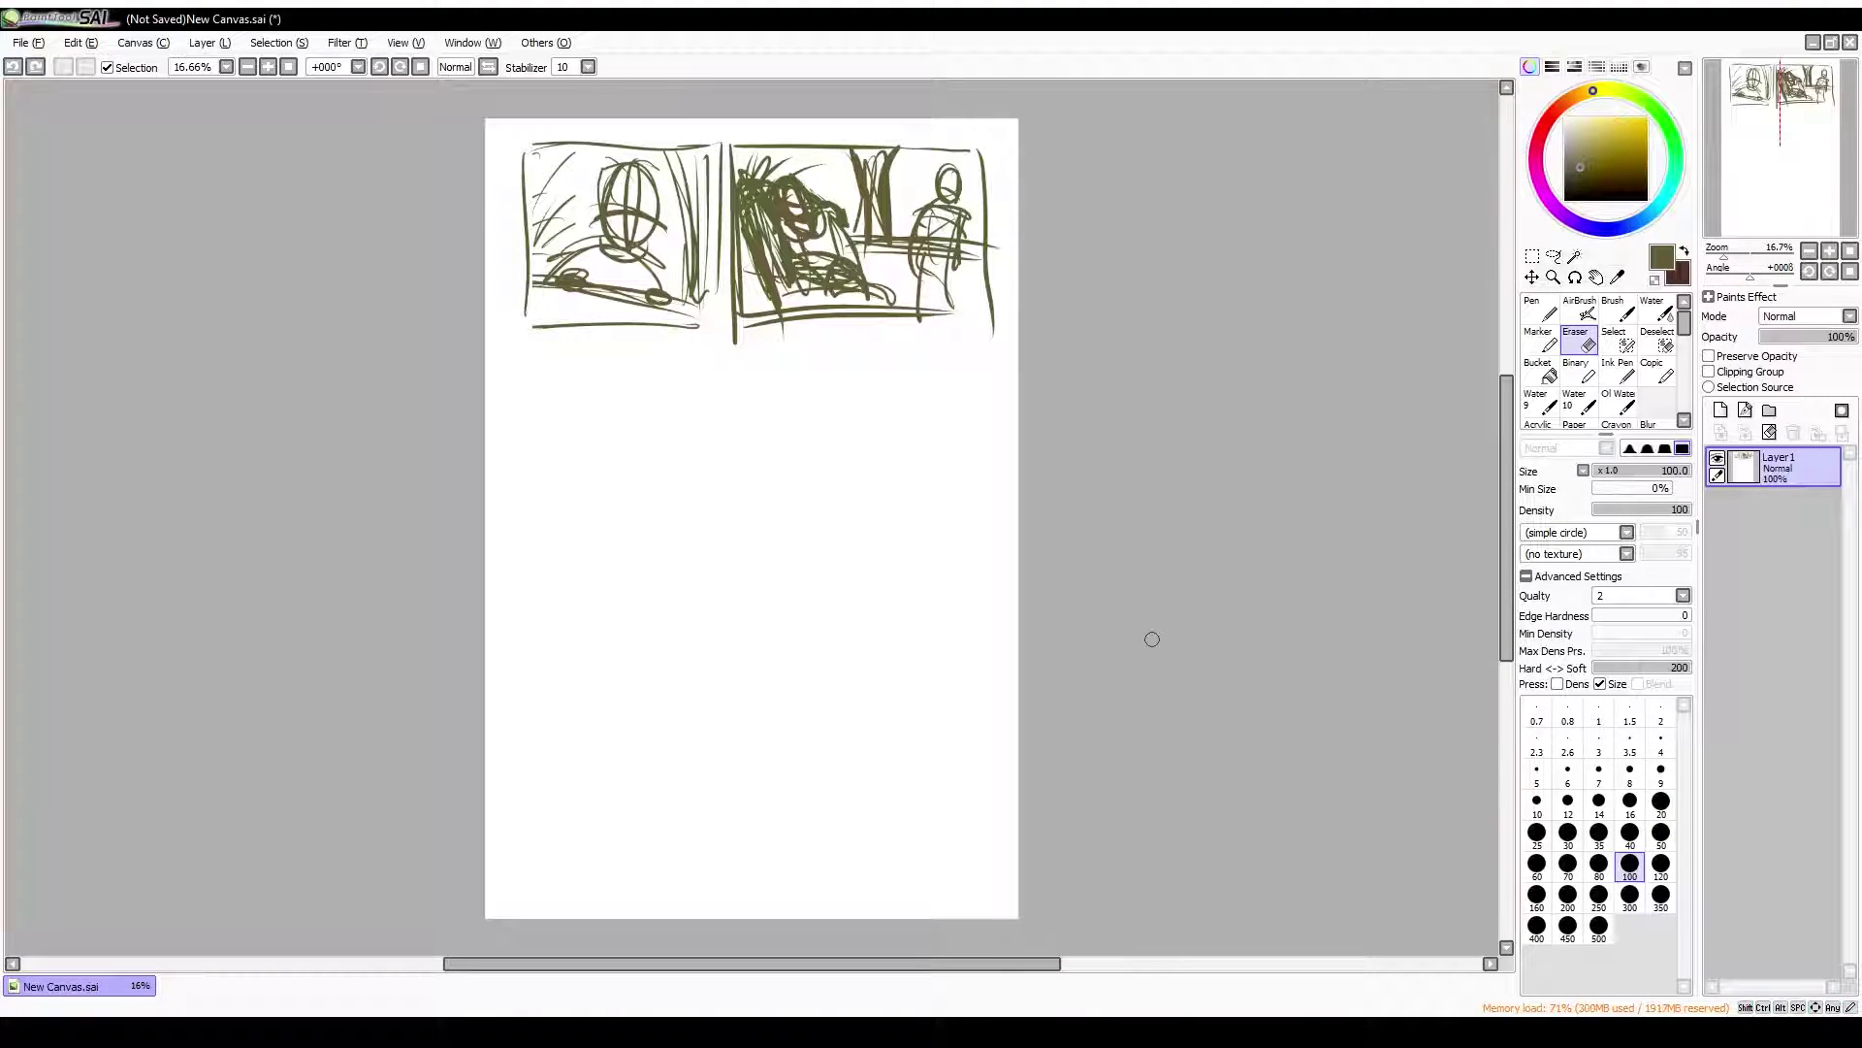
Erase the figures and scenery inside the upper-right comic panel and redraw its bottom border
key(n)
key(e)
mouse_move(766, 184)
mouse_down()
mouse_move(931, 291)
mouse_move(858, 291)
mouse_up()
key(n)
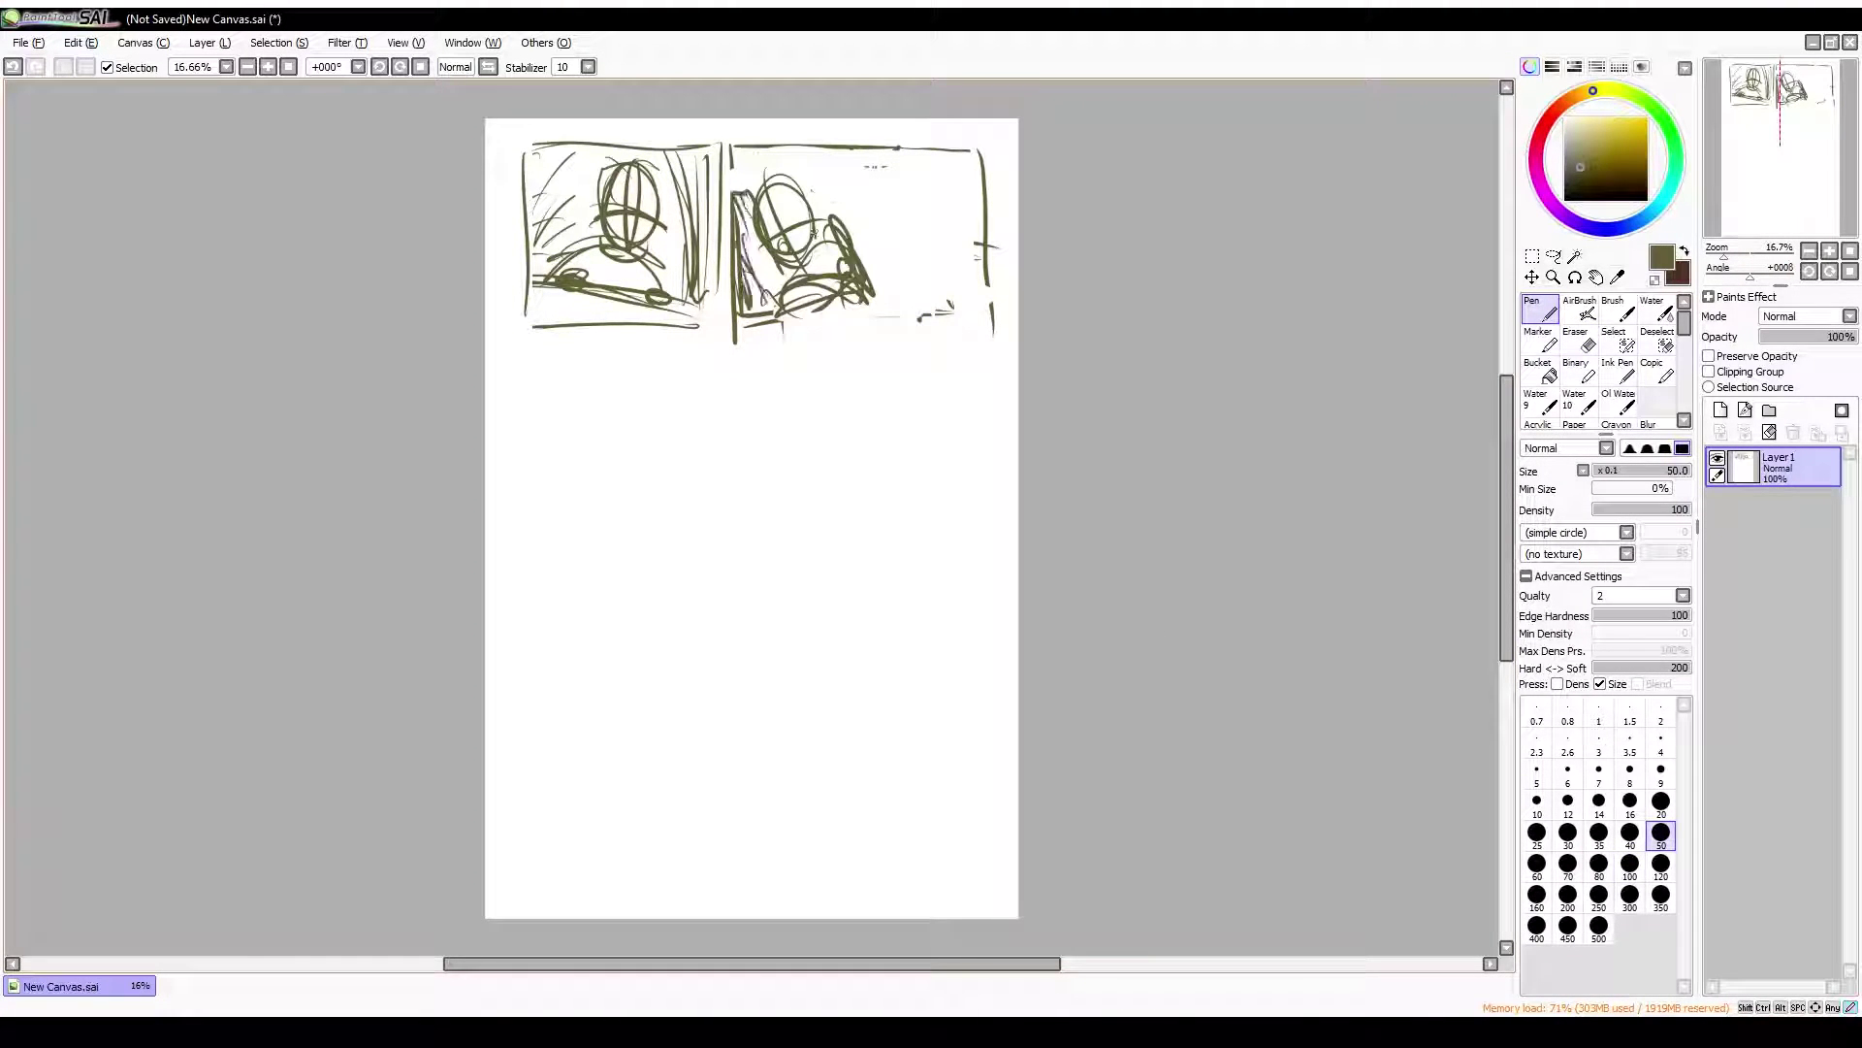
key(e)
drag(747, 194, 844, 310)
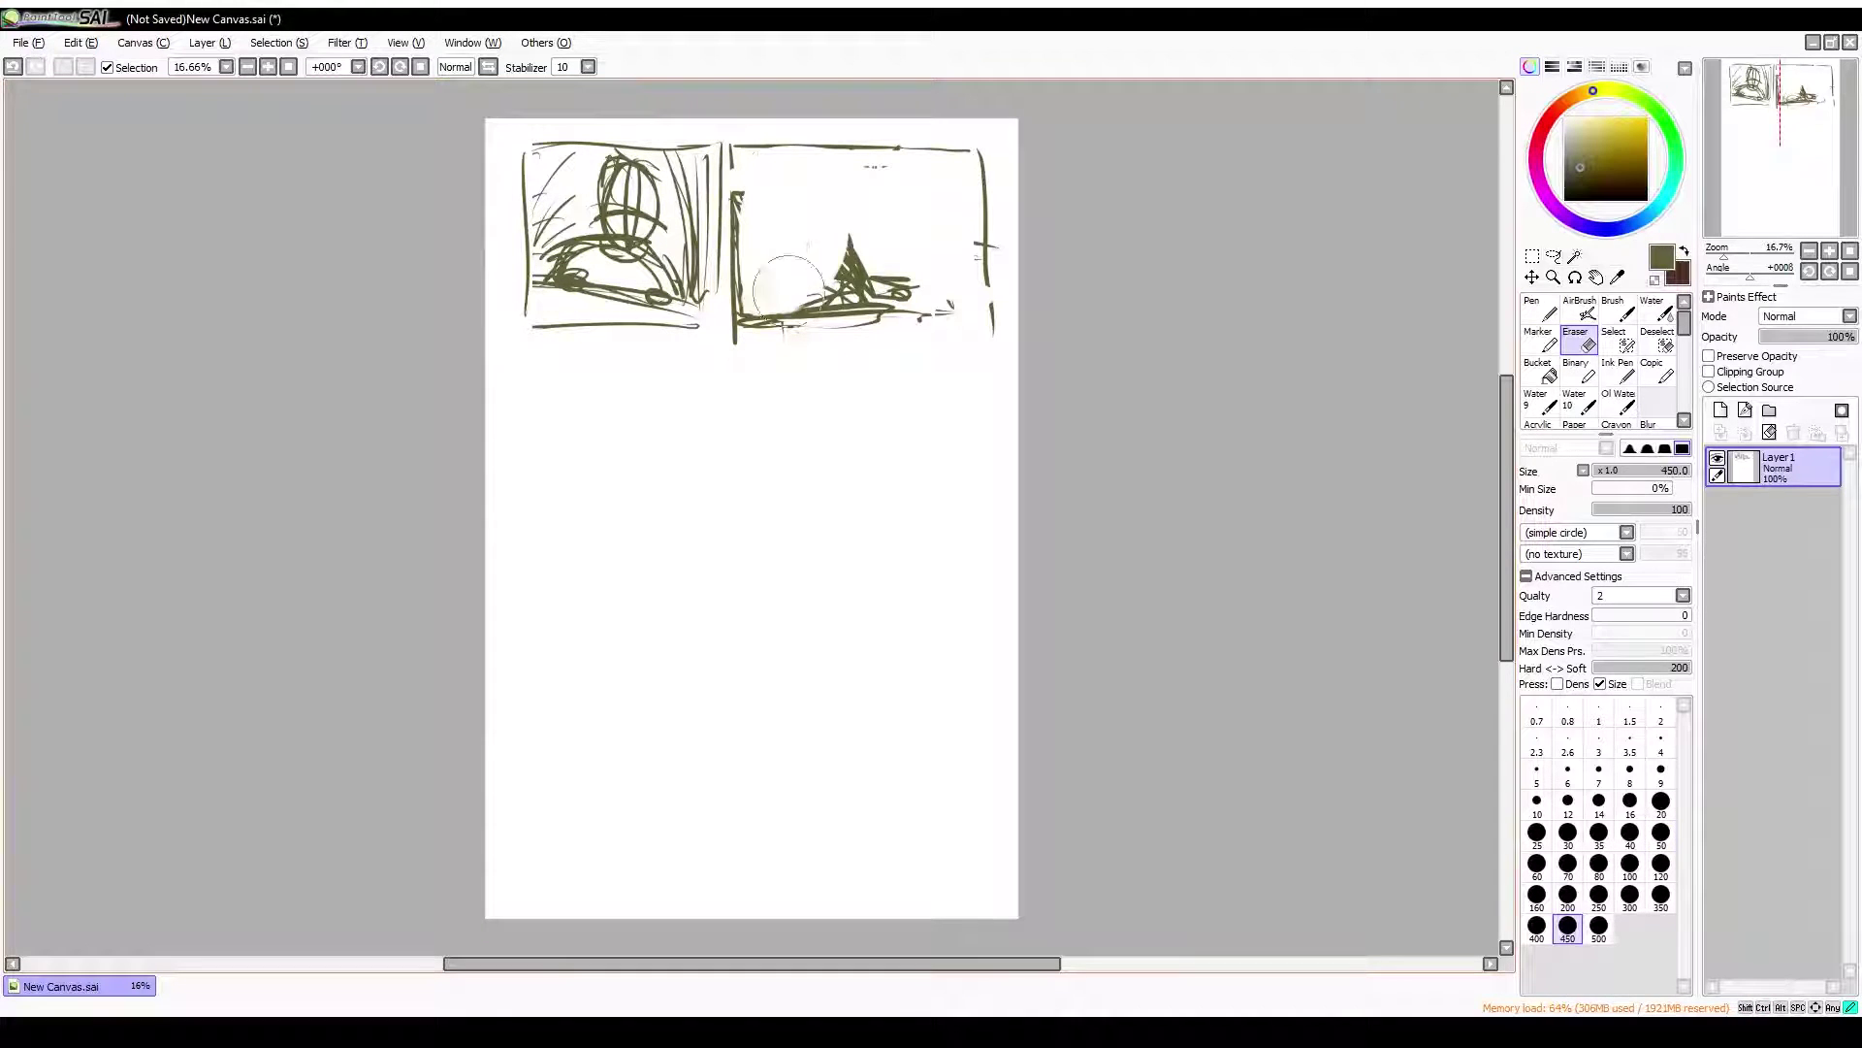
drag(786, 242, 922, 320)
key(n)
mouse_move(931, 175)
mouse_down()
mouse_move(902, 311)
mouse_move(766, 325)
mouse_up()
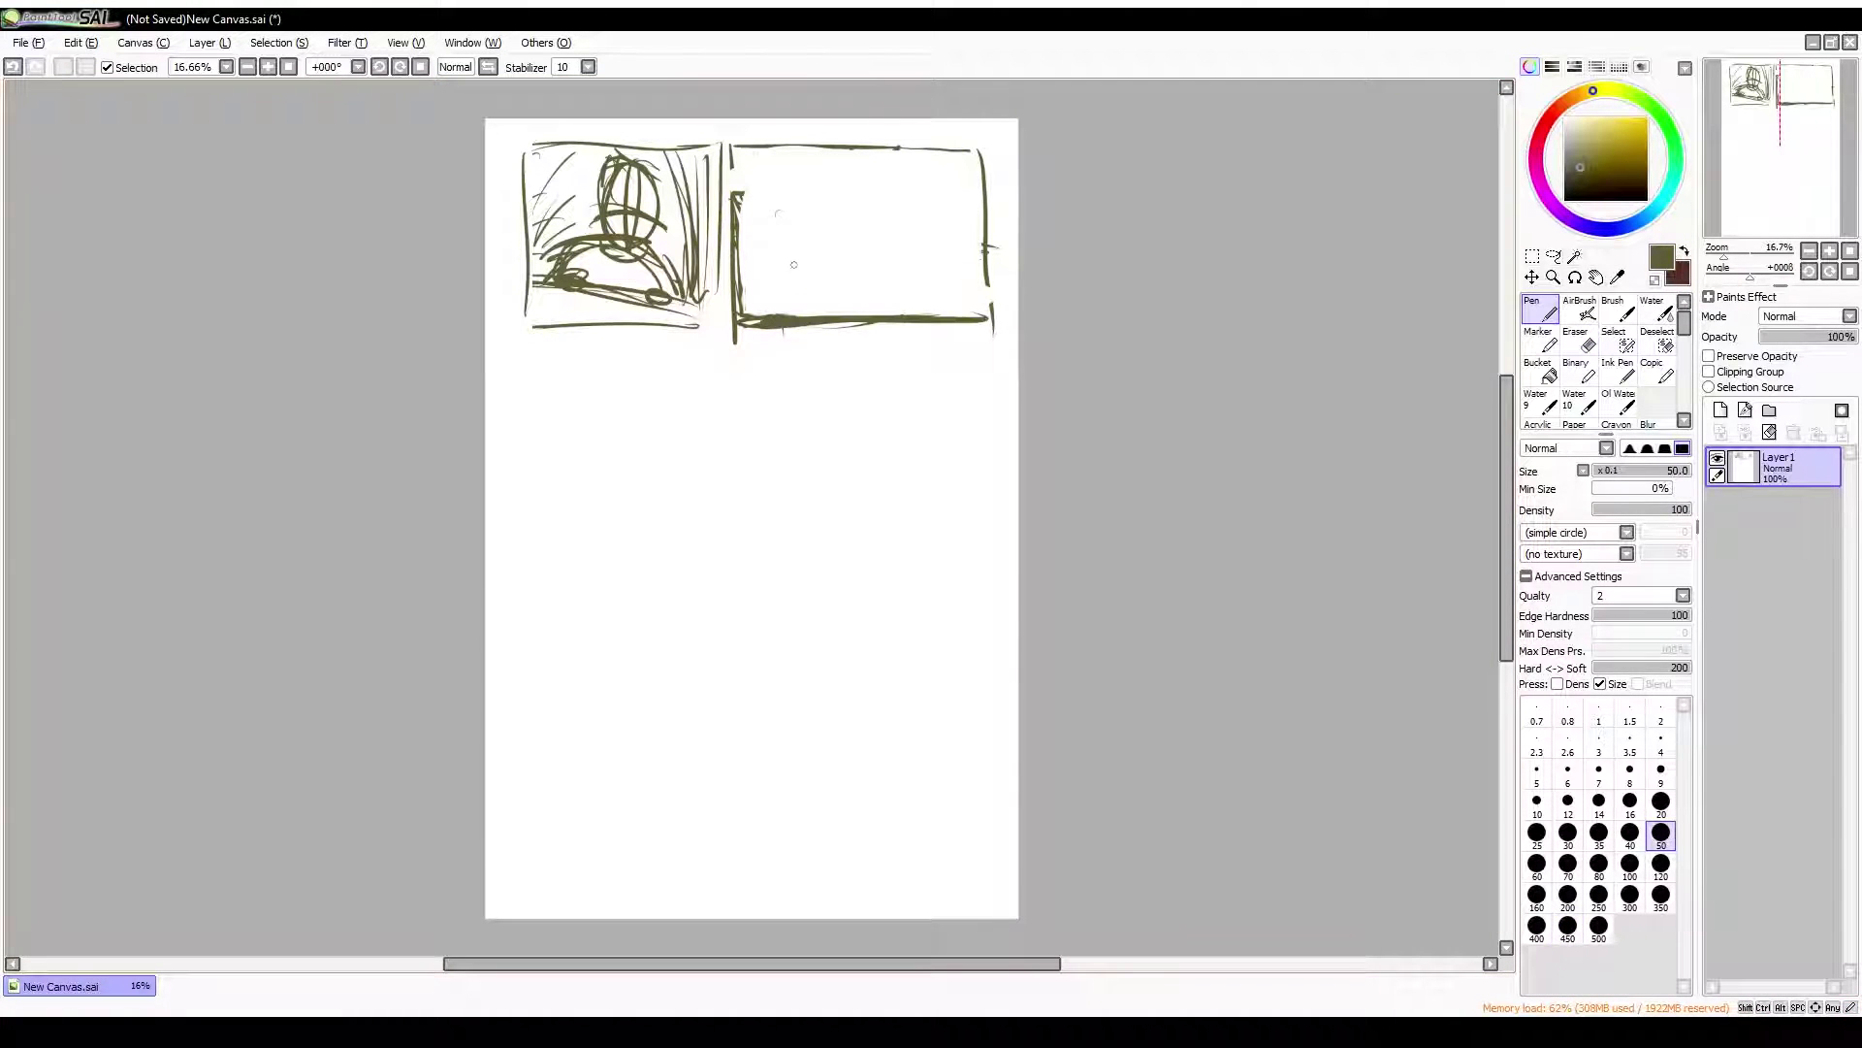
Sketch a seated character, a spiky burst above a table and a standing figure in the upper-right panel
drag(922, 257, 974, 254)
mouse_move(747, 267)
mouse_down()
mouse_move(975, 257)
mouse_move(863, 175)
mouse_up()
drag(936, 180, 945, 291)
drag(823, 257, 887, 184)
drag(747, 228, 797, 281)
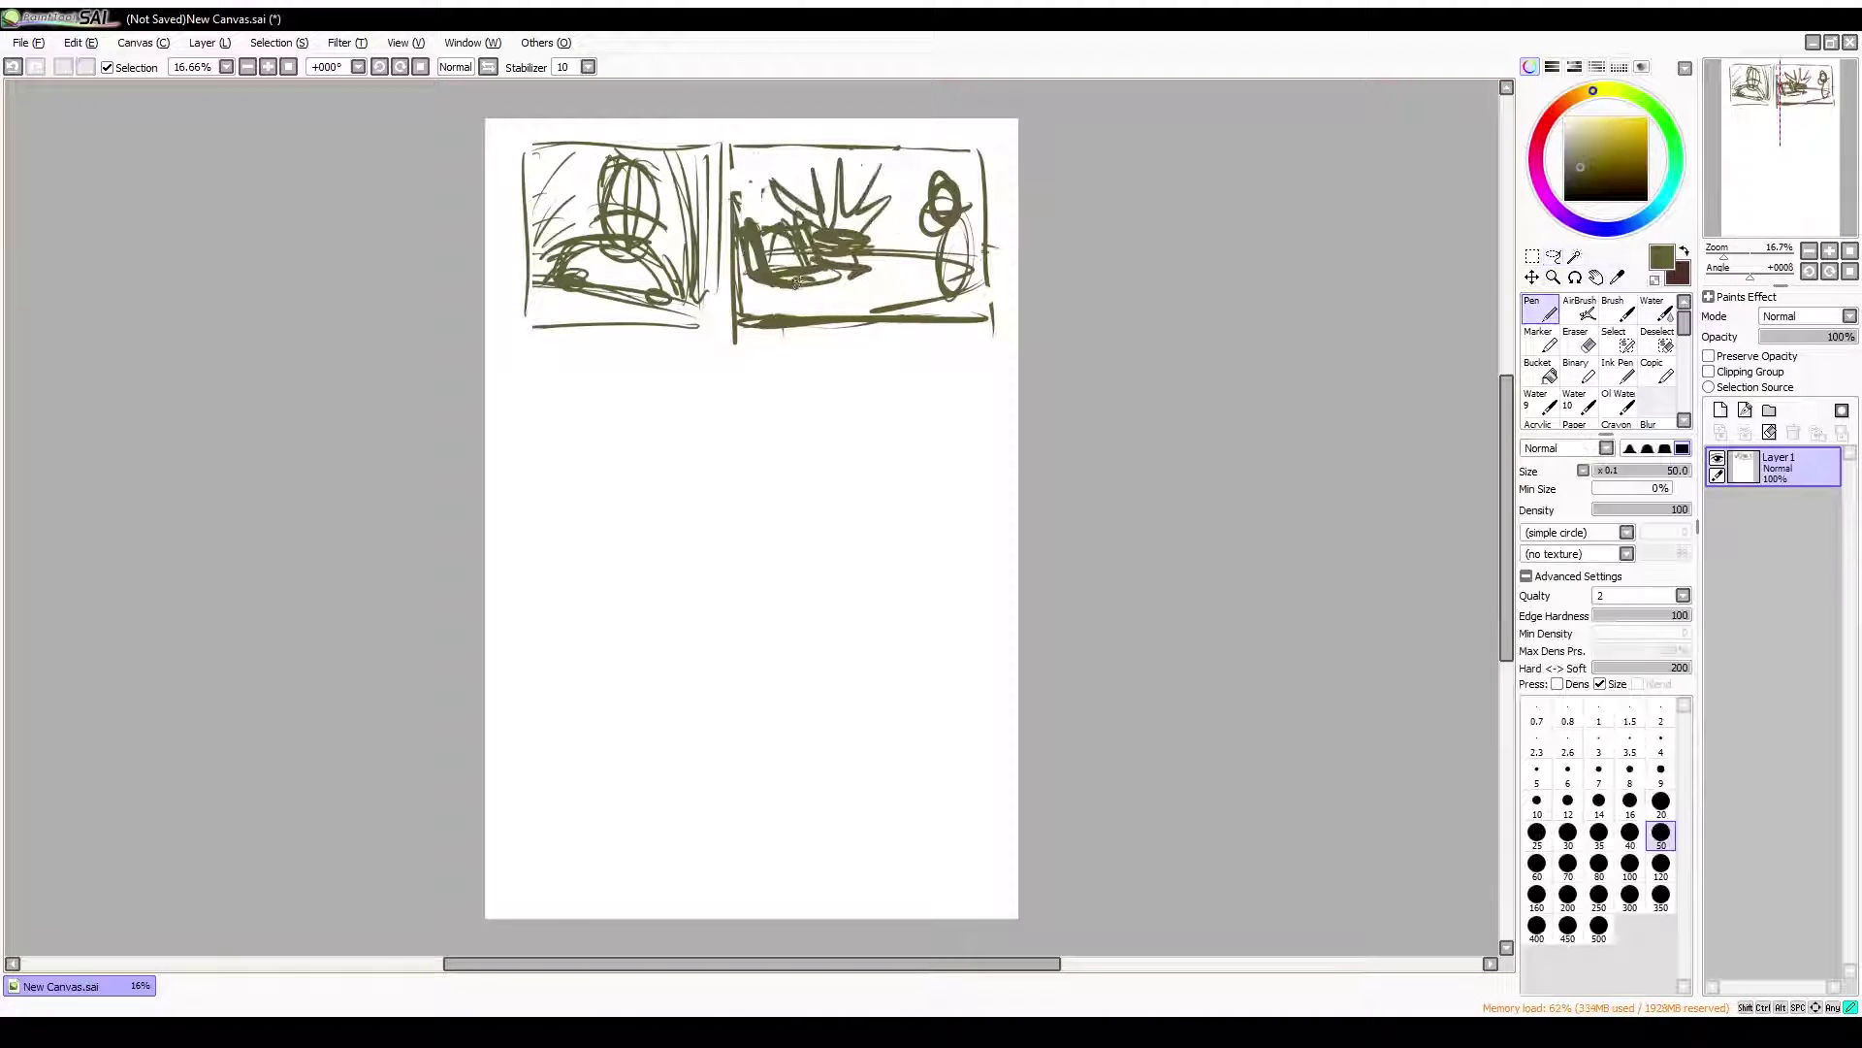
drag(931, 185, 946, 282)
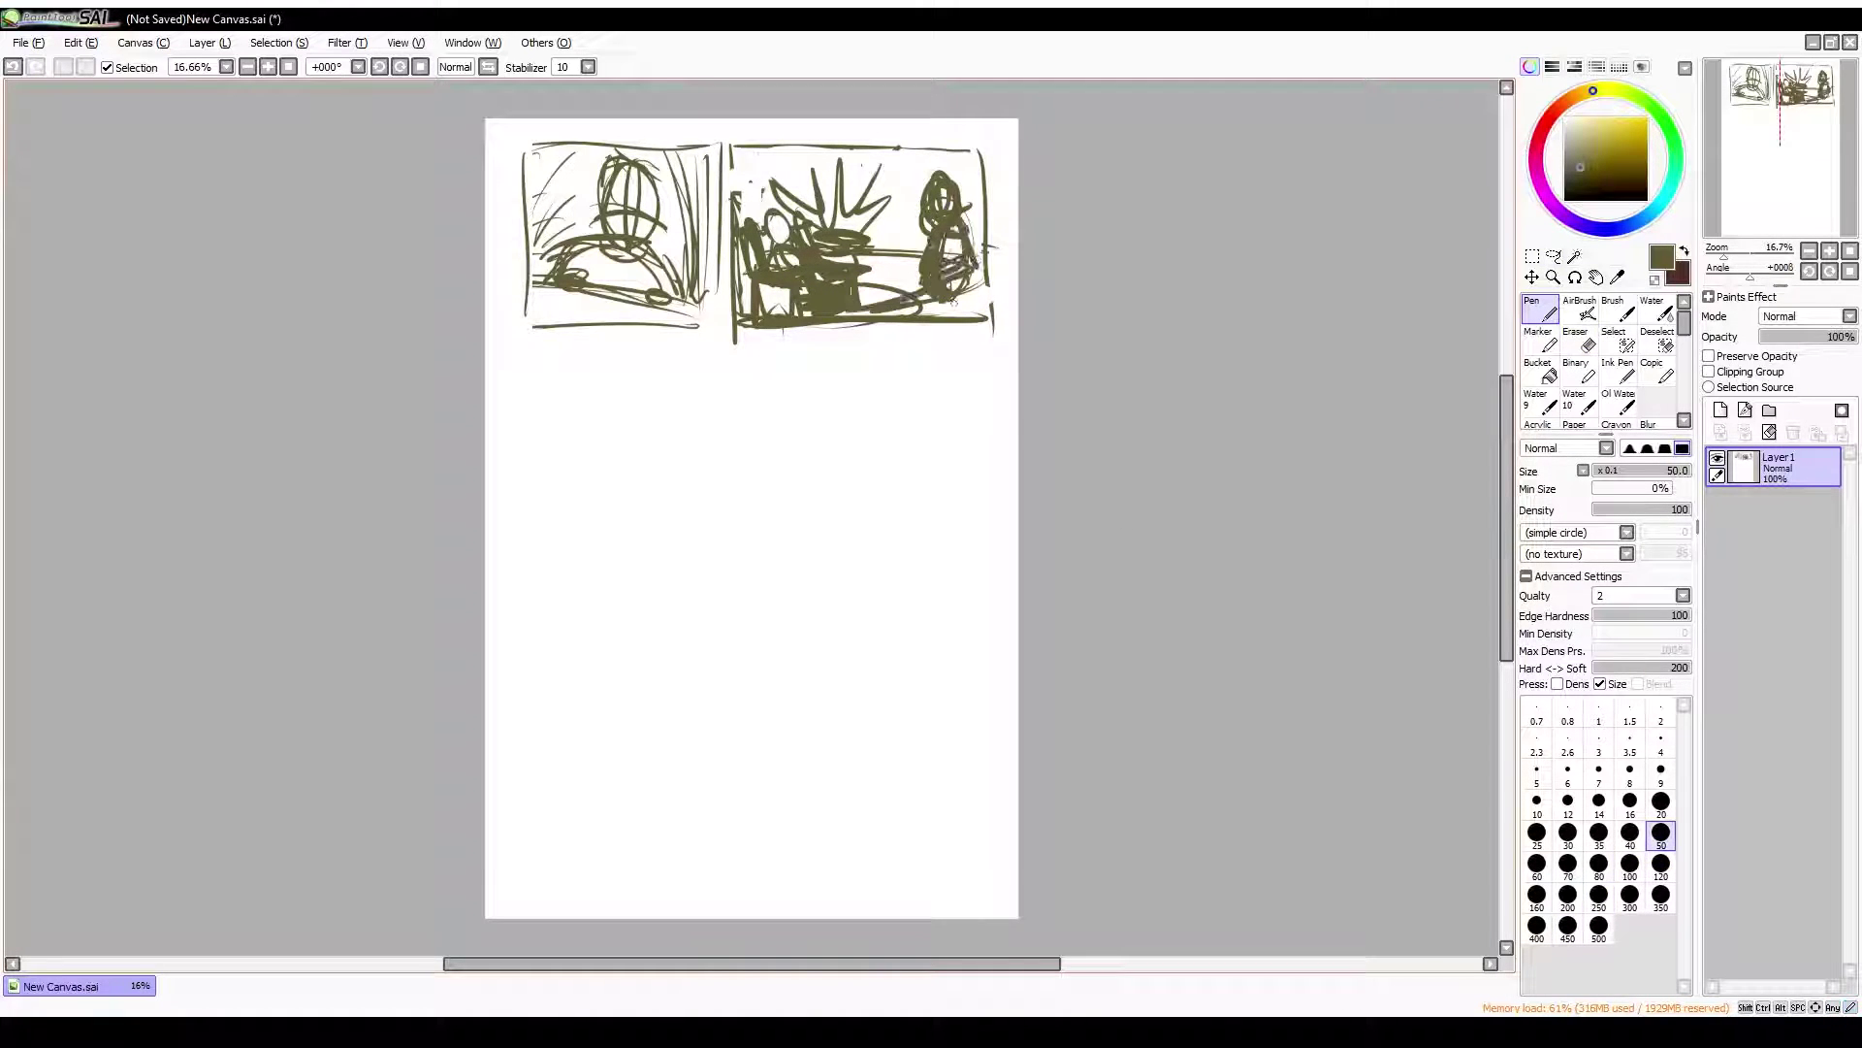
Turn the burst in the upper-right panel into a large oval and refine the figures around it
key(h)
drag(582, 194, 592, 301)
key(h)
drag(790, 165, 897, 194)
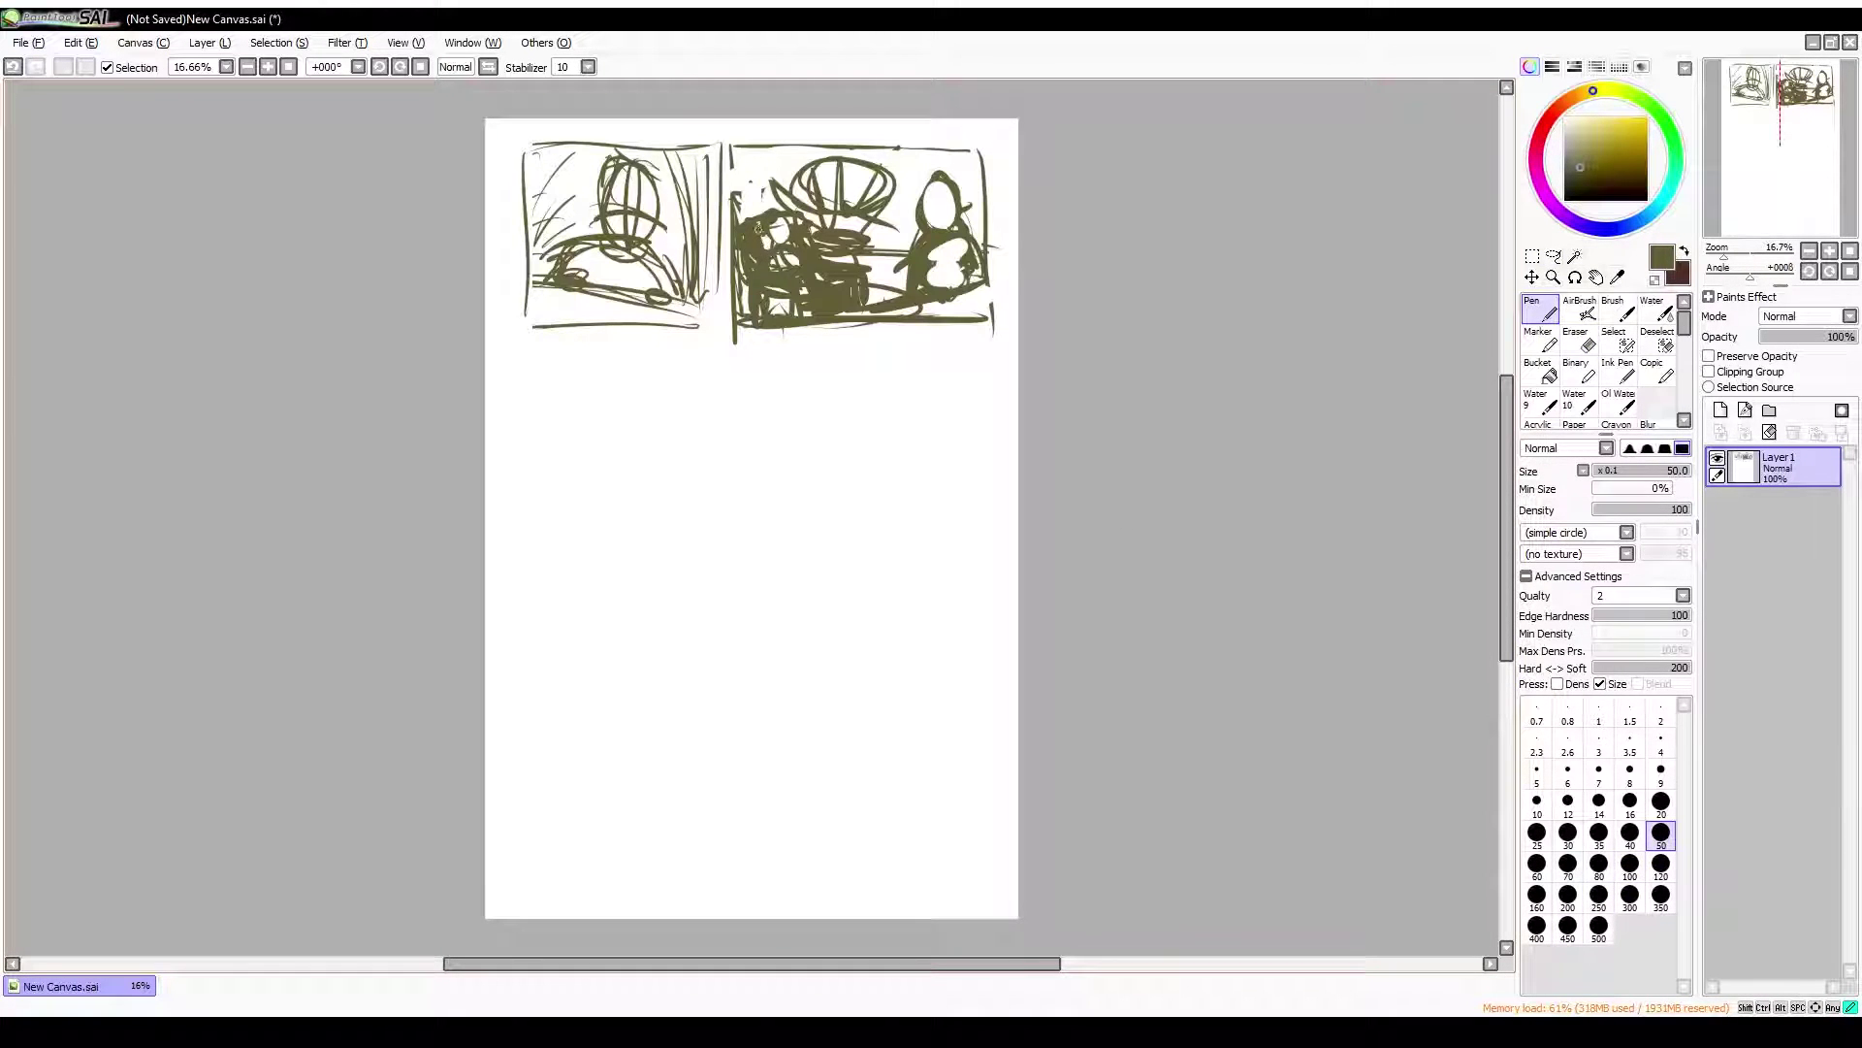
key(ctrl+z)
Draw a wide rectangular frame for the third panel beneath the upper-left panel
drag(511, 361, 787, 356)
drag(524, 487, 803, 477)
drag(788, 341, 798, 476)
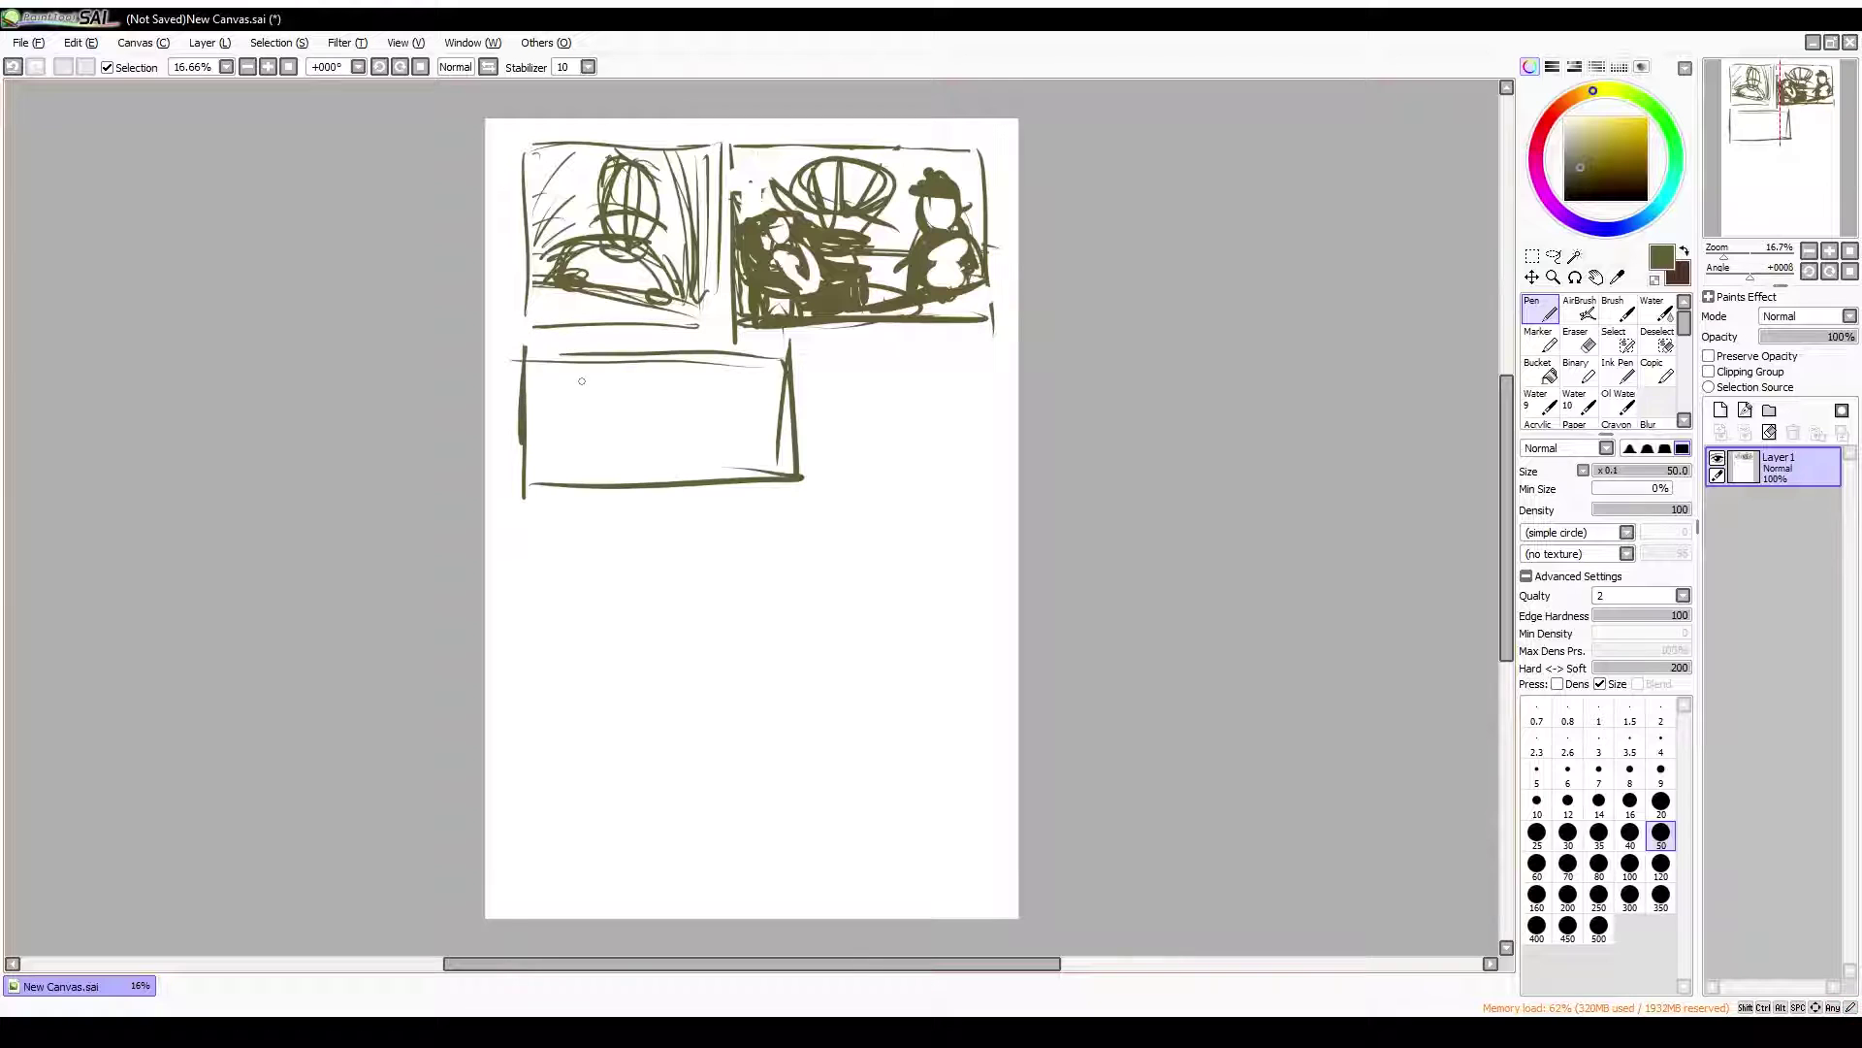
Block in overlapping figures, an oval at the left and dark hatching inside the third panel
drag(698, 371, 747, 466)
mouse_move(625, 436)
mouse_down()
mouse_move(666, 362)
mouse_move(620, 441)
mouse_up()
drag(761, 374, 791, 464)
drag(713, 363, 794, 455)
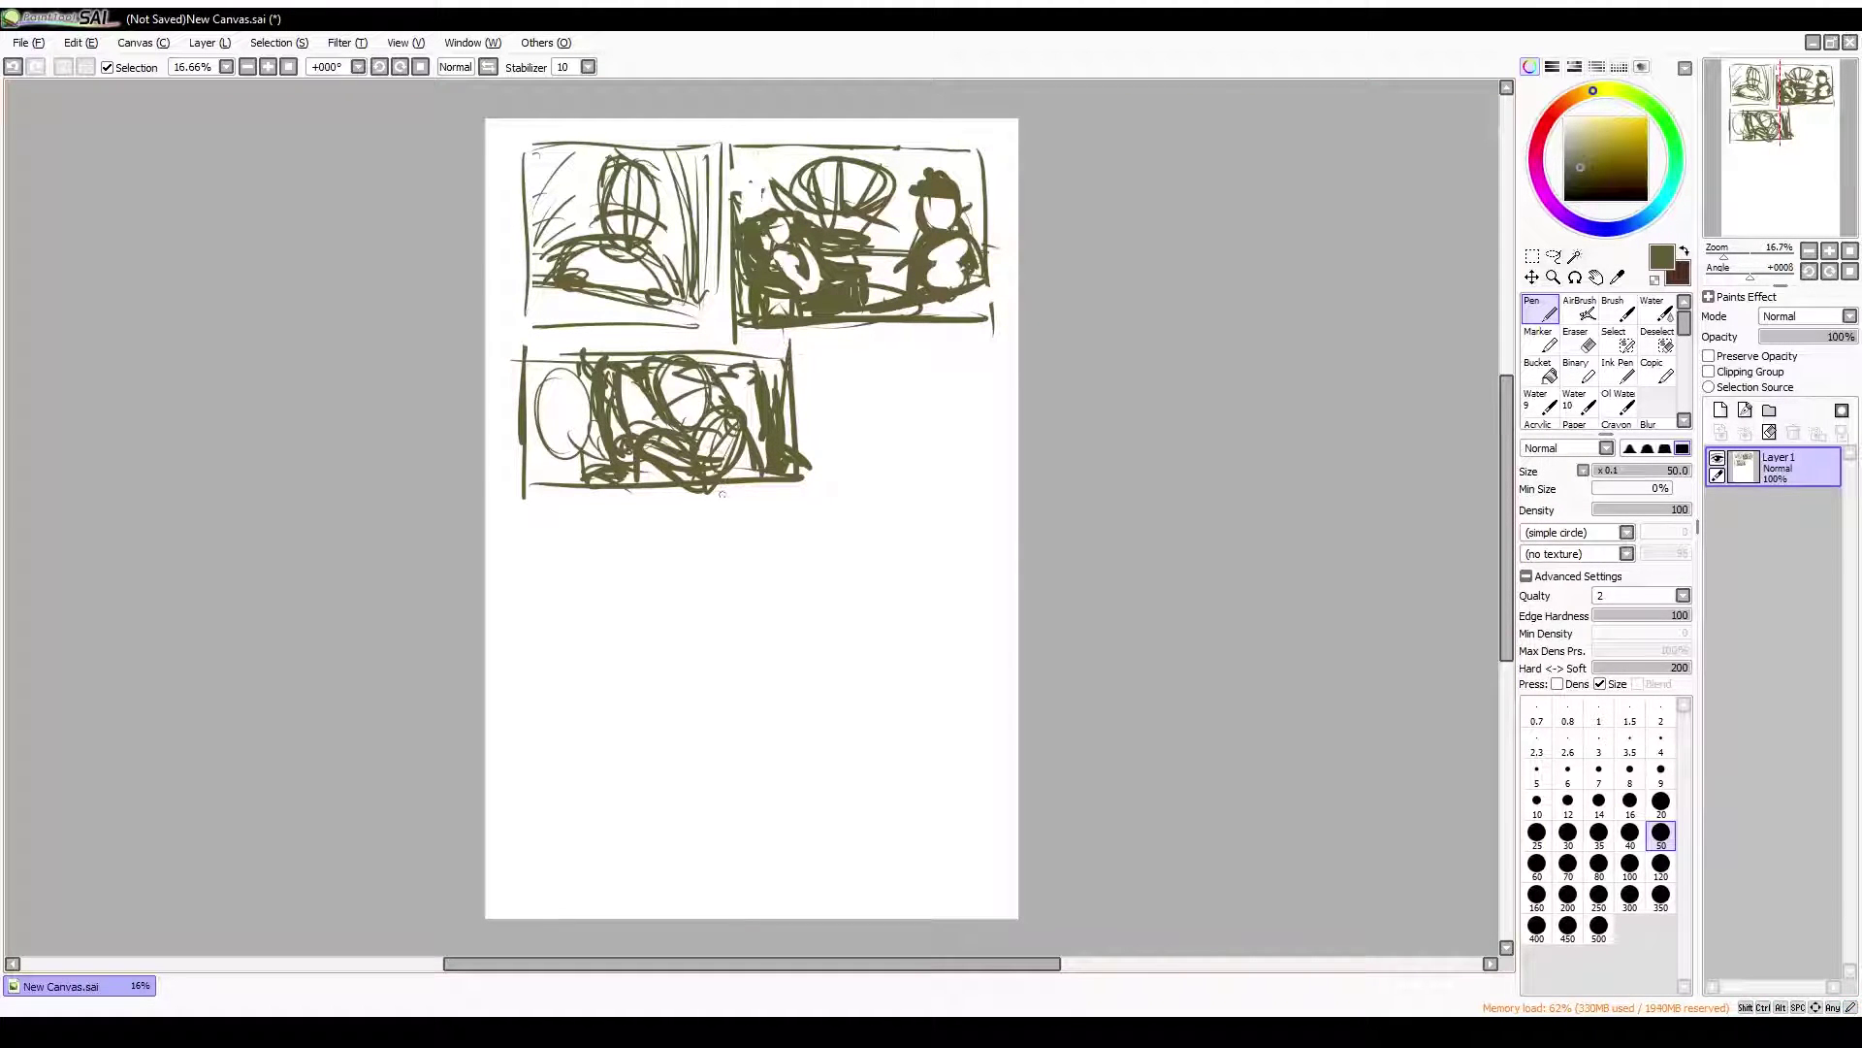
Clean out the oval at the left of the third panel, redraw it and add hatching at the right
key(e)
drag(572, 378, 562, 456)
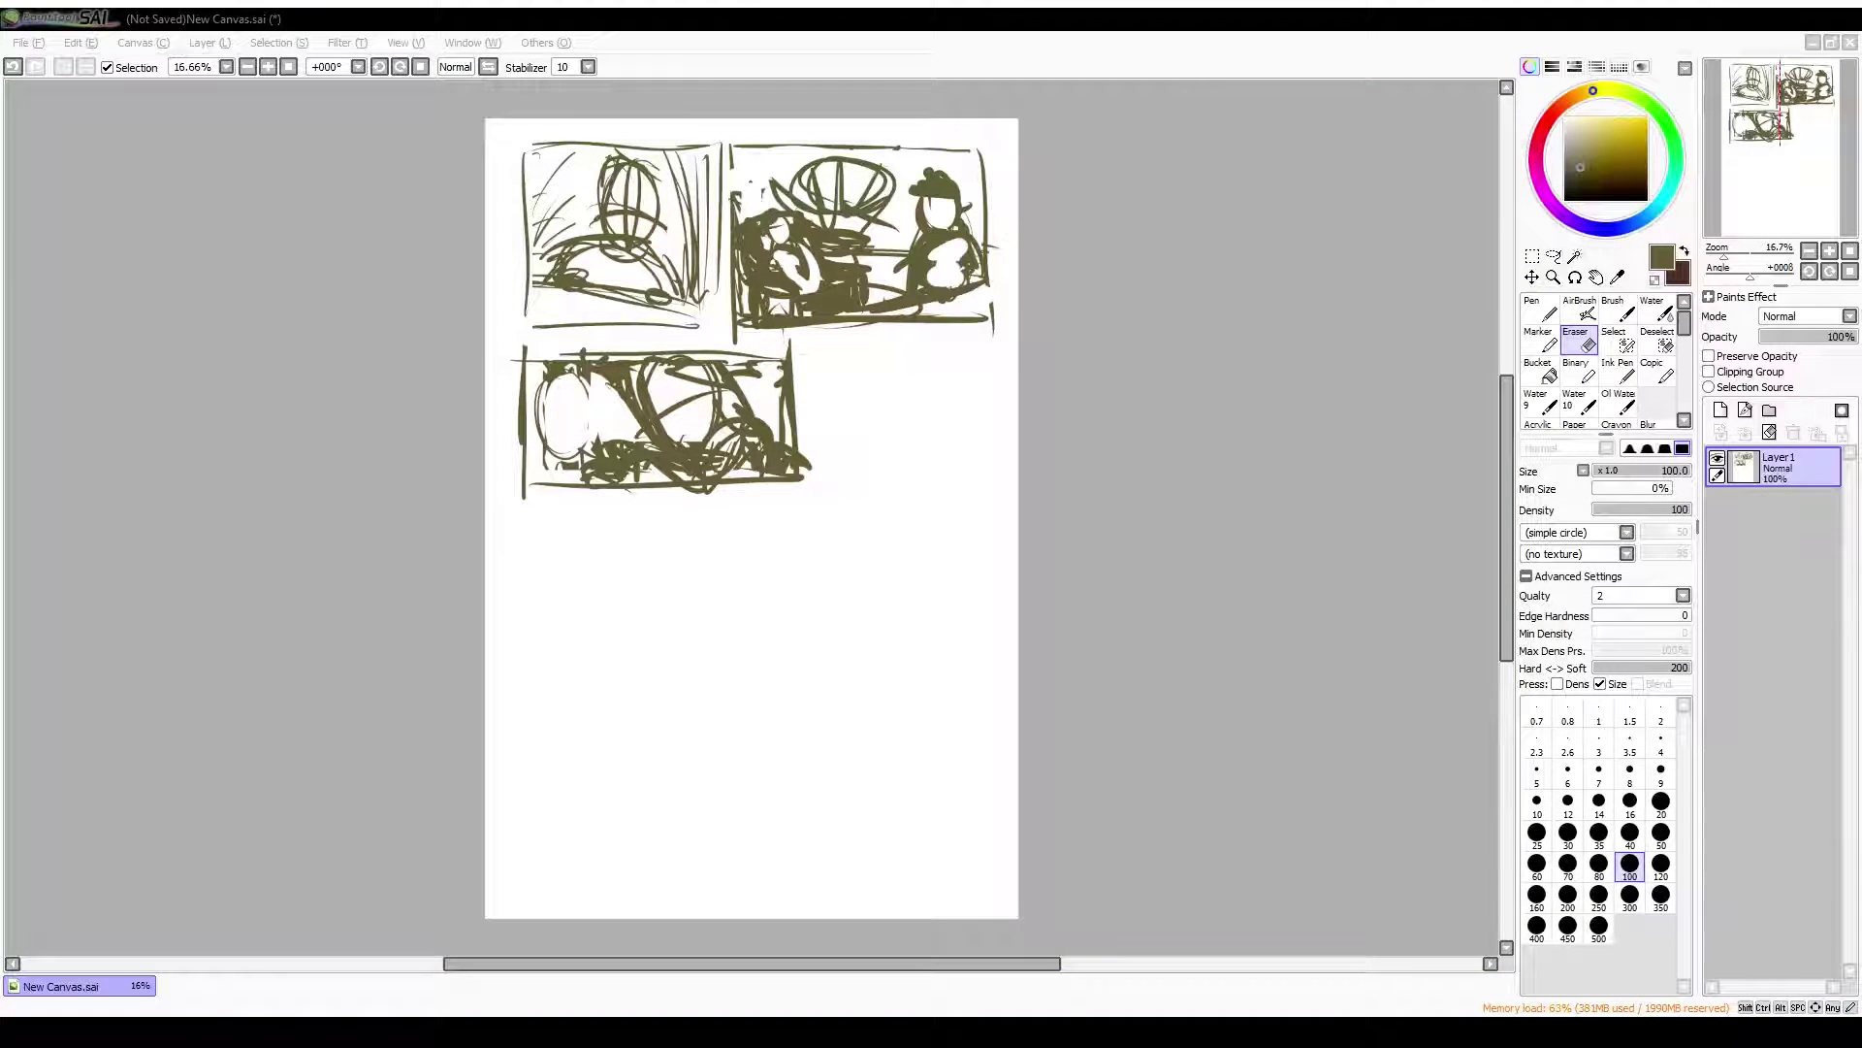
key(n)
drag(568, 377, 557, 457)
drag(742, 380, 776, 422)
Erase the third panel's bottom border and redraw the frame lower to make the panel taller
key(e)
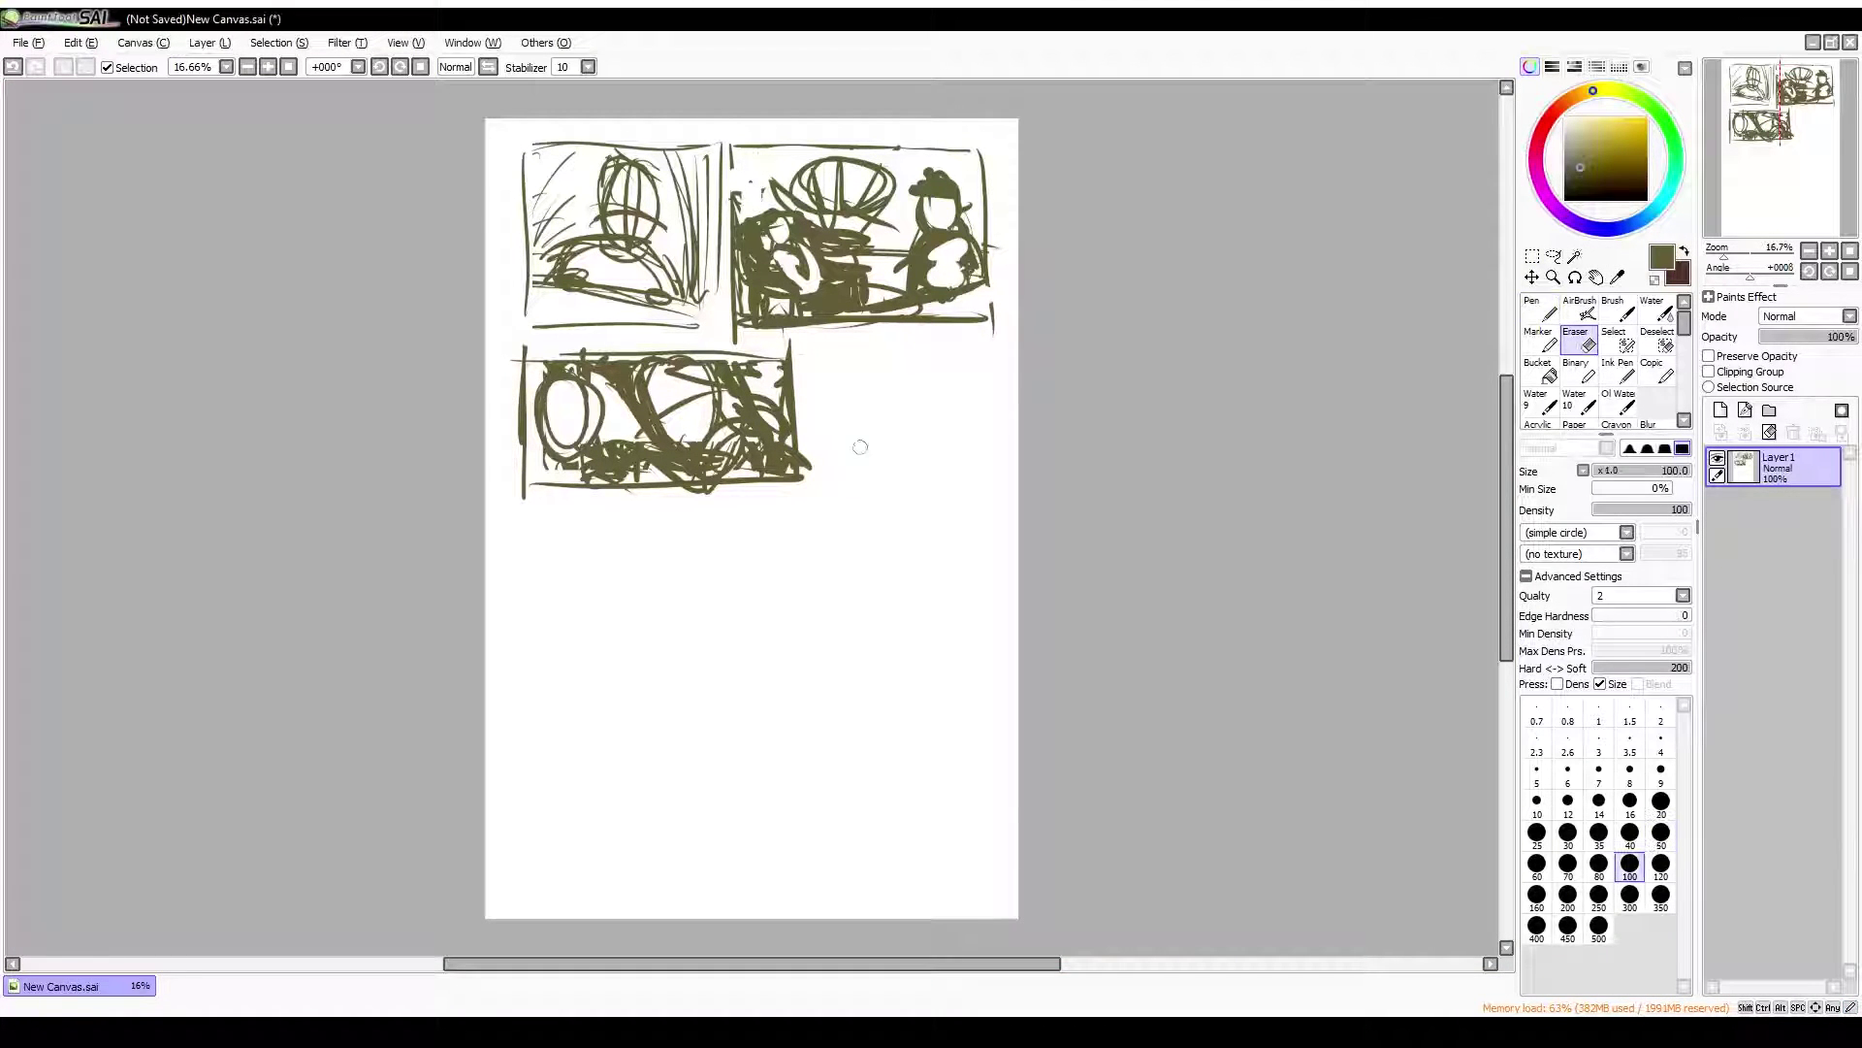
drag(805, 485, 534, 480)
key(n)
drag(529, 379, 776, 577)
drag(787, 388, 788, 577)
Rework the third panel's figures by erasing light shapes and drawing dark strokes down into the enlarged area
key(e)
drag(582, 388, 757, 466)
key(n)
mouse_move(640, 379)
mouse_down()
mouse_move(717, 485)
mouse_move(796, 529)
mouse_up()
key(e)
key(n)
mouse_move(679, 485)
mouse_down()
mouse_move(601, 505)
mouse_move(776, 504)
mouse_up()
key(e)
drag(670, 446, 621, 475)
key(n)
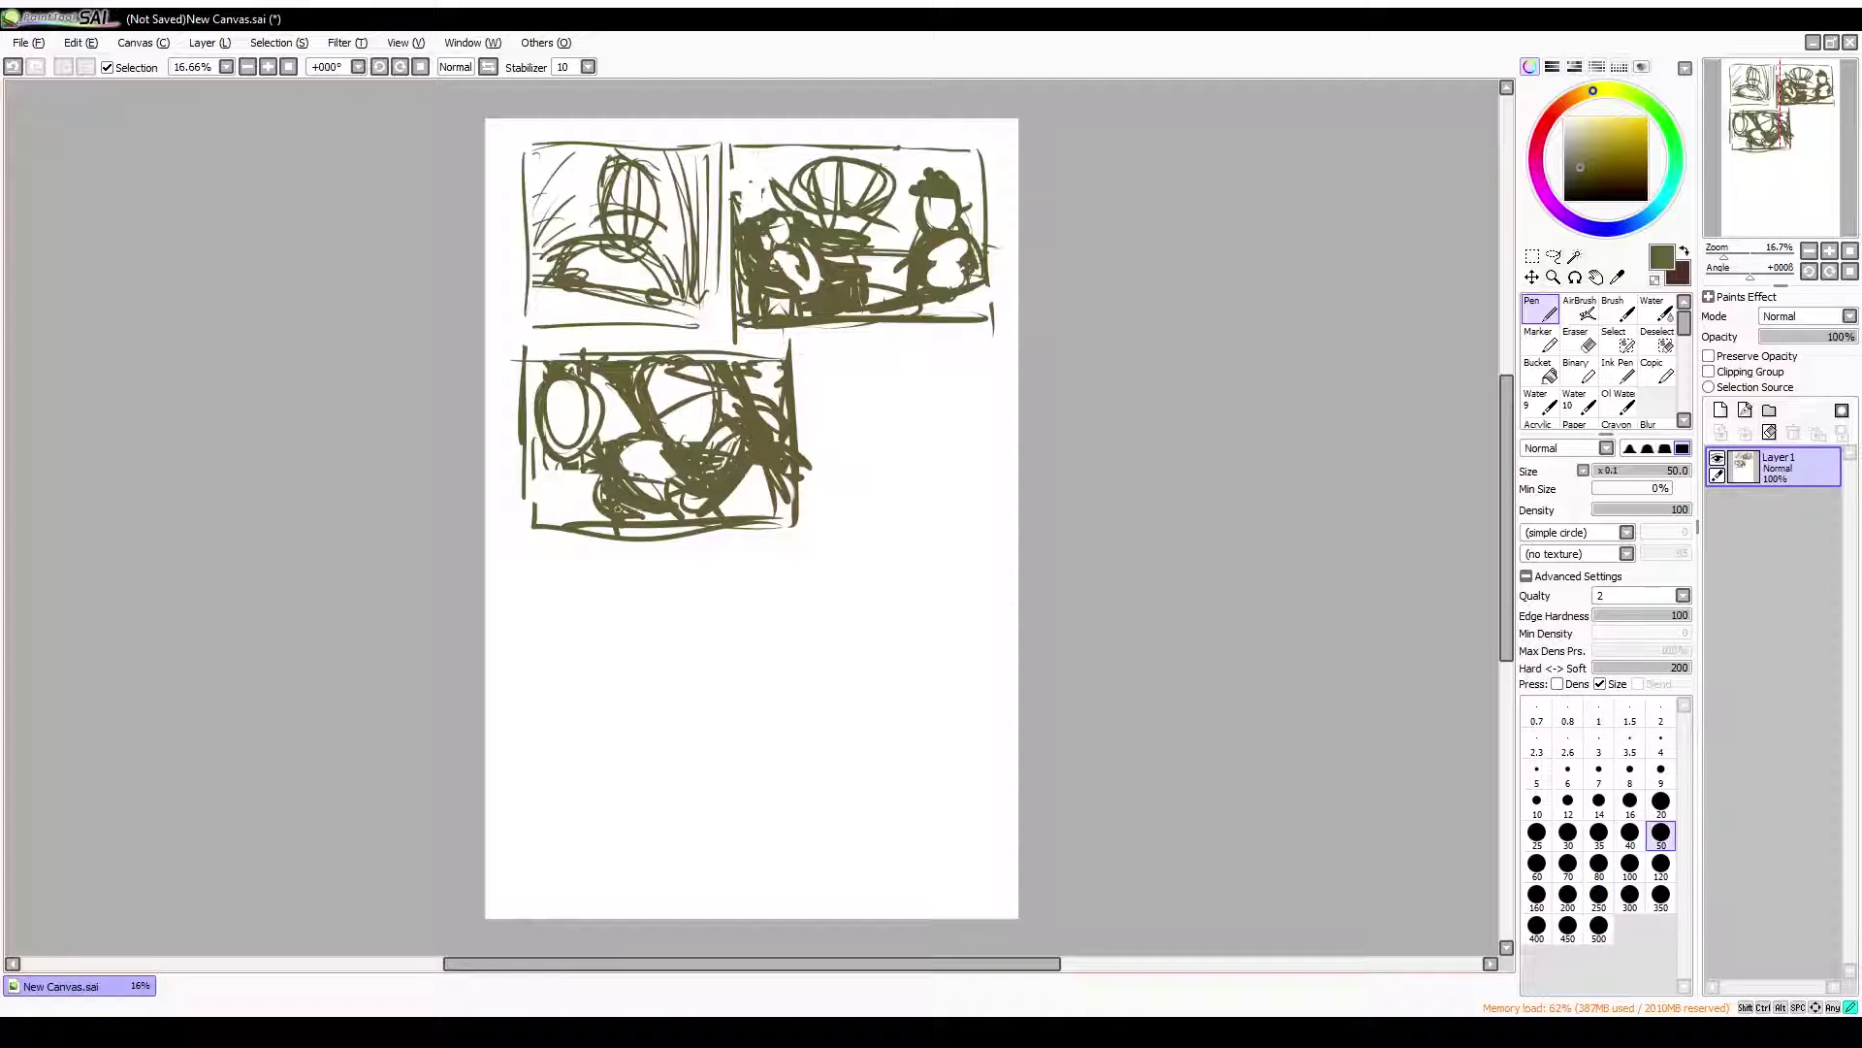
Draw a near-square frame for the fourth panel beside the third one
drag(813, 349, 980, 347)
drag(816, 351, 817, 524)
drag(813, 522, 956, 518)
drag(859, 378, 863, 427)
drag(989, 351, 991, 522)
Erase the trial marks inside the fourth panel and redraw its left and top borders
key(e)
mouse_move(873, 388)
mouse_down()
mouse_move(892, 485)
mouse_move(892, 432)
mouse_up()
key(n)
key(e)
key(n)
key(ctrl+z)
drag(813, 368, 815, 521)
drag(902, 351, 980, 349)
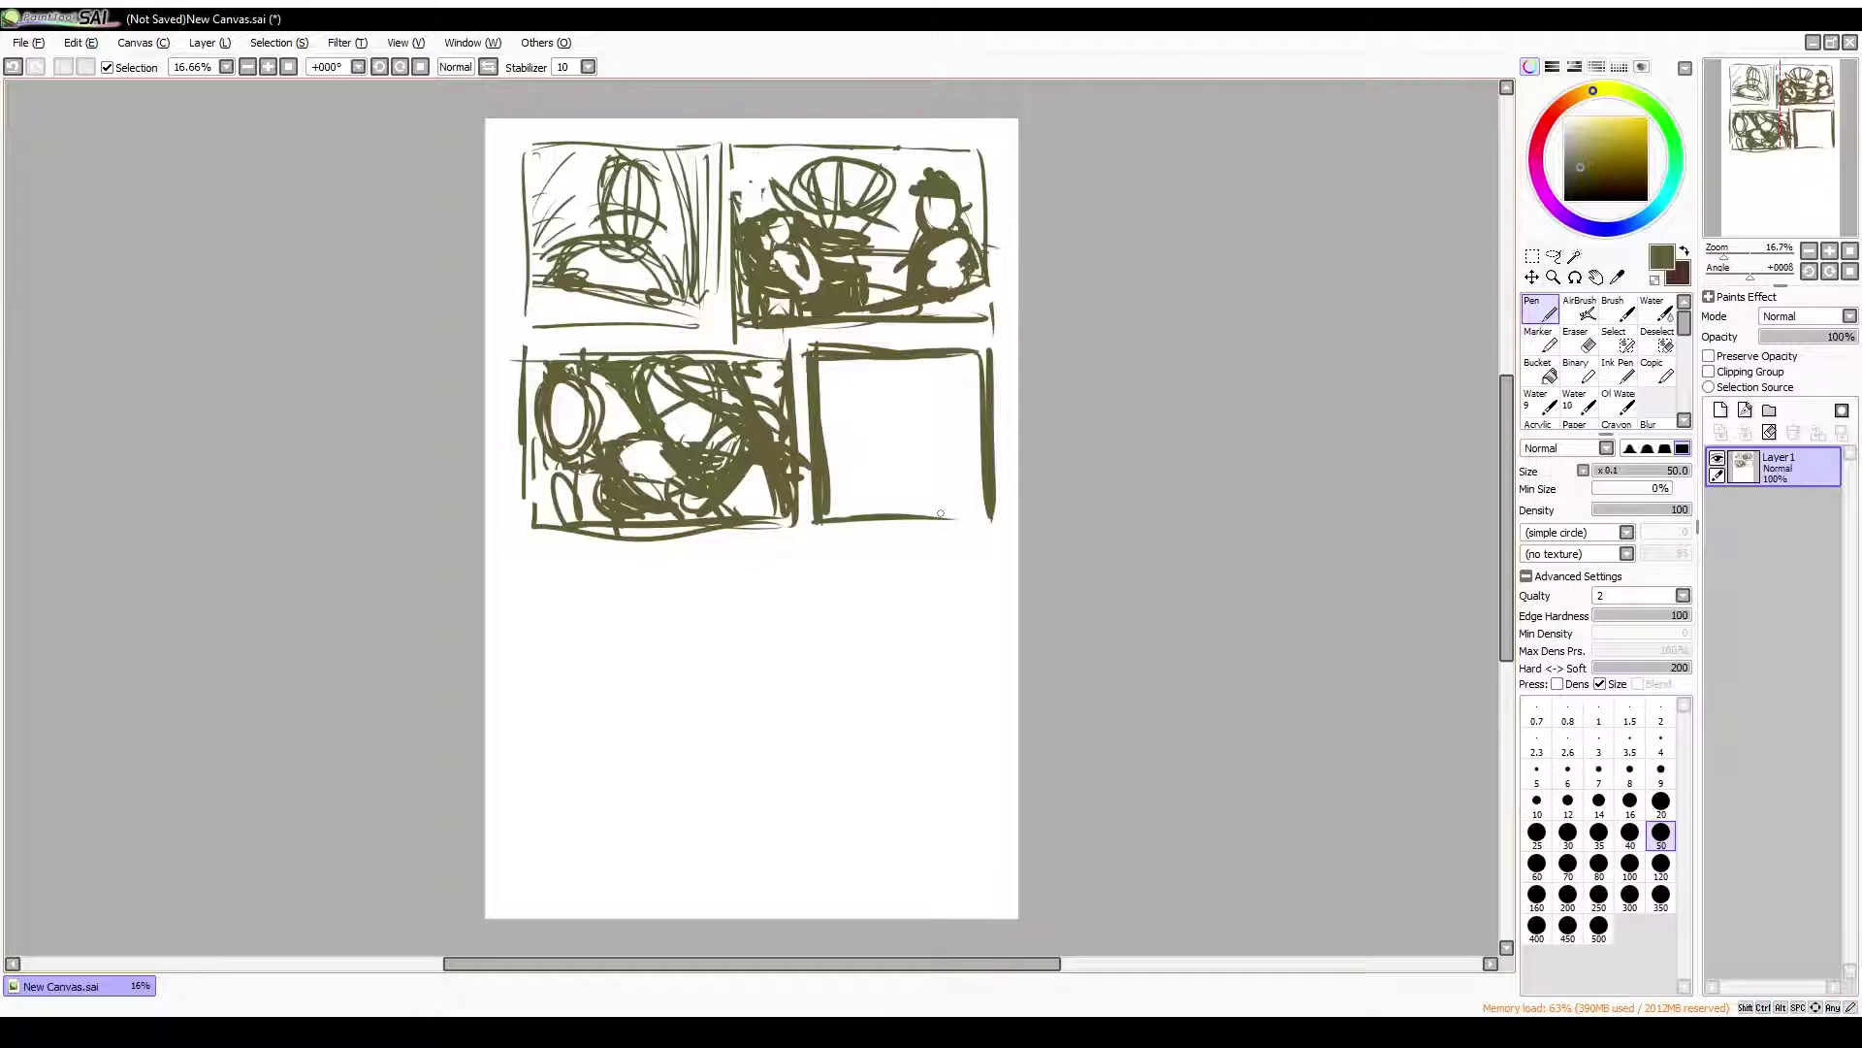
Erase the lines inside the second panel's large oval and inside the third panel's left oval
key(e)
drag(801, 190, 882, 194)
drag(557, 383, 582, 456)
key(n)
key(ctrl+z)
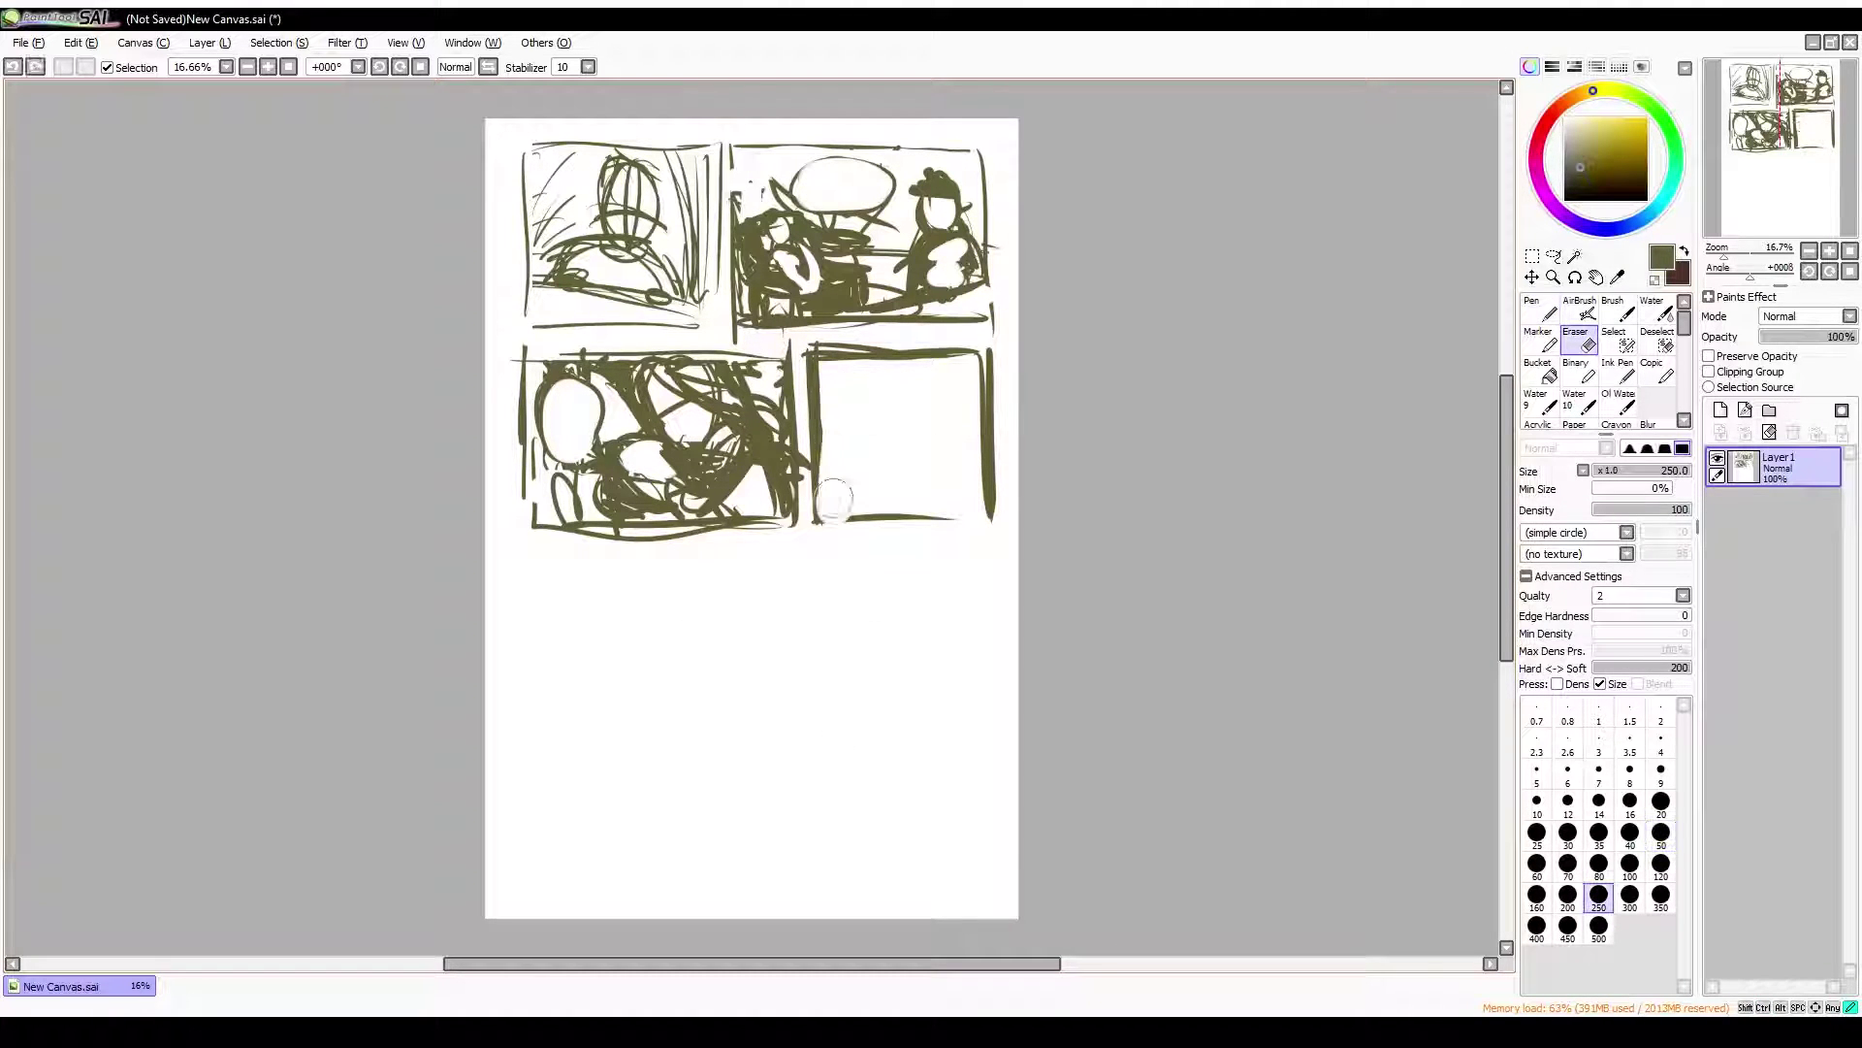
drag(868, 383, 858, 480)
drag(946, 383, 936, 471)
drag(834, 456, 970, 432)
mouse_move(844, 388)
mouse_down()
mouse_move(859, 460)
mouse_move(902, 495)
mouse_move(960, 485)
mouse_move(885, 366)
mouse_move(931, 485)
mouse_up()
key(e)
Sketch small rounded shapes low in the fourth panel and undo the latest figure strokes
key(n)
drag(844, 480, 878, 499)
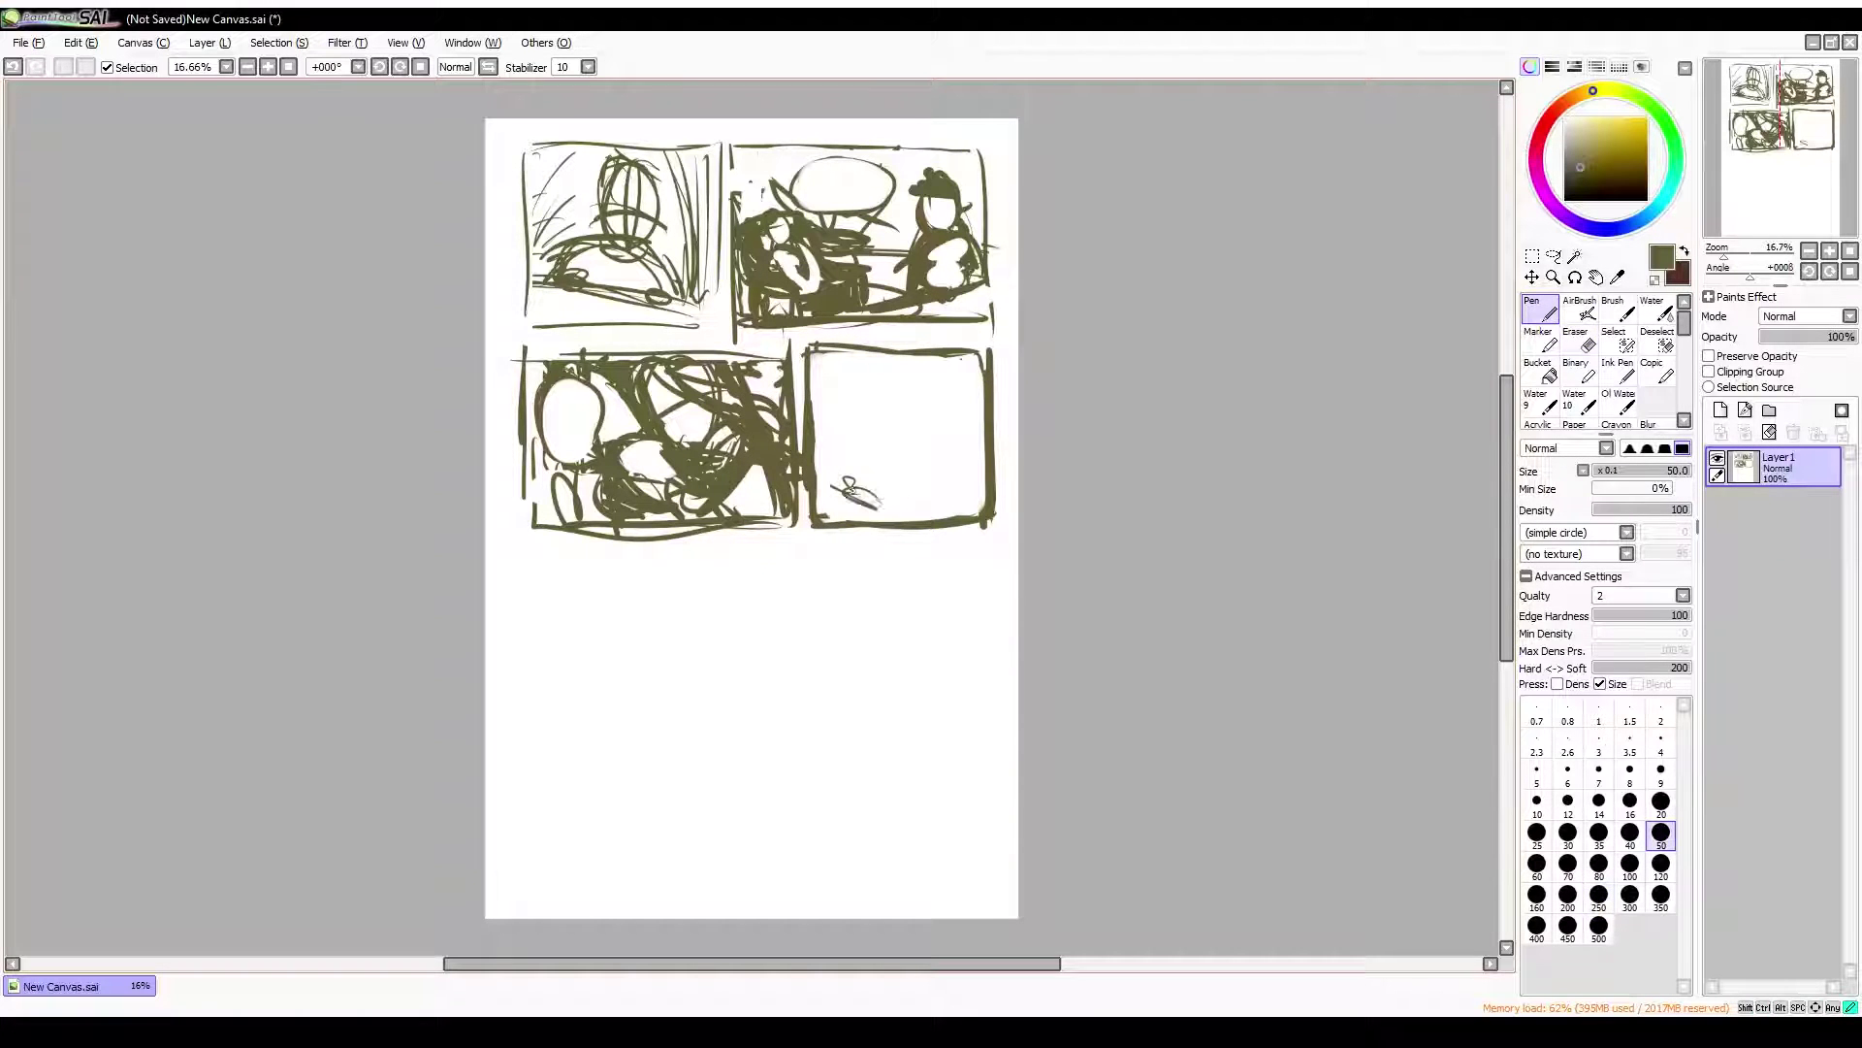
drag(861, 394, 922, 504)
key(ctrl+z)
key(ctrl+z)
key(ctrl+z)
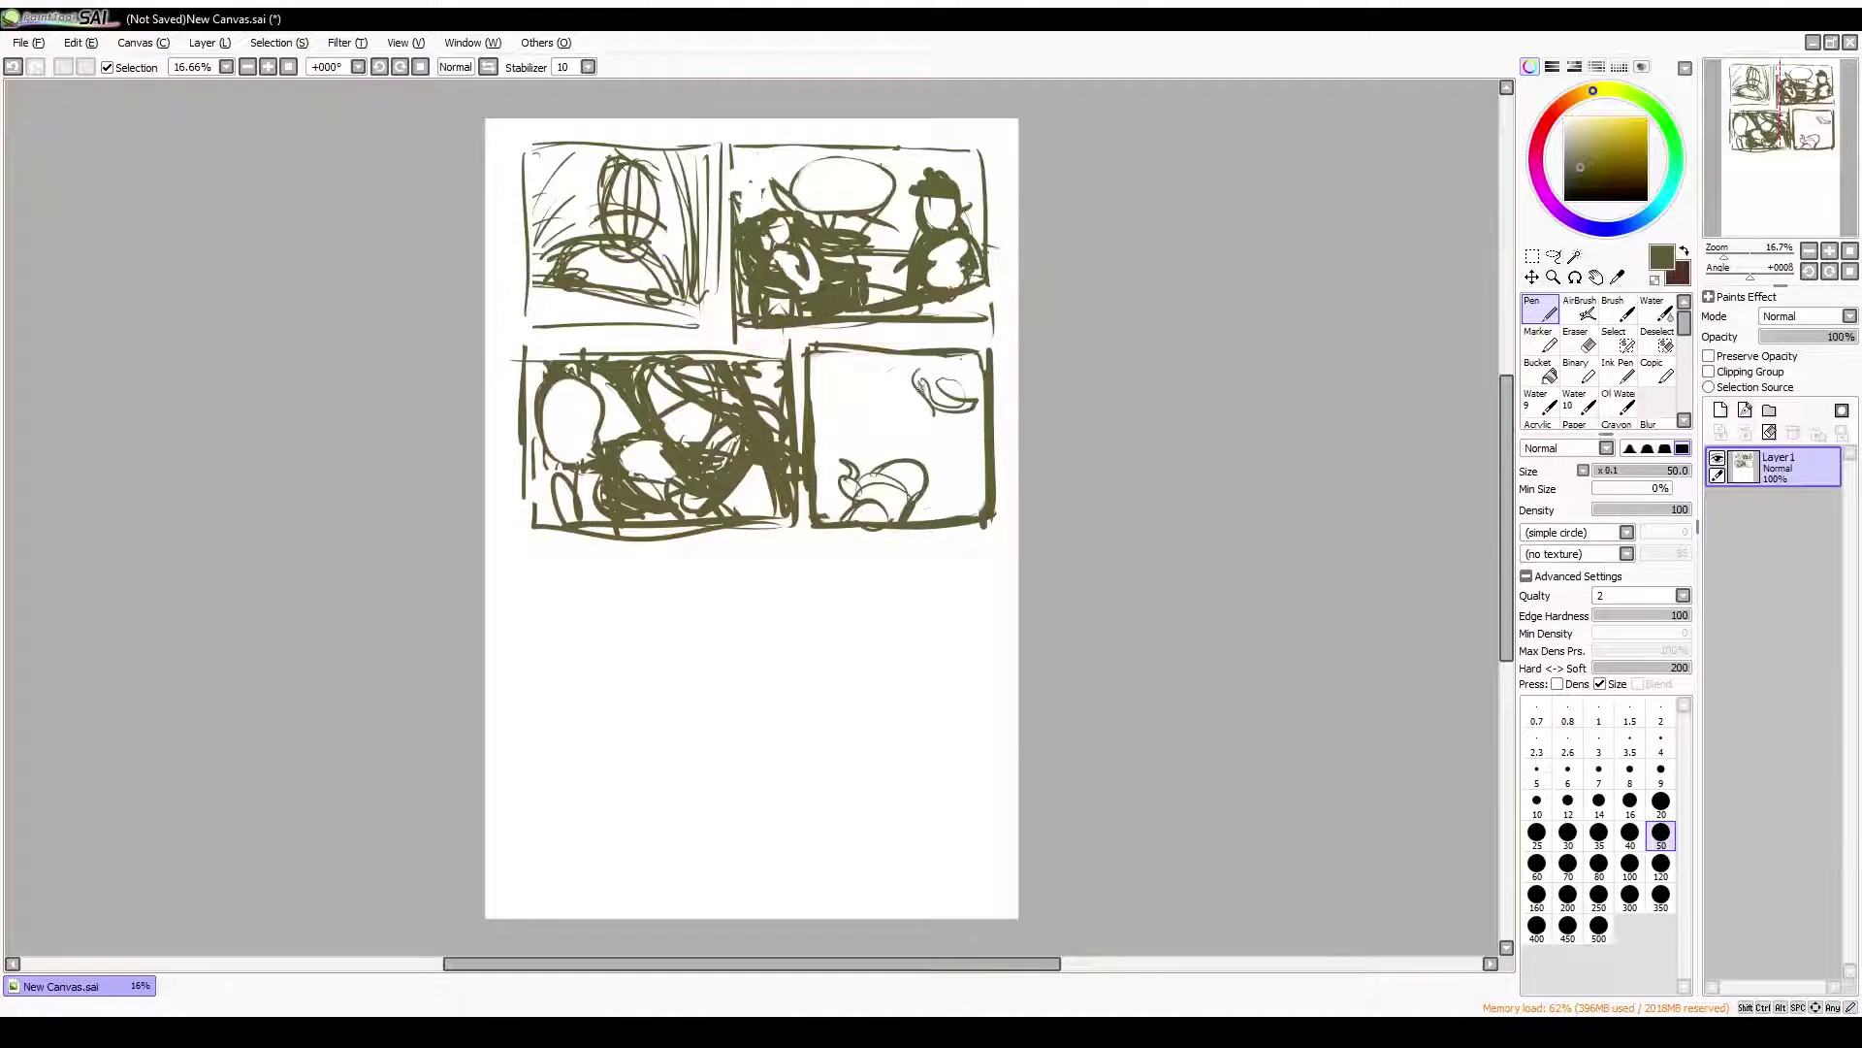
key(ctrl+z)
key(ctrl+z)
Sketch a large oval and ground details in the fourth panel and reinforce its top border
drag(868, 371, 881, 407)
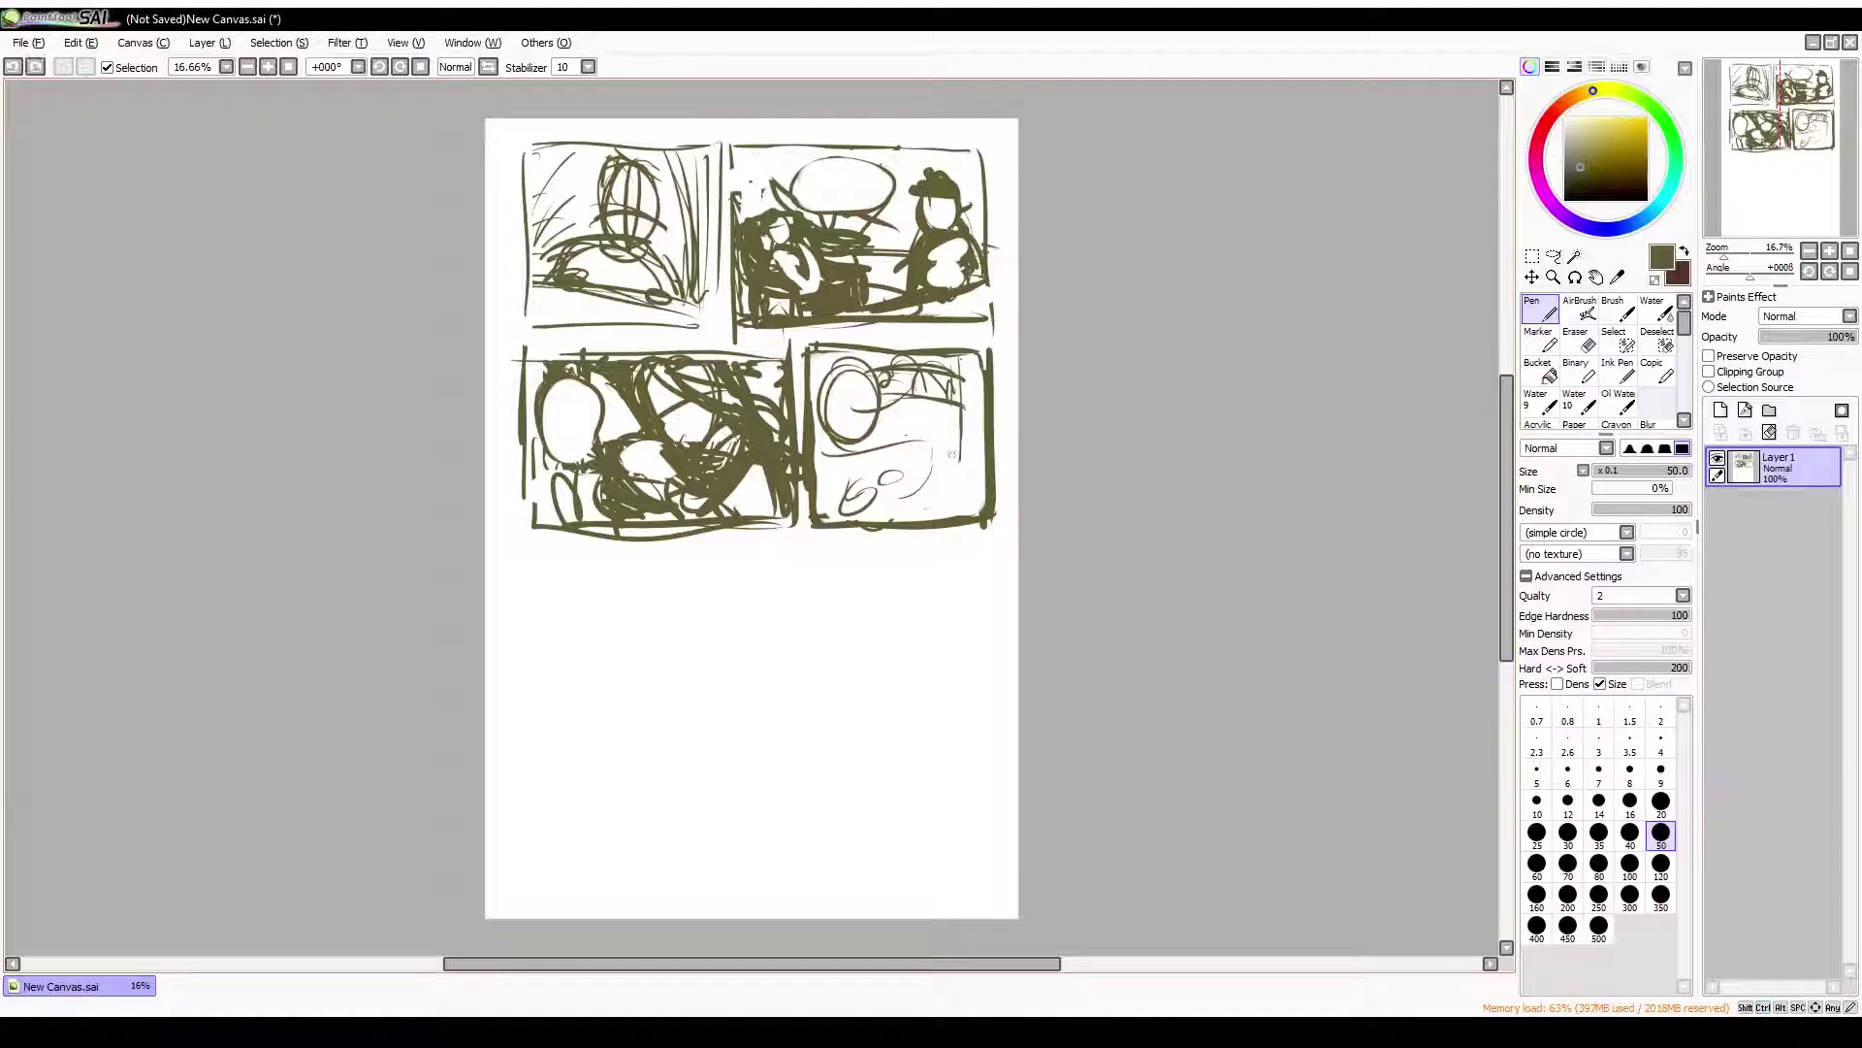
drag(854, 345, 982, 341)
drag(853, 361, 826, 426)
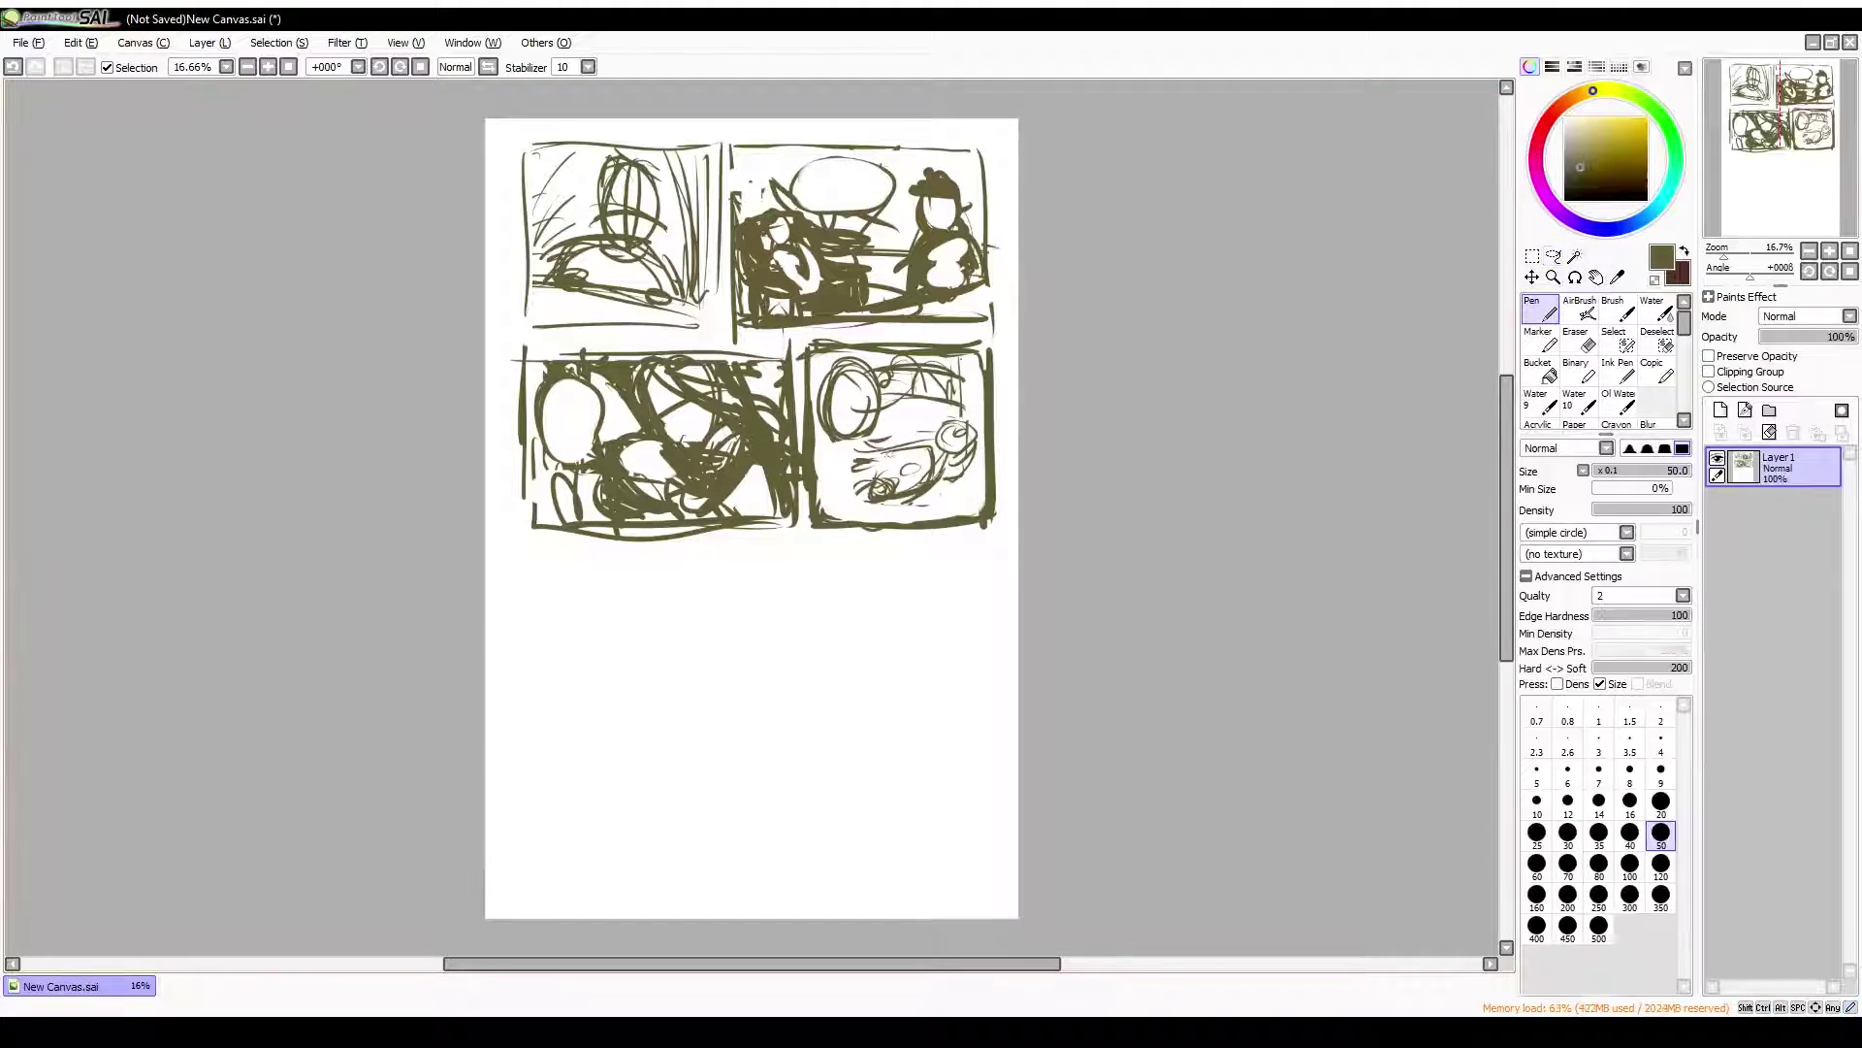
drag(845, 364, 878, 432)
drag(815, 456, 882, 475)
drag(926, 475, 984, 500)
Draw a full-width rectangular frame for the fifth panel beneath the second row
scroll(973, 398, down, 2)
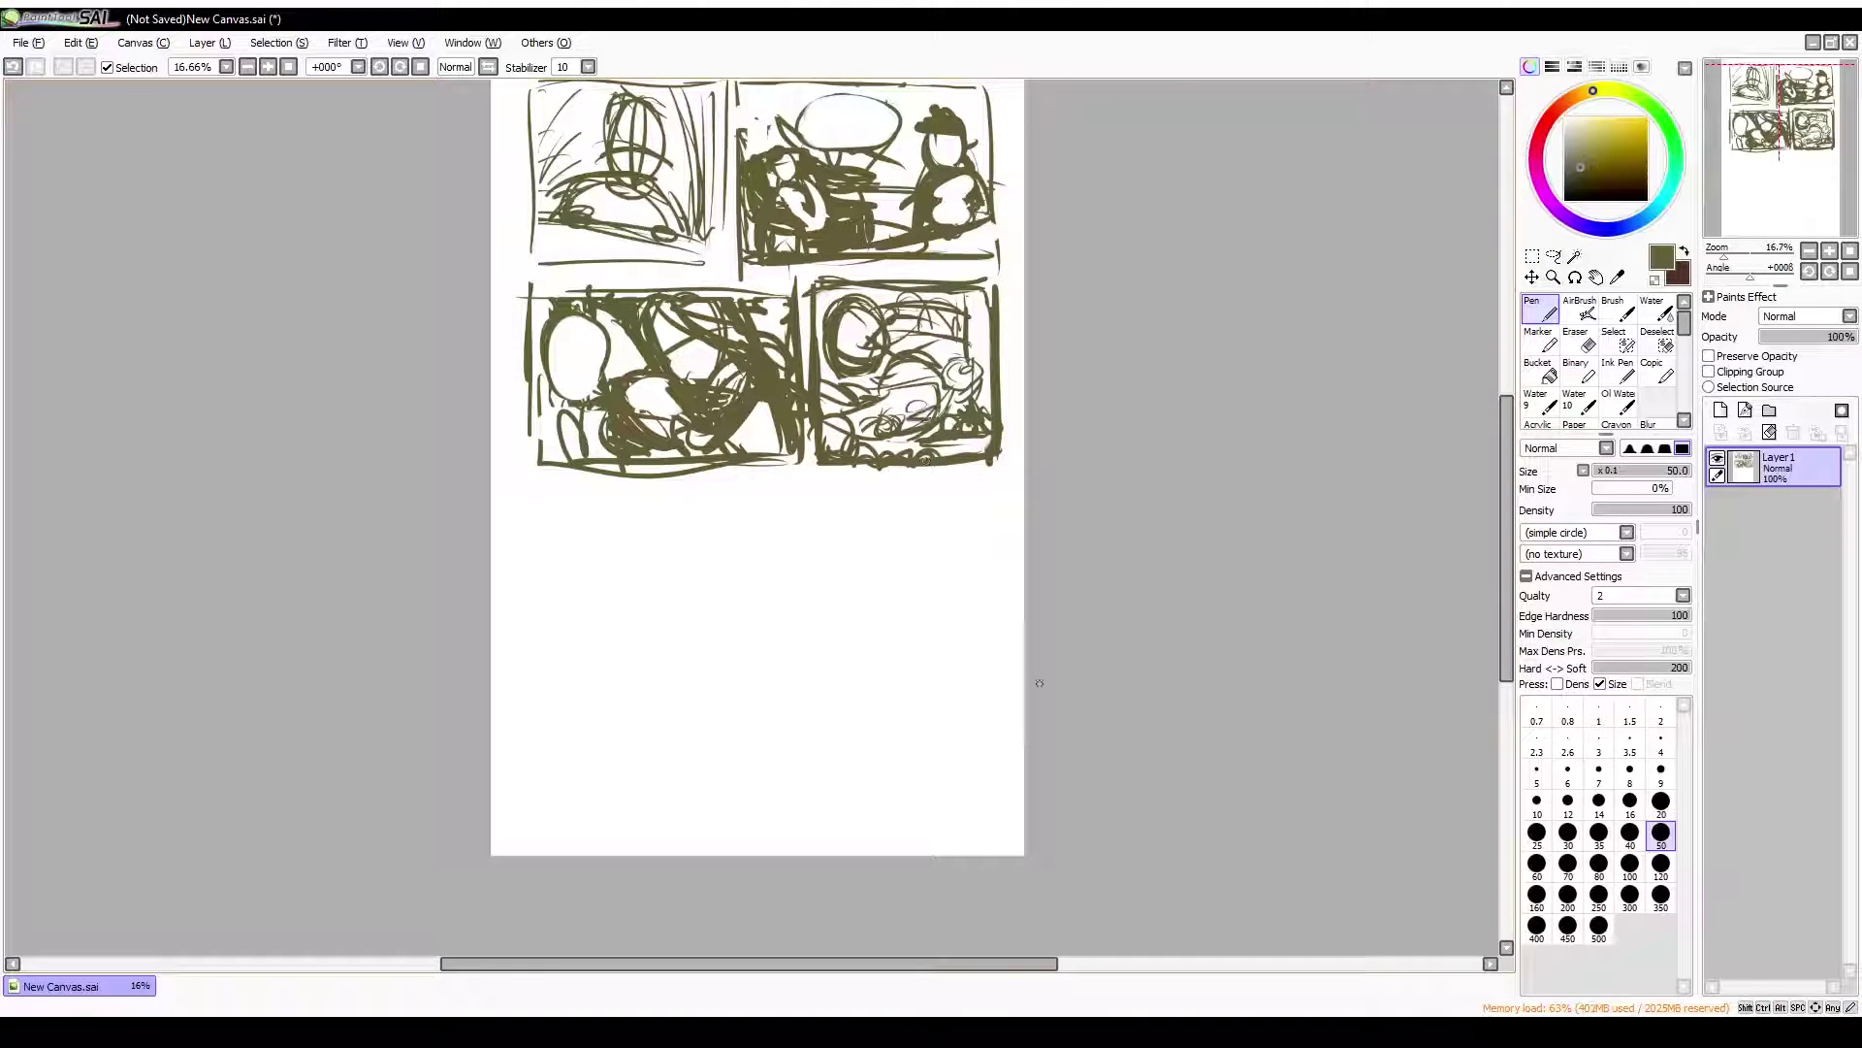
drag(532, 483, 532, 661)
mouse_move(534, 491)
mouse_down()
mouse_move(1008, 489)
mouse_move(988, 645)
mouse_up()
drag(543, 652, 982, 642)
drag(558, 667, 984, 647)
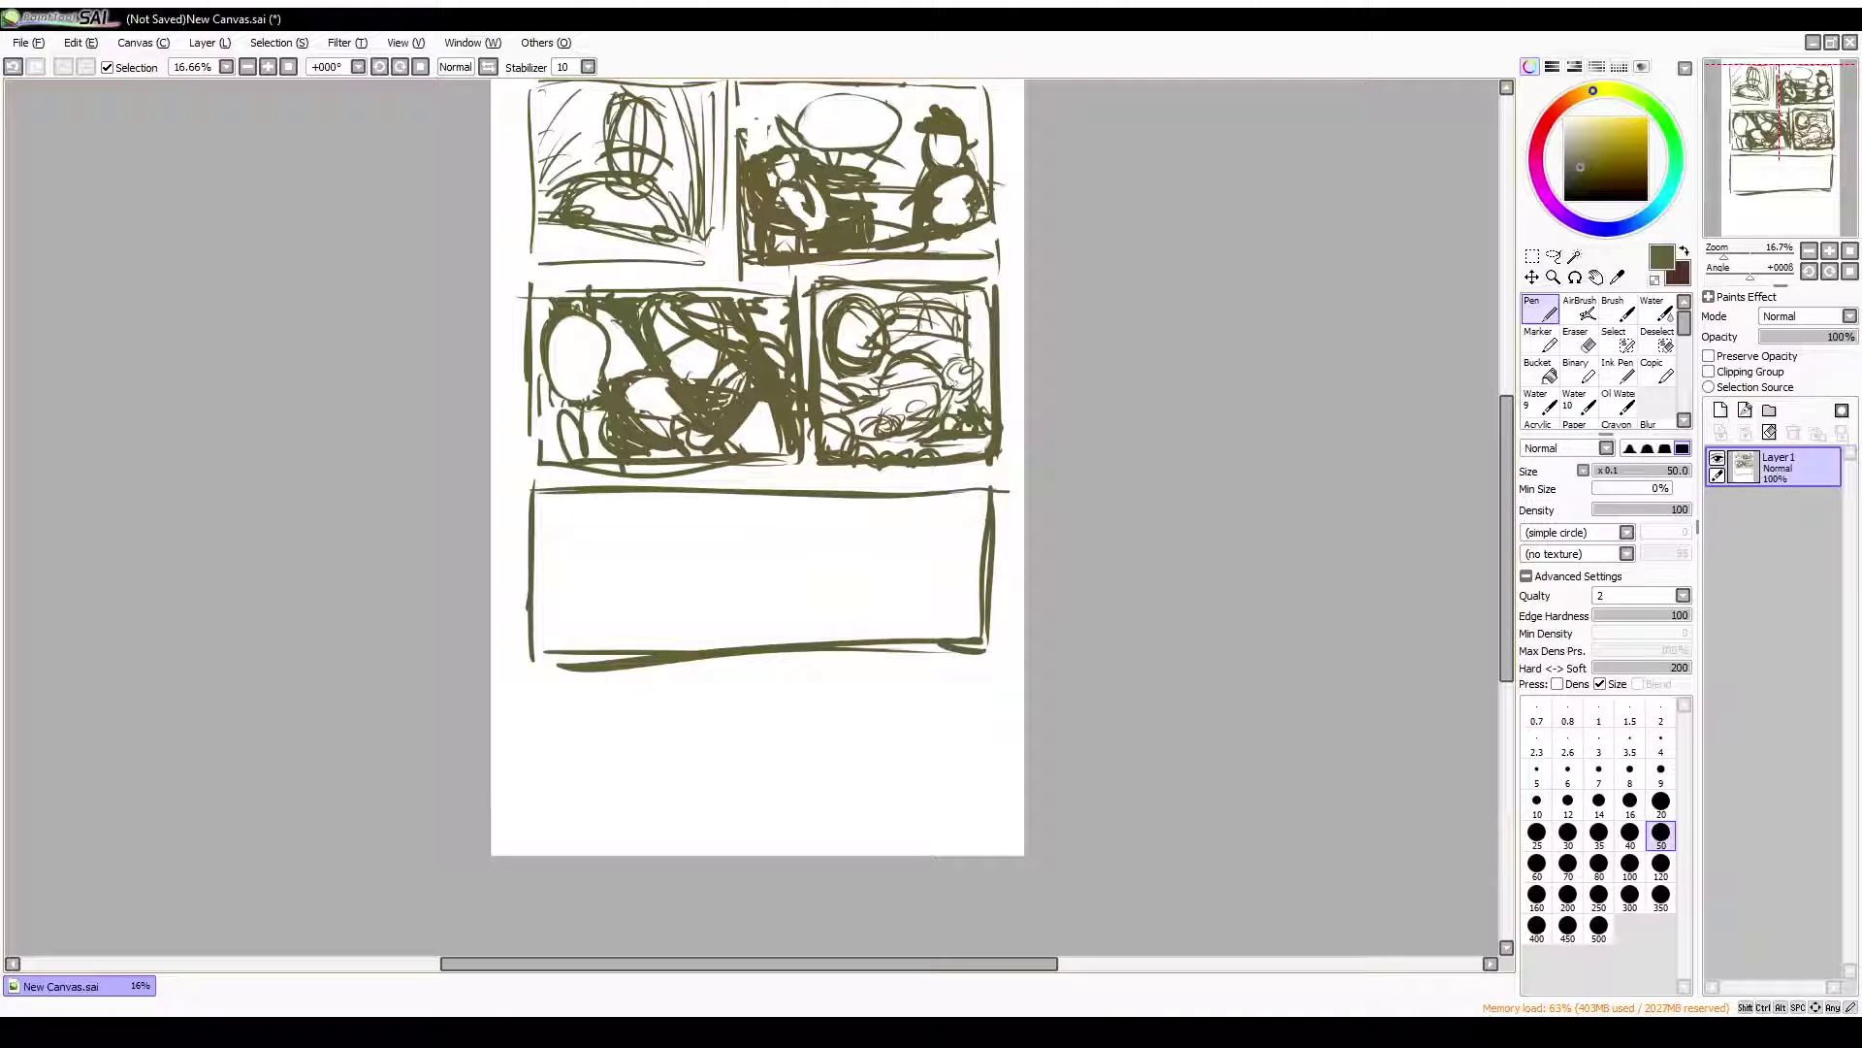
Sketch a large foreground character's head, arm and torso at the left of the fifth panel
drag(635, 499, 621, 611)
drag(558, 519, 596, 529)
drag(611, 523, 669, 582)
drag(679, 607, 757, 642)
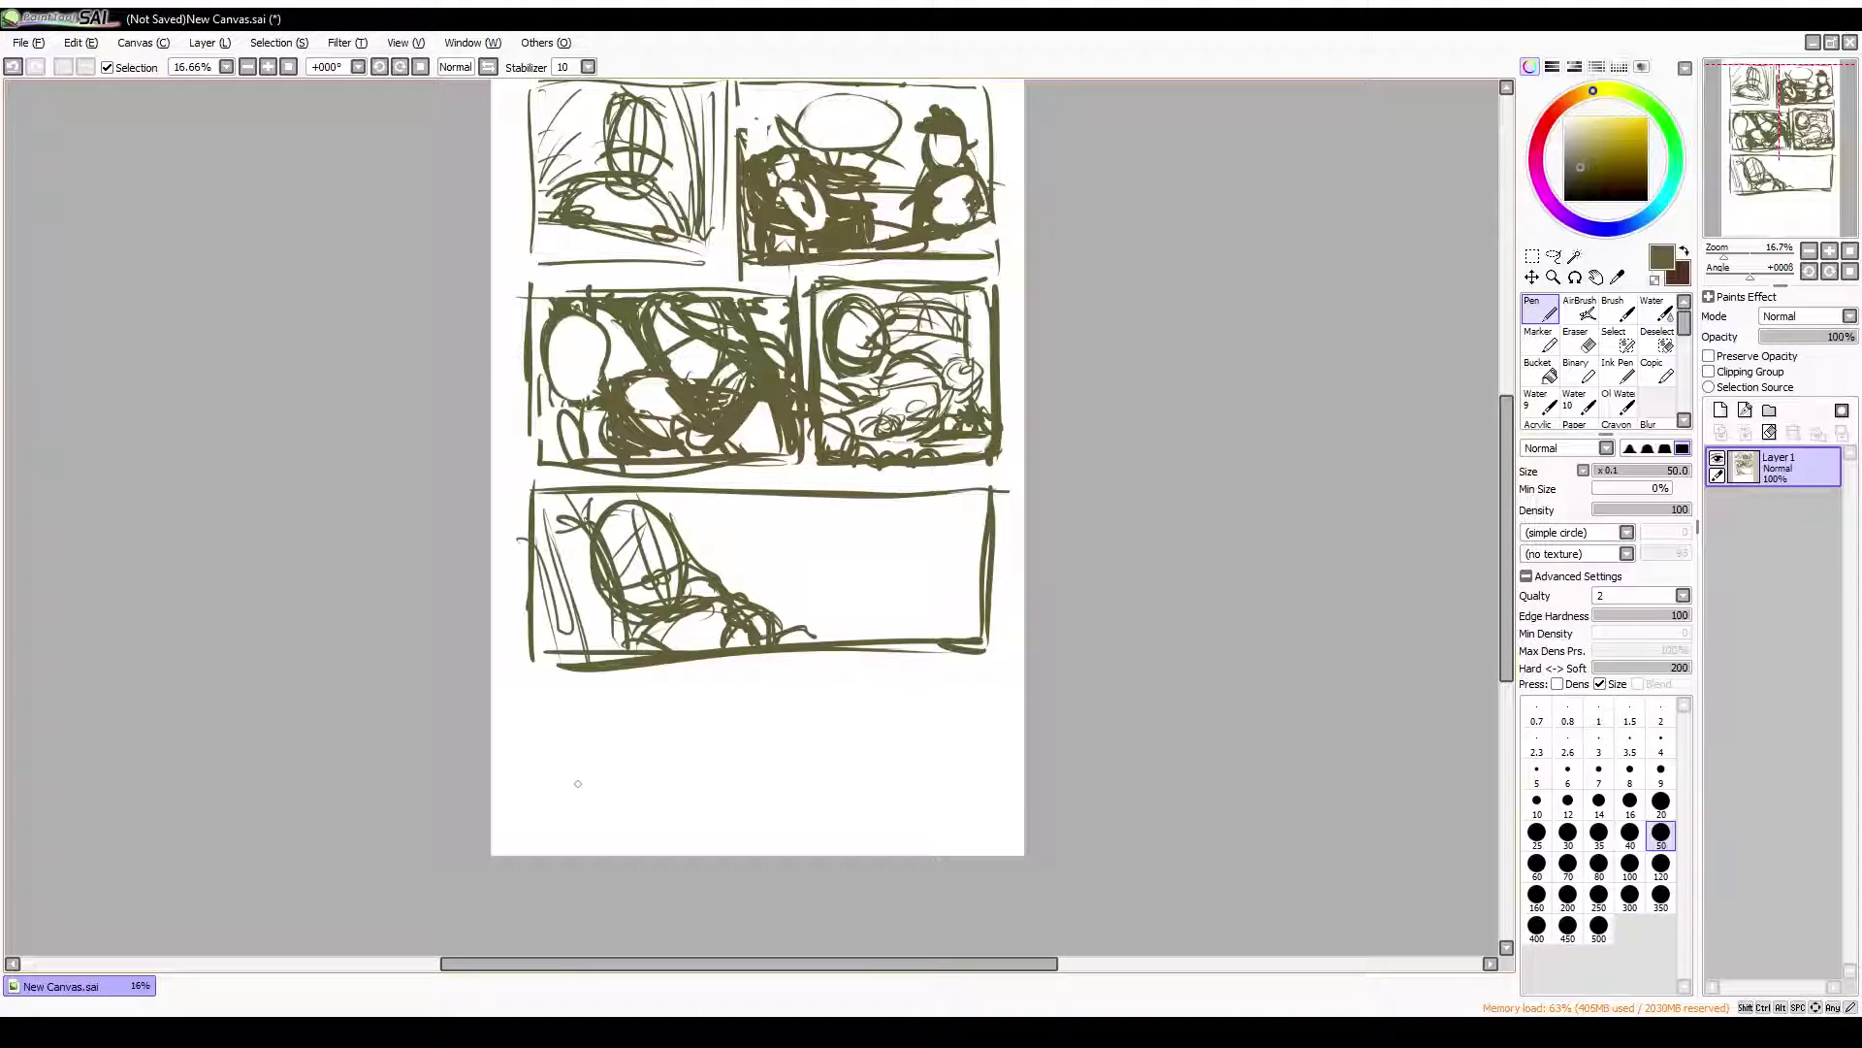
Add a distant figure, a horizon line, a tree trunk and an oval balloon to the fifth panel
drag(902, 516, 897, 553)
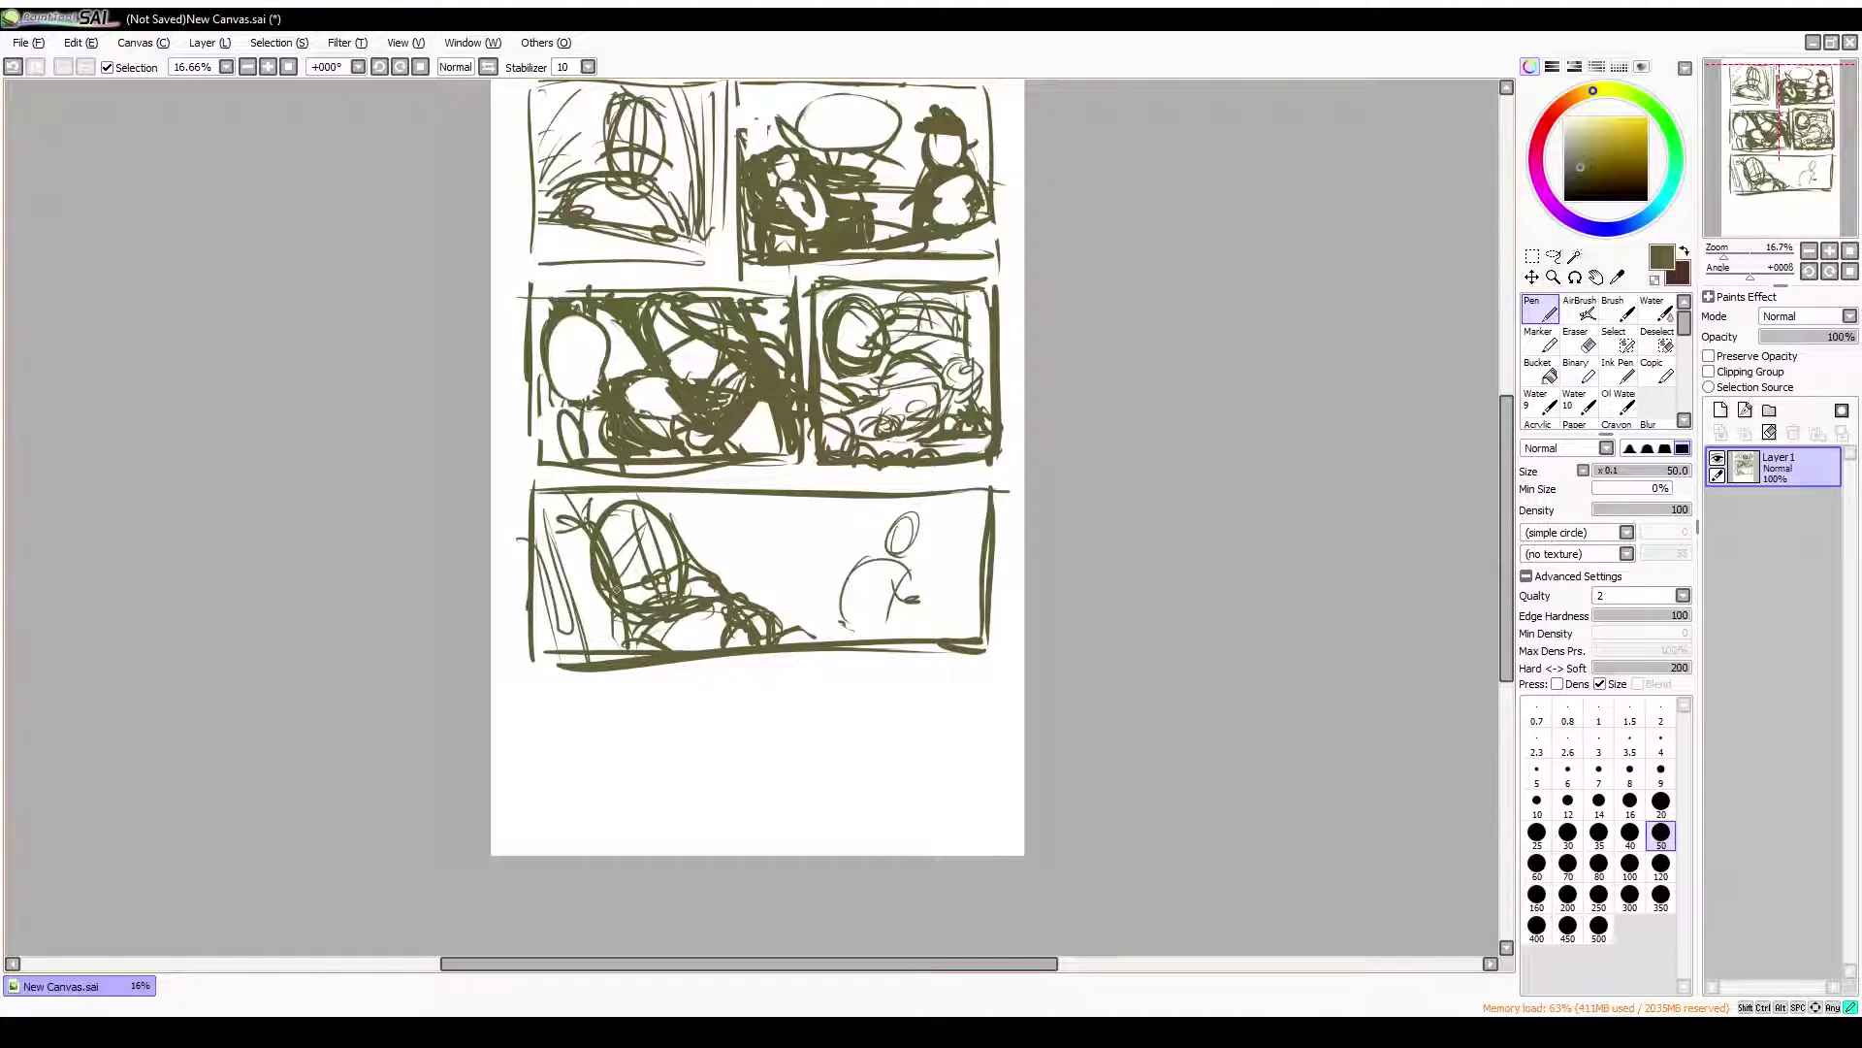
drag(766, 596, 980, 594)
mouse_move(832, 502)
mouse_down()
mouse_move(826, 585)
mouse_move(922, 625)
mouse_up()
drag(776, 503, 771, 562)
drag(902, 514, 893, 560)
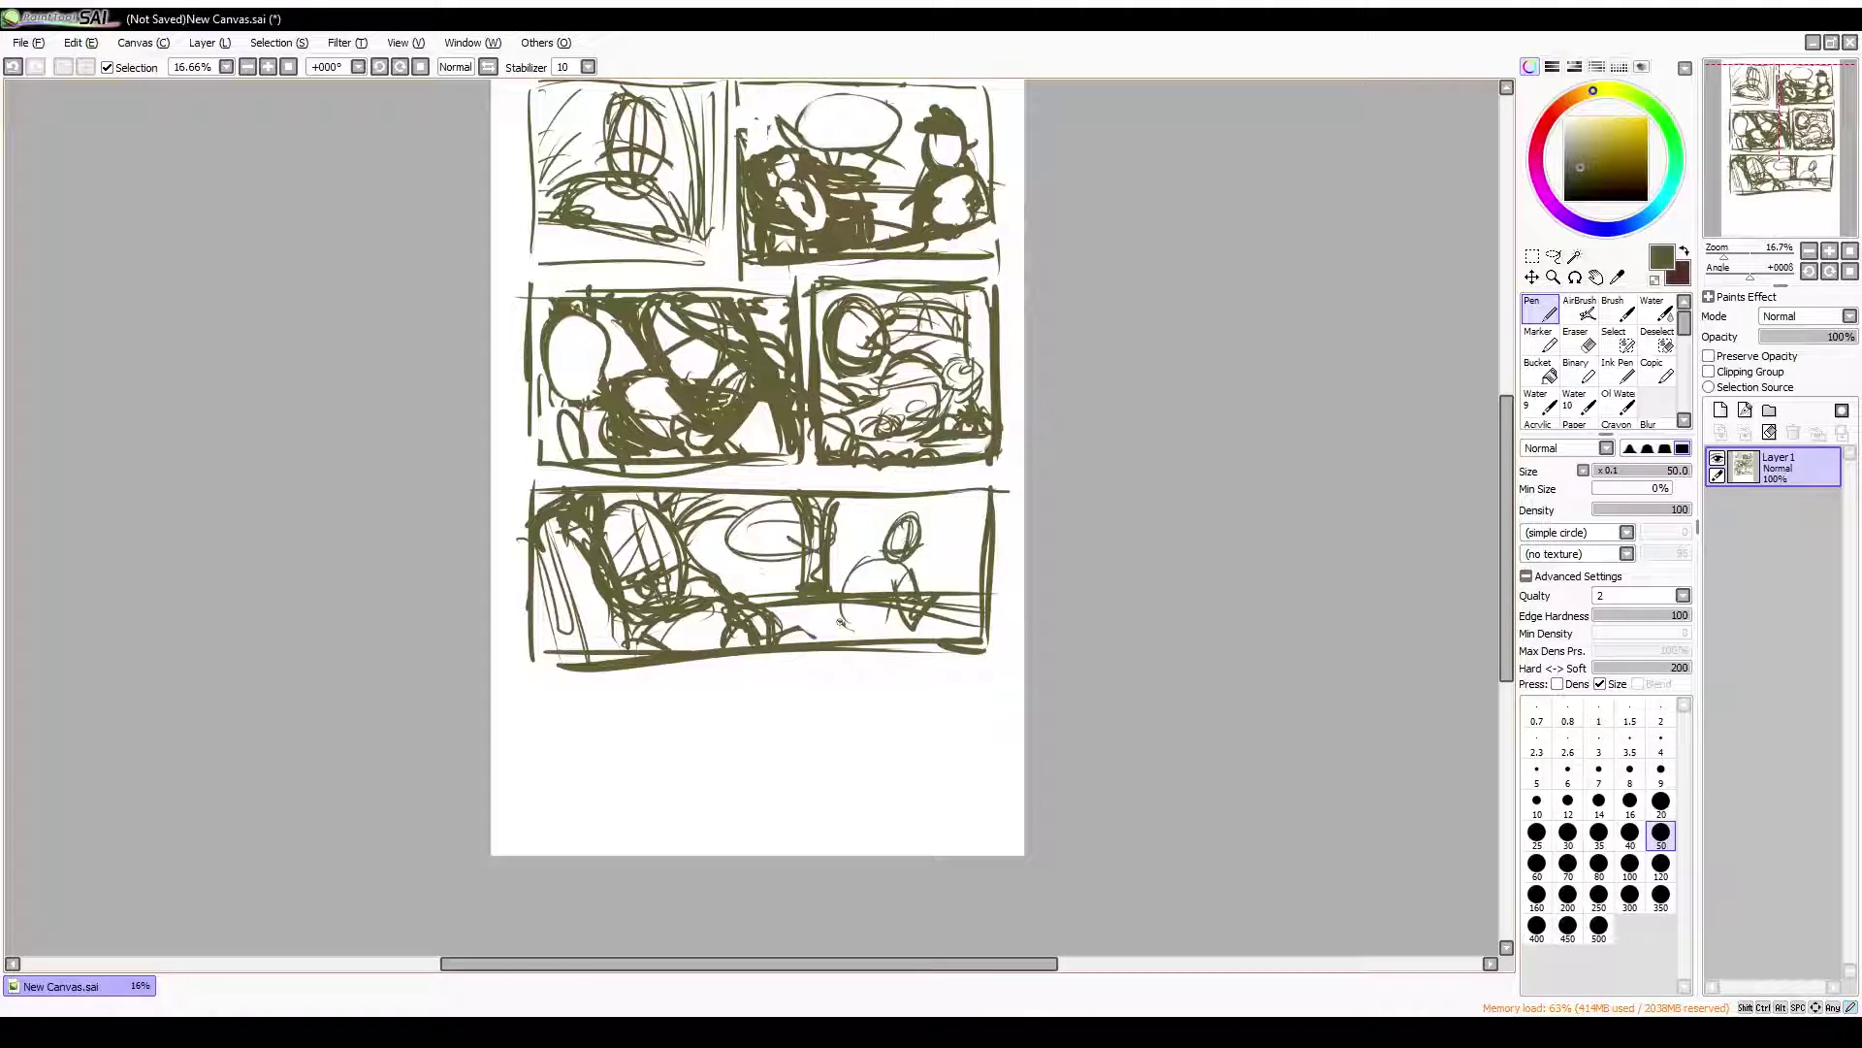
drag(756, 691, 762, 767)
drag(679, 761, 849, 766)
drag(598, 718, 696, 729)
drag(848, 708, 986, 734)
drag(853, 839, 815, 922)
mouse_move(1004, 747)
mouse_down()
mouse_move(922, 921)
mouse_move(912, 839)
mouse_up()
drag(761, 766, 912, 747)
drag(563, 820, 690, 833)
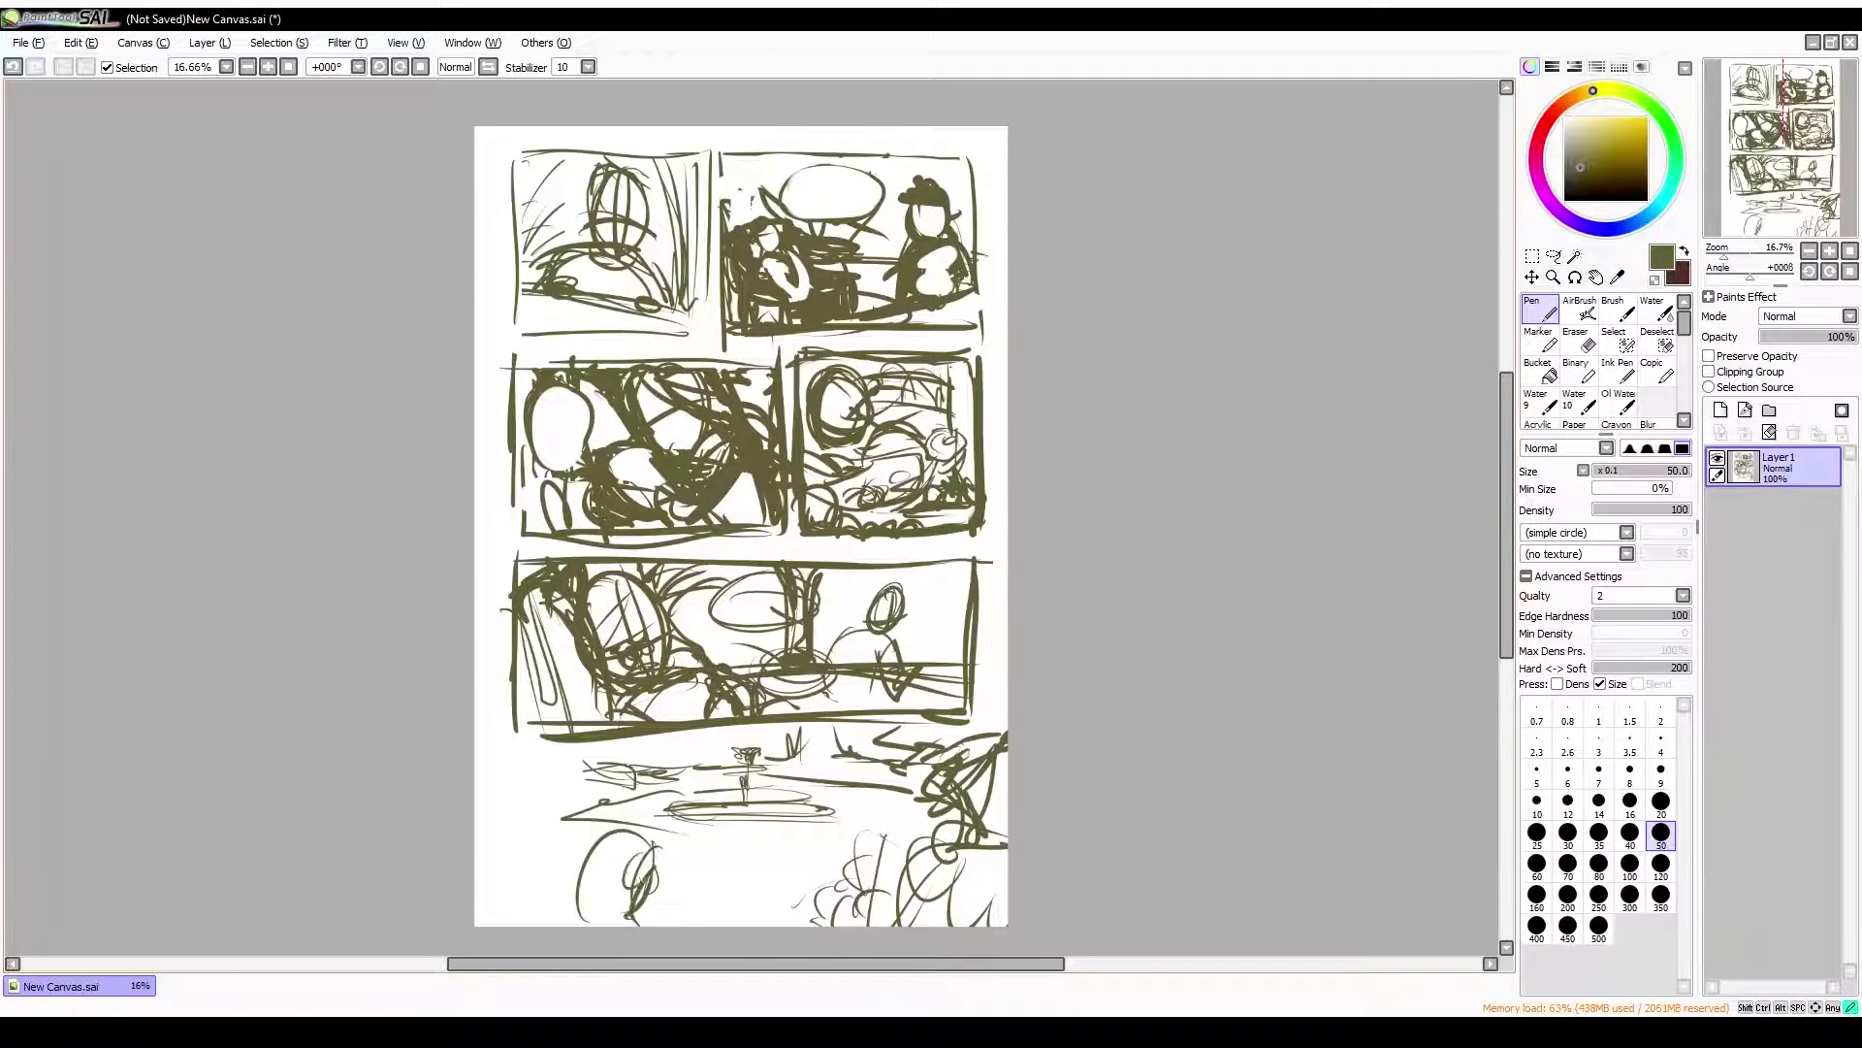
key(e)
drag(989, 873, 602, 782)
drag(970, 730, 543, 729)
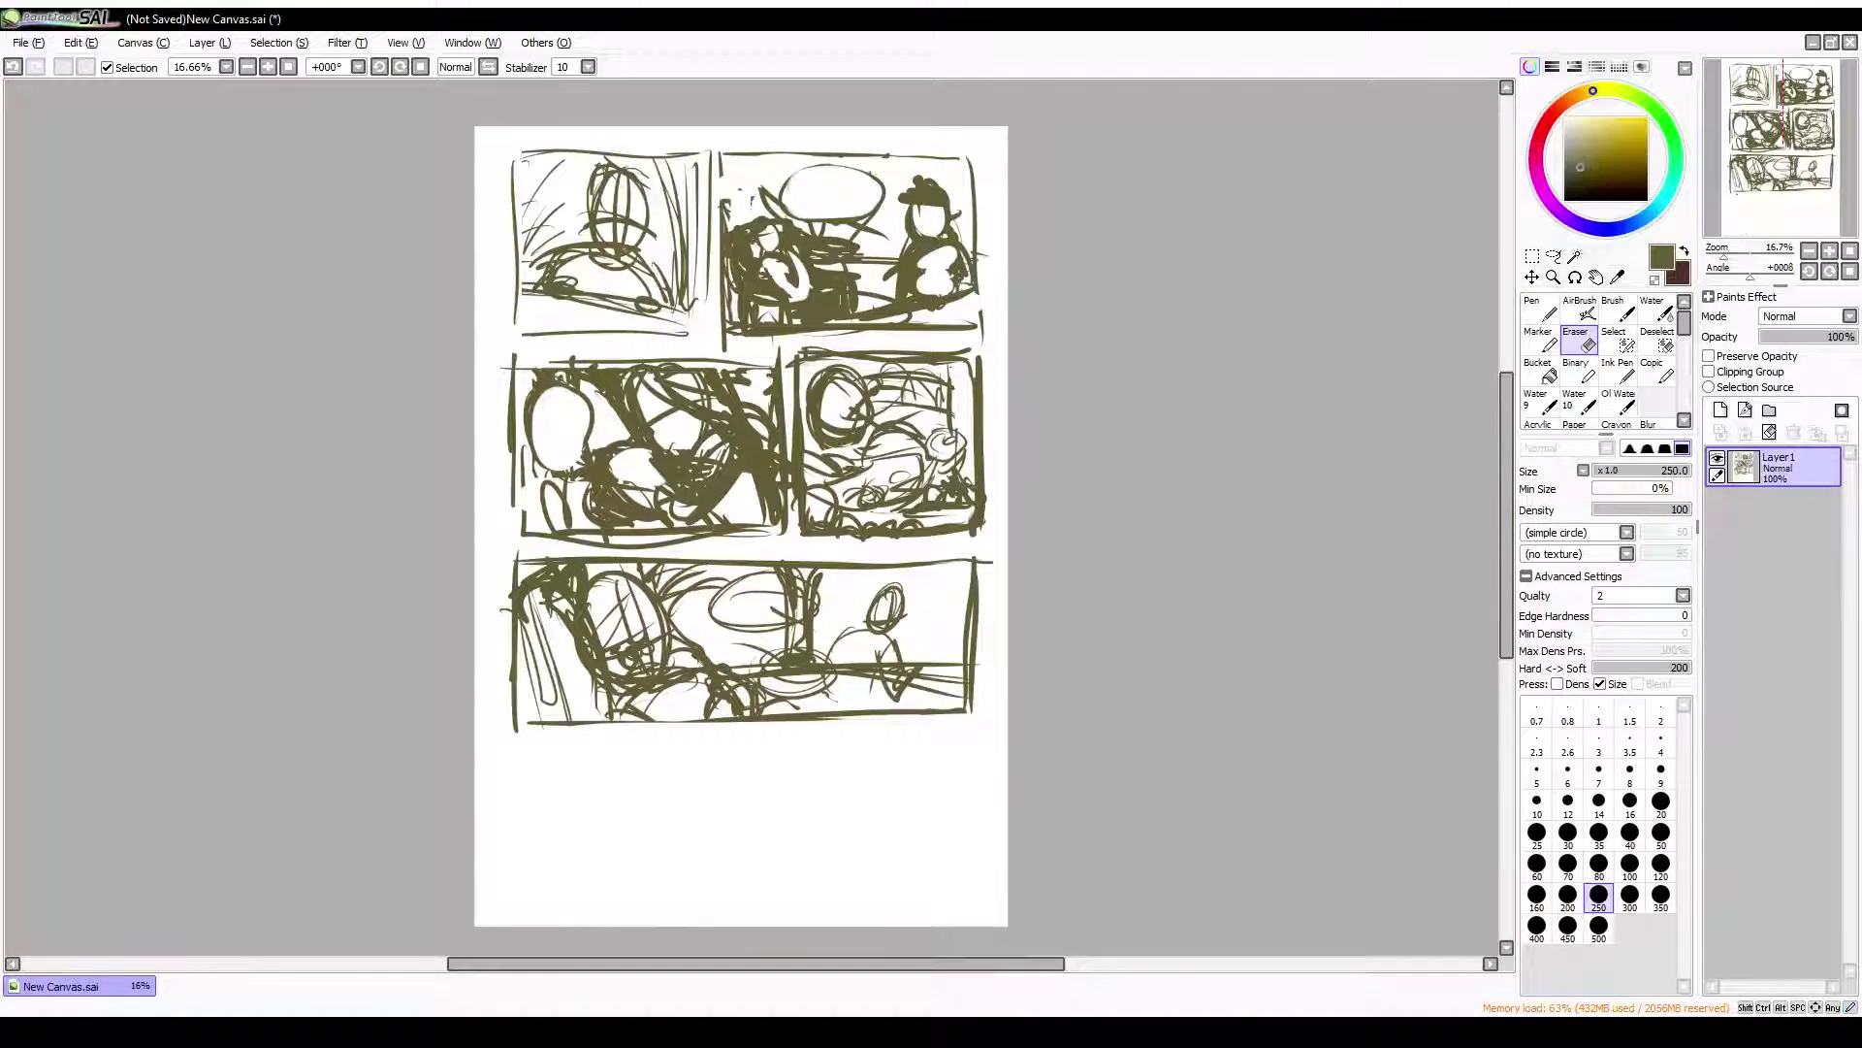
key(n)
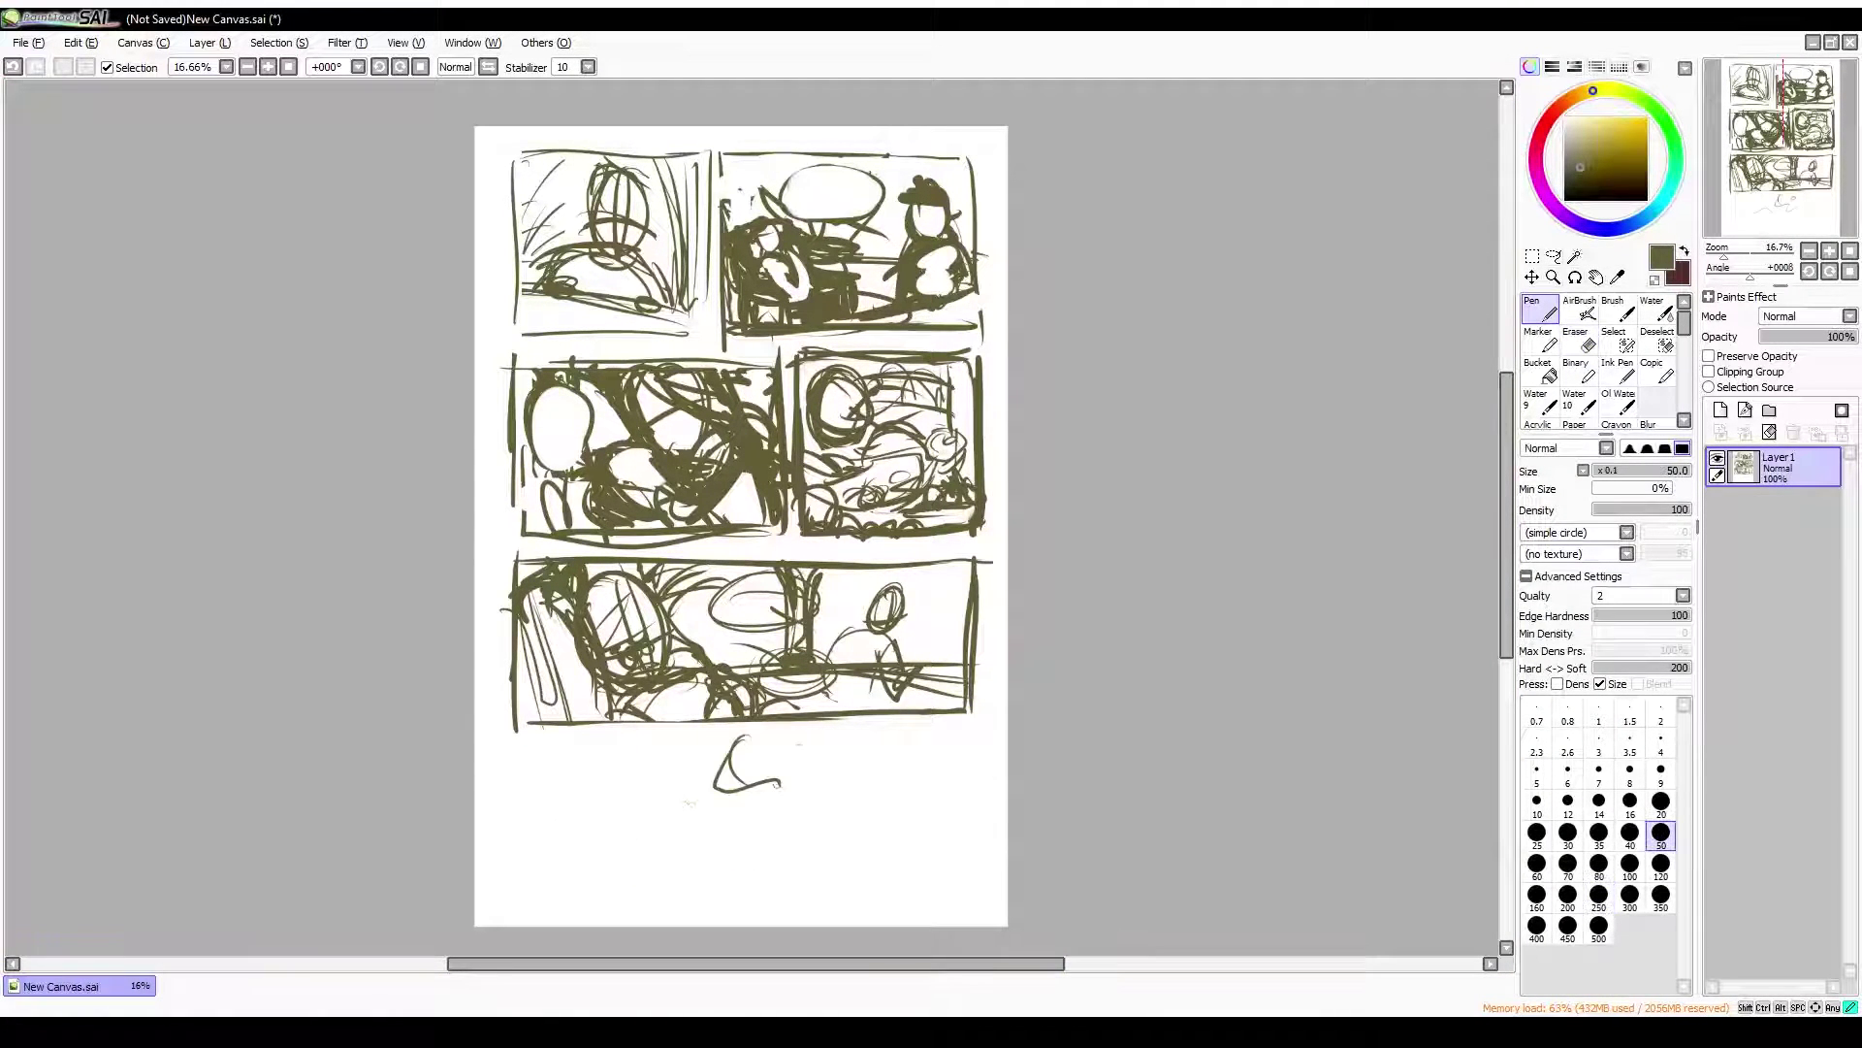
drag(611, 810, 776, 884)
drag(582, 776, 659, 873)
mouse_move(614, 810)
mouse_down()
mouse_move(892, 798)
mouse_move(873, 854)
mouse_up()
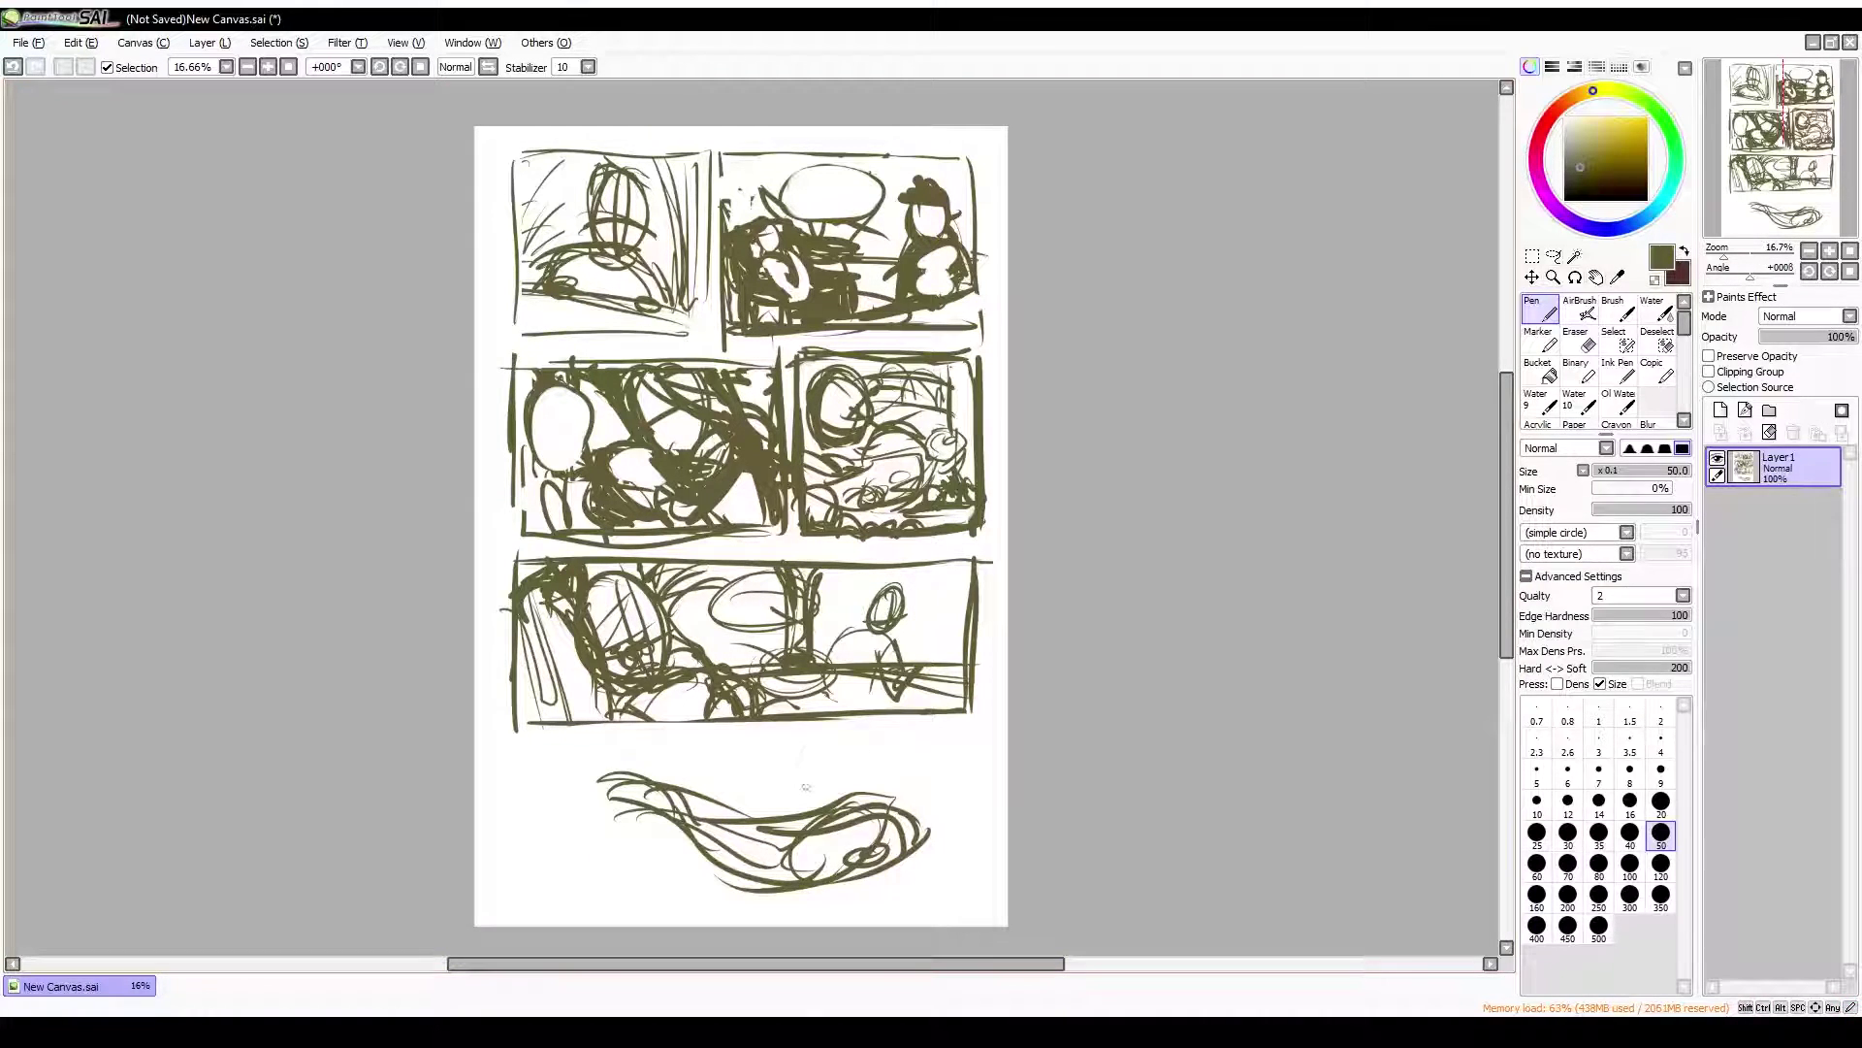
key(m)
drag(540, 740, 997, 906)
key(Delete)
key(ctrl+d)
Sketch a large frameless creature across the bottom of the page, with curved strokes extending past the fifth panel
key(n)
mouse_move(679, 834)
mouse_down()
mouse_move(535, 776)
mouse_move(844, 902)
mouse_up()
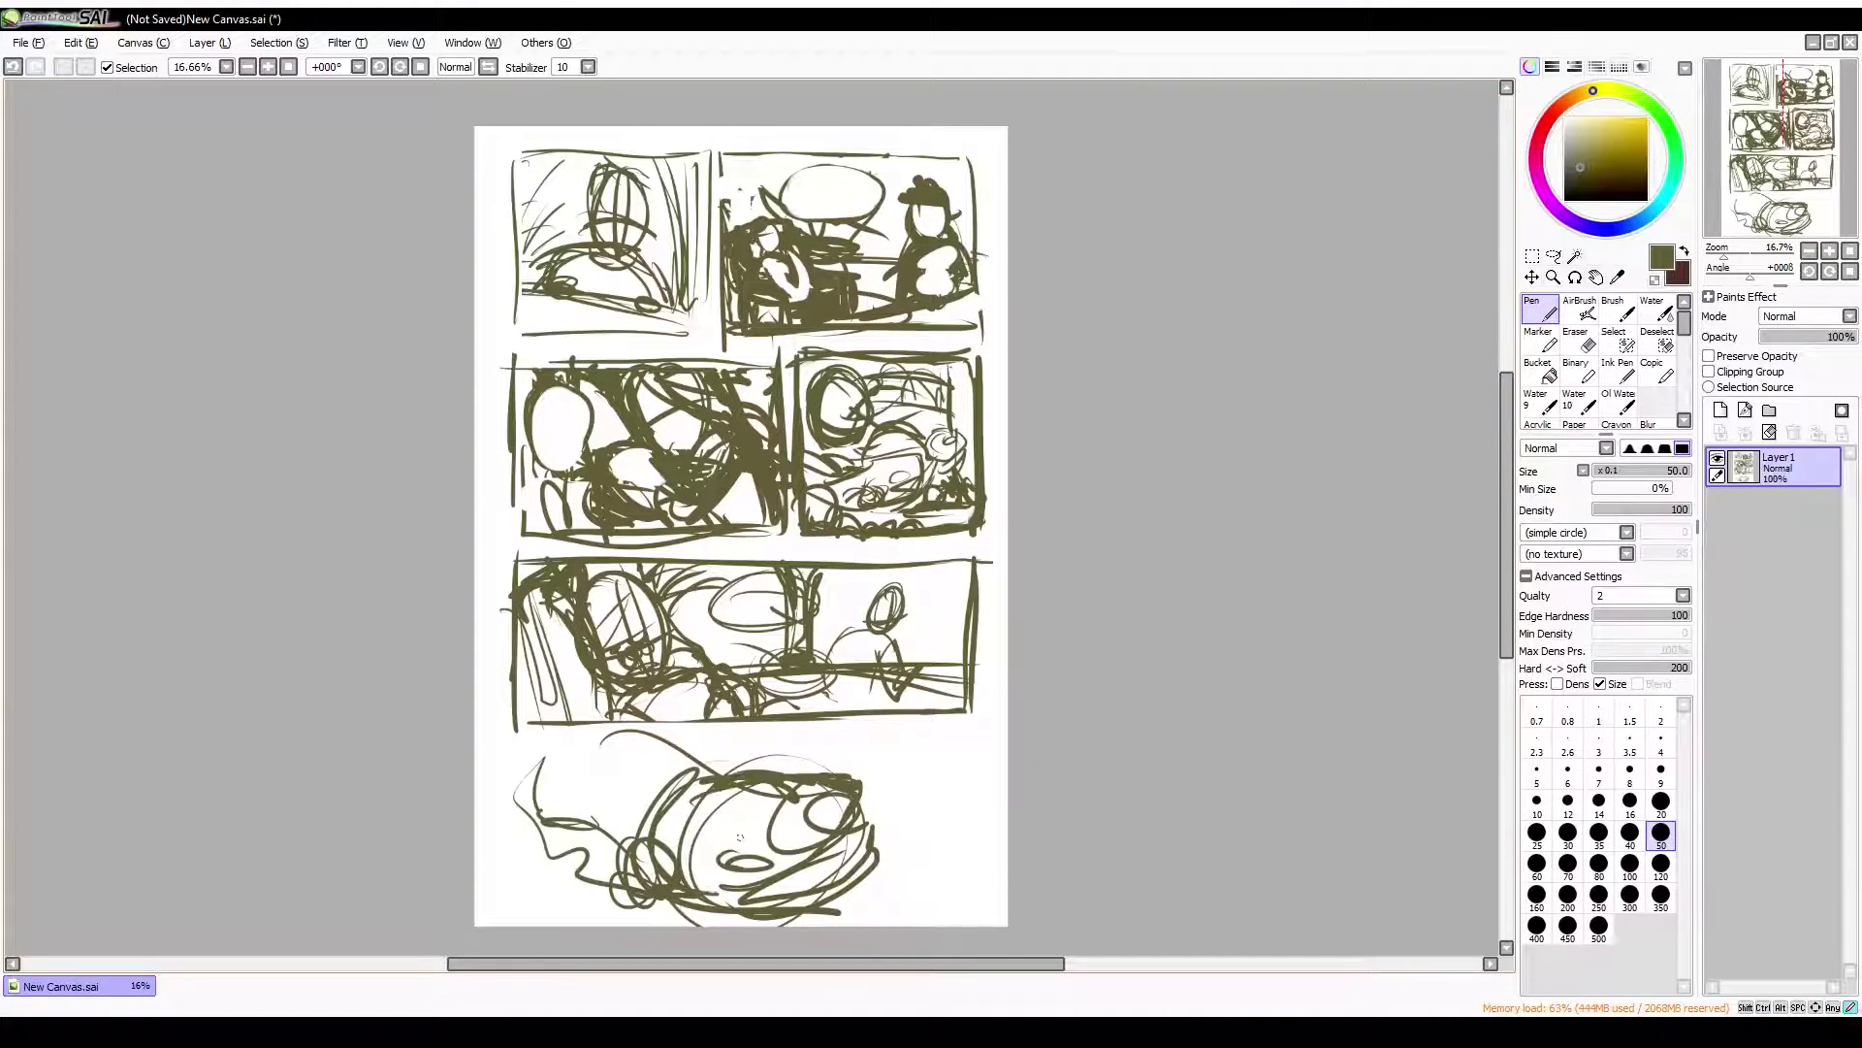
mouse_move(548, 727)
mouse_down()
mouse_move(961, 877)
mouse_move(727, 723)
mouse_up()
drag(485, 514, 480, 650)
drag(505, 805, 611, 878)
drag(786, 728, 834, 761)
drag(926, 747, 970, 703)
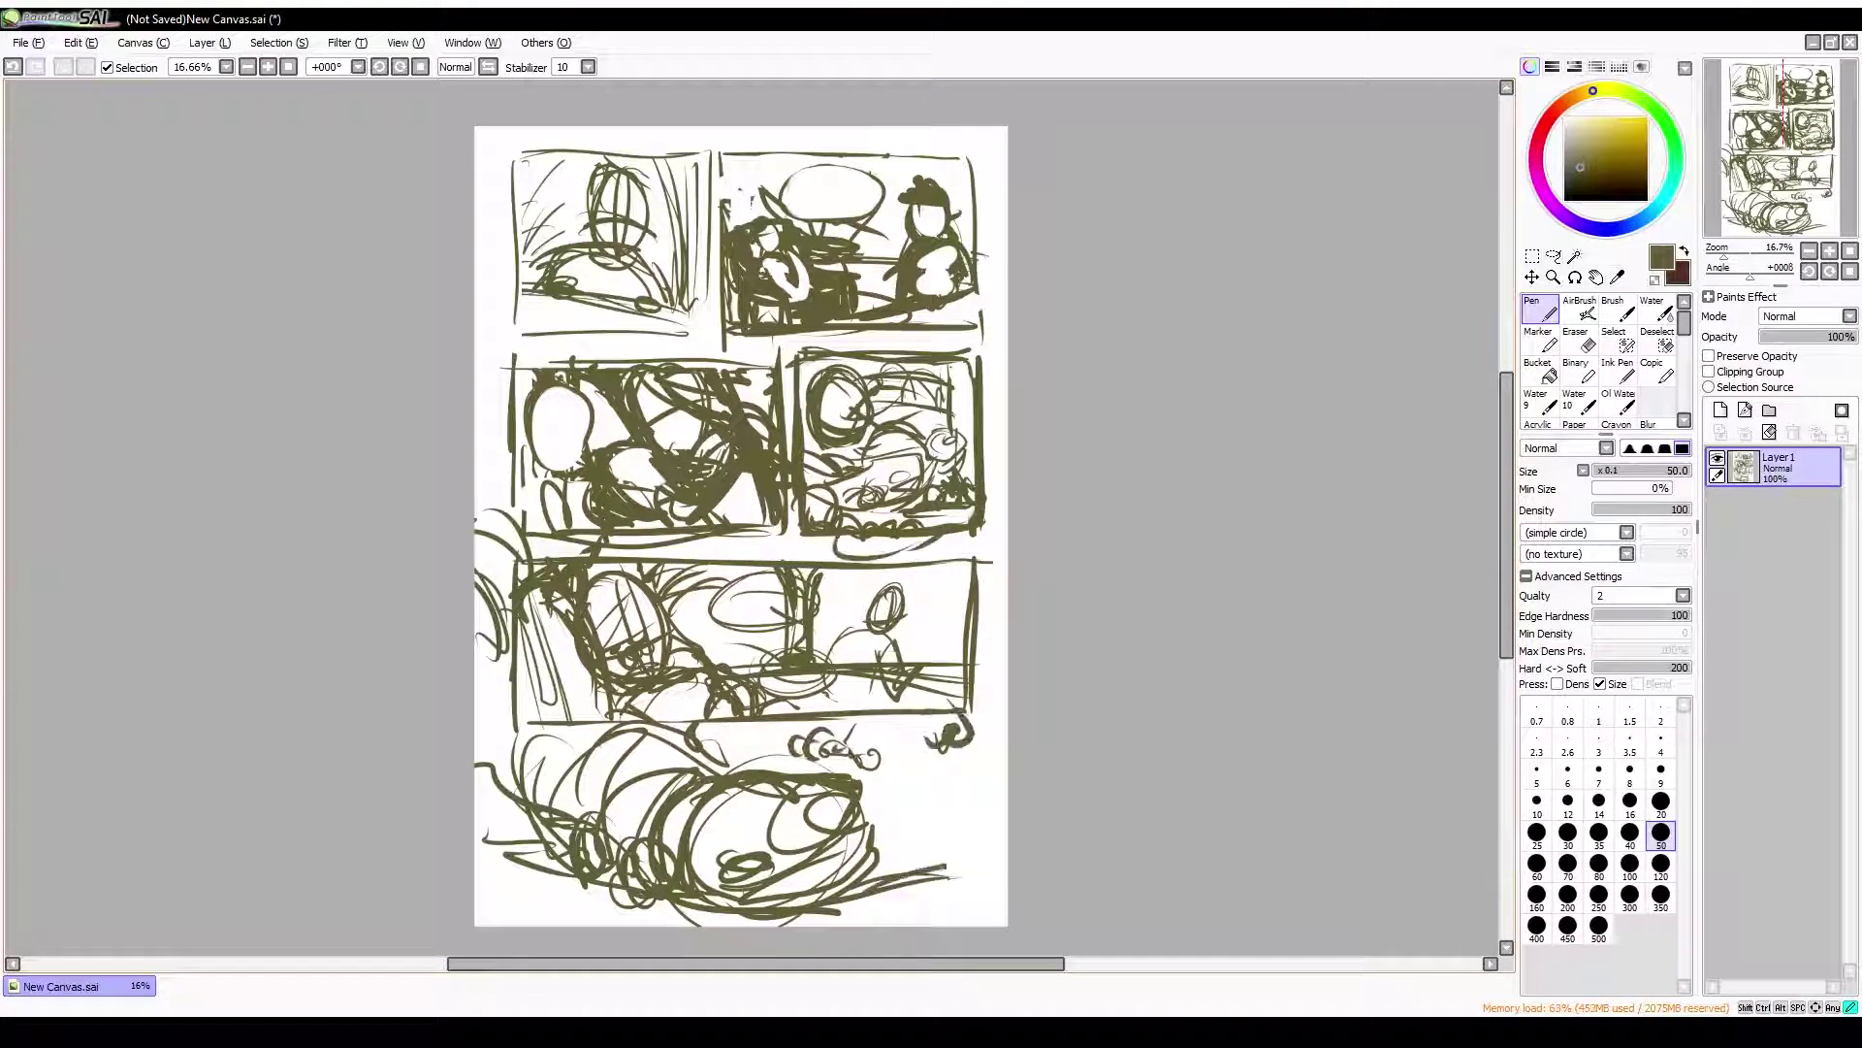
Add rough lettering and motion lines beside the creature and save the canvas
mouse_move(843, 892)
mouse_down()
mouse_move(1009, 853)
mouse_move(955, 776)
mouse_up()
drag(999, 776, 819, 763)
key(ctrl+s)
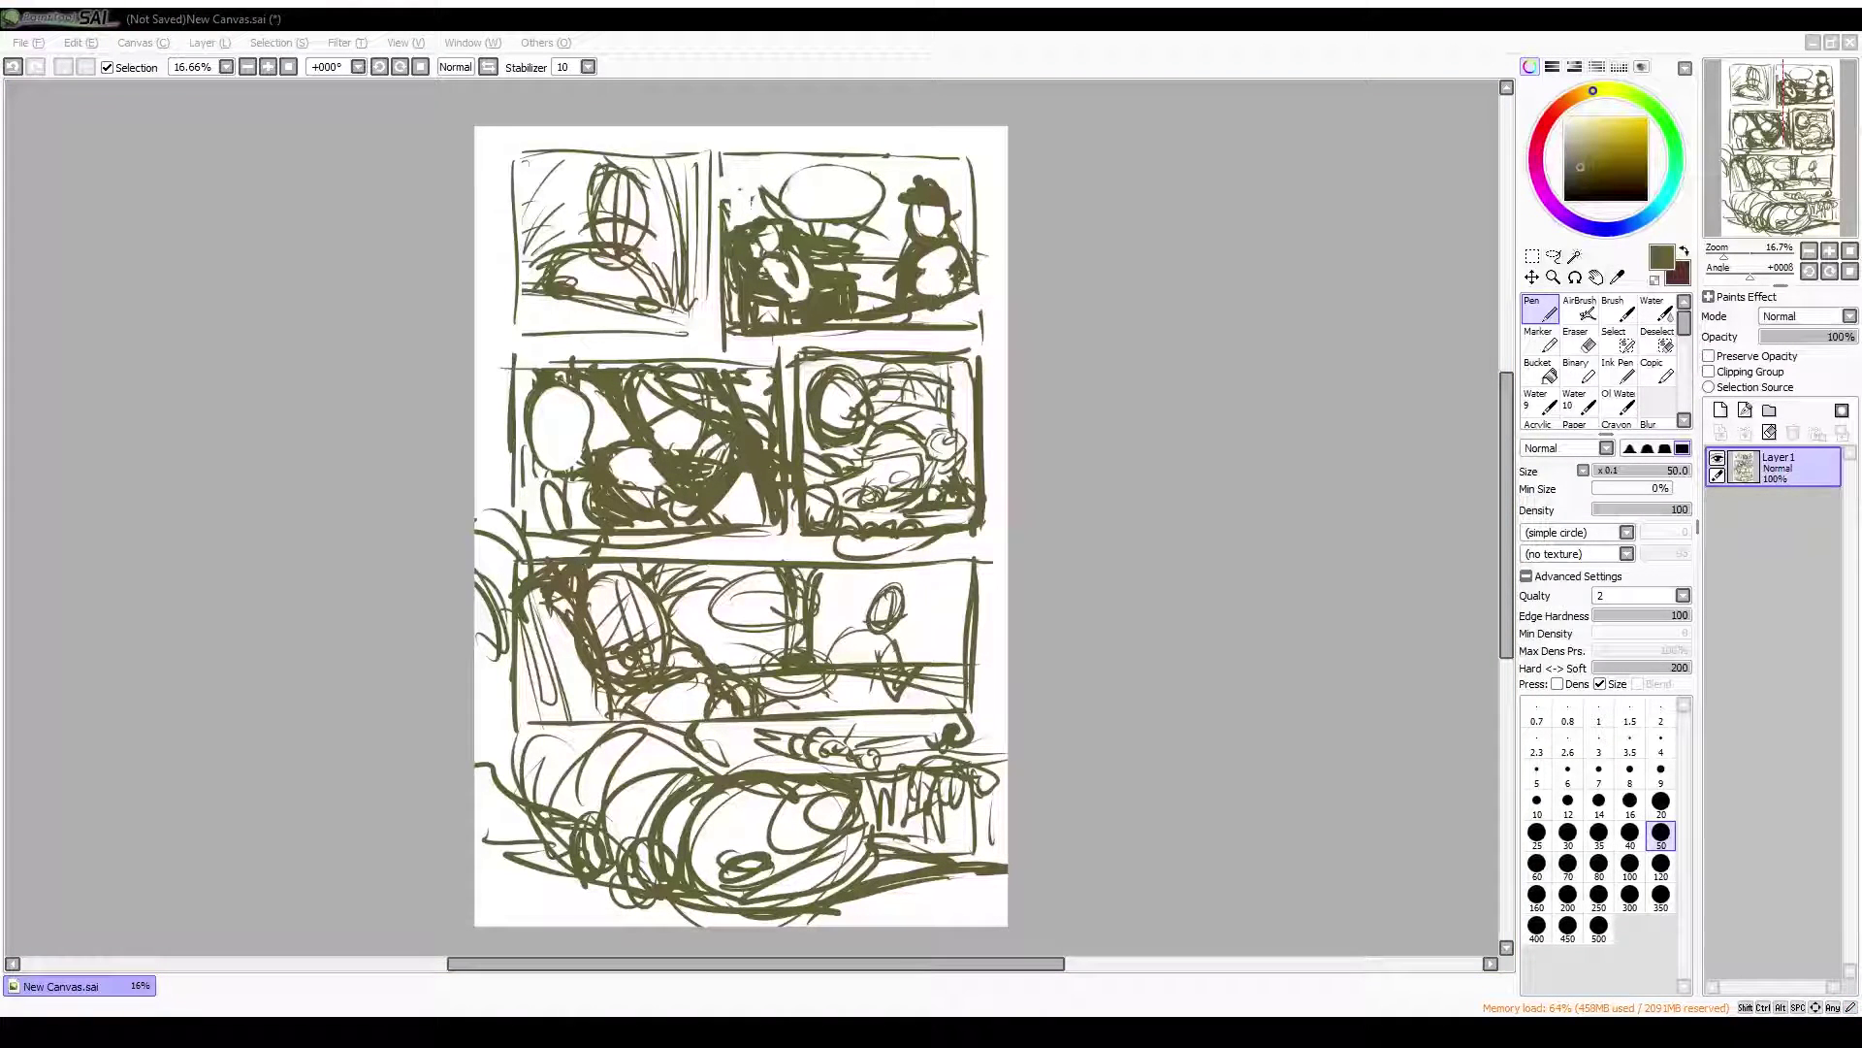
key(Return)
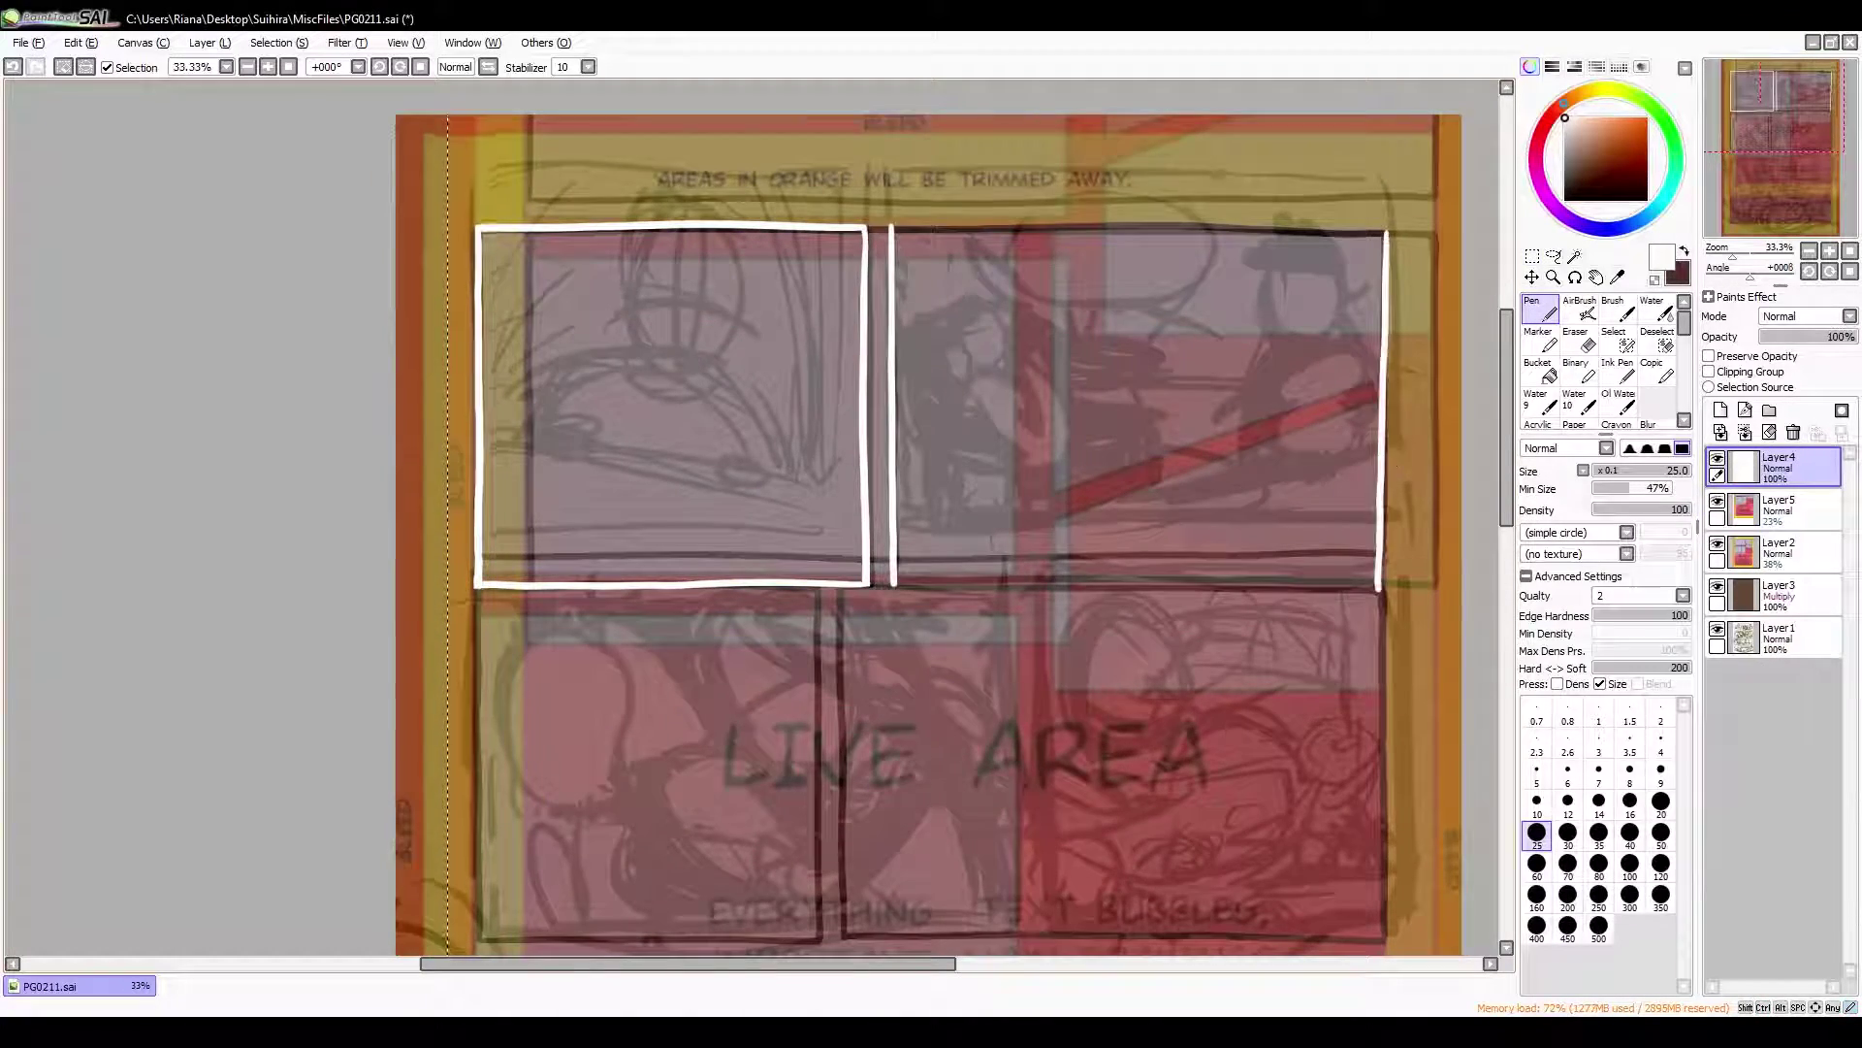
Complete the second panel's white frame on Layer4 with straight pen lines for its top and bottom borders
key(Delete)
key(Delete)
key(Delete)
key(Delete)
key(Delete)
key(Delete)
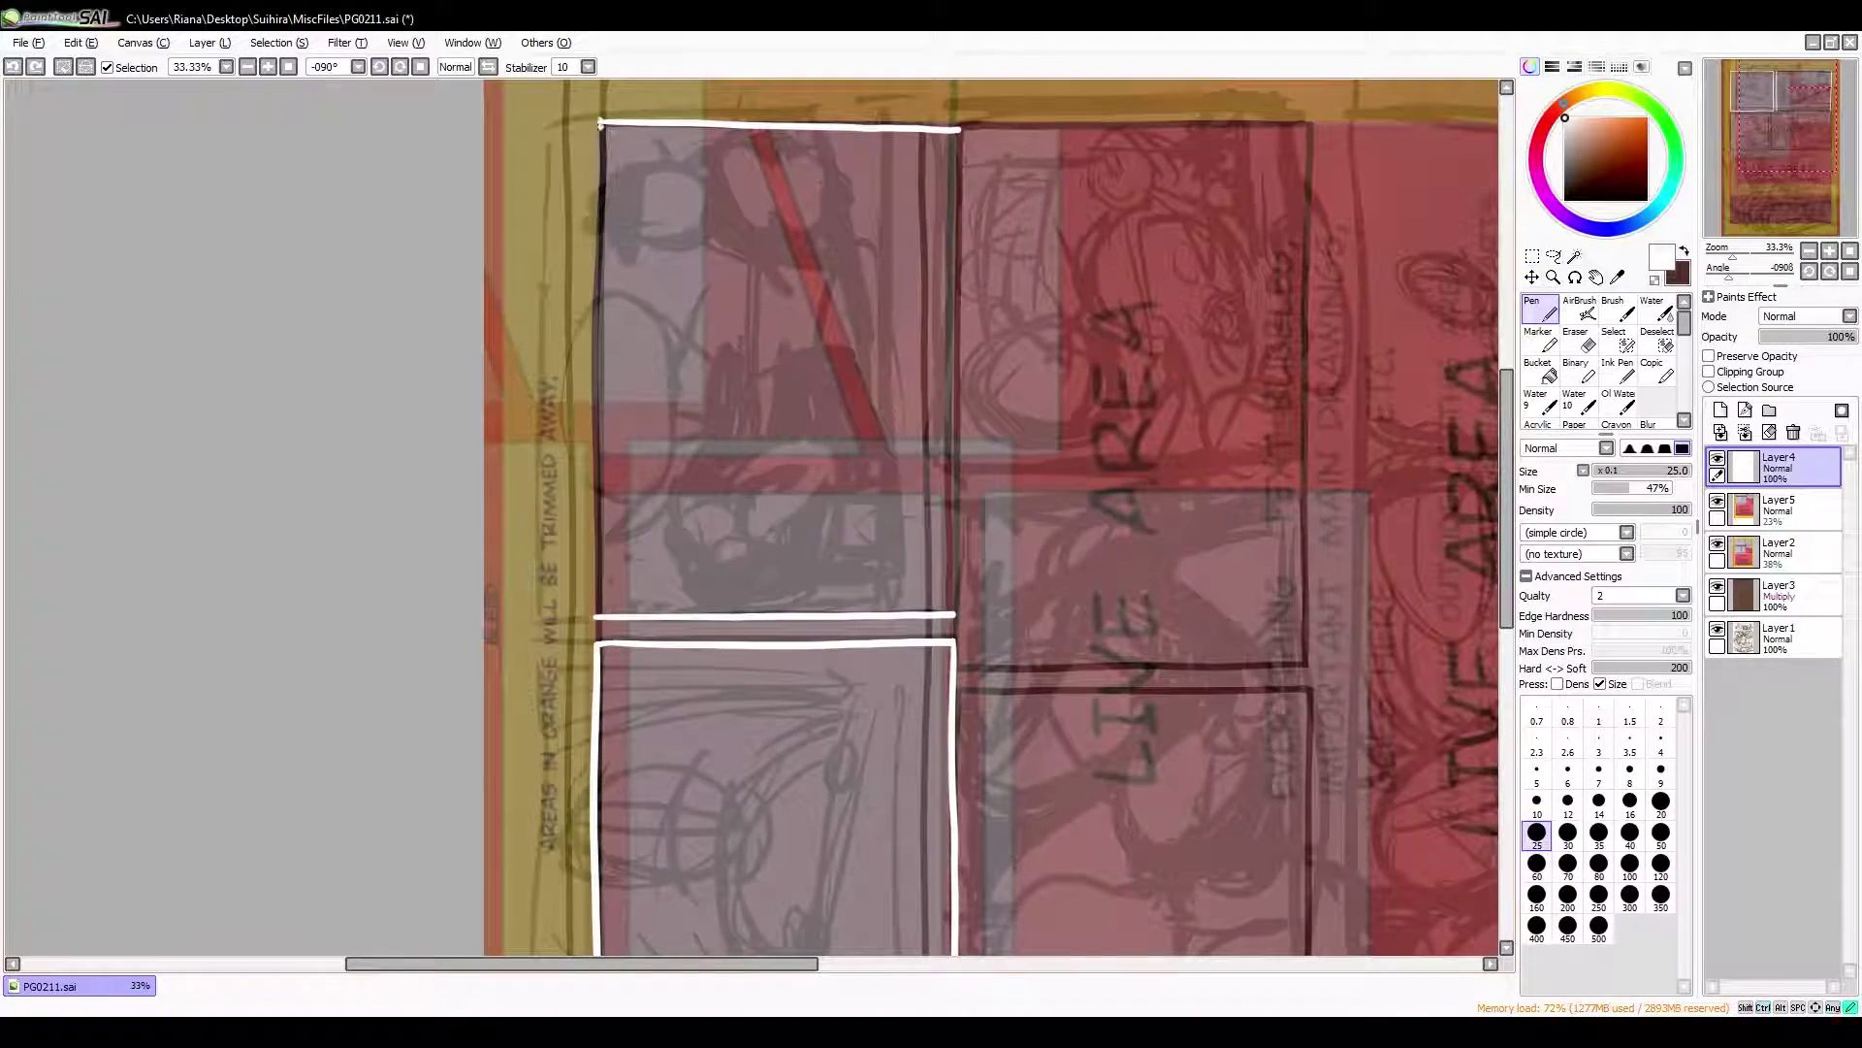
shift+click(597, 616)
shift+click(956, 120)
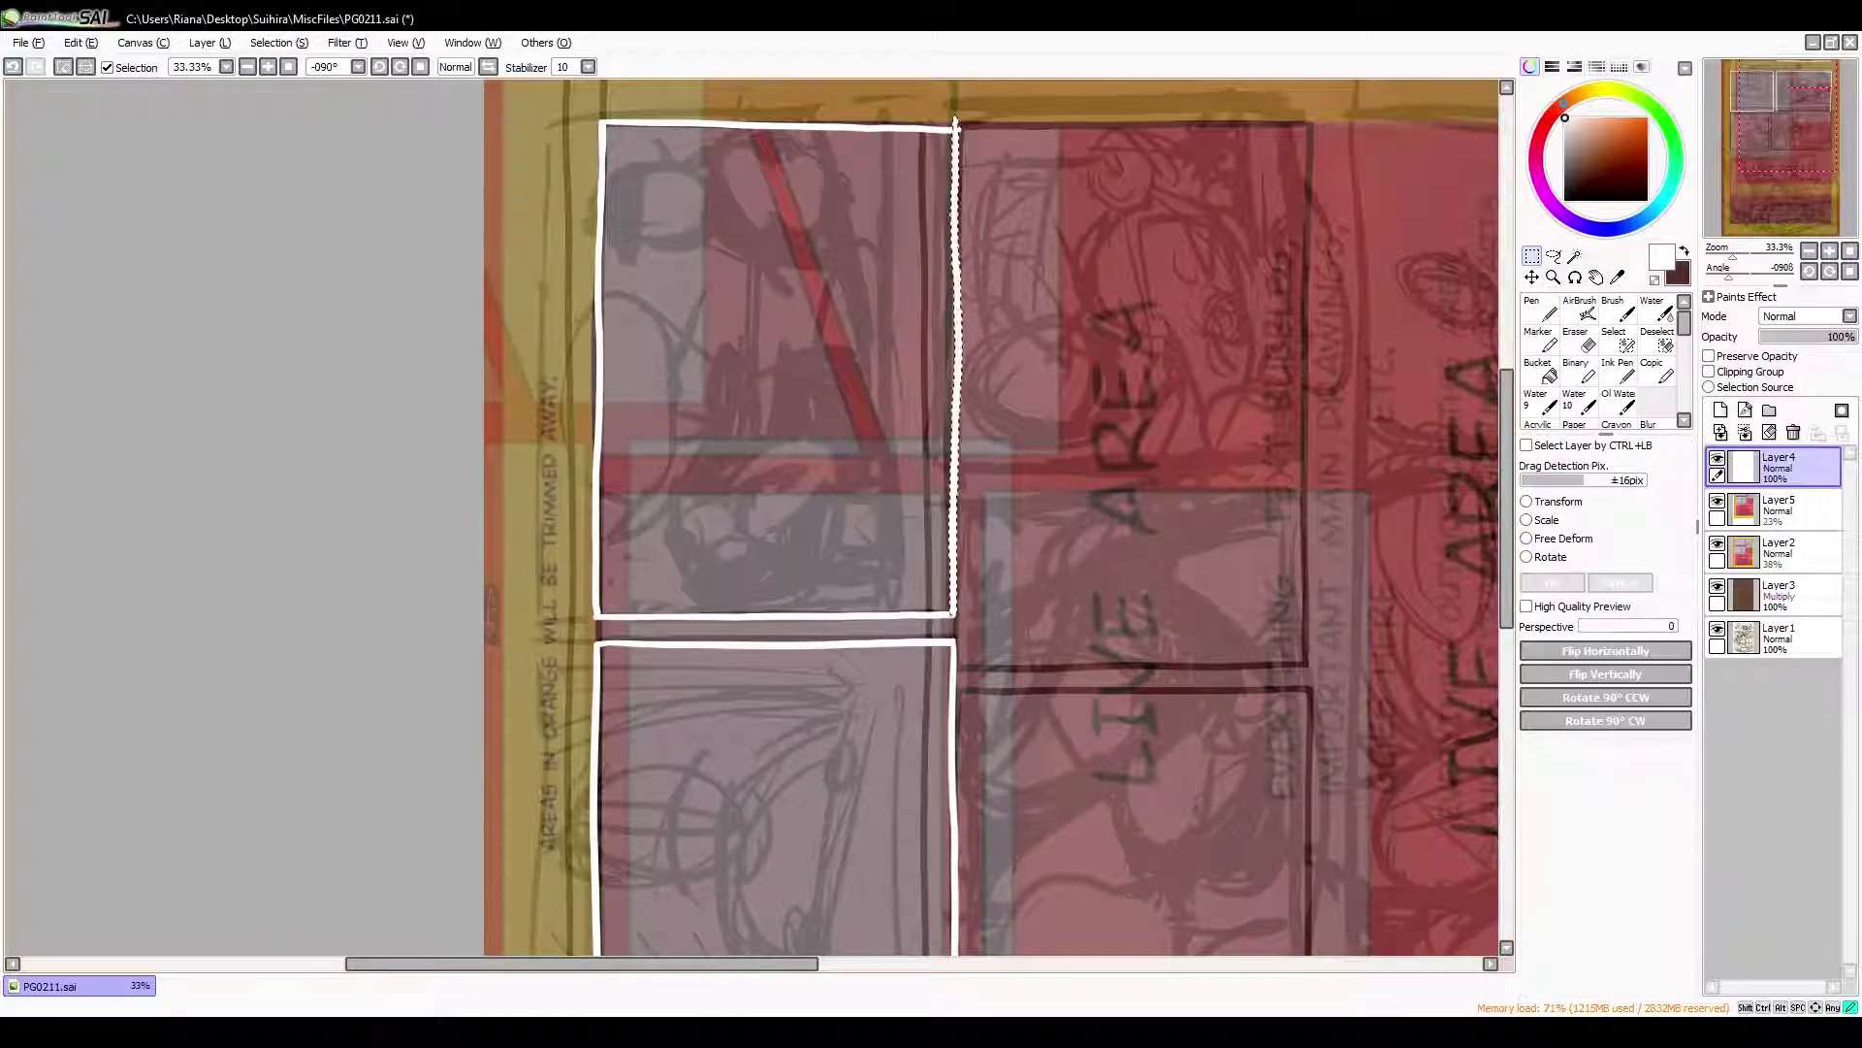
Trace a white frame around the second row's left panel on Layer4 with straight pen lines
key(Home)
scroll(756, 524, up, 2)
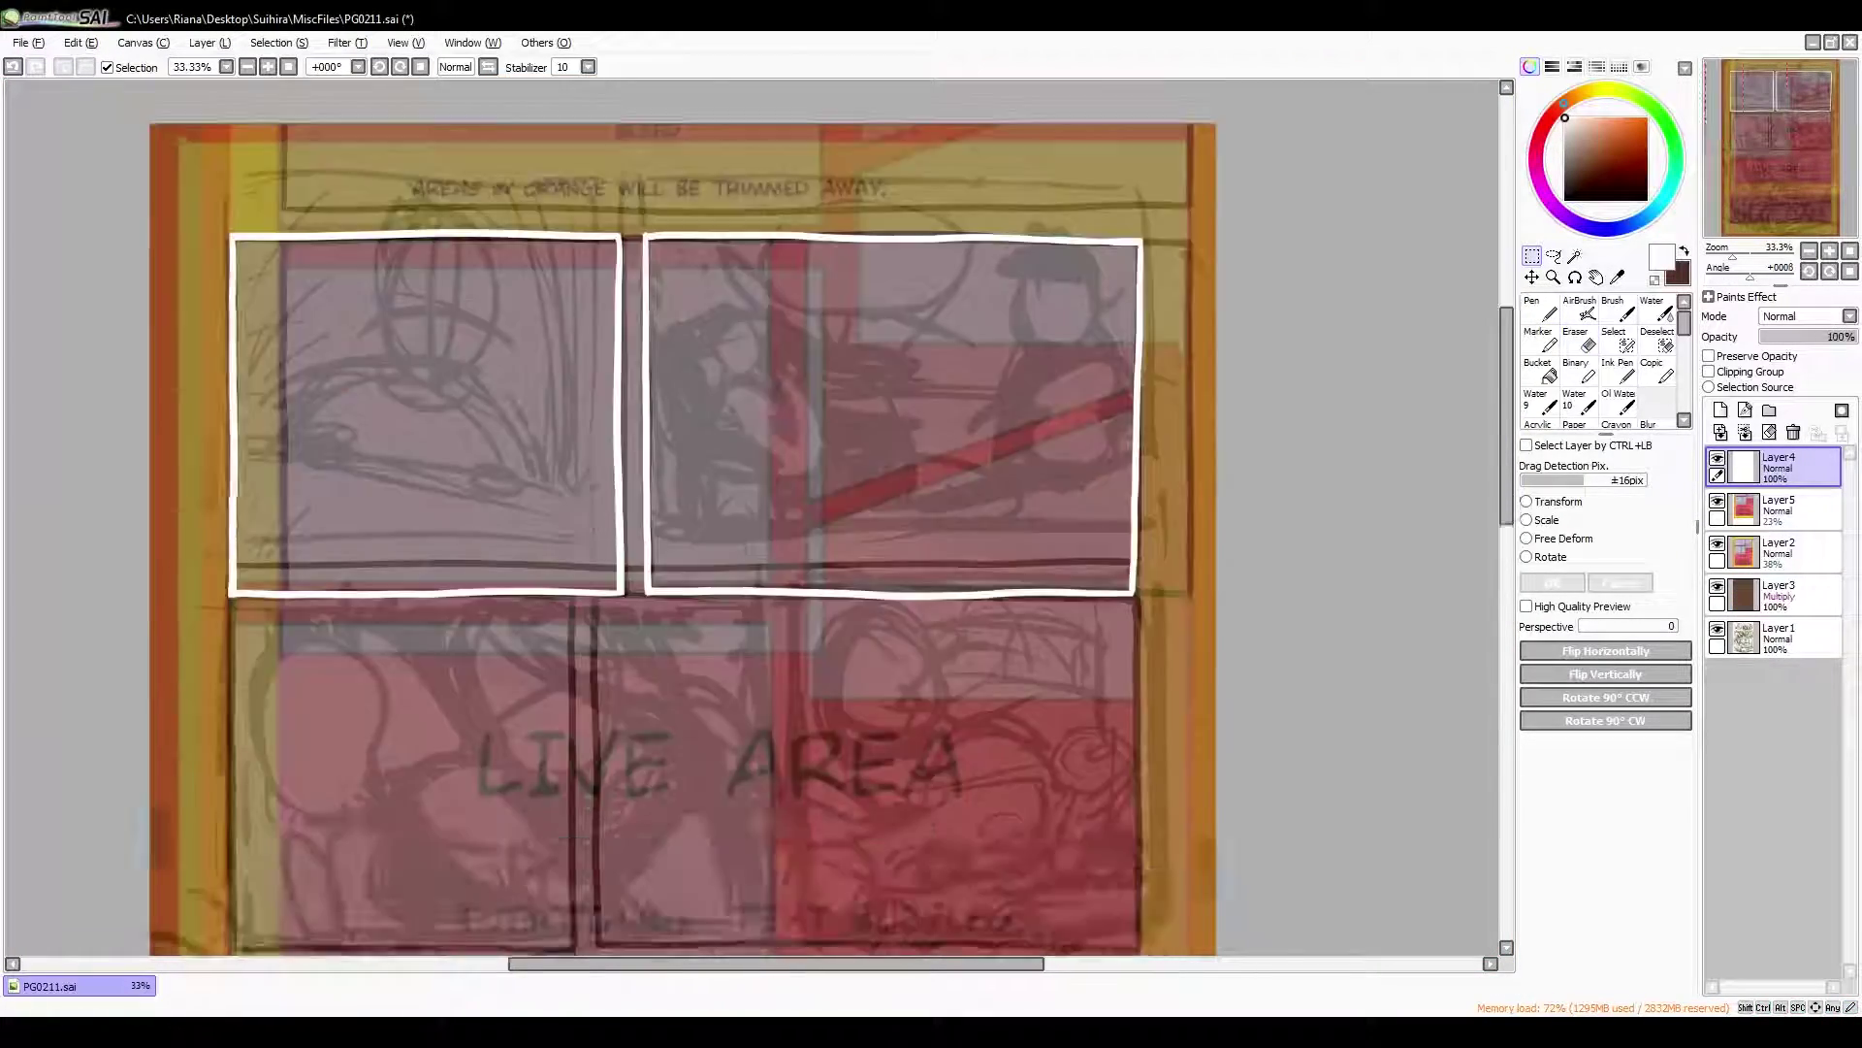
scroll(757, 524, down, 2)
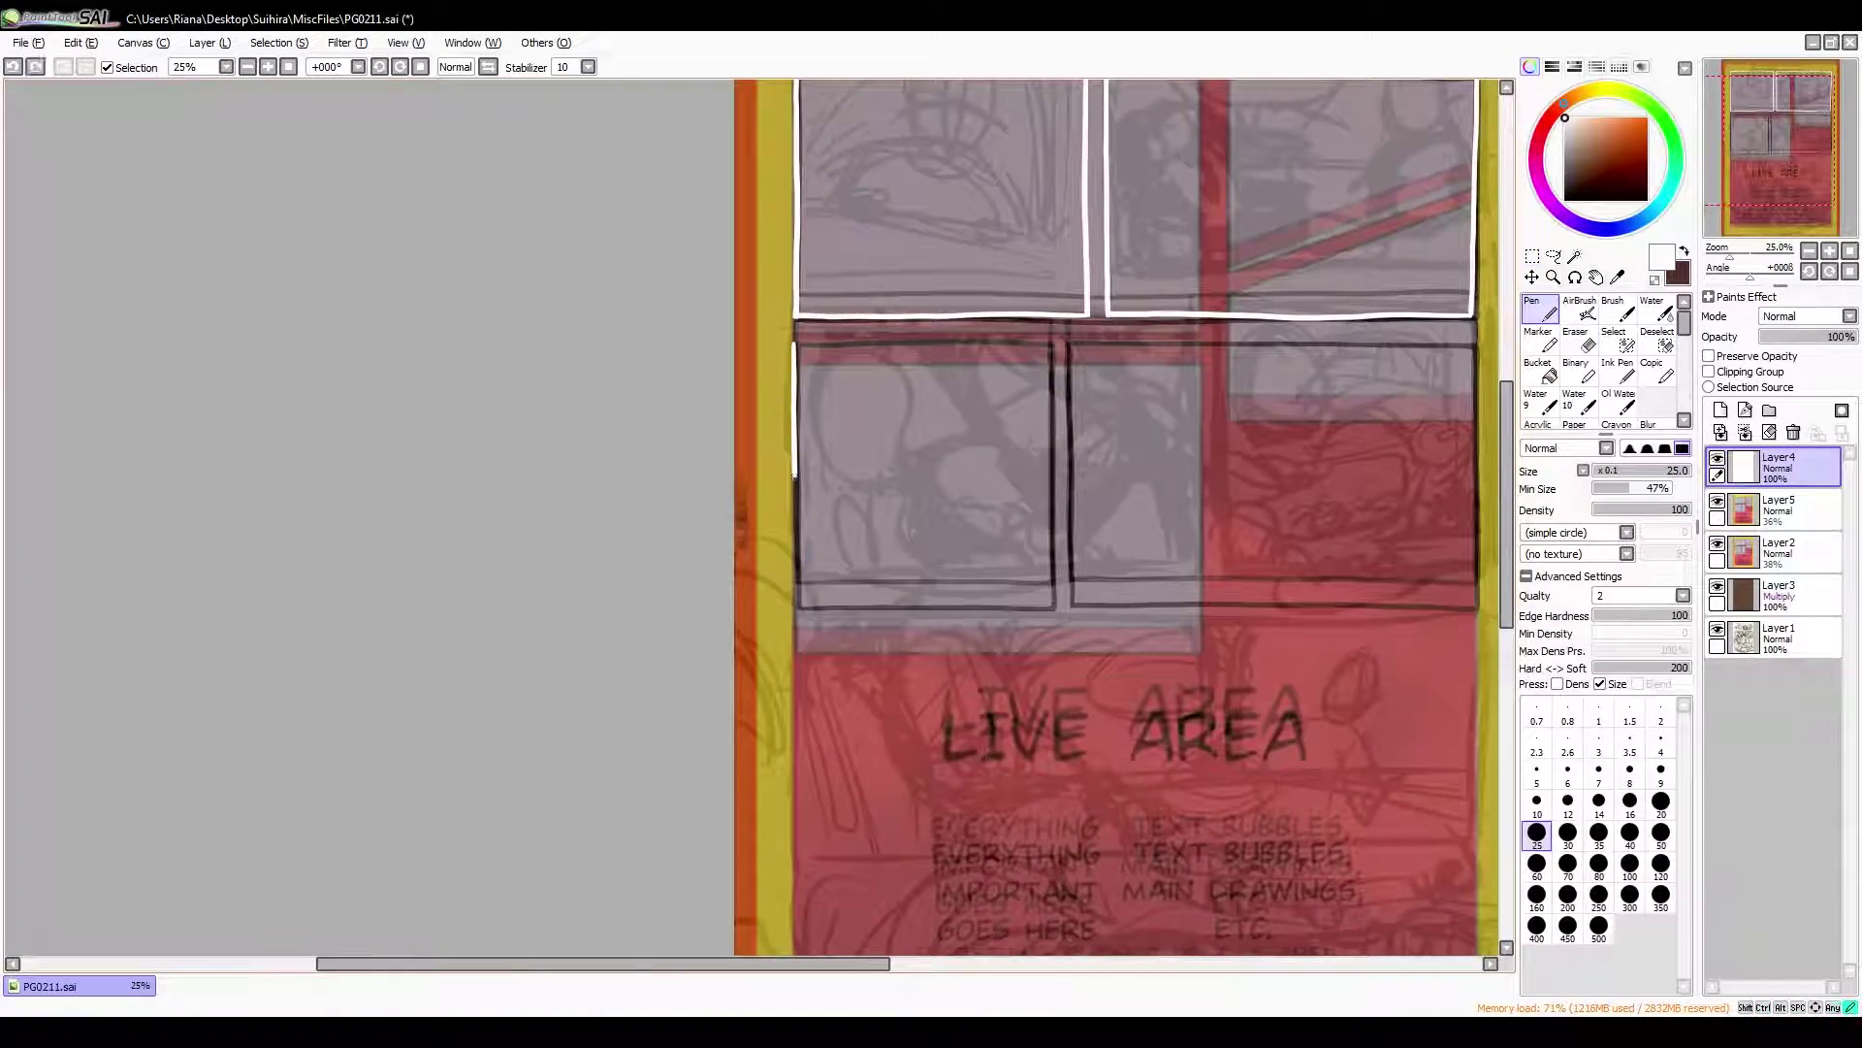
key(Delete)
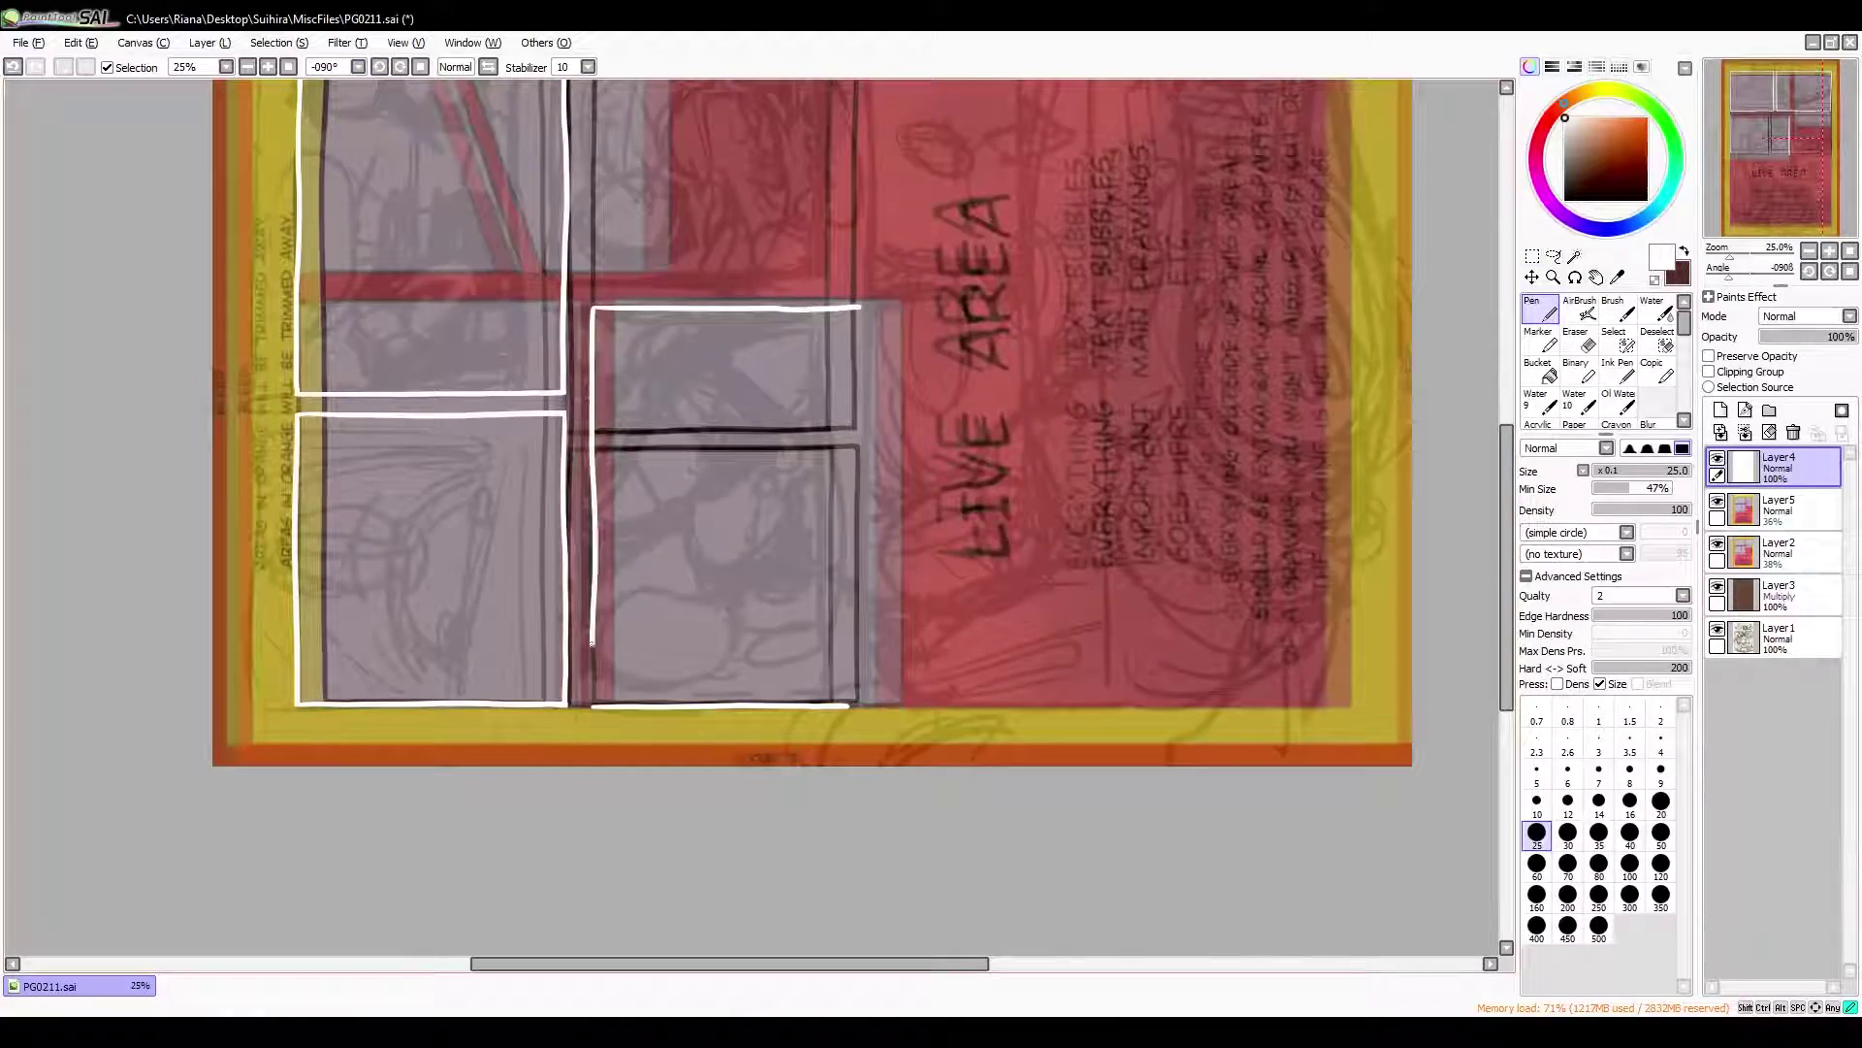
drag(849, 380, 855, 782)
scroll(852, 380, up, 2)
scroll(855, 784, down, 2)
key(Insert)
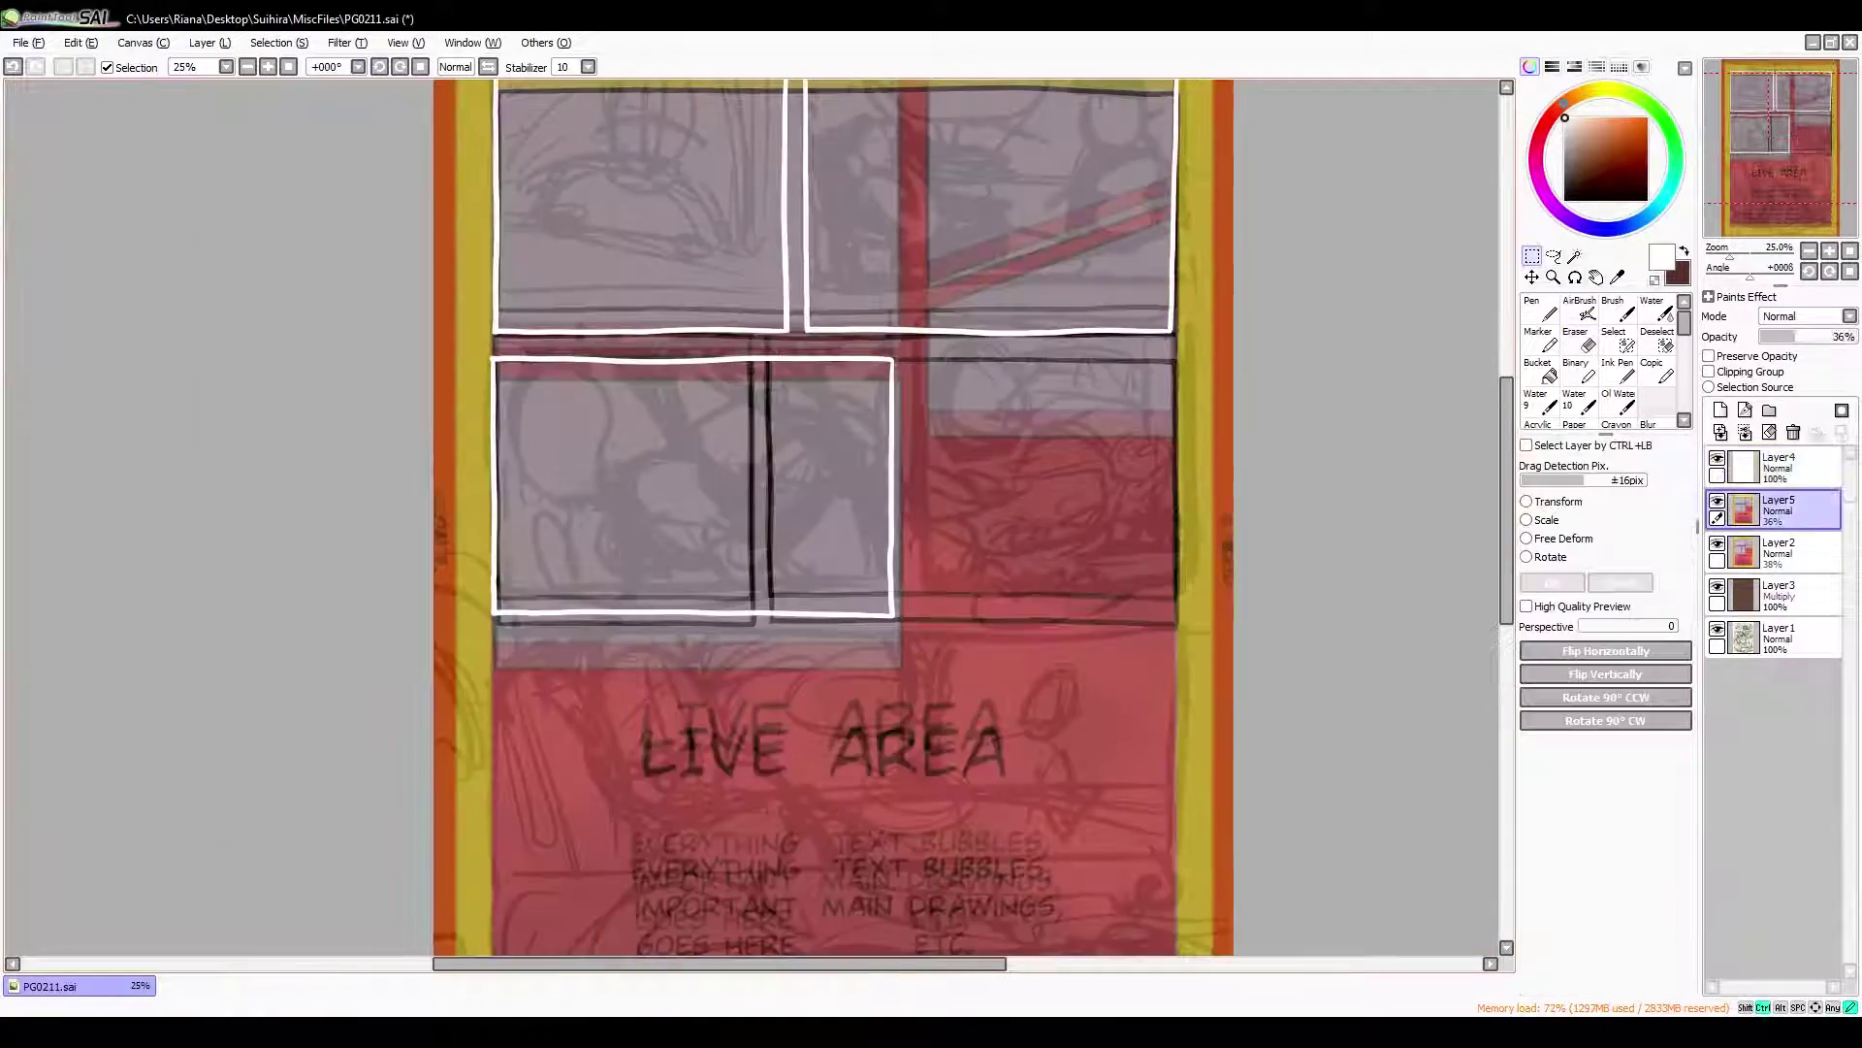
Trace the white frame of the second row's right panel on Layer4 and erase the overshooting line ends
key(n)
key(Delete)
drag(677, 254, 676, 514)
drag(933, 246, 934, 514)
key(e)
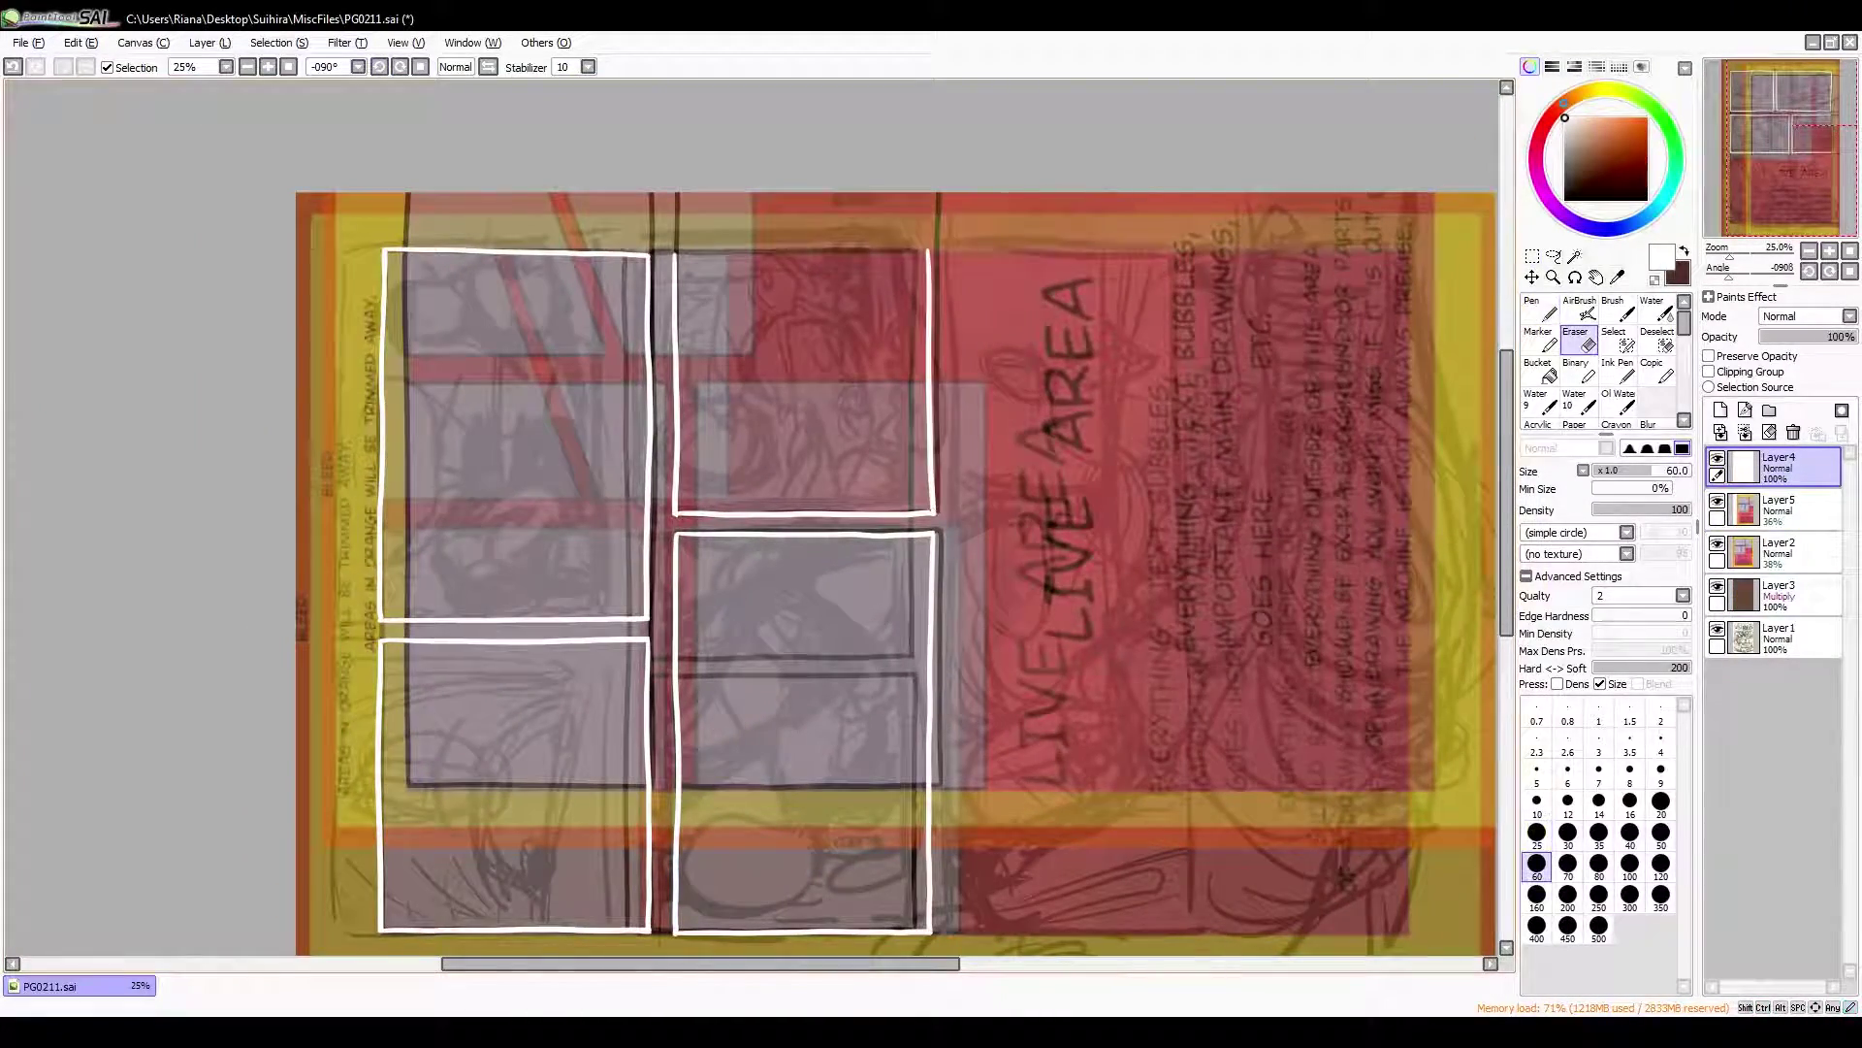
key(End)
key(n)
drag(1017, 441, 1017, 694)
key(e)
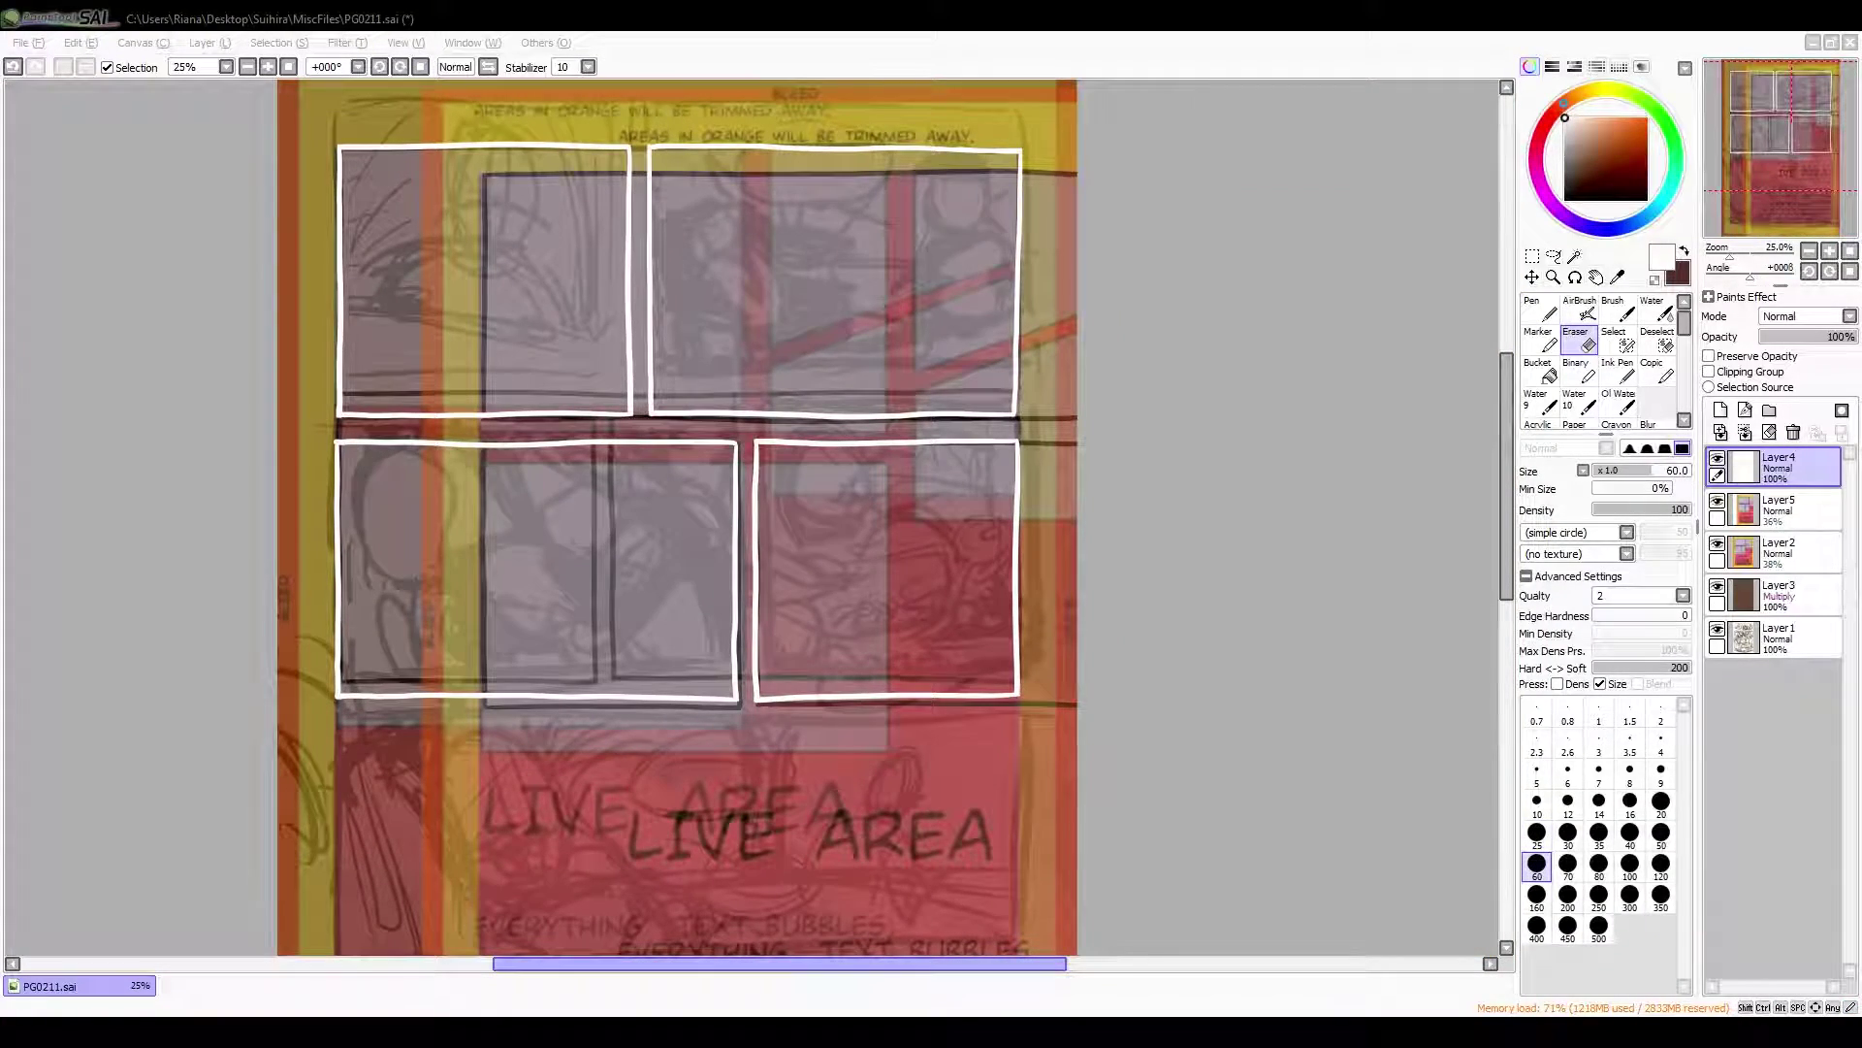
Shift the Layer5 template down over the page's third row
key(n)
scroll(671, 388, down, 3)
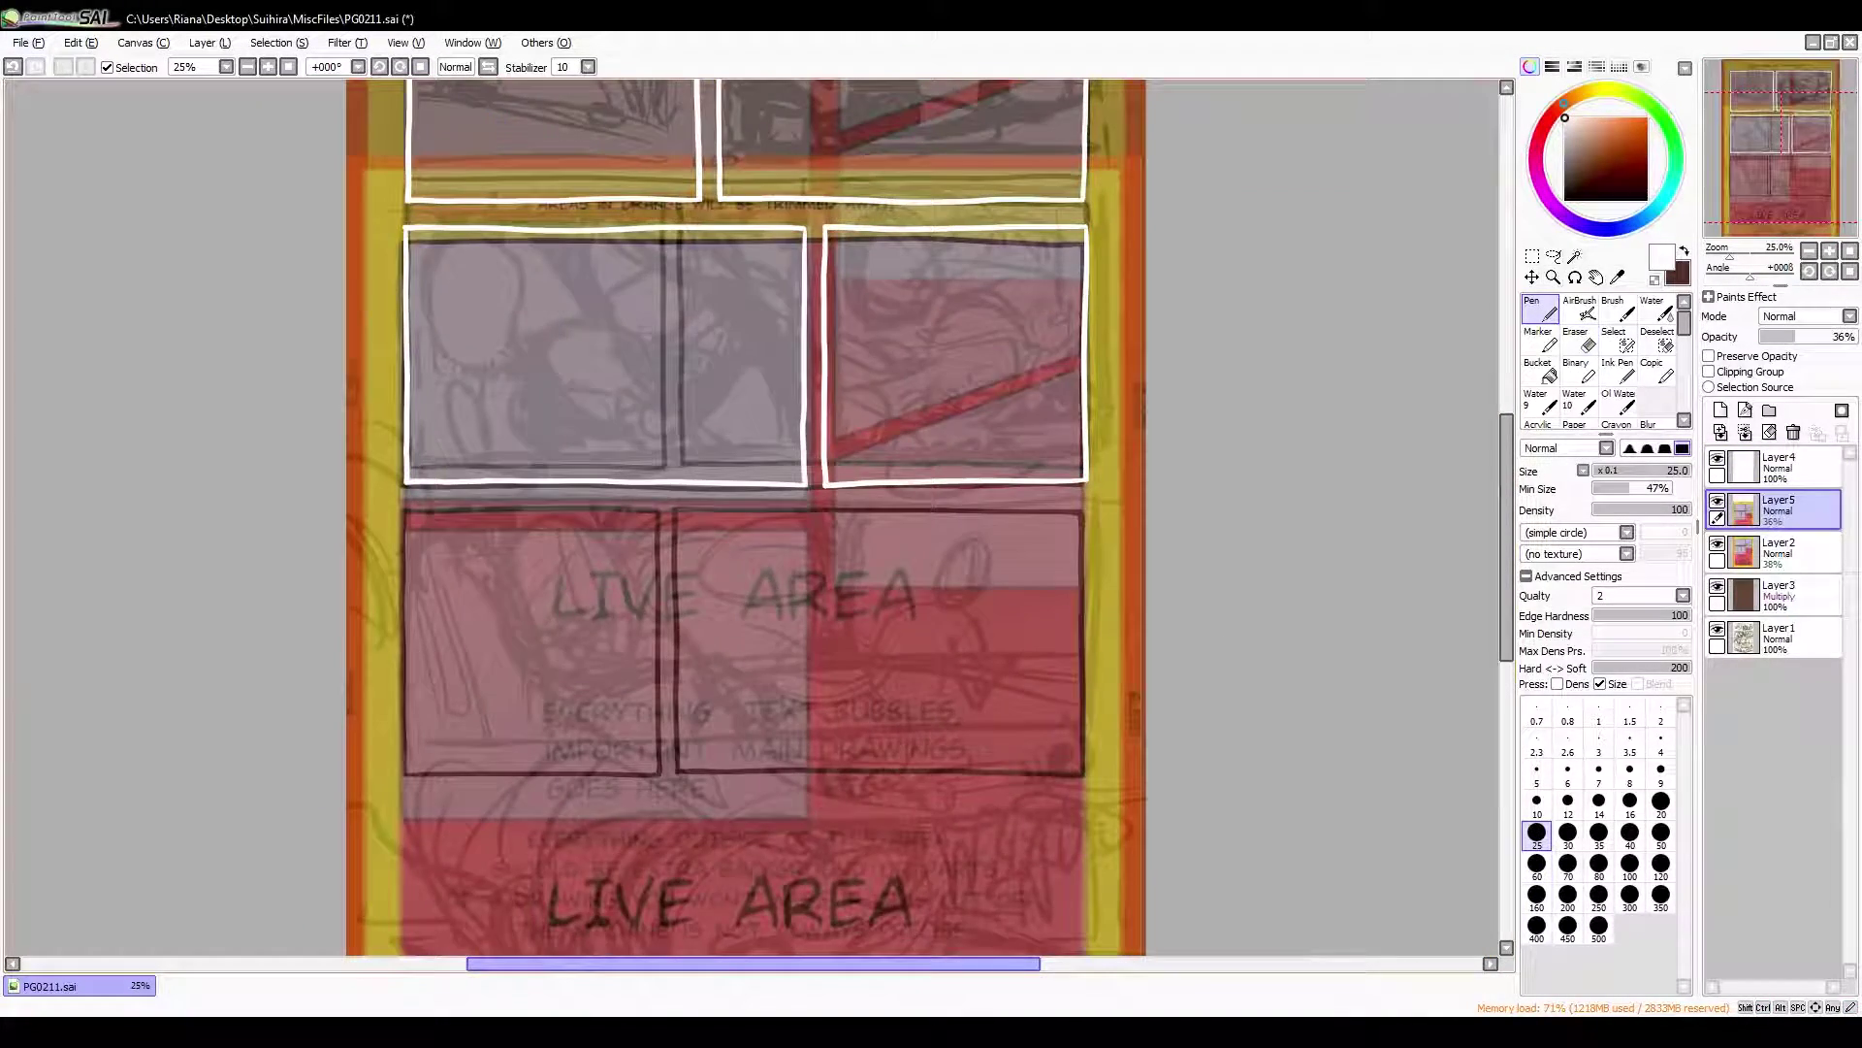
key(Delete)
scroll(672, 142, down, 1)
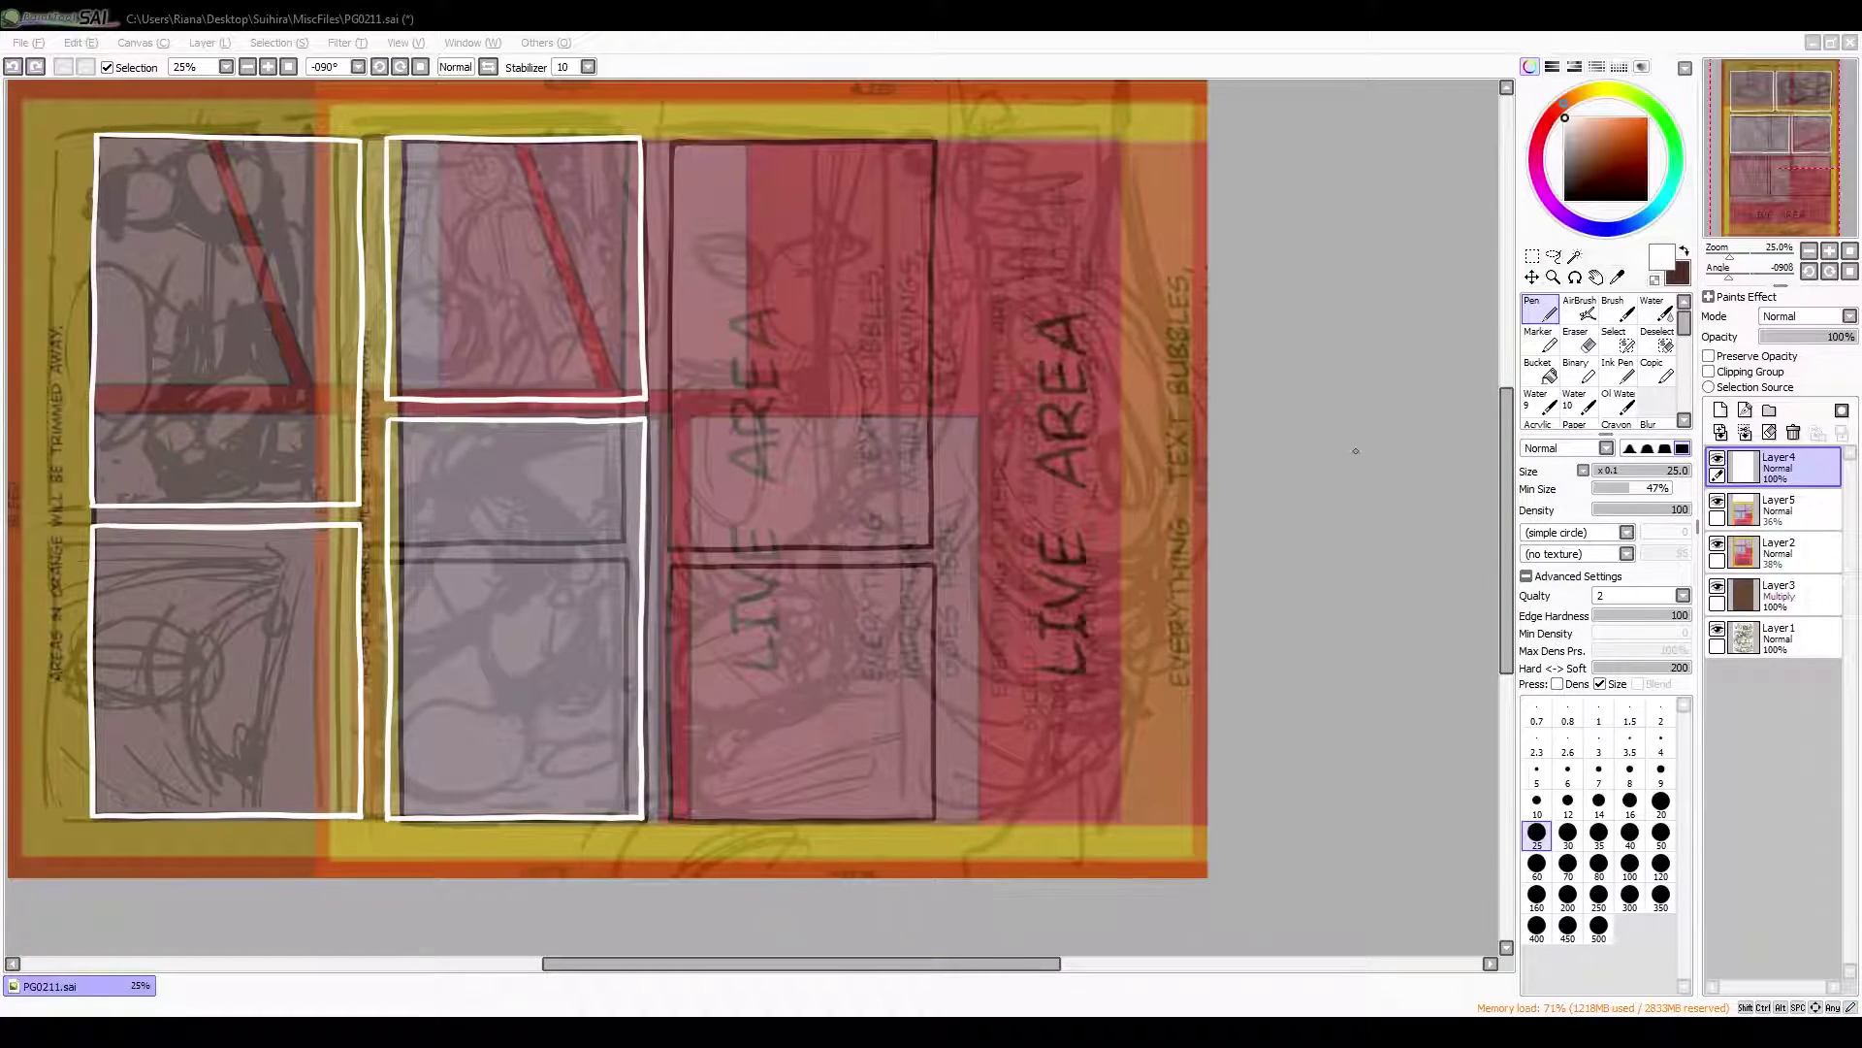
key(alt+Tab)
drag(1122, 132, 1123, 767)
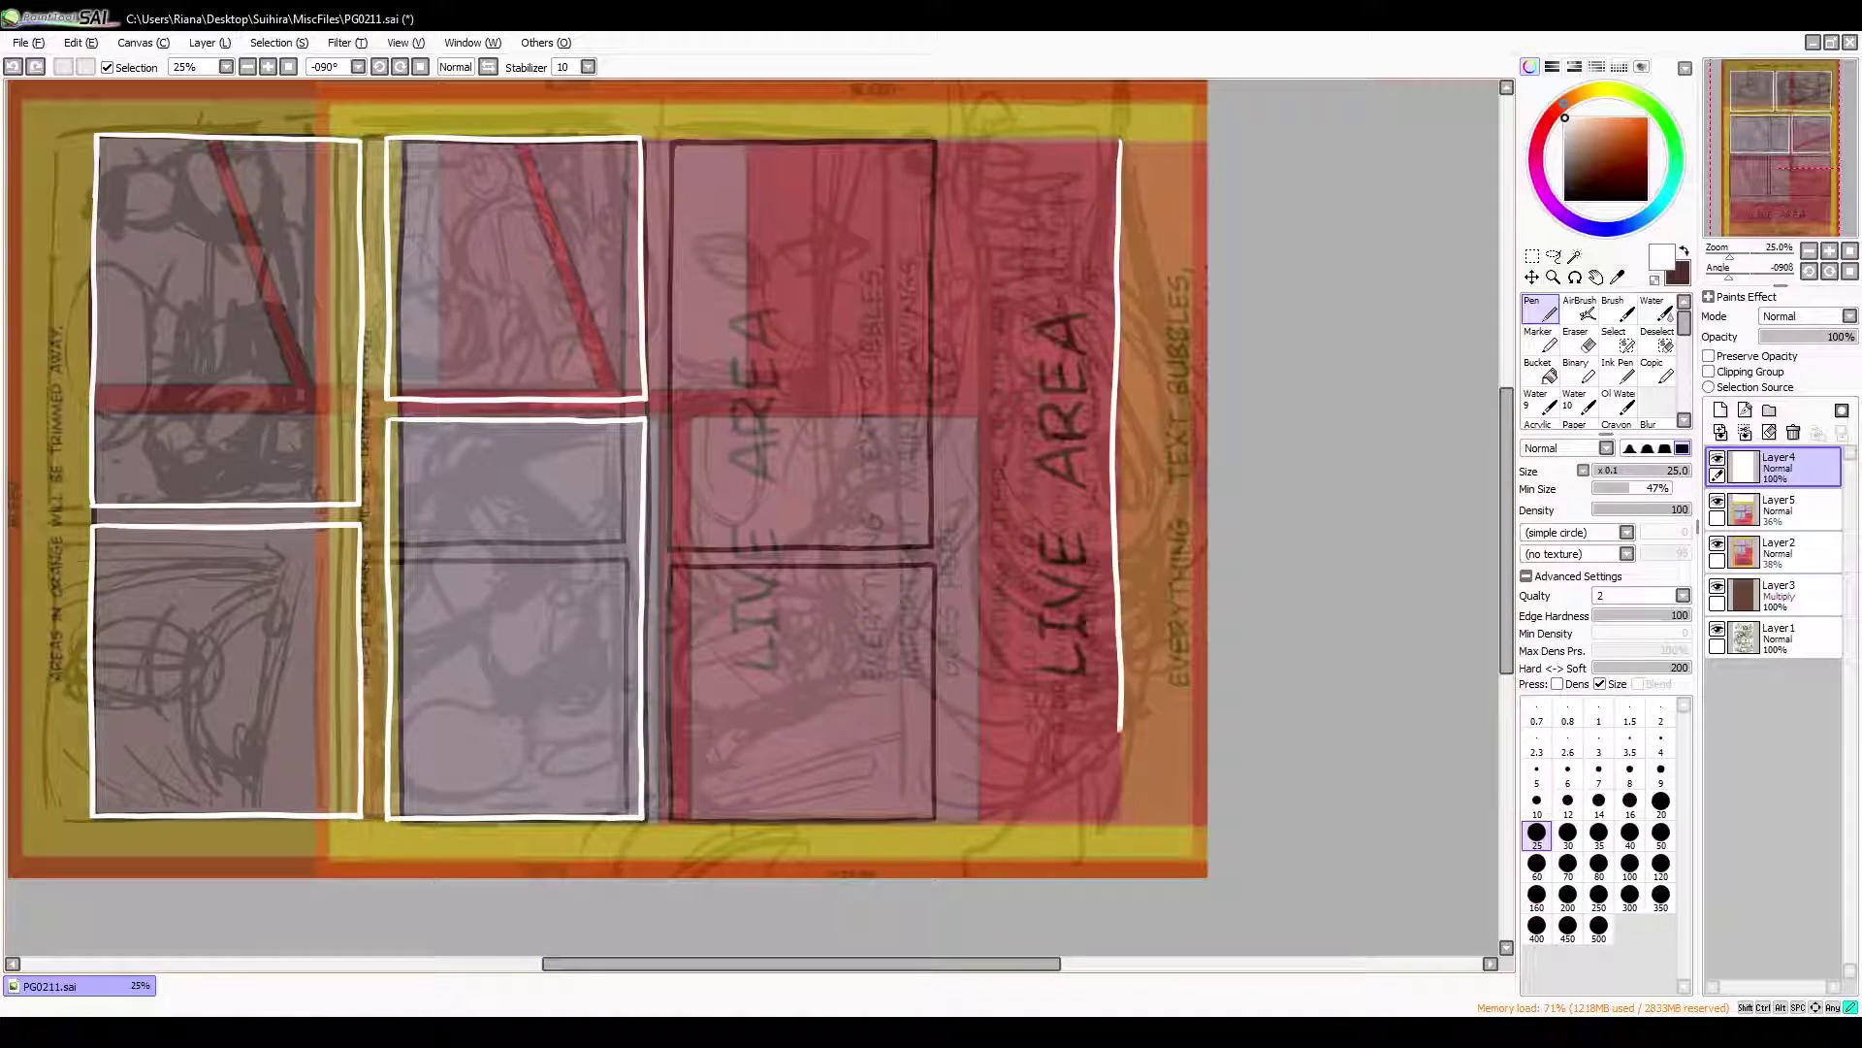
key(ctrl+z)
drag(1118, 143, 1116, 392)
drag(1108, 300, 927, 317)
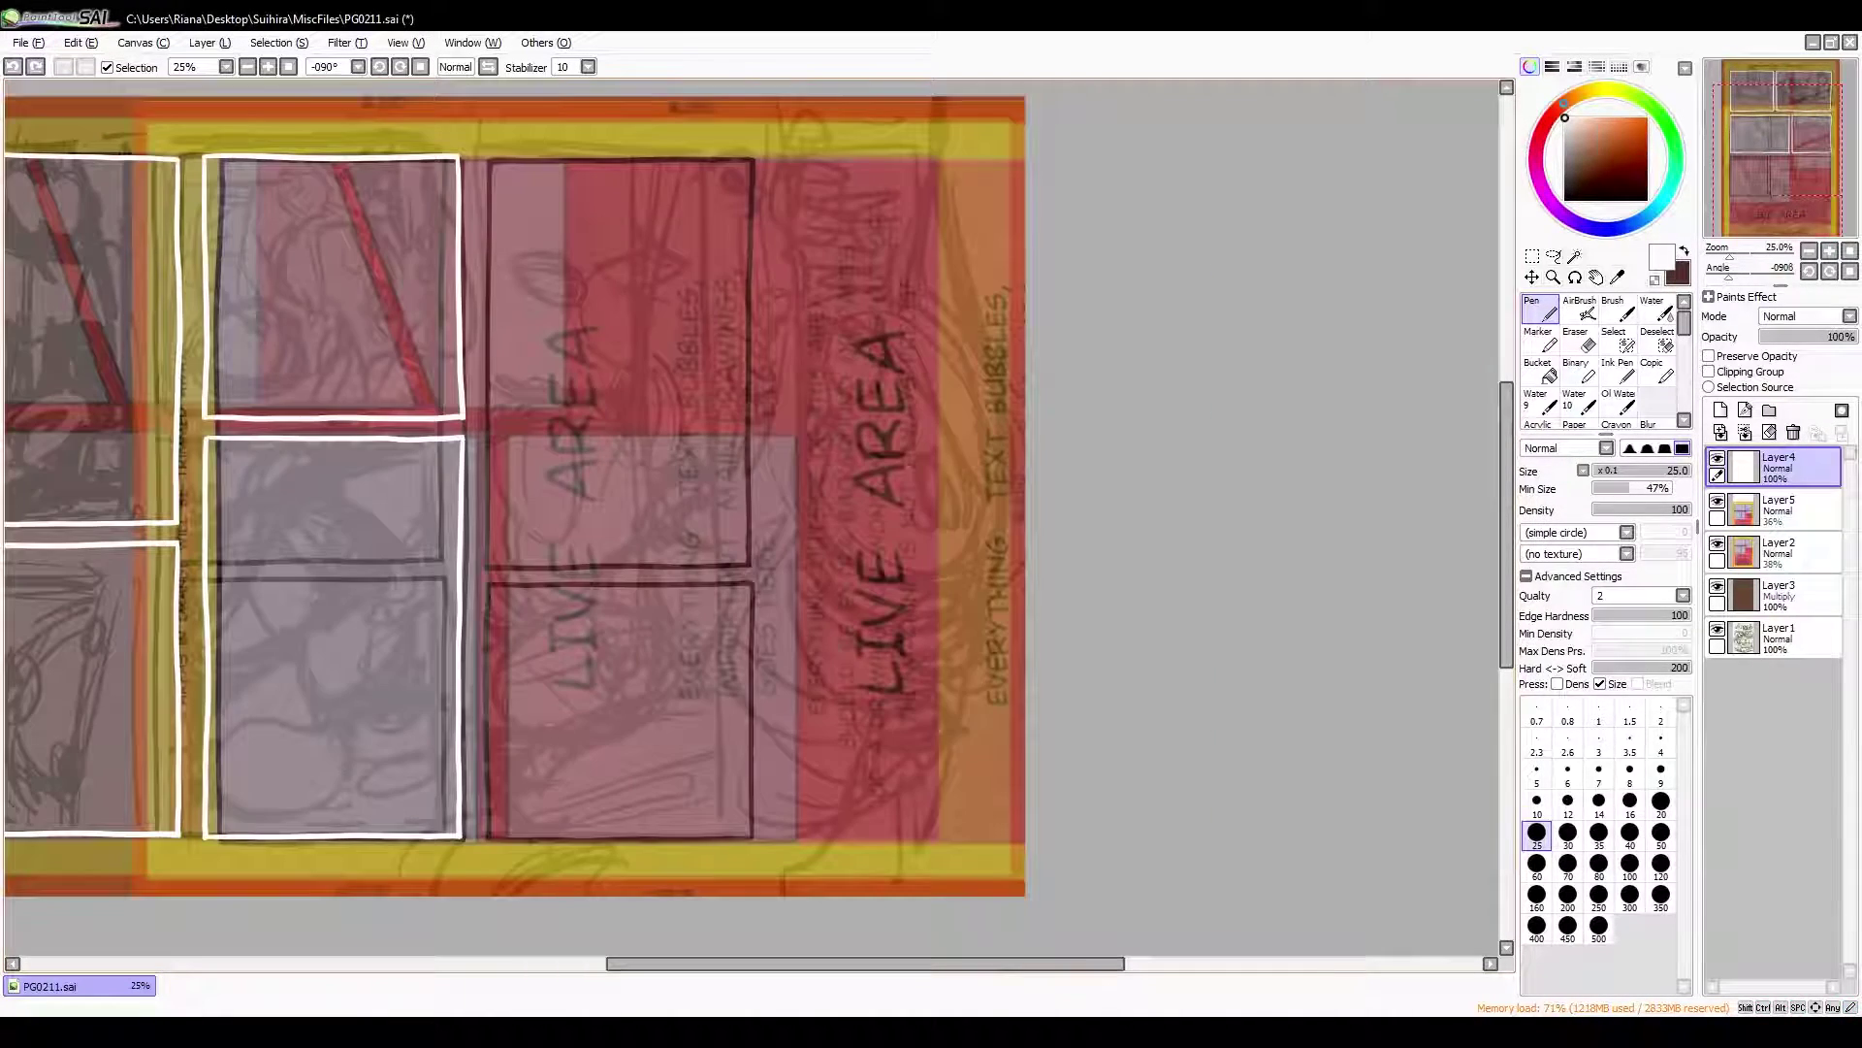
Trace one wide white frame across the third row on Layer4 and clean up its overshooting corners with the Eraser
drag(939, 155, 939, 844)
drag(939, 504, 490, 505)
drag(635, 107, 713, 506)
key(Return)
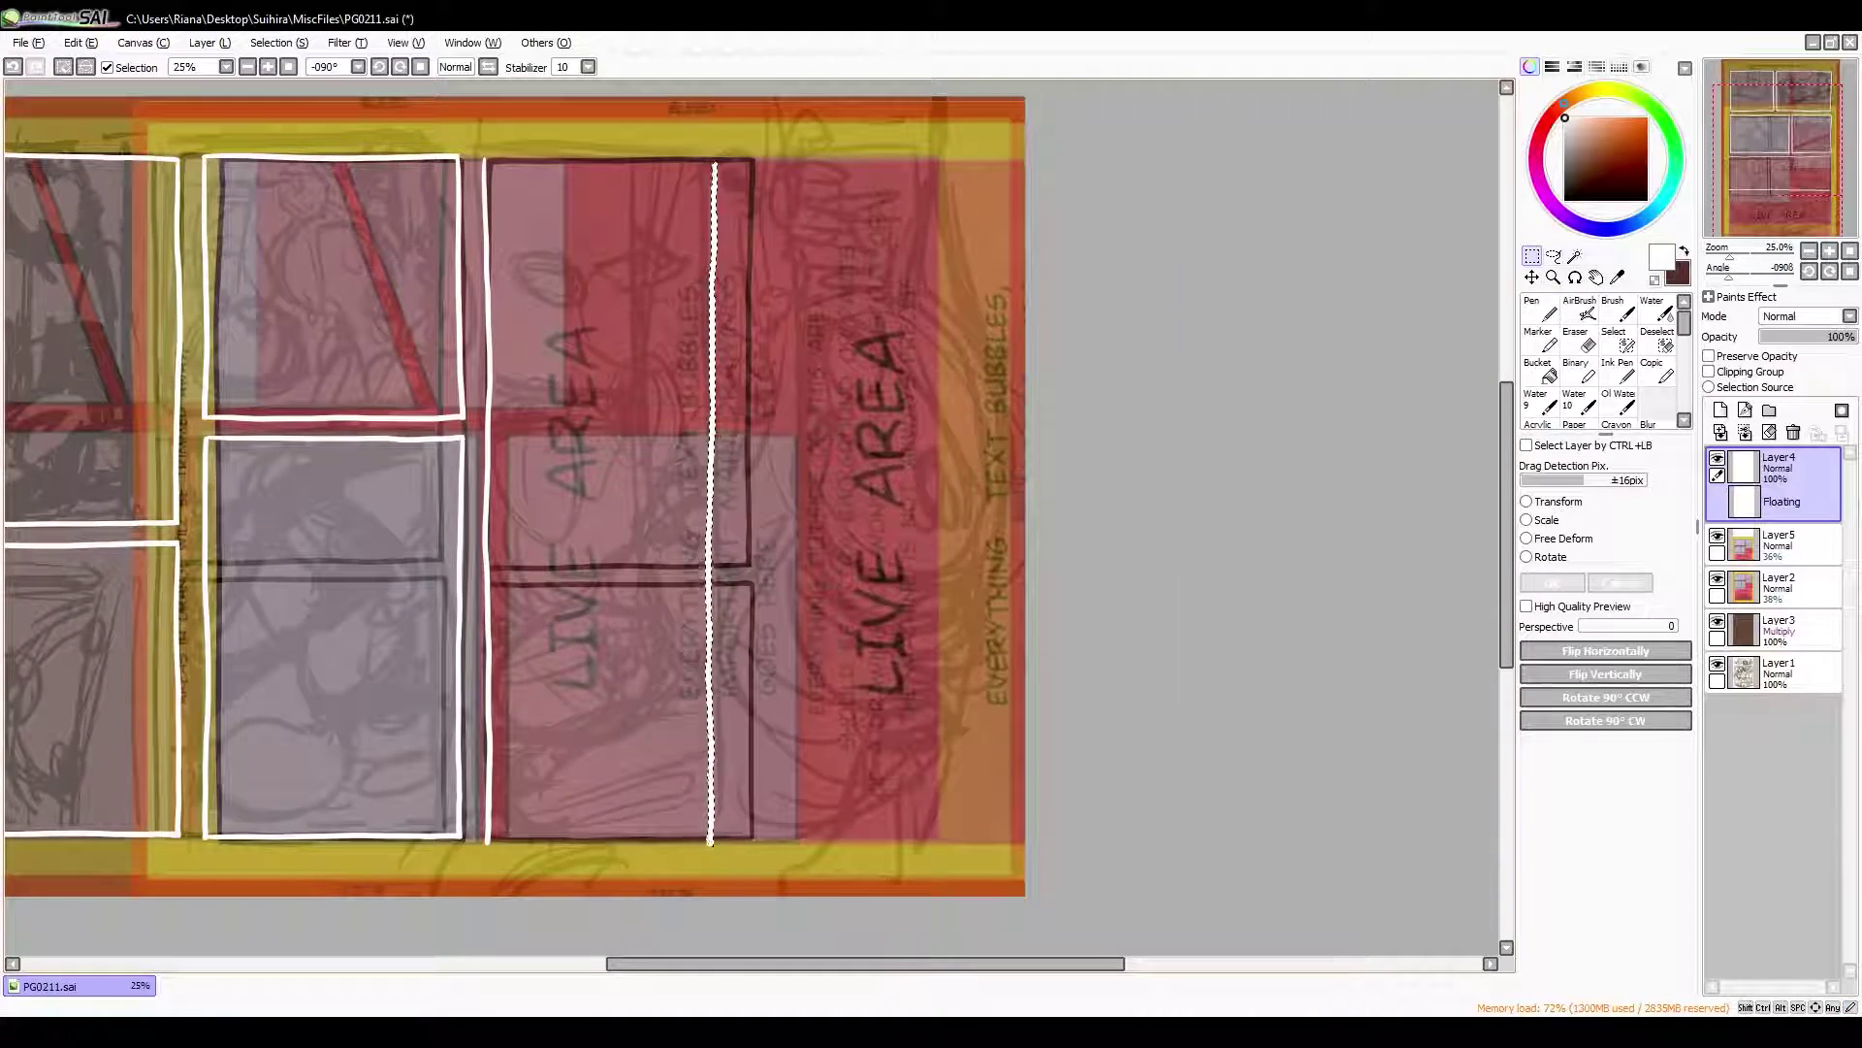
key(Home)
key(n)
key(e)
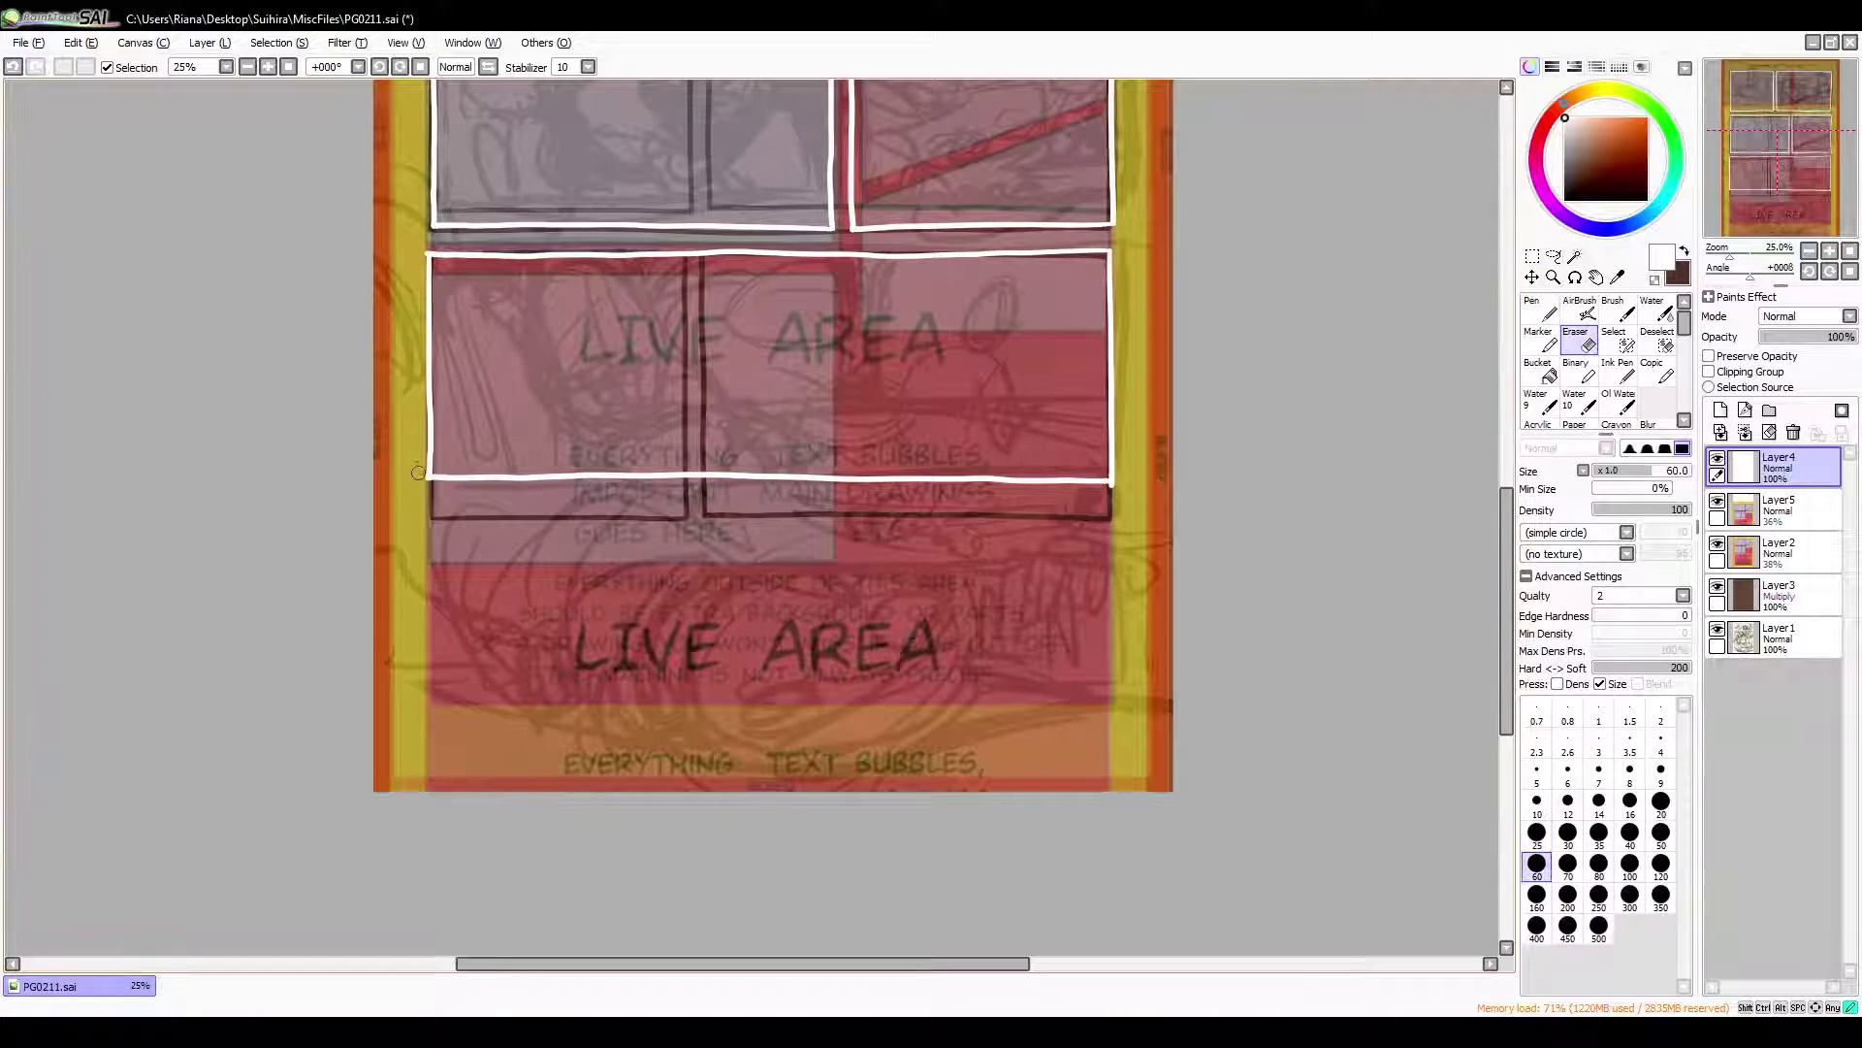
Delete the extra template layer Layer5
key(minus)
key(v)
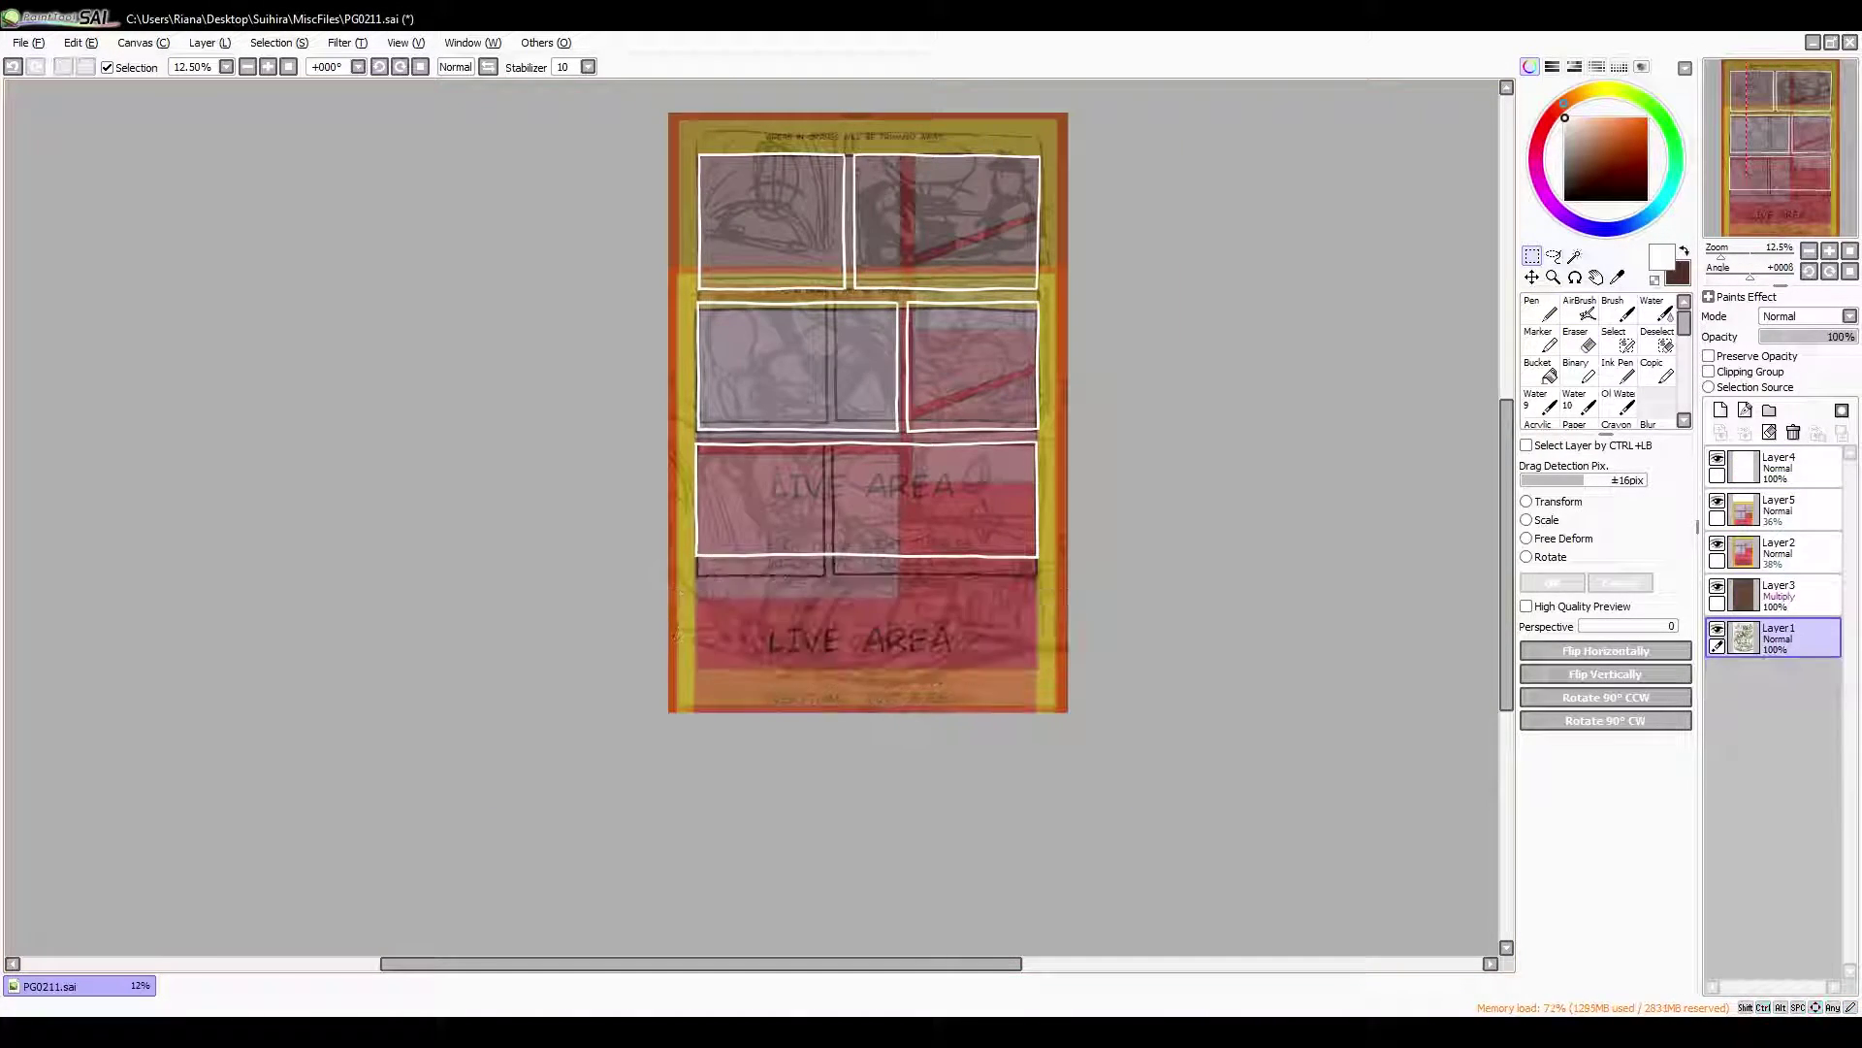
click(1785, 510)
click(1794, 433)
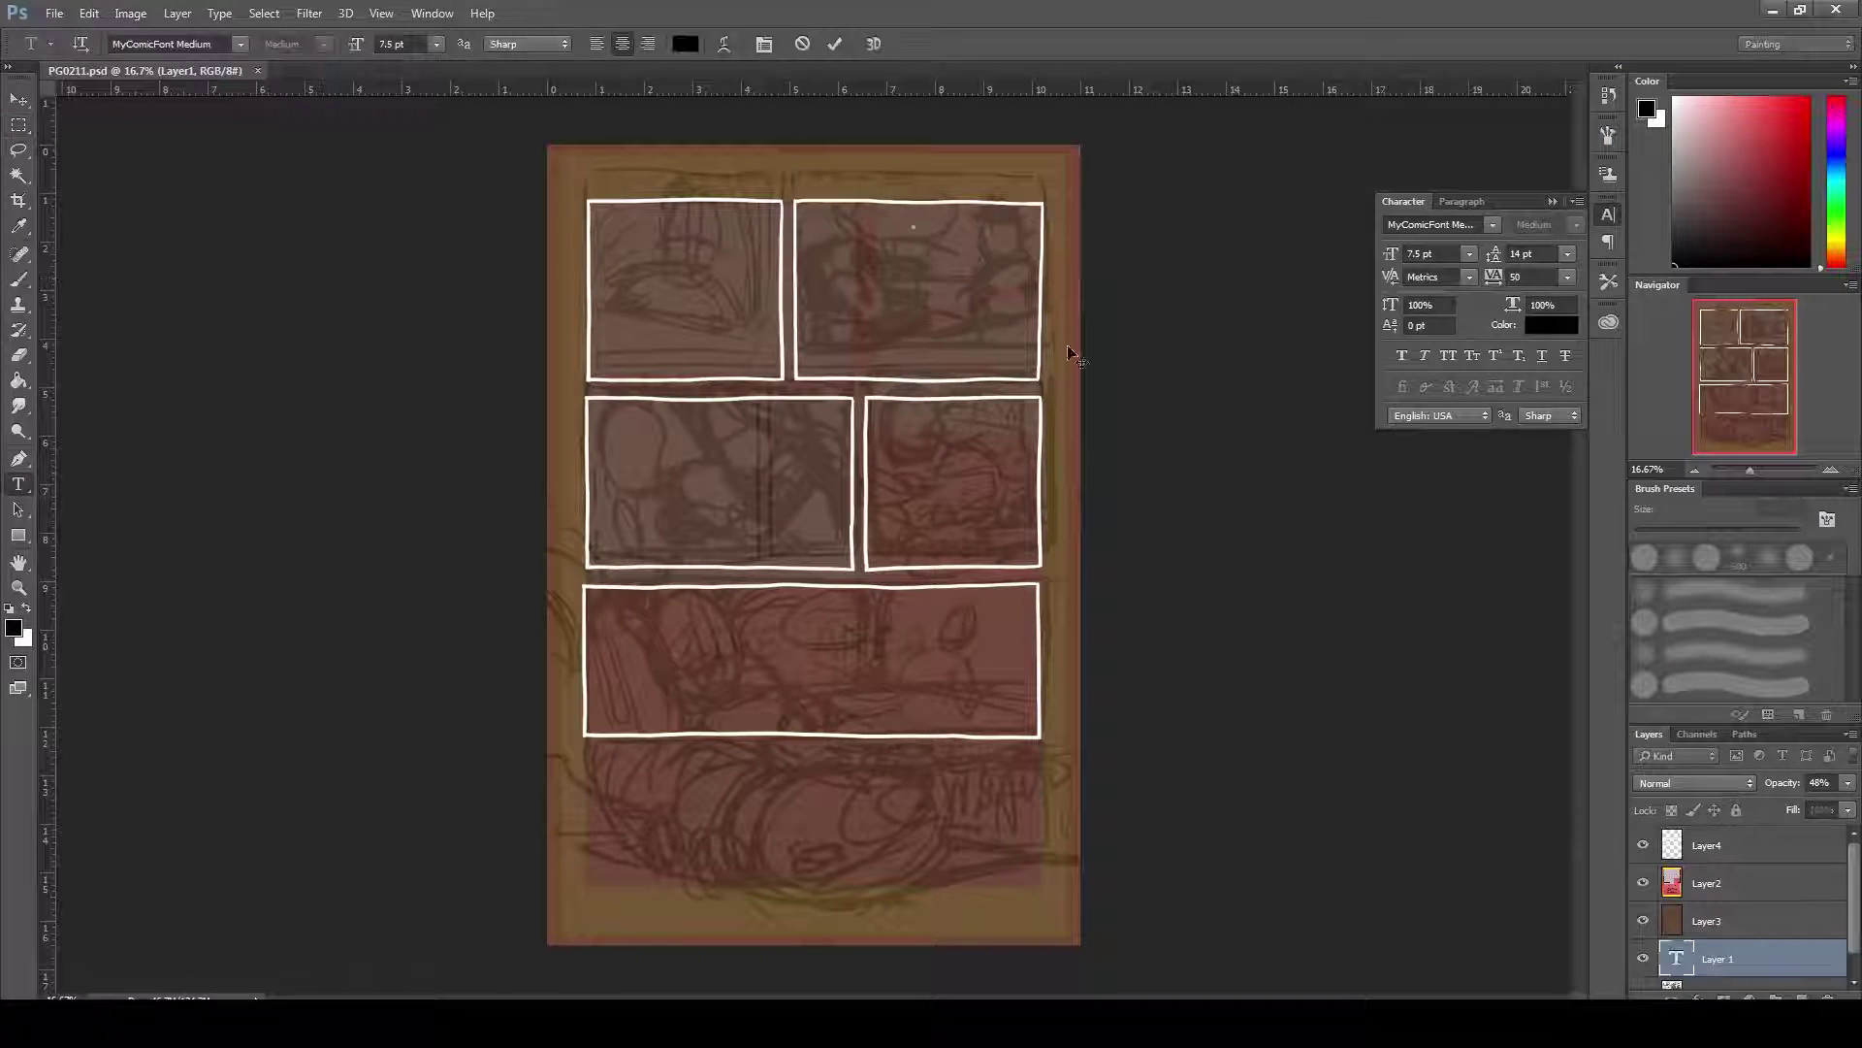
Letter the second panel with "ARE... ...ARE YOU ALRIGHT, WAHIDA?" at 18 pt in MyComicFont
key(ctrl+plus)
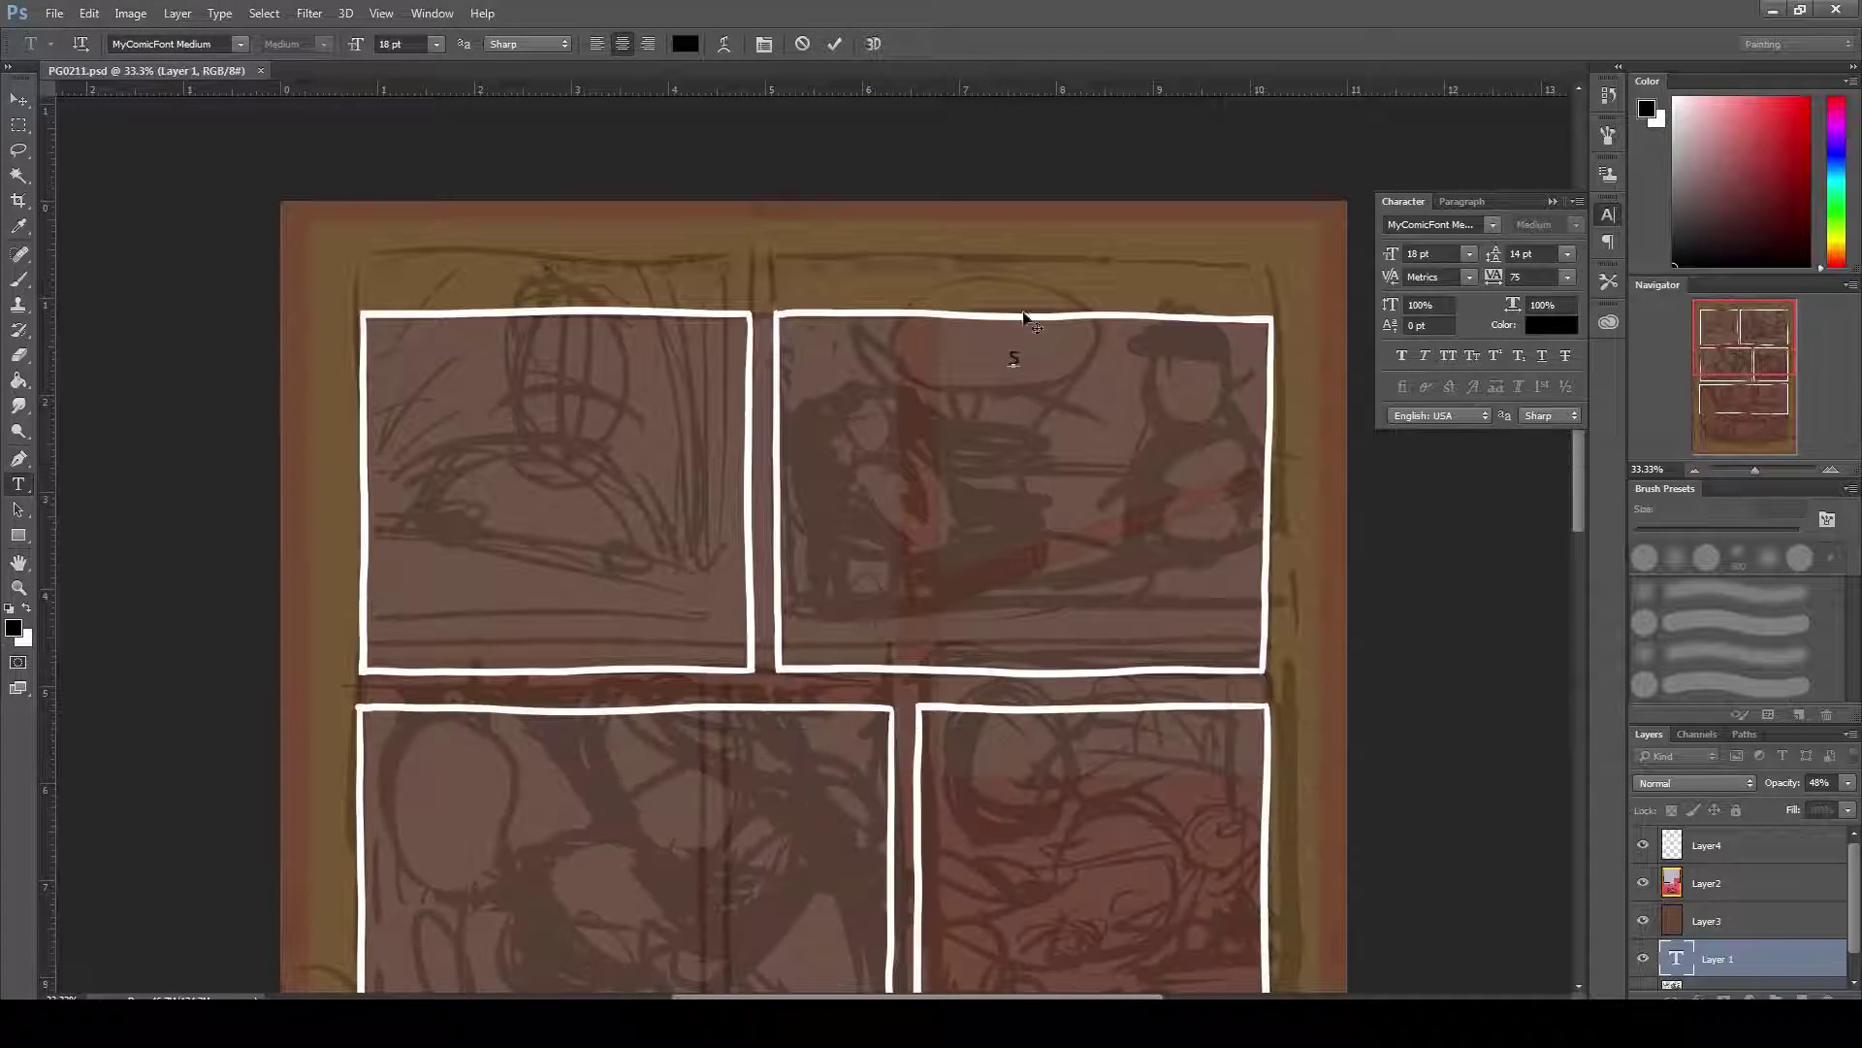
key(ctrl+a)
text(ARE... ...ARE YOU ALRIGHT, WAHIDA?)
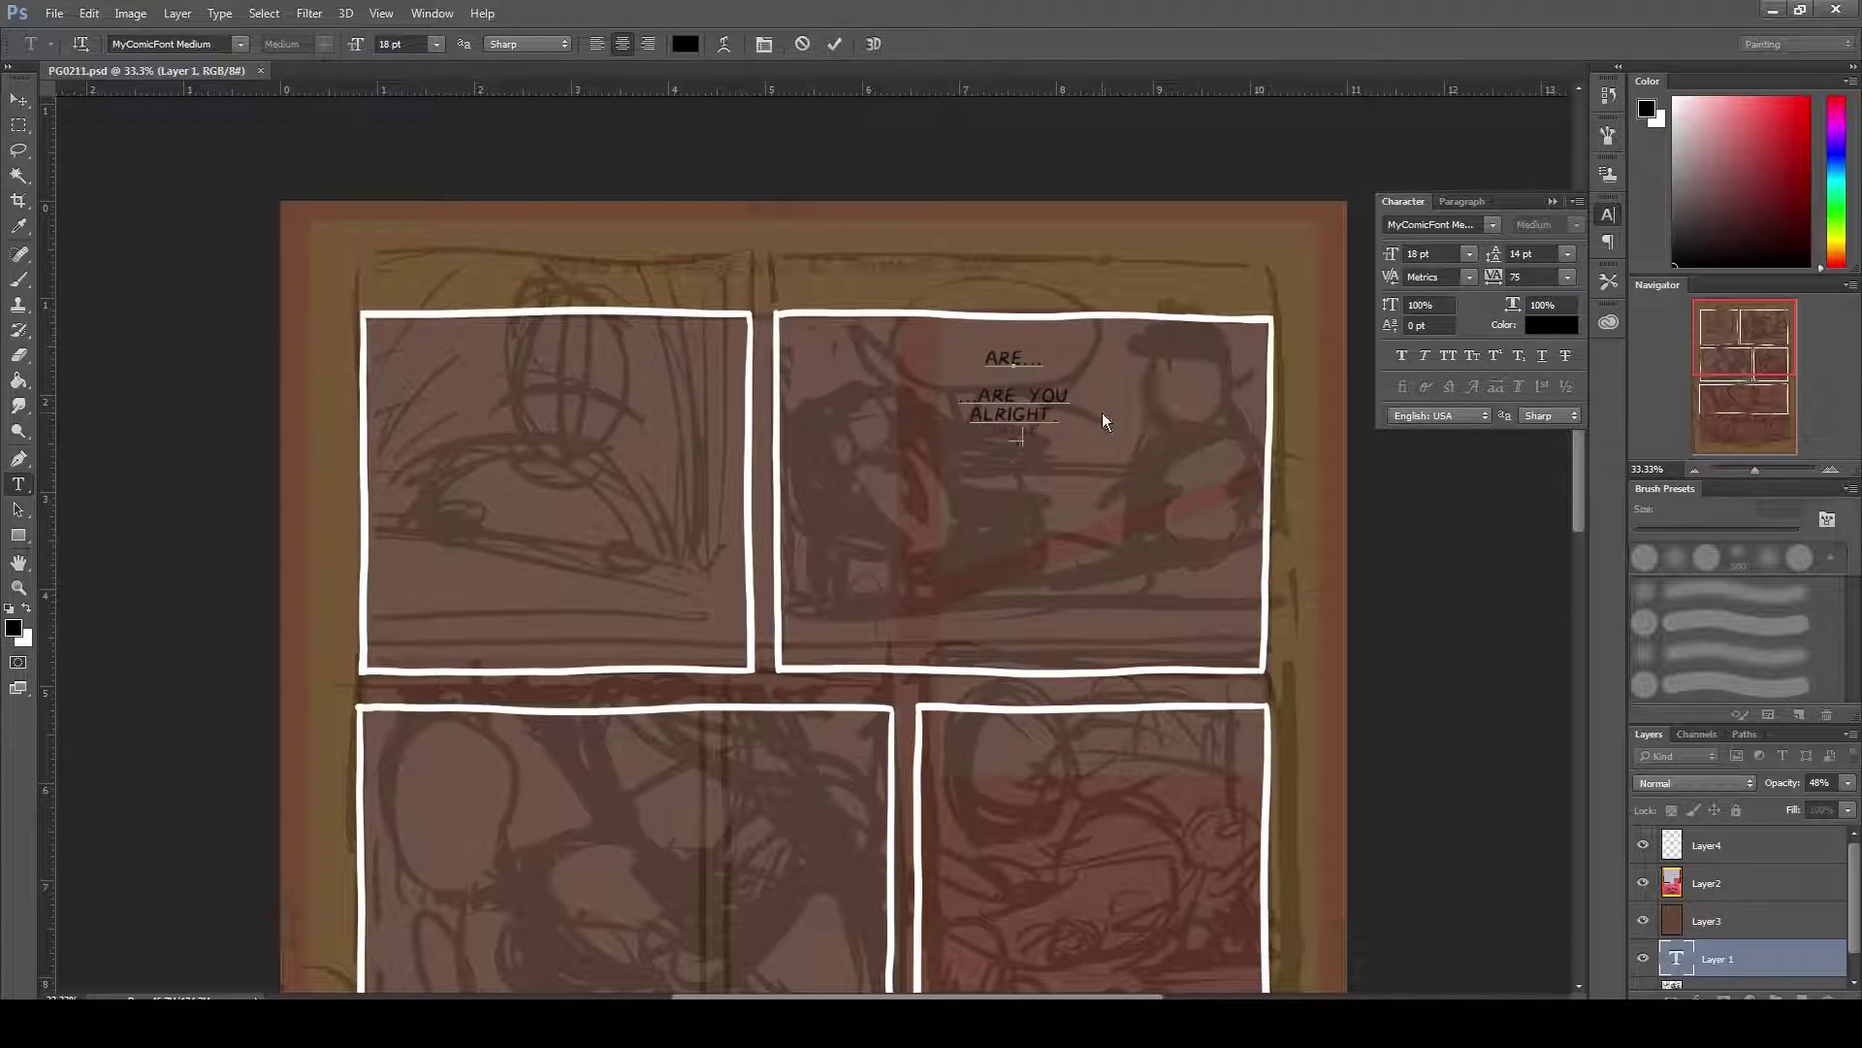
key(ctrl+Return)
Letter the third panel with "NO. I DON'T LIKE THIS PARADE." and the fourth with "BUT HER HOLINESS, AKIA, IS REPRESENTED HERE!"
scroll(575, 711, down, 3)
click(444, 632)
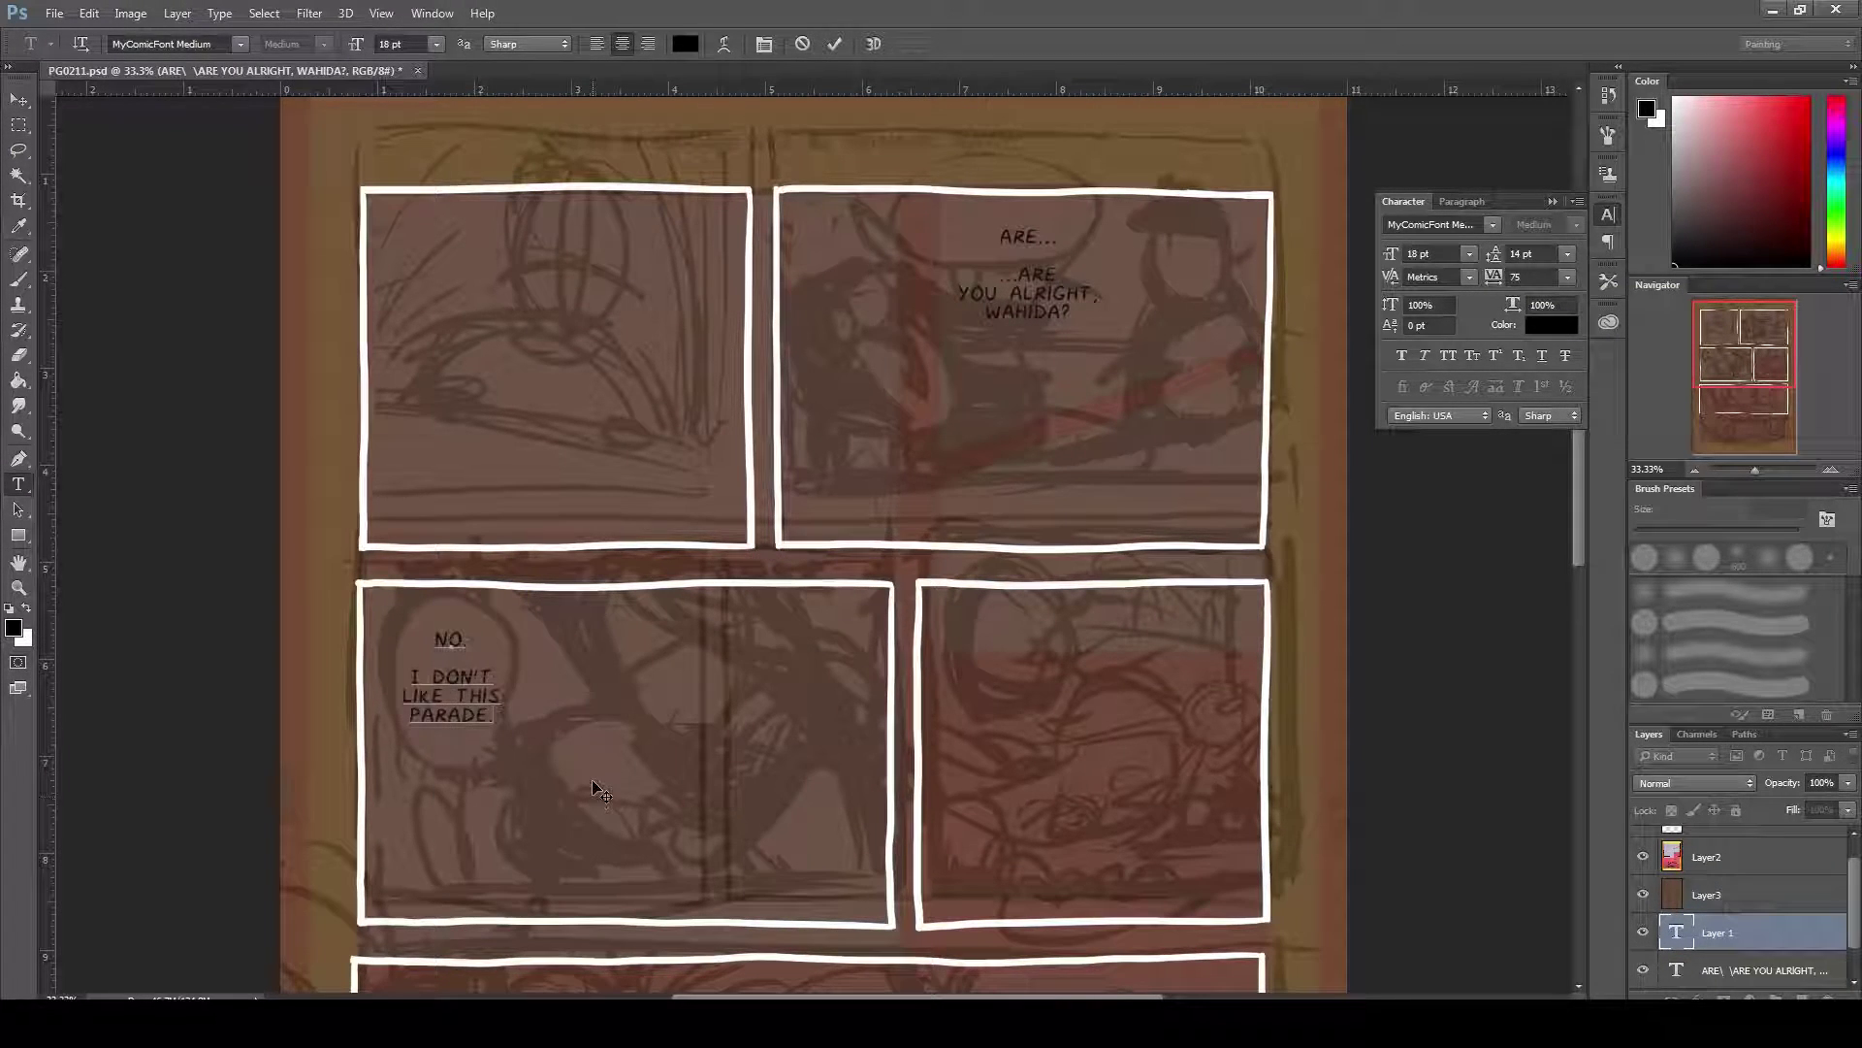
key(ctrl+Return)
click(995, 625)
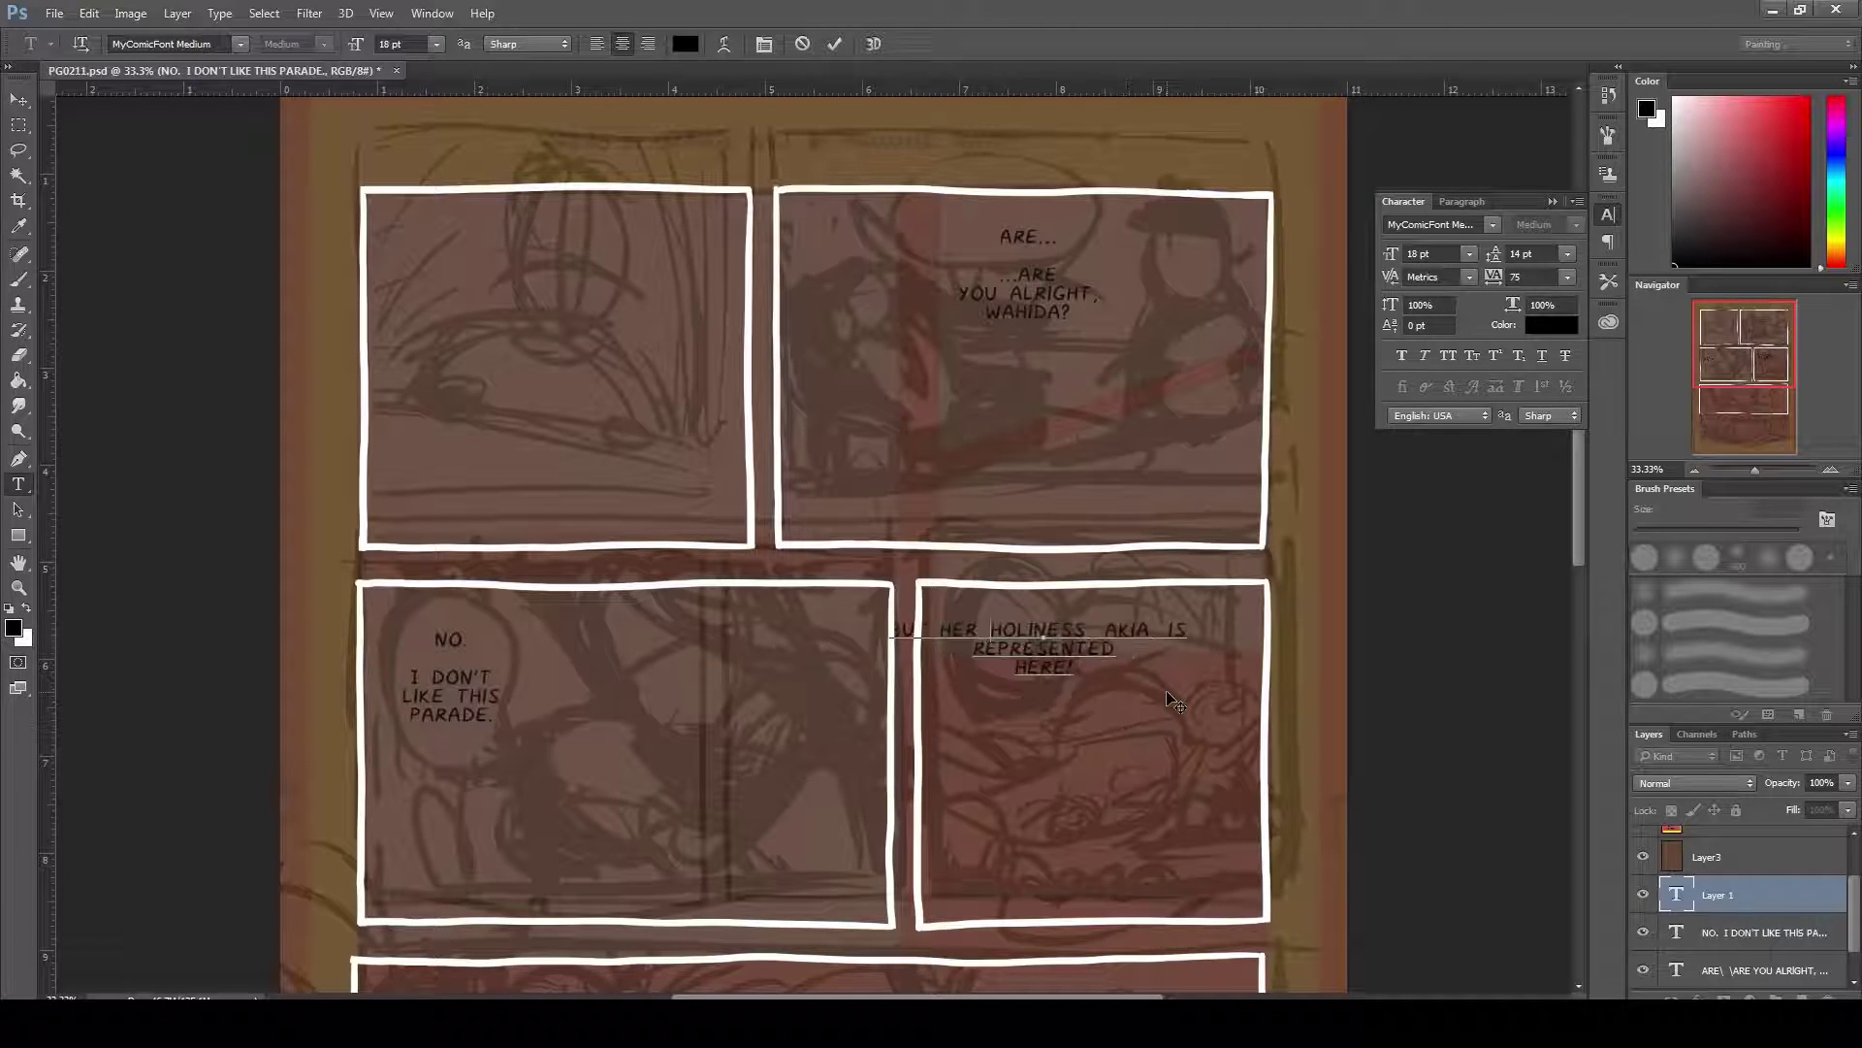
key(ctrl+Return)
Letter the fifth panel with "I WOULD THINK YOU'D BE ECSTATIC." and a smaller 14 pt "SHE'S ILLY REPRESENTED..." below it
scroll(836, 395, down, 15)
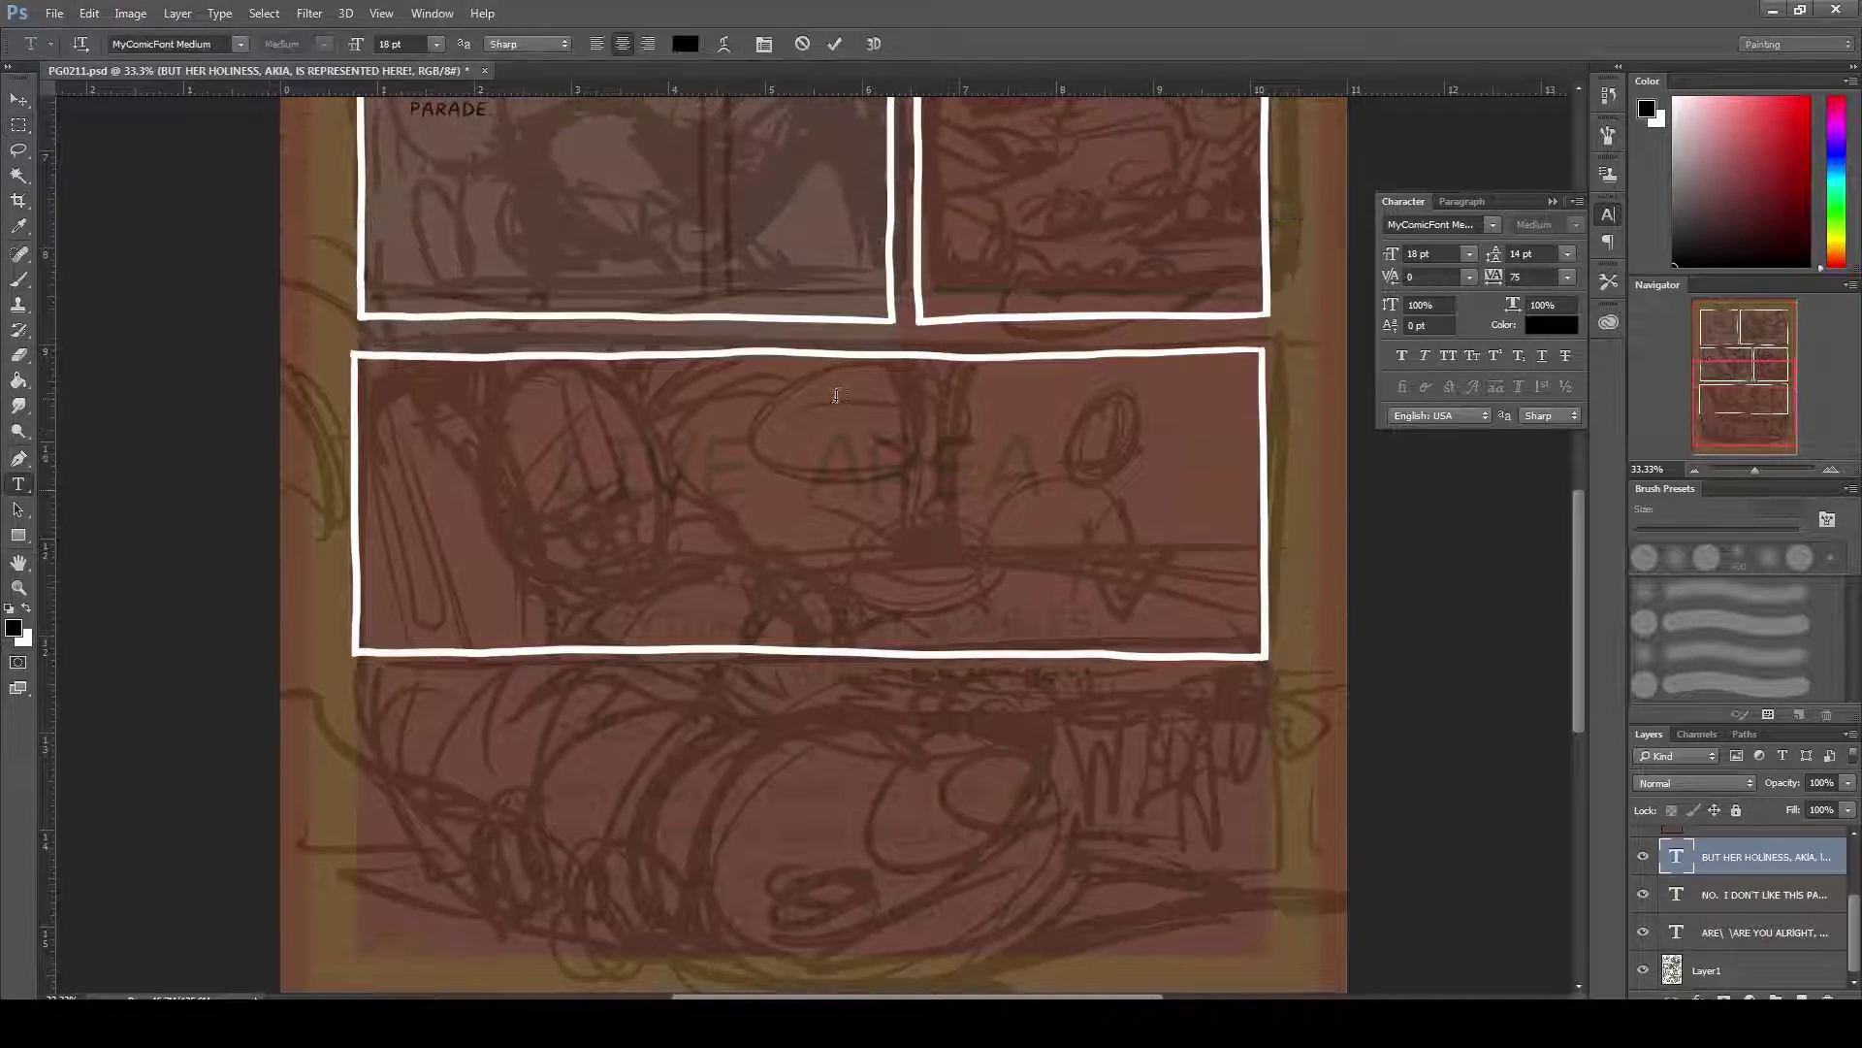
click(837, 394)
text(I WOULD THINK YOU WOULD BE ECSTATIC)
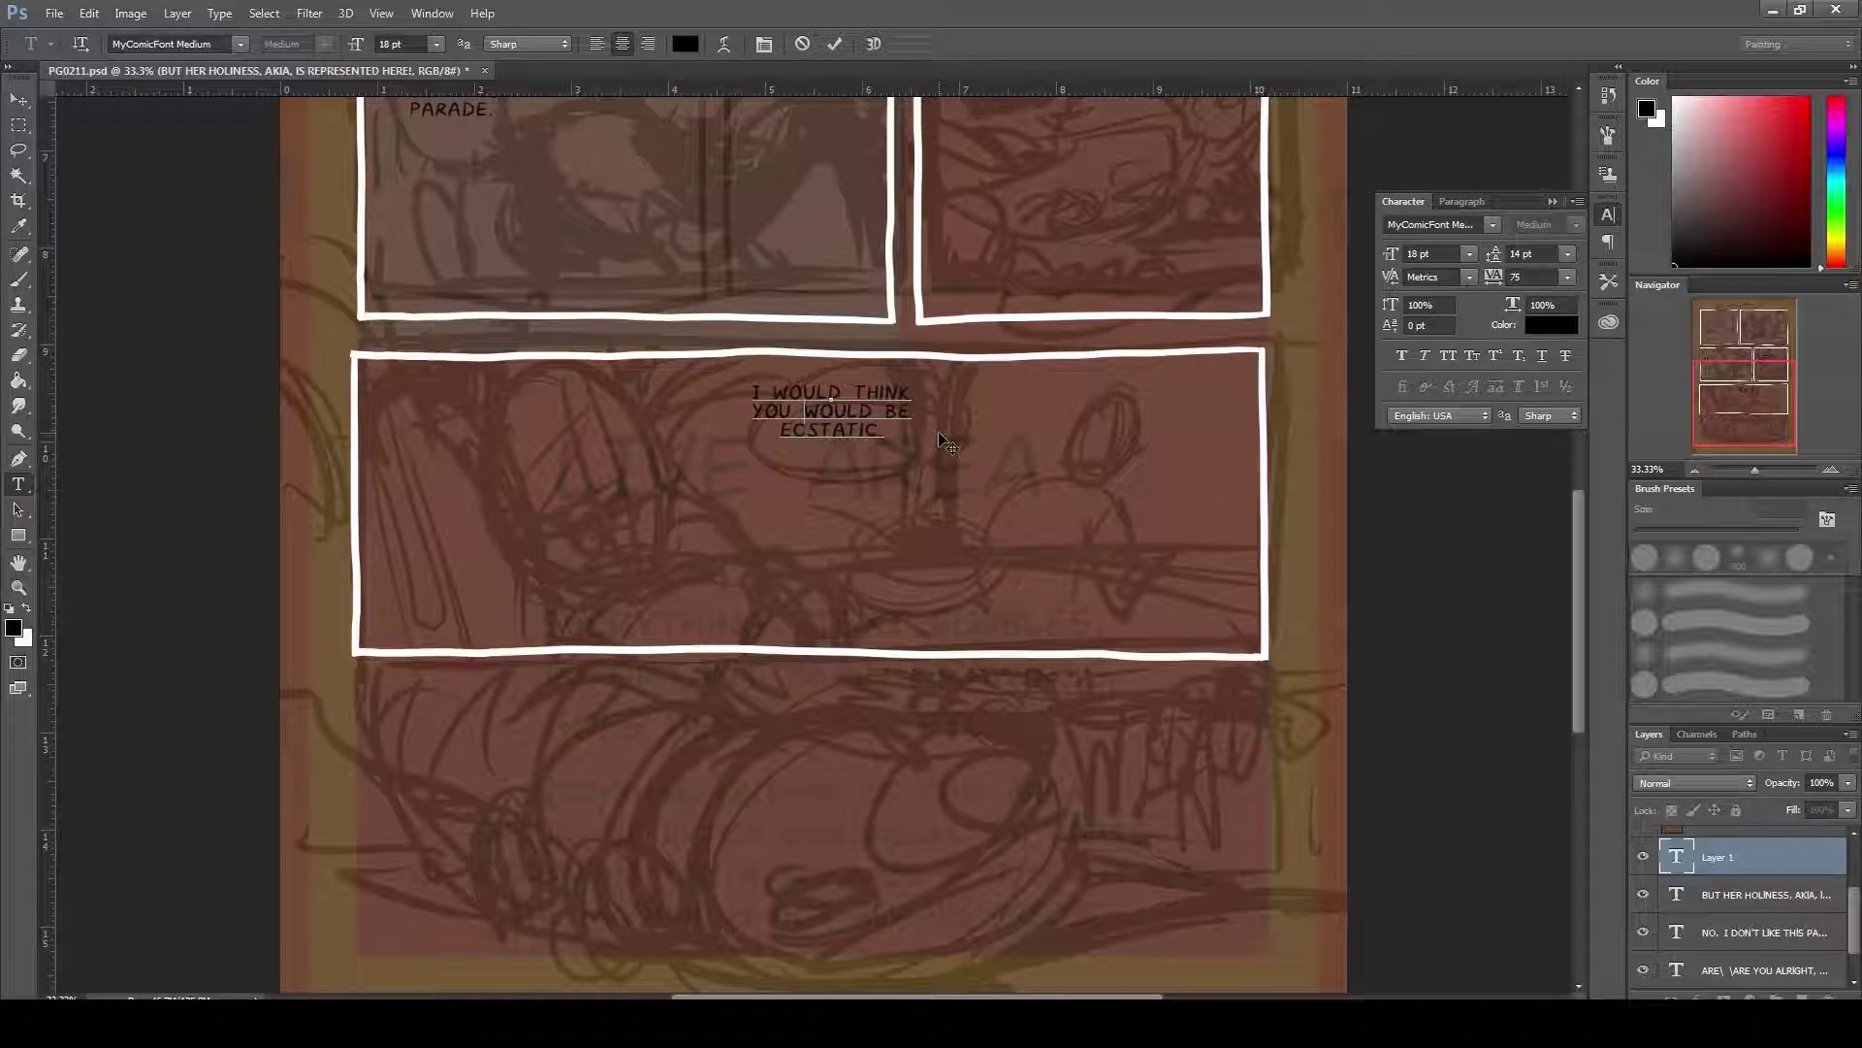
scroll(946, 441, up, 3)
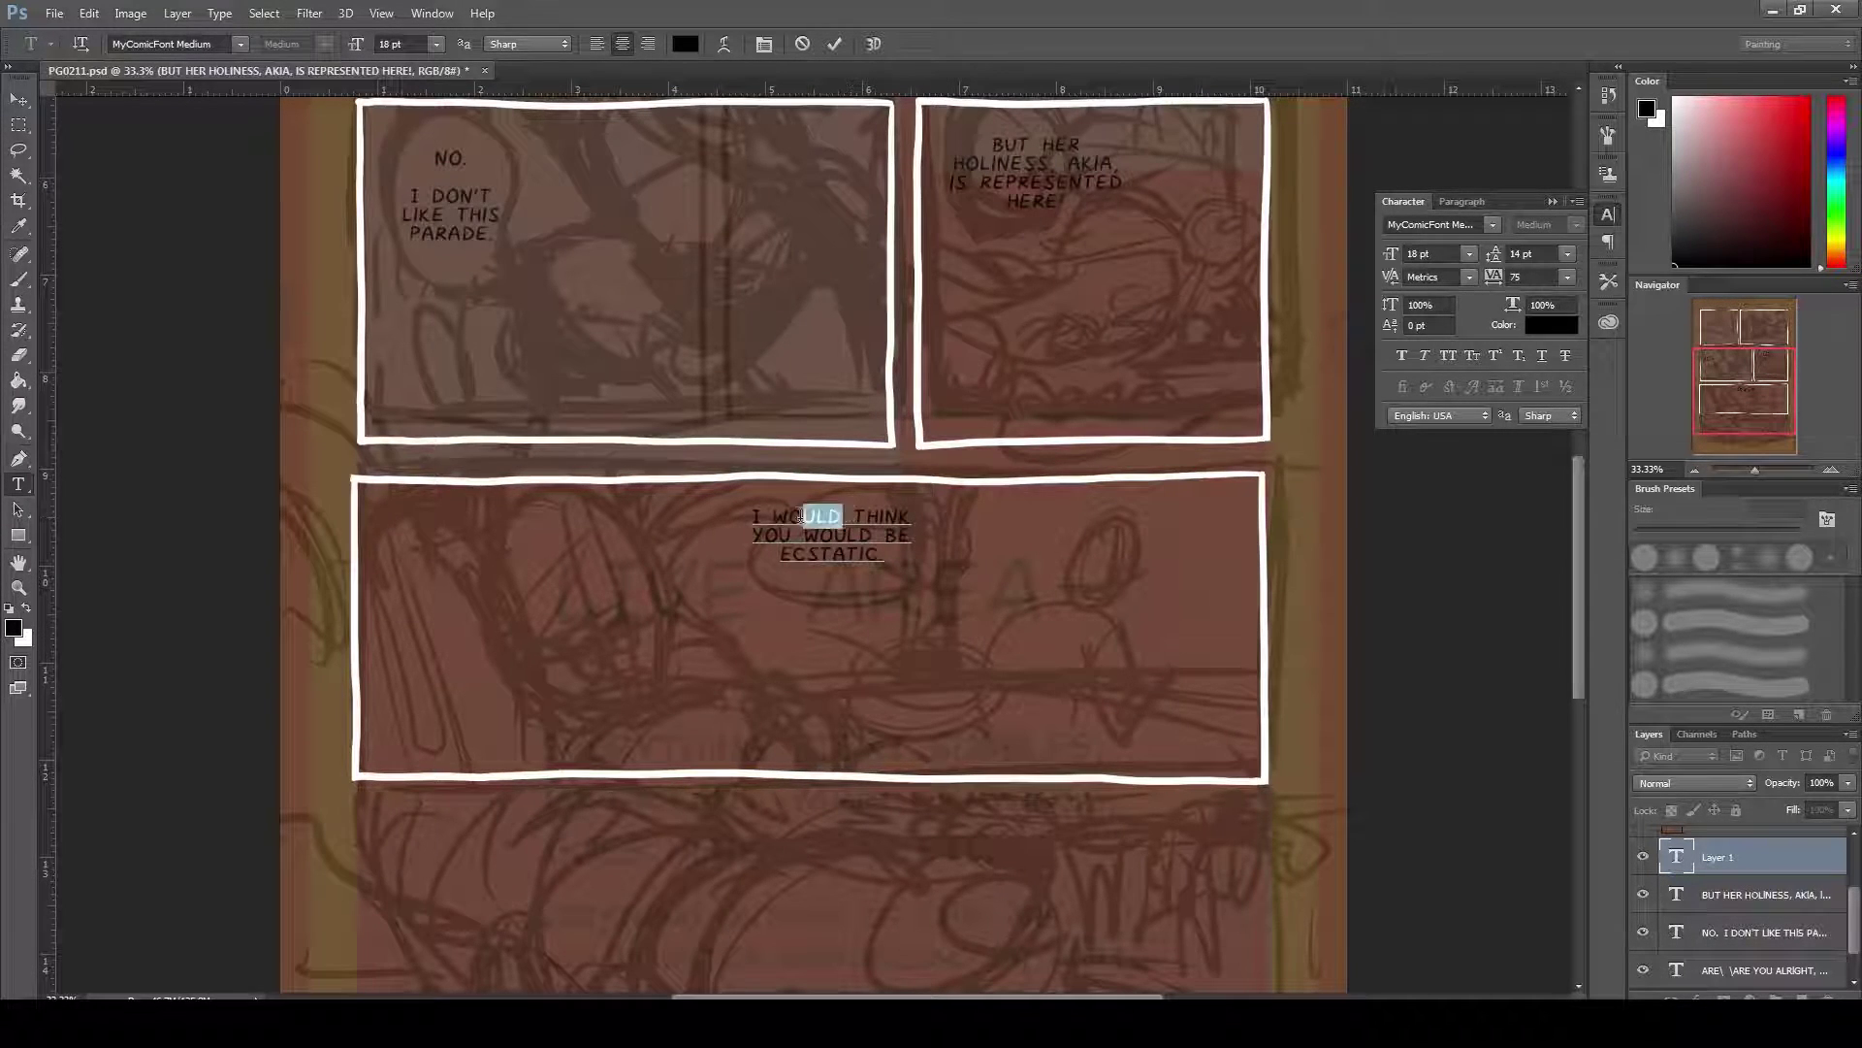
text('D)
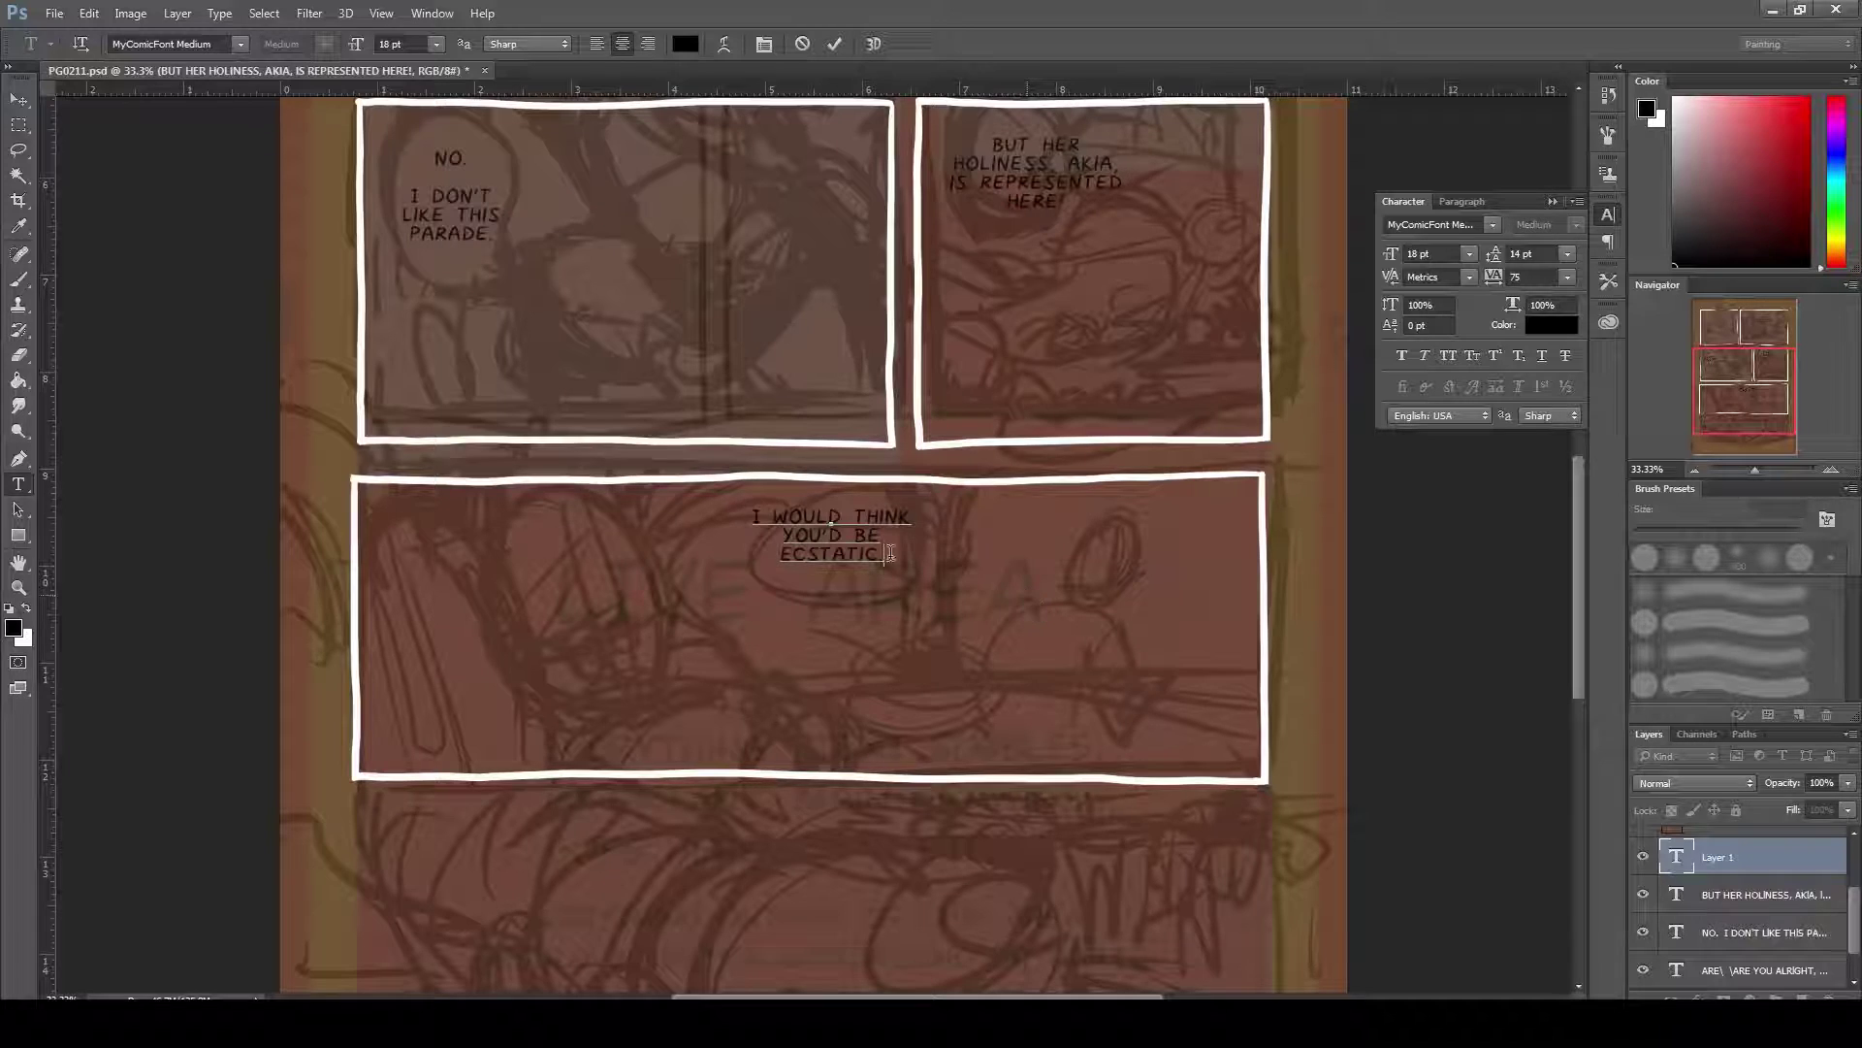
key(ctrl+Return)
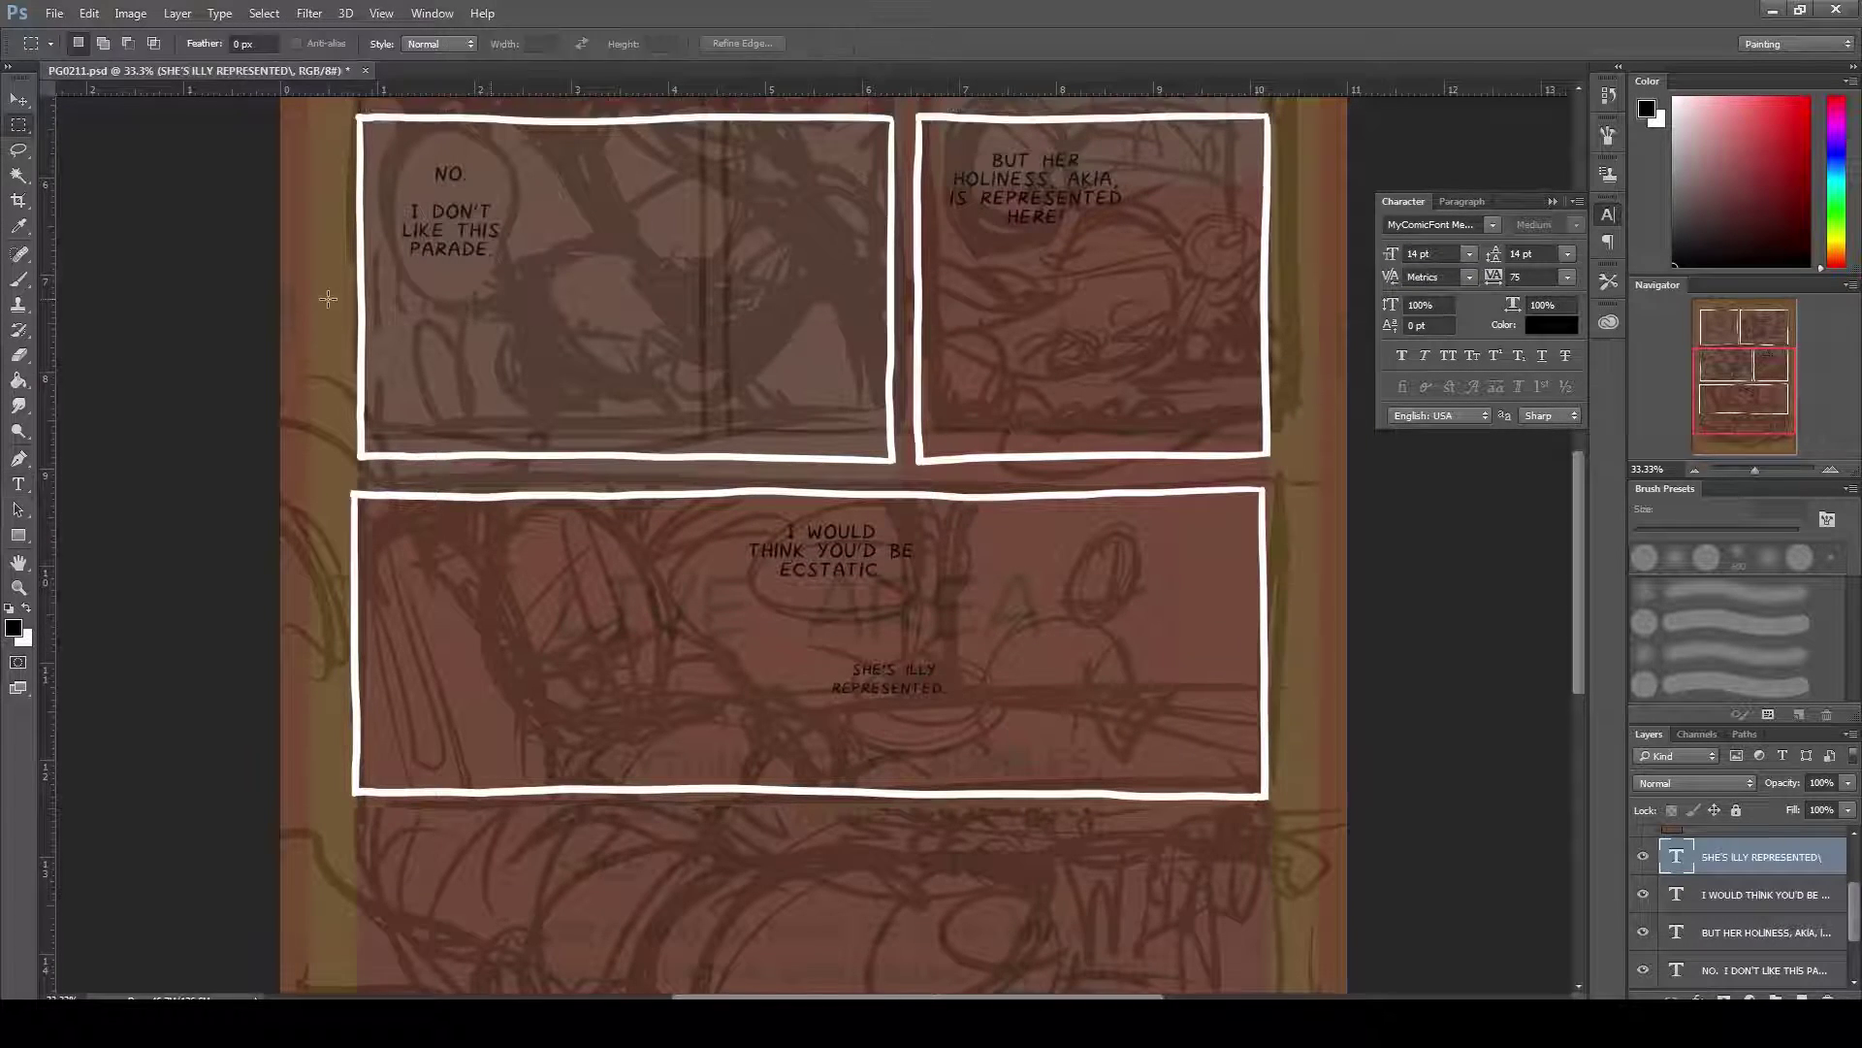
double_click(1677, 969)
key(h)
key(ctrl+minus)
double_click(1794, 969)
key(Return)
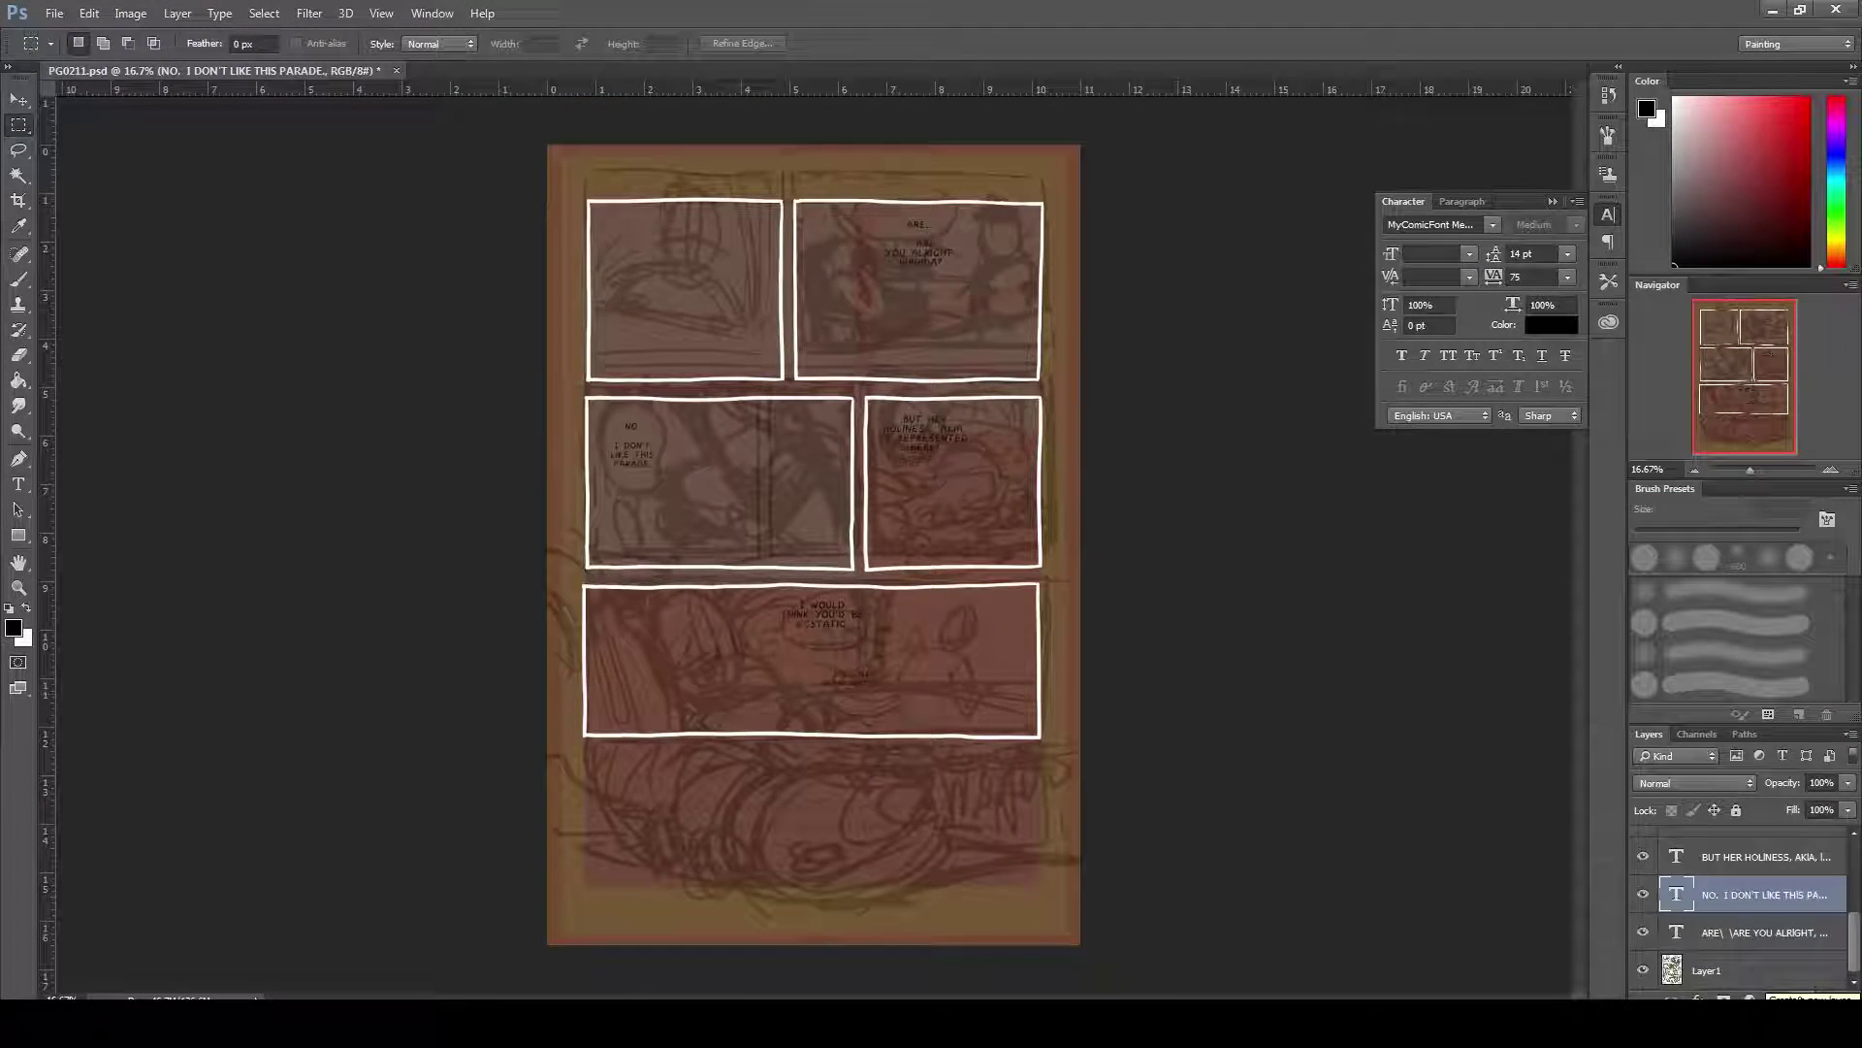
double_click(851, 673)
key(ctrl+Return)
double_click(1794, 969)
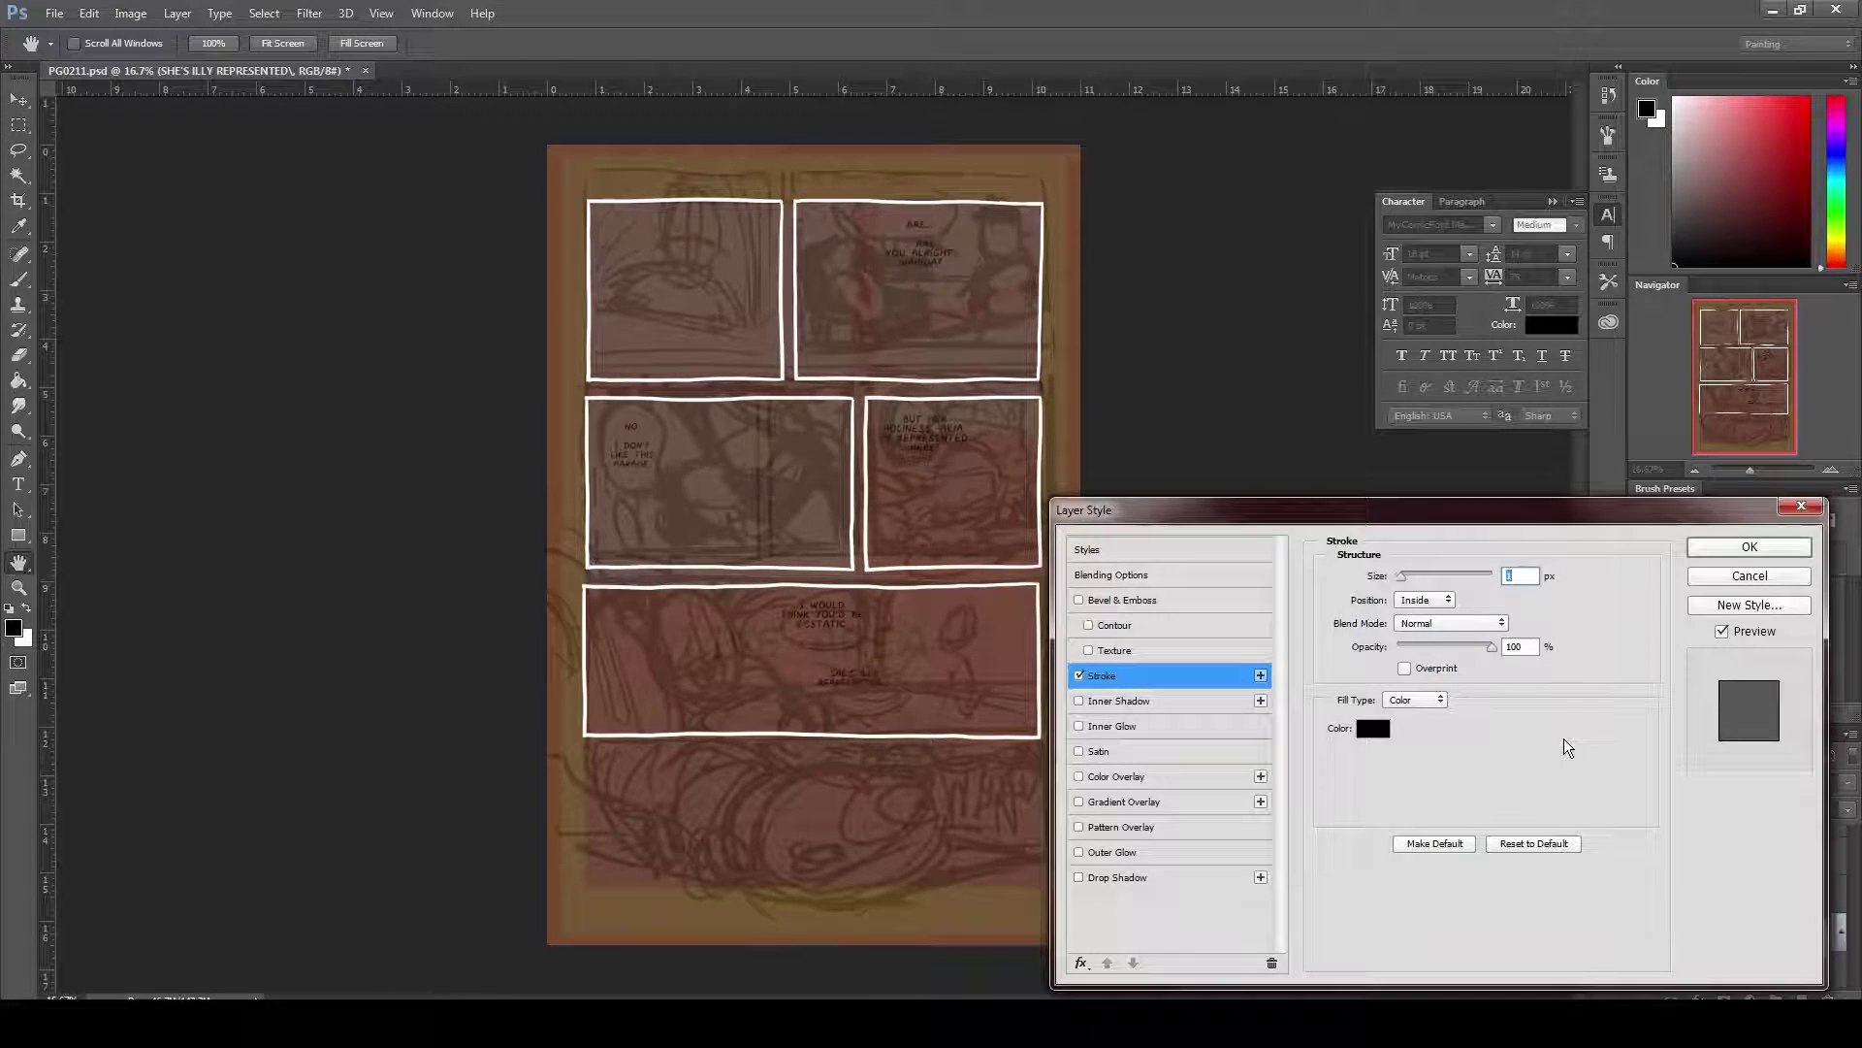
click(1743, 578)
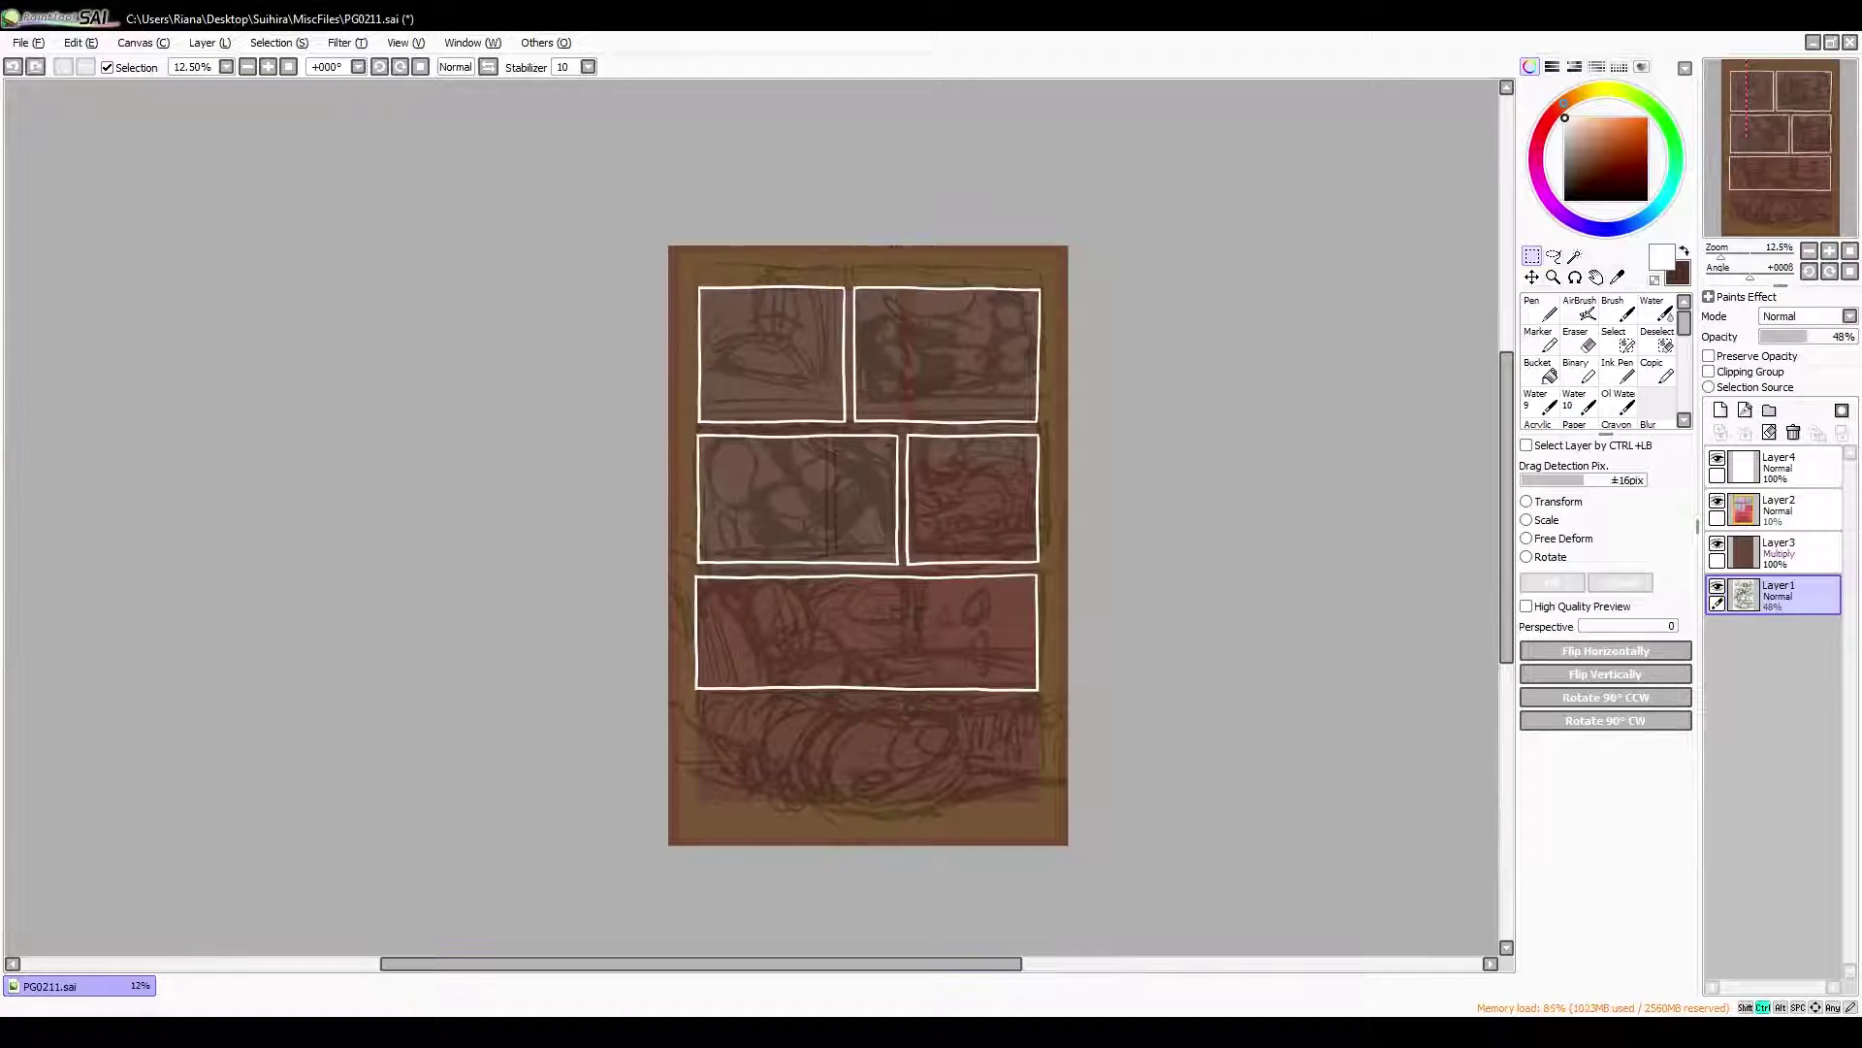
Paste the lettering into a Multiply layer above Layer1 and move the dialogue lines apart in the second and third panels
key(ctrl+v)
key(ctrl+plus)
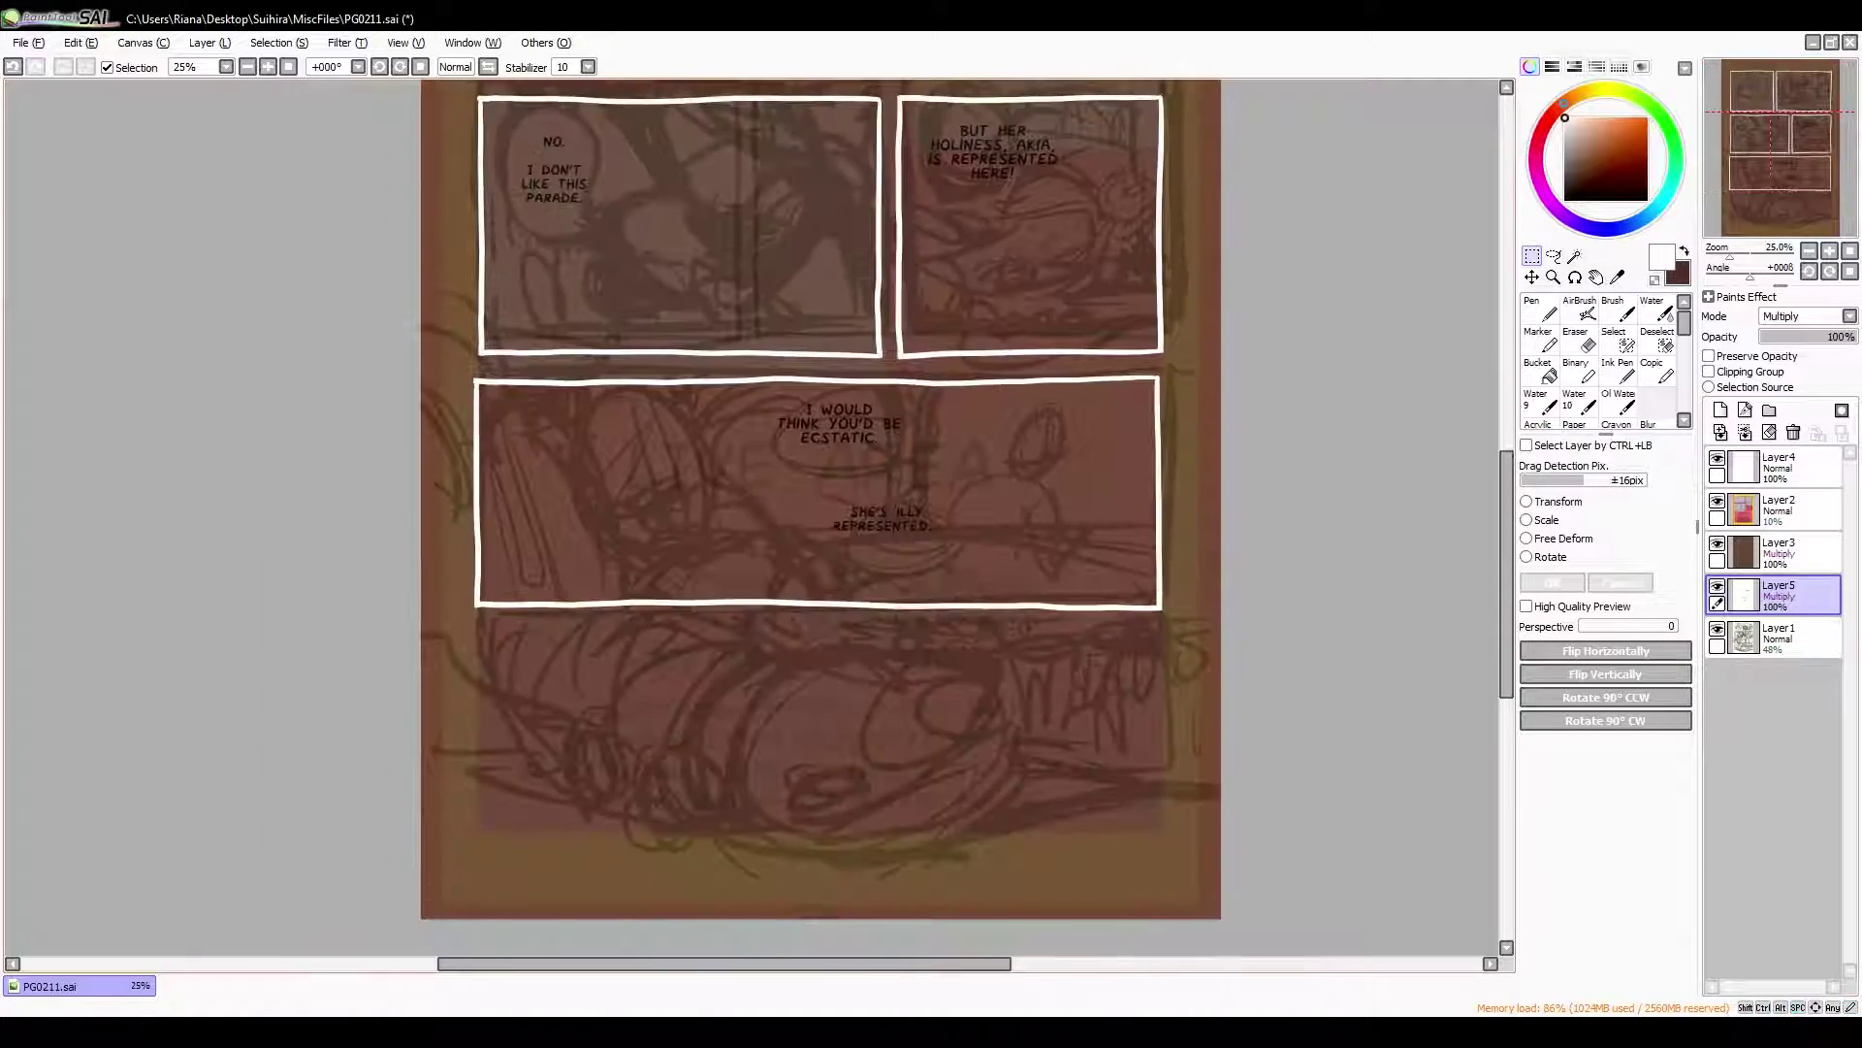
scroll(757, 523, up, 3)
scroll(757, 524, up, 2)
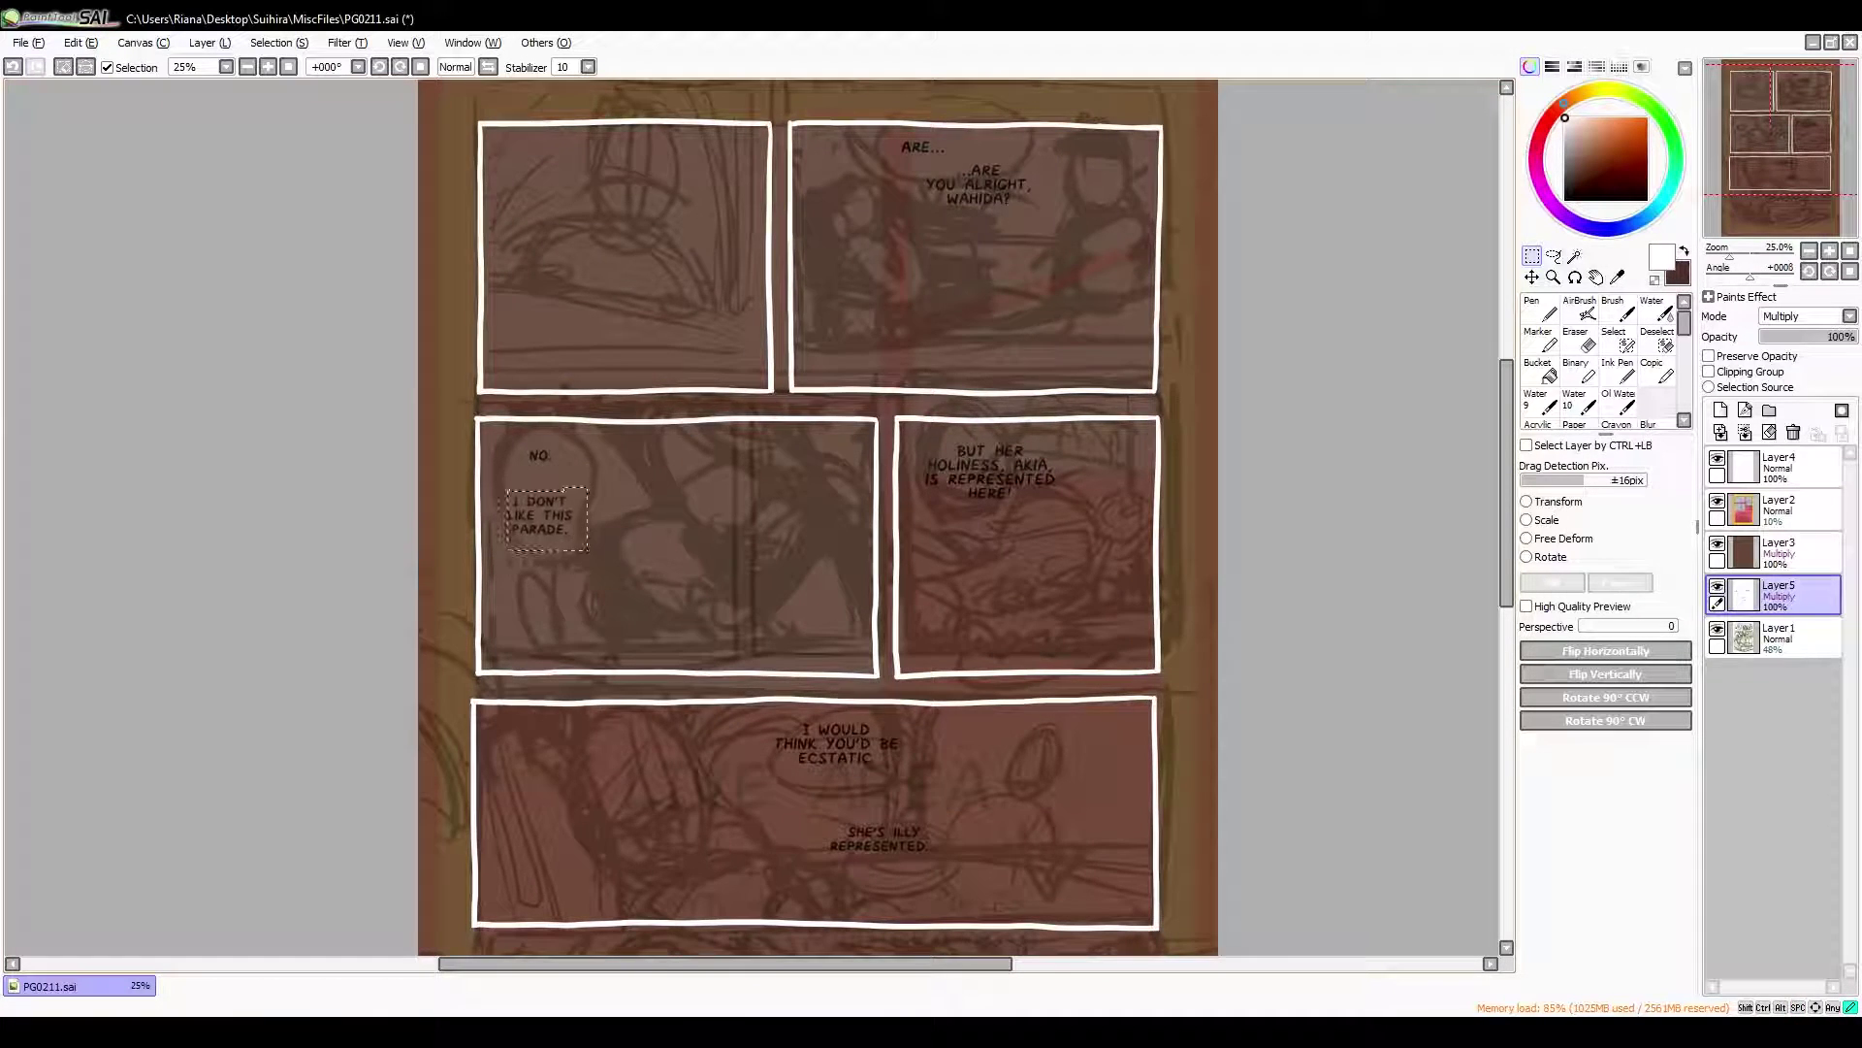
key(ctrl+d)
Lower the opacity of Layer3 to 79% and of the sketch on Layer1 to 31%
scroll(815, 524, down, 3)
key(ctrl+minus)
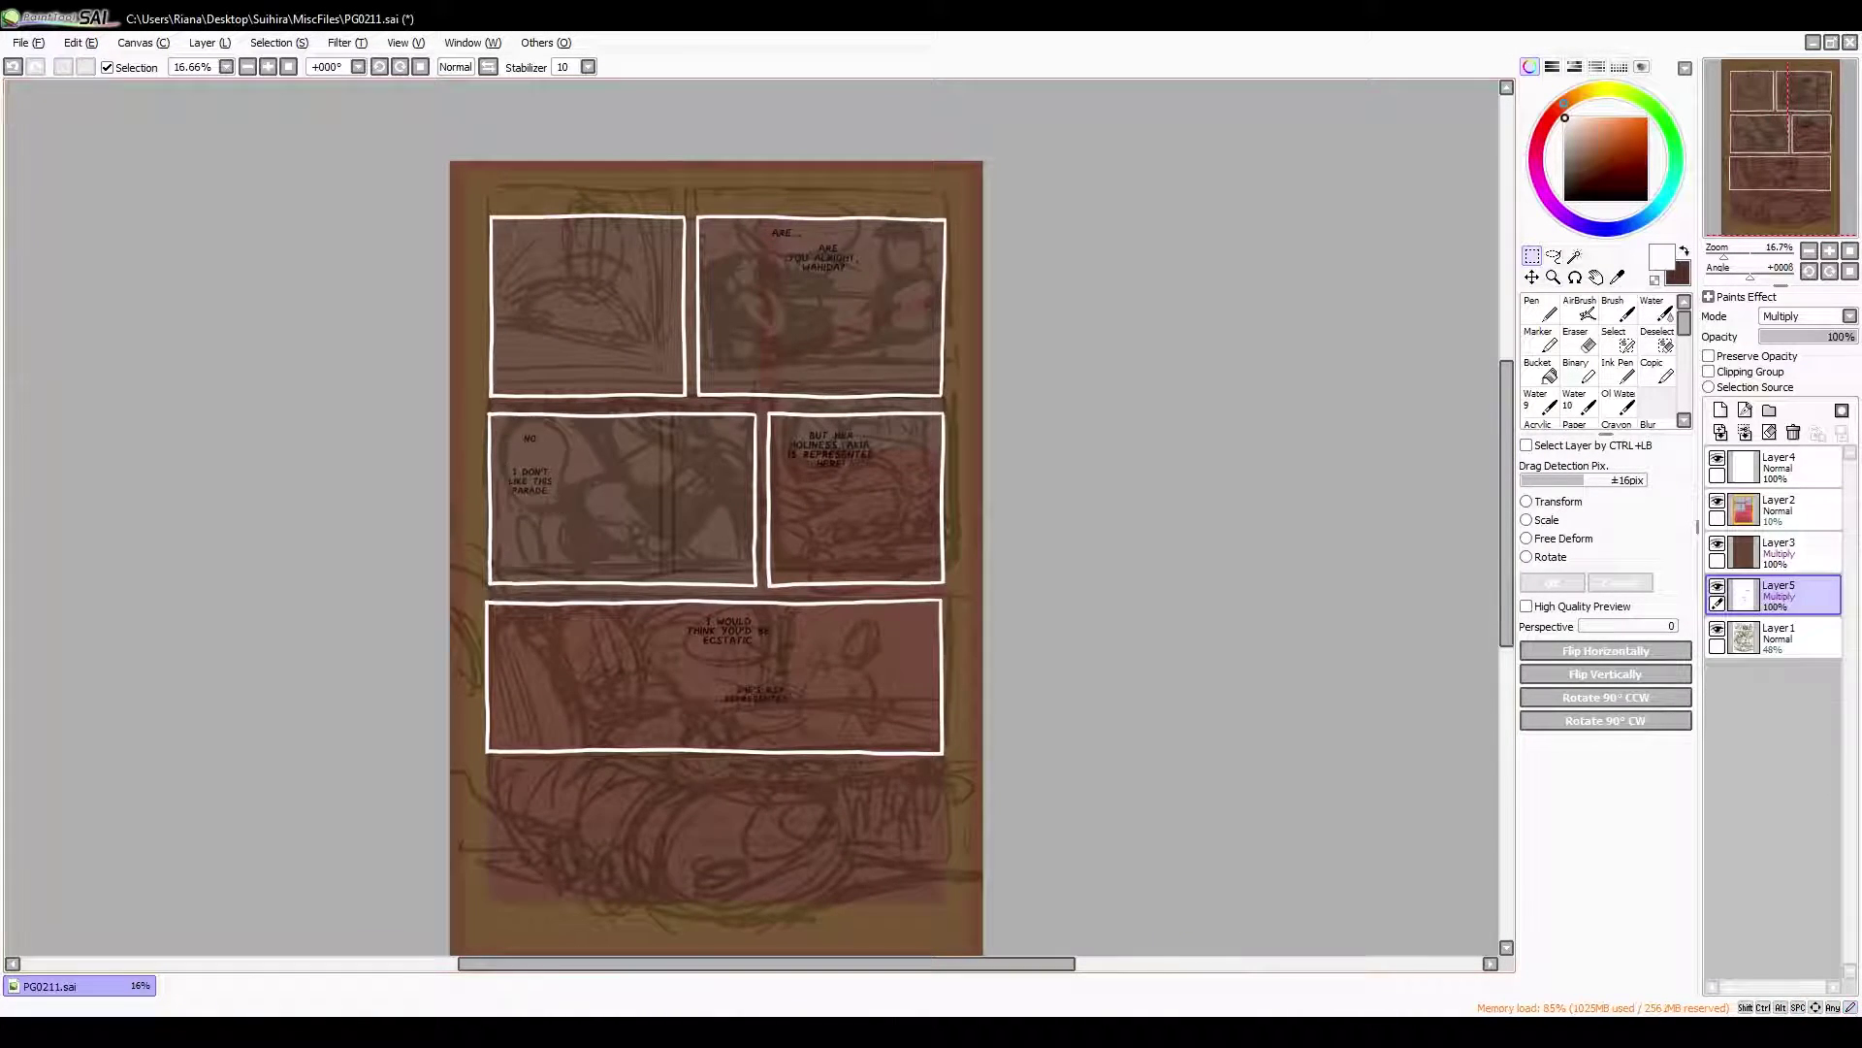
click(1780, 548)
drag(1853, 337, 1790, 337)
click(1780, 638)
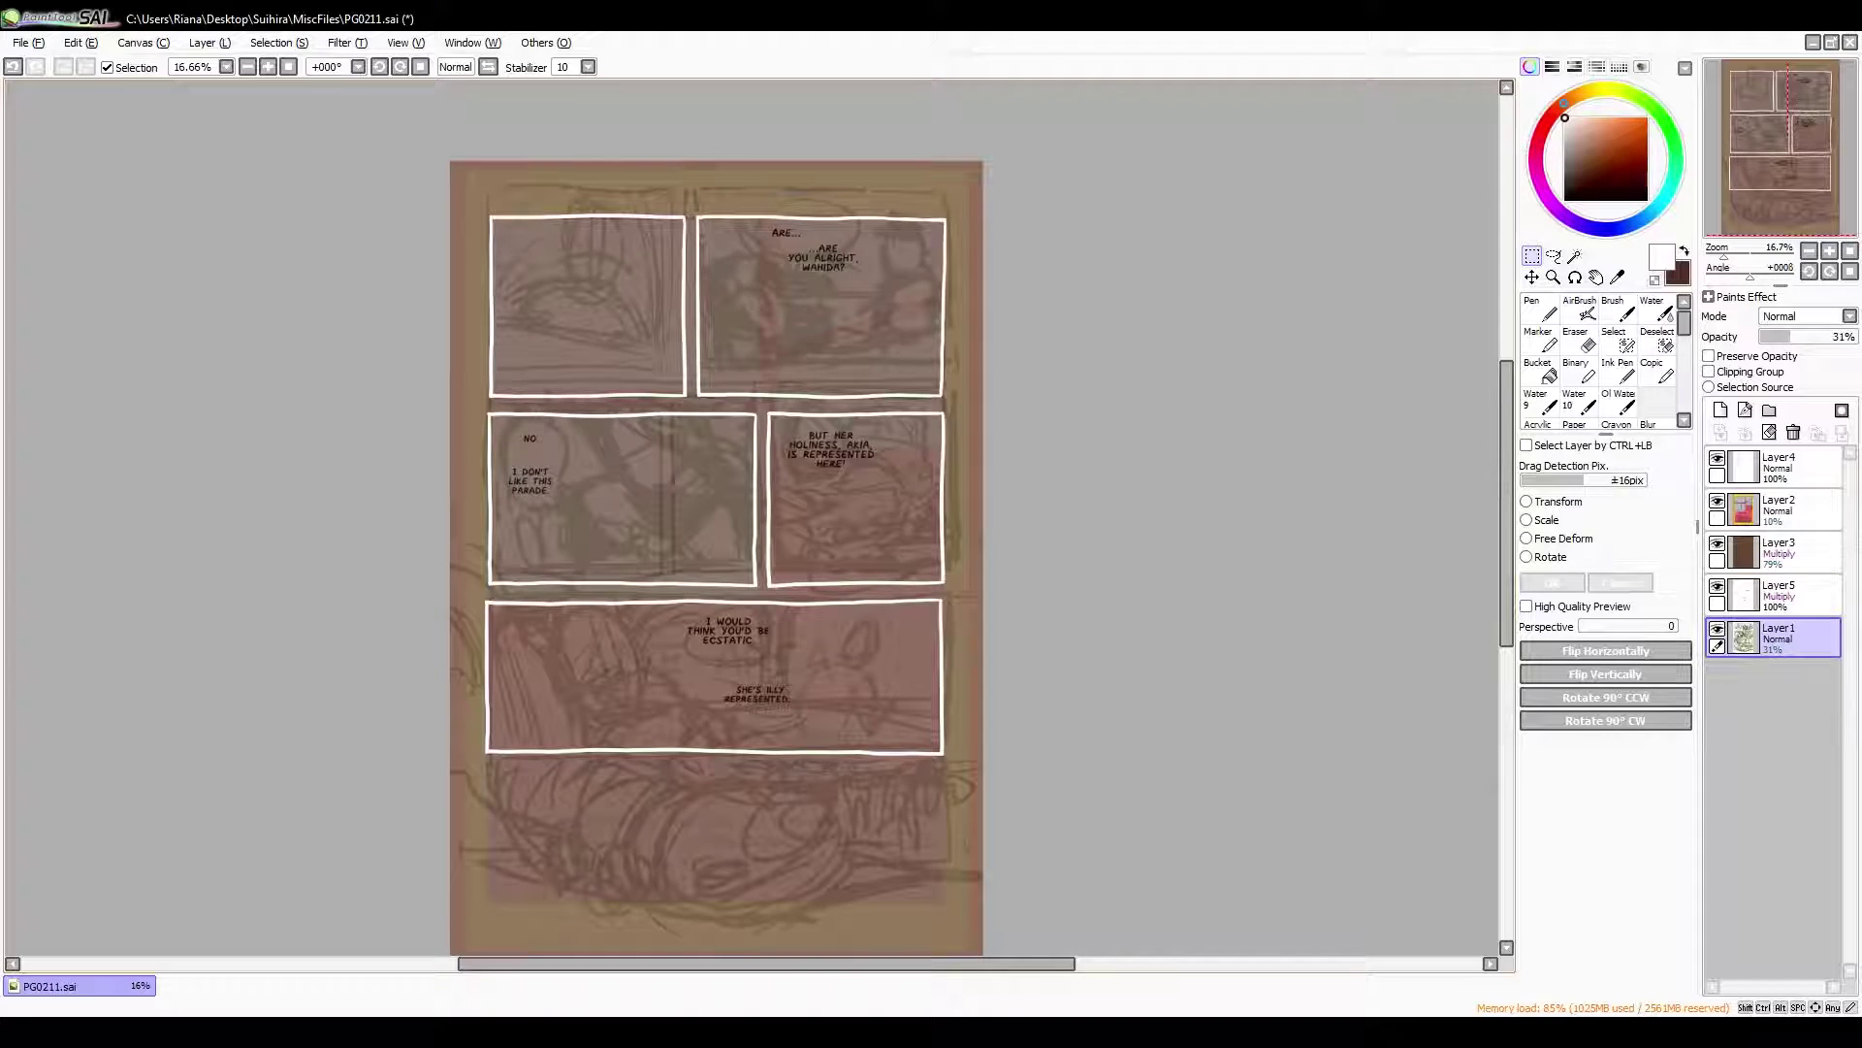
Add a Multiply layer above Layer1 and sketch the foreground woman's head, face and shoulder in the fifth panel with a size 20 Pen
key(ctrl+shift+n)
key(n)
scroll(636, 747, up, 2)
drag(544, 495, 548, 683)
drag(485, 645, 650, 582)
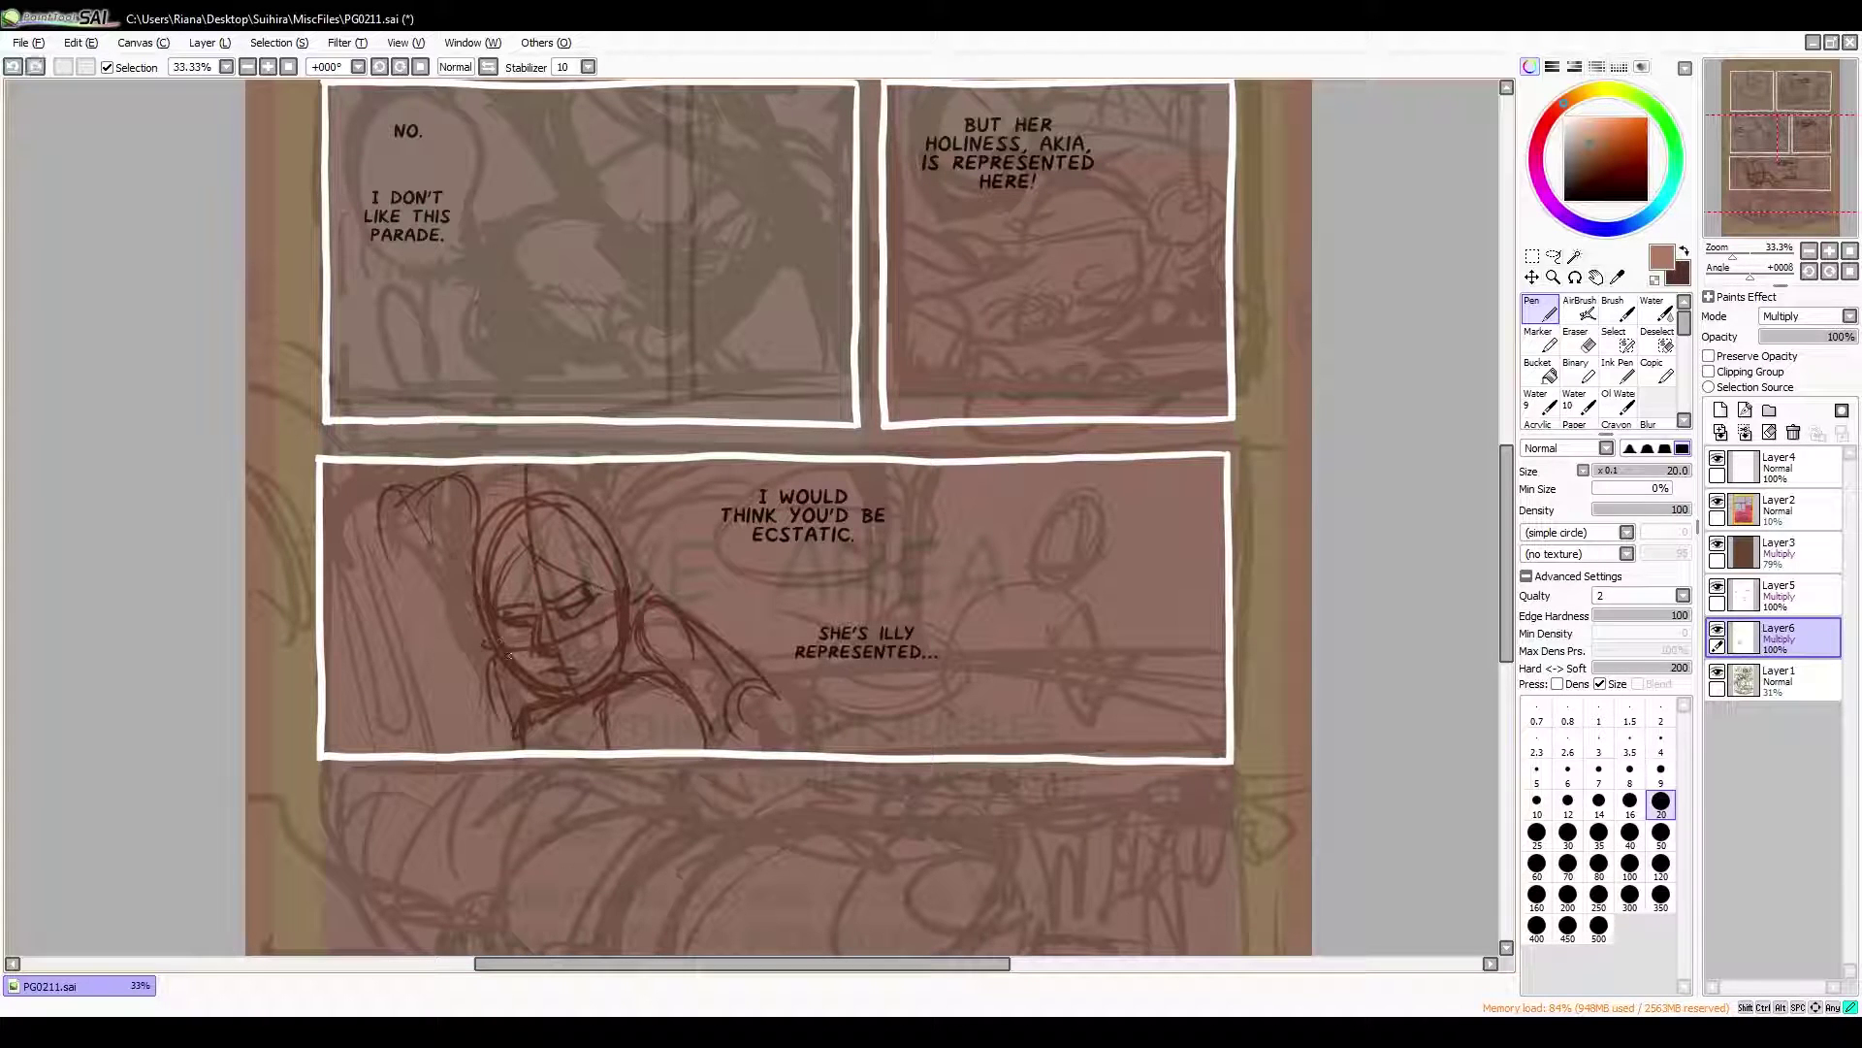
Sketch a long ponytail falling from behind the woman's head to the fifth panel's lower border
drag(473, 549, 379, 473)
drag(383, 471, 431, 752)
drag(388, 524, 451, 752)
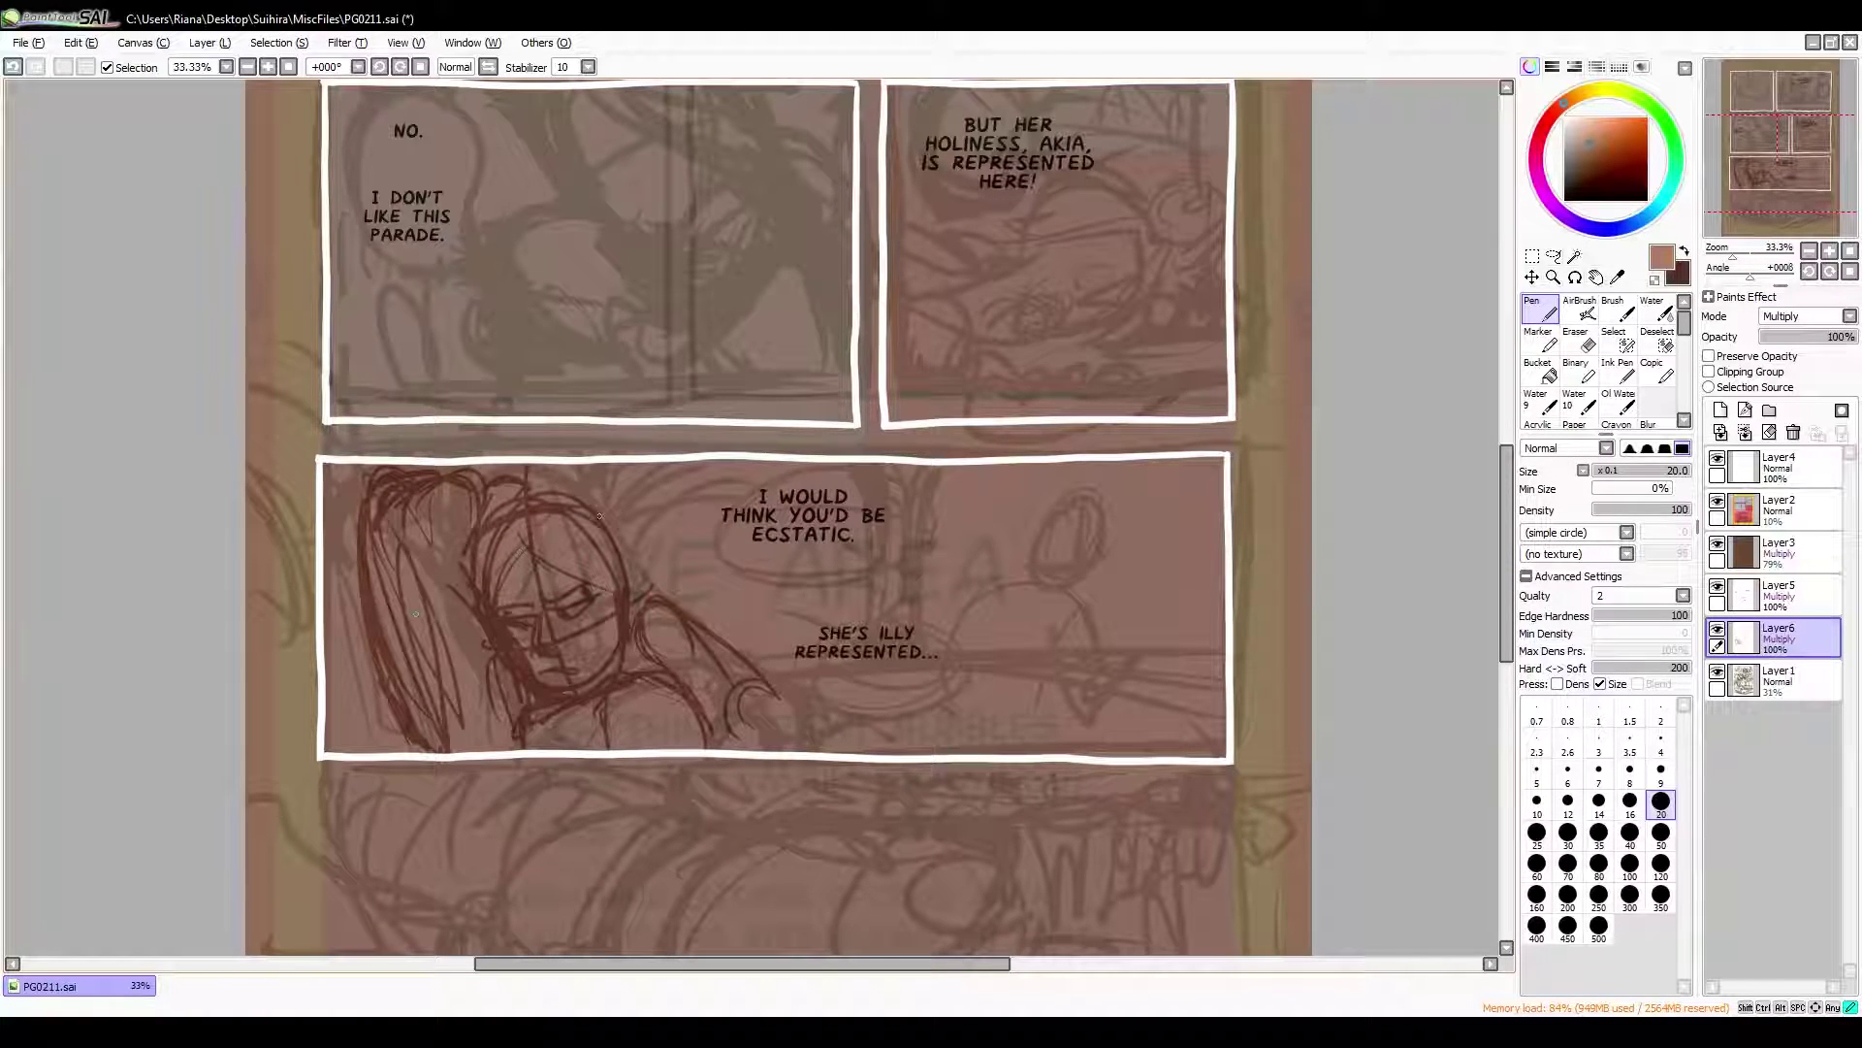
Build up the woman's upper arm and elbow with extra strokes on the mirrored canvas, and restore the normal view
key(h)
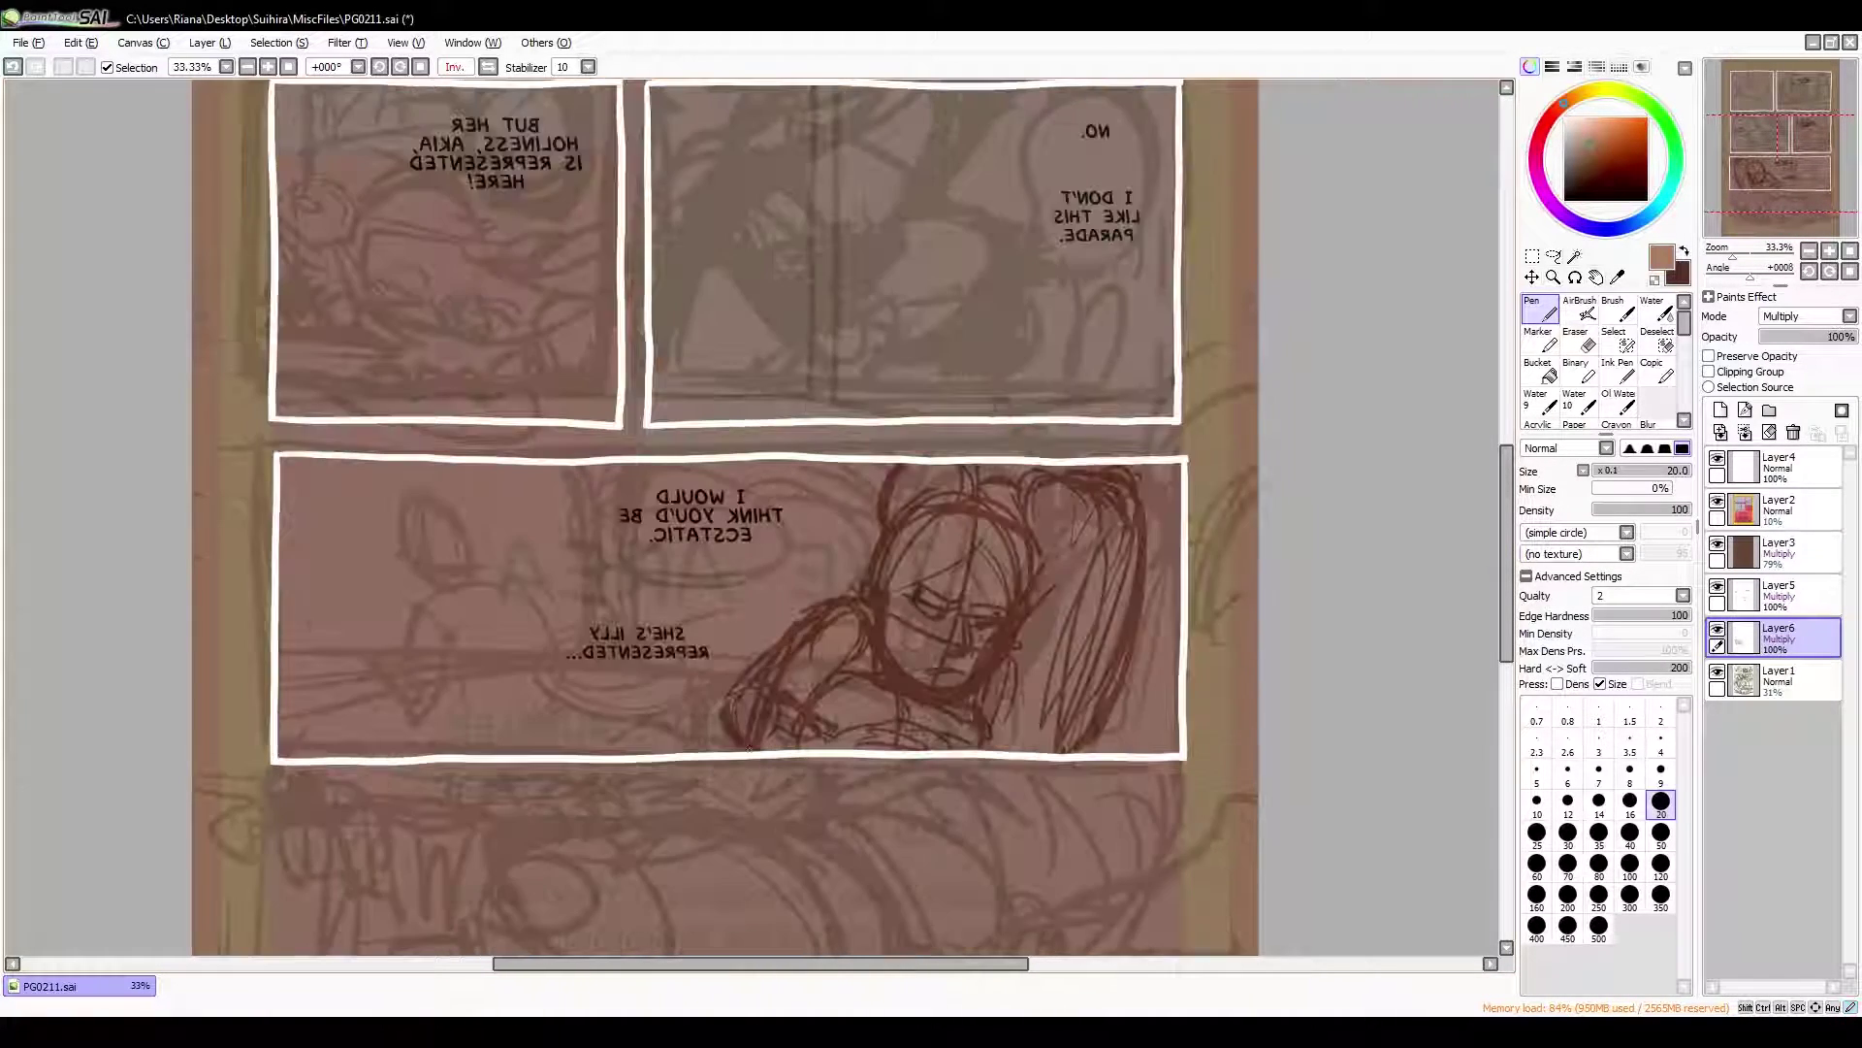
drag(830, 601, 742, 801)
drag(878, 538, 786, 640)
key(h)
Fill out the hair toward the fifth panel's left border and sketch the distant figure's head and face
drag(344, 514, 334, 752)
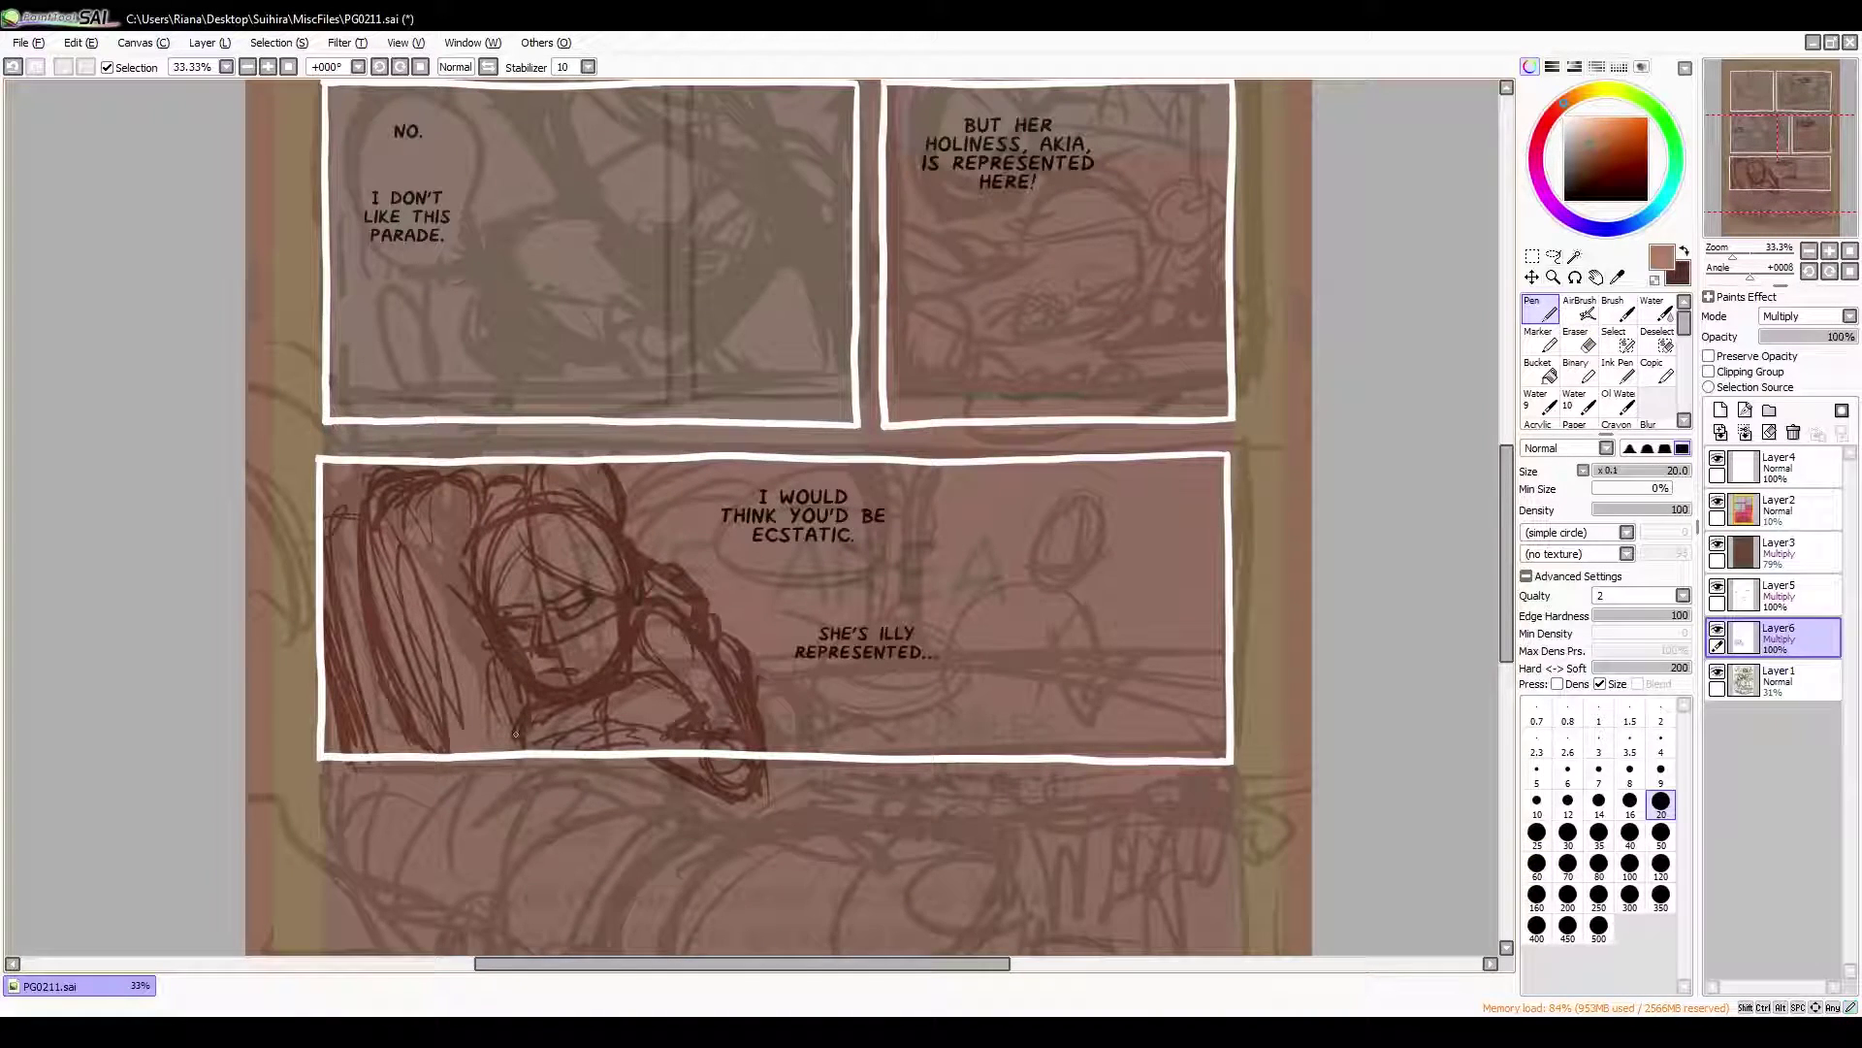
drag(407, 679, 335, 731)
drag(1019, 548, 970, 635)
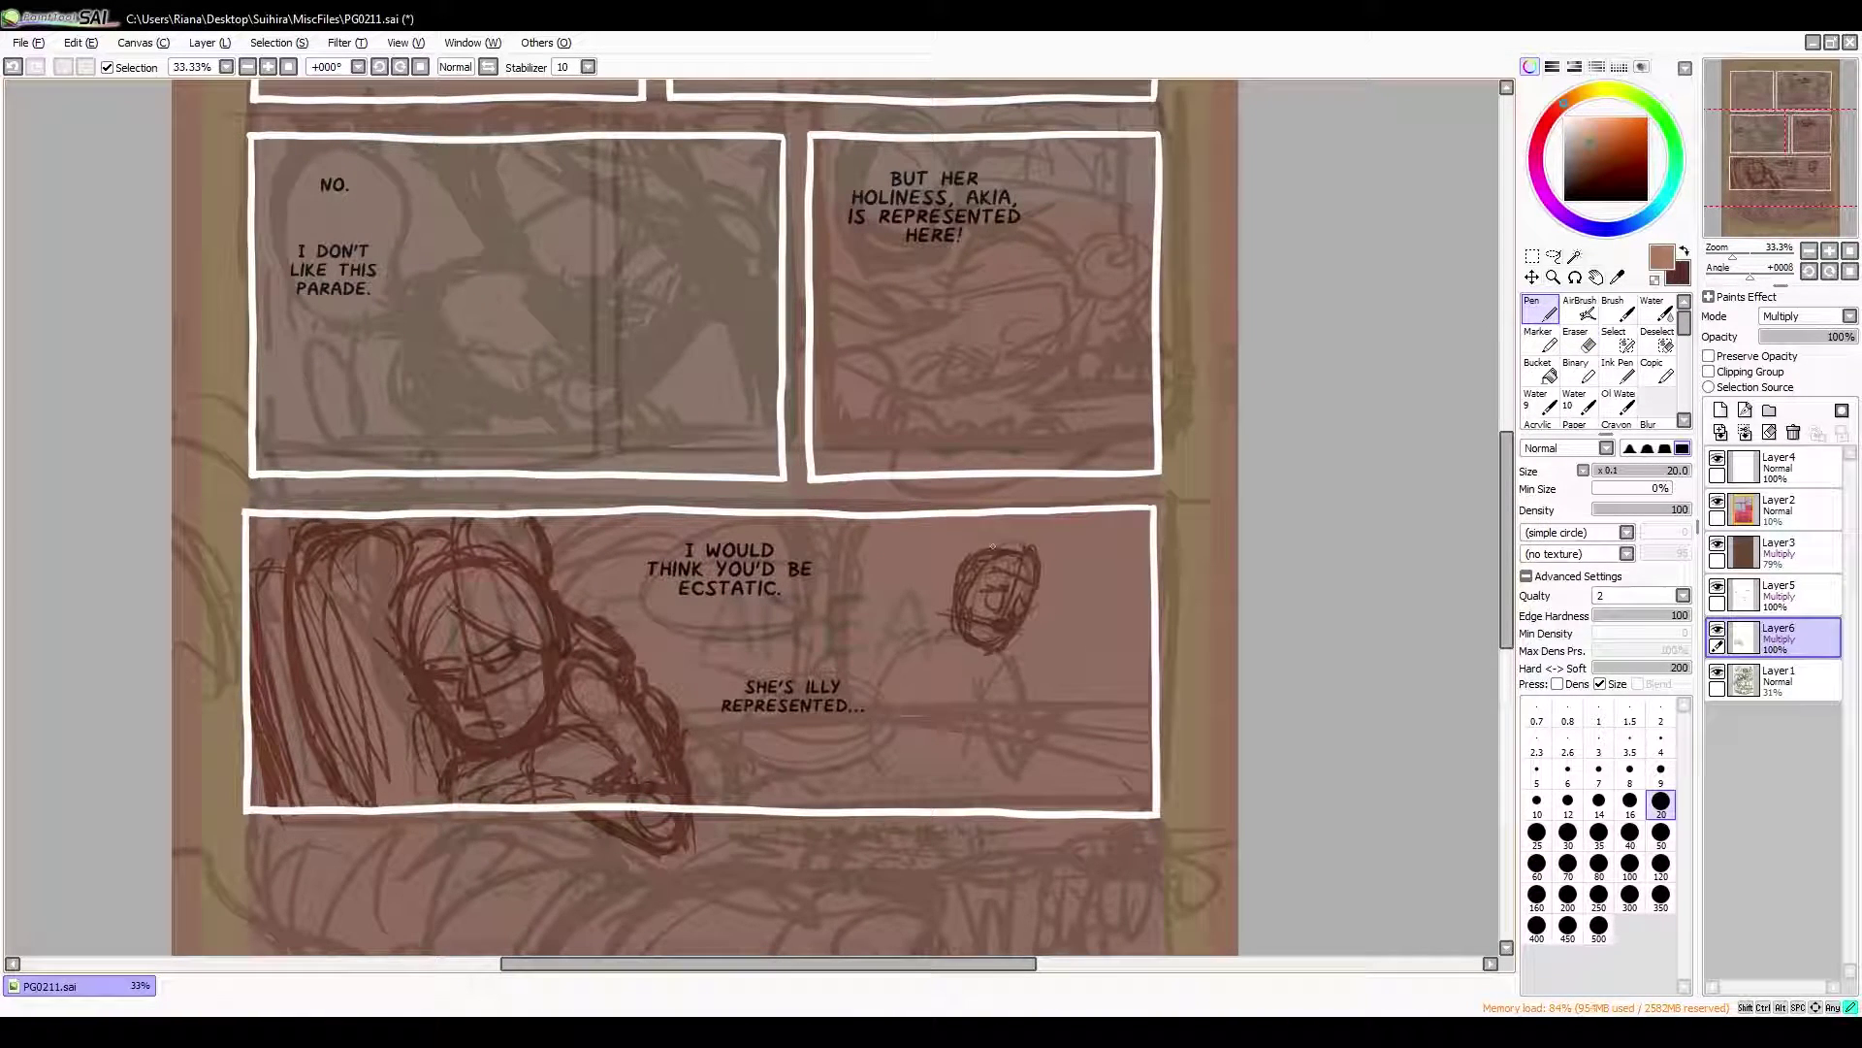
Sketch the distant figure's torso and bent arm below the head in the fifth panel
drag(889, 695, 878, 722)
mouse_move(970, 660)
mouse_down()
mouse_move(1033, 725)
mouse_move(949, 903)
mouse_move(950, 820)
mouse_up()
Sketch the woman's rounded head, hunched back and folded arms in the third panel
drag(582, 388, 603, 555)
mouse_move(506, 320)
mouse_down()
mouse_move(650, 446)
mouse_move(444, 624)
mouse_move(582, 650)
mouse_up()
drag(679, 417, 582, 601)
drag(786, 524, 786, 679)
drag(679, 766, 844, 844)
mouse_move(544, 591)
mouse_down()
mouse_move(453, 609)
mouse_move(601, 756)
mouse_move(543, 621)
mouse_move(609, 516)
mouse_up()
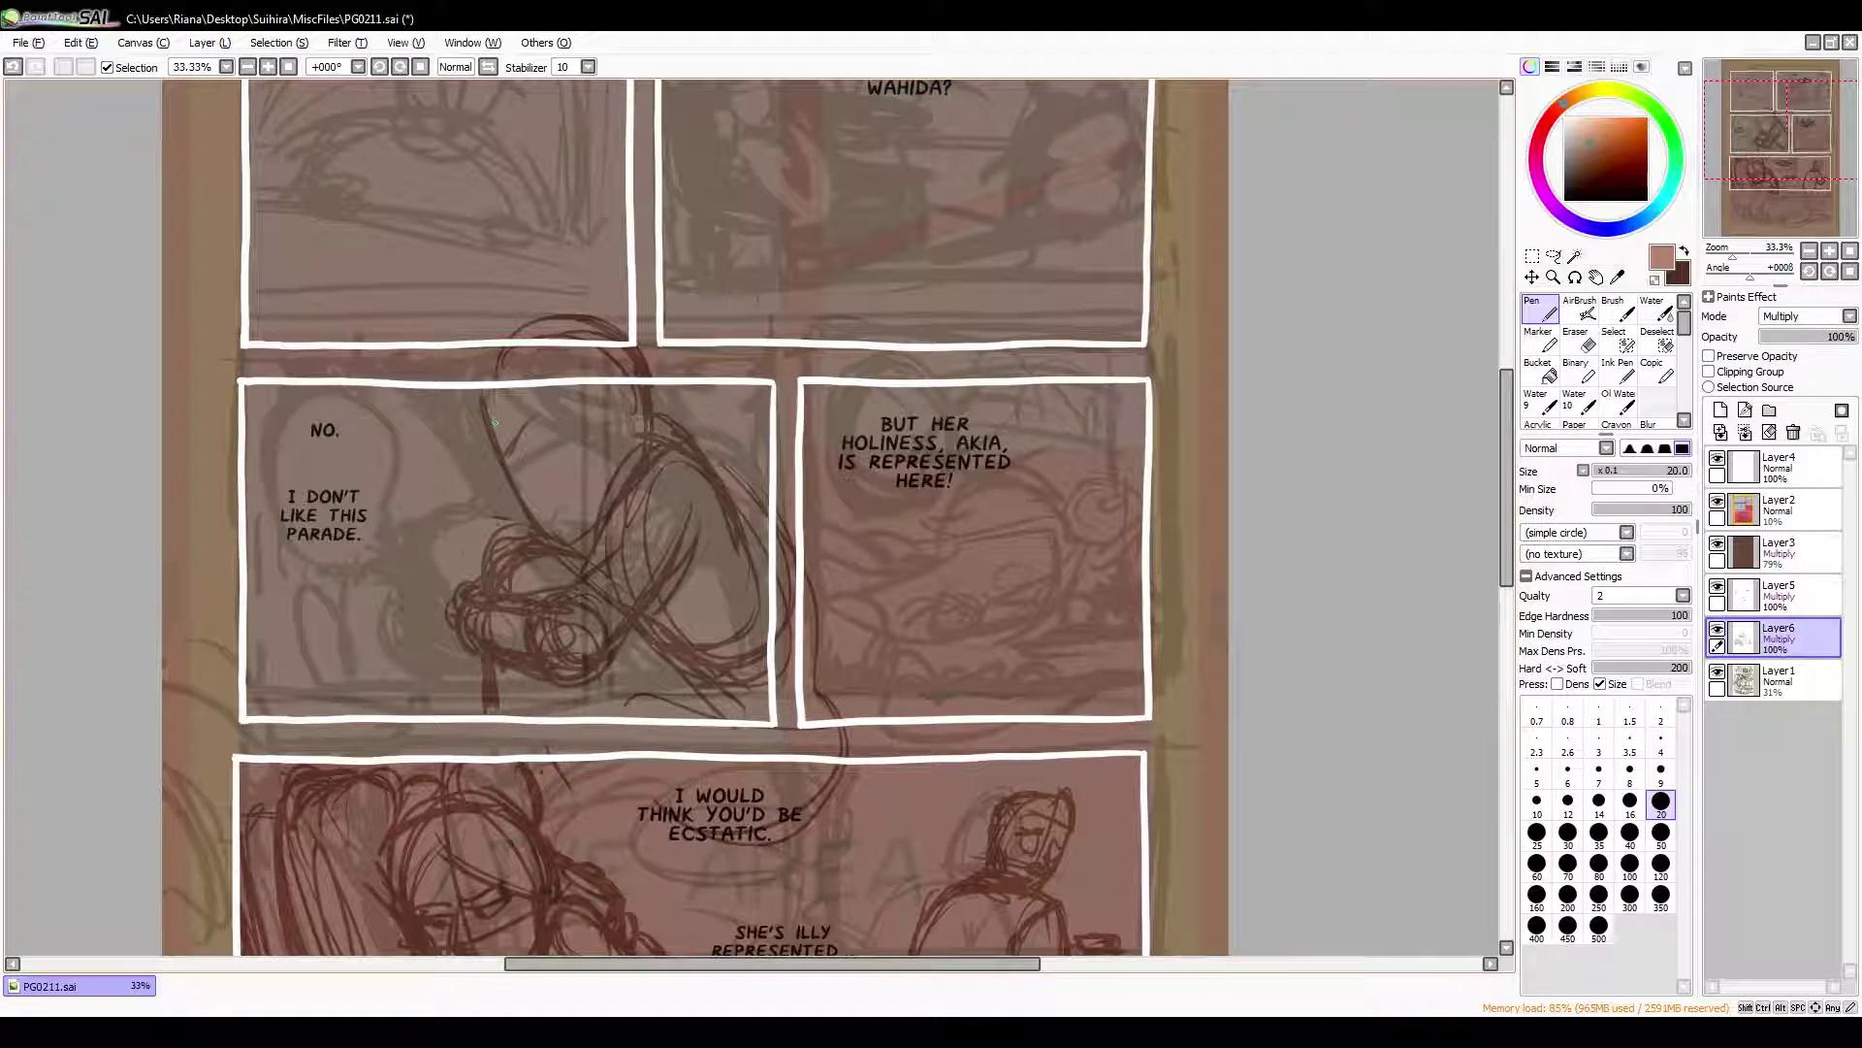
Sketch the woman's face, ear and hairline in the third panel, checking the drawing on the mirrored canvas
drag(494, 422, 529, 482)
key(h)
mouse_move(853, 451)
mouse_down()
mouse_move(771, 533)
mouse_move(834, 601)
mouse_up()
key(h)
drag(573, 407, 611, 461)
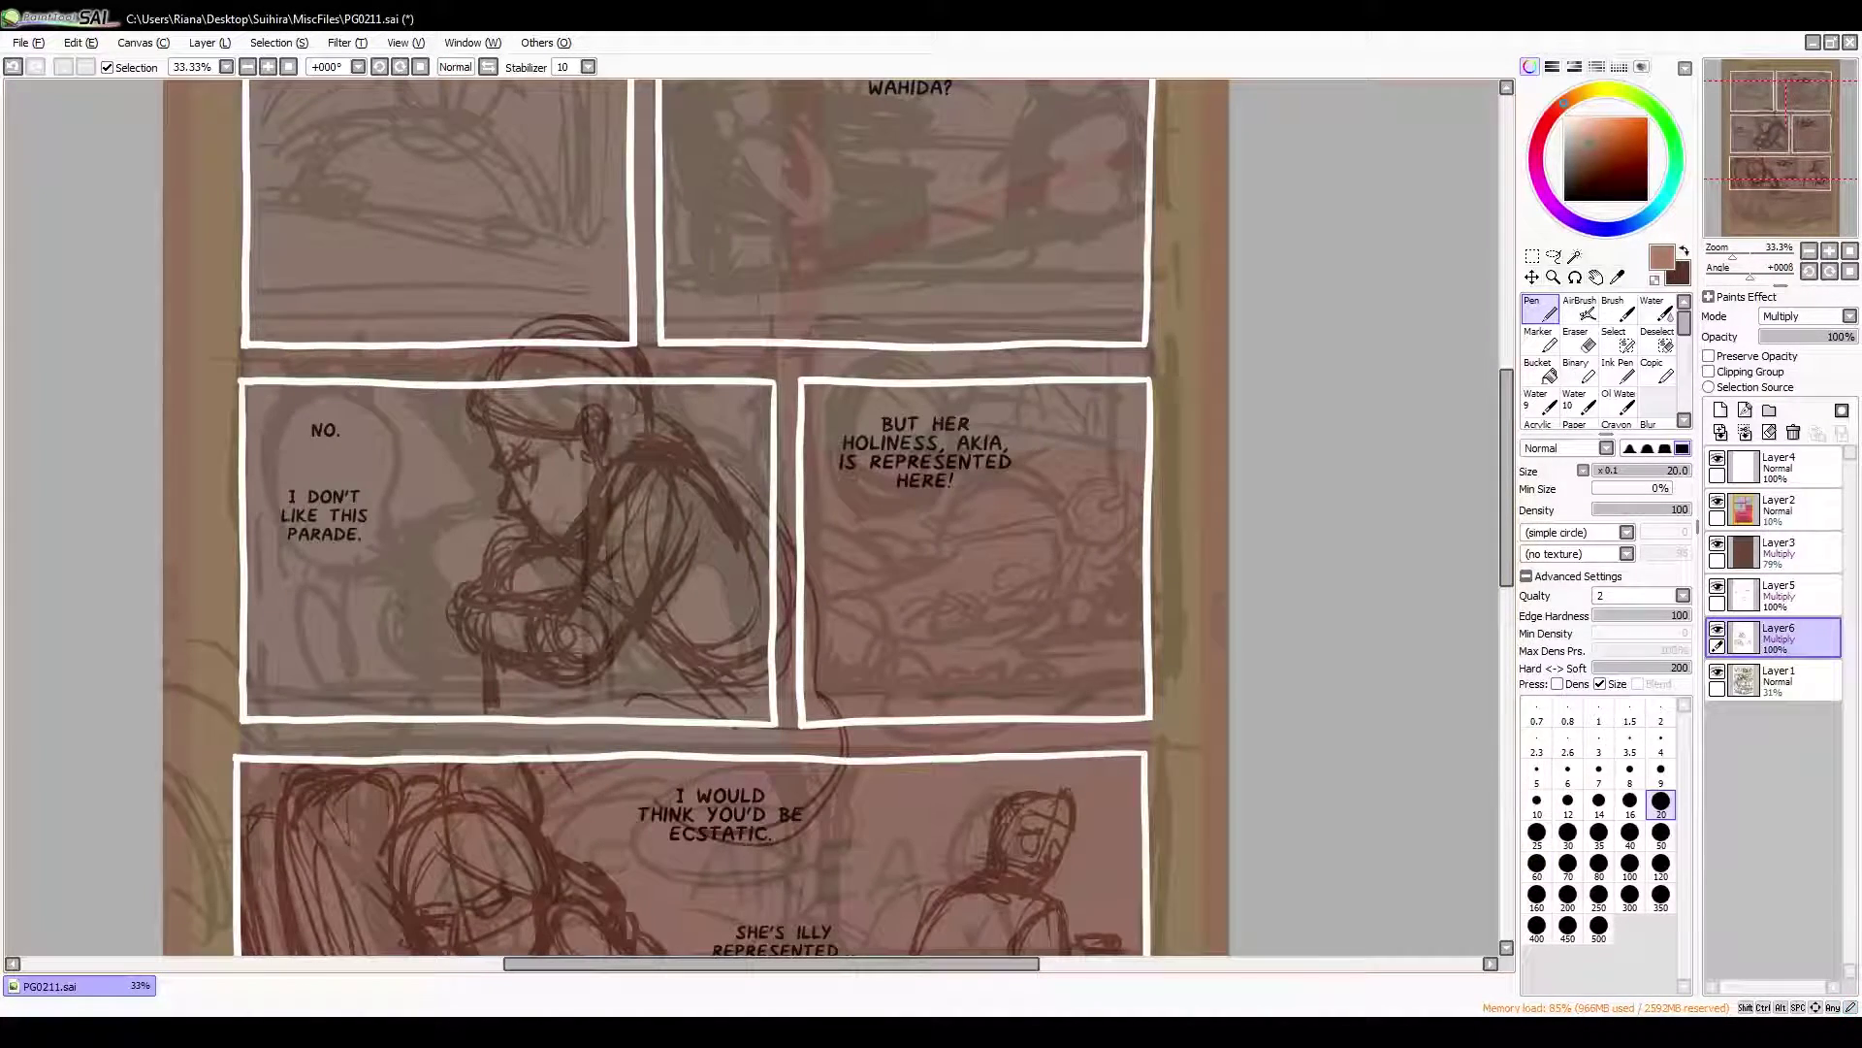
Erase the woman's face in the third panel and redraw it tilted closer to her arms, adding drapery lines below them
key(e)
drag(475, 417, 533, 514)
key(n)
drag(501, 593, 465, 689)
mouse_move(481, 528)
mouse_down()
mouse_move(577, 417)
mouse_move(587, 495)
mouse_up()
key(e)
drag(476, 390, 621, 448)
key(n)
drag(473, 390, 499, 412)
drag(515, 483, 541, 442)
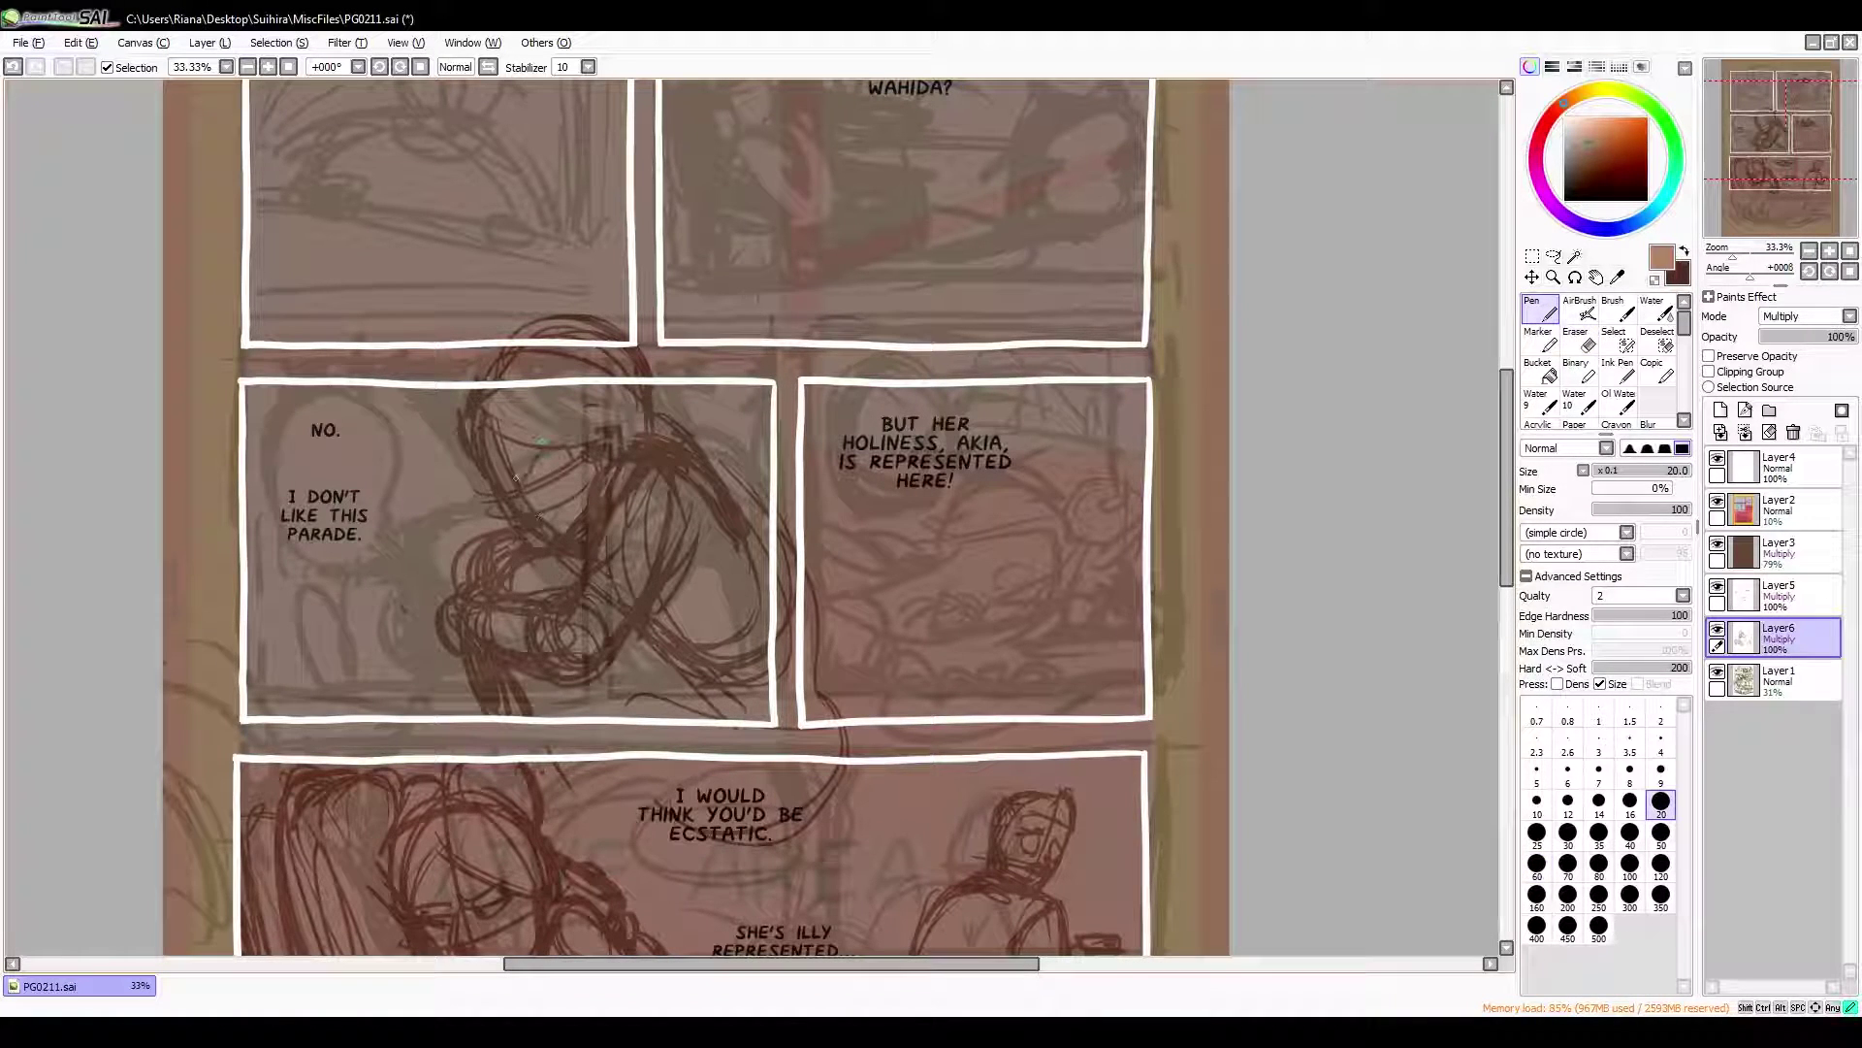
Sketch long hair falling from the woman's head to the third panel's lower border and a vertical edge beside the dialogue
mouse_move(398, 423)
mouse_down()
mouse_move(456, 408)
mouse_move(374, 582)
mouse_up()
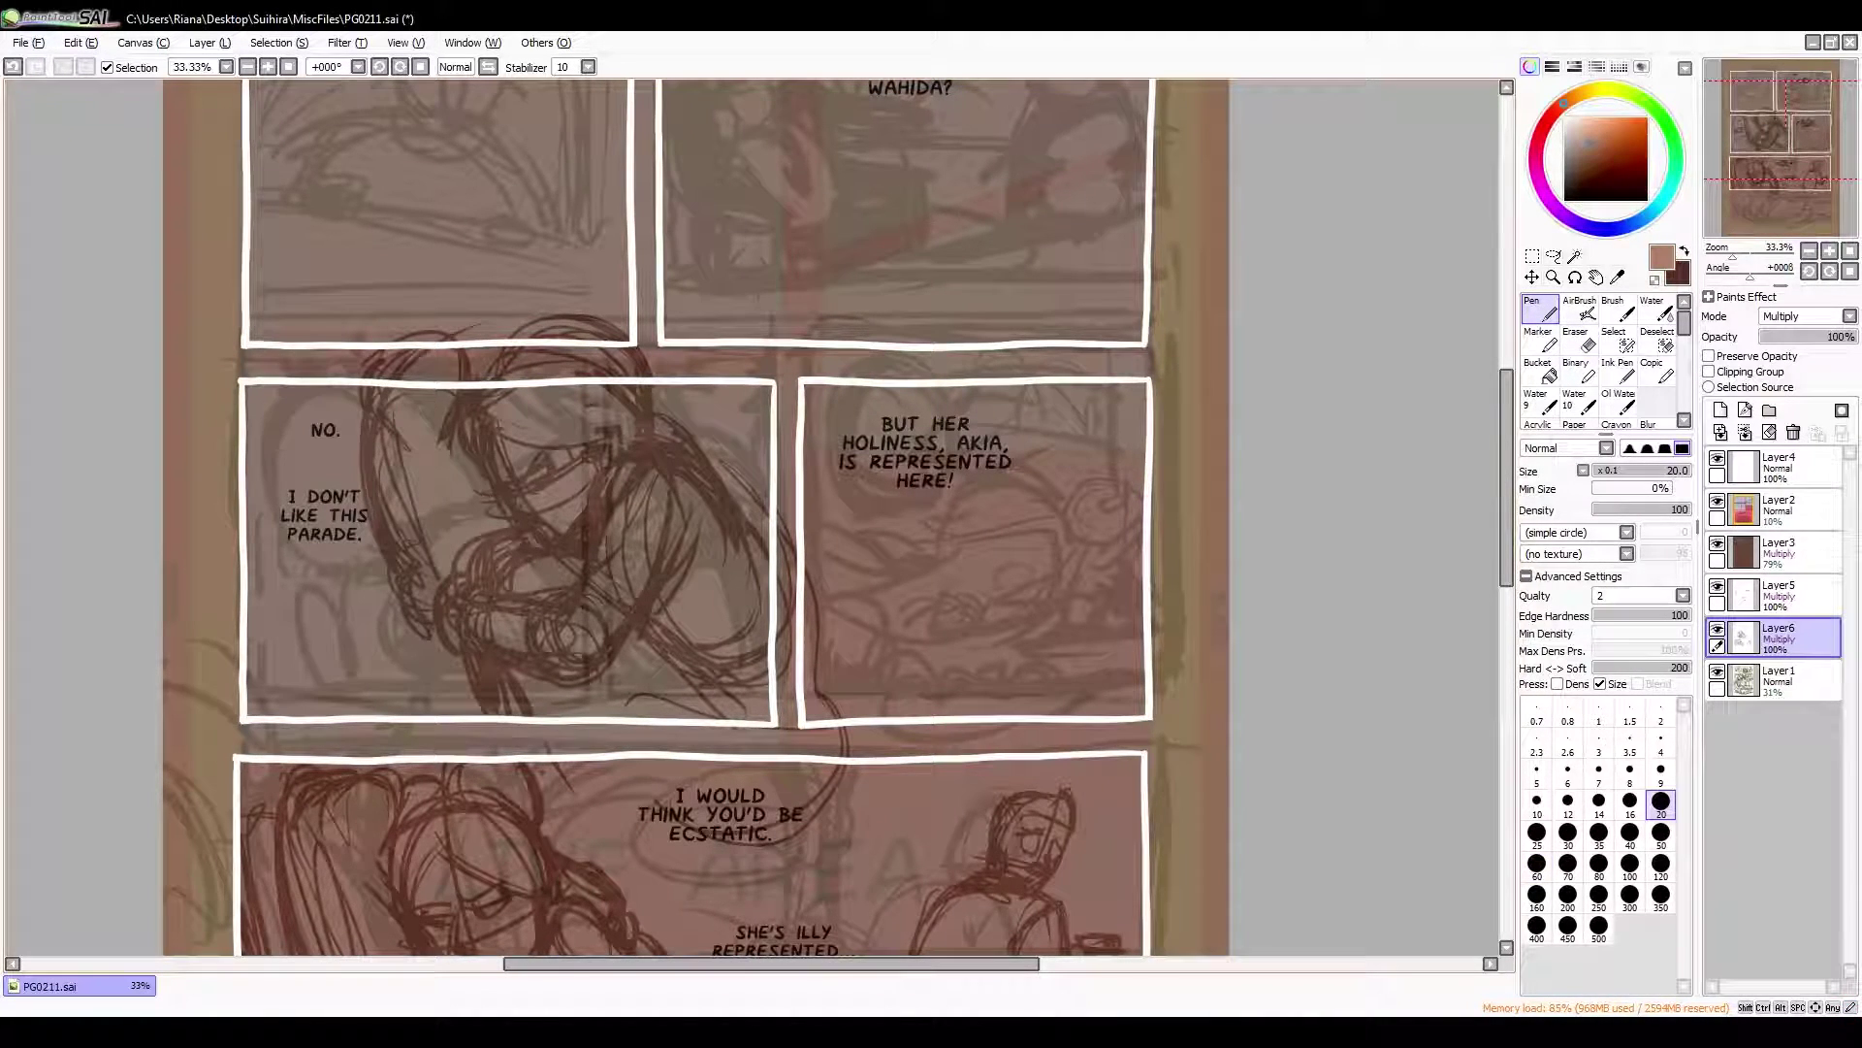
drag(456, 523, 388, 713)
mouse_move(398, 437)
mouse_down()
mouse_move(455, 712)
mouse_move(354, 684)
mouse_up()
drag(334, 388, 334, 717)
key(bracketright)
key(bracketright)
key(bracketright)
key(bracketright)
key(bracketright)
key(bracketright)
key(bracketleft)
key(bracketleft)
key(bracketleft)
key(bracketleft)
key(bracketleft)
key(bracketleft)
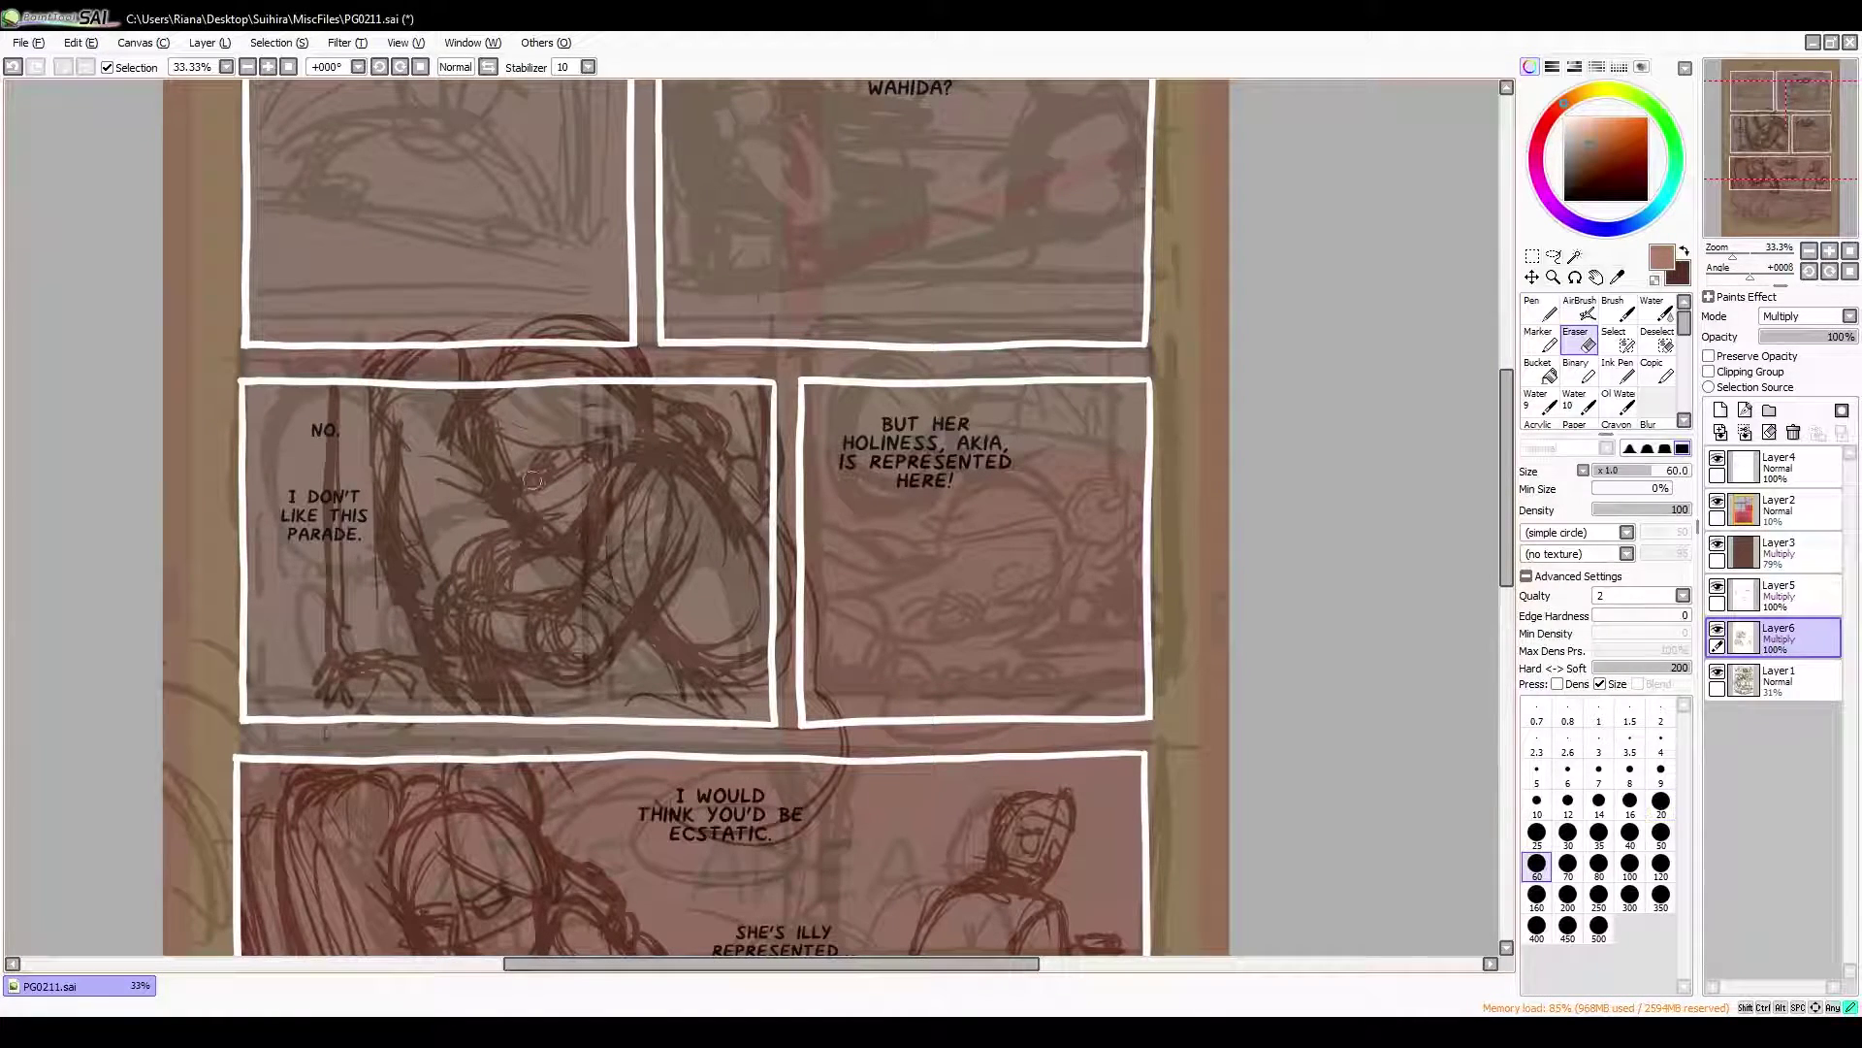
Rotate the woman's sketch slightly and scale it down to fit the third panel, and check it on the mirrored canvas
drag(554, 674, 549, 521)
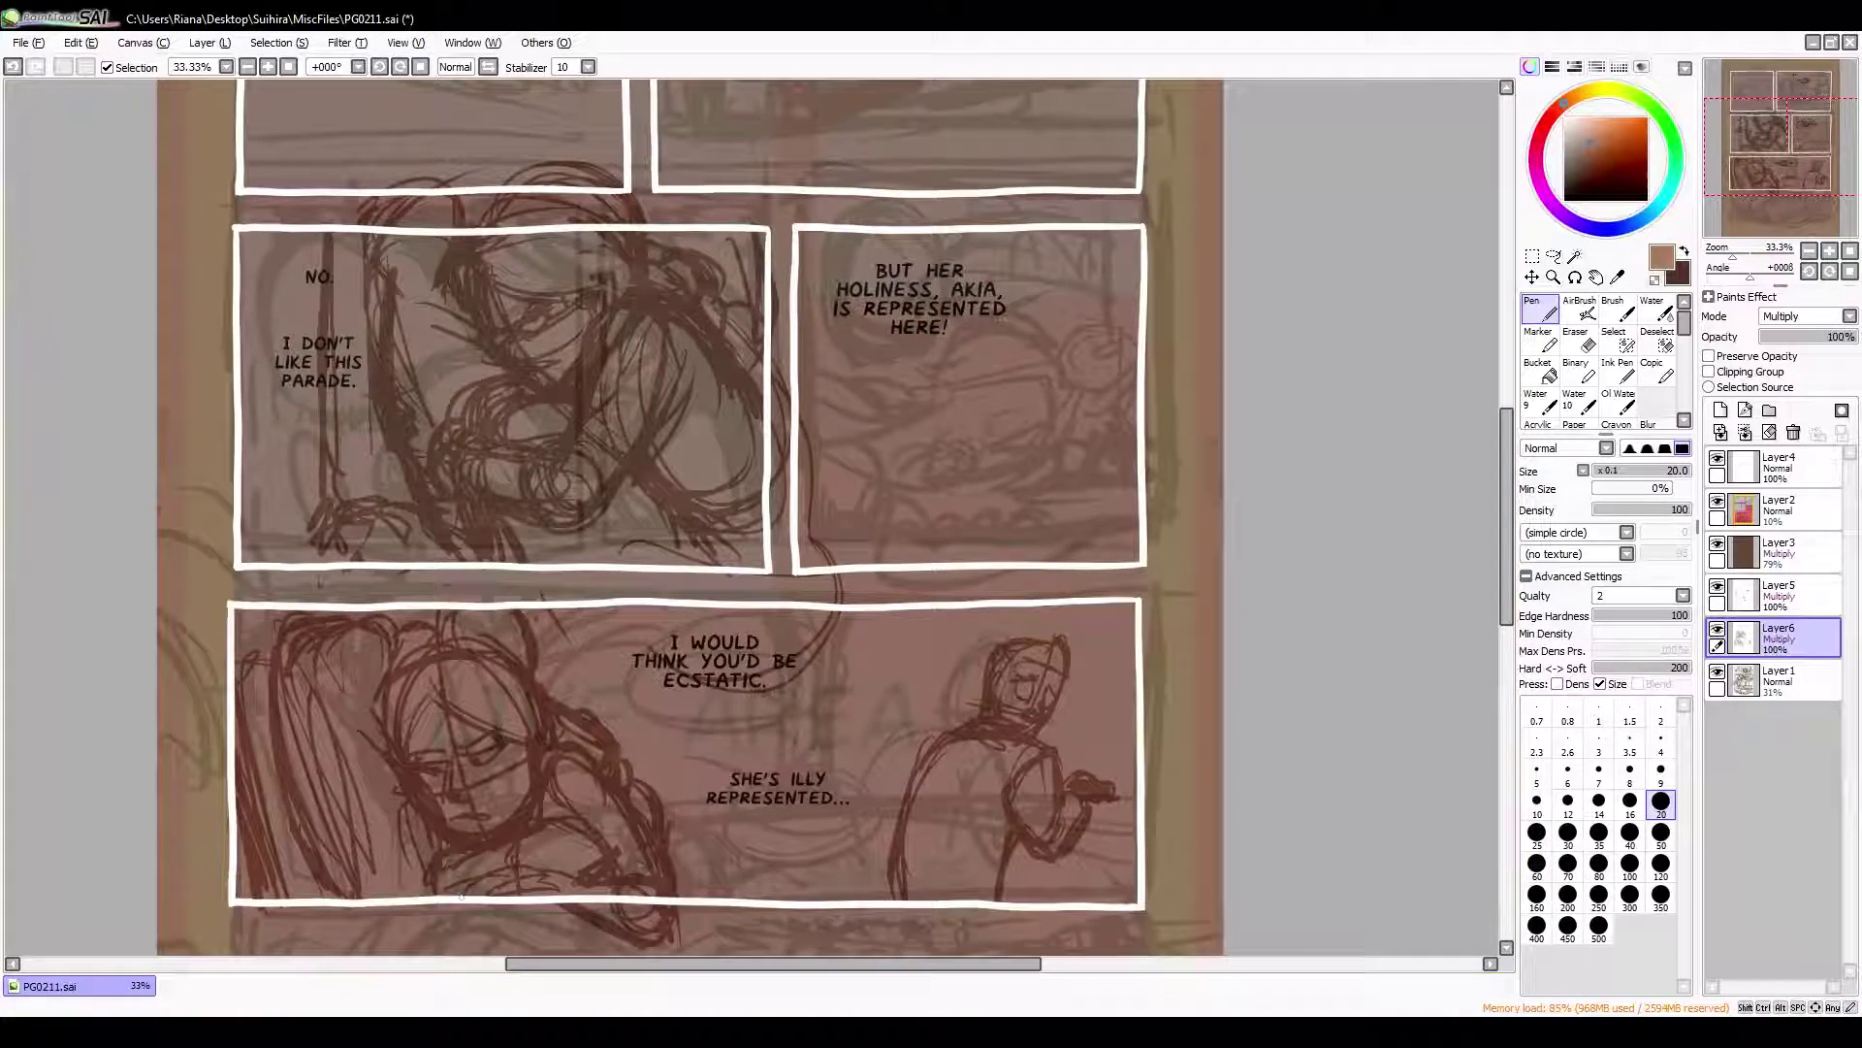
drag(529, 411, 483, 640)
key(ctrl+t)
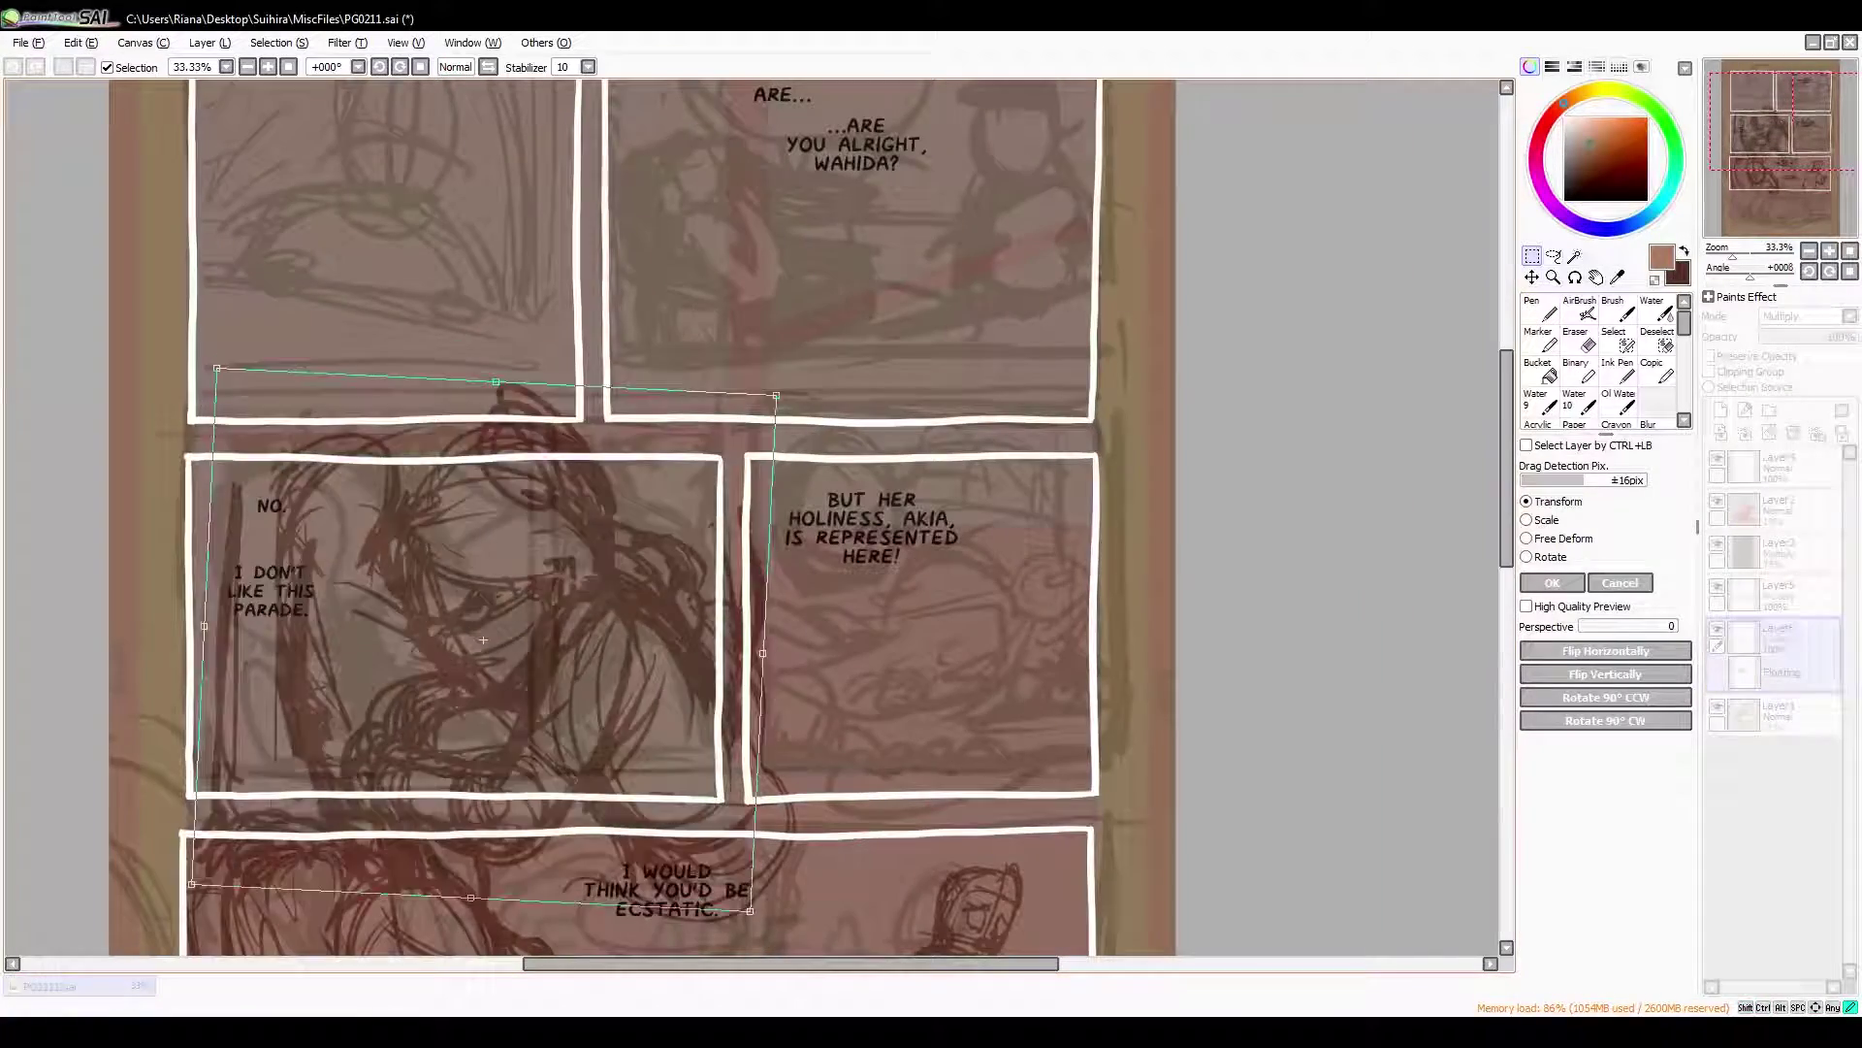
drag(749, 909, 705, 803)
key(n)
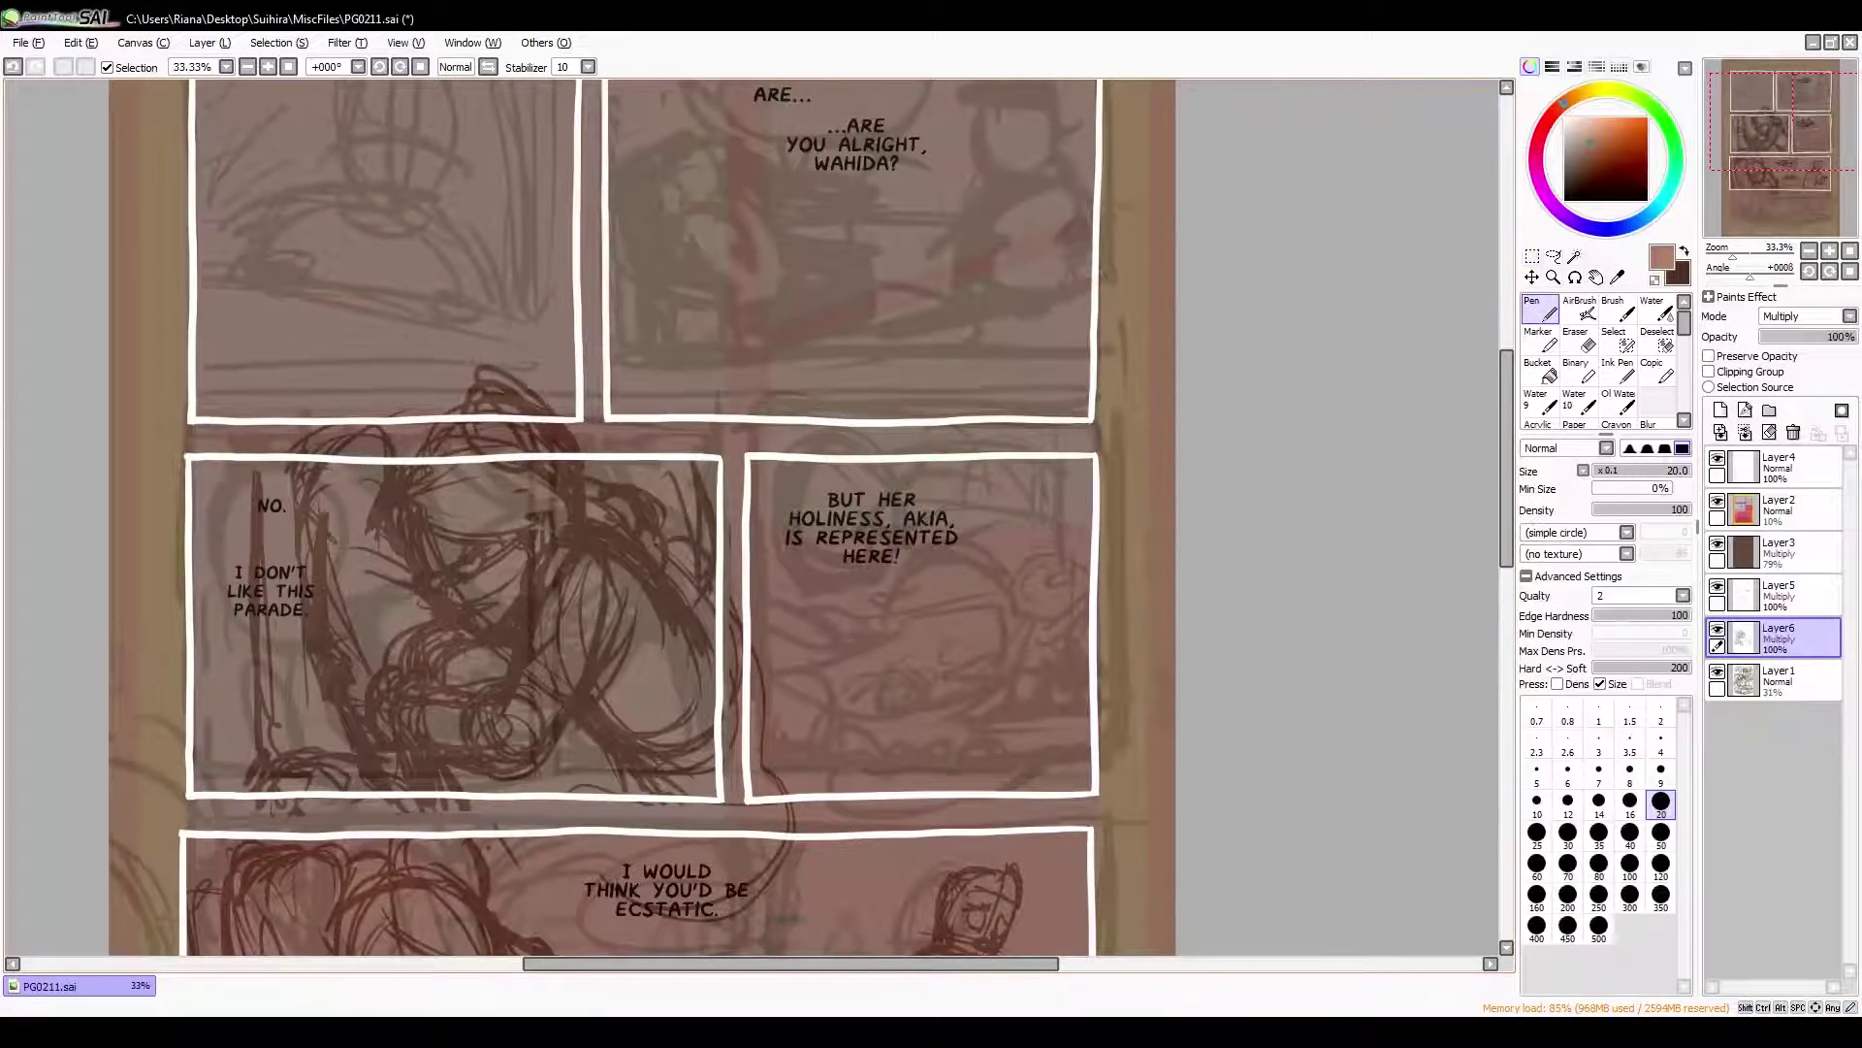
key(h)
key(h)
Sketch the man's head, face, shoulders and arms in the first panel
drag(412, 393, 446, 490)
drag(442, 442, 247, 515)
drag(485, 524, 519, 567)
drag(281, 461, 243, 523)
drag(446, 376, 454, 403)
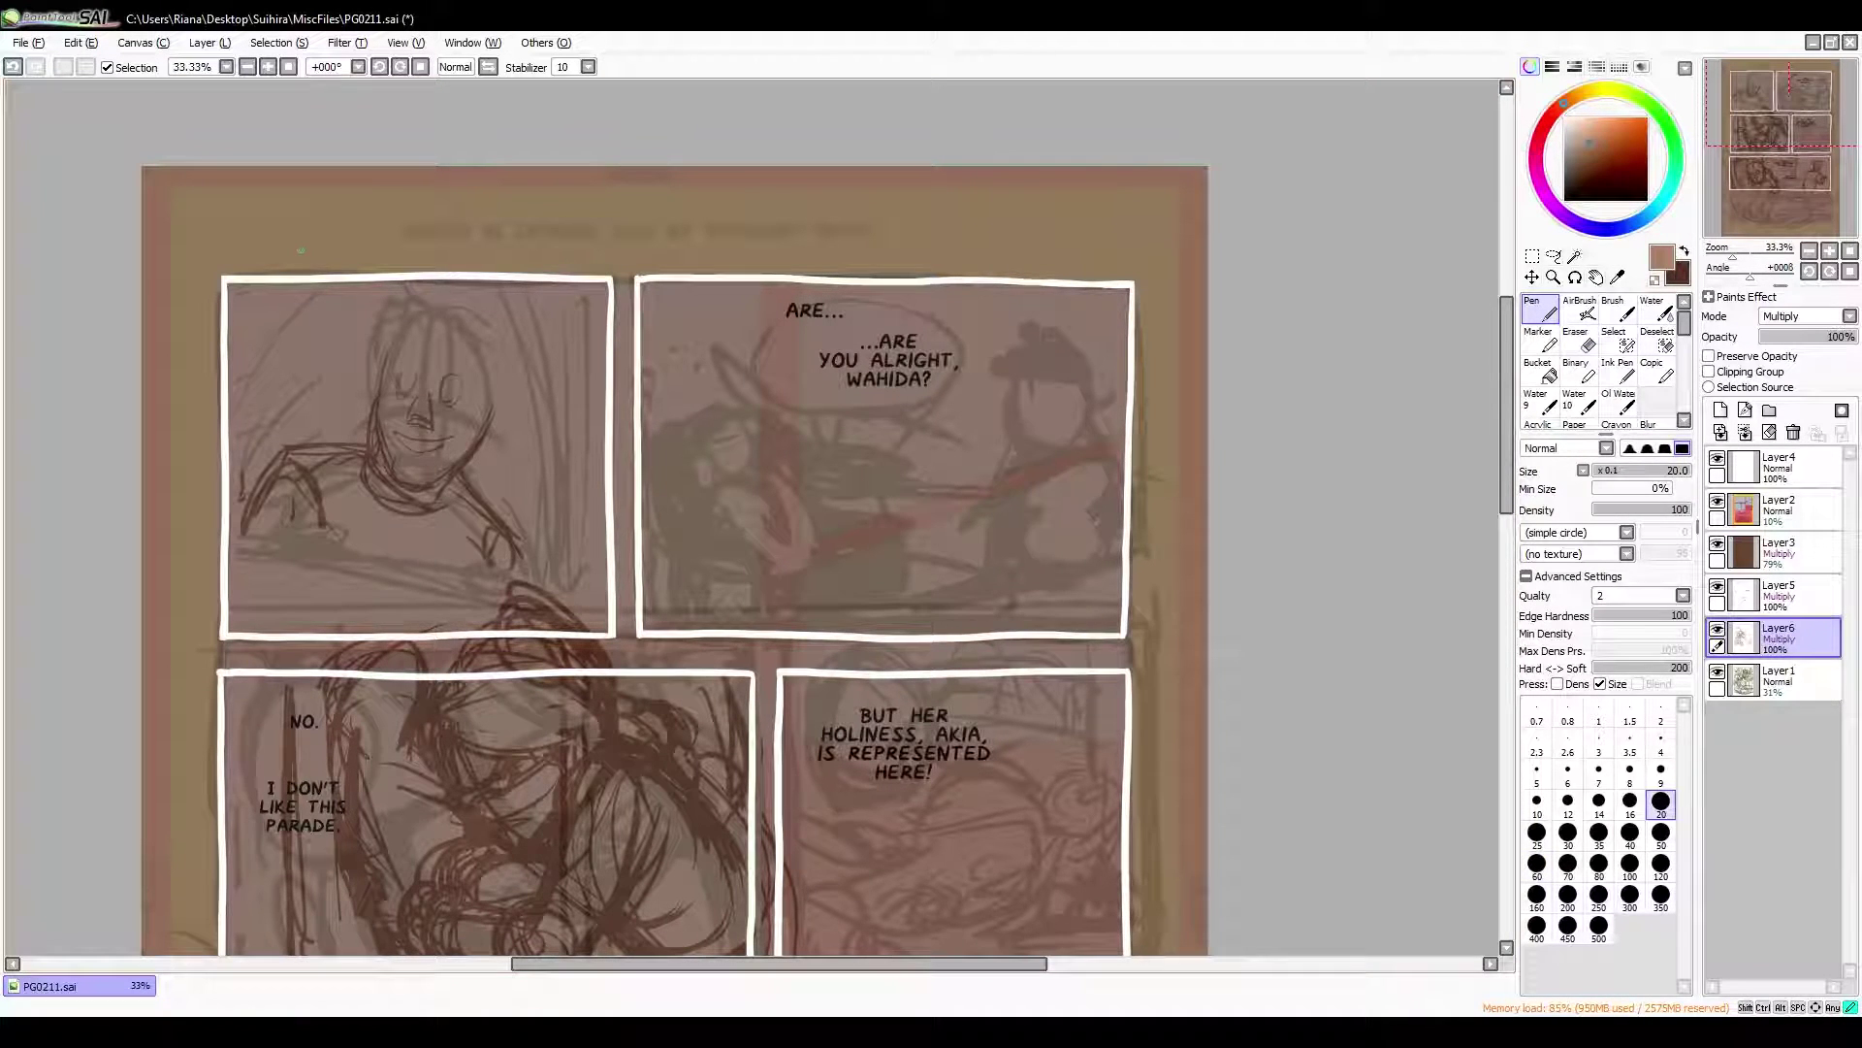
Firm up the man's head outline and add his collar and resting hand in the first panel
drag(388, 311, 373, 402)
mouse_move(359, 485)
mouse_down()
mouse_move(451, 562)
mouse_move(281, 573)
mouse_up()
drag(475, 315, 505, 407)
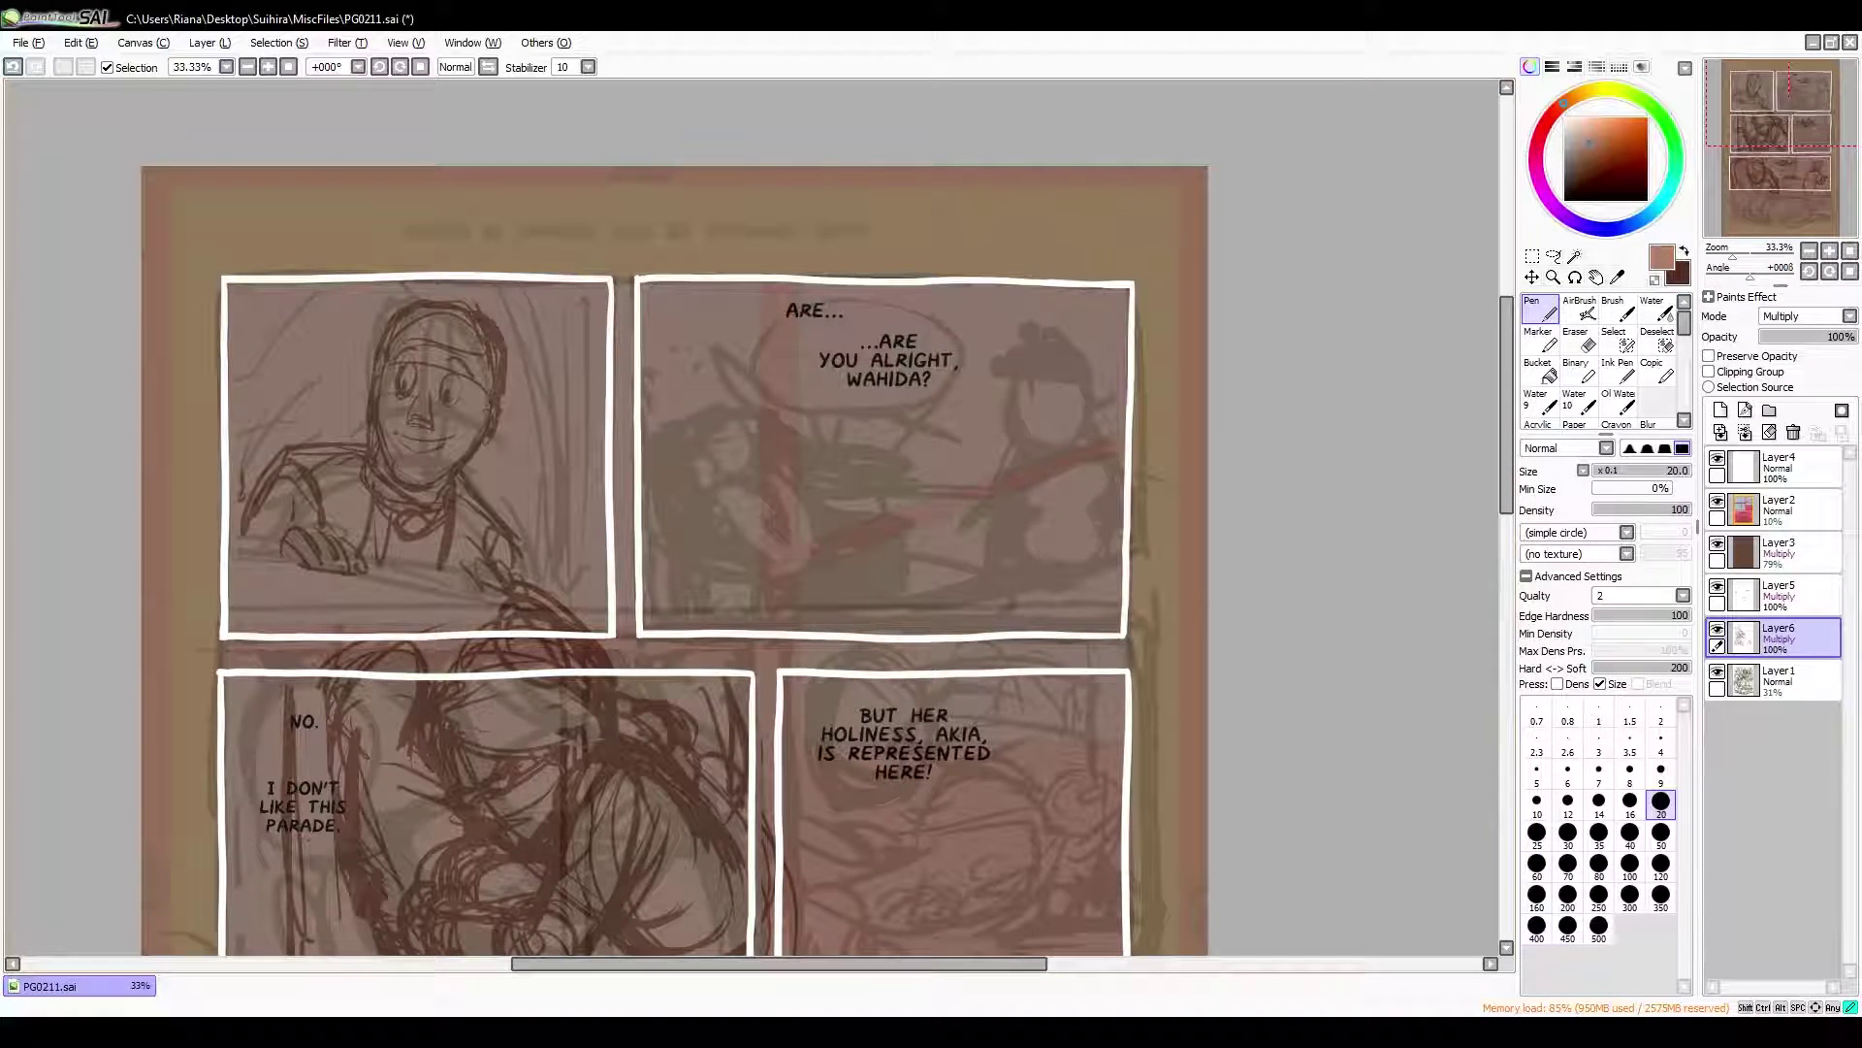
drag(398, 291, 475, 286)
Sketch the seated figure with resting hands in the right half of the second panel
mouse_move(1047, 358)
mouse_down()
mouse_move(1018, 485)
mouse_move(1101, 437)
mouse_up()
mouse_move(990, 582)
mouse_down()
mouse_move(1075, 487)
mouse_move(970, 601)
mouse_up()
mouse_move(1115, 563)
mouse_down()
mouse_move(979, 388)
mouse_move(1067, 602)
mouse_up()
Sketch the woman huddled in a large armchair in the left half of the second panel
mouse_move(679, 388)
mouse_down()
mouse_move(778, 446)
mouse_move(801, 500)
mouse_up()
drag(669, 495, 766, 621)
scroll(778, 485, down, 2)
mouse_move(815, 372)
mouse_down()
mouse_move(863, 448)
mouse_move(747, 514)
mouse_up()
drag(662, 338, 693, 529)
drag(961, 199, 791, 369)
drag(774, 357, 816, 229)
scroll(752, 524, up, 2)
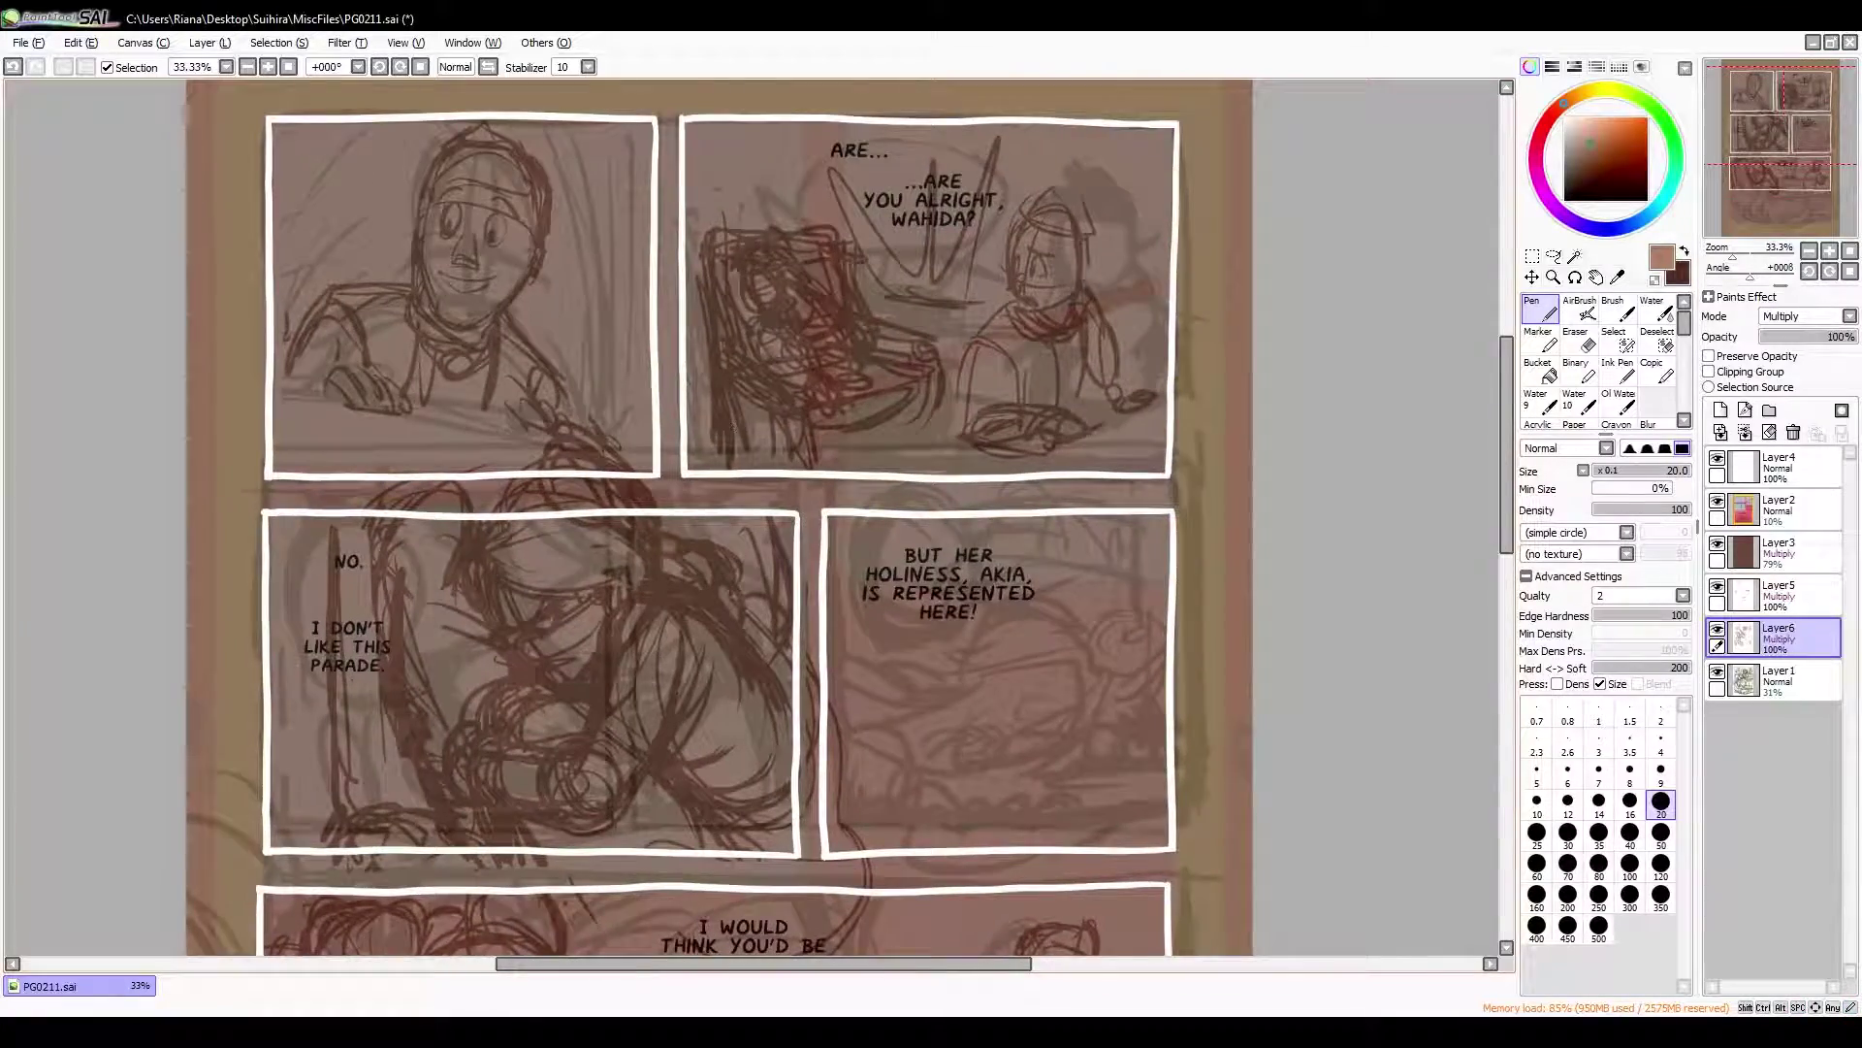
Switch to SketchUp Make and scale the tall cylinder beside the armchair to 0.85 along the blue axis
scroll(752, 524, right, 2)
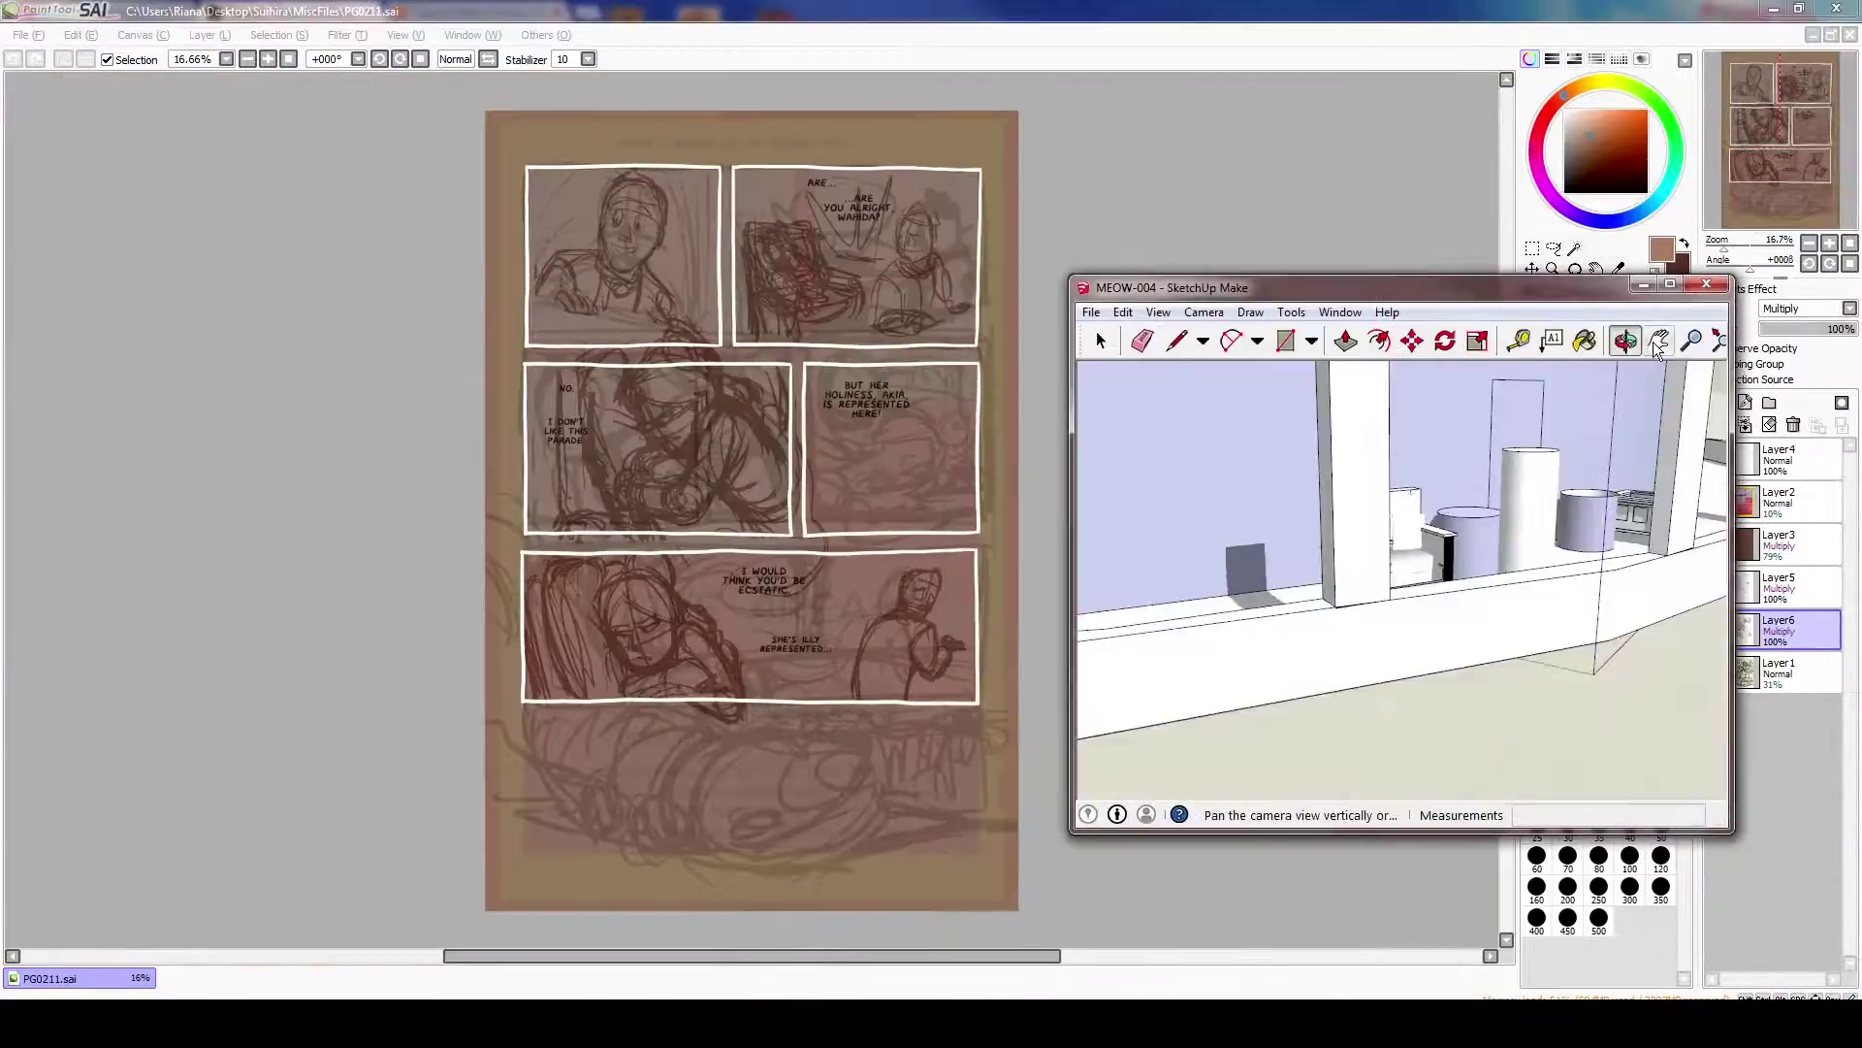
scroll(1397, 582, up, 5)
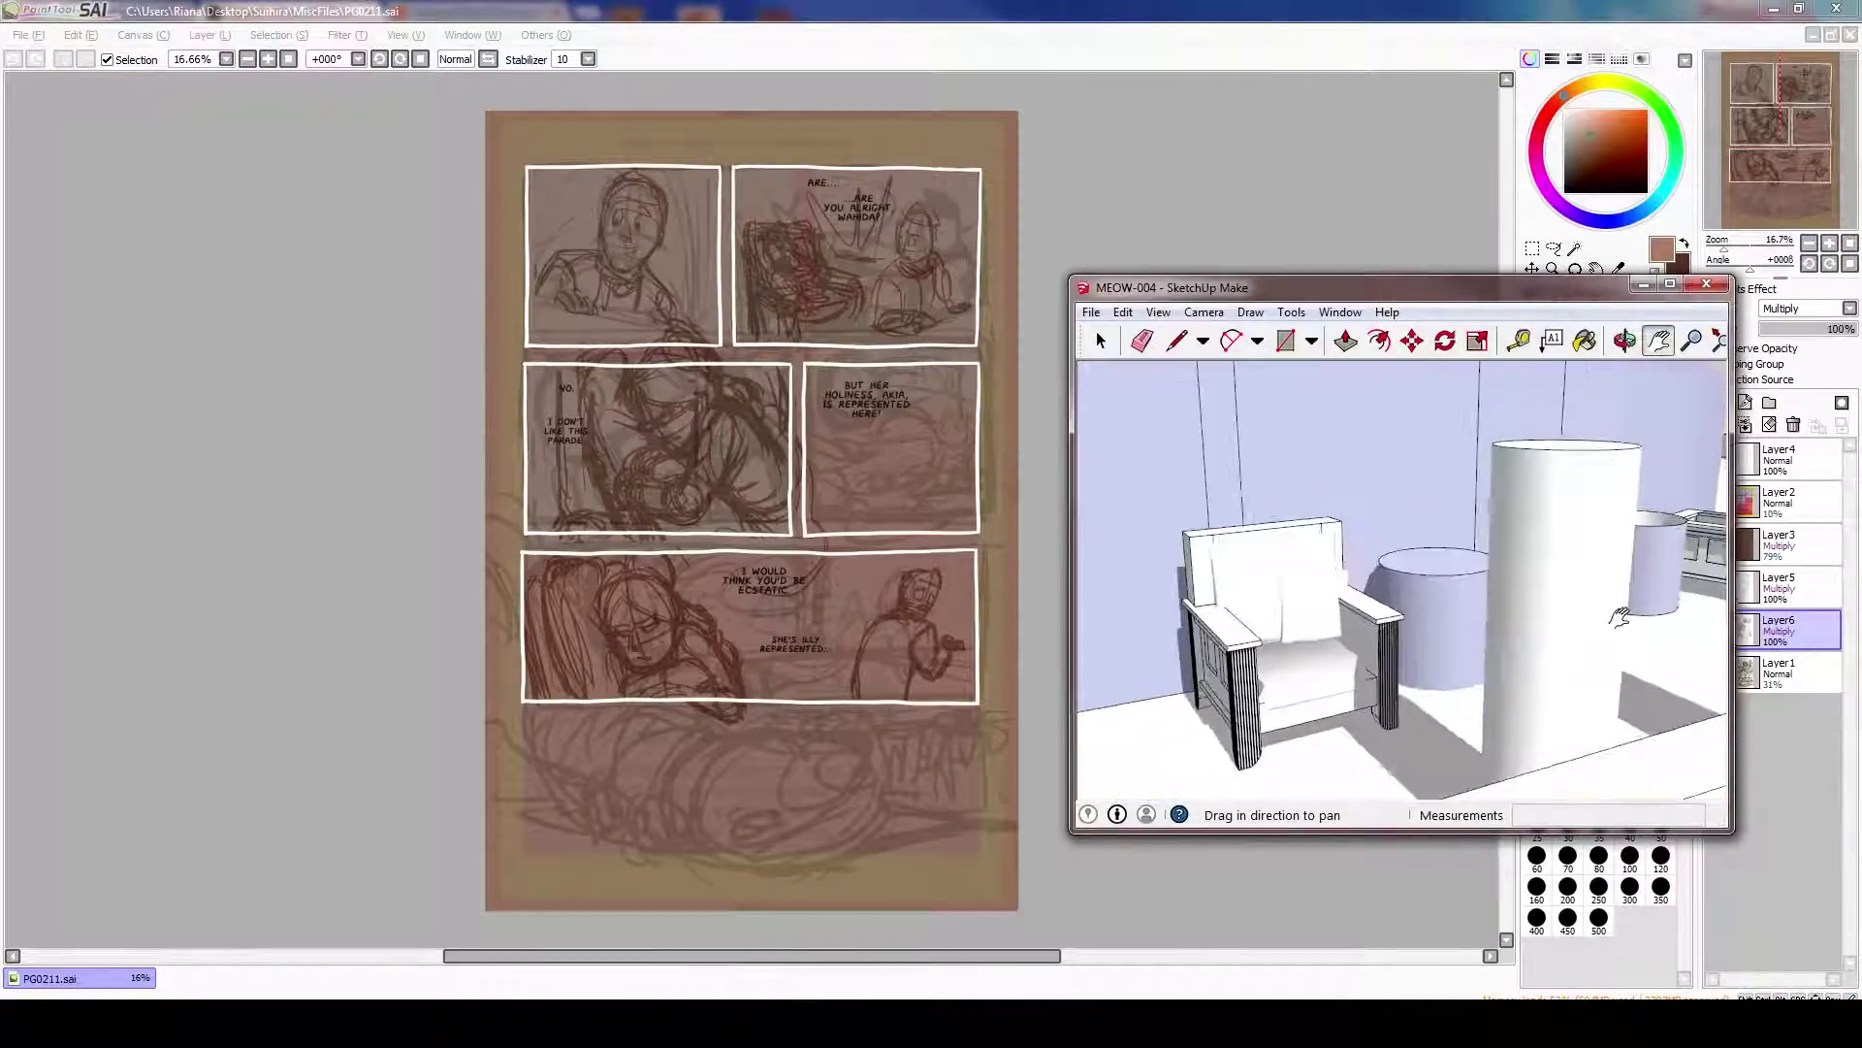
key(s)
click(1629, 385)
key(h)
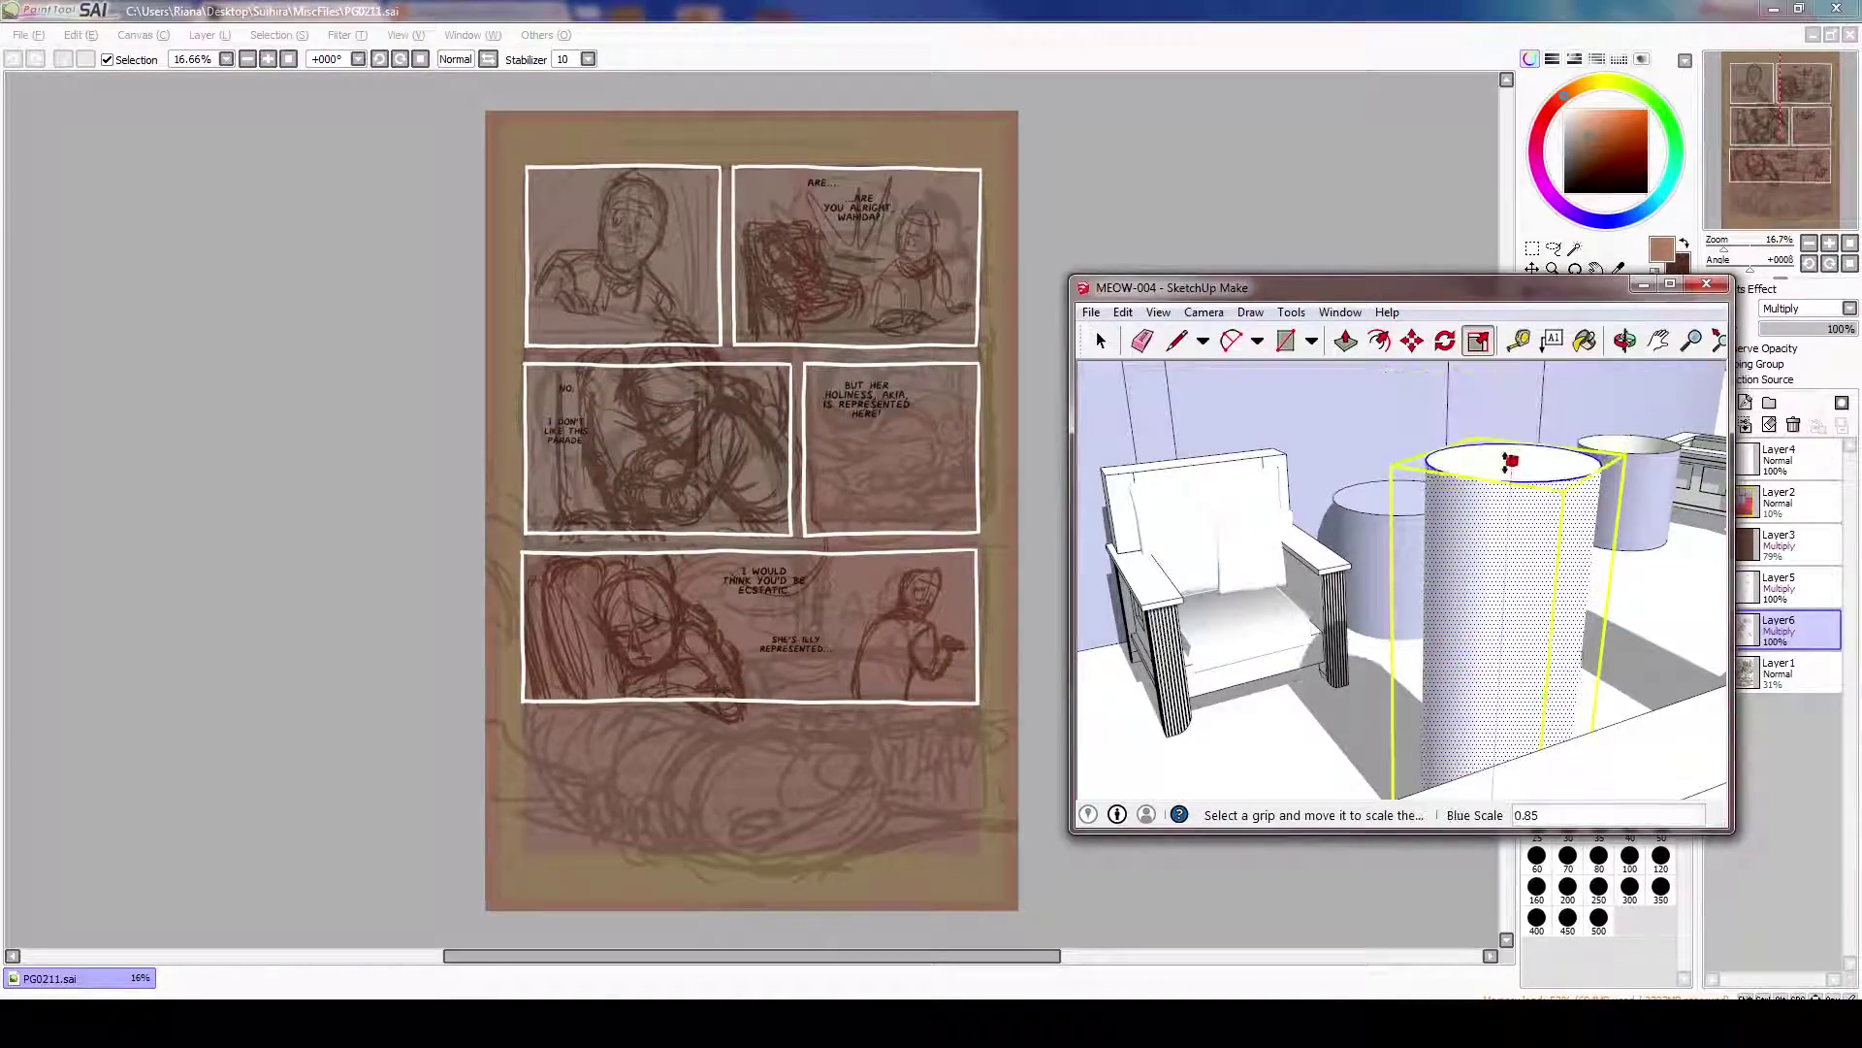
drag(1629, 407, 1600, 473)
key(space)
scroll(1599, 504, down, 3)
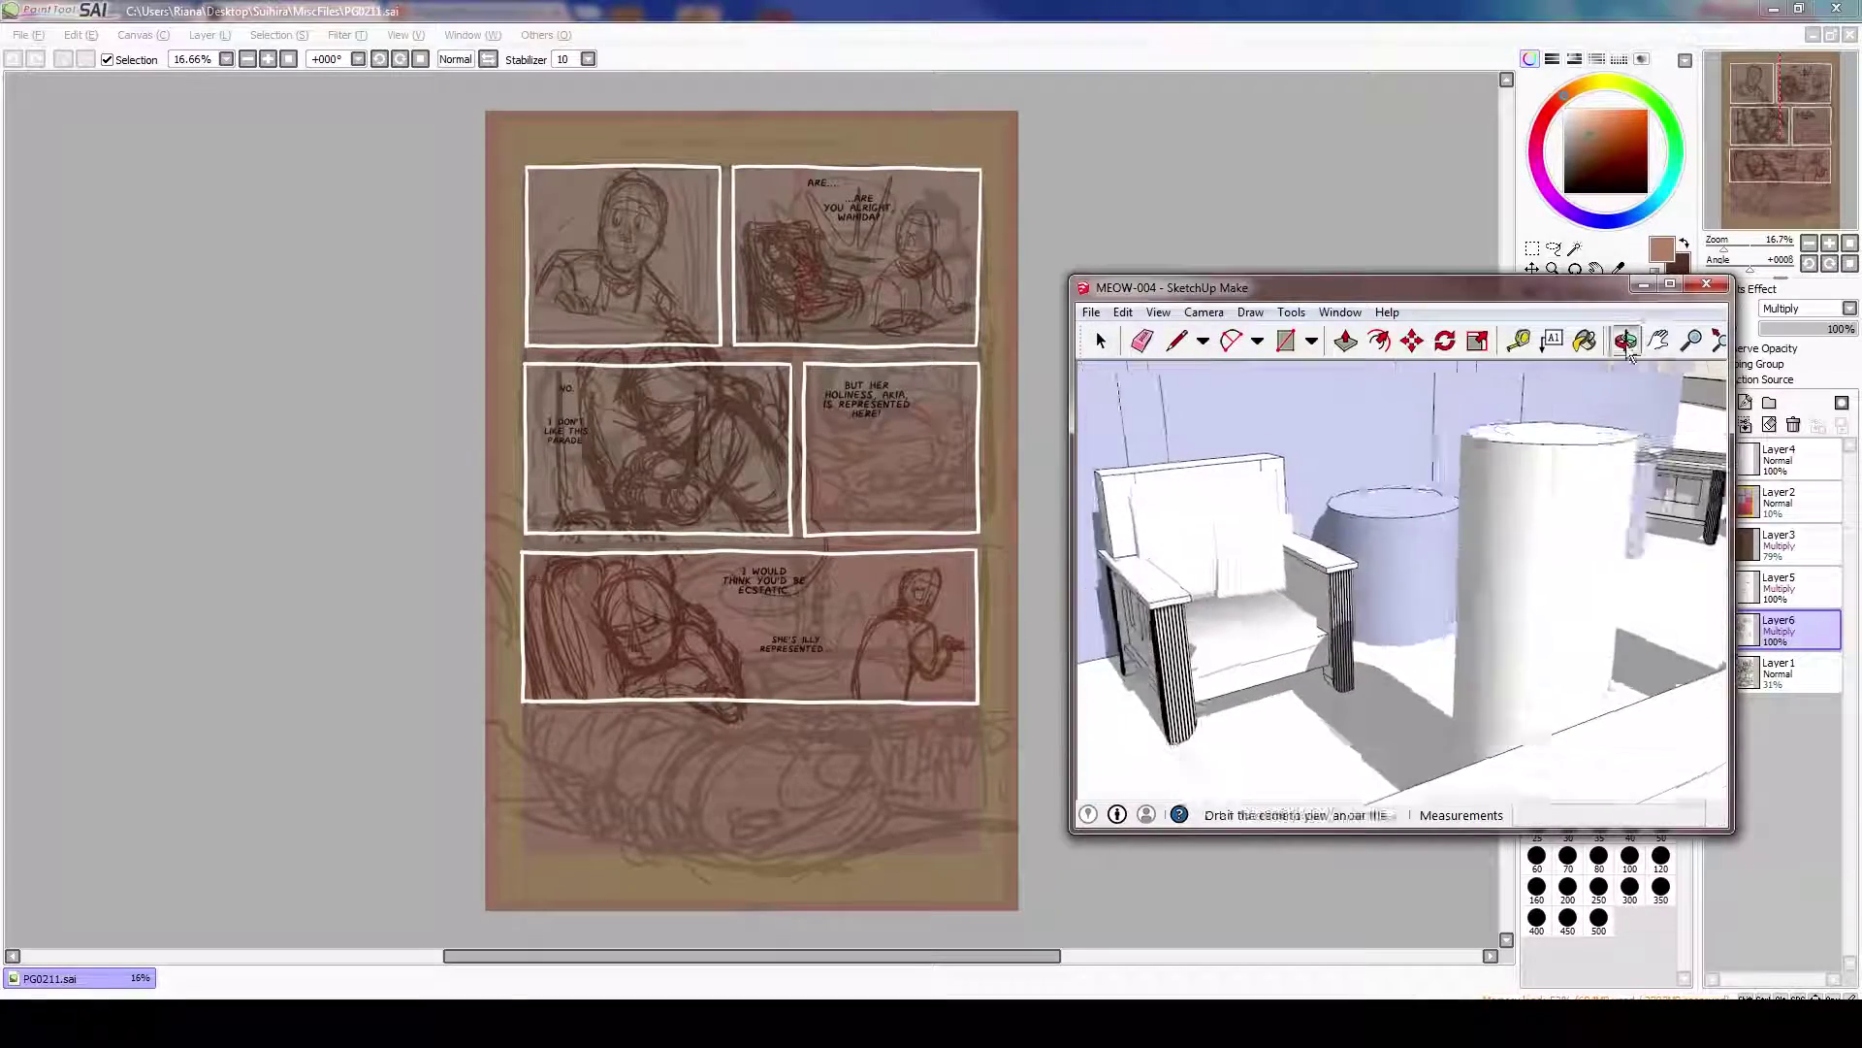
Try the translucent X-ray face display on the room model
click(1158, 311)
mouse_move(1105, 563)
click(933, 576)
scroll(1559, 637, up, 2)
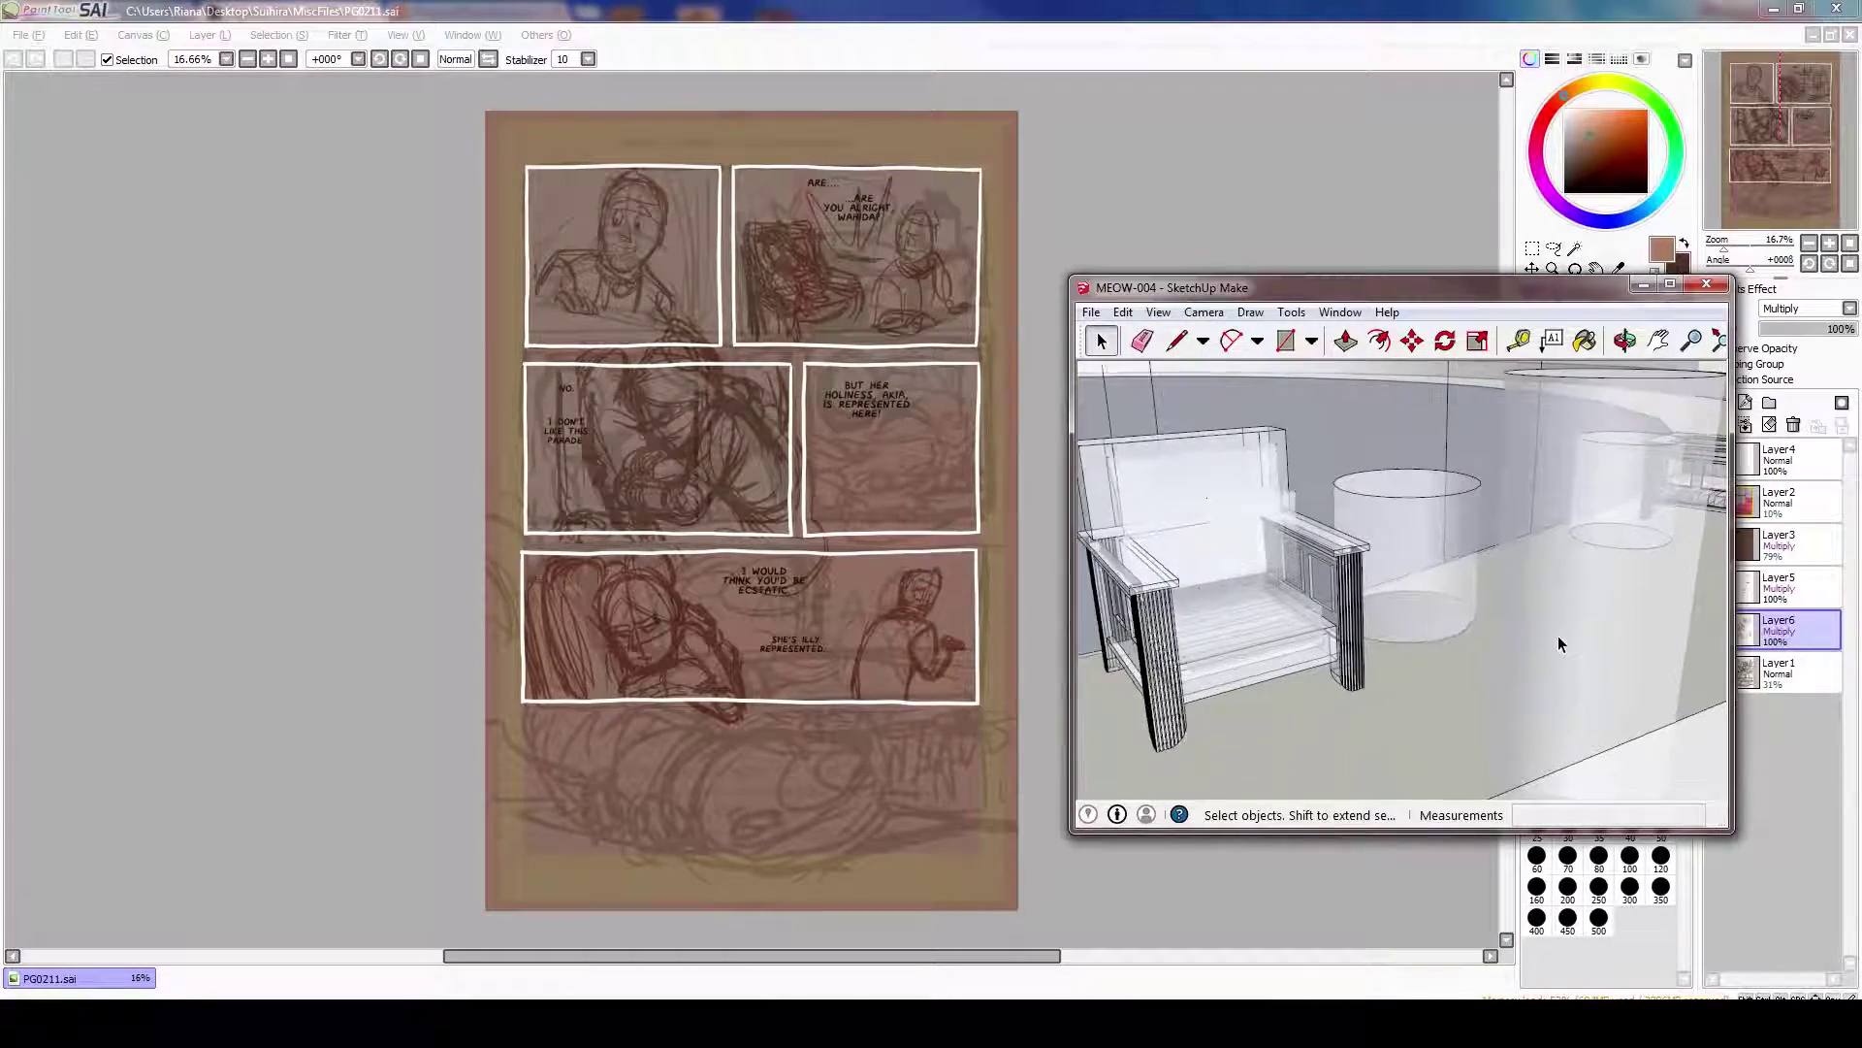
key(o)
mouse_move(1559, 636)
mouse_down()
mouse_move(1414, 611)
mouse_move(1596, 433)
mouse_move(1553, 465)
mouse_up()
click(1091, 311)
click(1557, 461)
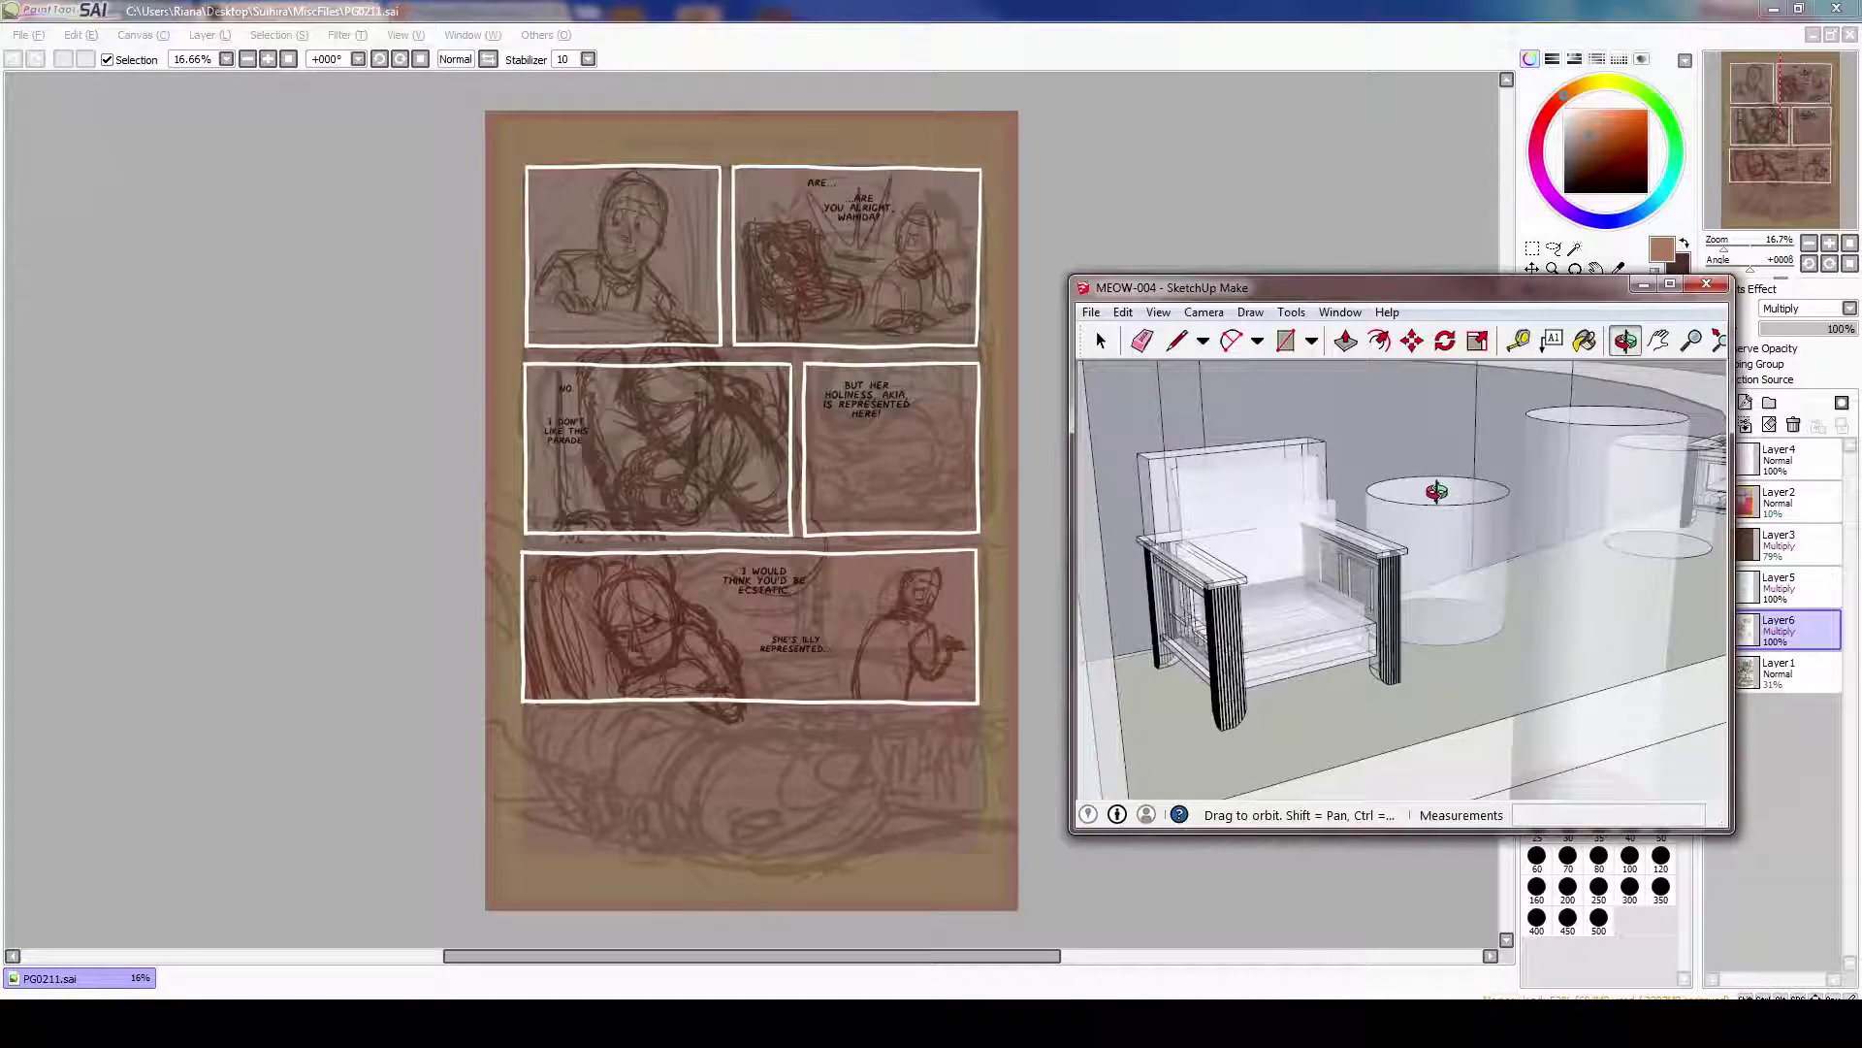
click(1159, 311)
key(Escape)
Frame the armchair and cylinders, capture the SketchUp window and paste it over the second panel of the PaintTool SAI page
key(z)
mouse_move(1297, 543)
mouse_down()
mouse_move(1297, 464)
mouse_move(1297, 543)
mouse_up()
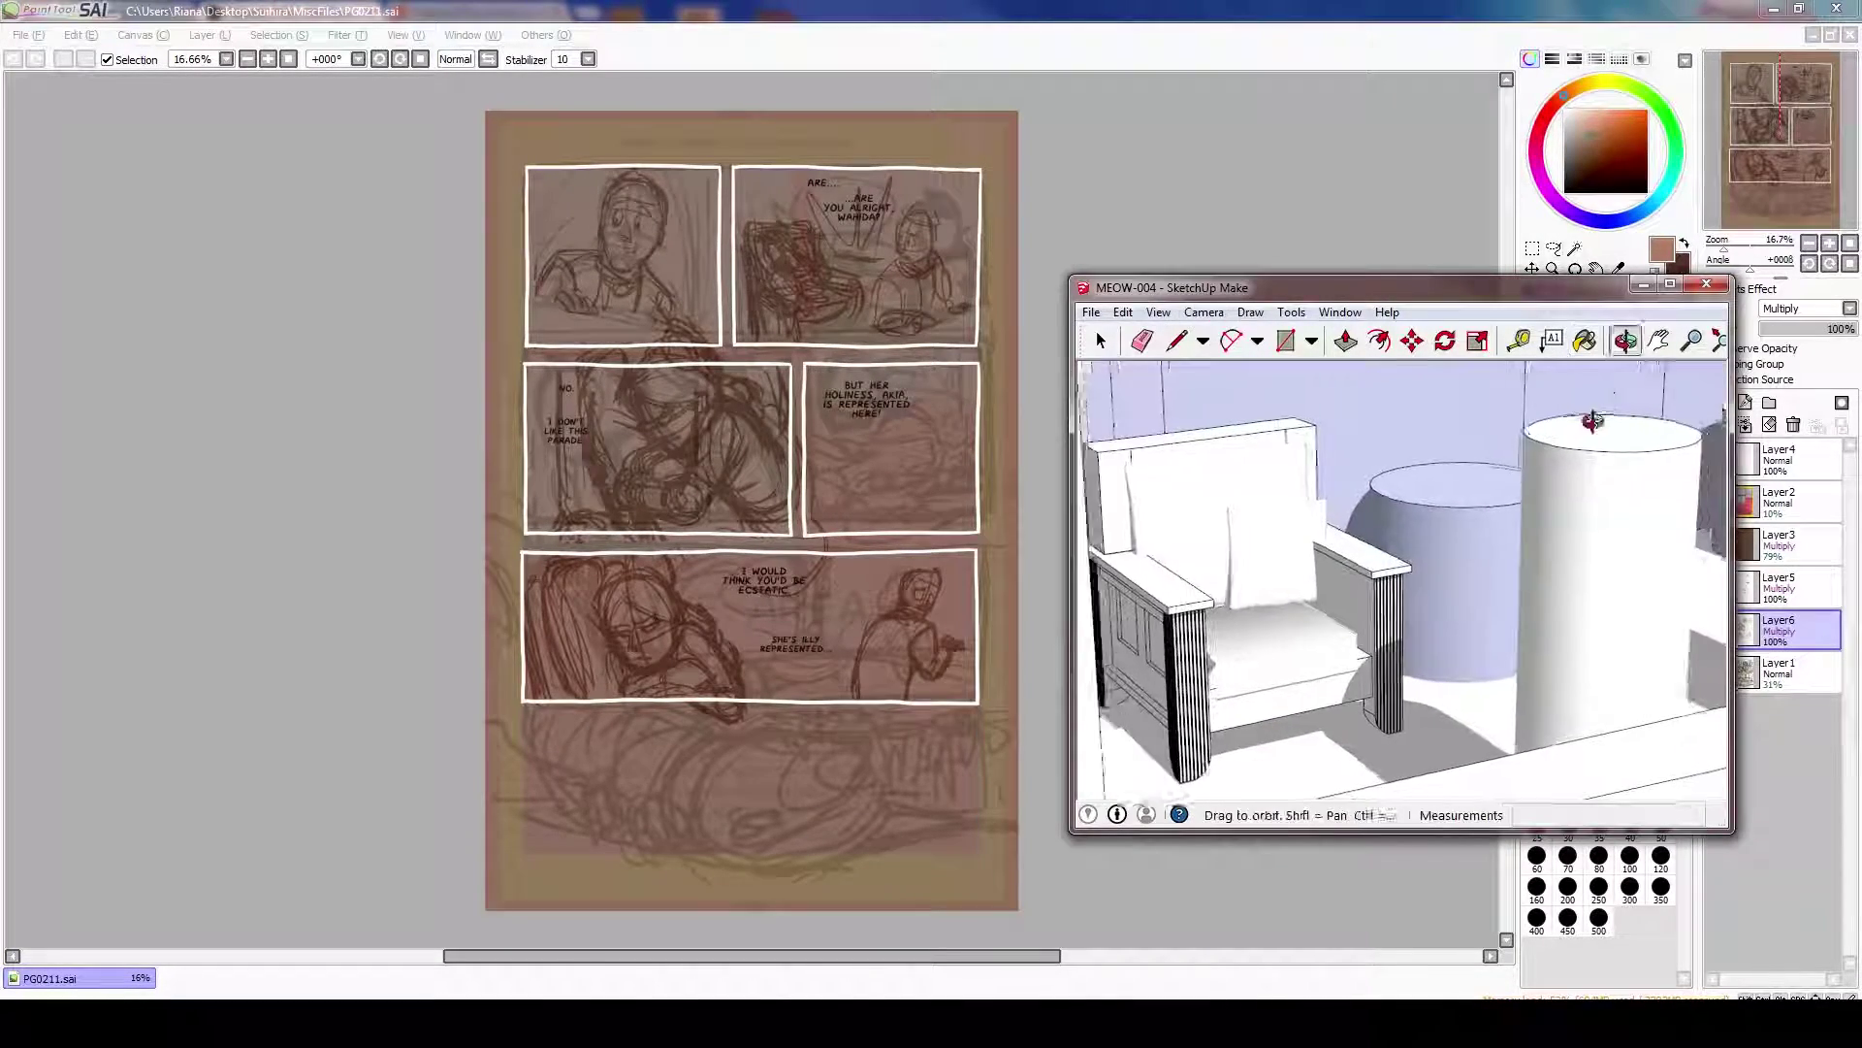
key(space)
click(1630, 643)
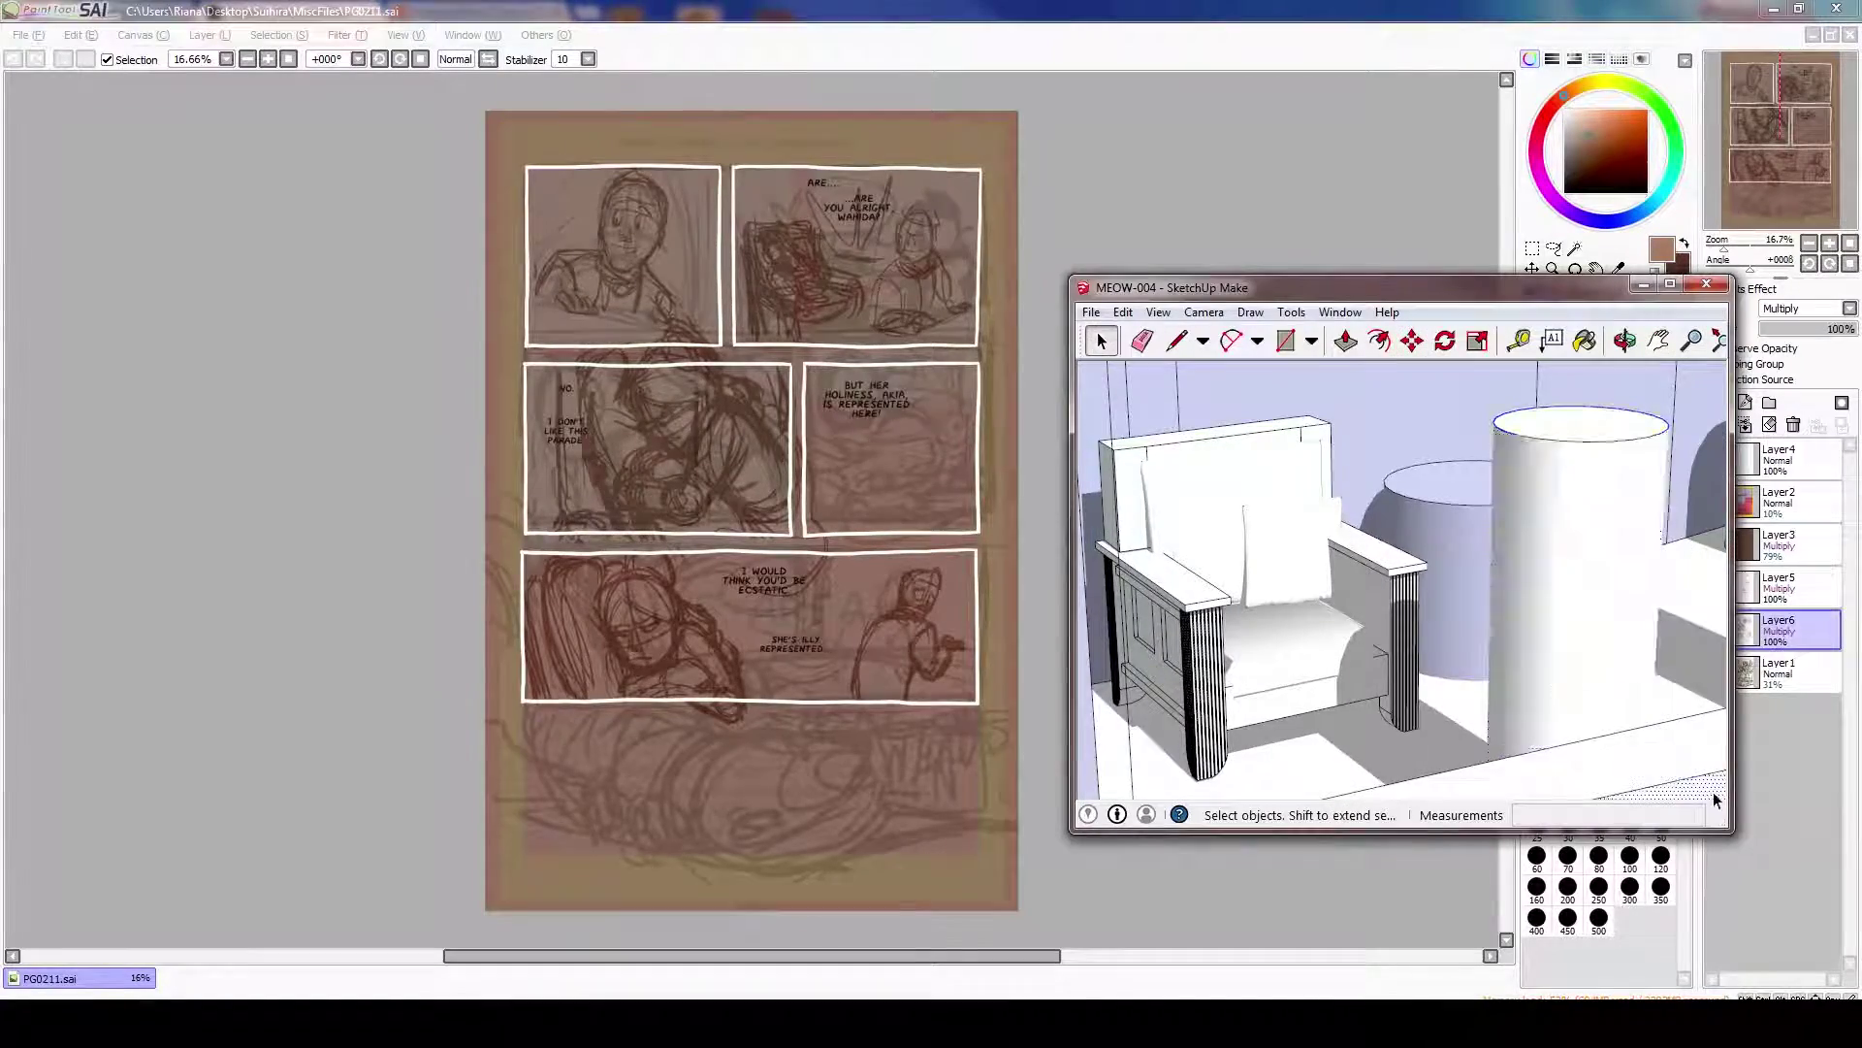
key(alt+Print)
key(alt+Tab)
key(ctrl+v)
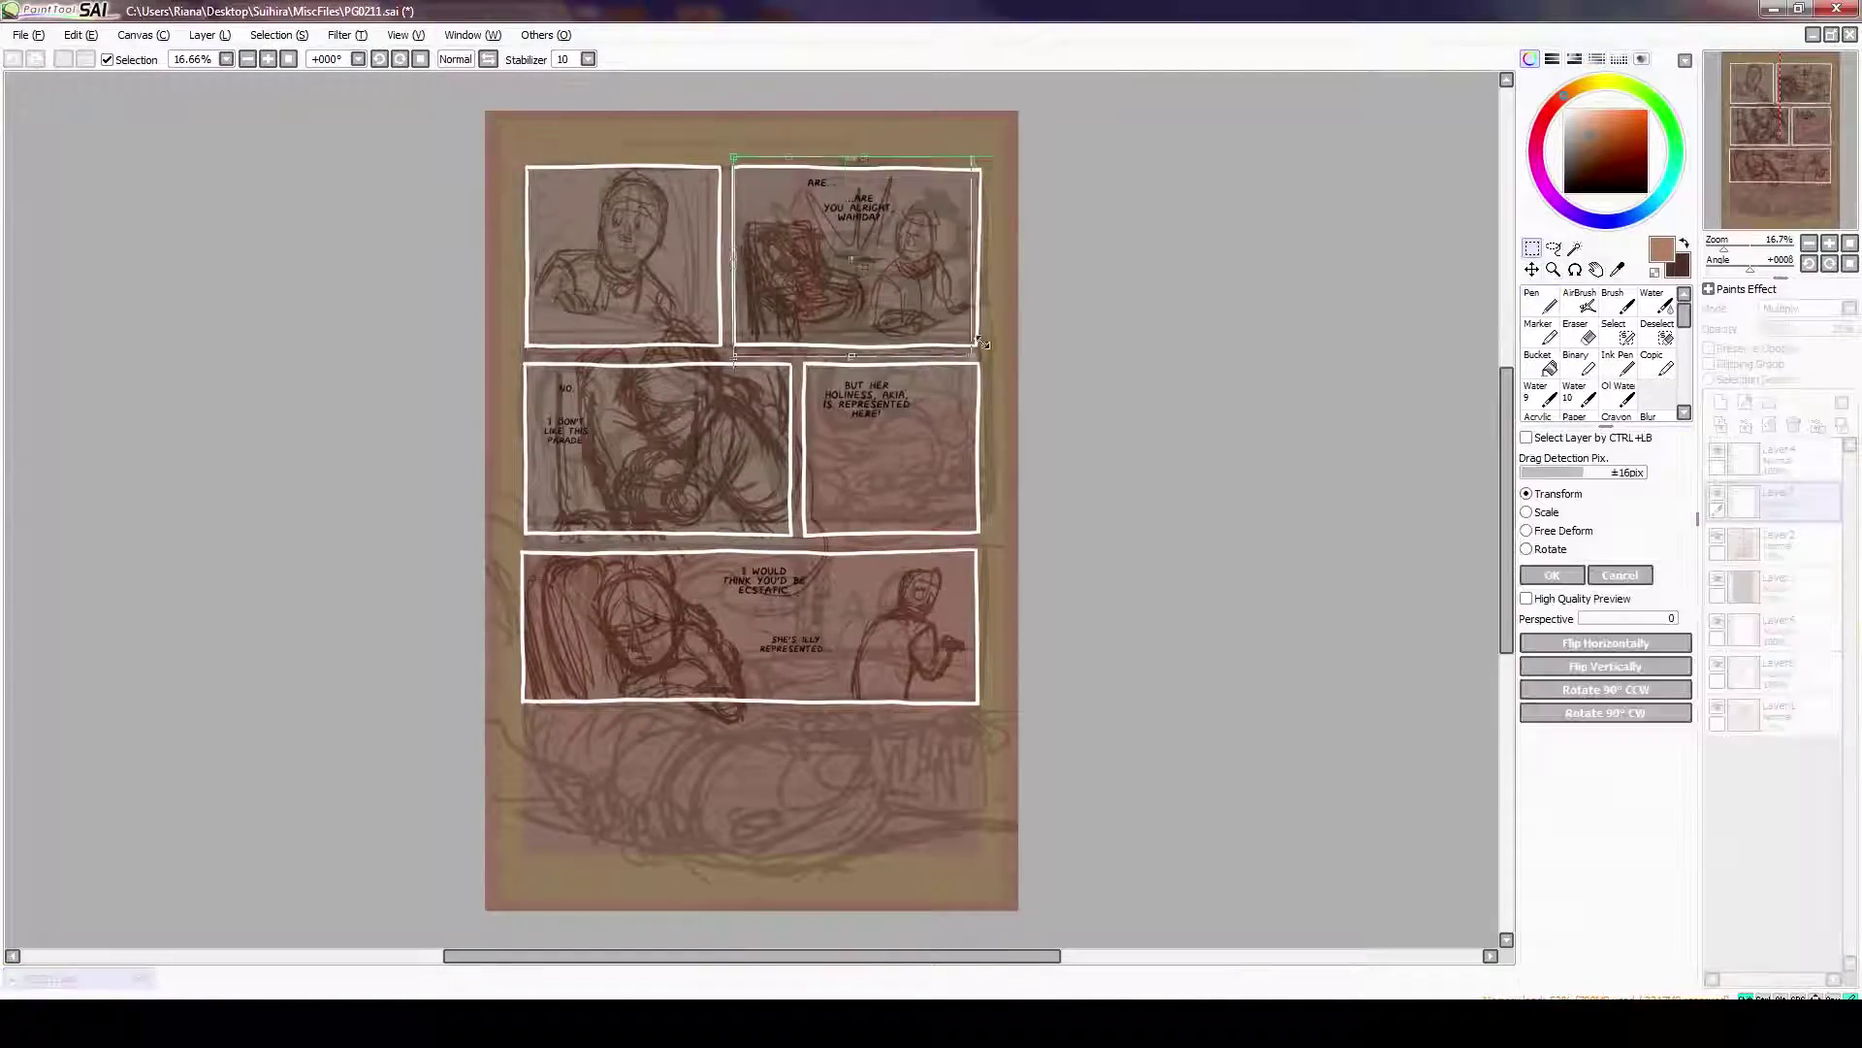
Capture a close-up view from SketchUp and paste it over the third panel in PaintTool SAI as a Multiply layer at 72% opacity
key(alt+Tab)
mouse_move(1325, 785)
mouse_down()
mouse_move(1393, 507)
mouse_move(1451, 578)
mouse_move(1393, 553)
mouse_move(1422, 615)
mouse_up()
key(h)
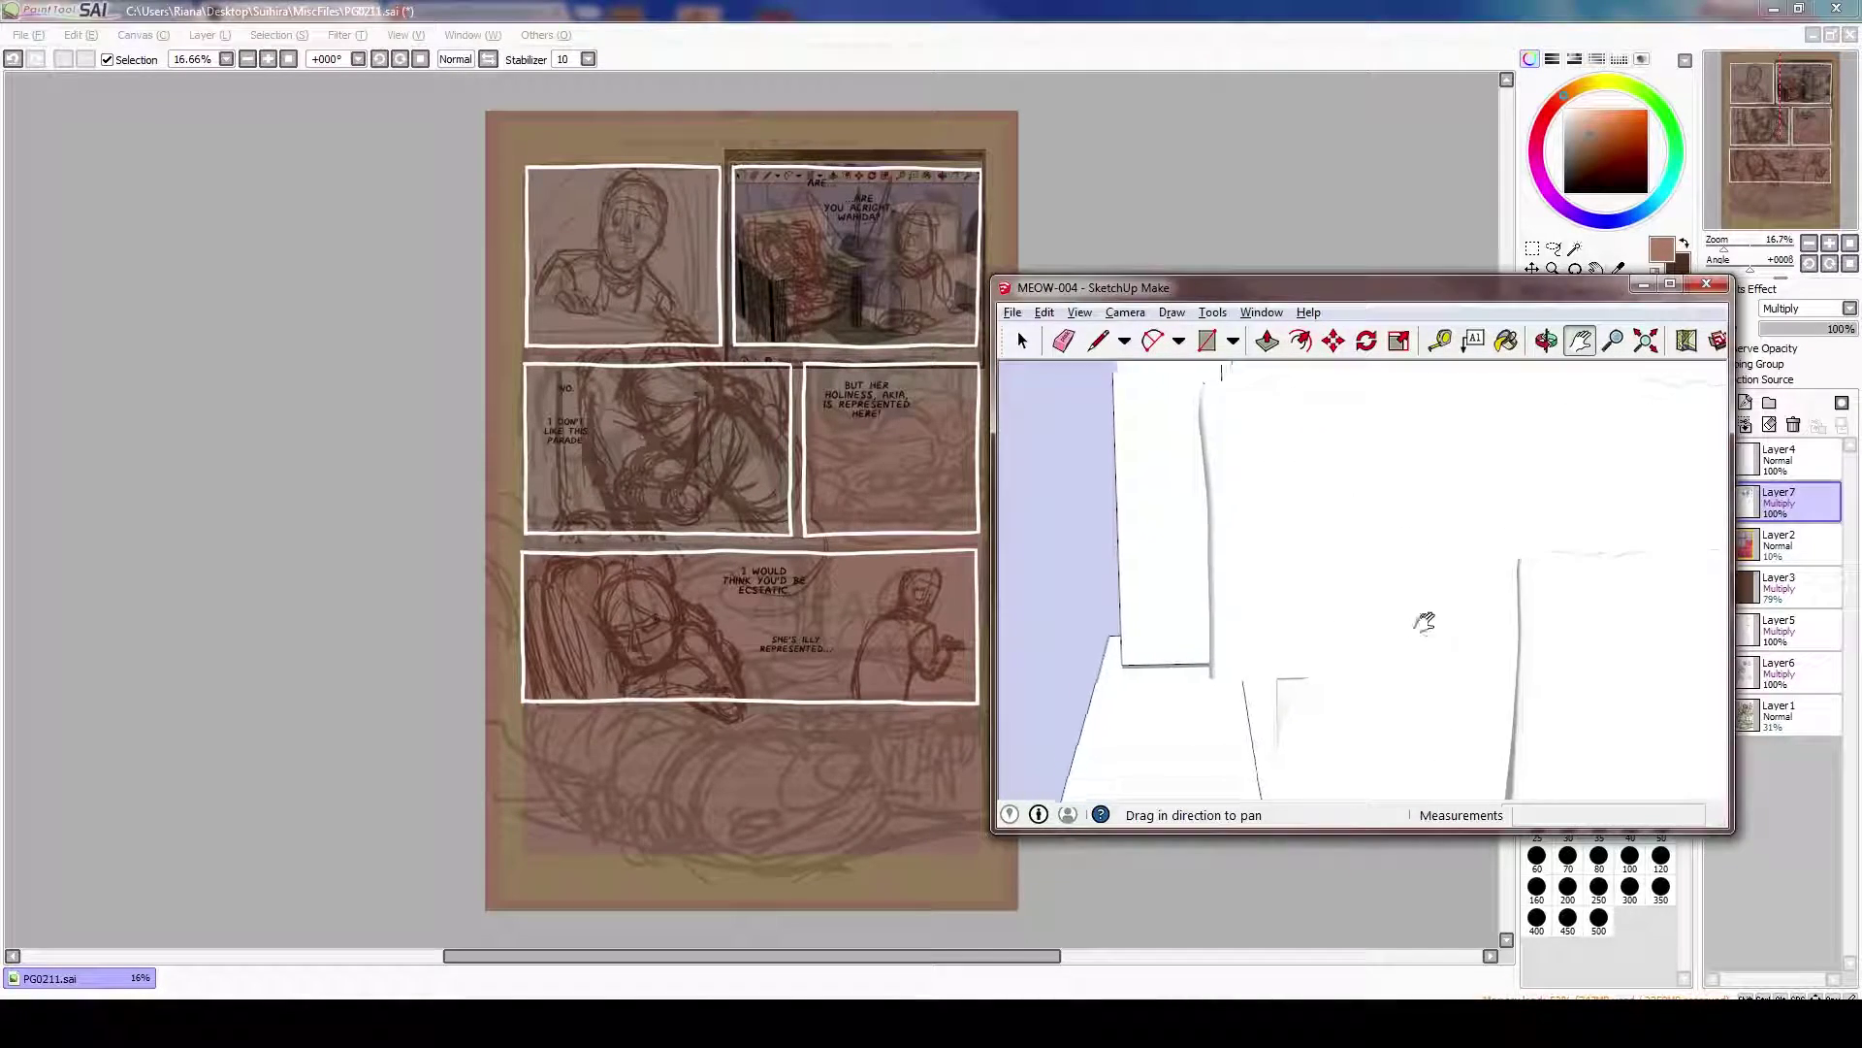
key(alt+Print)
key(alt+Tab)
key(ctrl+v)
key(ctrl+t)
key(Escape)
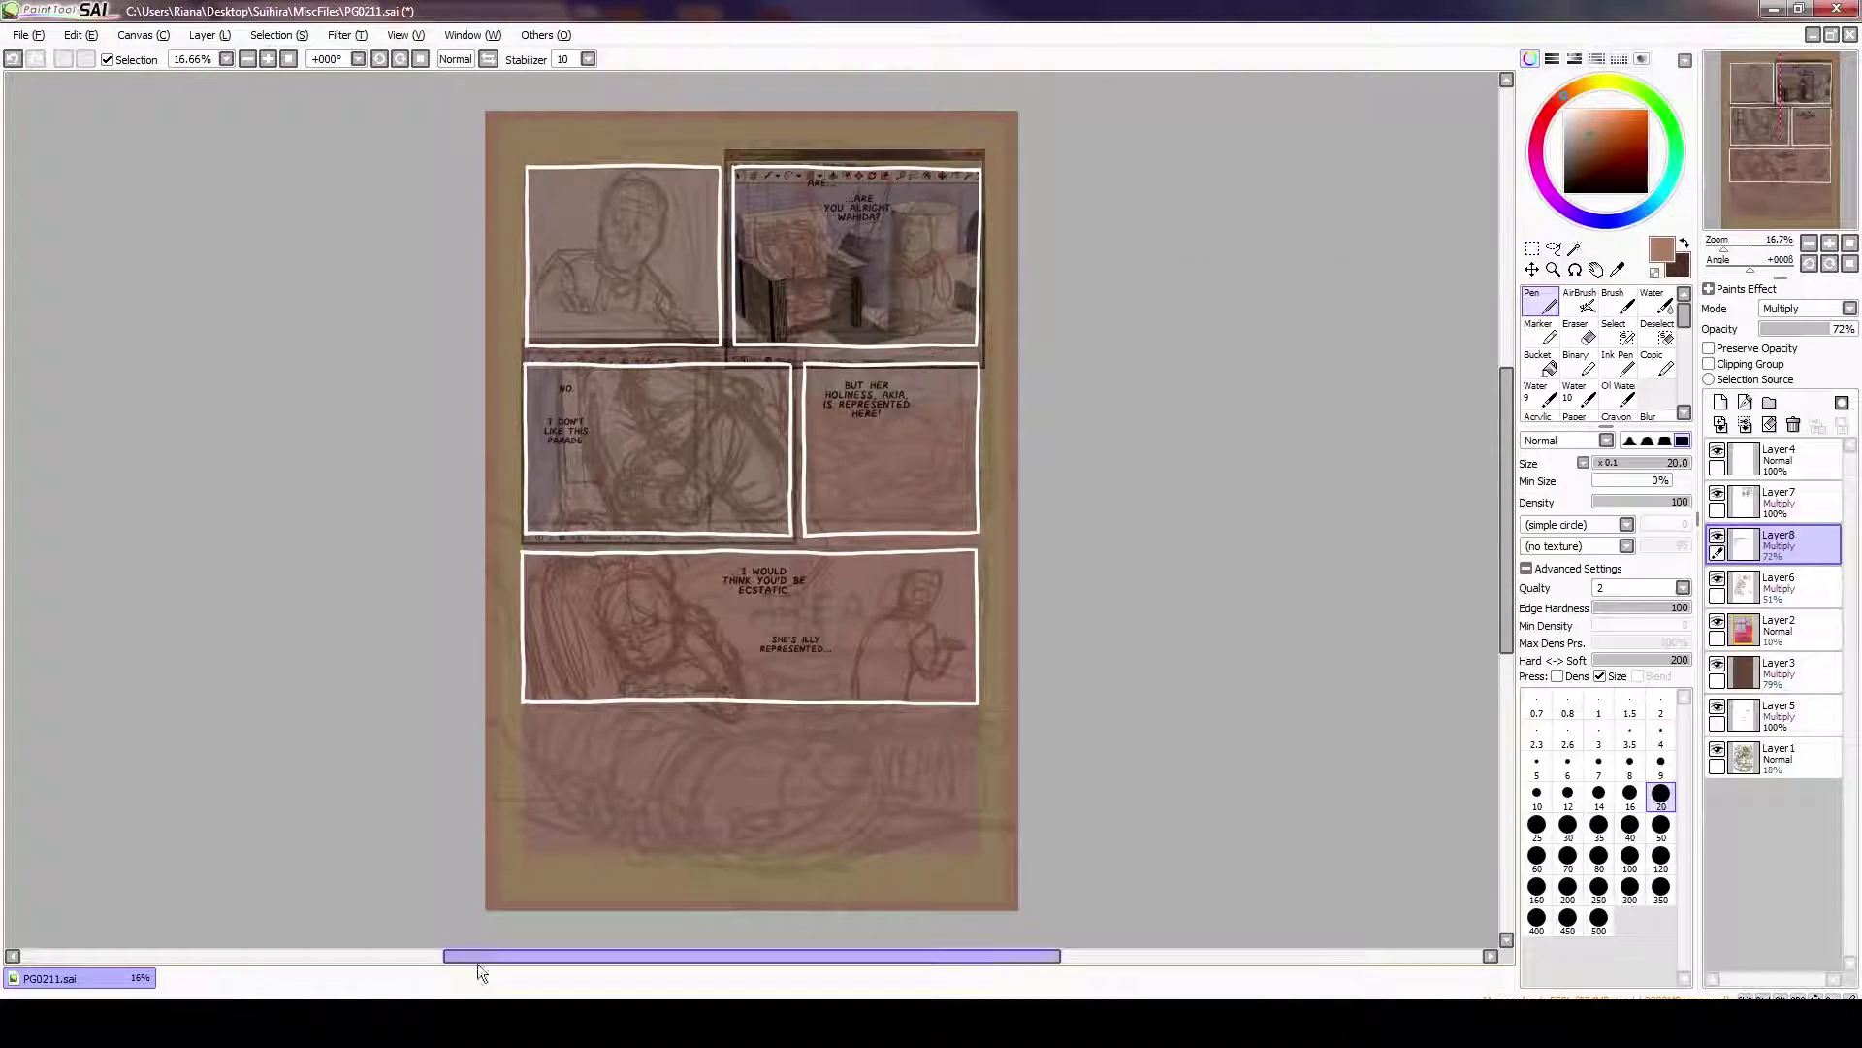
Switch to SketchUp and frame the view past the armchair toward the row of windows
key(alt+Tab)
mouse_move(1261, 533)
mouse_down()
mouse_move(1421, 478)
mouse_move(1313, 594)
mouse_move(1434, 478)
mouse_up()
click(967, 311)
click(769, 527)
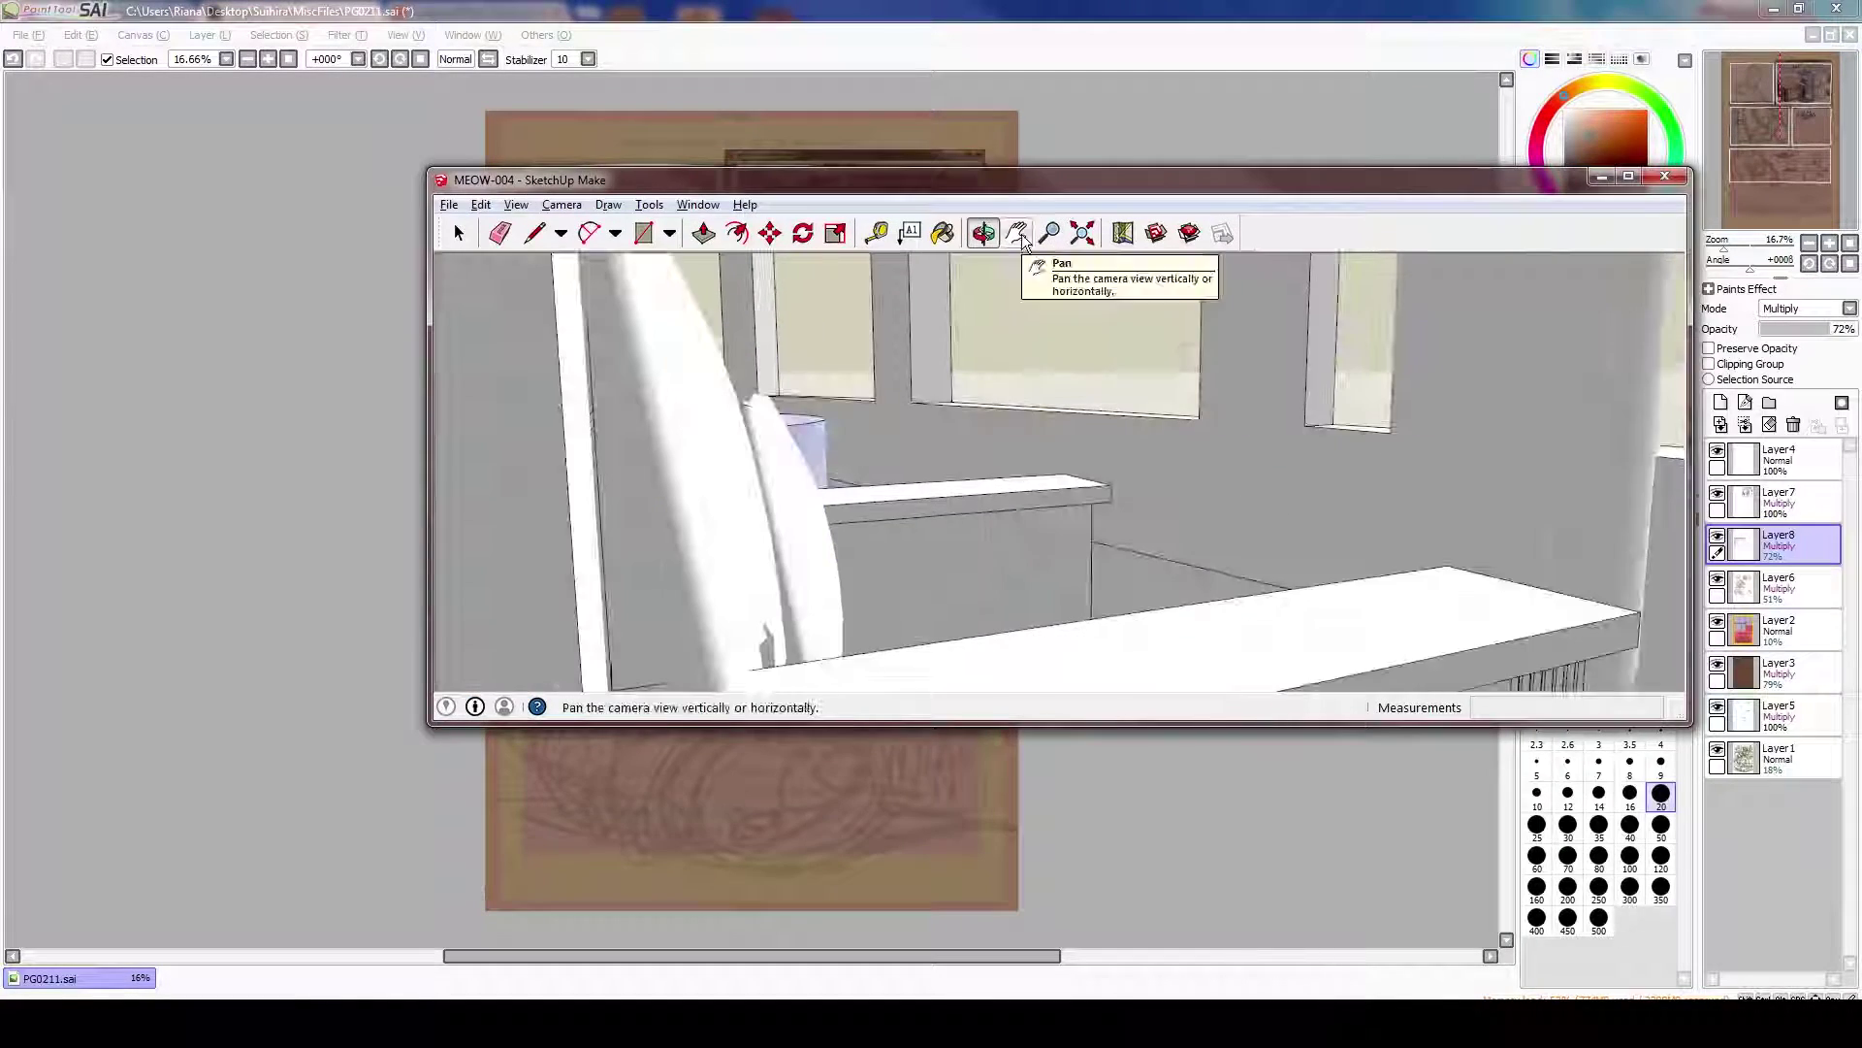
click(1017, 233)
drag(912, 311, 1152, 353)
click(562, 205)
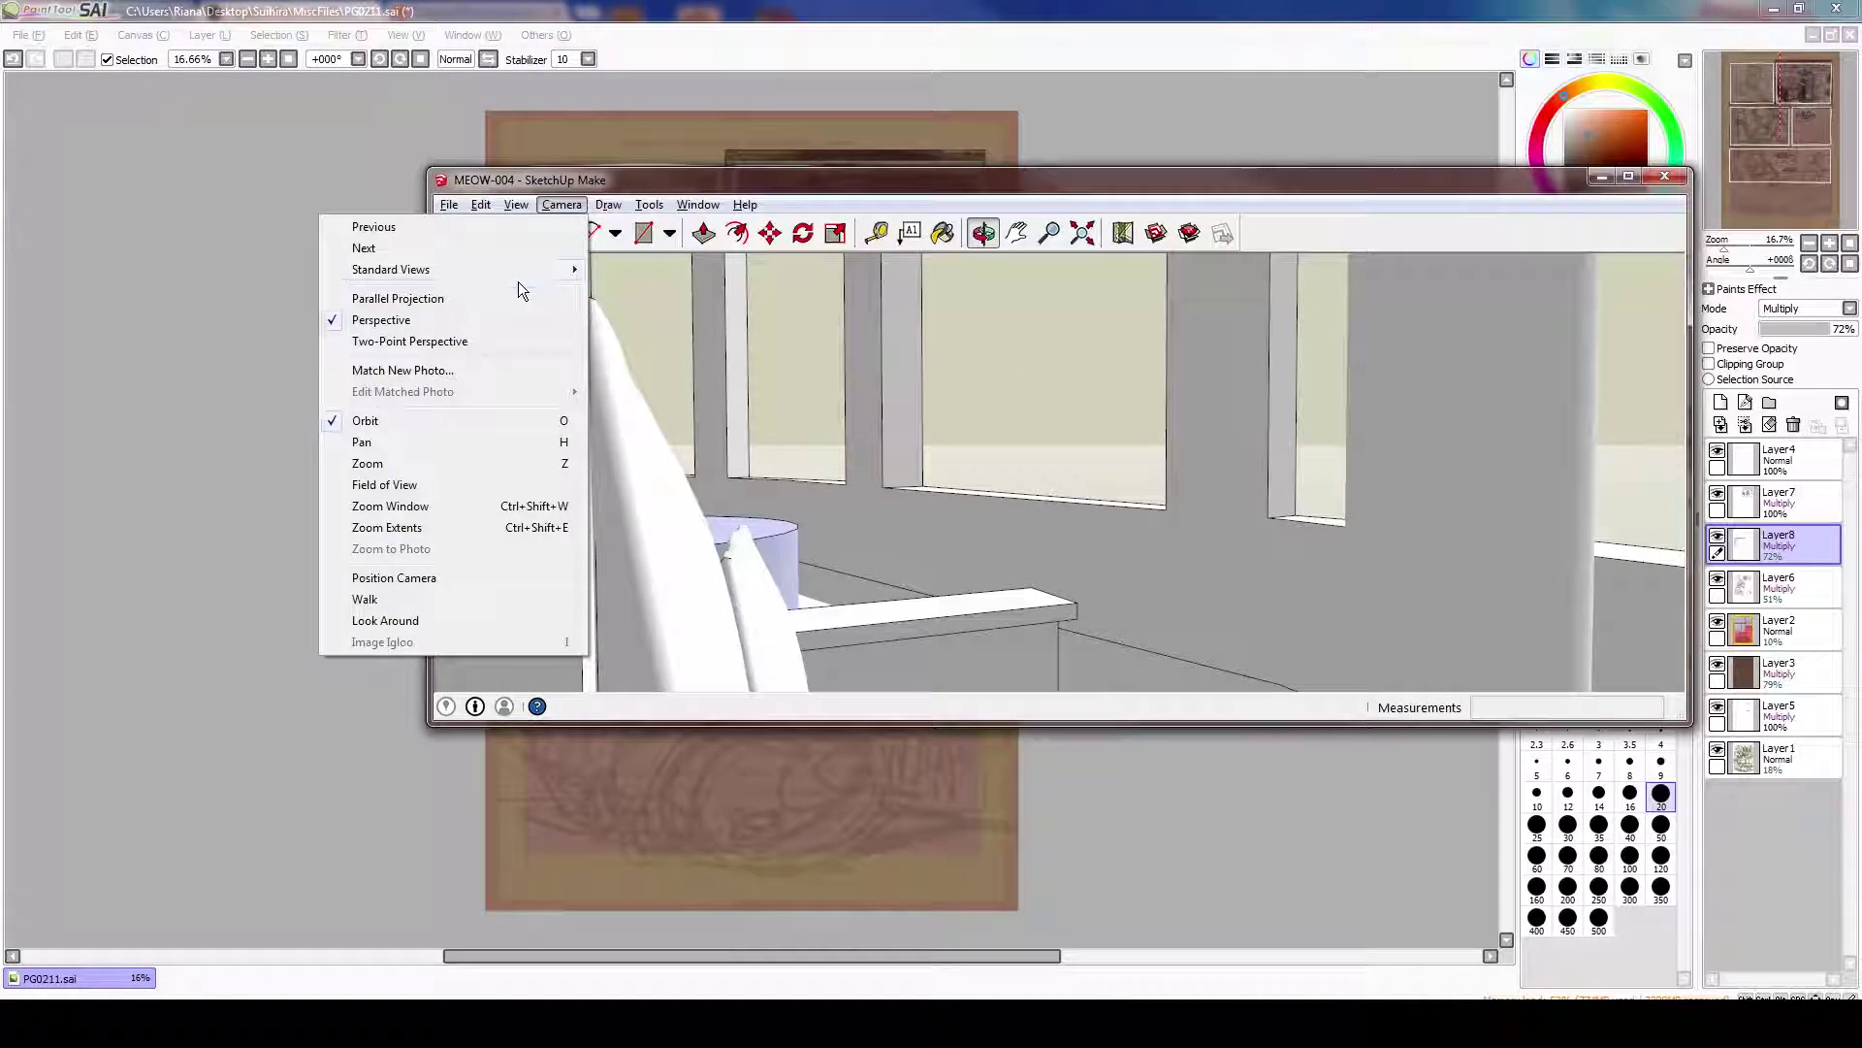
mouse_move(679, 368)
mouse_down()
mouse_move(985, 346)
mouse_move(1068, 533)
mouse_move(1307, 371)
mouse_move(1093, 395)
mouse_move(1094, 423)
mouse_move(1287, 470)
mouse_move(1164, 408)
mouse_up()
key(h)
key(o)
drag(1203, 204, 1861, 205)
Paste the captured window view into the comic page, enlarge it to cover the fifth panel, and set it to Multiply at 72% opacity
key(ctrl+v)
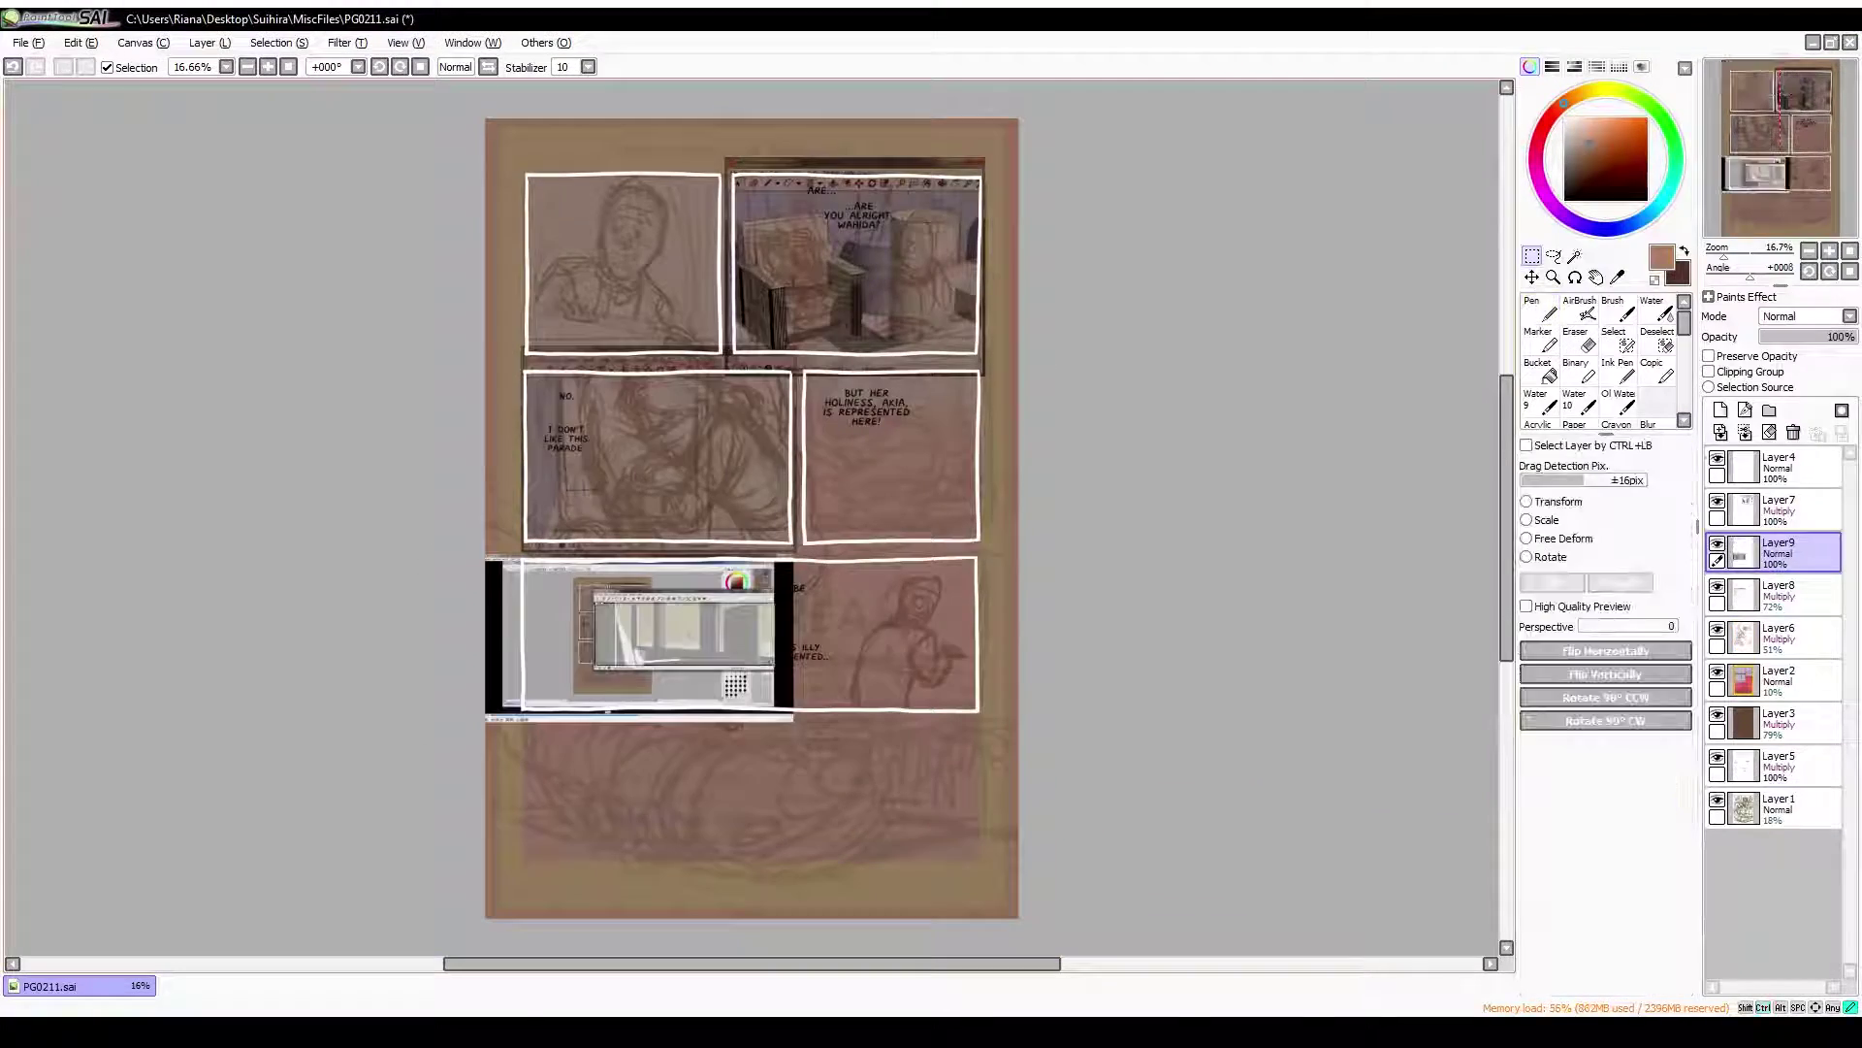
key(ctrl+t)
mouse_move(407, 686)
mouse_down()
mouse_move(378, 948)
mouse_move(219, 863)
mouse_move(237, 873)
mouse_up()
key(Return)
drag(1829, 336, 1831, 337)
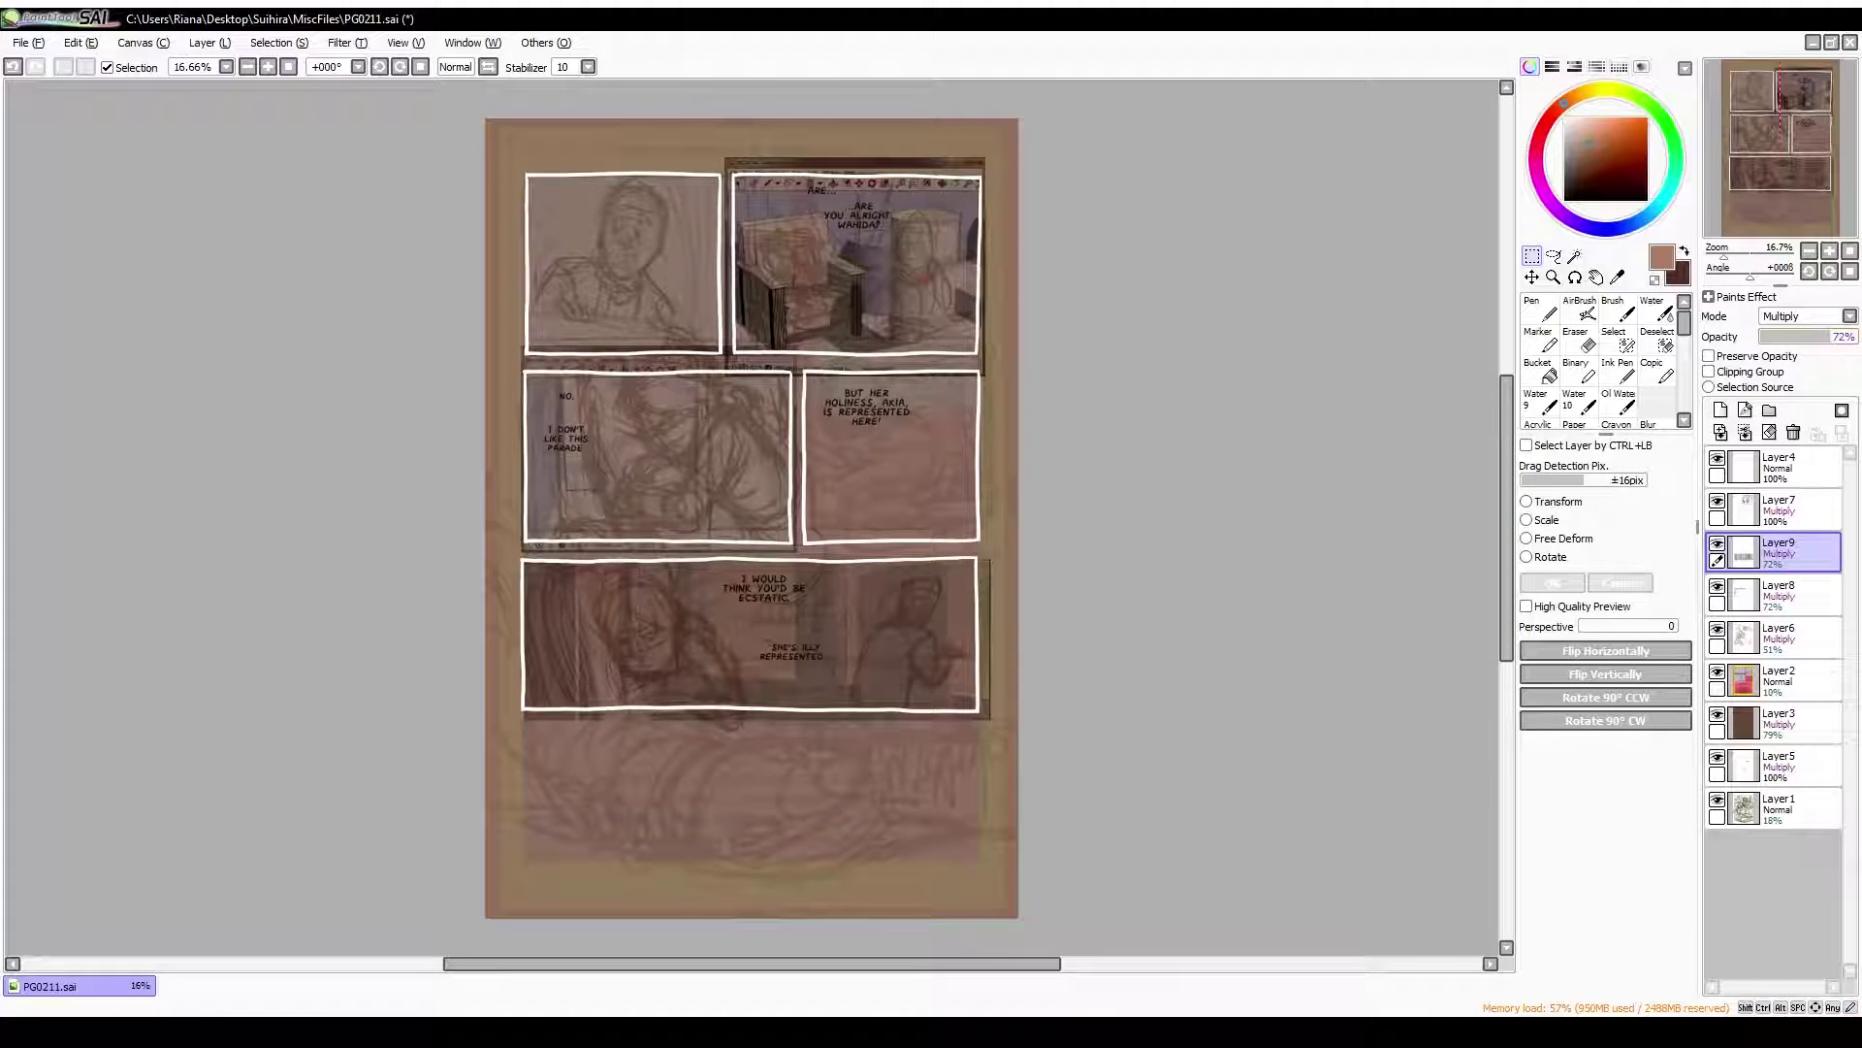
Add a Multiply layer and sketch the huddled woman in rounded shapes on the second panel's reference armchair
key(ctrl+shift+n)
scroll(854, 271, up, 3)
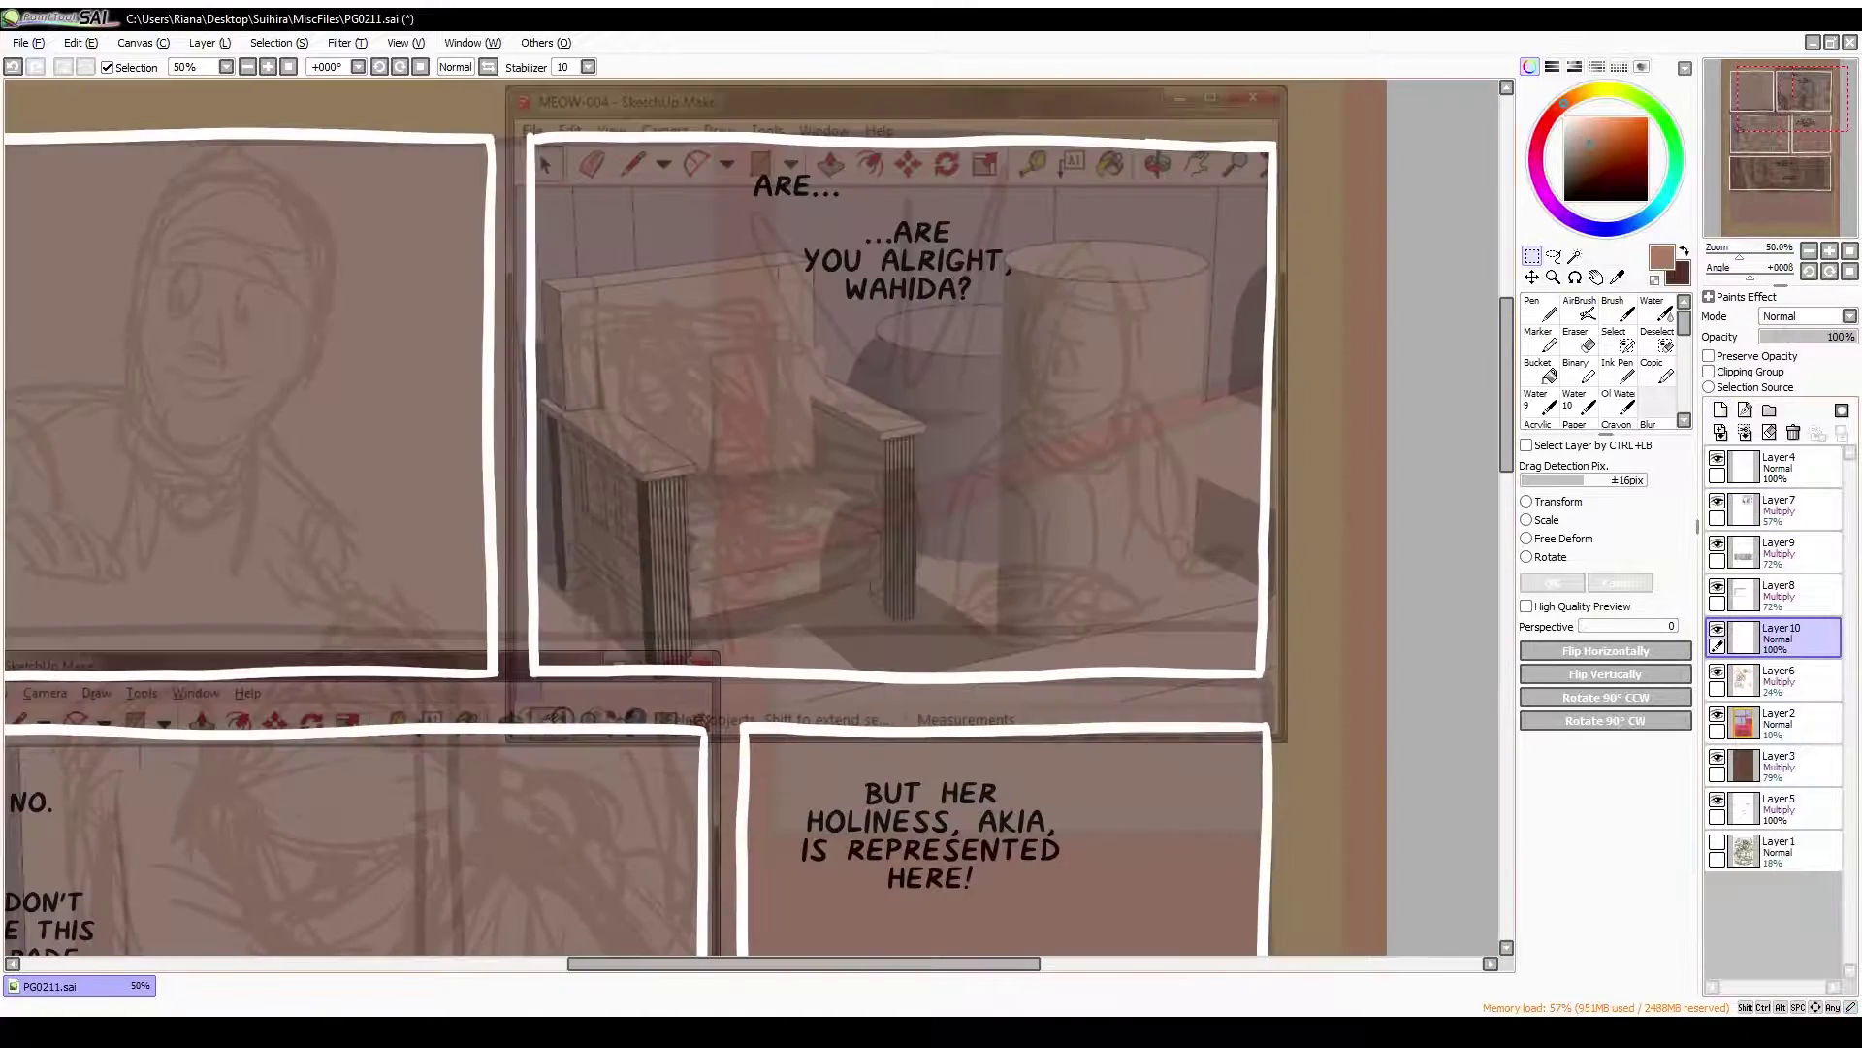
key(n)
mouse_move(659, 311)
mouse_down()
mouse_move(640, 397)
mouse_move(767, 485)
mouse_move(679, 456)
mouse_move(669, 339)
mouse_up()
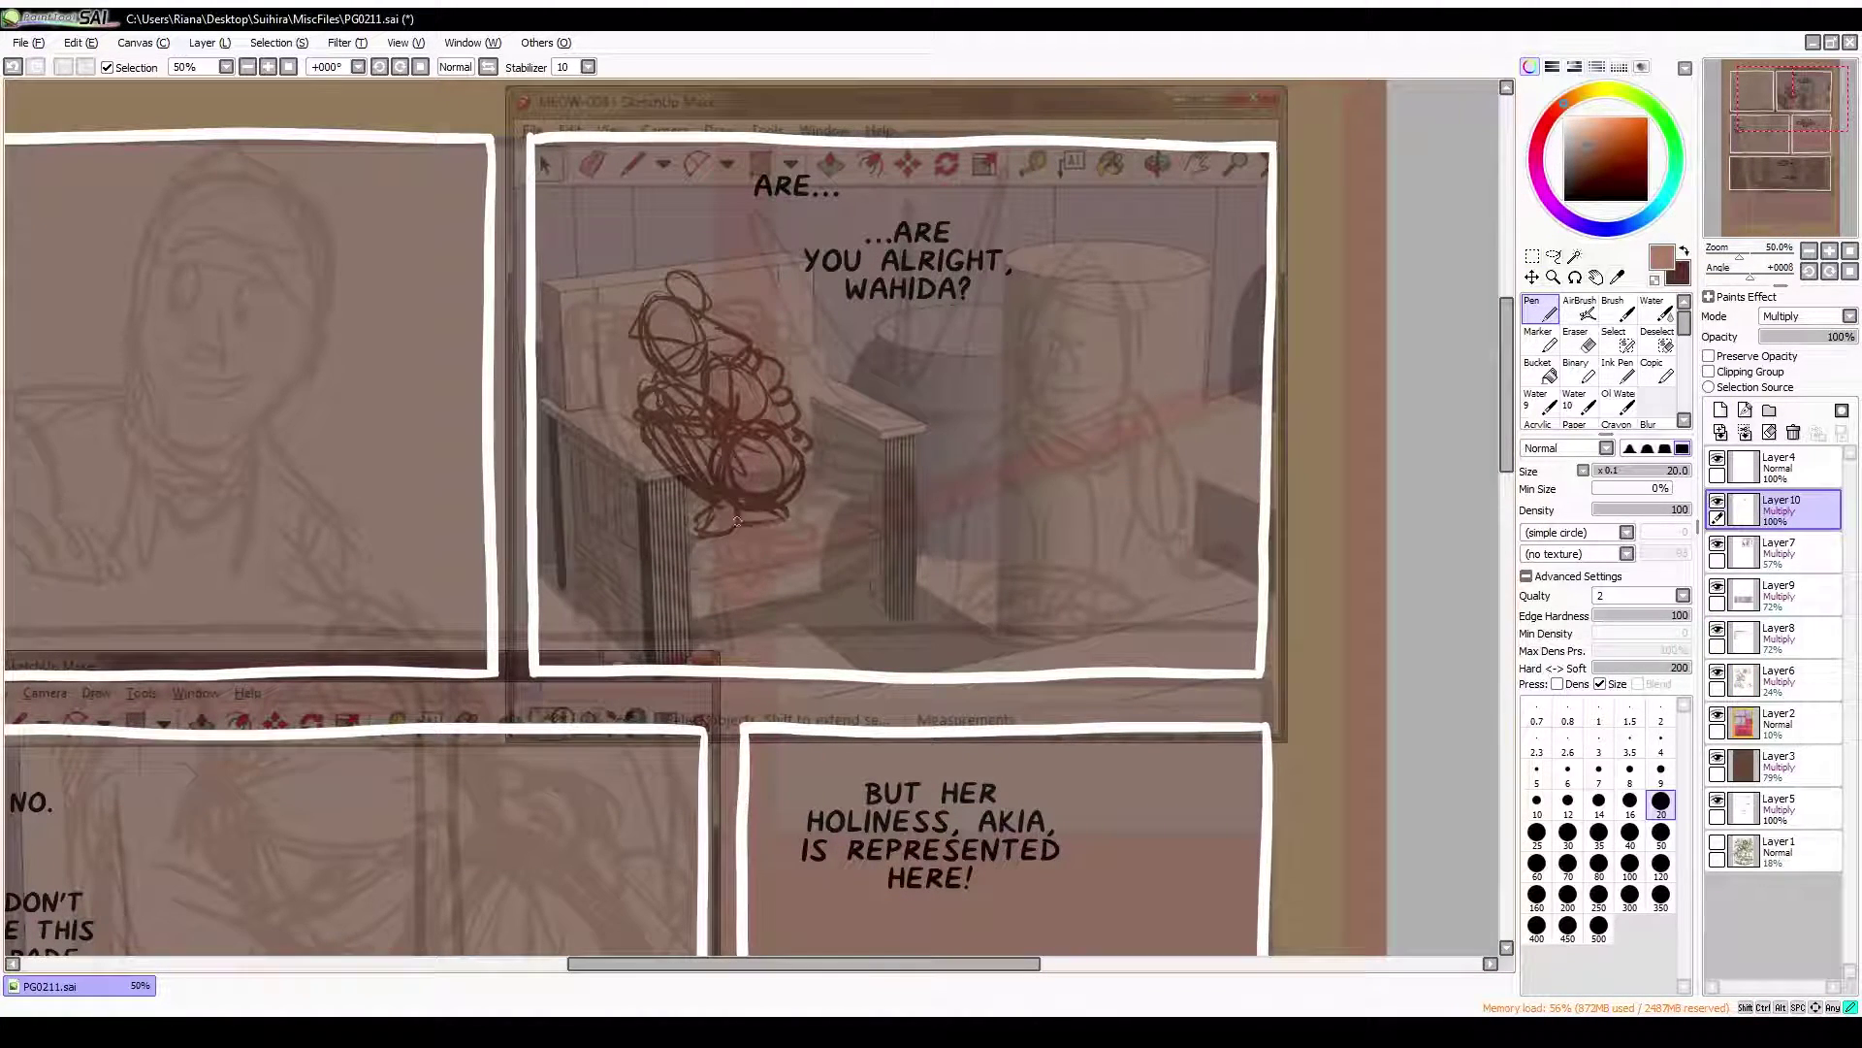
Resize and reposition the huddled woman's sketch on the armchair
key(ctrl+t)
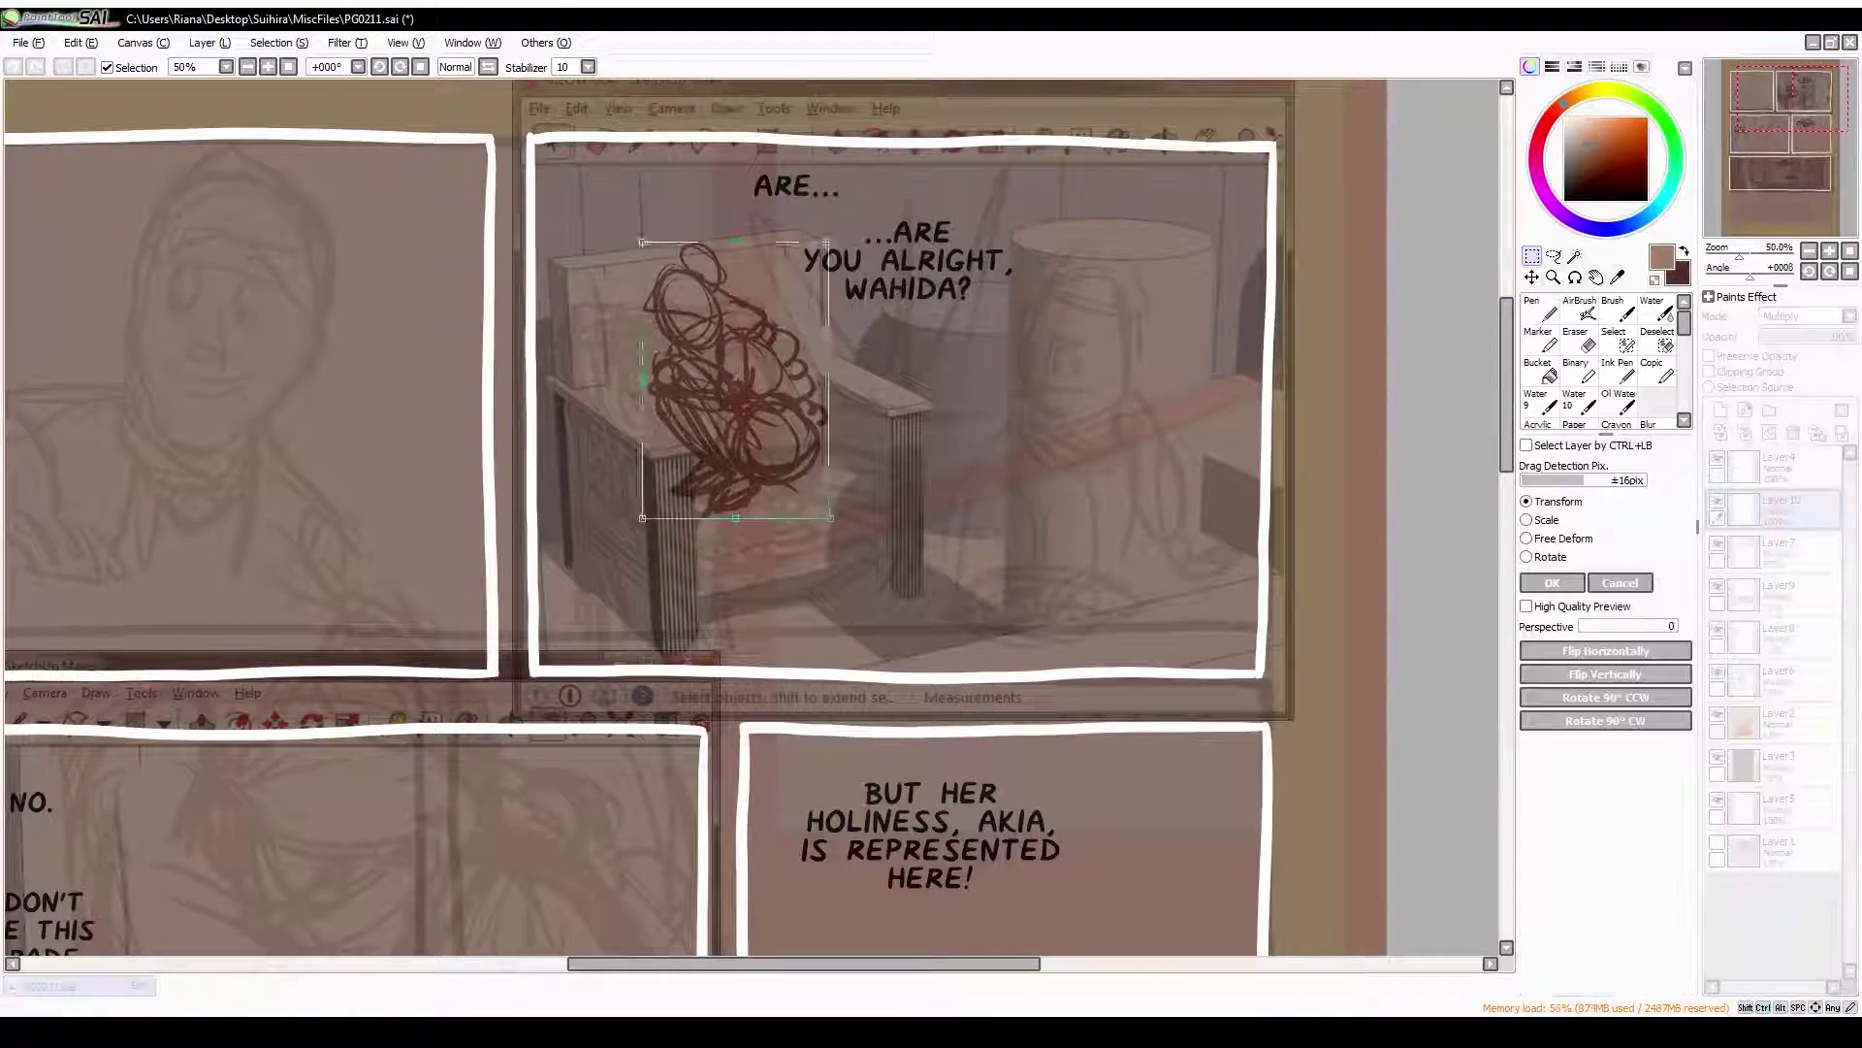
drag(733, 383, 714, 360)
key(Return)
Build up the huddled woman's body with extra strokes and reduce the sketch layer's opacity to 57%
scroll(731, 608, down, 10)
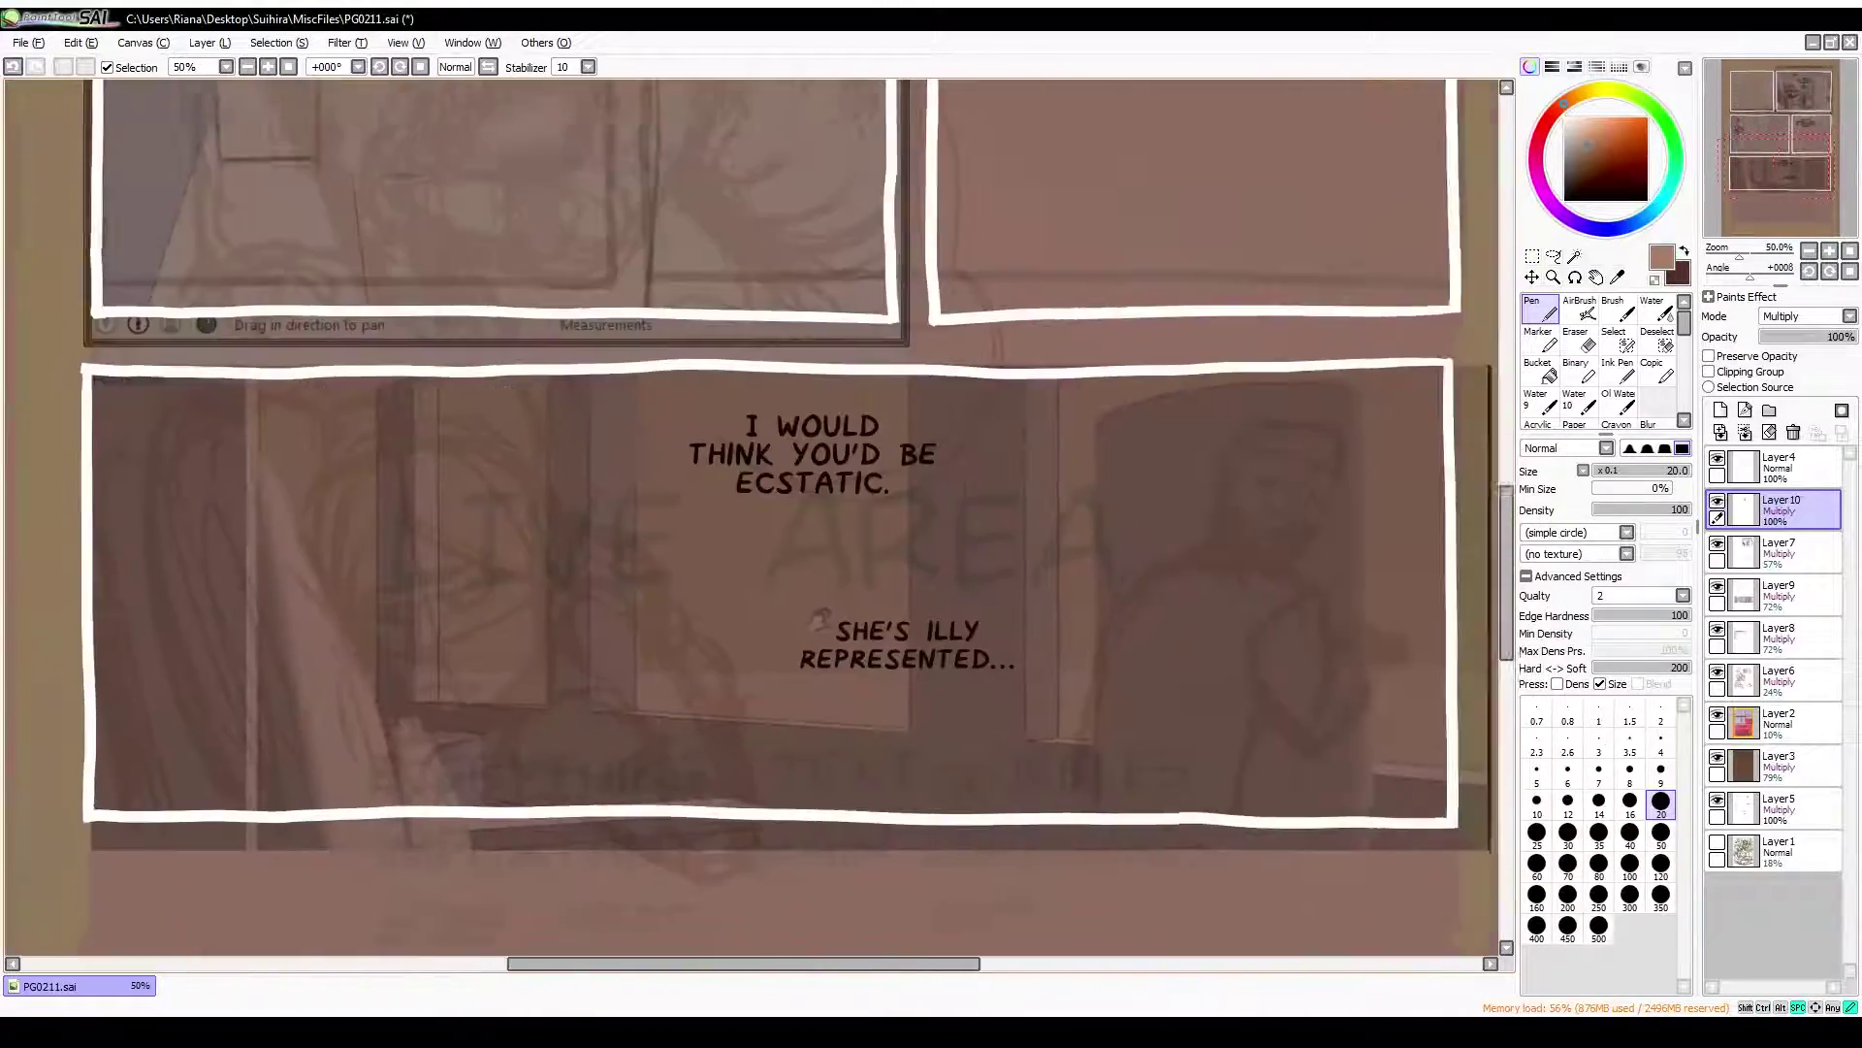
scroll(732, 609, up, 10)
scroll(732, 608, left, 4)
key(n)
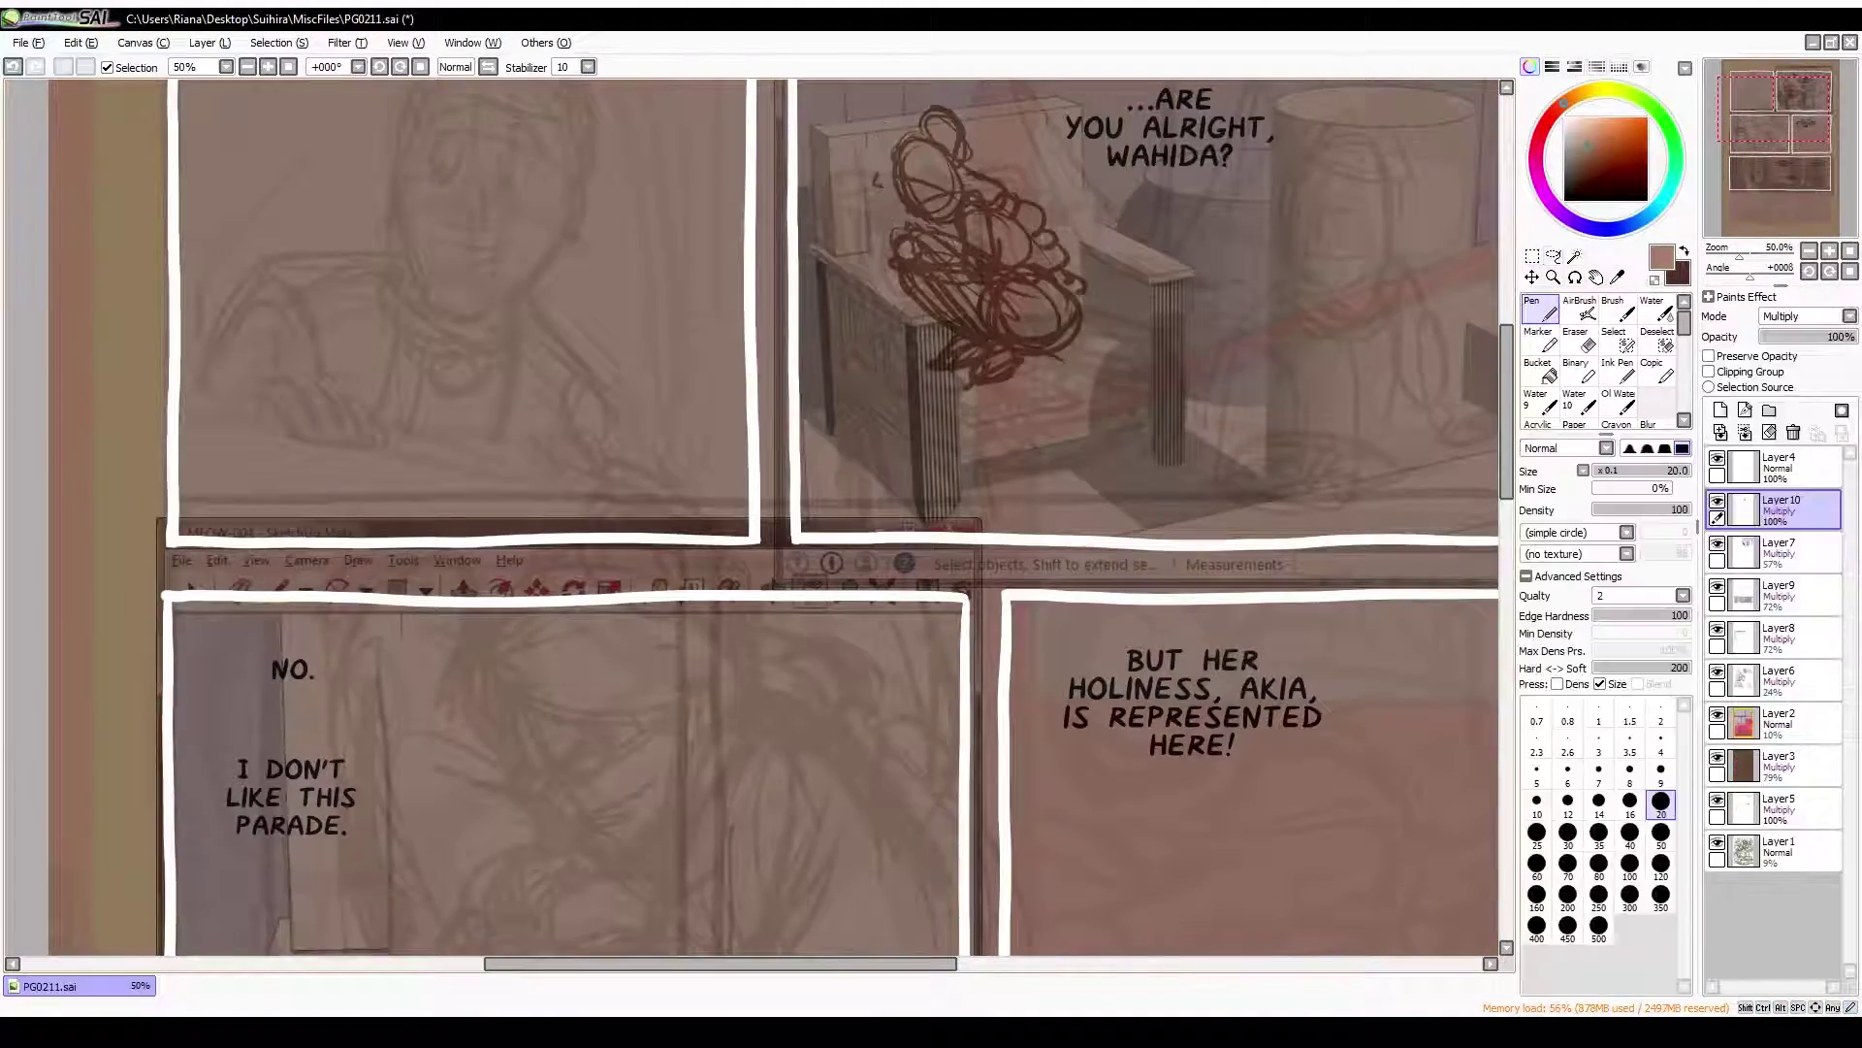
drag(1061, 314, 965, 324)
click(1816, 337)
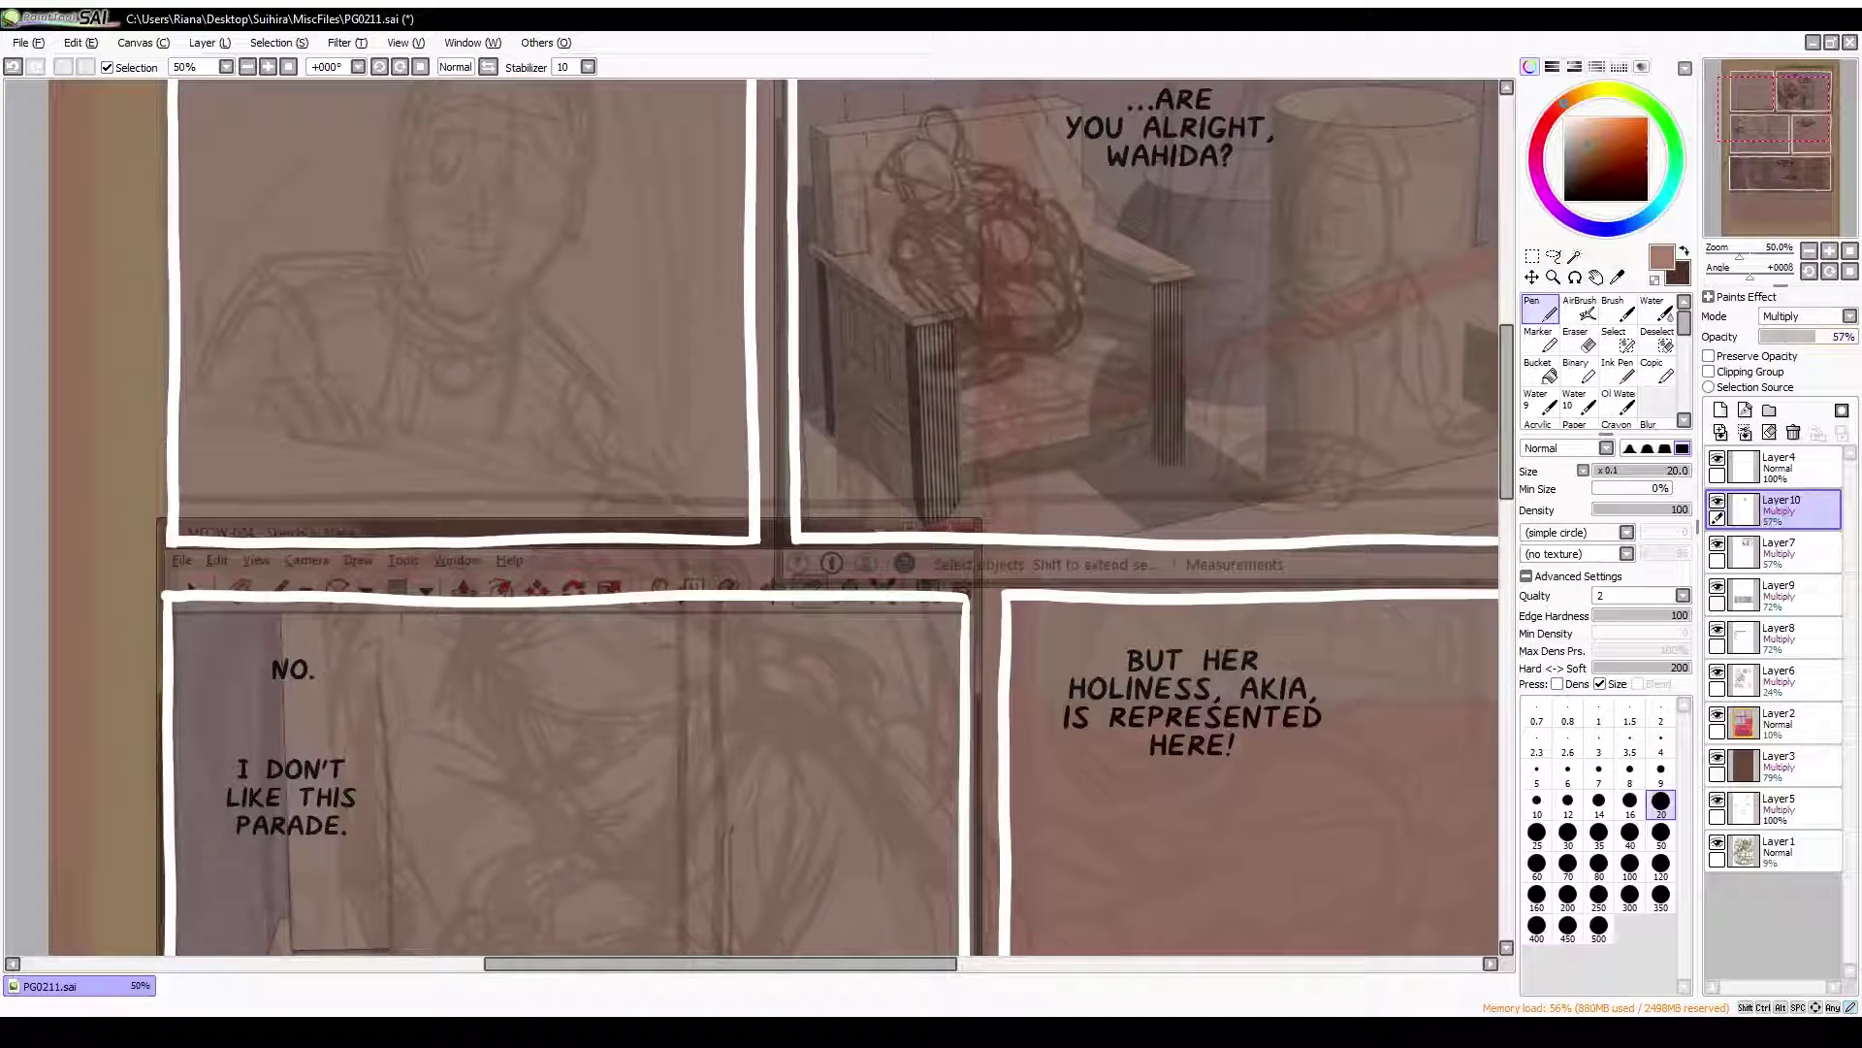
Add a new Normal layer and ink the man's brows, eyes, nose, smiling mouth, jaw and ear in the first panel
scroll(757, 523, up, 3)
key(ctrl+shift+n)
key(h)
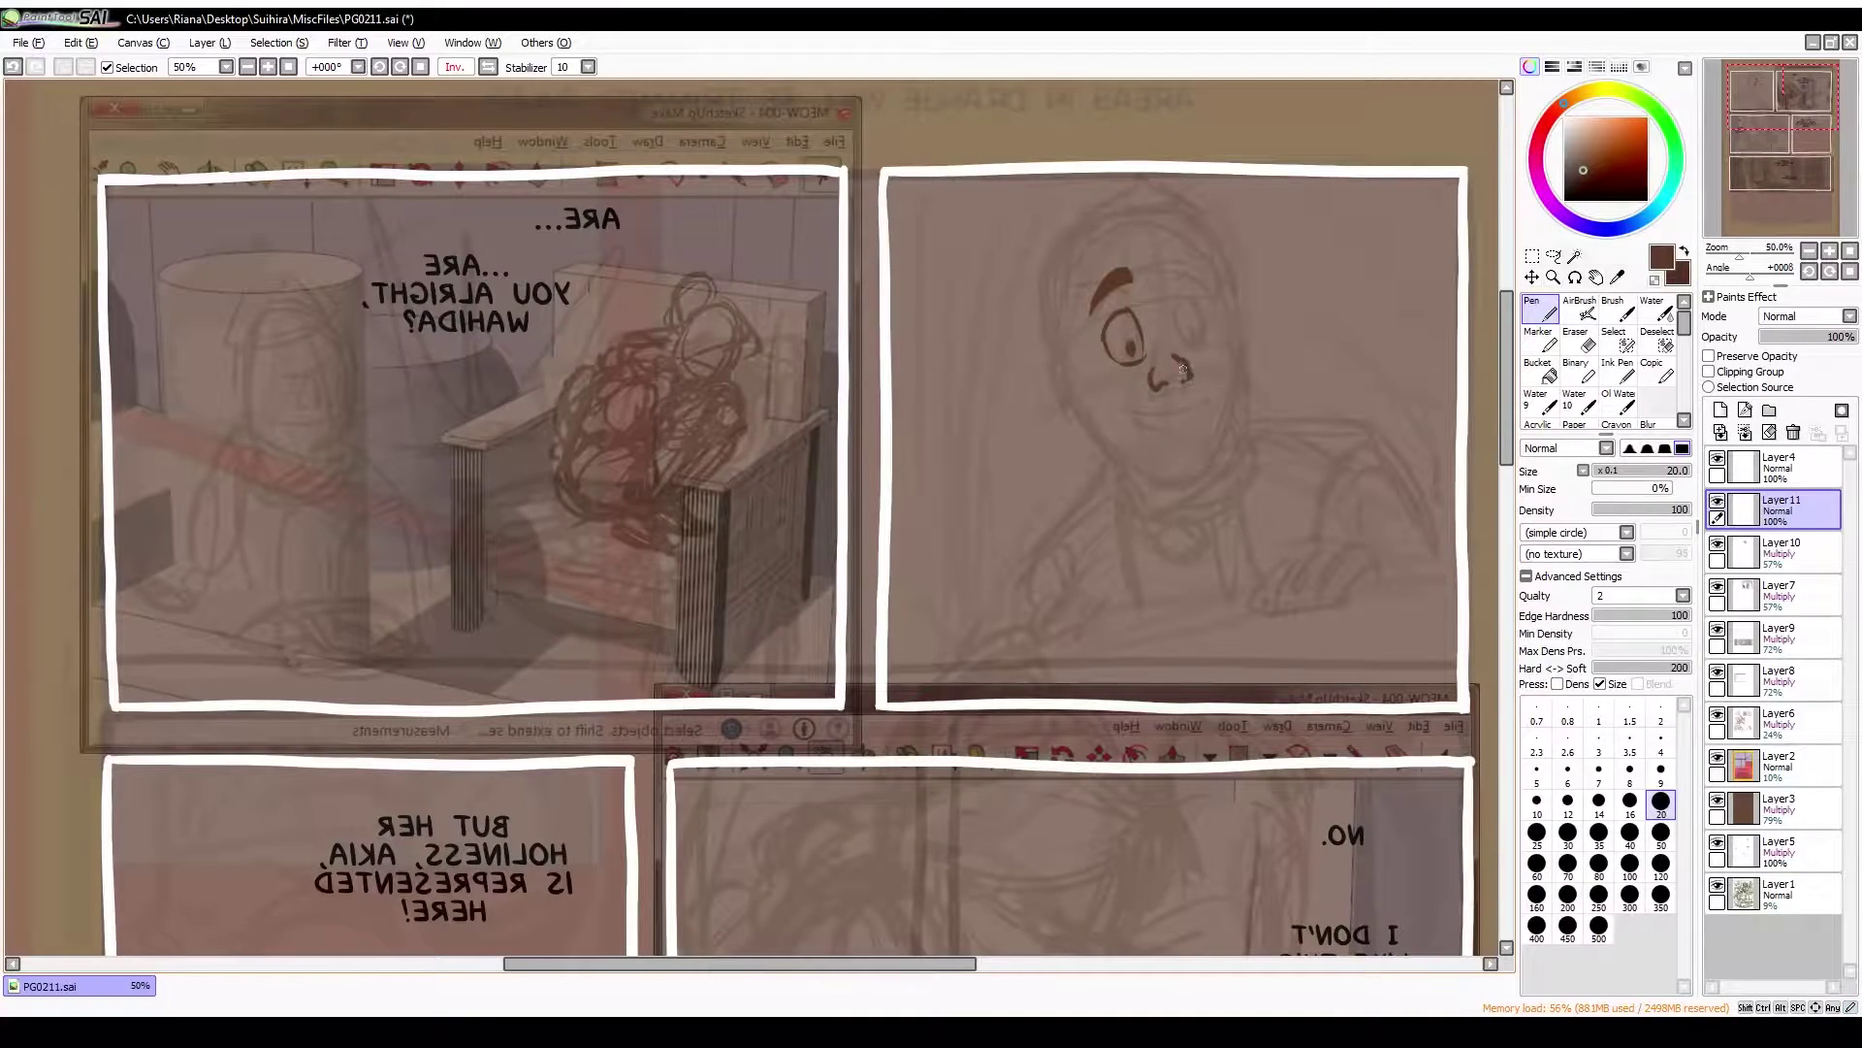
drag(1183, 370, 1181, 342)
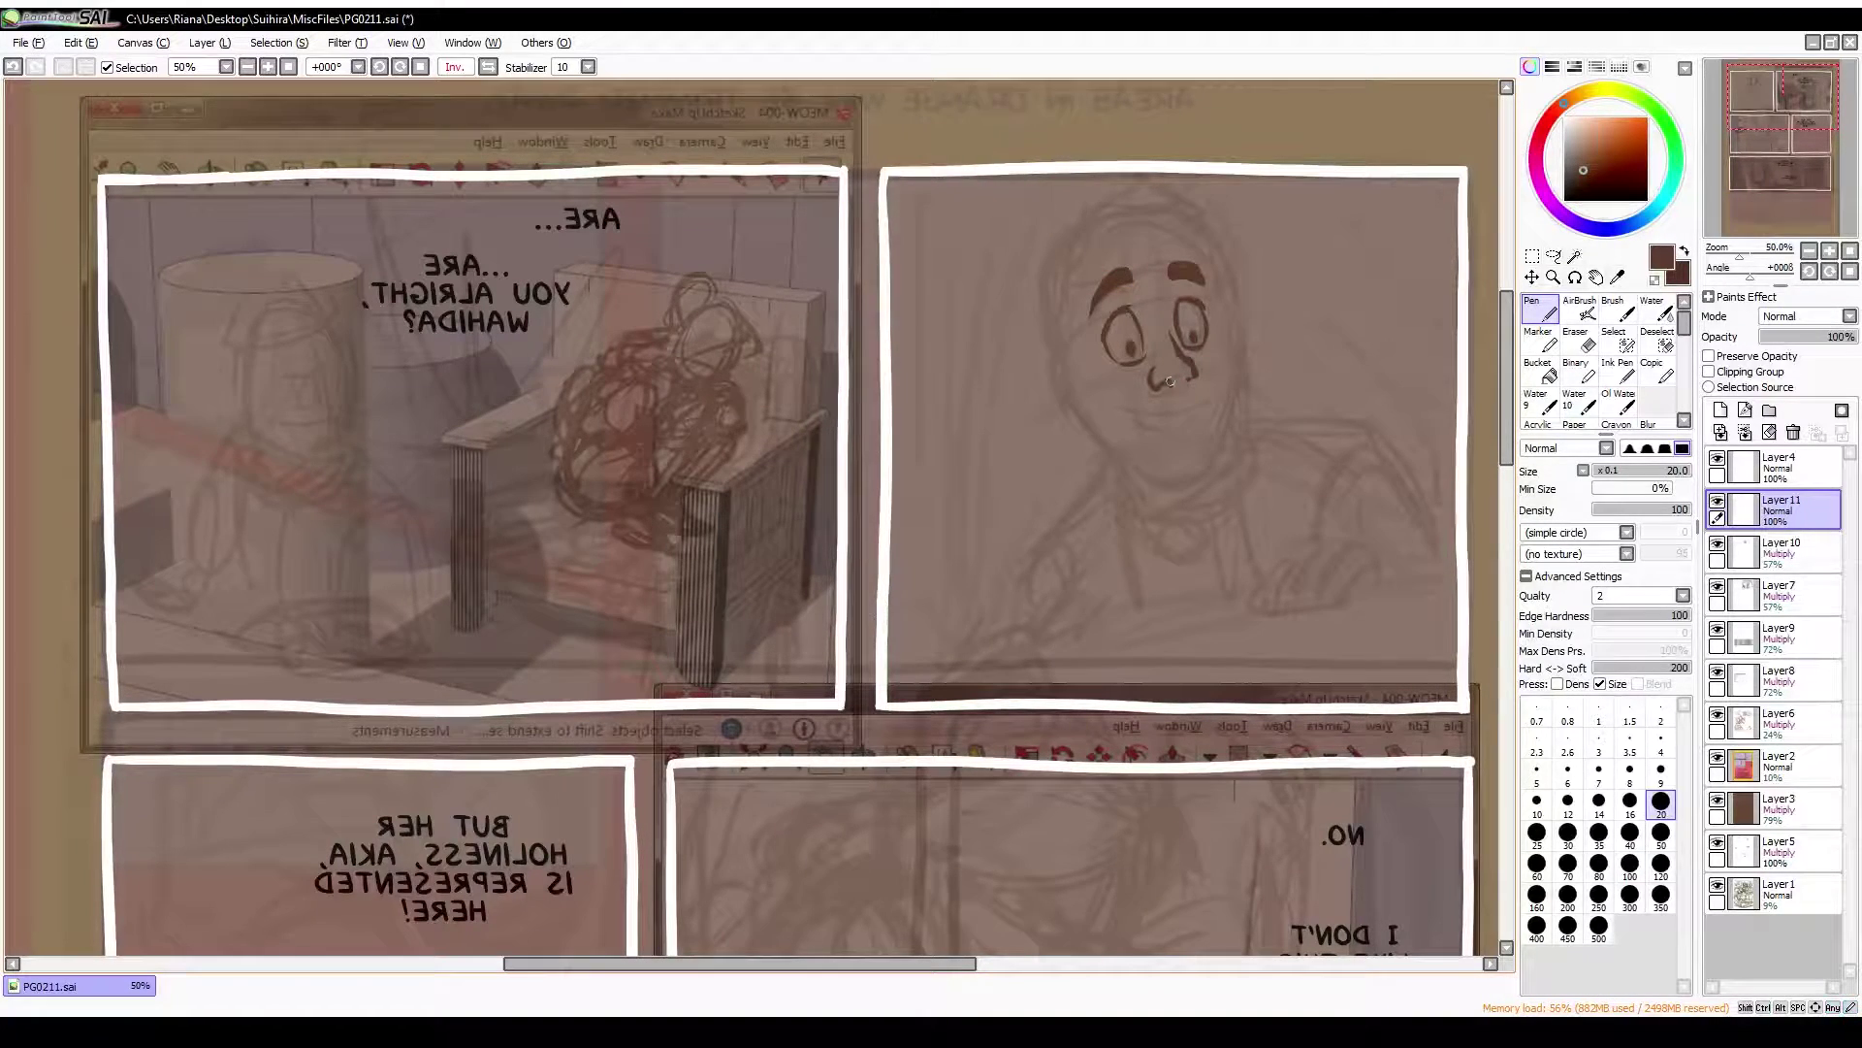
mouse_move(1183, 367)
mouse_down()
mouse_move(1174, 380)
mouse_move(1185, 369)
mouse_up()
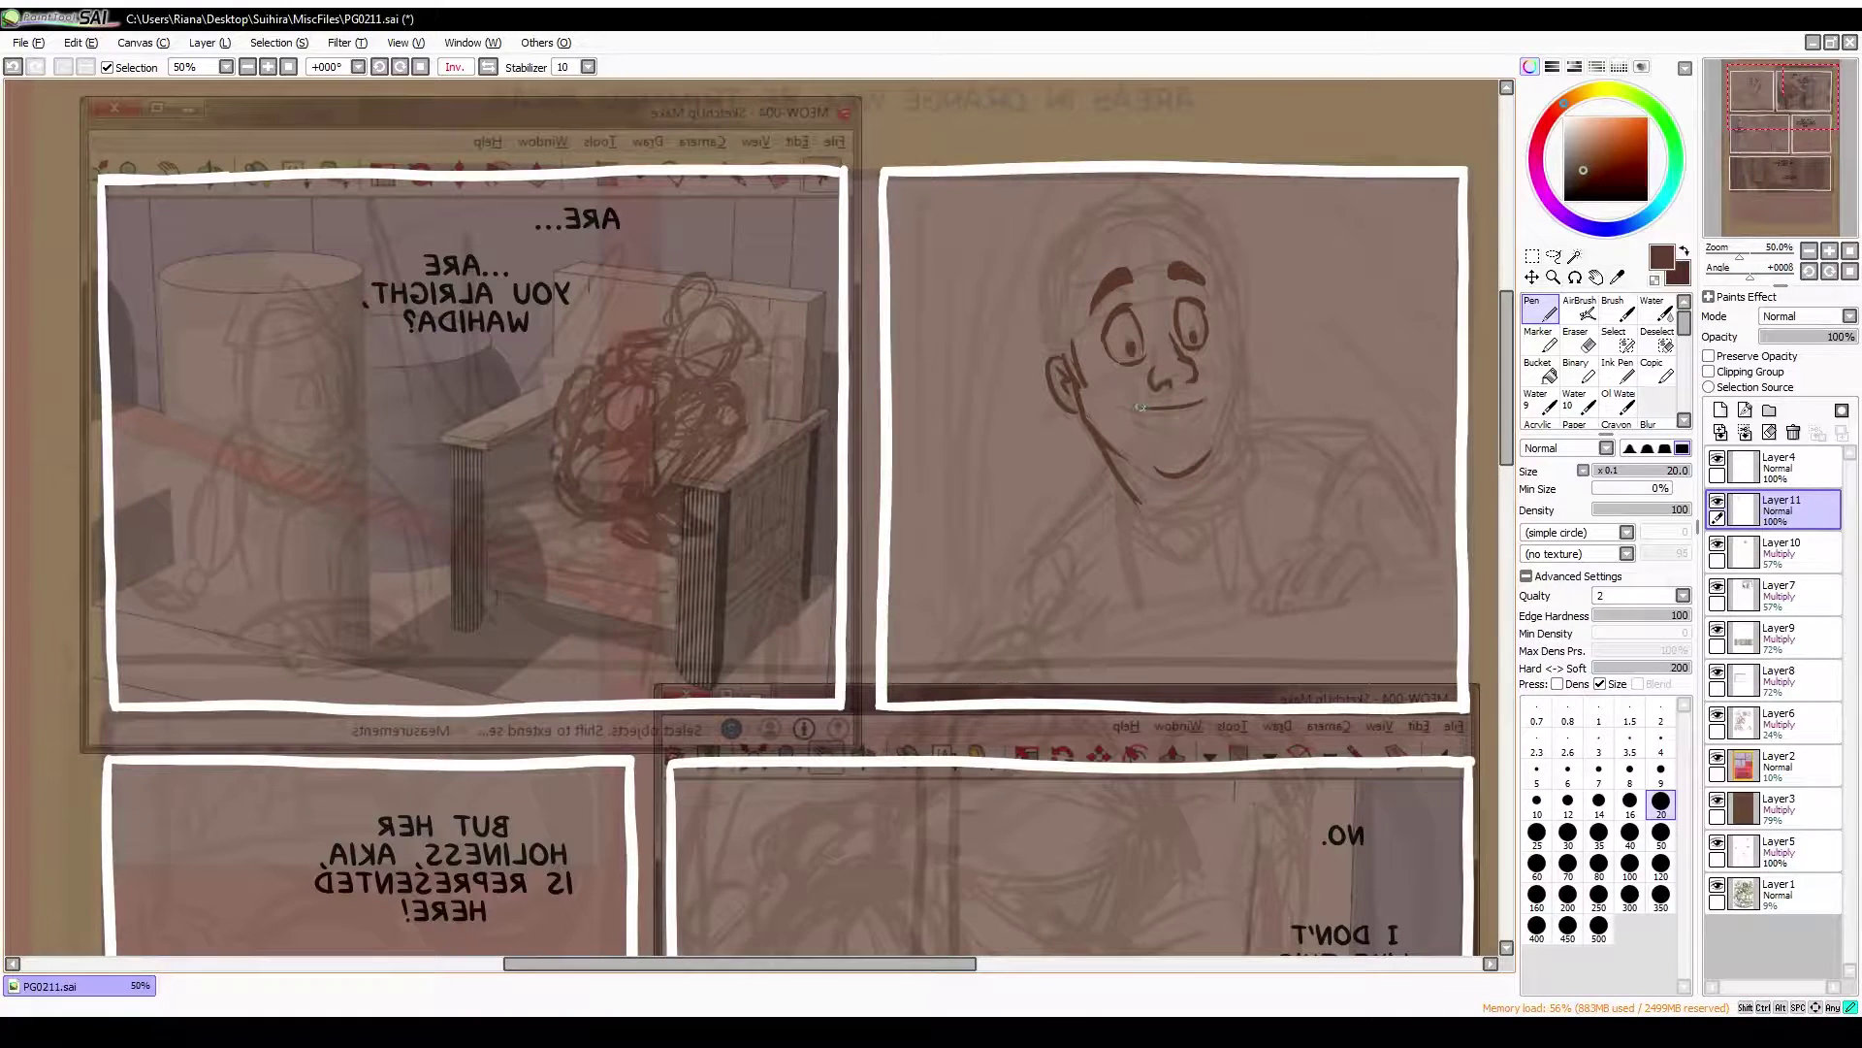
key(e)
key(n)
key(h)
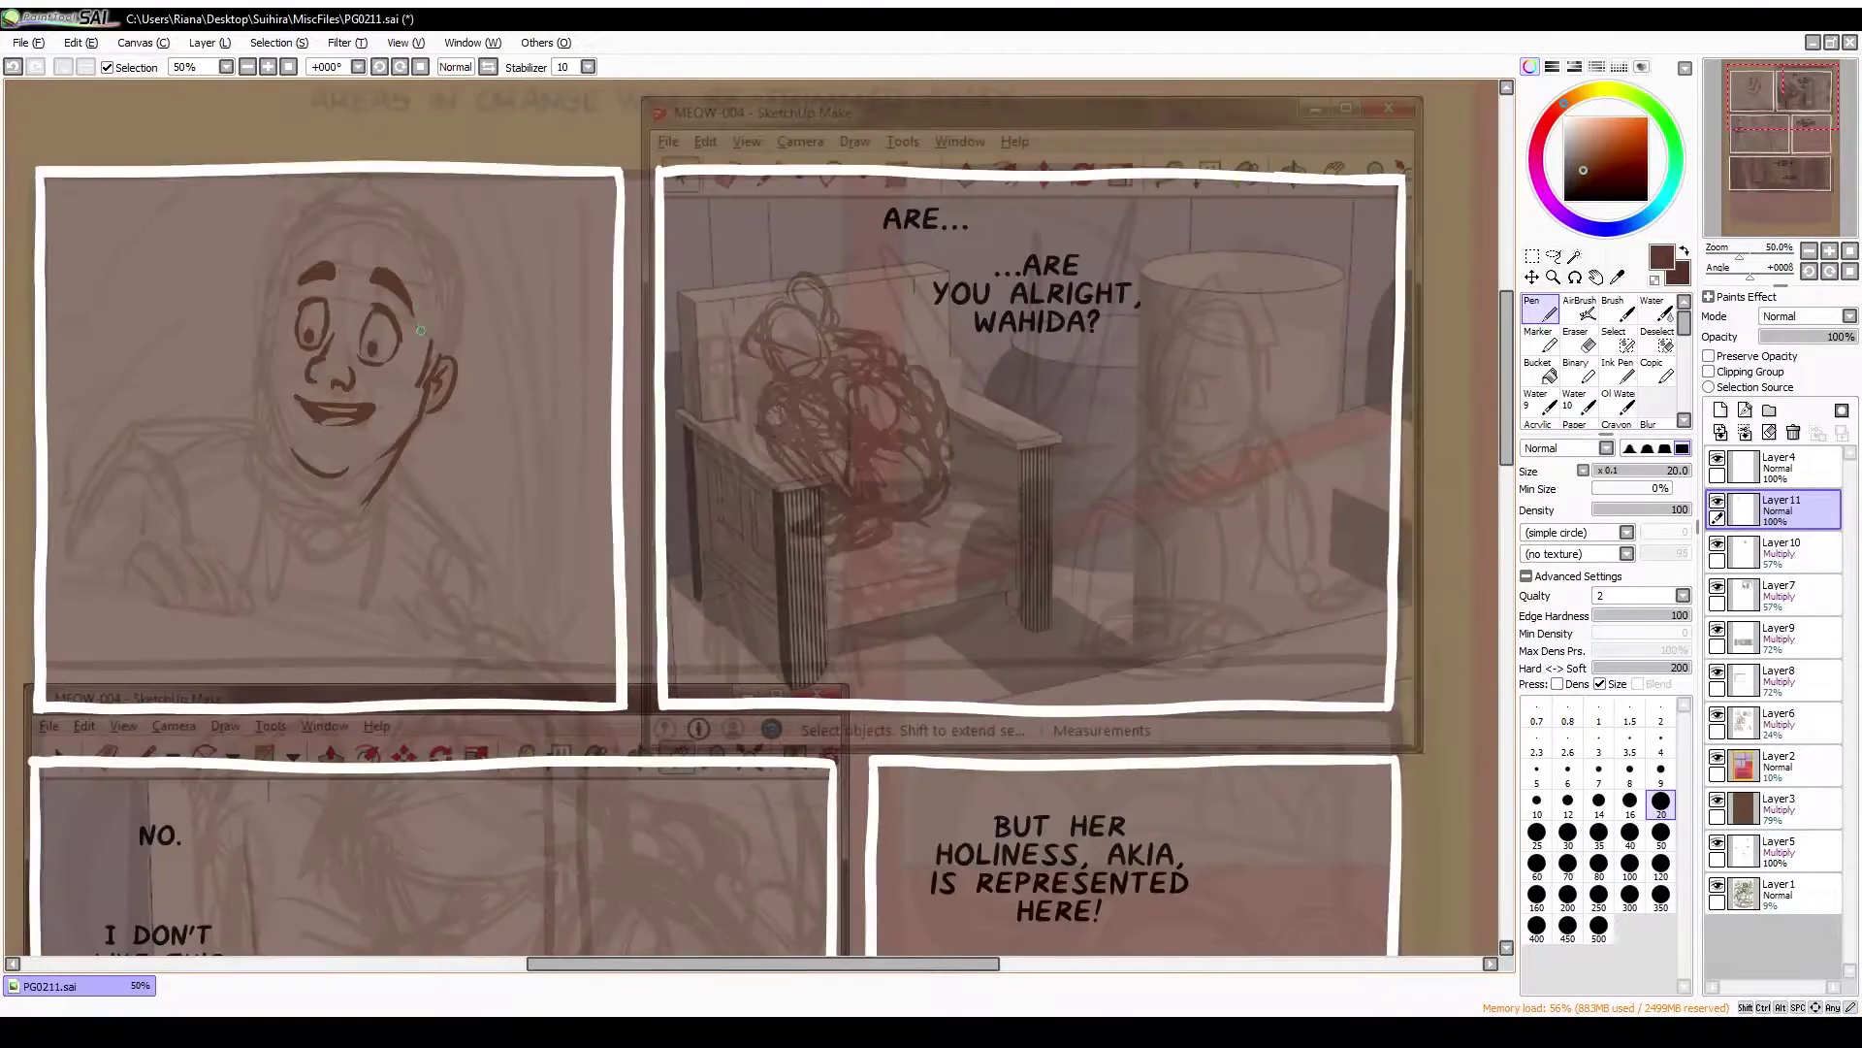
Outline the first-panel man's head and hair, and draw his collar and neck bow
key(h)
drag(1220, 309, 1243, 445)
key(e)
key(n)
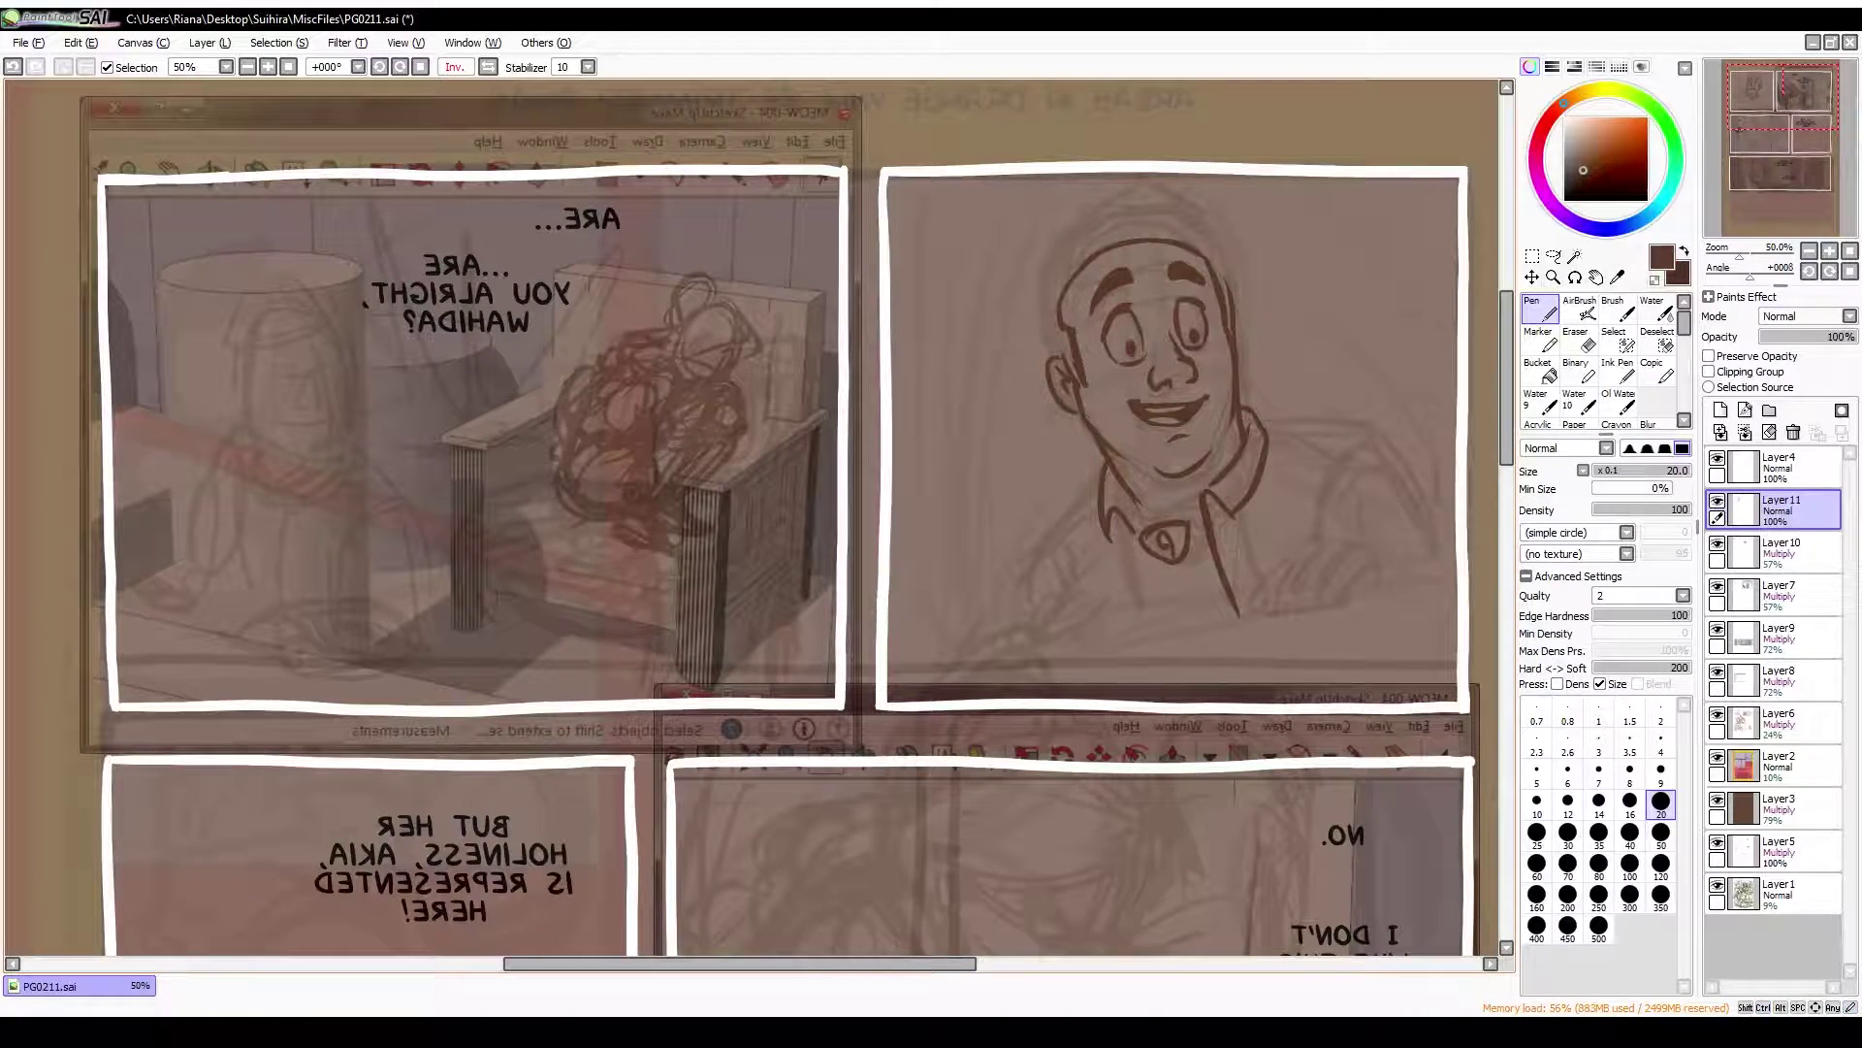
drag(1149, 180, 1058, 233)
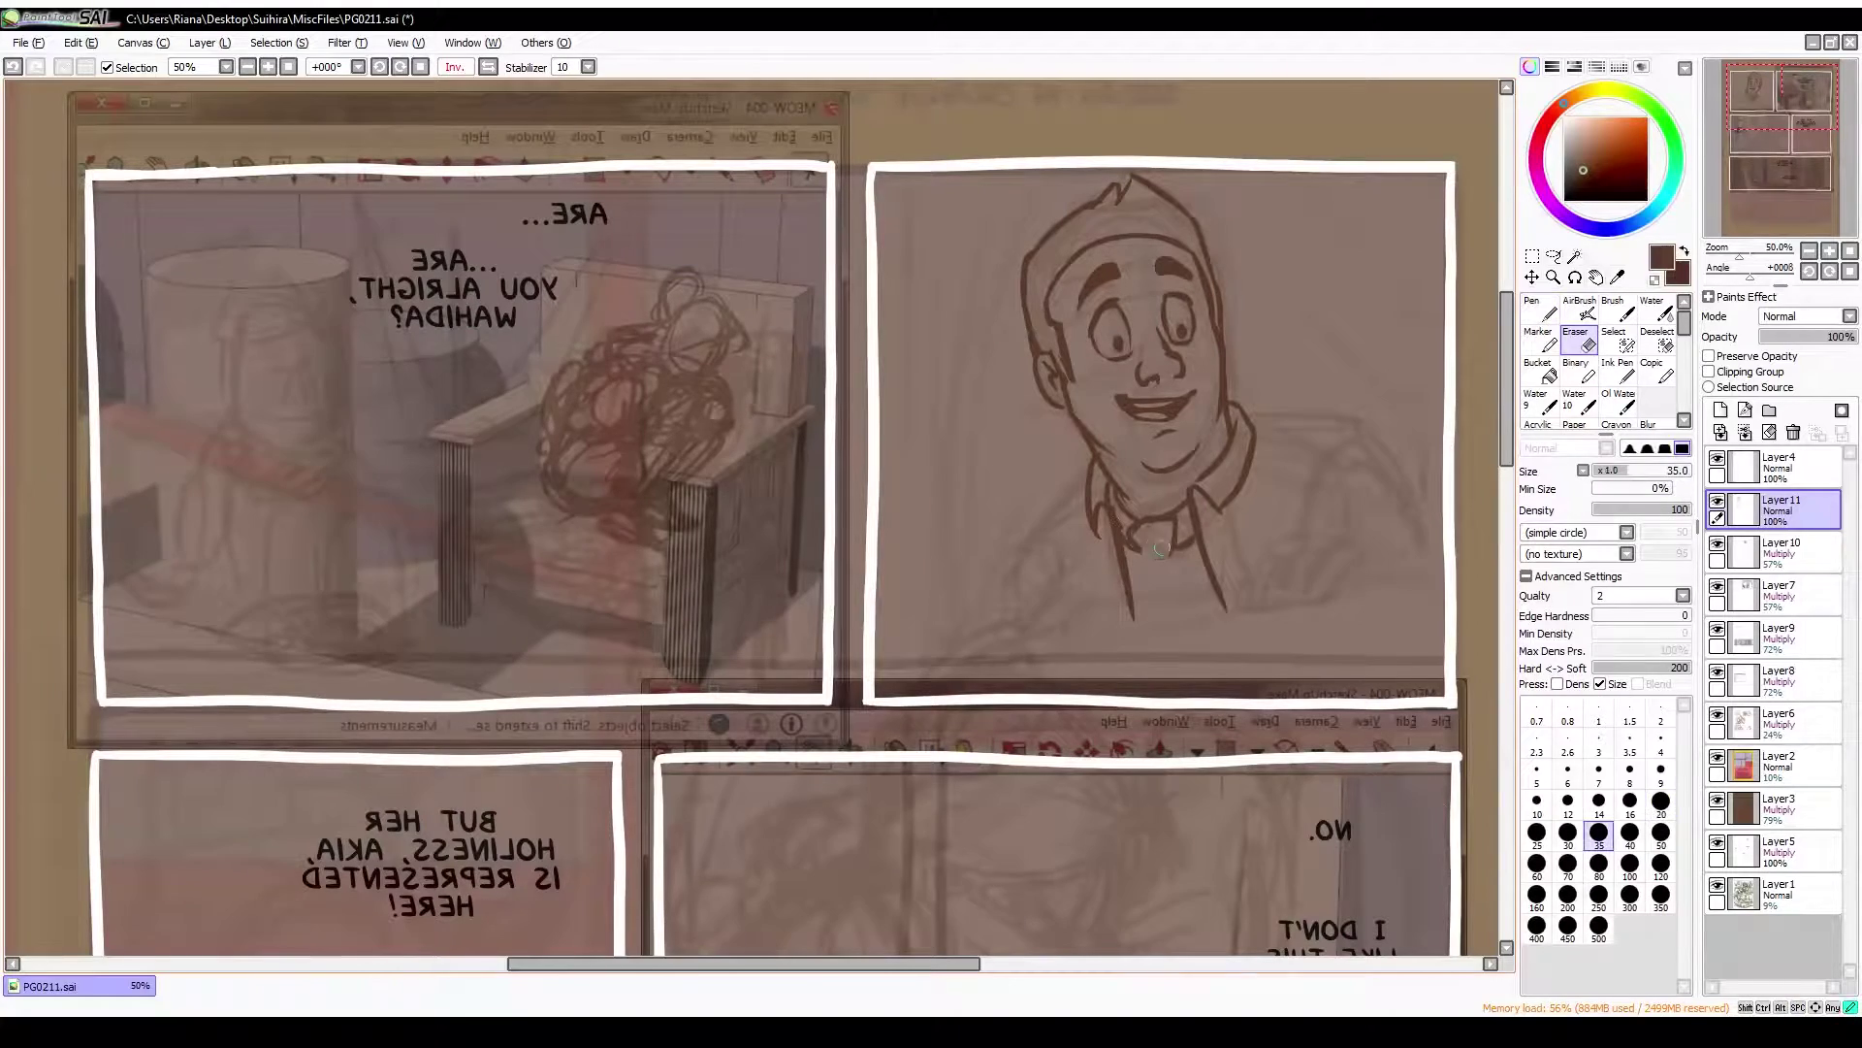
Fill the first-panel man's hair solid, and add the shirt-front folds and his first hand
mouse_move(1193, 548)
mouse_down()
mouse_move(1203, 609)
mouse_move(1133, 626)
mouse_up()
drag(1086, 223, 1164, 253)
key(h)
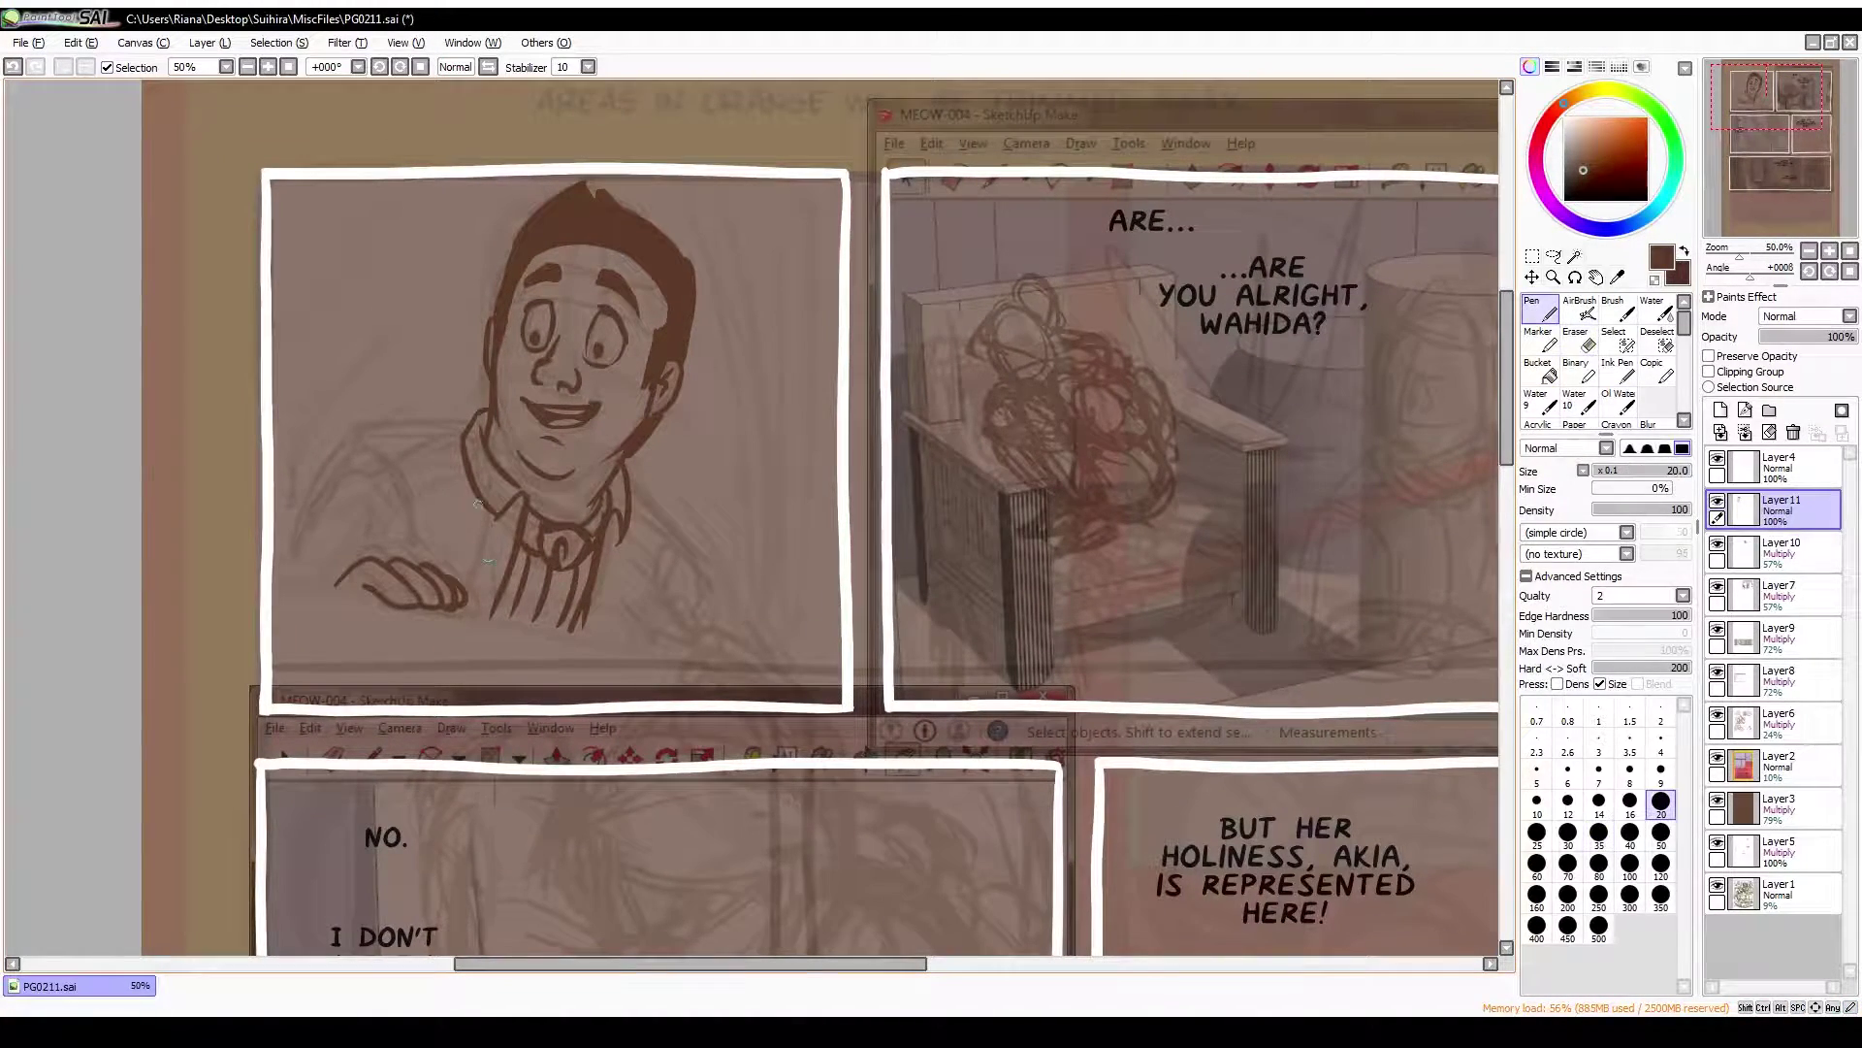
Draw the first-panel man's shoulders, sleeves and second hand, completing his leaning pose
drag(471, 417, 309, 549)
drag(706, 638, 753, 656)
key(ctrl+z)
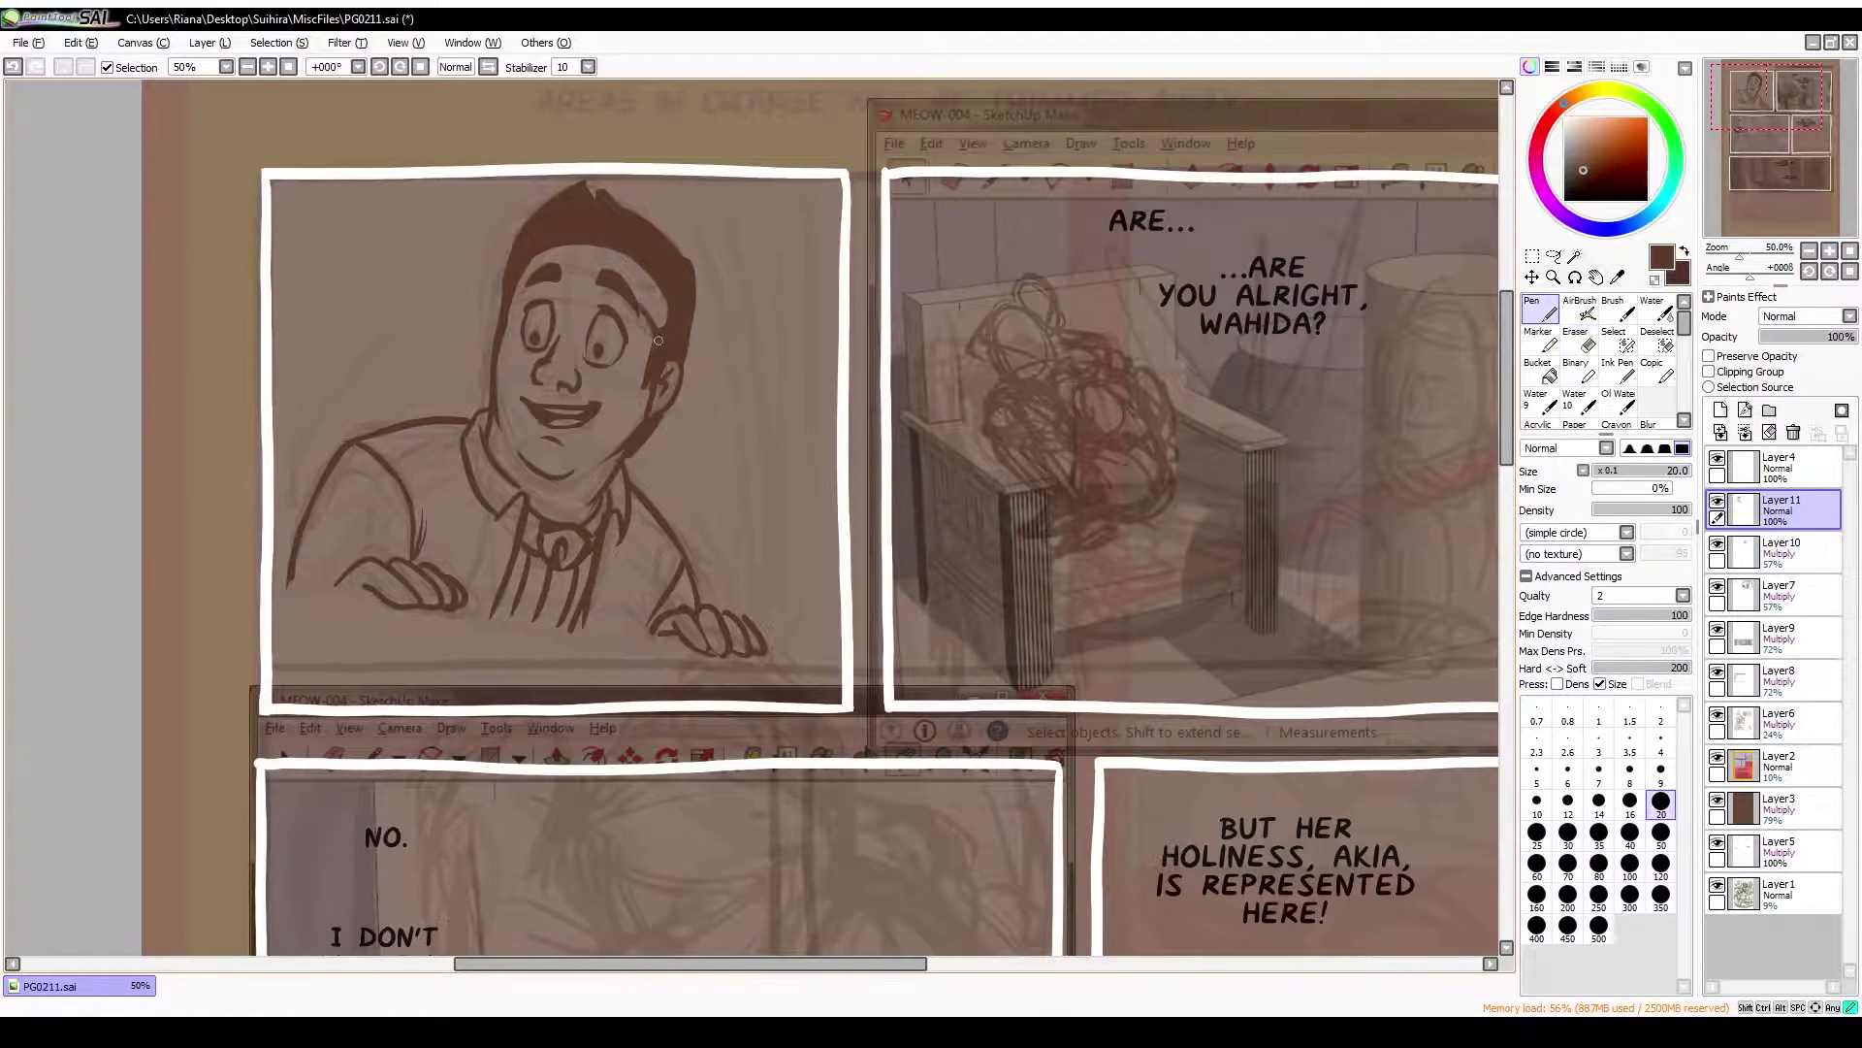
key(ctrl+y)
key(h)
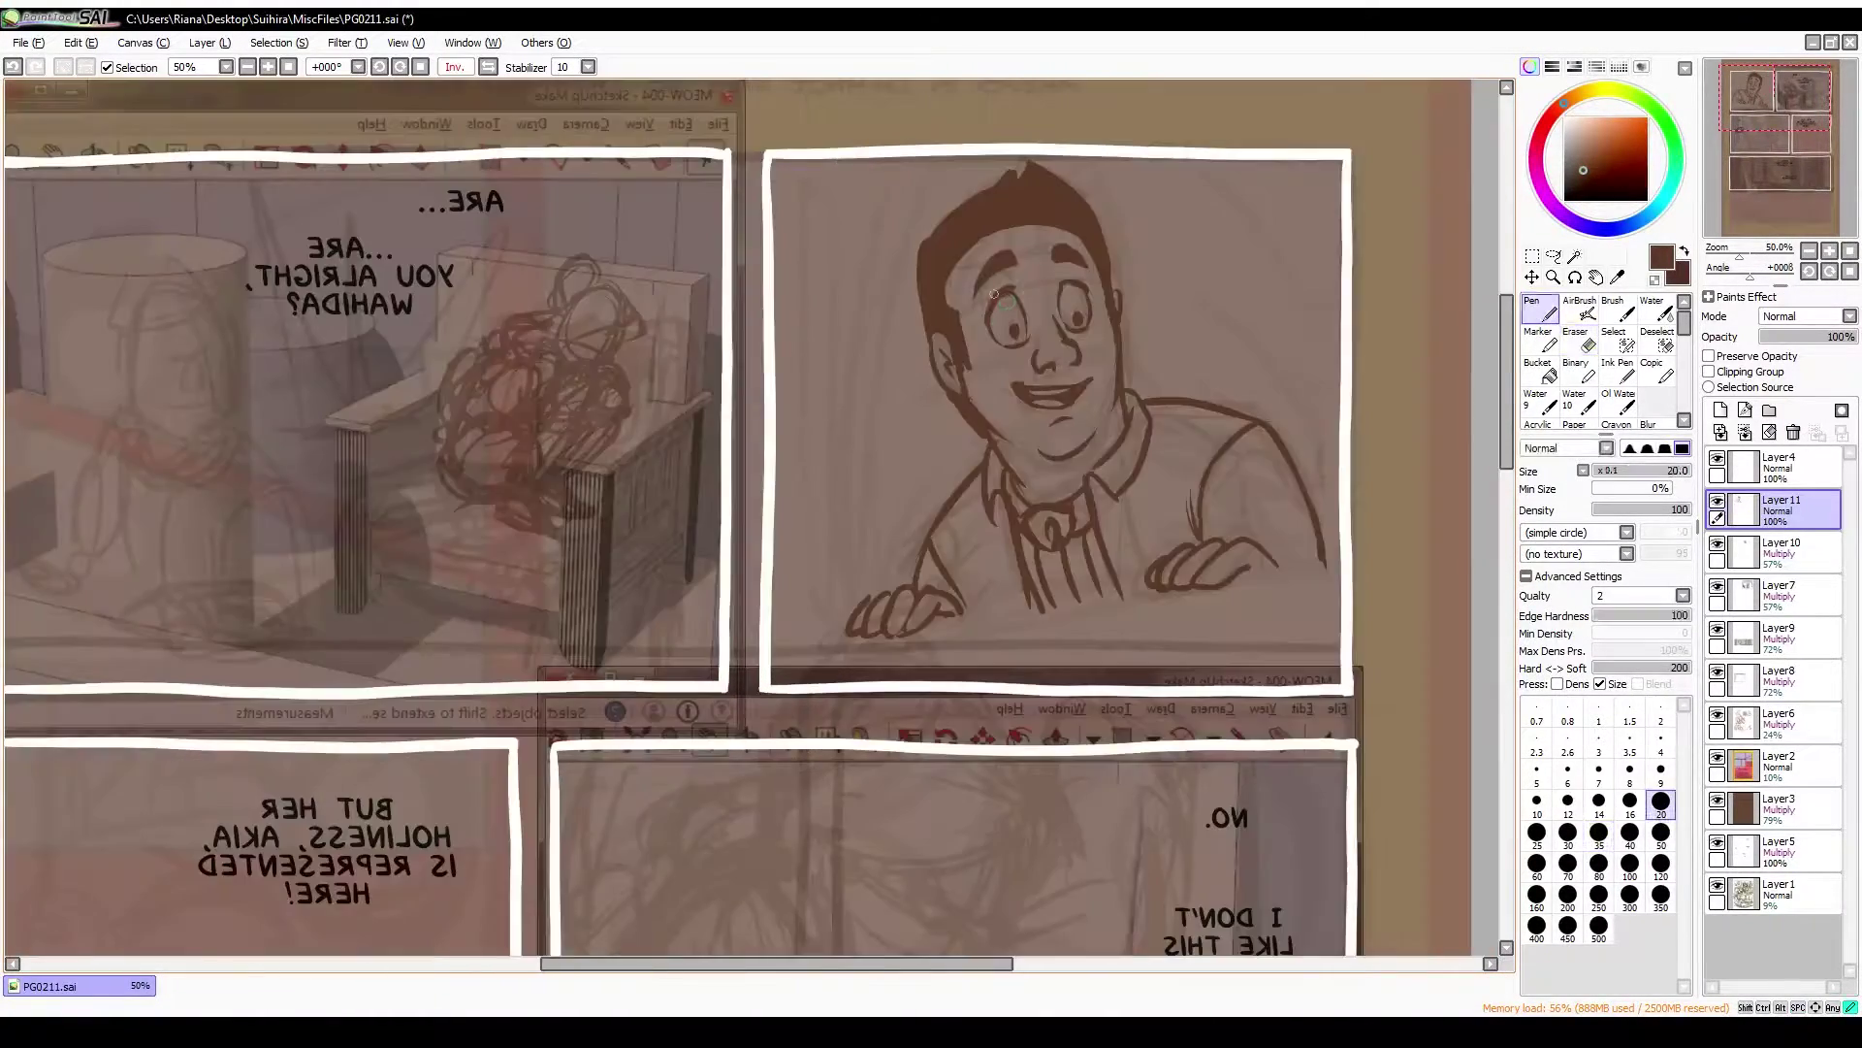
key(h)
Ink the worried man's eyes, brows, nose, mouth and jaw over his sketch in the second panel
drag(870, 373, 972, 370)
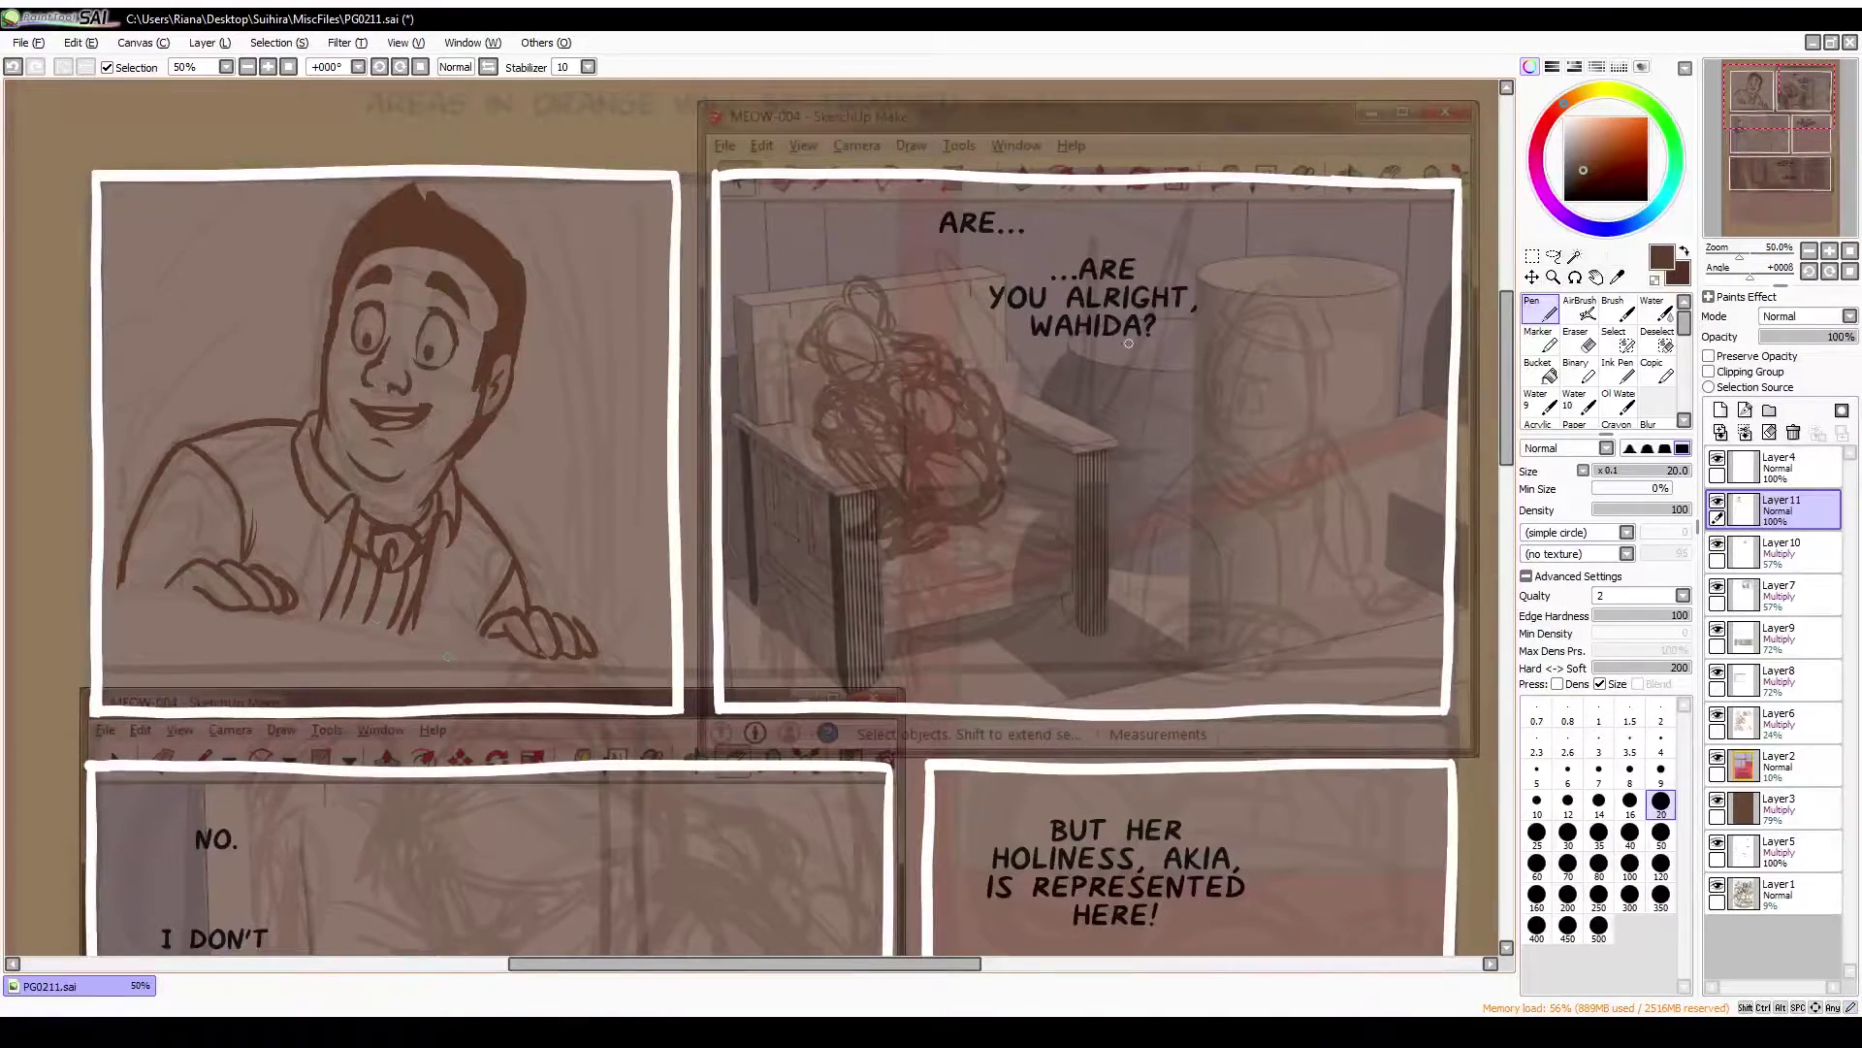
drag(1128, 343, 1061, 327)
mouse_move(1186, 371)
mouse_down()
mouse_move(1178, 402)
mouse_move(1155, 388)
mouse_move(1162, 410)
mouse_move(1203, 413)
mouse_up()
key(e)
key(n)
key(e)
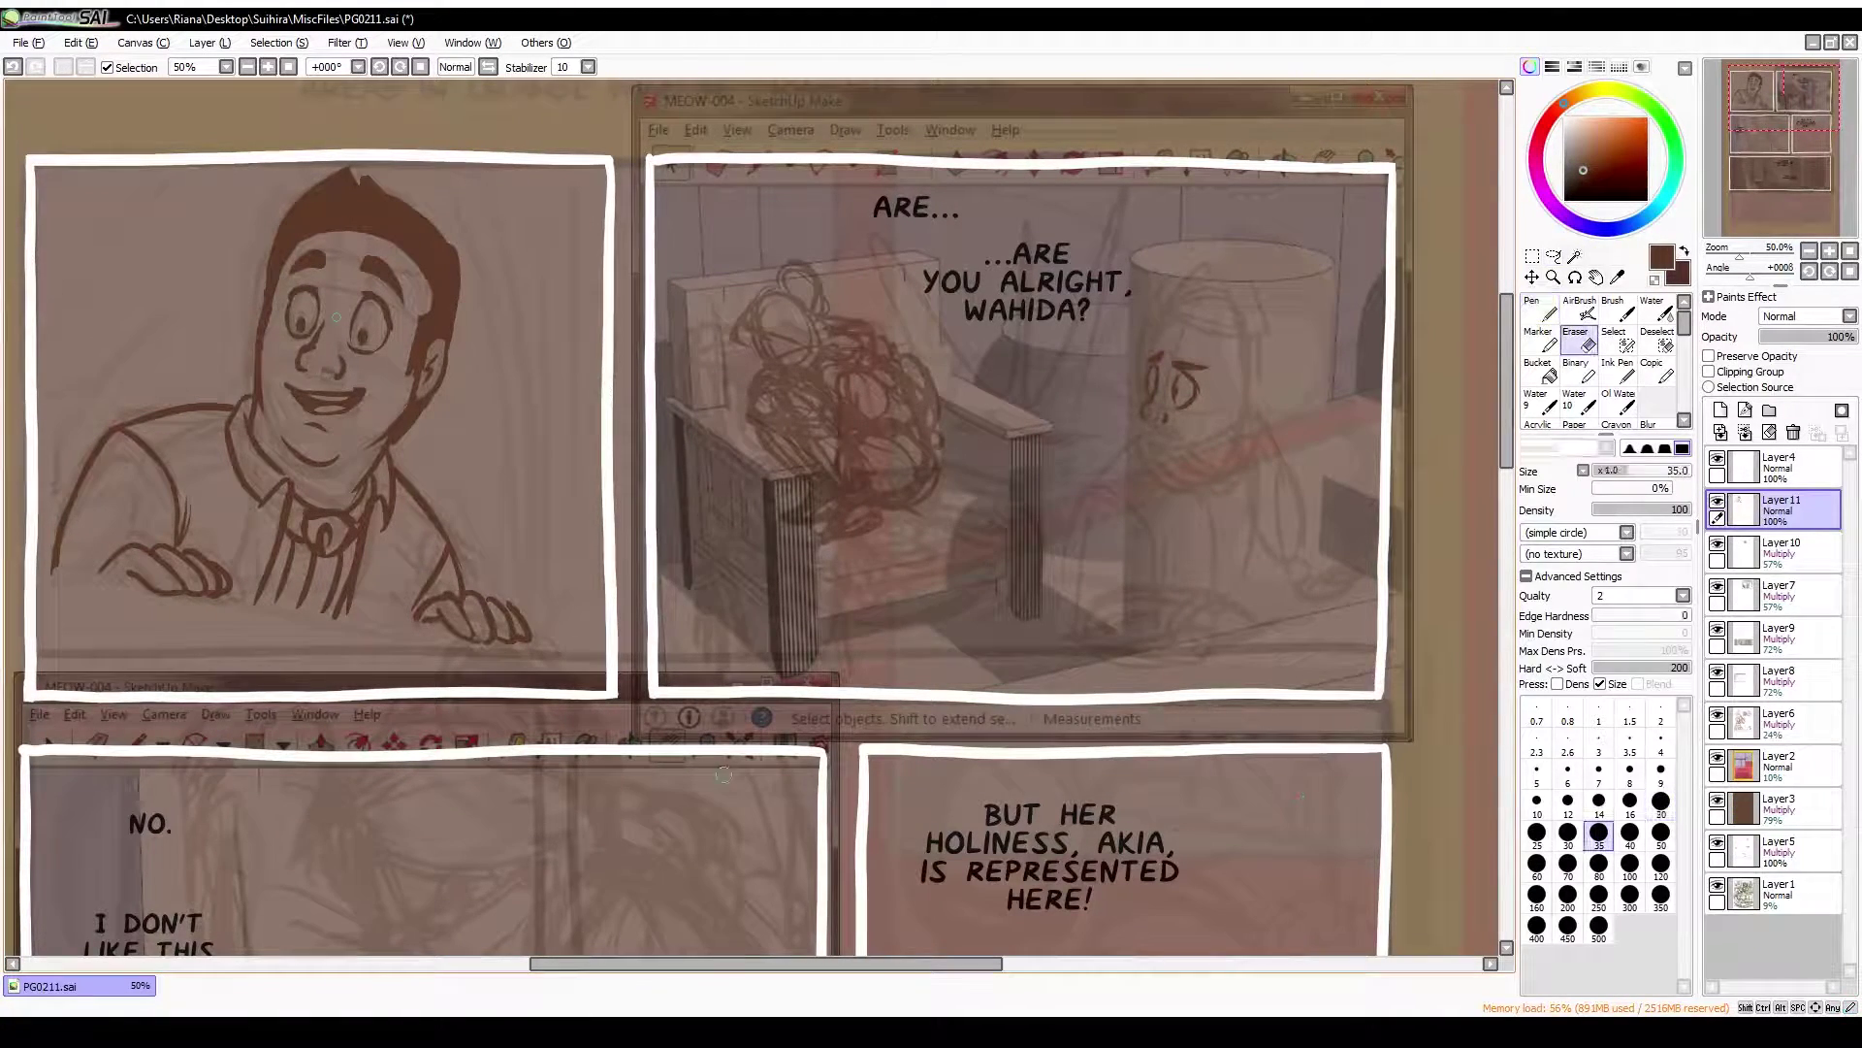
key(n)
key(h)
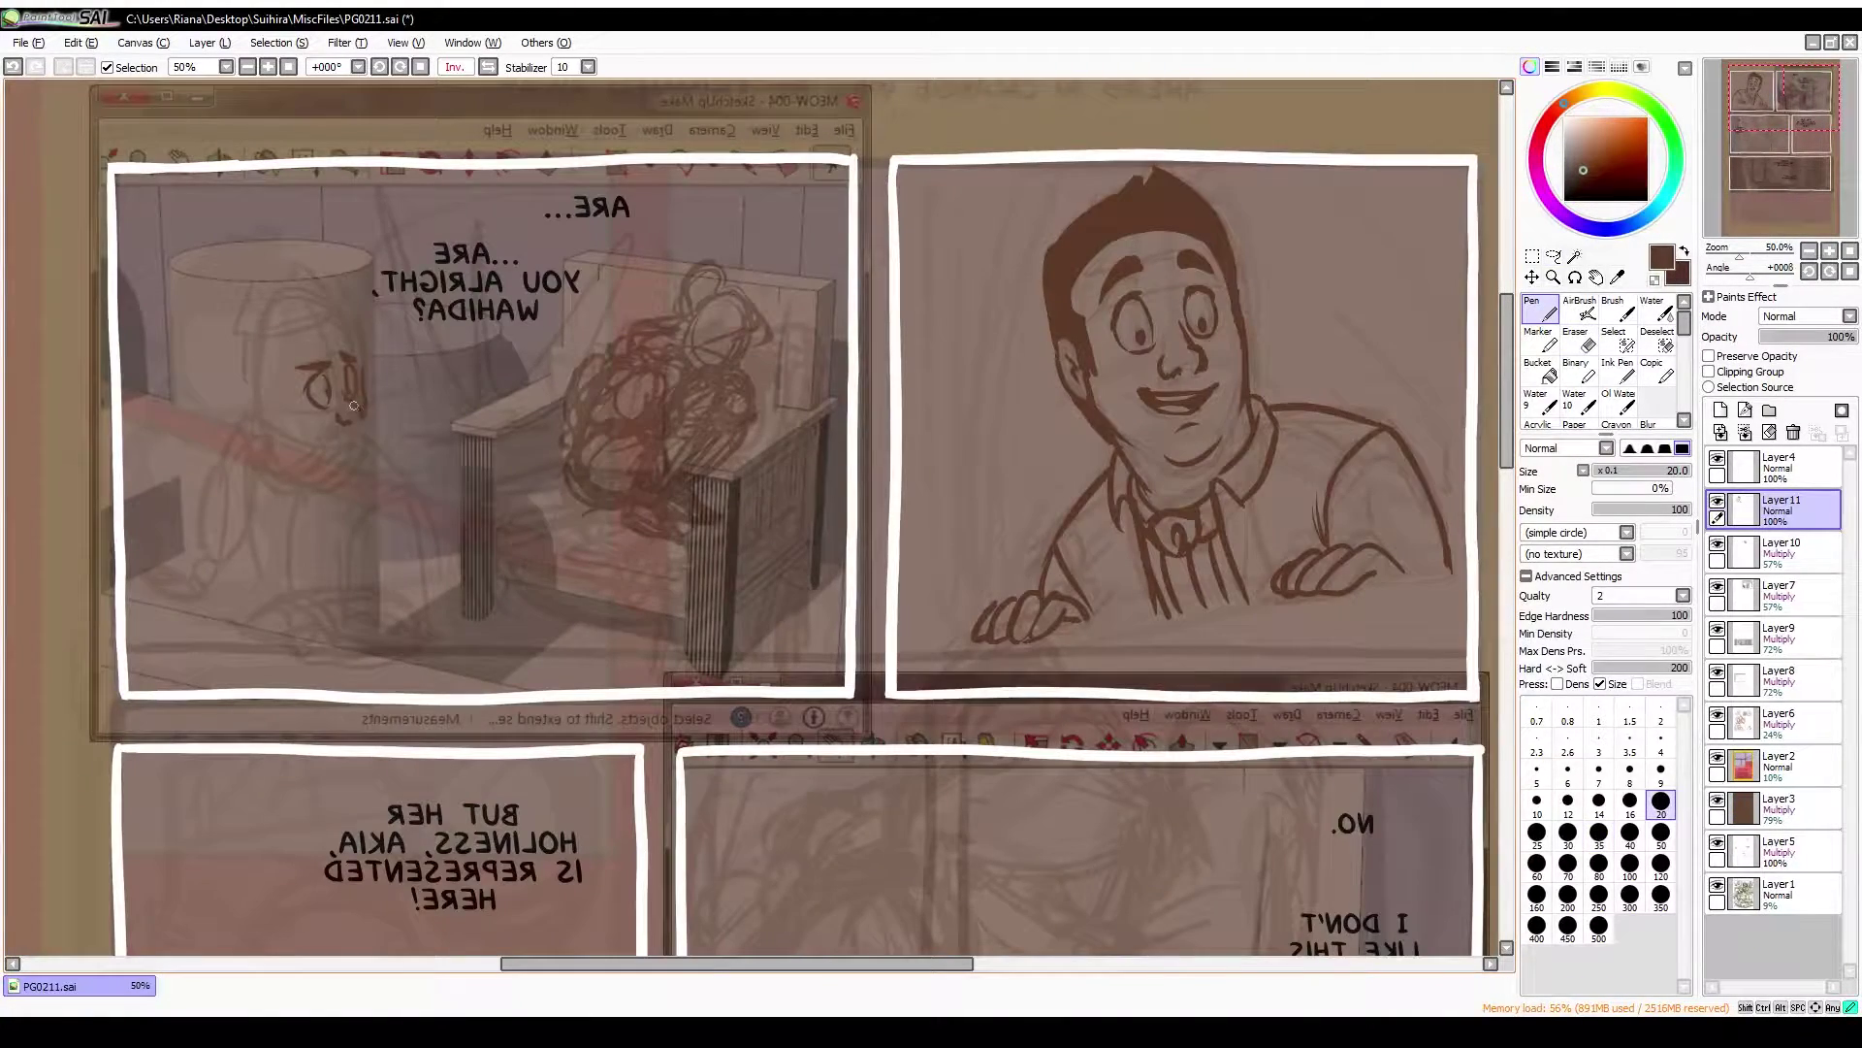
key(h)
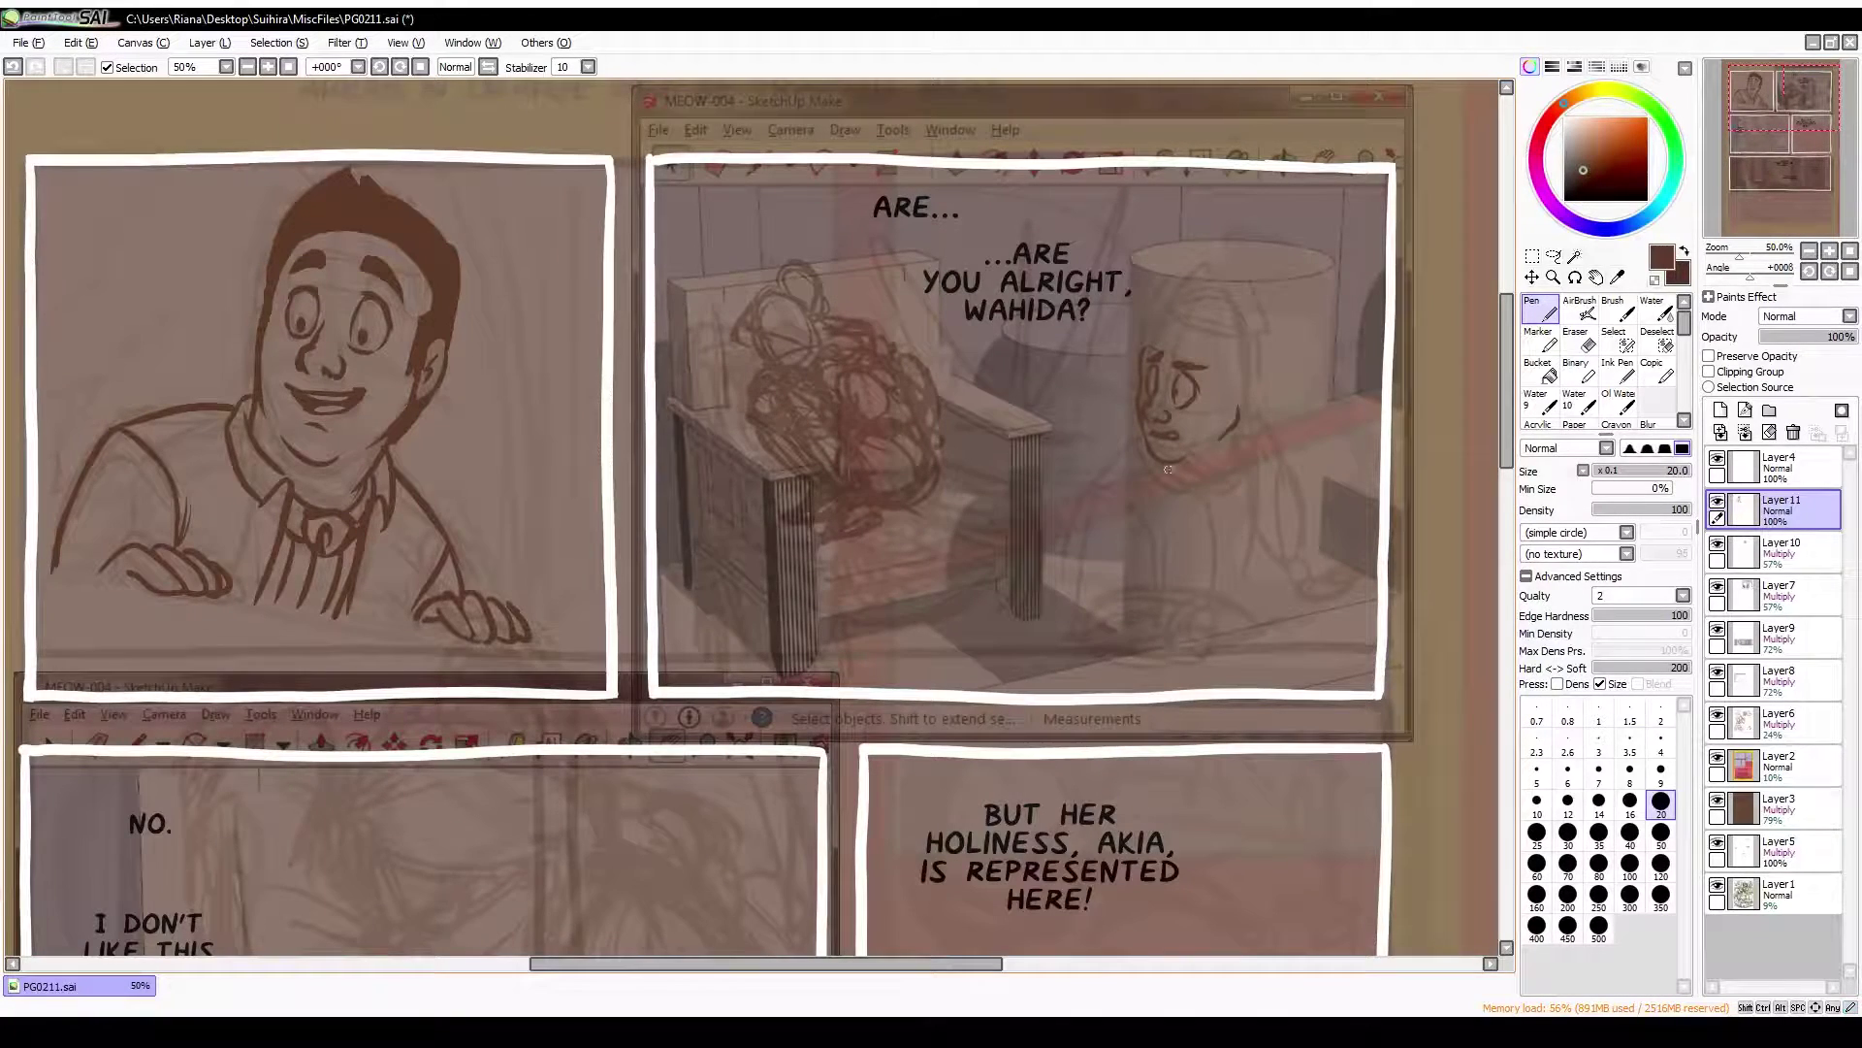
Draw the second-panel man's ear and hairline, and fill his hair solid
key(e)
key(n)
key(e)
key(n)
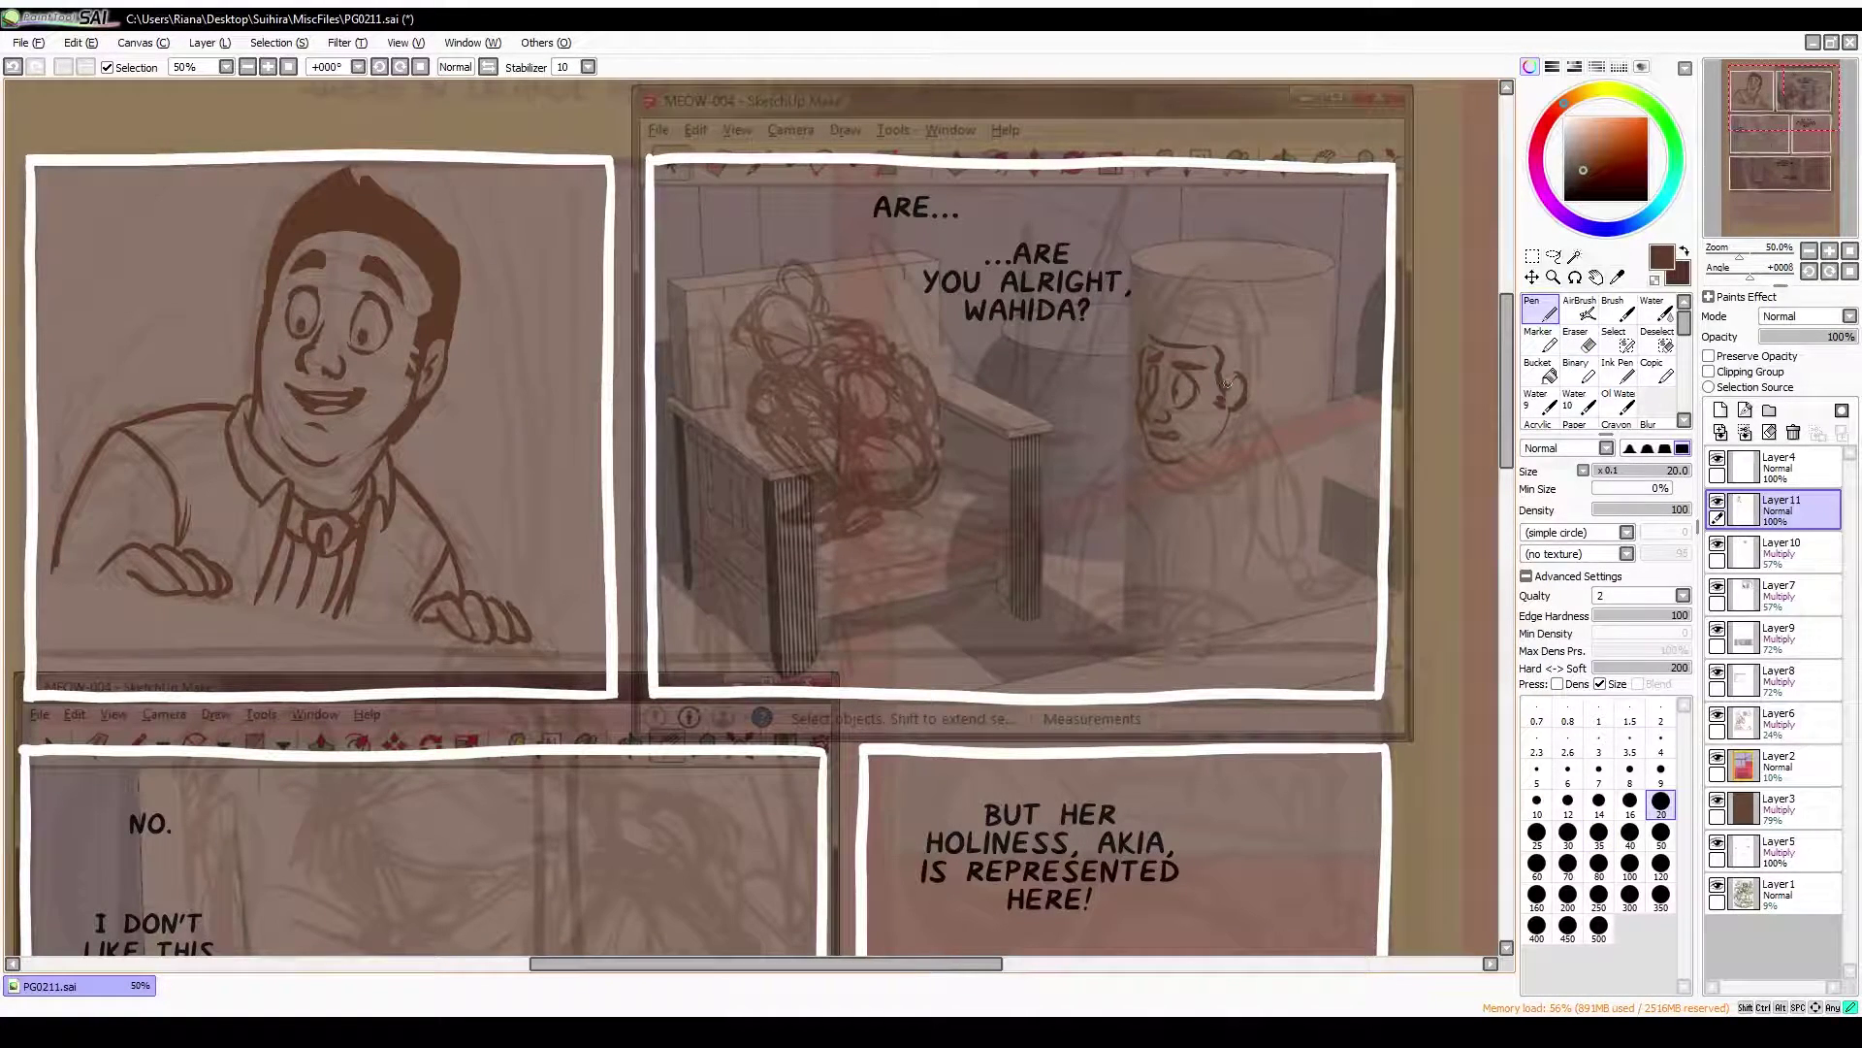
key(e)
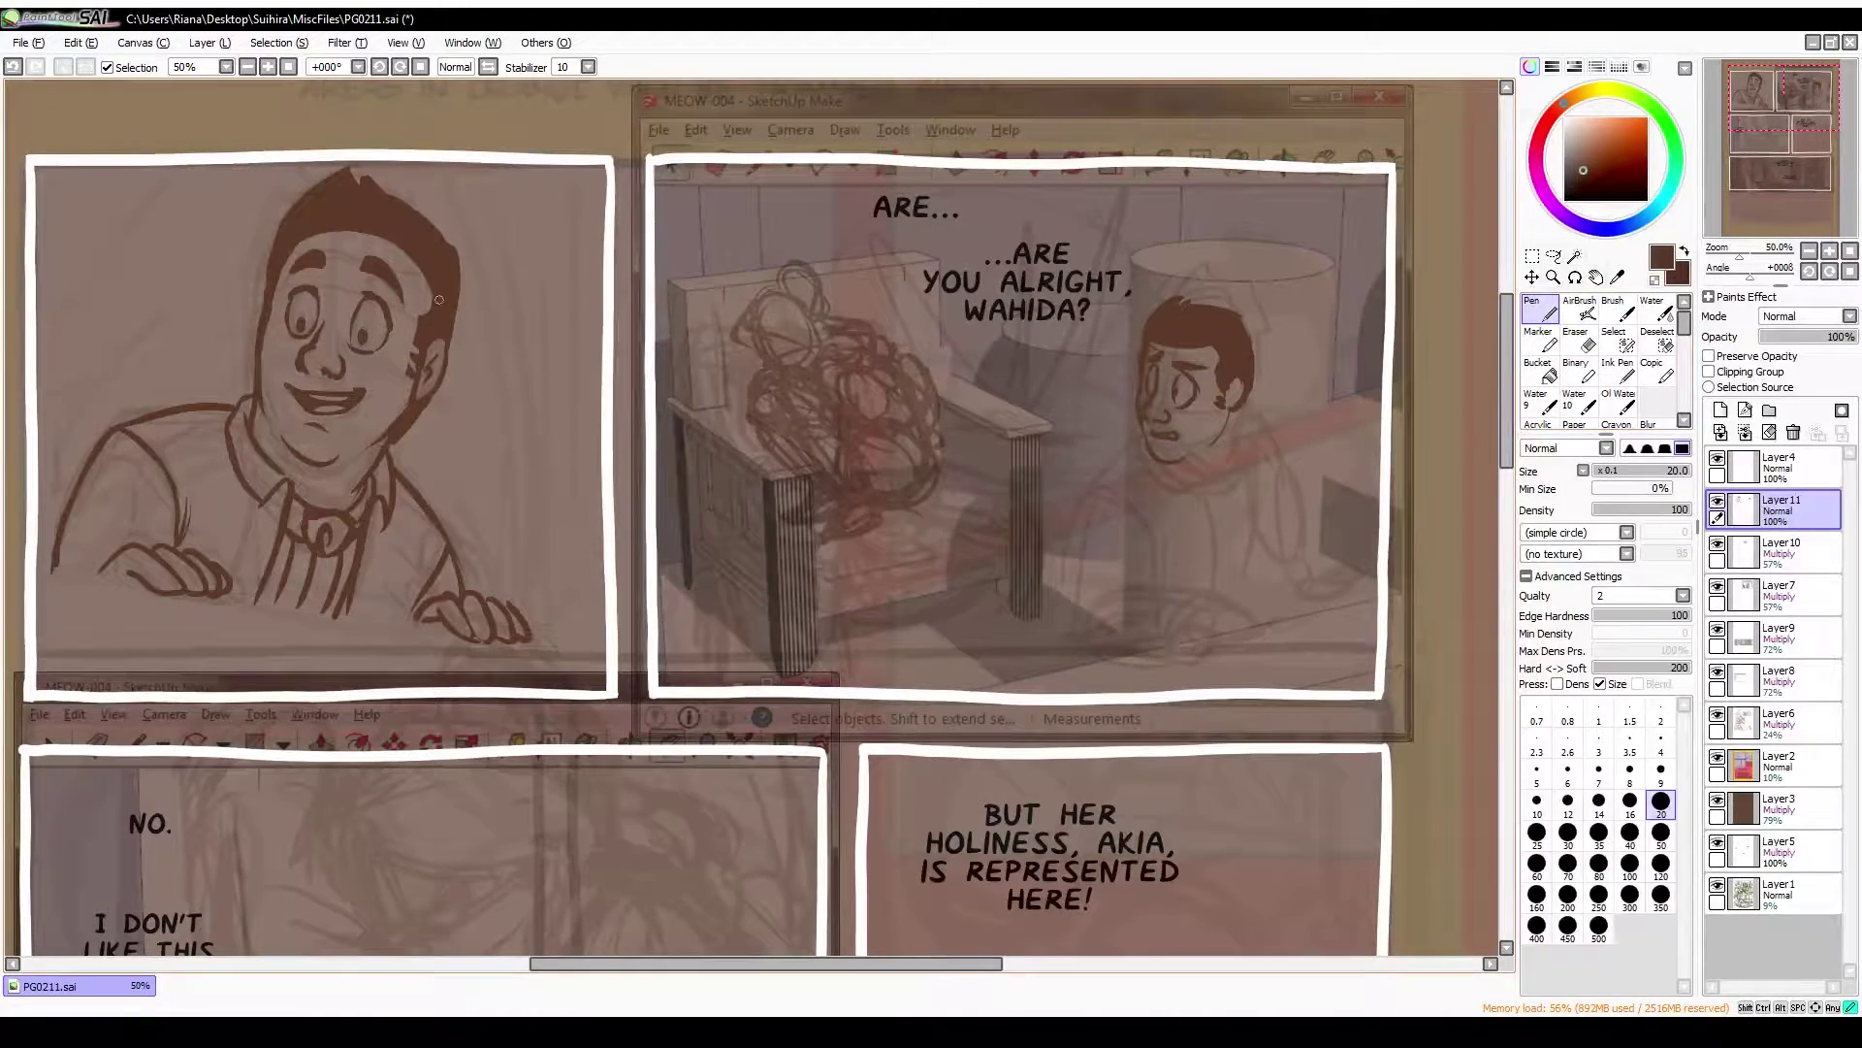
key(n)
key(e)
key(n)
Draw the second-panel man's neck, collar, shoulder line and shirt front, cleaning stray lines with the eraser
drag(1228, 406, 1219, 497)
key(e)
key(n)
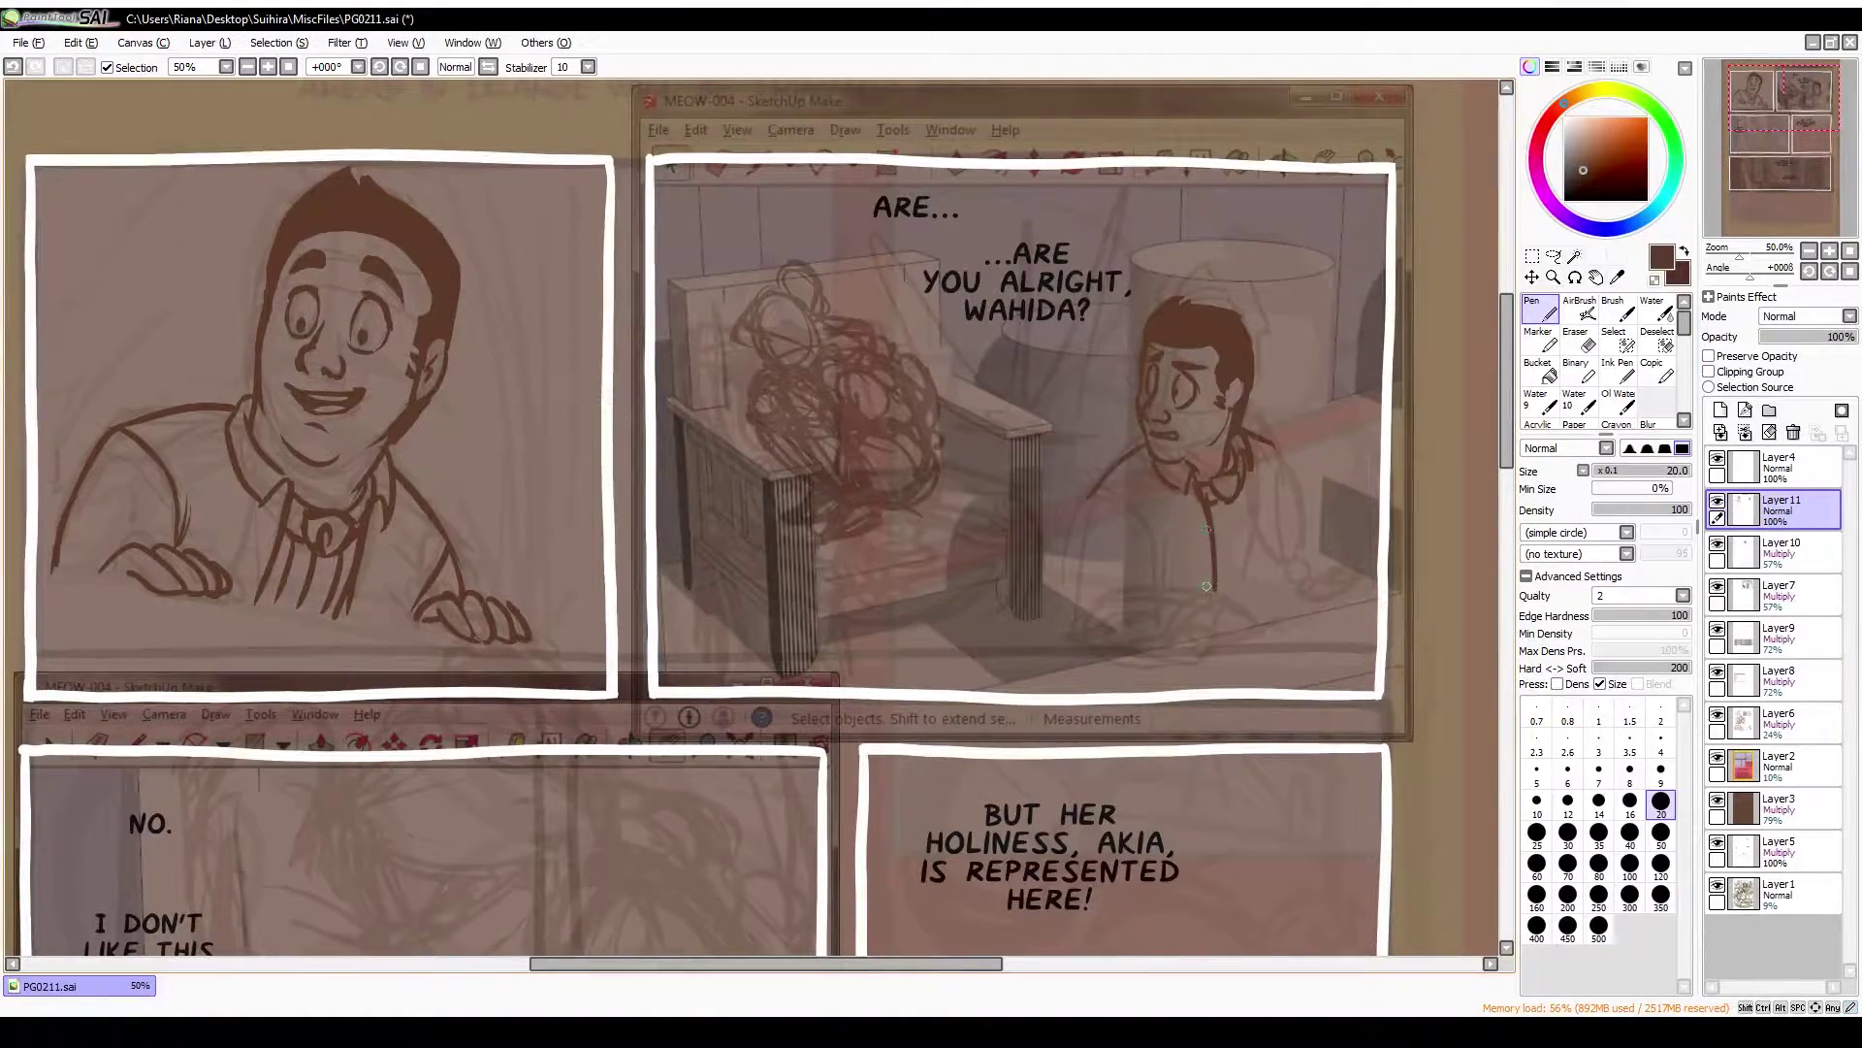
key(h)
key(e)
key(n)
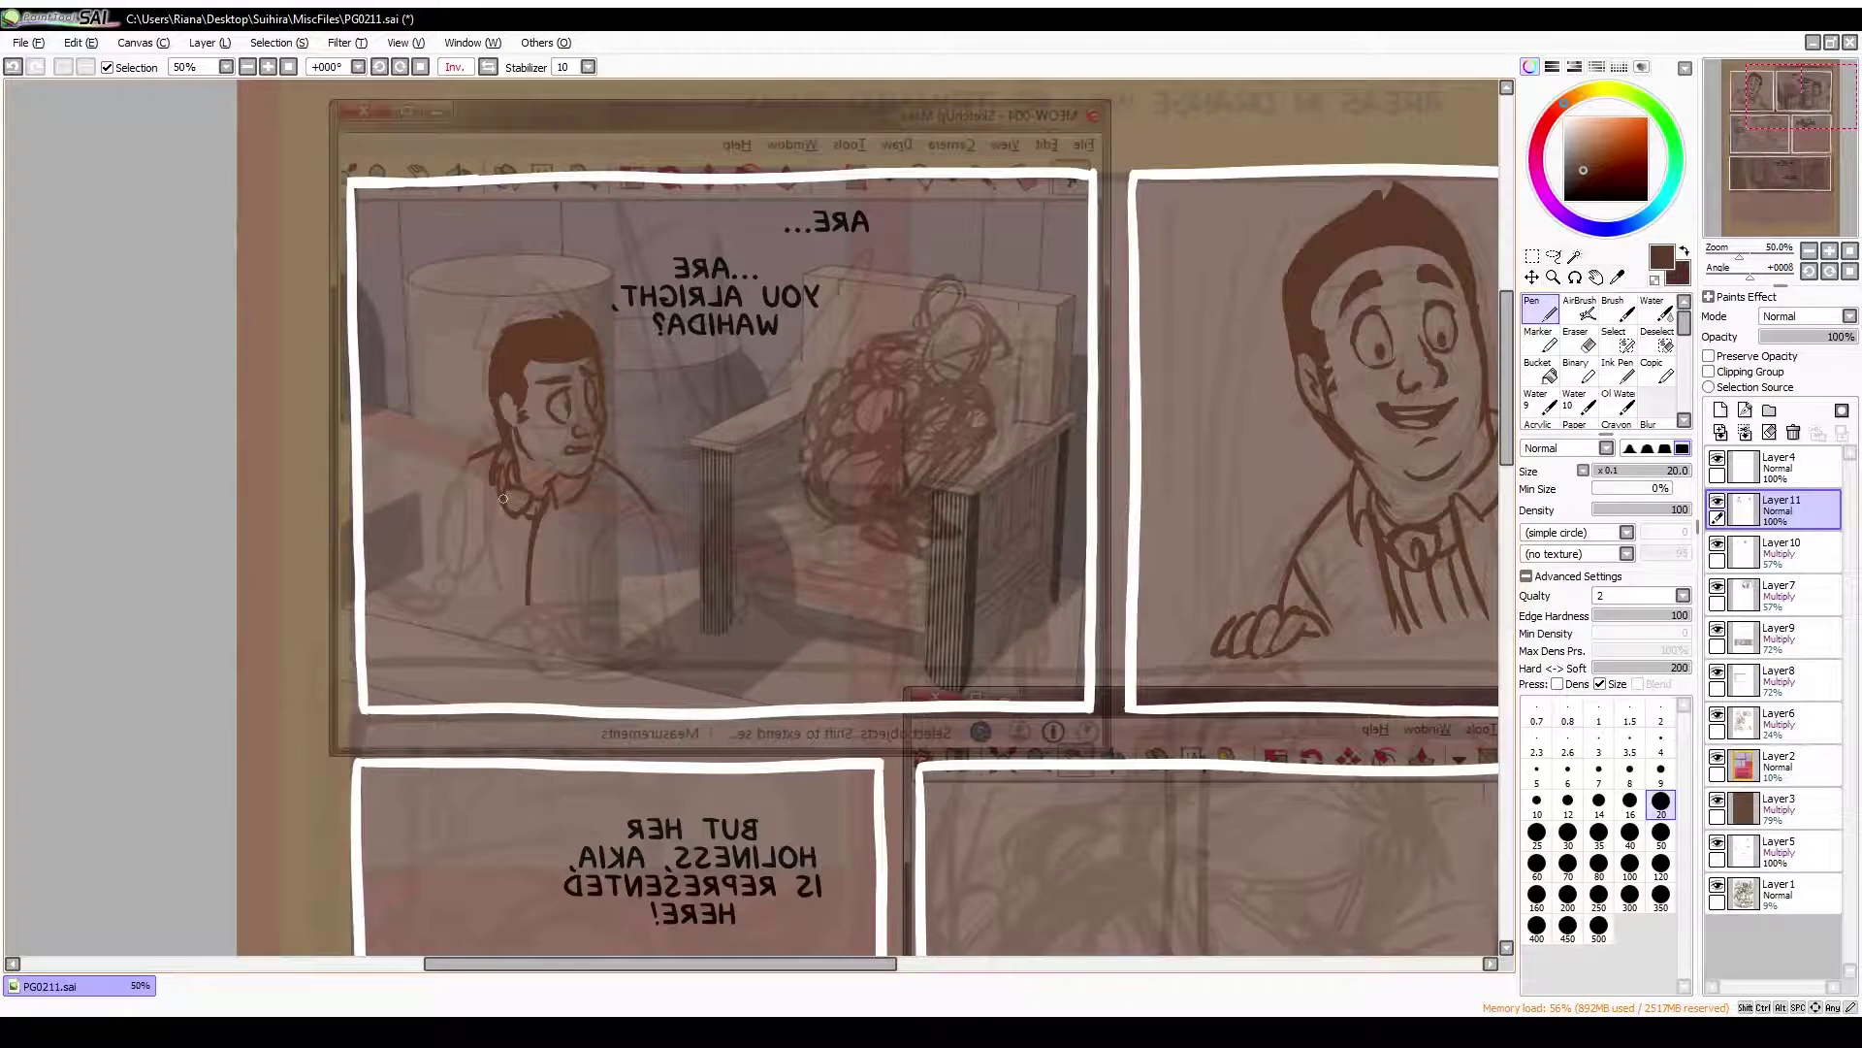
key(e)
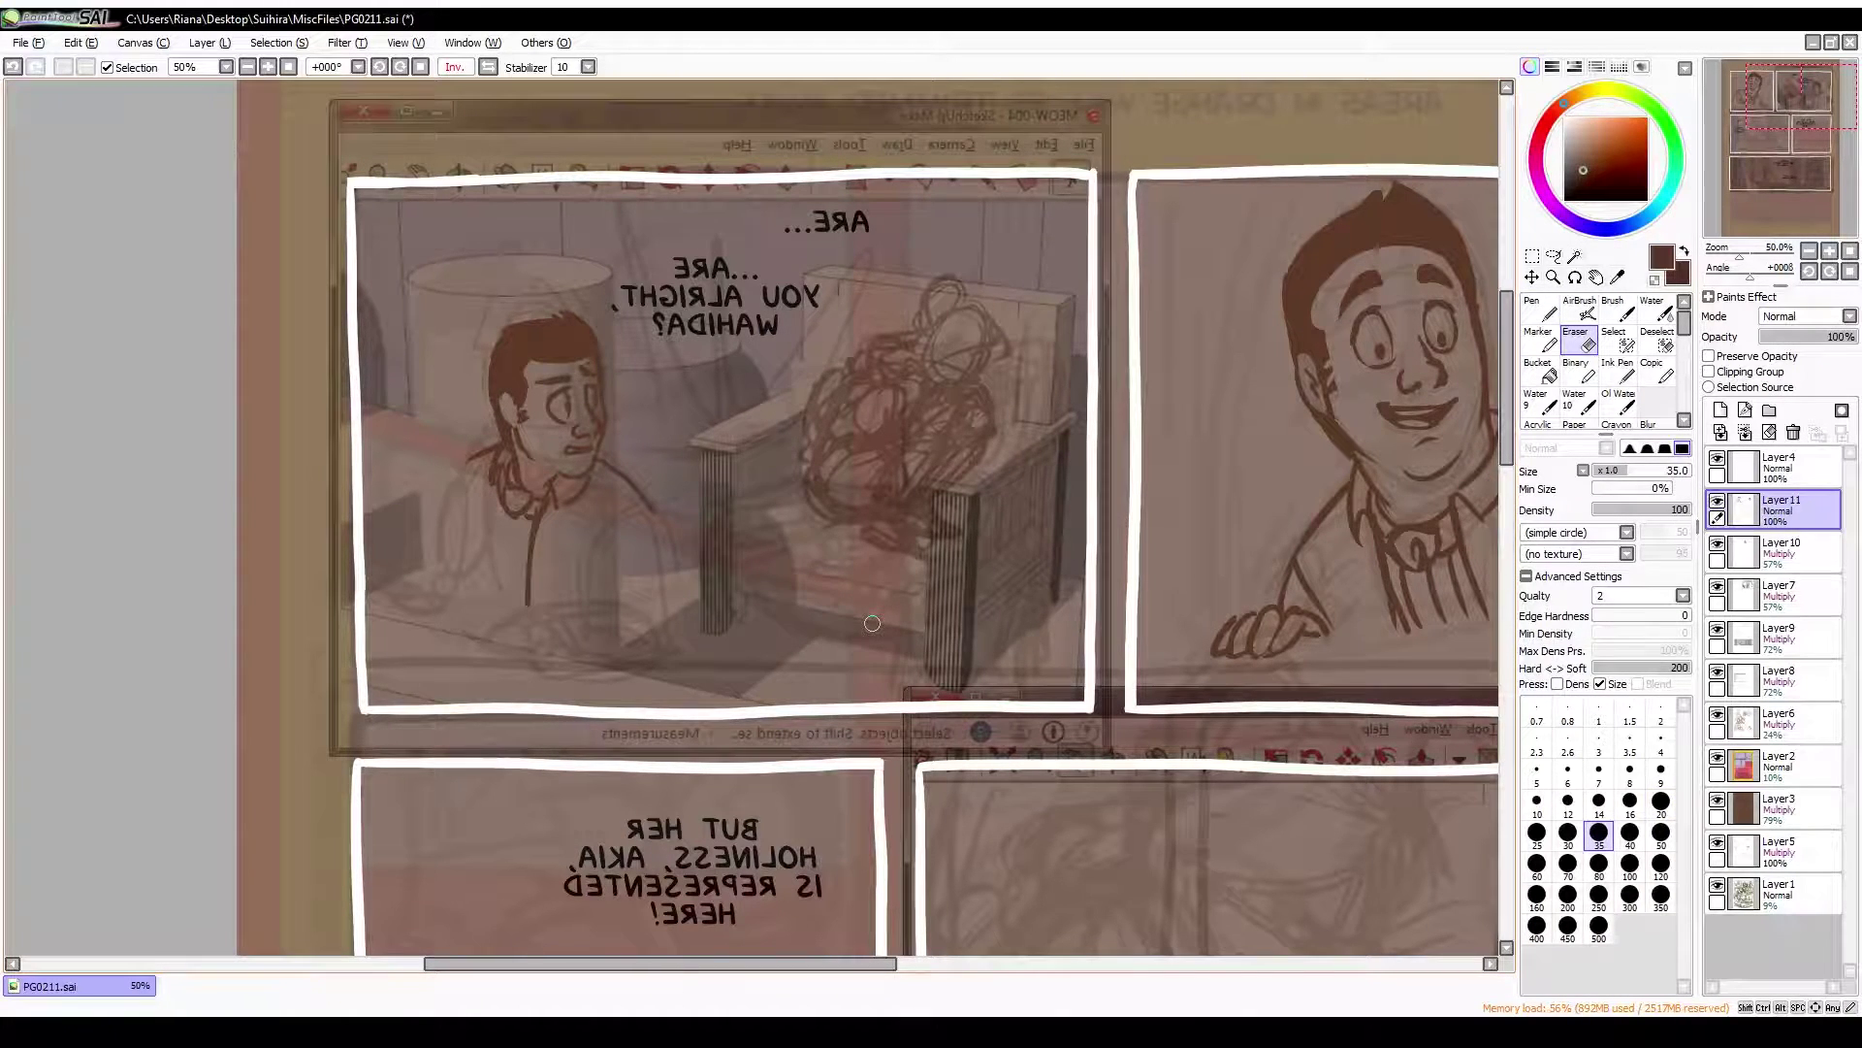
key(n)
key(h)
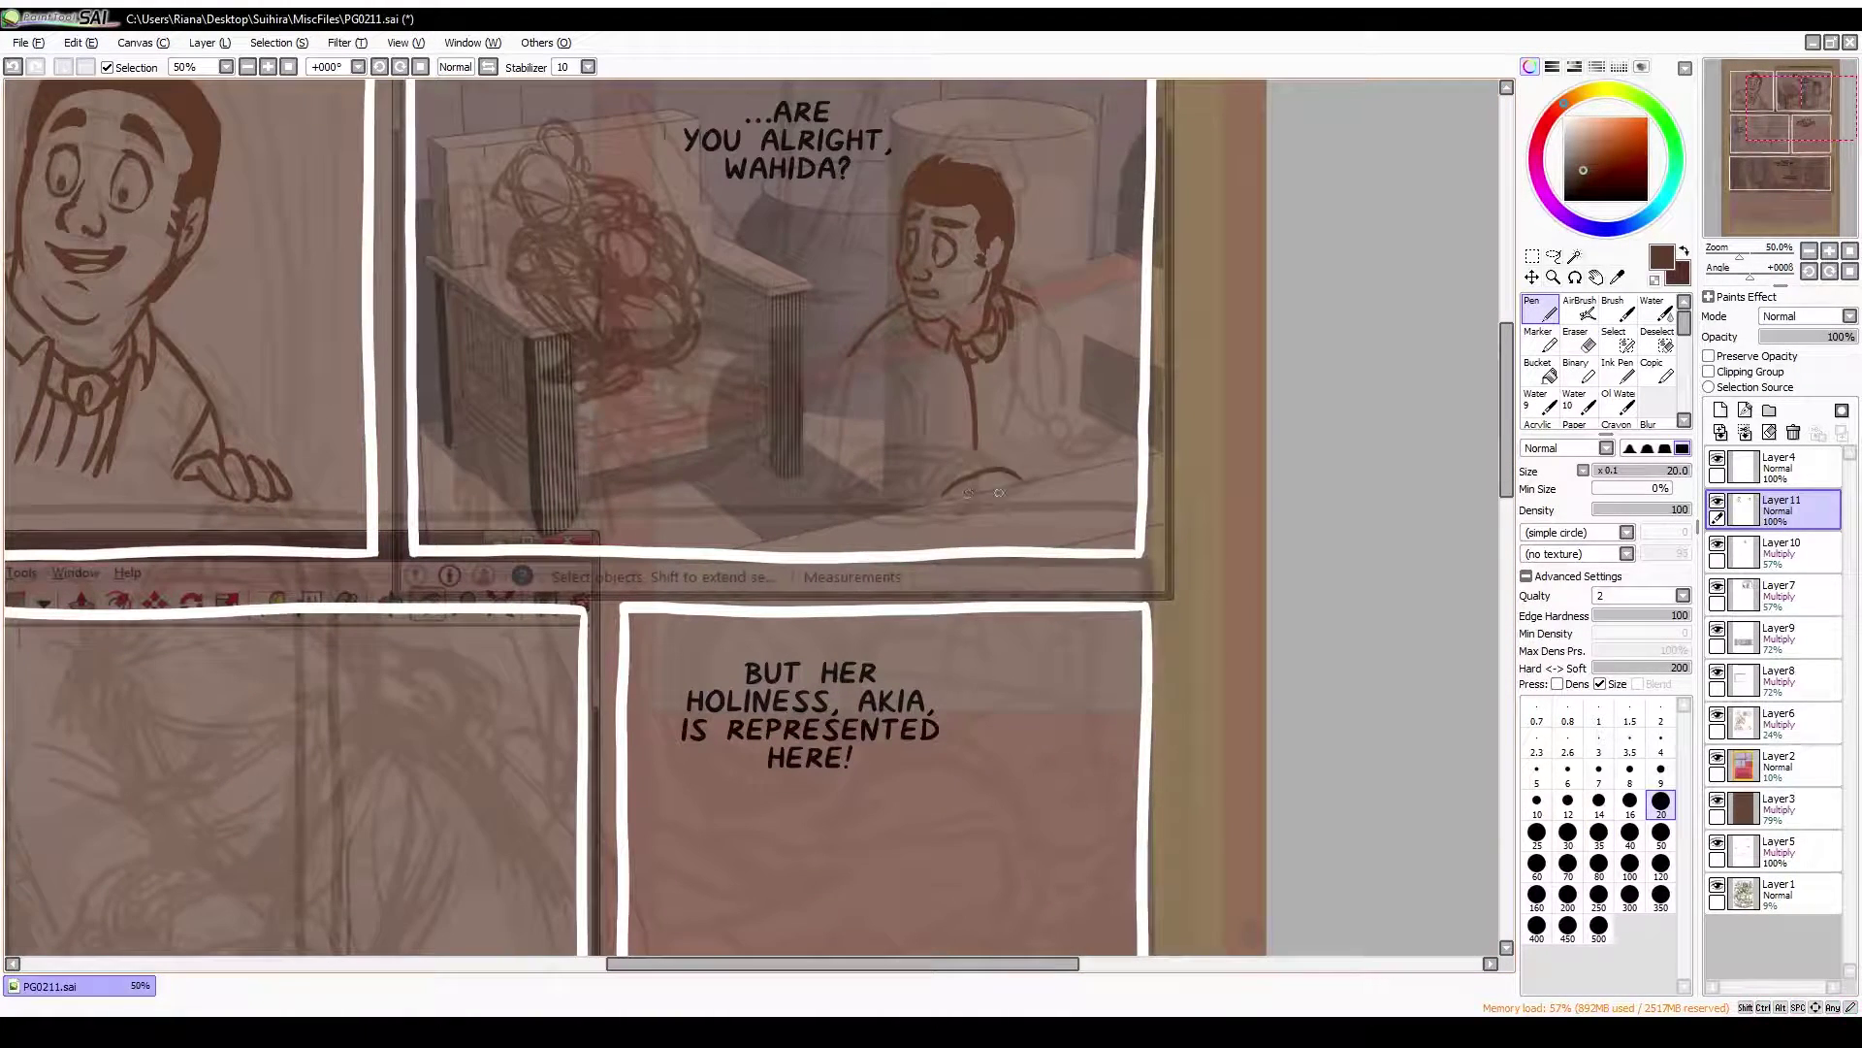
Draw the second-panel man's arms, jacket sides and shirt folds, with his hands resting on the table
drag(842, 357, 850, 496)
mouse_move(995, 341)
mouse_down()
mouse_move(990, 465)
mouse_move(1023, 475)
mouse_up()
key(h)
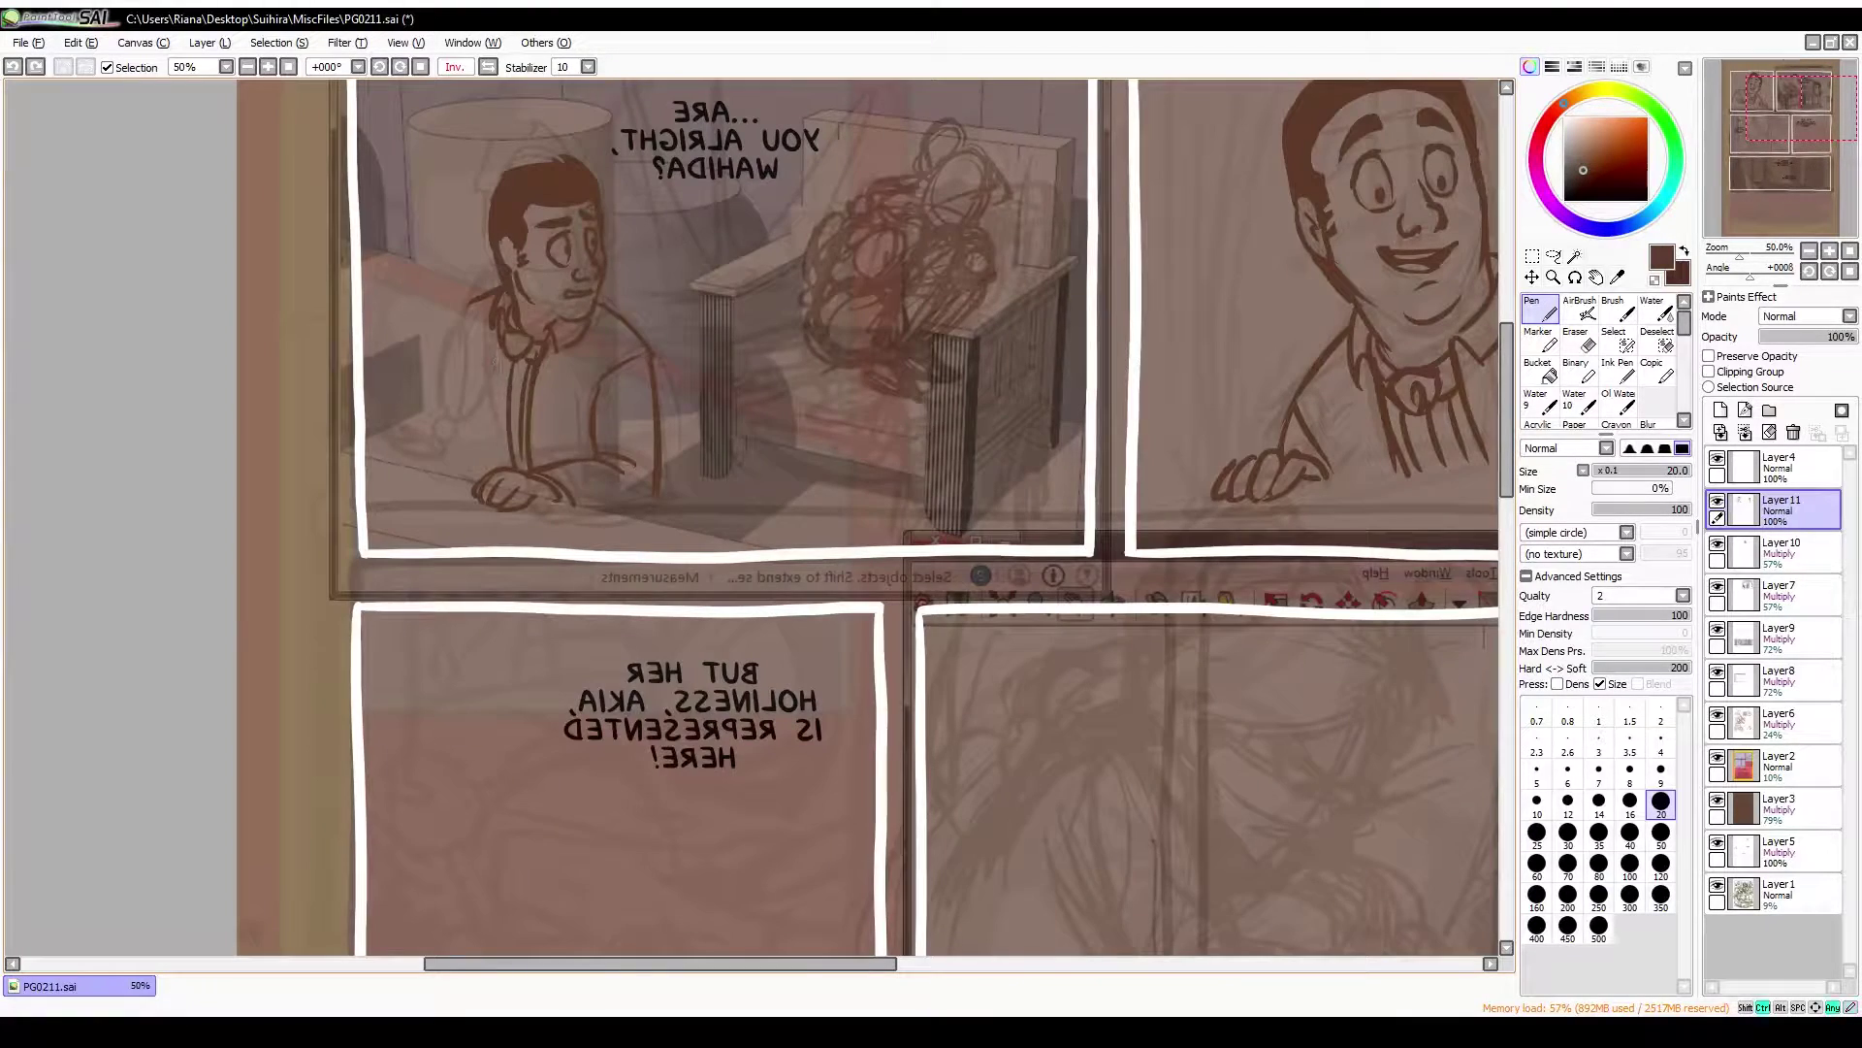
mouse_move(494, 330)
mouse_down()
mouse_move(485, 480)
mouse_move(461, 462)
mouse_up()
key(h)
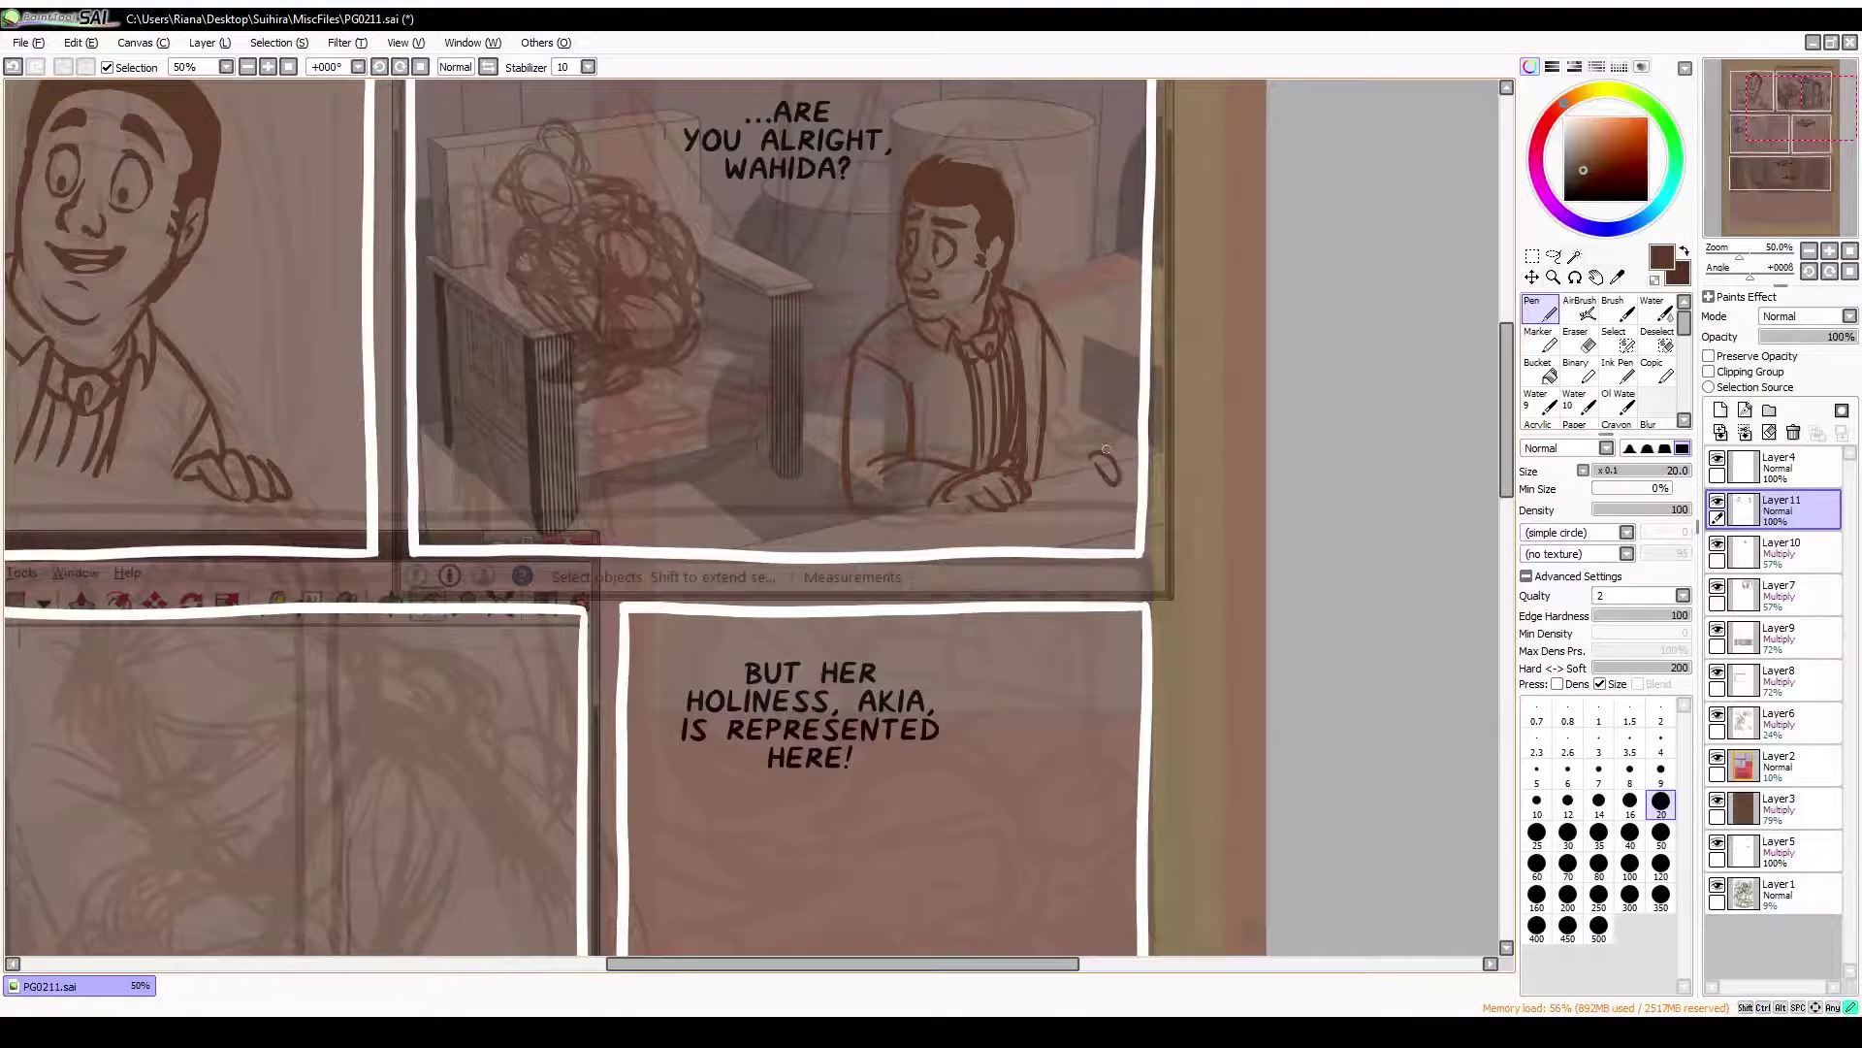
Preserve the line layer's opacity and recolour both men's lines a darker reddish brown
drag(833, 362, 1047, 332)
key(h)
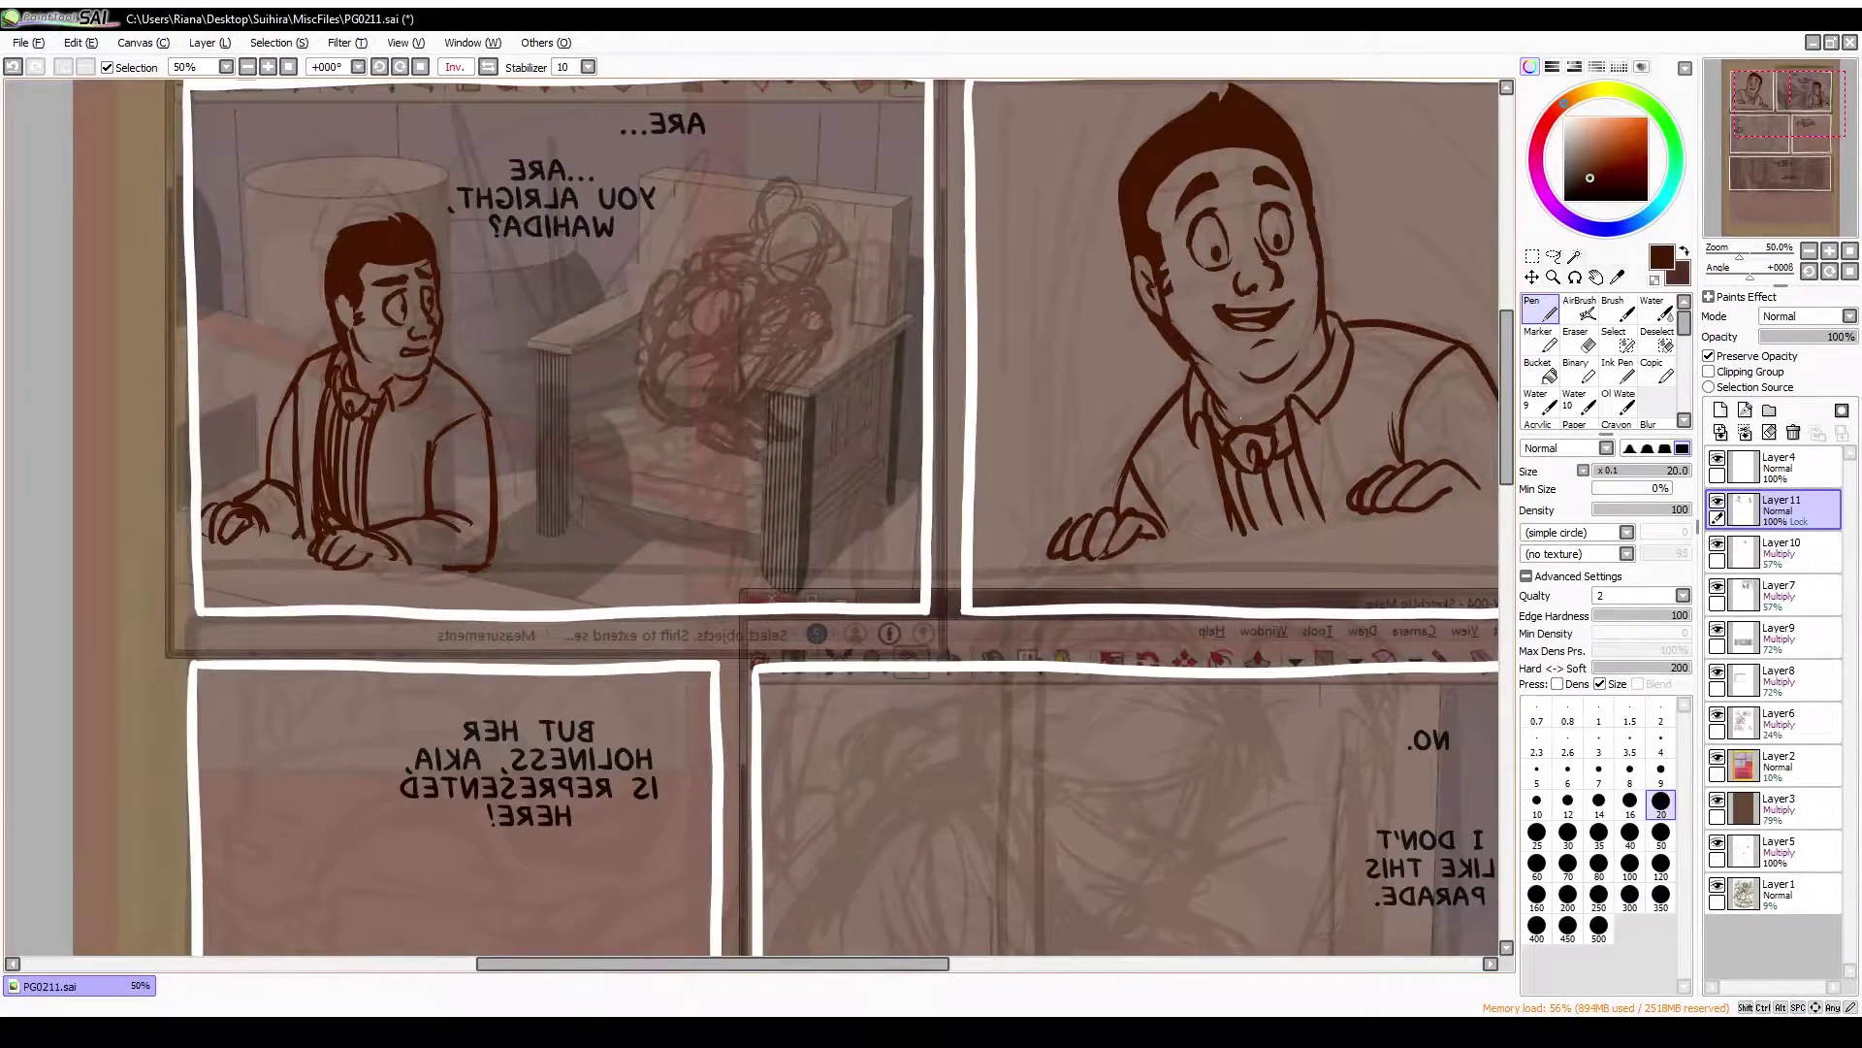
key(h)
Rotate the canvas and ink the huddled woman's eyes and brow over her armchair sketch
scroll(765, 298, up, 2)
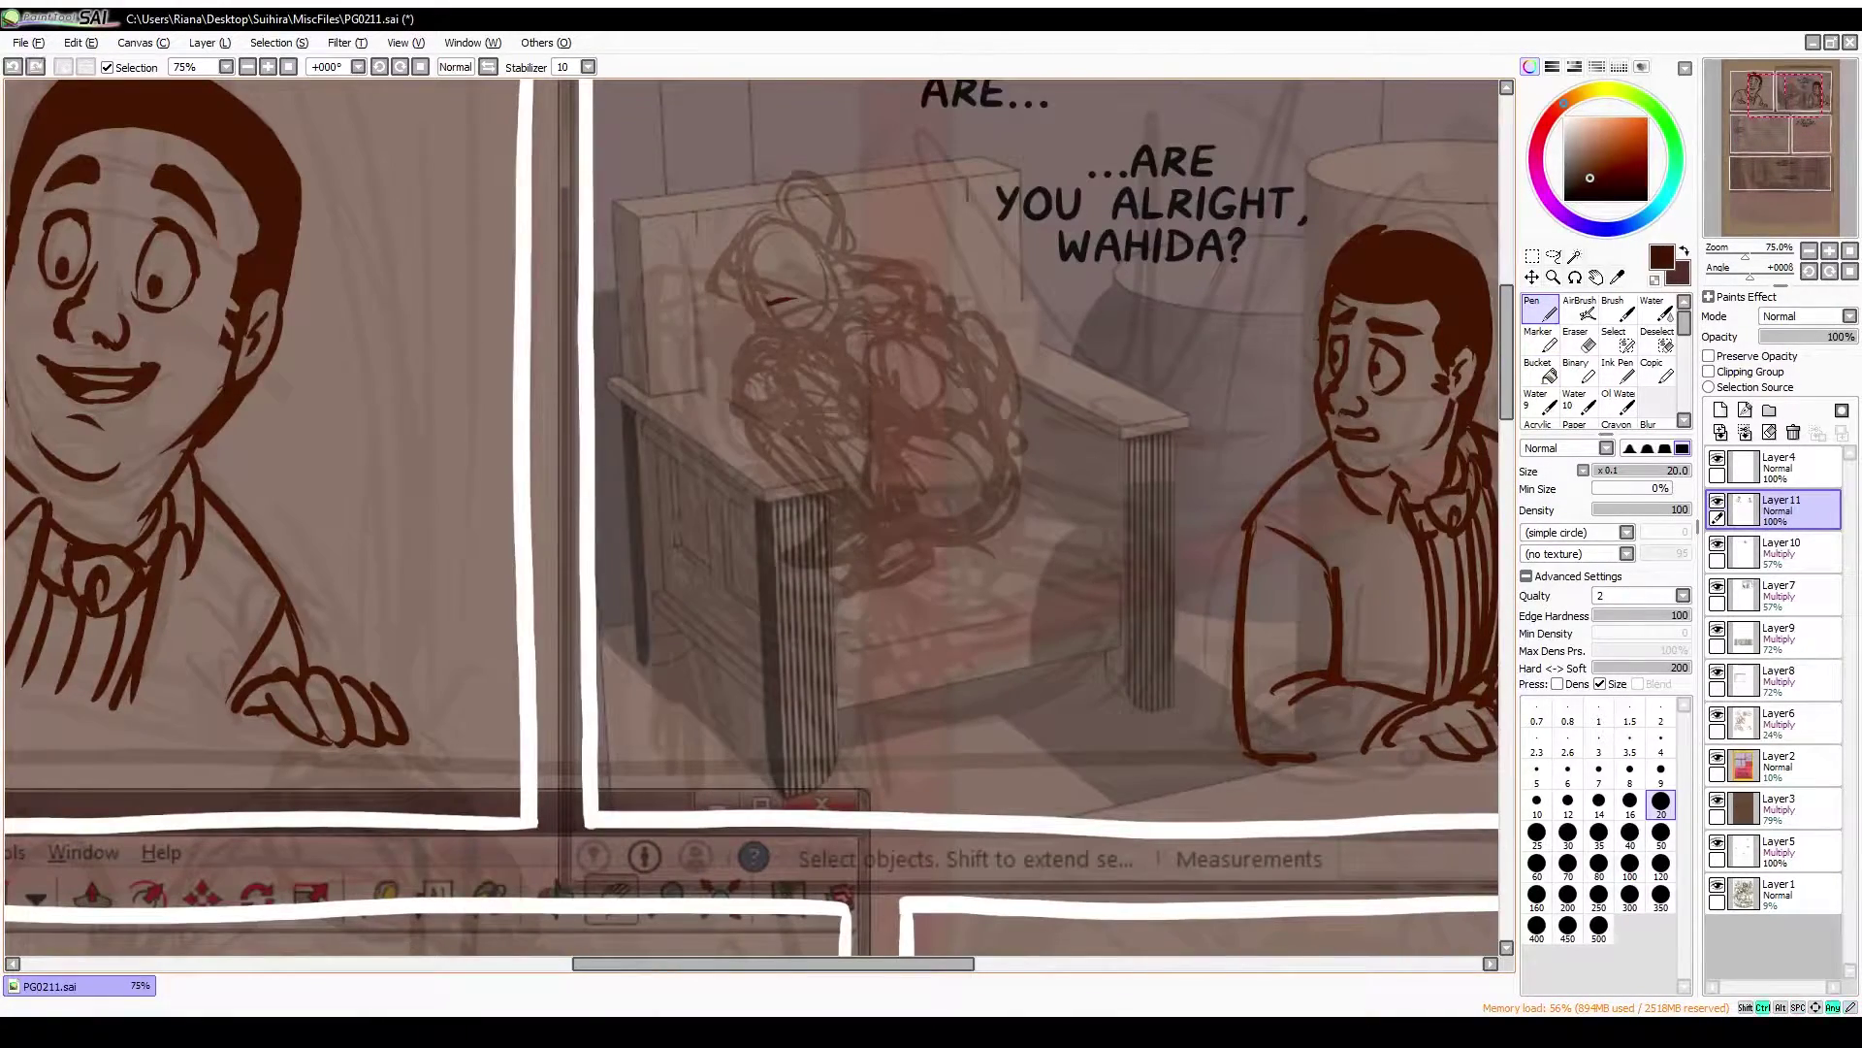
drag(853, 427, 932, 350)
mouse_move(884, 355)
mouse_down()
mouse_move(920, 368)
mouse_move(863, 367)
mouse_up()
key(h)
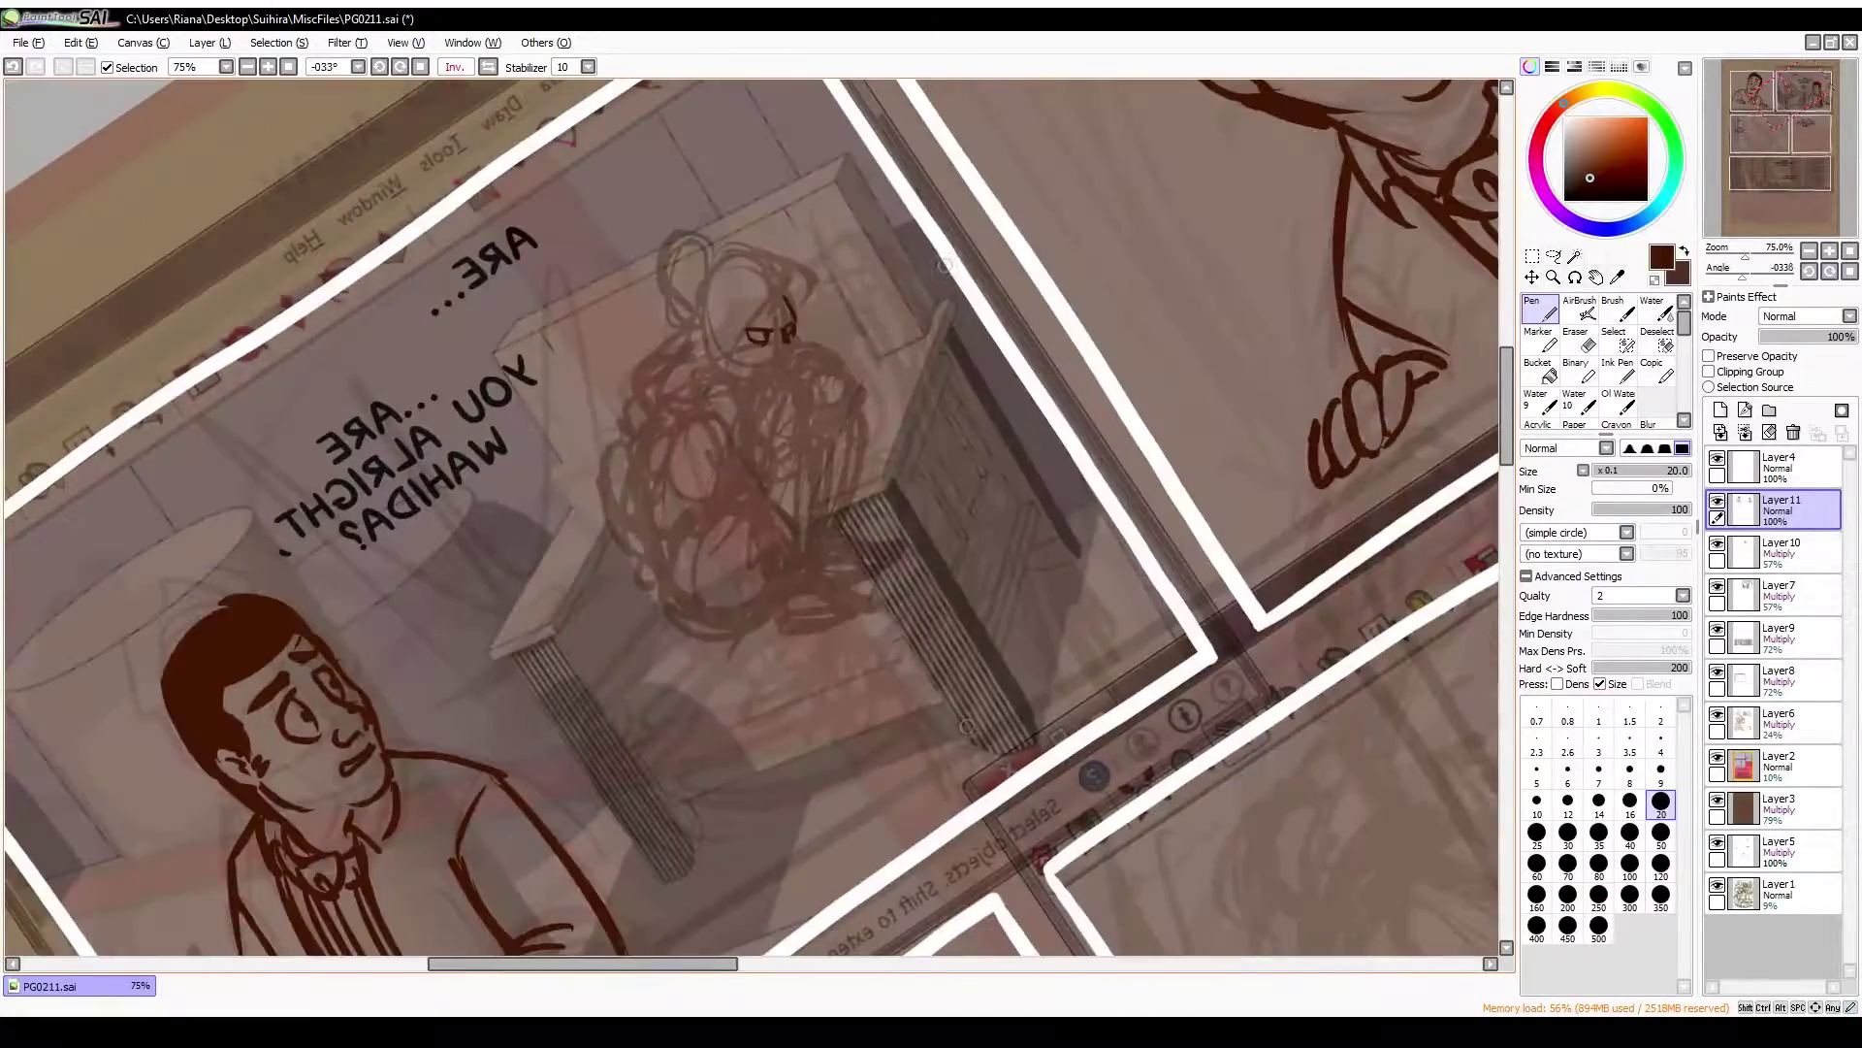
Draw the huddled woman's curved back, folded arms and hand around her knees
mouse_move(737, 374)
mouse_down()
mouse_move(669, 568)
mouse_move(706, 621)
mouse_up()
key(h)
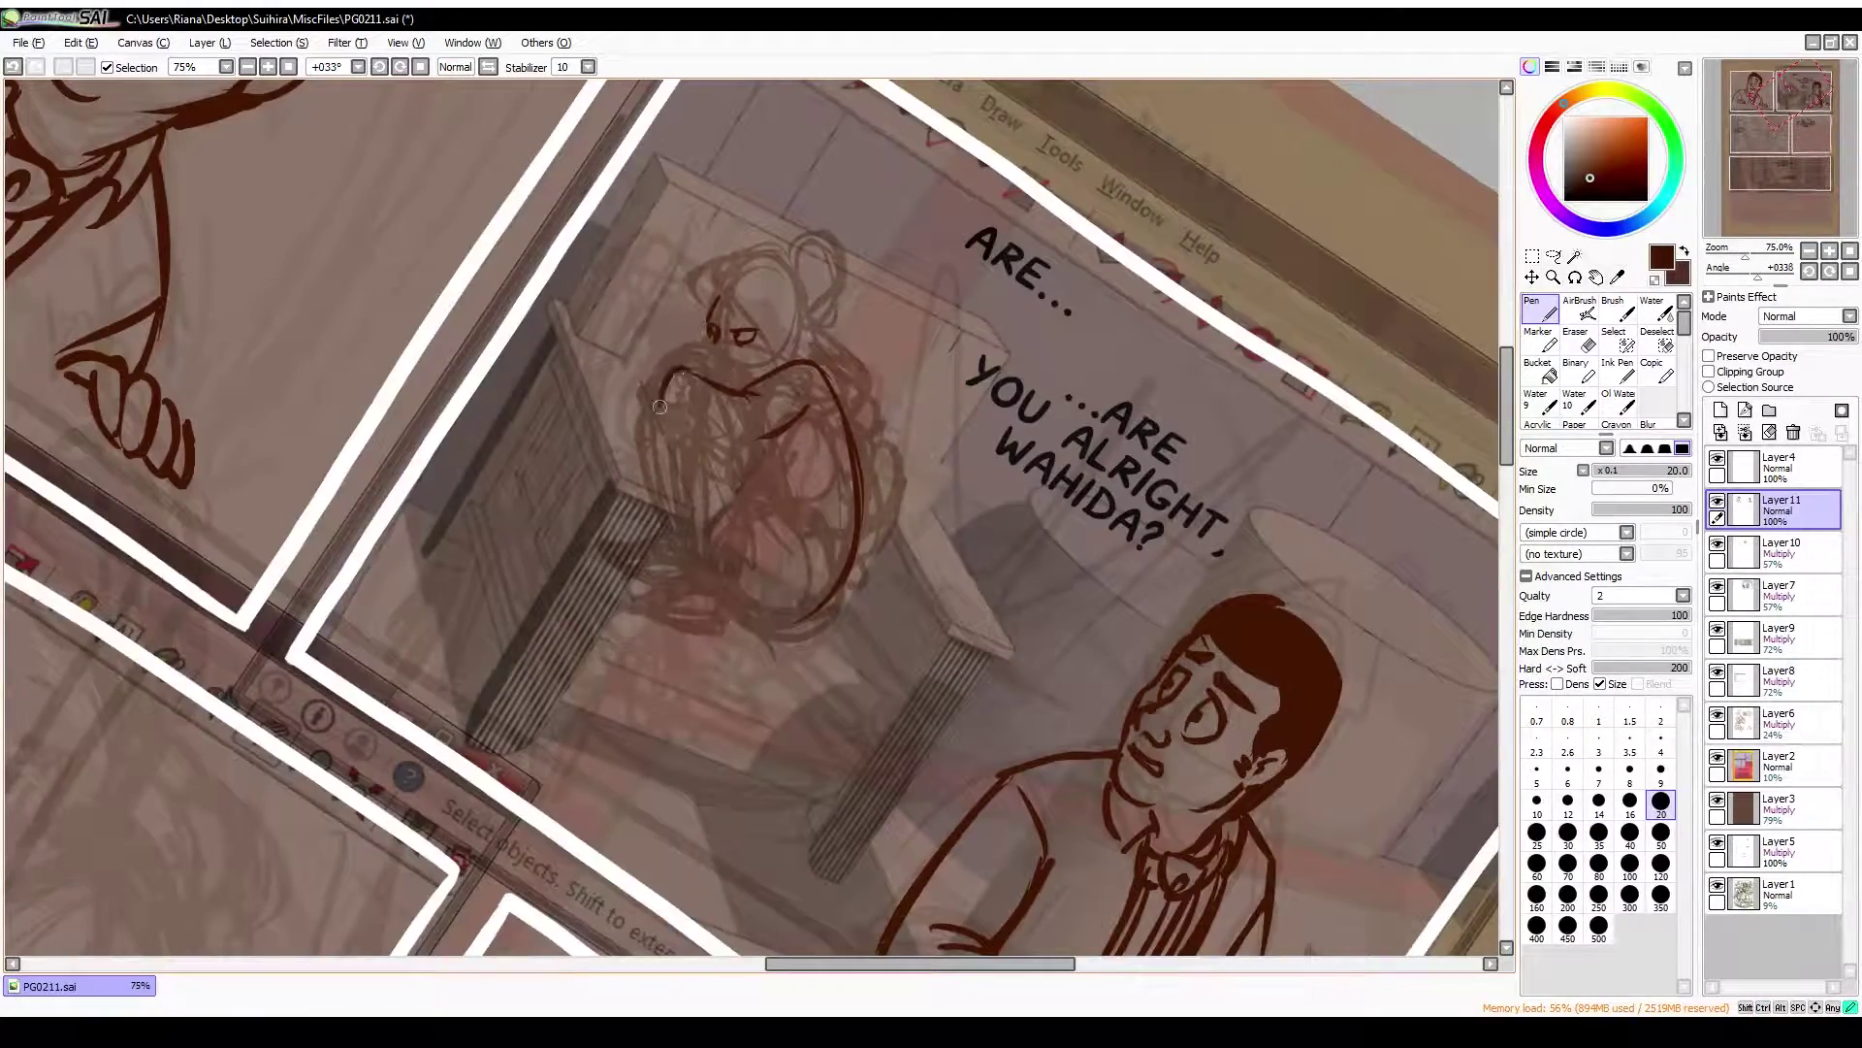
drag(656, 363, 670, 386)
key(h)
Adjust part of the huddled woman's lines with a transform, and outline her head and hair
key(ctrl+t)
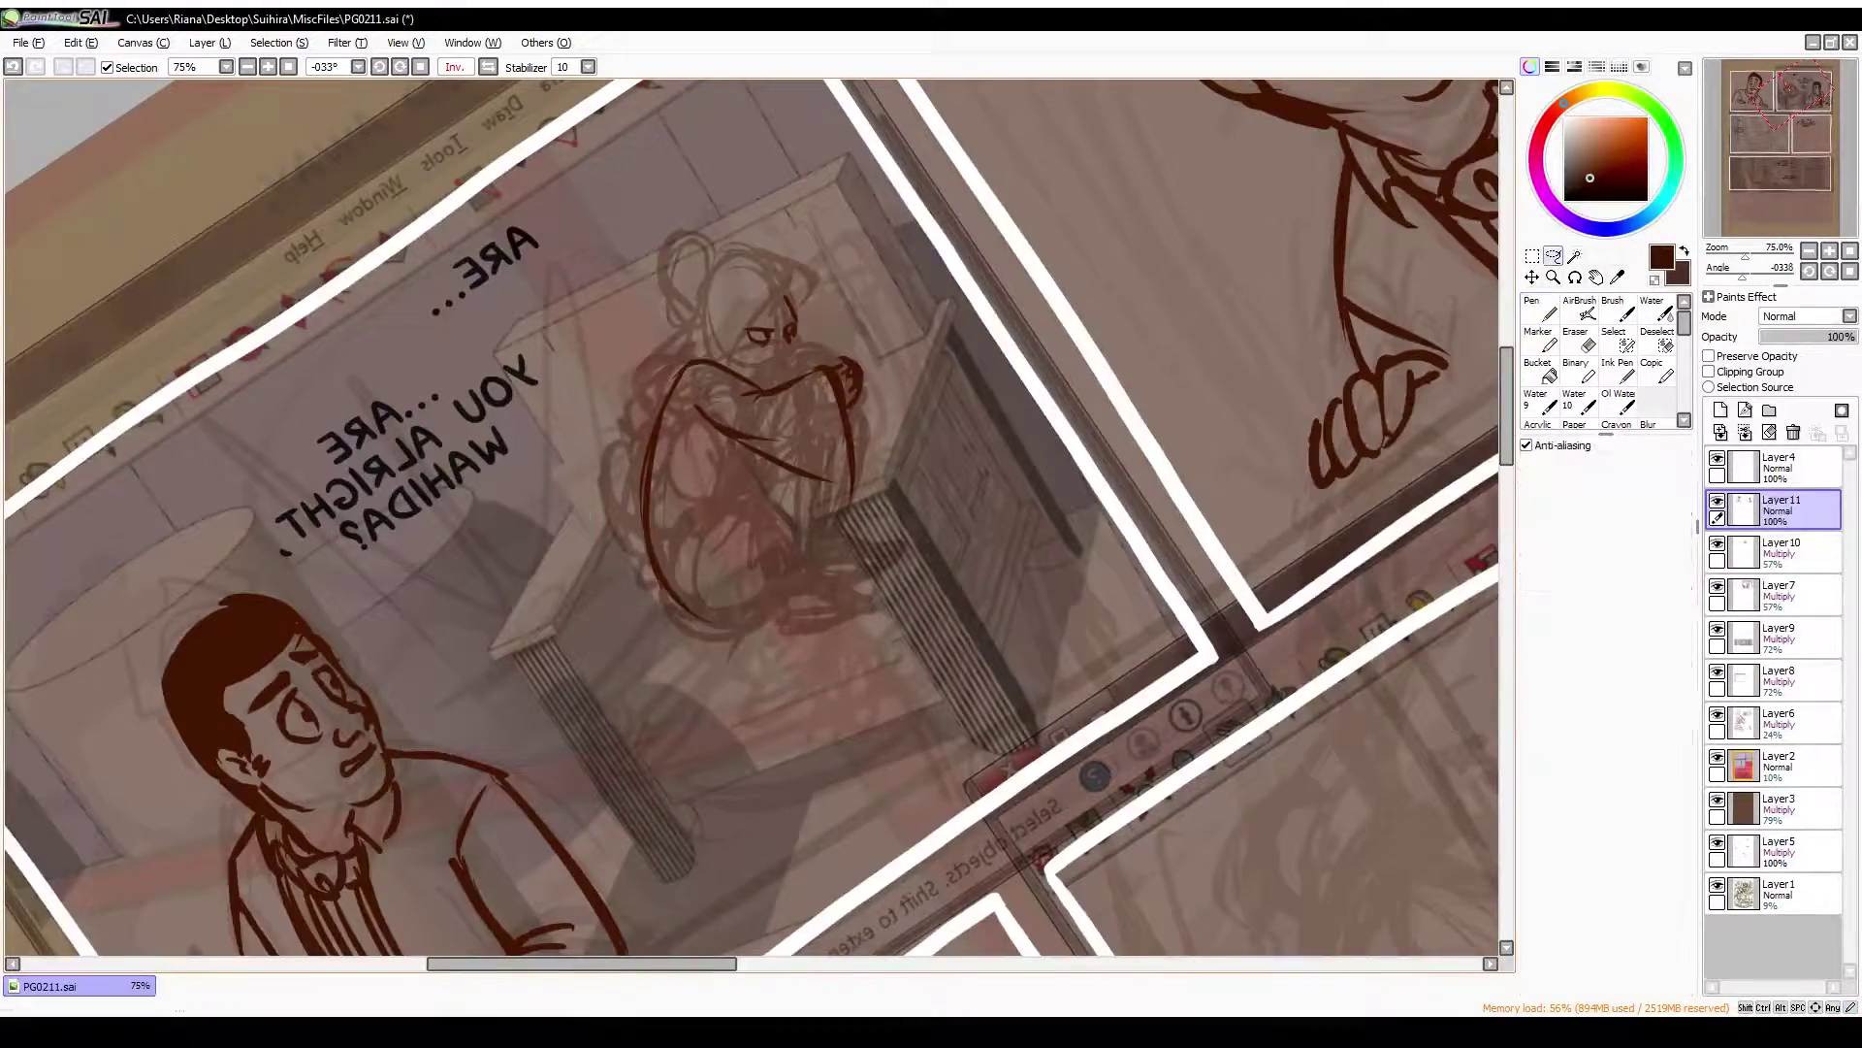
key(Return)
key(h)
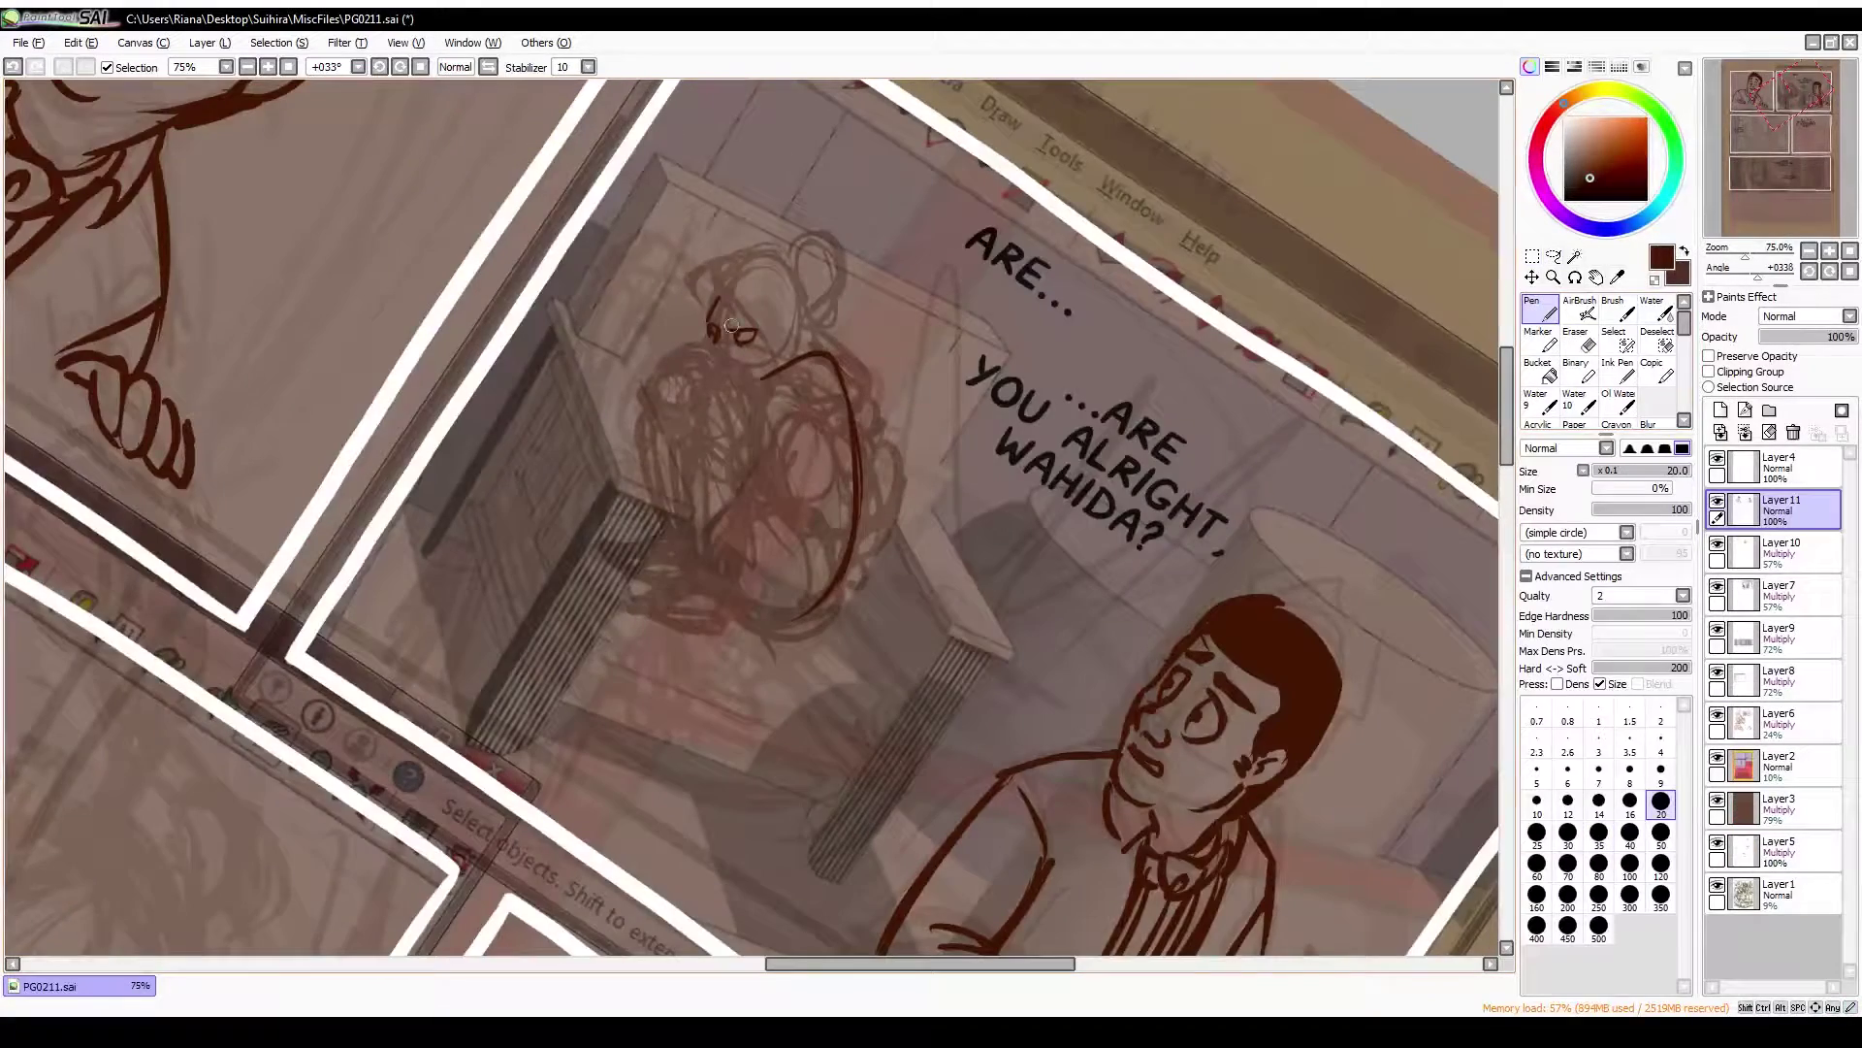
key(ctrl+z)
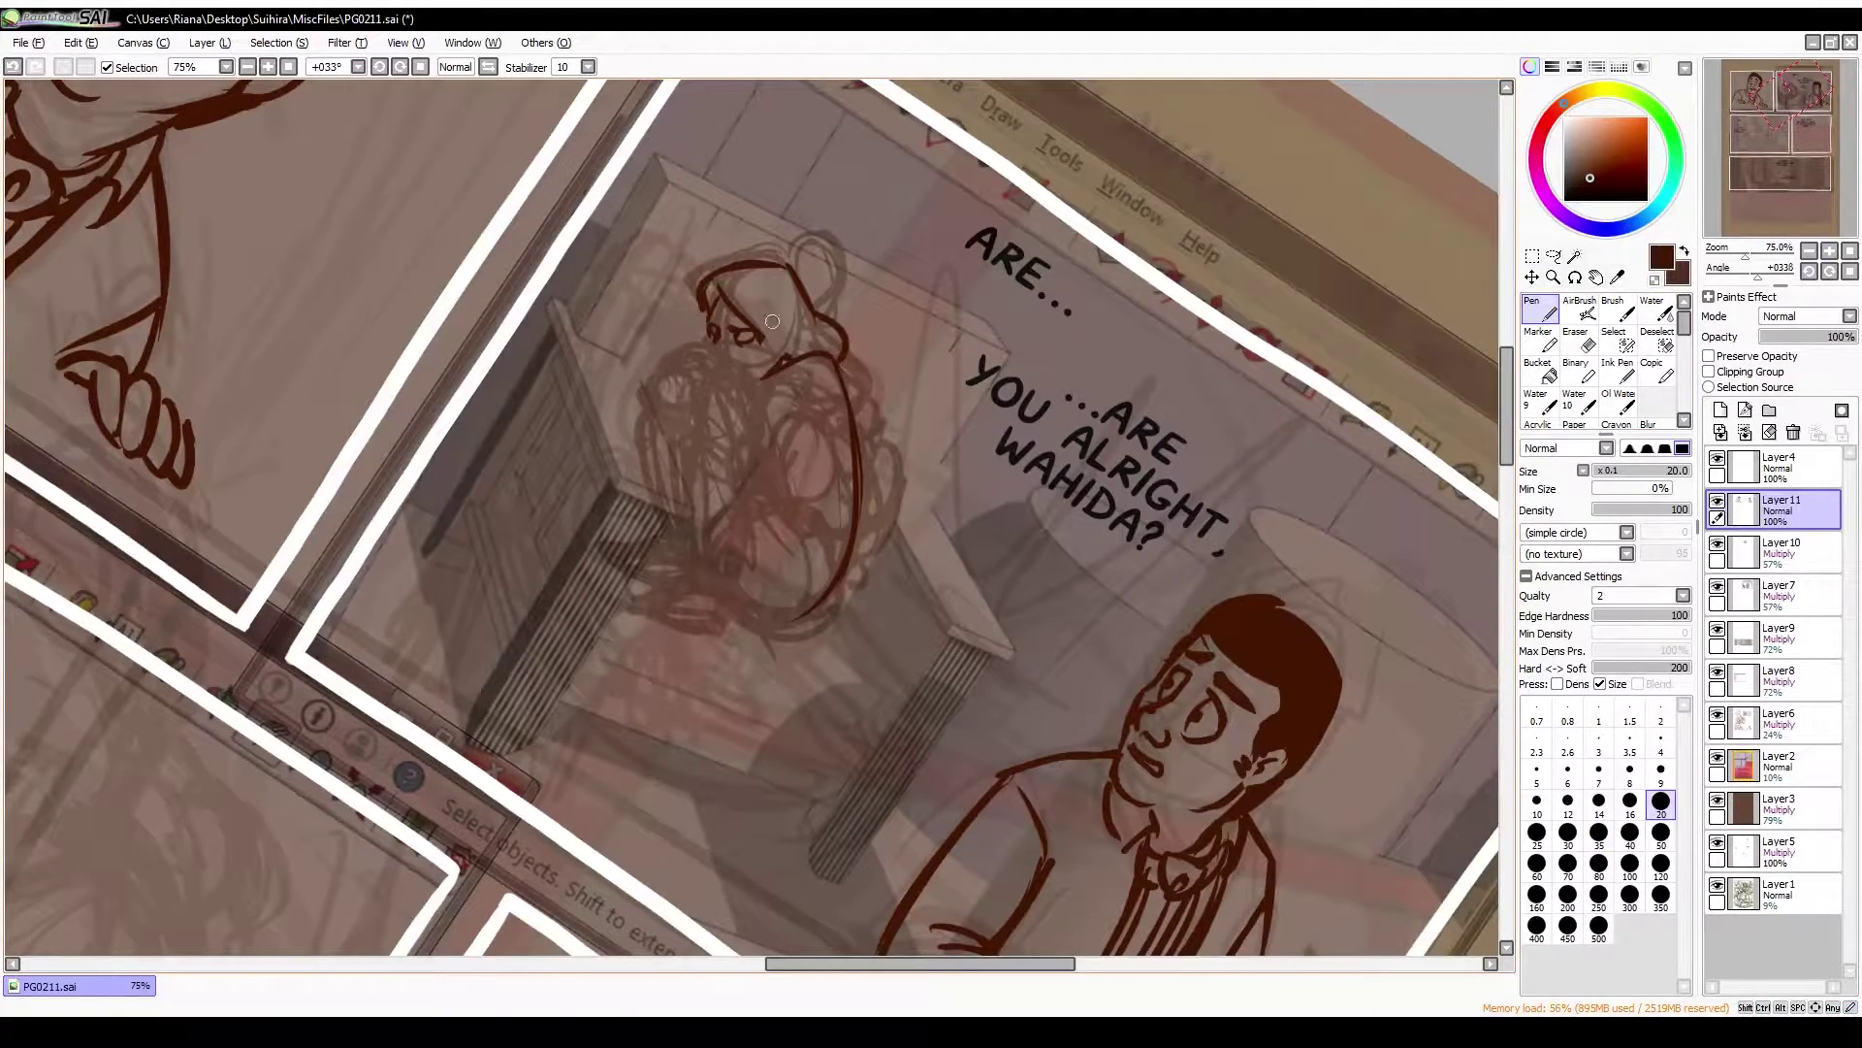
Fill the huddled woman's hair and bun solid, and draw the long hair falling behind her back
key(h)
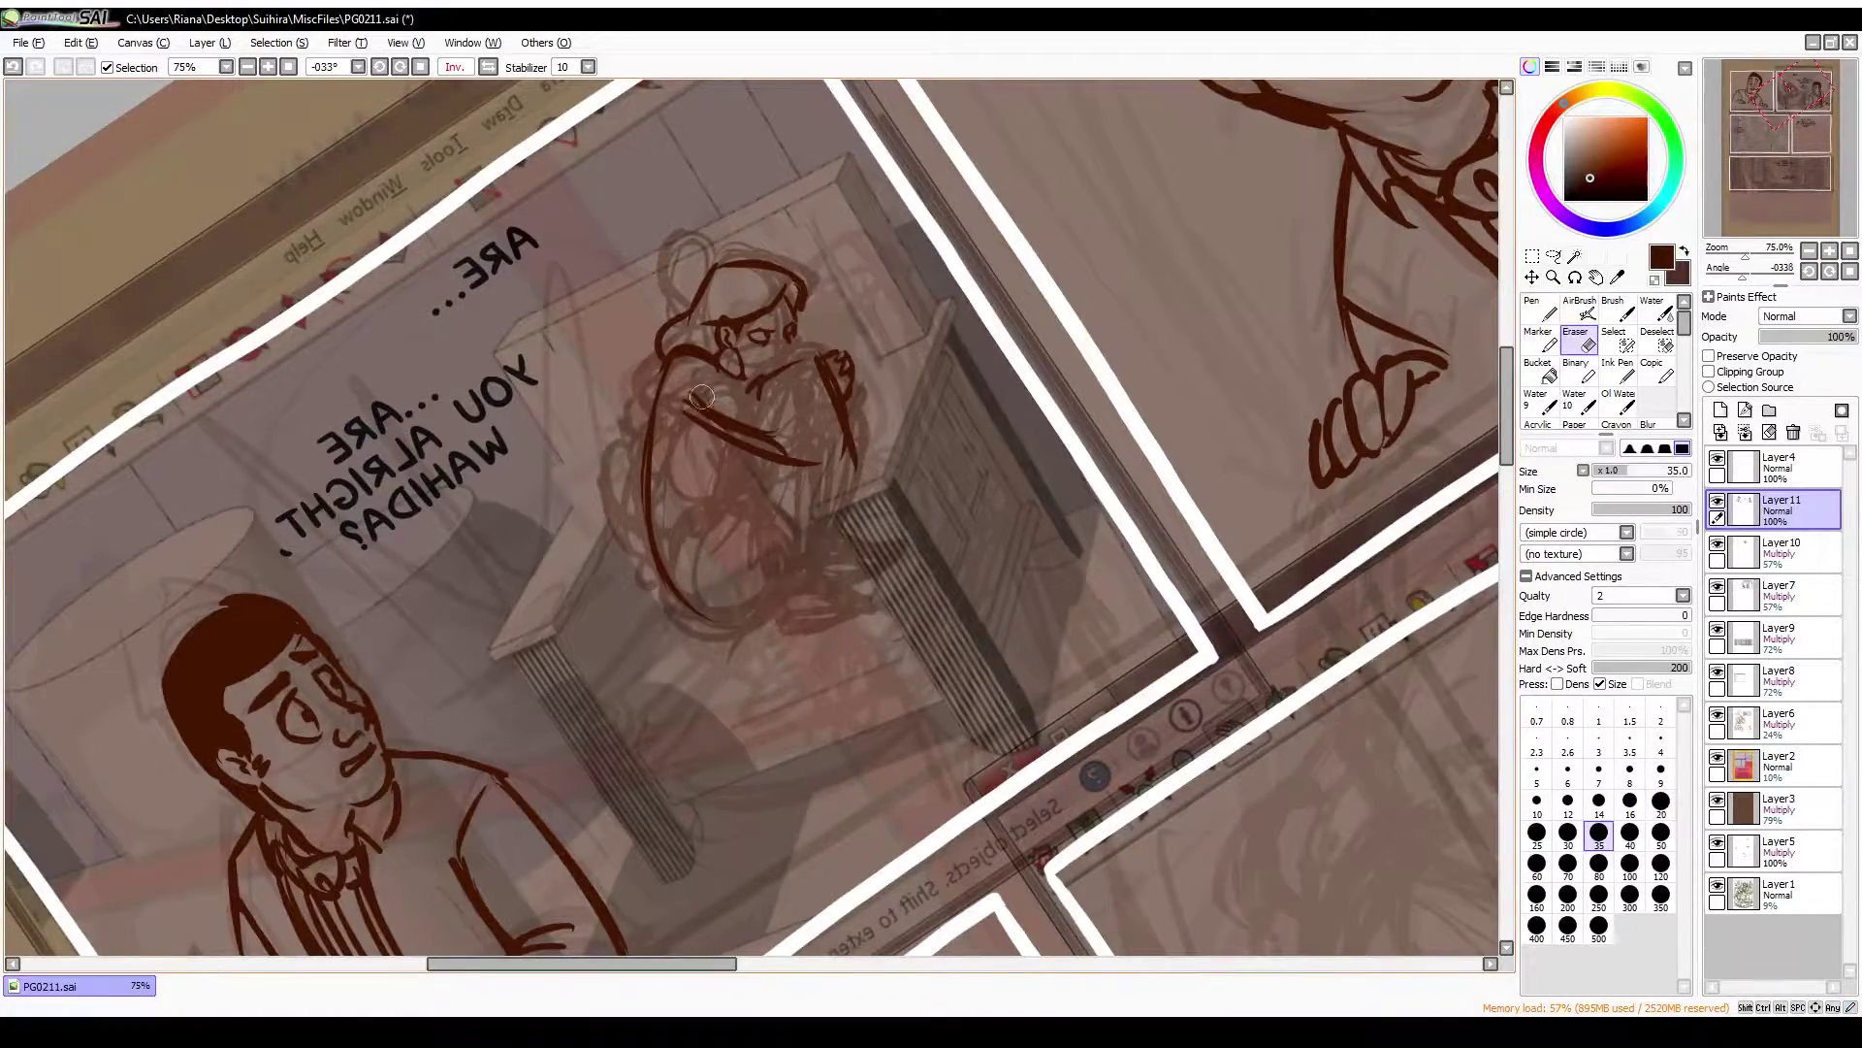
key(h)
mouse_move(776, 276)
mouse_down()
mouse_move(813, 300)
mouse_move(766, 408)
mouse_move(806, 271)
mouse_up()
key(h)
key(h)
drag(844, 407, 854, 499)
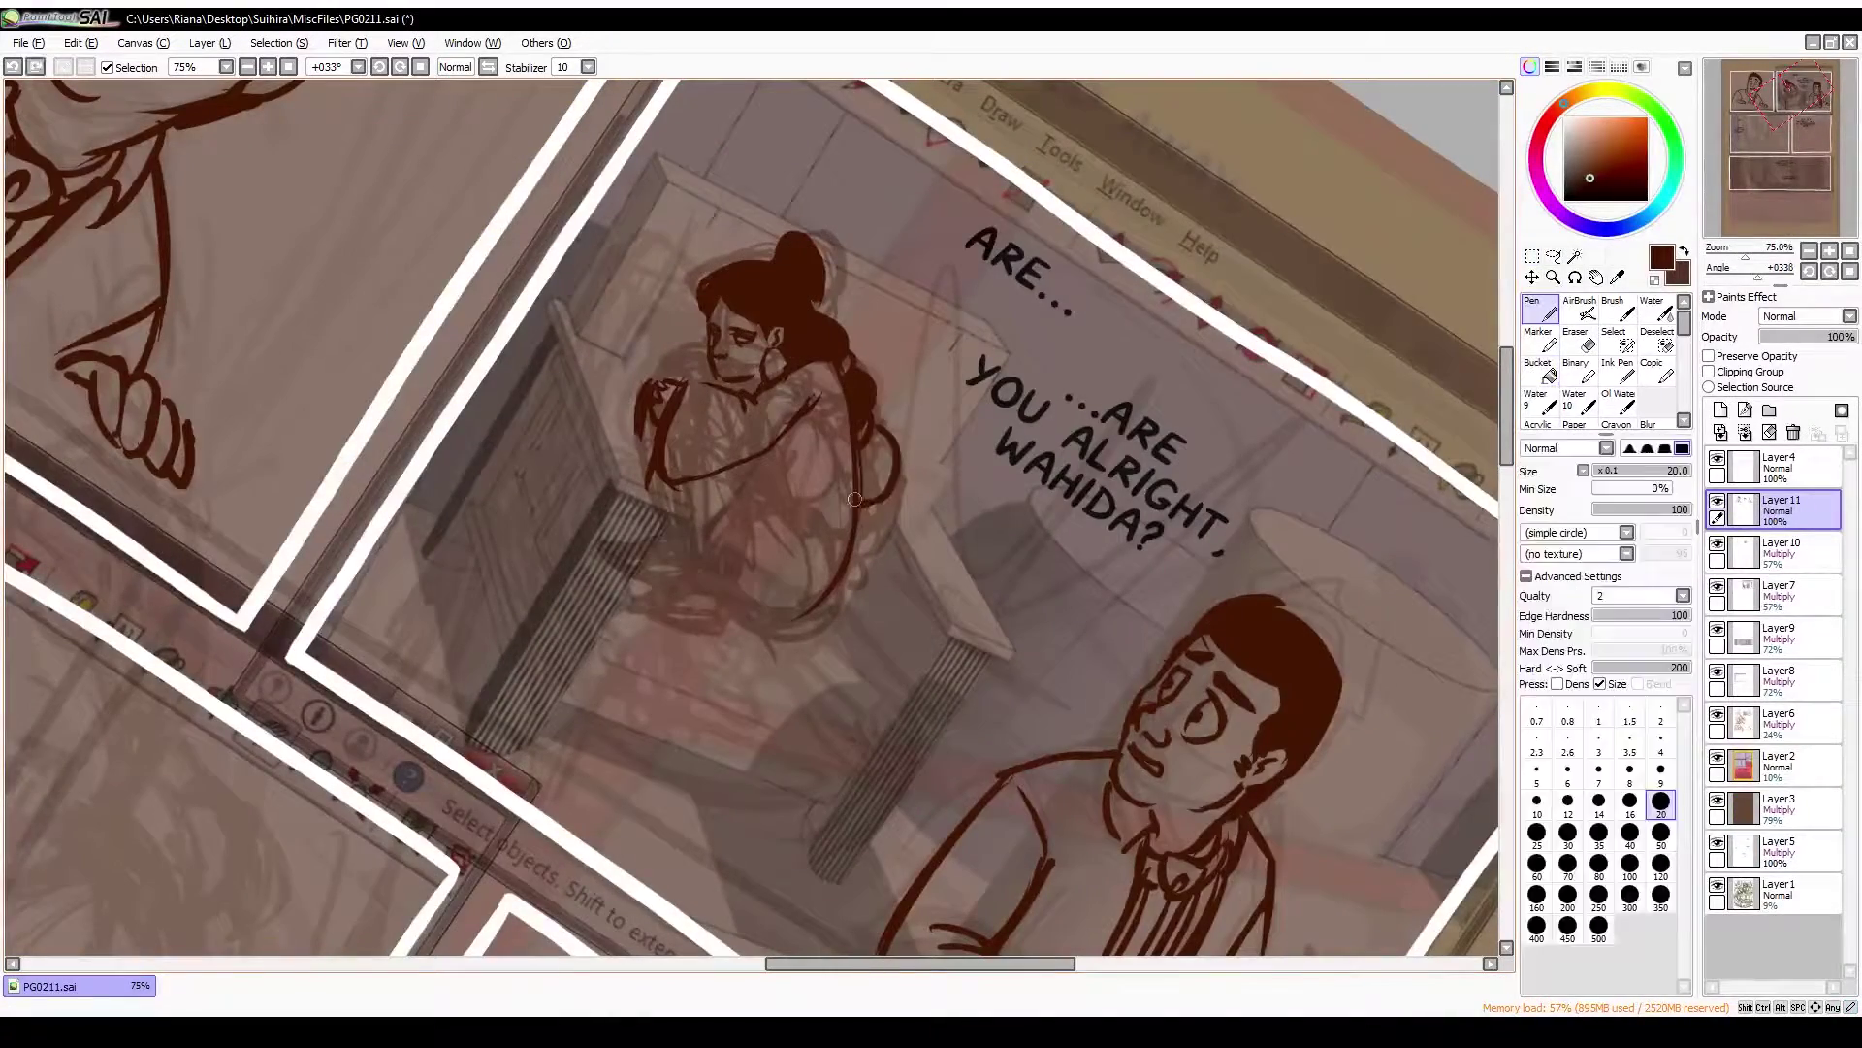
Lasso the huddled woman's facial features, adjust their placement and retouch the lines around her face
key(h)
key(e)
key(n)
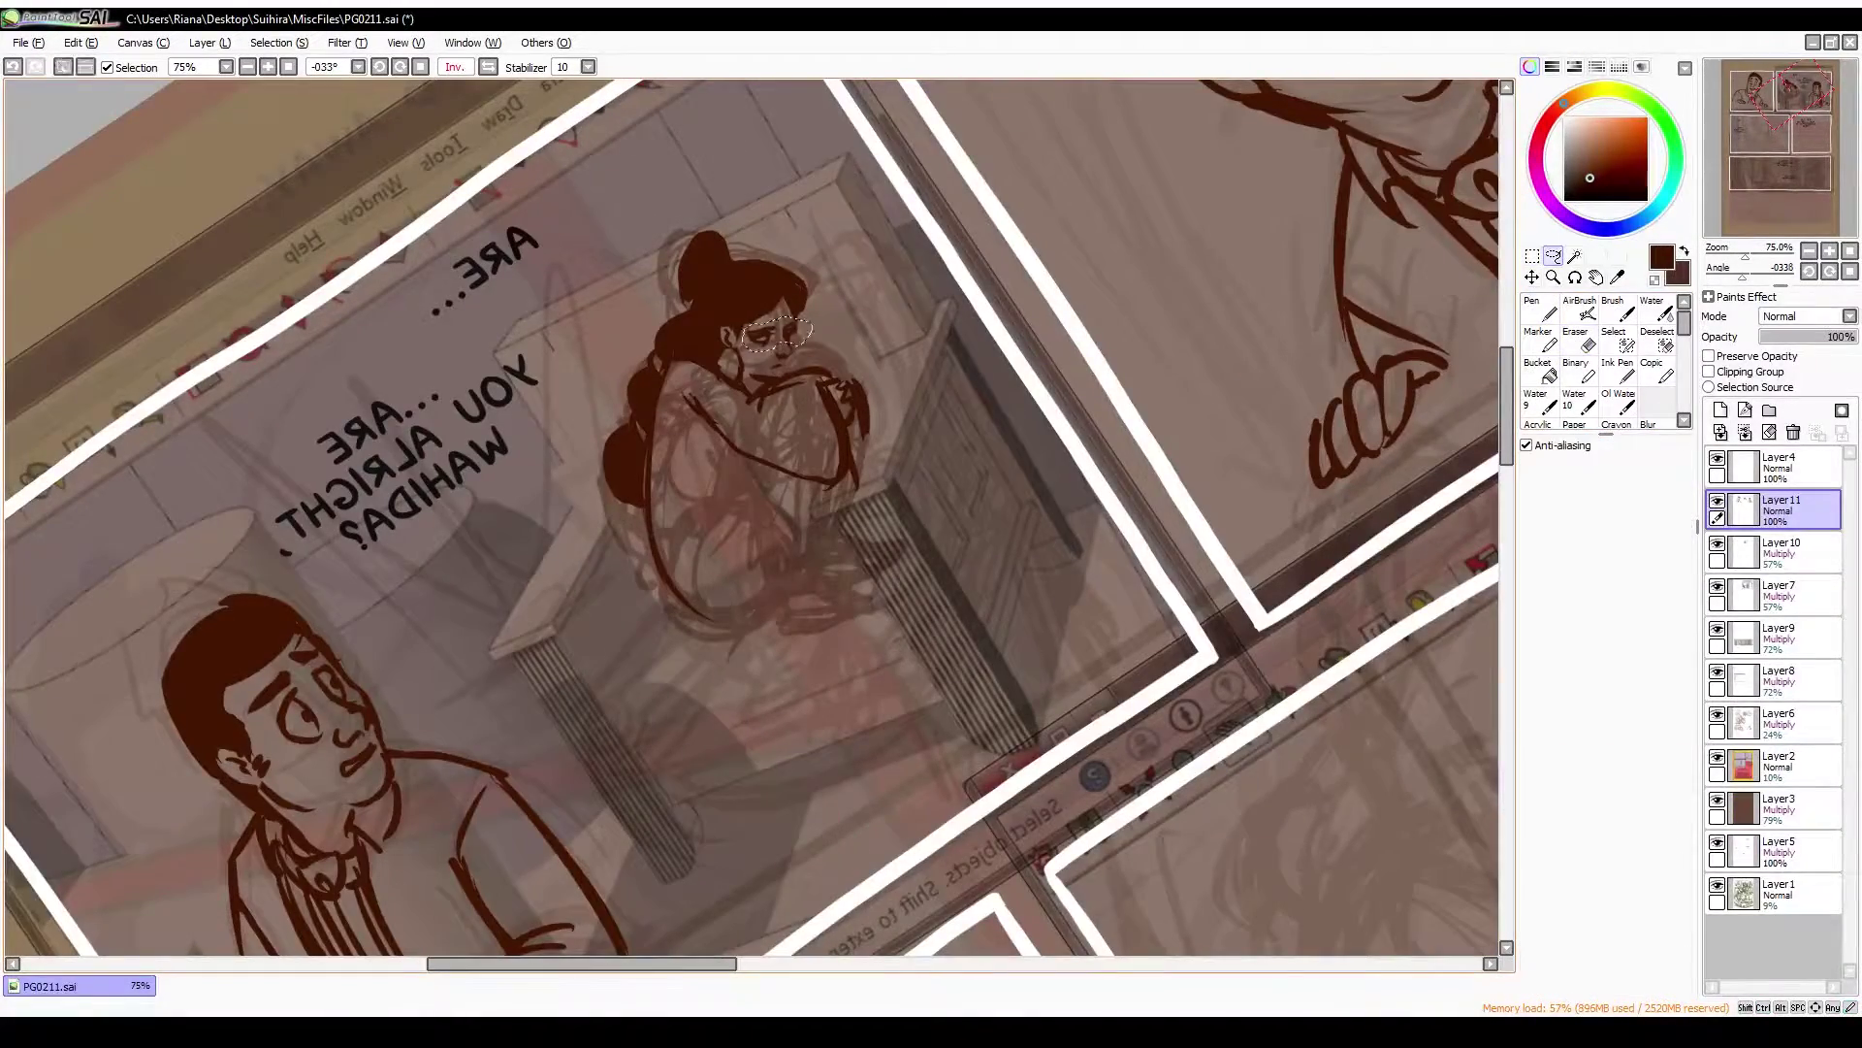
drag(797, 334, 749, 373)
key(e)
key(n)
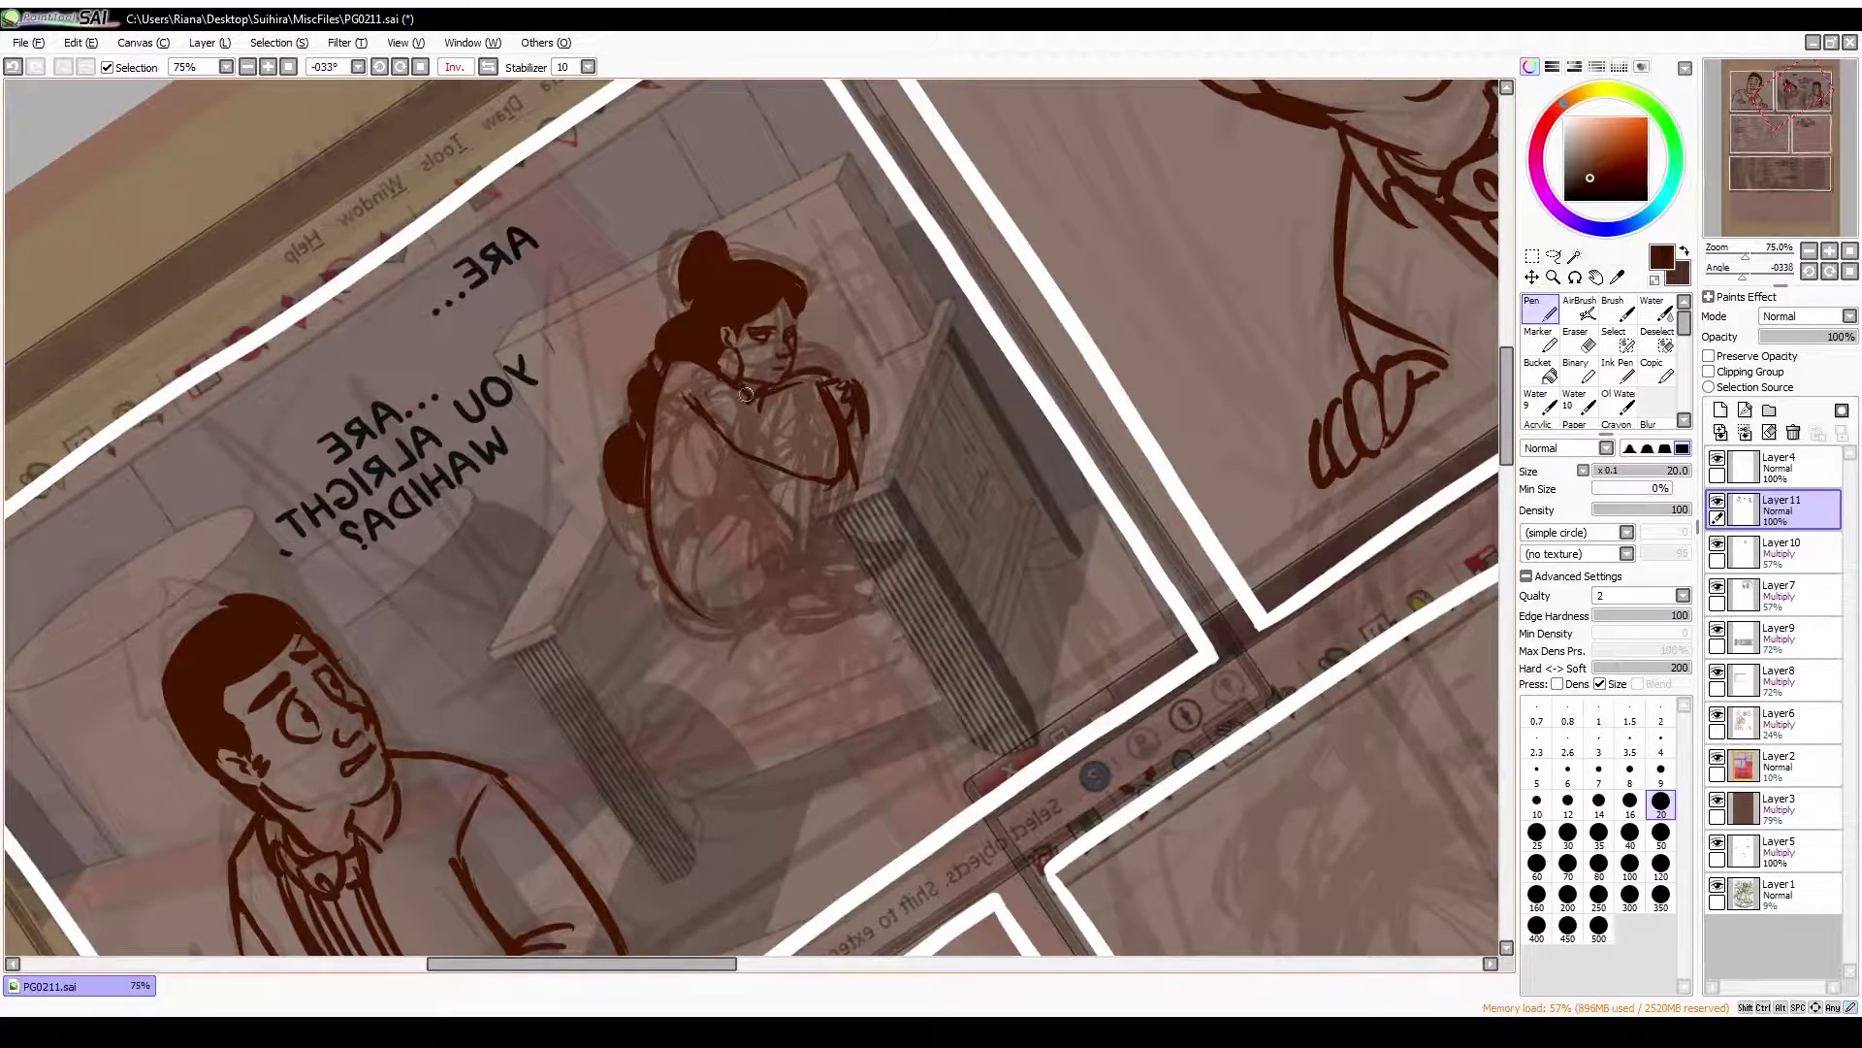
Refine the huddled woman's face and fill out the hair trailing along her back
key(e)
key(n)
key(h)
key(e)
key(n)
key(e)
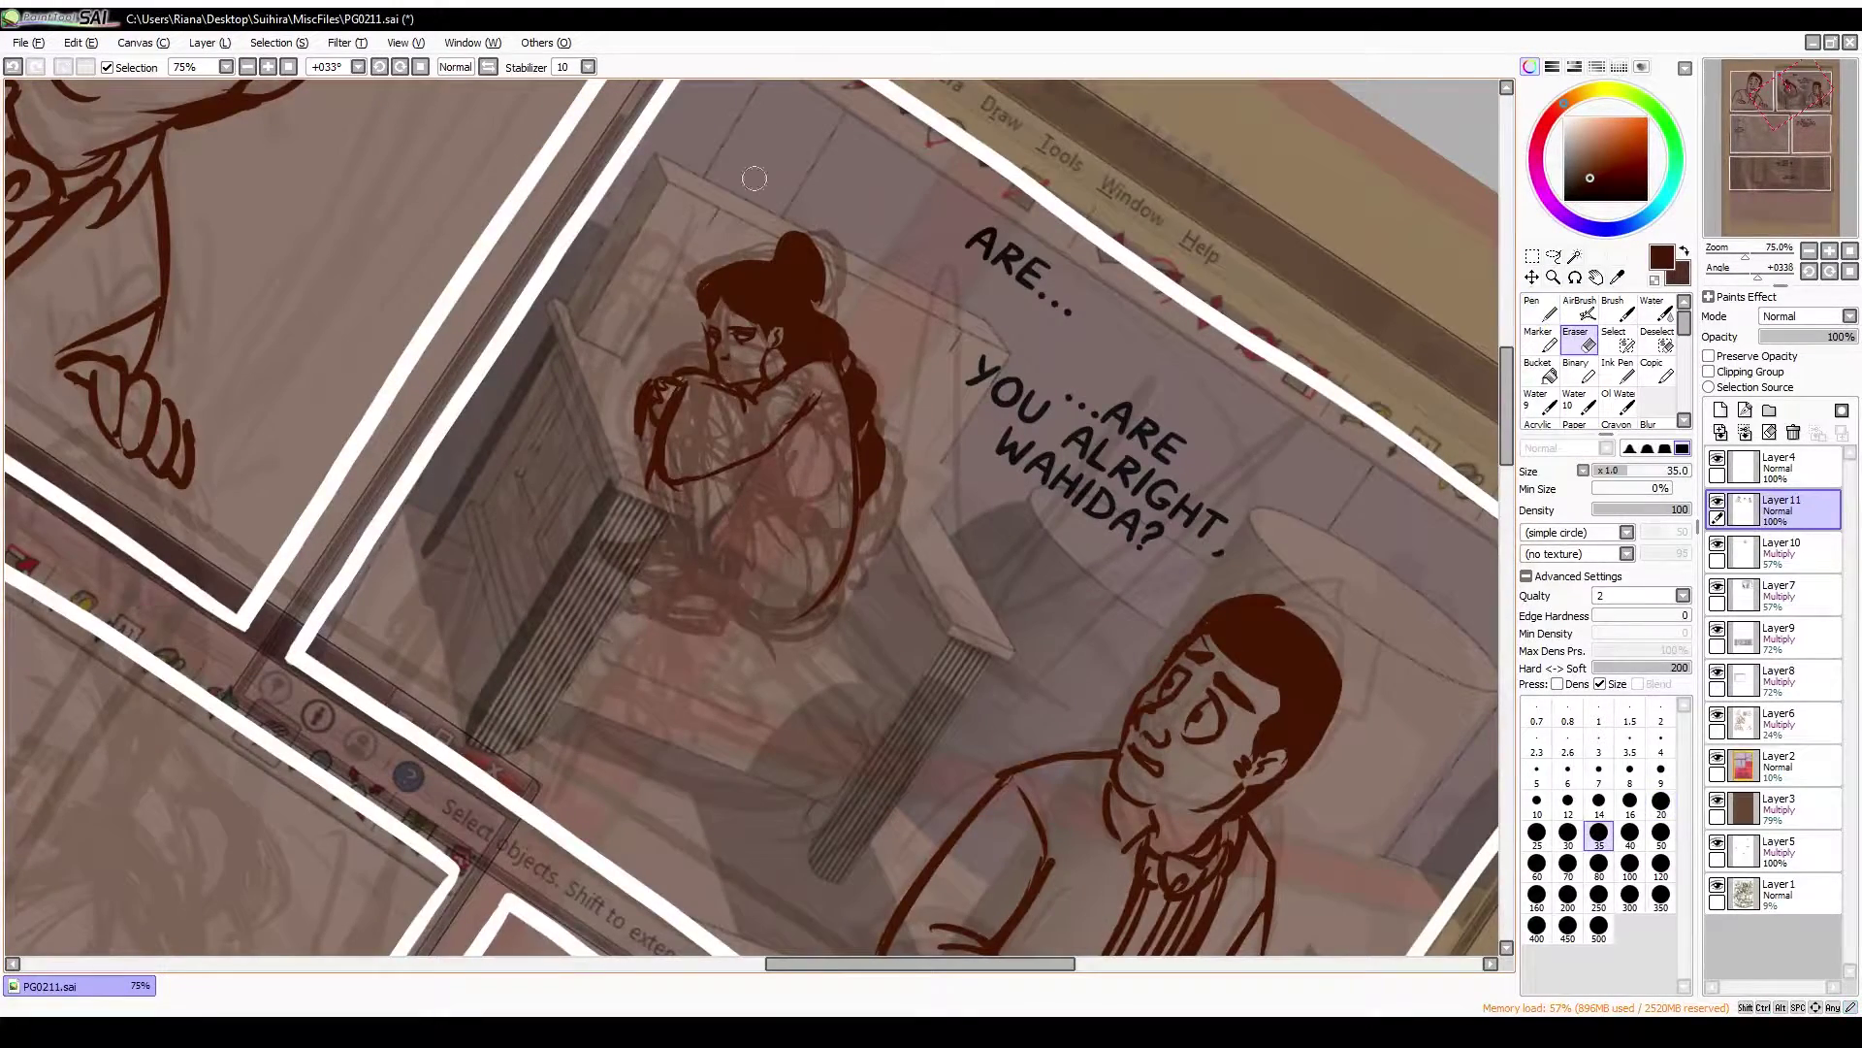
Add loose fringe strands above the huddled woman's forehead and tighten the lines of her upper arm and knees
key(n)
key(e)
key(n)
key(h)
key(e)
key(n)
key(e)
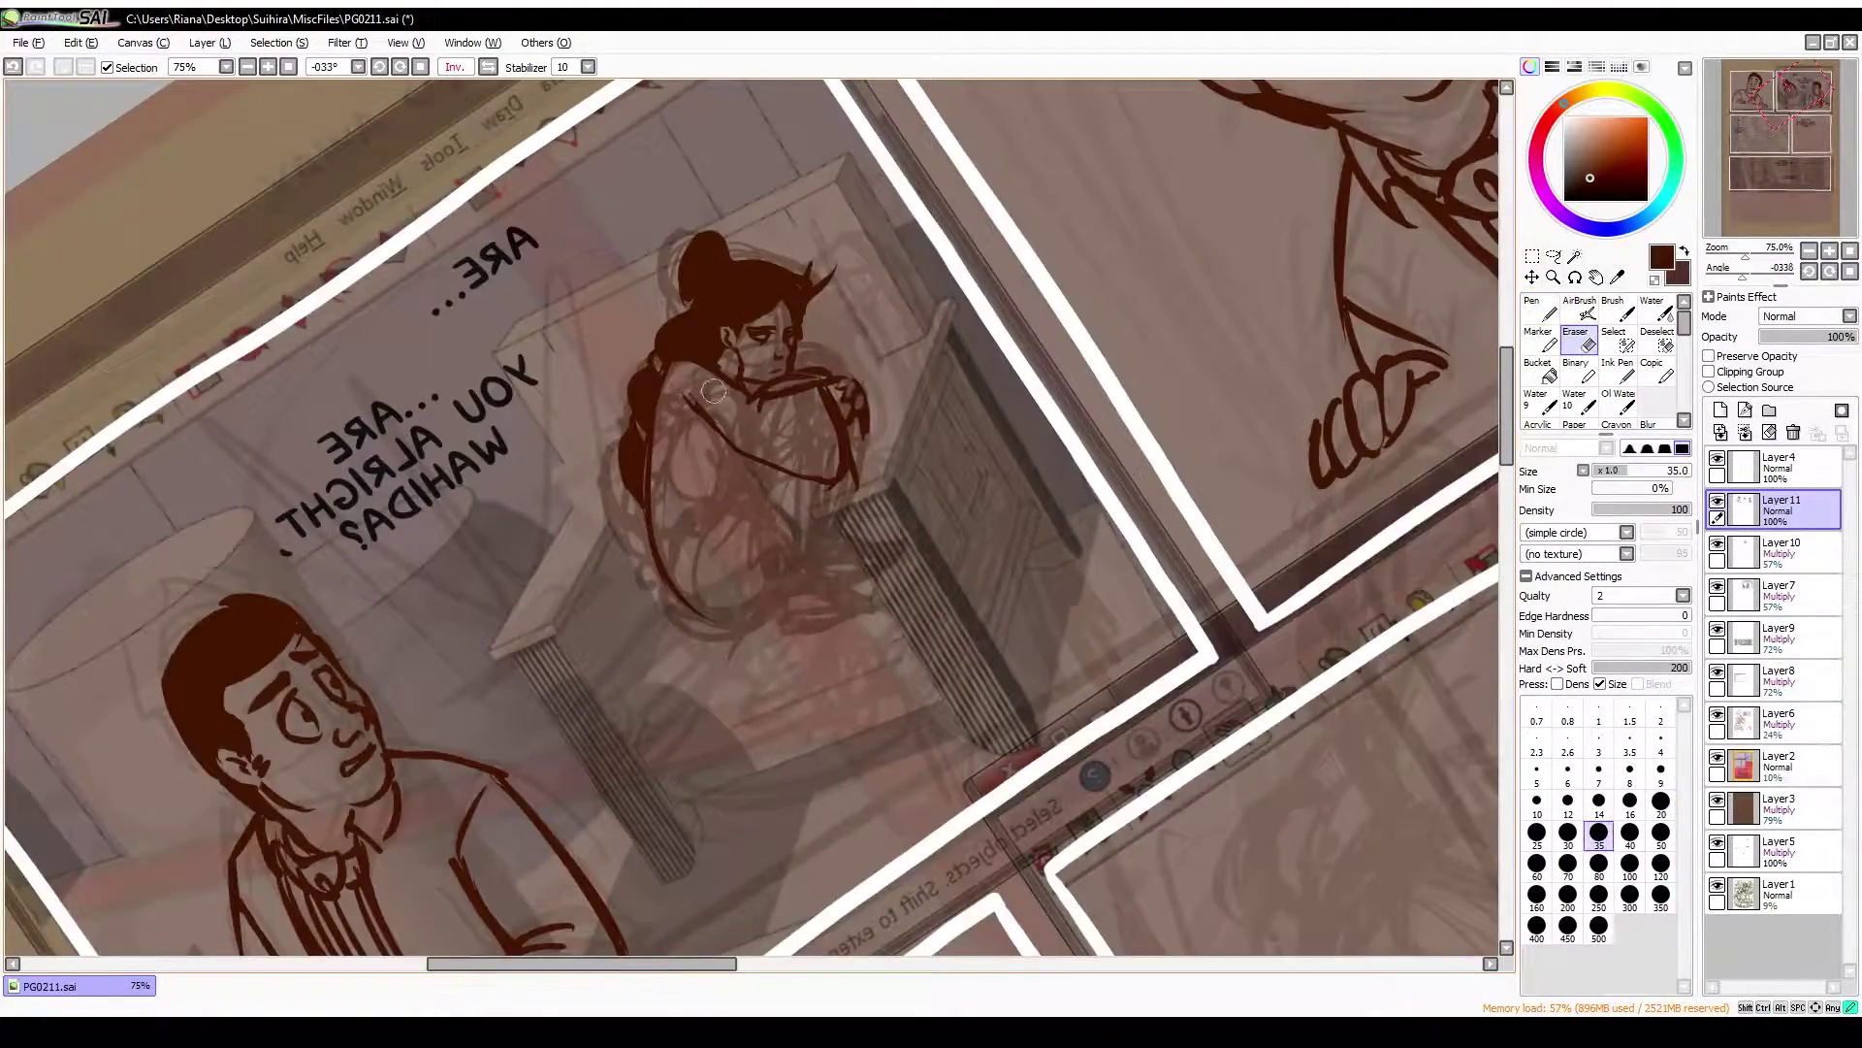
key(n)
key(h)
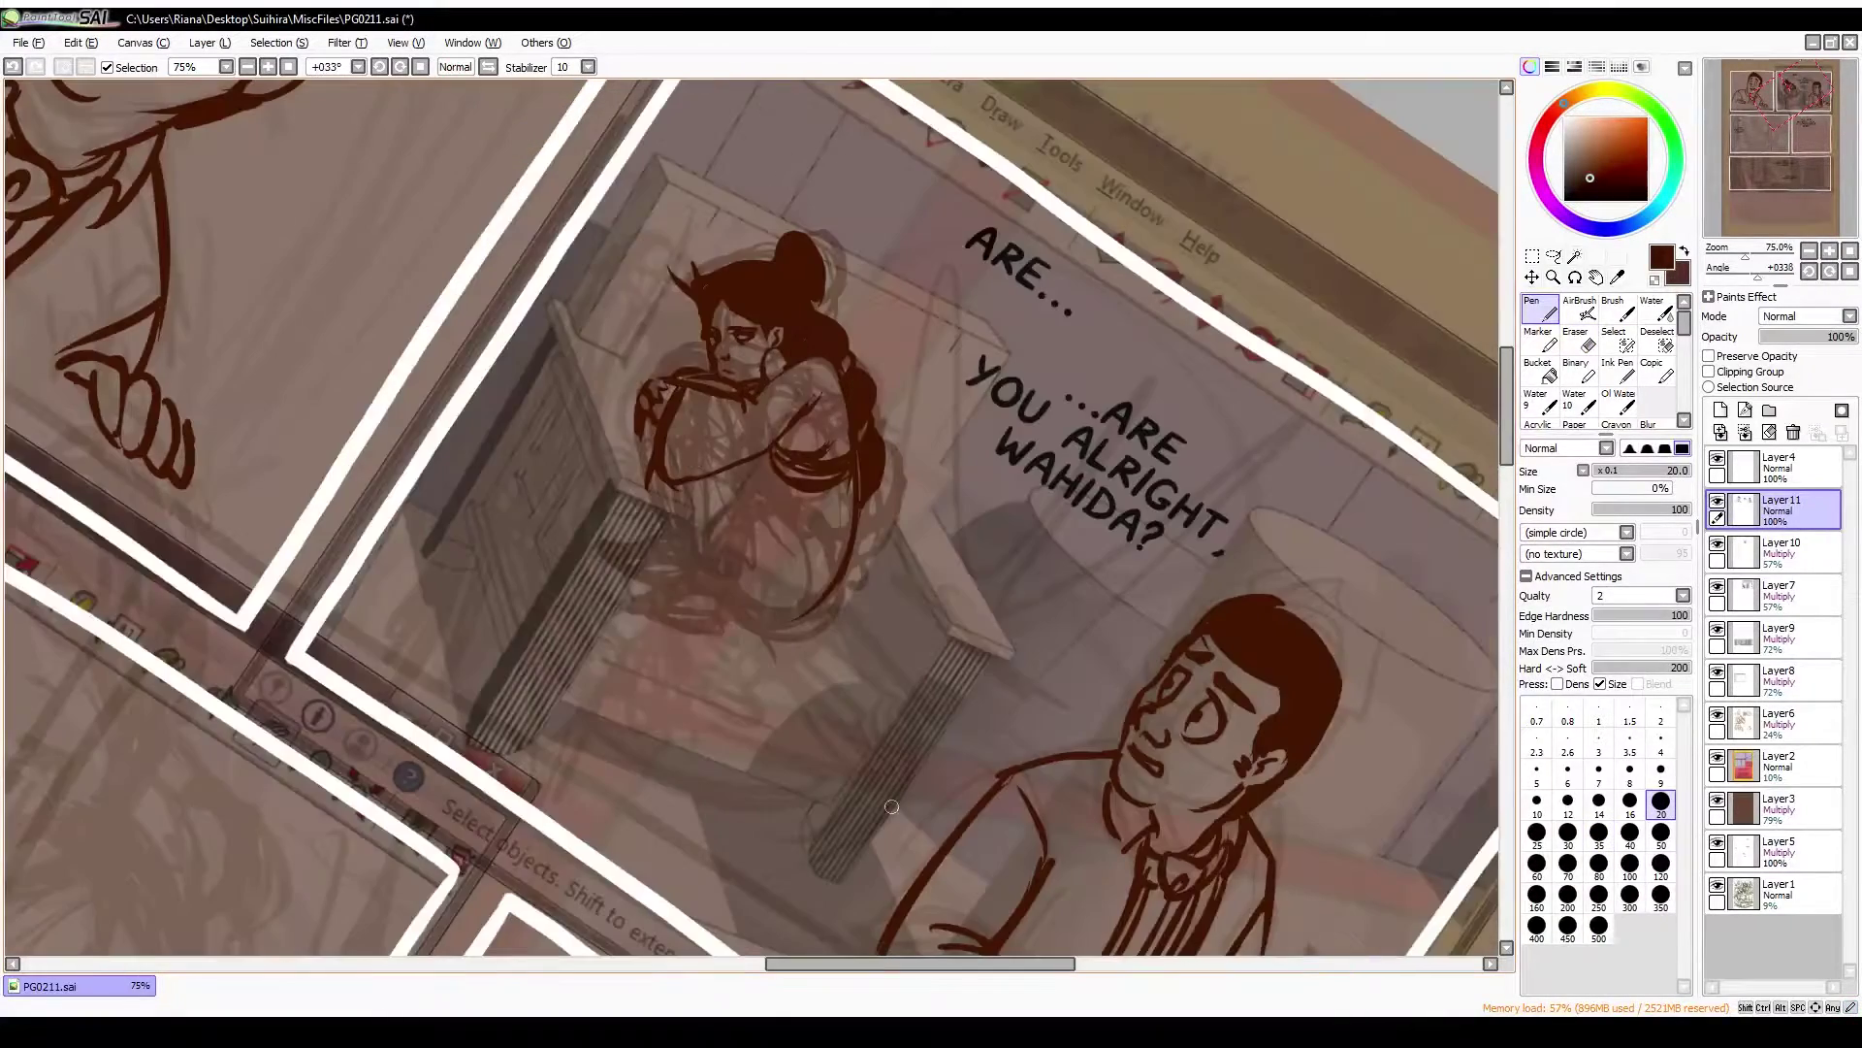
Redraw and clean up the lines of the huddled woman's folded arms and torso
key(e)
key(n)
key(e)
key(n)
key(e)
key(n)
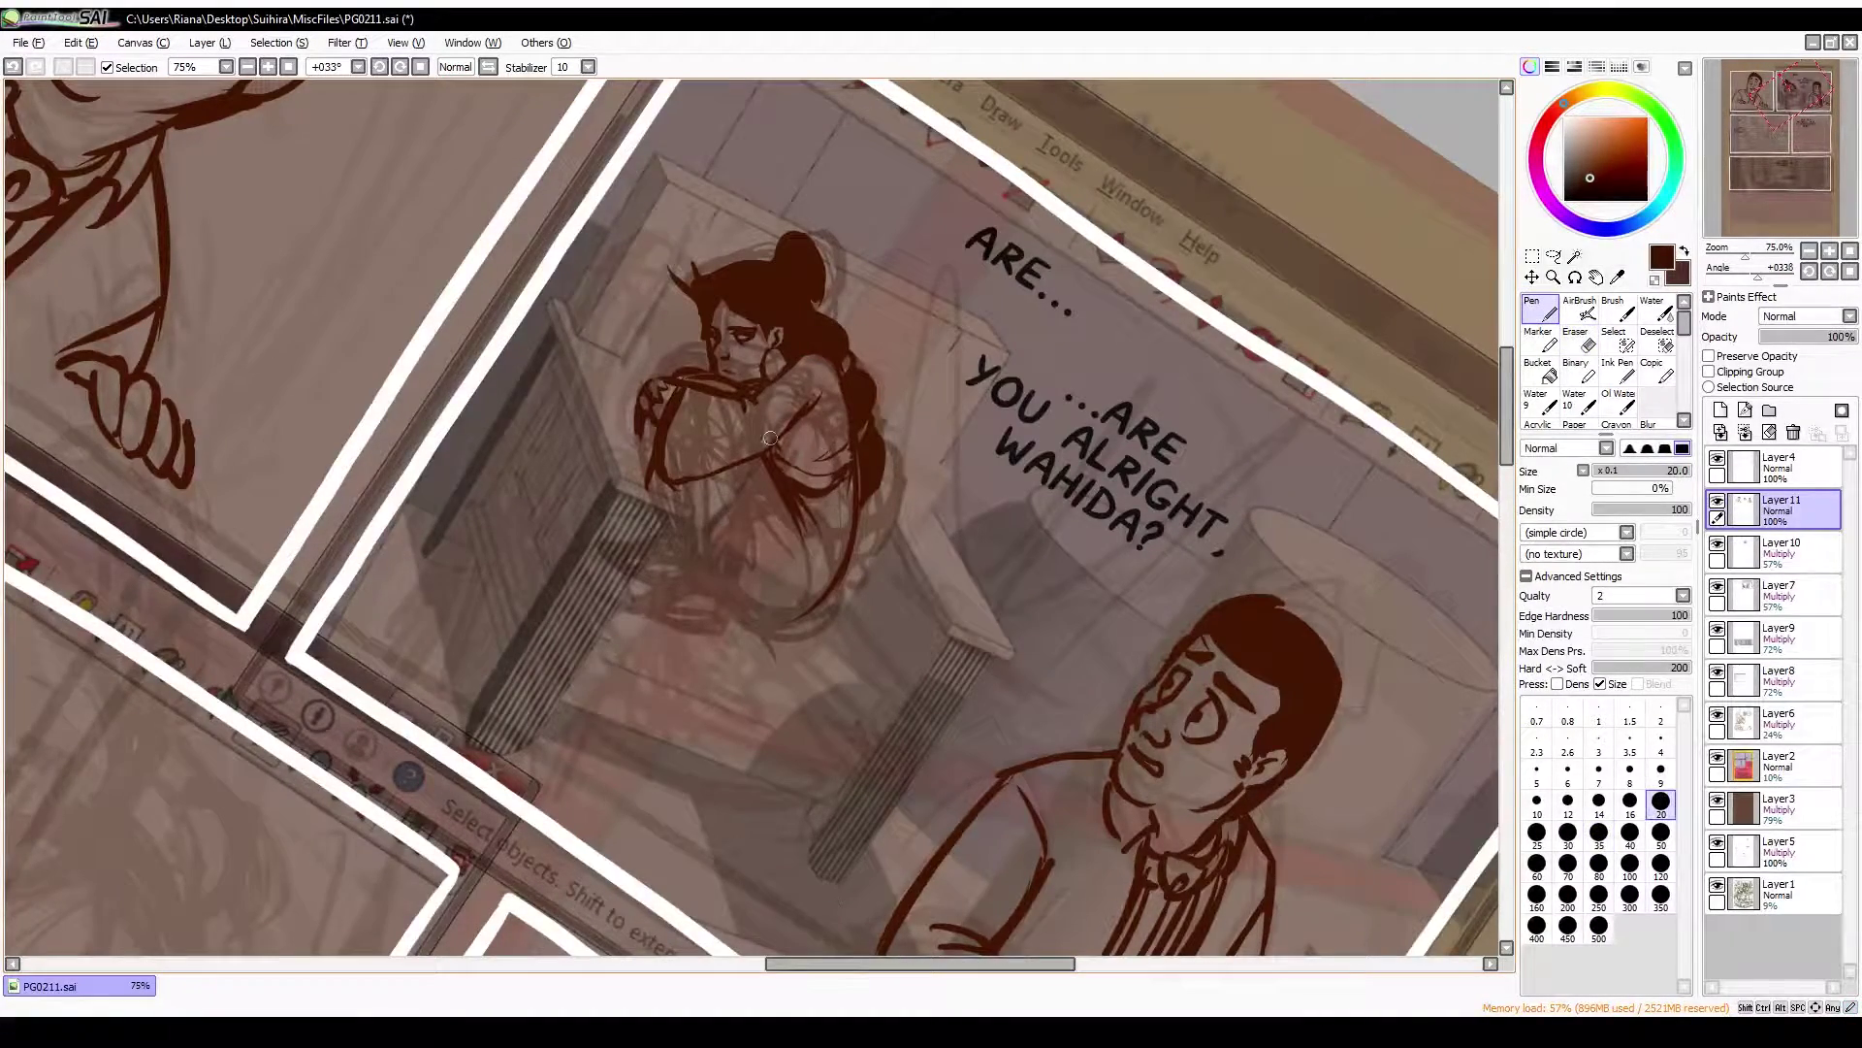
Draw the huddled woman's bent legs, hip line and feet resting on the armchair seat
key(h)
key(e)
key(n)
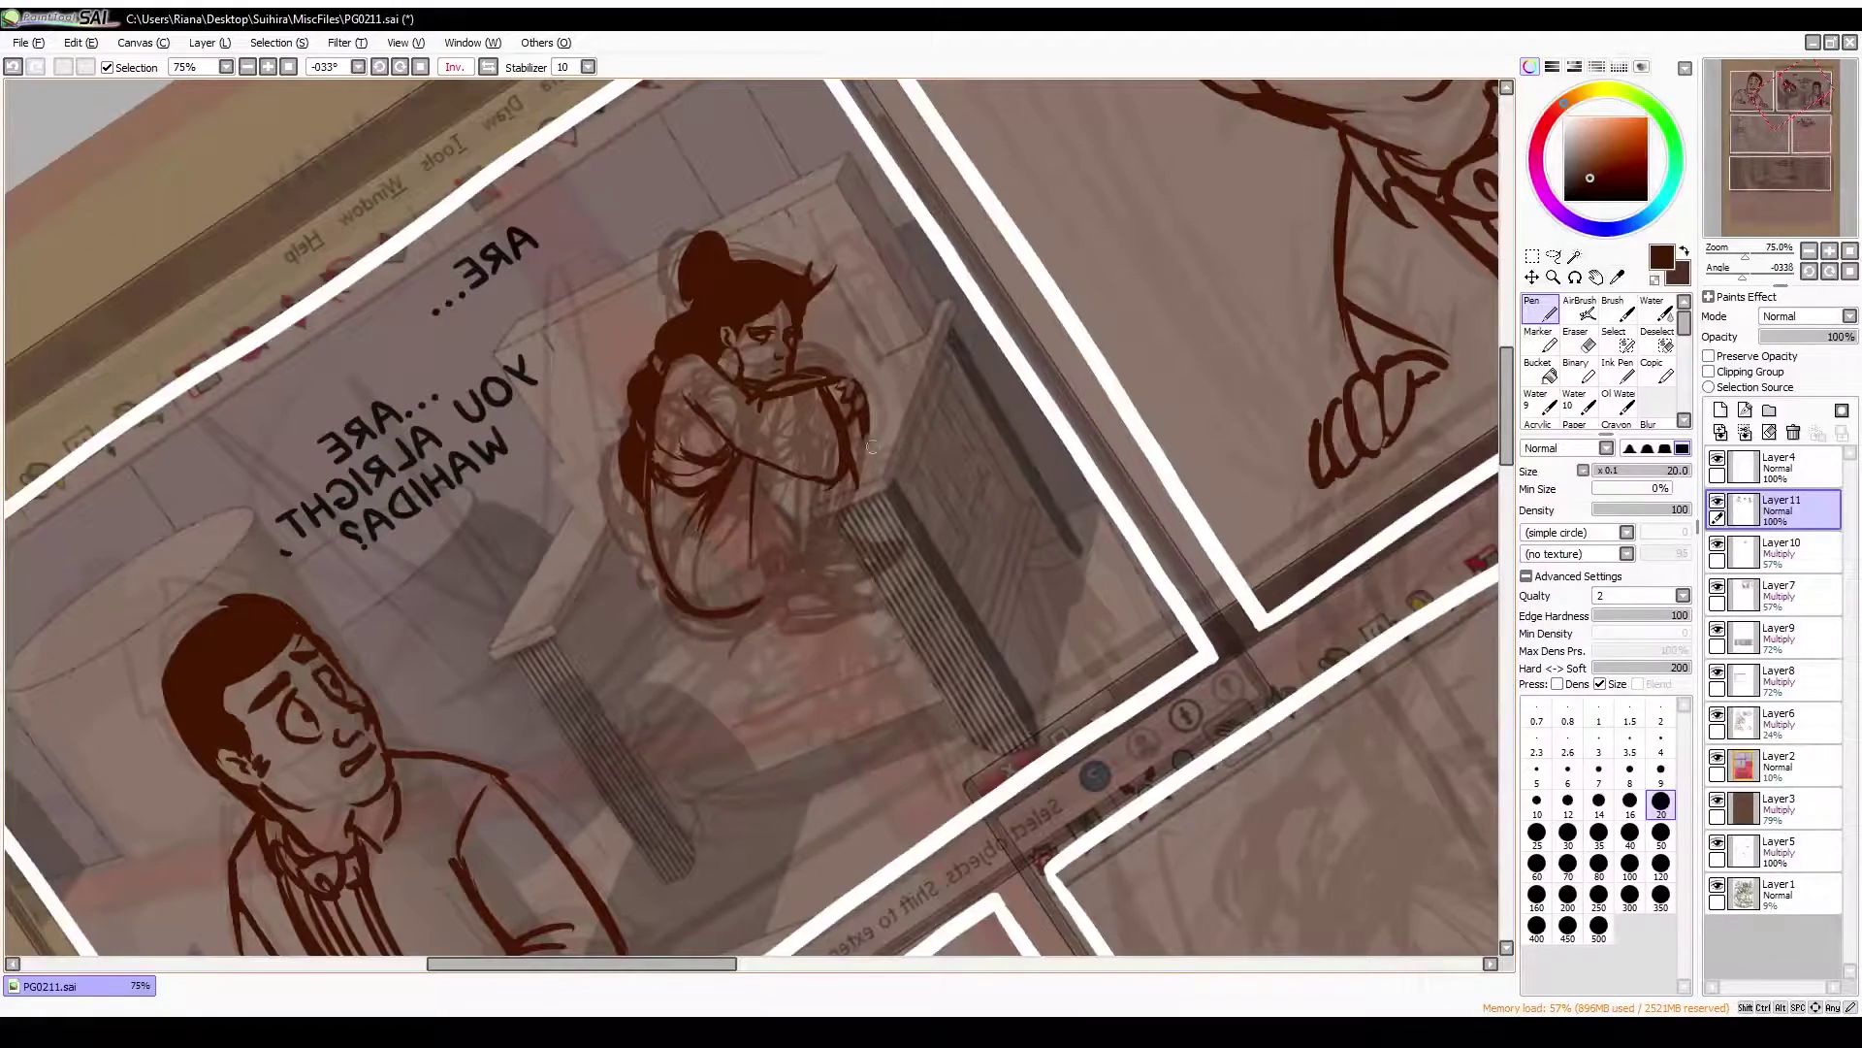
drag(871, 582, 684, 609)
key(e)
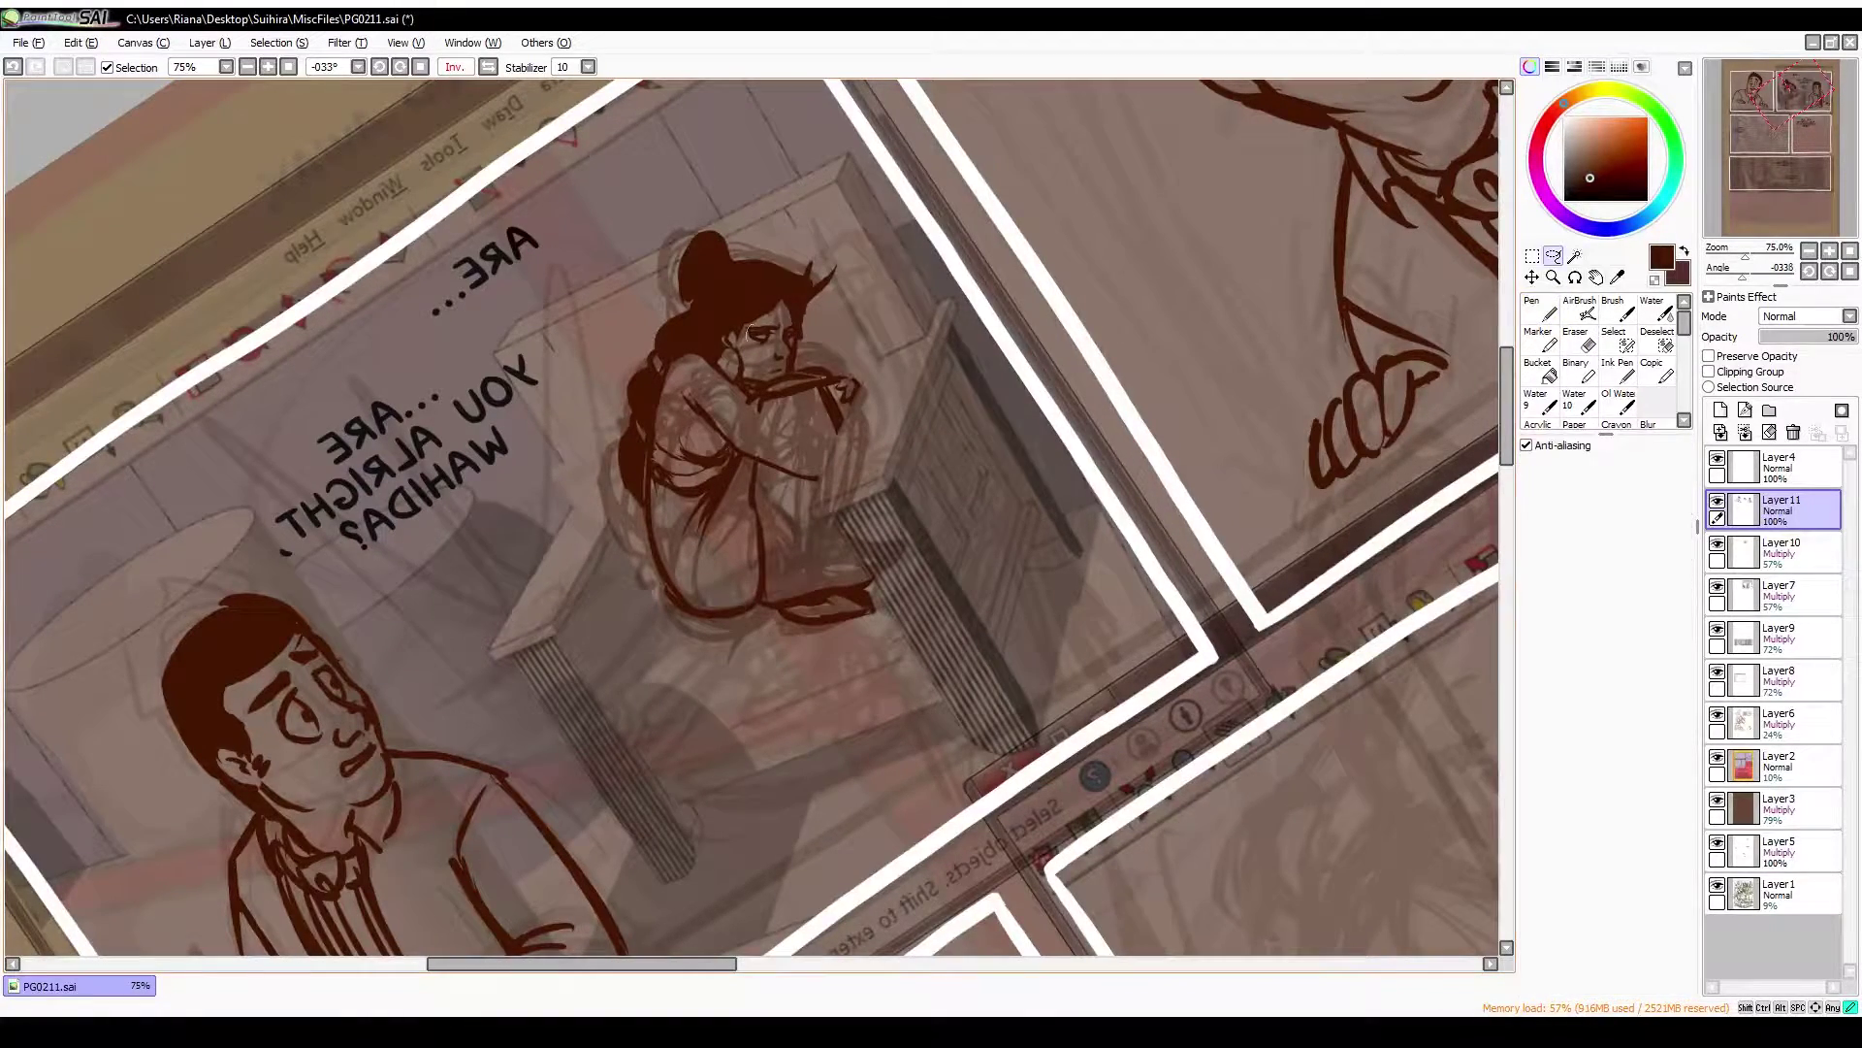
key(n)
key(h)
key(e)
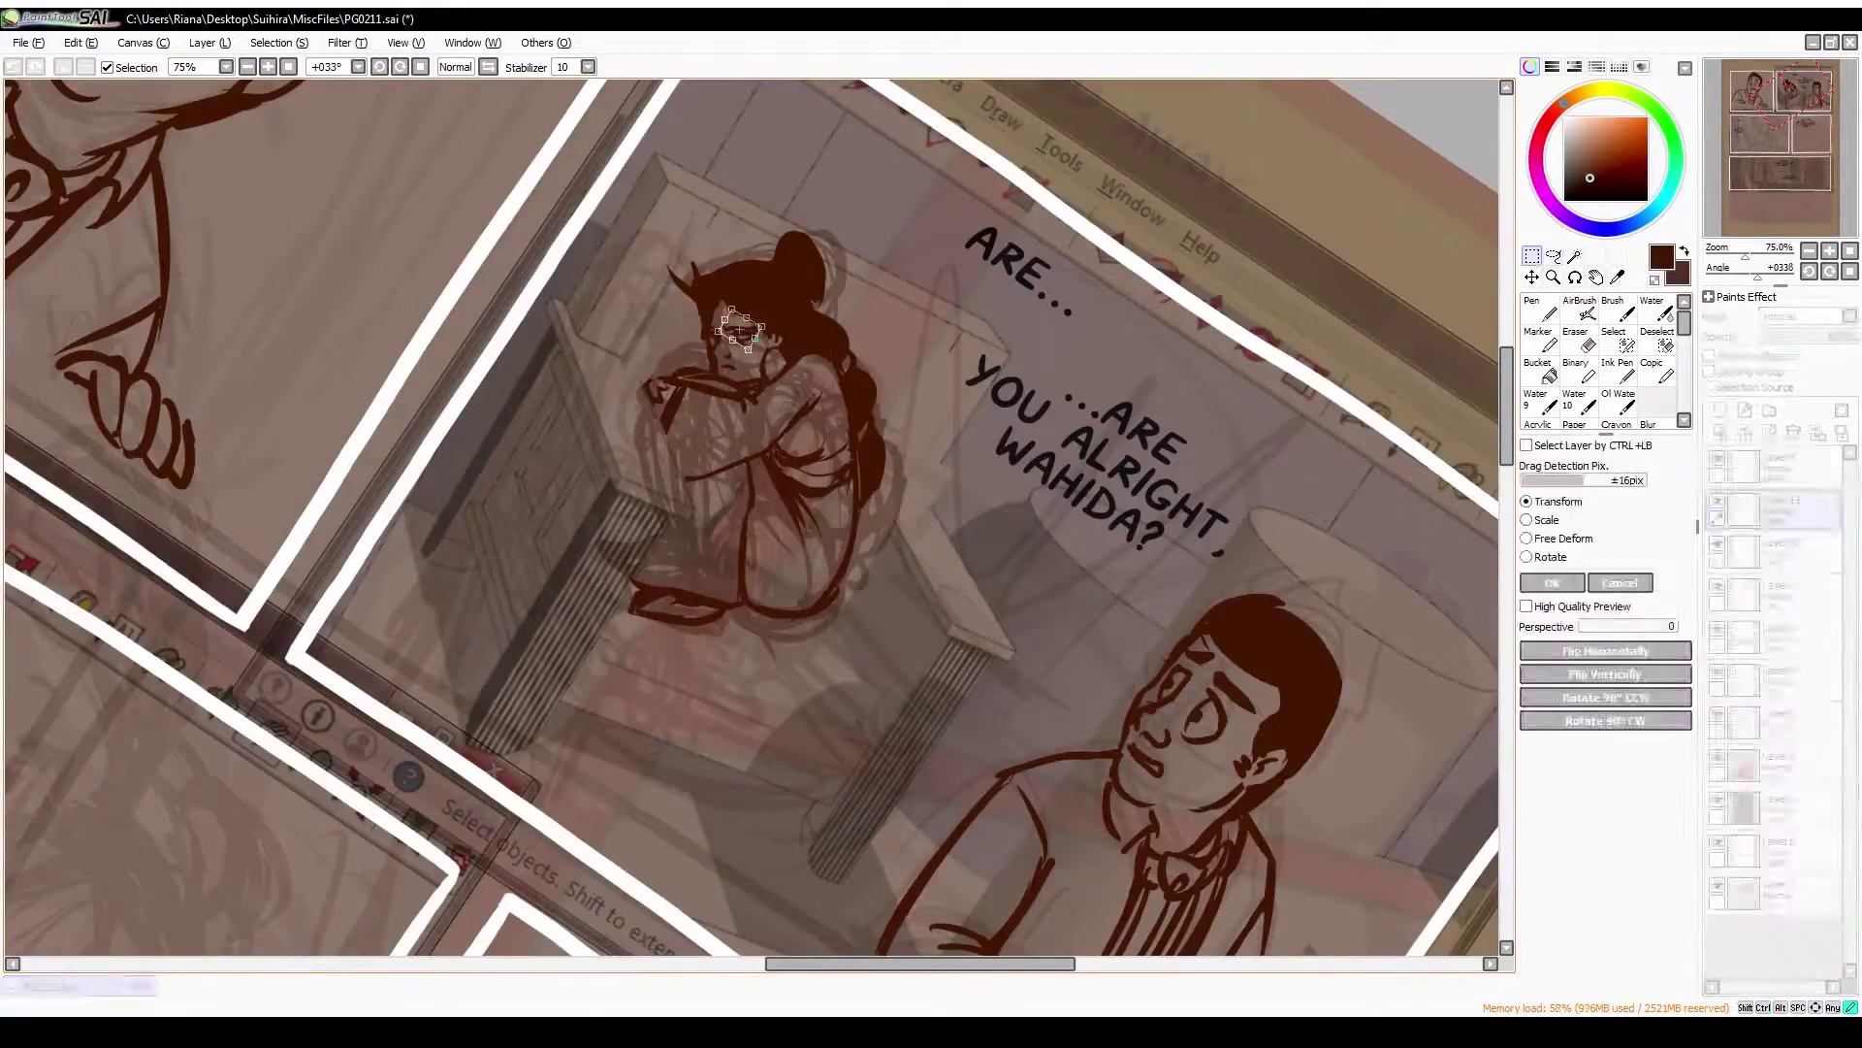
Adjust the huddled woman's head with a transform, trim her loose fringe strands and save the page
key(n)
key(Home)
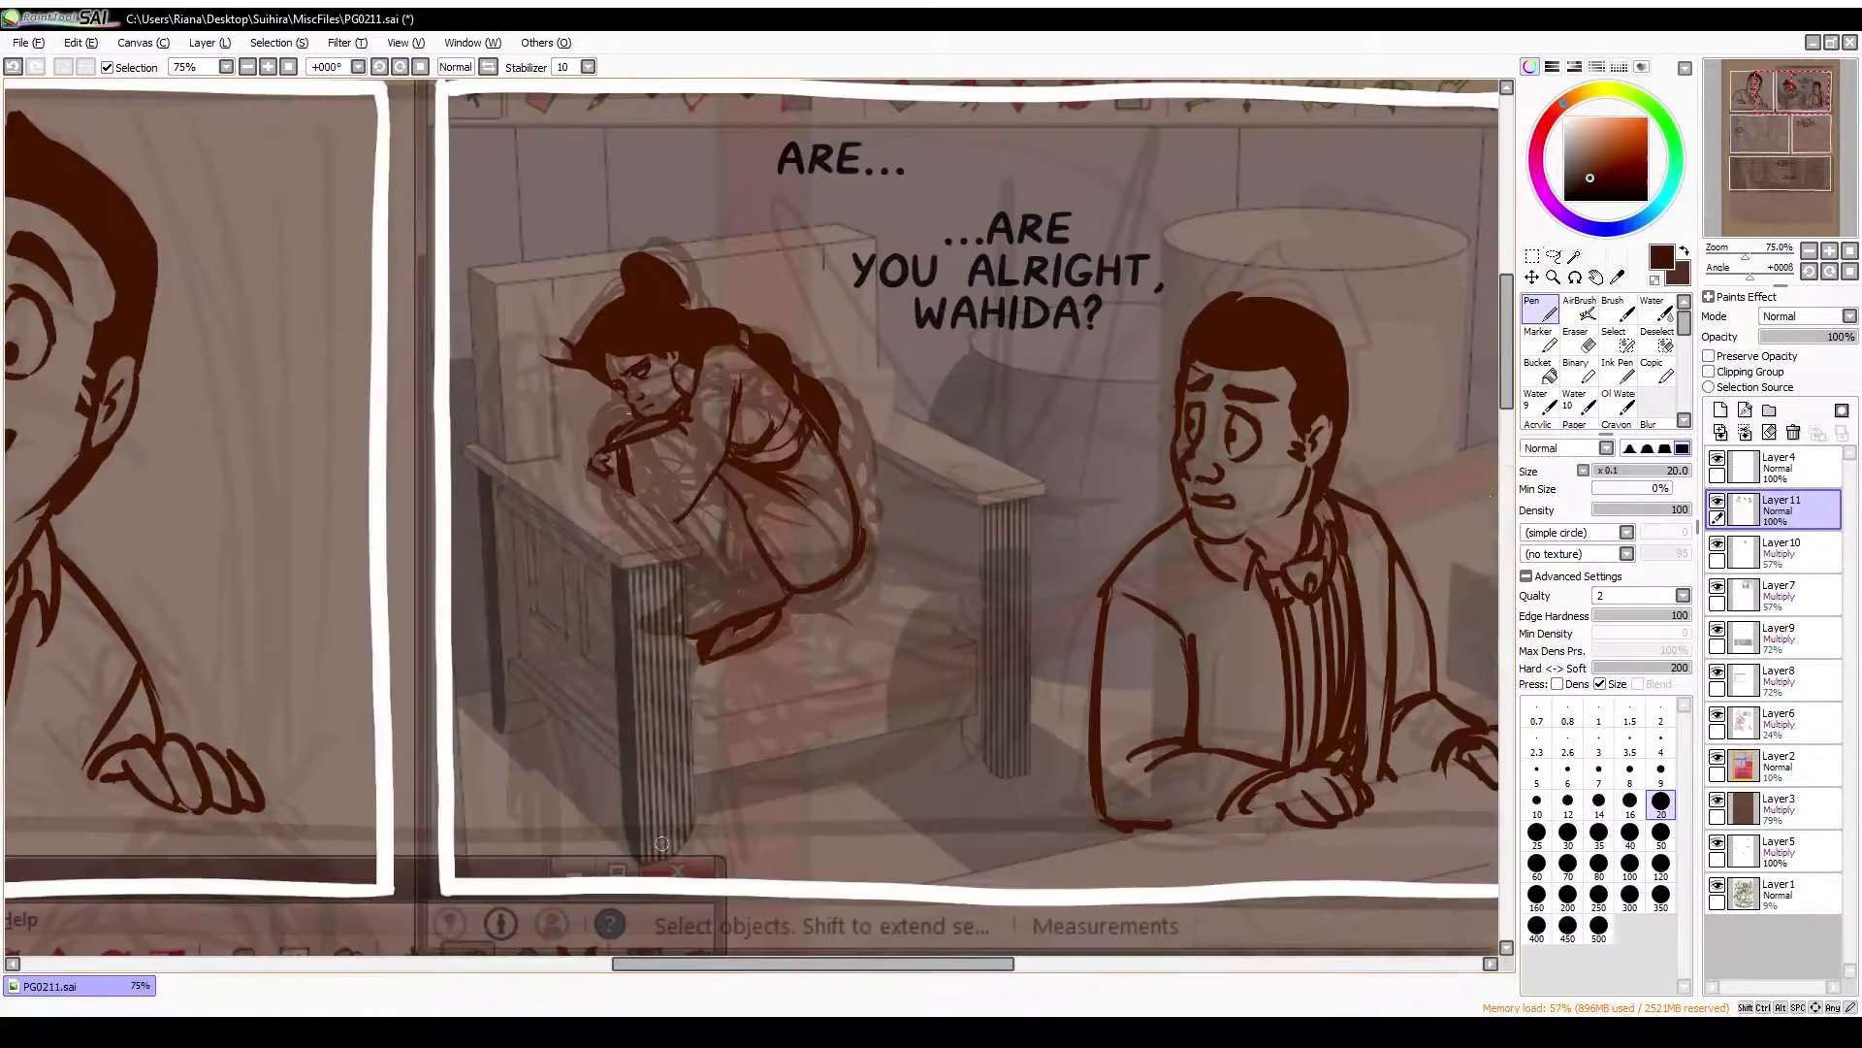
key(ctrl+t)
key(Return)
key(ctrl+d)
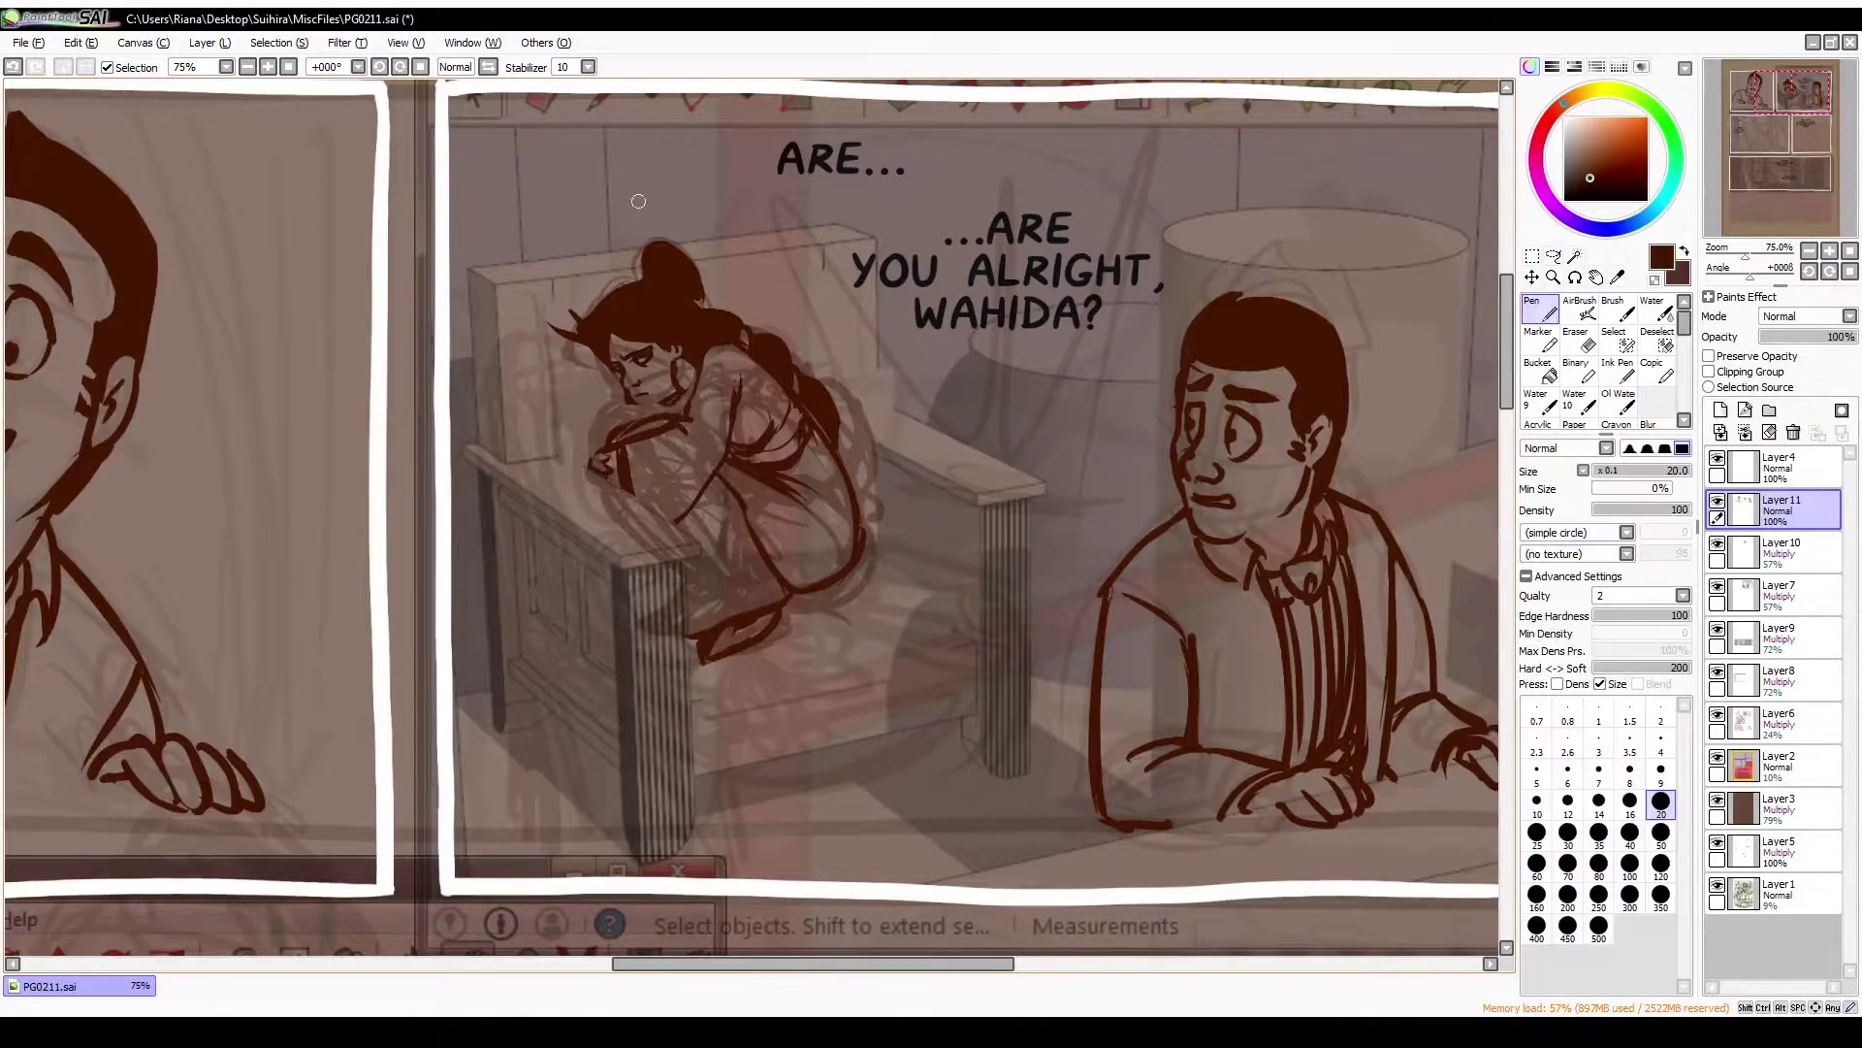
key(ctrl+s)
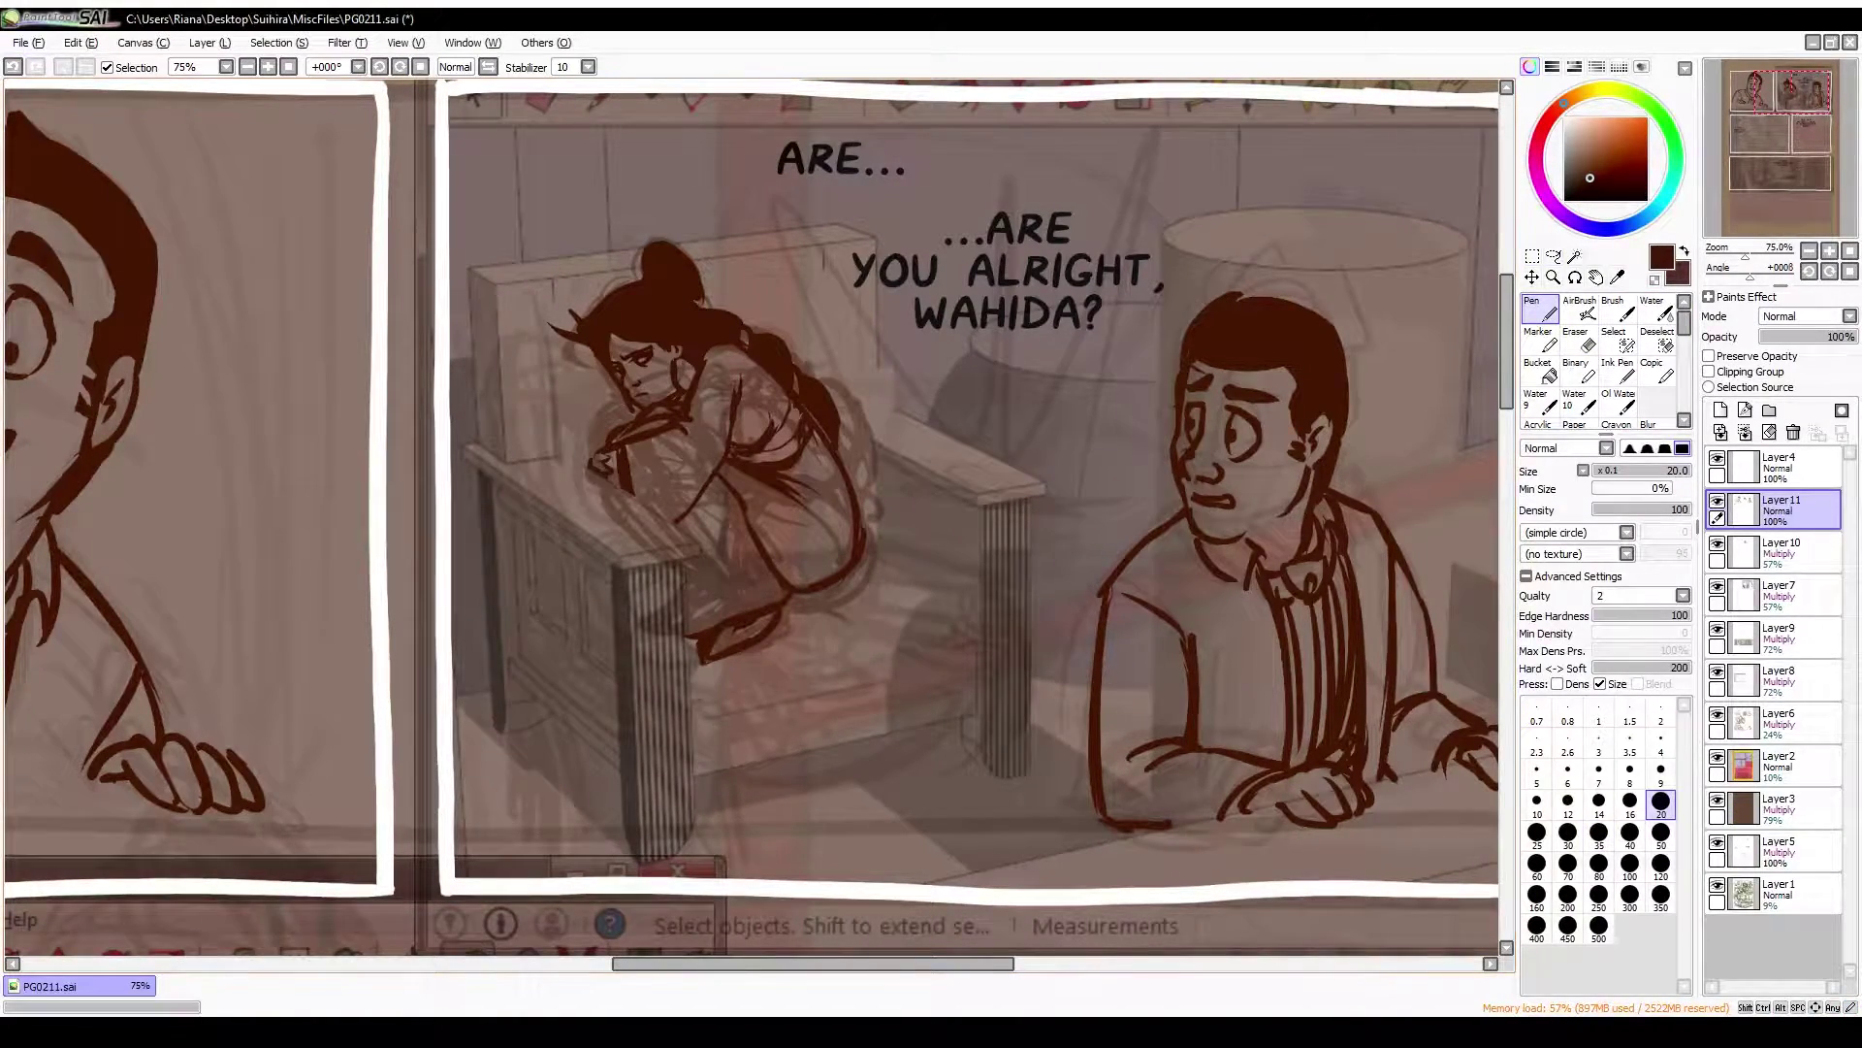
key(h)
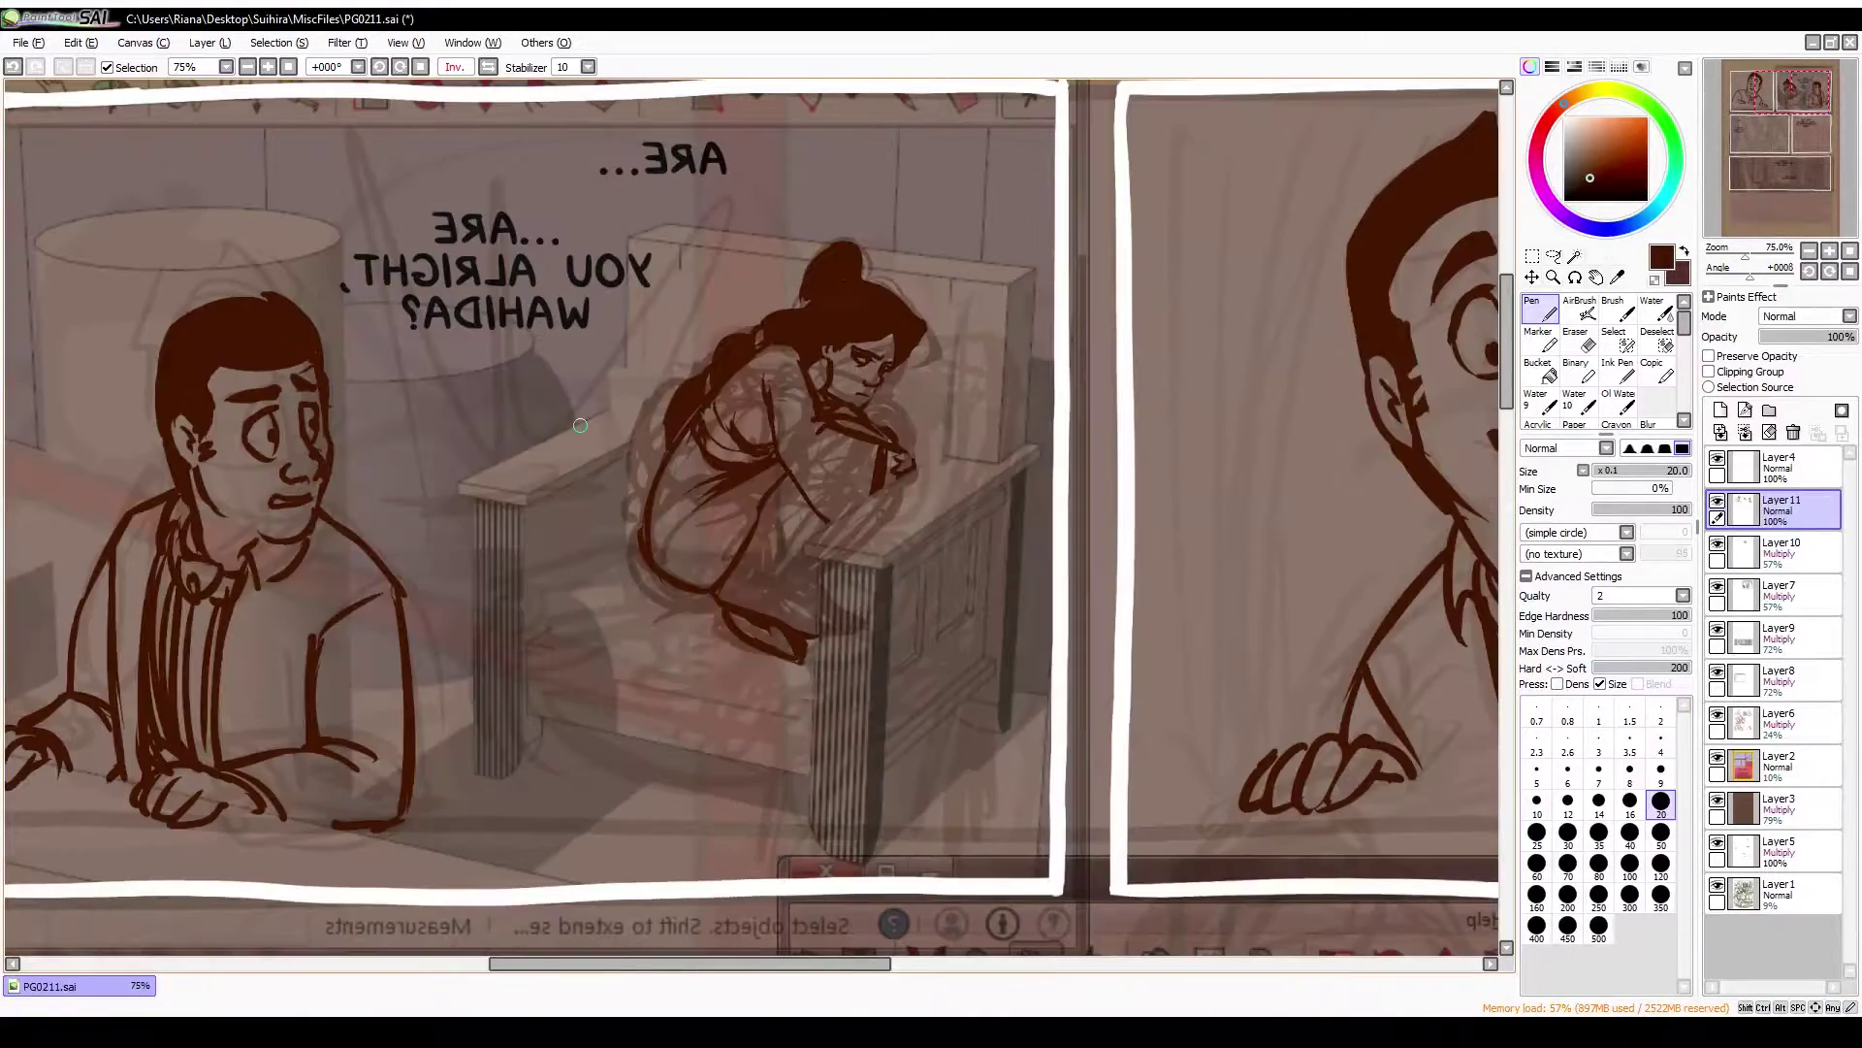
key(h)
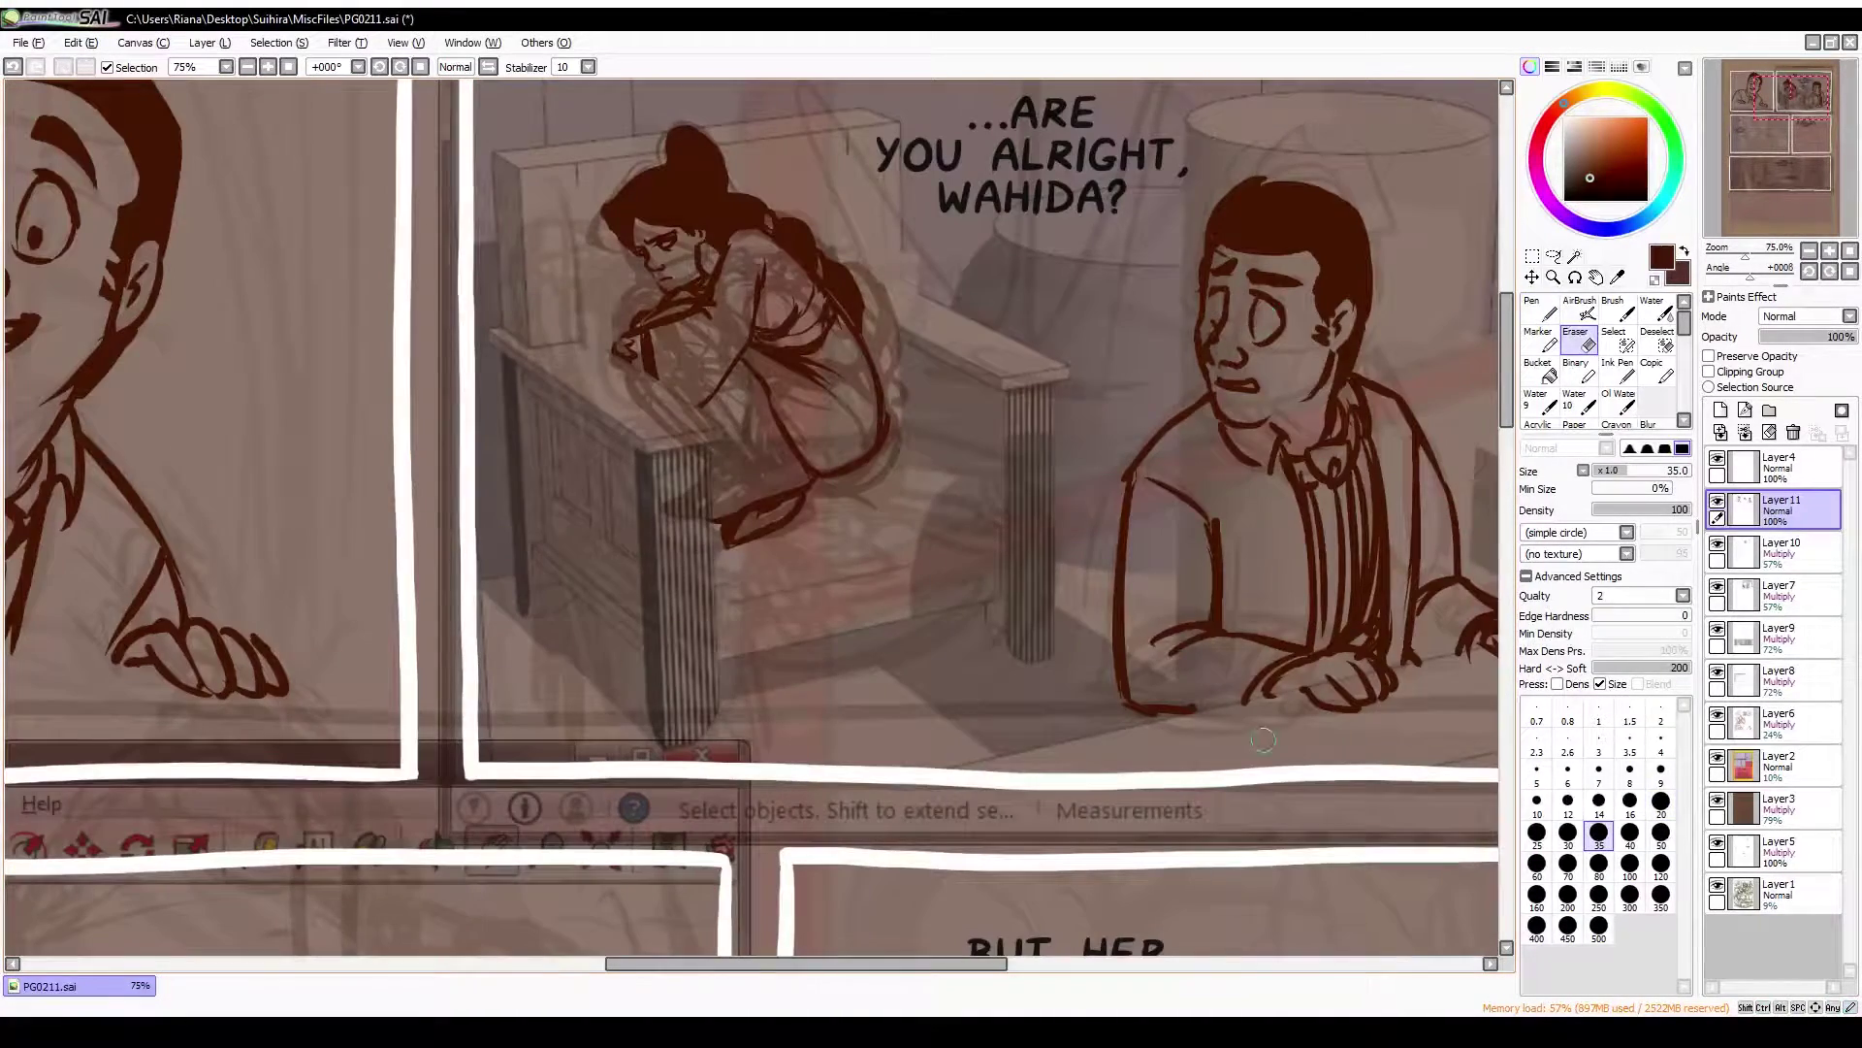
Draw the scowling woman's eyes, nose, mouth and jaw in the "I don't like this parade" panel
scroll(698, 292, down, 3)
drag(582, 436, 698, 292)
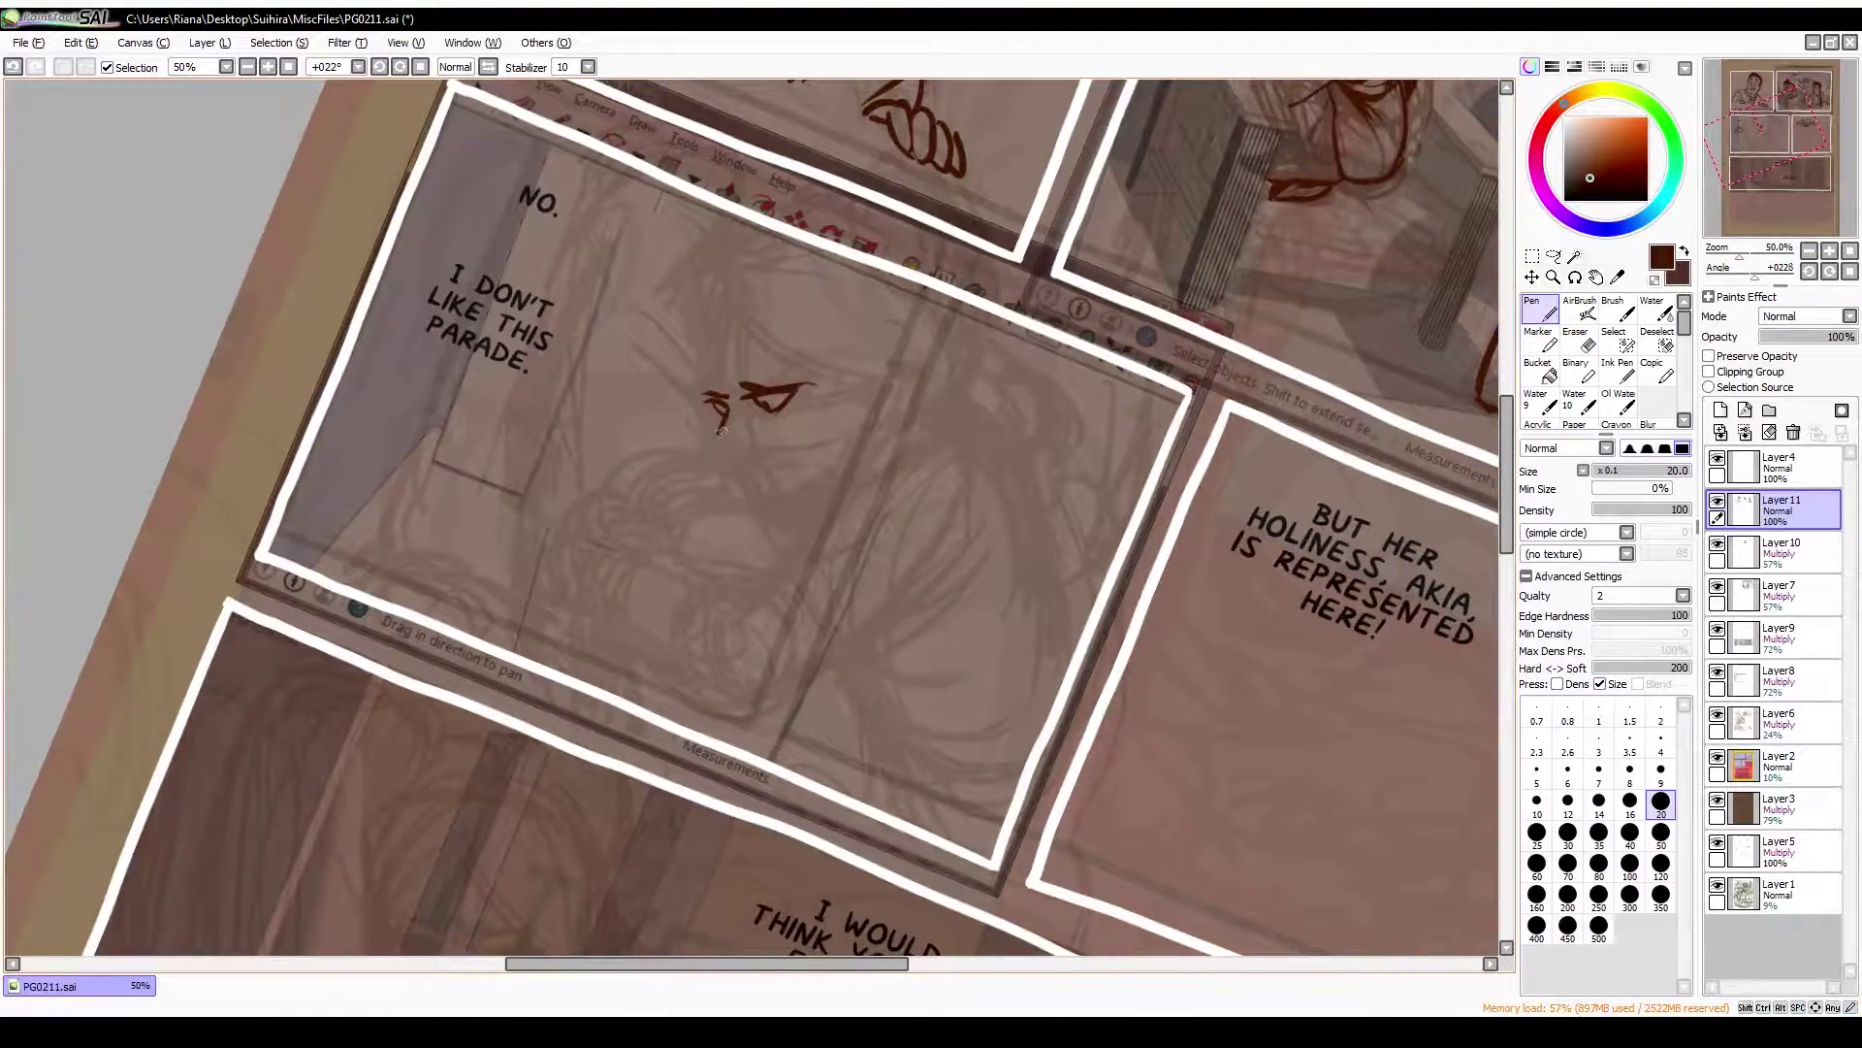
key(h)
drag(720, 415, 785, 470)
key(h)
key(h)
key(h)
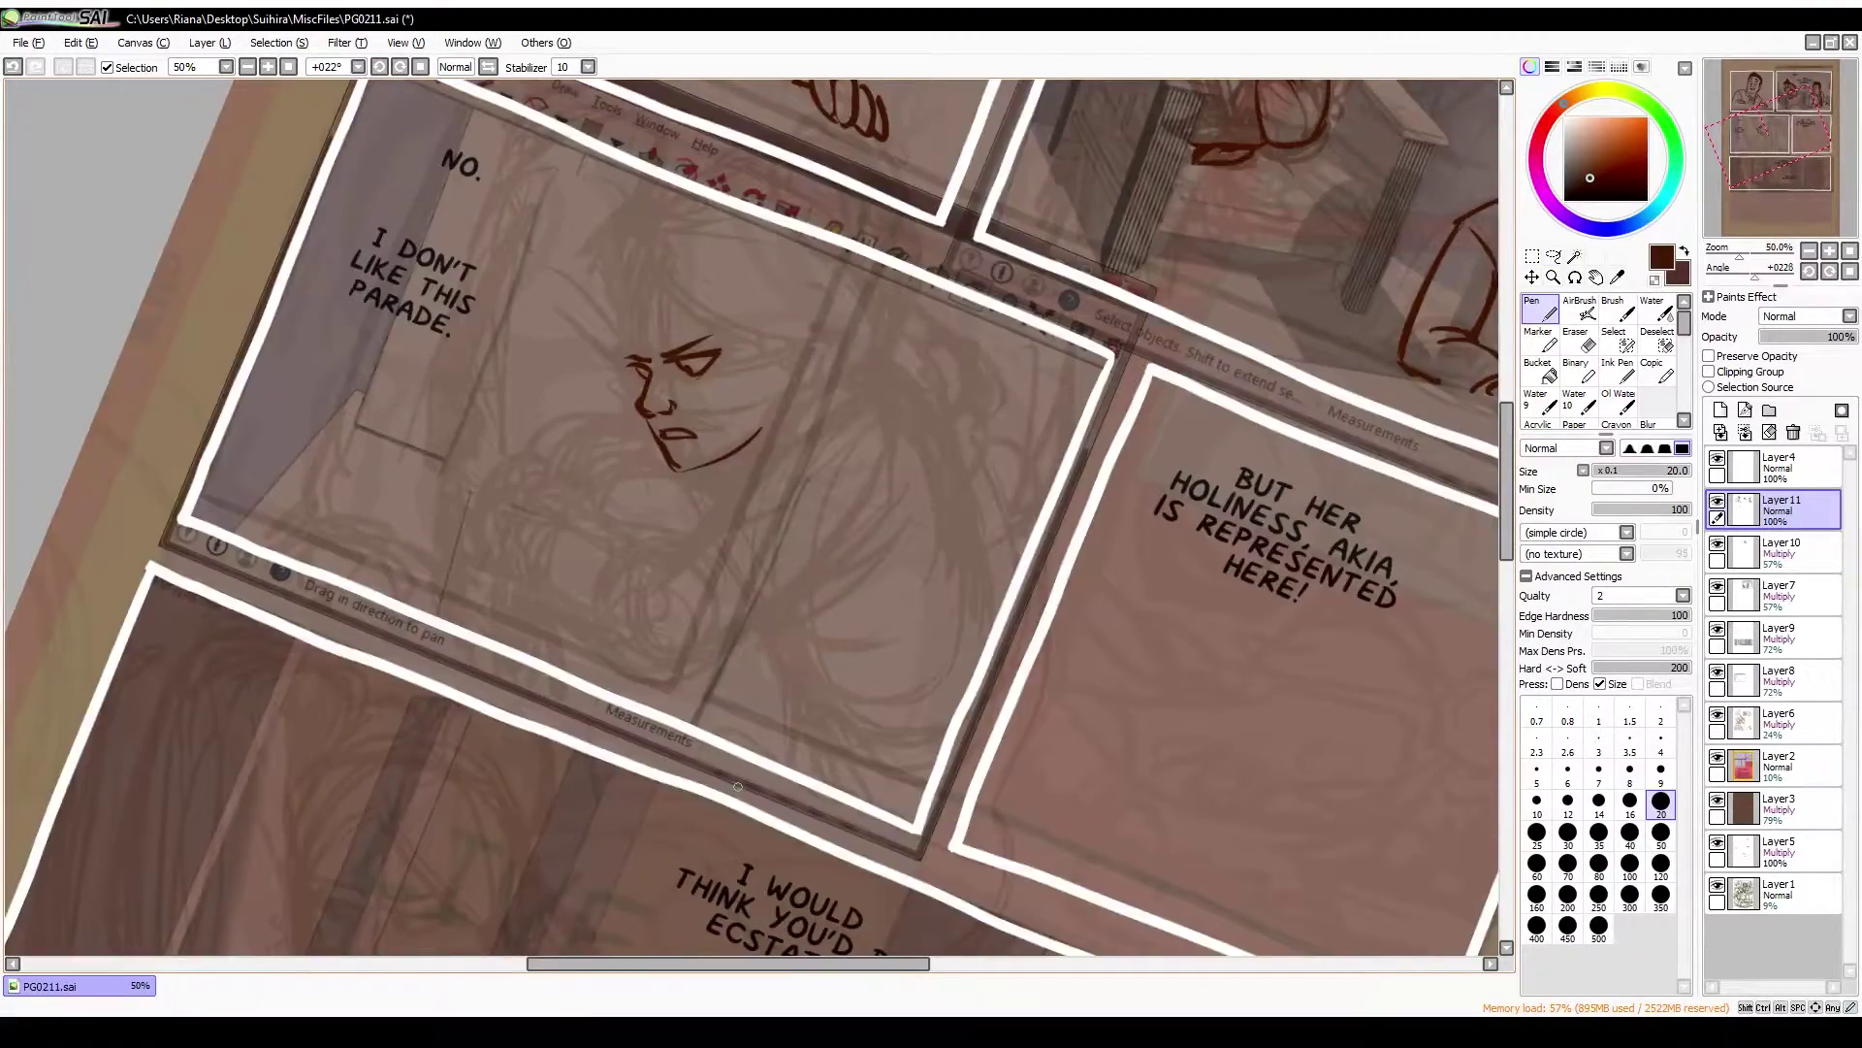
Draw the hairline and the front outline of the hair around the scowling woman's face
key(h)
key(h)
drag(650, 285, 786, 345)
key(h)
key(h)
drag(700, 204, 603, 324)
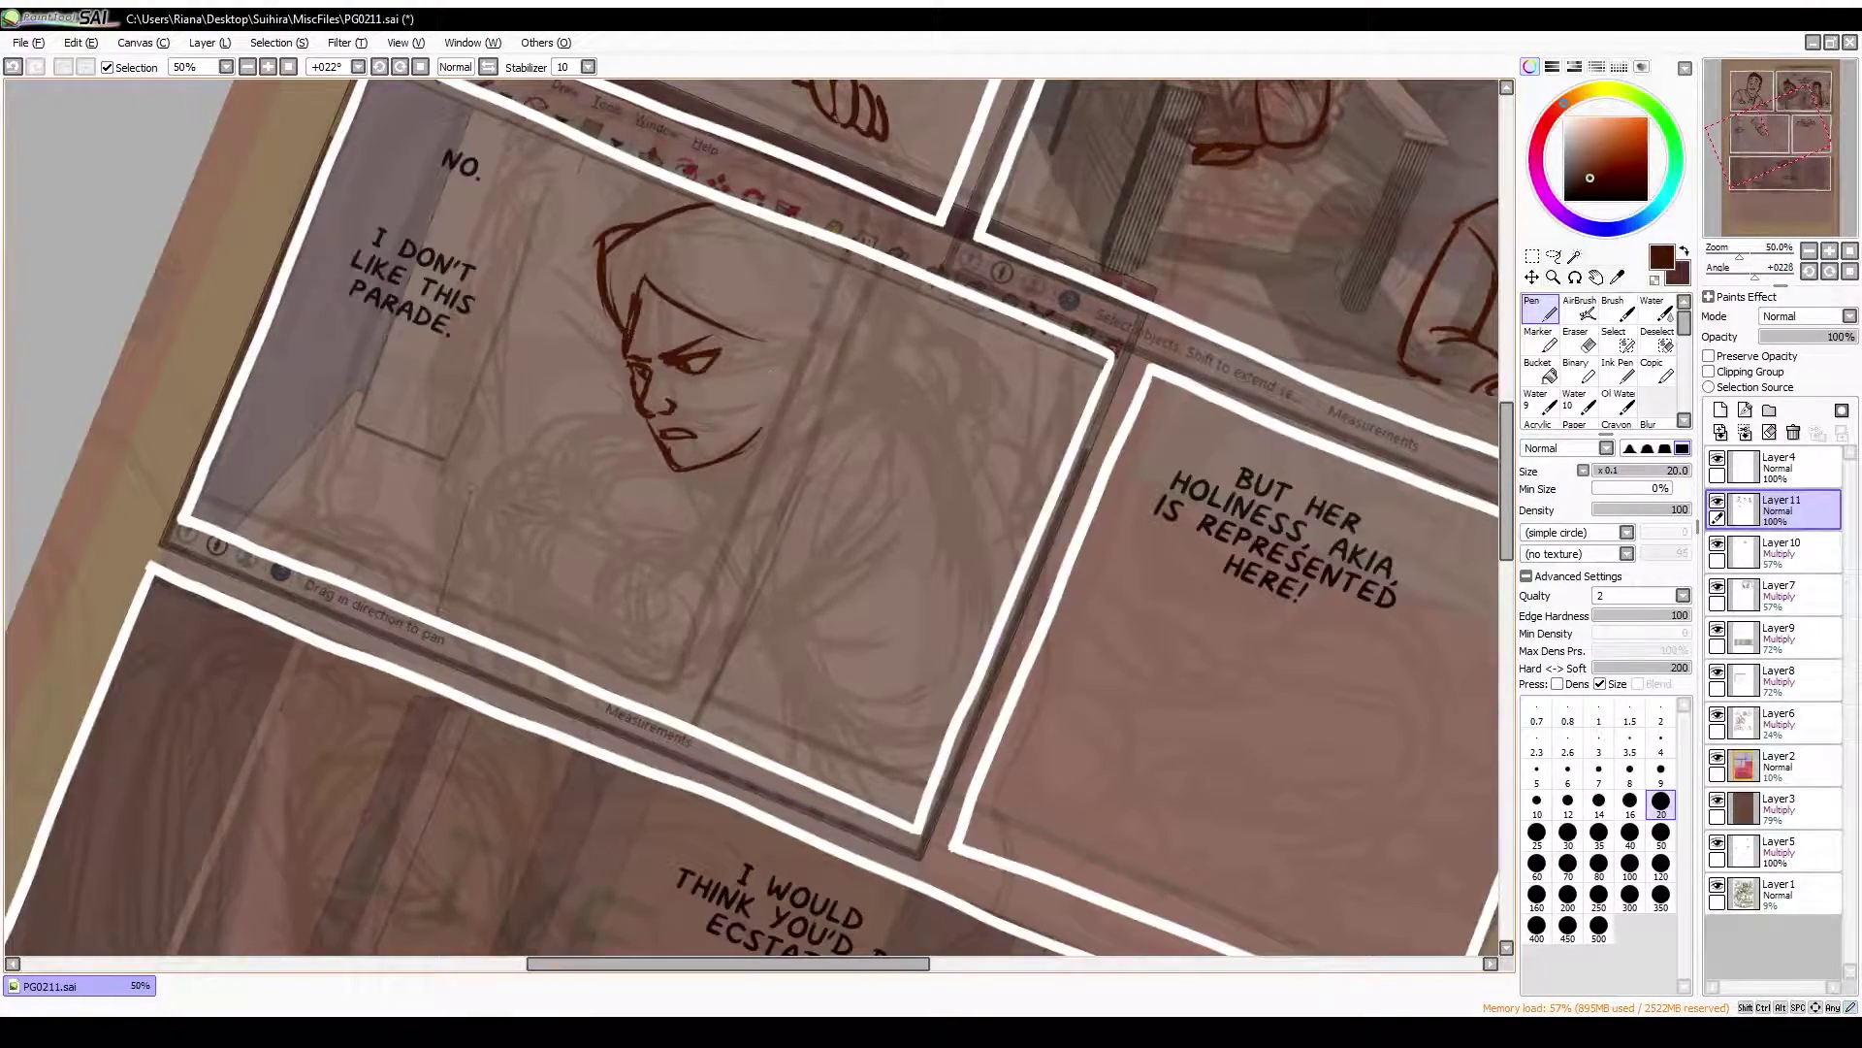
Add the scowling woman's ear, earring and the wavy outline of the hair behind her head
drag(784, 323, 762, 435)
drag(794, 361, 768, 448)
key(h)
drag(726, 226, 505, 471)
key(h)
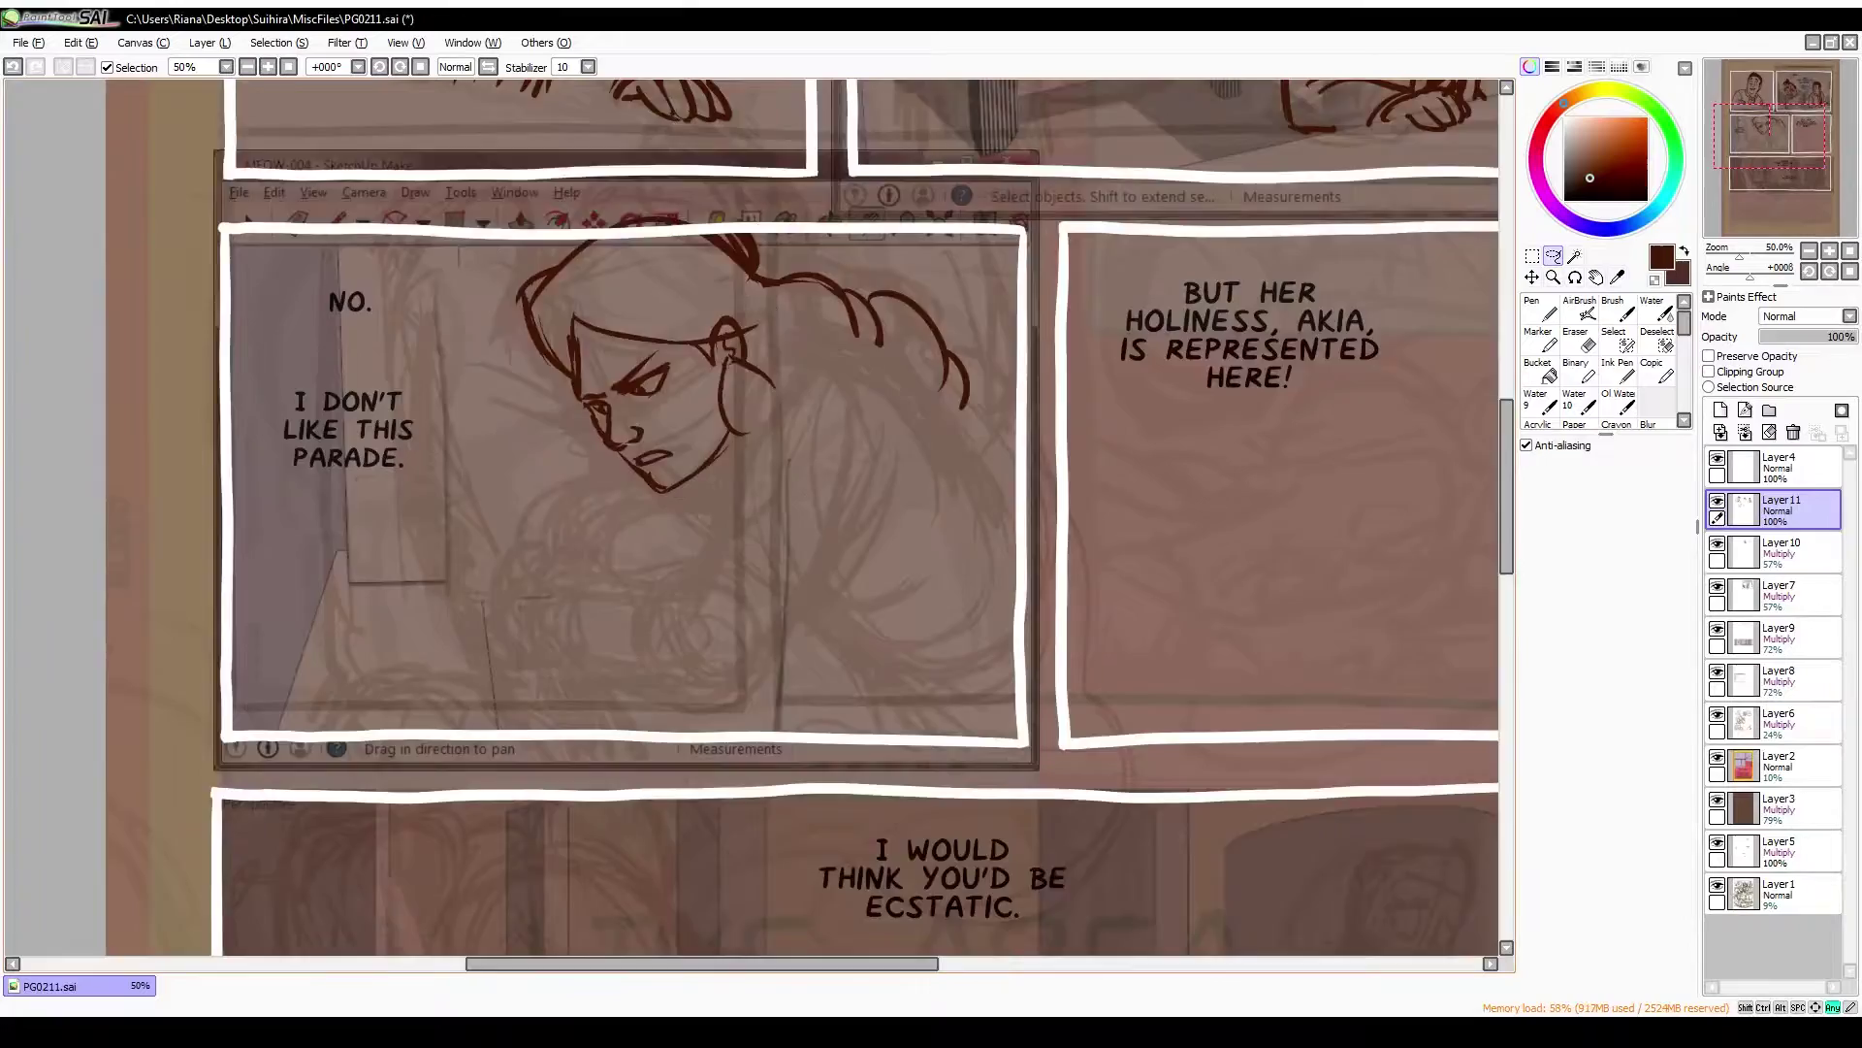
drag(314, 412, 462, 563)
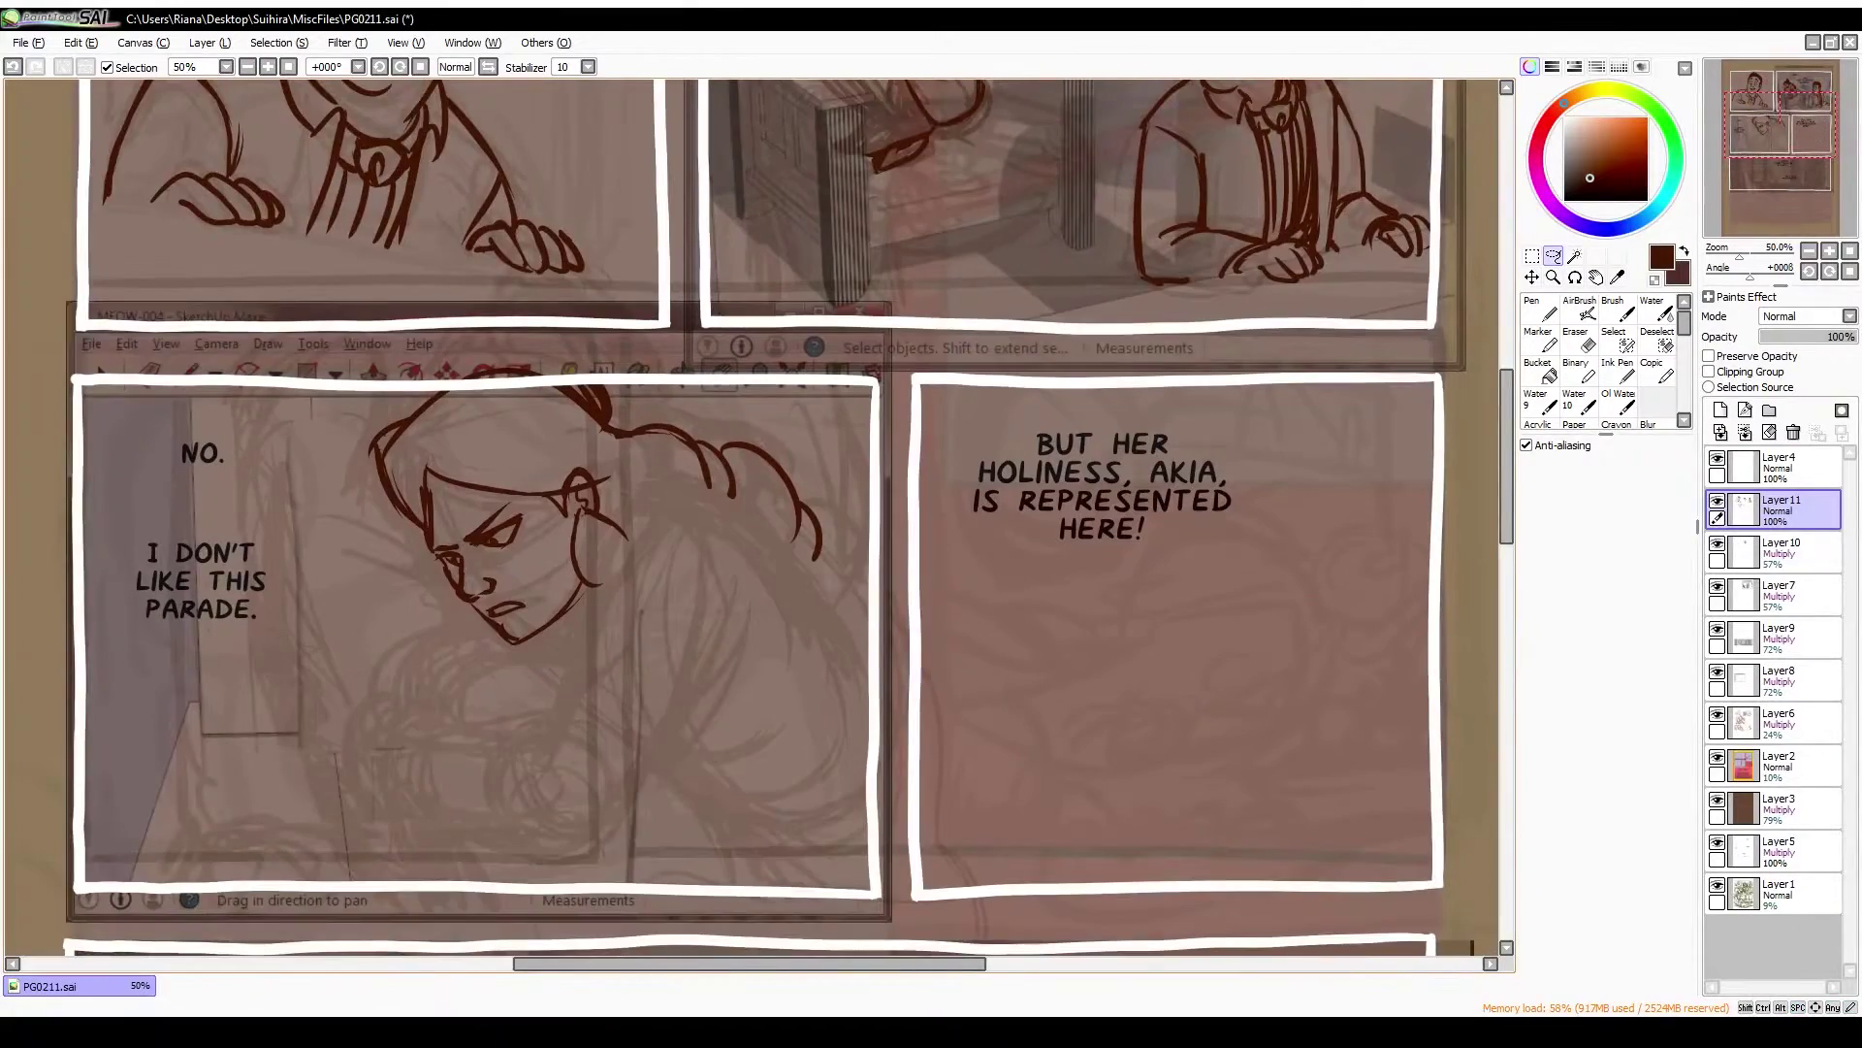
key(n)
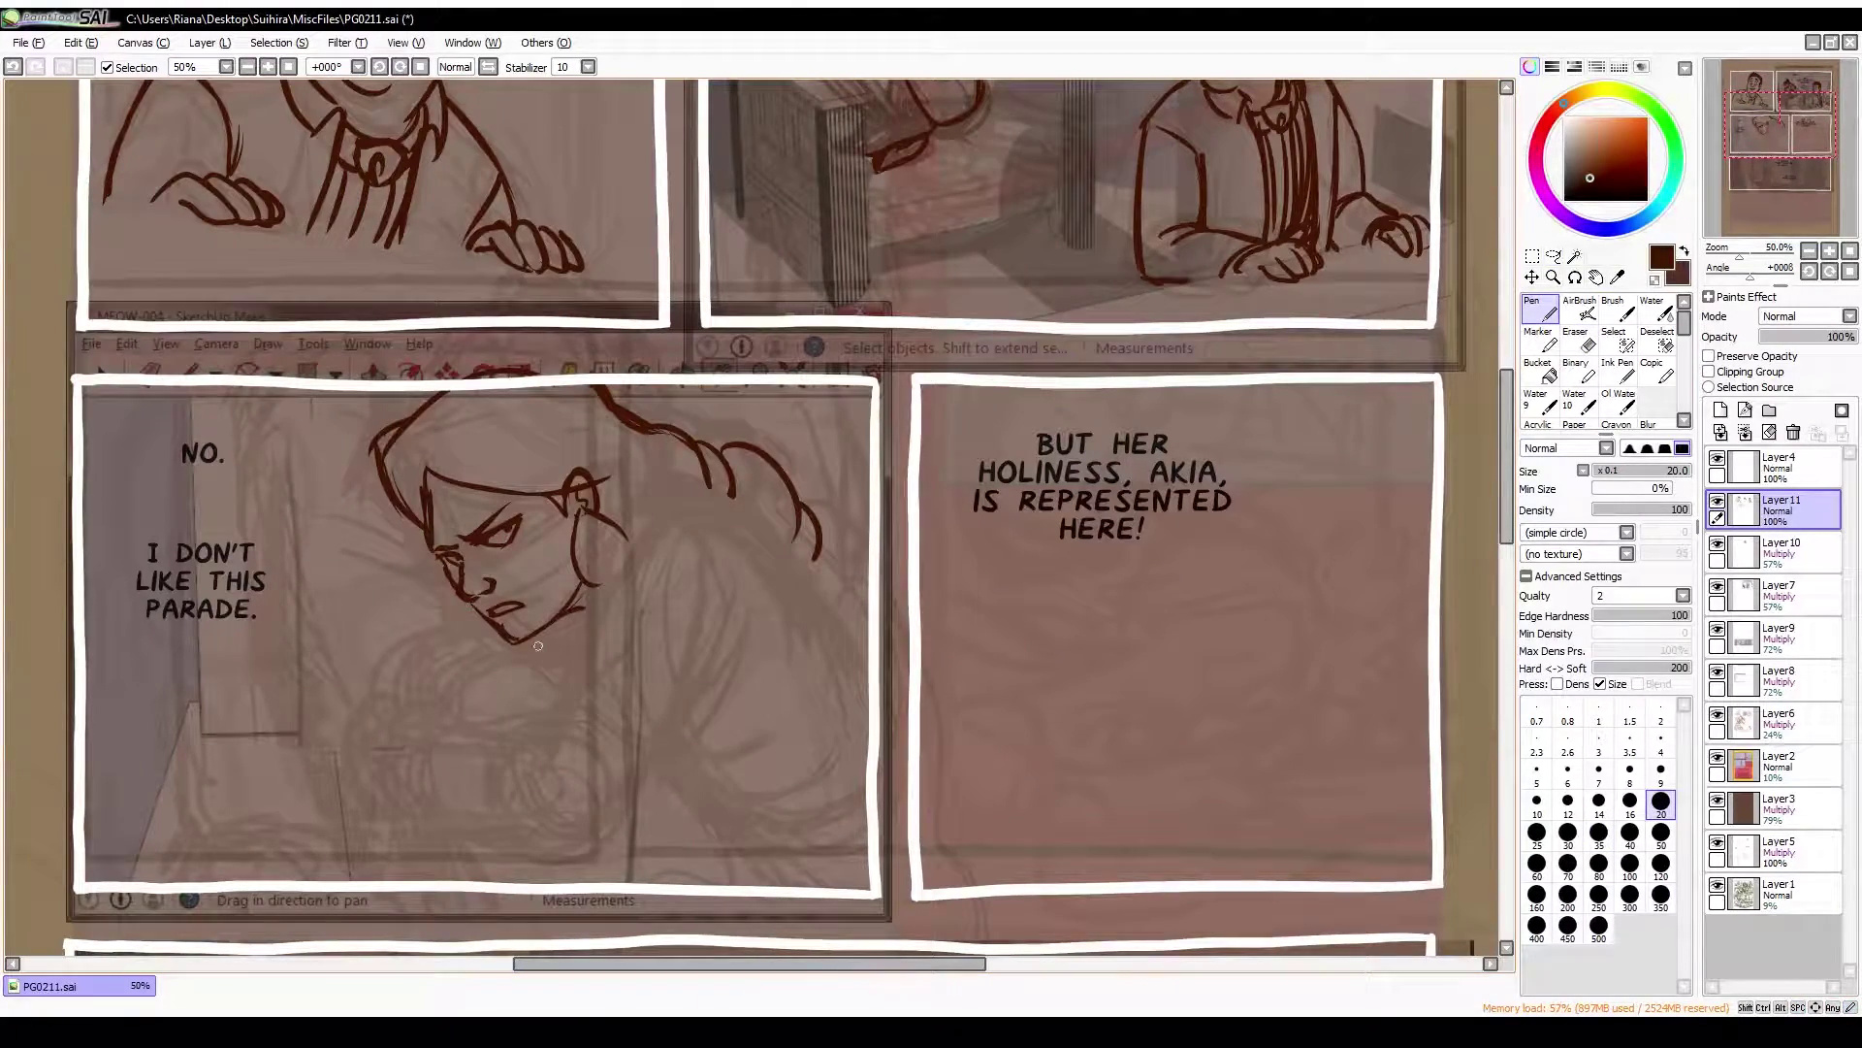
Undo the last stroke and draw the scowling woman's knee, folded arms, shoulder and clasped hand
key(ctrl+z)
drag(668, 530, 415, 724)
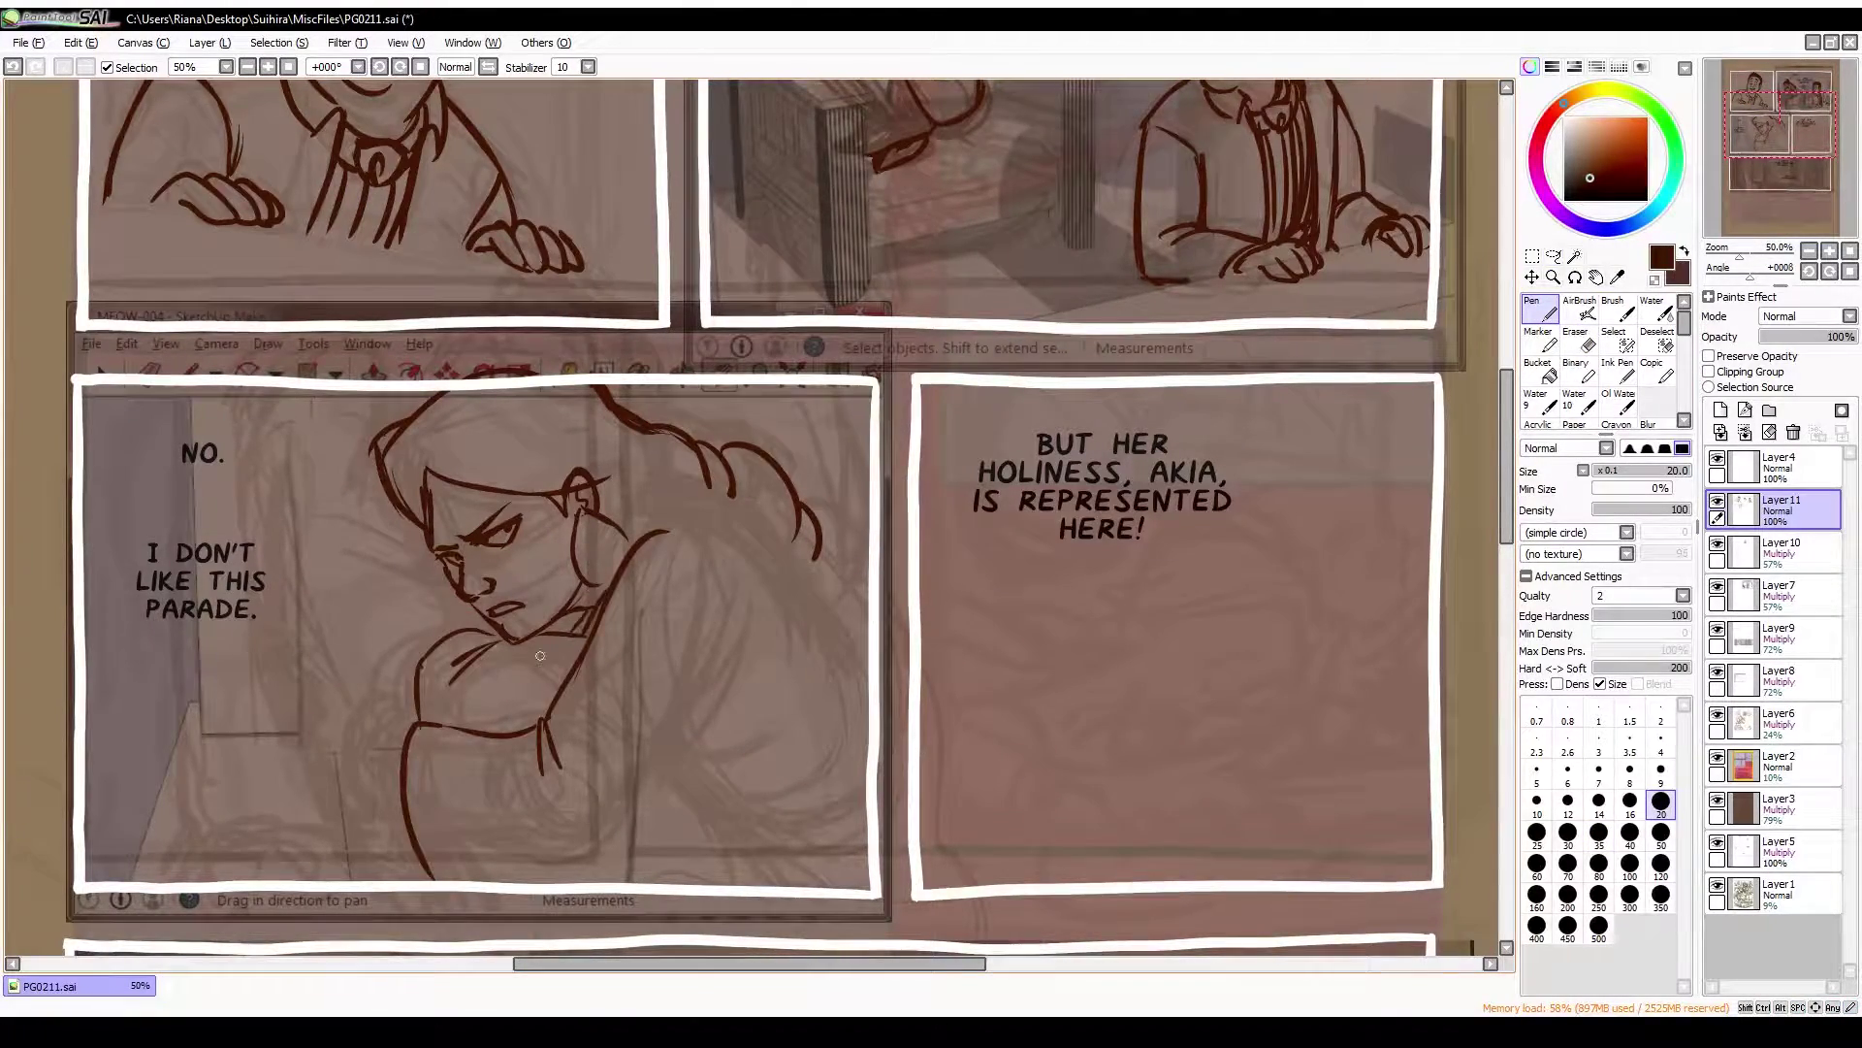
drag(722, 585, 609, 857)
drag(609, 858, 632, 801)
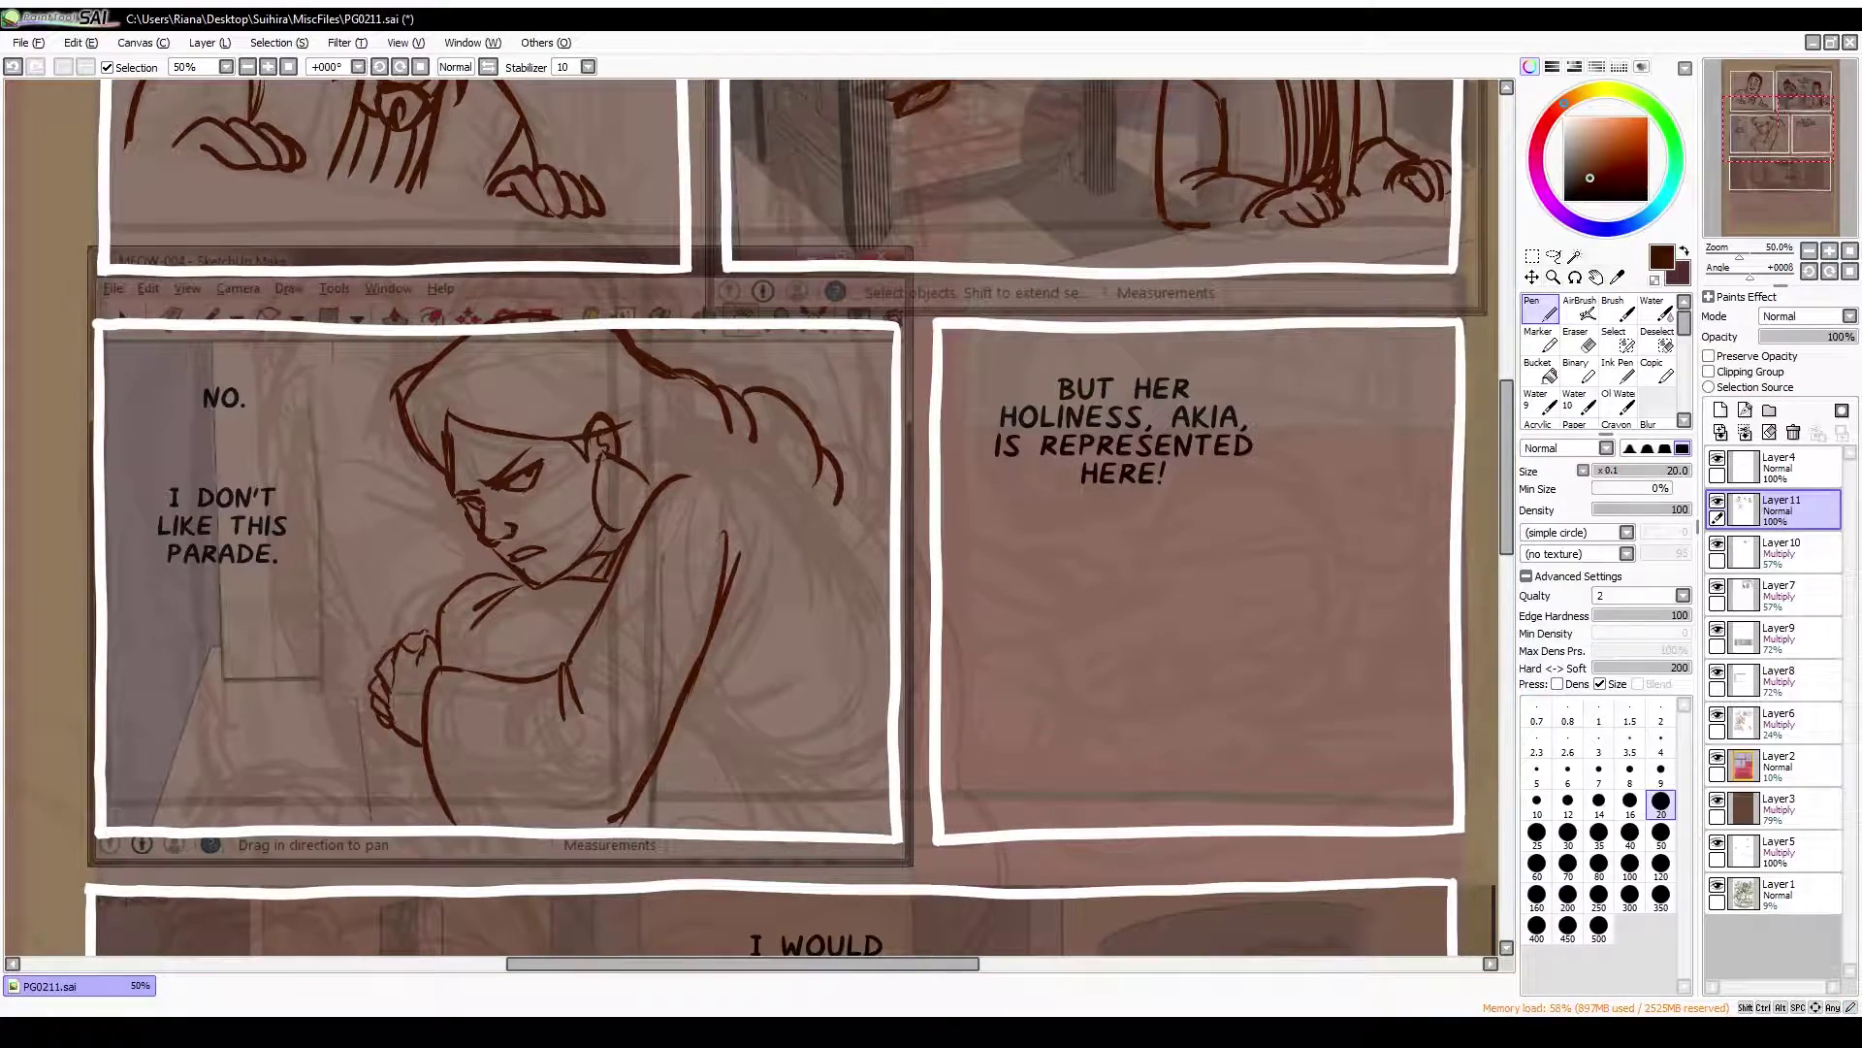
Refine the scowling woman's arm and hand lines and draw the curve of her shoulder and back
scroll(431, 630, up, 2)
key(h)
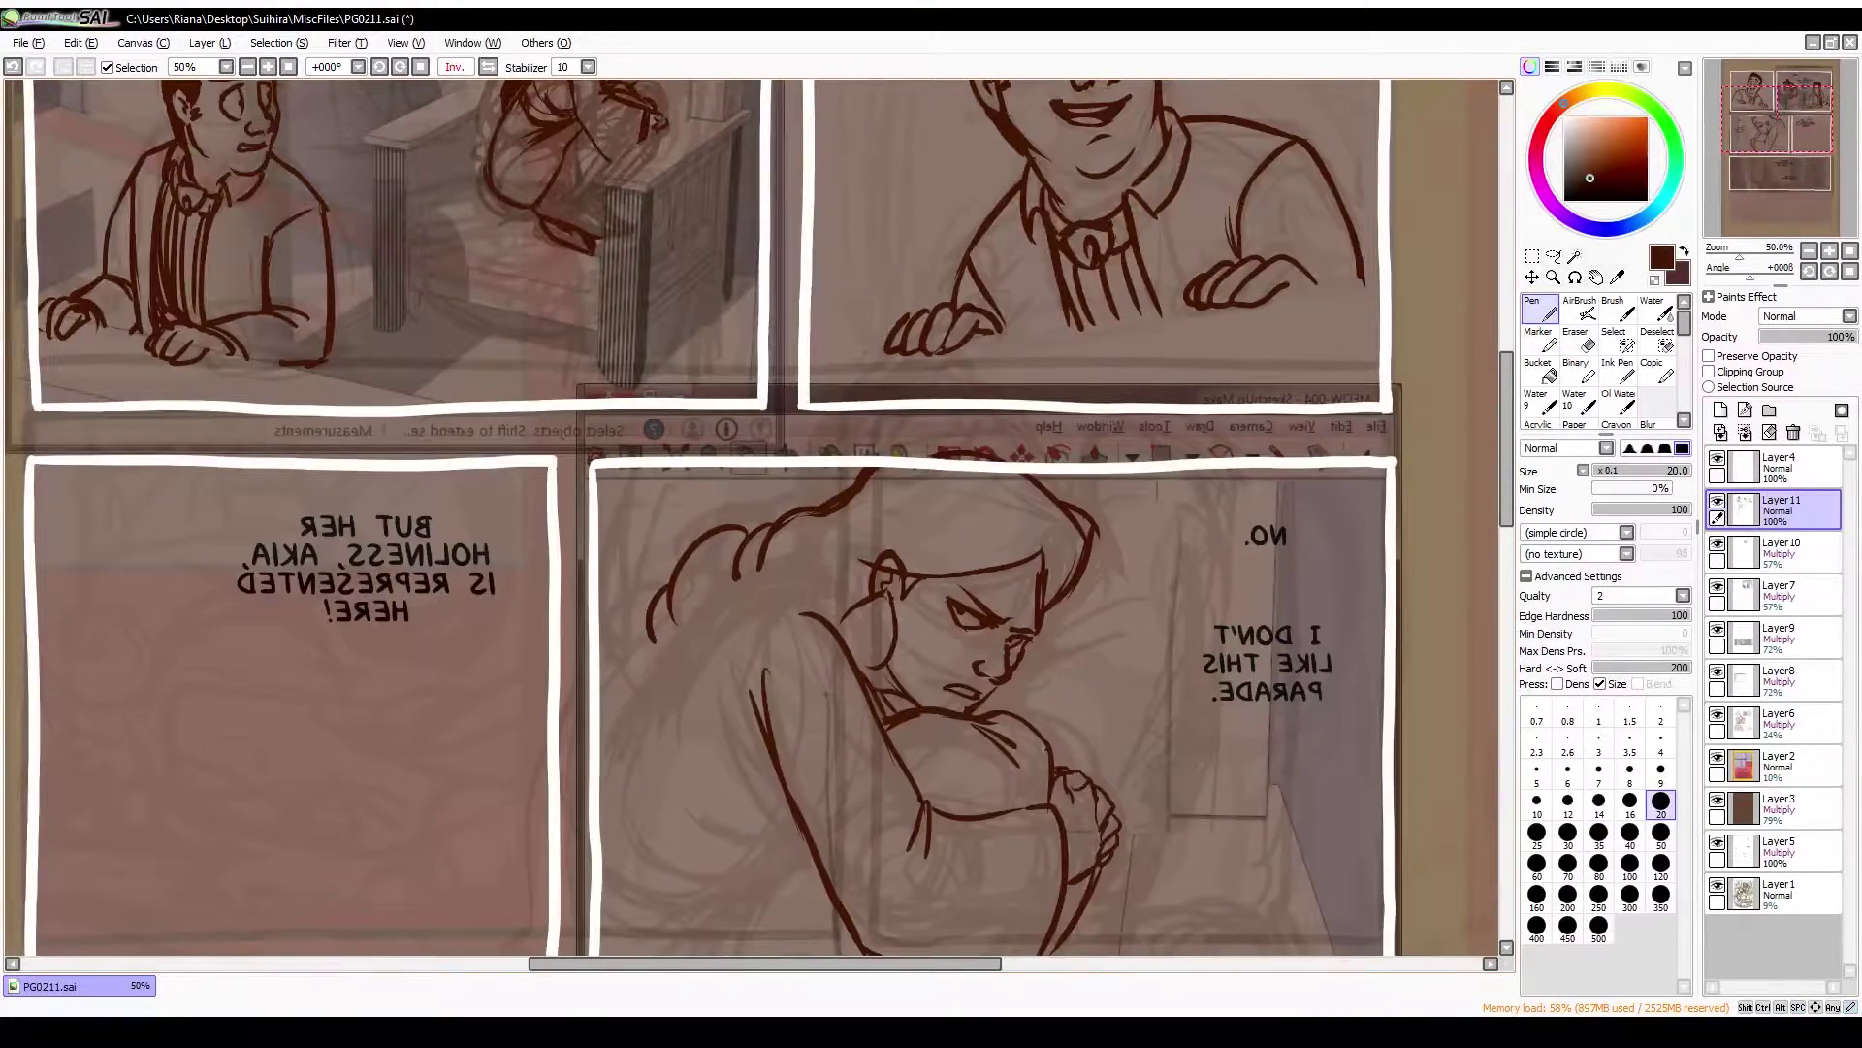
scroll(1036, 534, down, 3)
key(h)
key(h)
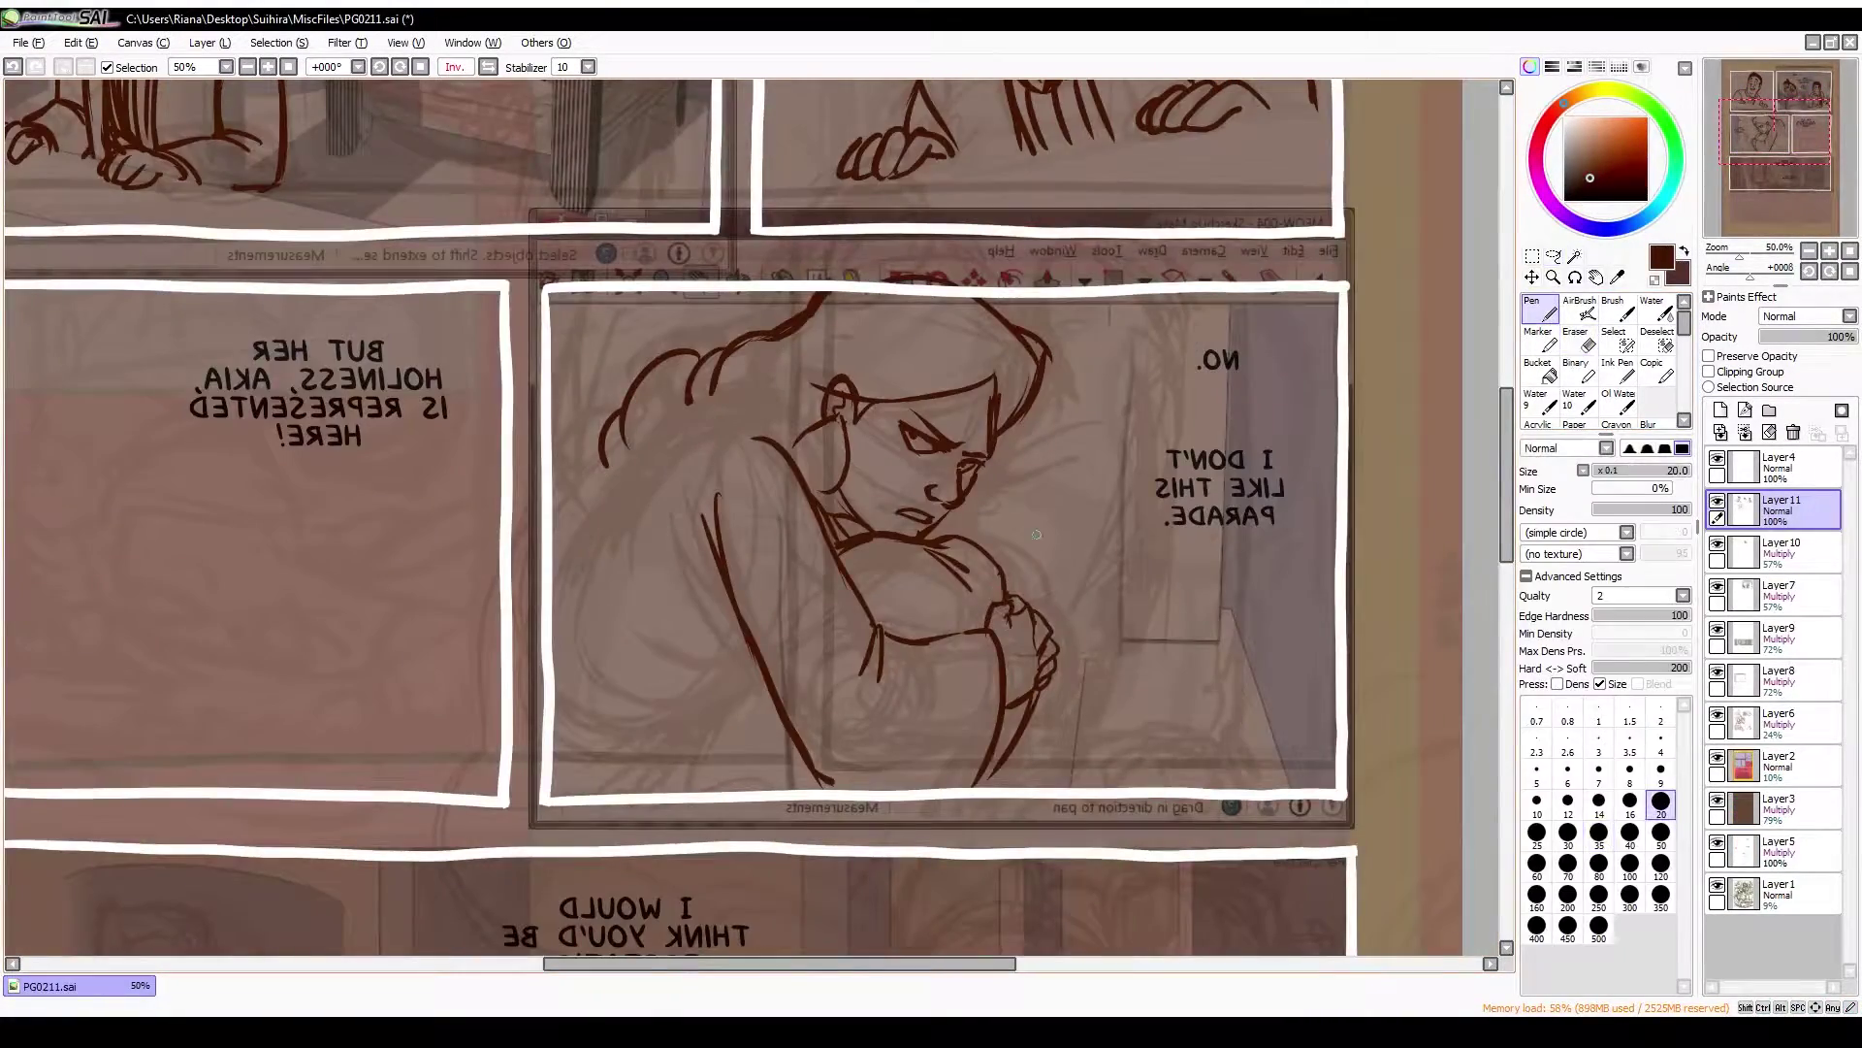
key(h)
key(h)
key(h)
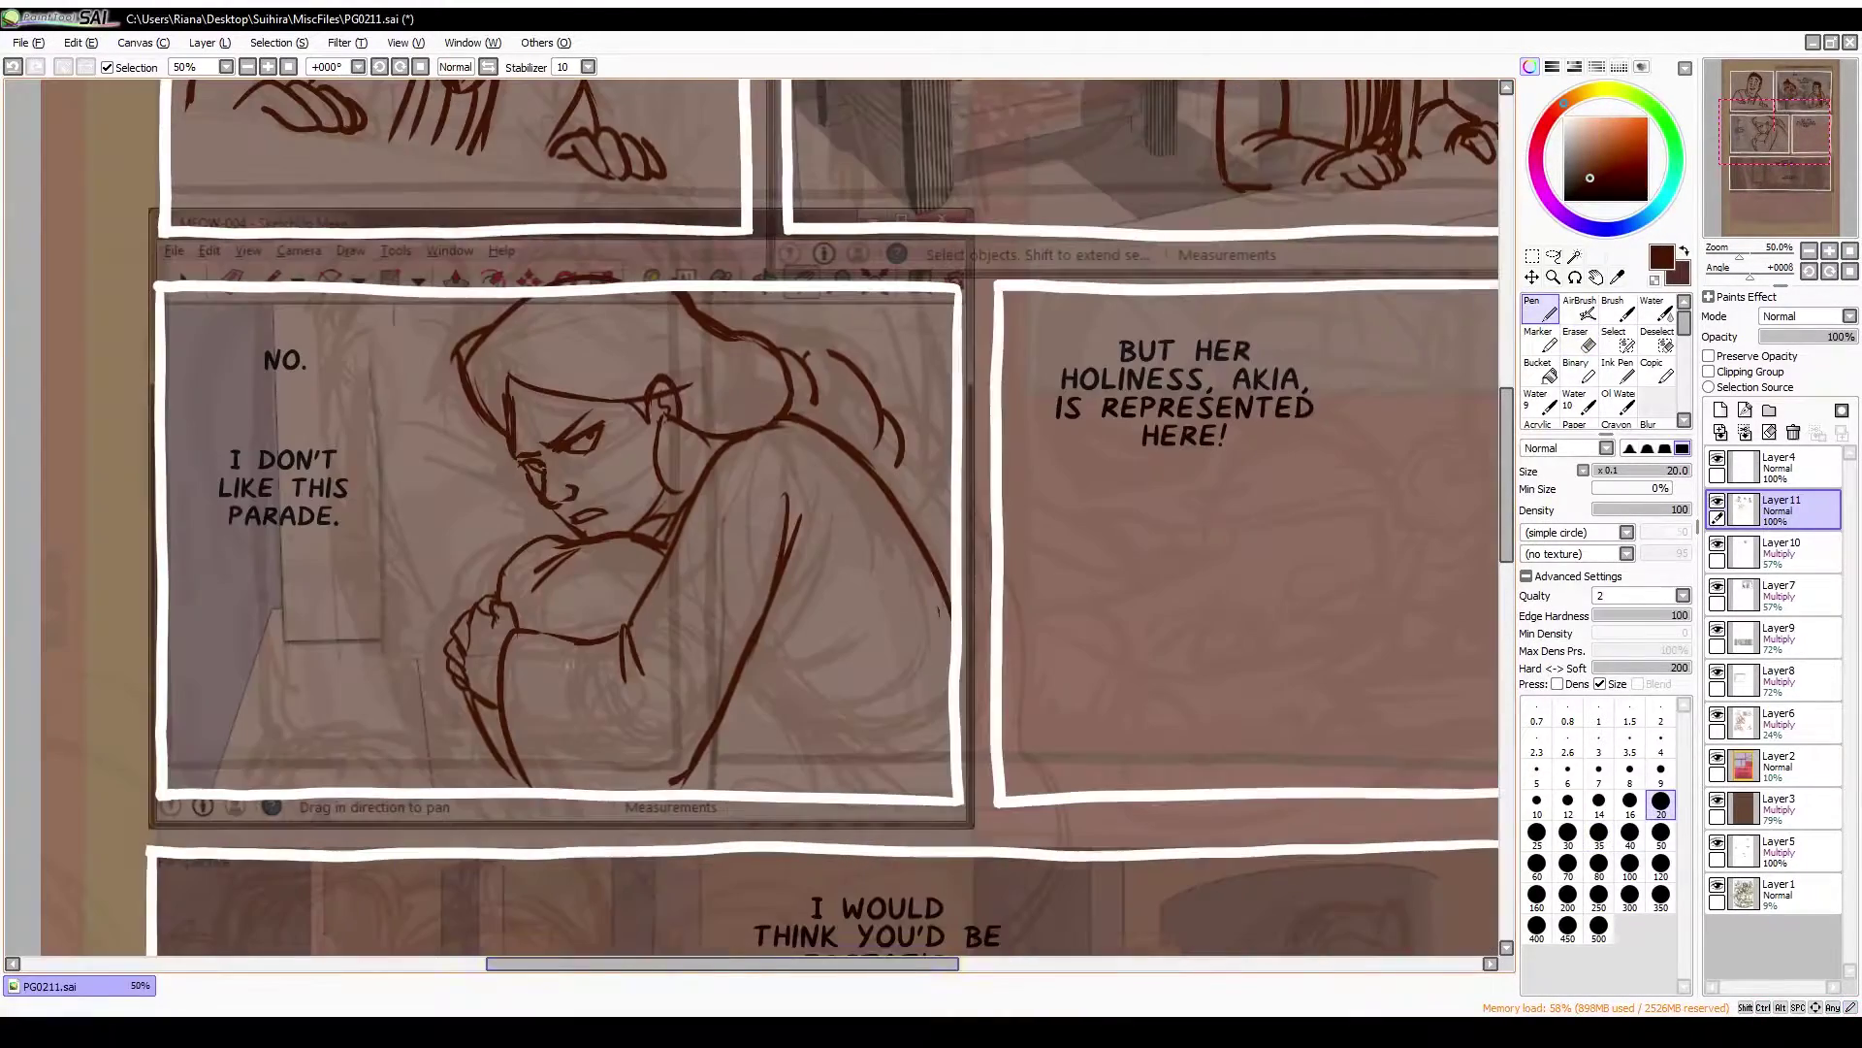
Outline the long hair behind the scowling woman's back and fill all her hair solid
mouse_move(946, 597)
mouse_down()
mouse_move(804, 418)
mouse_move(840, 486)
mouse_up()
click(485, 446)
key(h)
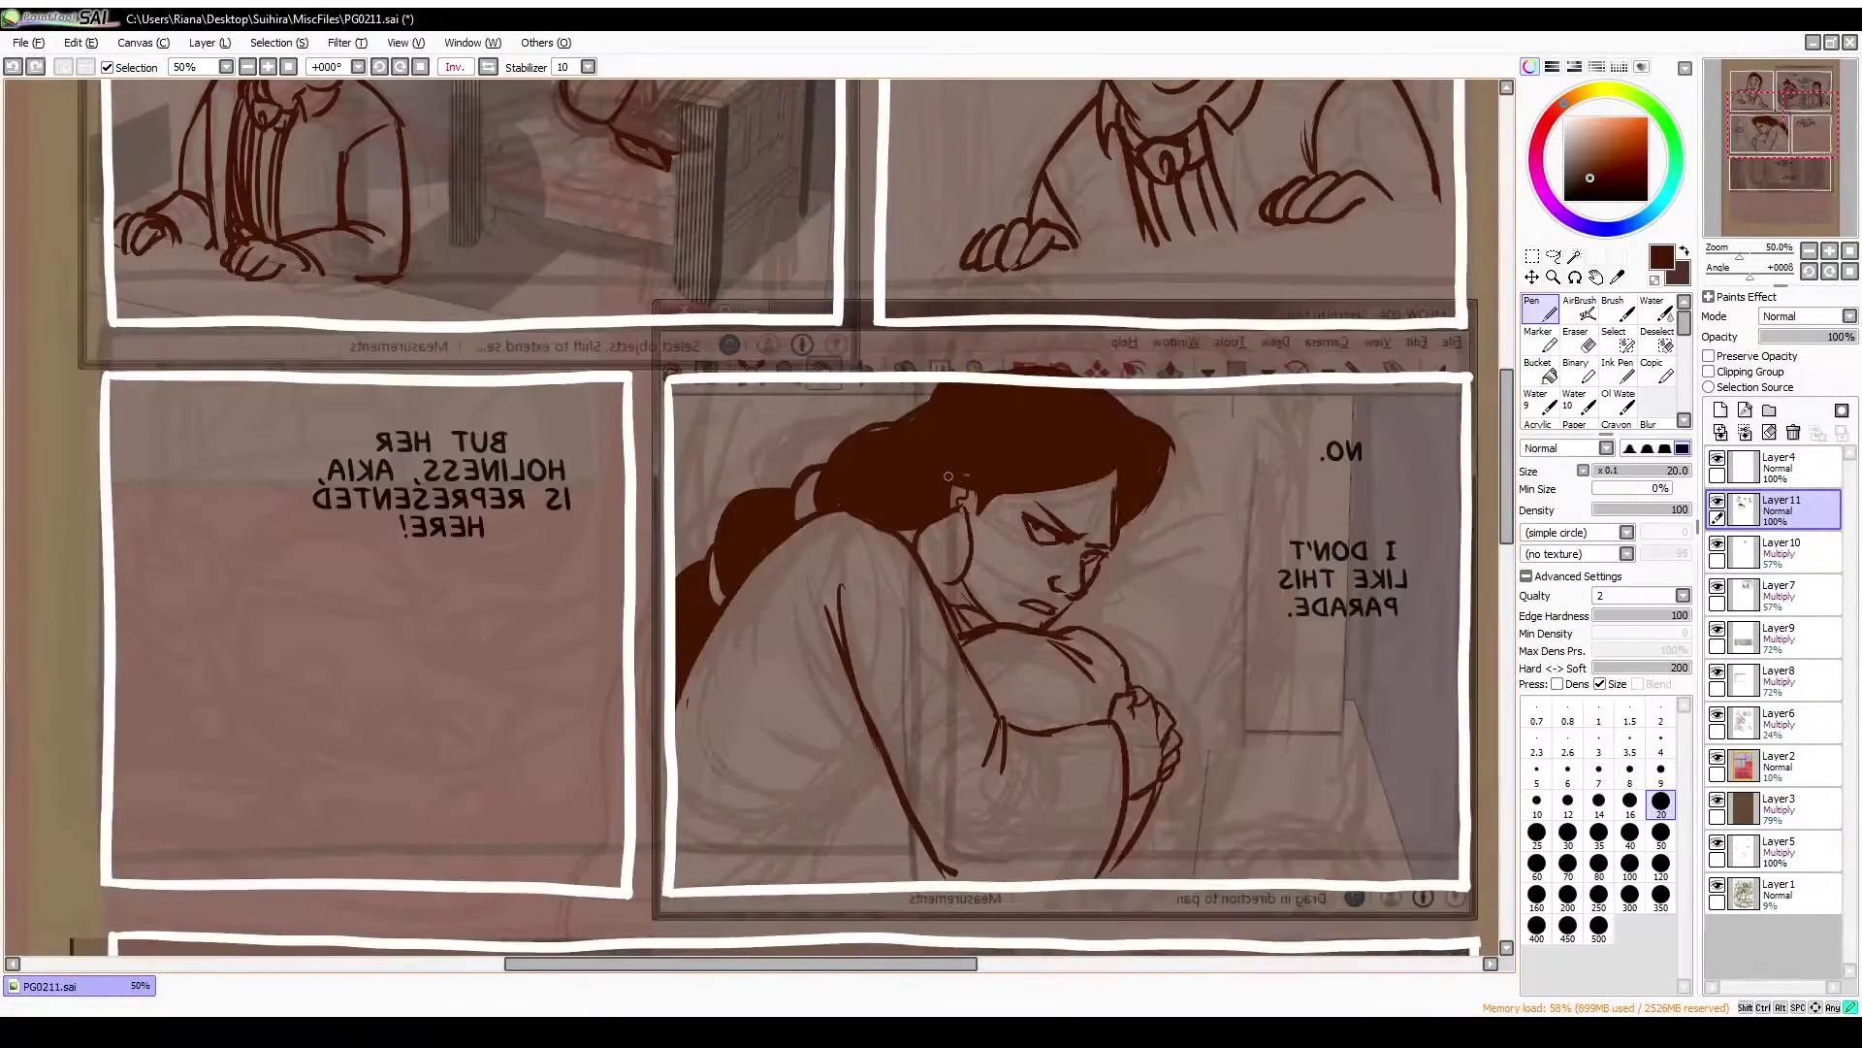
Clean up the scowling woman's hair and face edges and add the leg lines below her sleeve
key(h)
key(e)
key(n)
key(h)
key(e)
key(h)
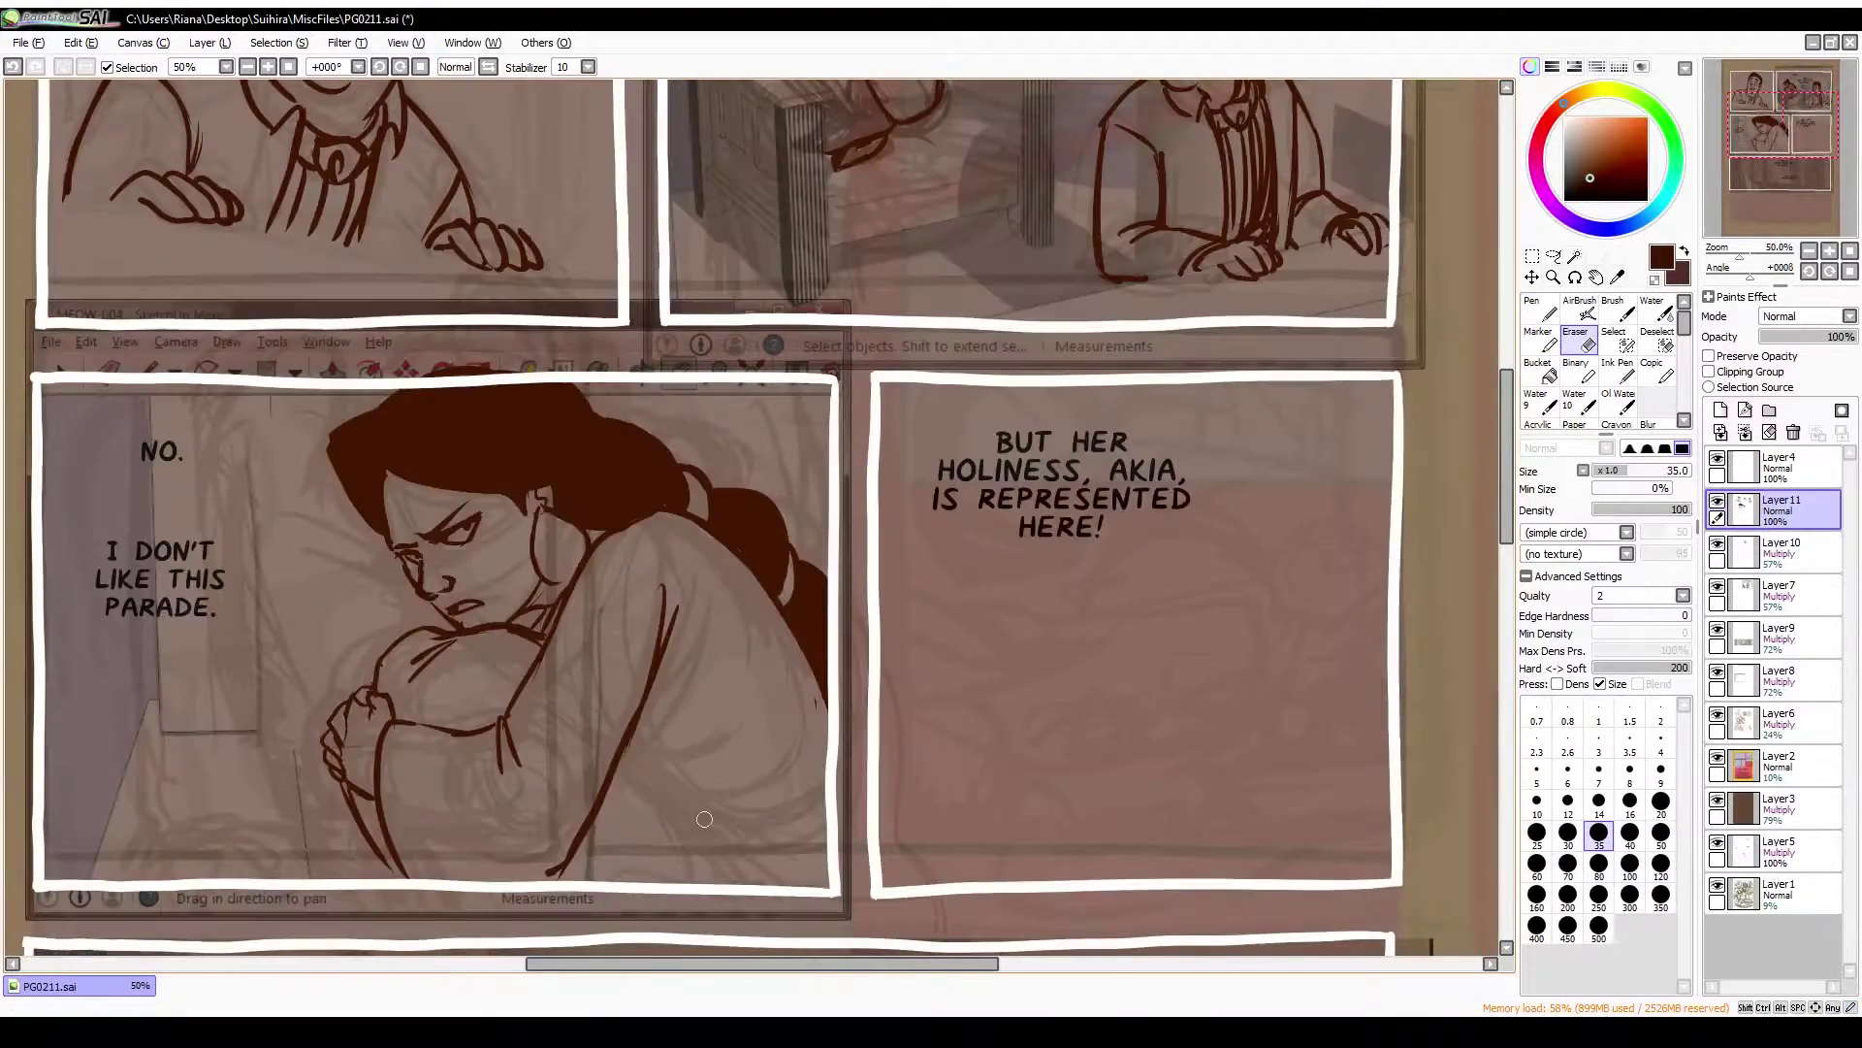
key(n)
key(e)
key(n)
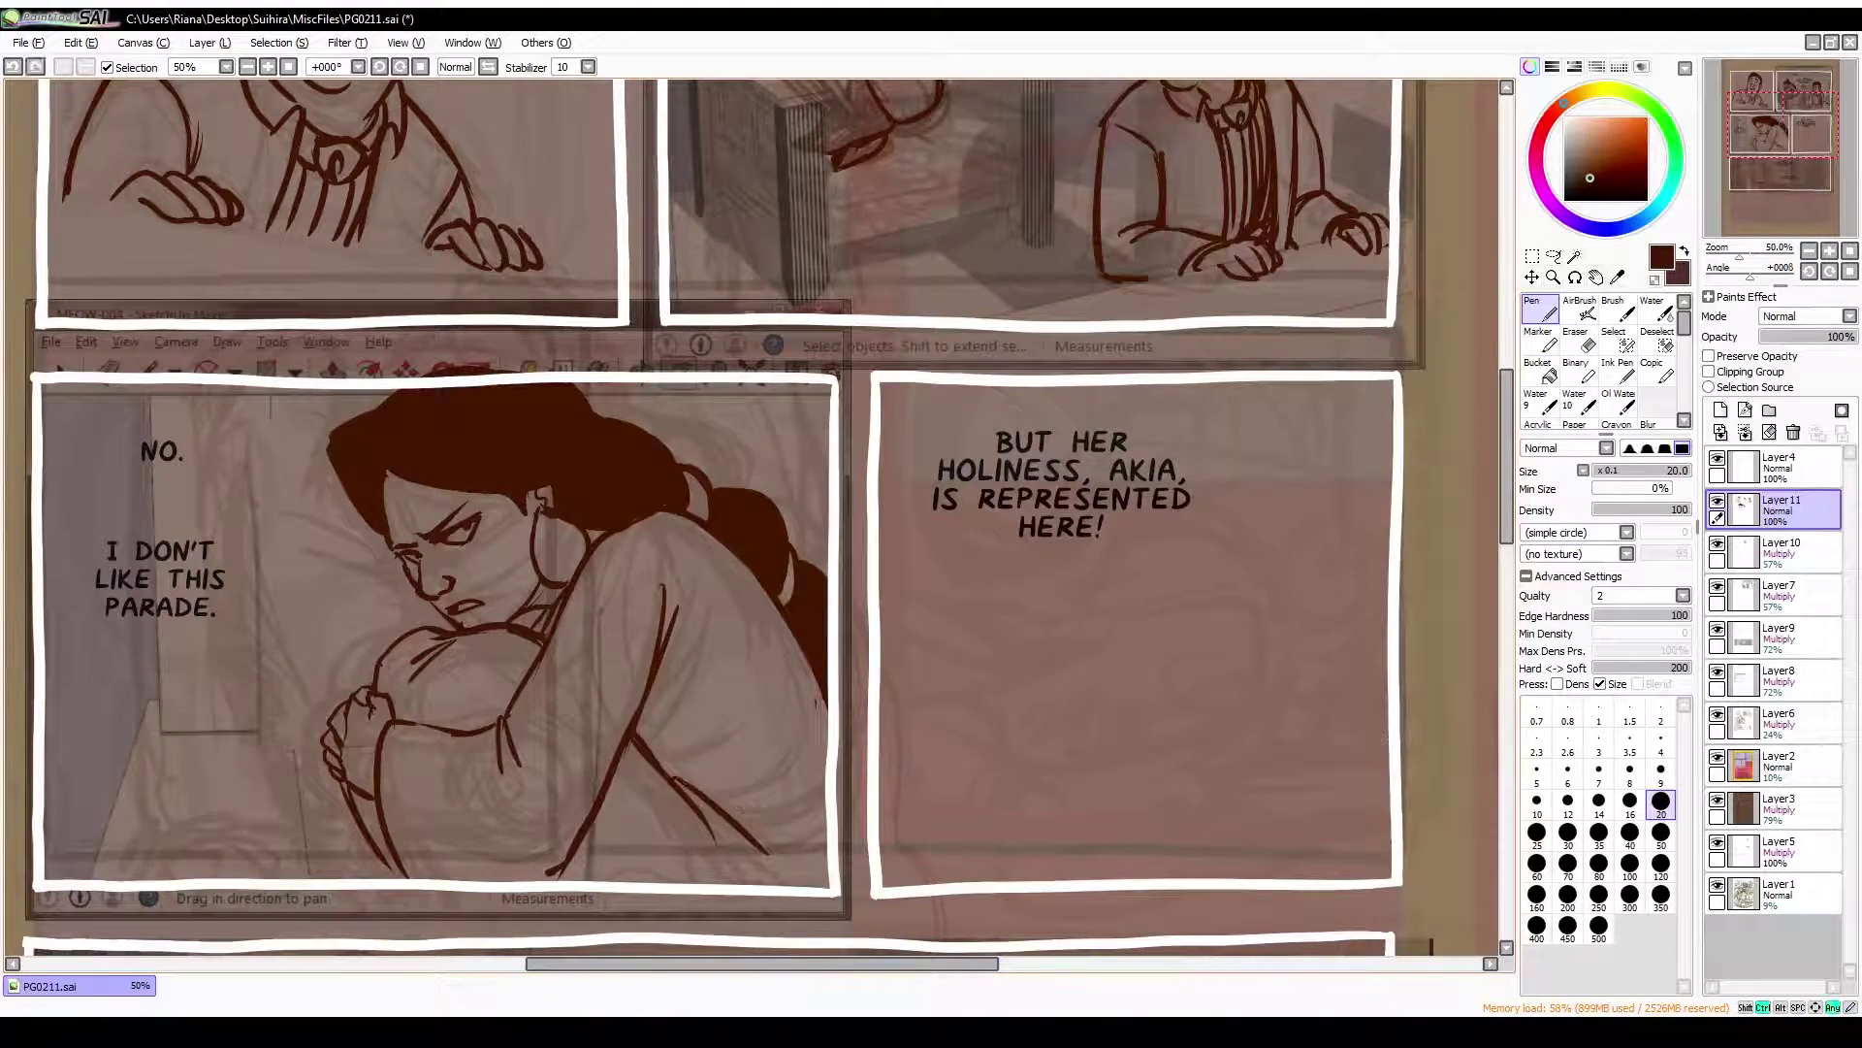
Draw curved clothing folds across the scowling woman's back and waist, and reinforce her leg lines
mouse_move(698, 824)
mouse_down()
mouse_move(737, 679)
mouse_move(767, 737)
mouse_up()
key(h)
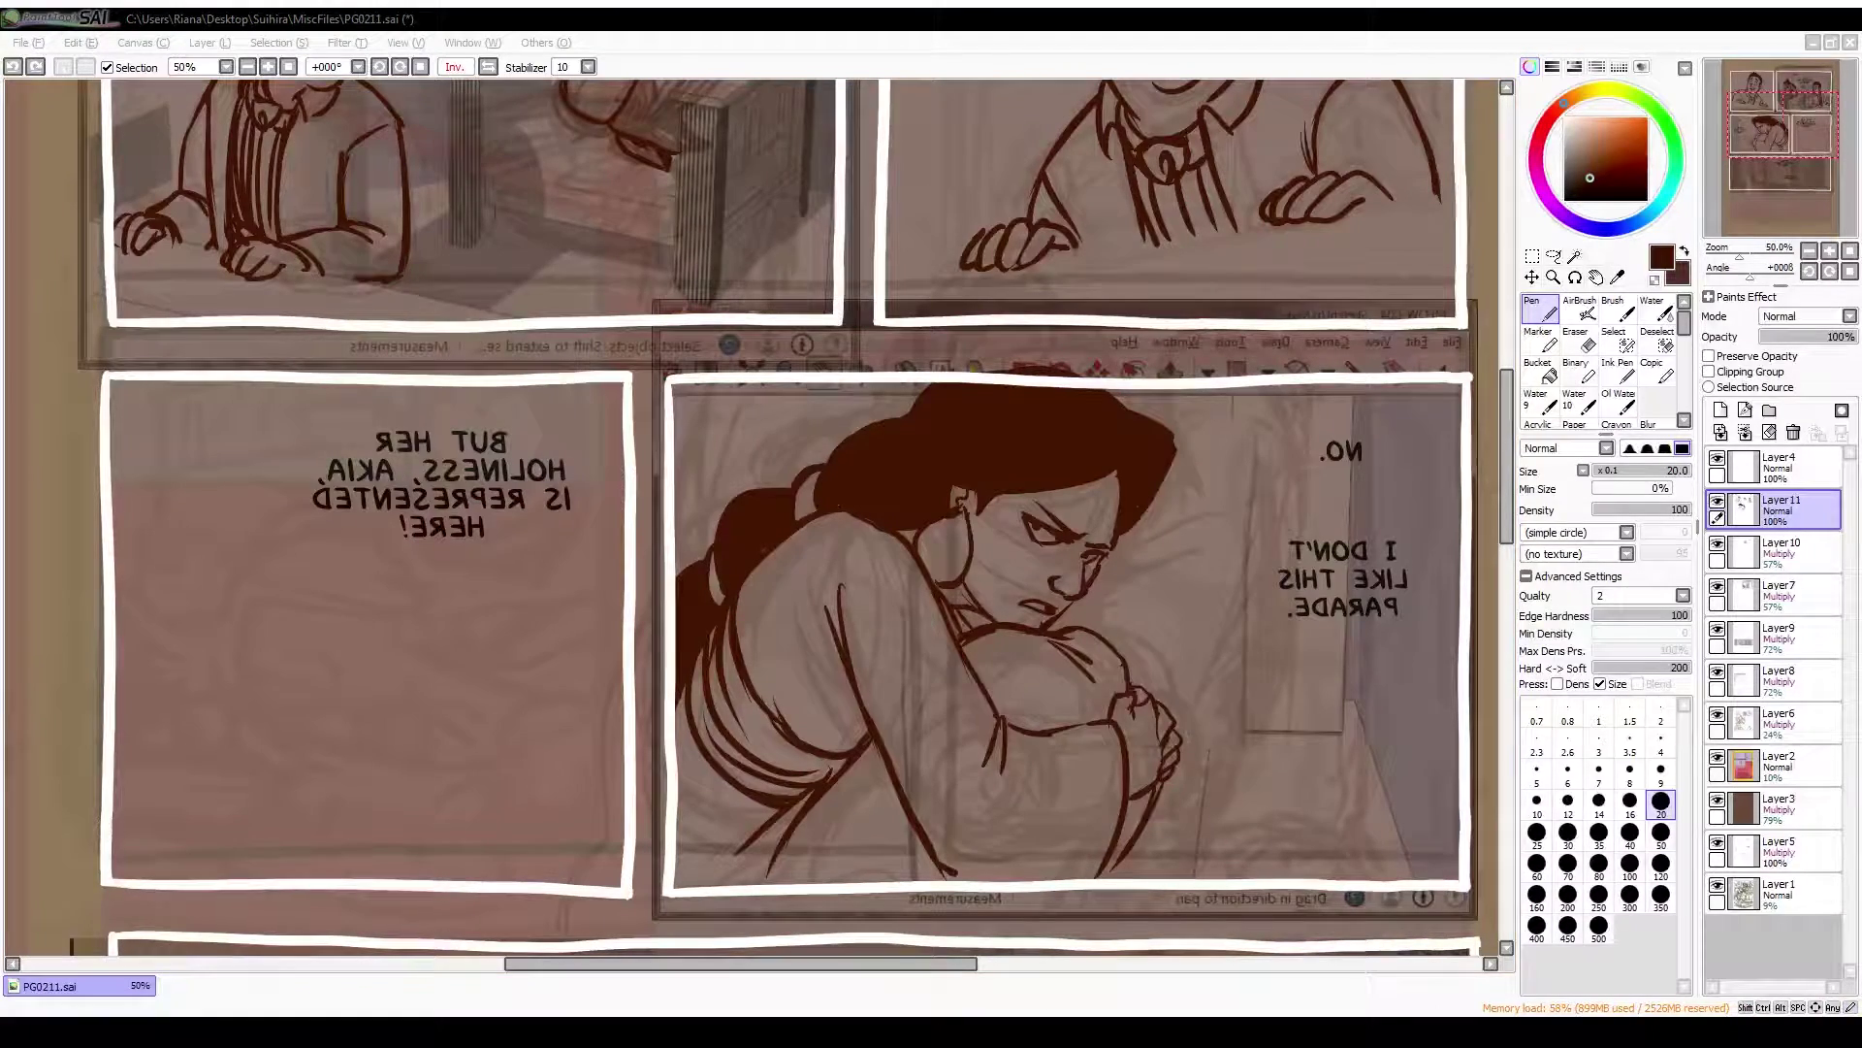
mouse_move(1125, 689)
mouse_down()
mouse_move(1178, 767)
mouse_move(1106, 834)
mouse_up()
scroll(1097, 873, down, 1)
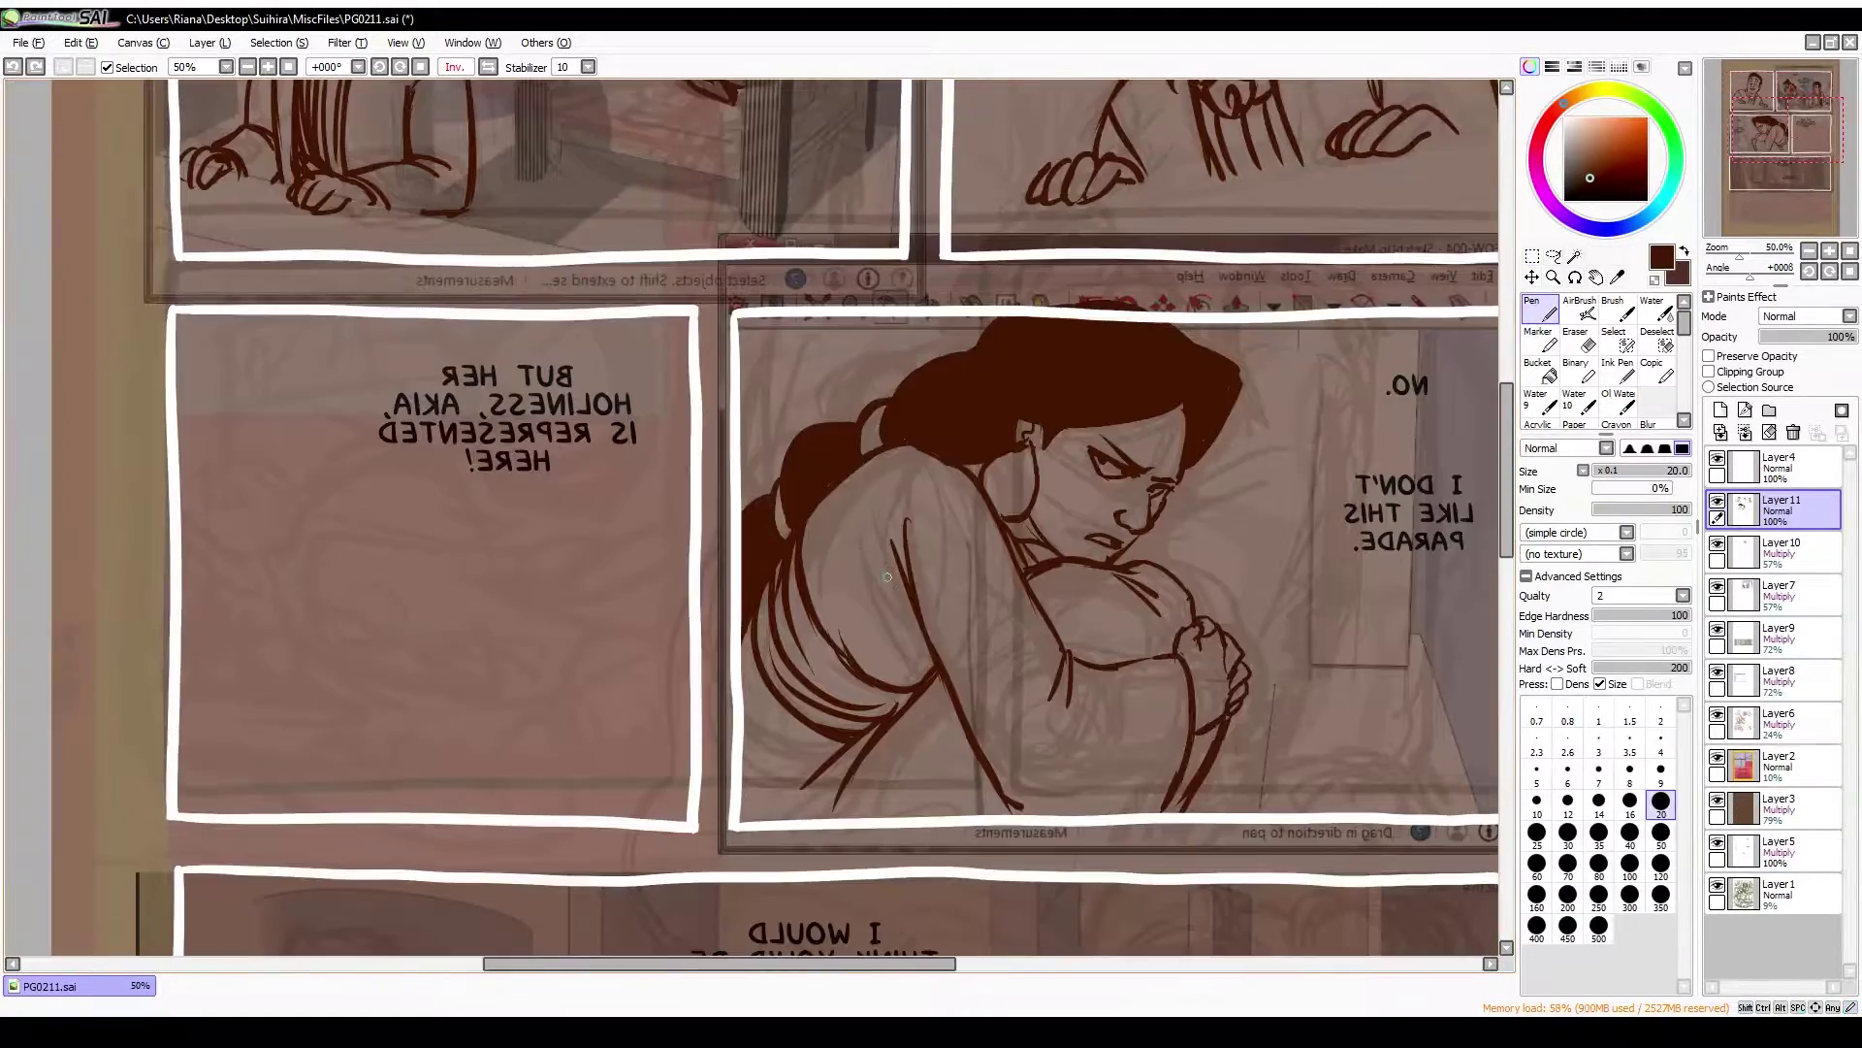
key(h)
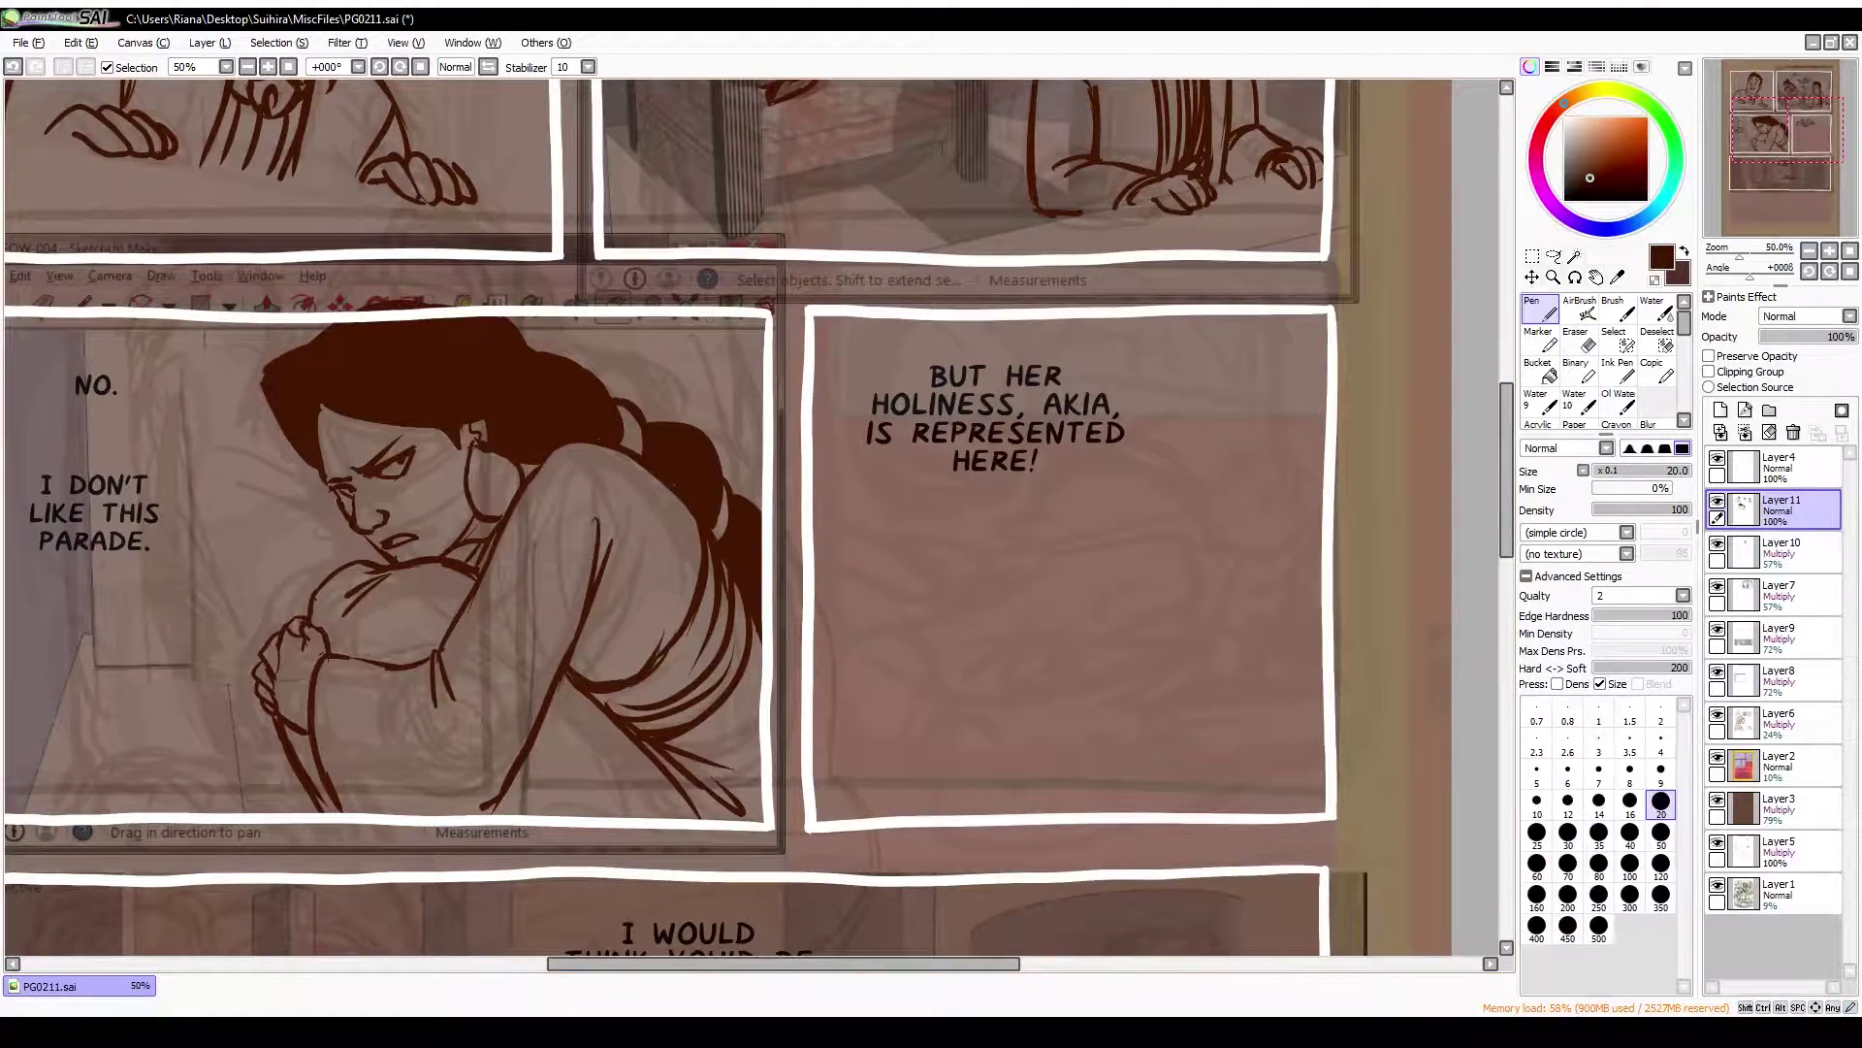
Extend the sleeve fold at the scowling woman's elbow and tidy the surrounding lines
key(h)
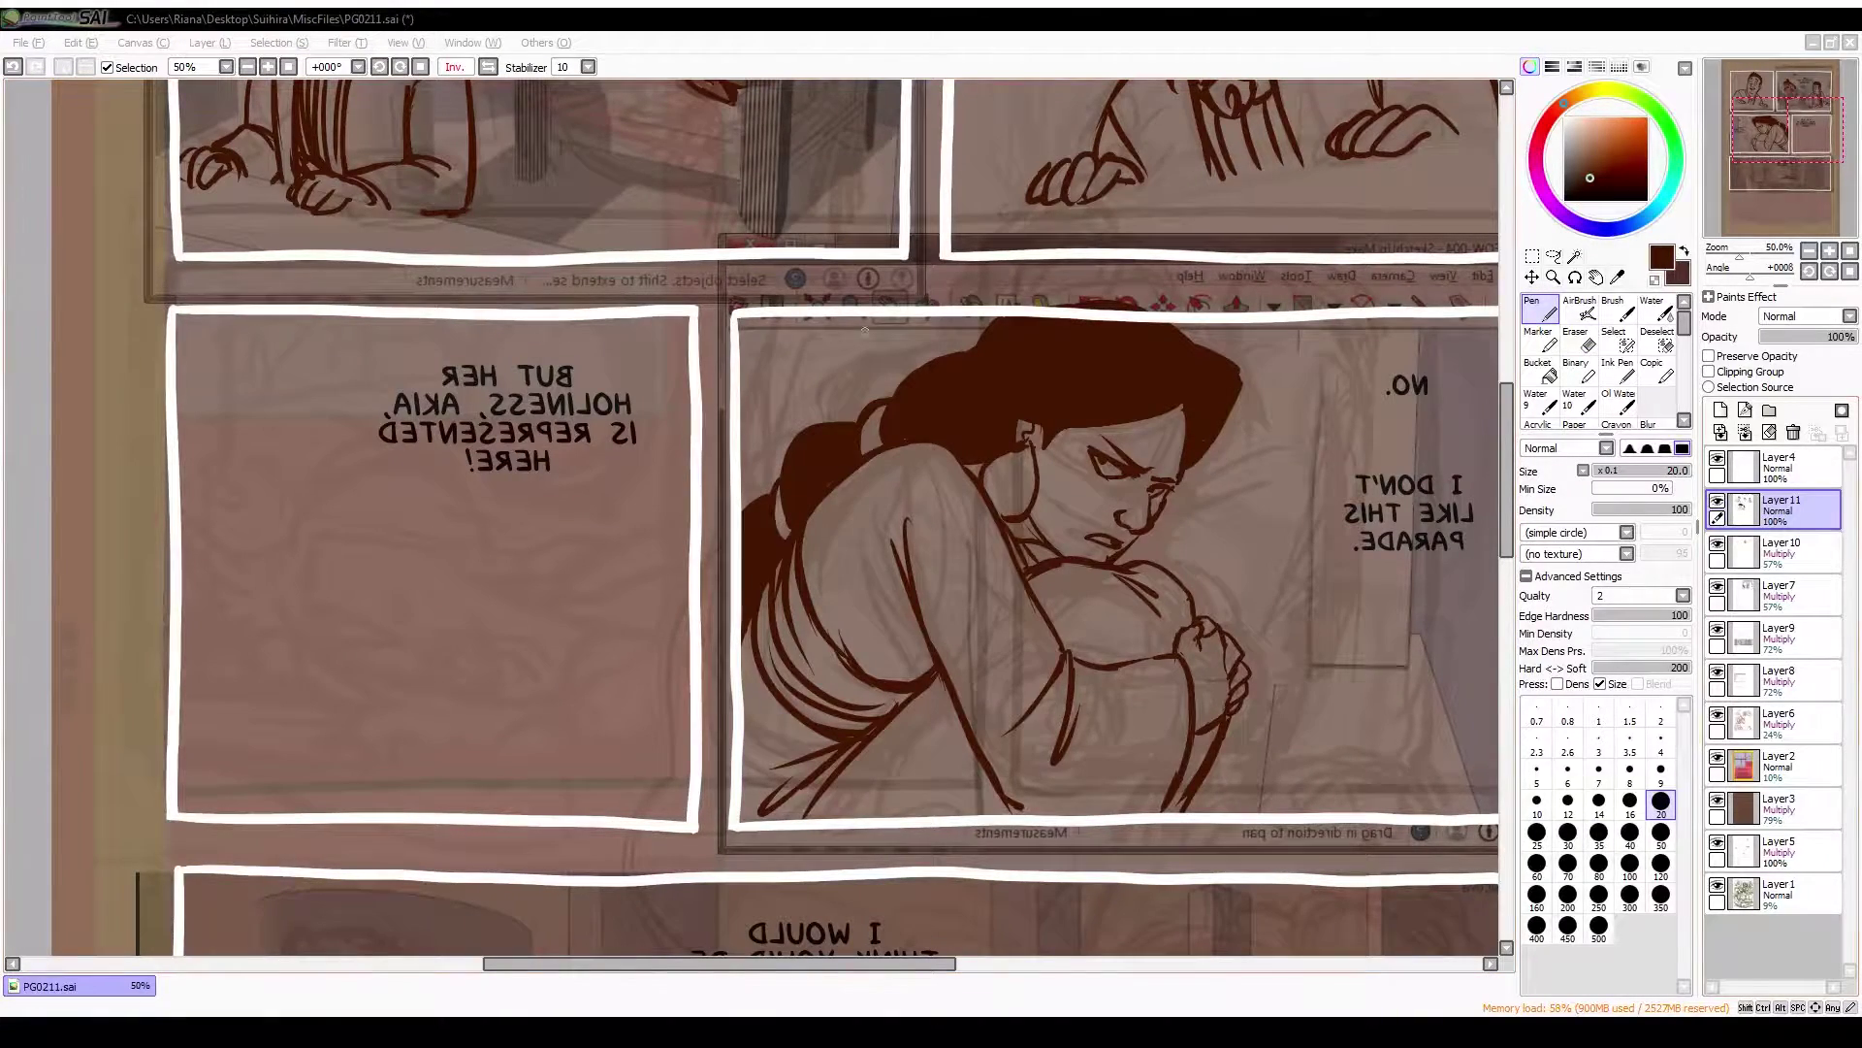
scroll(864, 330, up, 2)
key(e)
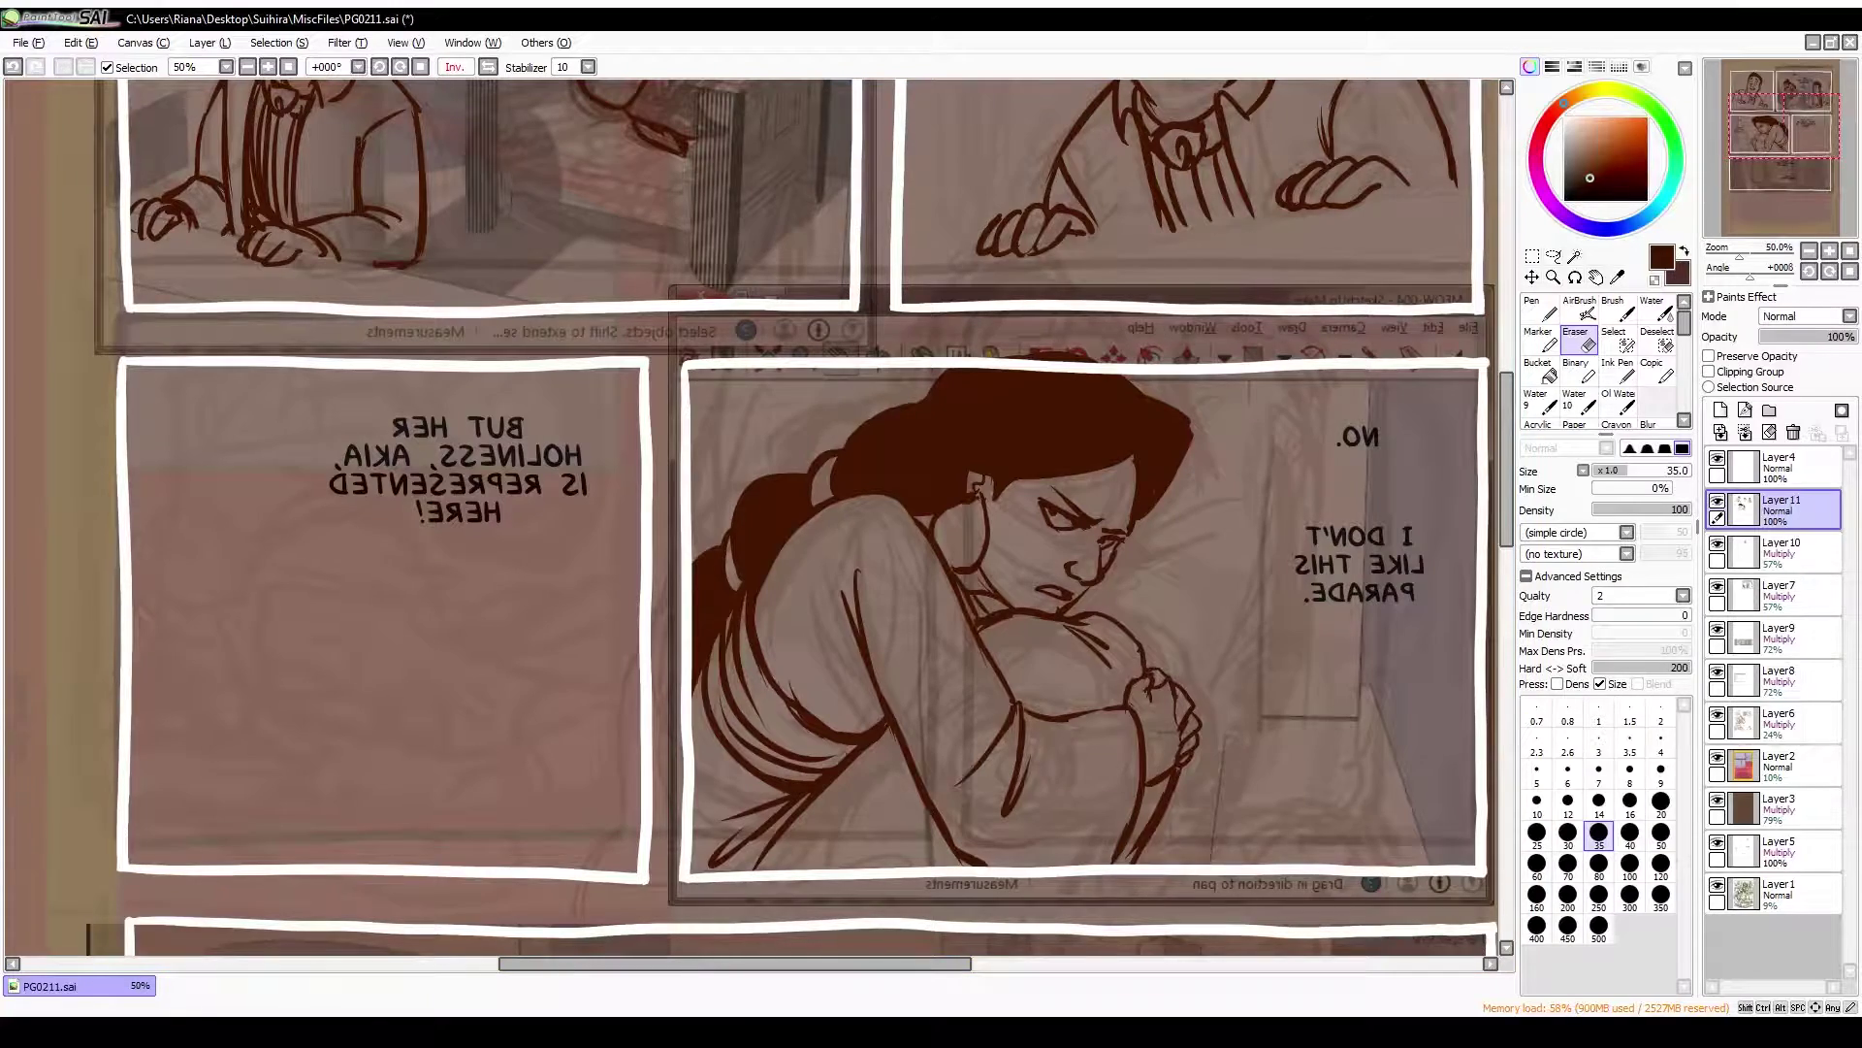
key(n)
key(h)
Enlarge the scowling woman's figure with a transform so it fills more of her panel
scroll(503, 482, down, 2)
key(ctrl+t)
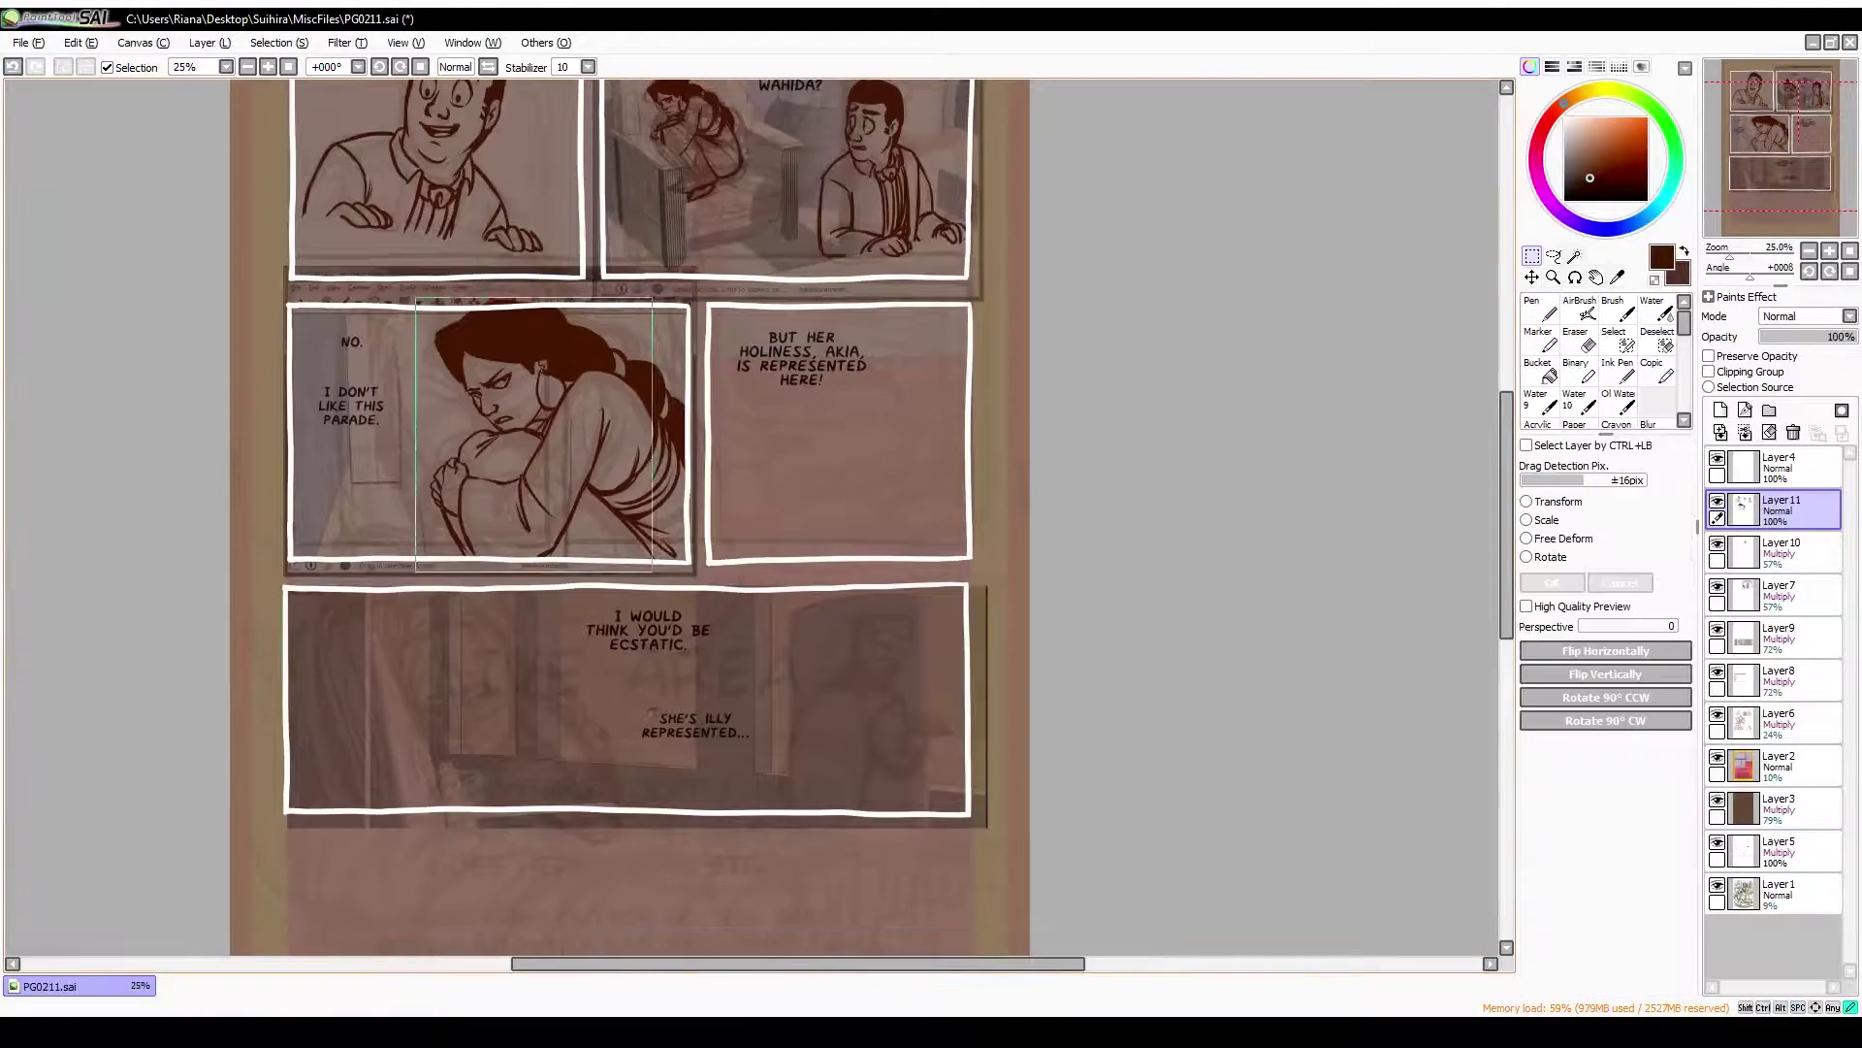
key(h)
key(h)
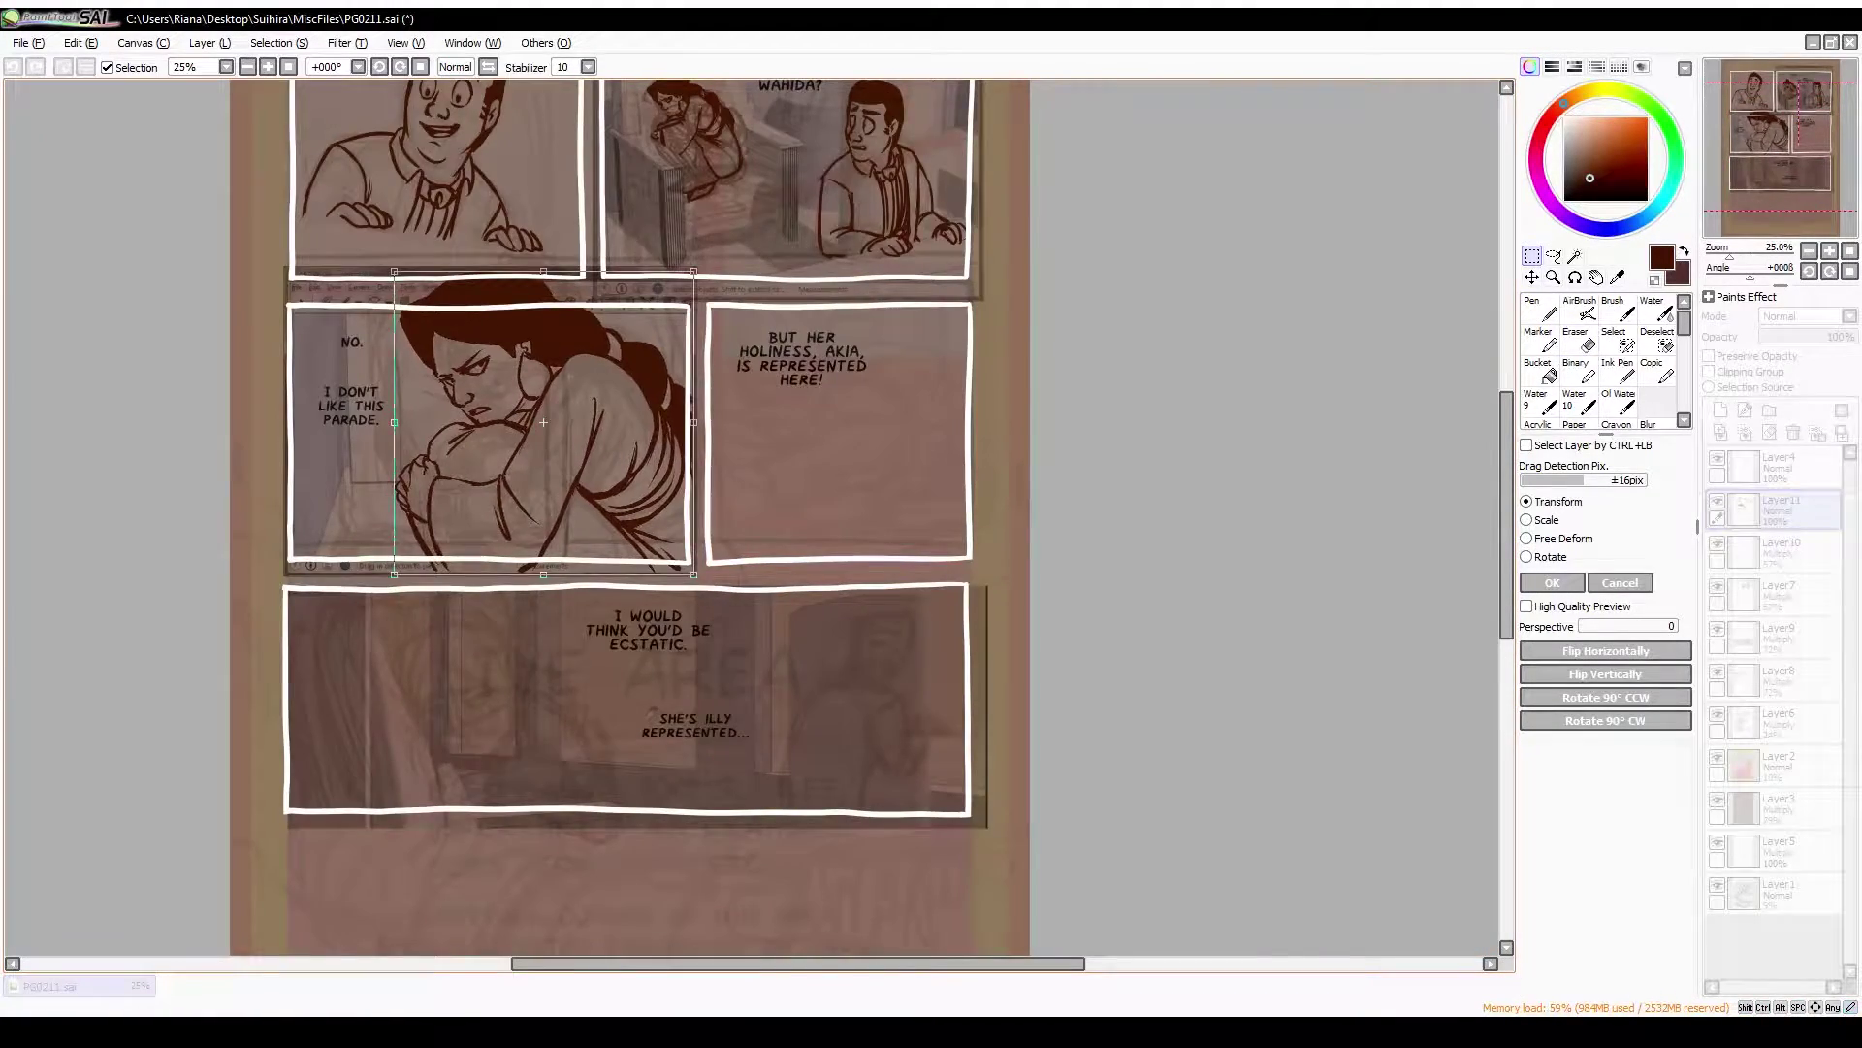
key(h)
key(Return)
Retouch the scowling woman's facial features and the lines of her clasped hands
key(e)
scroll(1056, 307, up, 2)
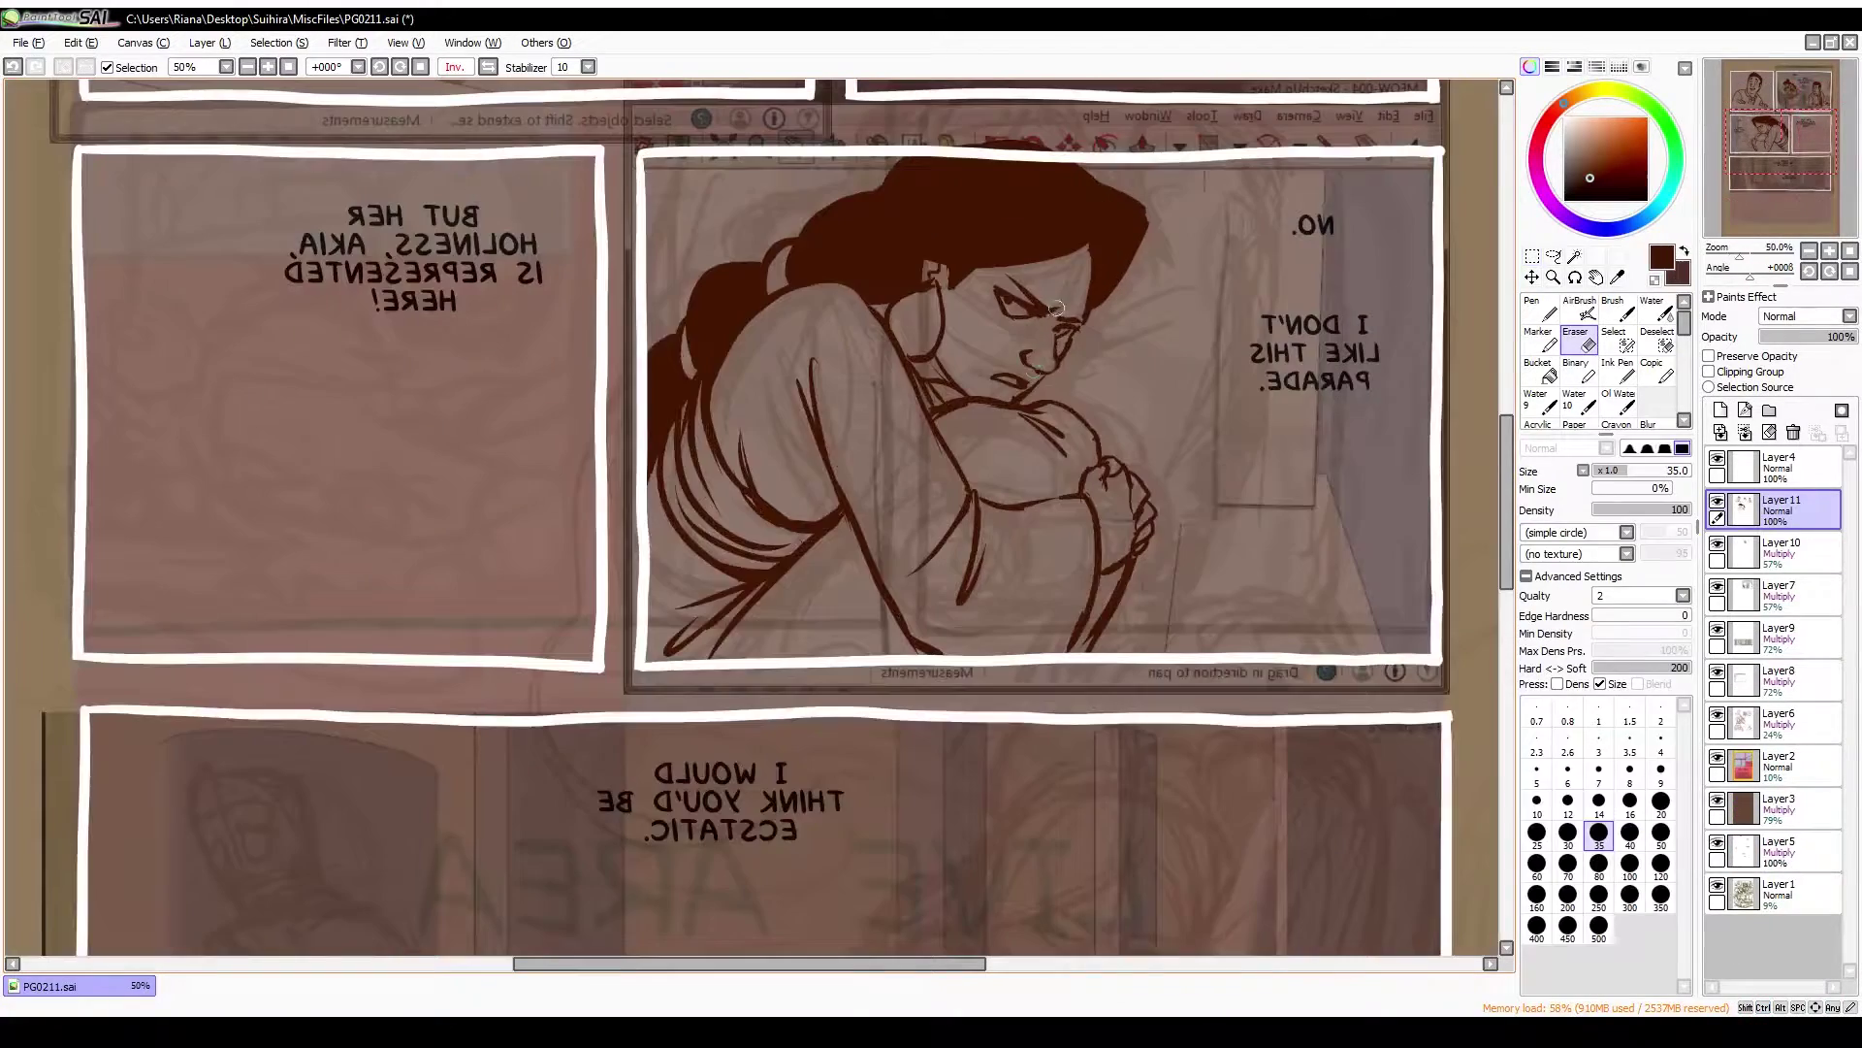
key(l)
key(h)
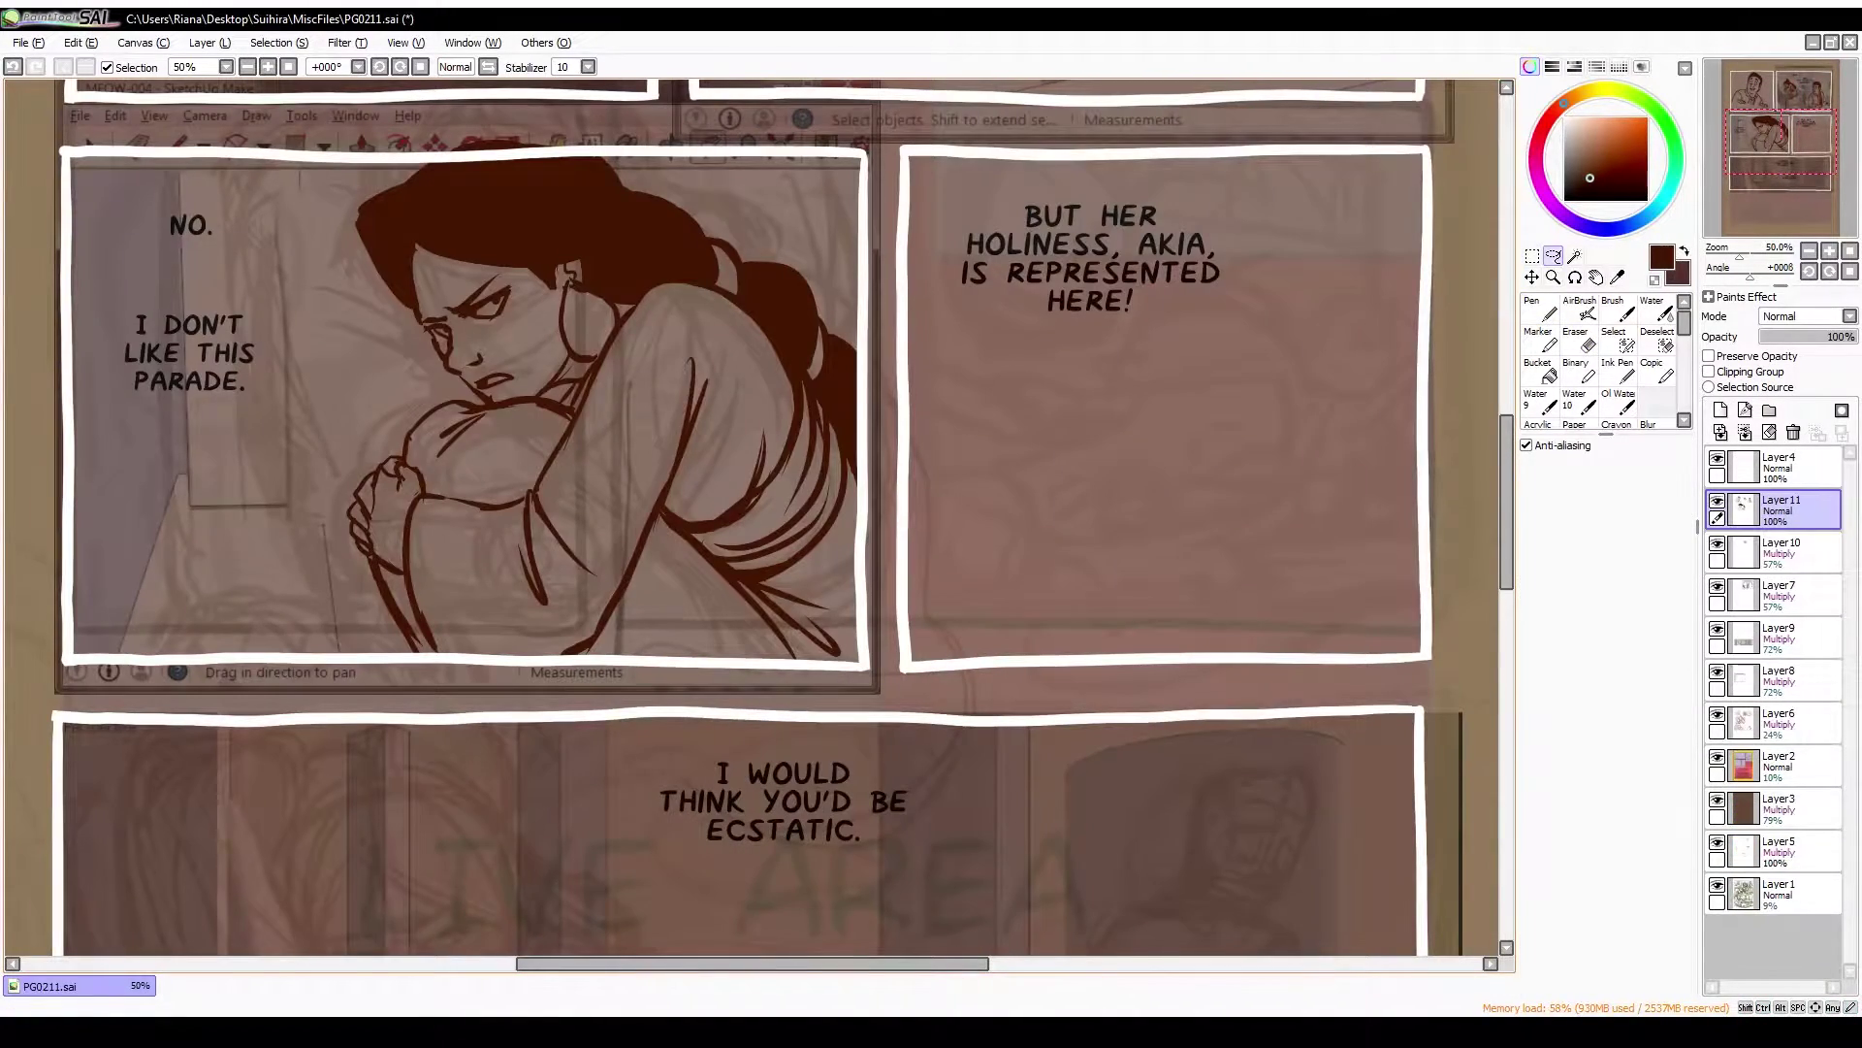
key(n)
key(h)
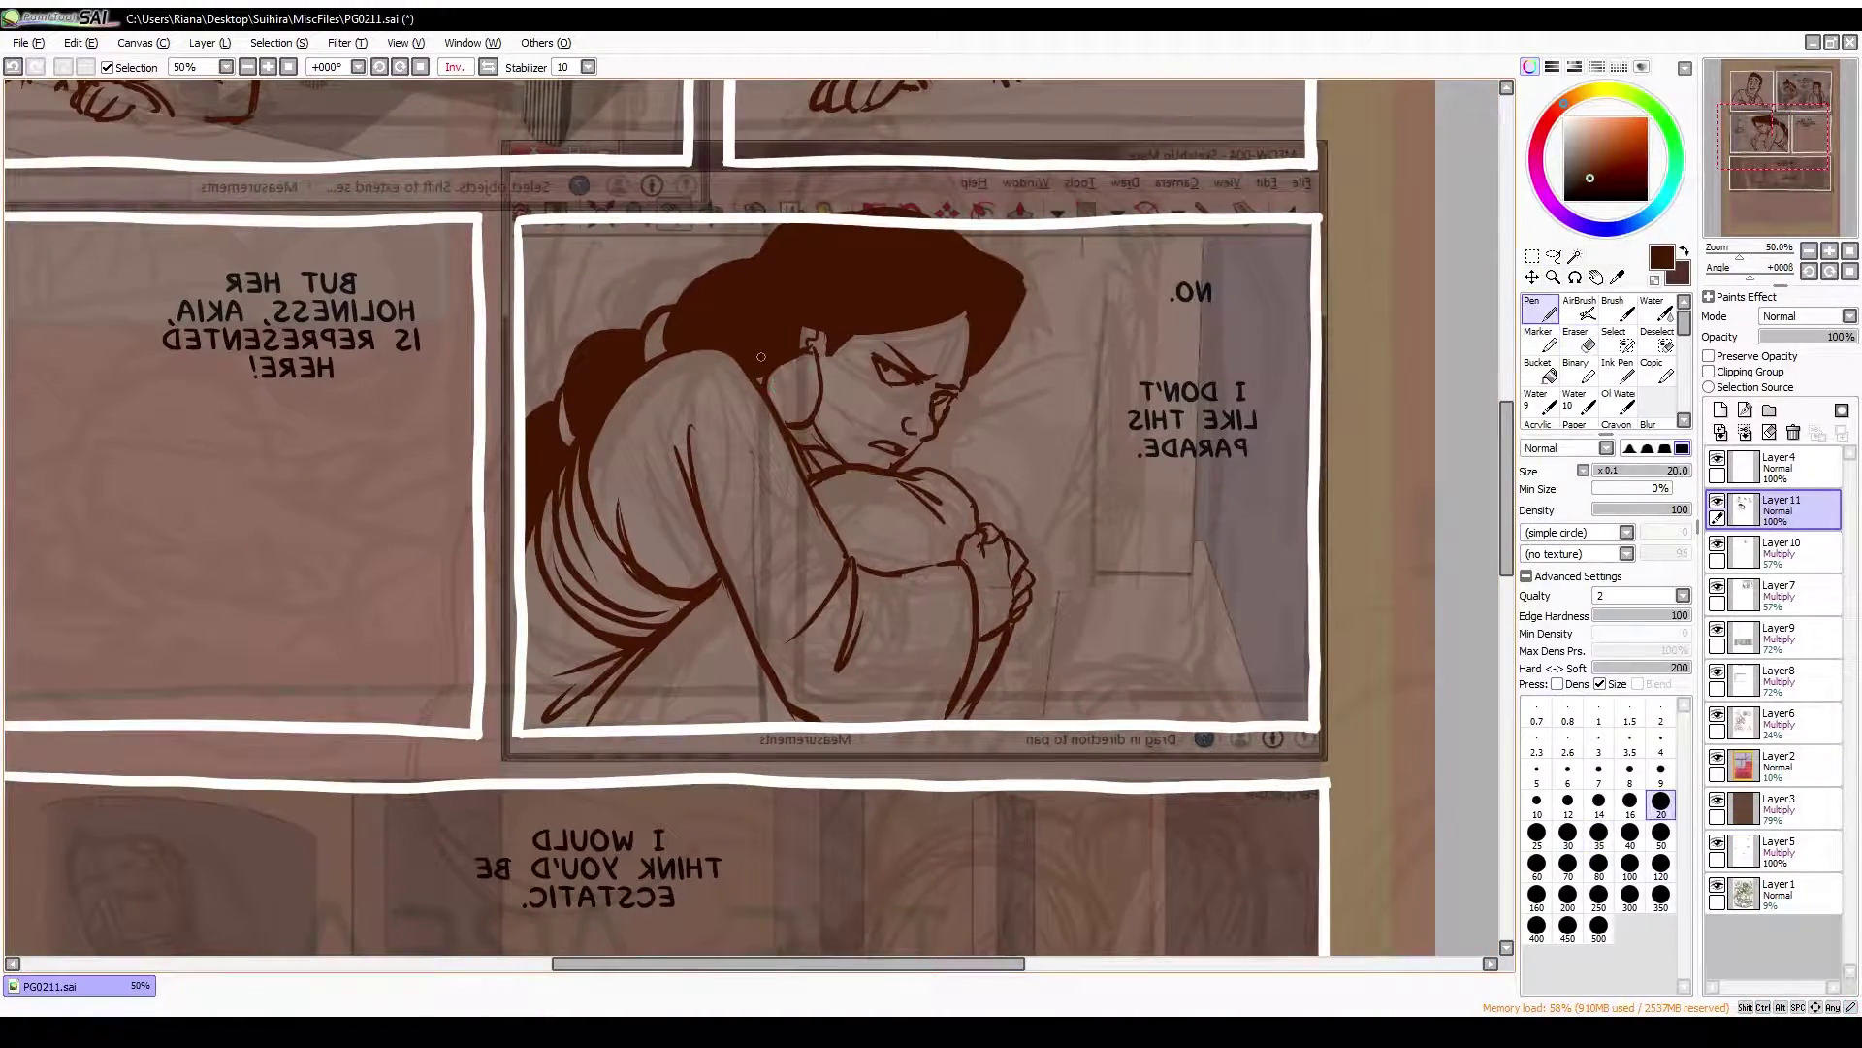
drag(1002, 570, 1021, 548)
scroll(757, 524, down, 2)
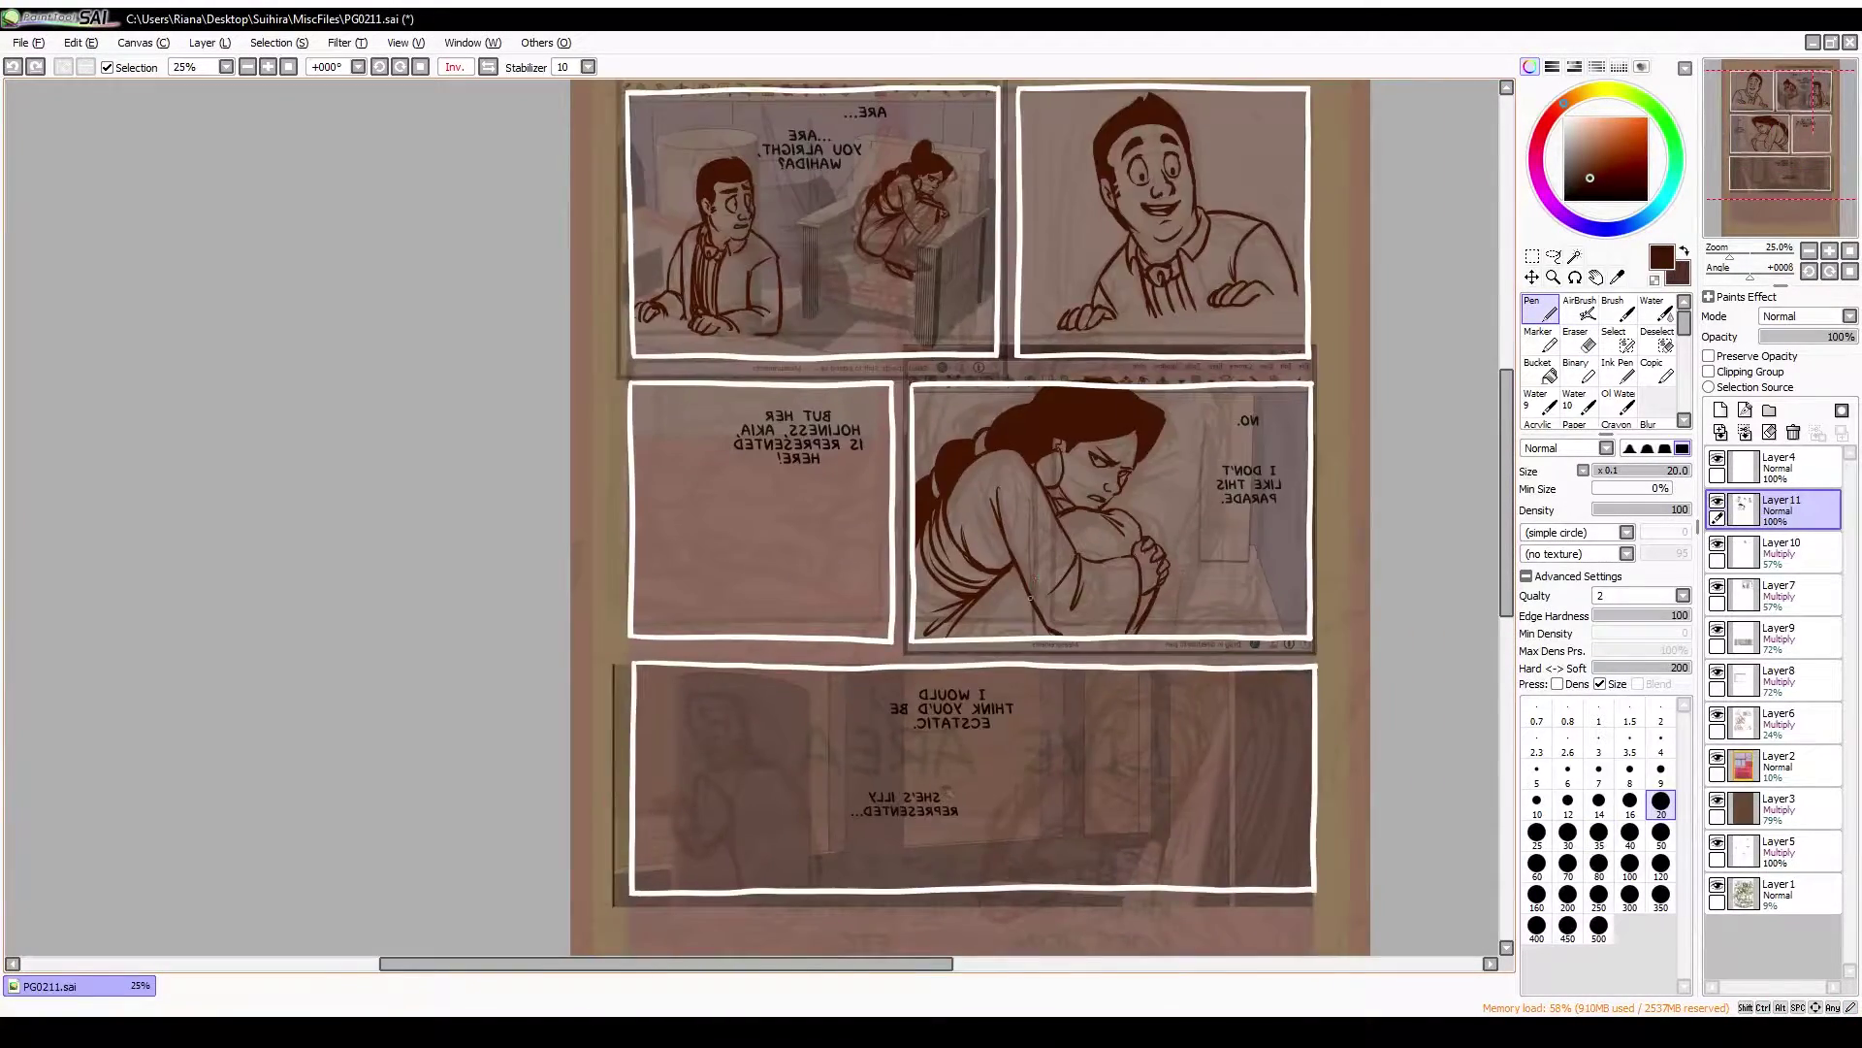
key(h)
scroll(607, 133, up, 2)
scroll(607, 133, down, 2)
scroll(388, 388, down, 3)
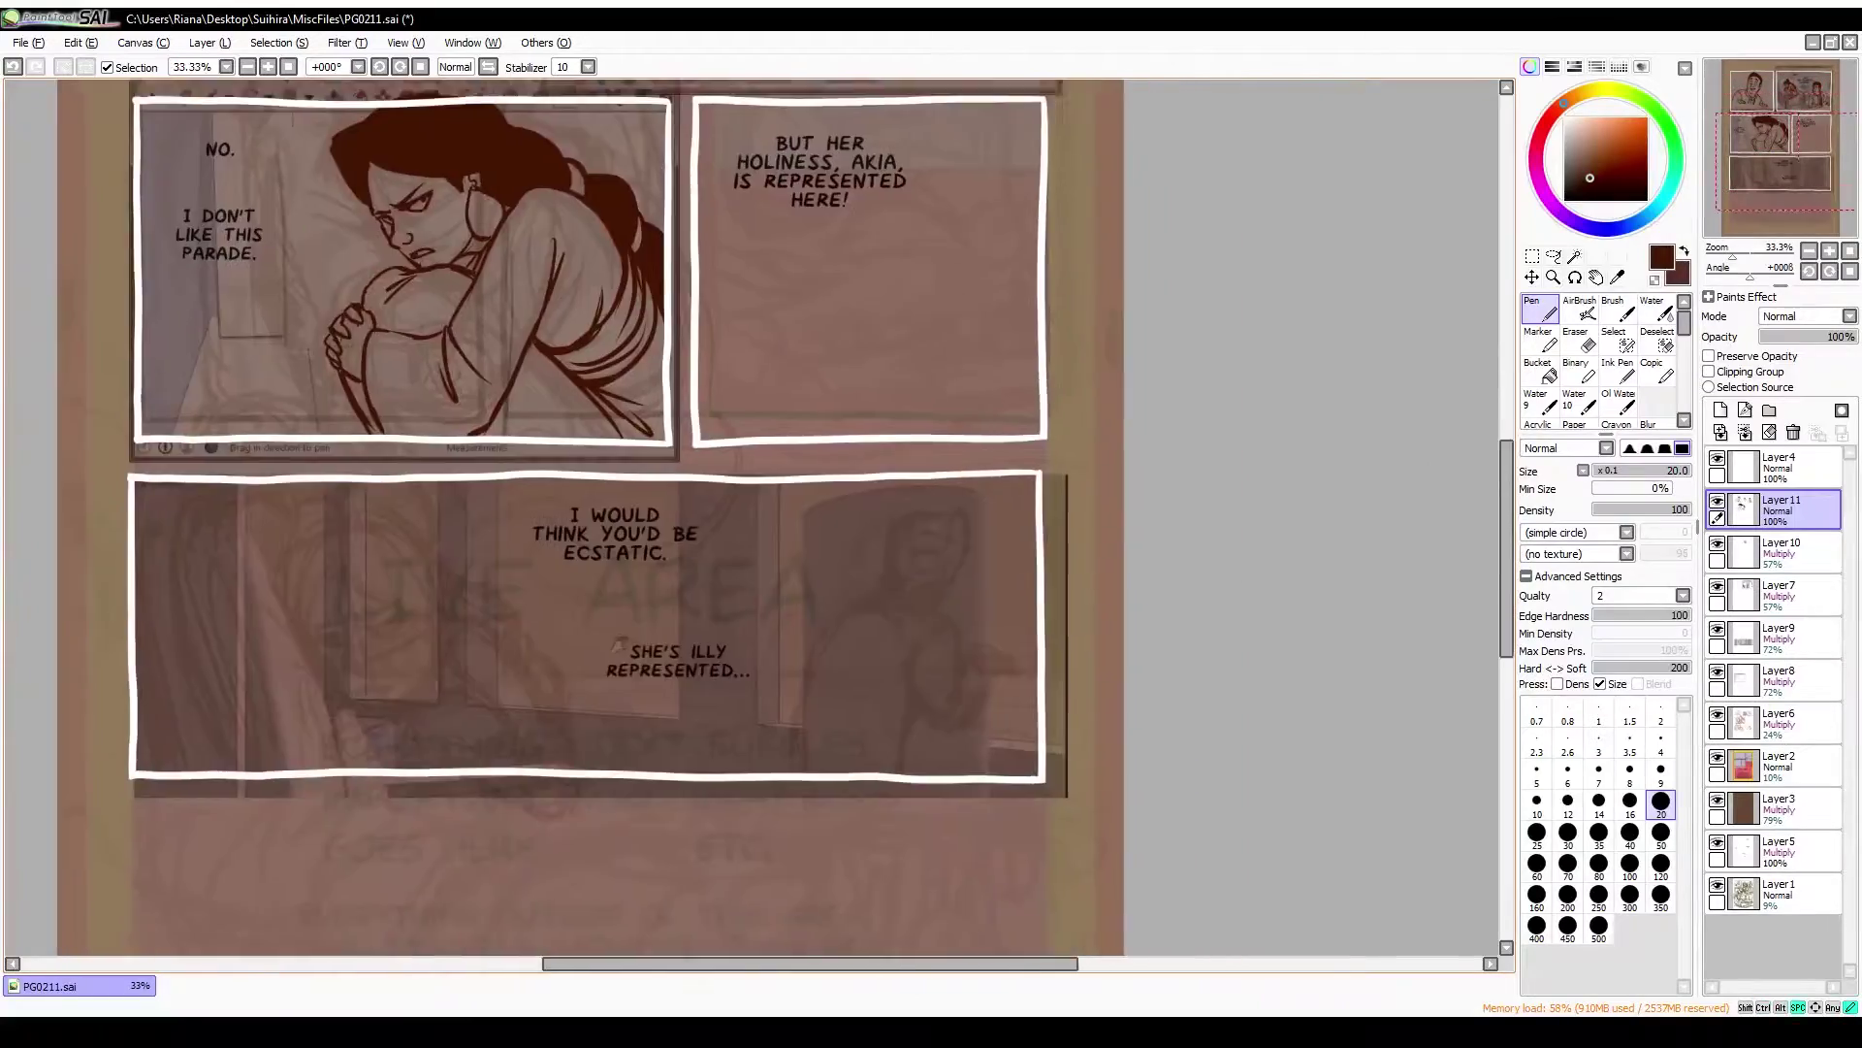
Adjust the rough sketch of the woman's head in the wide bottom panel with a transform on Layer6
scroll(242, 570, up, 2)
key(ctrl+t)
key(Return)
key(h)
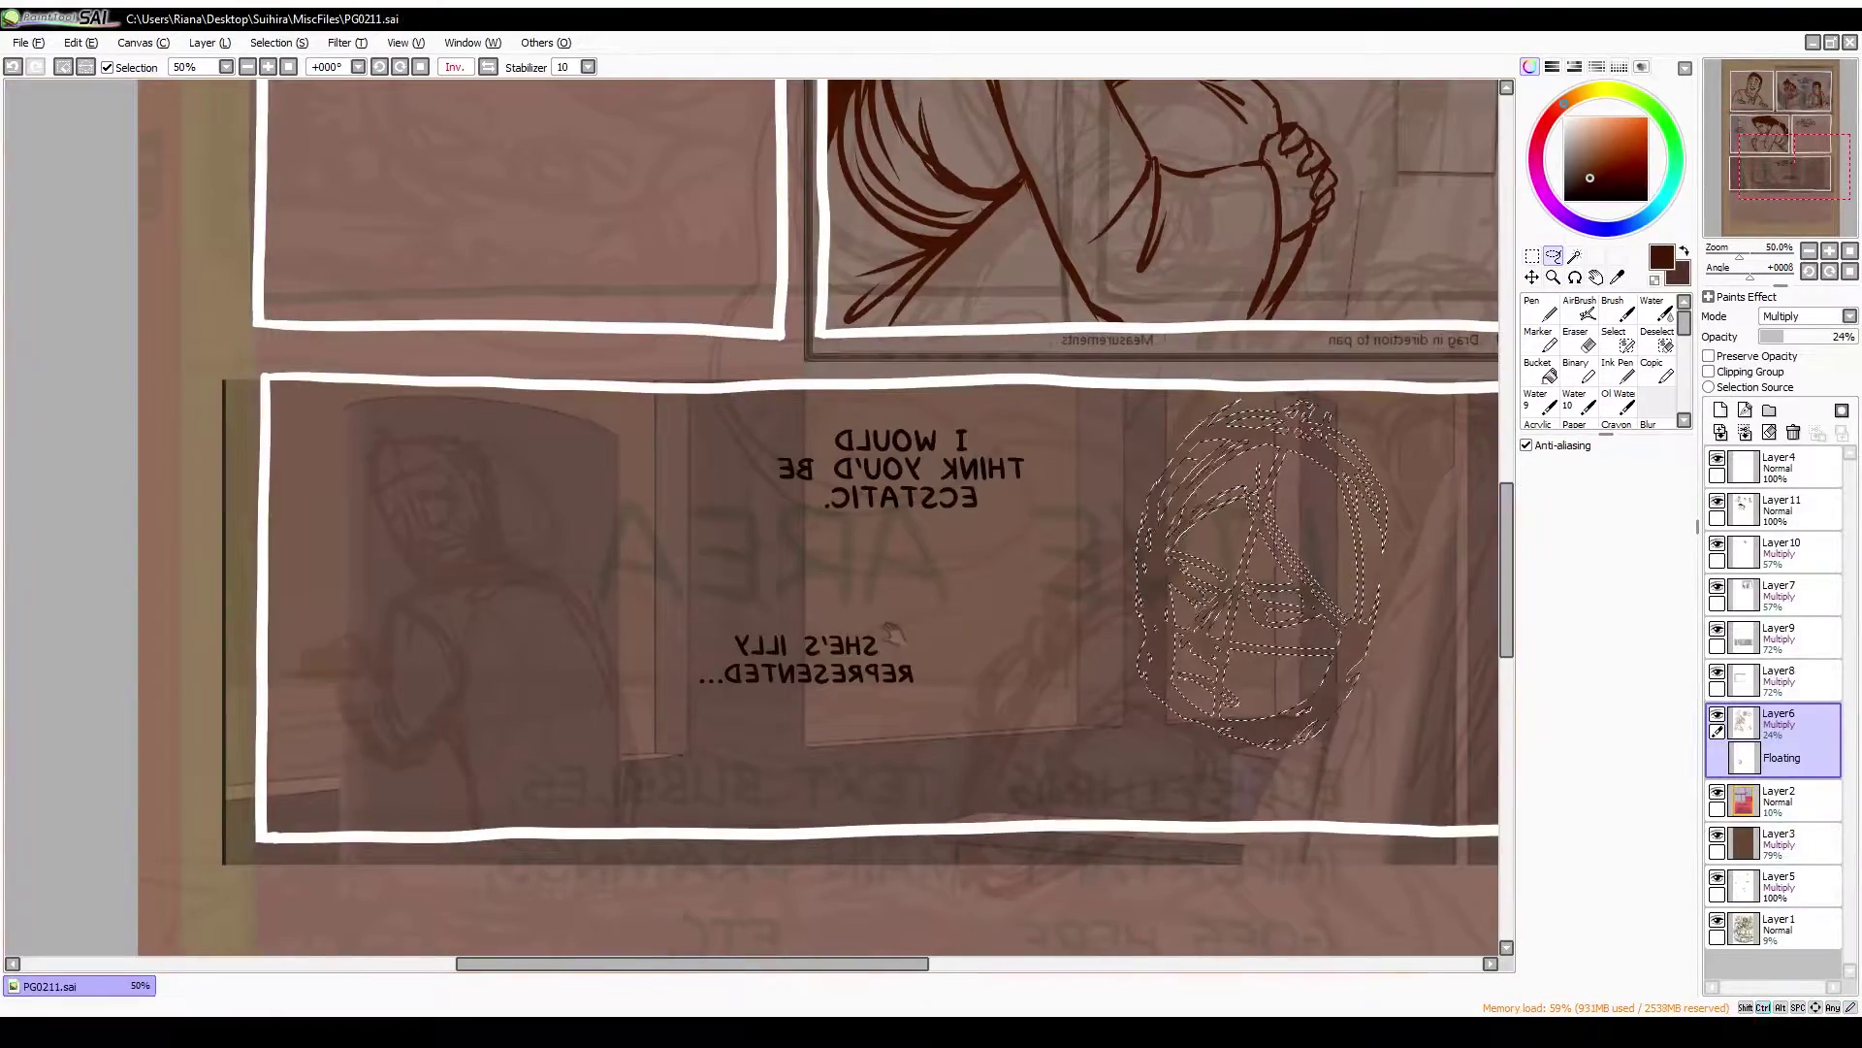
key(h)
Draw the worried man's face, ear and hair outline over the sketch in the wide bottom panel using the dark brown line colour
scroll(232, 670, up, 3)
alt+click(670, 408)
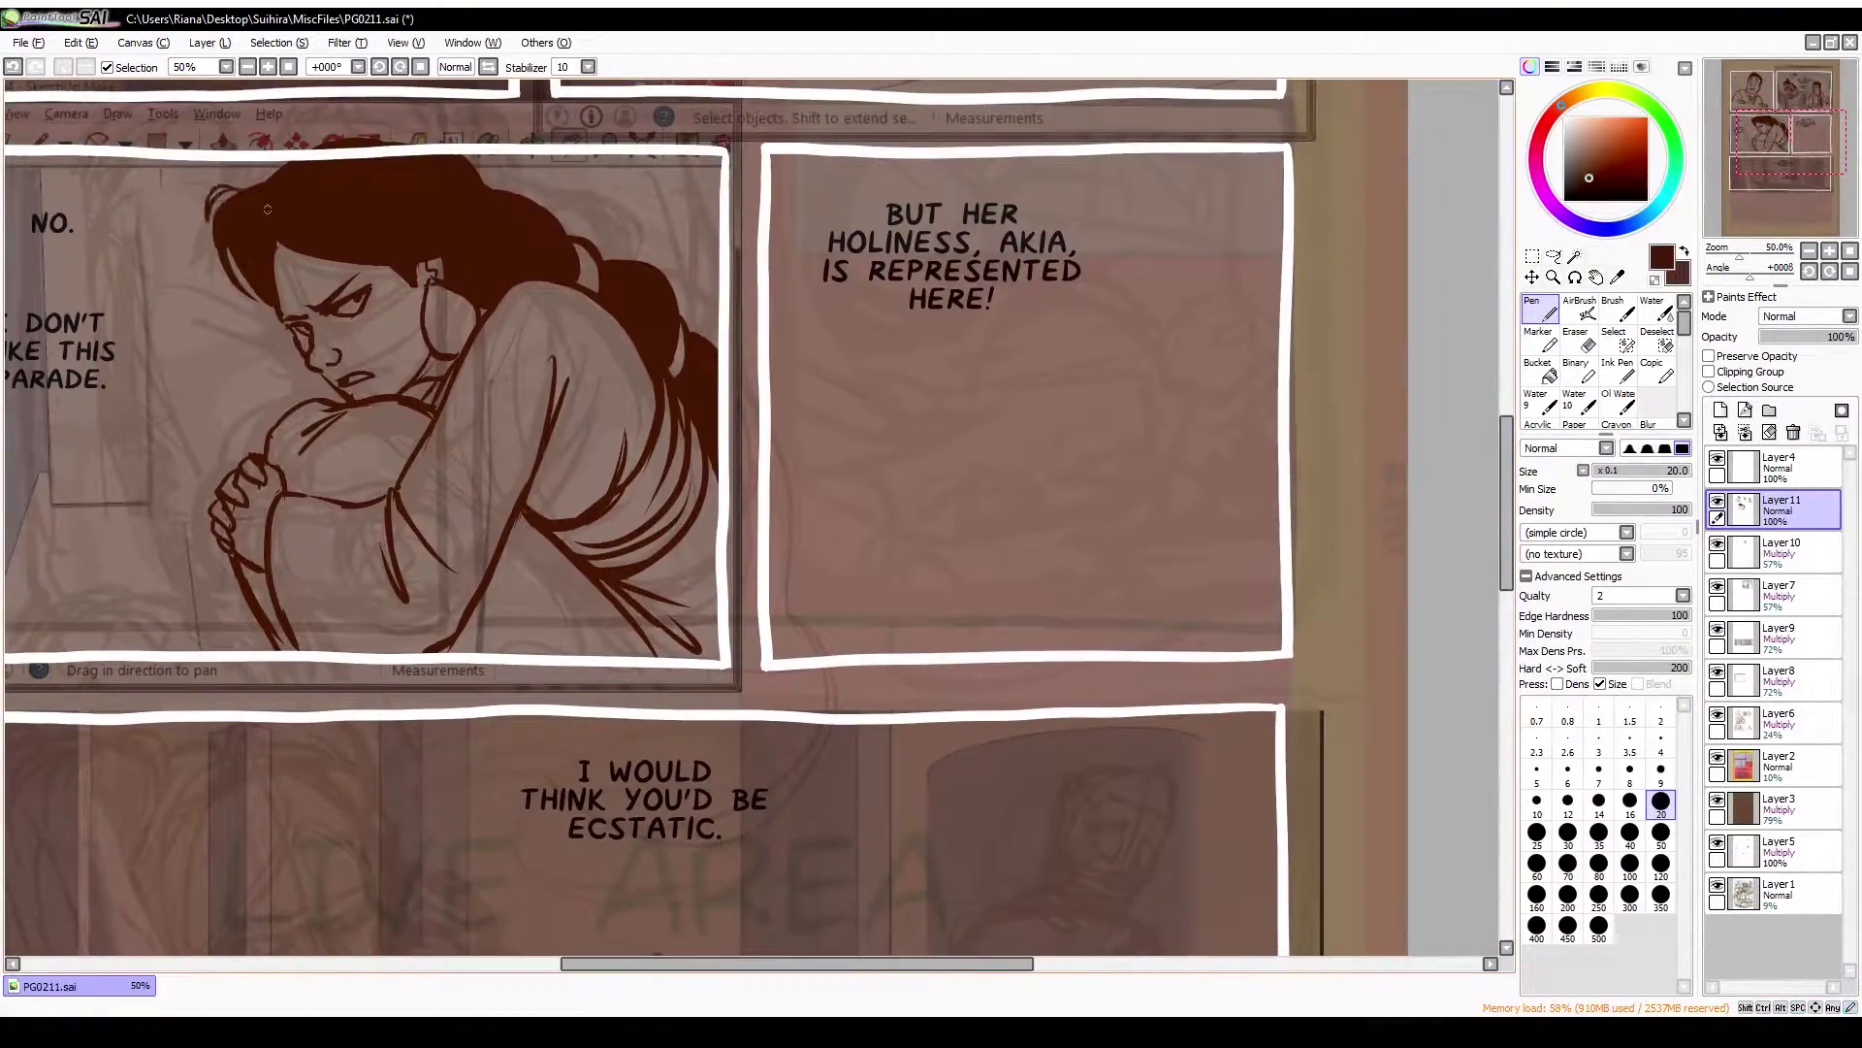
scroll(859, 495, down, 3)
scroll(859, 496, right, 2)
mouse_move(892, 498)
mouse_down()
mouse_move(858, 496)
mouse_move(965, 494)
mouse_up()
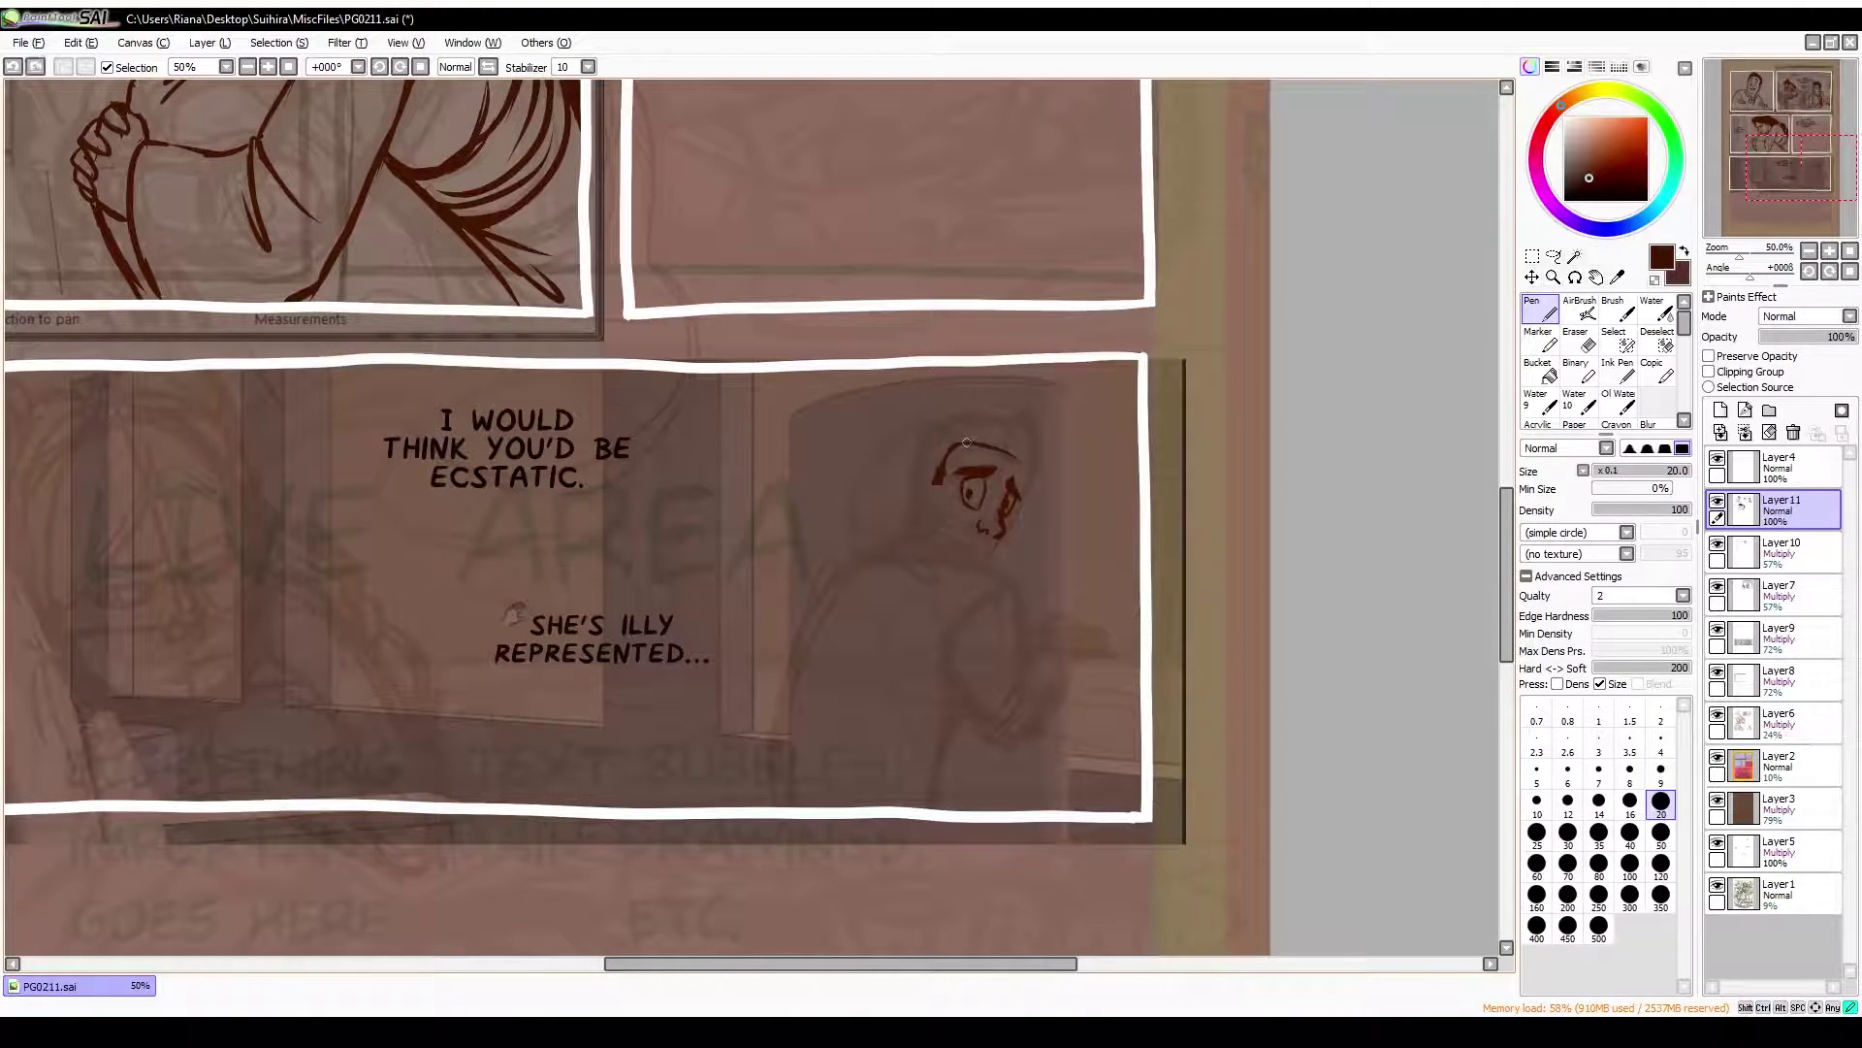
drag(1009, 580, 891, 533)
key(h)
key(h)
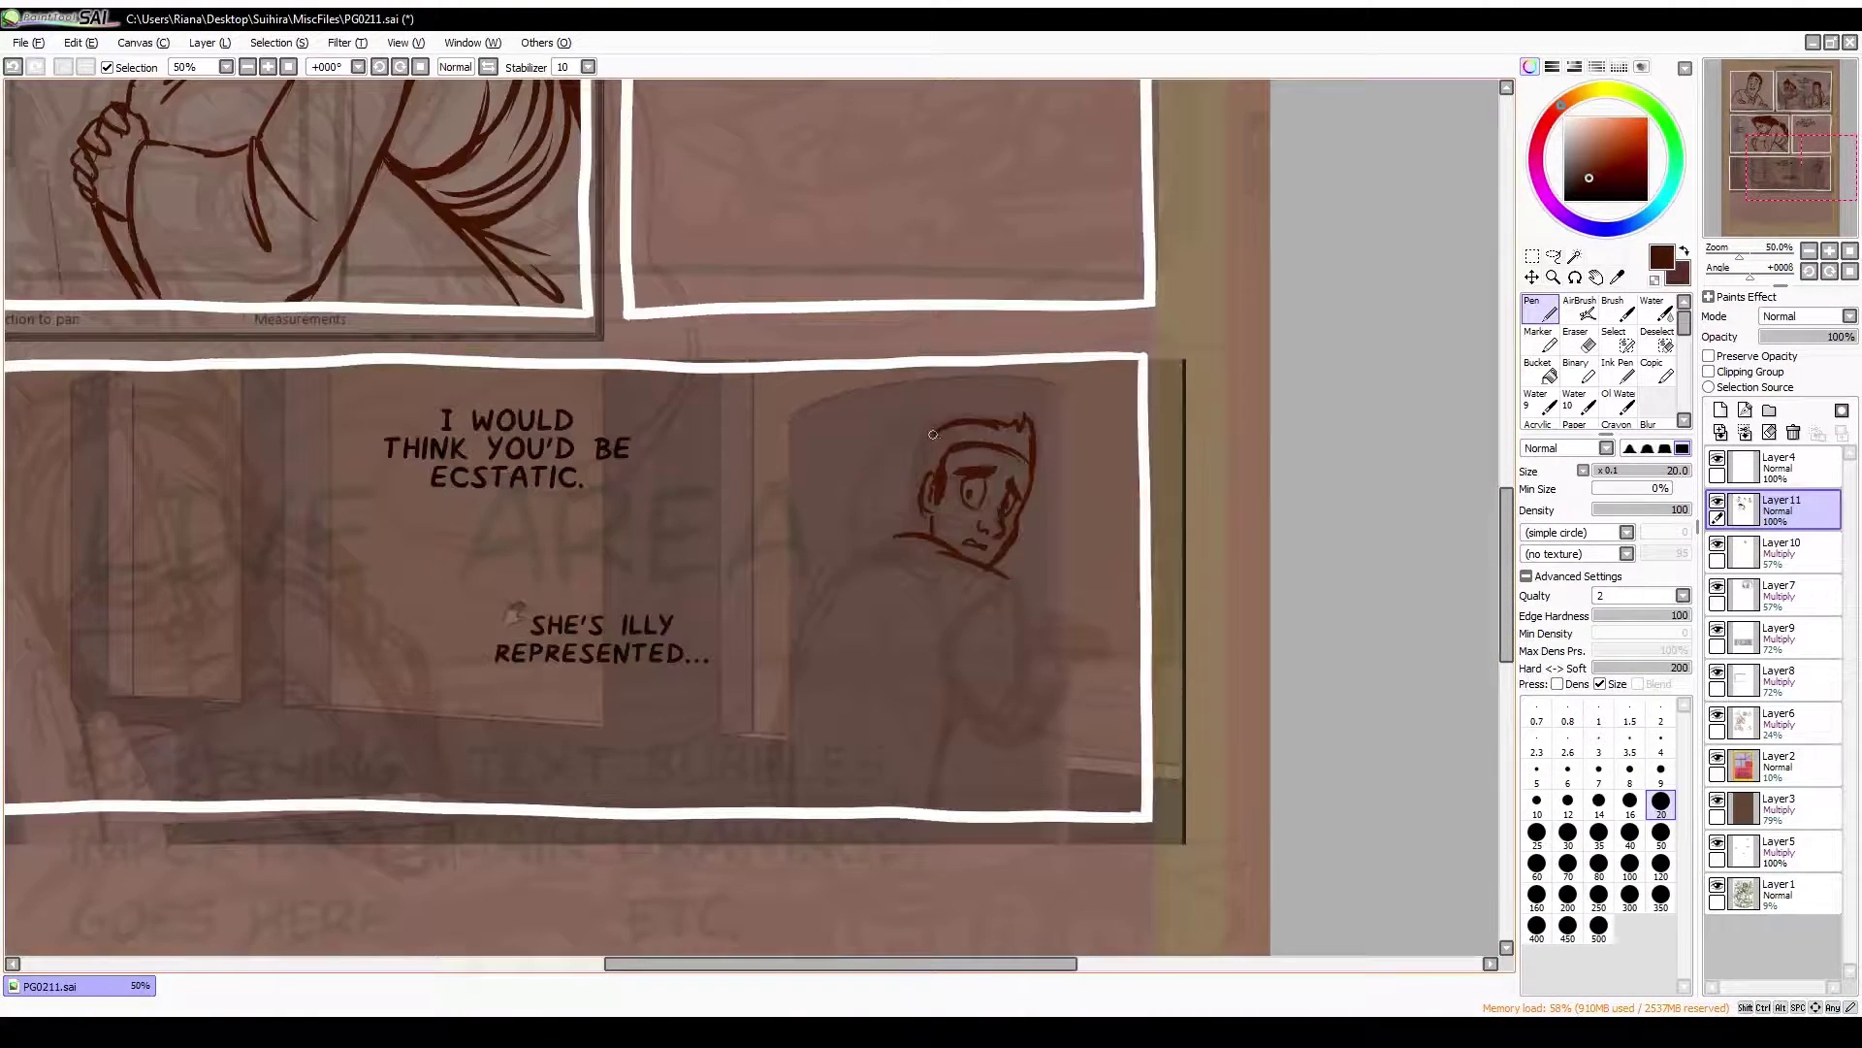
Draw the worried man's shoulder line, upper arm and forearm resting on the table
drag(1014, 415, 912, 532)
drag(981, 538, 853, 606)
key(ctrl+z)
key(h)
drag(548, 642, 499, 593)
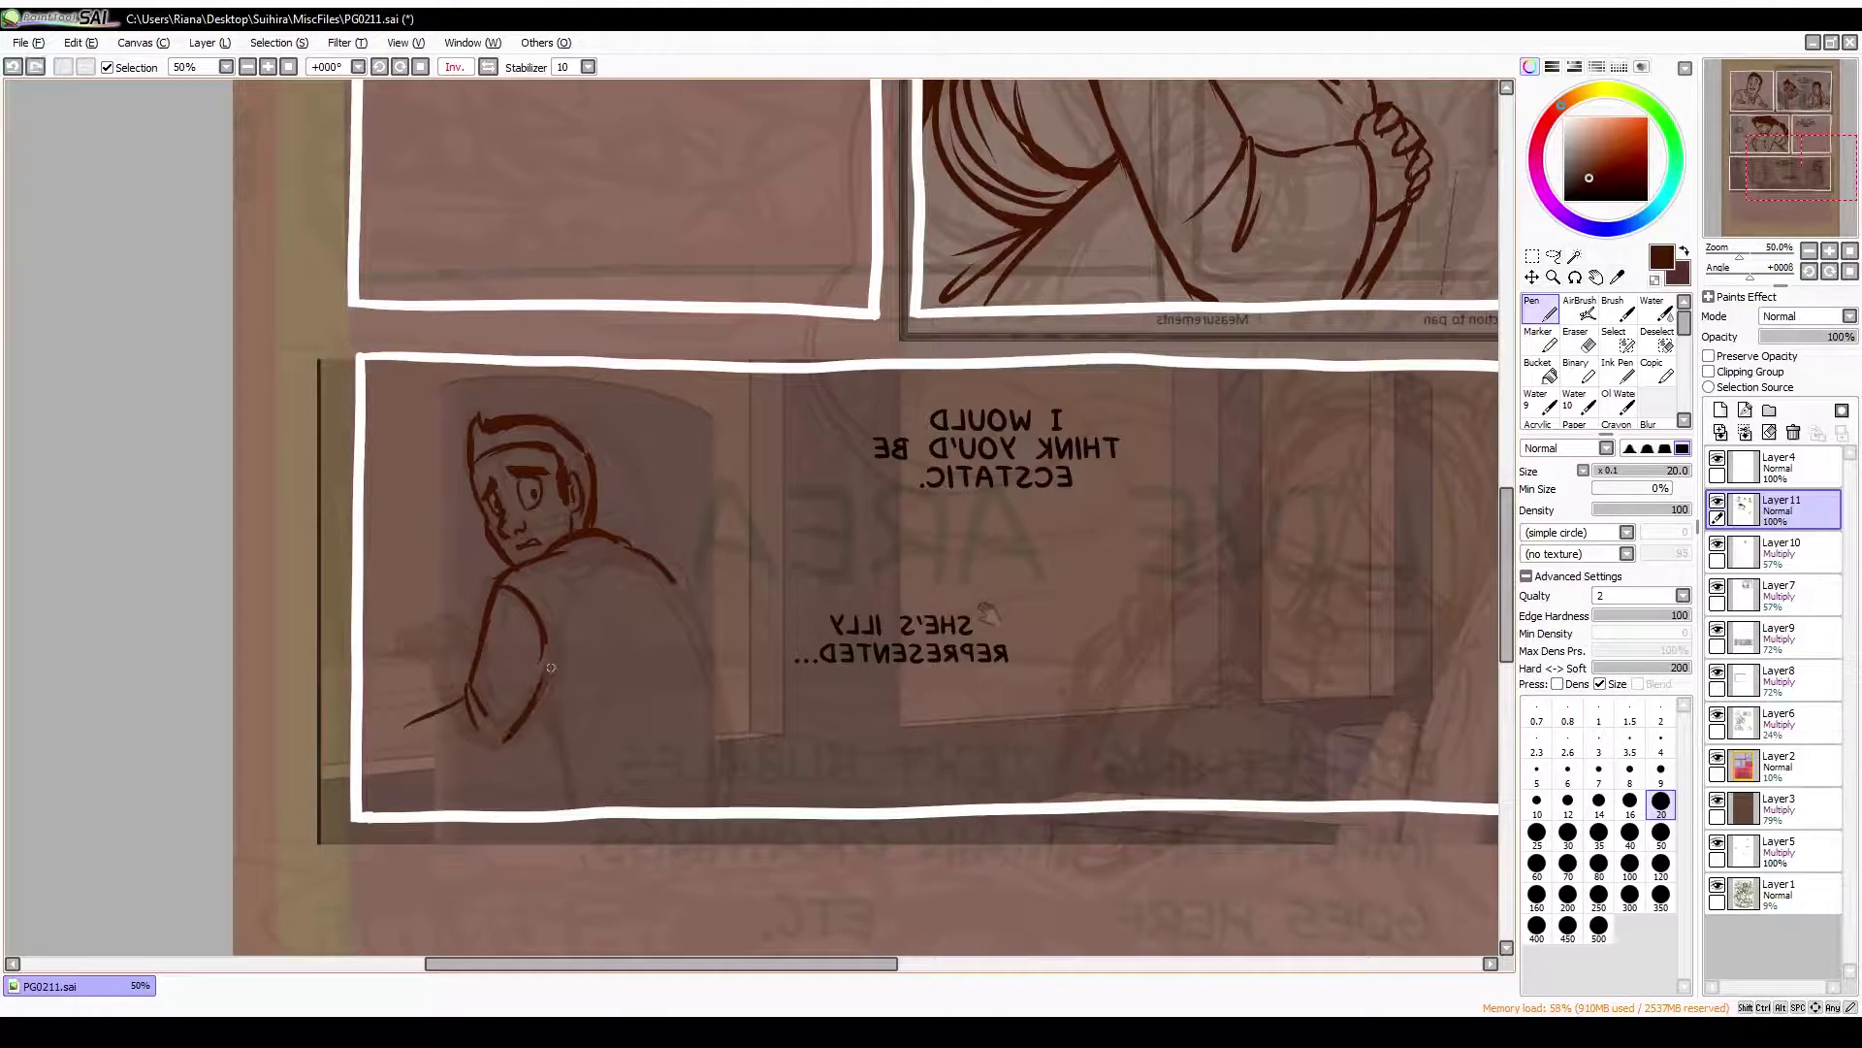
drag(512, 731, 431, 757)
key(h)
key(h)
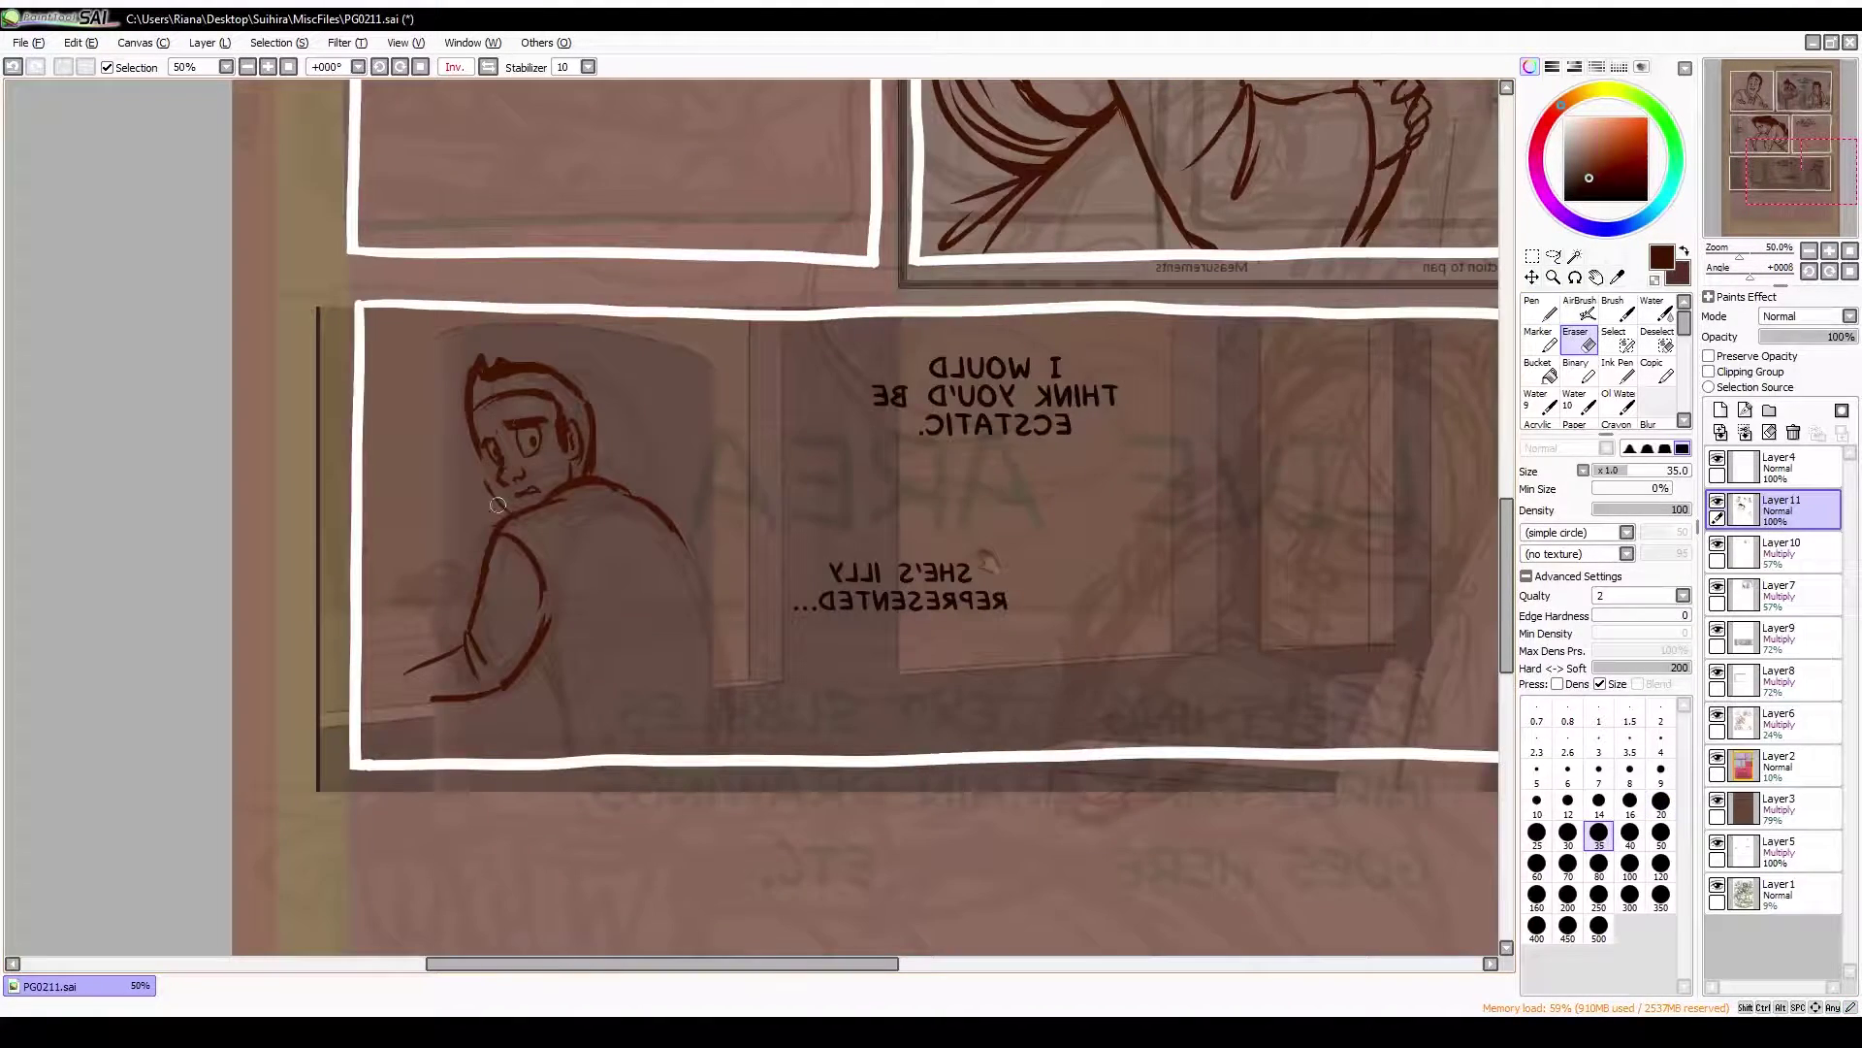
Fill the worried man's hair solid brown, and outline his back, jacket hem and hand
click(514, 398)
key(h)
drag(811, 548, 786, 690)
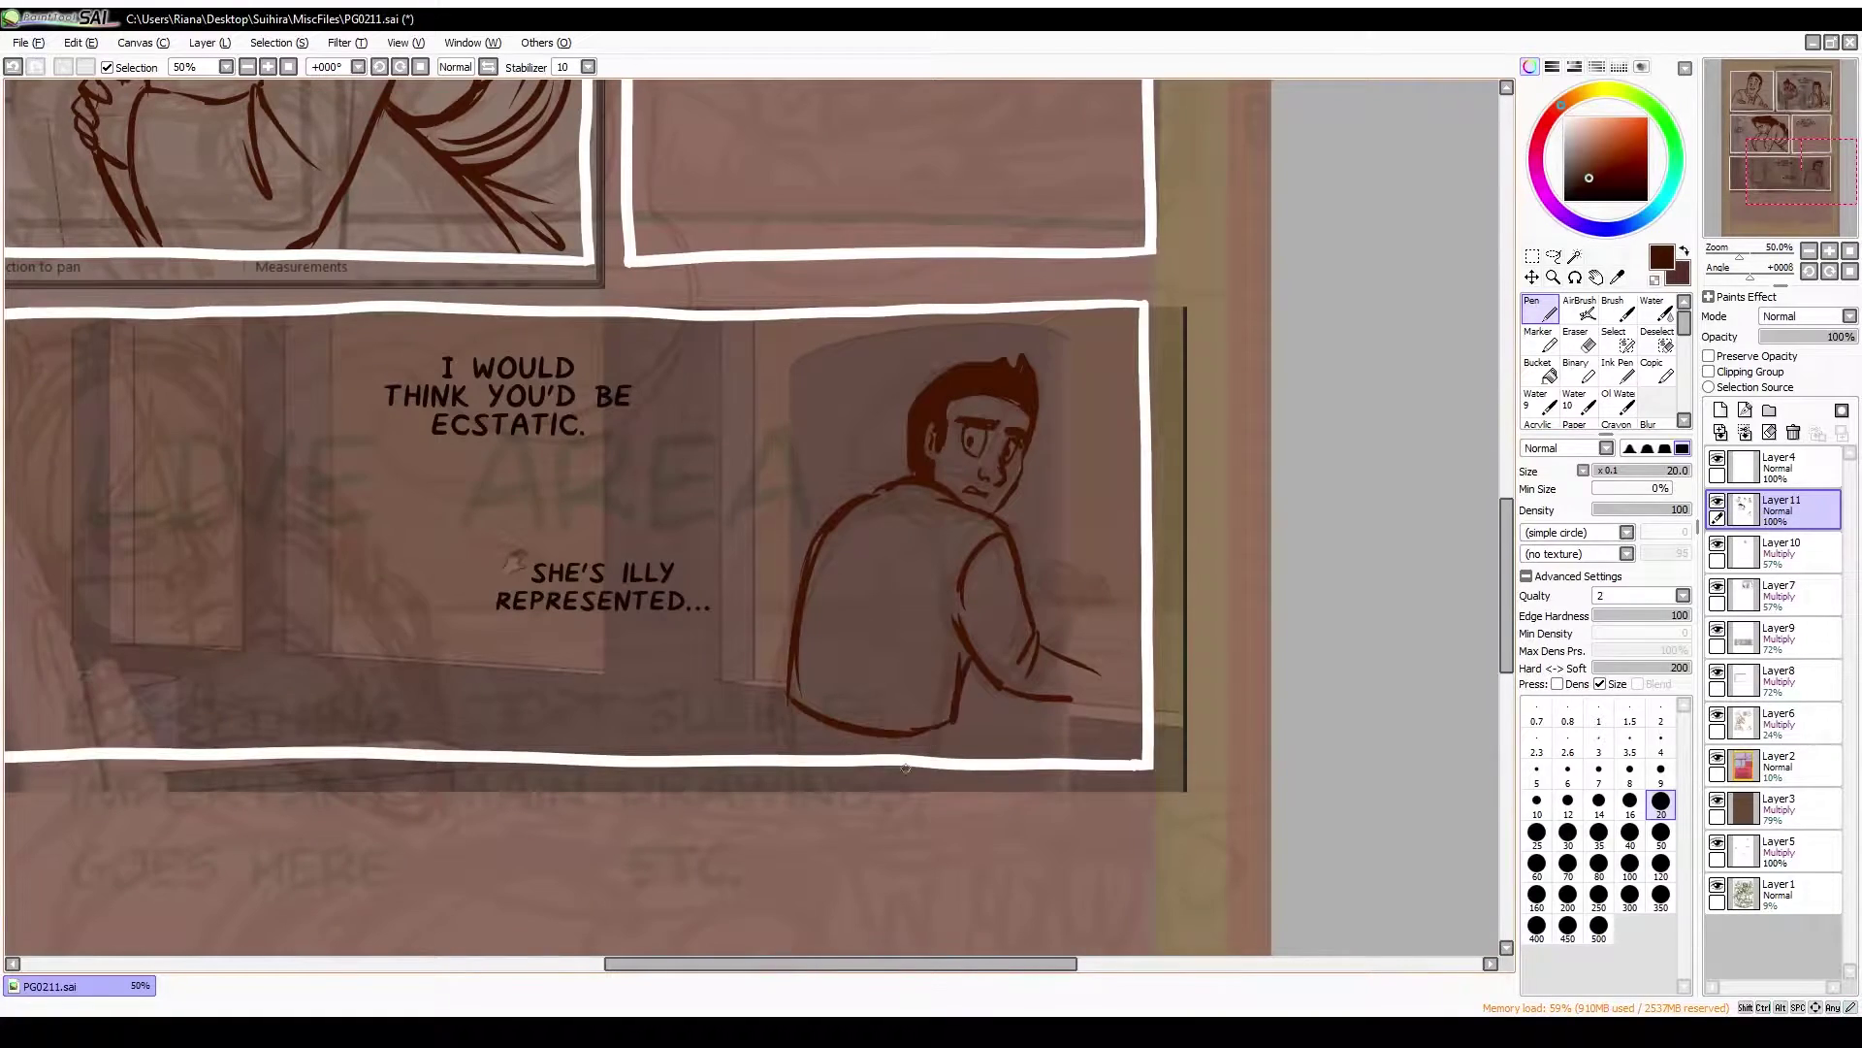
key(h)
key(h)
Draw the leaning woman's scowling face, jaw, parted hairline and earring in the wide bottom panel
drag(345, 433, 407, 429)
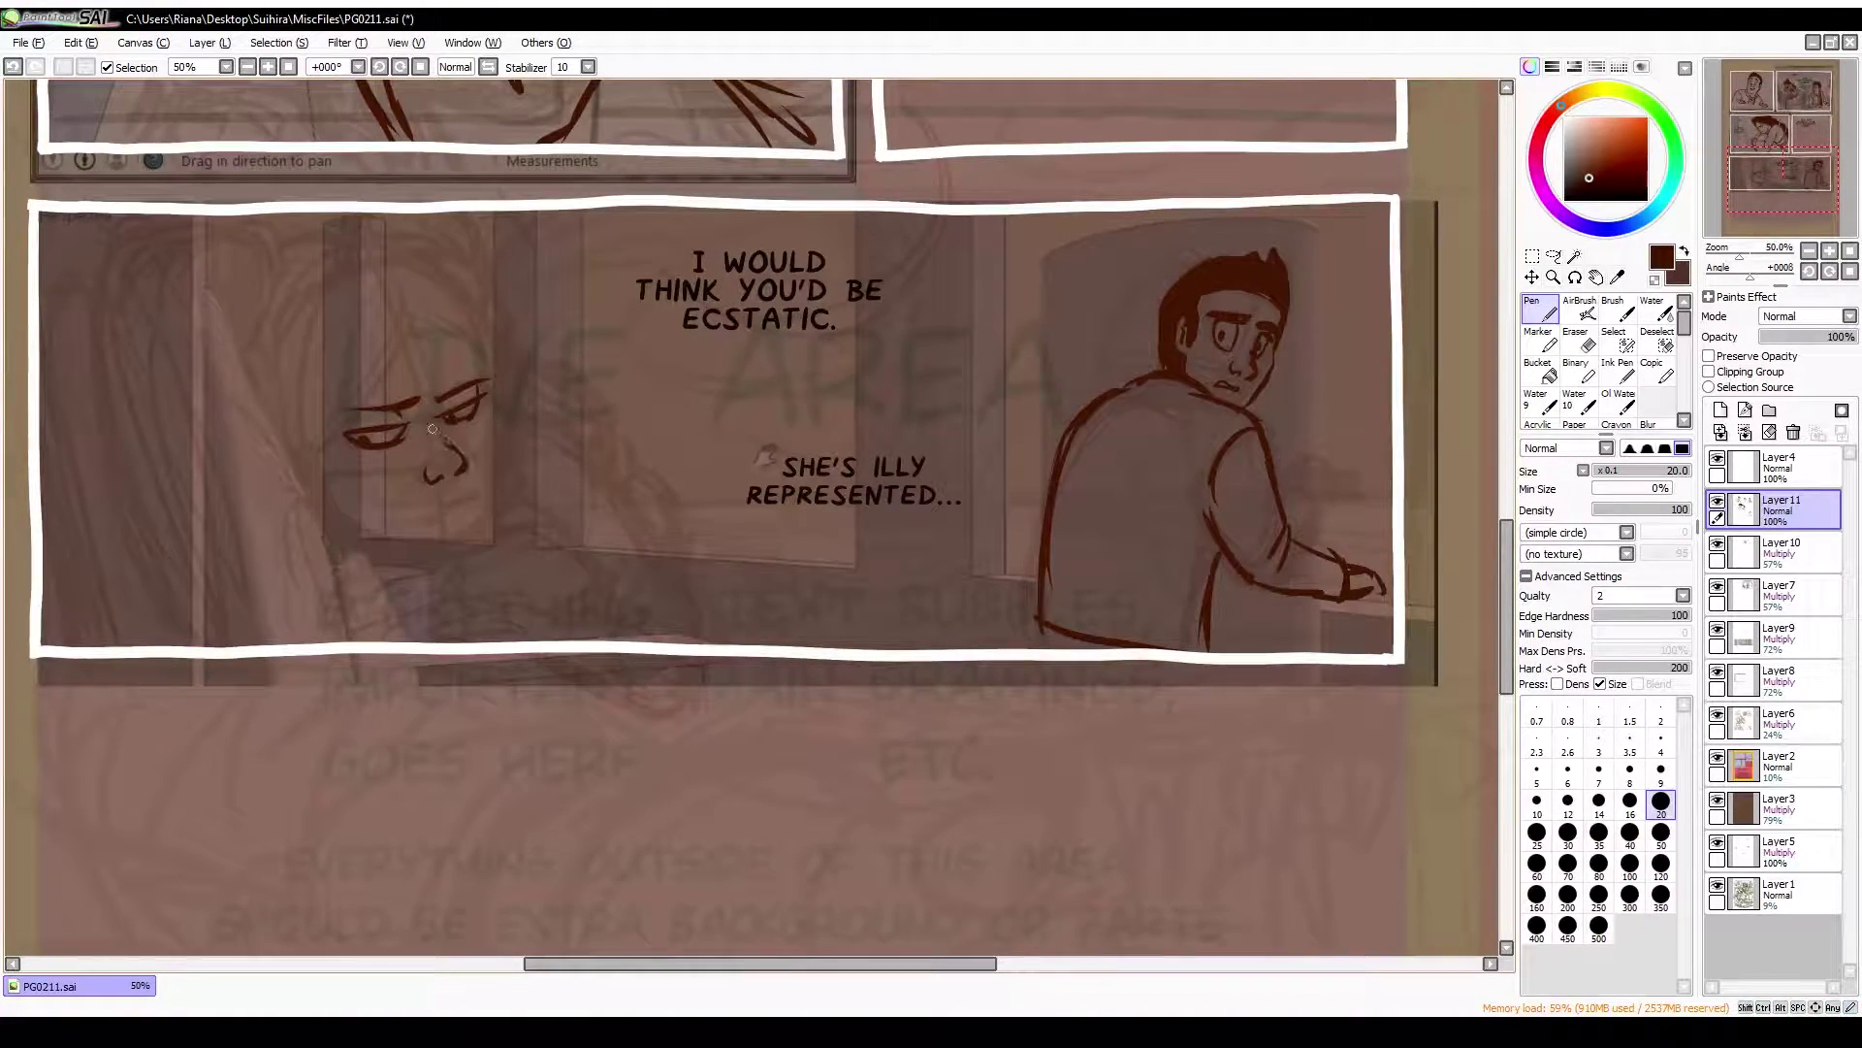
drag(488, 514, 474, 553)
key(e)
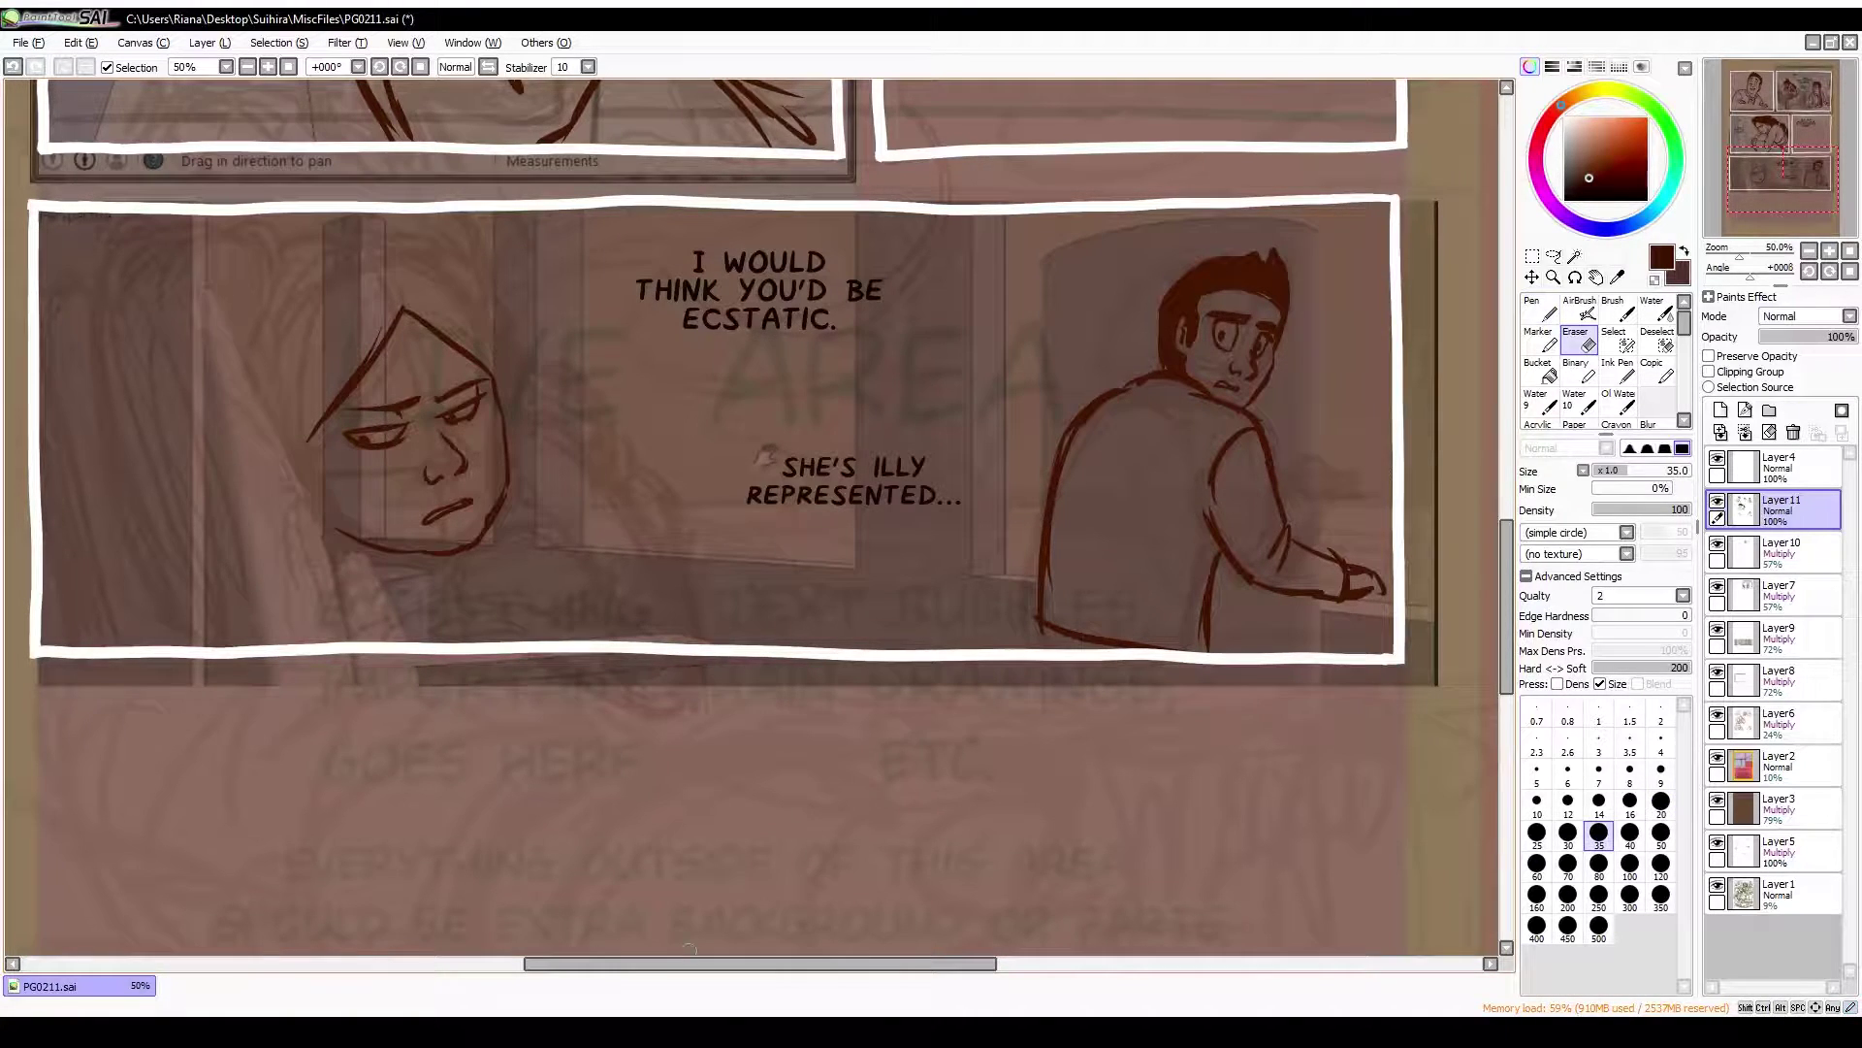
key(n)
key(h)
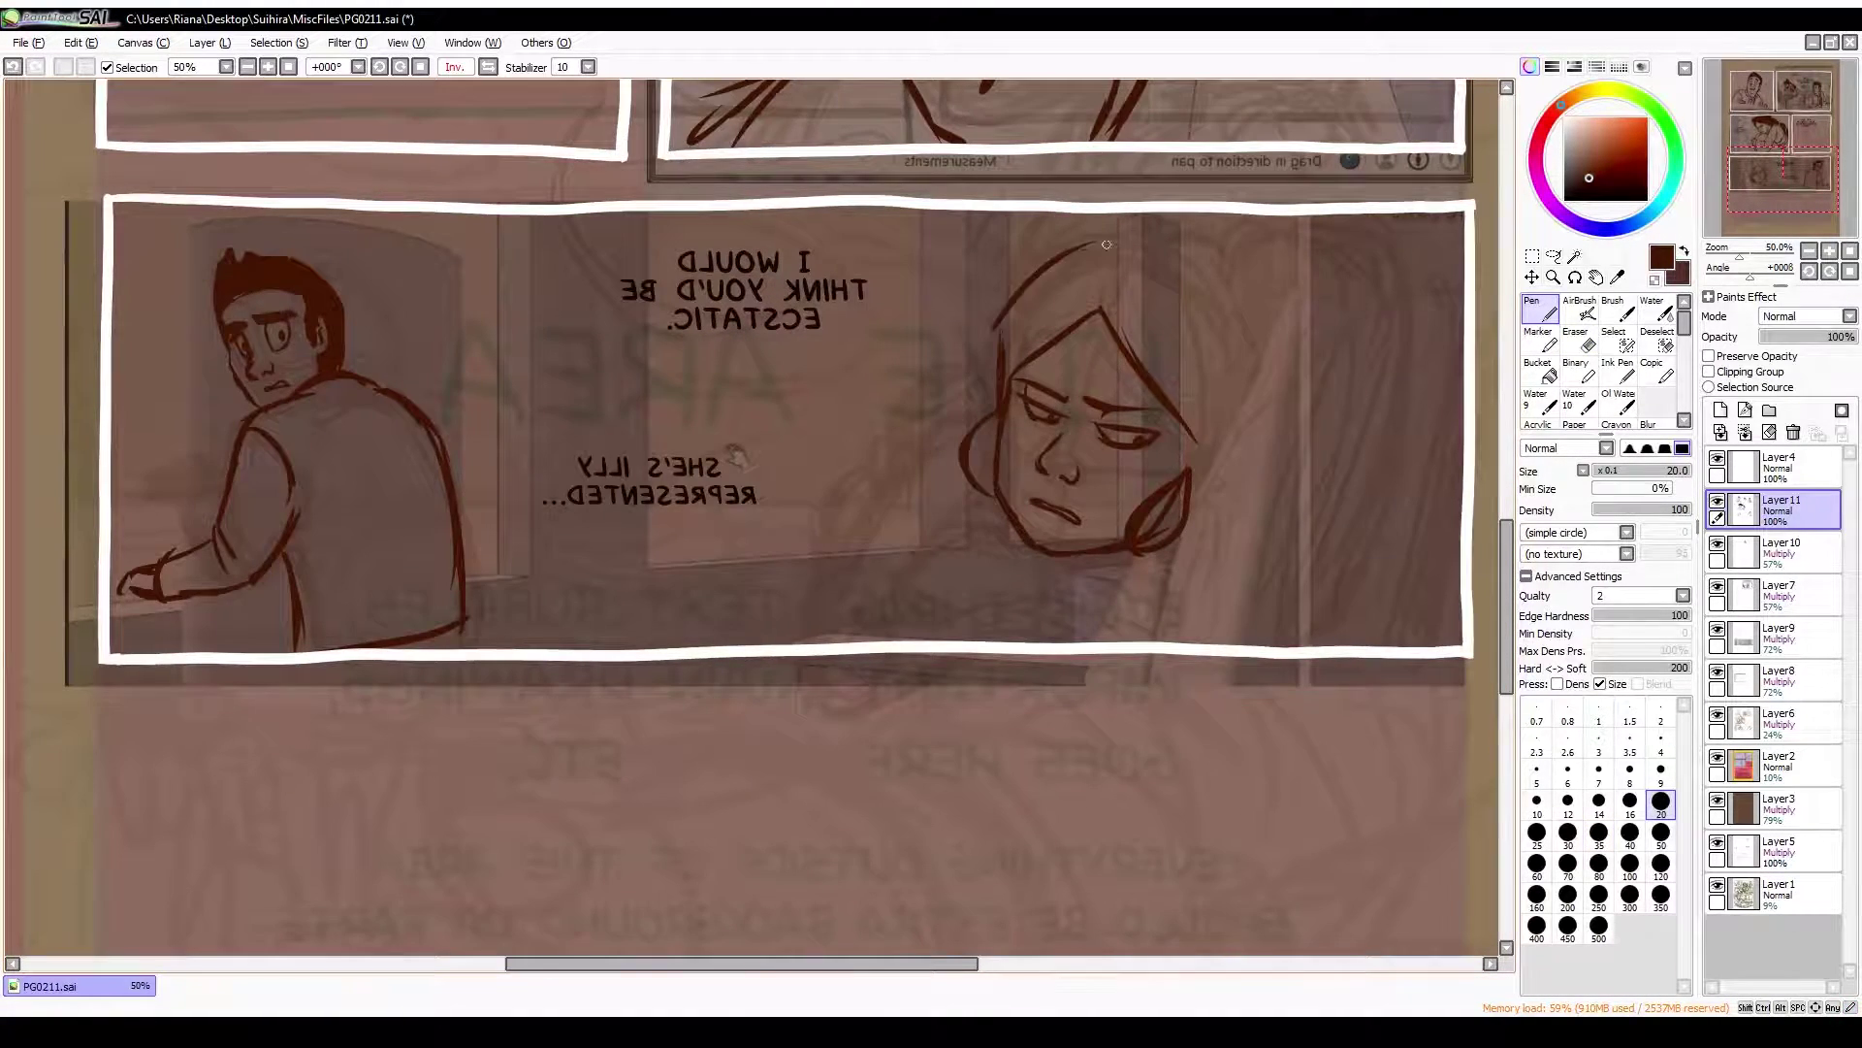
Draw the leaning woman's folded hands and the sleeve beneath her chin
key(h)
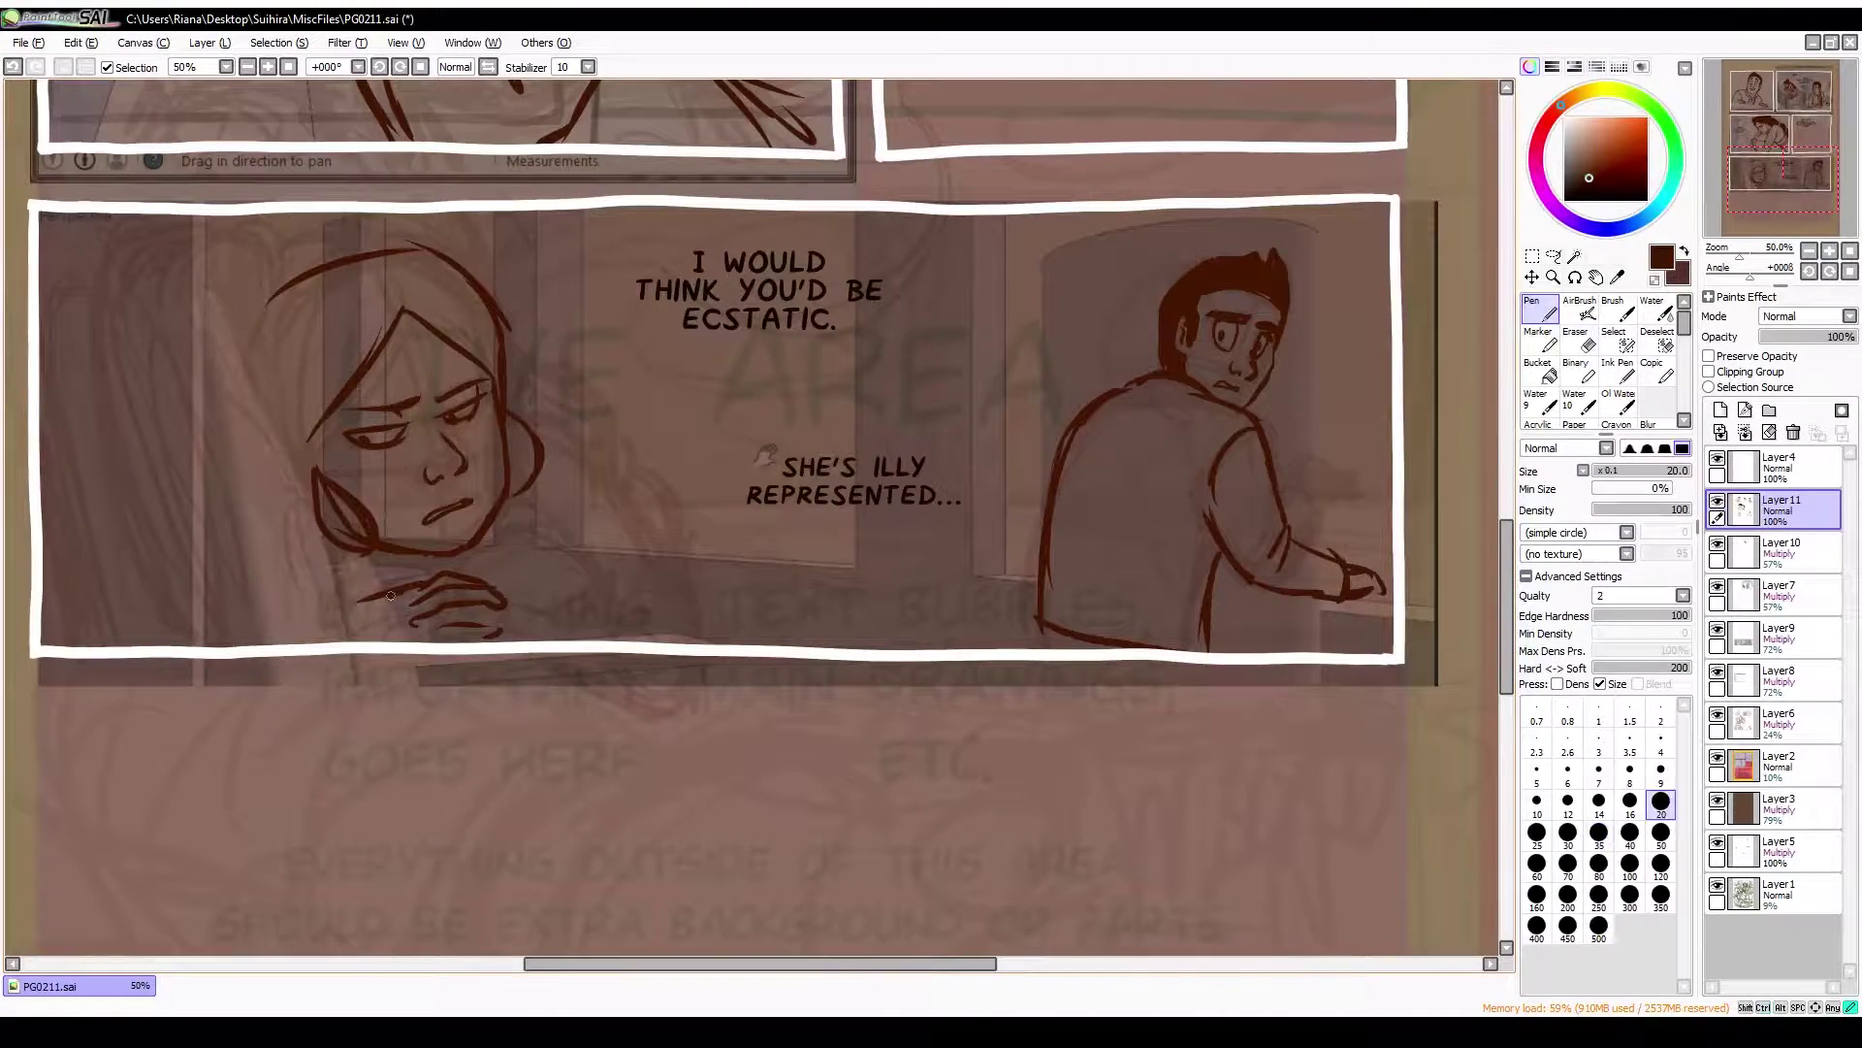
key(h)
key(h)
key(e)
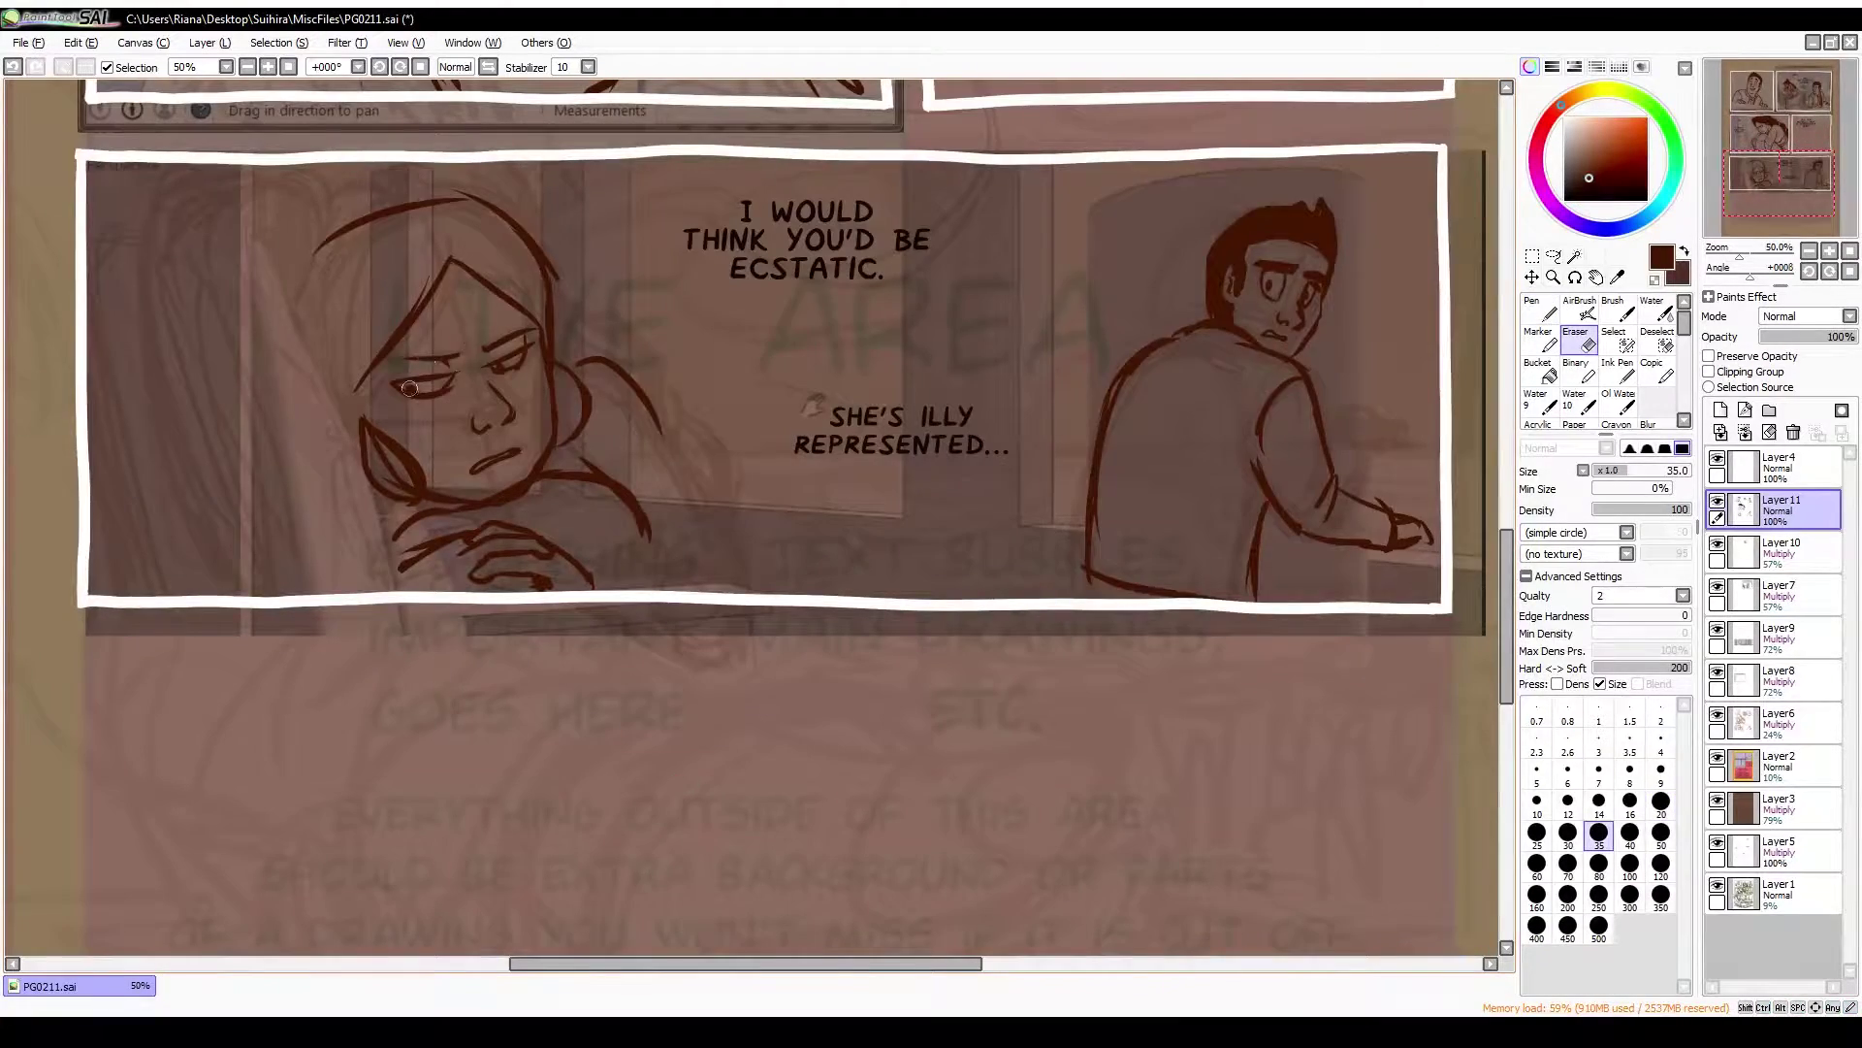
Outline the leaning woman's hair bun, shoulder and back down to the panel's lower border
key(n)
drag(511, 348, 556, 439)
key(h)
drag(849, 545, 767, 734)
drag(917, 671, 844, 719)
key(h)
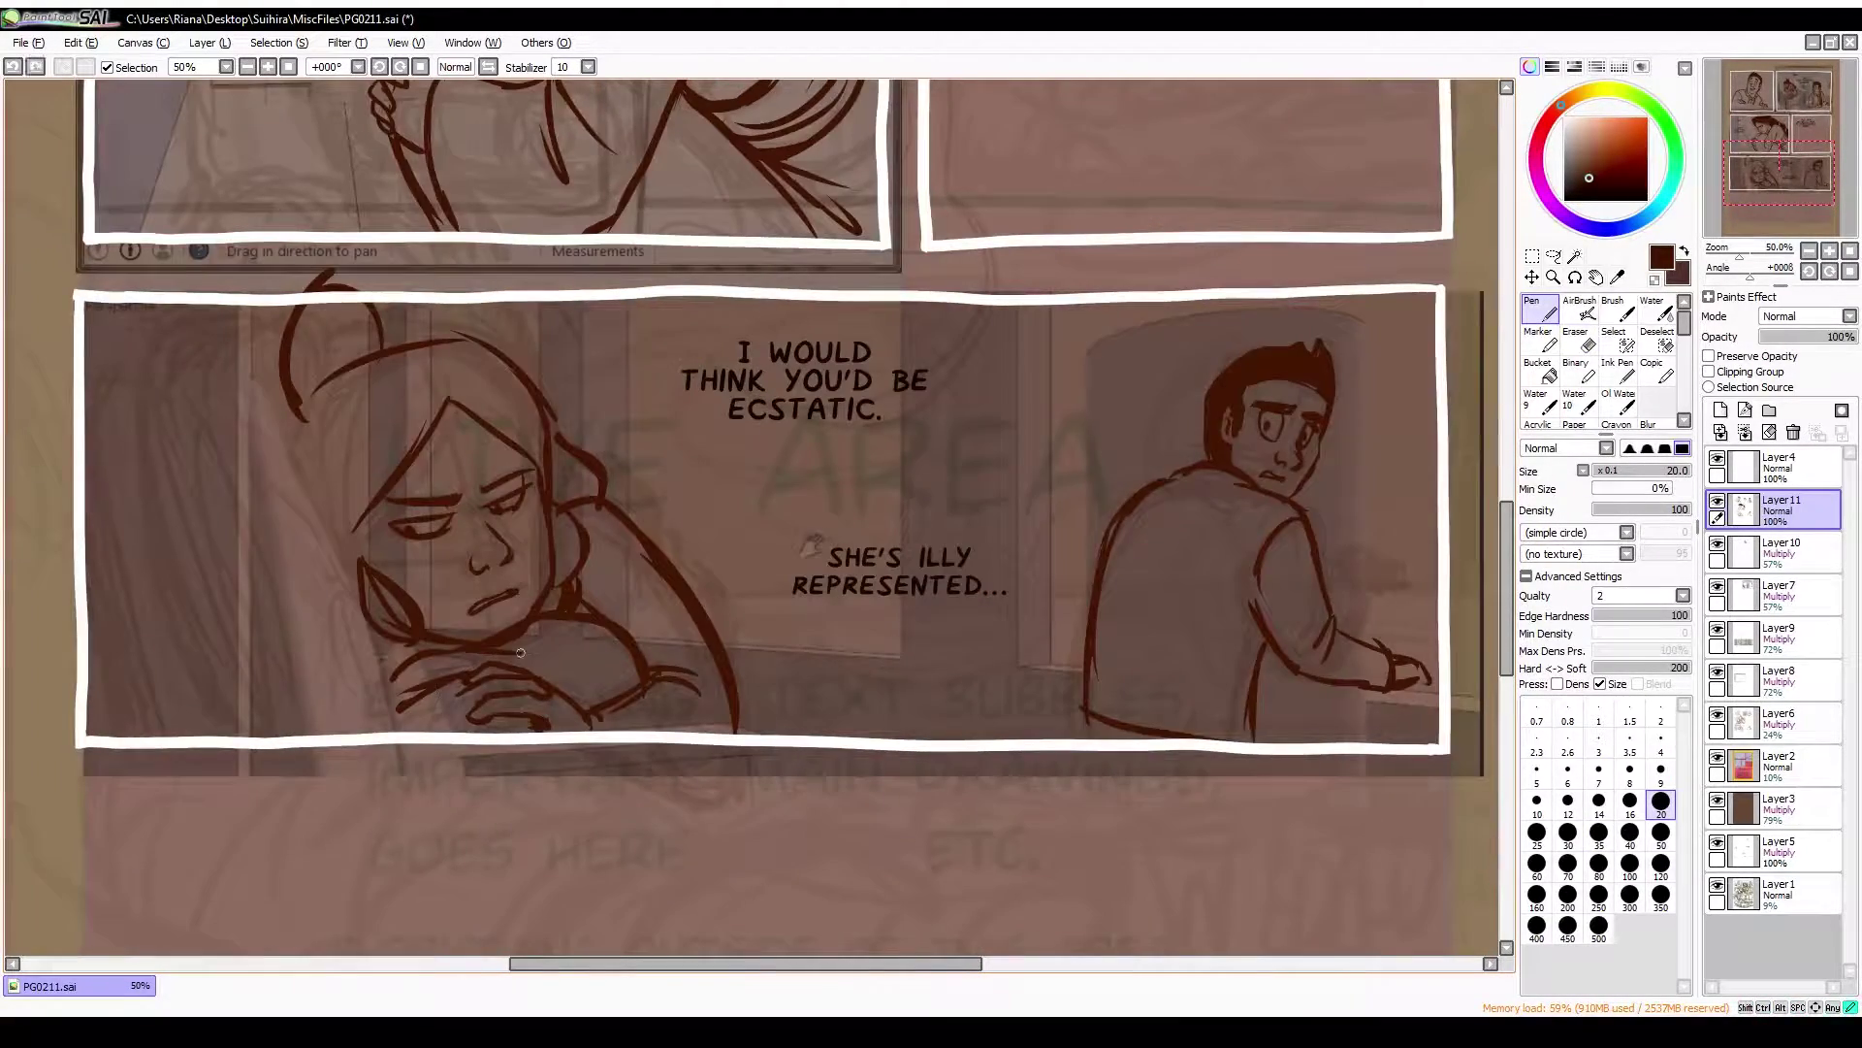
Close the leaning woman's hair outline, fill her hair solid brown, and add sleeve folds near her elbow
key(h)
key(h)
drag(697, 669, 660, 580)
key(h)
drag(844, 572, 780, 645)
key(h)
key(h)
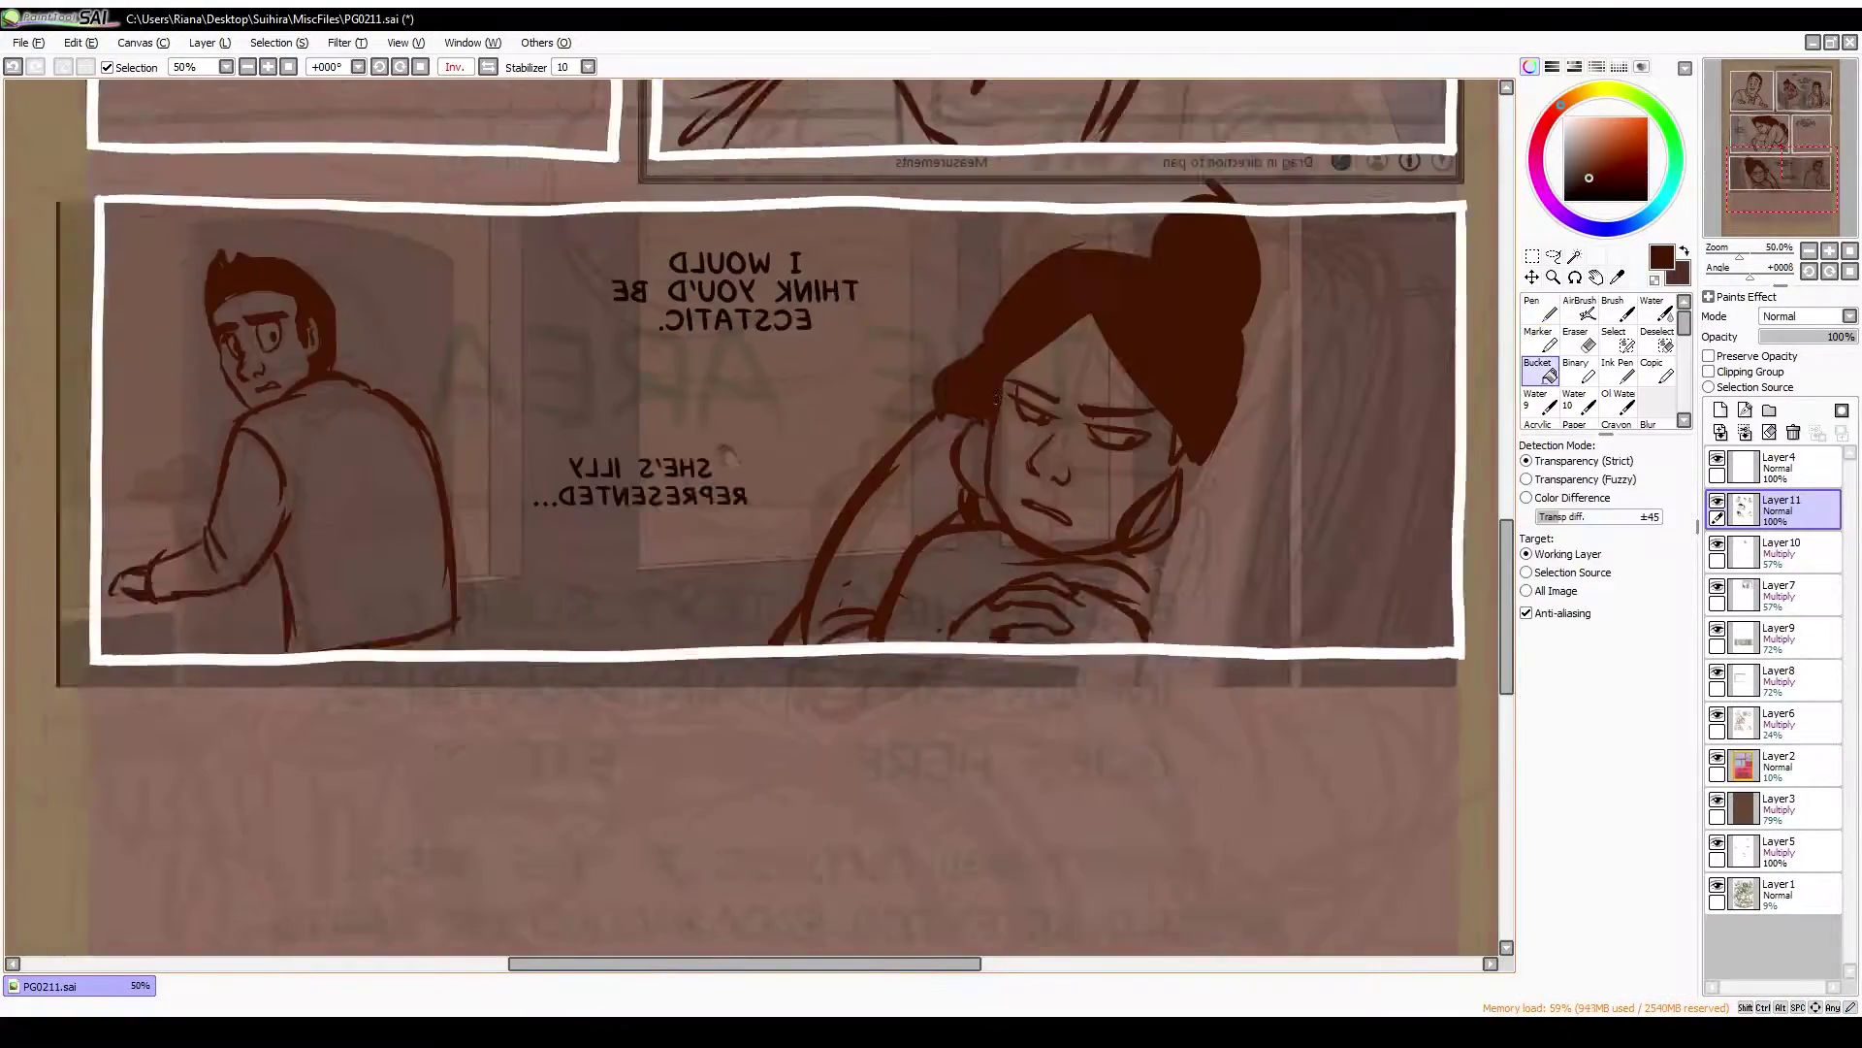
Clean up the leaning woman's face, hand and sleeve lines with small erasures and redrawn strokes
key(h)
mouse_move(584, 570)
mouse_down()
mouse_move(669, 704)
mouse_move(669, 660)
mouse_up()
key(e)
key(e)
key(e)
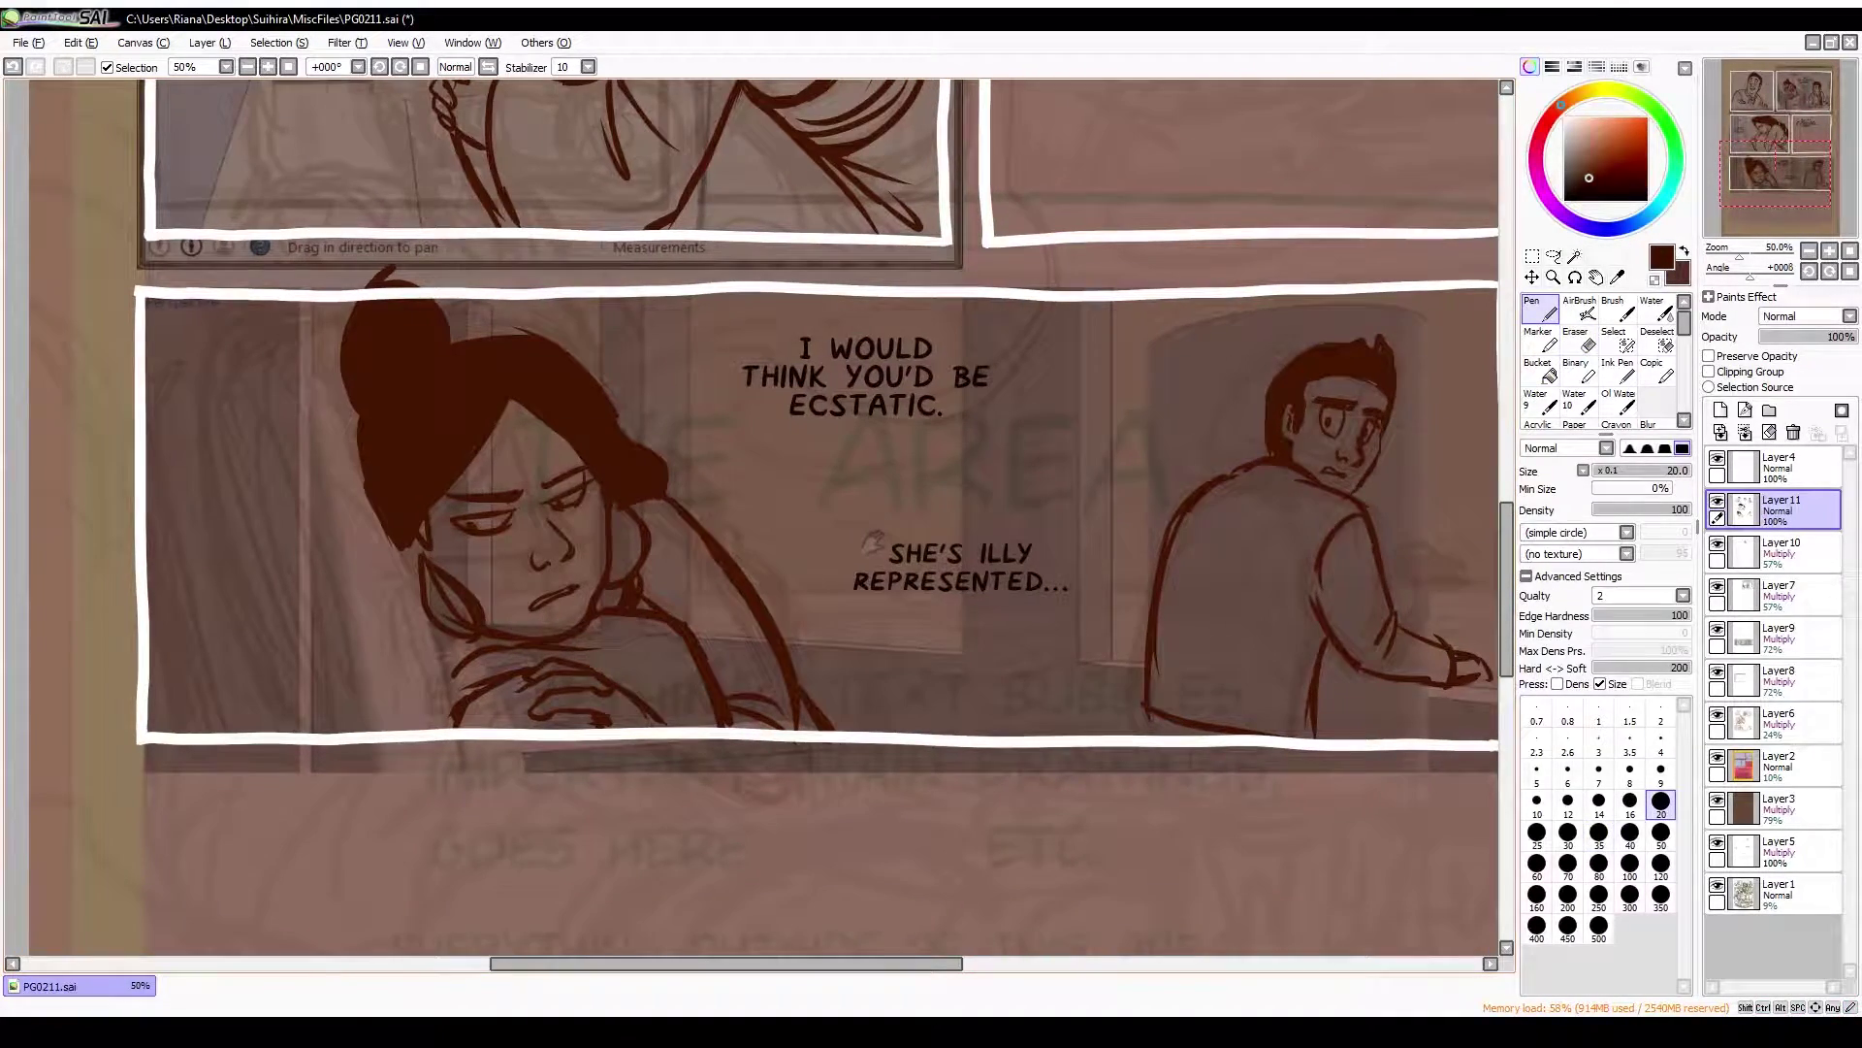
key(n)
mouse_move(441, 505)
mouse_down()
mouse_move(632, 351)
mouse_move(703, 354)
mouse_up()
drag(902, 621, 909, 617)
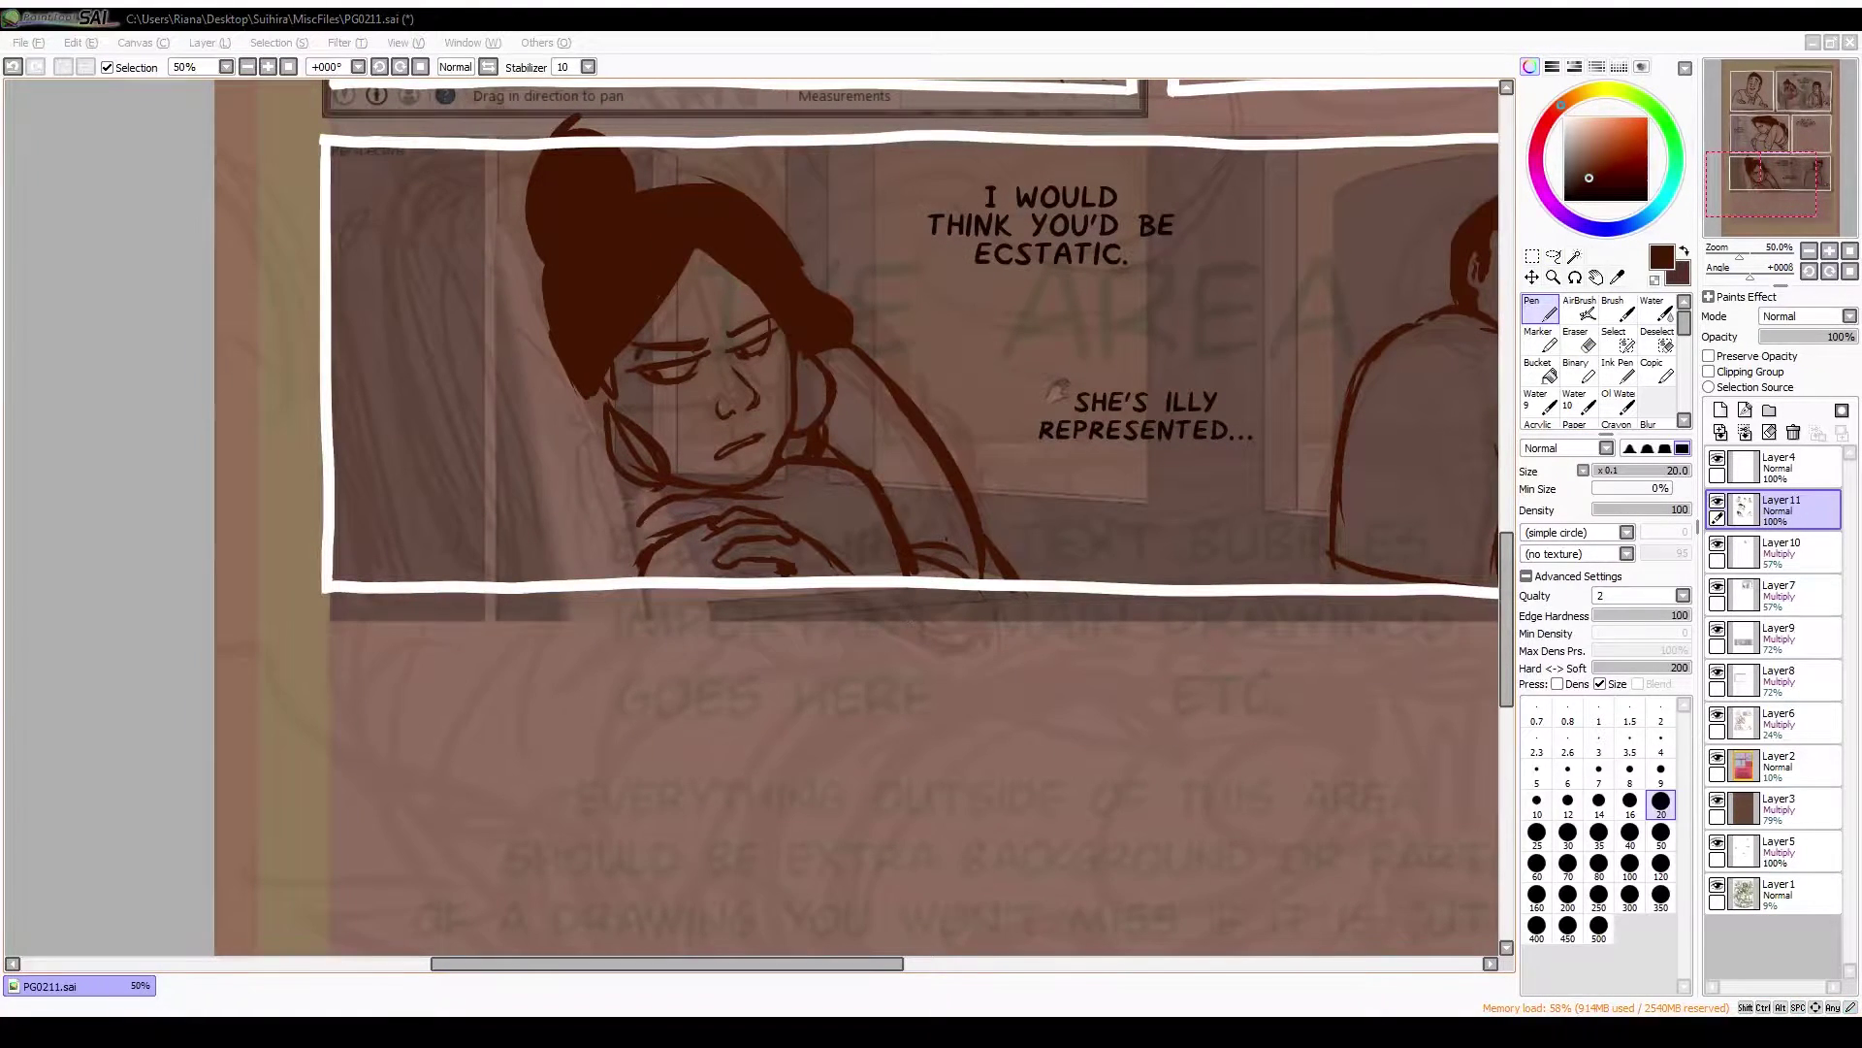
drag(656, 325, 374, 395)
key(h)
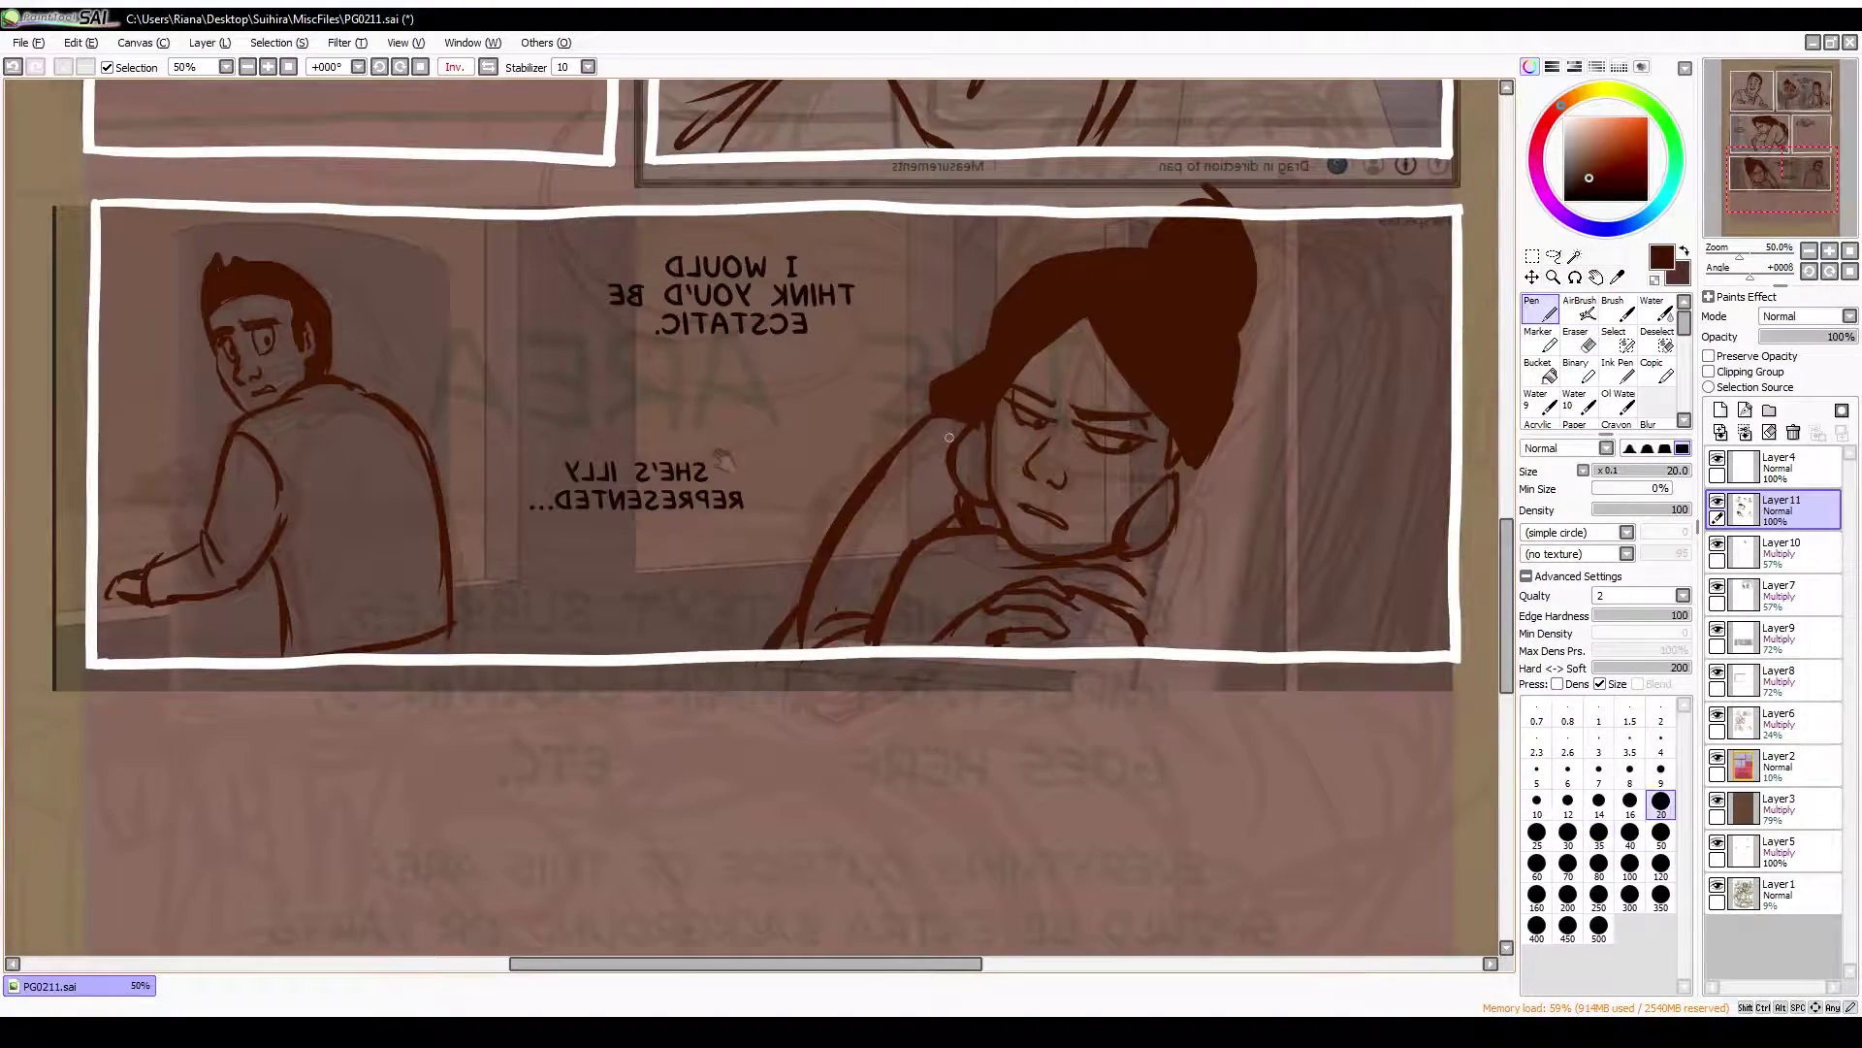
key(h)
drag(665, 331, 627, 240)
Select the leaning woman's eyes with the lasso and adjust their placement on her face
scroll(626, 240, down, 2)
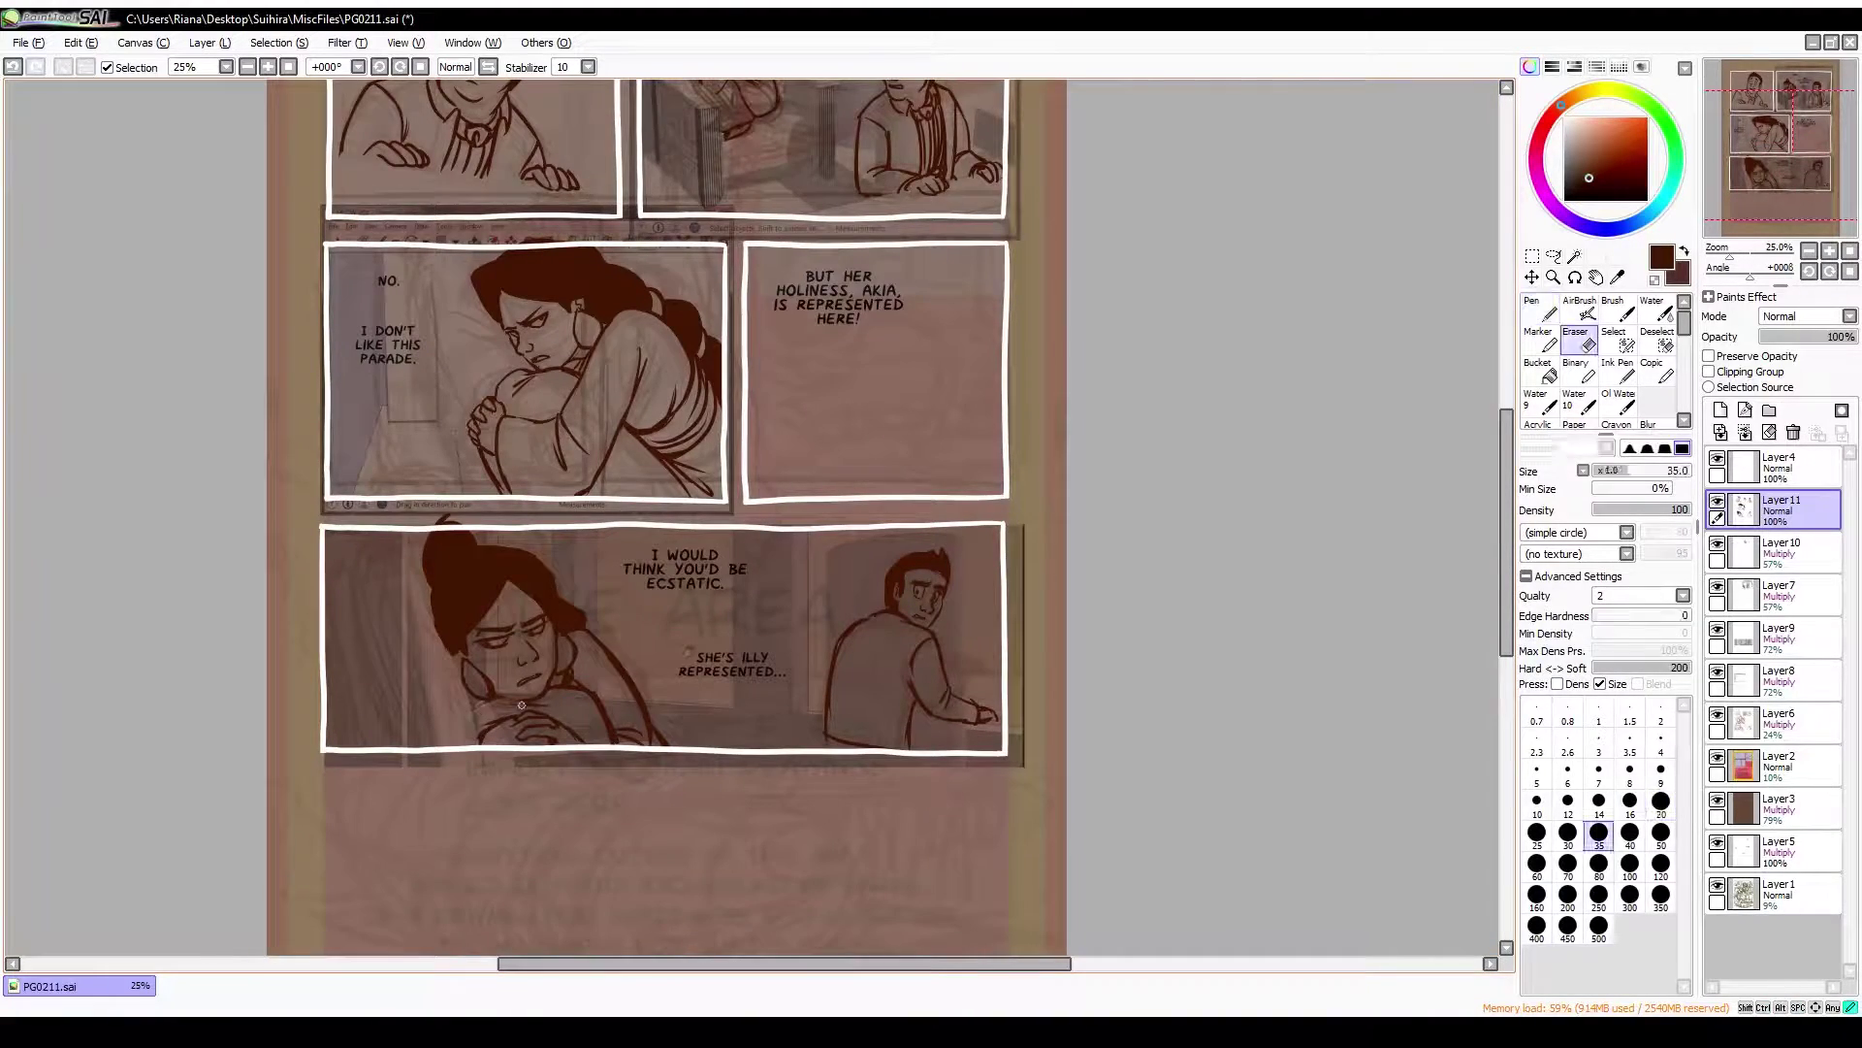
key(l)
scroll(499, 719, up, 3)
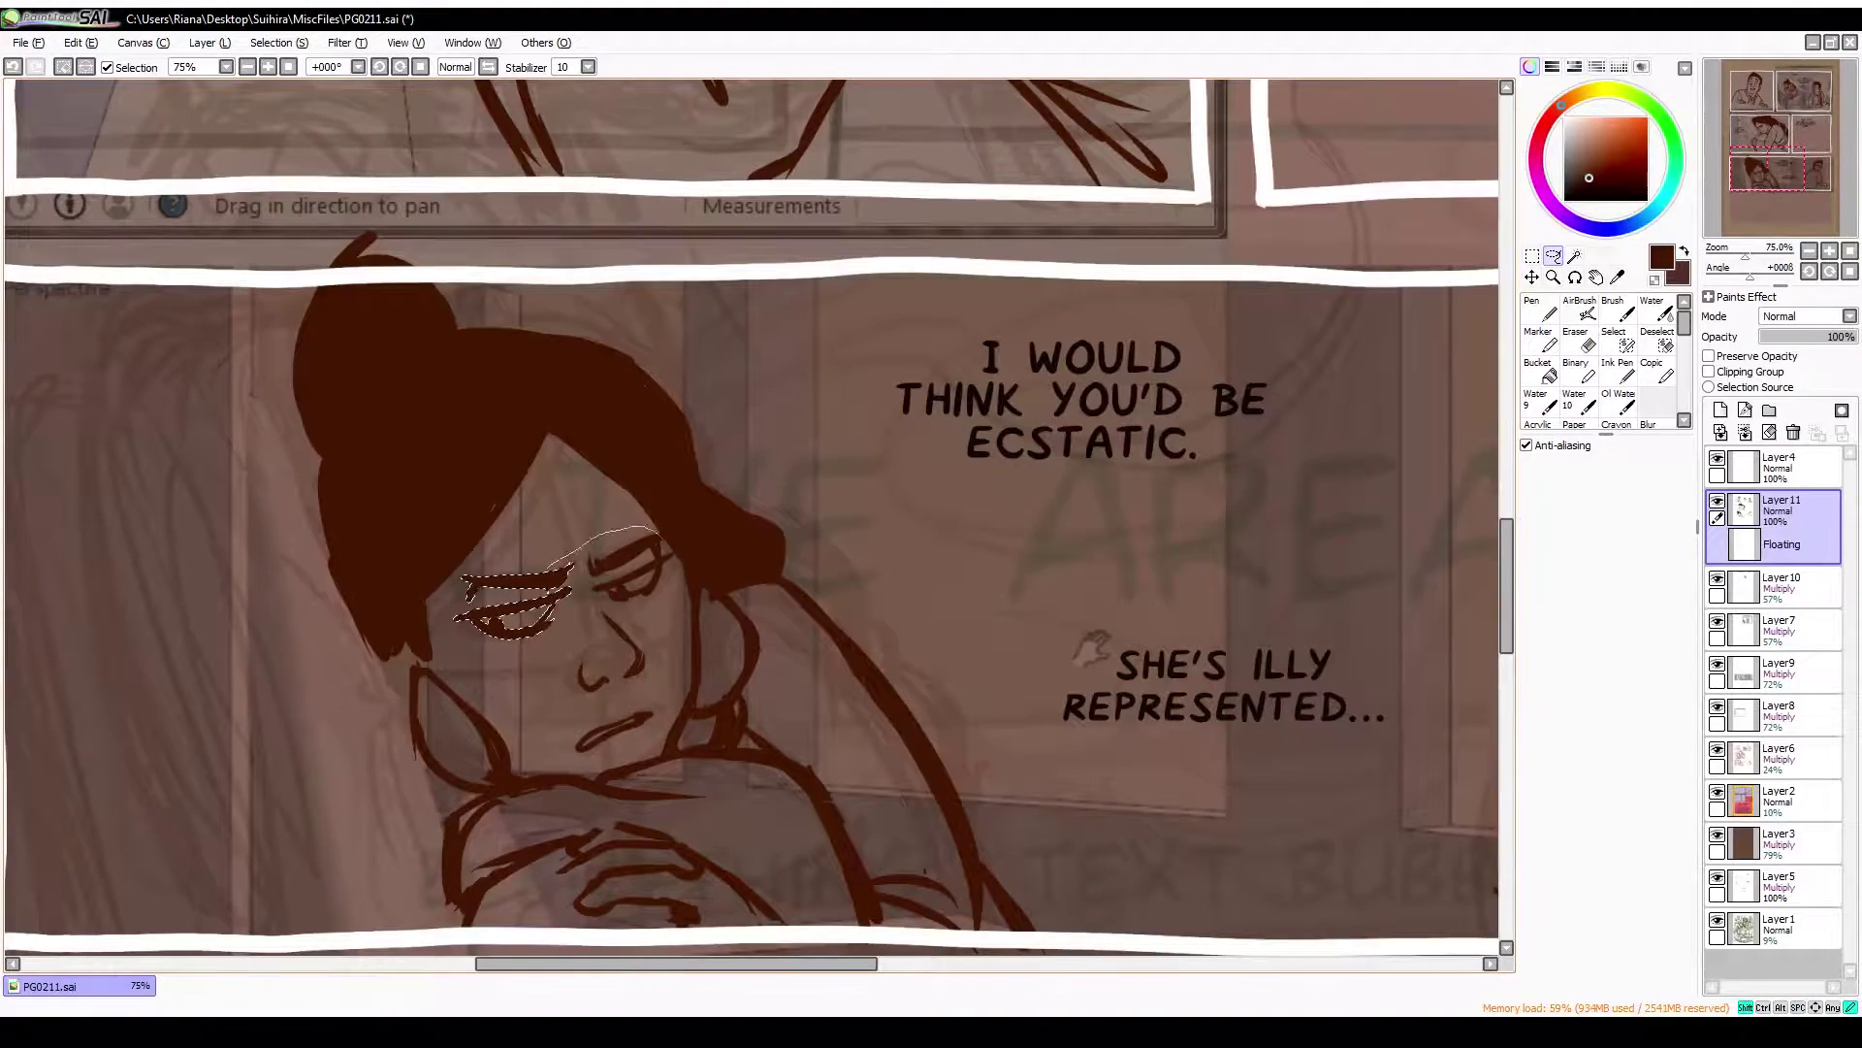
key(n)
scroll(754, 514, down, 3)
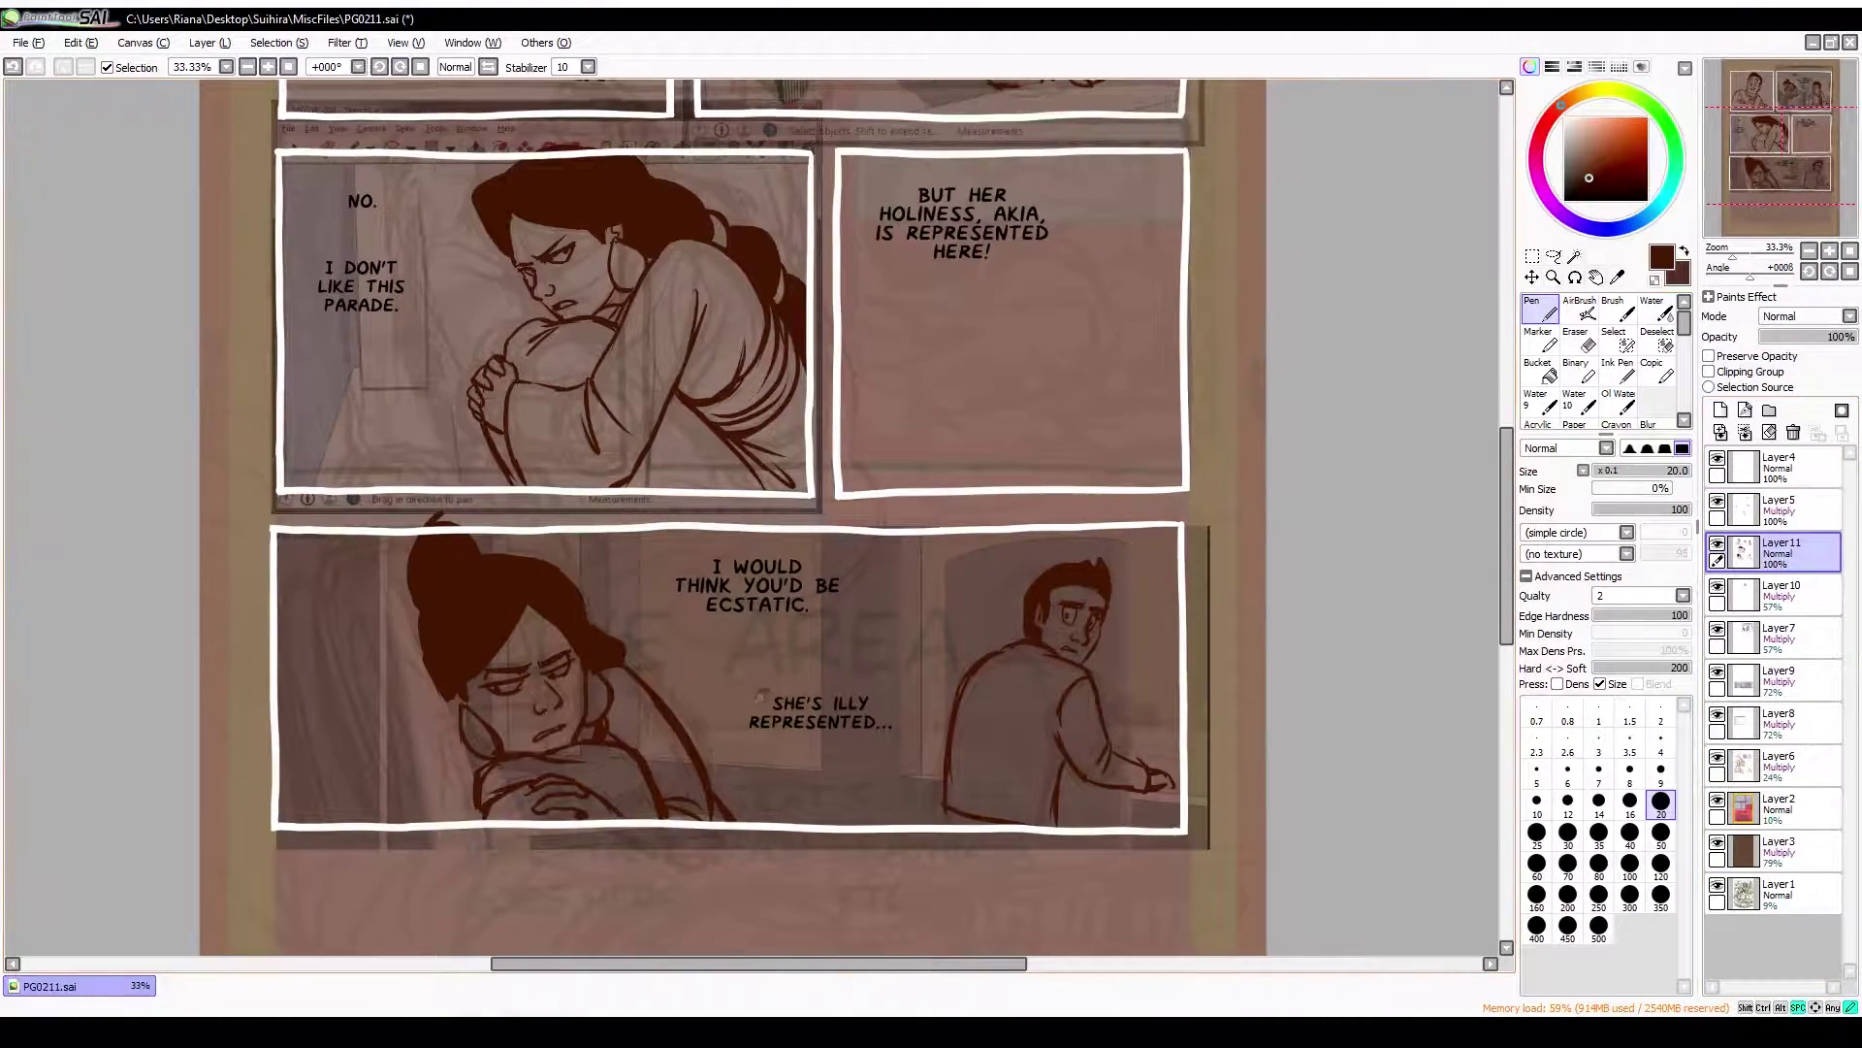
key(h)
key(h)
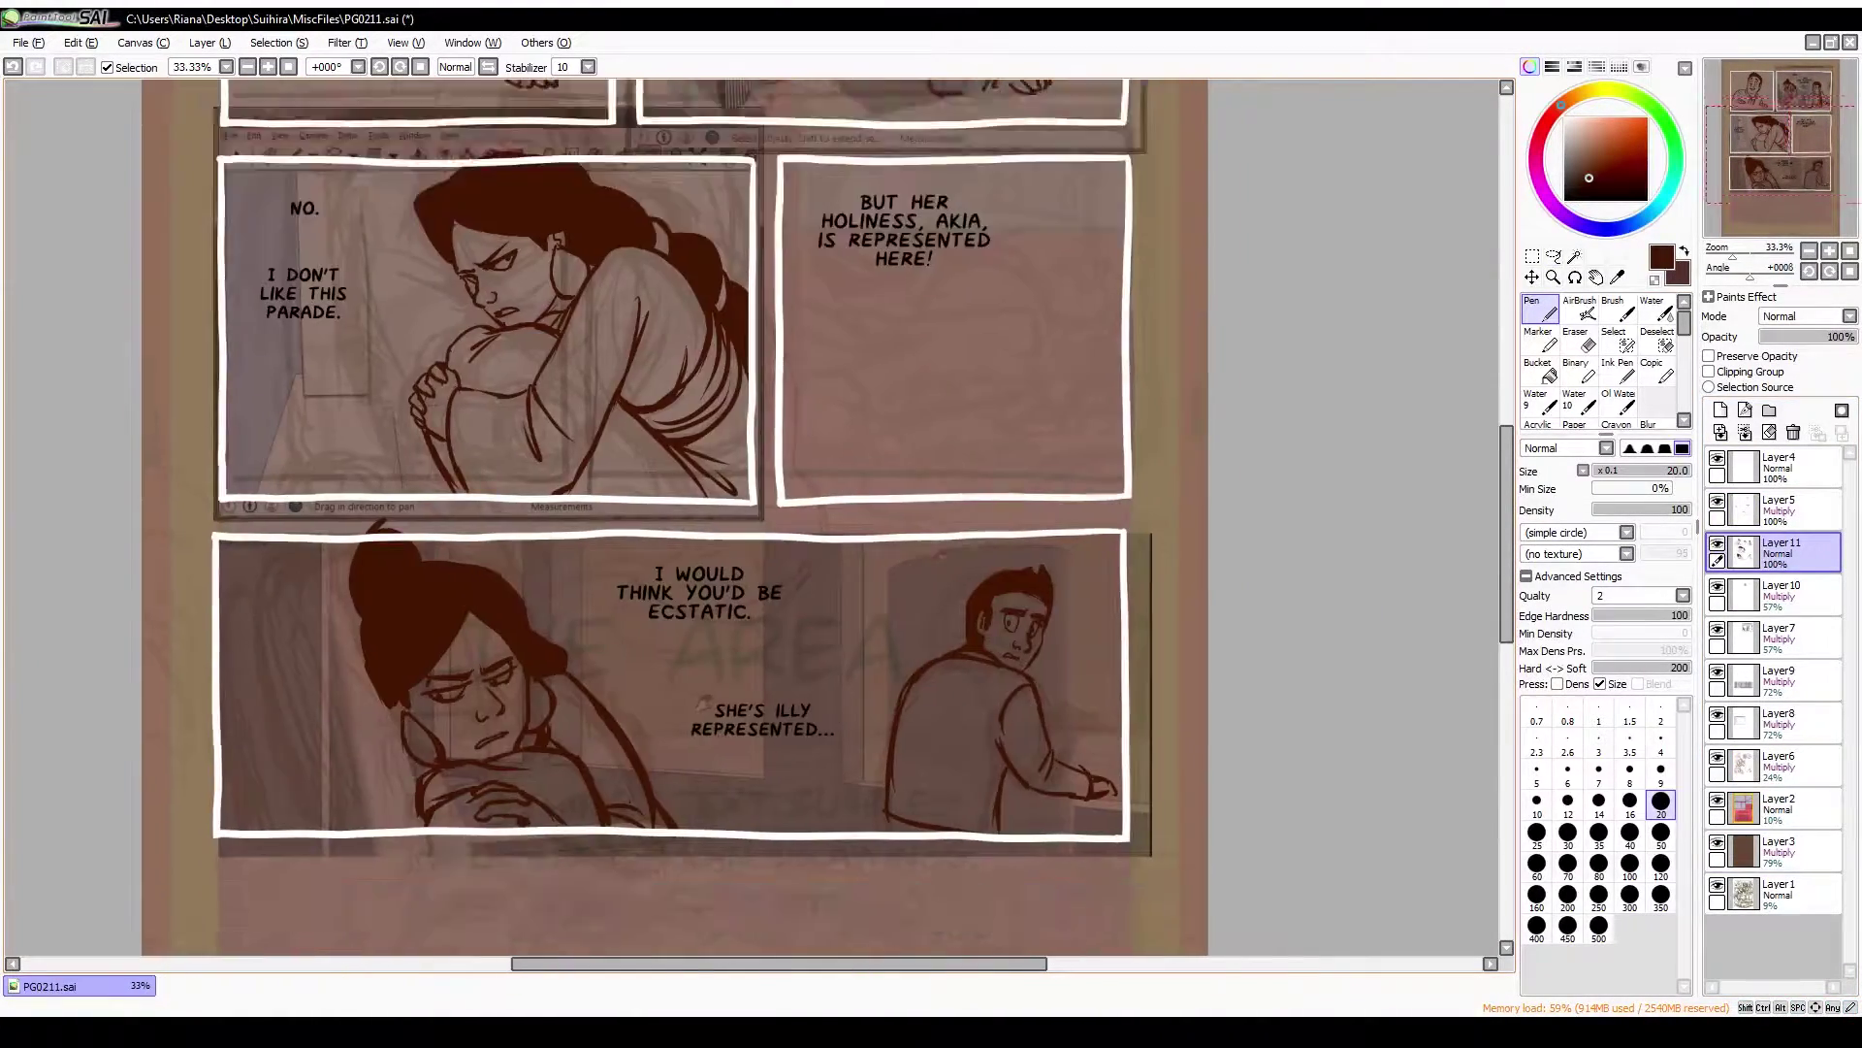
Move the leaning woman's figure lower in the wide bottom panel and clear the lines overrunning its border
scroll(938, 859, down, 1)
ctrl+shift+click(713, 621)
key(h)
key(m)
ctrl+shift+click(711, 622)
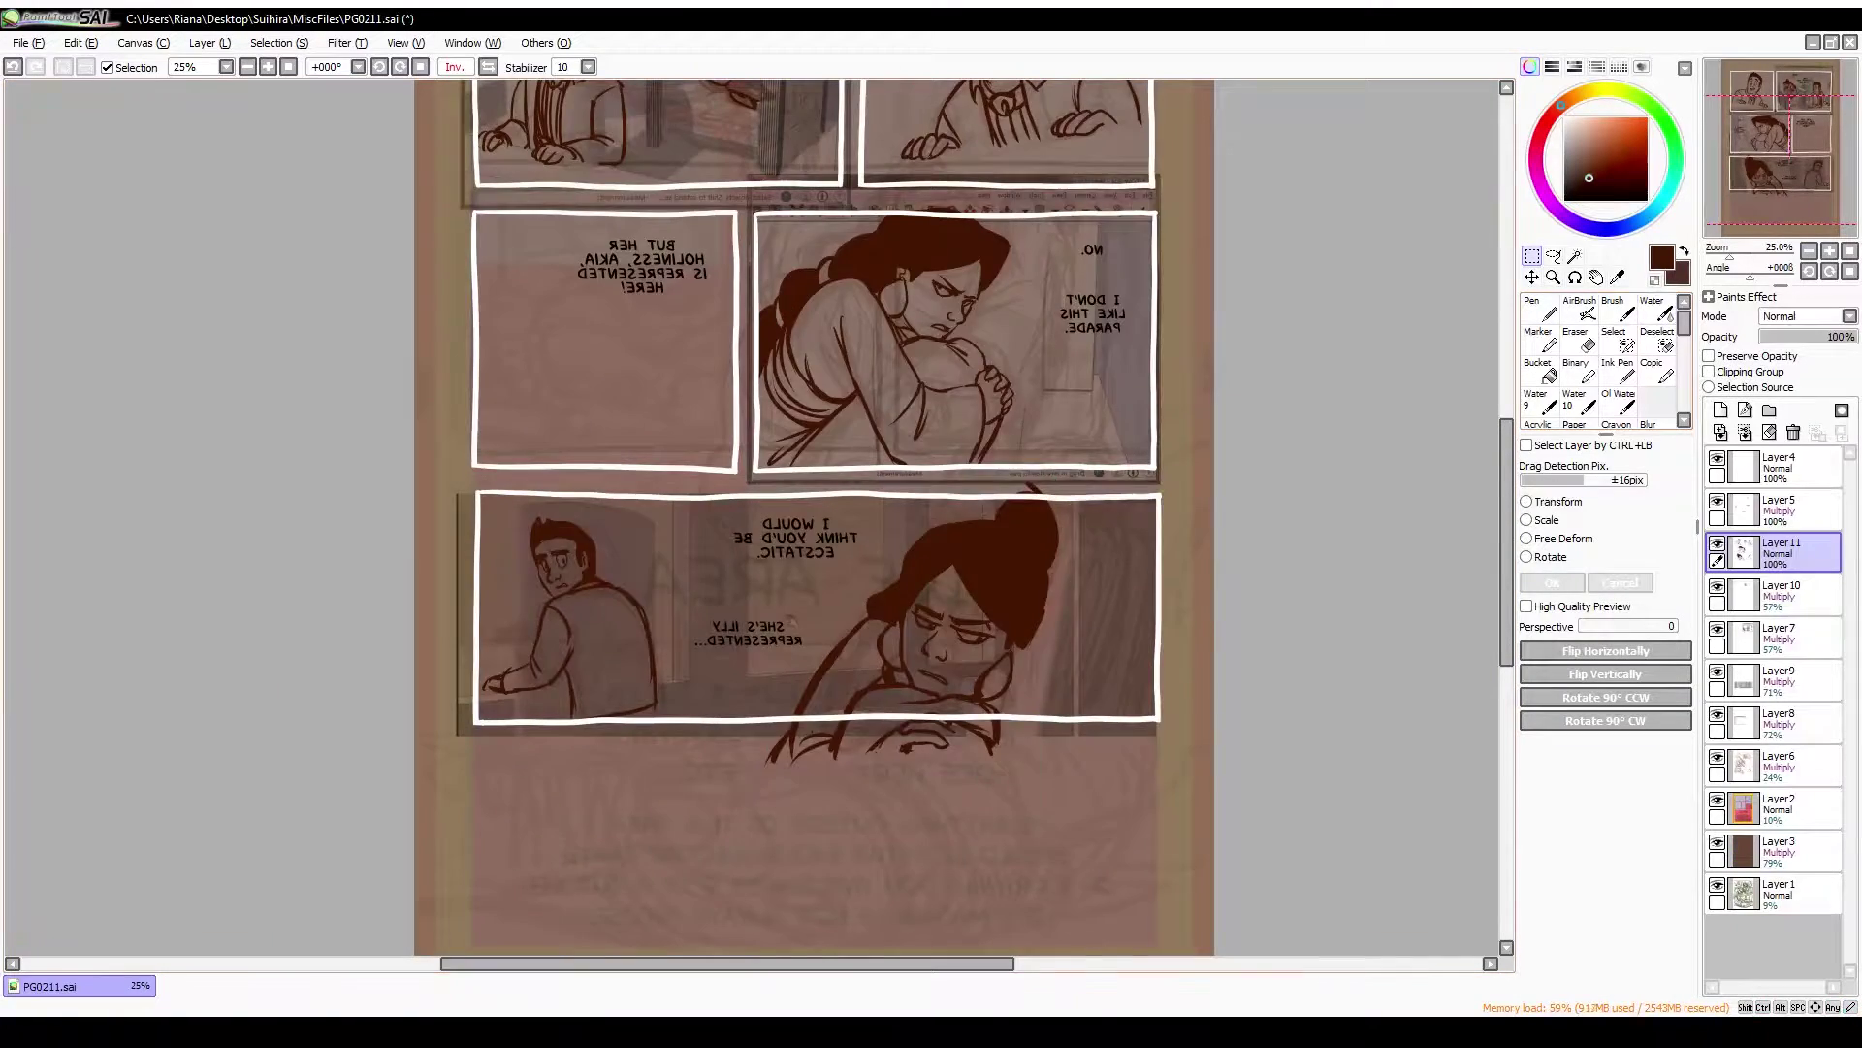
key(h)
key(ctrl+d)
key(n)
Add a new layer beneath the character lines, set to Multiply at 48% opacity, with a lighter brown drawing colour
scroll(752, 524, up, 5)
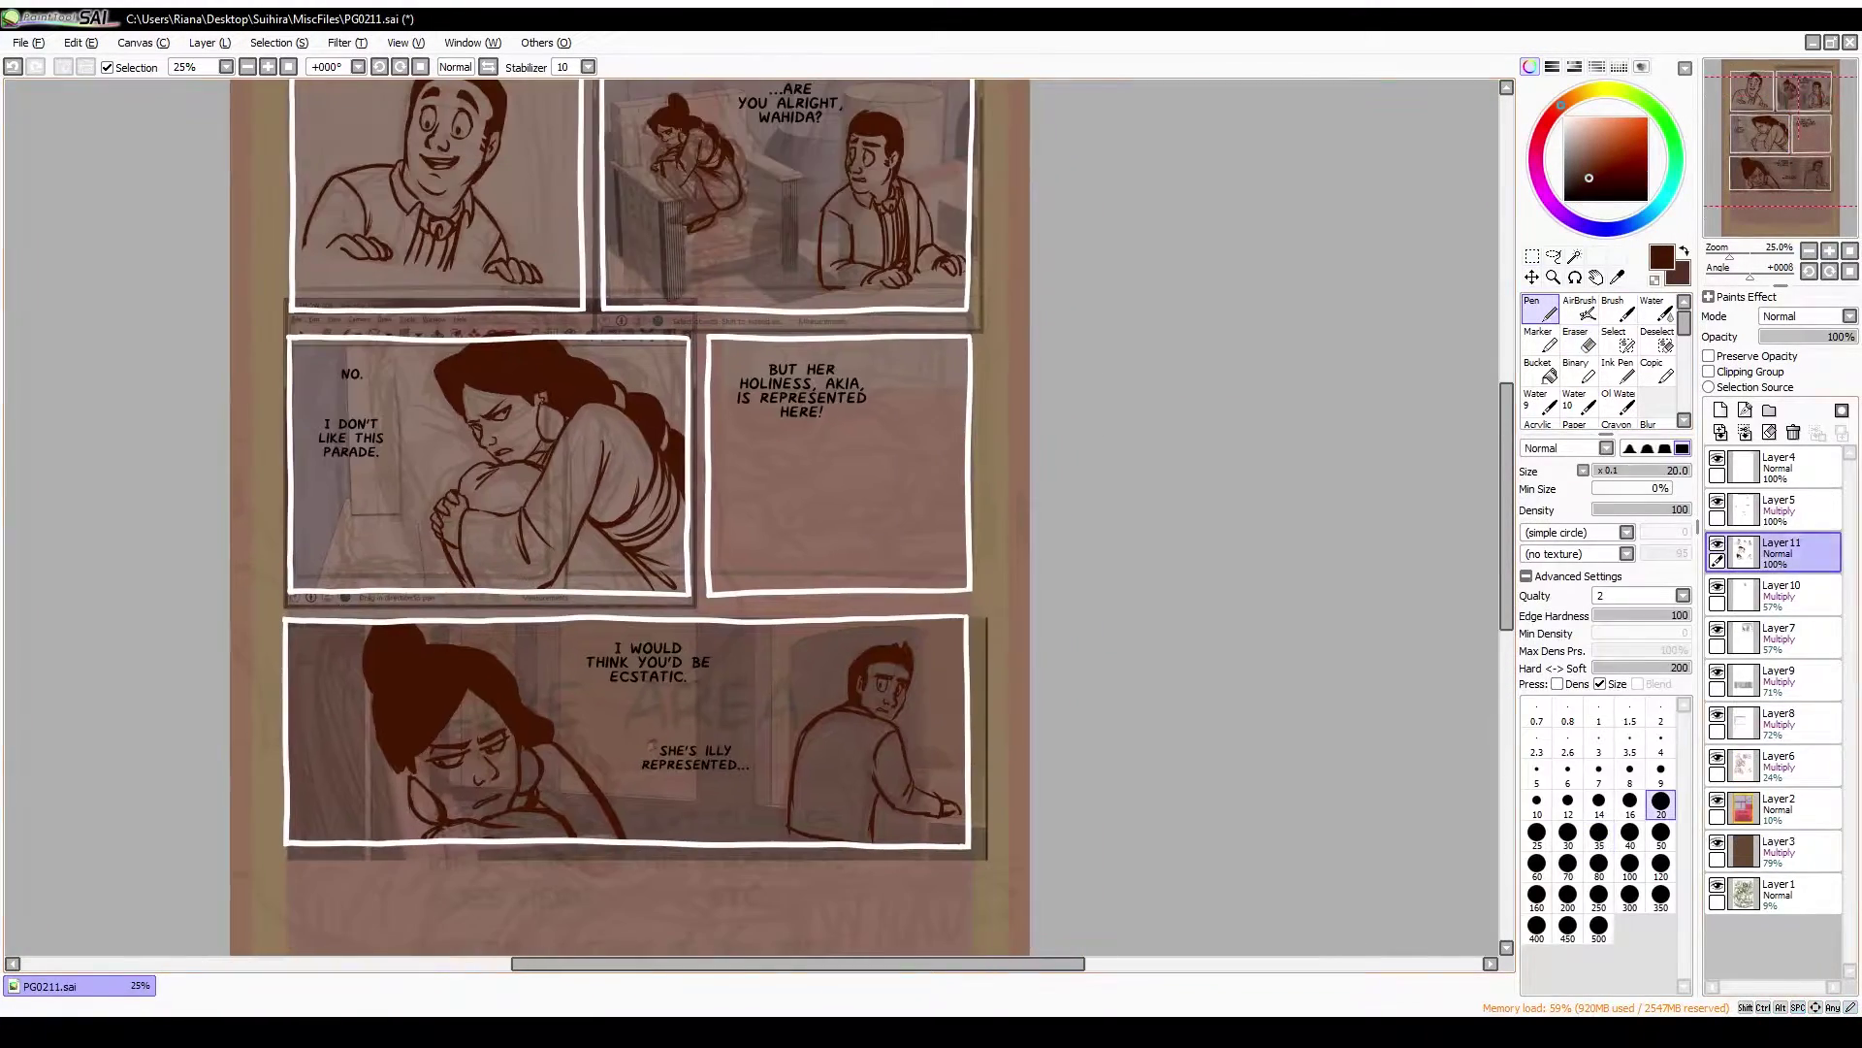
key(ctrl+shift+n)
key(Delete)
key(Home)
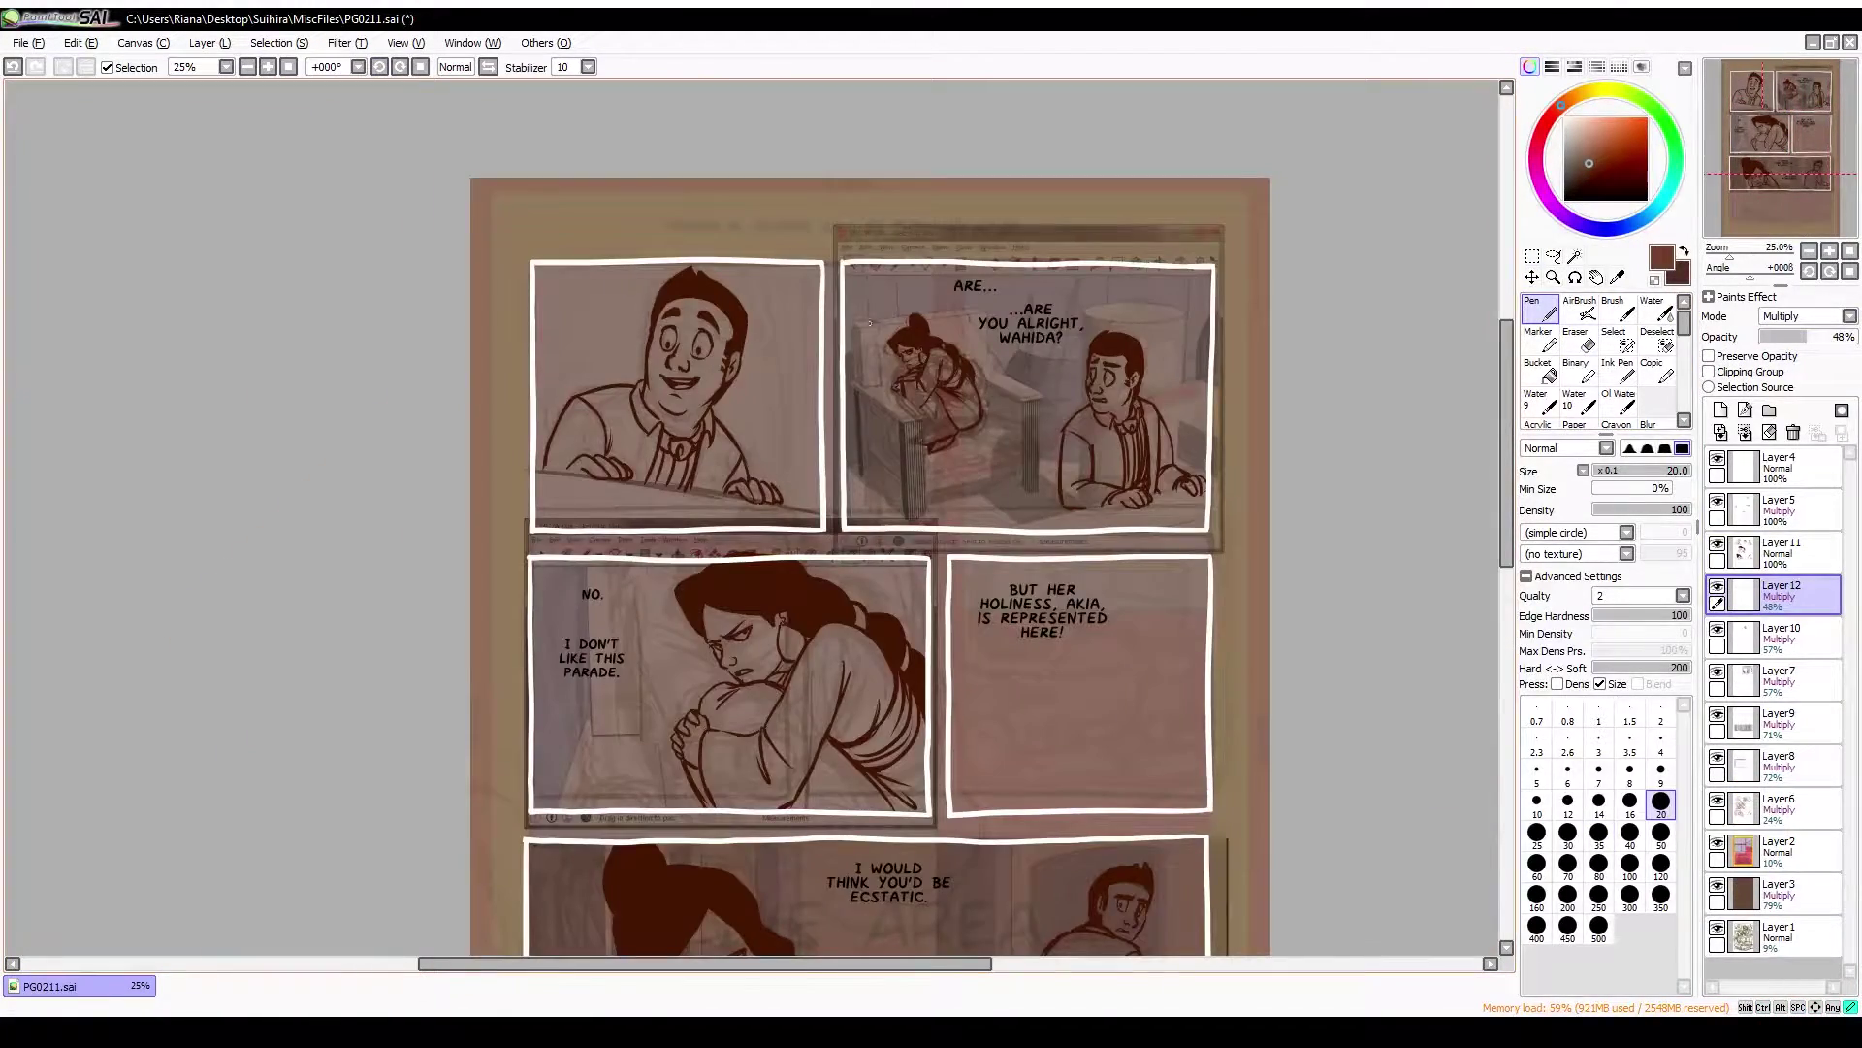
Draw the table edge, leafy plant and curved background lines around the smiling man in the first panel
click(1717, 927)
scroll(967, 612, up, 1)
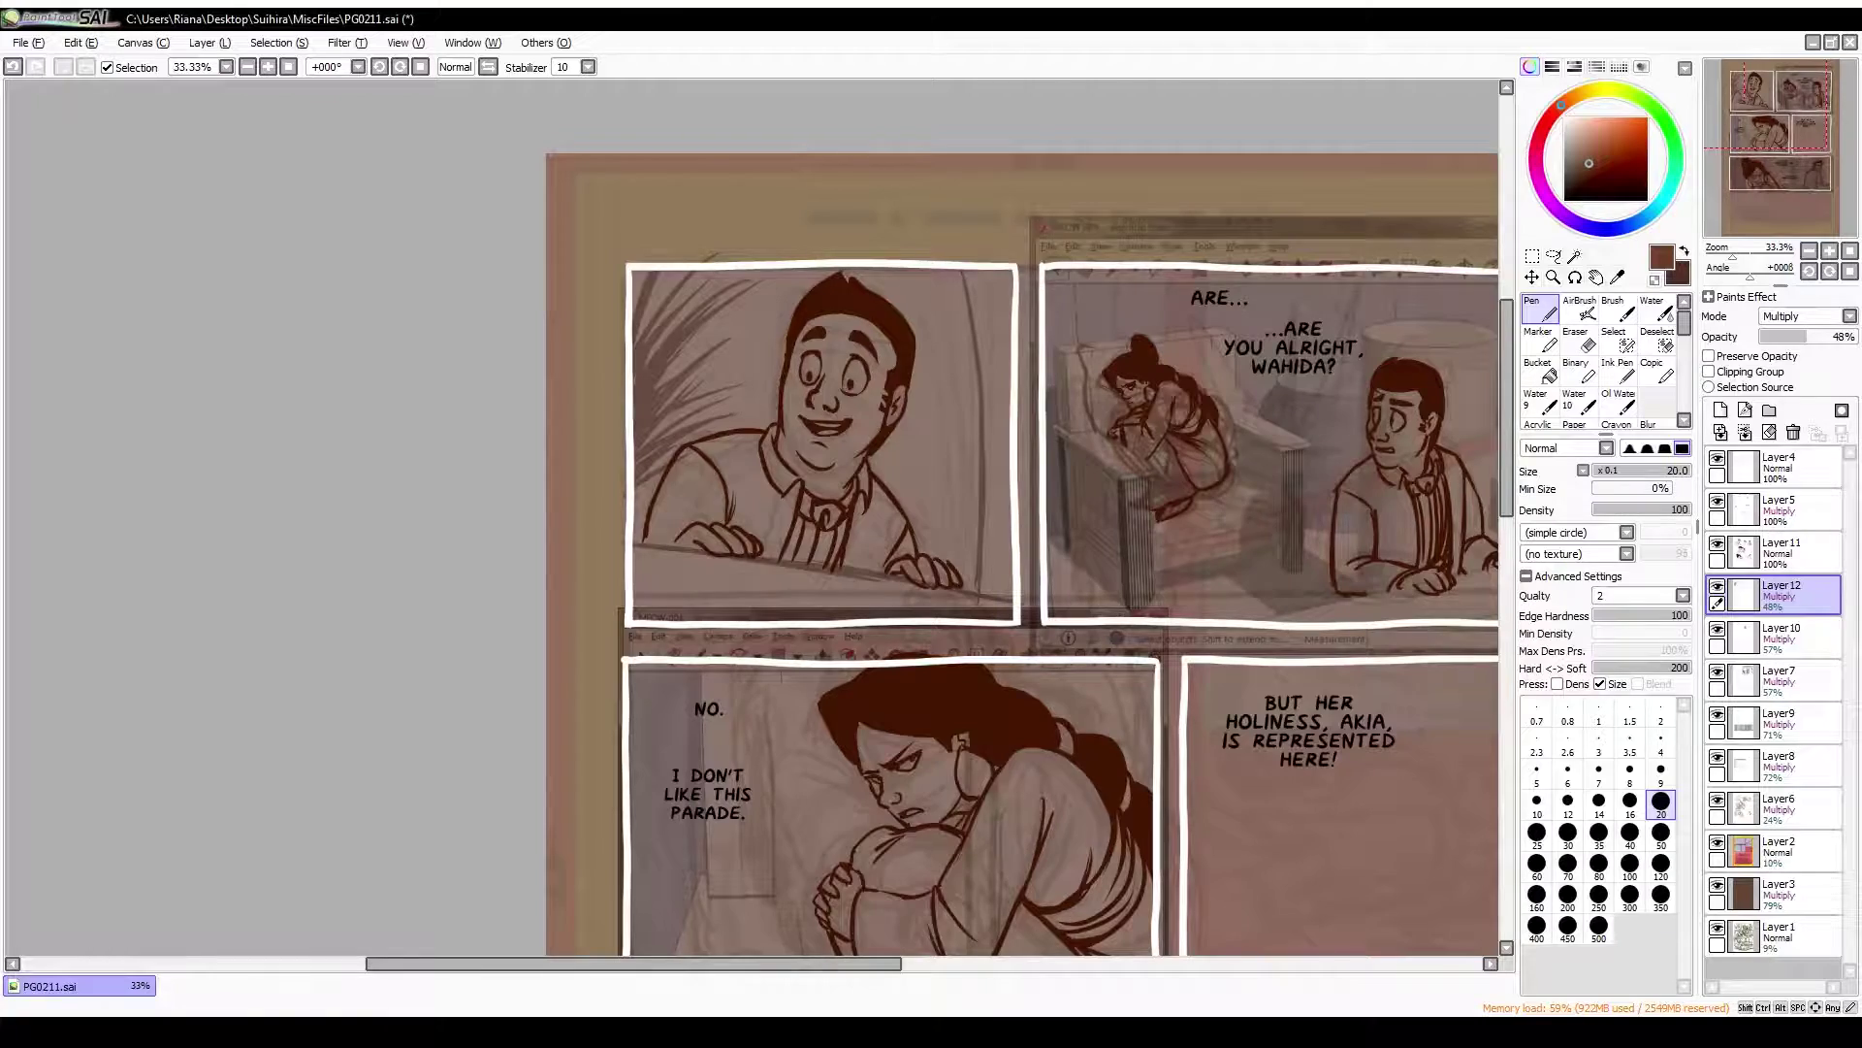
key(h)
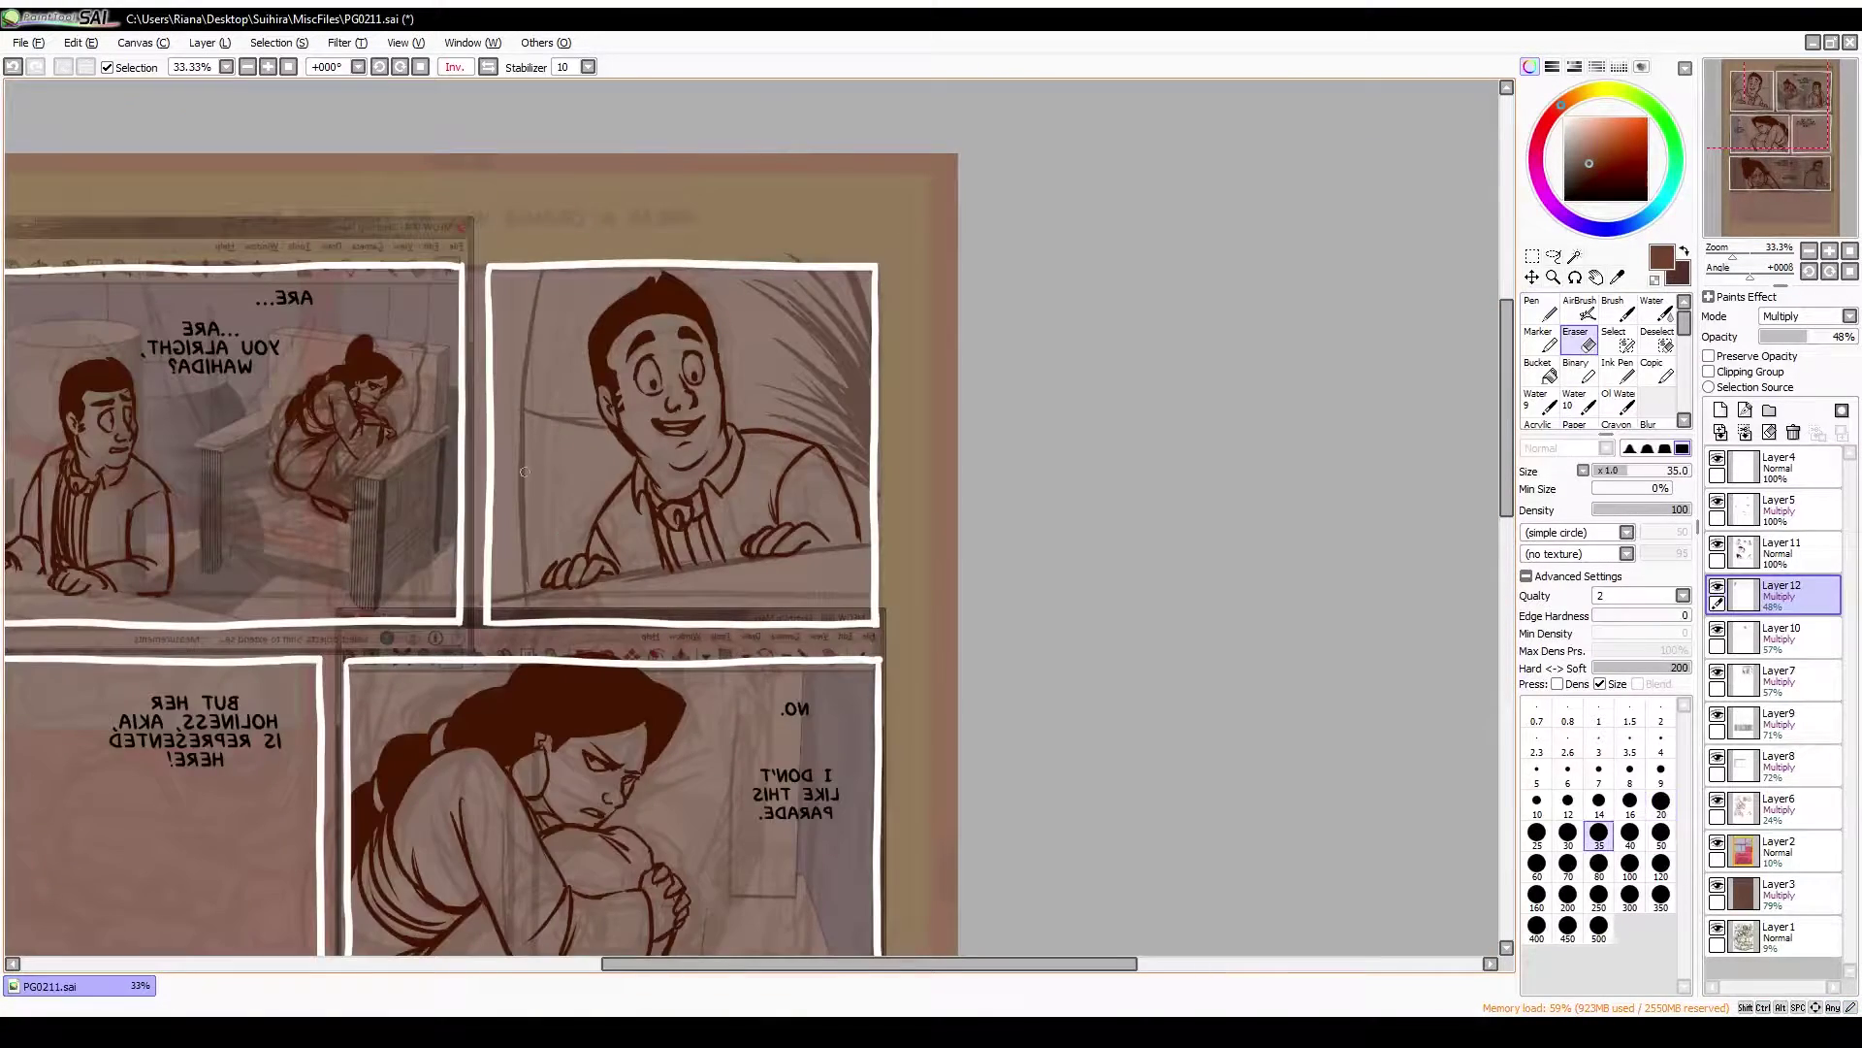
key(h)
Undo the extra layer, fade Layer7's room reference to 35% opacity, and reselect Layer12 for background lines
key(ctrl+shift+n)
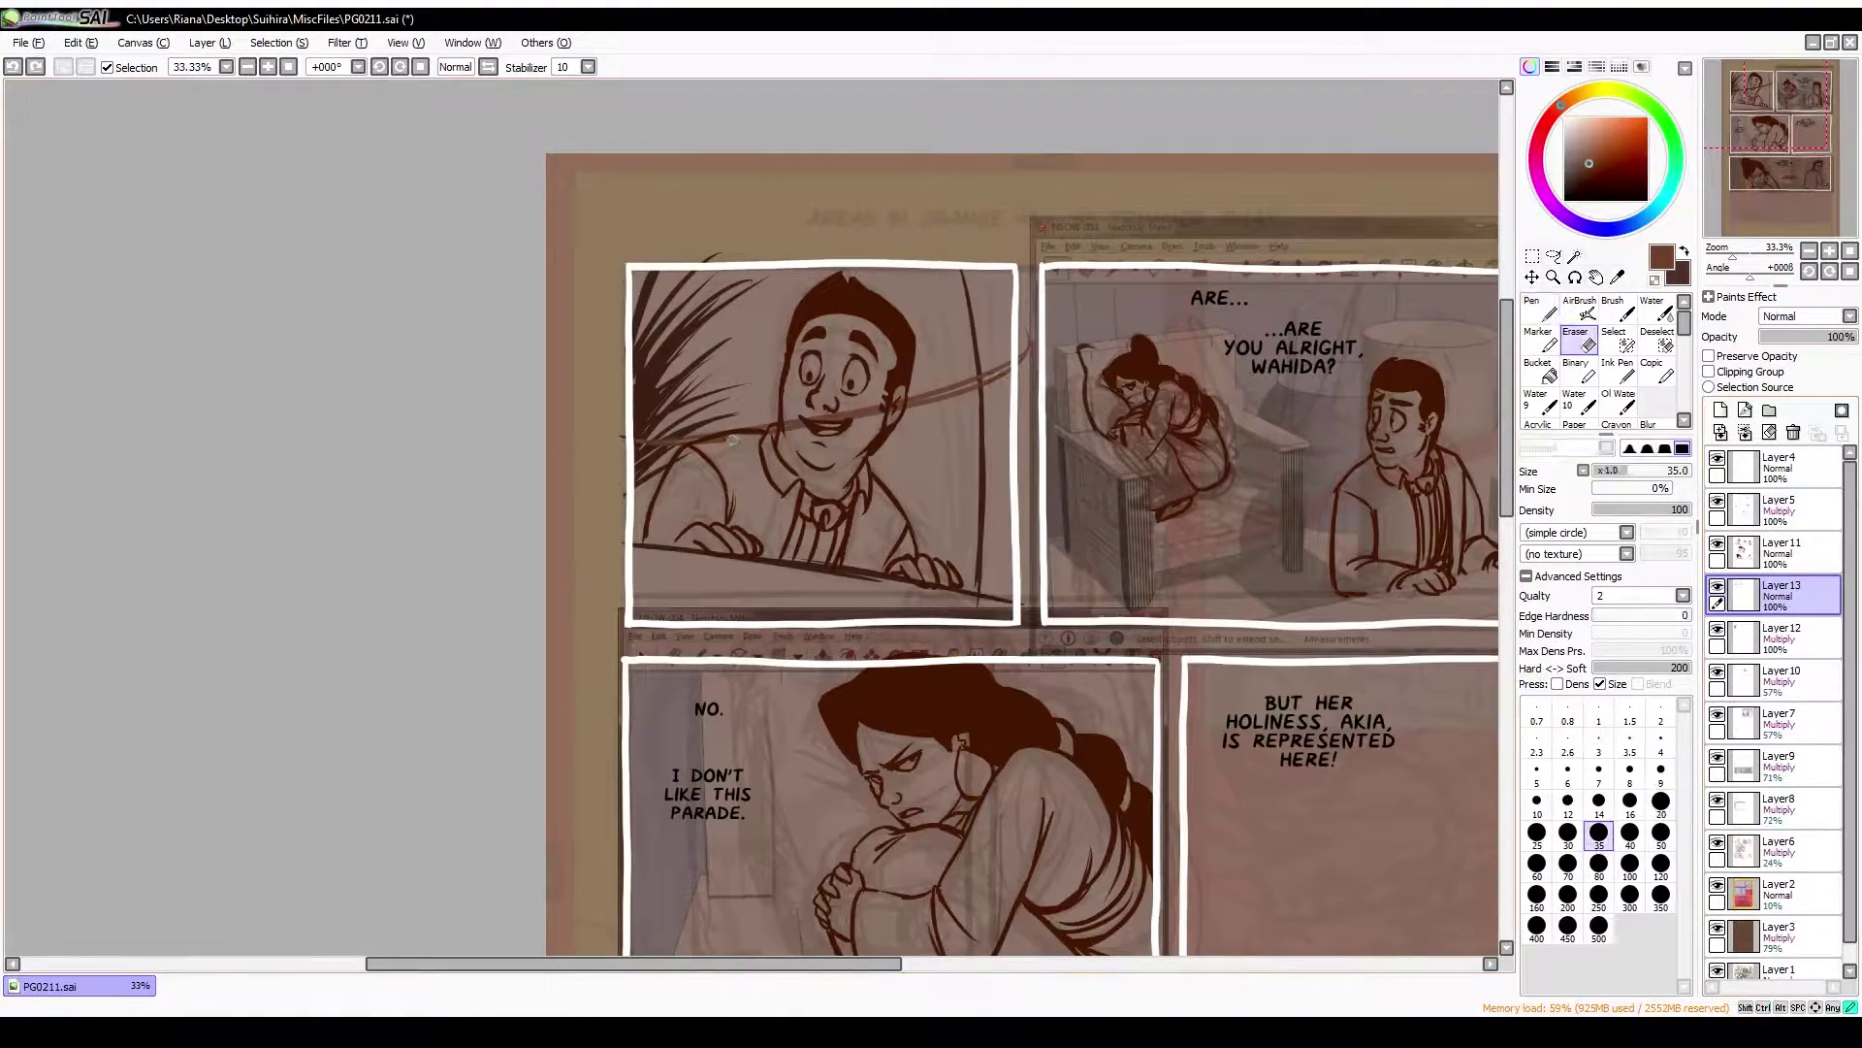
key(ctrl+z)
click(1778, 679)
click(1778, 594)
Draw the cushions, backrest and wooden armrests of the armchair around the huddled woman in the second panel
scroll(940, 376, up, 1)
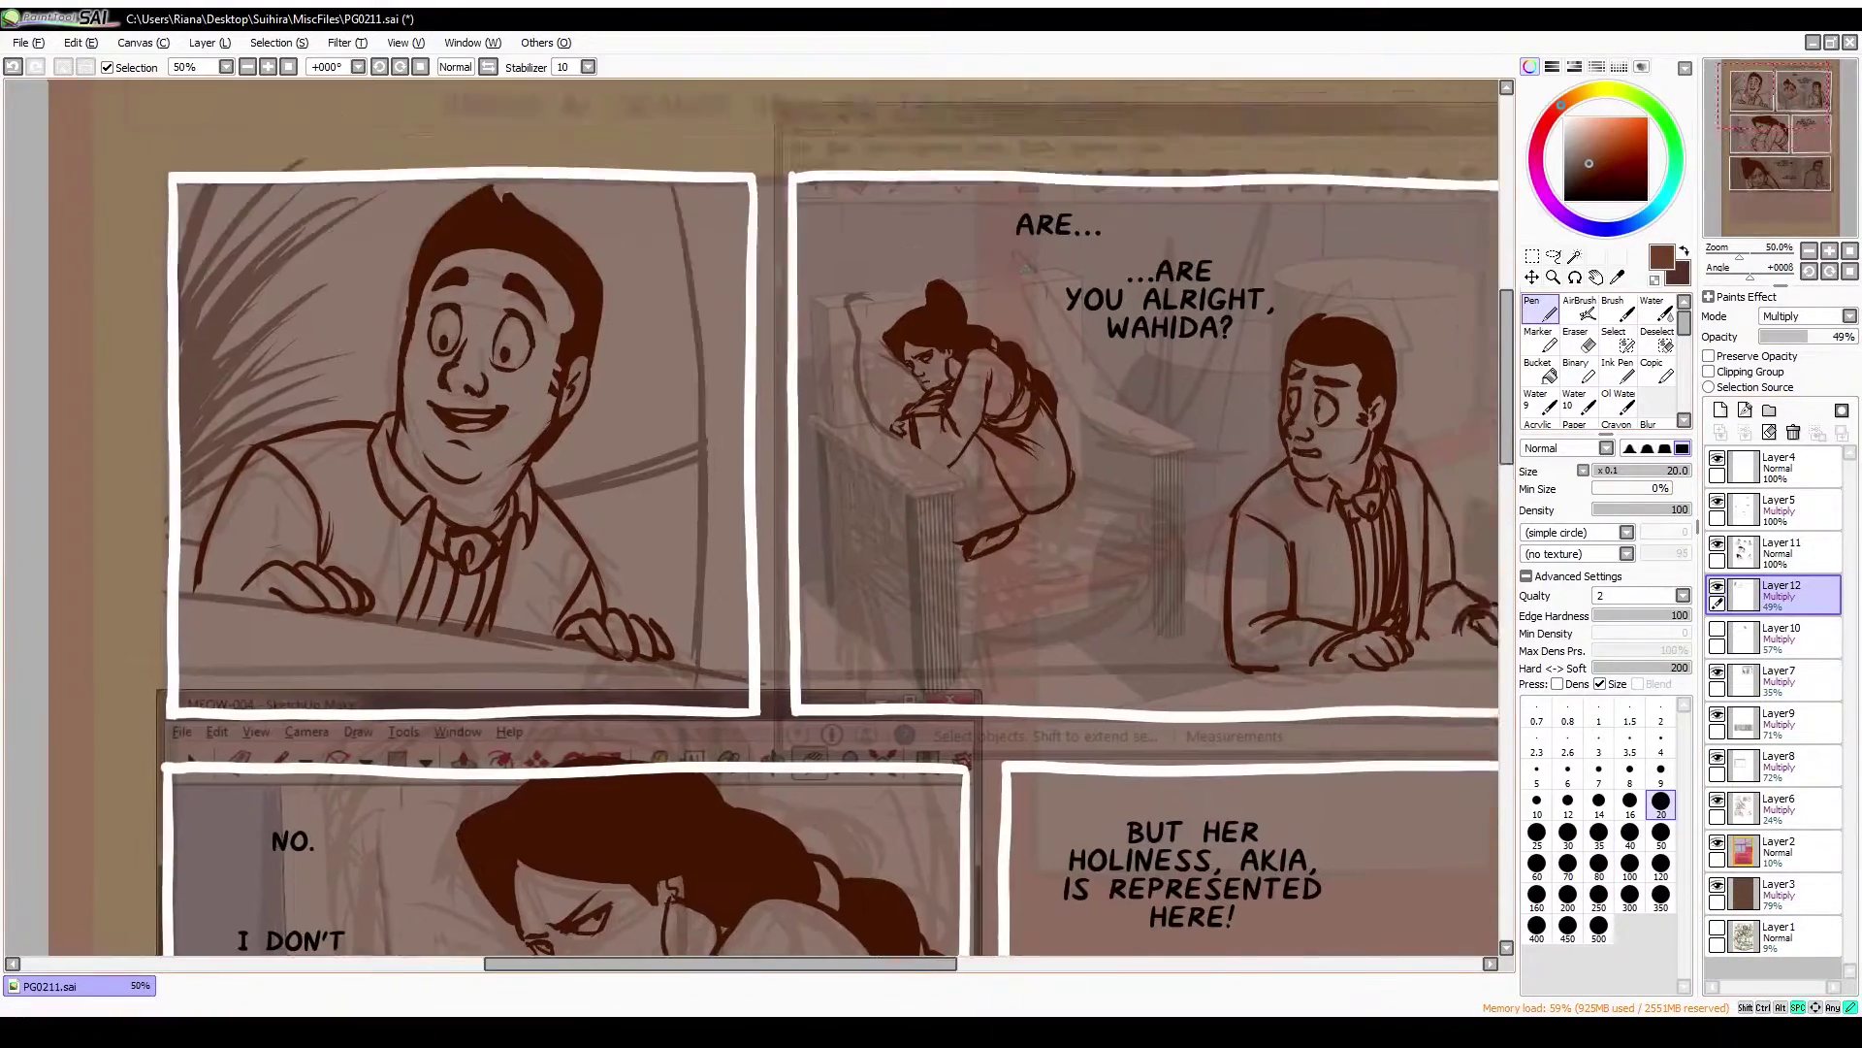
key(h)
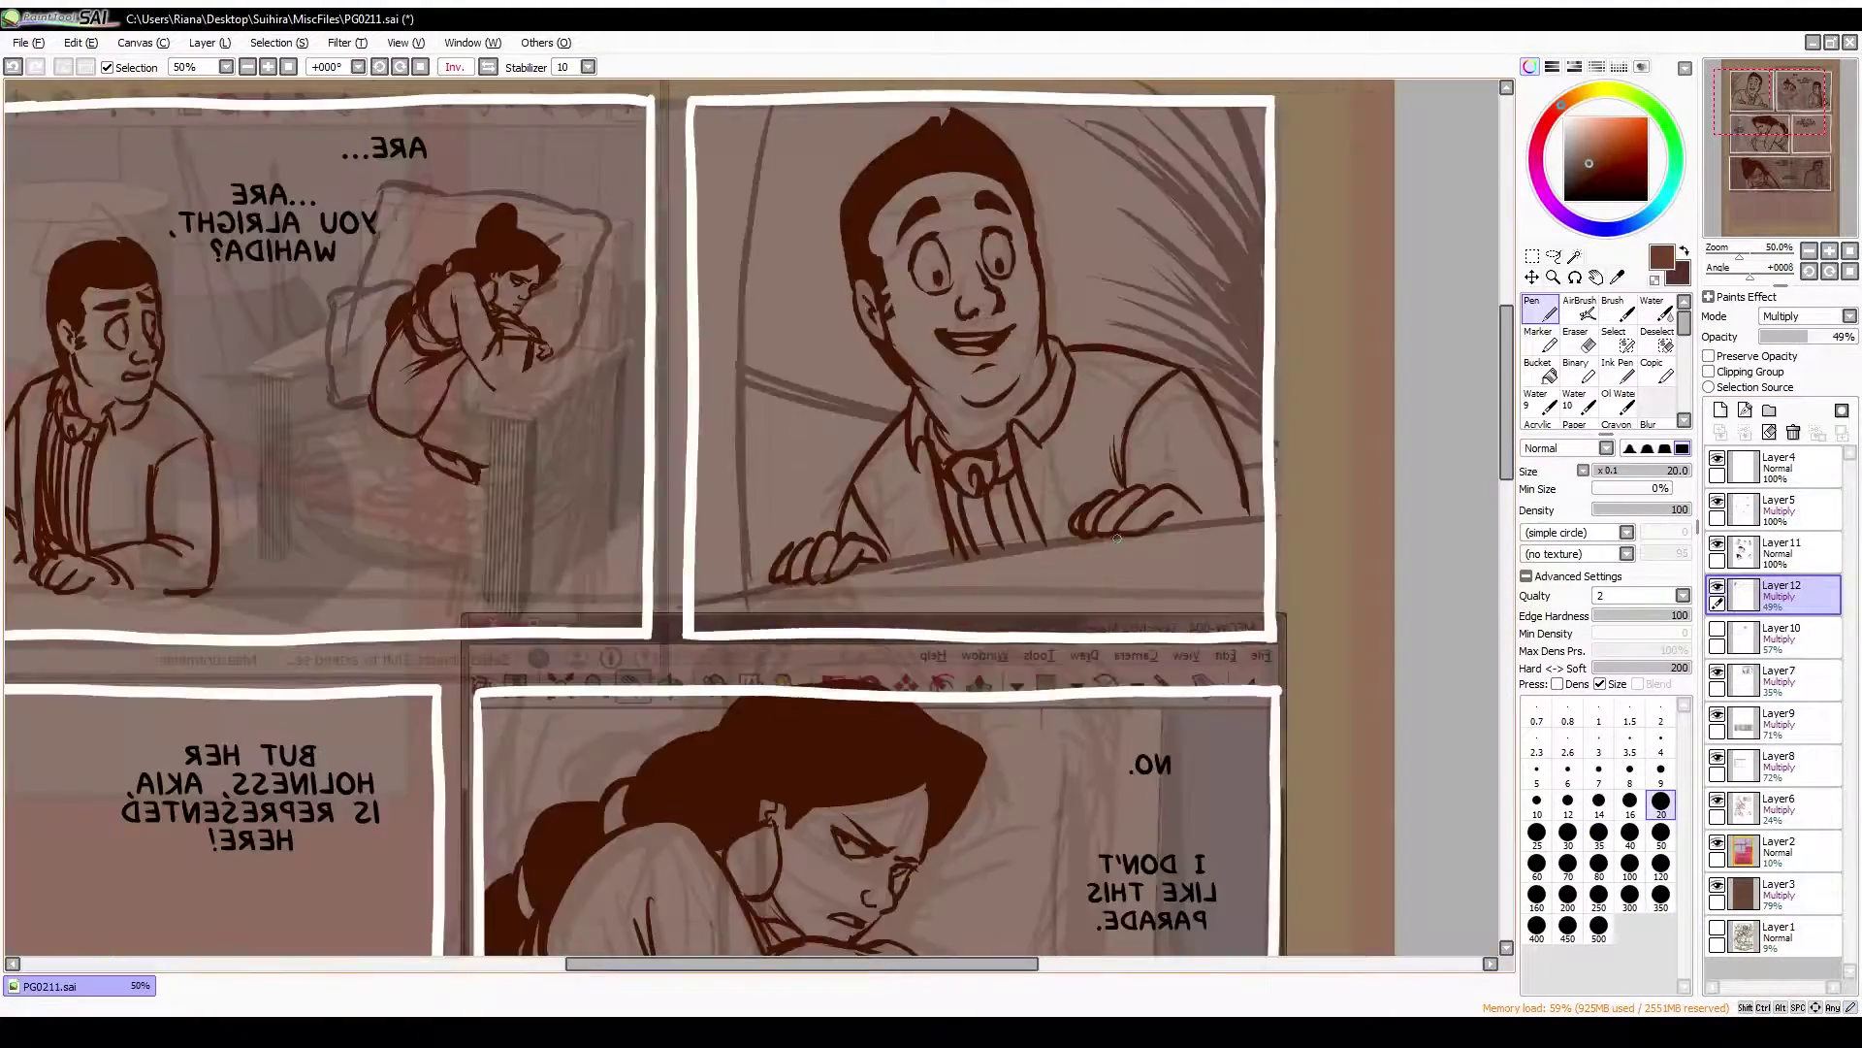
key(h)
key(e)
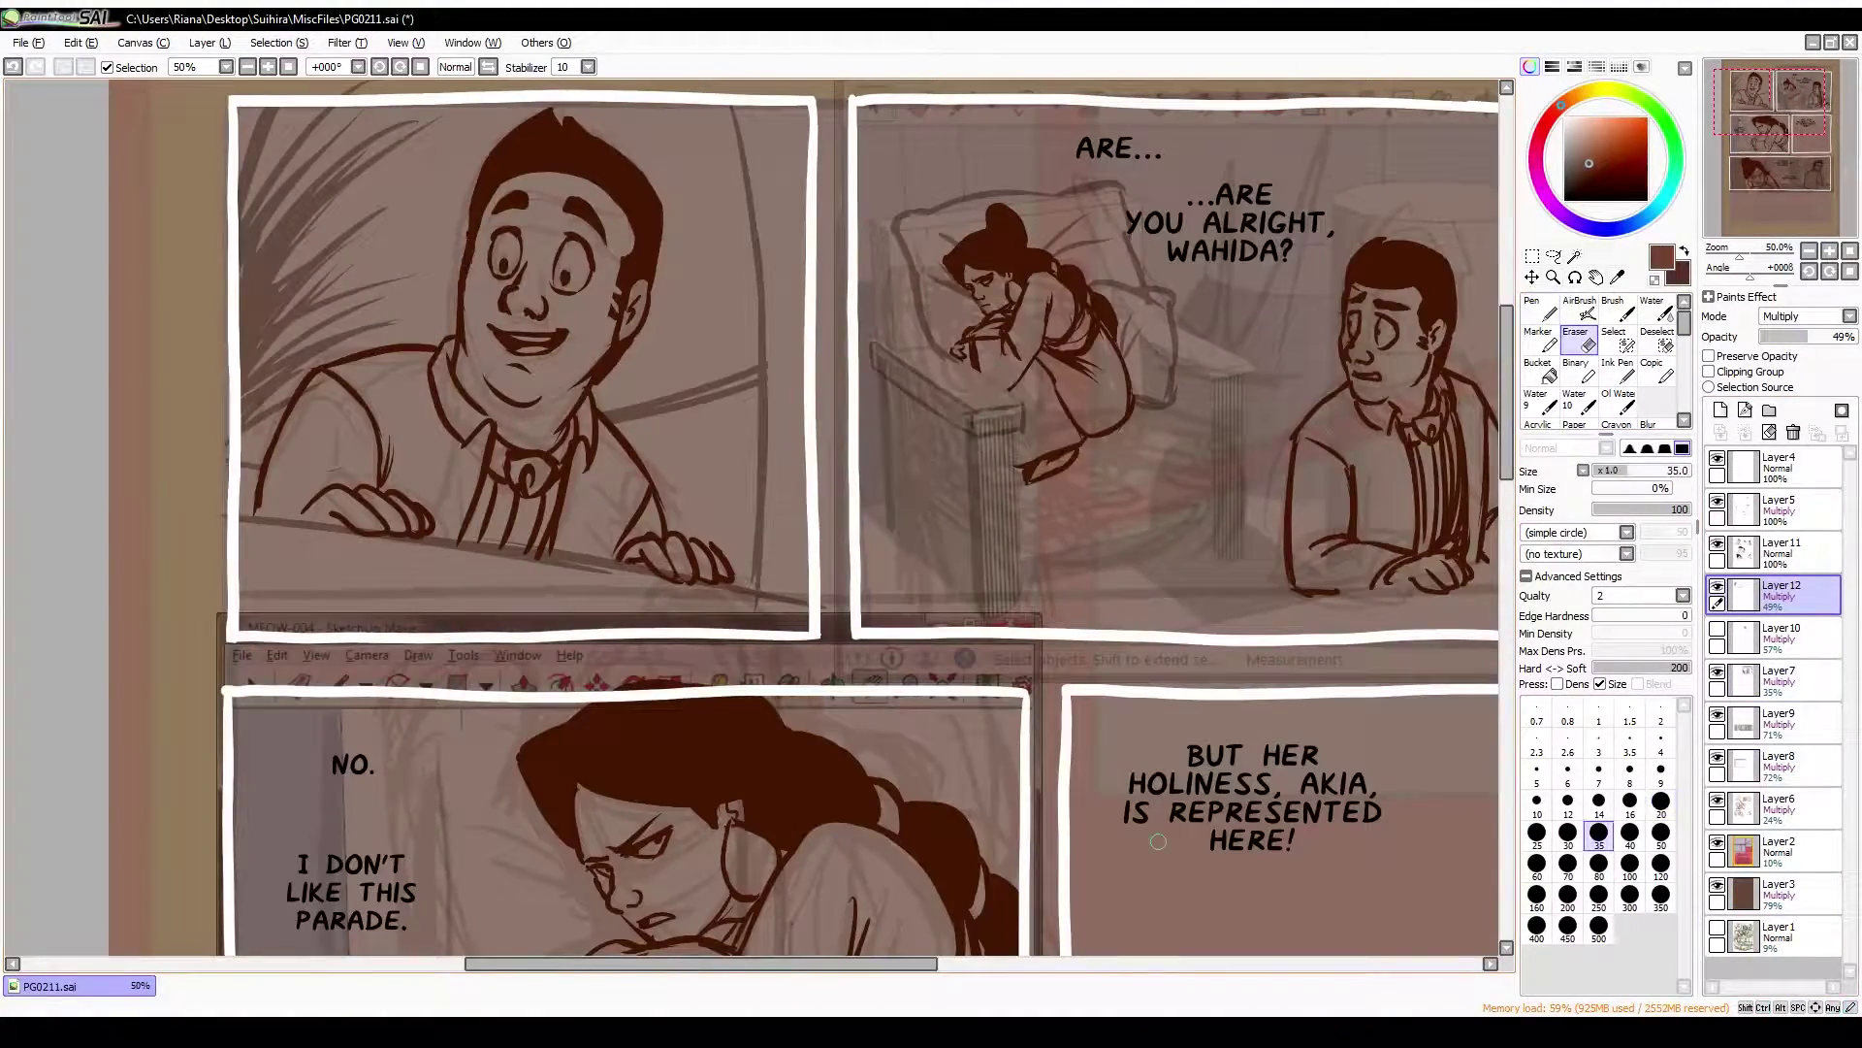
key(n)
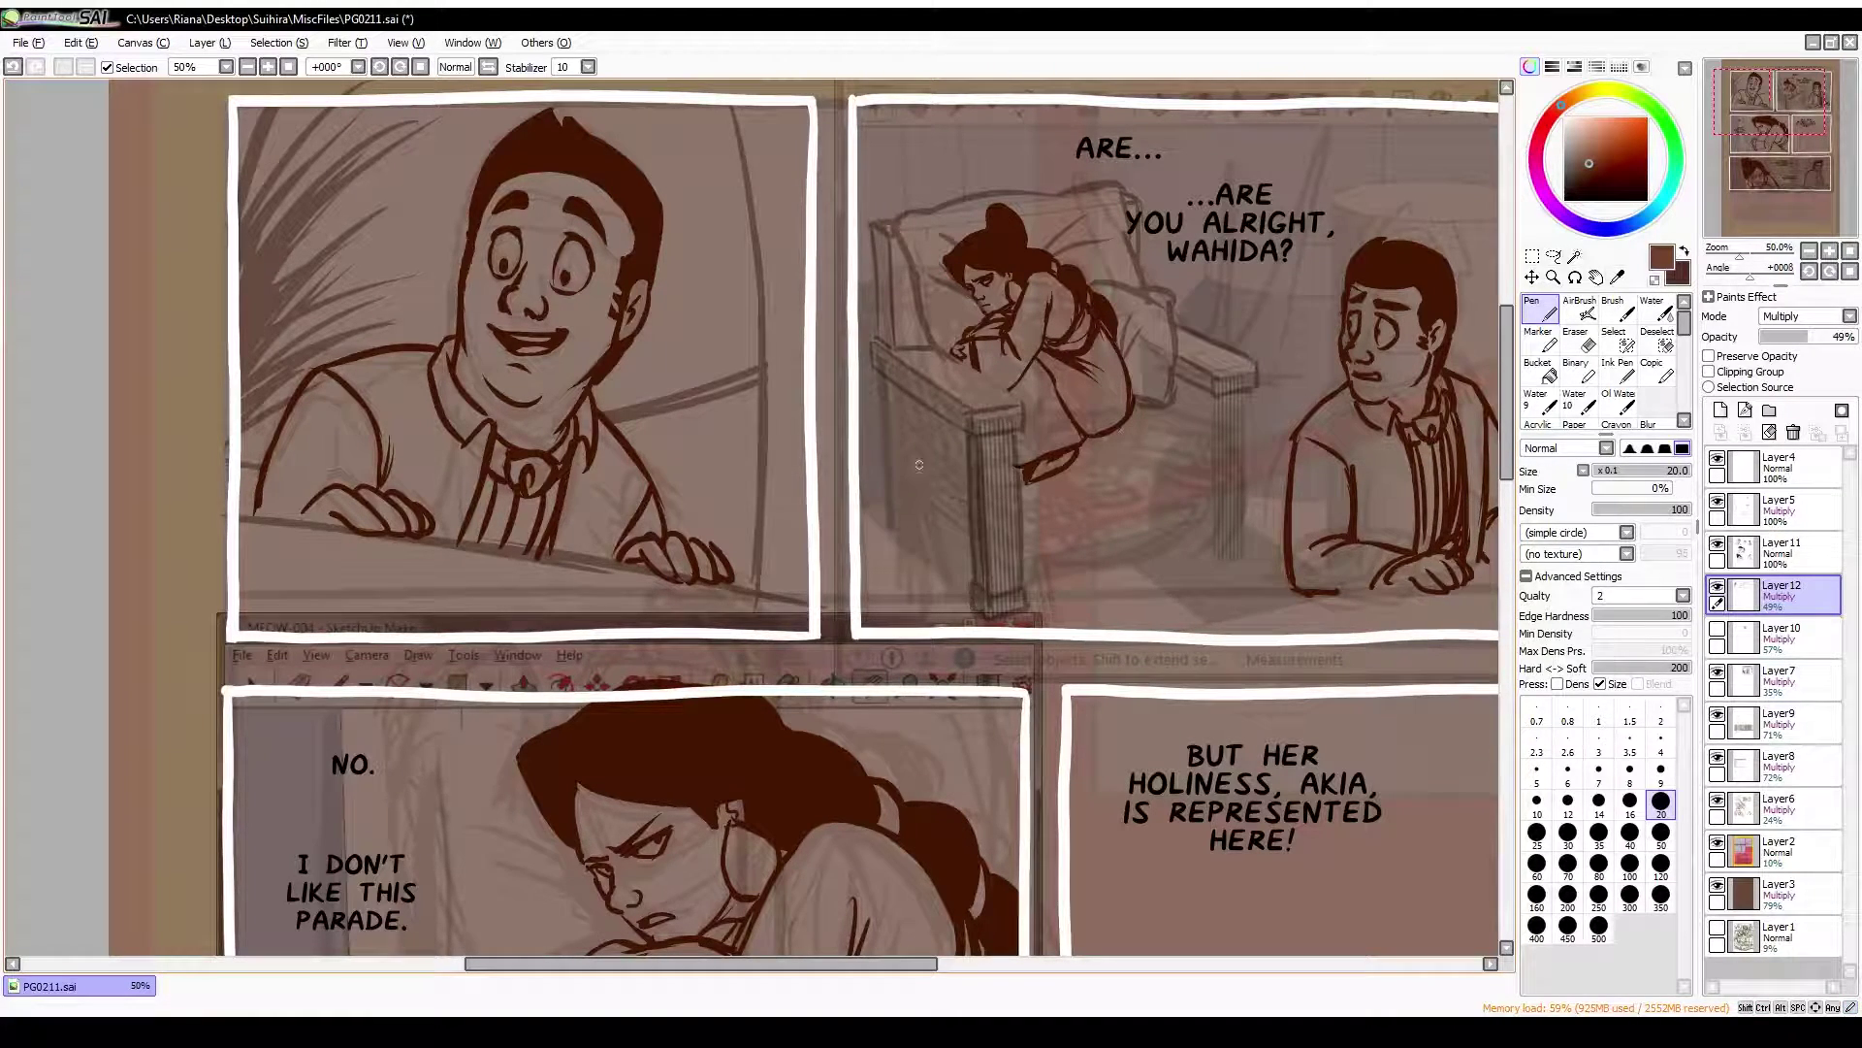
Draw the armchair's carved side panel, seat cushion and legs in the second panel, tidying overlapping lines
drag(941, 455, 960, 544)
drag(889, 384, 890, 521)
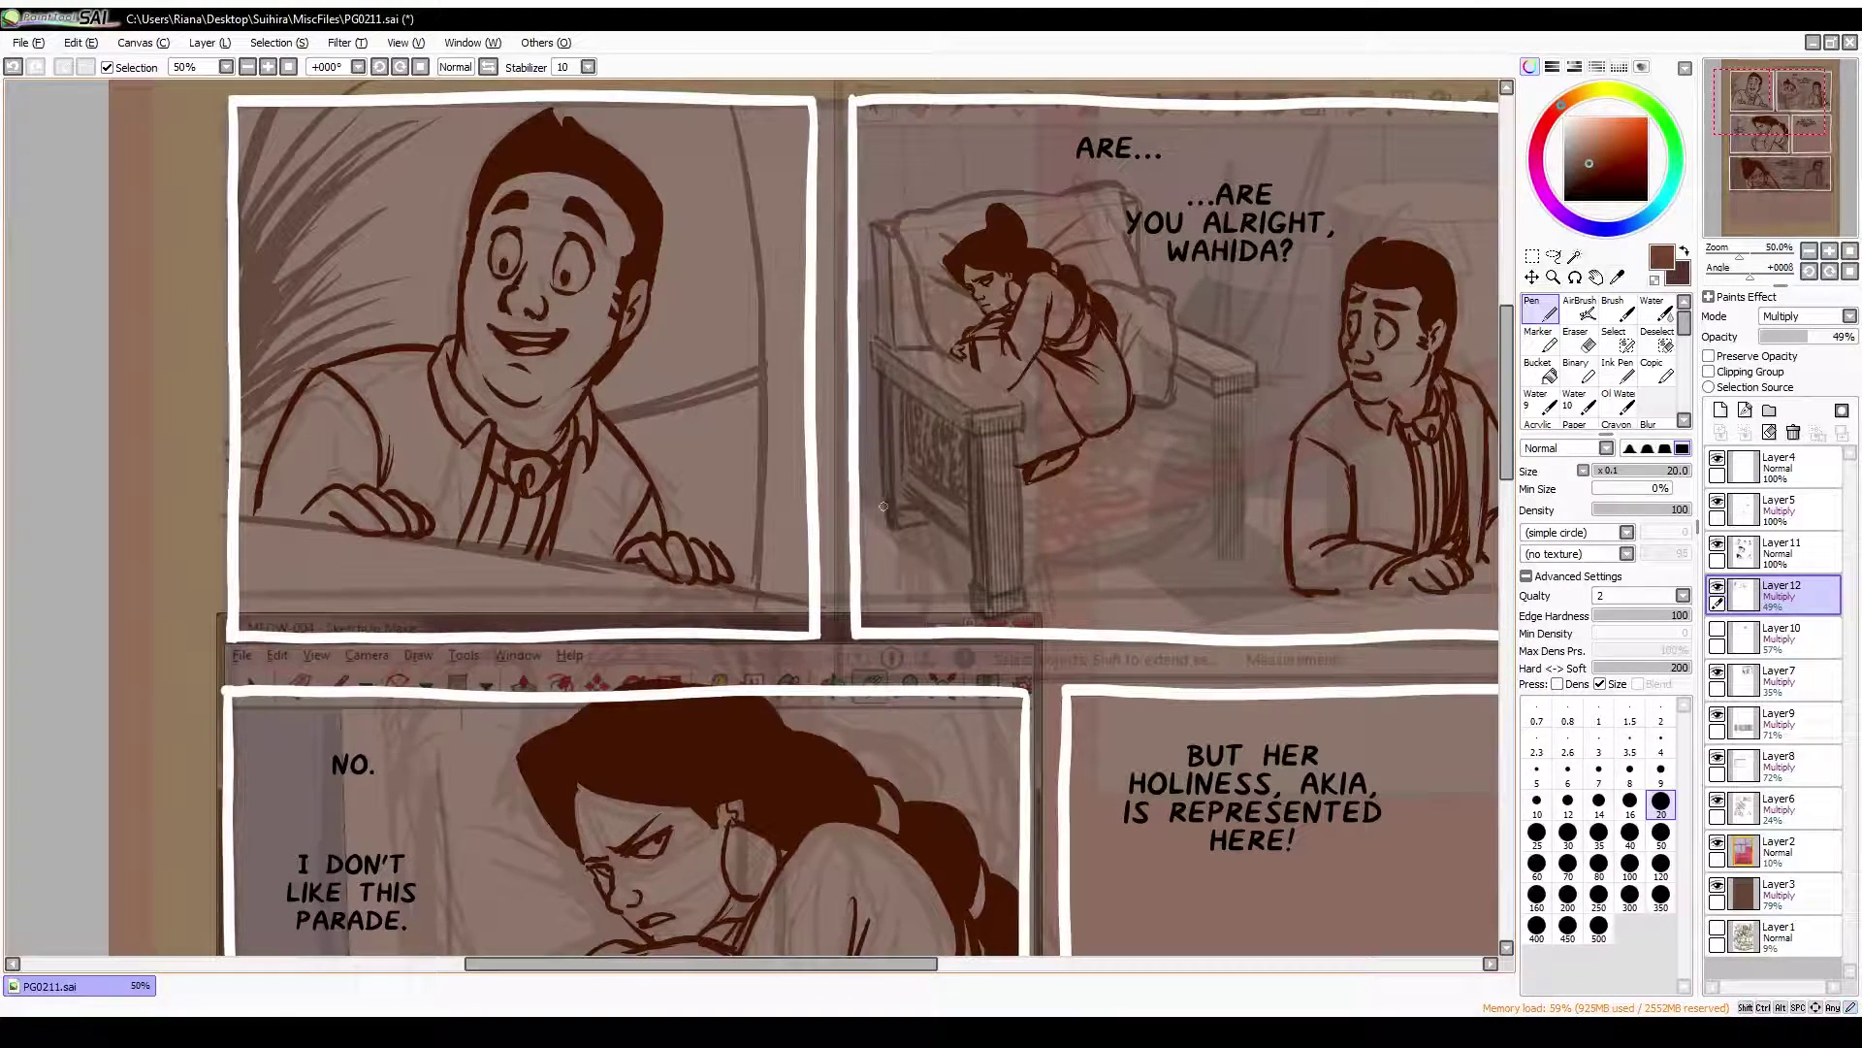
key(h)
scroll(485, 447, down, 1)
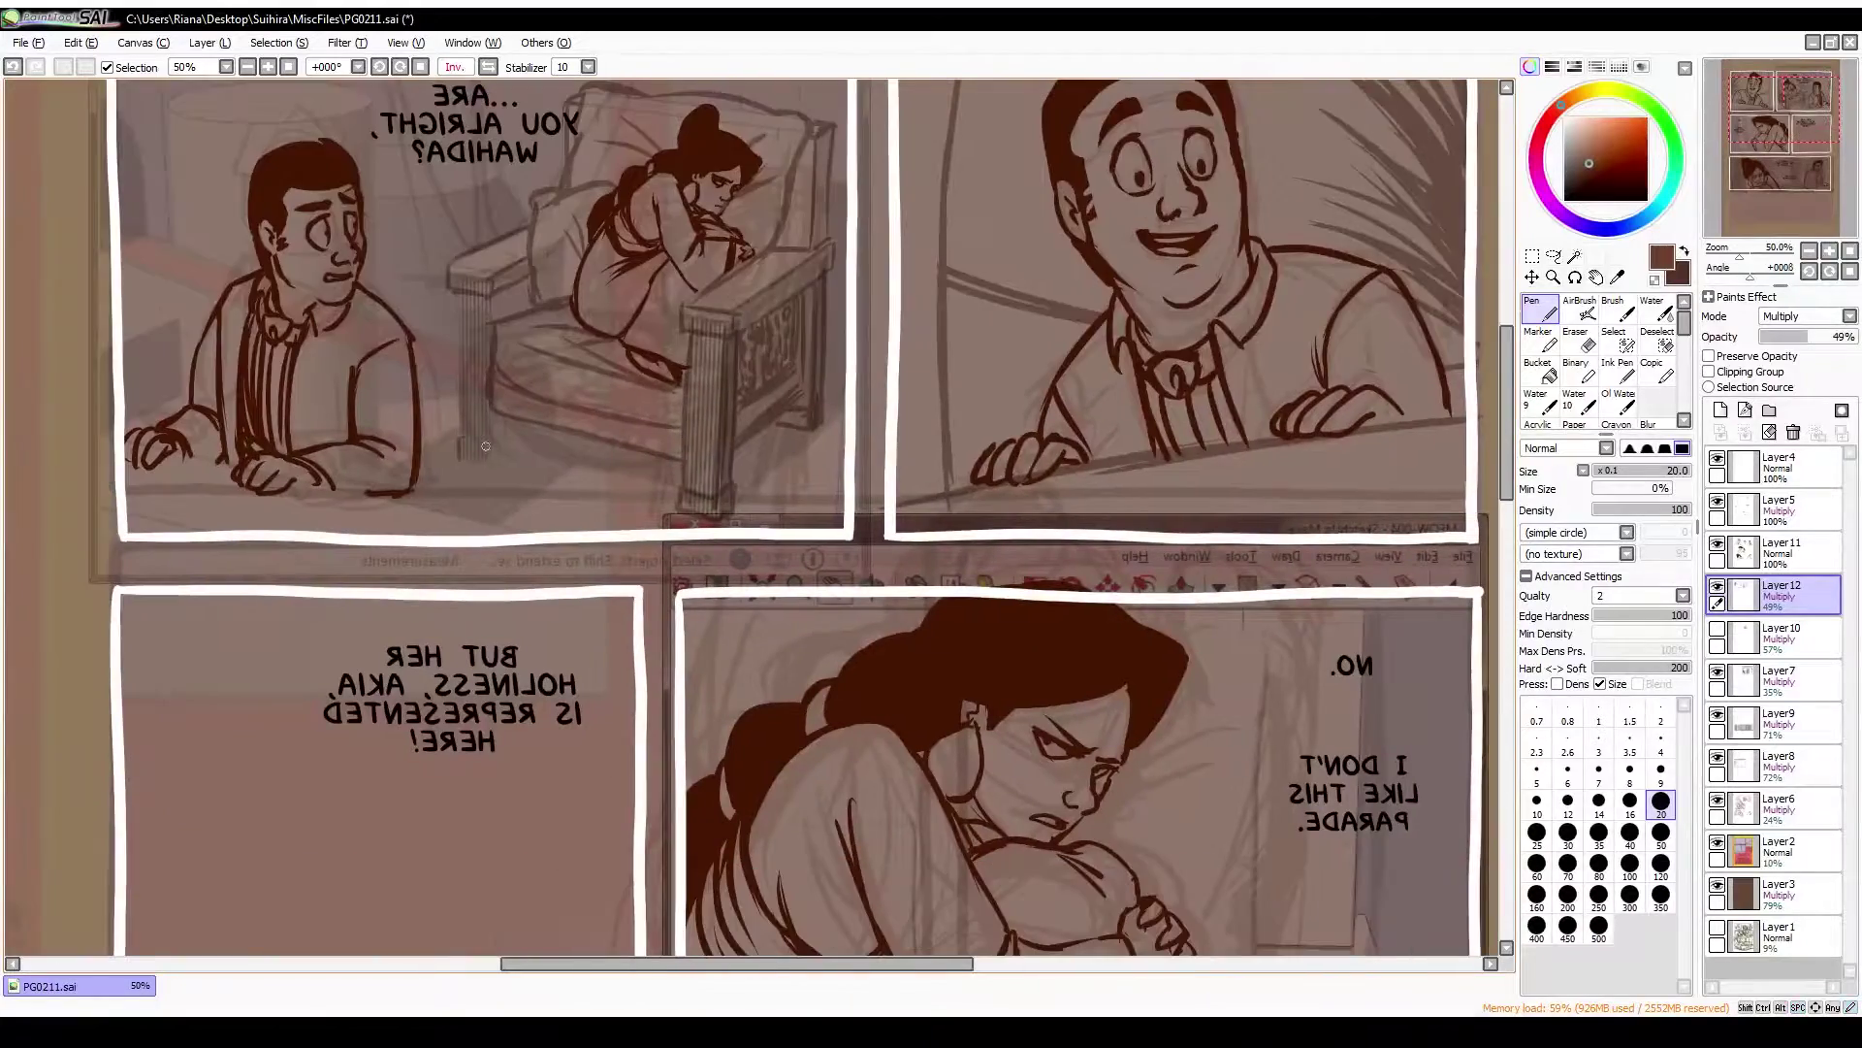
key(h)
key(e)
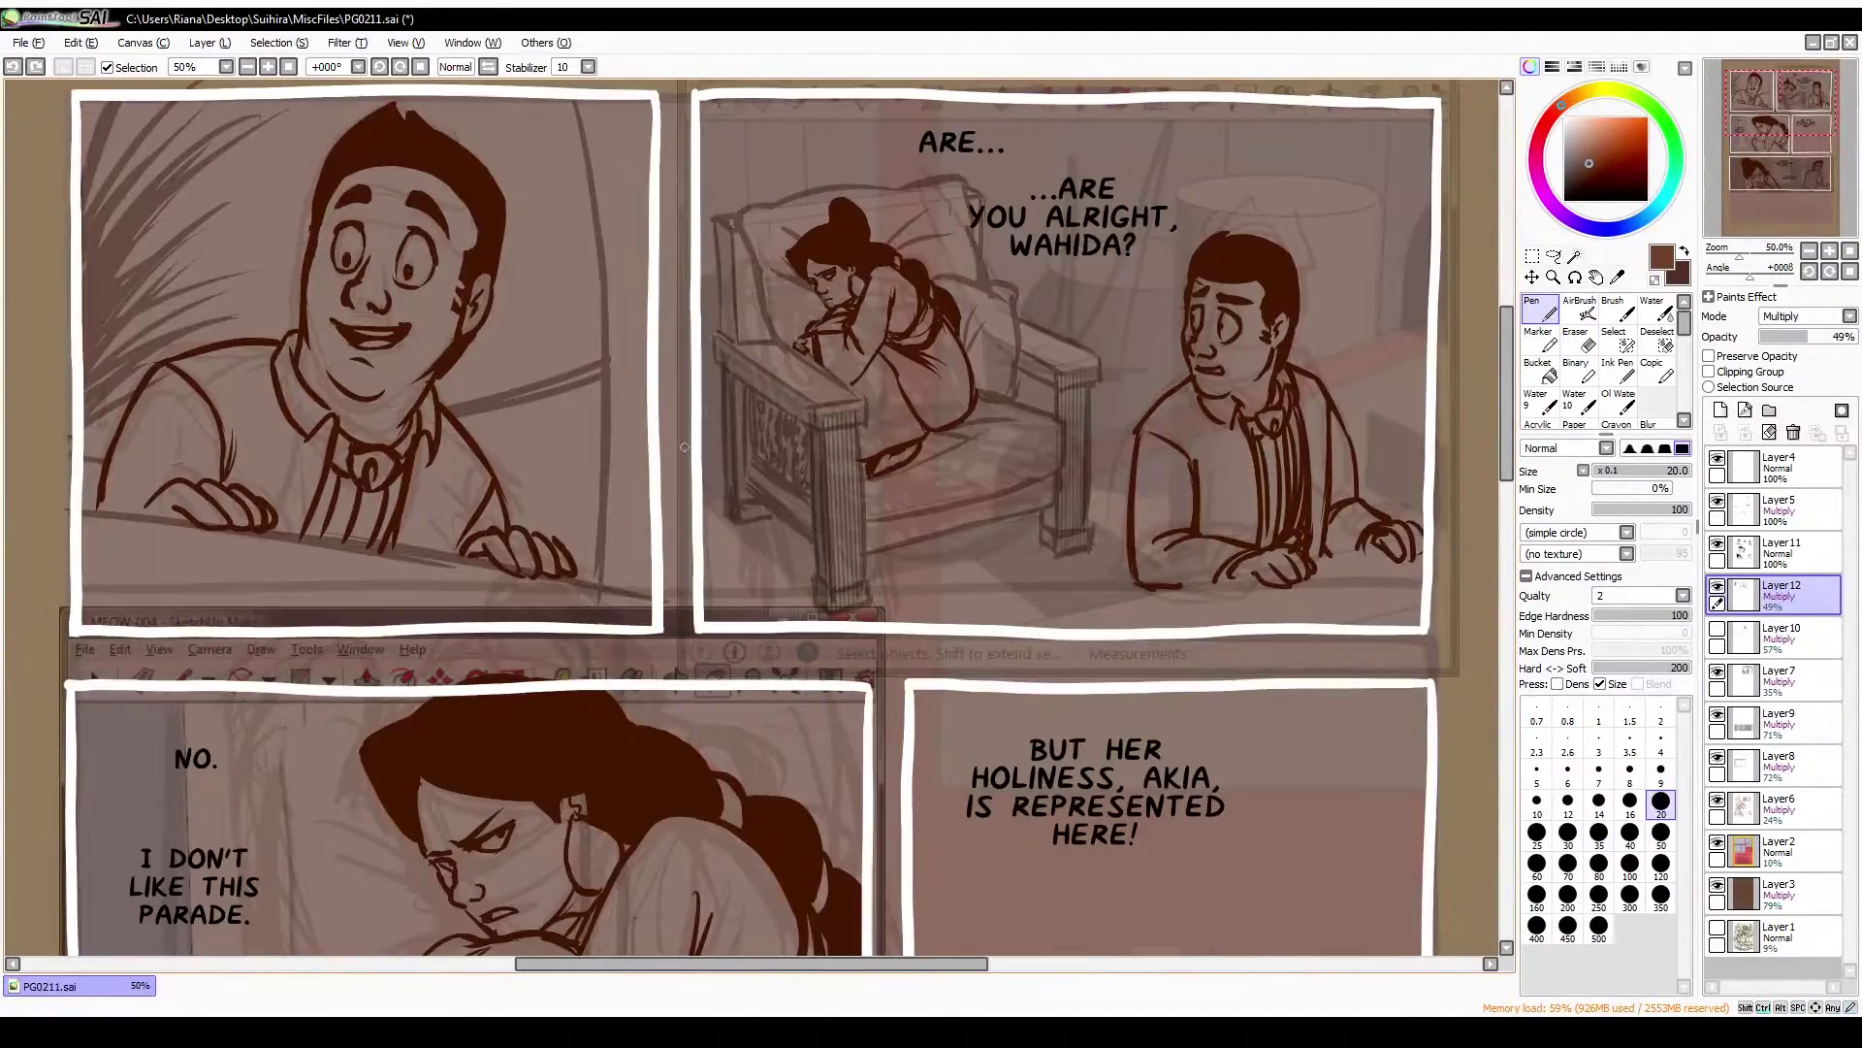
key(n)
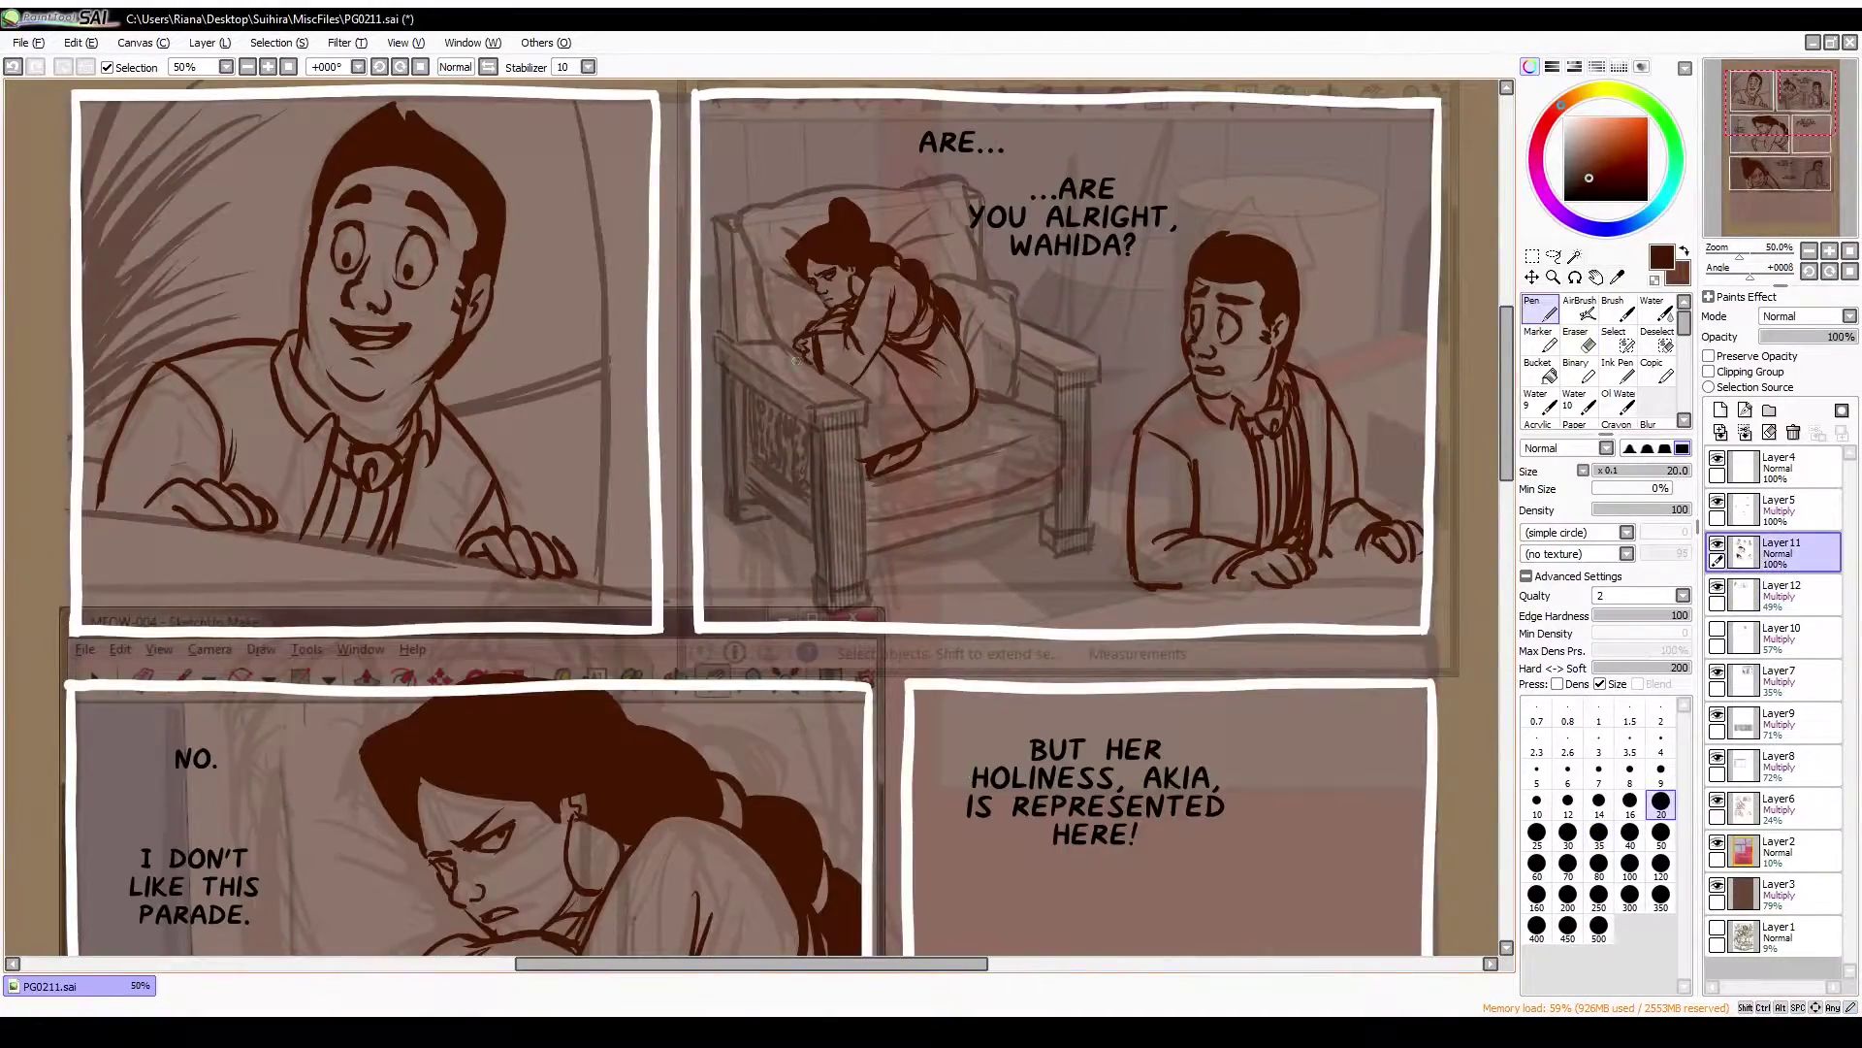
Draw the large vase, its spiky plant leaves and the pillar behind the man in the second panel on Layer12
key(ctrl+s)
scroll(1154, 286, down, 1)
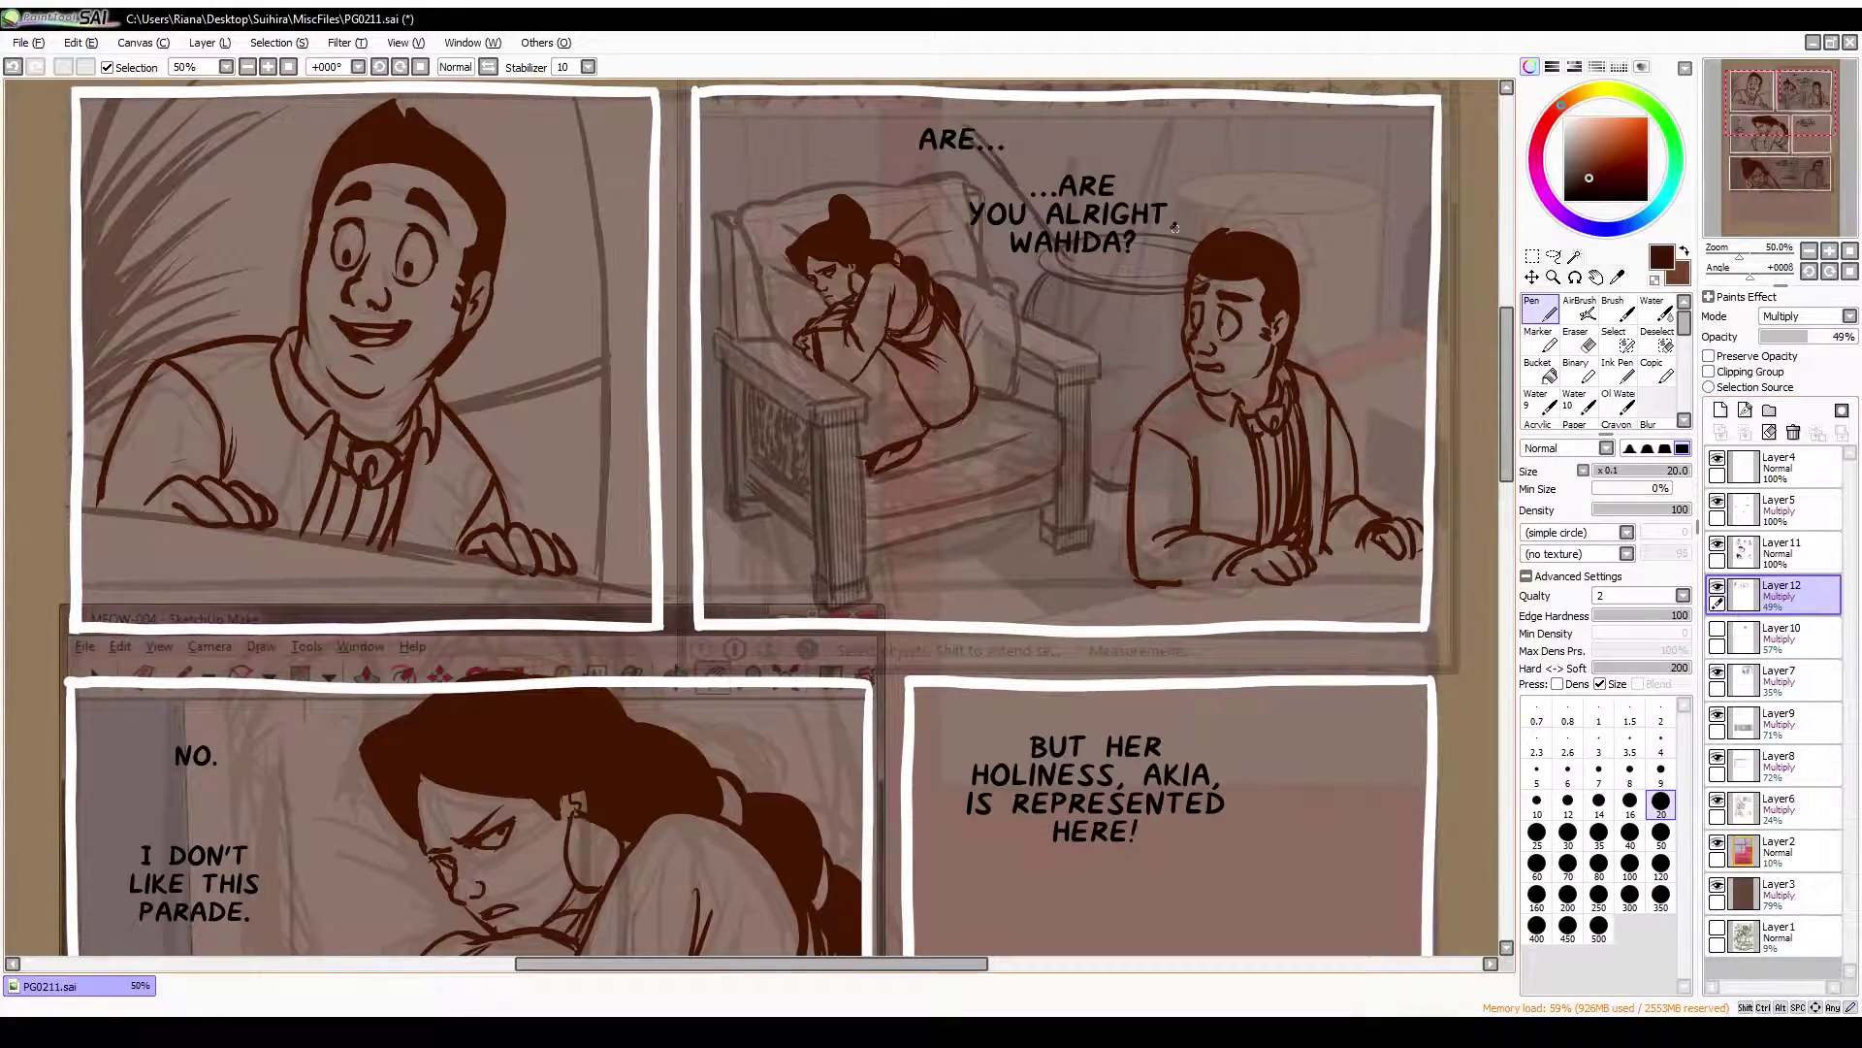
key(h)
key(h)
scroll(1147, 188, up, 3)
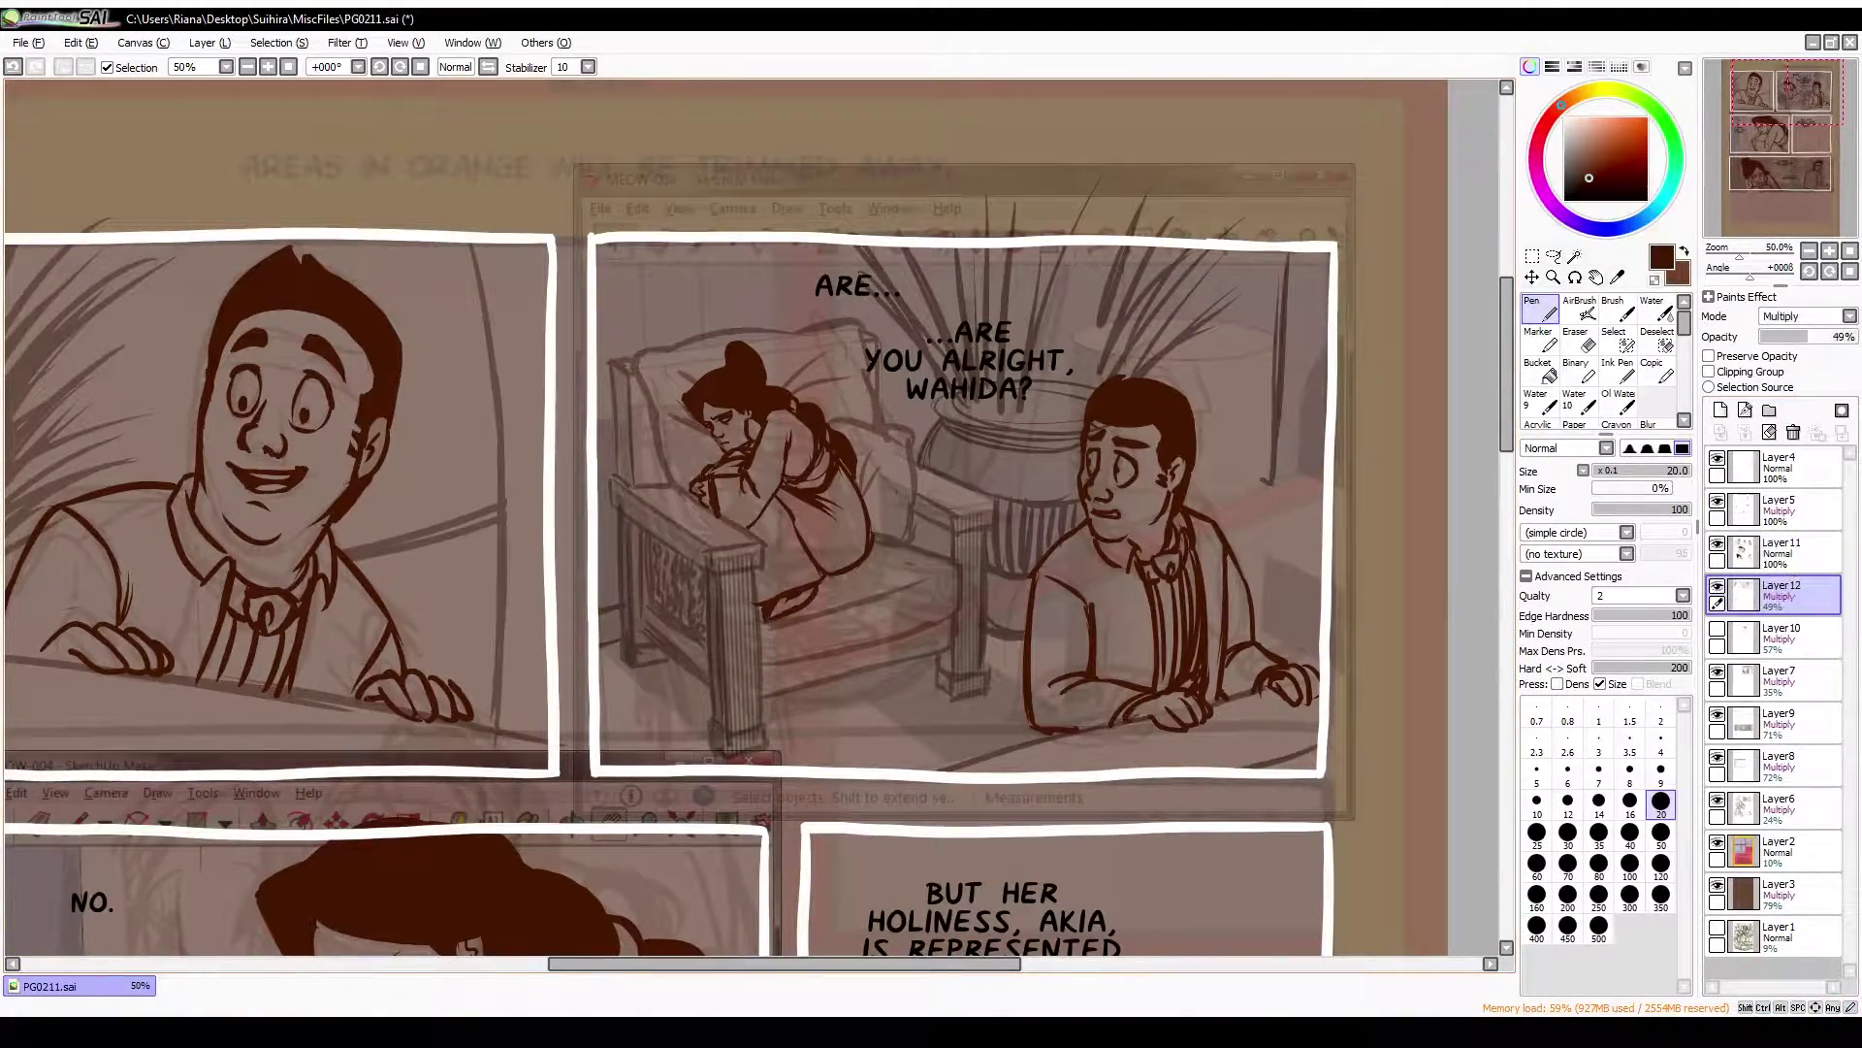
Sample the brown background line colour, finish the lines around the plant and pillar in the second panel, and hide Layer7's room reference
key(ctrl+alt+o)
alt+click(1109, 296)
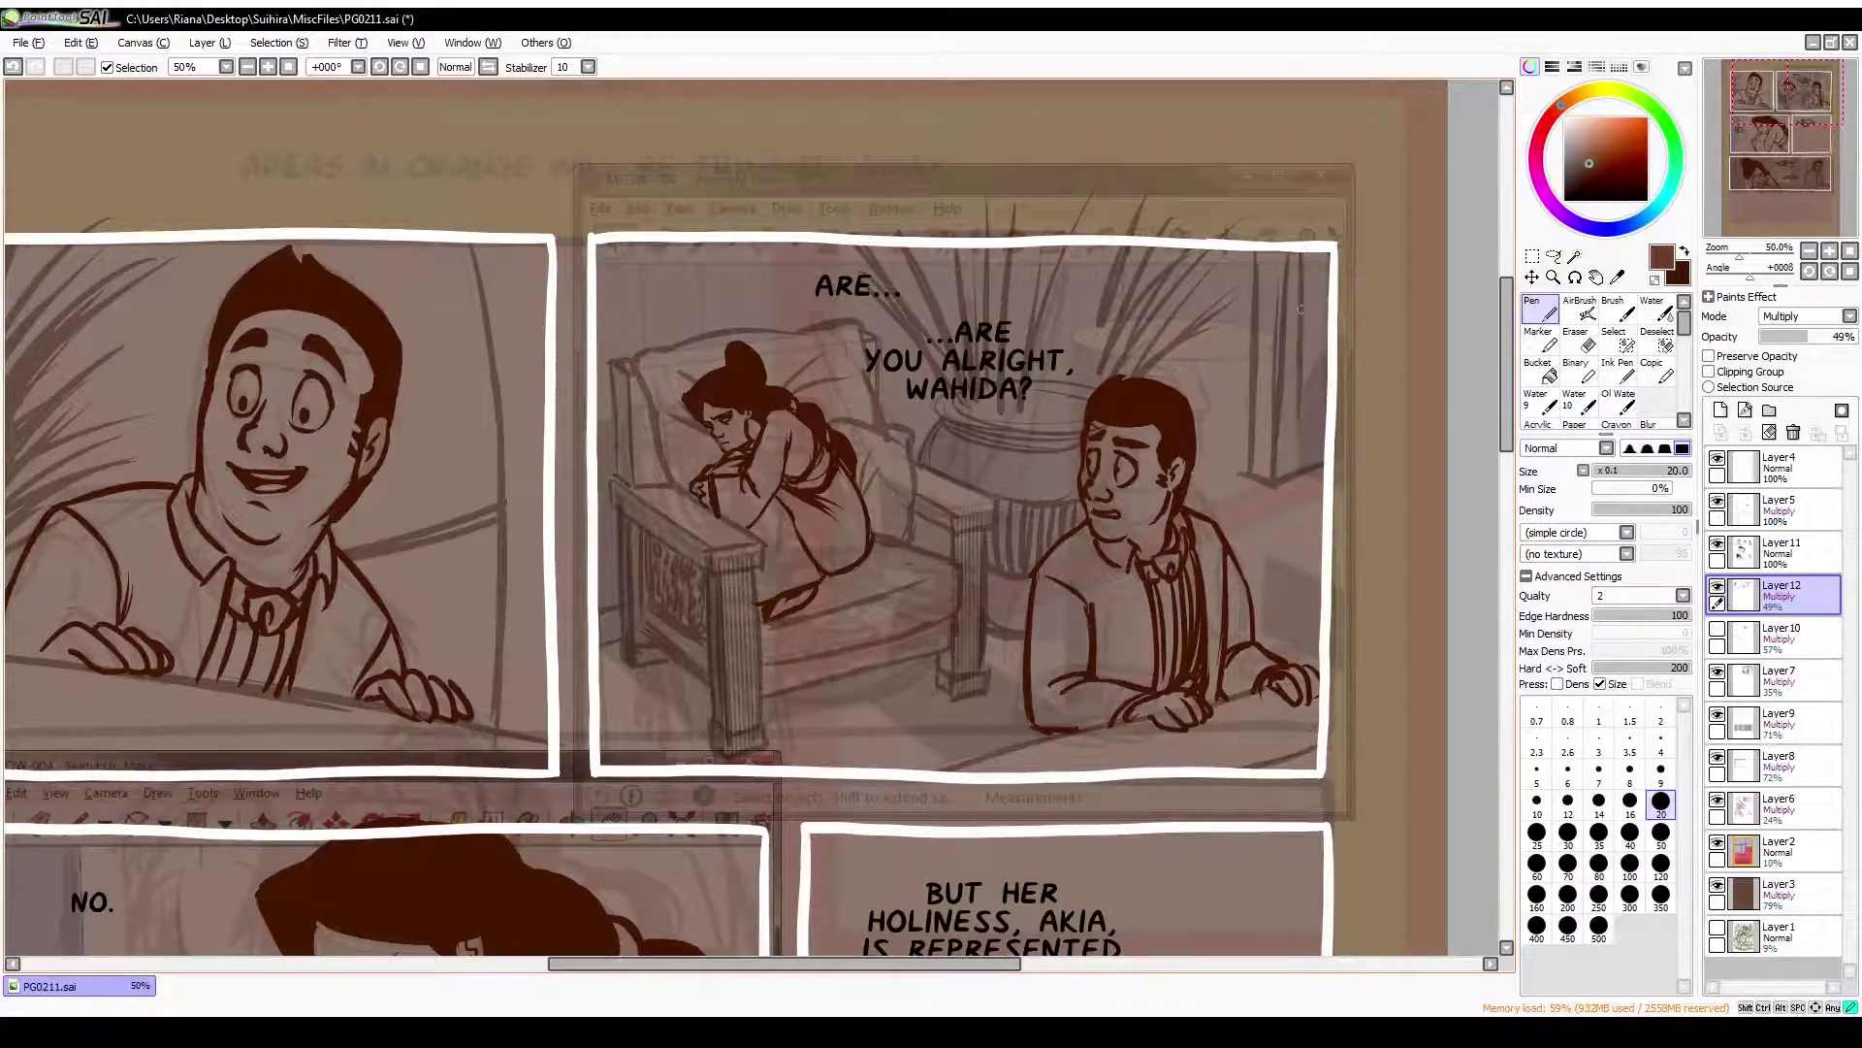
key(h)
key(h)
scroll(1299, 310, down, 3)
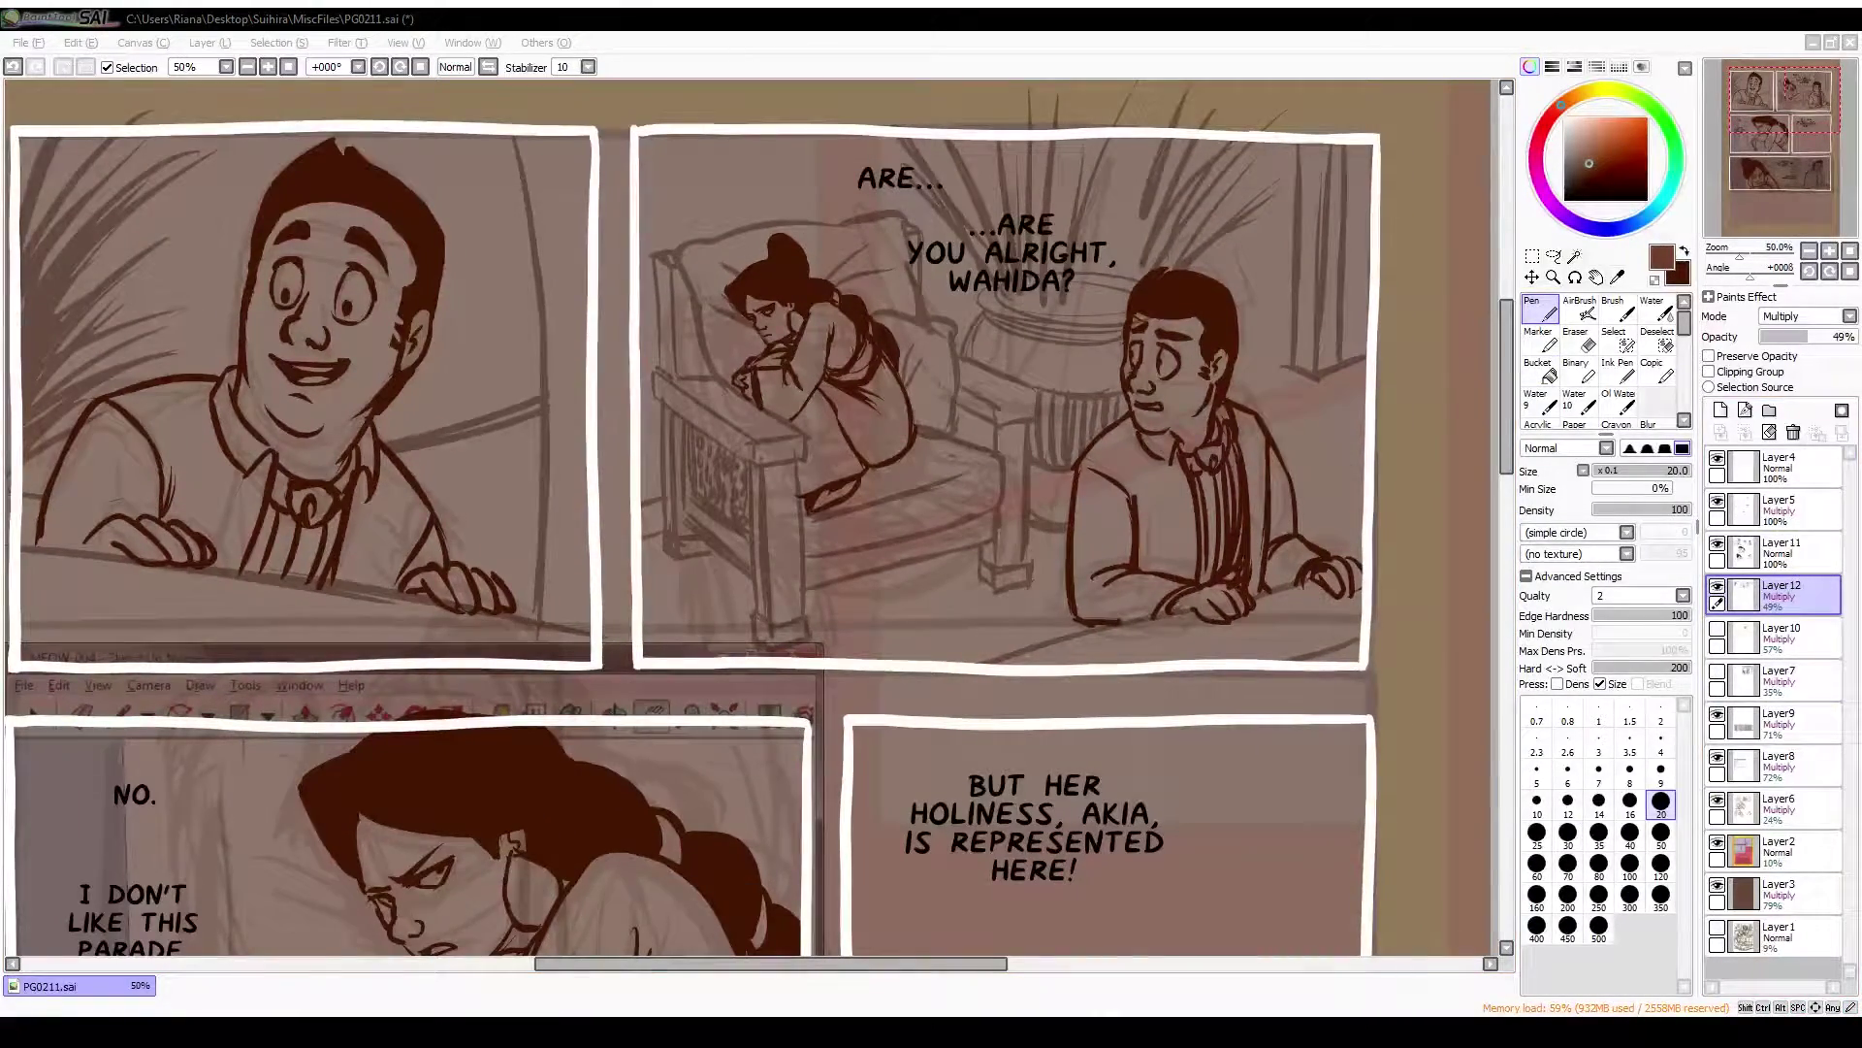
Draw the armchair backrest, cushion folds and armrest lines around the huddled woman in the third panel
scroll(757, 524, left, 2)
scroll(757, 524, down, 5)
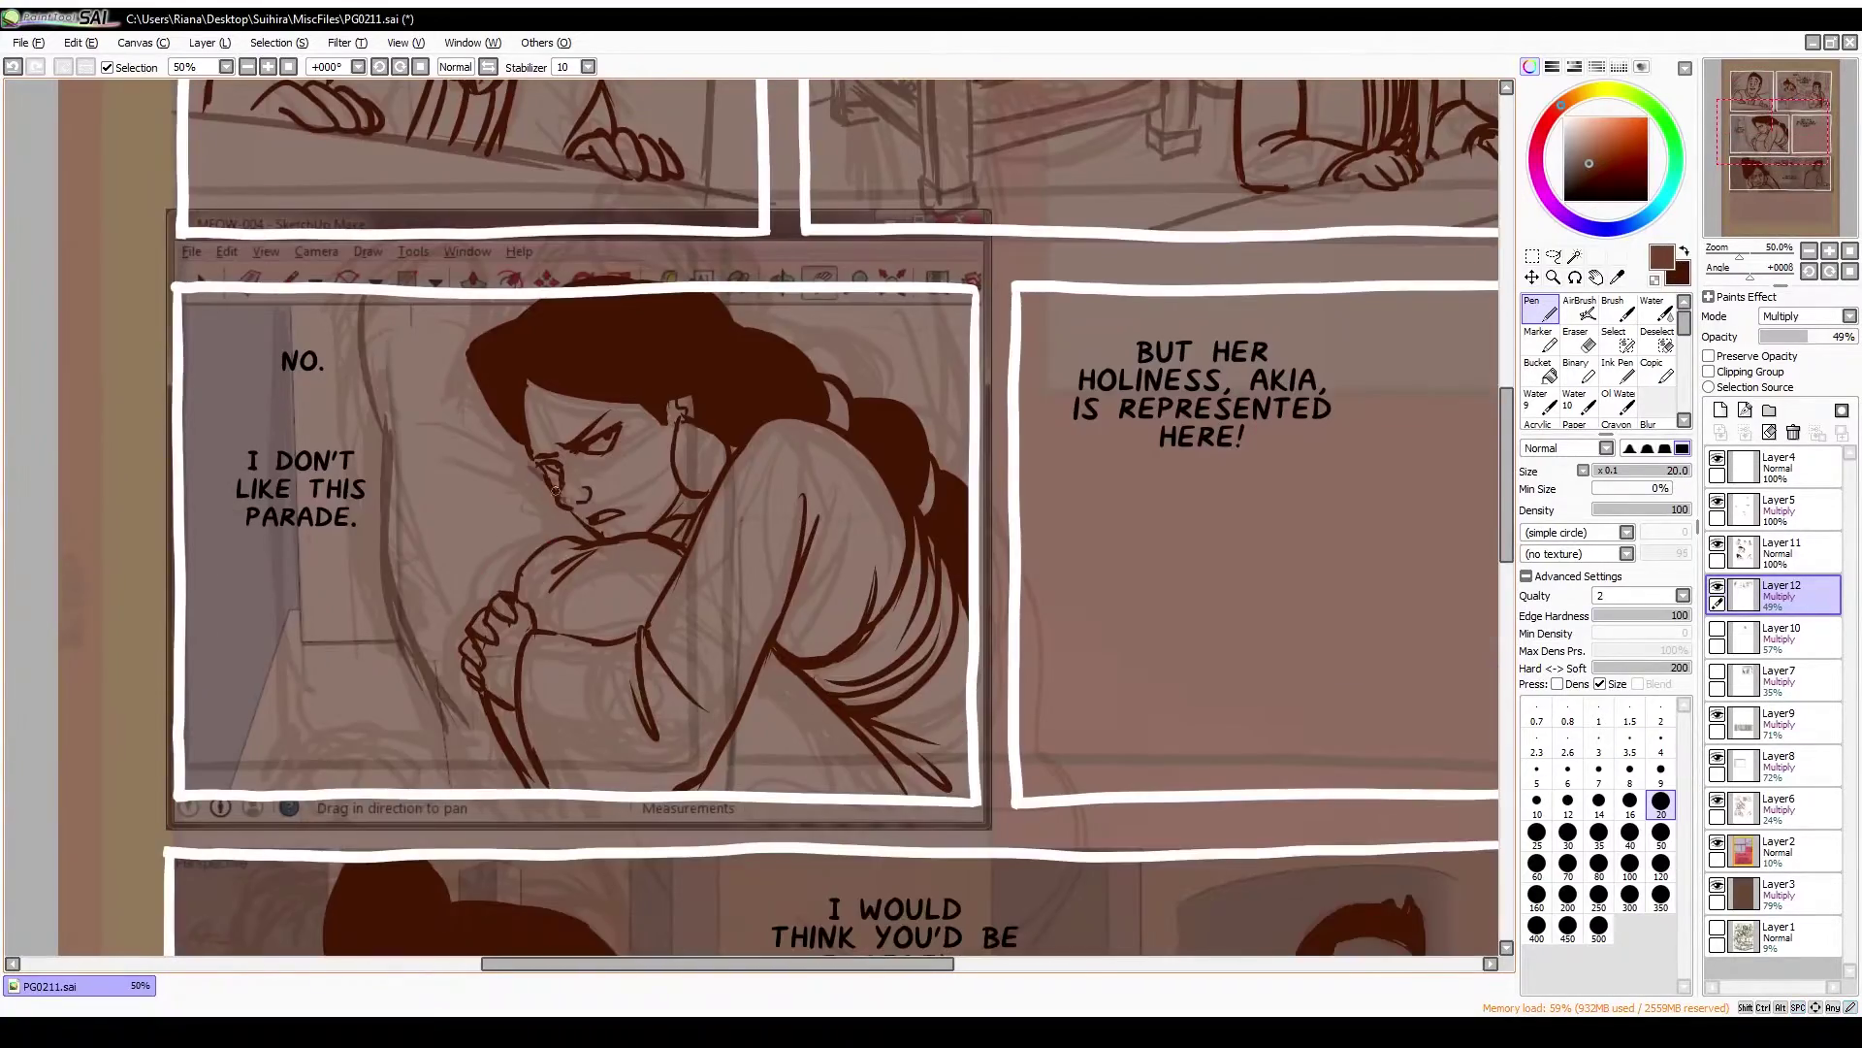
scroll(757, 524, up, 3)
scroll(1026, 281, down, 3)
scroll(1025, 281, up, 3)
scroll(1025, 282, down, 2)
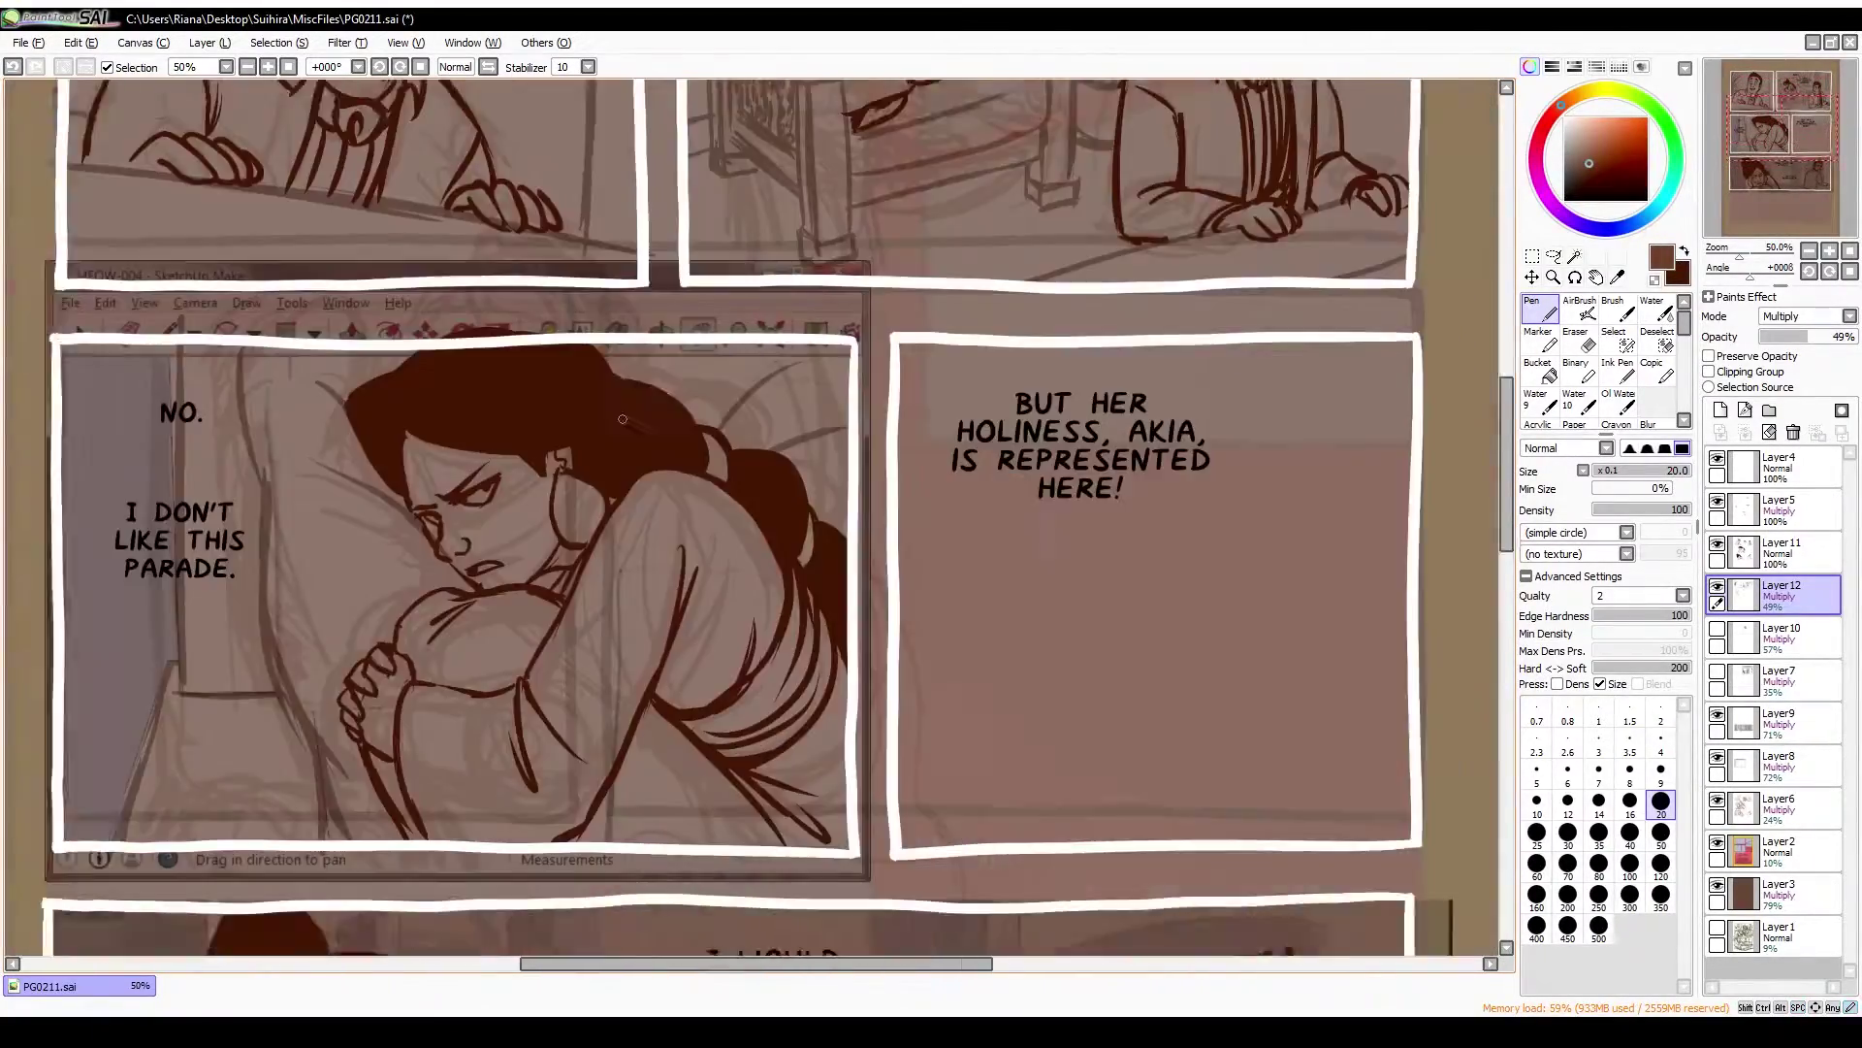
Fade Layer9 to 50% and Layer11 to 67% opacity, and draw the cushion behind the woman in the bottom panel
scroll(1025, 282, down, 1)
scroll(1026, 281, down, 3)
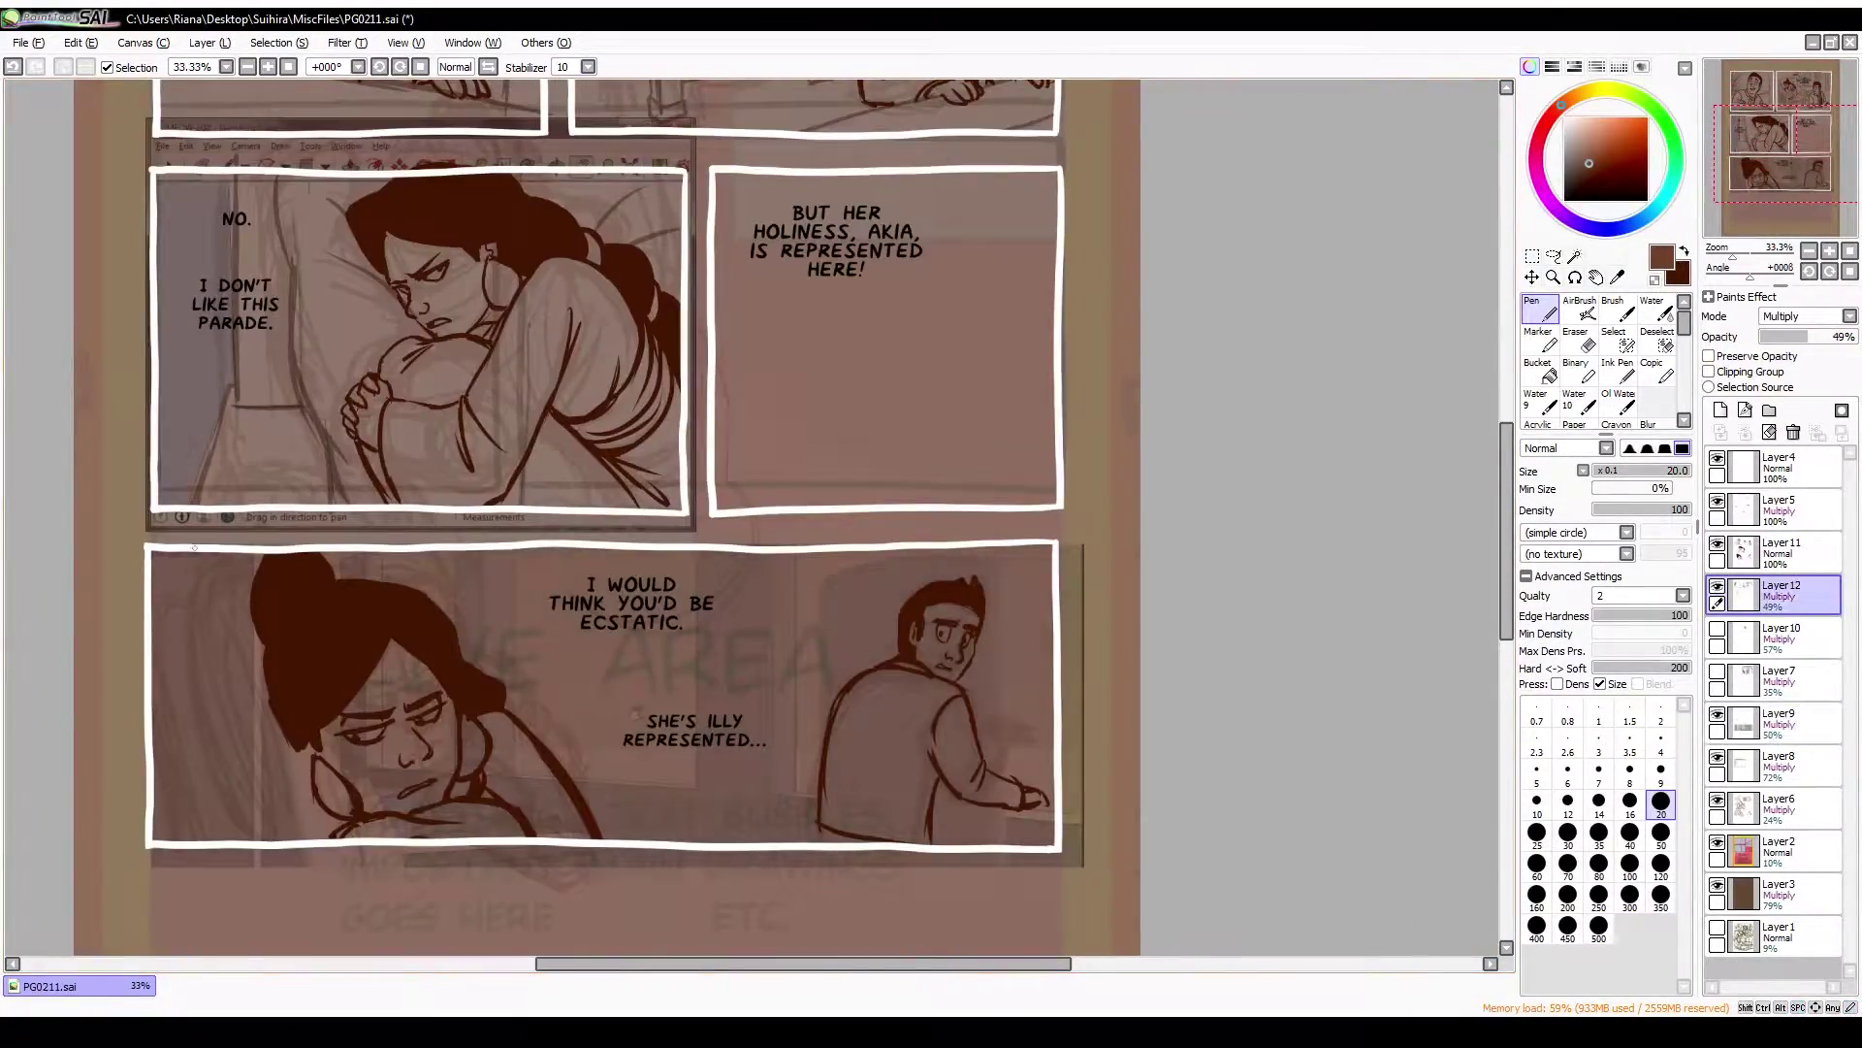
key(ctrl+z)
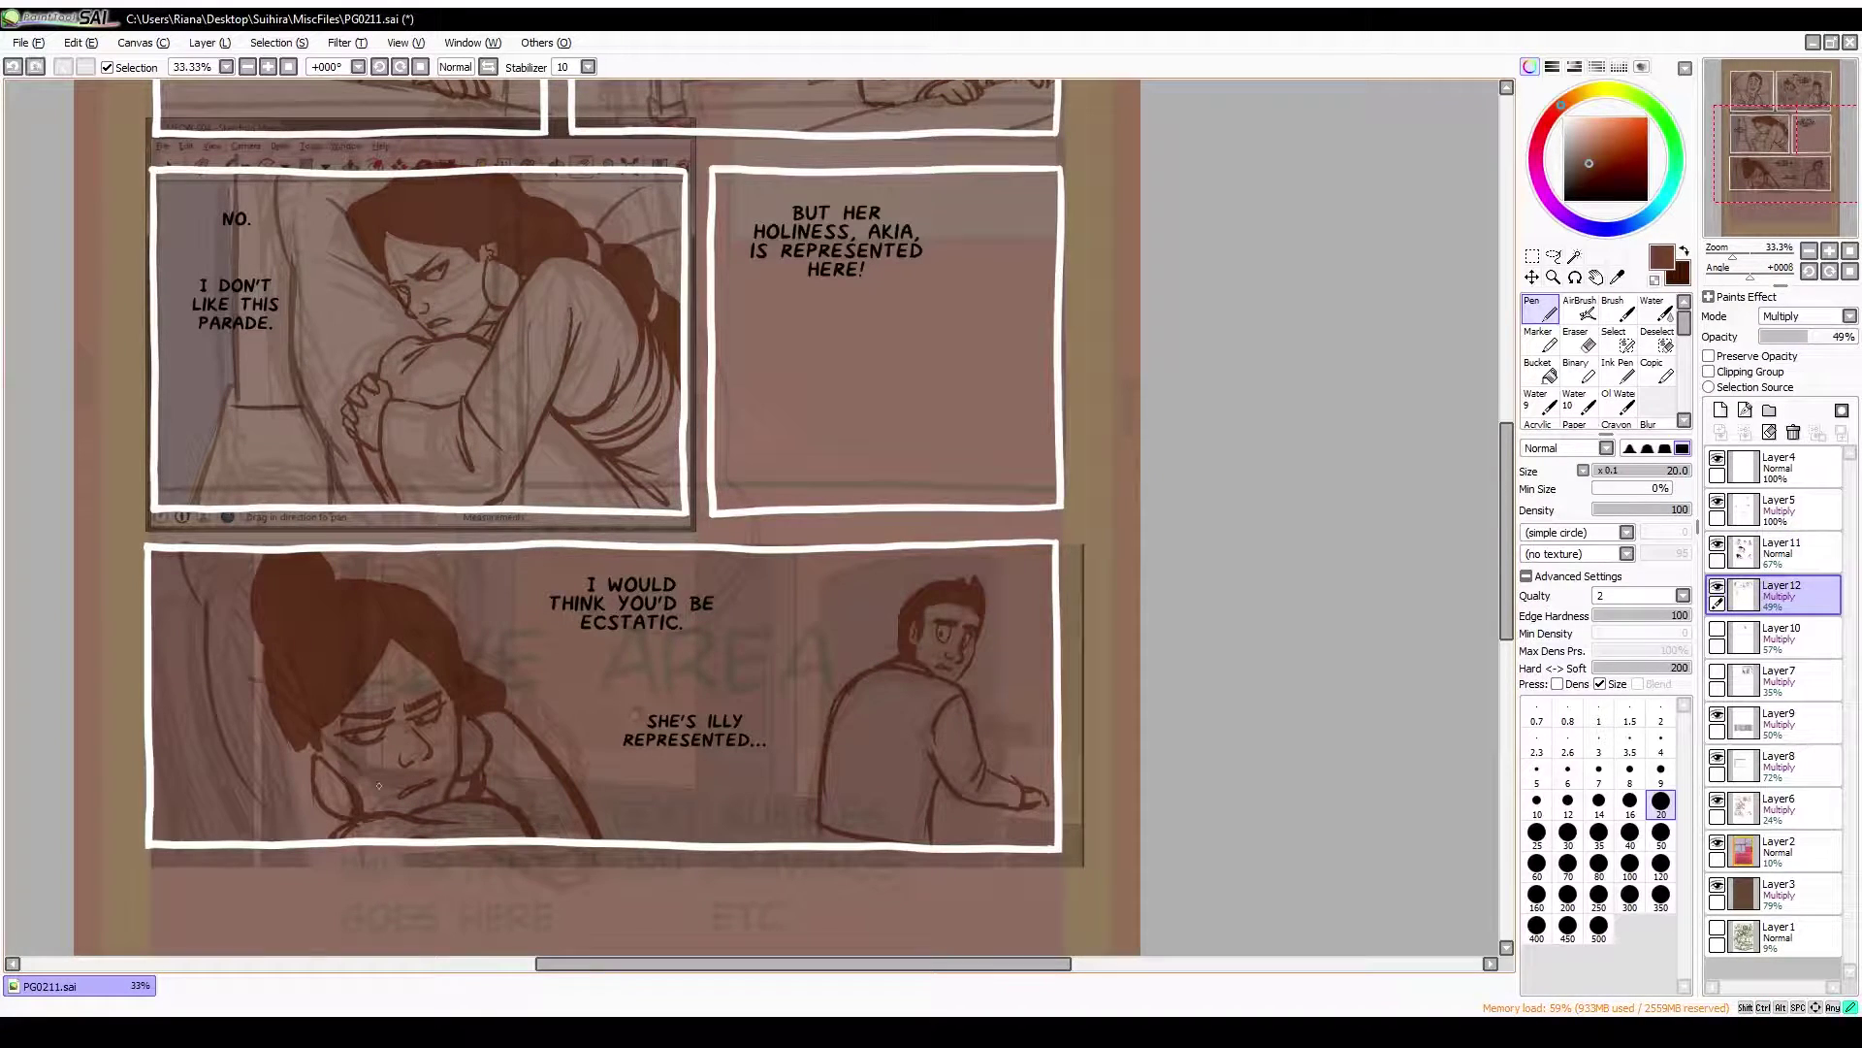
key(ctrl+z)
key(ctrl+z)
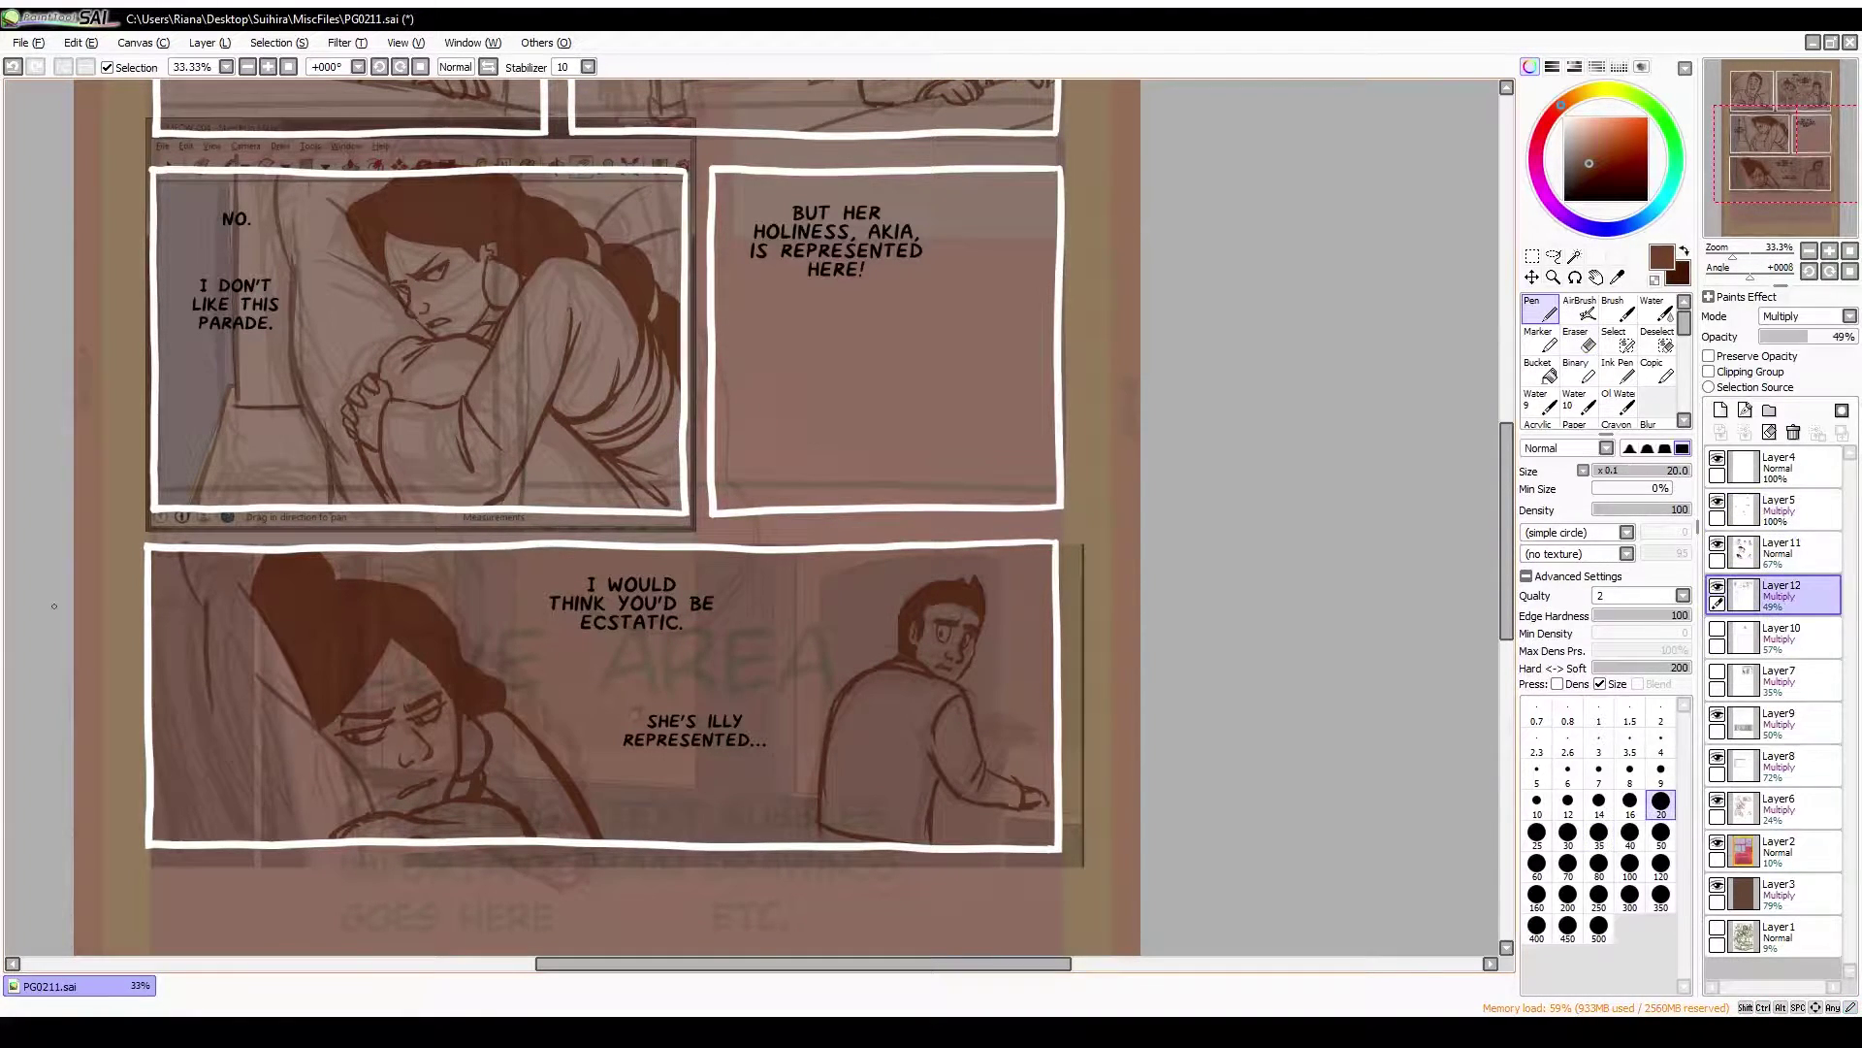
drag(154, 742, 219, 669)
Draw the armchair's frame and edge lines behind the woman in the bottom panel, tidying the strokes
scroll(644, 211, up, 3)
key(e)
key(n)
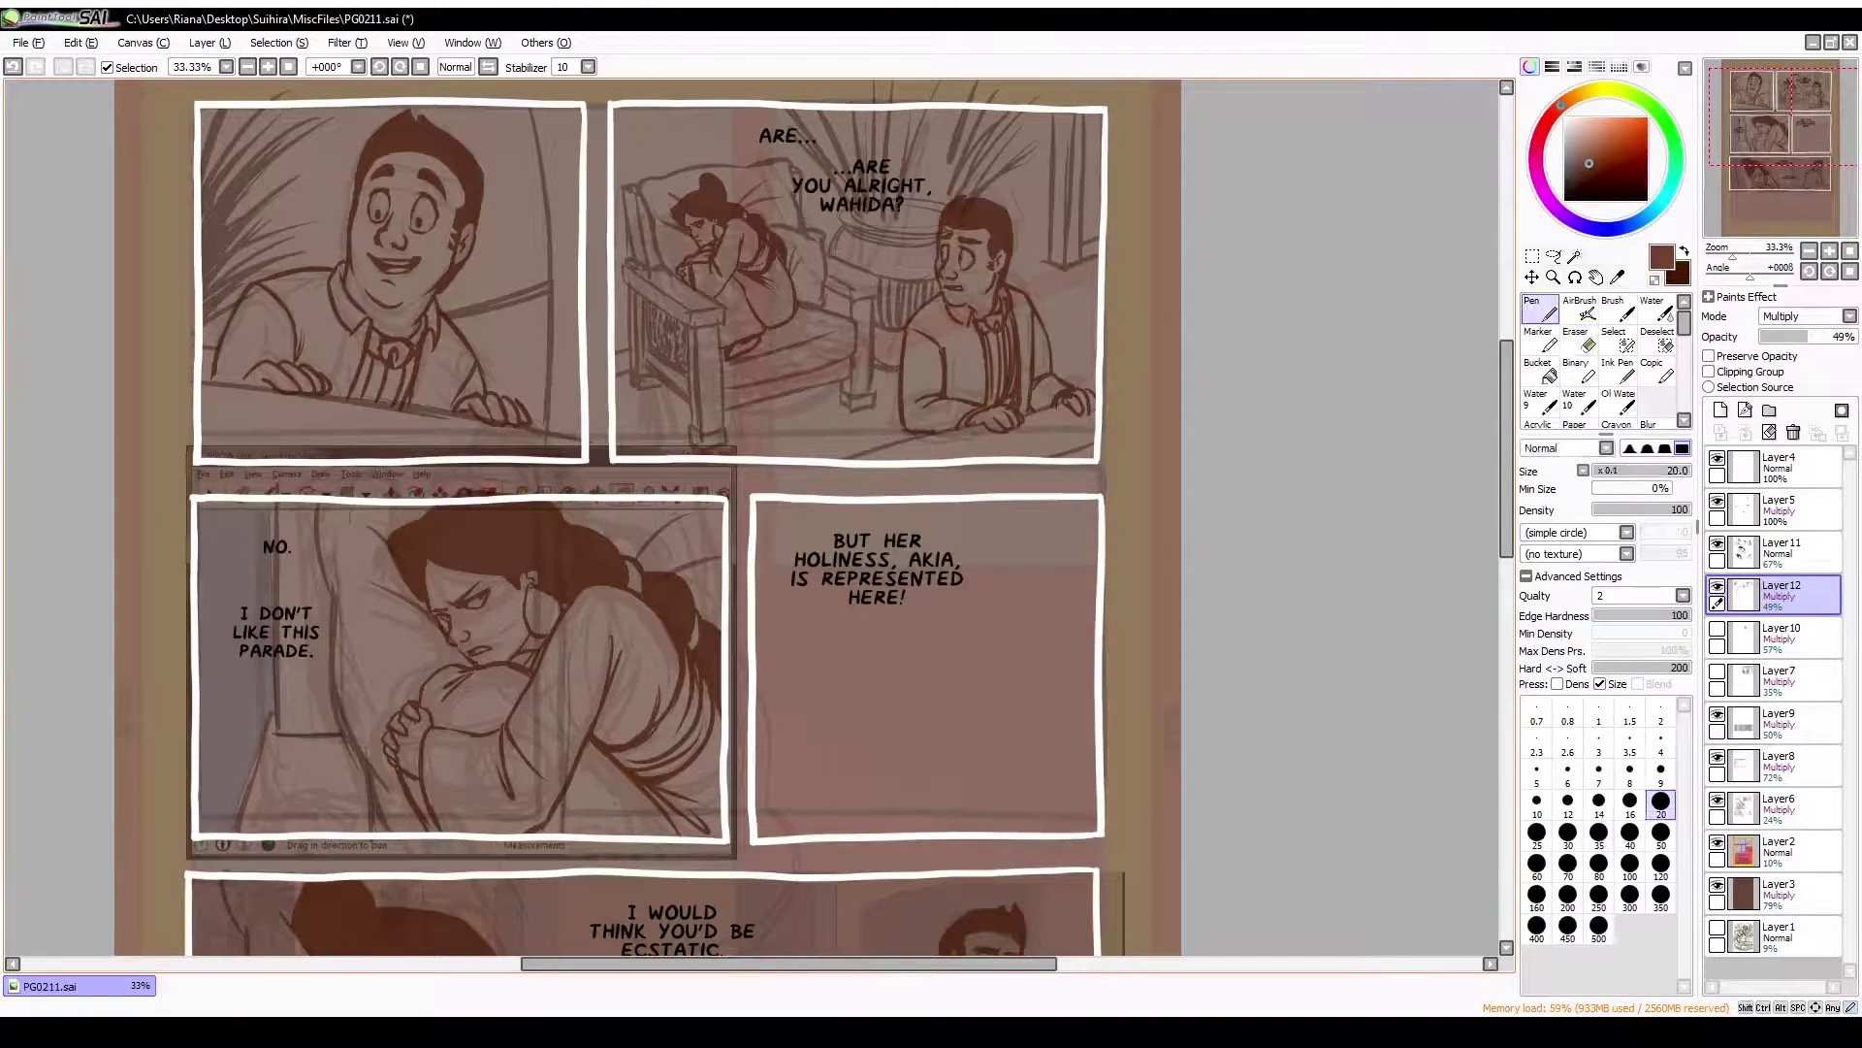
key(e)
key(n)
scroll(602, 702, down, 3)
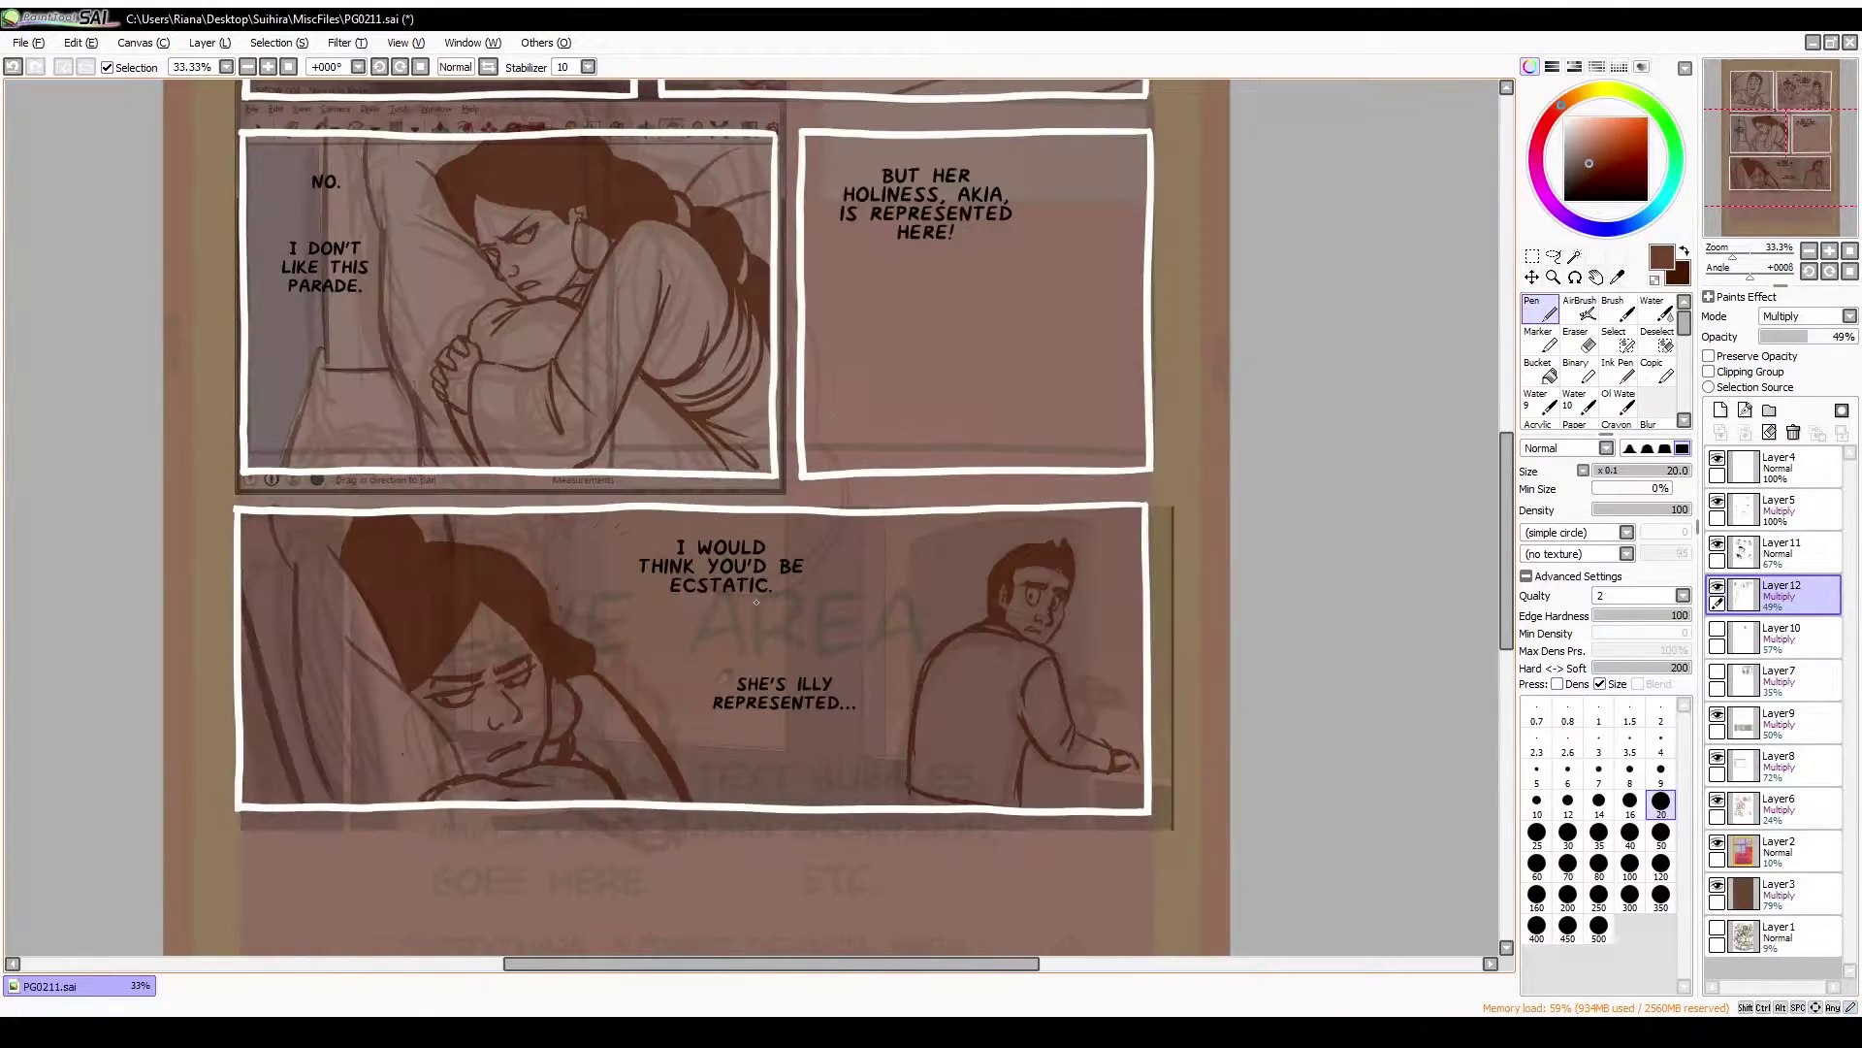
Draw the plant leaves, arched pillar with its base, floor line and table edge between the two characters in the bottom panel
drag(538, 582, 631, 519)
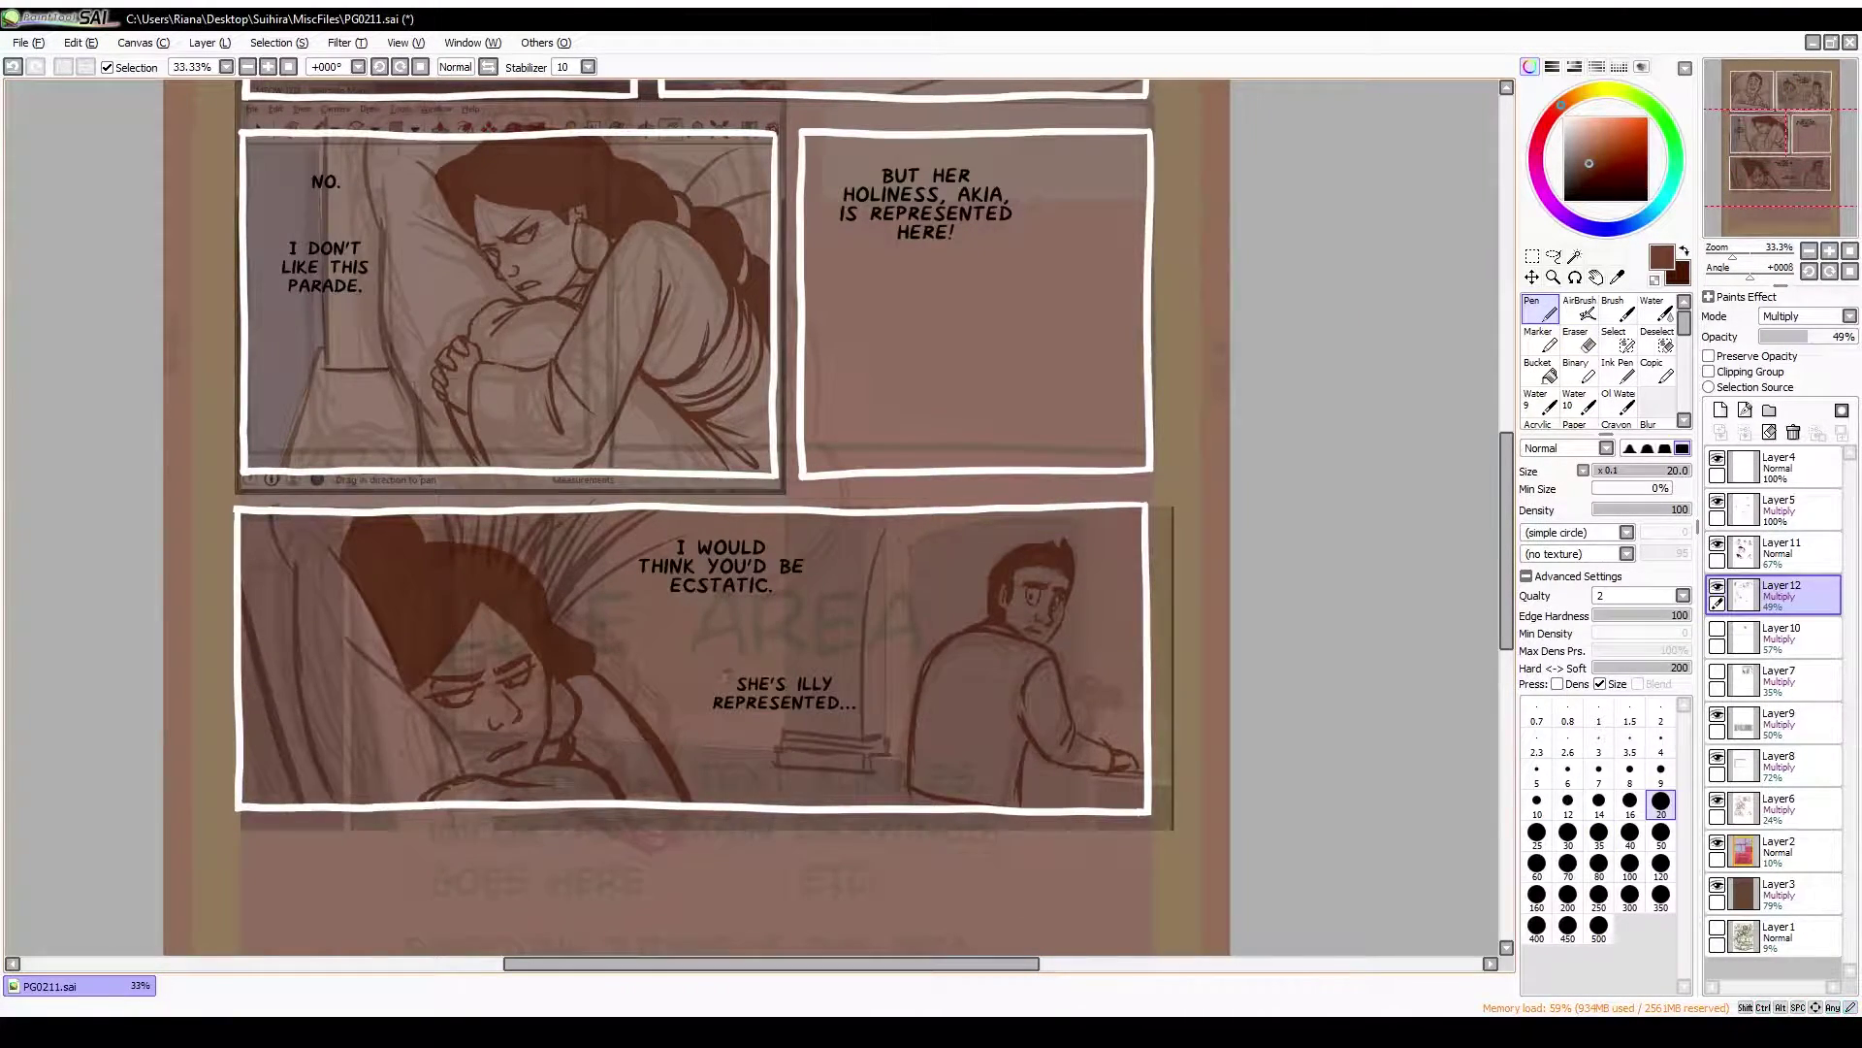
key(h)
key(e)
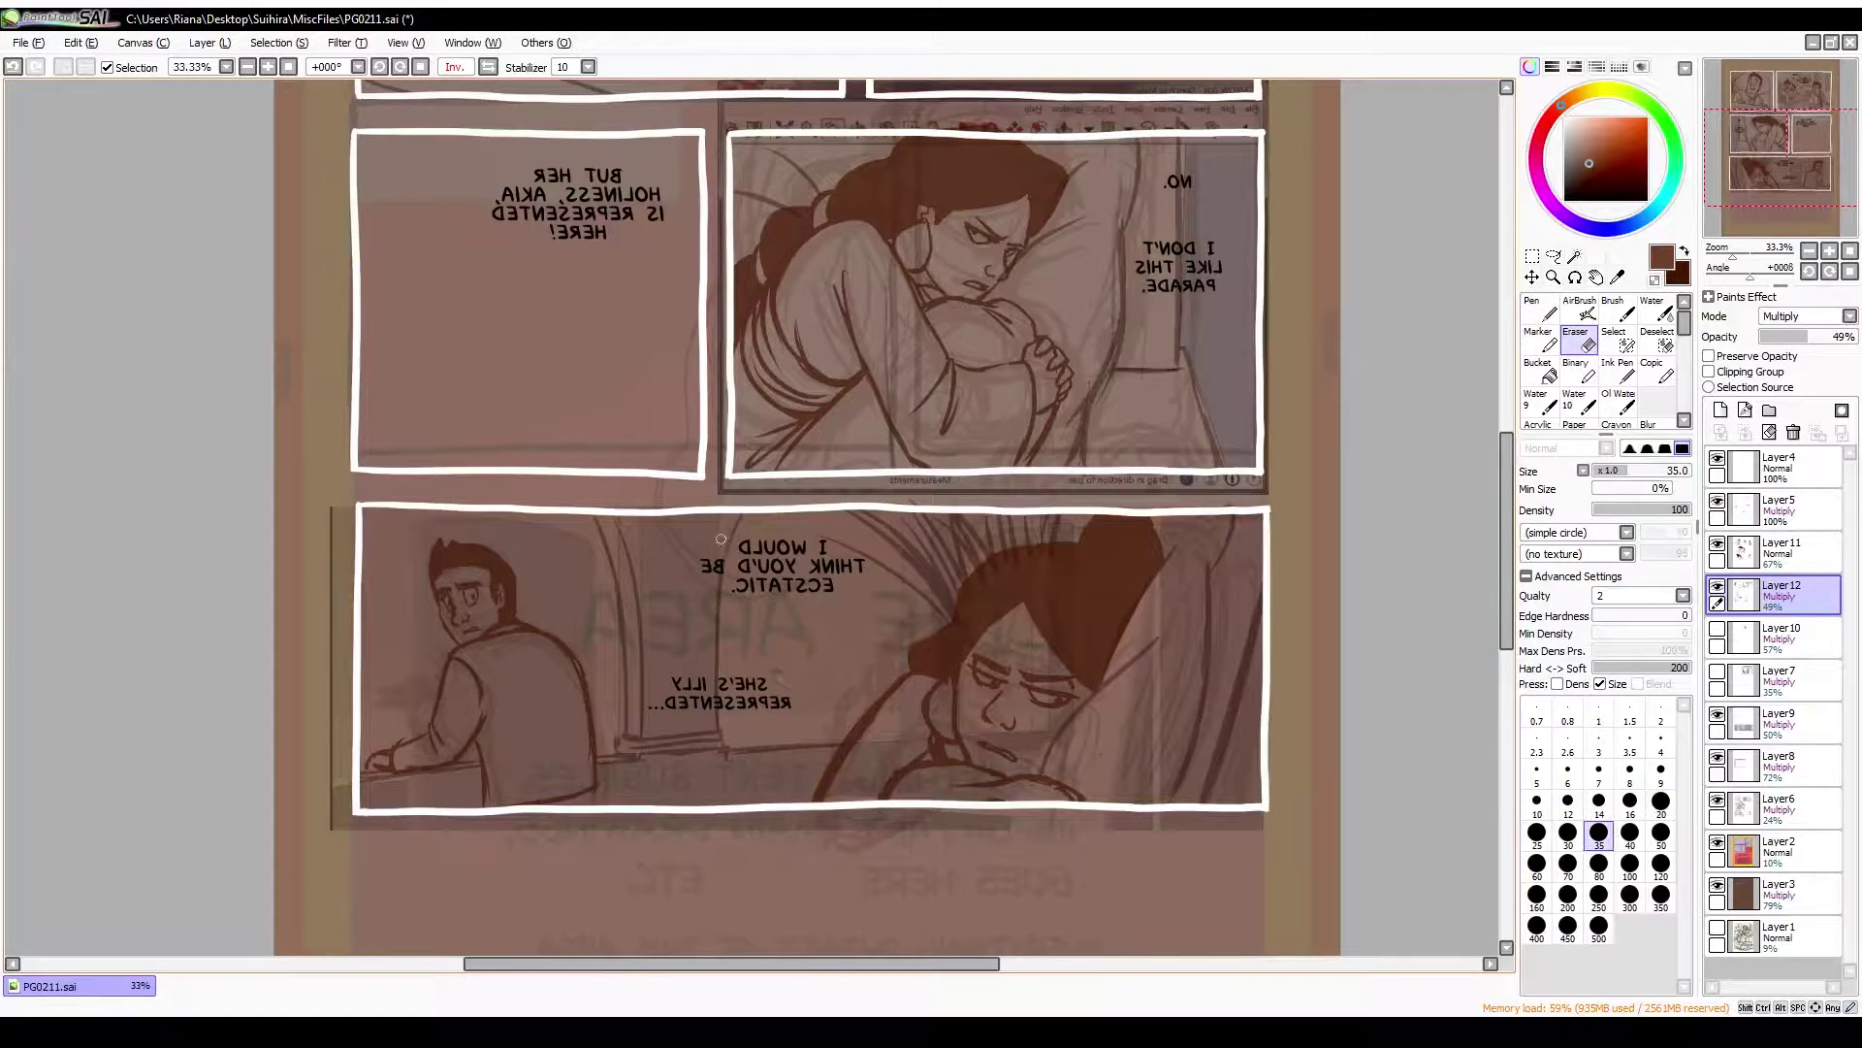
key(n)
key(h)
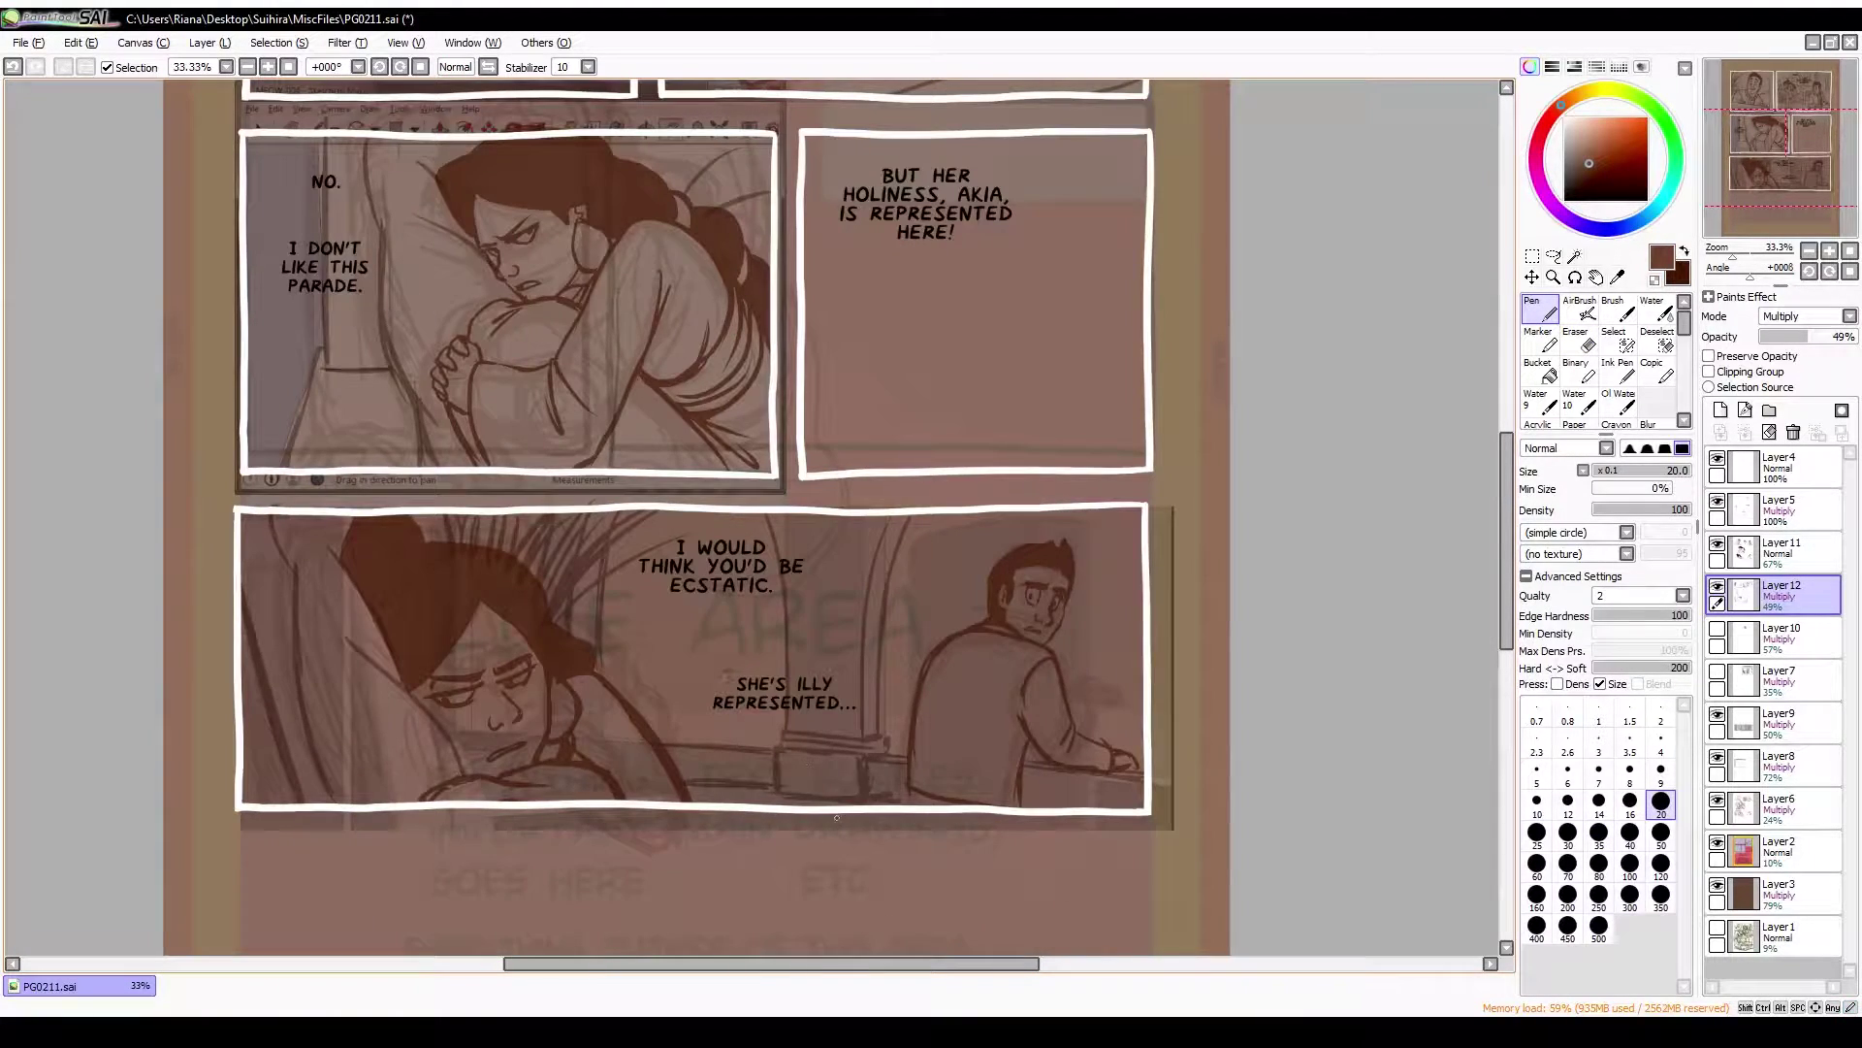
Hide the sketch and room reference layers, reselect Layer12, and touch up the background lines
click(1780, 548)
scroll(696, 518, down, 1)
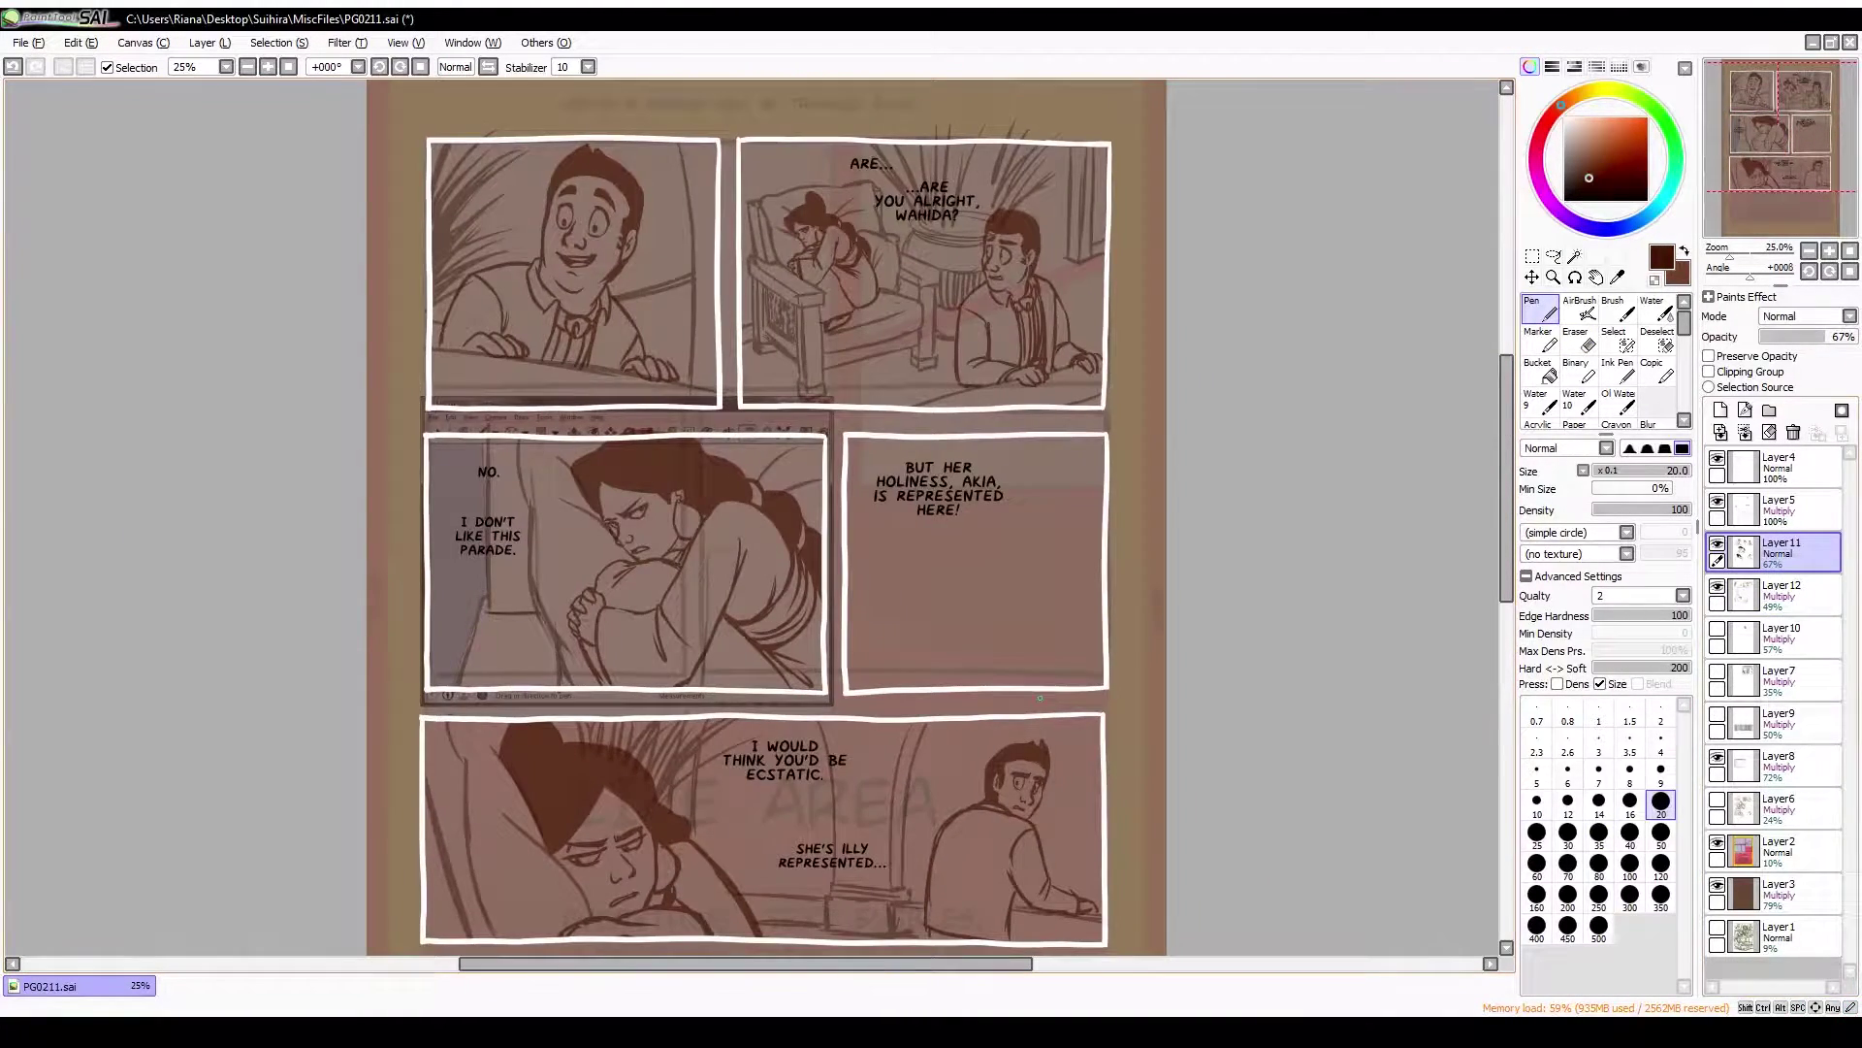
click(1780, 591)
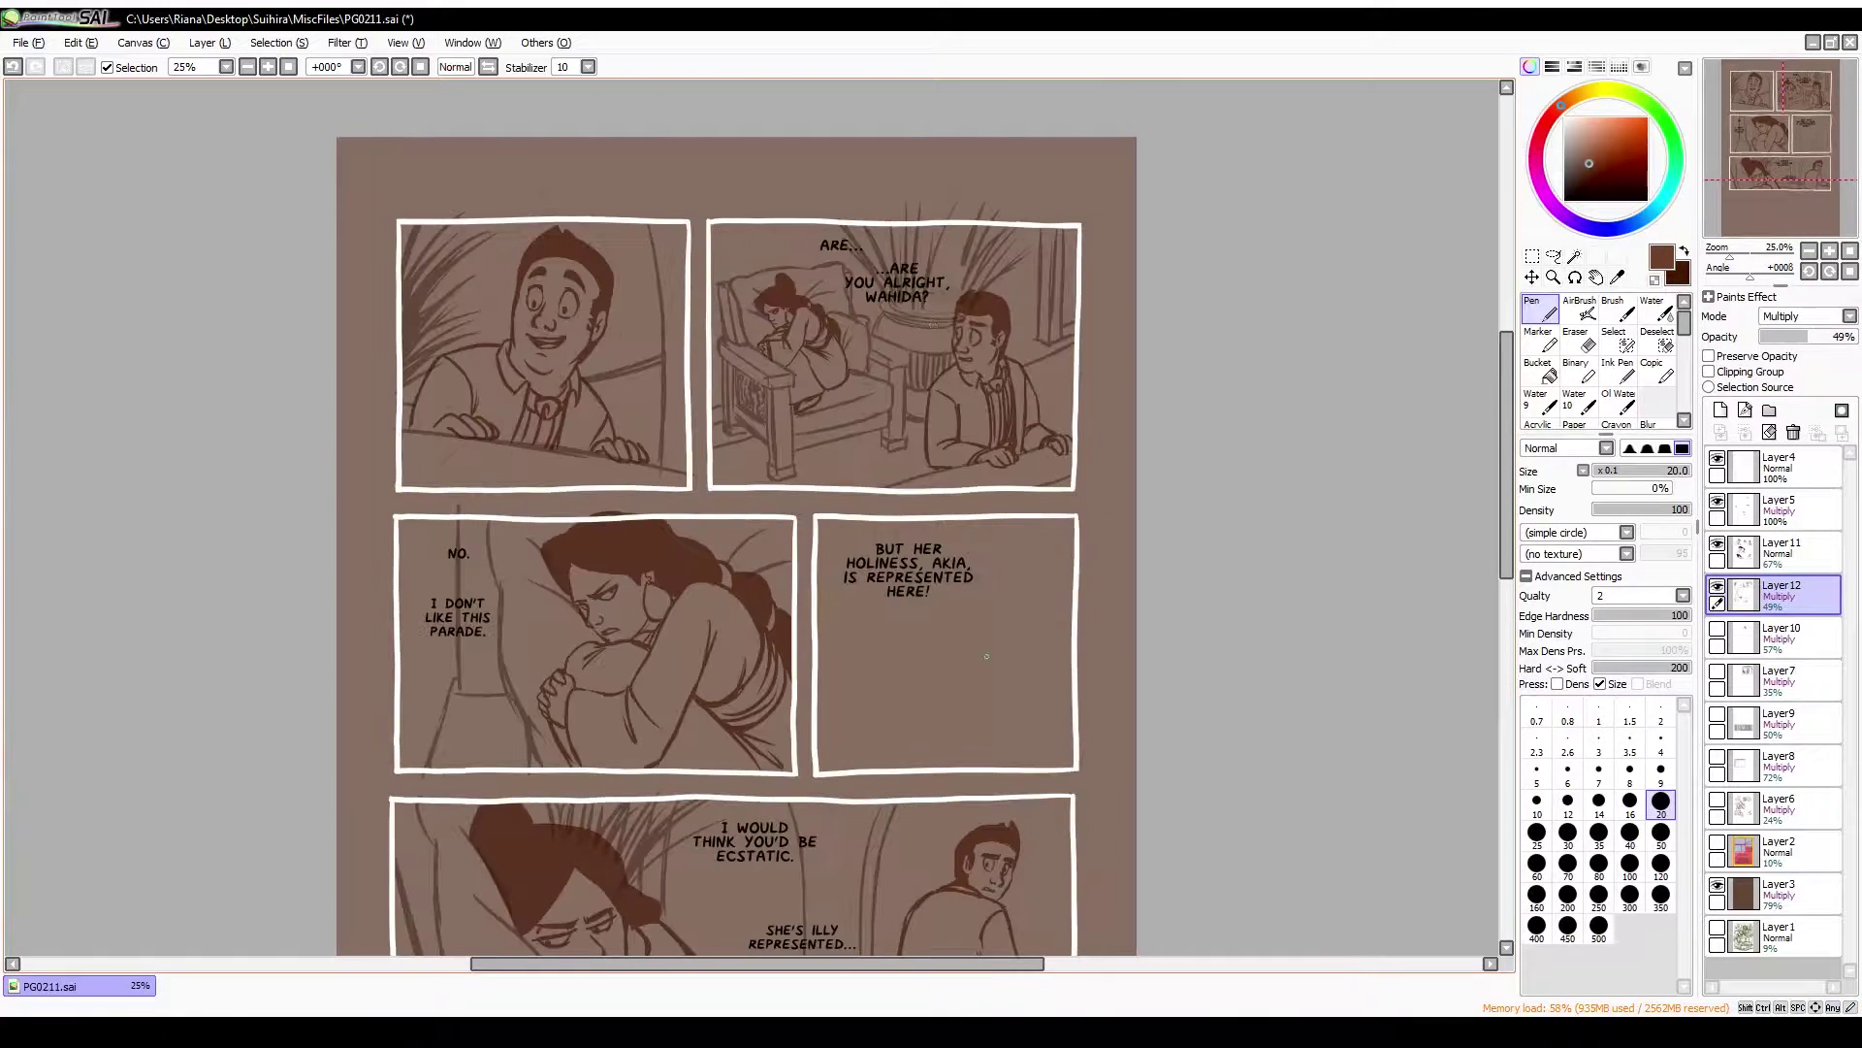
key(e)
key(n)
key(e)
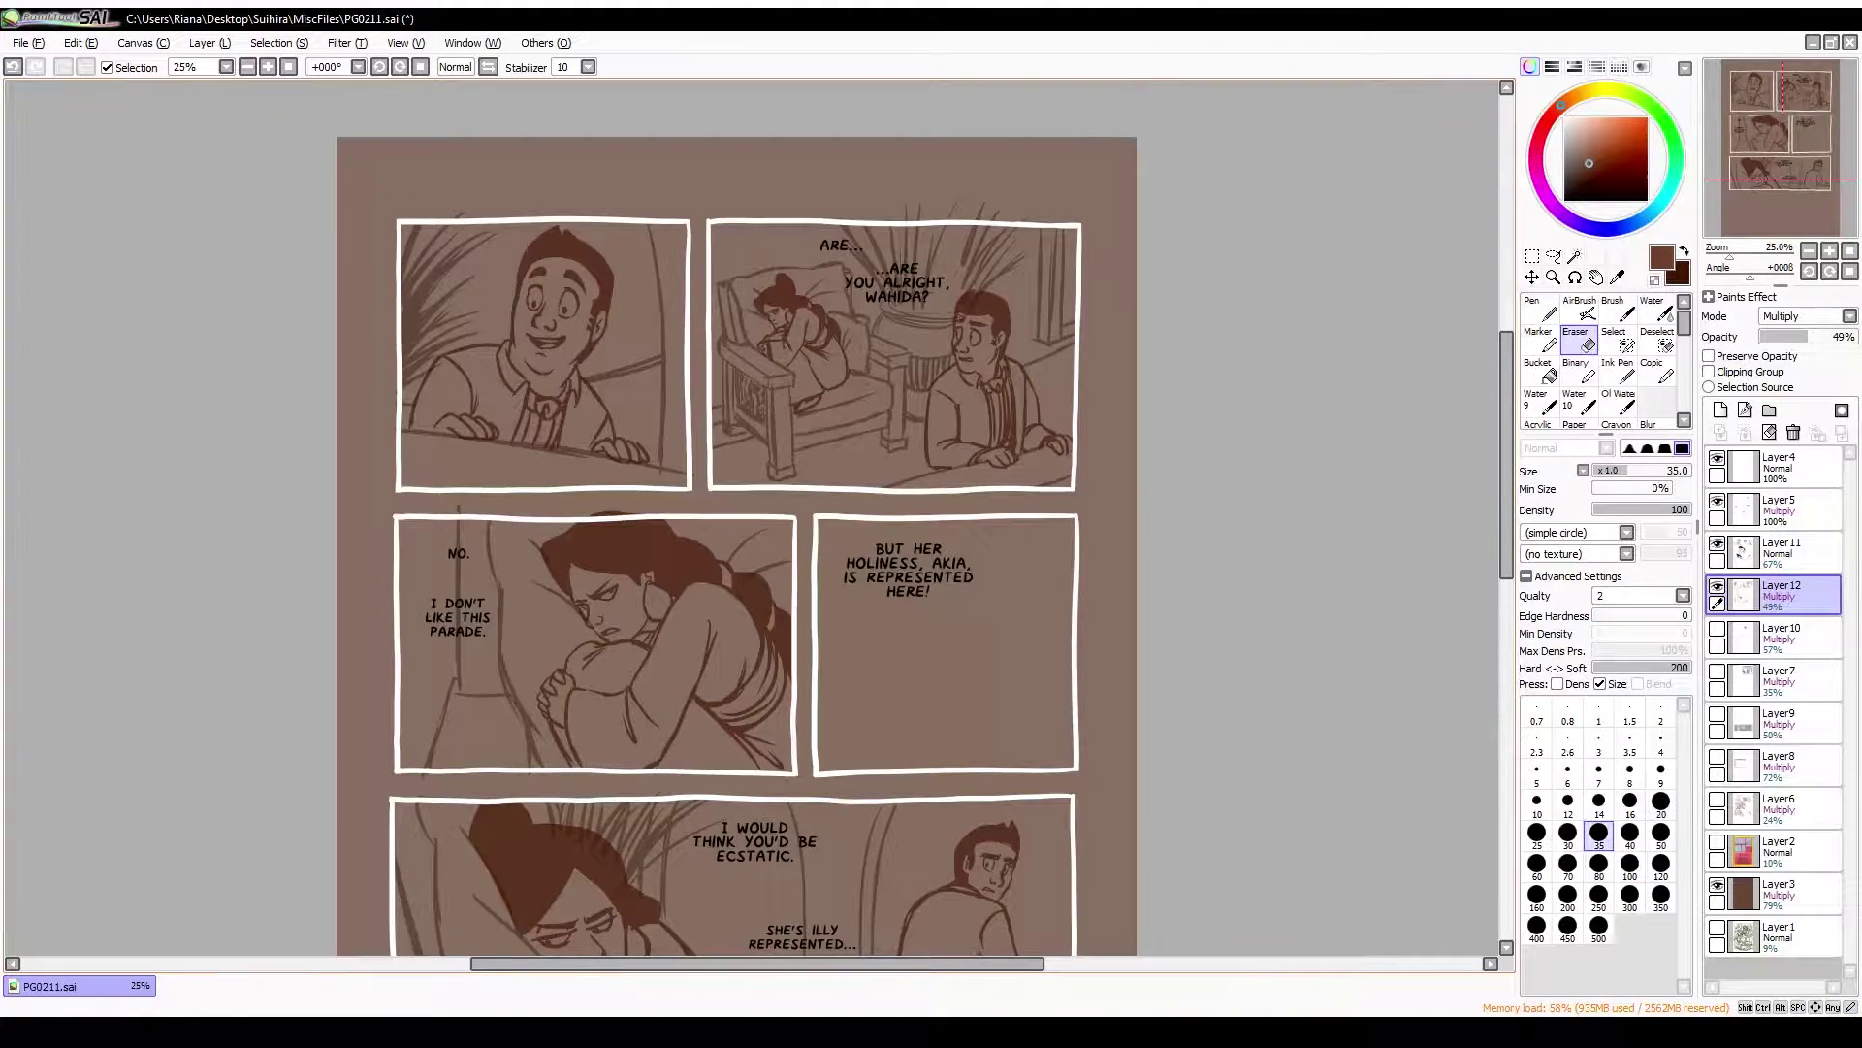
key(n)
Paint a white speech balloon behind "ARE..." on a new layer below the lettering, and restore Layer11 to 100% opacity
mouse_move(822, 232)
mouse_down()
mouse_move(823, 162)
mouse_move(795, 162)
mouse_move(822, 322)
mouse_up()
key(ctrl+shift+n)
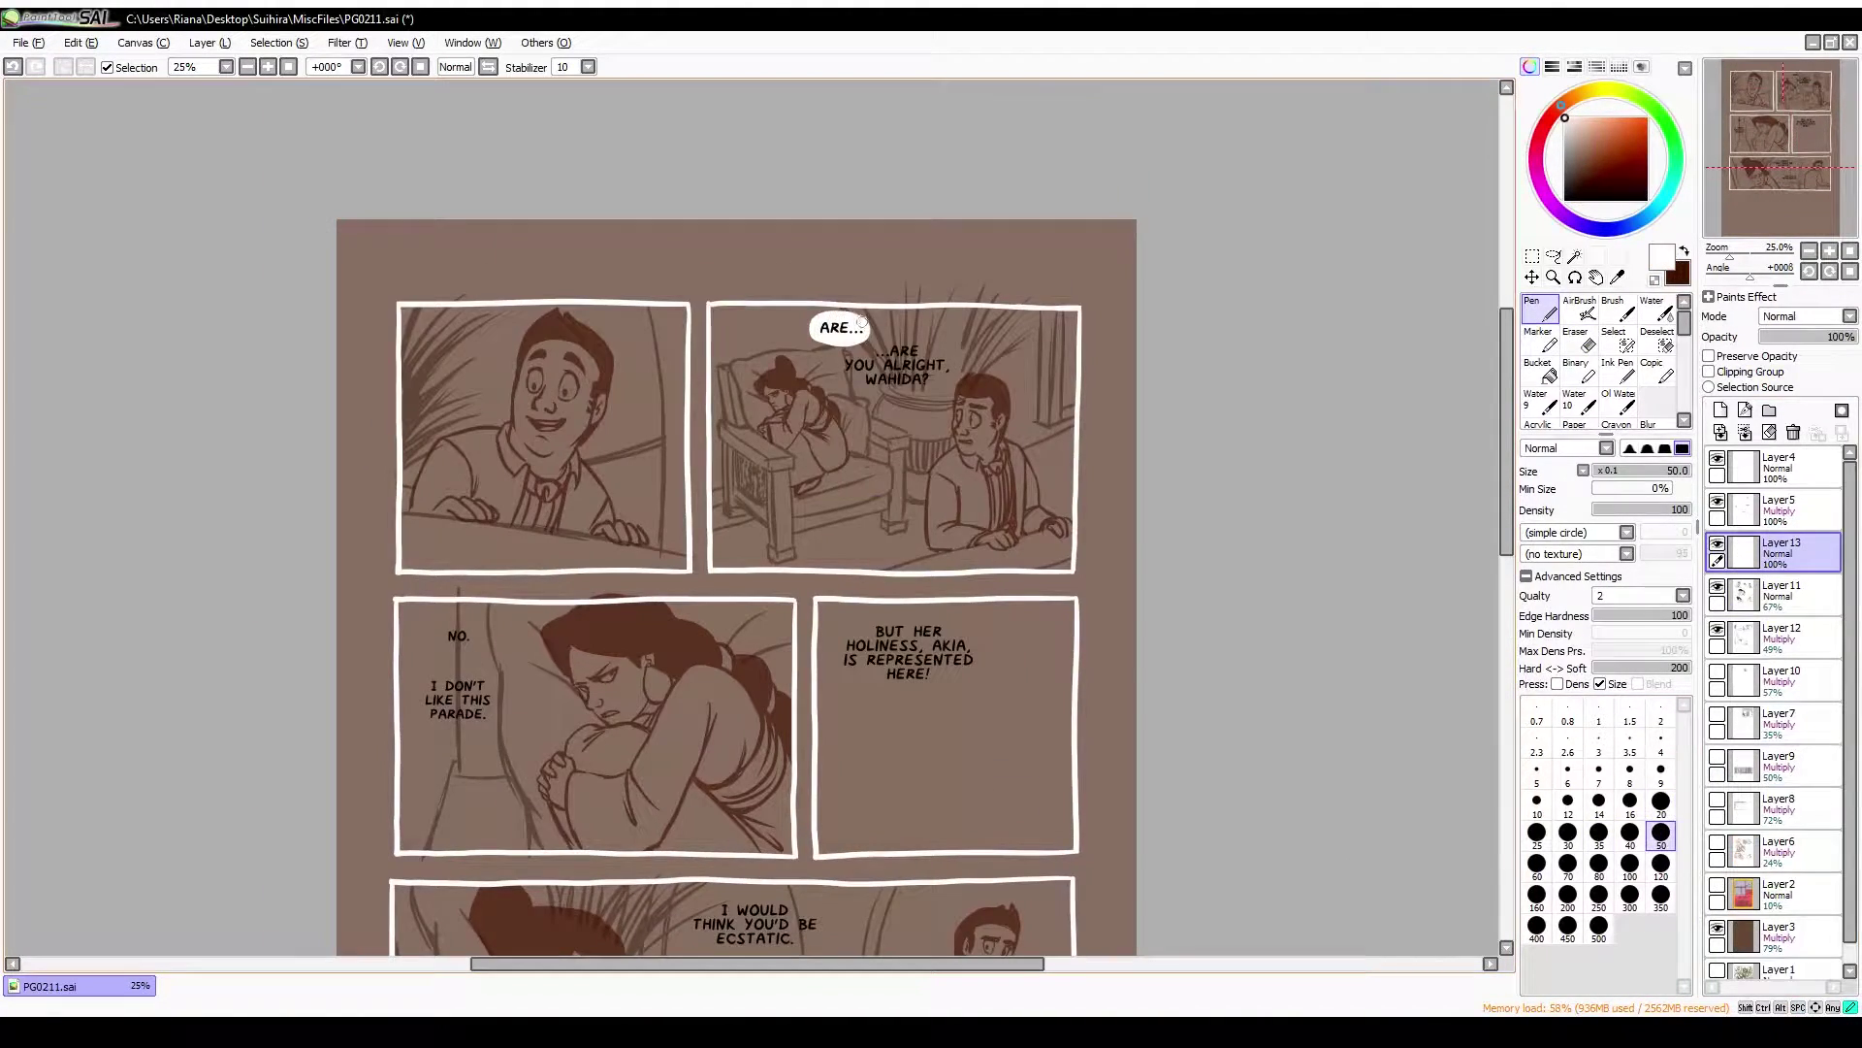
click(1780, 591)
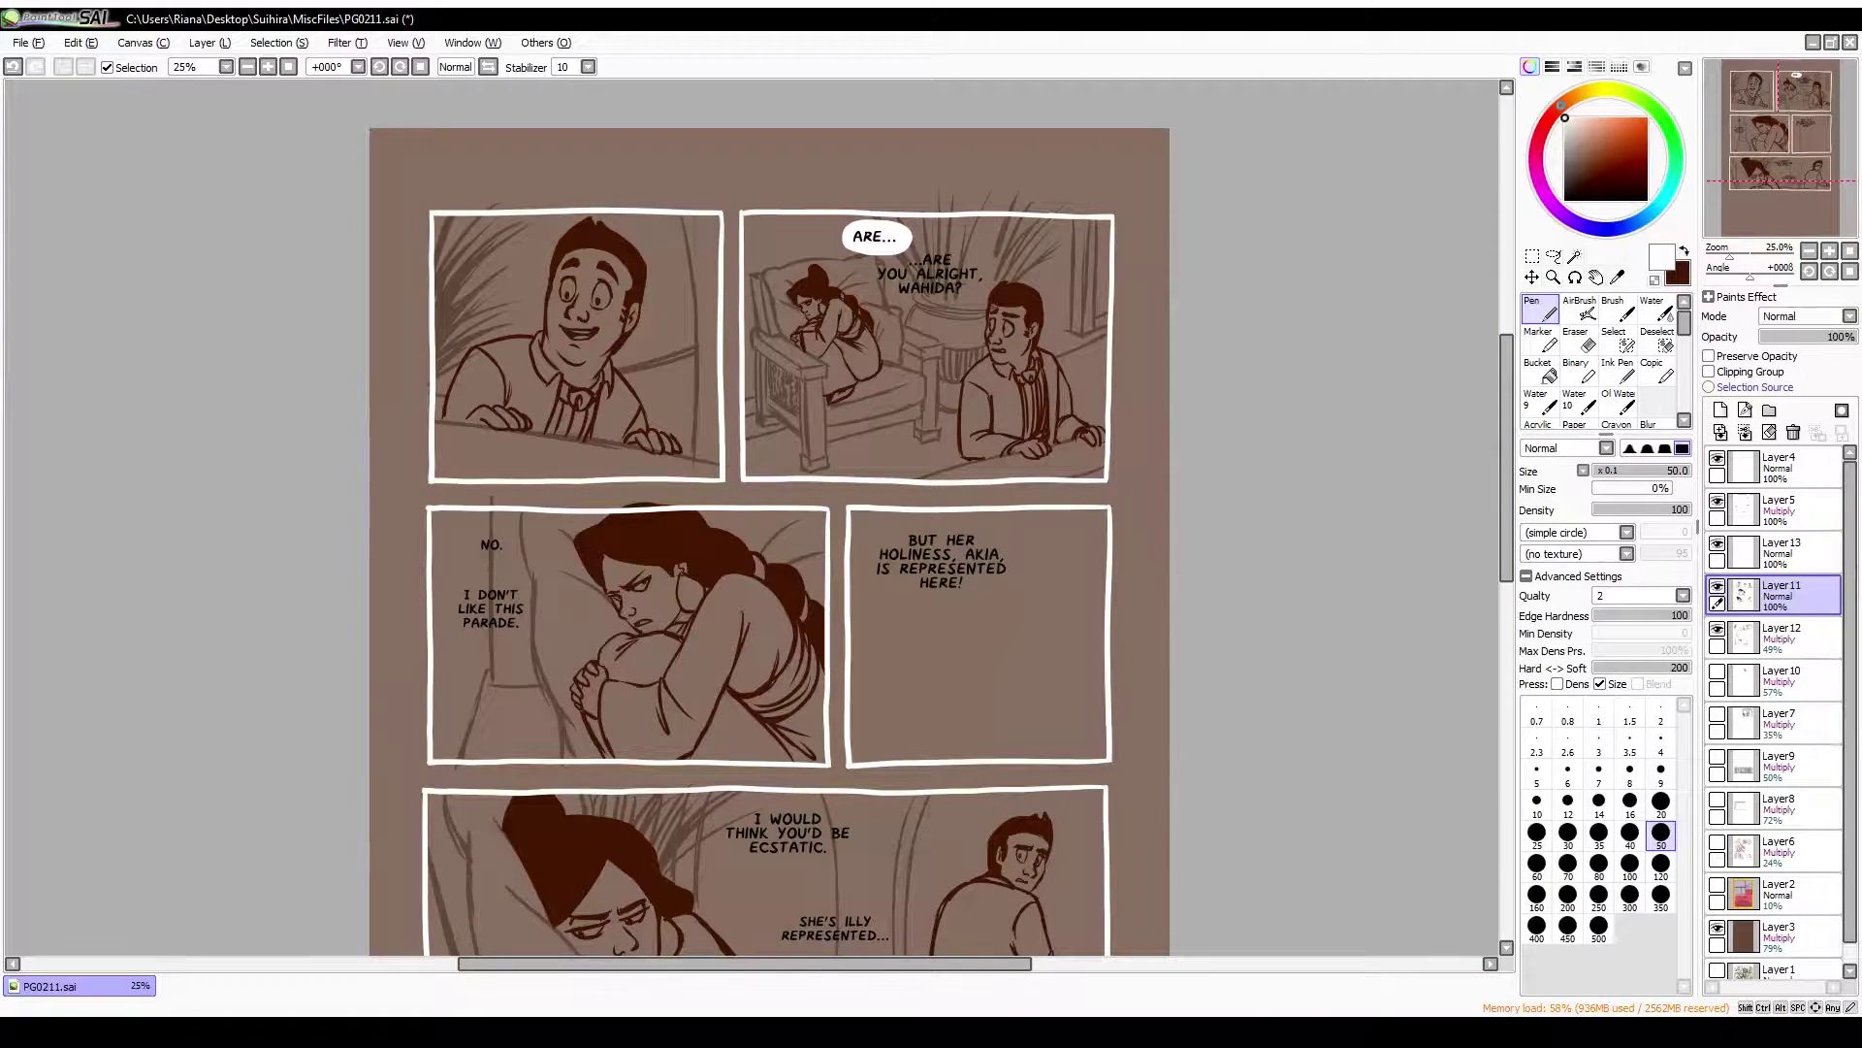
key(e)
key(n)
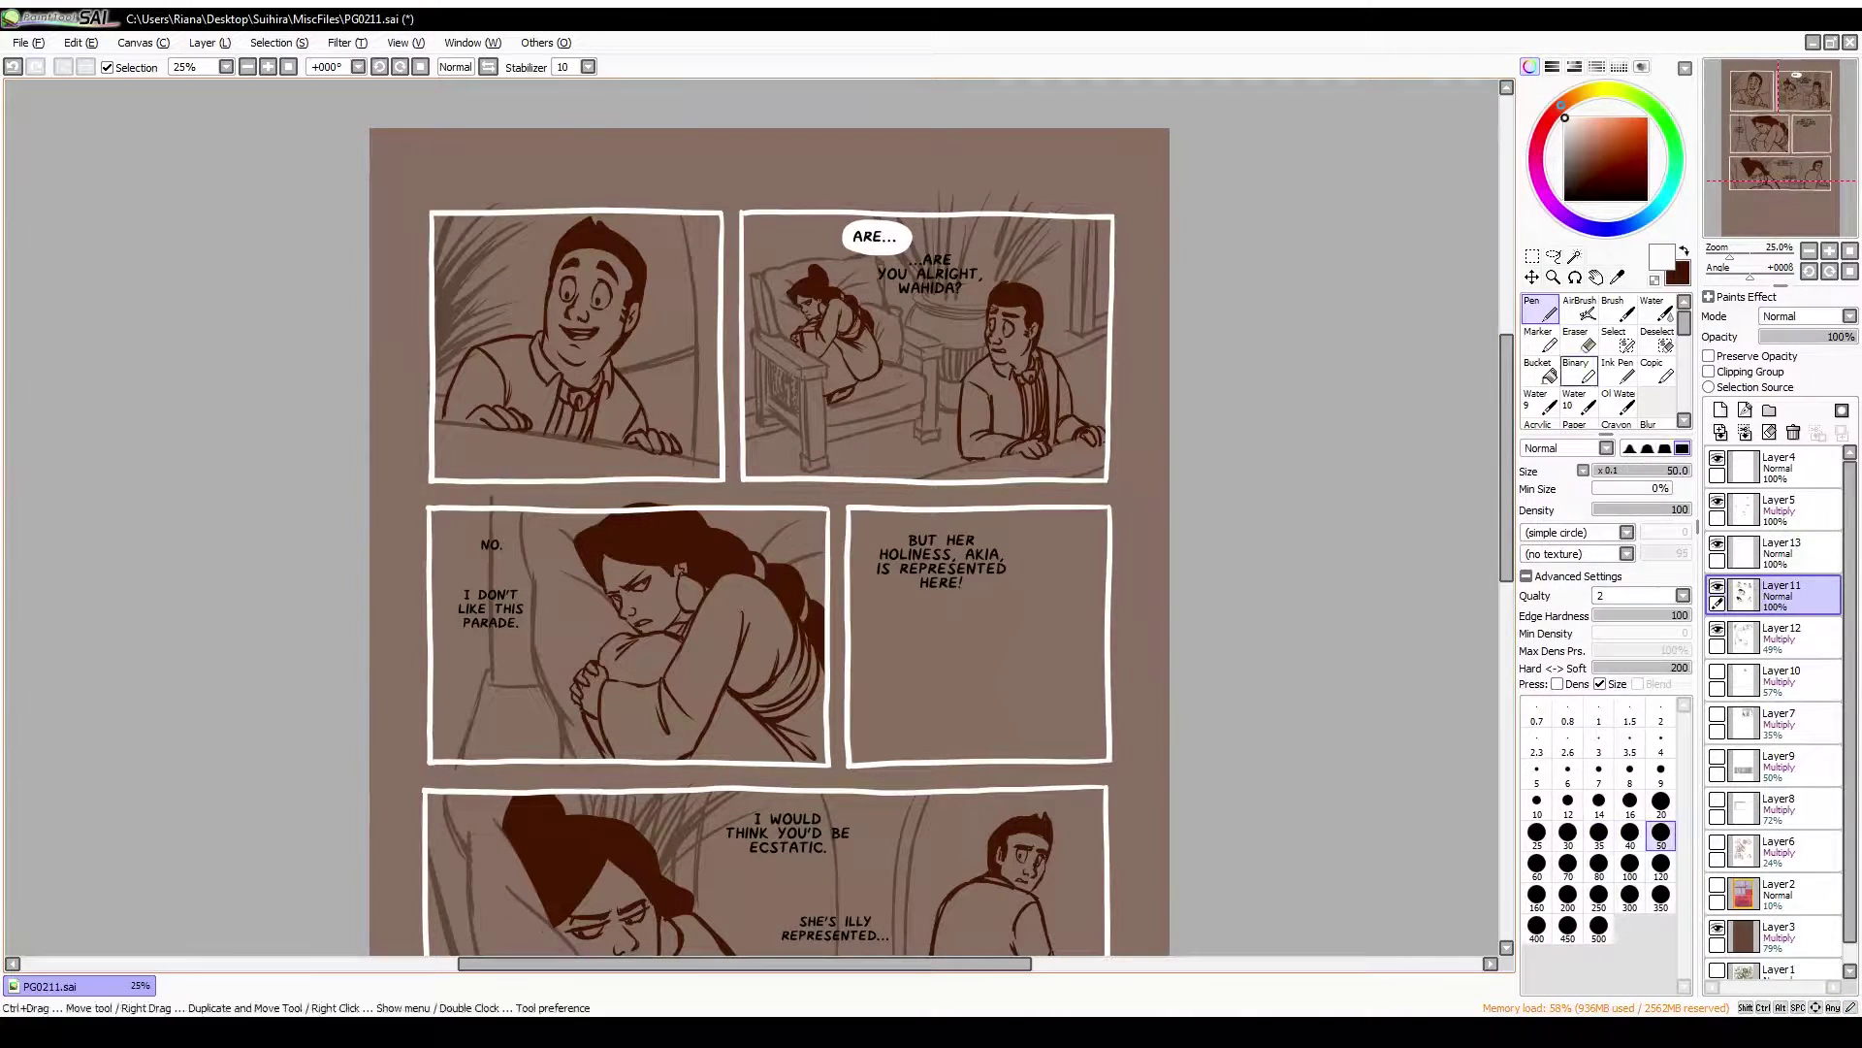
Move the "ARE..." balloon left, paint a white balloon behind "...ARE YOU ALRIGHT", and link the two balloons
drag(1009, 256, 966, 256)
key(ctrl+y)
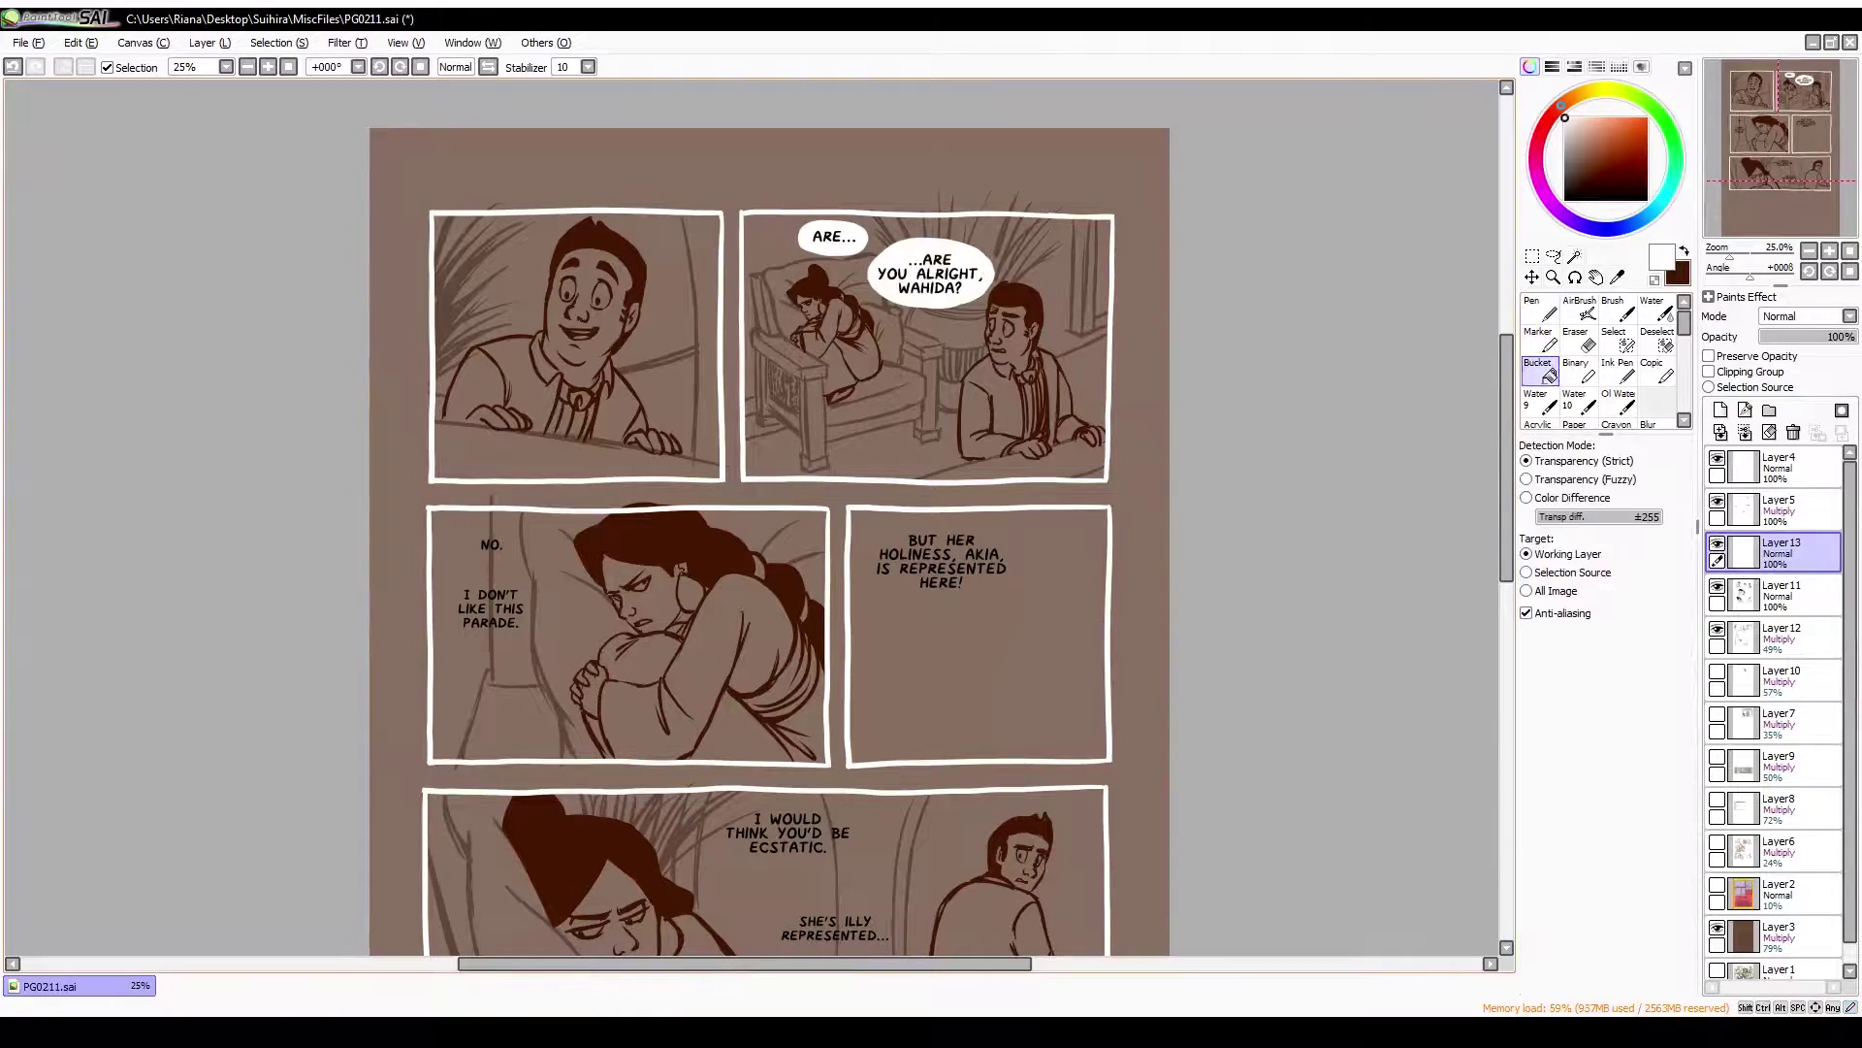
drag(909, 274, 904, 273)
Adjust the lettering inside the larger balloon of the second panel and draw its tail toward the man
scroll(718, 523, up, 2)
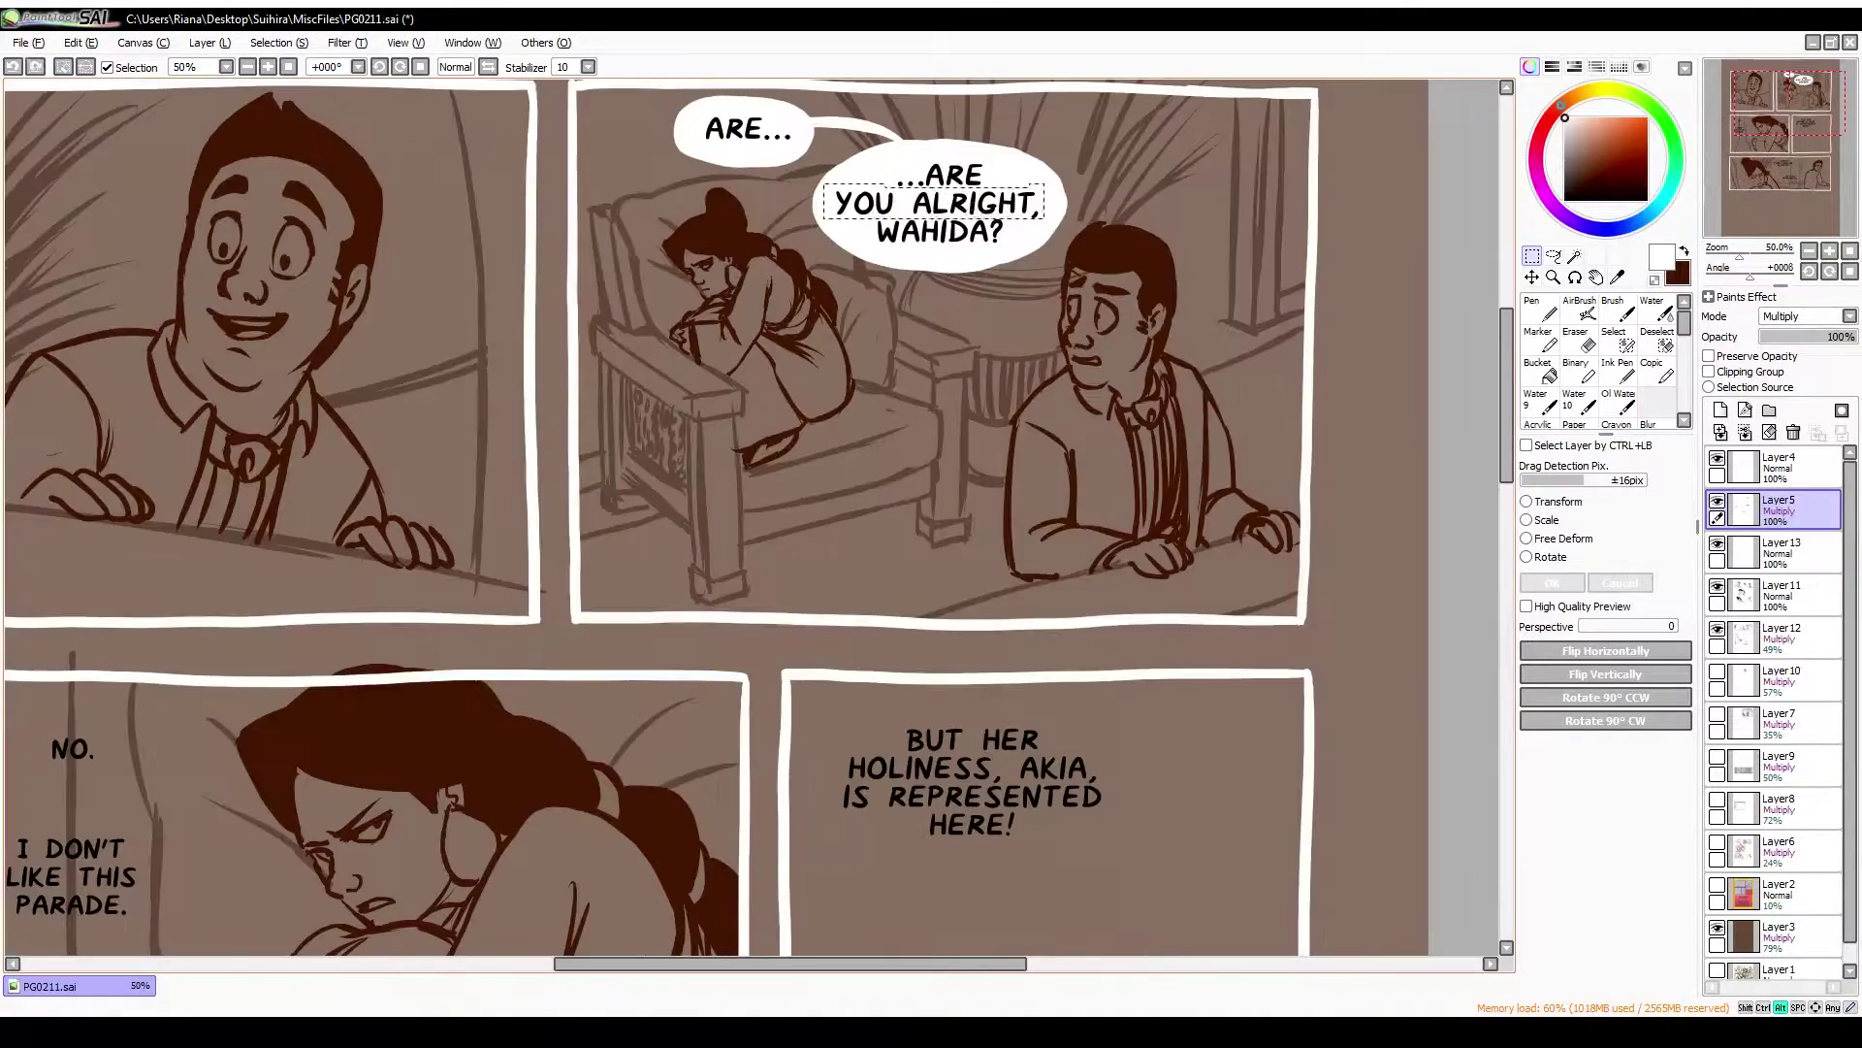
scroll(718, 524, down, 2)
drag(854, 408, 887, 444)
key(ctrl+z)
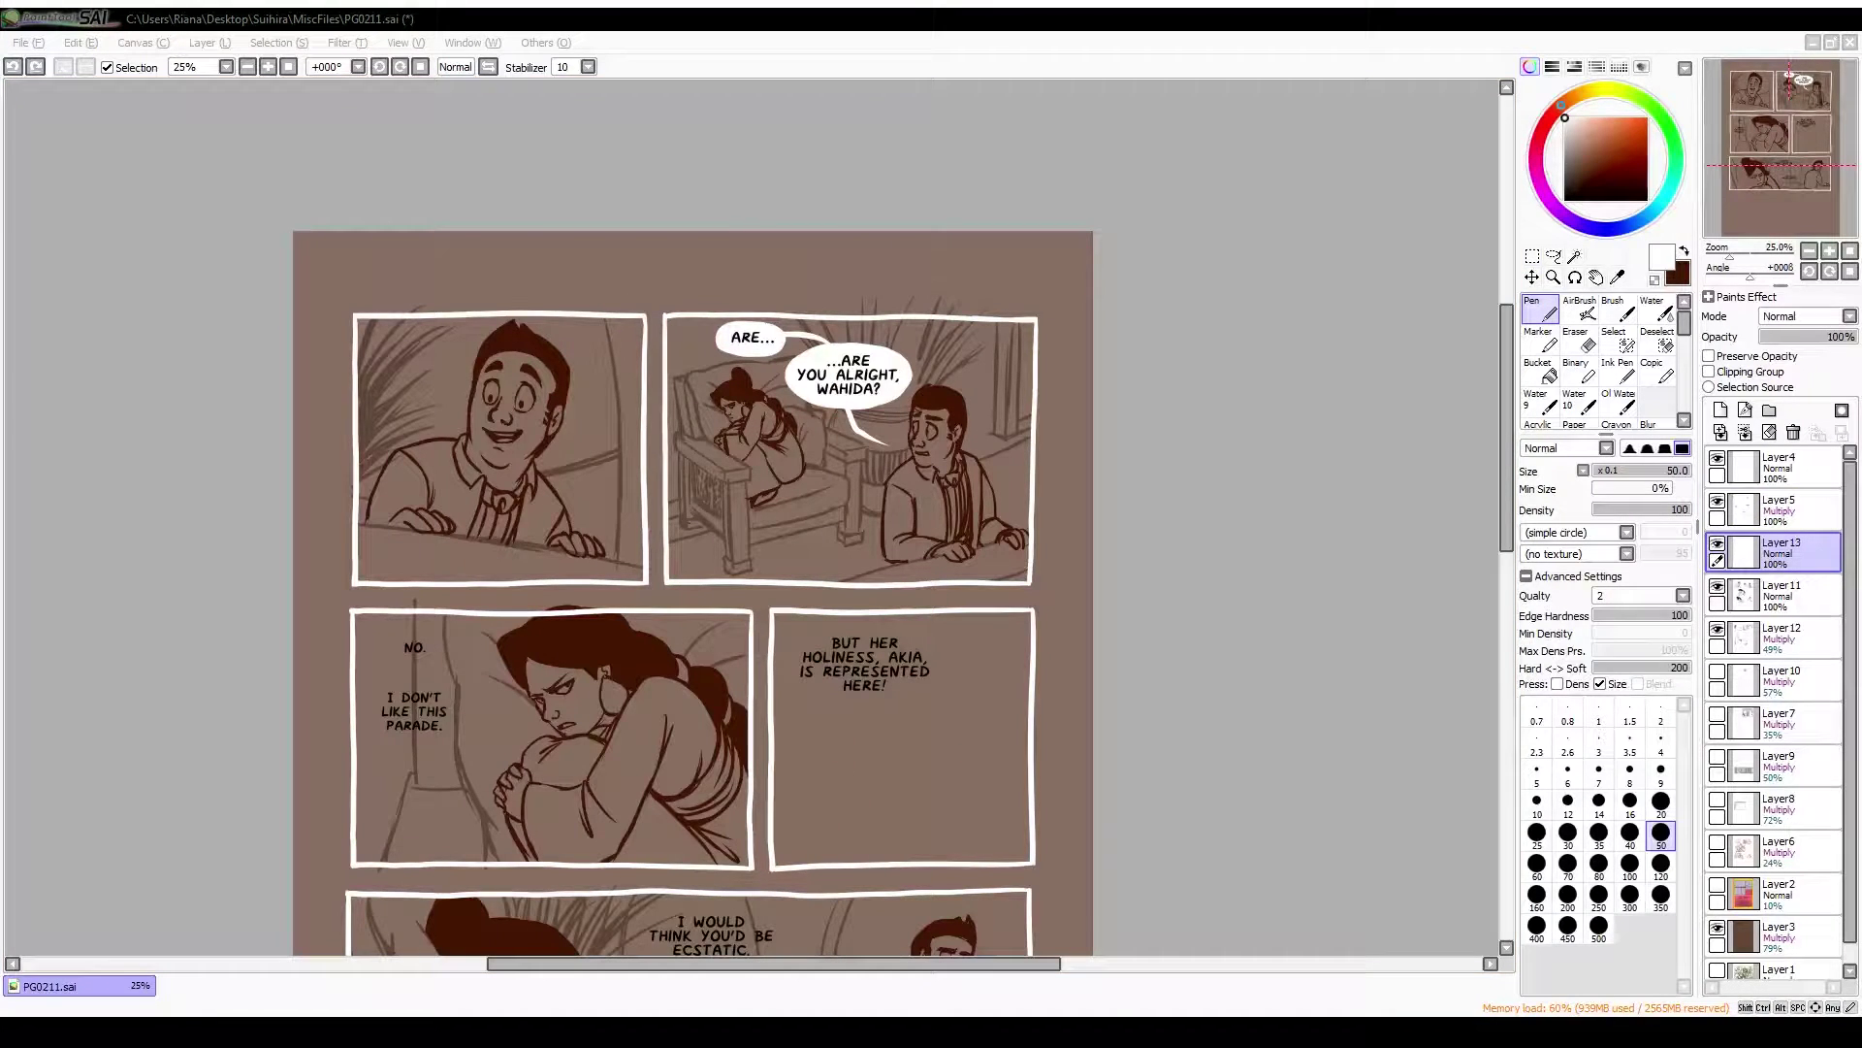
Paint joined white balloons behind "NO." and "I DON'T LIKE THIS PARADE." in the third panel, with a tail toward the woman
drag(560, 507, 607, 504)
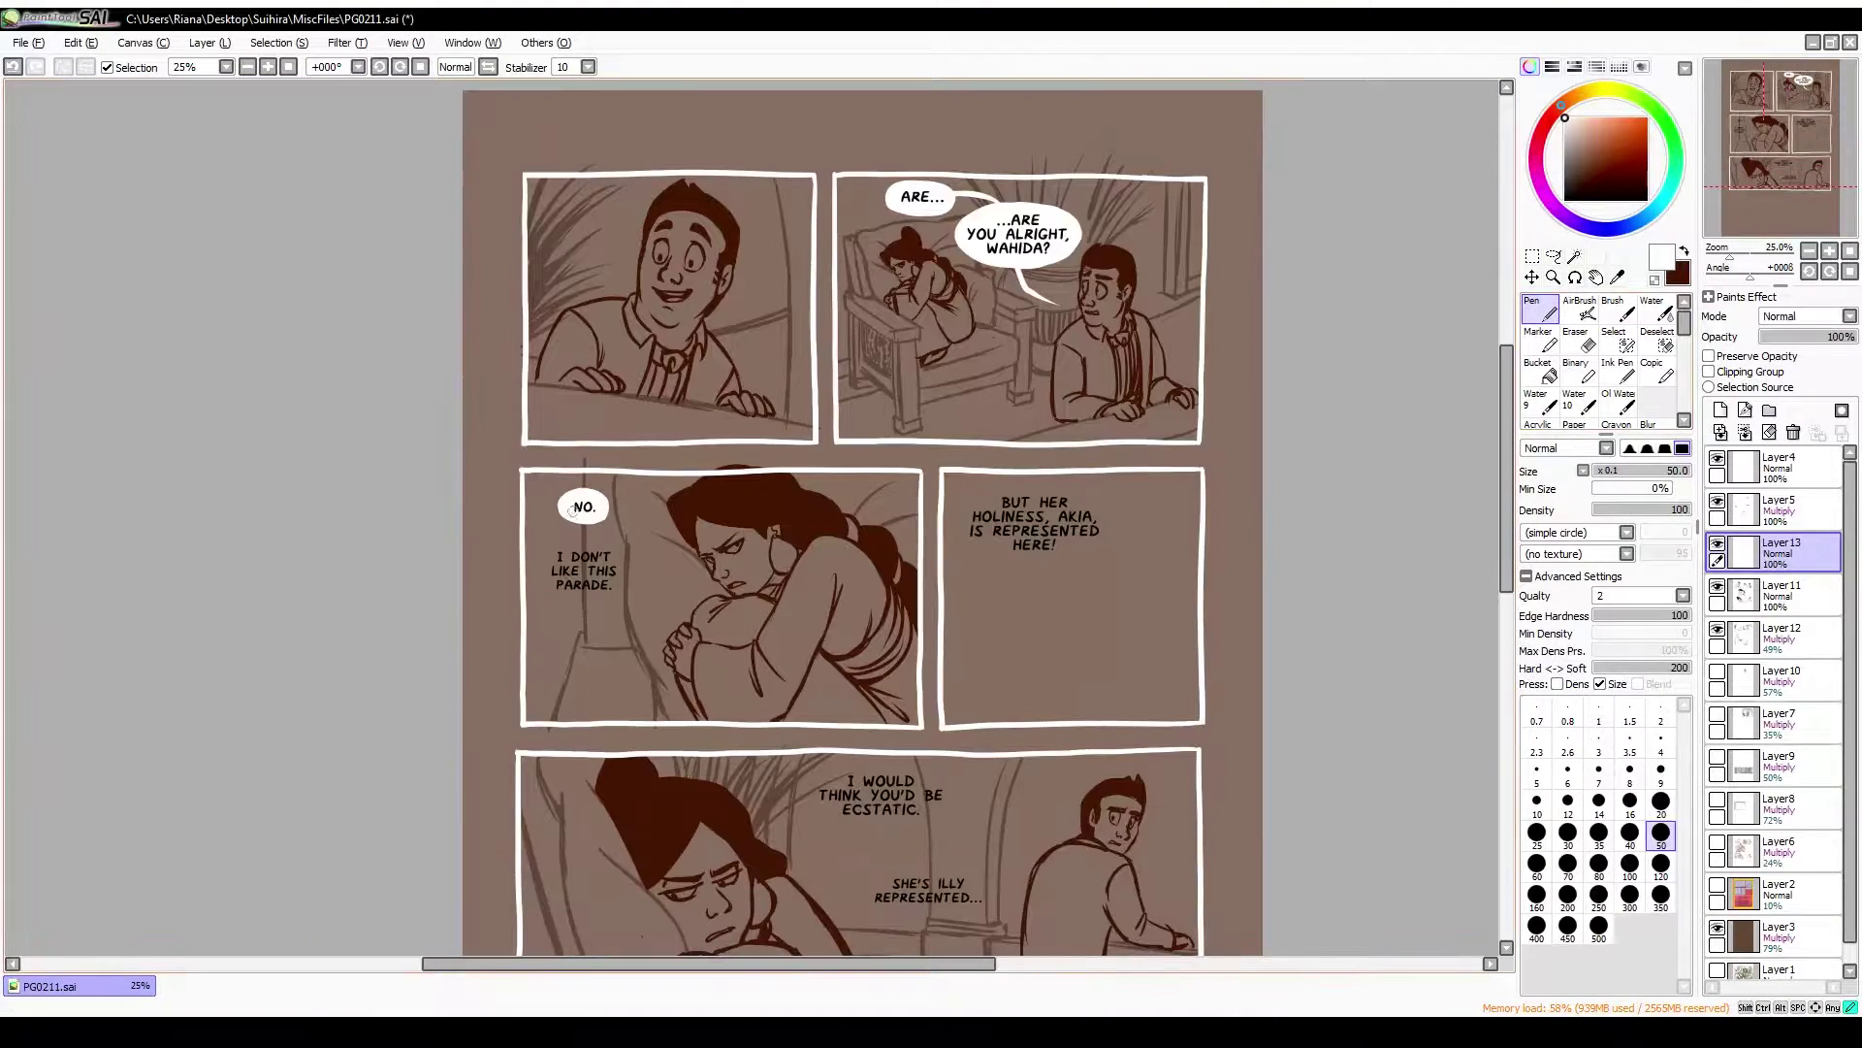
drag(544, 567, 648, 611)
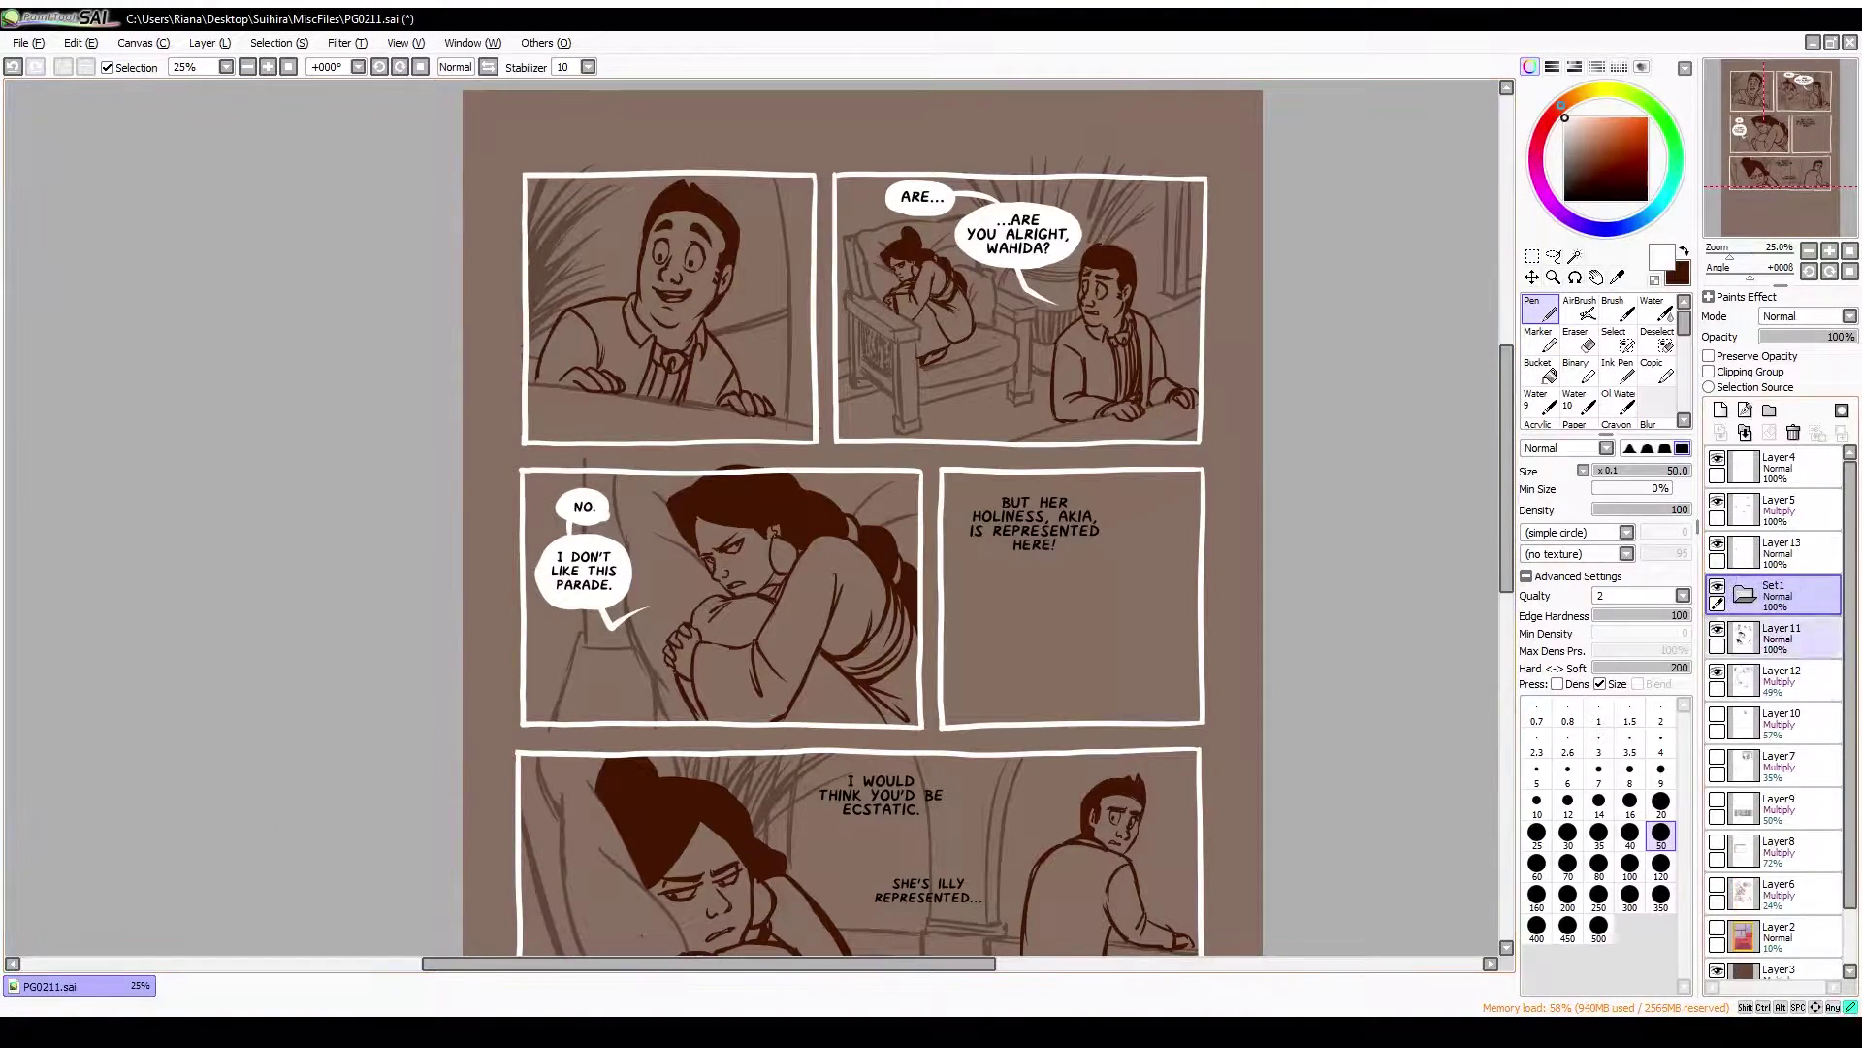
click(1780, 679)
key(ctrl+t)
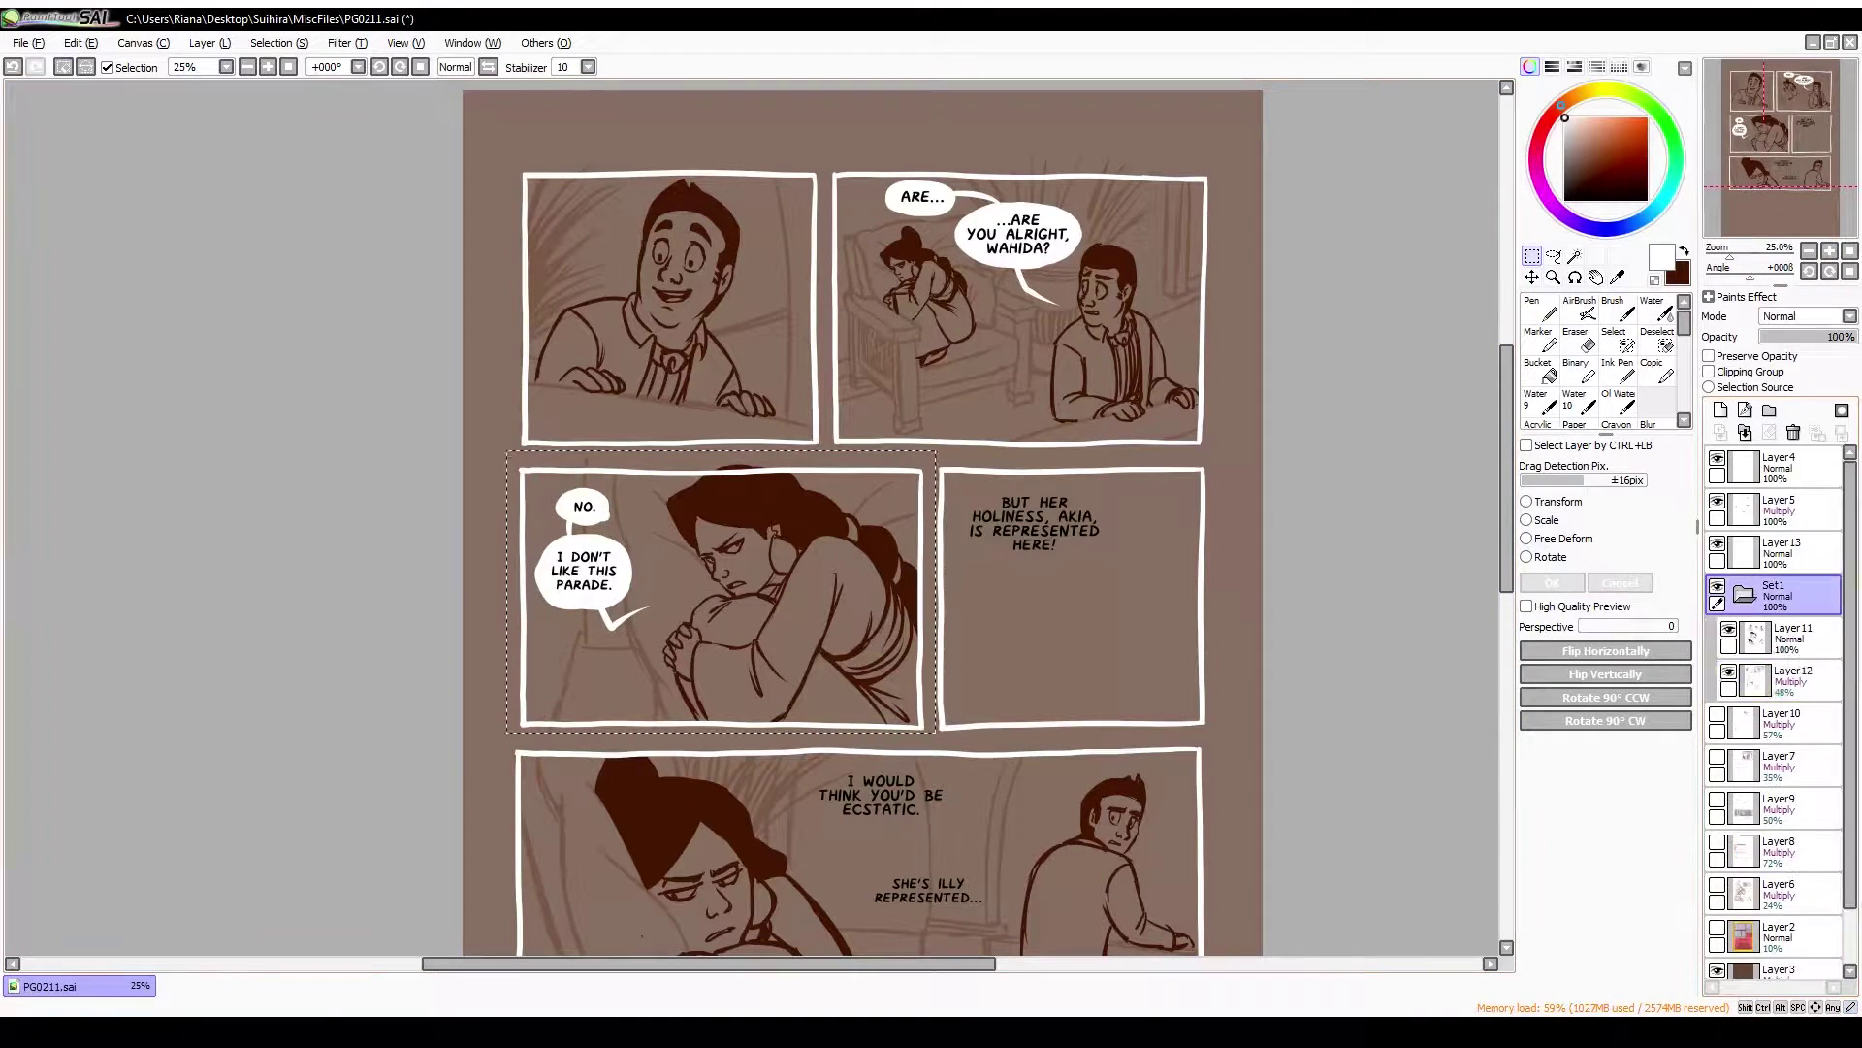
key(Return)
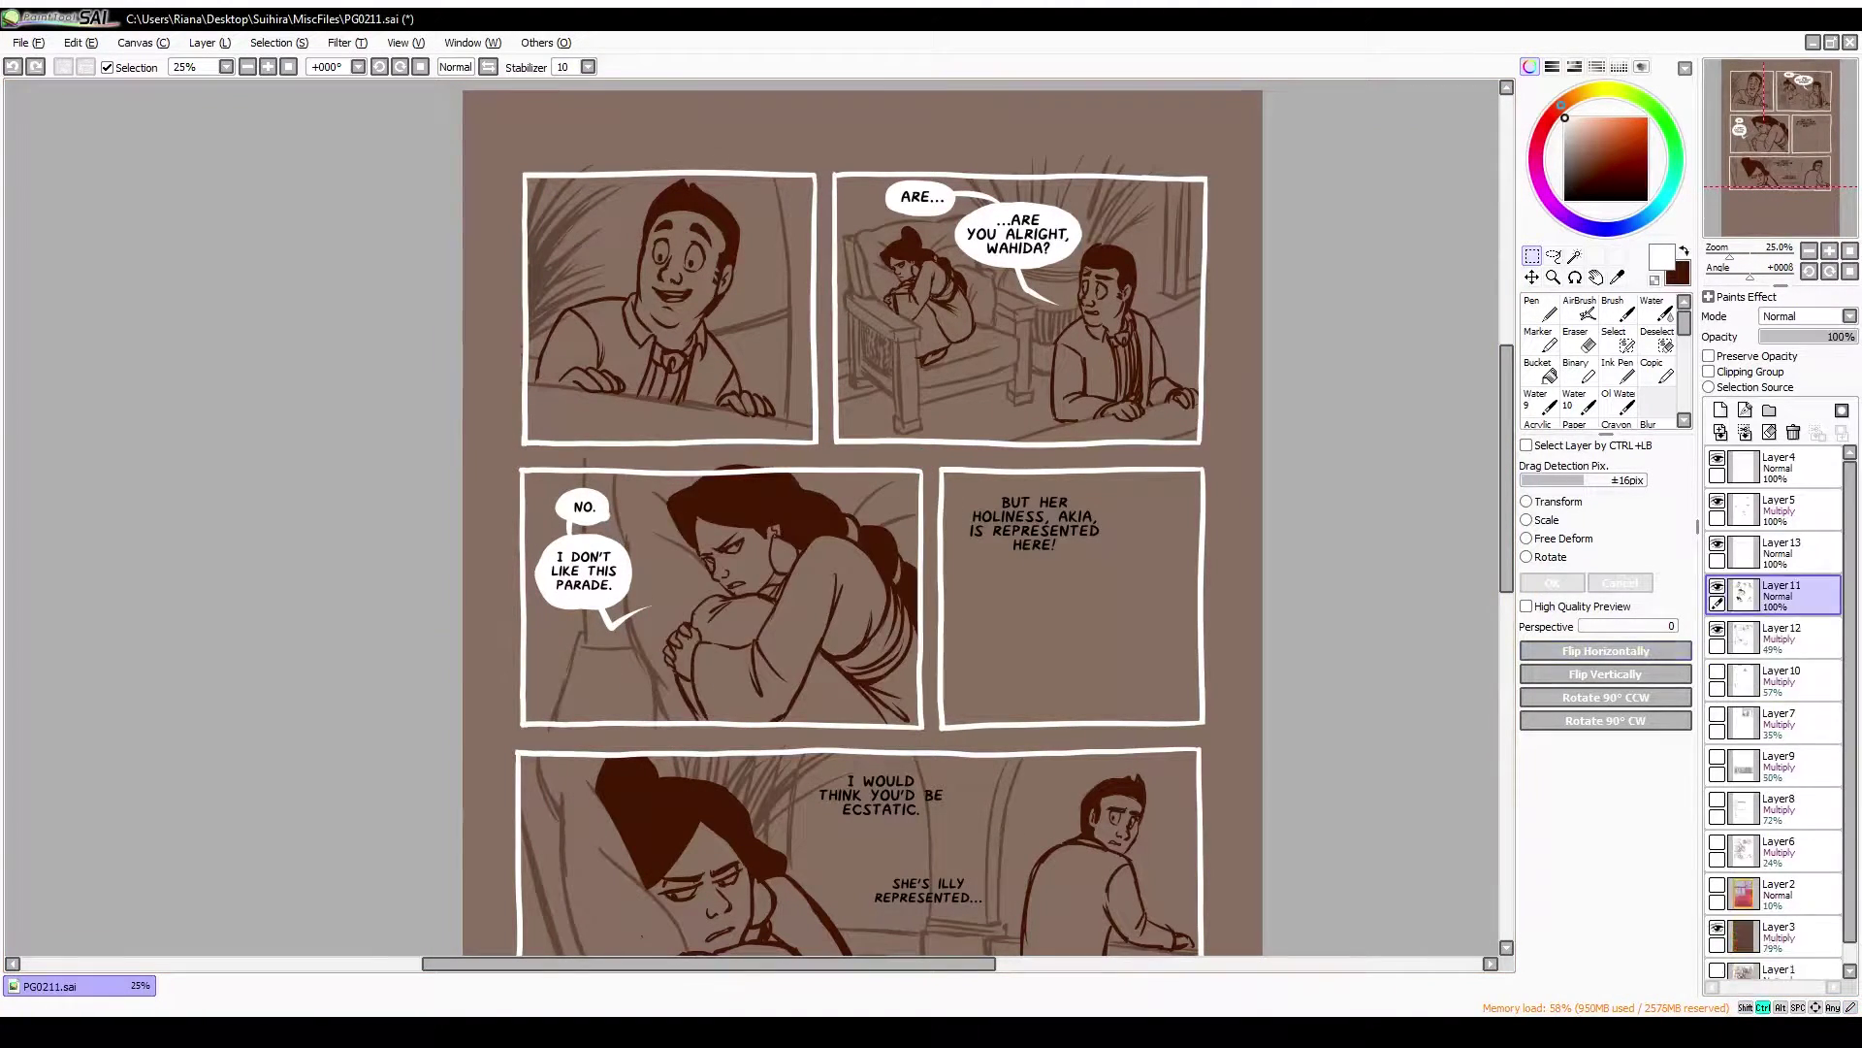
Enlarge and shift left the woman and her armchair background in the third panel, and merge her lines back into Layer11
key(ctrl+t)
key(Return)
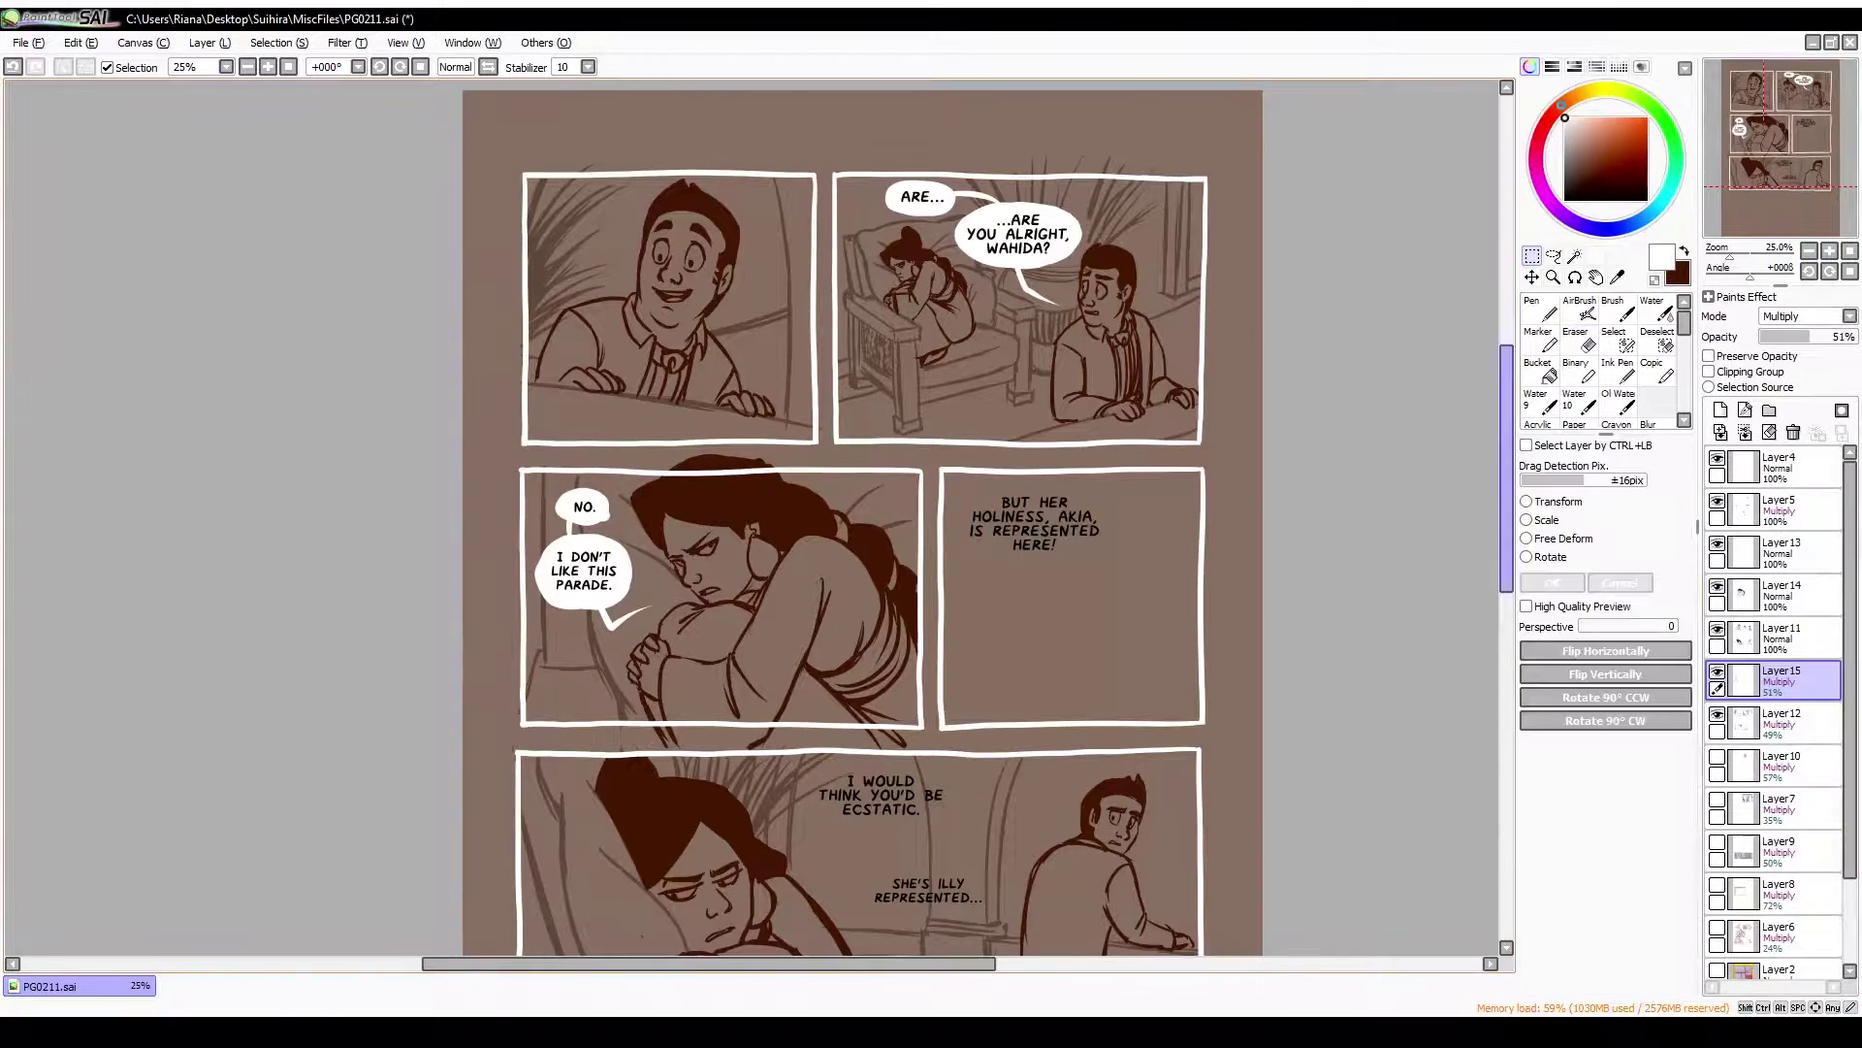
key(ctrl+e)
key(h)
key(h)
click(1781, 677)
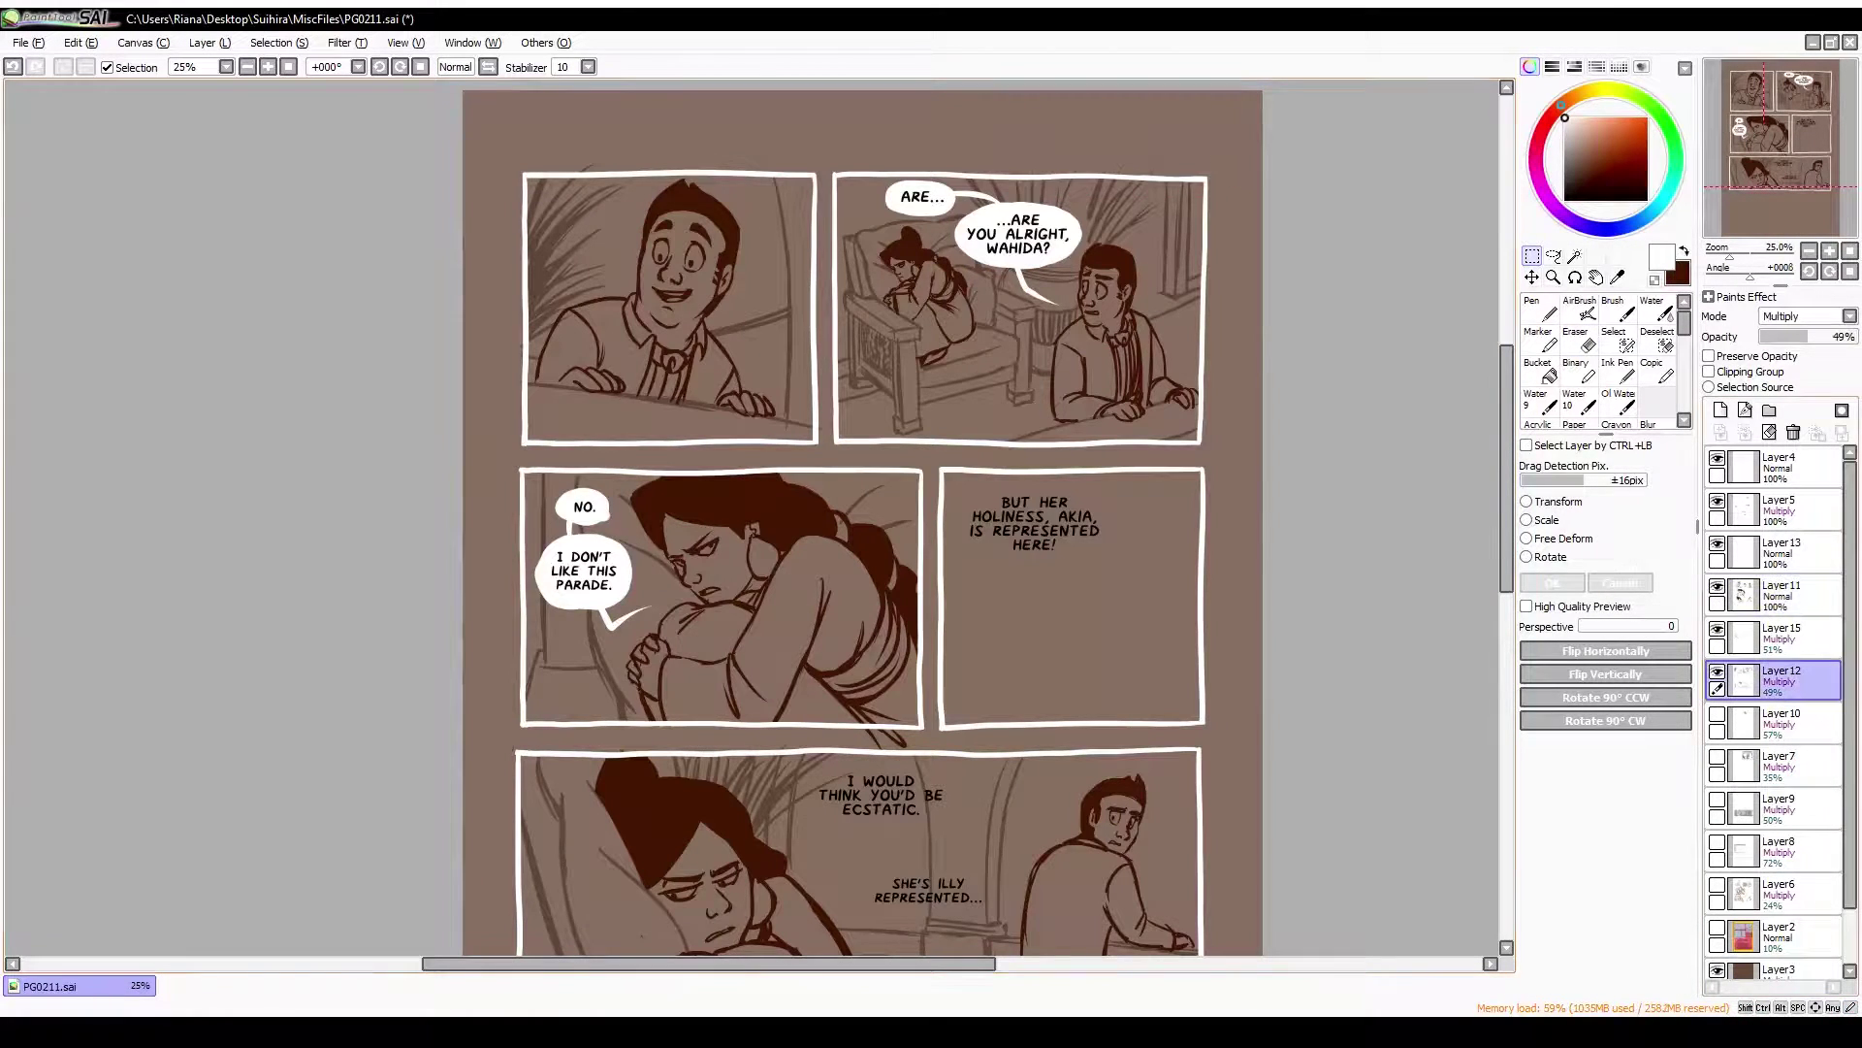
key(ctrl+shift+n)
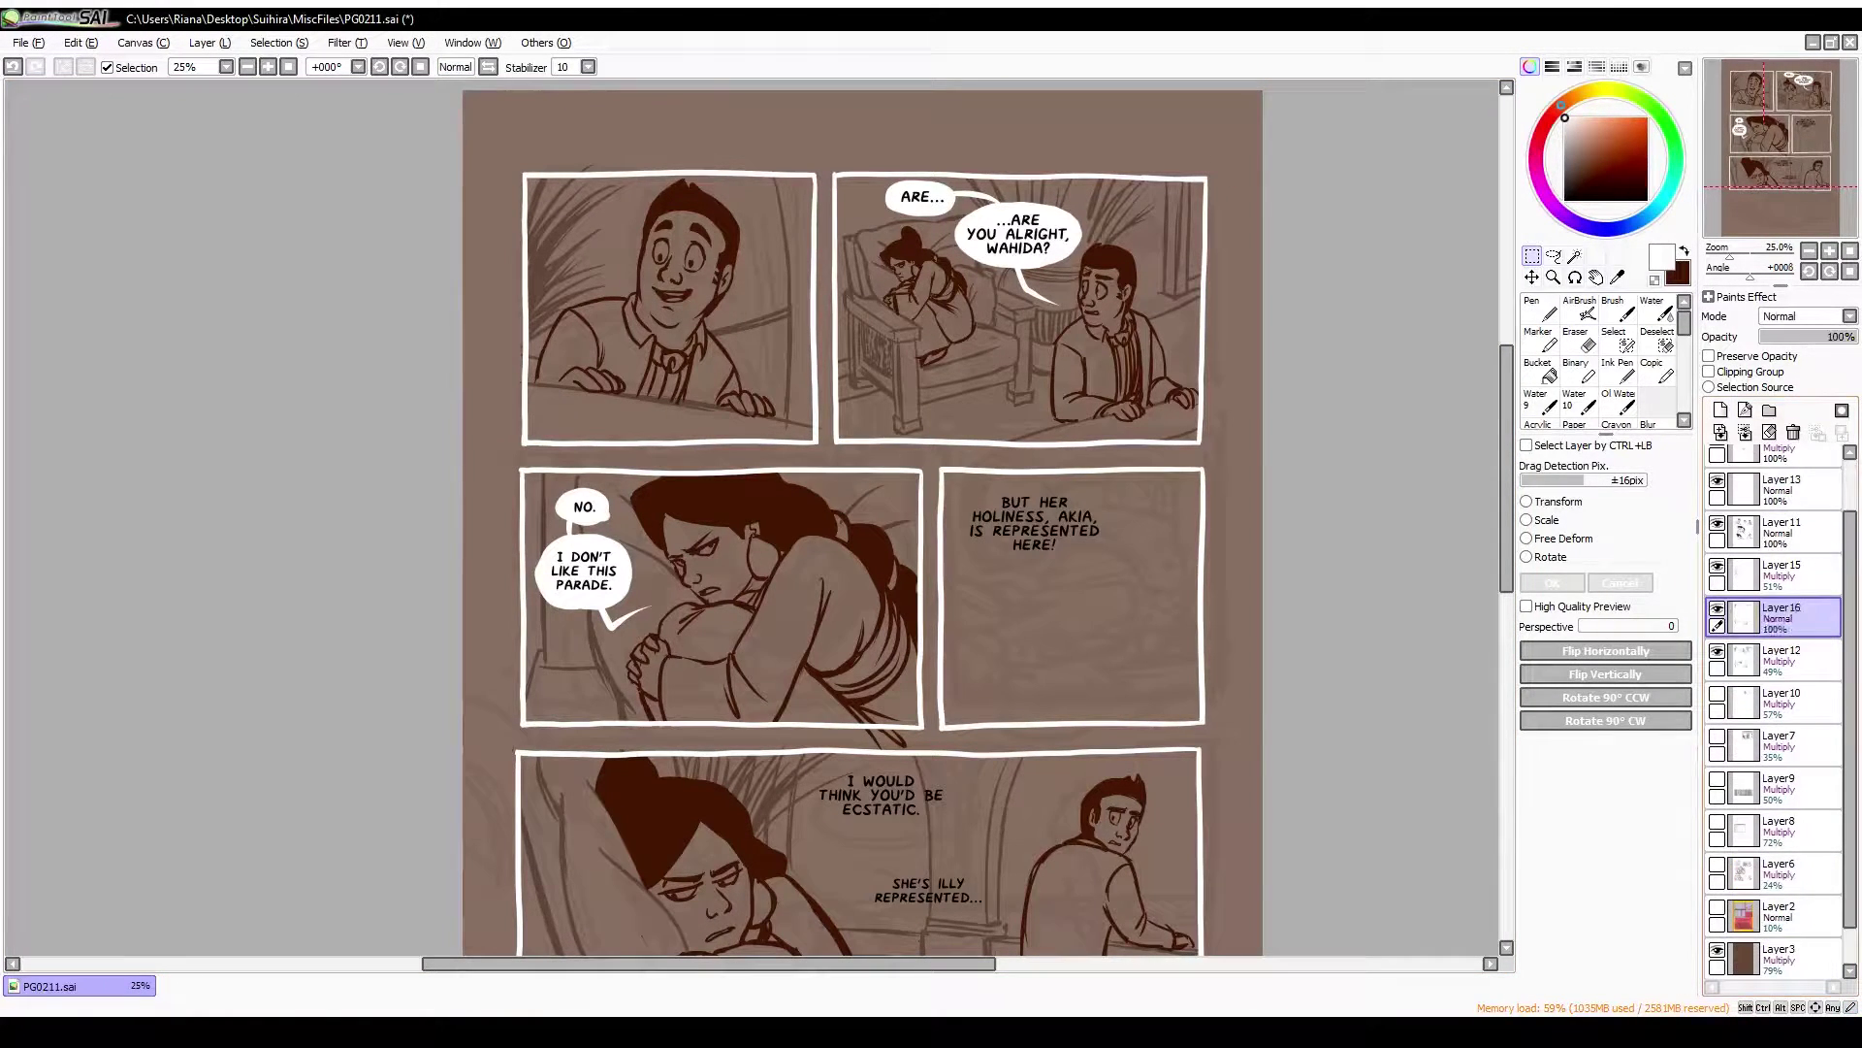
key(x)
key(n)
drag(1086, 587, 1122, 603)
click(1793, 431)
Paint white balloons on Layer13 behind the fourth panel's lettering and both bottom-panel texts, with tails for the man's lines
click(1781, 490)
key(x)
mouse_move(1009, 504)
mouse_down()
mouse_move(979, 529)
mouse_move(967, 511)
mouse_up()
mouse_move(885, 482)
mouse_down()
mouse_move(960, 524)
mouse_move(980, 490)
mouse_move(1067, 524)
mouse_up()
mouse_move(912, 596)
mouse_down()
mouse_move(1015, 612)
mouse_move(960, 664)
mouse_up()
Undo the last tail, move the "SHE'S ILLY REPRESENTED..." balloon and lettering up, and draw a new tail toward the woman
key(ctrl+z)
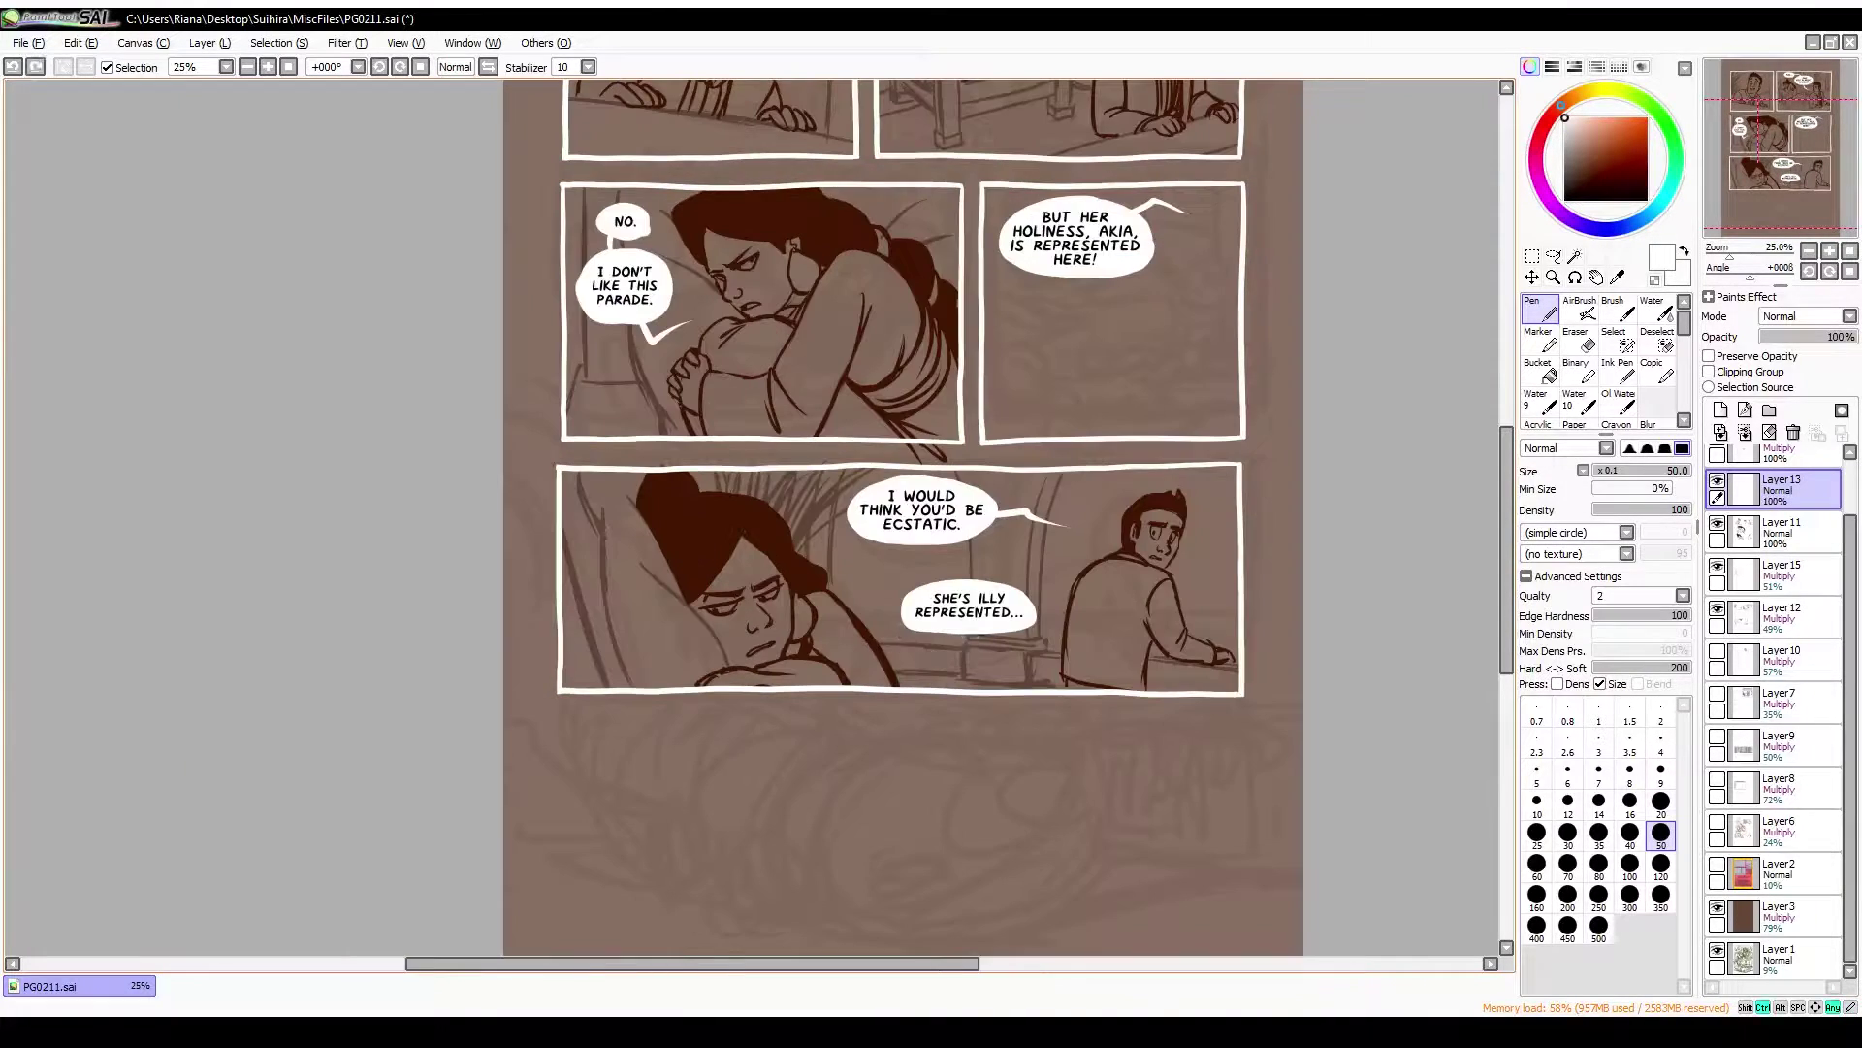
key(ctrl+z)
key(h)
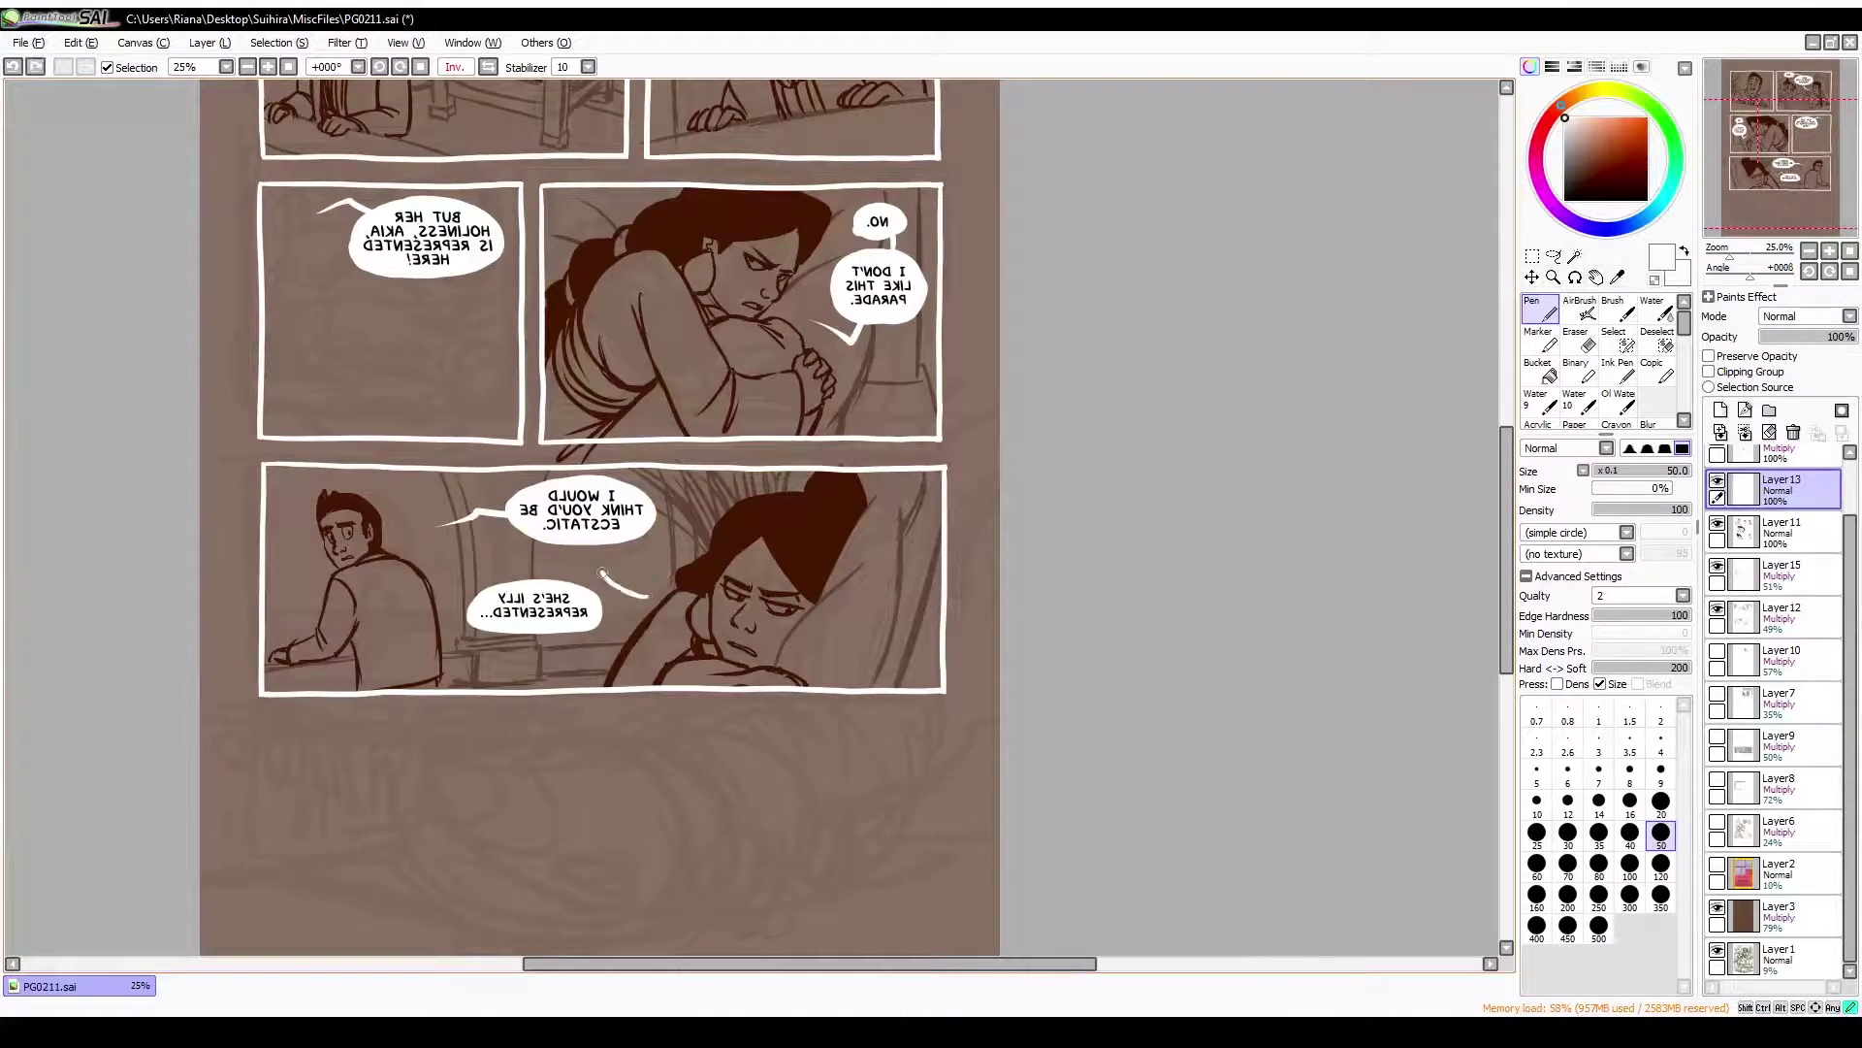
key(h)
key(l)
key(n)
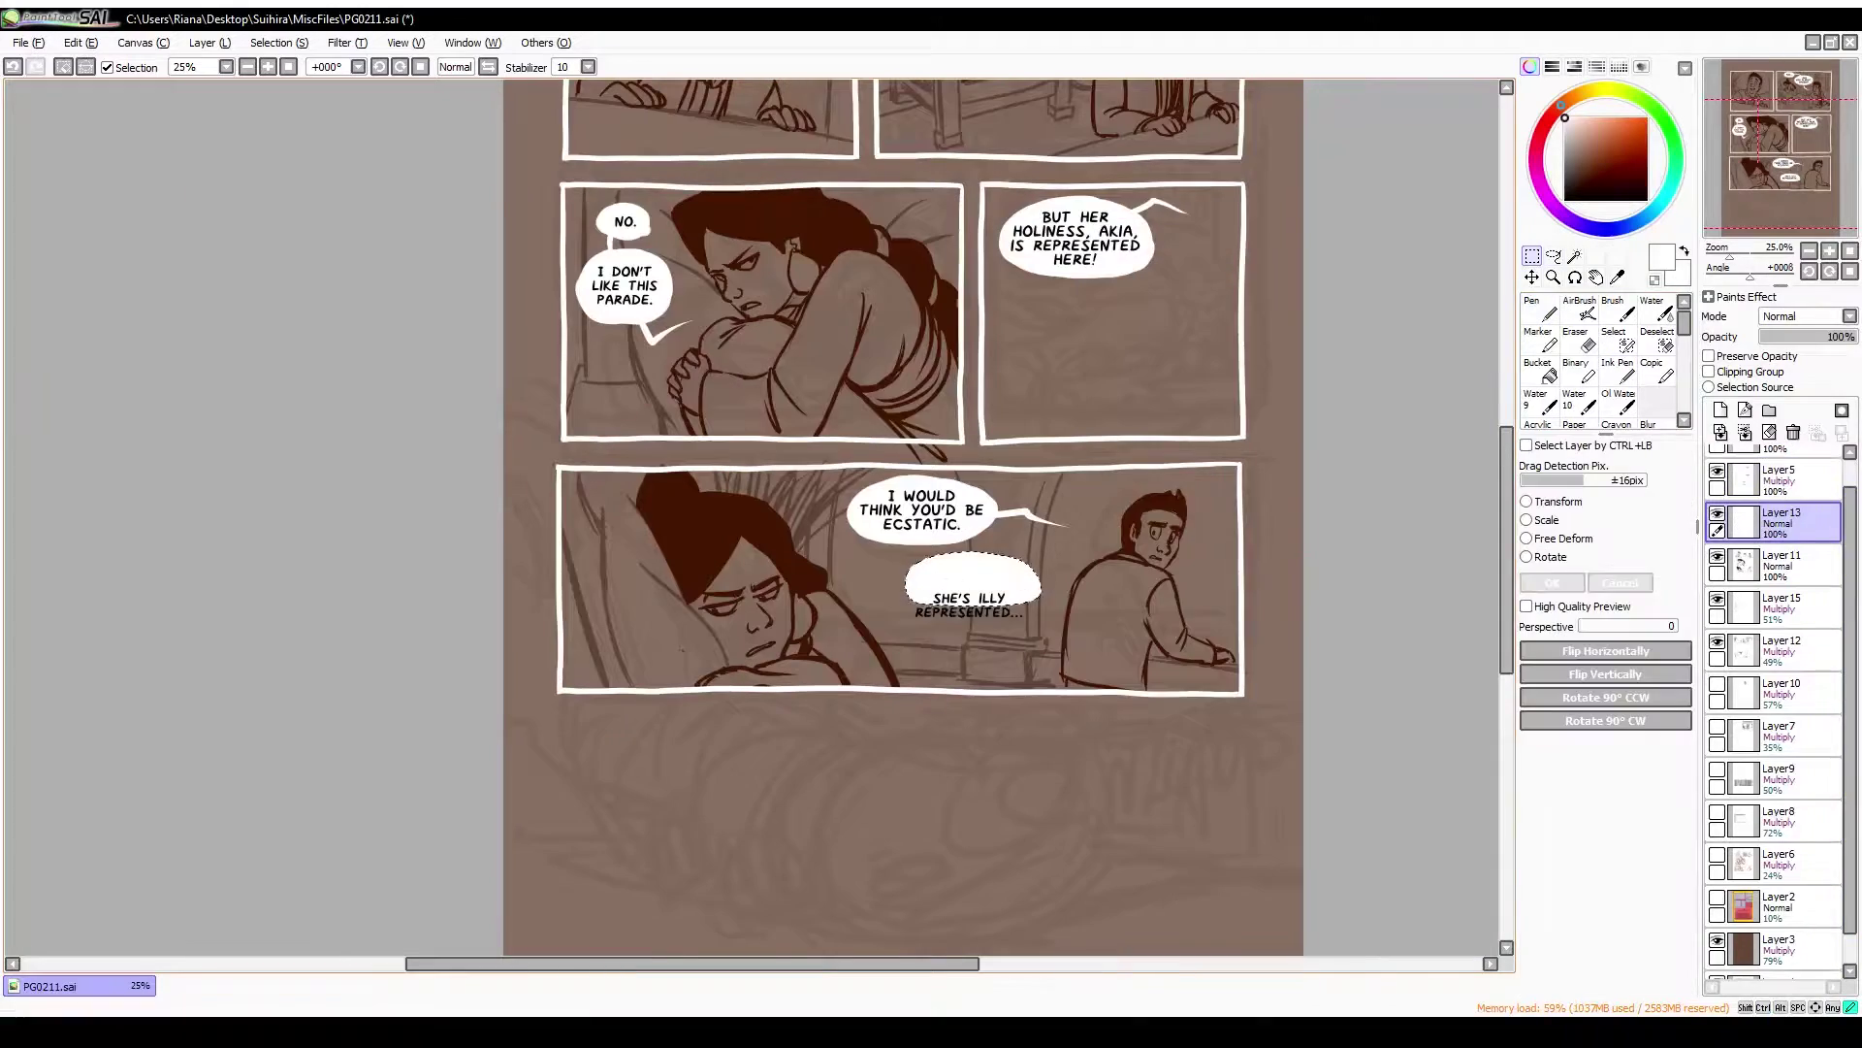
mouse_move(945, 648)
mouse_down()
mouse_move(948, 622)
mouse_move(897, 637)
mouse_up()
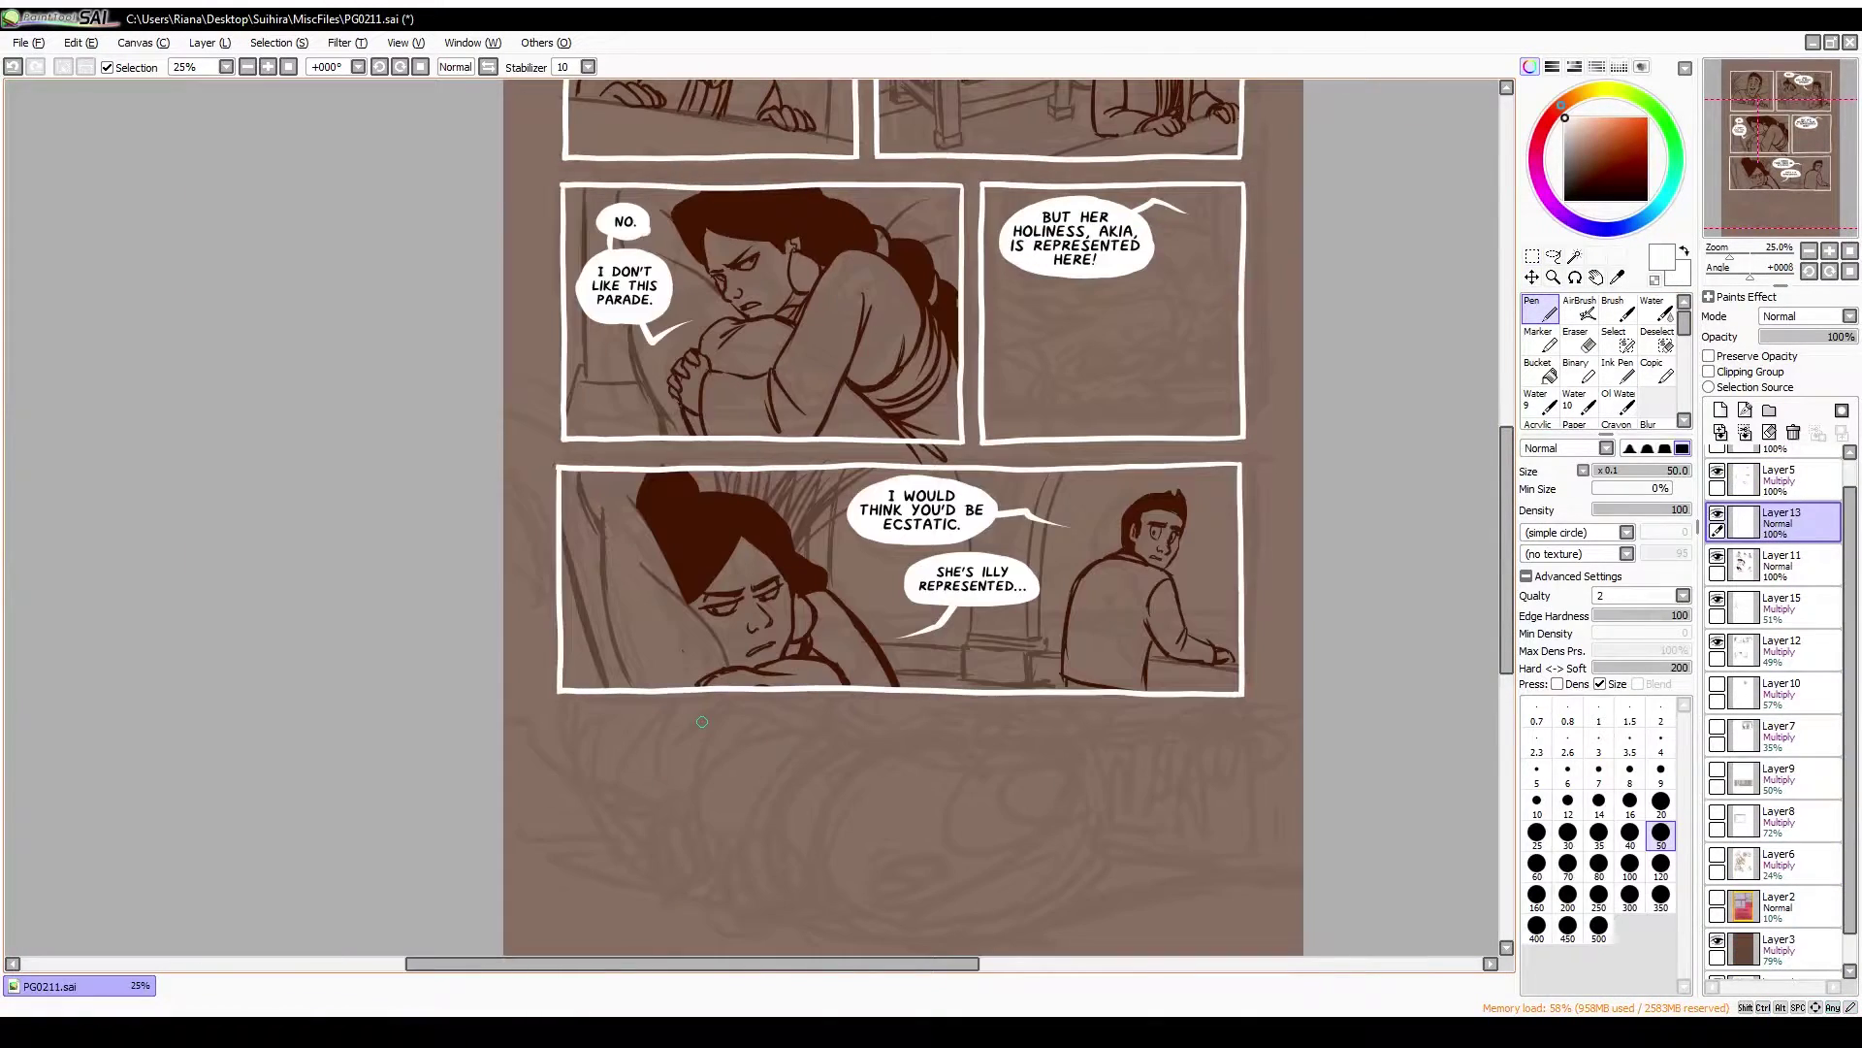
Sketch a round-eyed creature's head and a row of rounded shapes along the lower edge of the fourth panel on Layer16
alt+click(702, 722)
drag(1253, 615, 1230, 624)
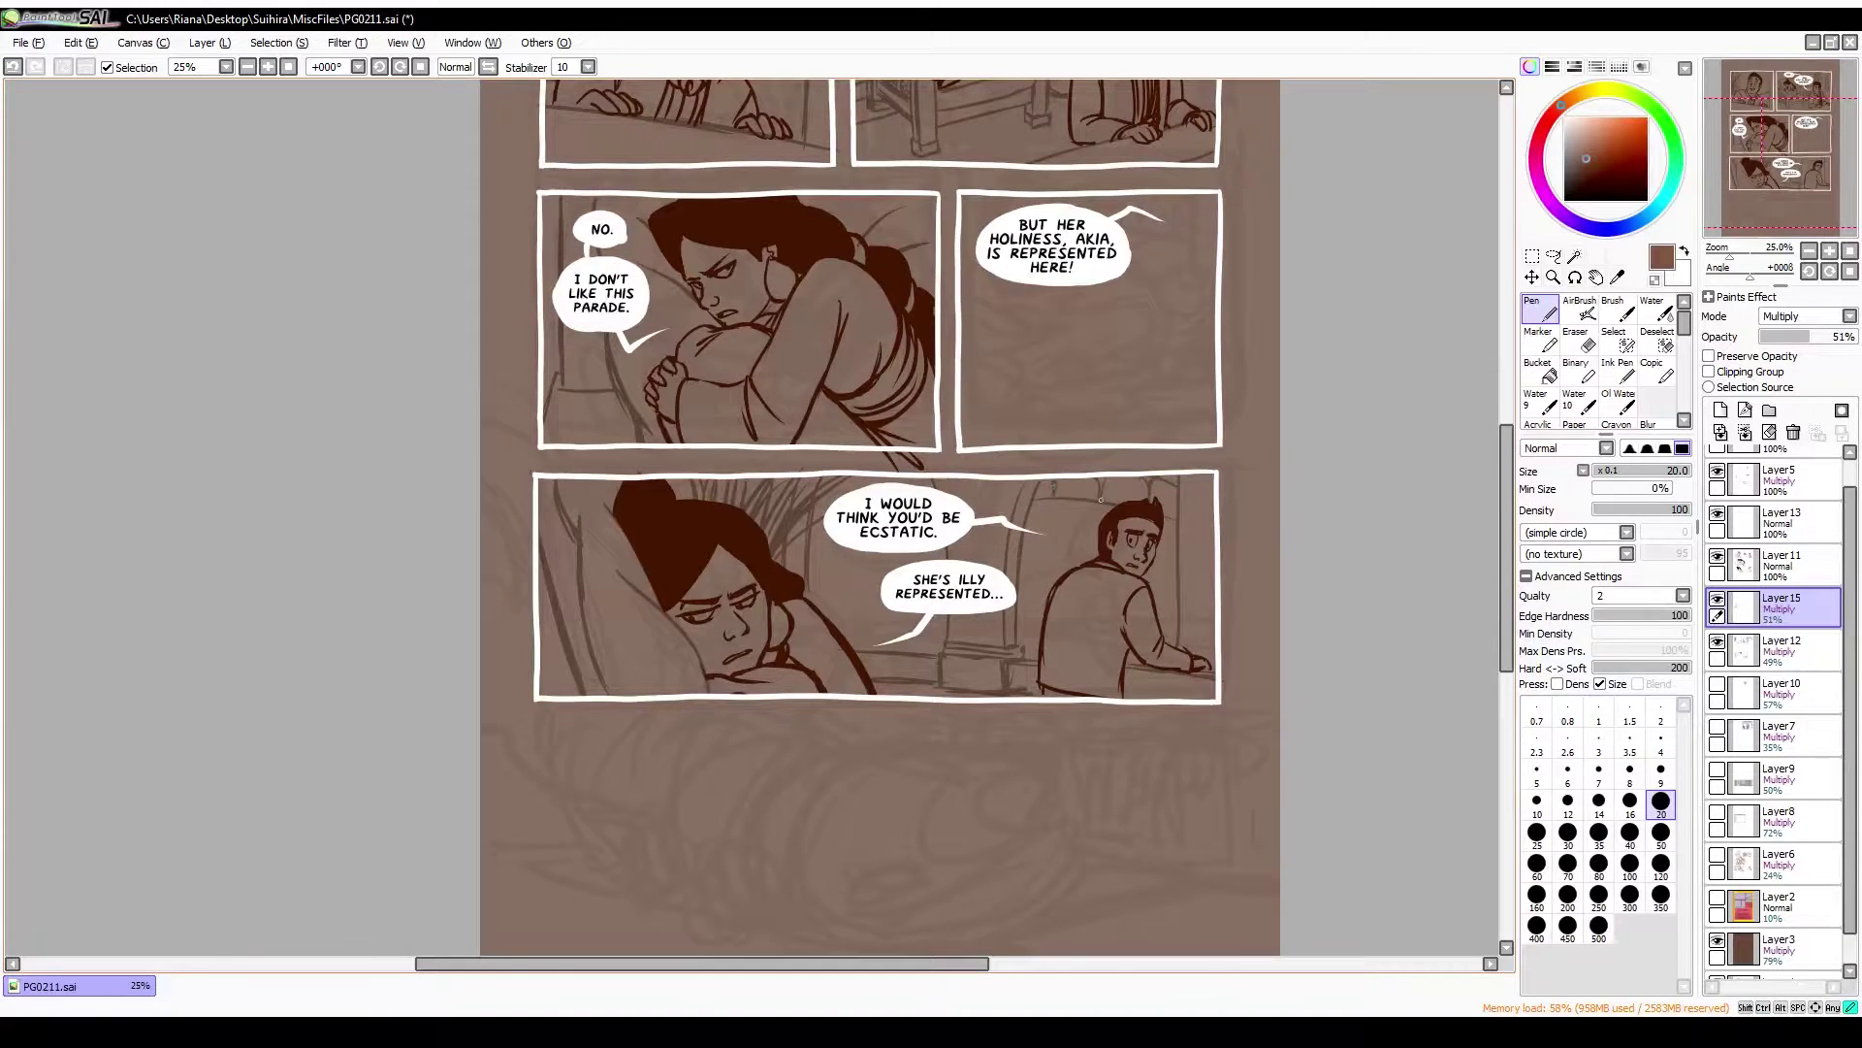
key(h)
key(h)
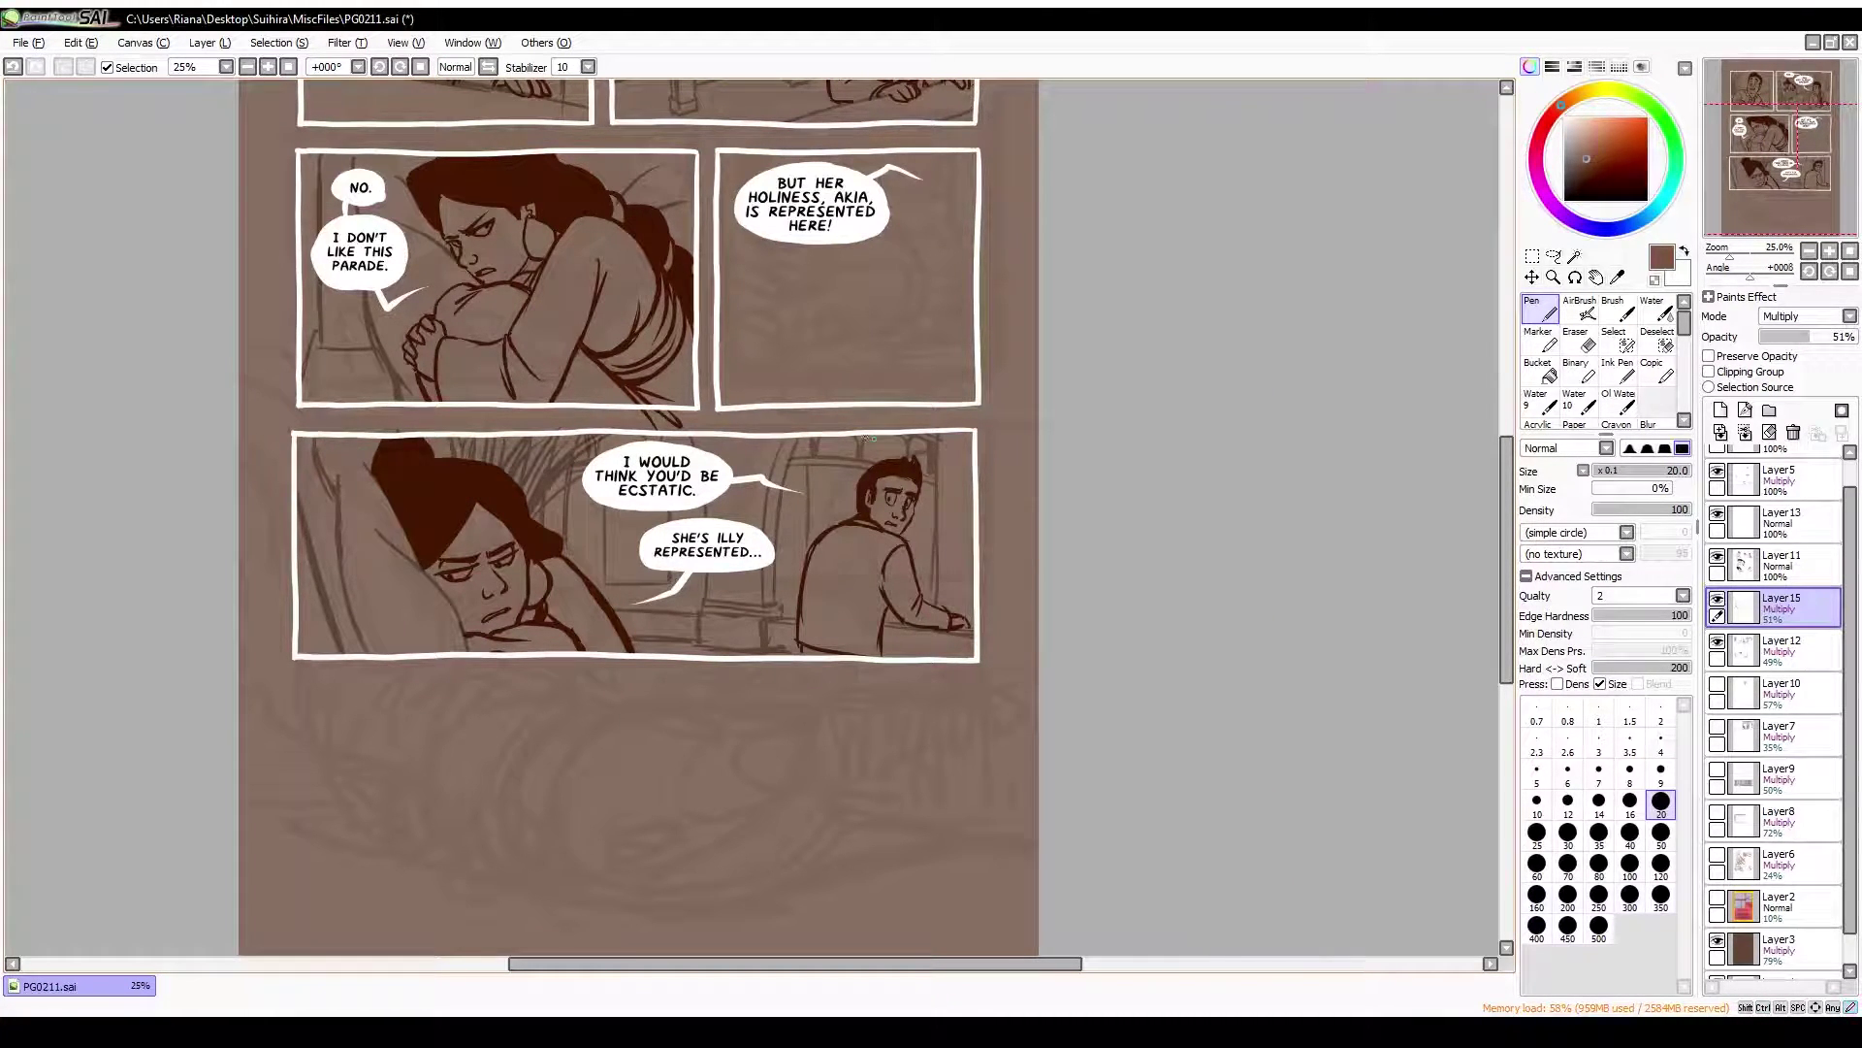
scroll(1074, 735, down, 1)
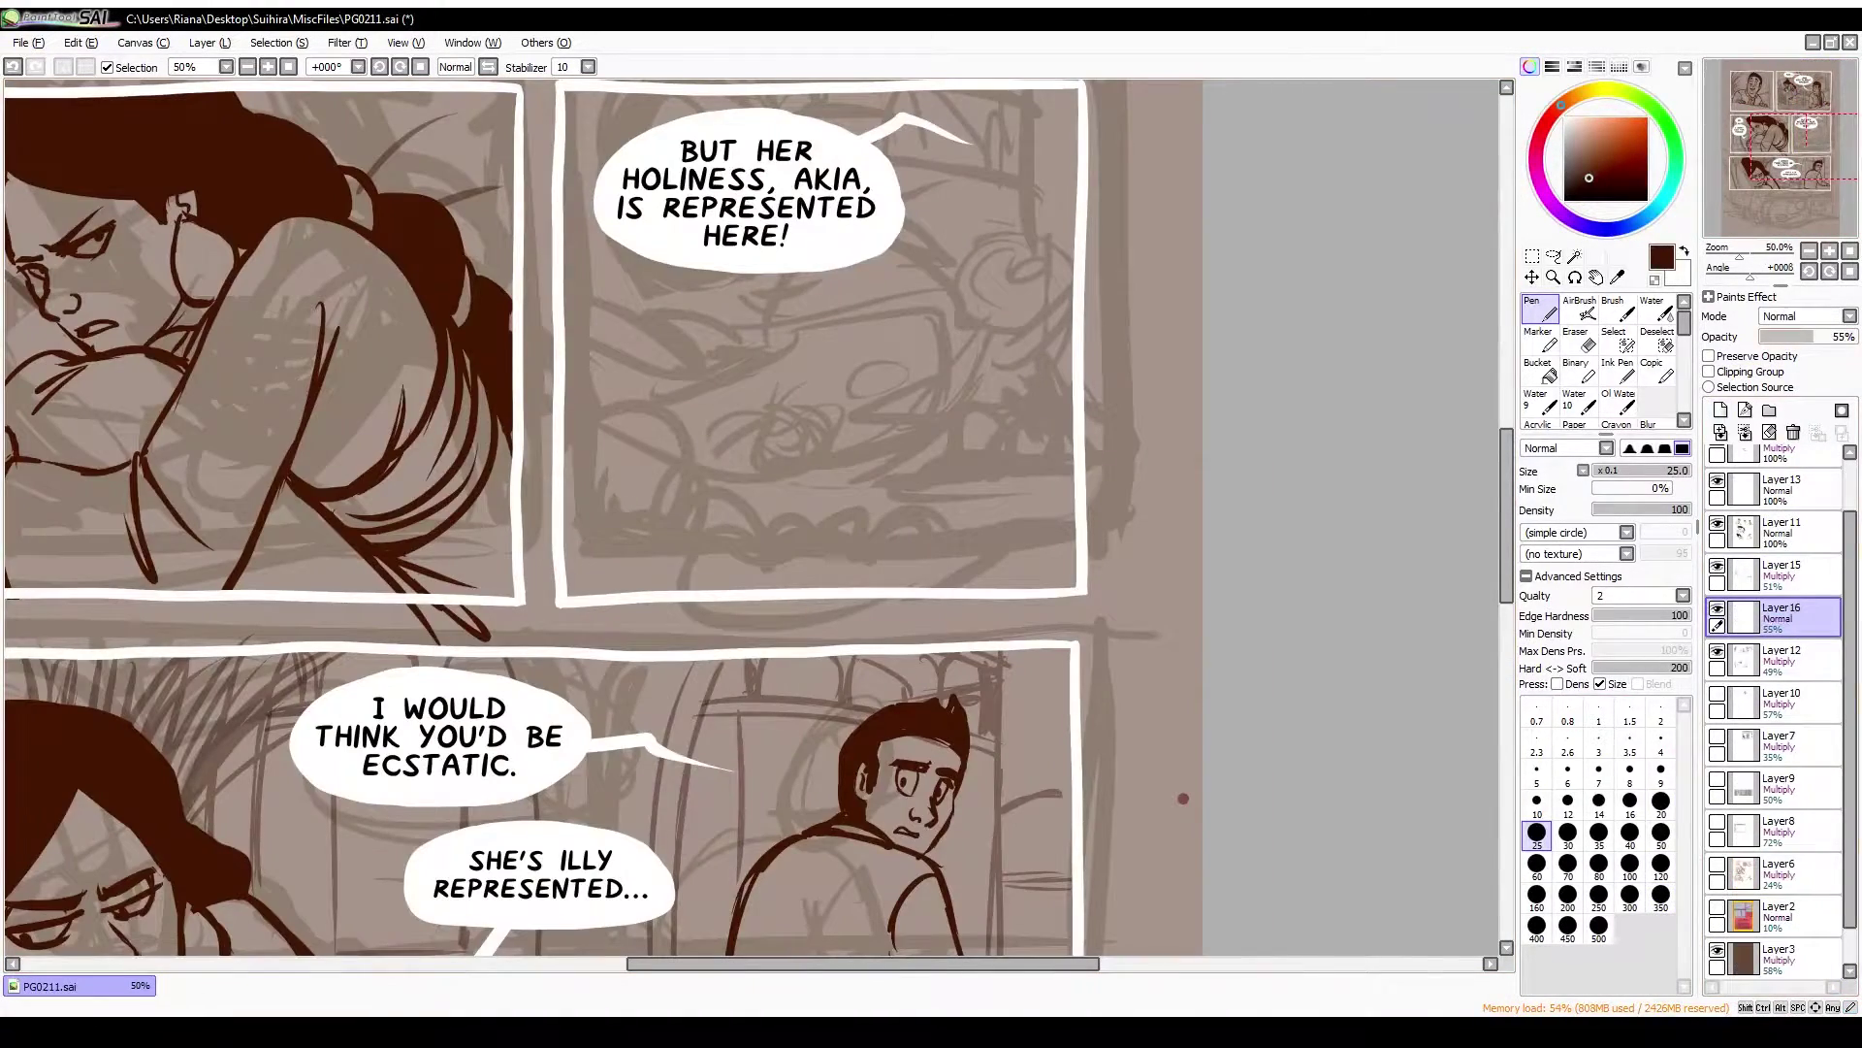
drag(776, 408, 936, 431)
drag(636, 303, 707, 393)
drag(567, 572, 951, 568)
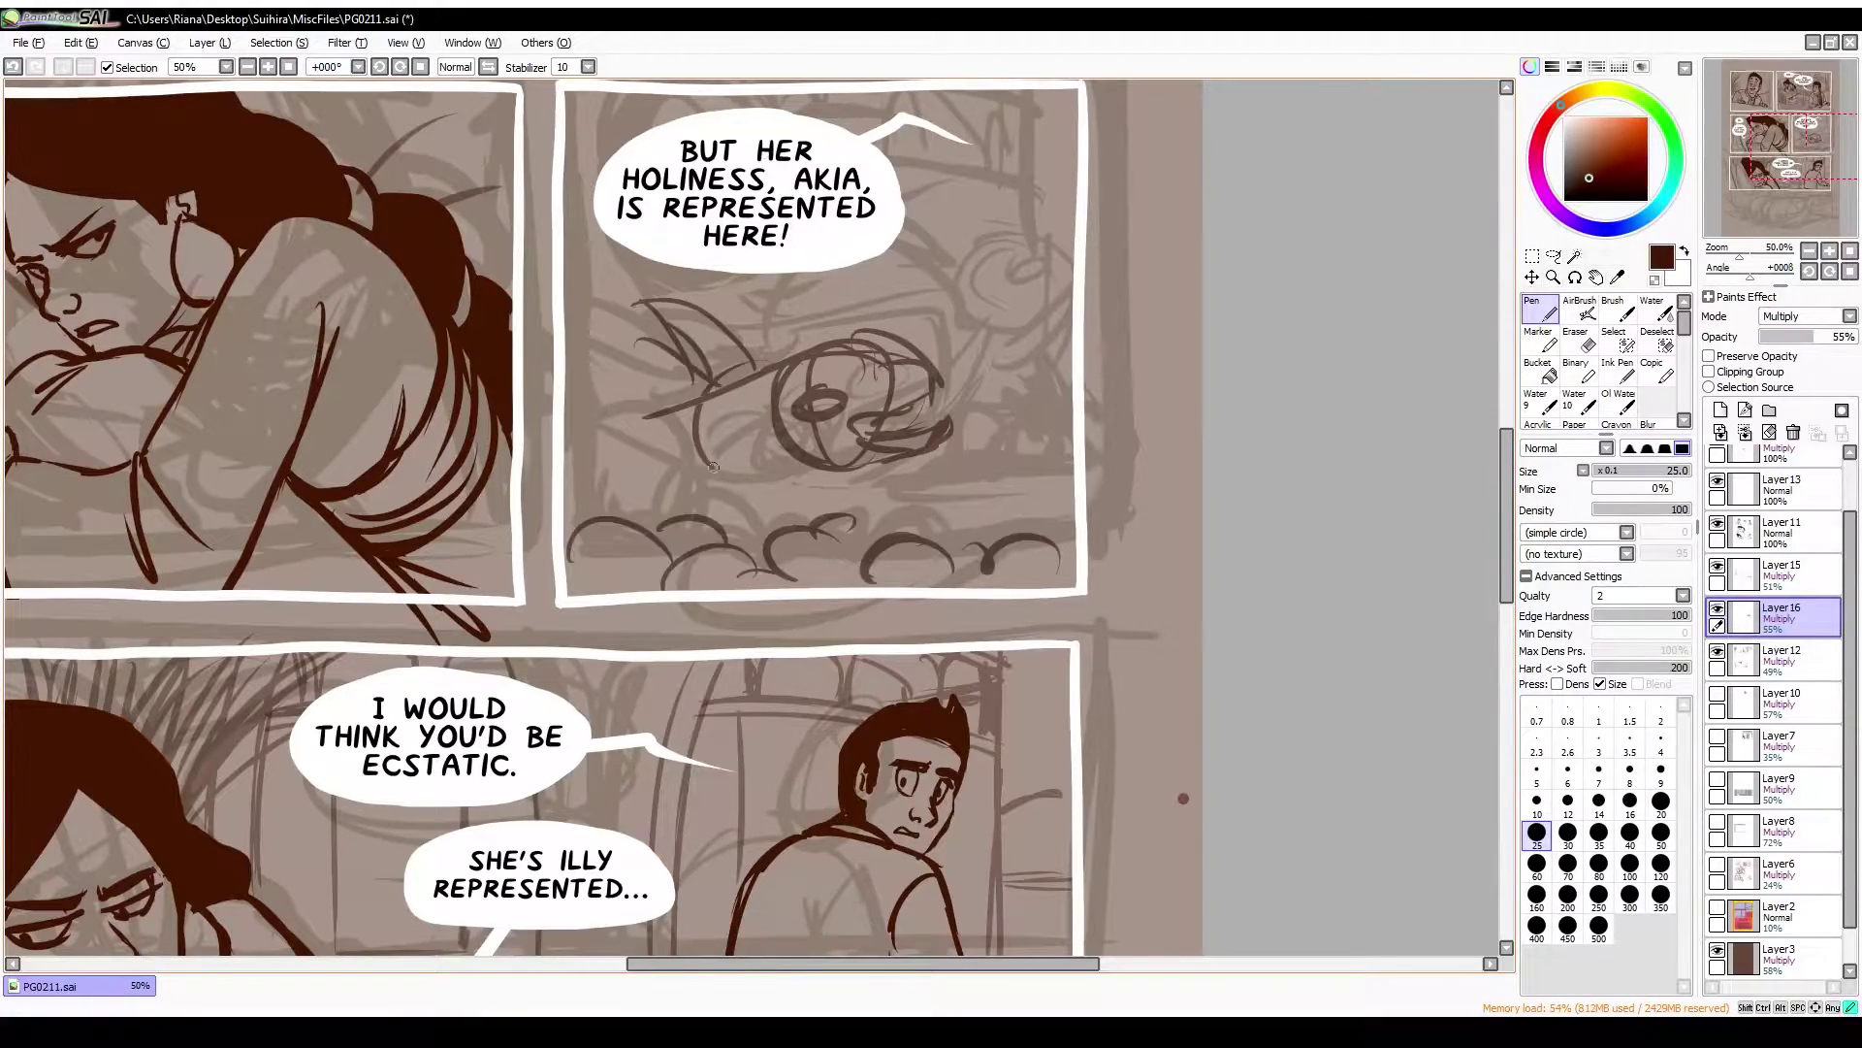
Sketch the creature's segmented body, fins and legs behind its head in the fourth panel
drag(698, 447, 814, 505)
drag(815, 504, 757, 540)
drag(582, 514, 659, 397)
mouse_move(553, 456)
mouse_down()
mouse_move(592, 365)
mouse_move(665, 393)
mouse_move(582, 515)
mouse_up()
drag(543, 369, 620, 534)
drag(510, 291, 577, 373)
drag(562, 509, 669, 499)
drag(573, 553, 708, 568)
key(h)
key(h)
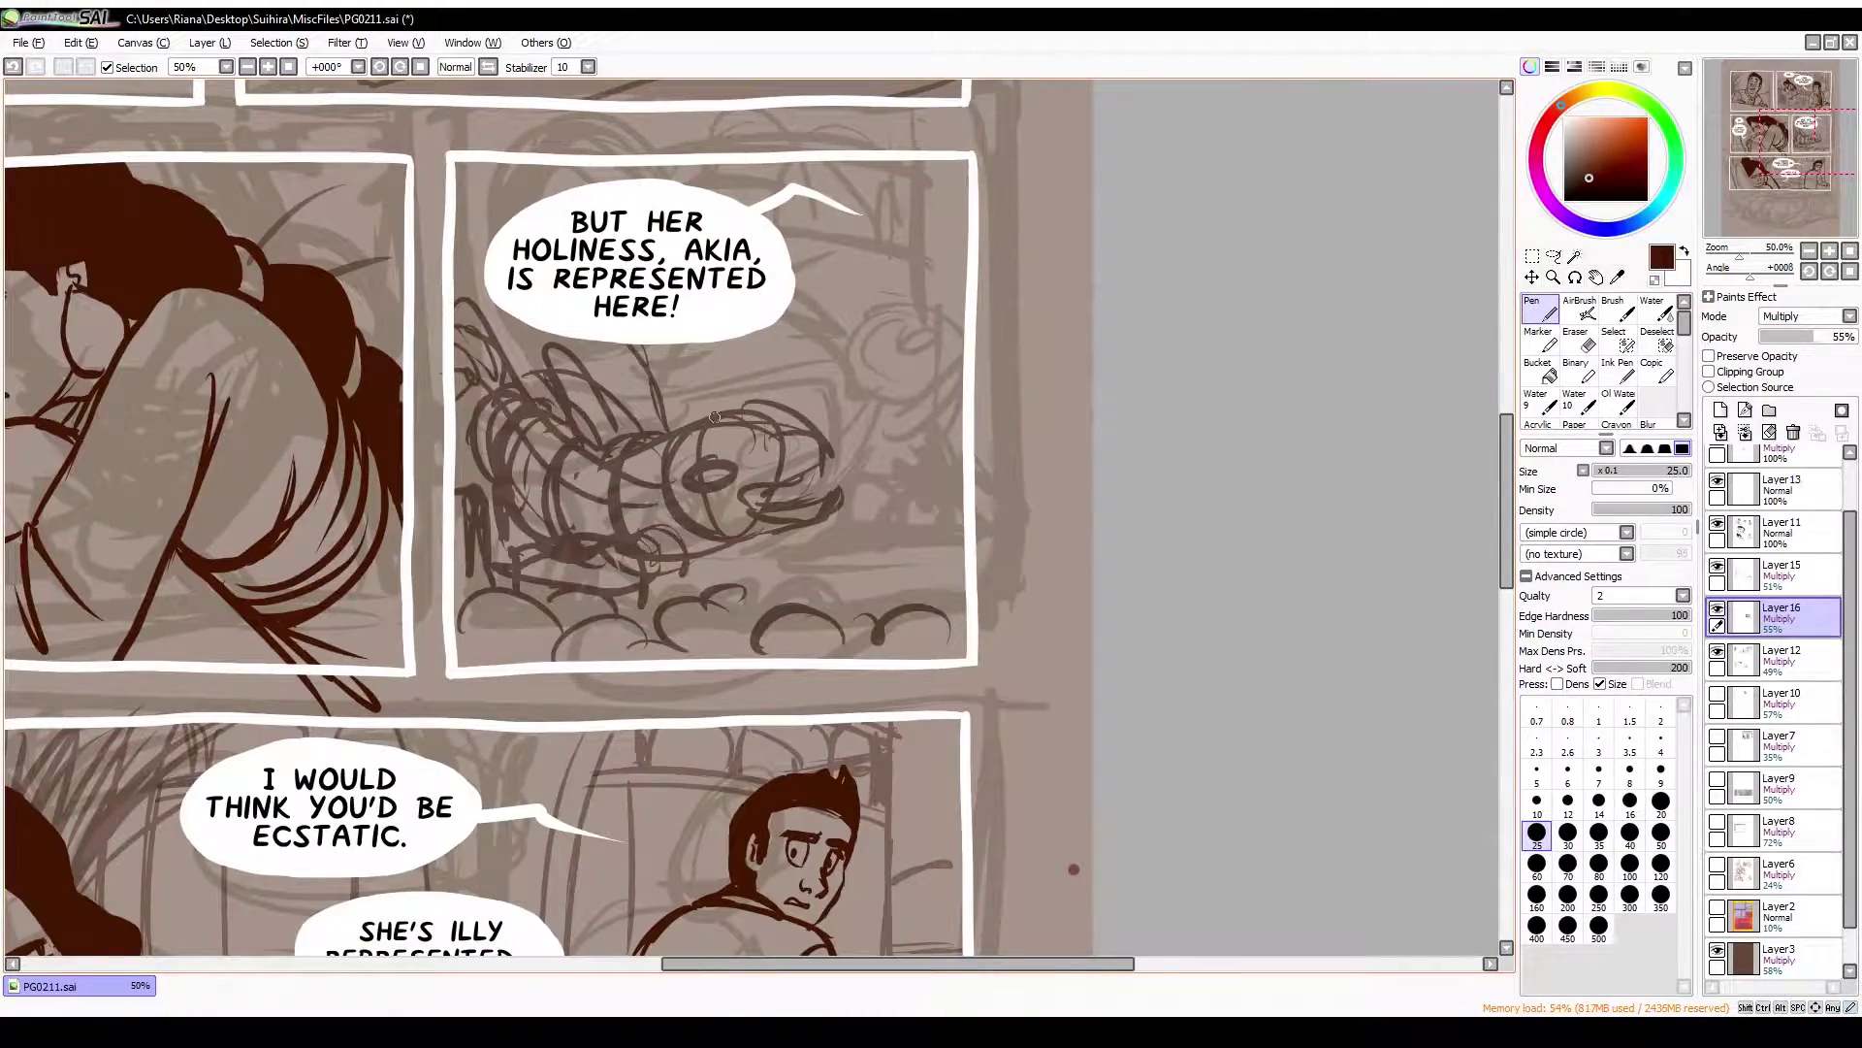
Sketch a second creature head with a curving neck beside the first one, and rough in the shapes below it
mouse_move(814, 349)
mouse_down()
mouse_move(926, 267)
mouse_move(907, 315)
mouse_up()
drag(835, 408, 917, 354)
drag(853, 291, 955, 418)
drag(960, 417, 834, 490)
drag(737, 329, 795, 407)
drag(795, 476, 854, 533)
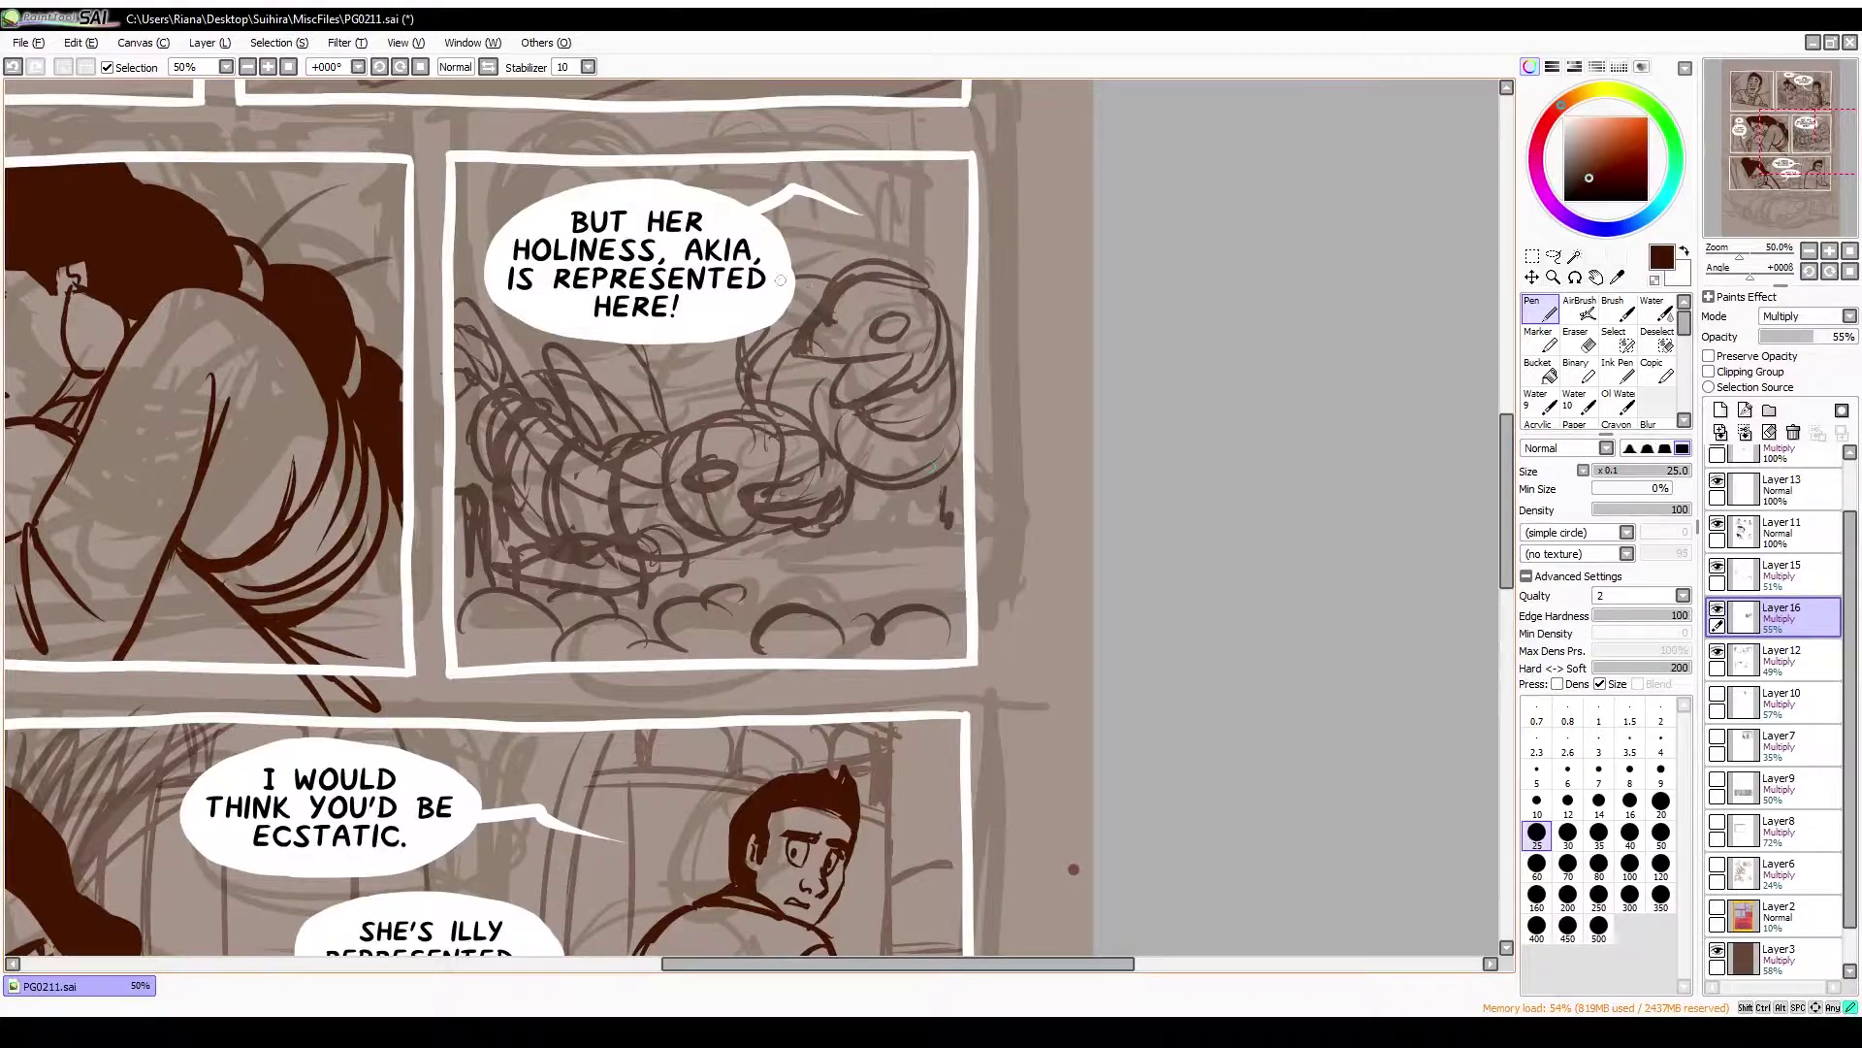
key(h)
key(h)
drag(742, 528, 776, 562)
drag(844, 412, 951, 562)
drag(869, 489, 893, 558)
drag(796, 524, 853, 562)
Sketch a large creature head with a round eye and an open mouth in the space below the bottom panel
scroll(910, 664, down, 4)
drag(776, 679, 905, 377)
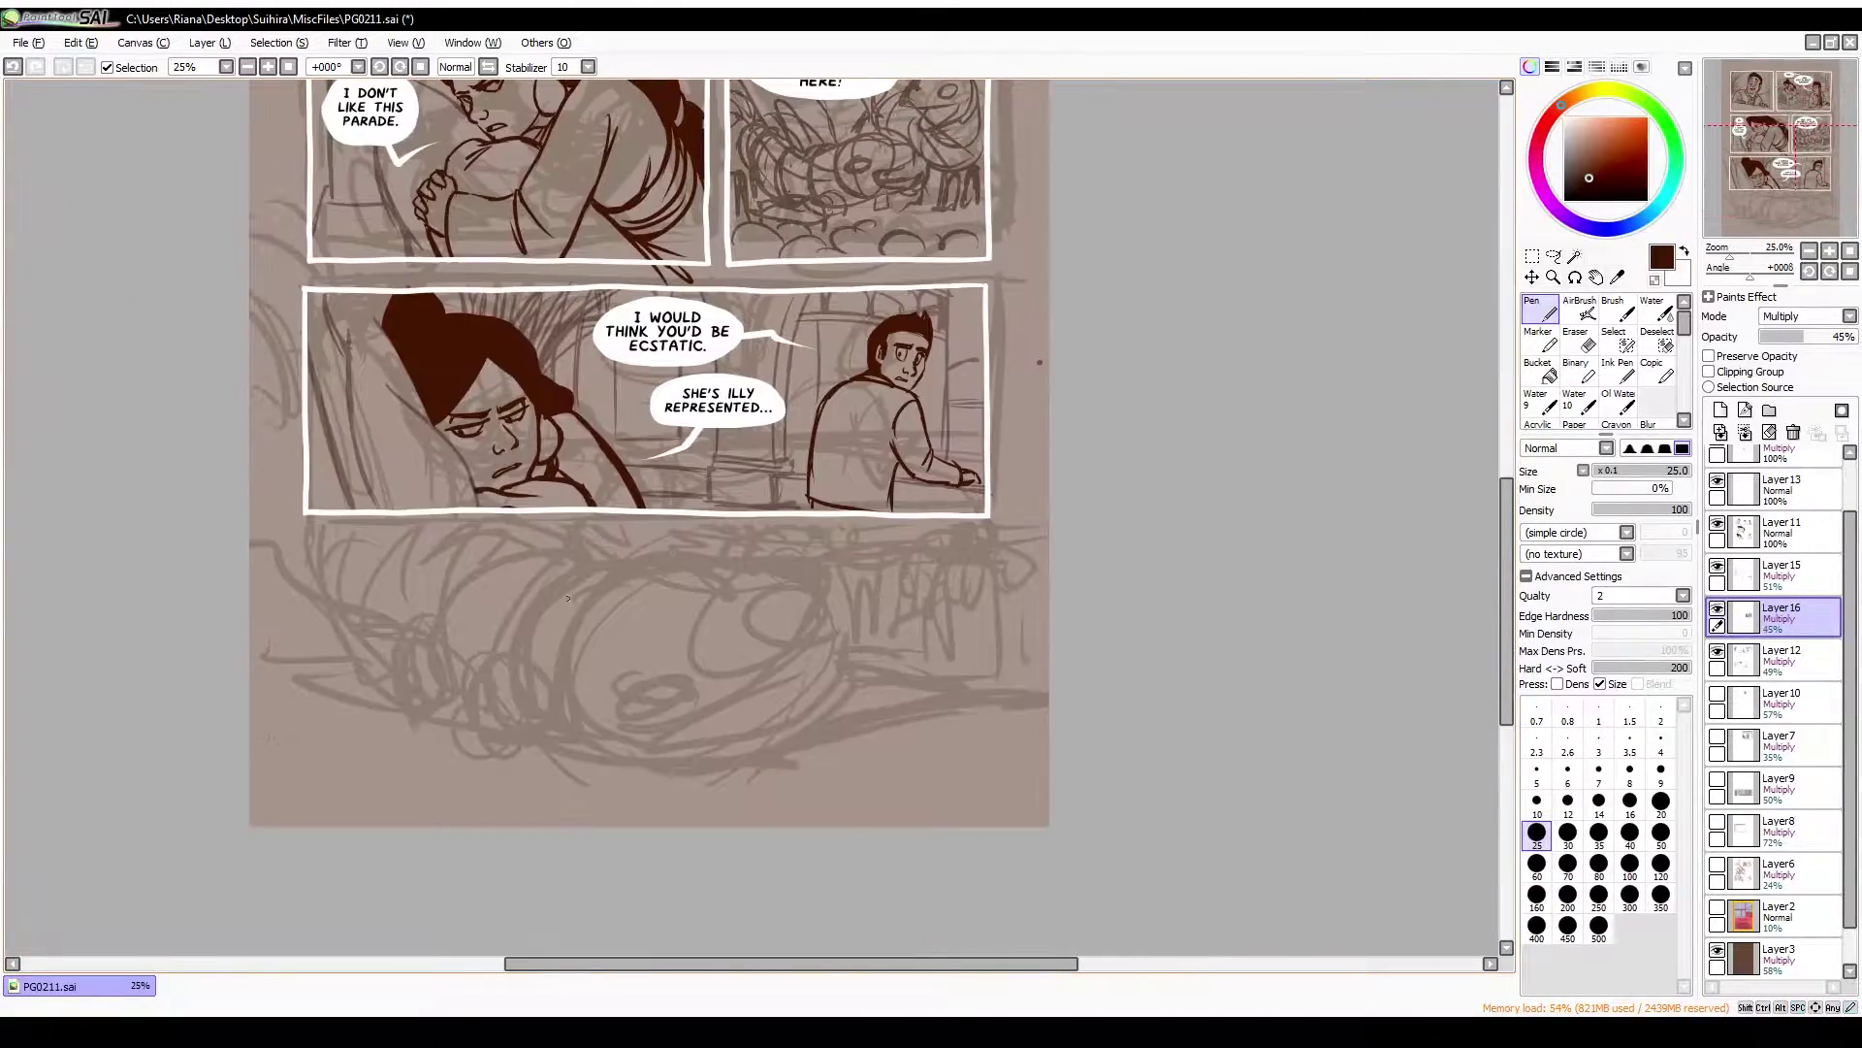
drag(562, 659, 723, 572)
drag(621, 684, 606, 723)
key(ctrl+z)
drag(679, 660, 703, 705)
mouse_move(728, 596)
mouse_down()
mouse_move(839, 717)
mouse_move(722, 718)
mouse_up()
drag(582, 693, 655, 669)
drag(601, 771, 815, 718)
key(e)
key(n)
Sketch the large creature's curving body behind its head and adjust the rough lines with a transform
drag(379, 582, 495, 689)
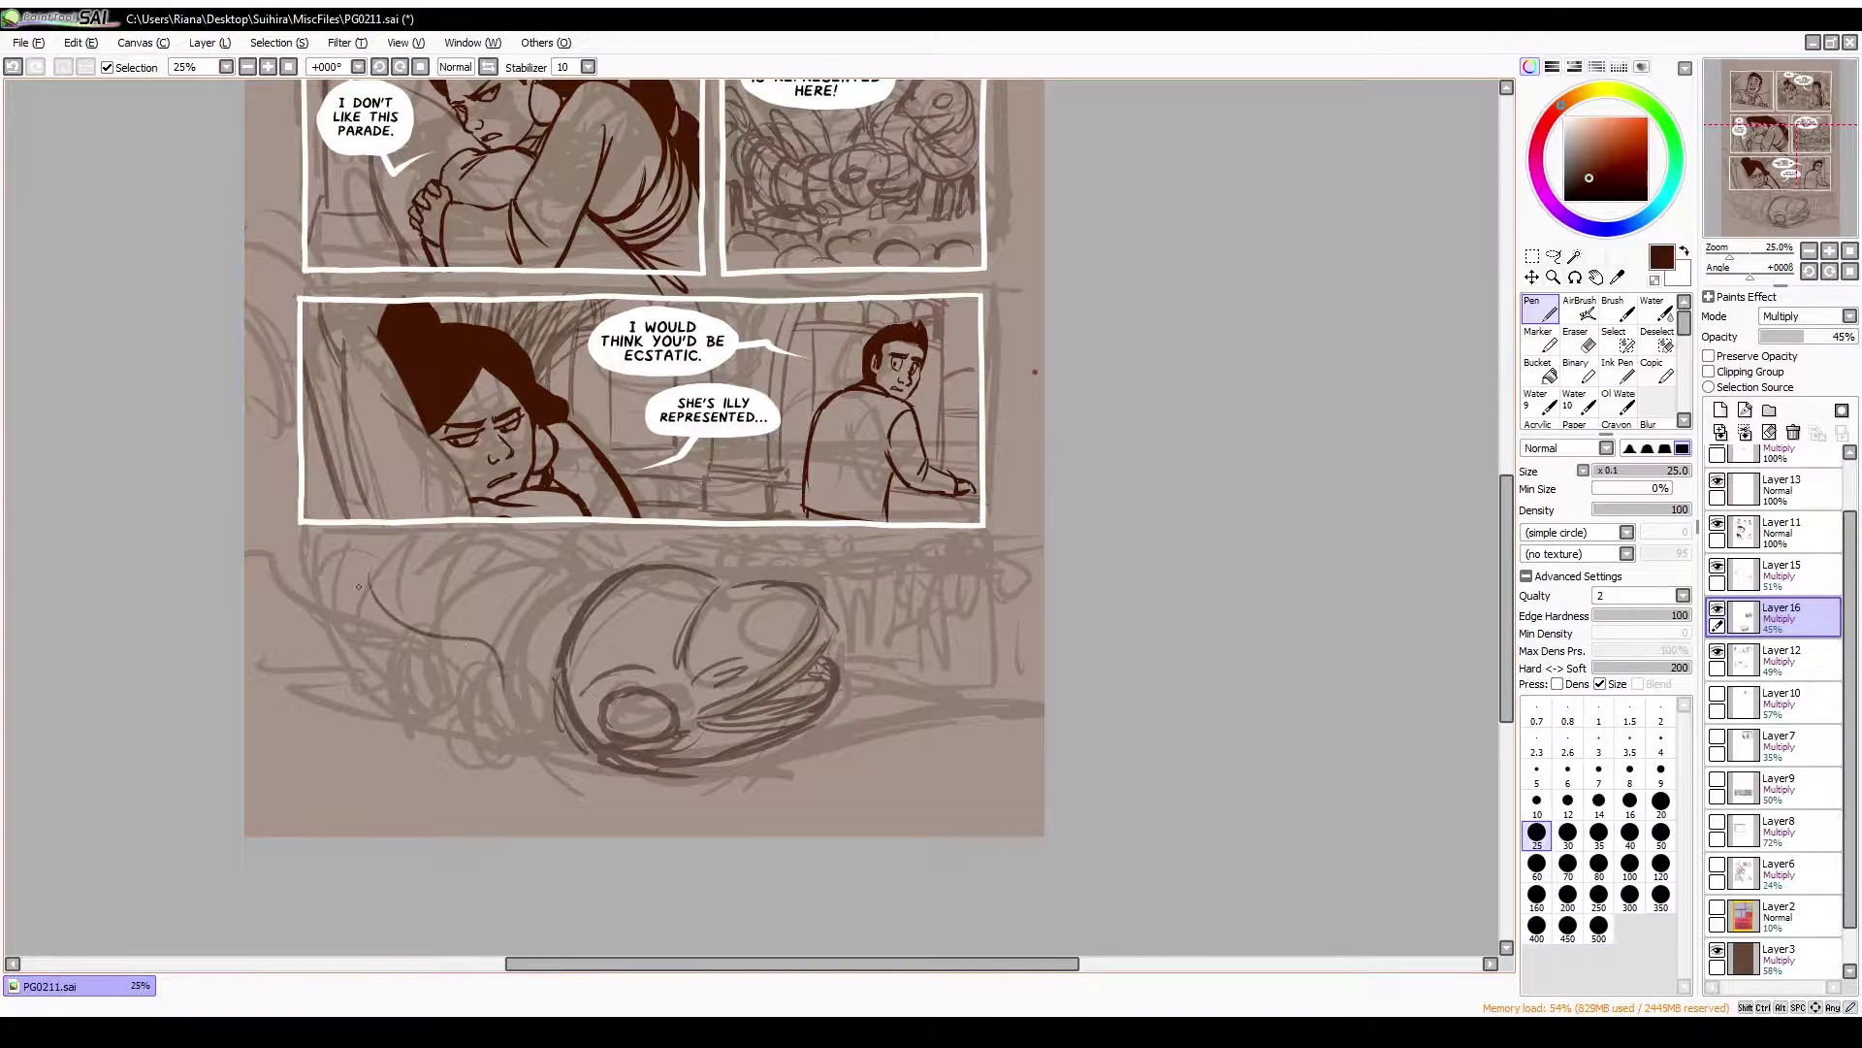
drag(388, 625, 504, 669)
drag(340, 558, 384, 679)
drag(398, 606, 465, 737)
key(ctrl+t)
key(Return)
mouse_move(288, 750)
mouse_down()
mouse_move(437, 737)
mouse_move(524, 776)
mouse_up()
key(ctrl+t)
key(Return)
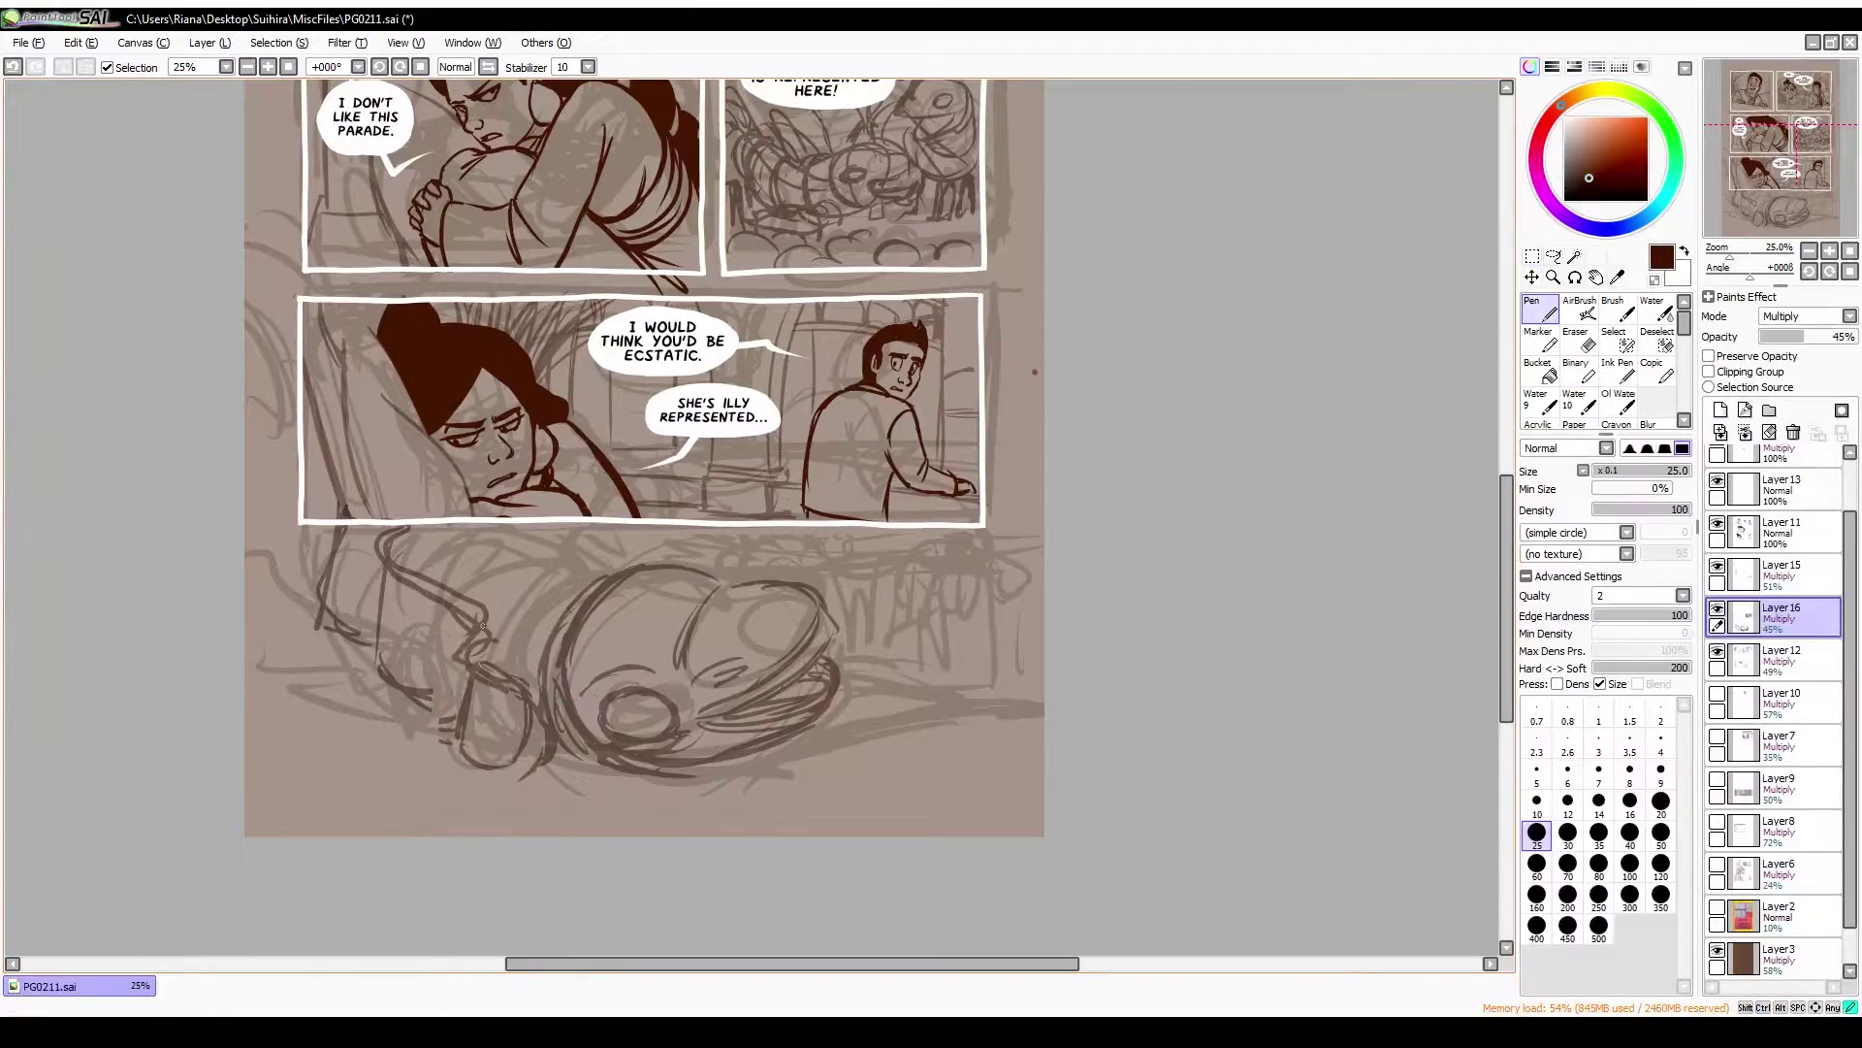
Rough in the body bands, neck collar and fin shapes behind the large creature's head
drag(373, 601, 422, 684)
drag(378, 641, 466, 737)
drag(515, 533, 577, 582)
key(l)
drag(485, 544, 602, 655)
key(n)
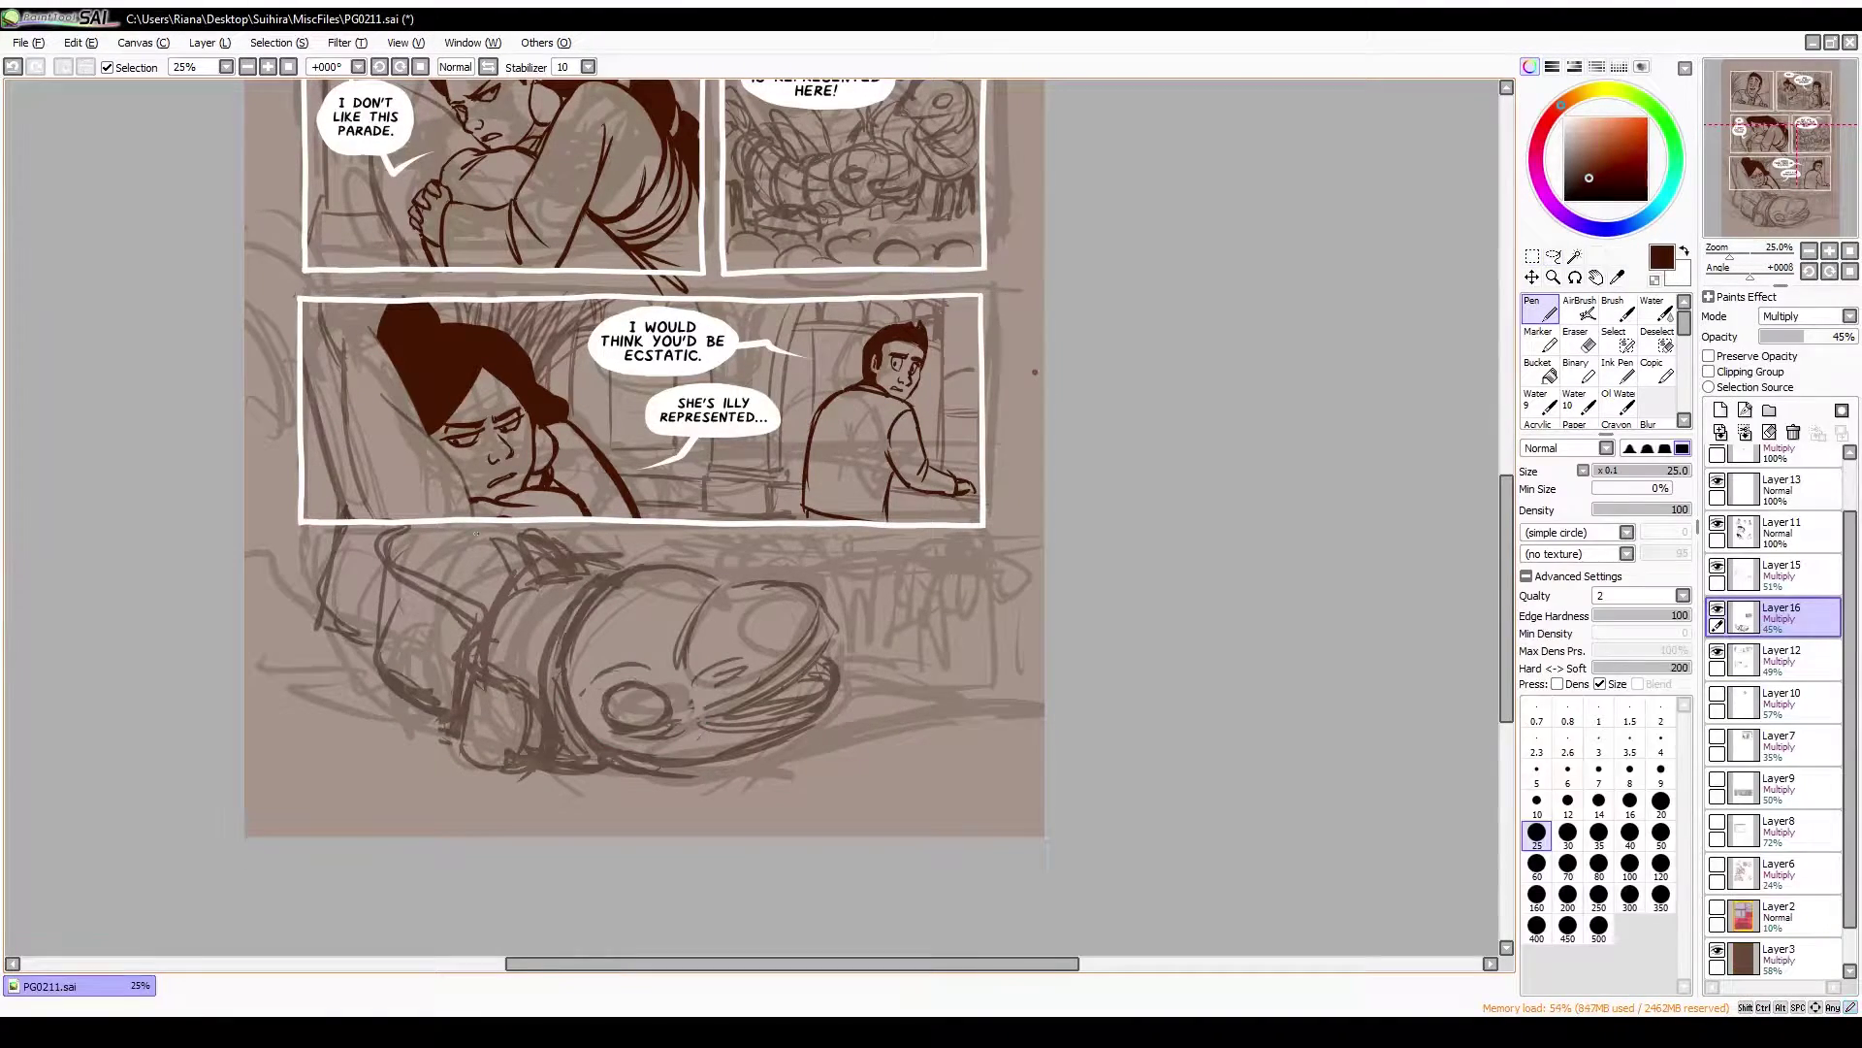
drag(431, 524, 475, 587)
key(h)
key(h)
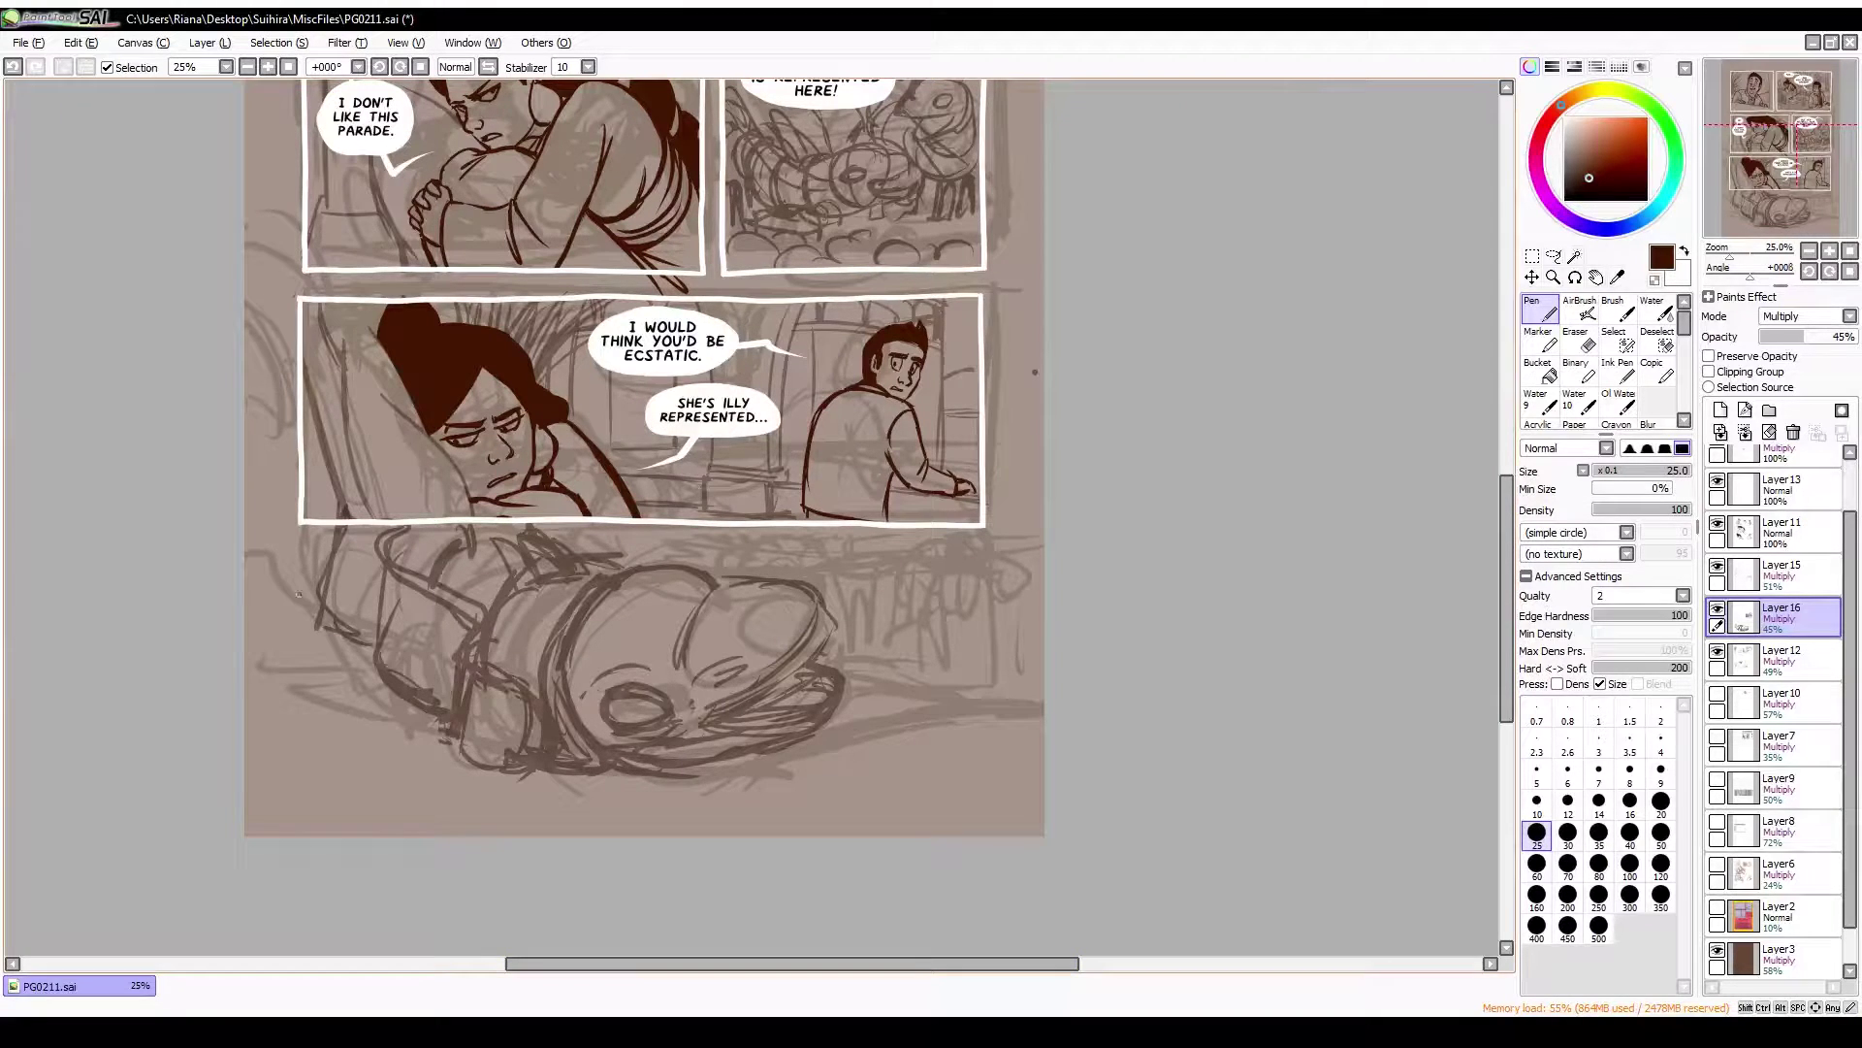
Sketch curved plant-like shapes in the page's left margin and reinforce the large creature's neck and lower jaw
drag(296, 388, 247, 436)
drag(297, 479, 244, 497)
drag(562, 597, 506, 646)
drag(497, 522, 446, 613)
drag(651, 522, 612, 564)
drag(784, 752, 684, 747)
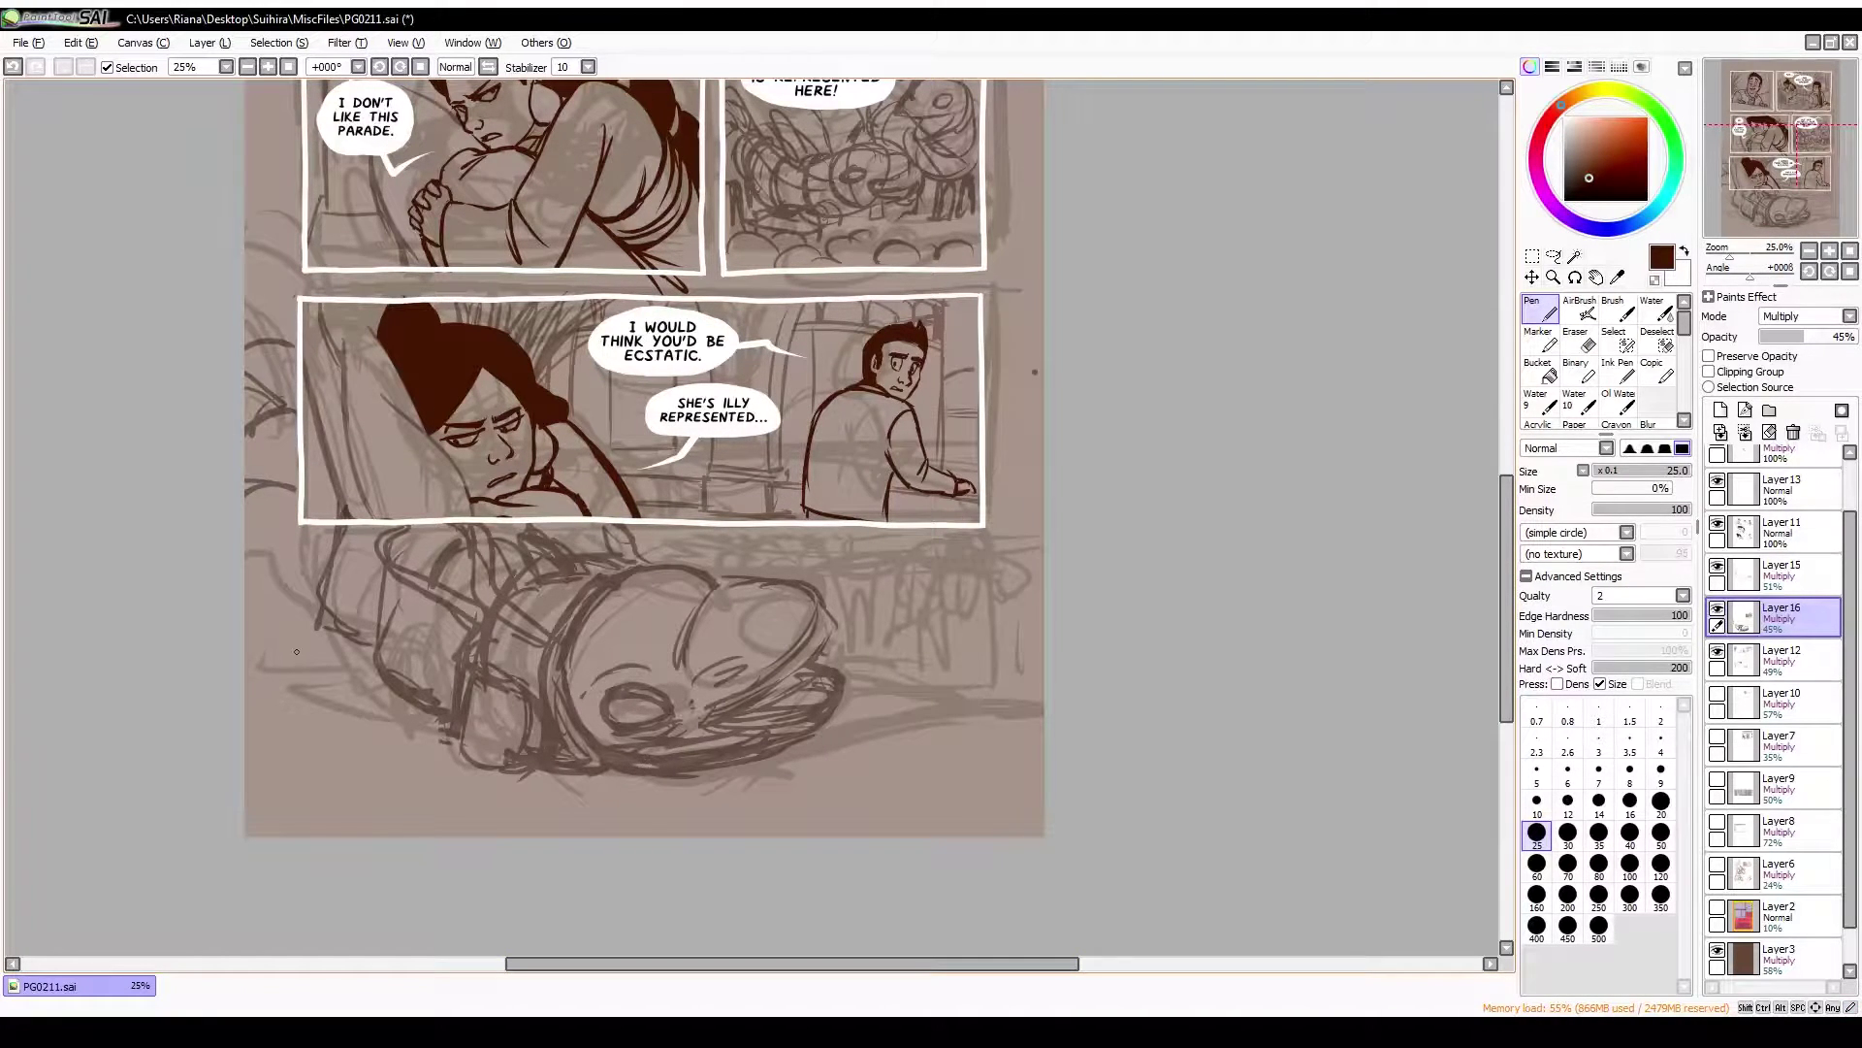
Sketch standing figures to the left of the large creature and extend the curved shapes in the left margin
mouse_move(320, 538)
mouse_down()
mouse_move(296, 703)
mouse_move(253, 698)
mouse_up()
drag(282, 582, 256, 536)
drag(407, 480, 431, 541)
drag(267, 223, 221, 291)
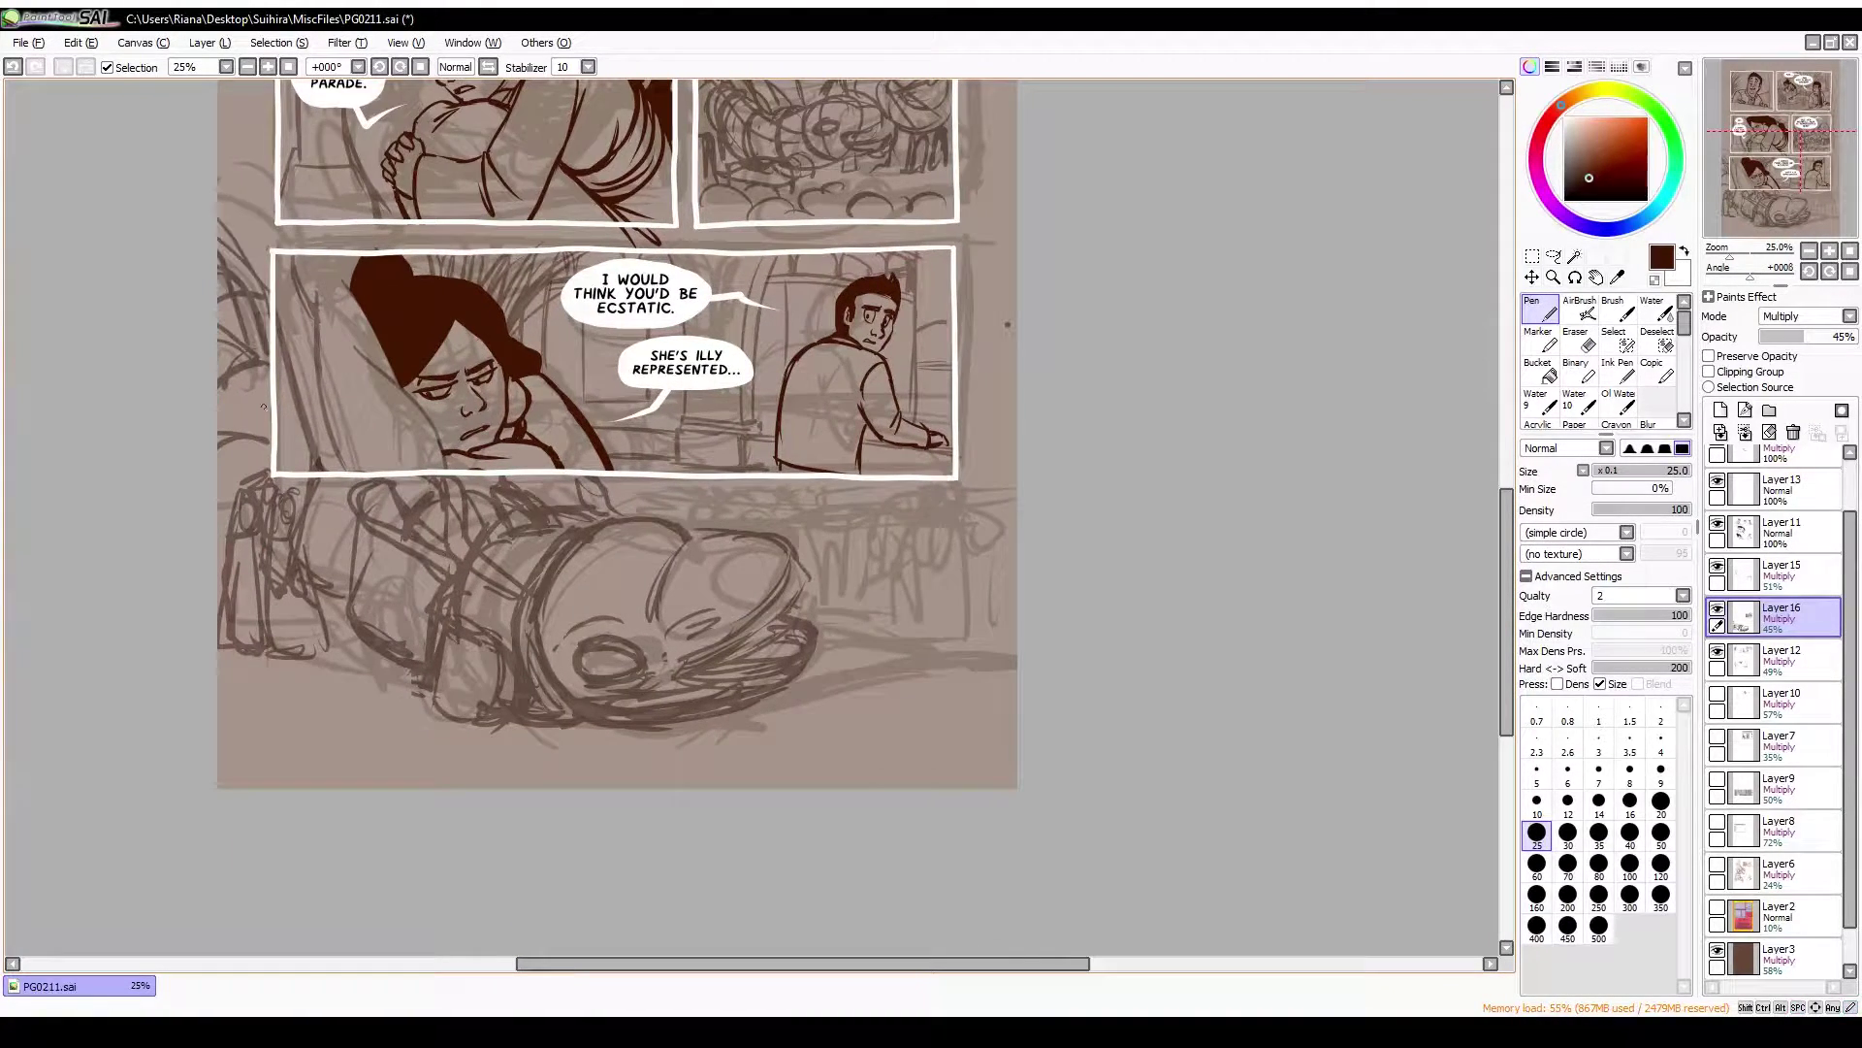
drag(273, 383, 218, 429)
drag(263, 407, 183, 413)
Sketch a row of standing figures to the right of the large creature's head, with curved lines in the right margin
drag(679, 485, 640, 529)
drag(737, 485, 790, 502)
drag(931, 267, 878, 485)
mouse_move(854, 490)
mouse_down()
mouse_move(824, 558)
mouse_move(829, 645)
mouse_up()
drag(873, 499, 728, 660)
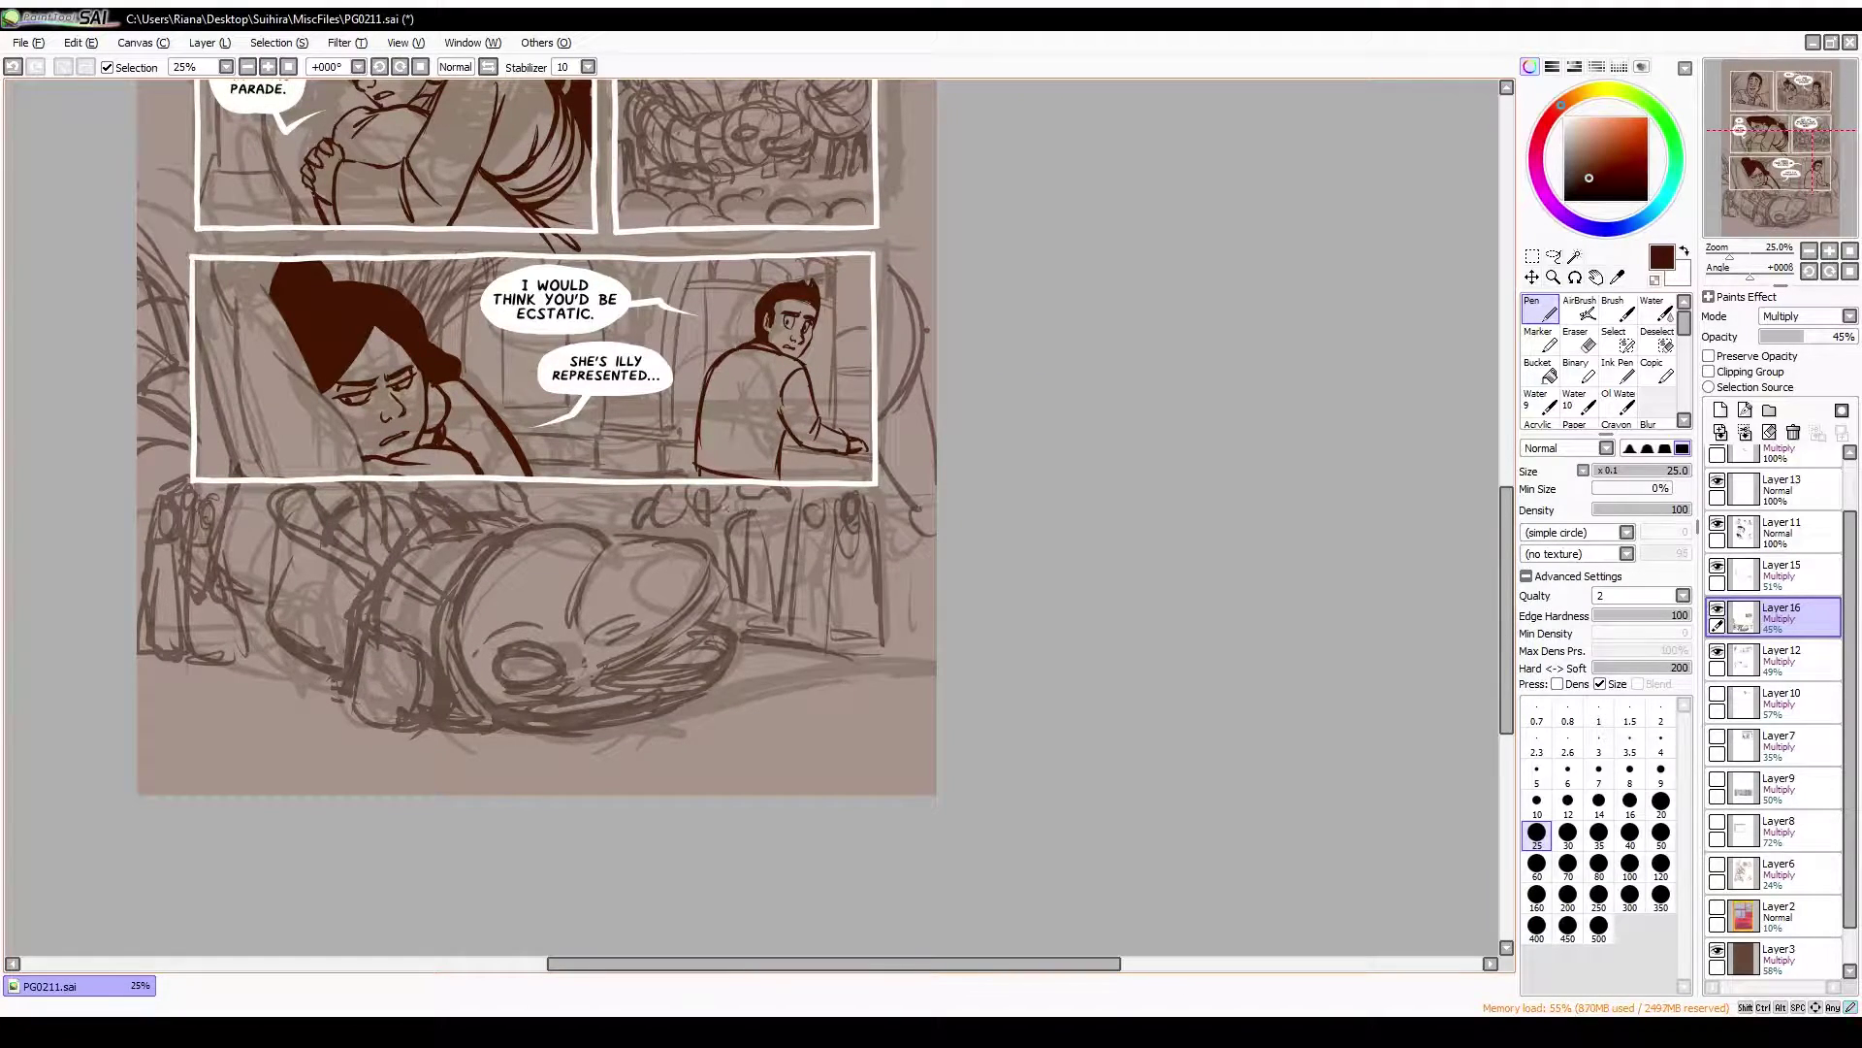
Undo the first ground strokes, rework the figures left of the creature lower down, and sketch the ground line beneath them
drag(932, 684, 466, 790)
drag(330, 679, 165, 790)
key(ctrl+z)
key(ctrl+z)
drag(262, 471, 141, 732)
drag(267, 519, 223, 607)
mouse_move(315, 483)
mouse_down()
mouse_move(284, 539)
mouse_move(223, 553)
mouse_up()
drag(340, 684, 138, 761)
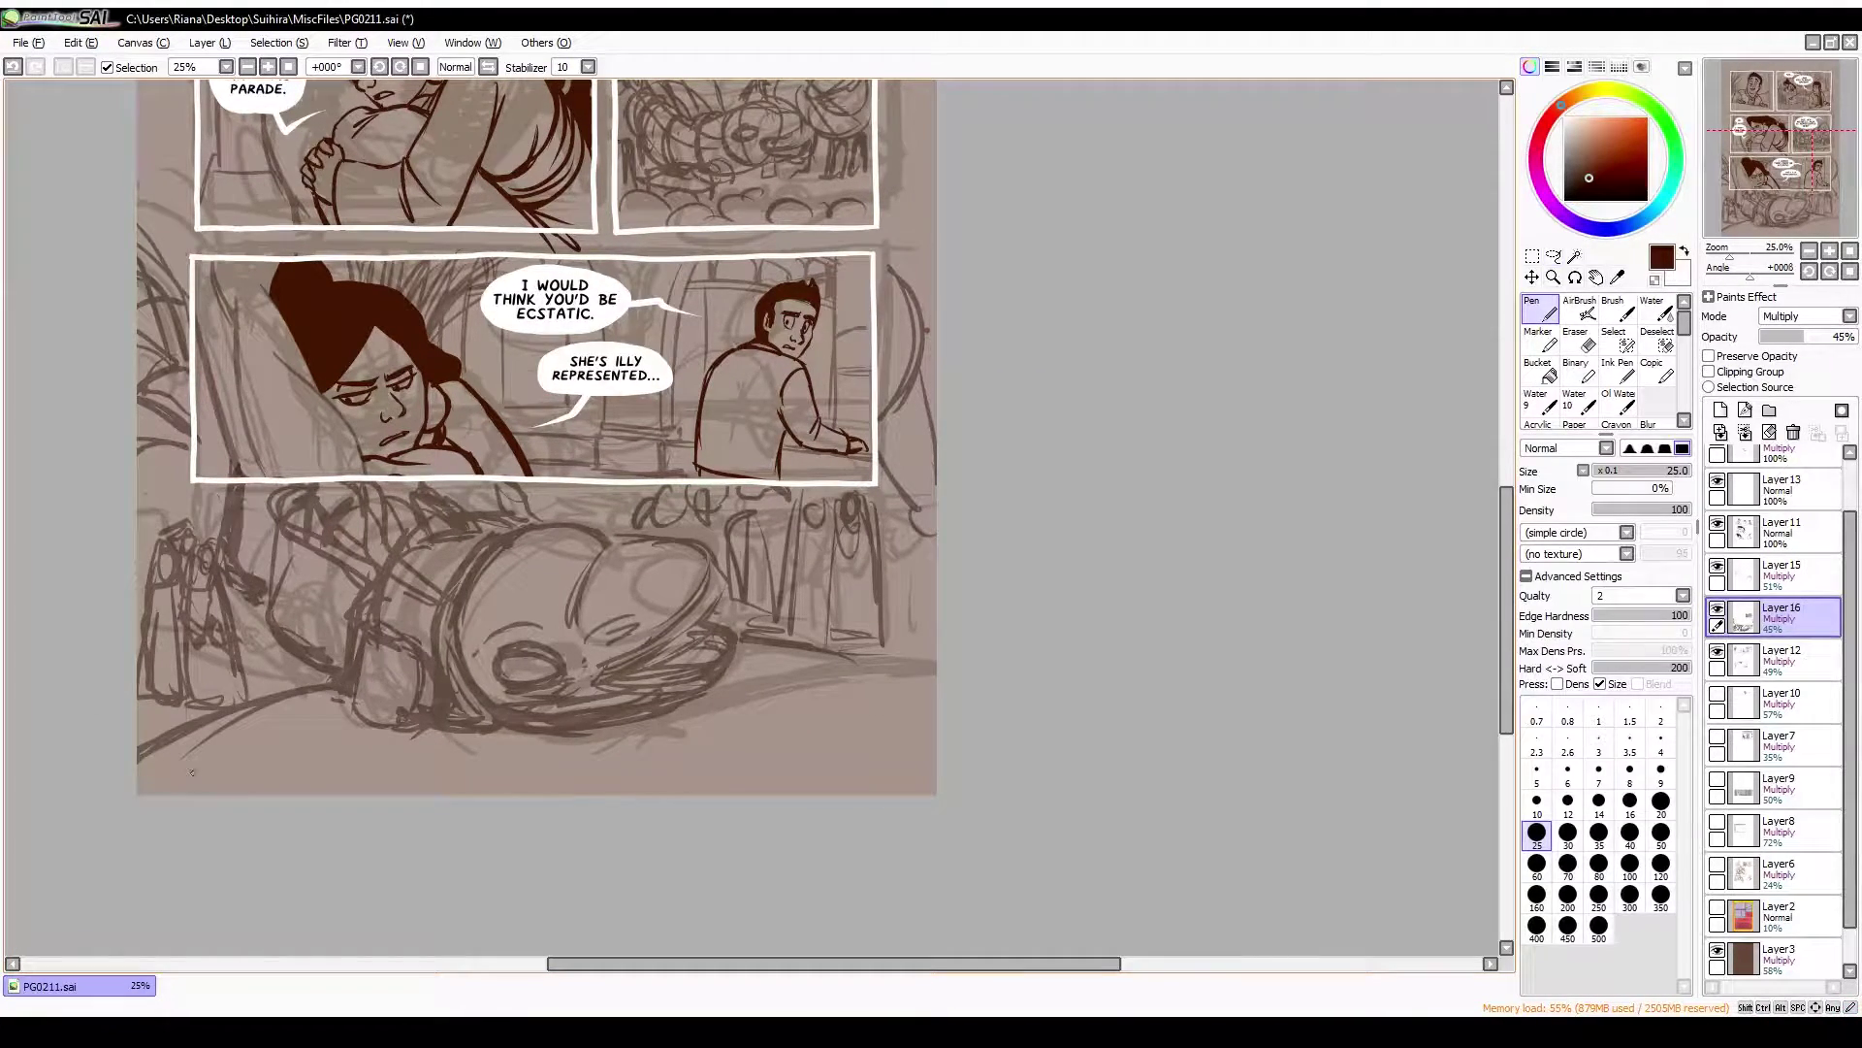
Fill in the crowd to the right of the large creature, extend the right-margin curves, and save the page
drag(922, 504, 776, 645)
drag(582, 485, 479, 633)
drag(796, 281, 776, 471)
drag(539, 386, 412, 398)
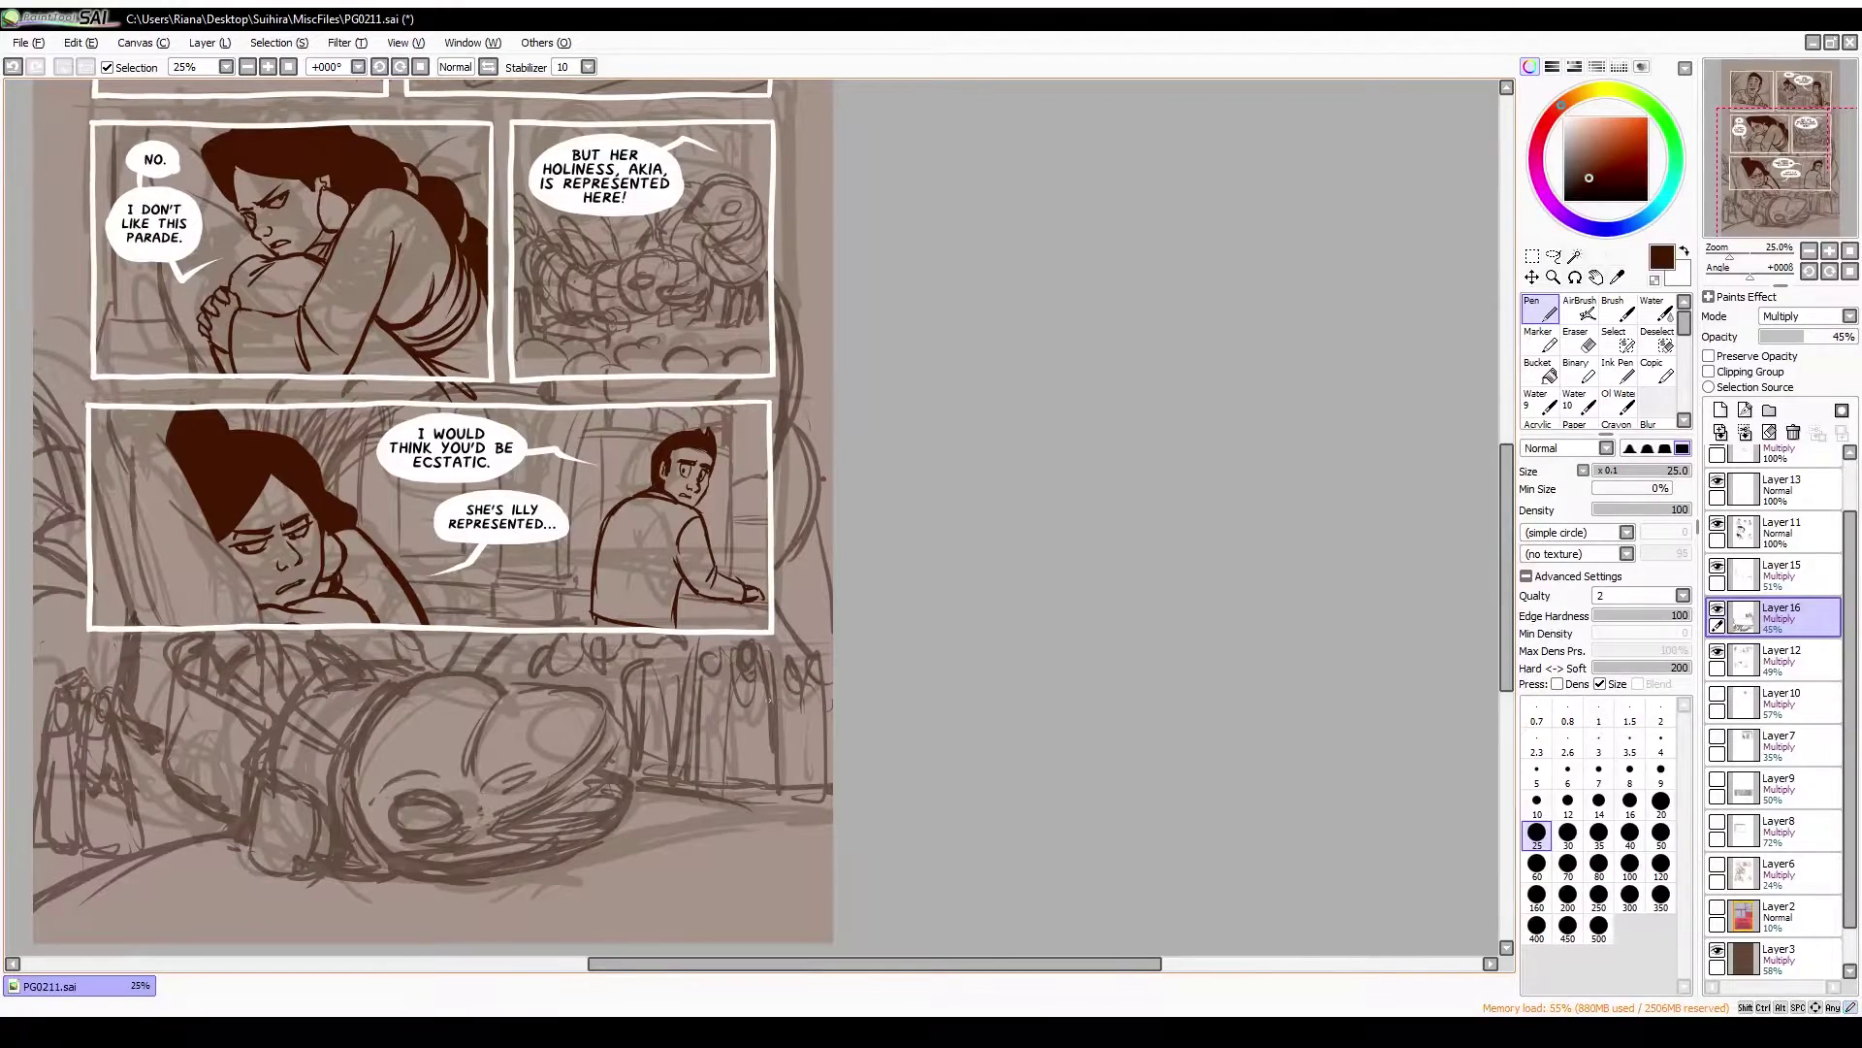
drag(752, 655, 728, 780)
drag(786, 791, 752, 834)
drag(713, 675, 669, 747)
drag(708, 796, 664, 844)
drag(486, 718, 746, 628)
mouse_move(788, 549)
mouse_down()
mouse_move(747, 586)
mouse_move(691, 815)
mouse_up()
scroll(691, 815, down, 1)
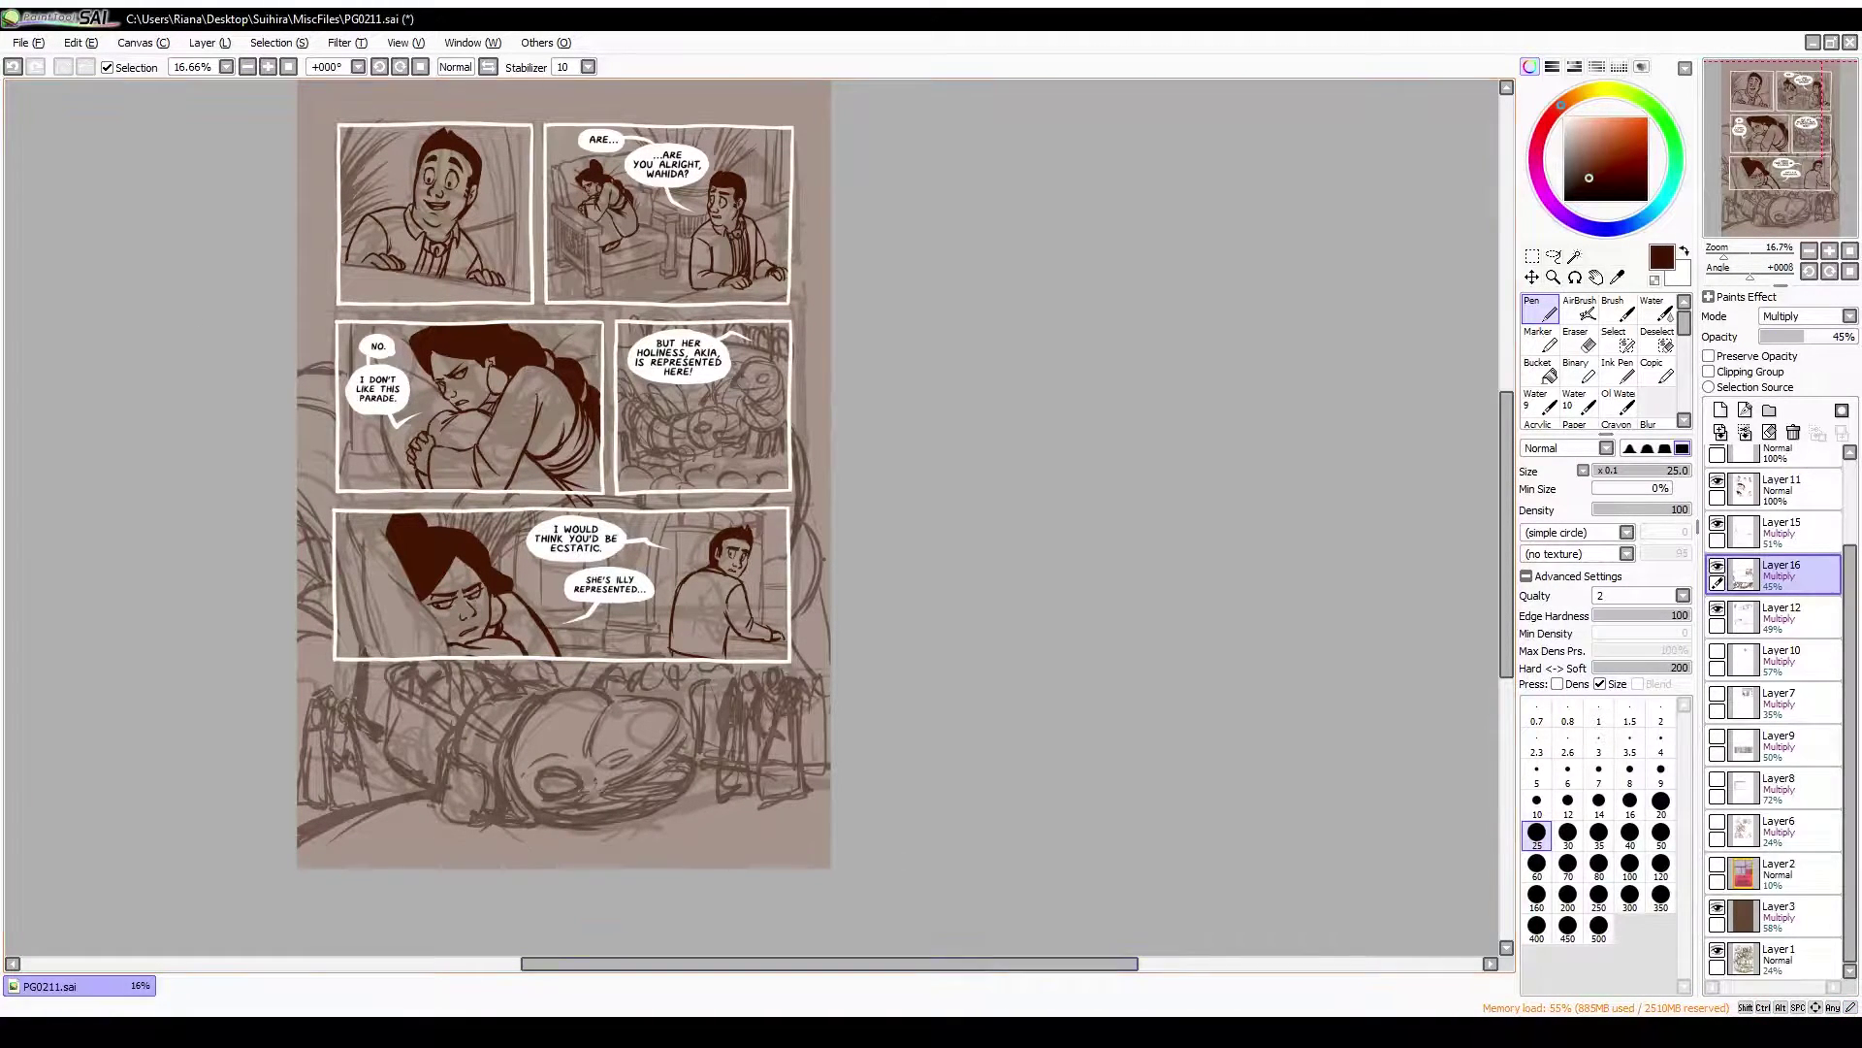
key(ctrl+s)
Sketch long curved structure lines across the page behind the panels on Layer15, and undo the last stroke
click(1780, 958)
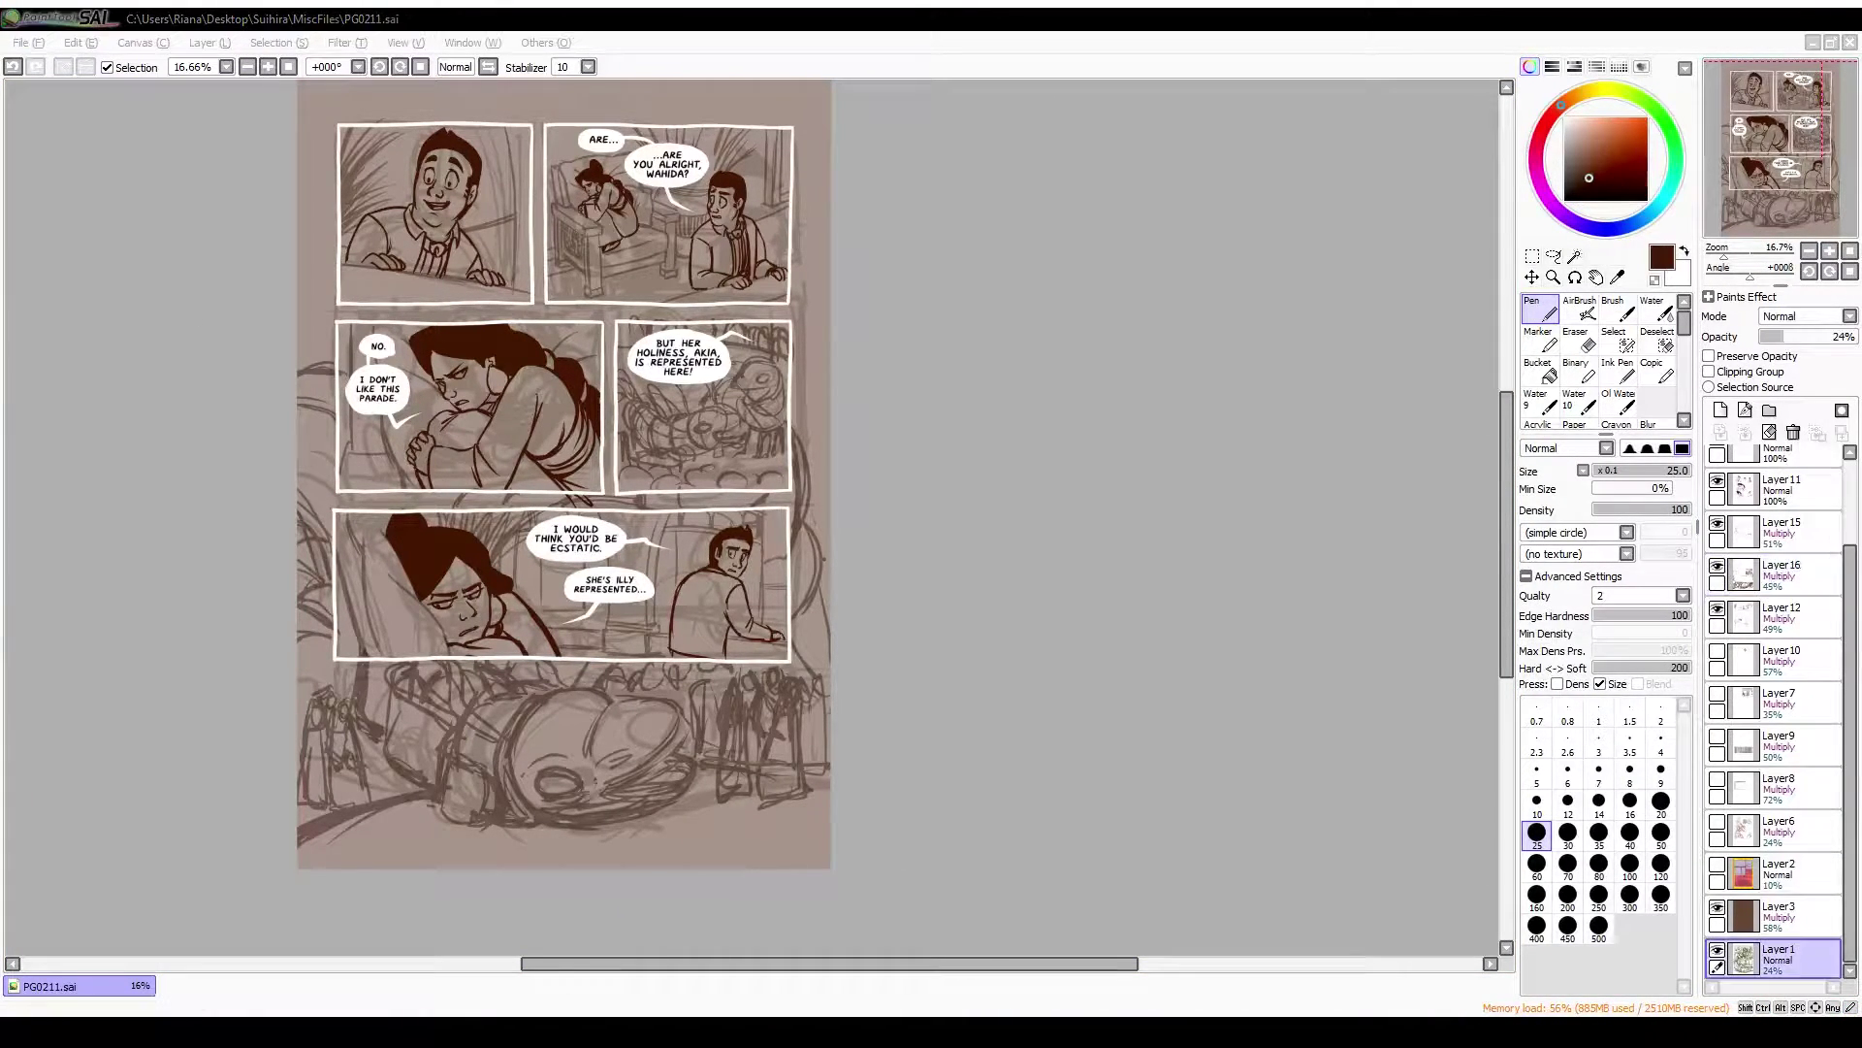
click(1780, 531)
scroll(563, 524, left, 2)
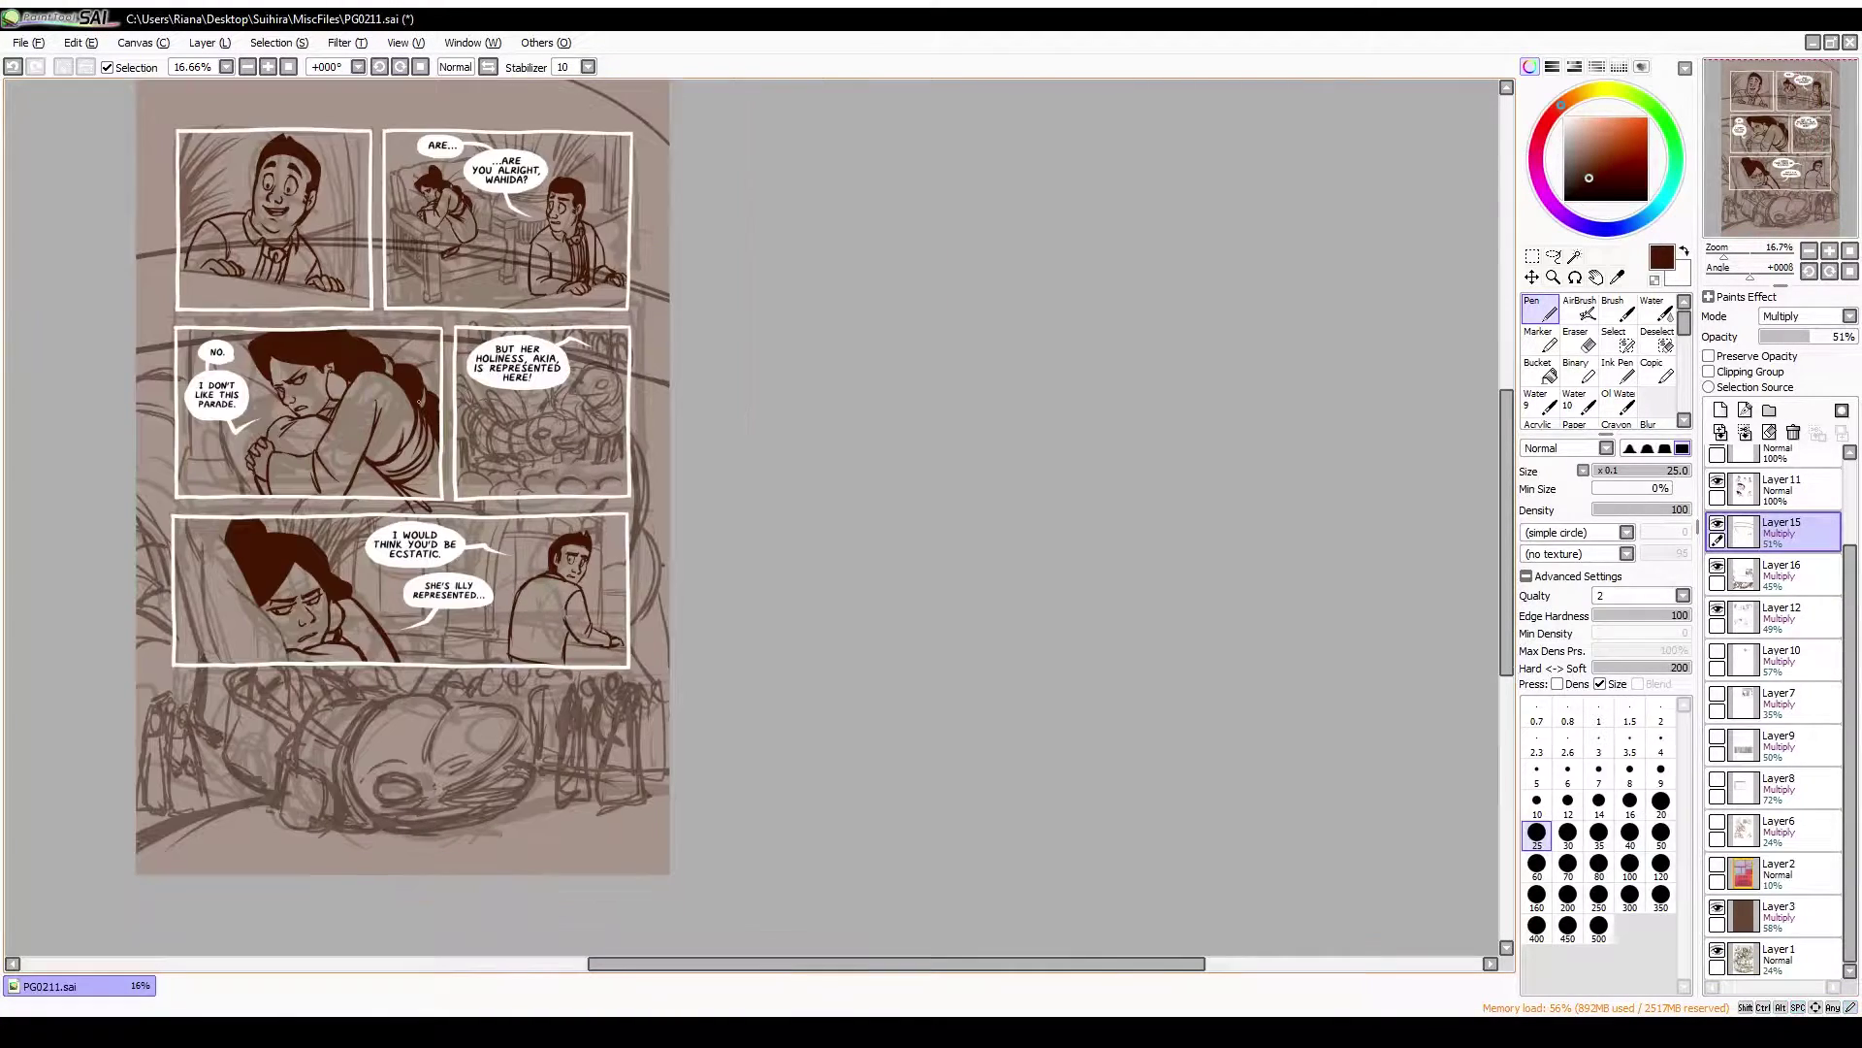
scroll(563, 524, right, 4)
key(m)
key(ctrl+d)
key(n)
drag(145, 270, 616, 363)
key(ctrl+z)
key(ctrl+z)
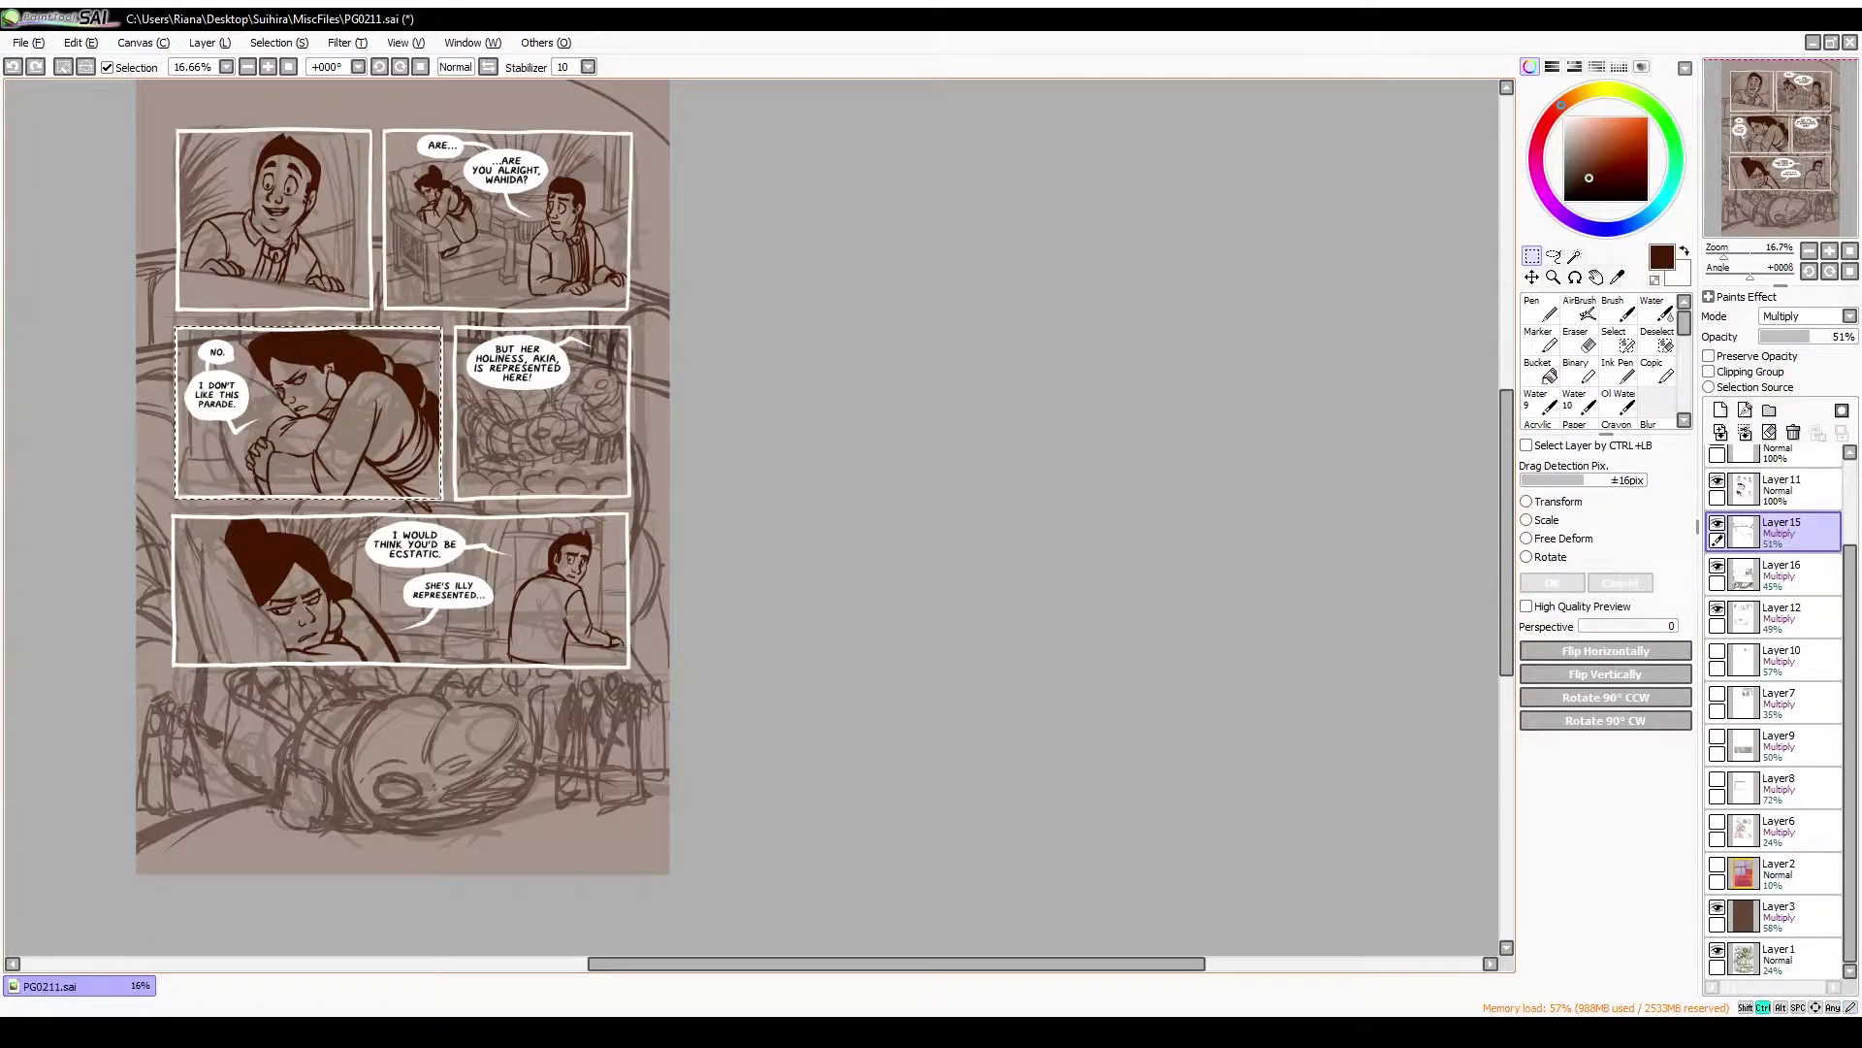
Clear the selection, erase the stray Layer15 lines inside the second panel, and save the page
key(ctrl+d)
key(e)
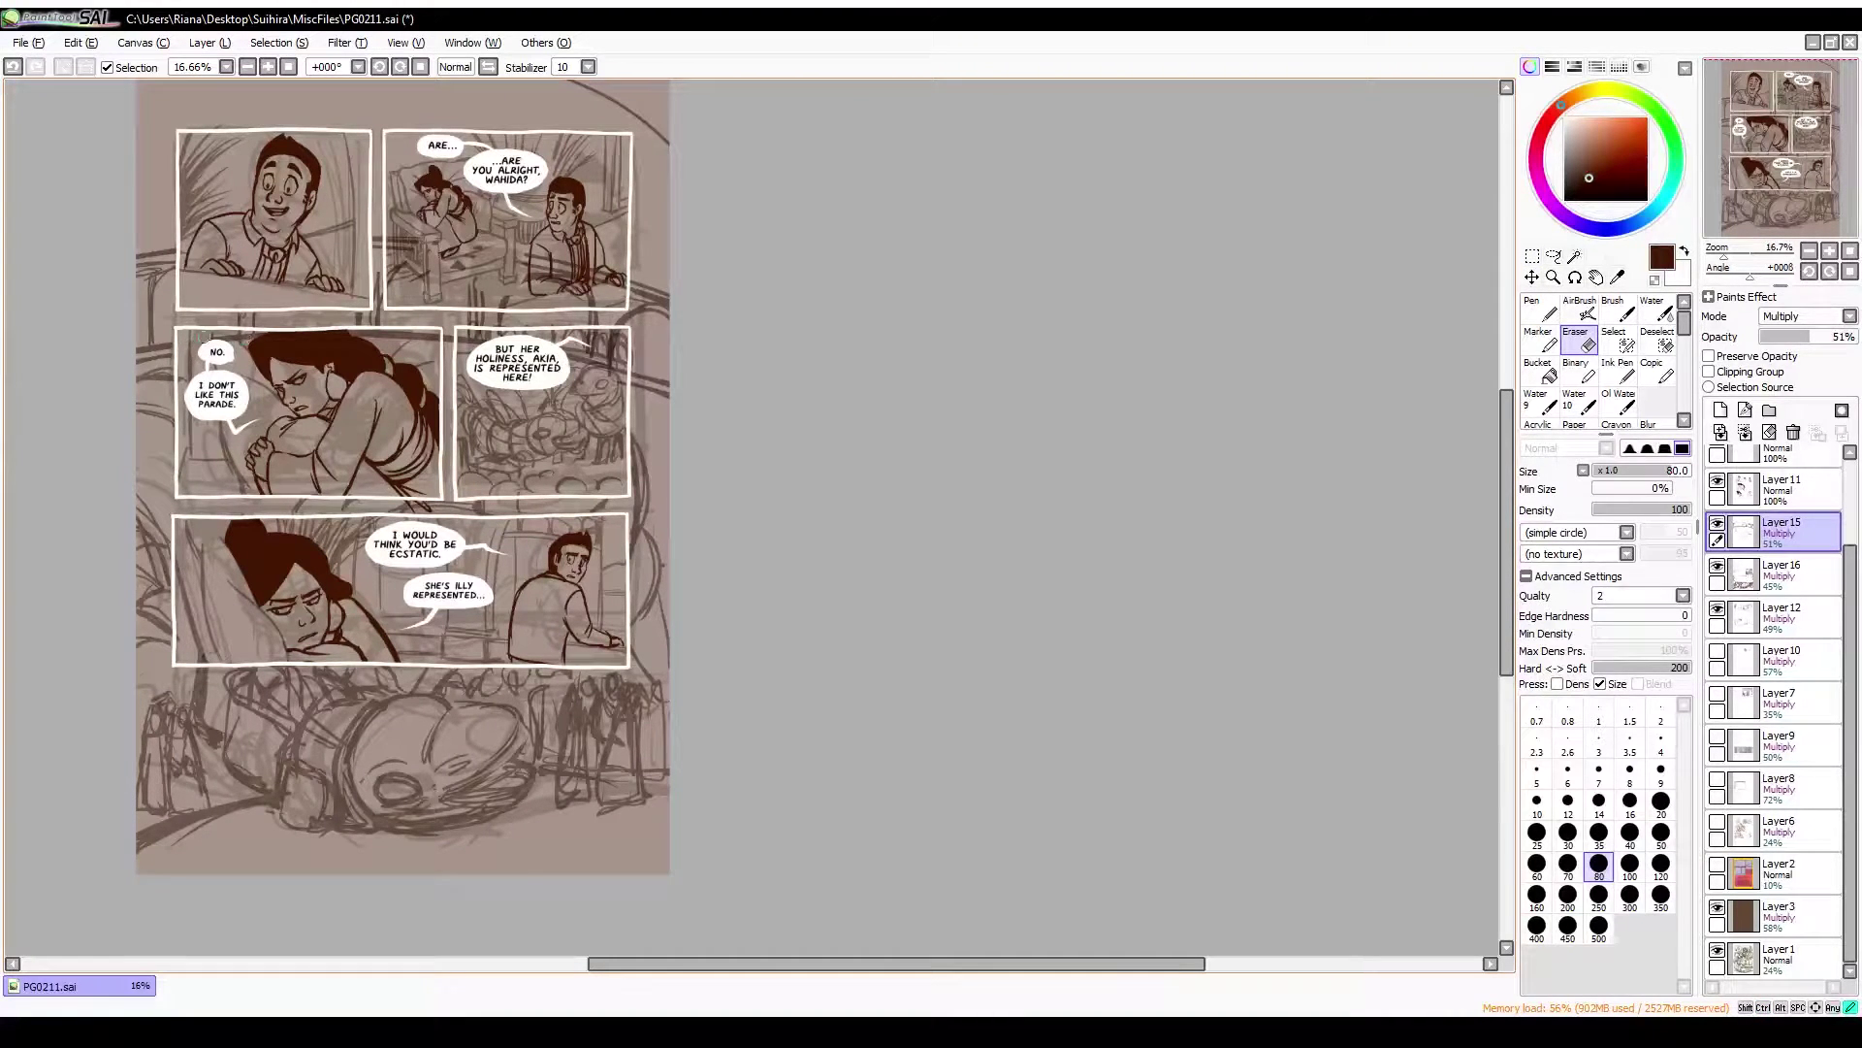
mouse_move(403, 218)
mouse_down()
mouse_move(601, 351)
mouse_move(550, 274)
mouse_up()
key(ctrl+s)
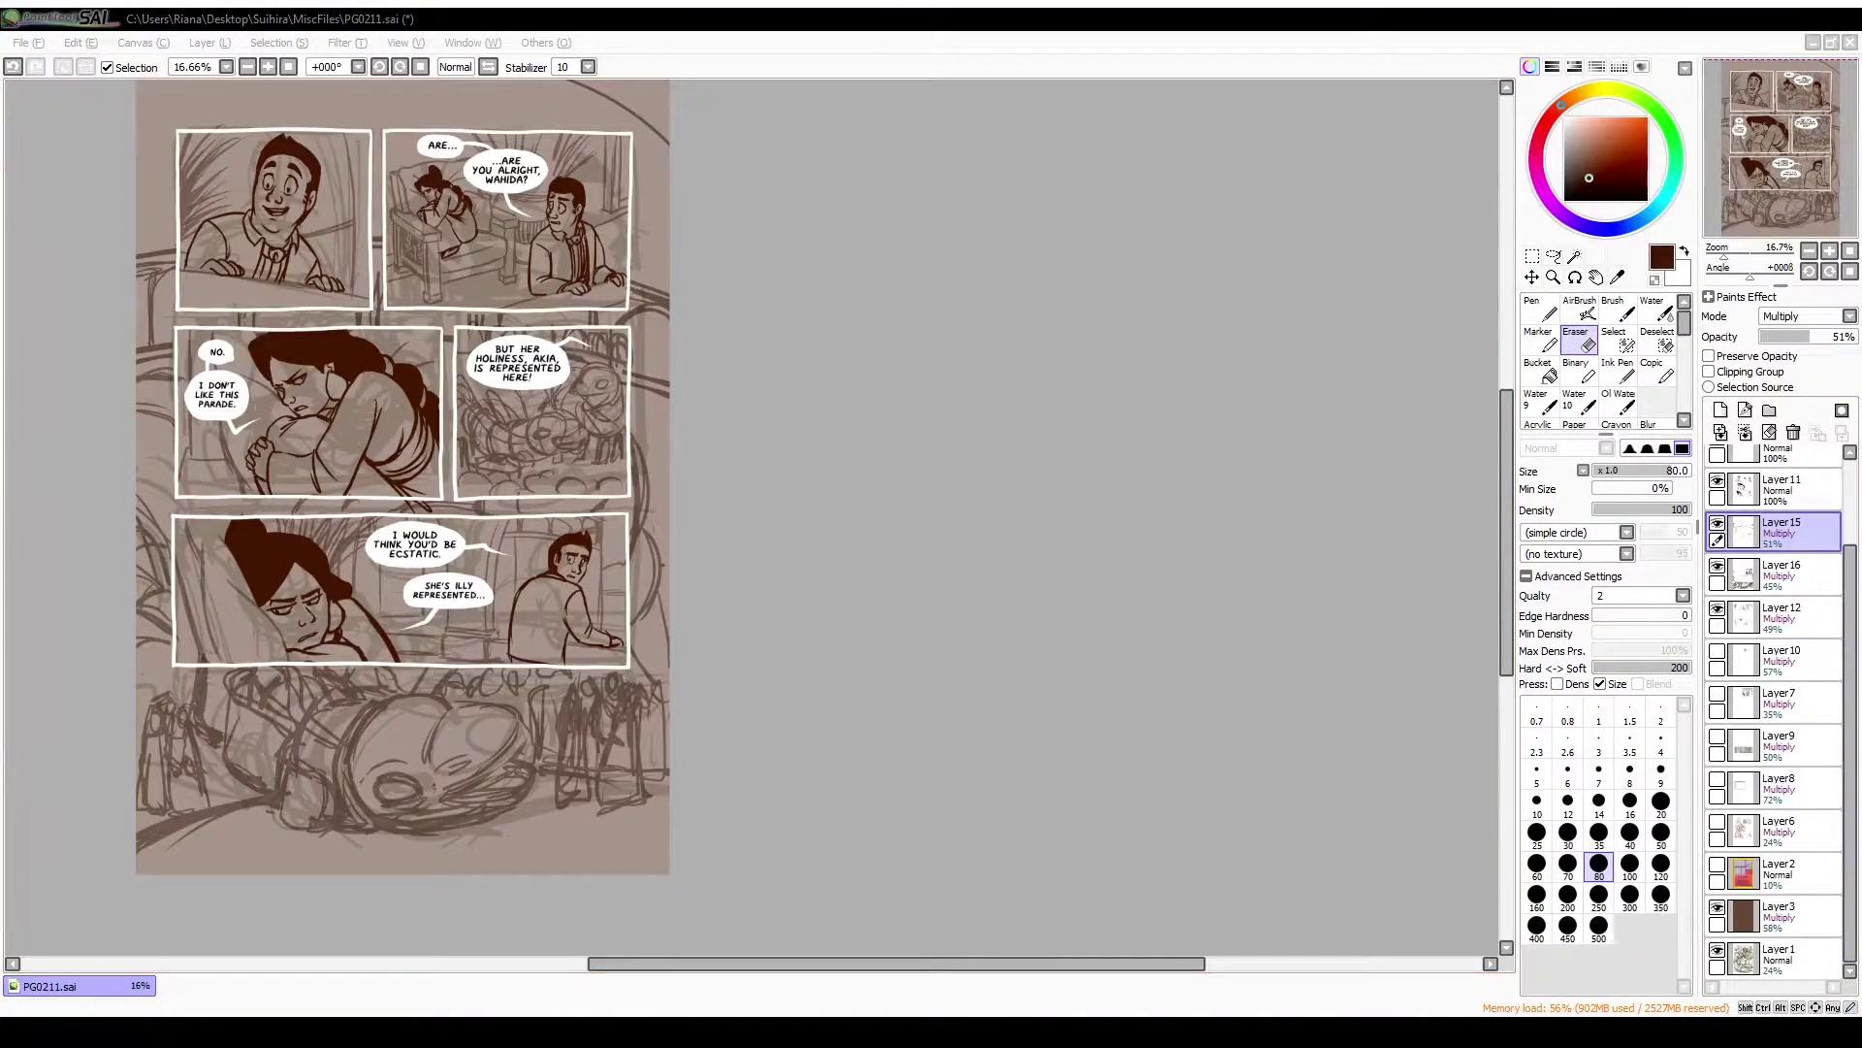
Add Layer17 above the Layer16 sketch and ready the Magic Wand on Layer16
ctrl+click(165, 837)
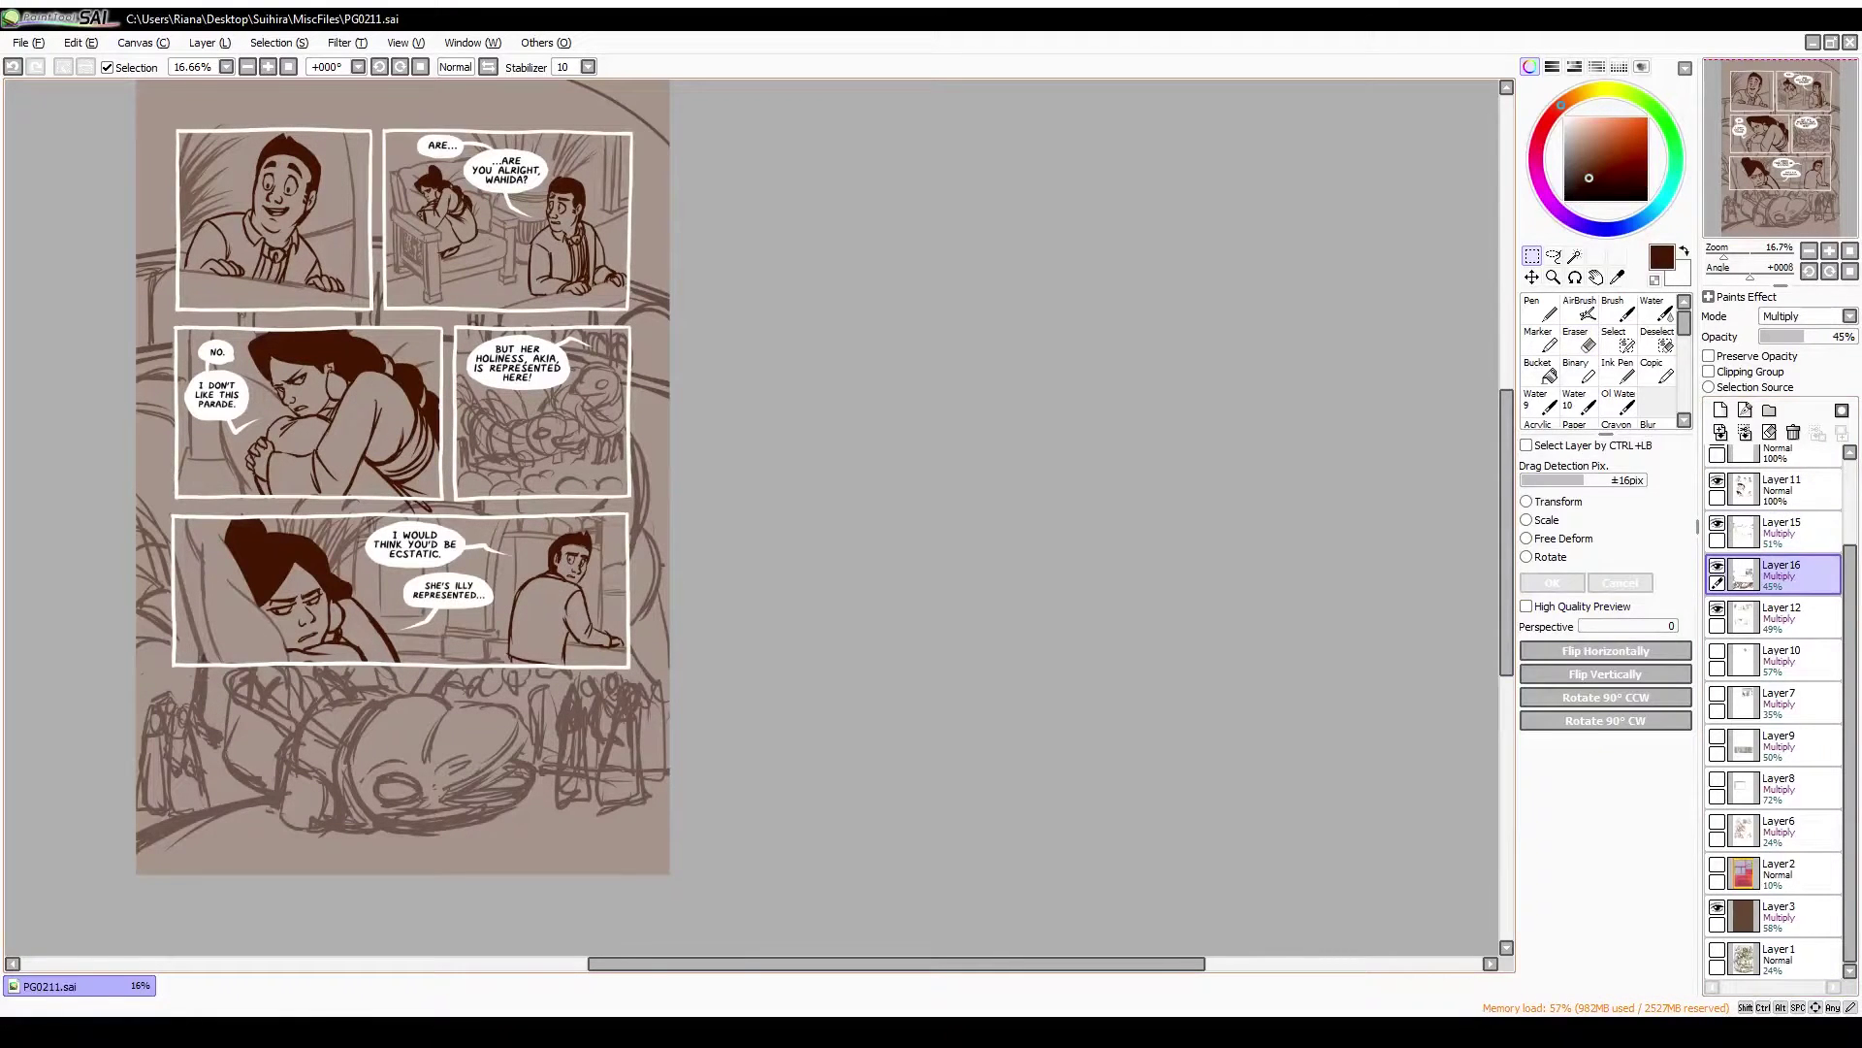
key(n)
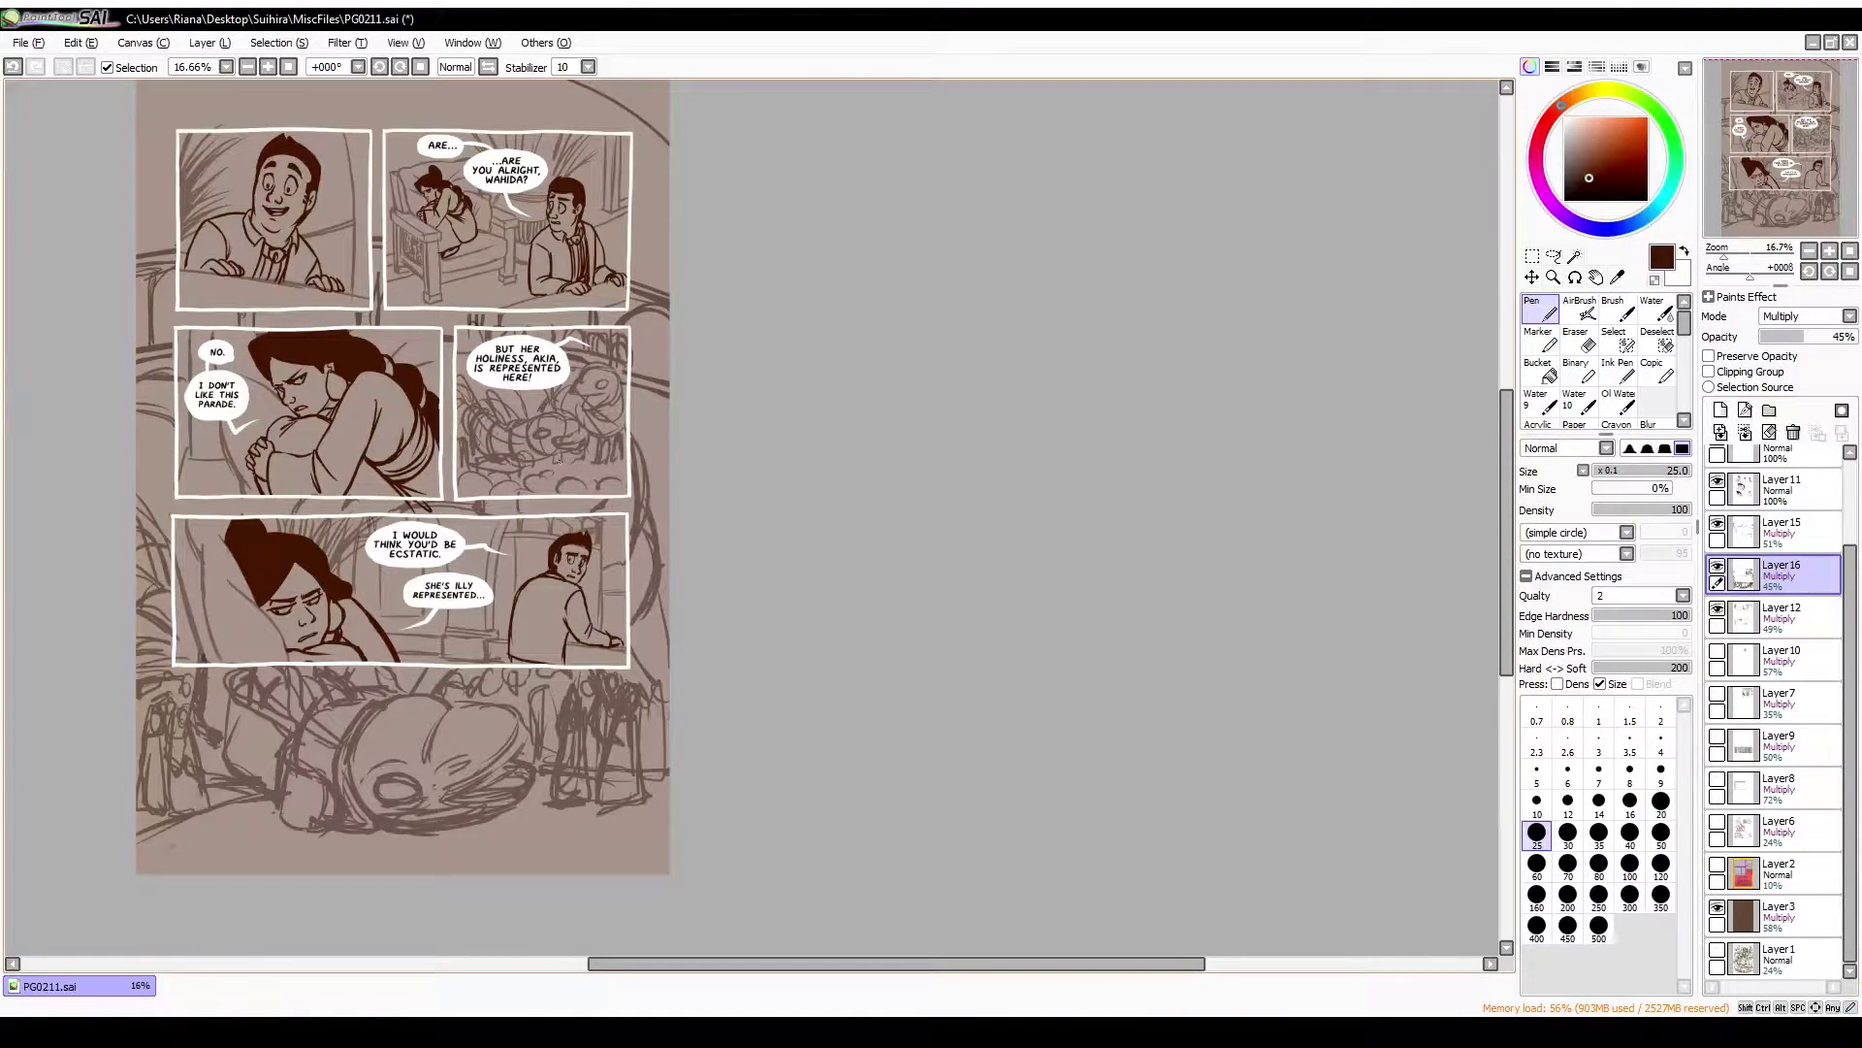
key(w)
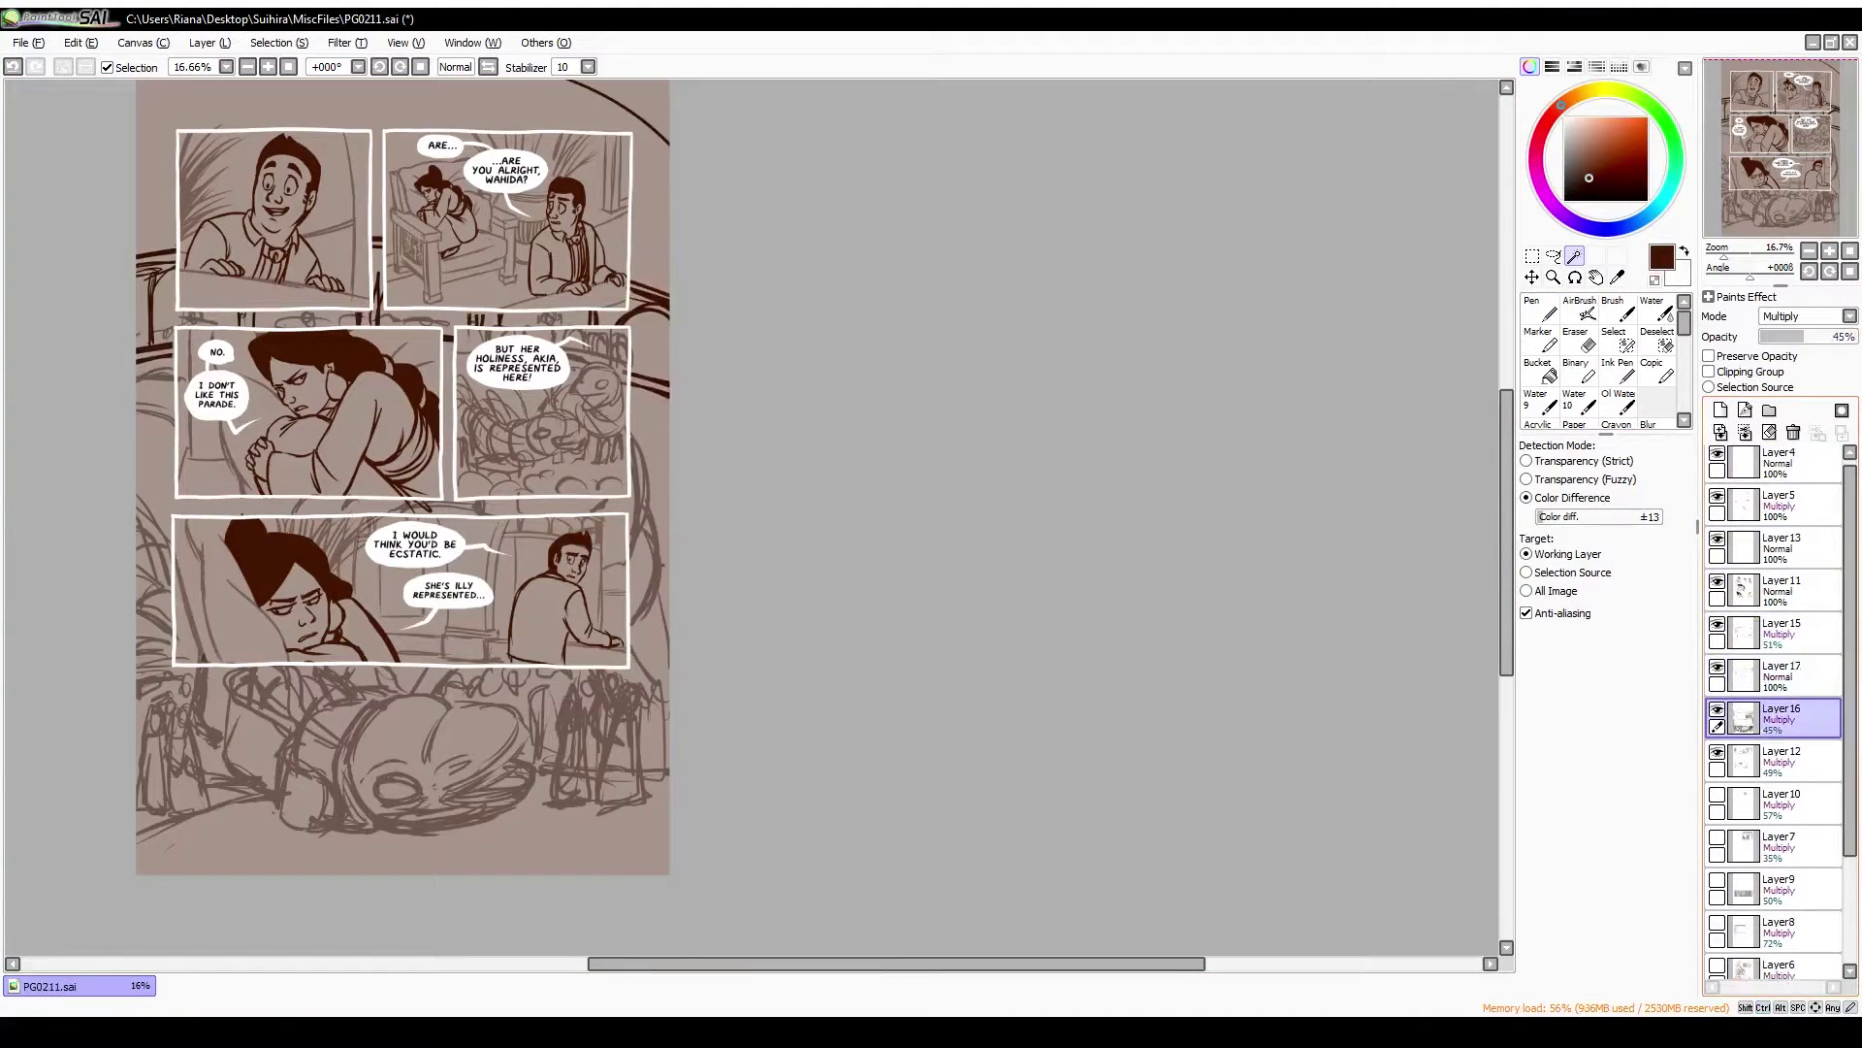
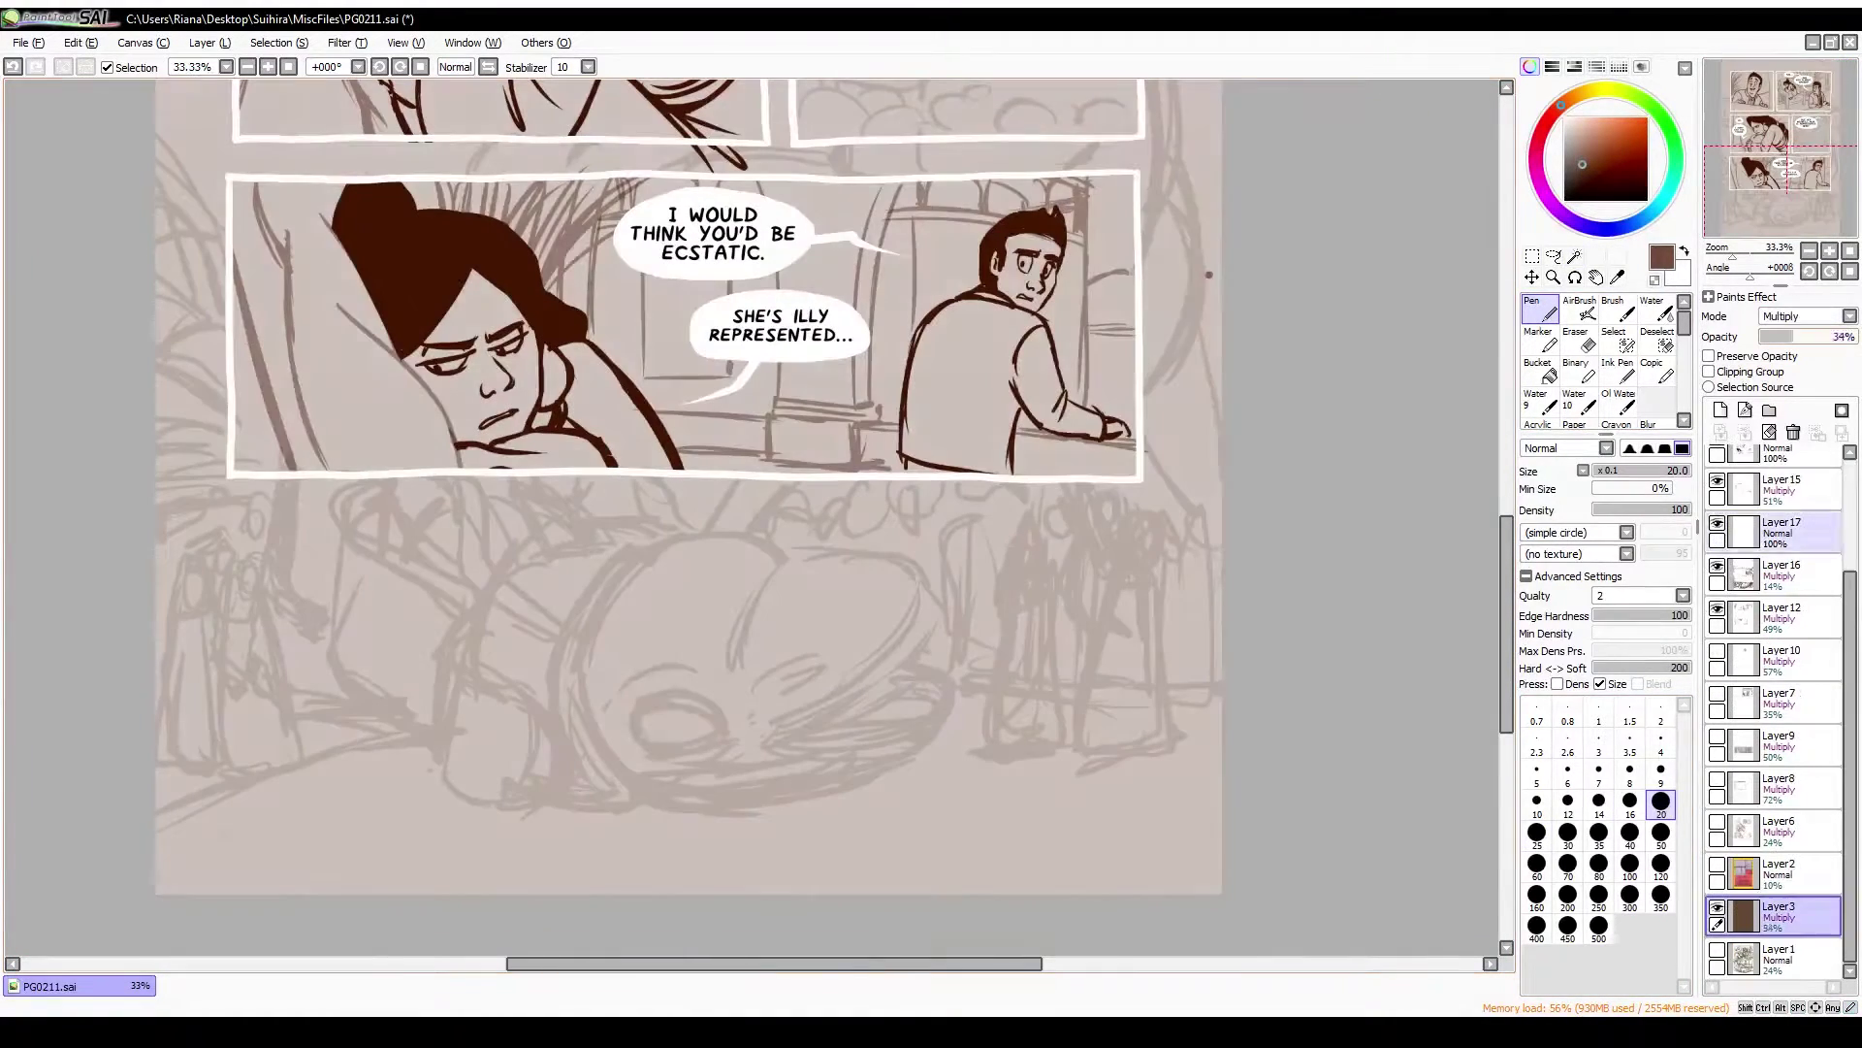
Draw the large creature's eye and begin its clean head outline in brown on Layer17
drag(679, 720, 675, 722)
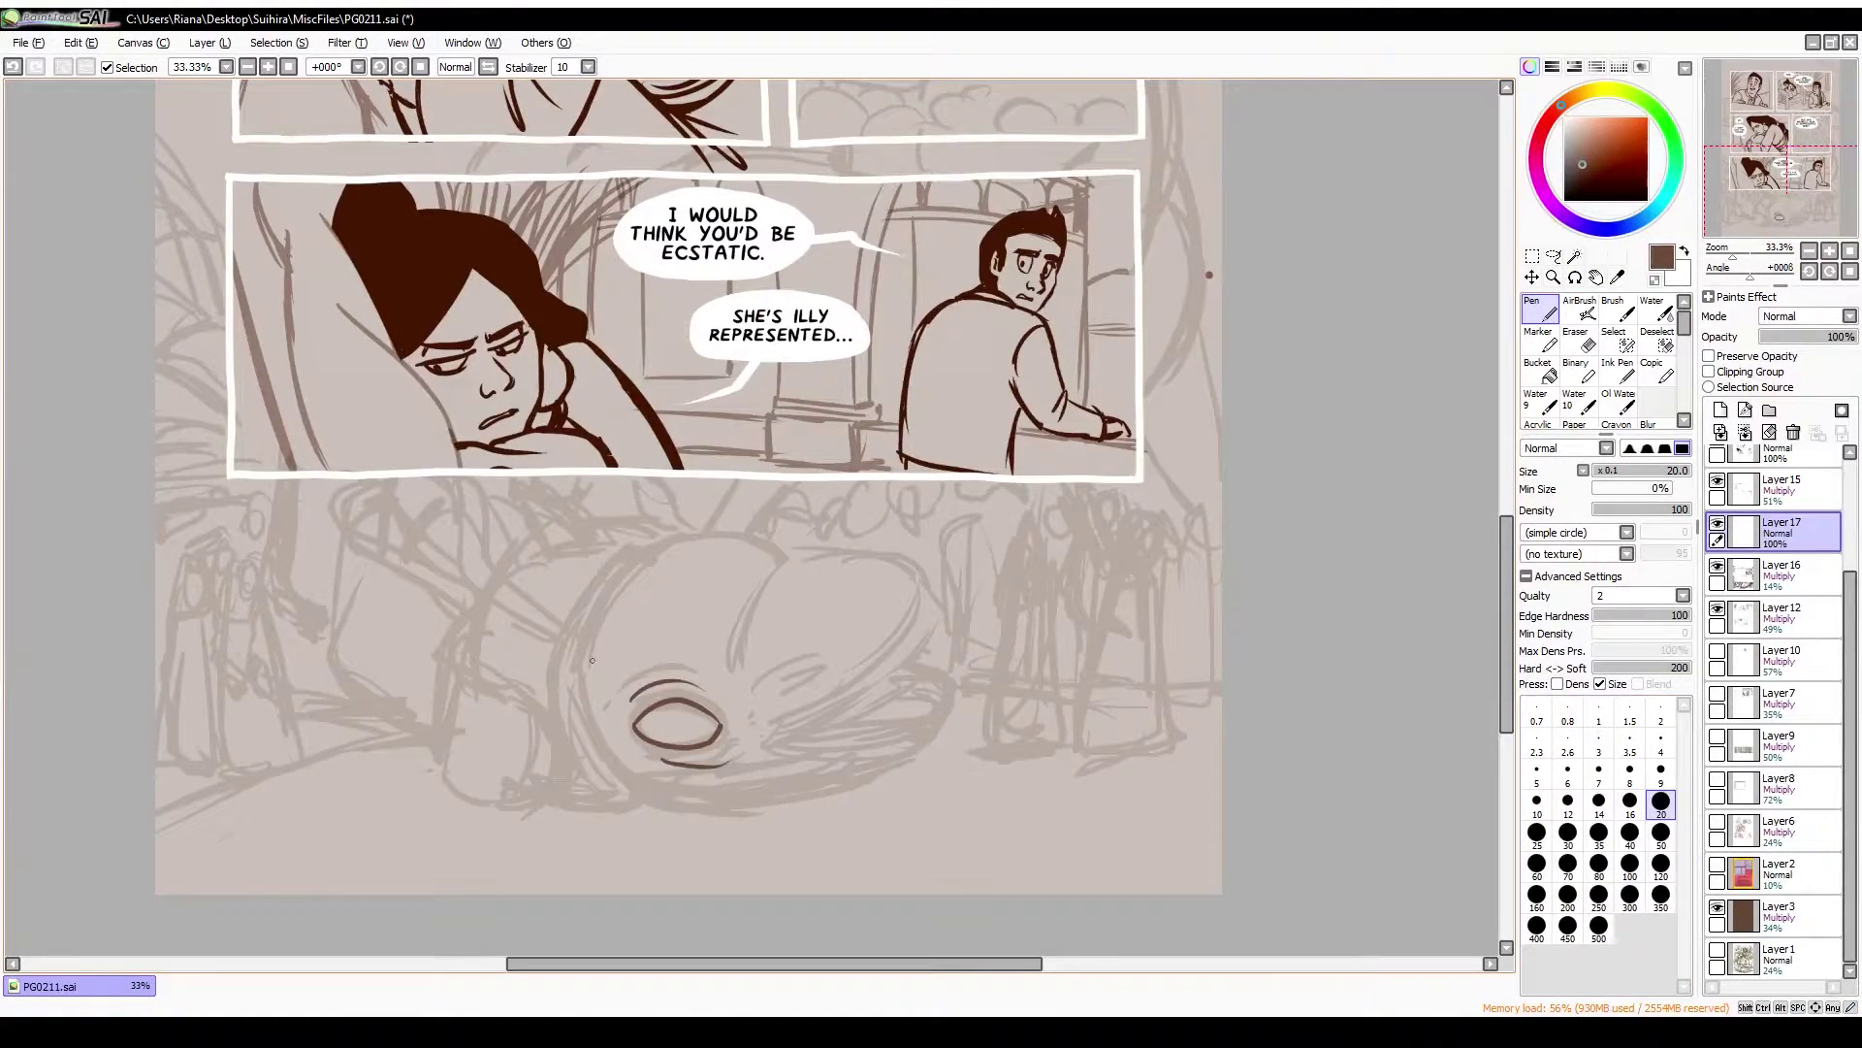
key(h)
key(h)
mouse_move(645, 805)
mouse_down()
mouse_move(777, 559)
mouse_move(926, 581)
mouse_up()
Select the creature's eye lines, adjust them with a transform, and clear the selection
key(m)
mouse_move(618, 668)
mouse_down()
mouse_move(737, 788)
mouse_move(787, 807)
mouse_move(866, 684)
mouse_up()
key(ctrl+t)
key(h)
key(Return)
key(ctrl+d)
key(h)
Draw the creature's upper jaw, clean up its edge with the Eraser, and add the open lower jaw
key(n)
drag(924, 590, 840, 705)
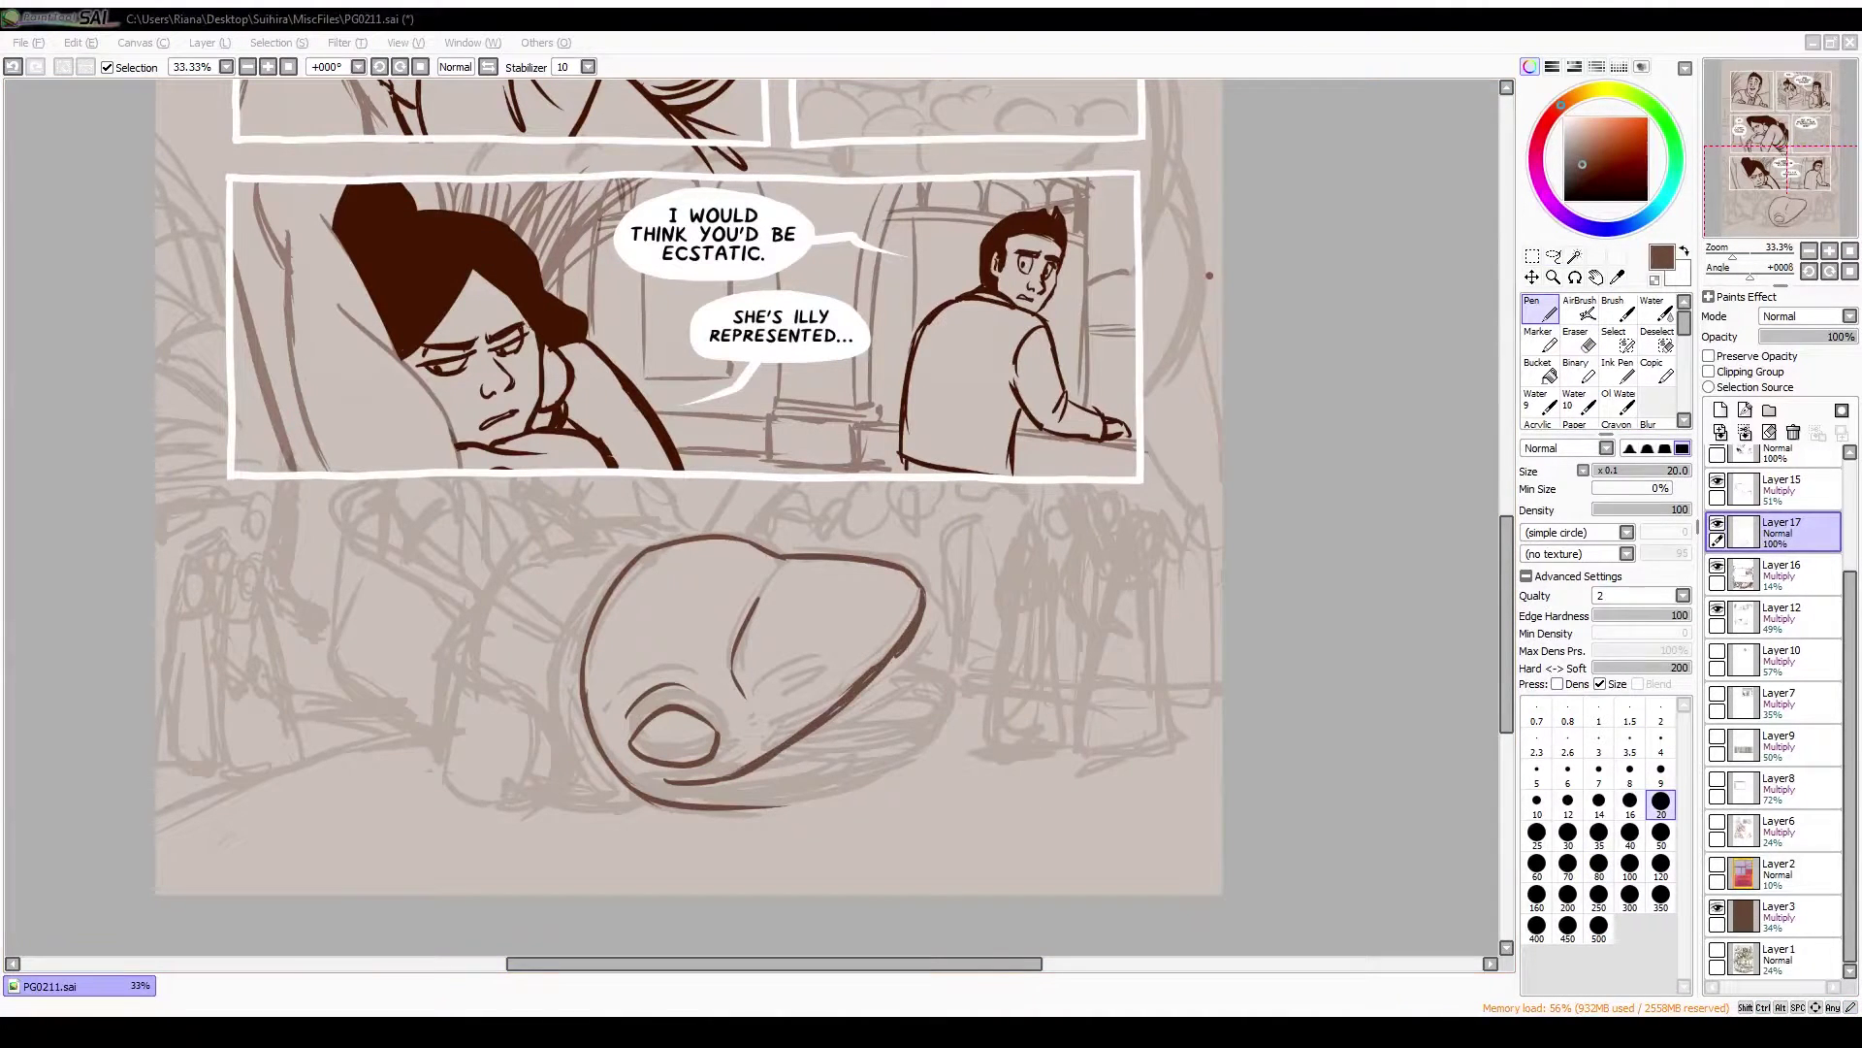
key(e)
drag(917, 626, 810, 747)
key(n)
mouse_move(704, 791)
mouse_down()
mouse_move(832, 774)
mouse_move(926, 609)
mouse_up()
key(h)
mouse_move(718, 781)
mouse_down()
mouse_move(563, 686)
mouse_move(636, 708)
mouse_up()
key(h)
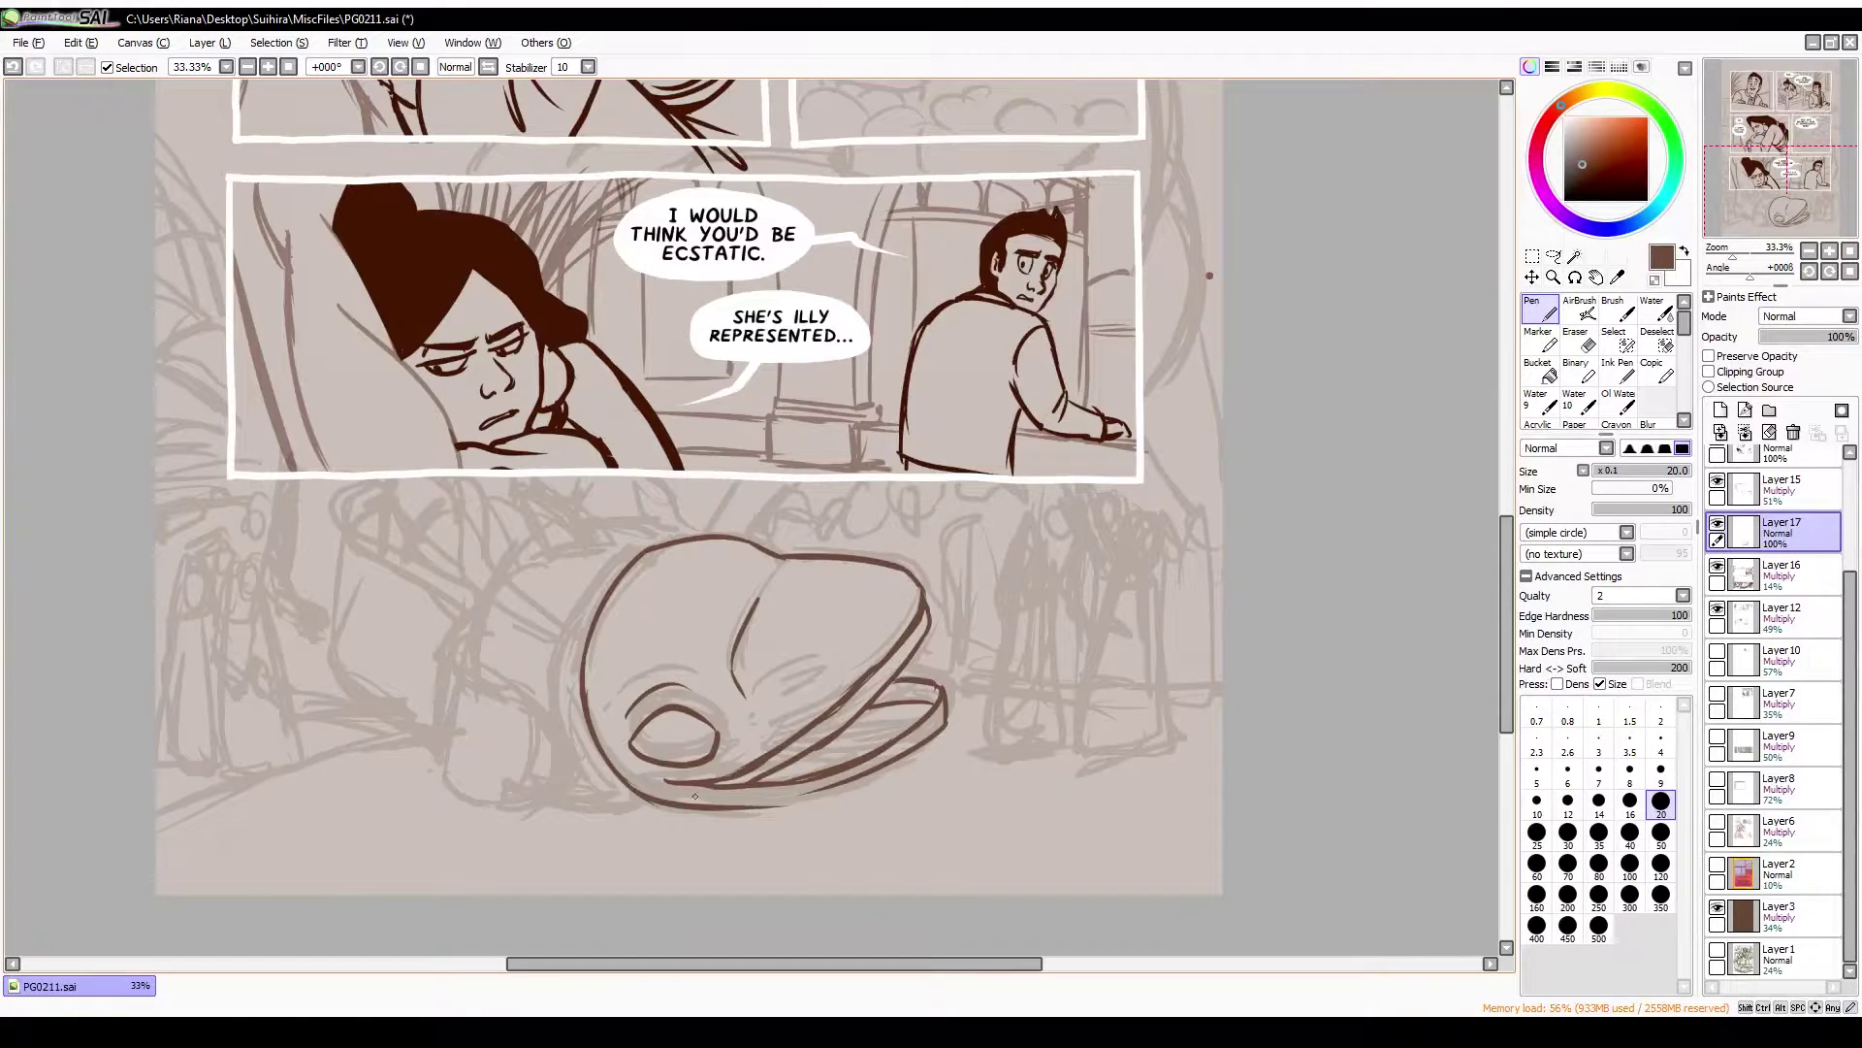
Draw triangular teeth along both of the creature's jaws and tidy the mouth lines with the Eraser
key(e)
mouse_move(832, 784)
mouse_down()
mouse_move(701, 797)
mouse_move(917, 747)
mouse_move(842, 771)
mouse_move(797, 736)
mouse_up()
key(n)
key(e)
key(n)
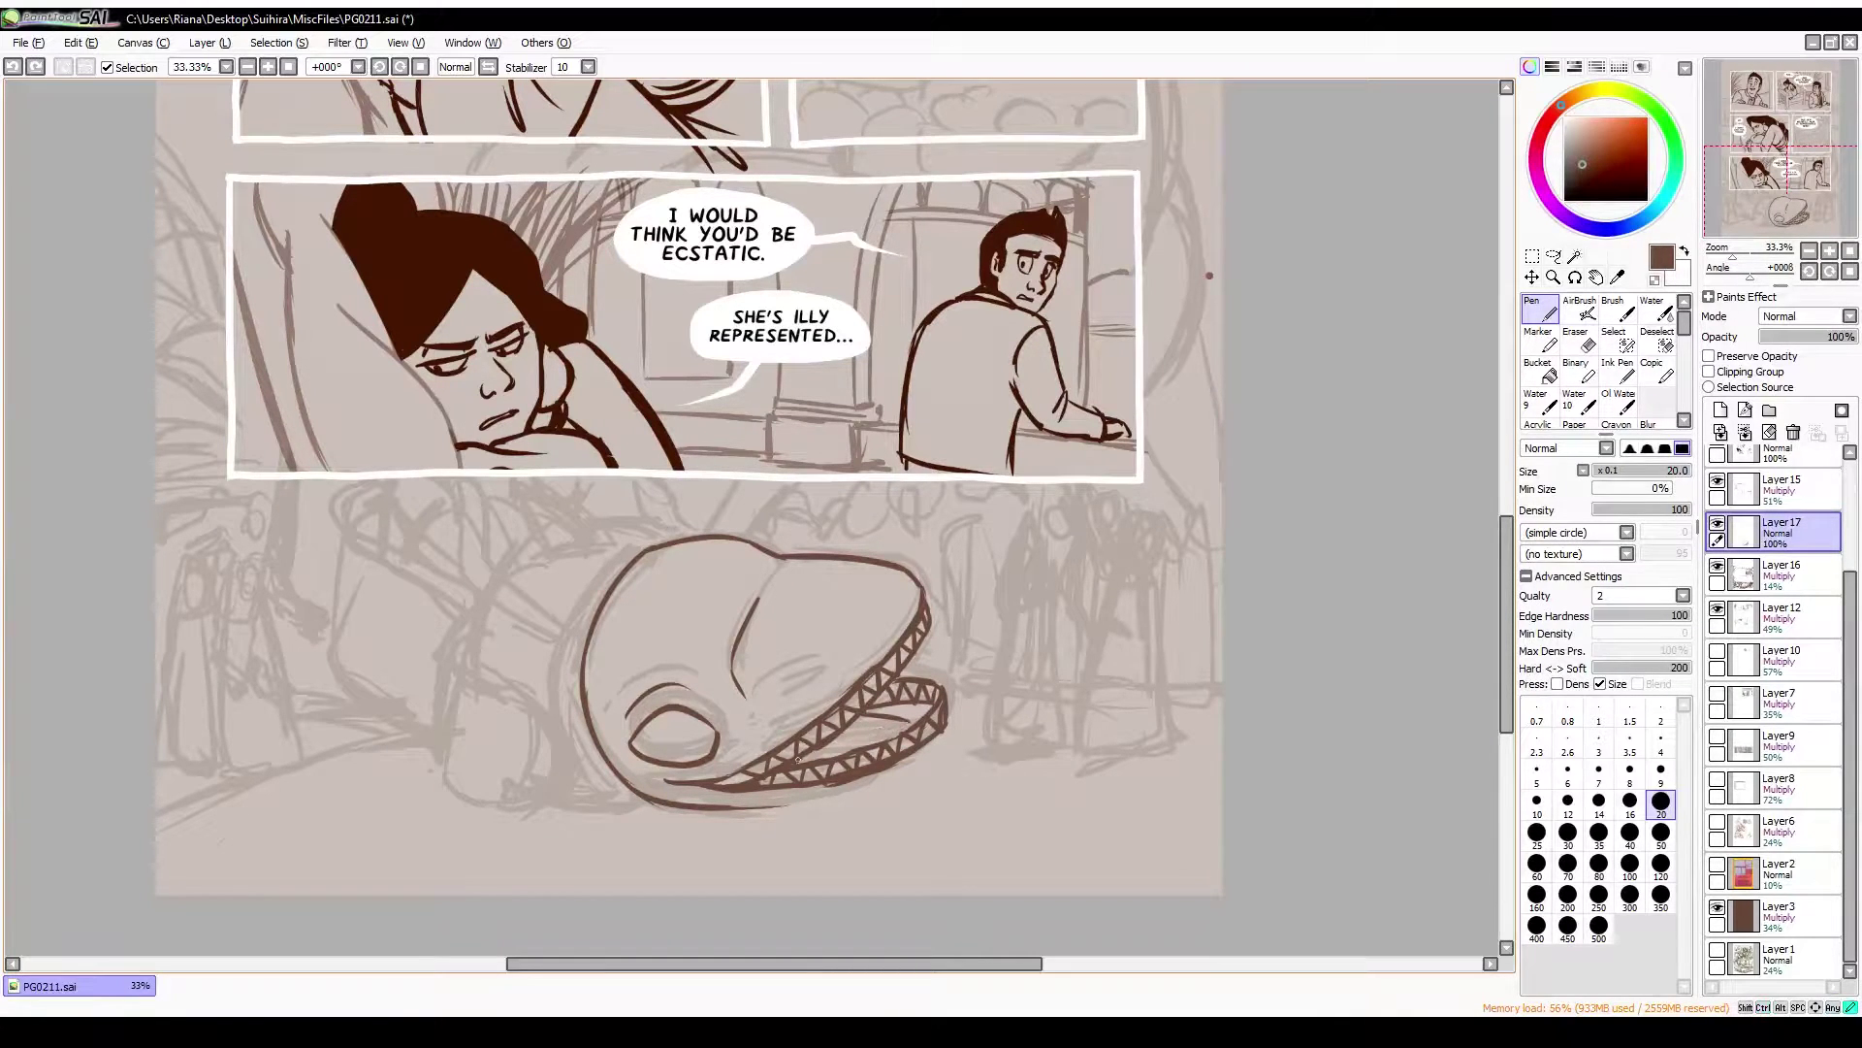
mouse_move(797, 760)
mouse_down()
mouse_move(927, 730)
mouse_move(621, 786)
mouse_move(745, 744)
mouse_up()
key(e)
key(n)
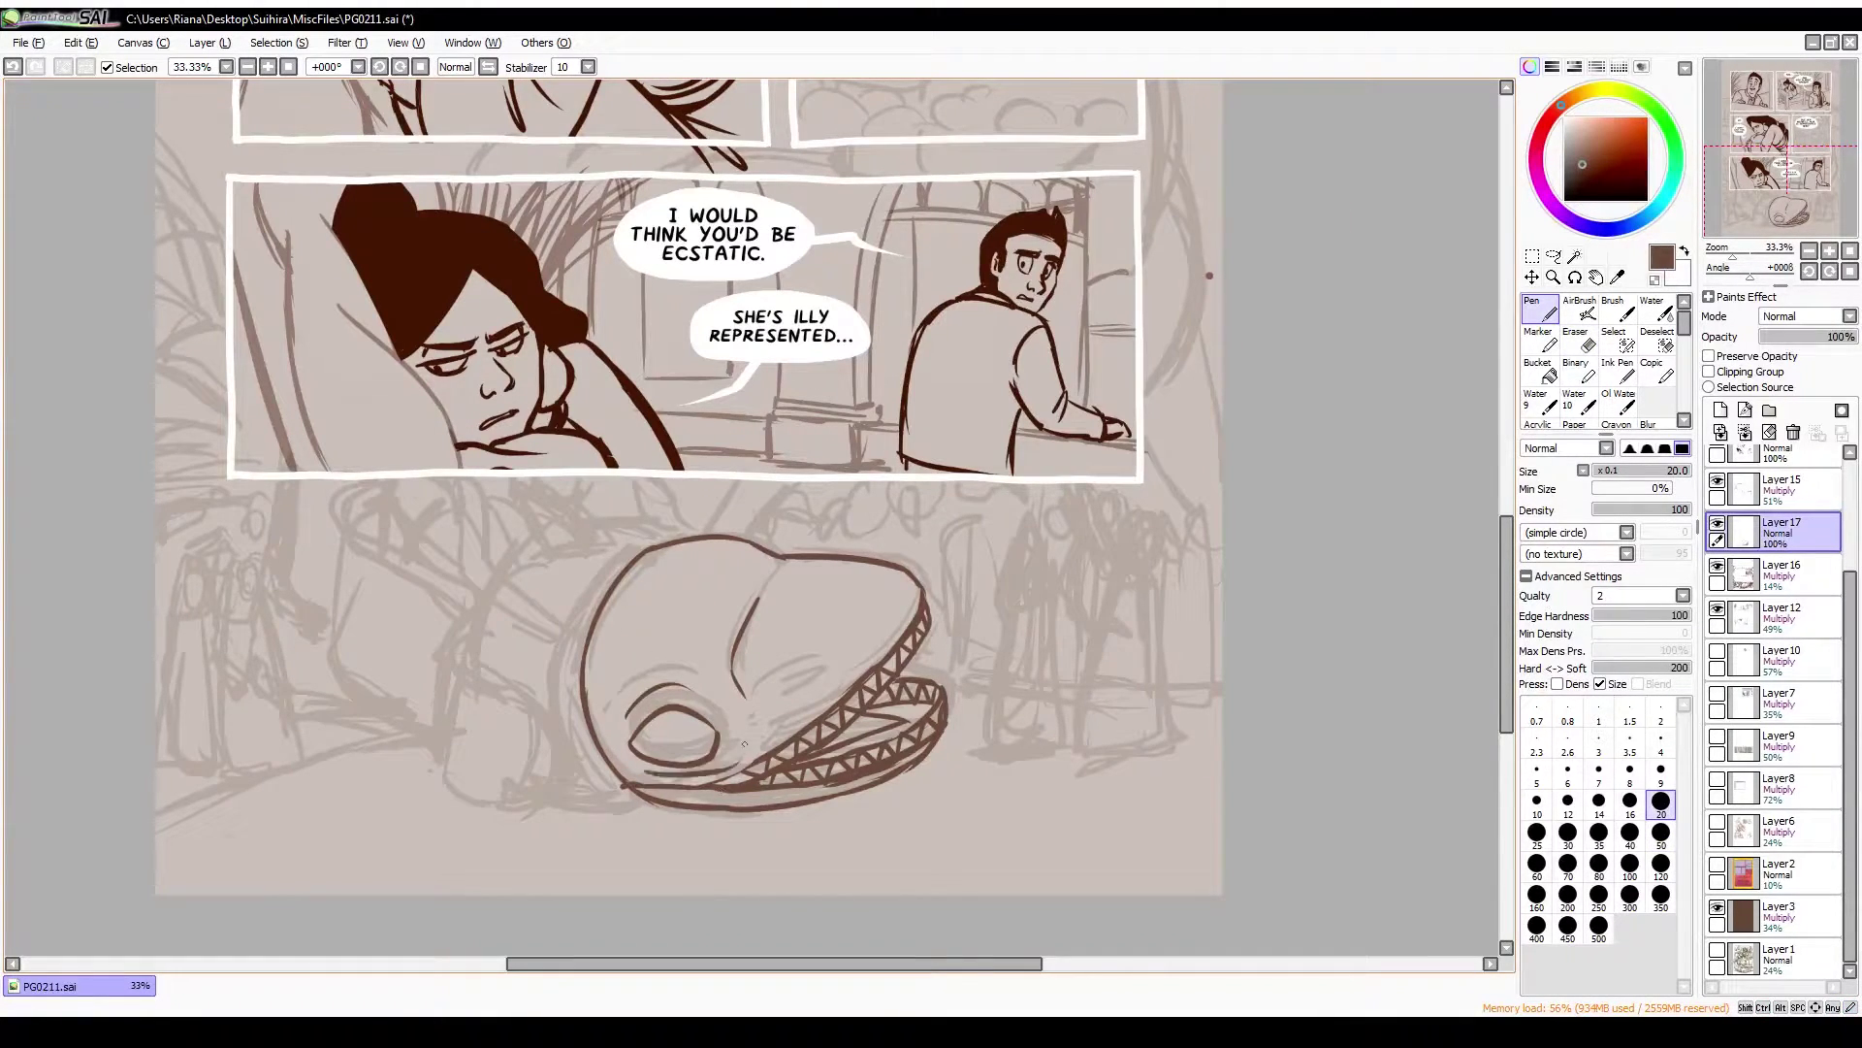
Draw the collar behind the creature's head and the curving straps and panels of its body
mouse_move(595, 734)
mouse_down()
mouse_move(397, 477)
mouse_move(625, 791)
mouse_up()
key(e)
key(n)
drag(582, 554, 560, 713)
drag(417, 480, 534, 786)
drag(528, 695, 500, 810)
key(e)
key(n)
drag(354, 516, 349, 670)
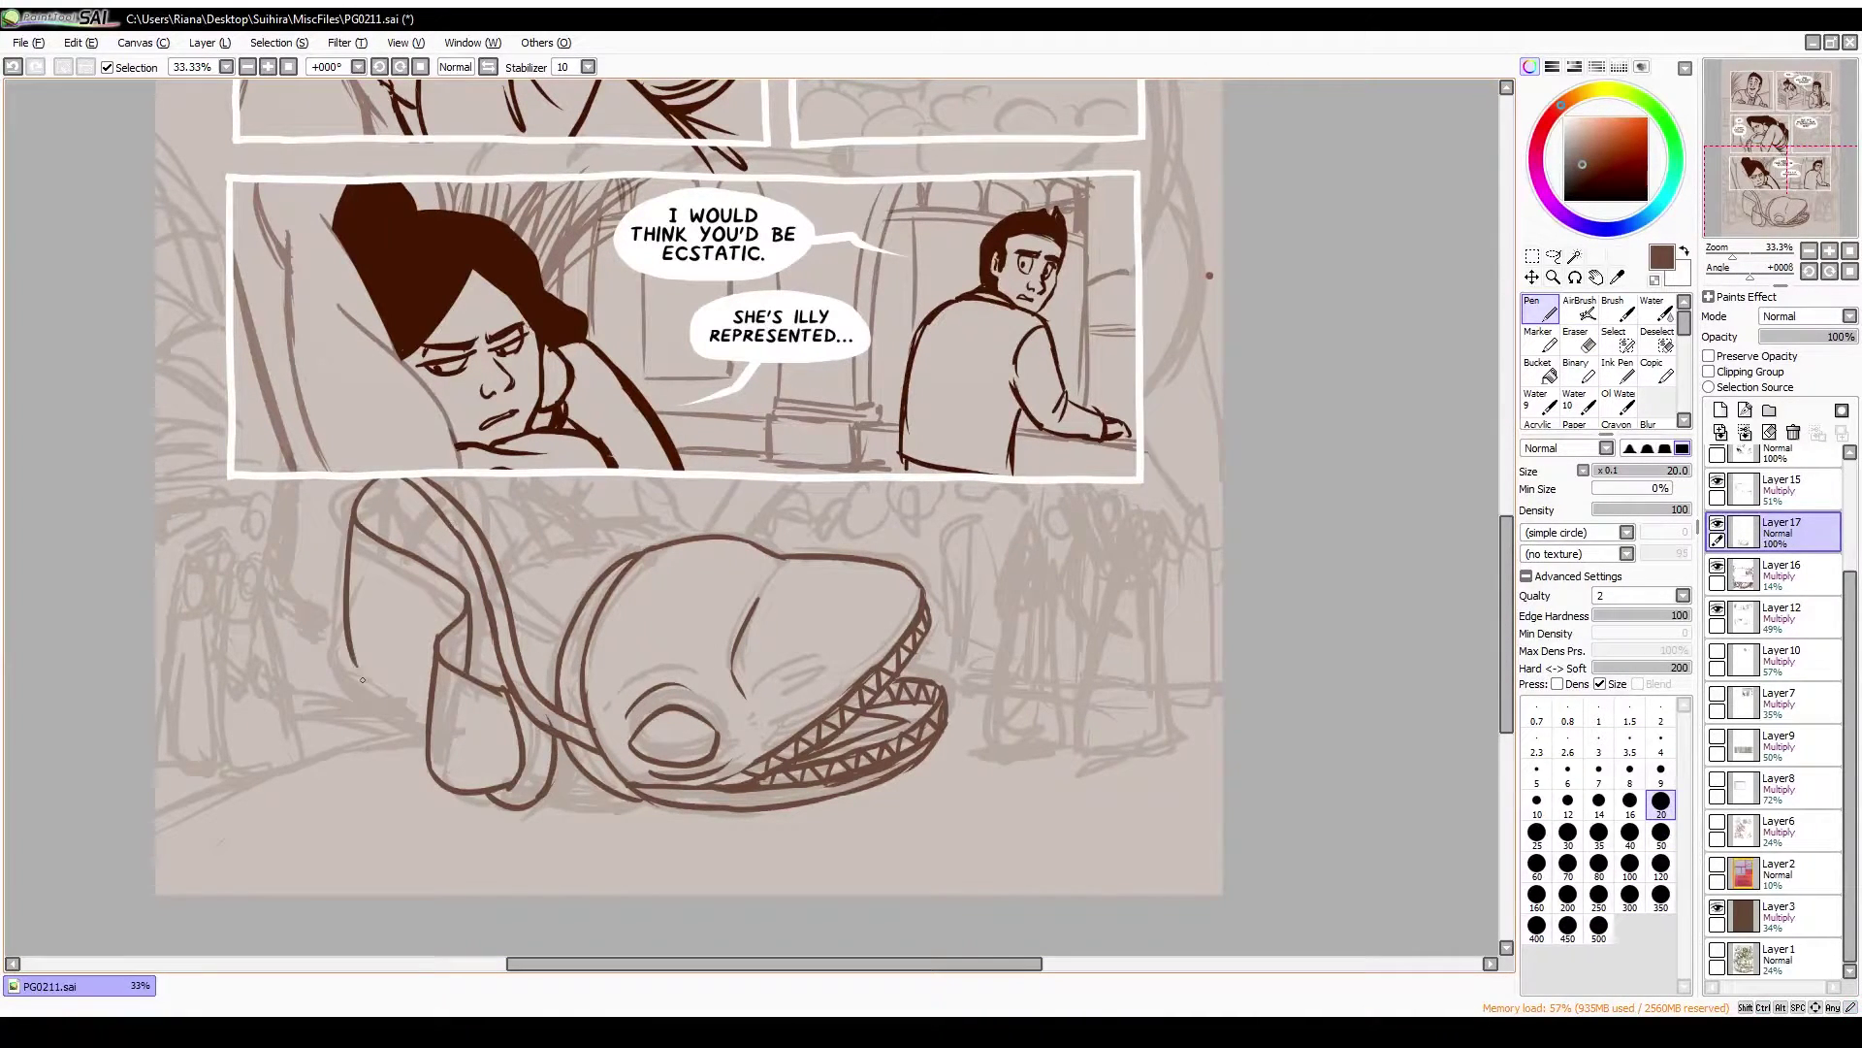
Draw the round joint and the lower overlapping body segments behind the creature's collar
key(h)
key(h)
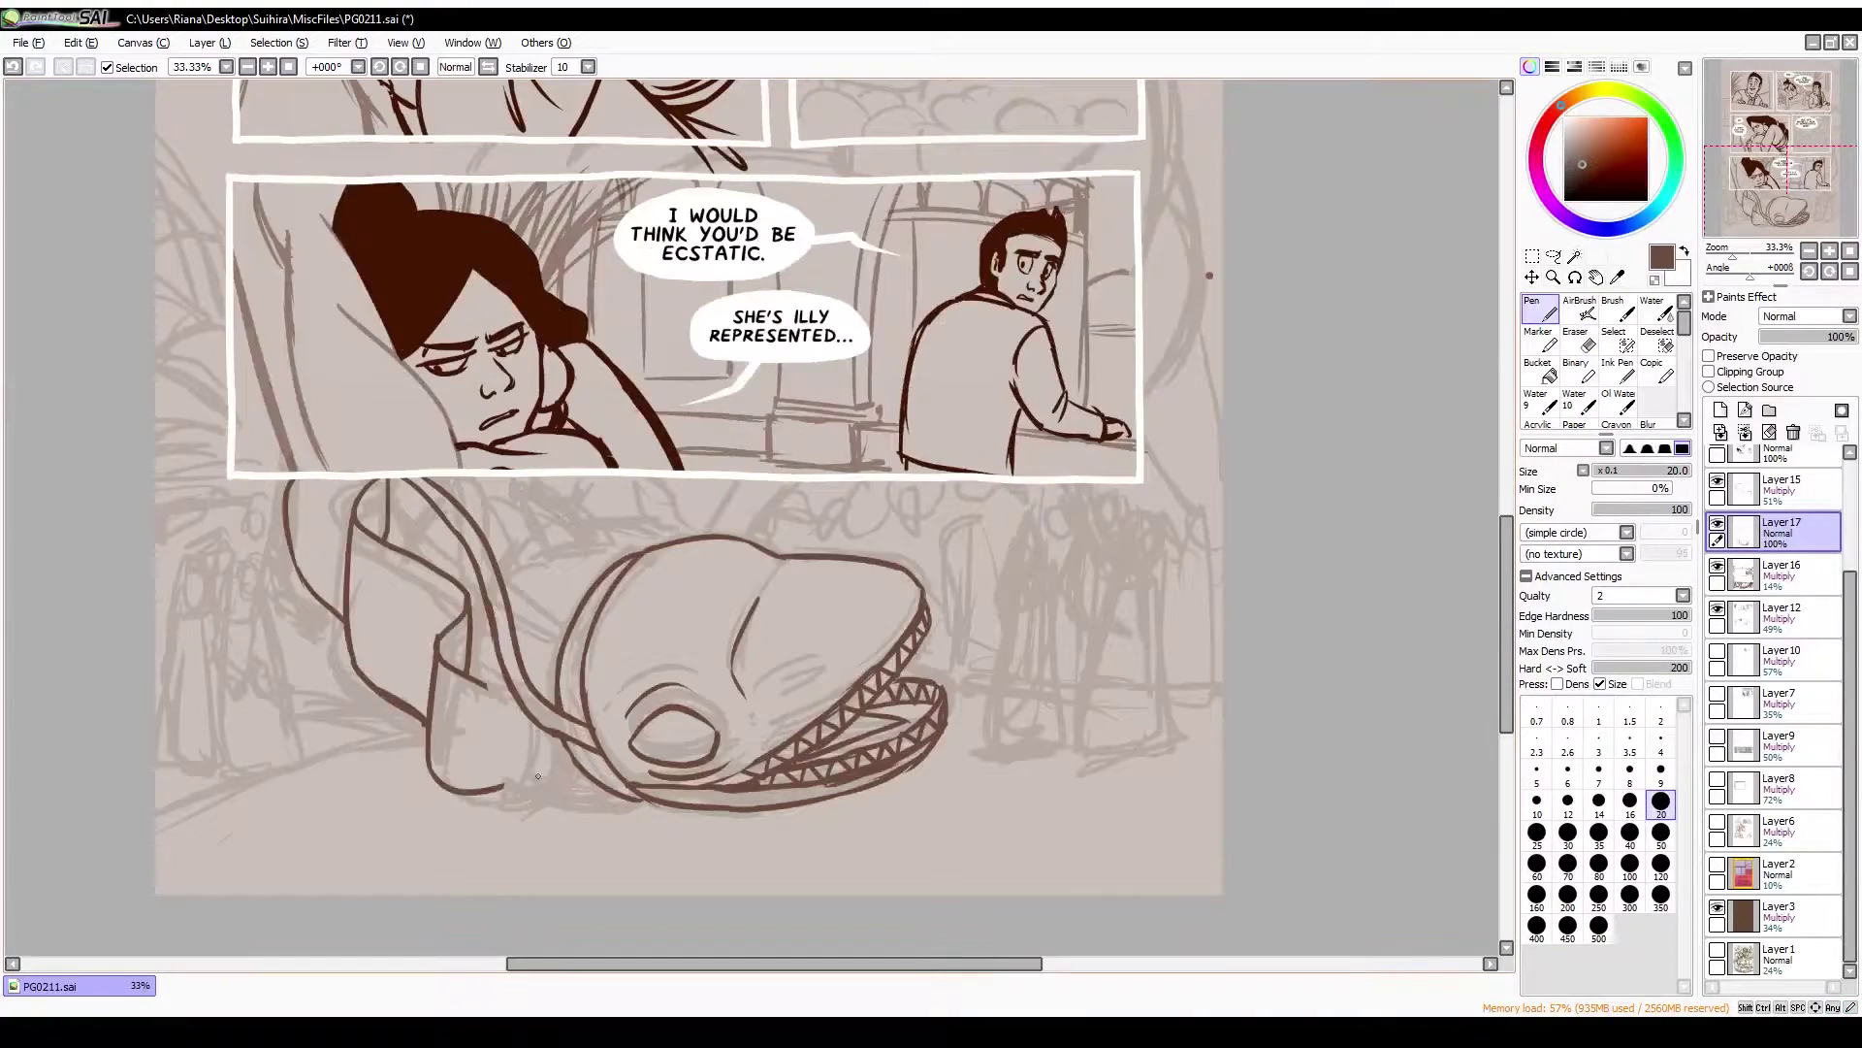
drag(524, 751, 455, 599)
drag(458, 509, 378, 611)
key(h)
key(h)
key(Home)
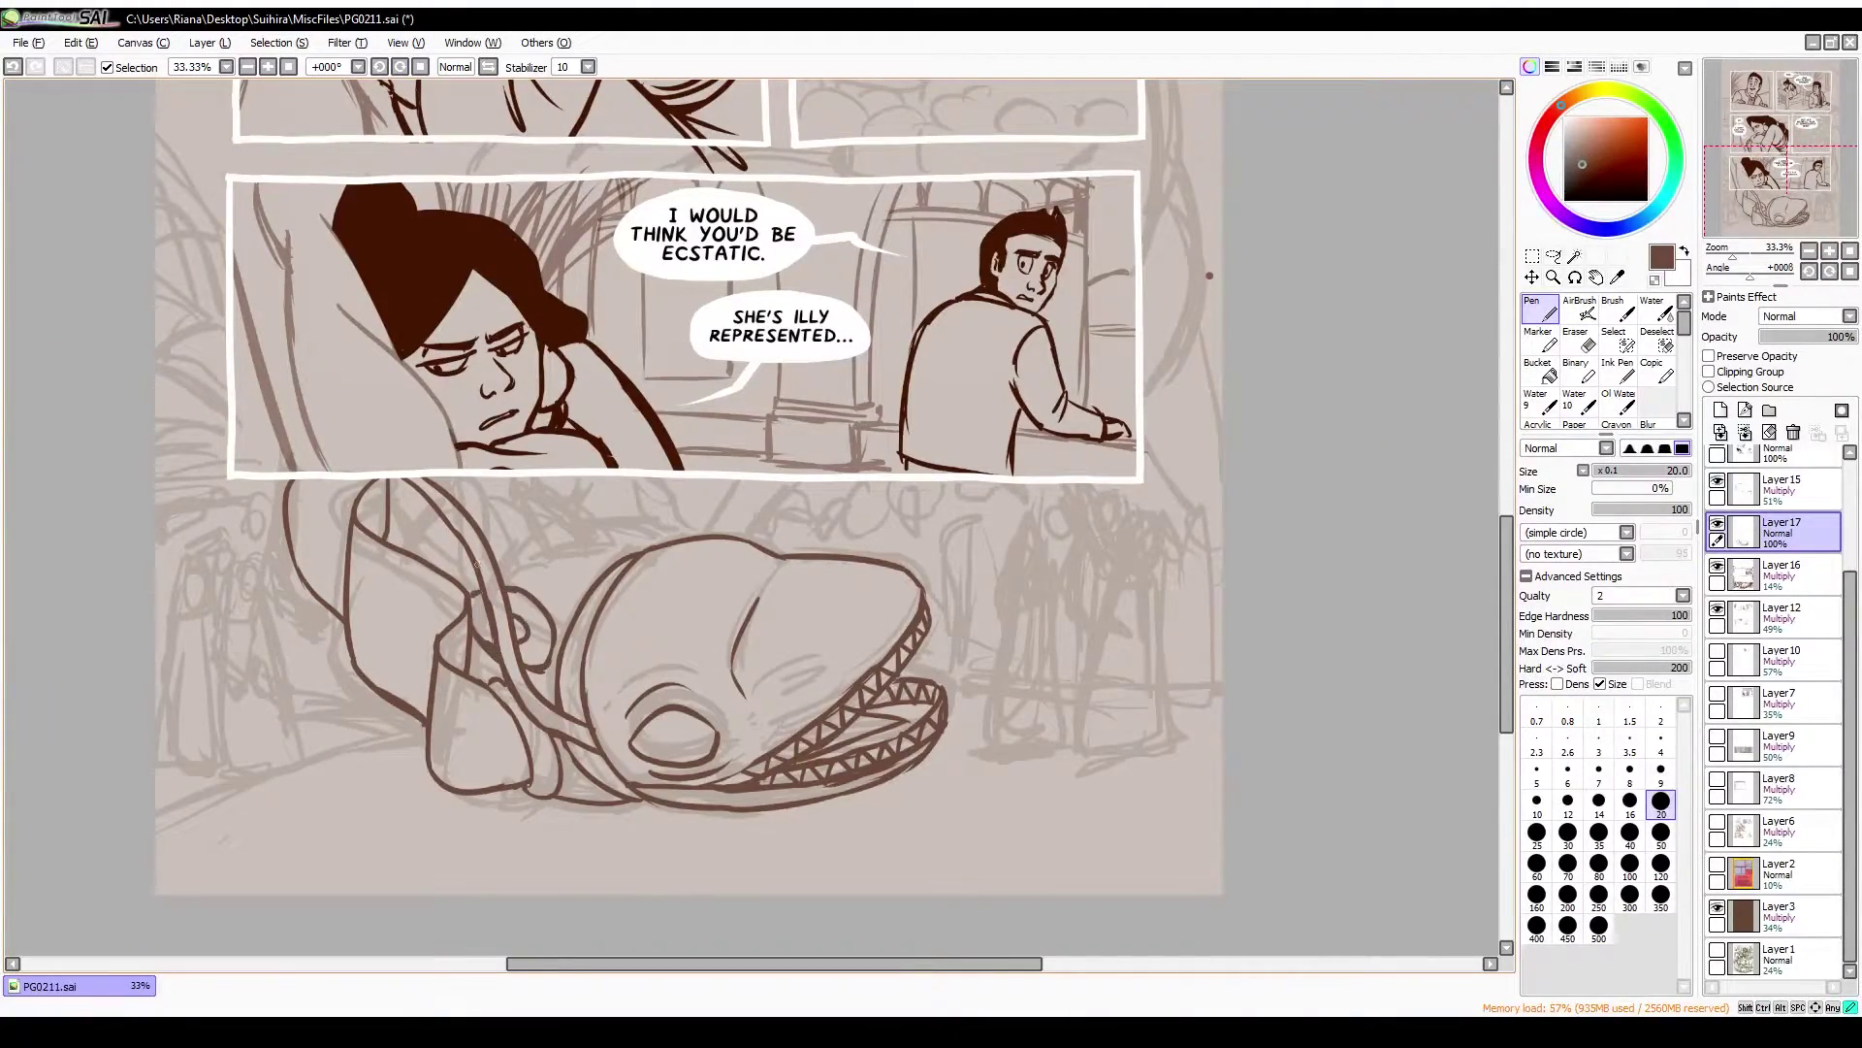
Draw the hanging pointed flaps and the back line above the creature's neck, just below the panel border, and tidy them with the Eraser
drag(609, 482, 582, 547)
drag(528, 483, 553, 529)
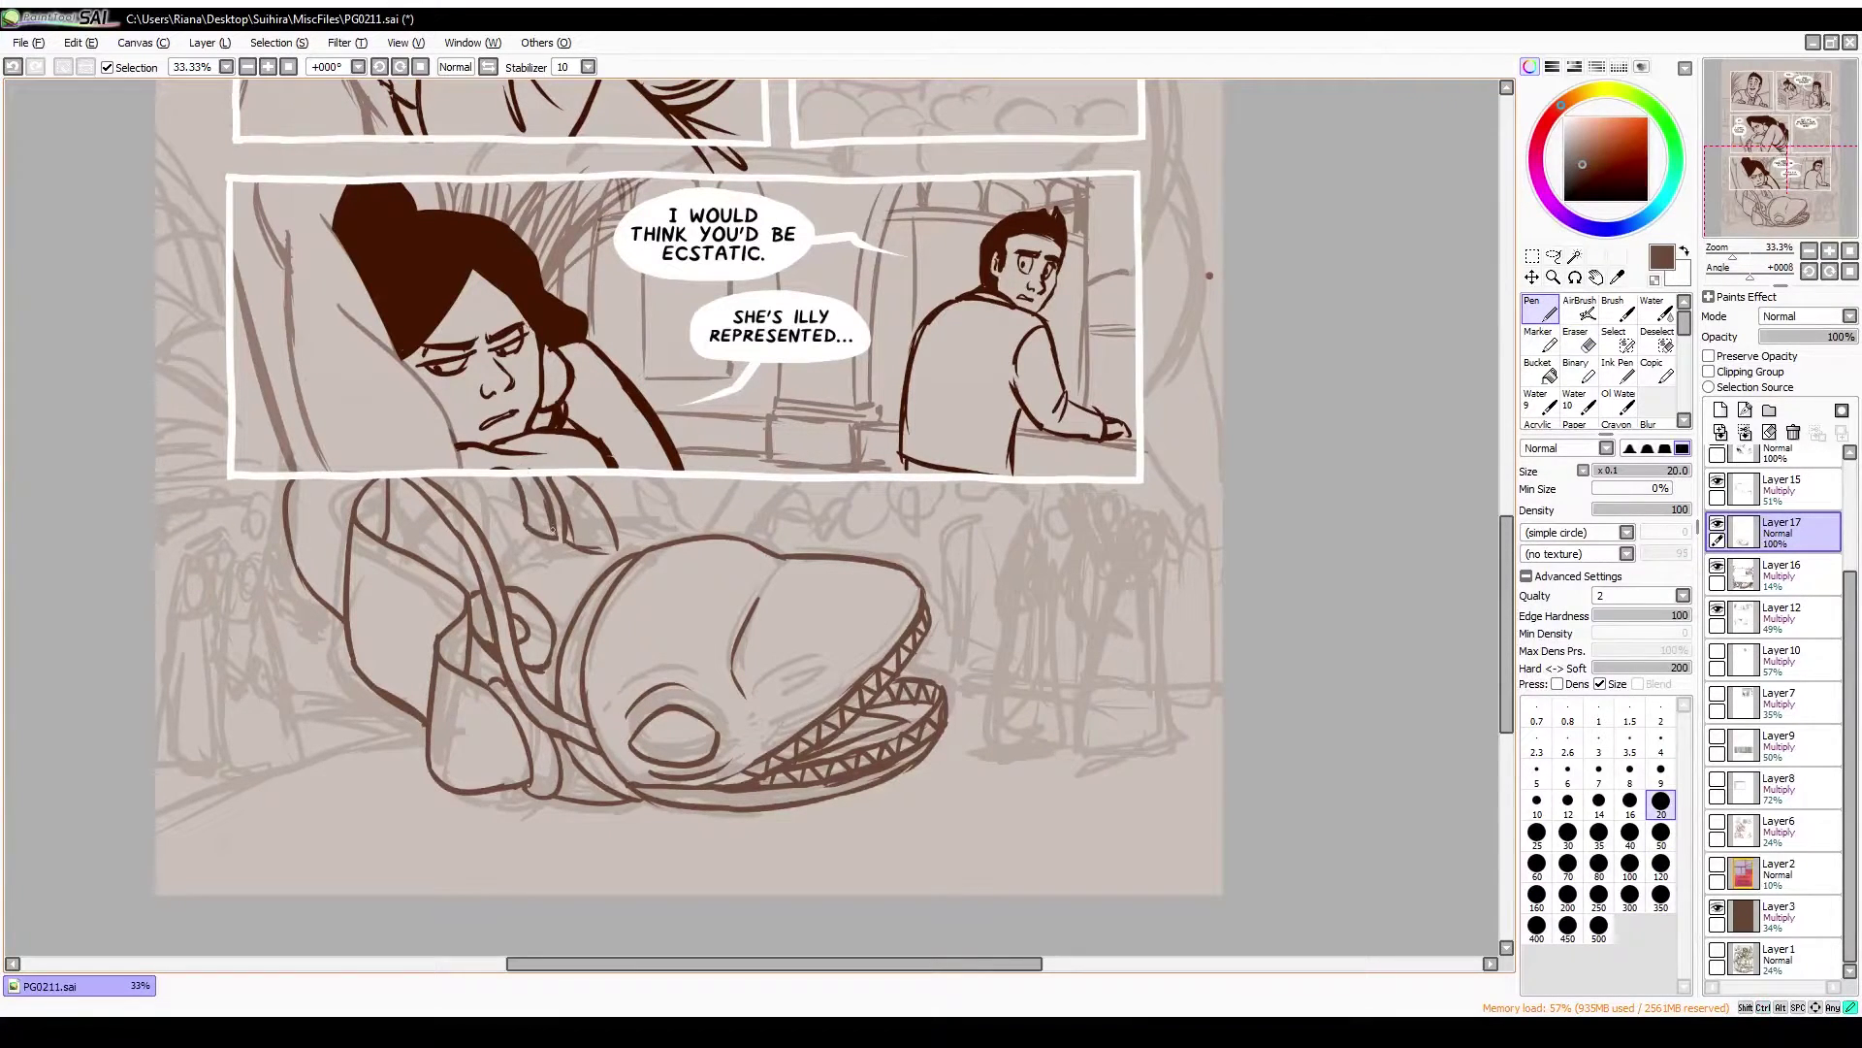
key(h)
key(e)
key(h)
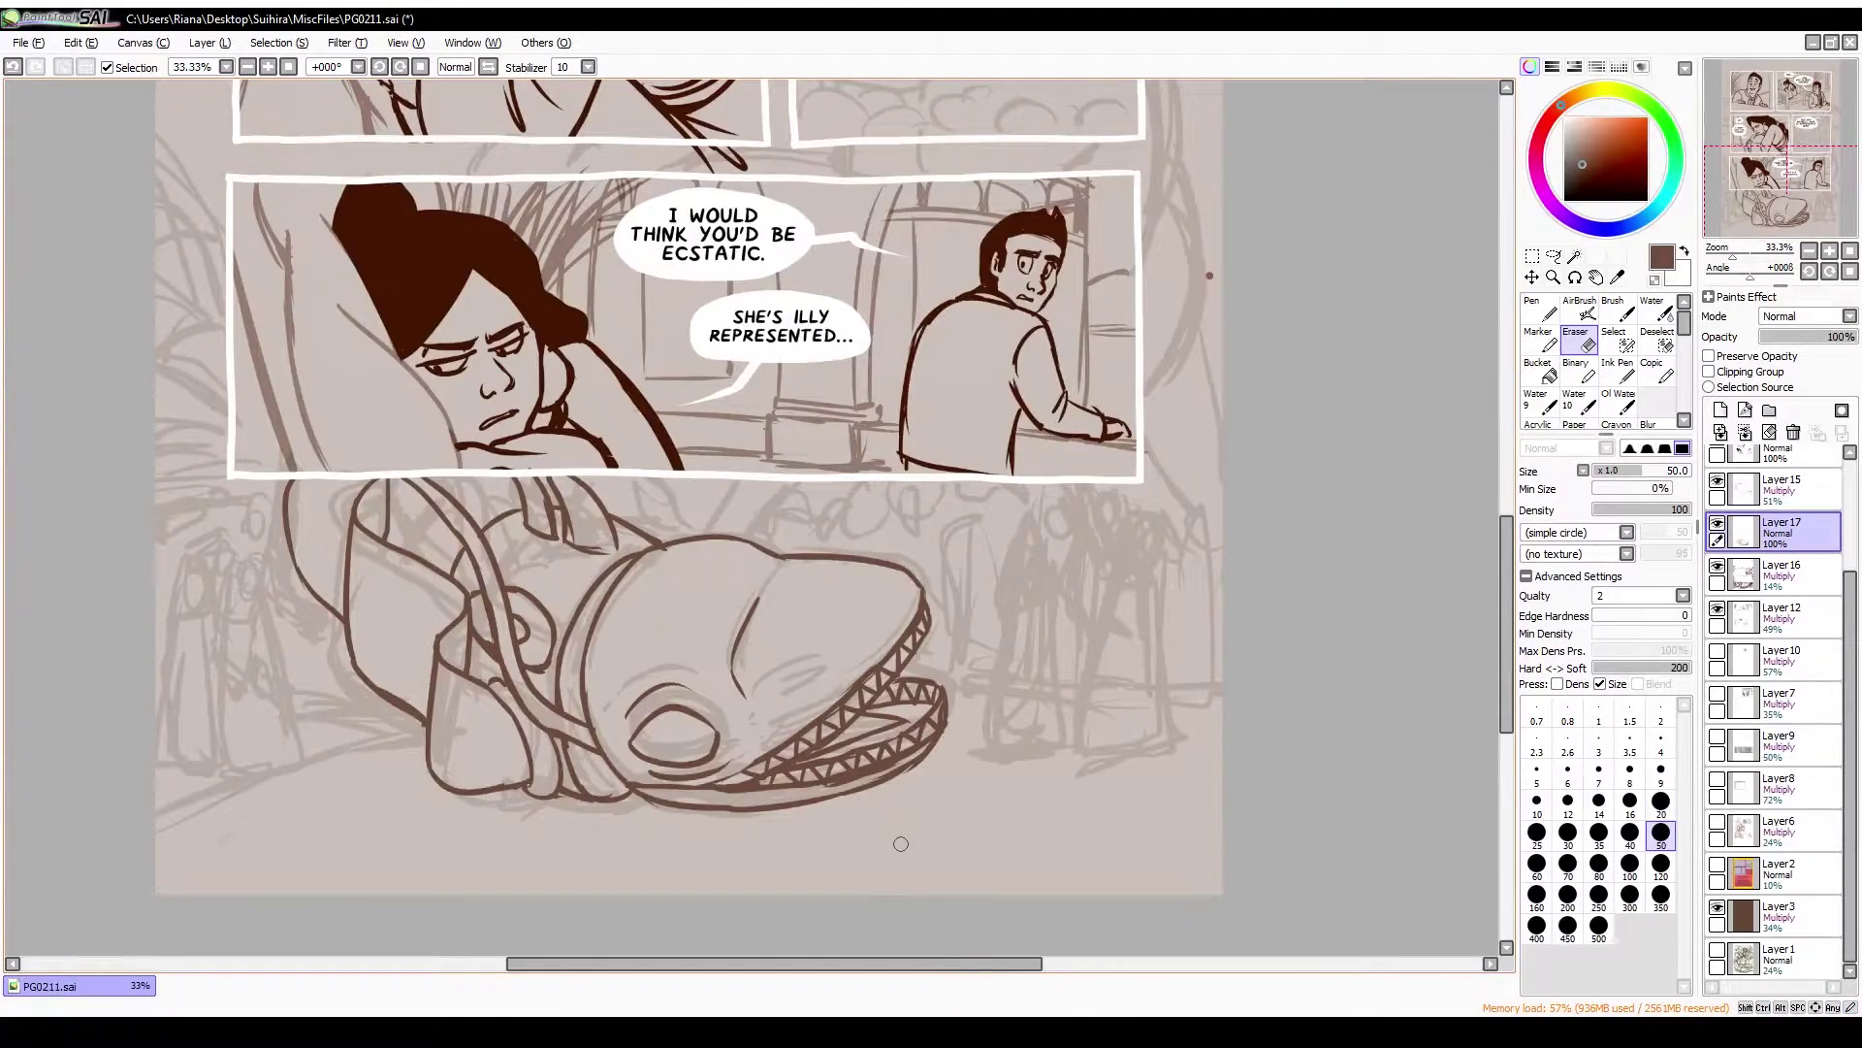
key(n)
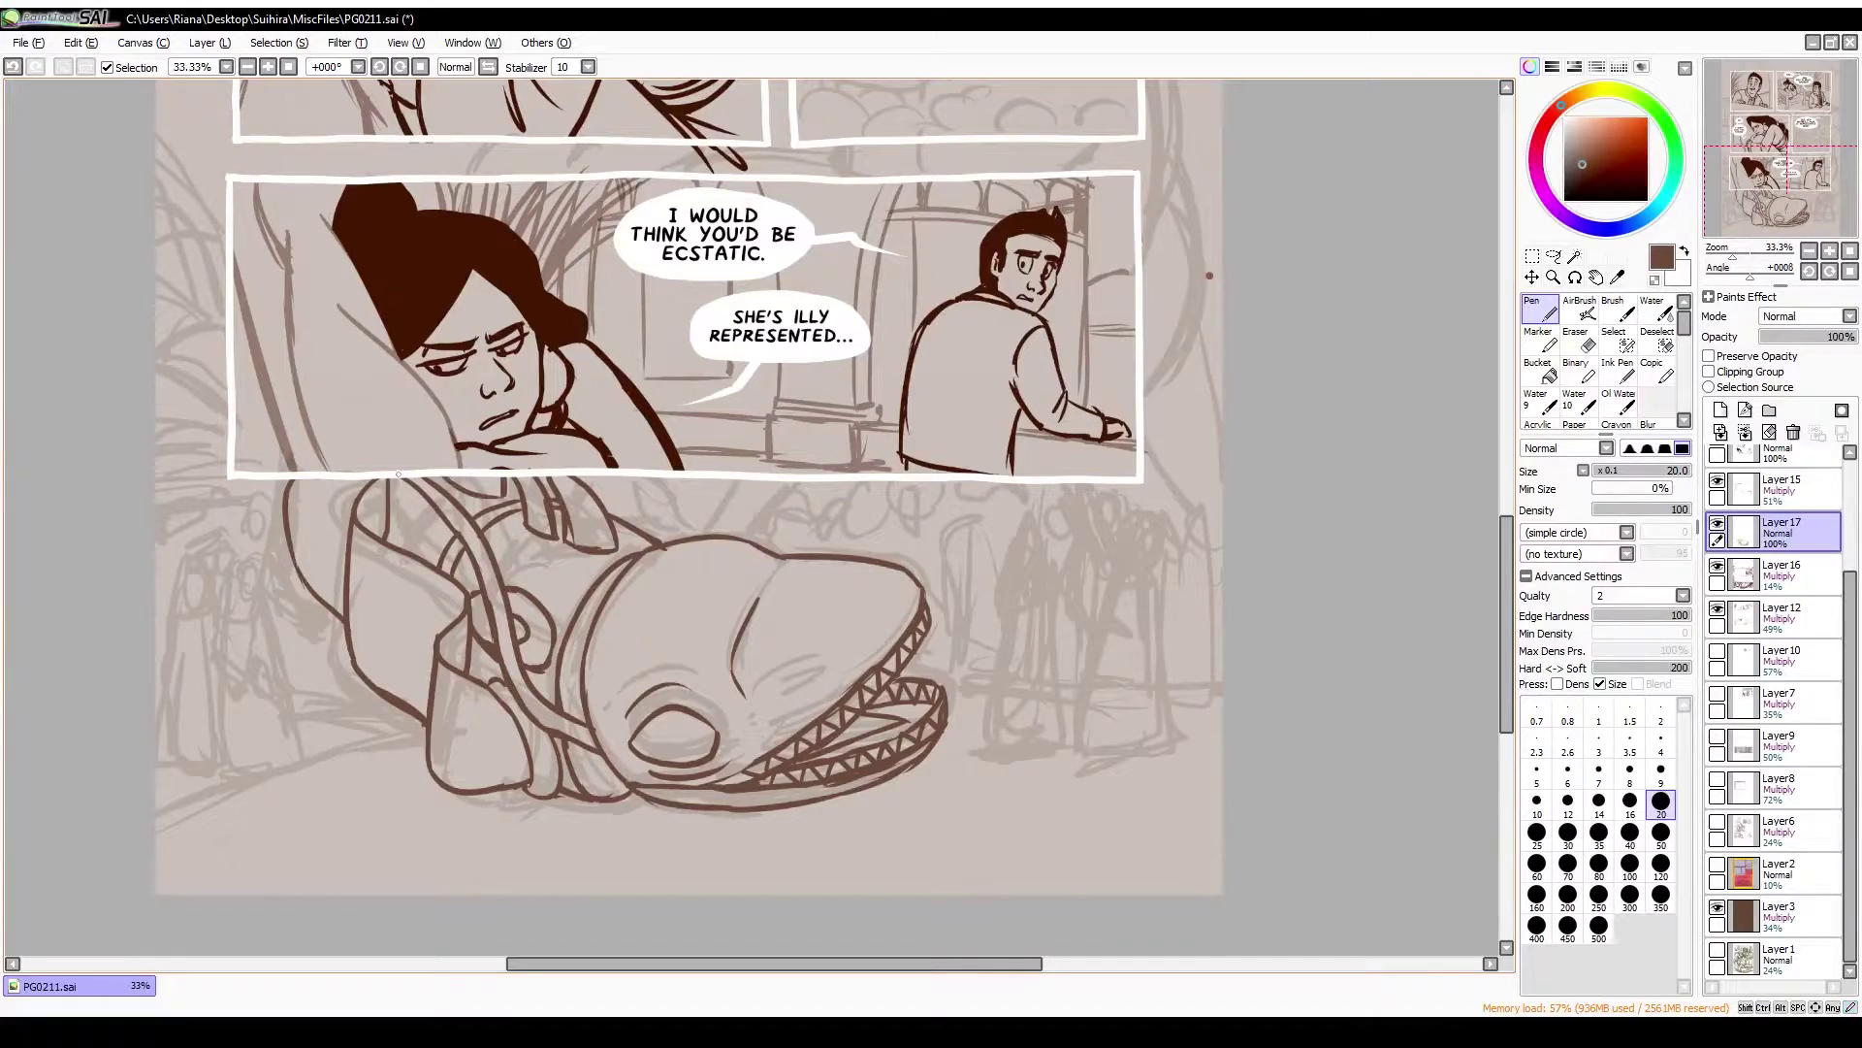
Save the file and draw a second curved line along the outer edge of the creature's body
key(ctrl+s)
drag(334, 607, 425, 735)
key(h)
key(h)
drag(284, 524, 335, 652)
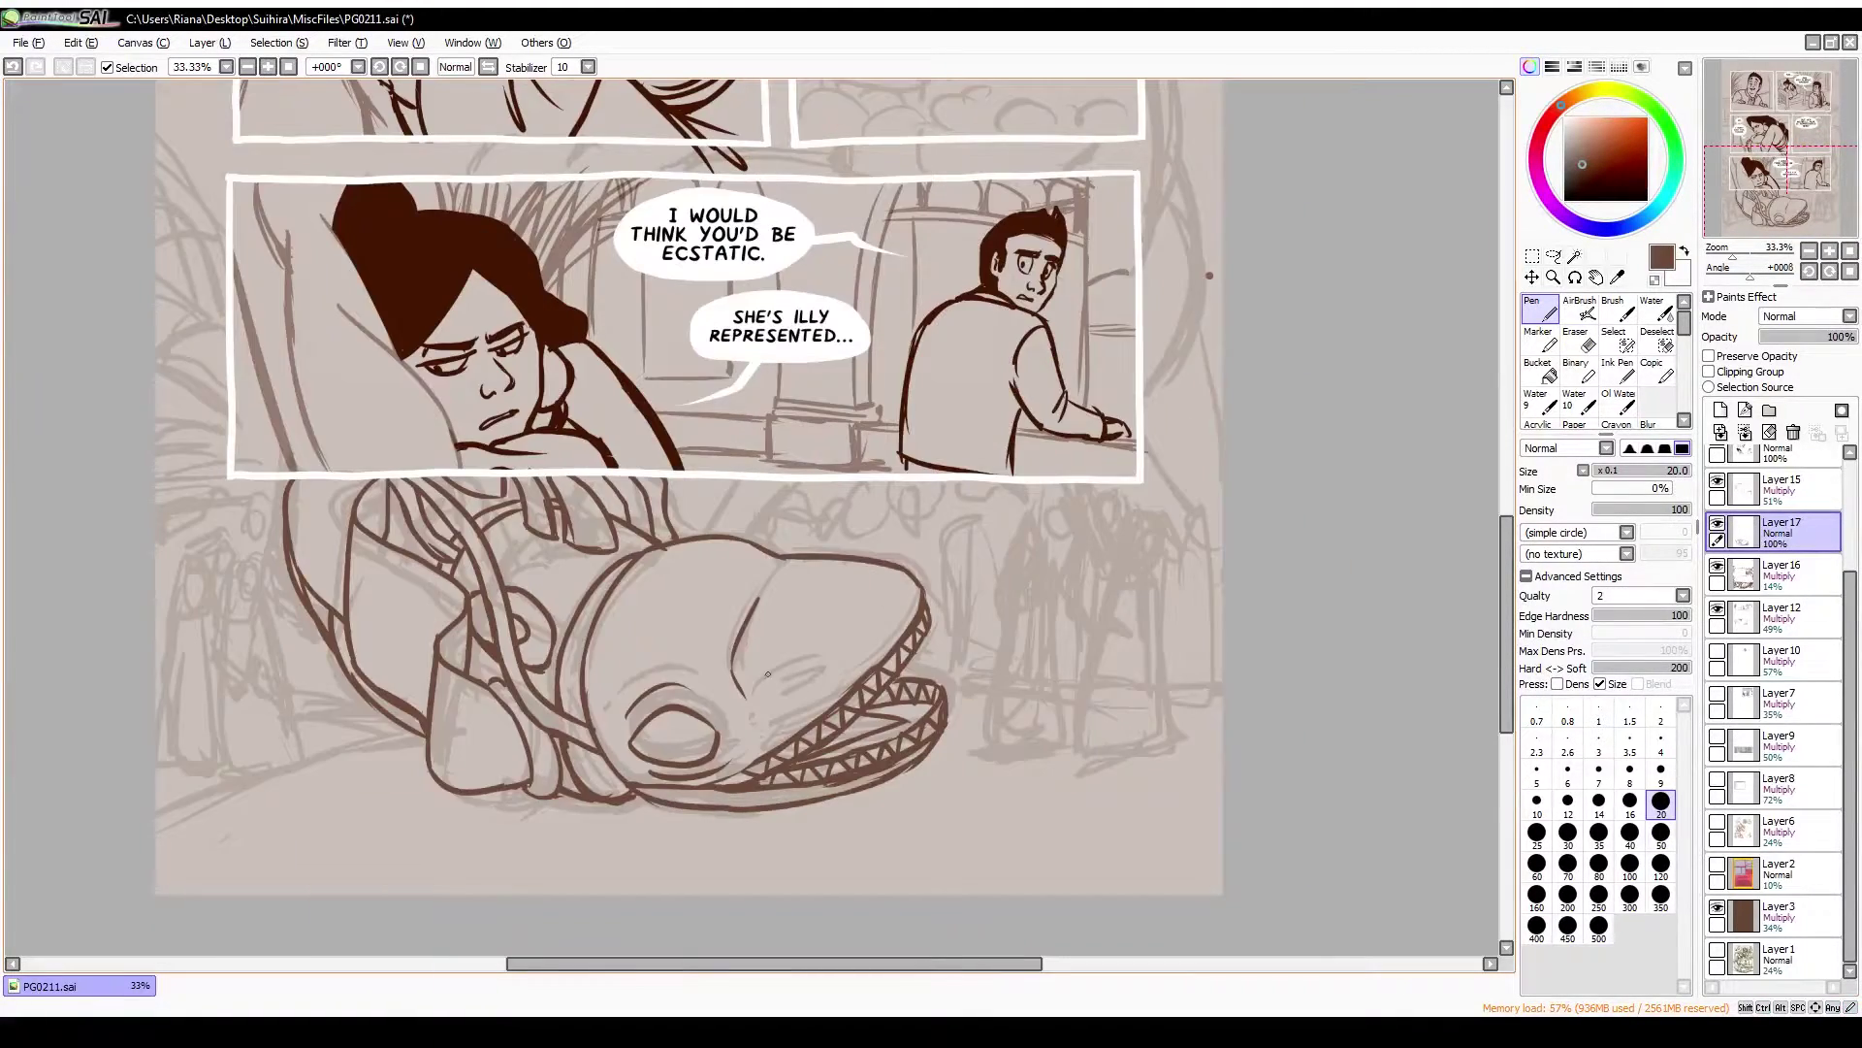
Draw short curved crease lines on the creature's snout beside the brow line
key(e)
key(h)
key(h)
key(n)
mouse_move(766, 675)
mouse_down()
mouse_move(834, 650)
mouse_move(837, 666)
mouse_up()
drag(766, 656, 840, 633)
Draw the flowing curved tufts and body lines of the creature in the page margin beside the woman's panel
drag(157, 248, 224, 335)
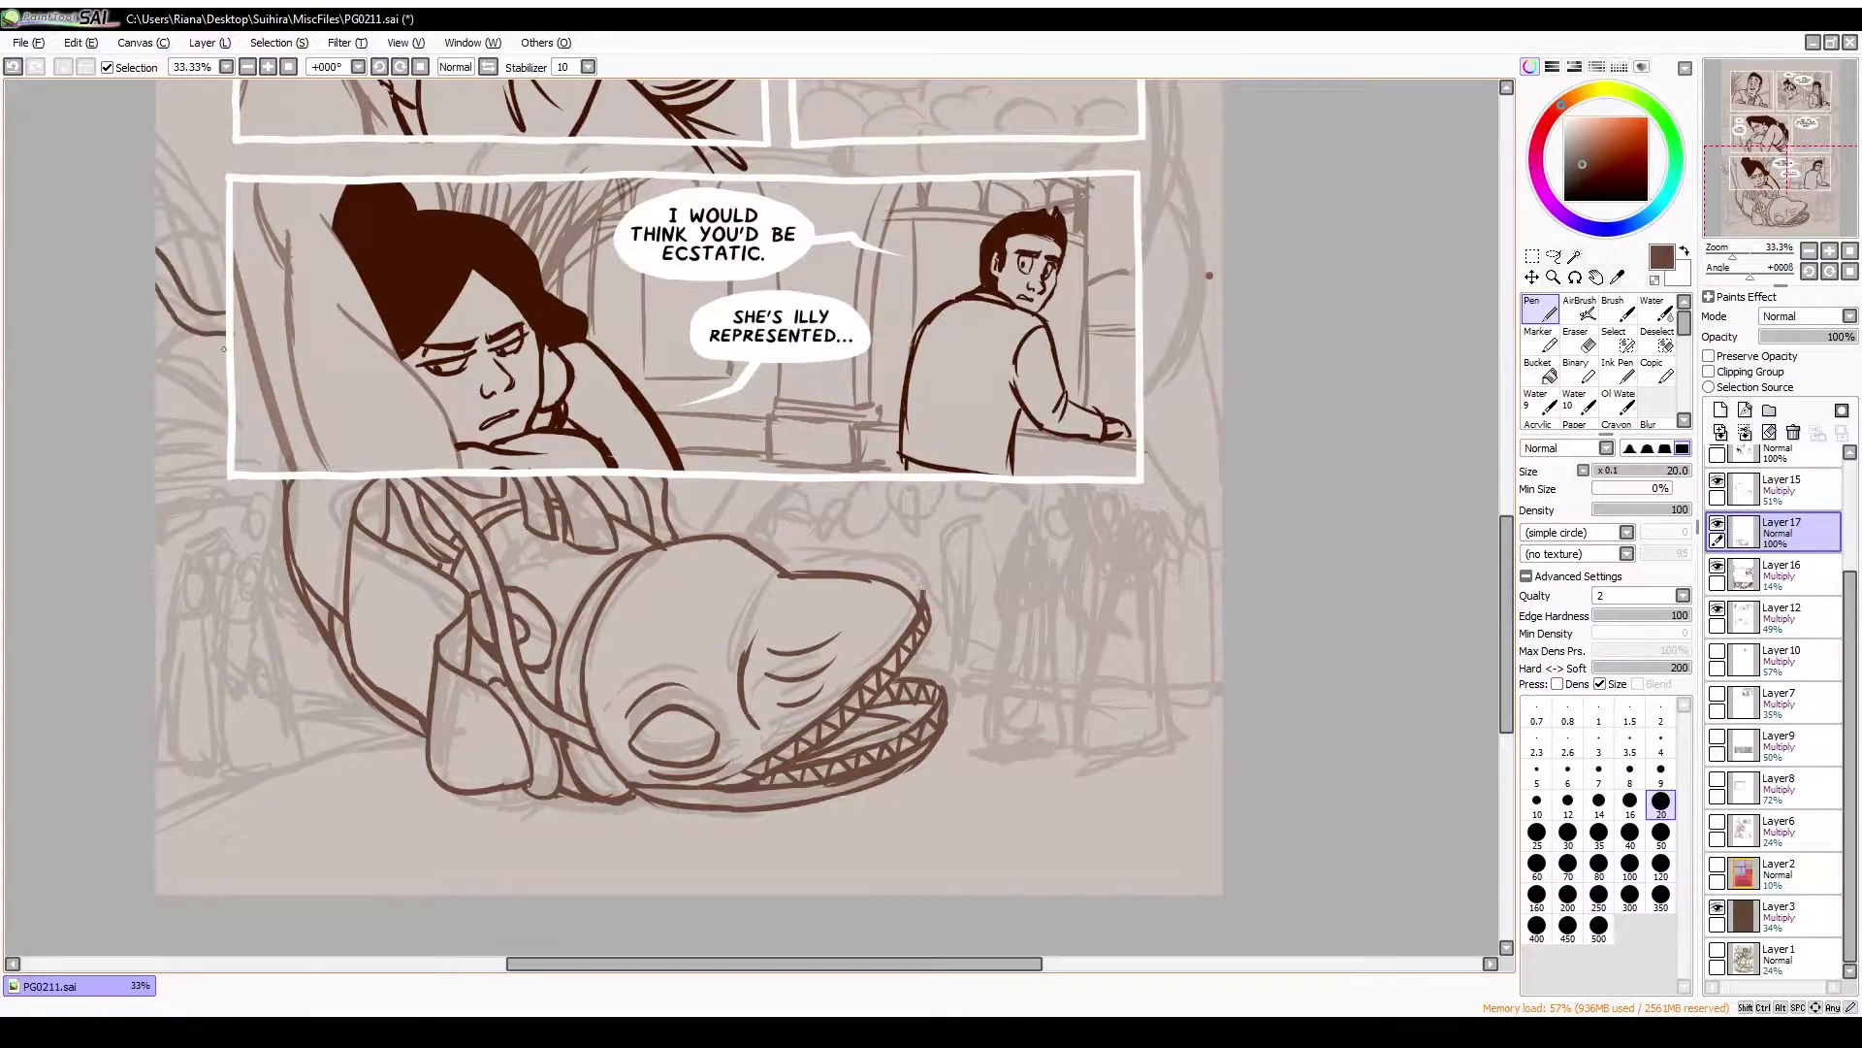
scroll(231, 440, up, 3)
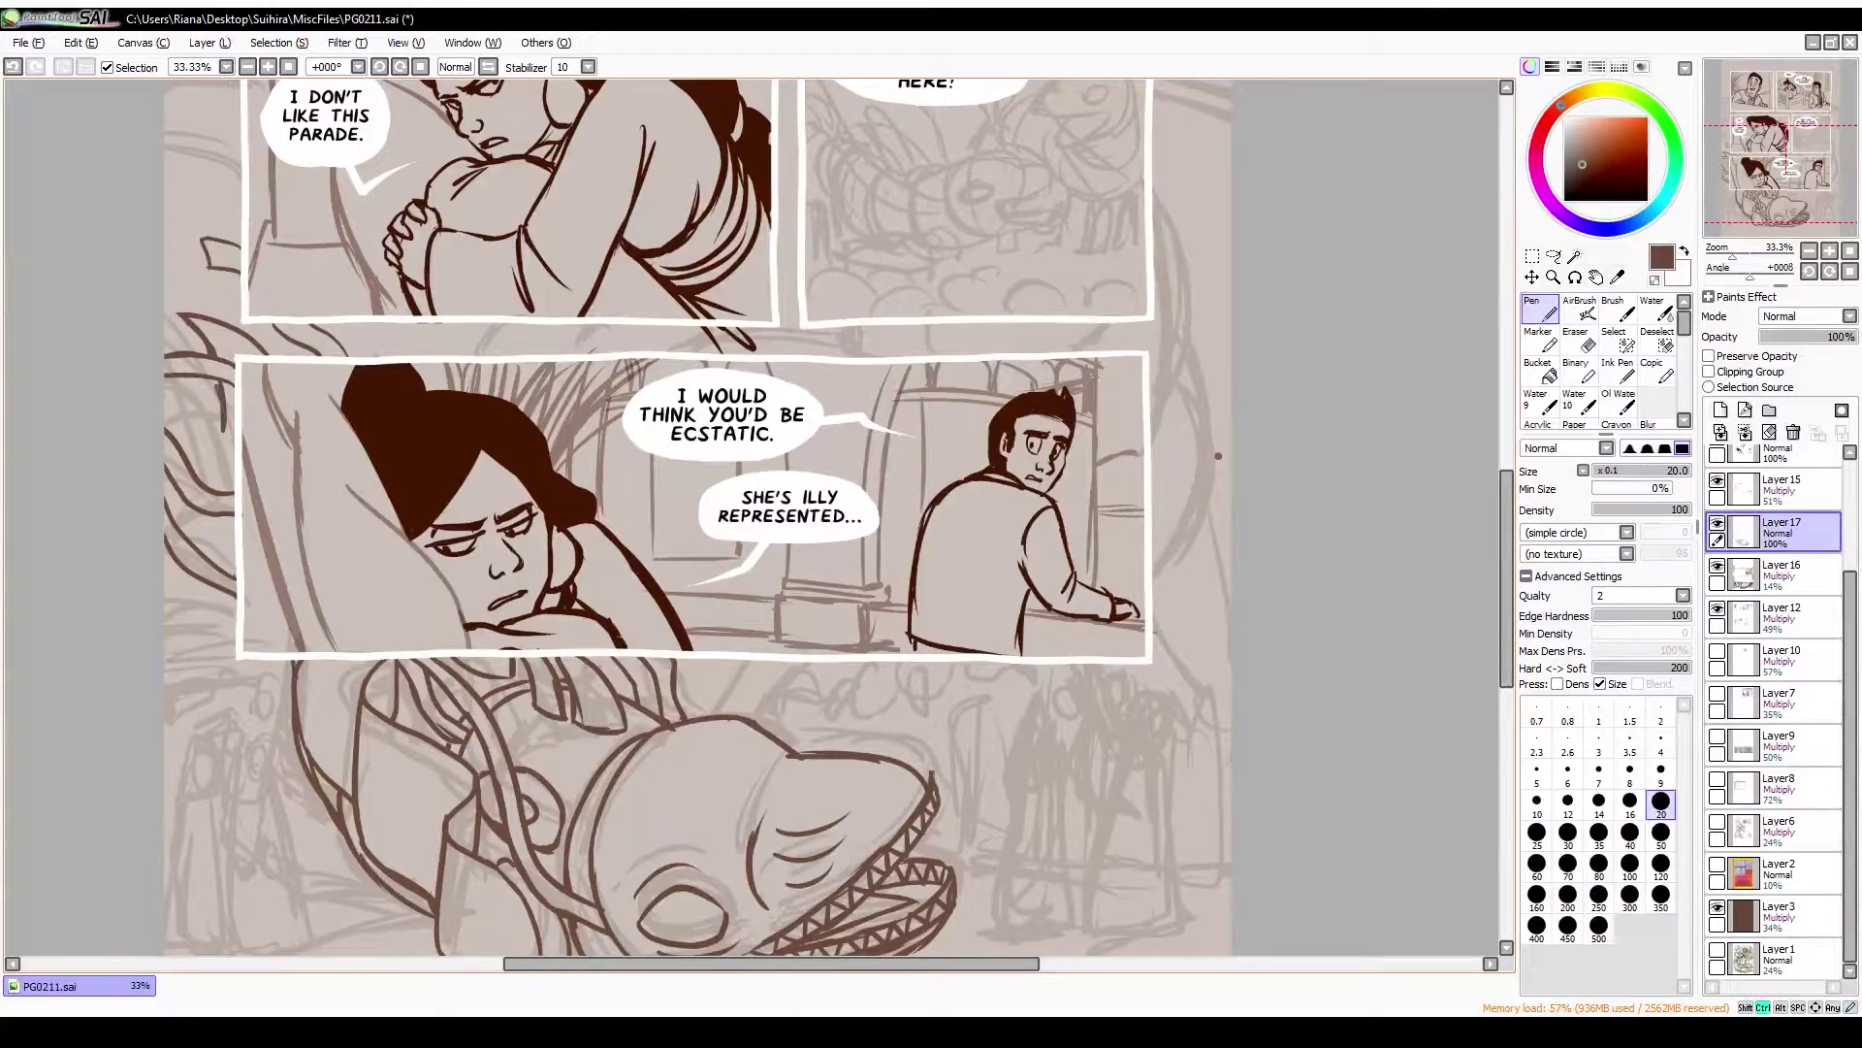
key(h)
key(h)
scroll(323, 439, down, 4)
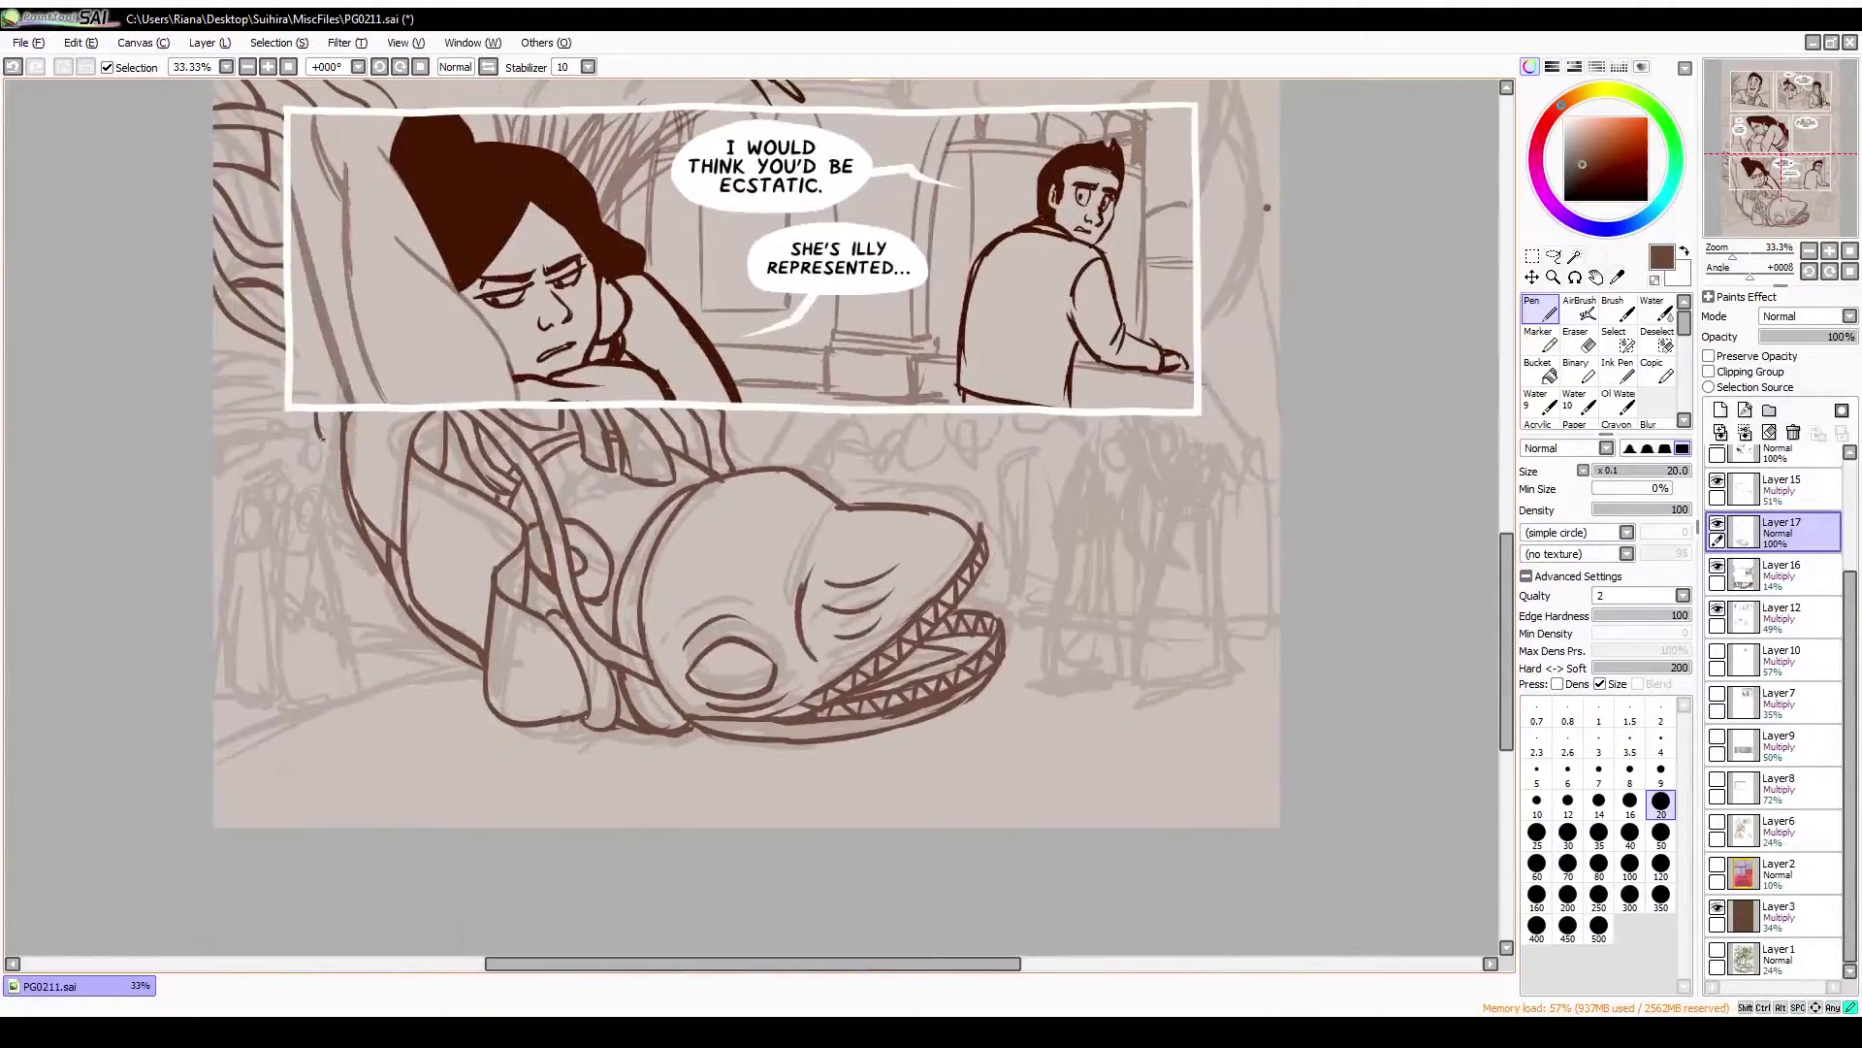
scroll(330, 522, up, 3)
scroll(273, 533, down, 2)
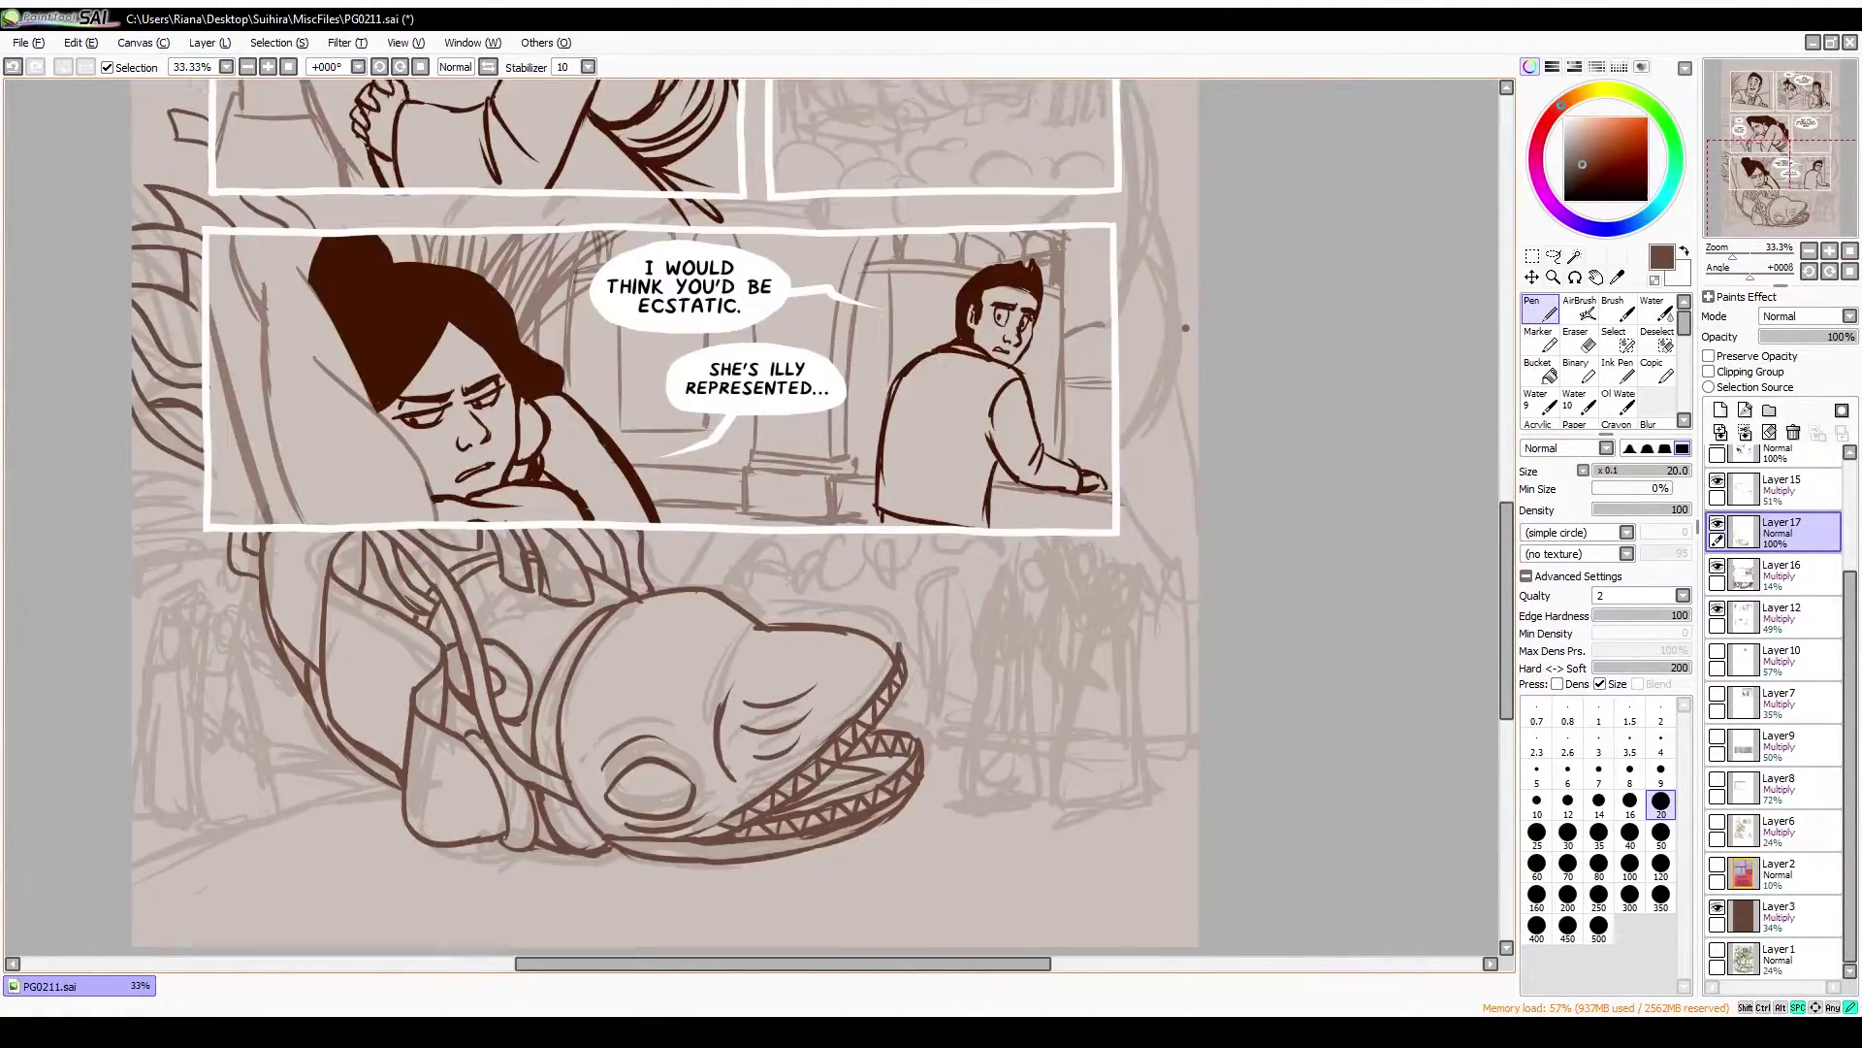
Draw the creature's curved claws hanging below the bottom panel's border, beneath the man
drag(822, 519, 854, 545)
drag(878, 551, 884, 515)
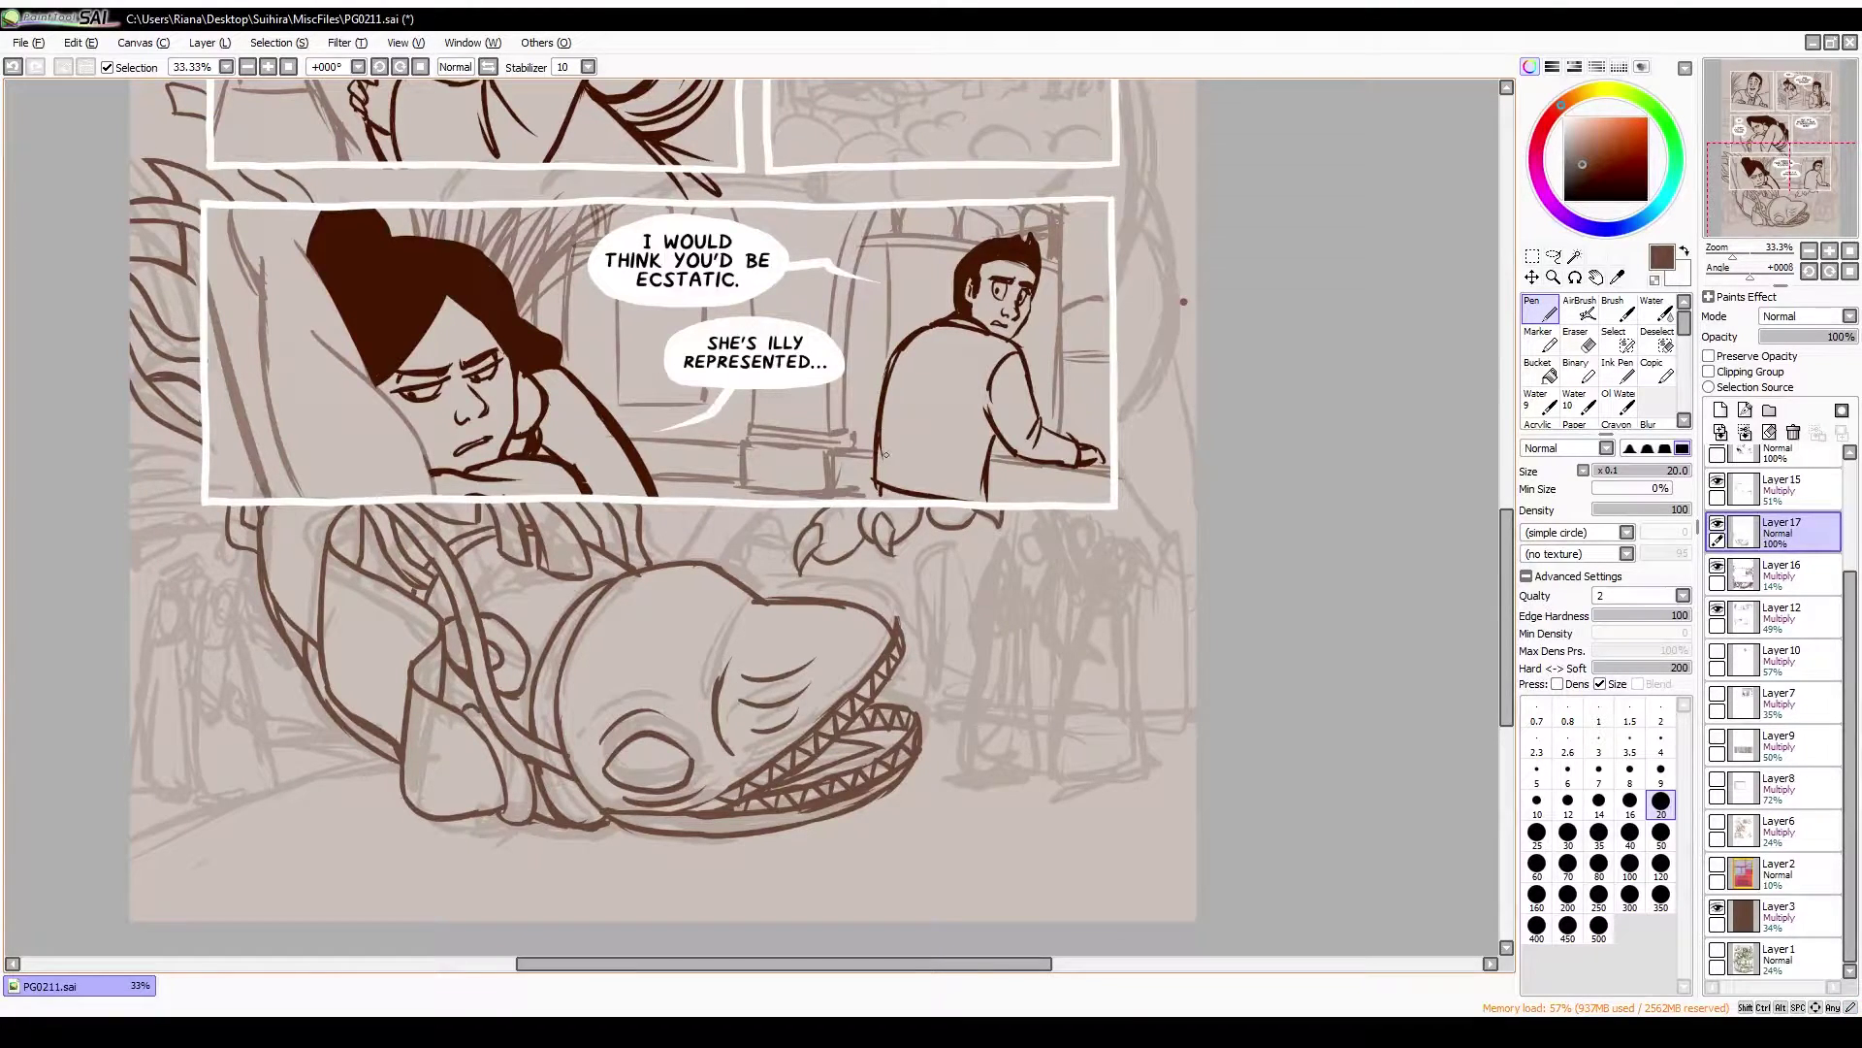
Draw the long curved, overlapping body outline in the page margin beside the man's panel and undo the last unwanted change
scroll(884, 453, up, 3)
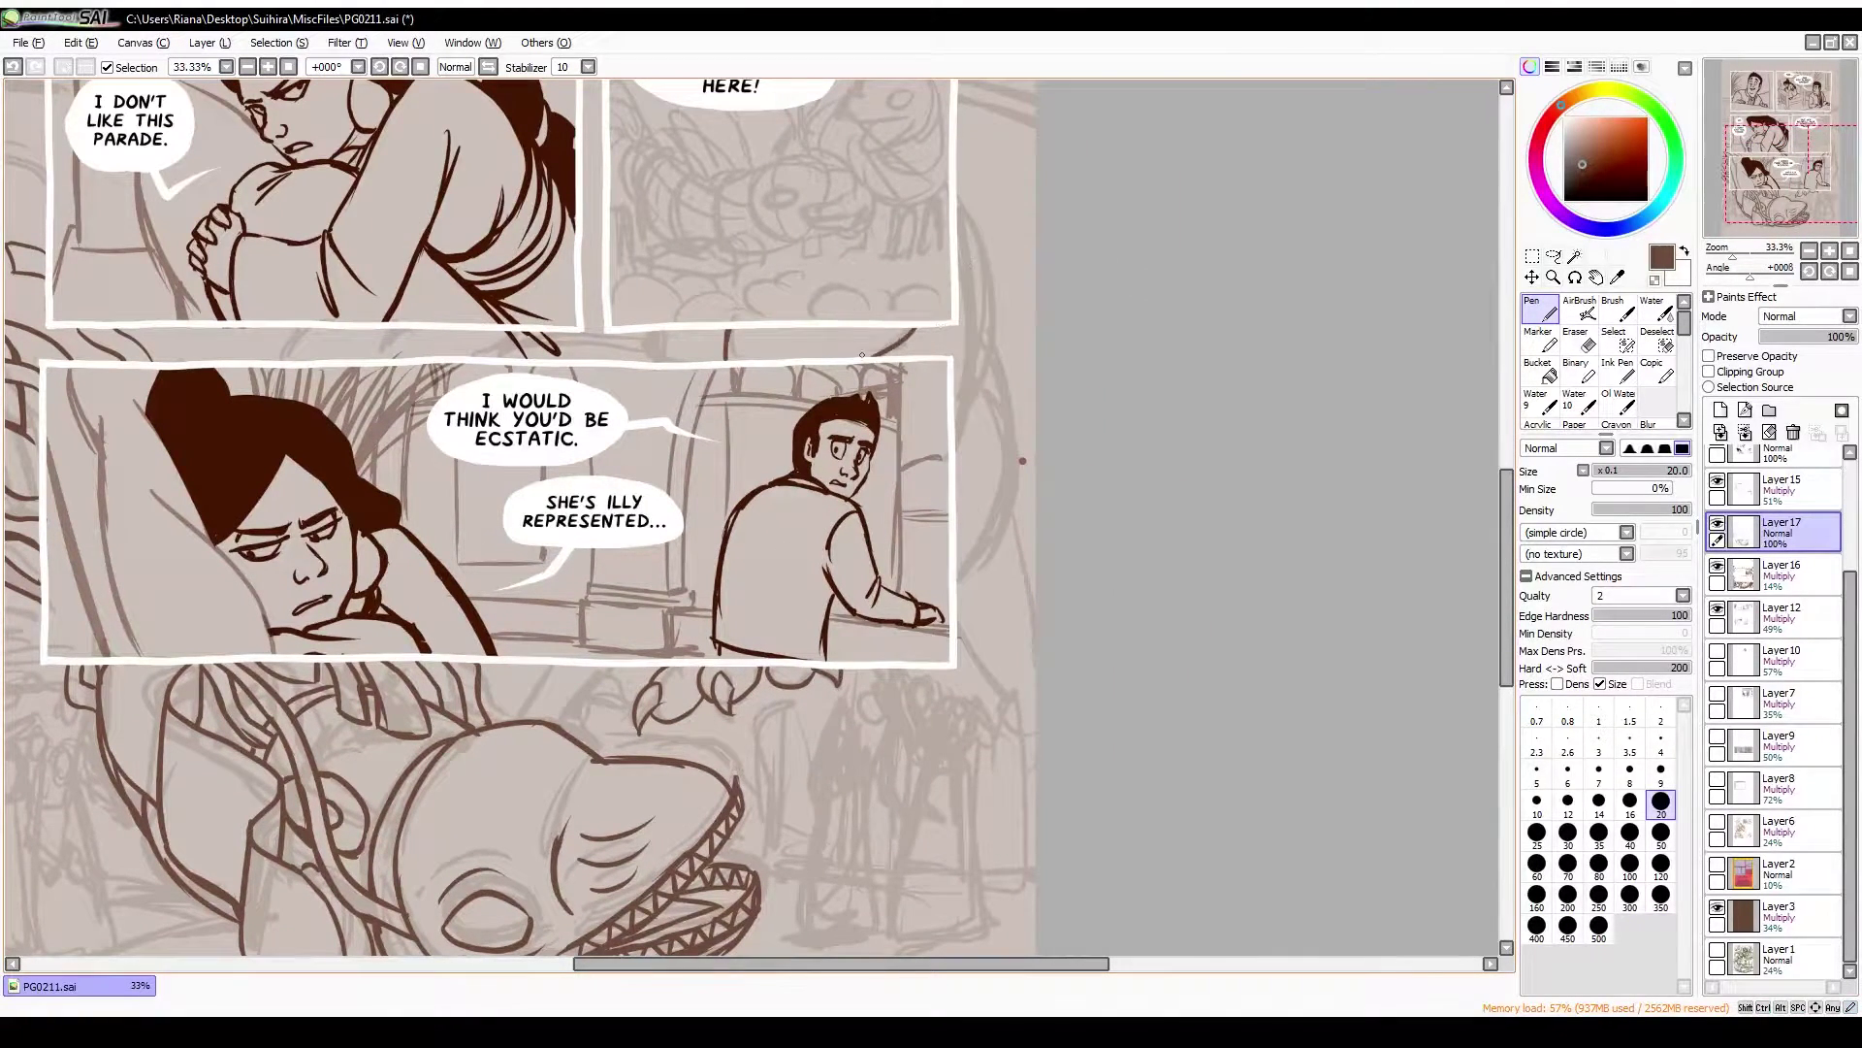
drag(958, 202, 969, 386)
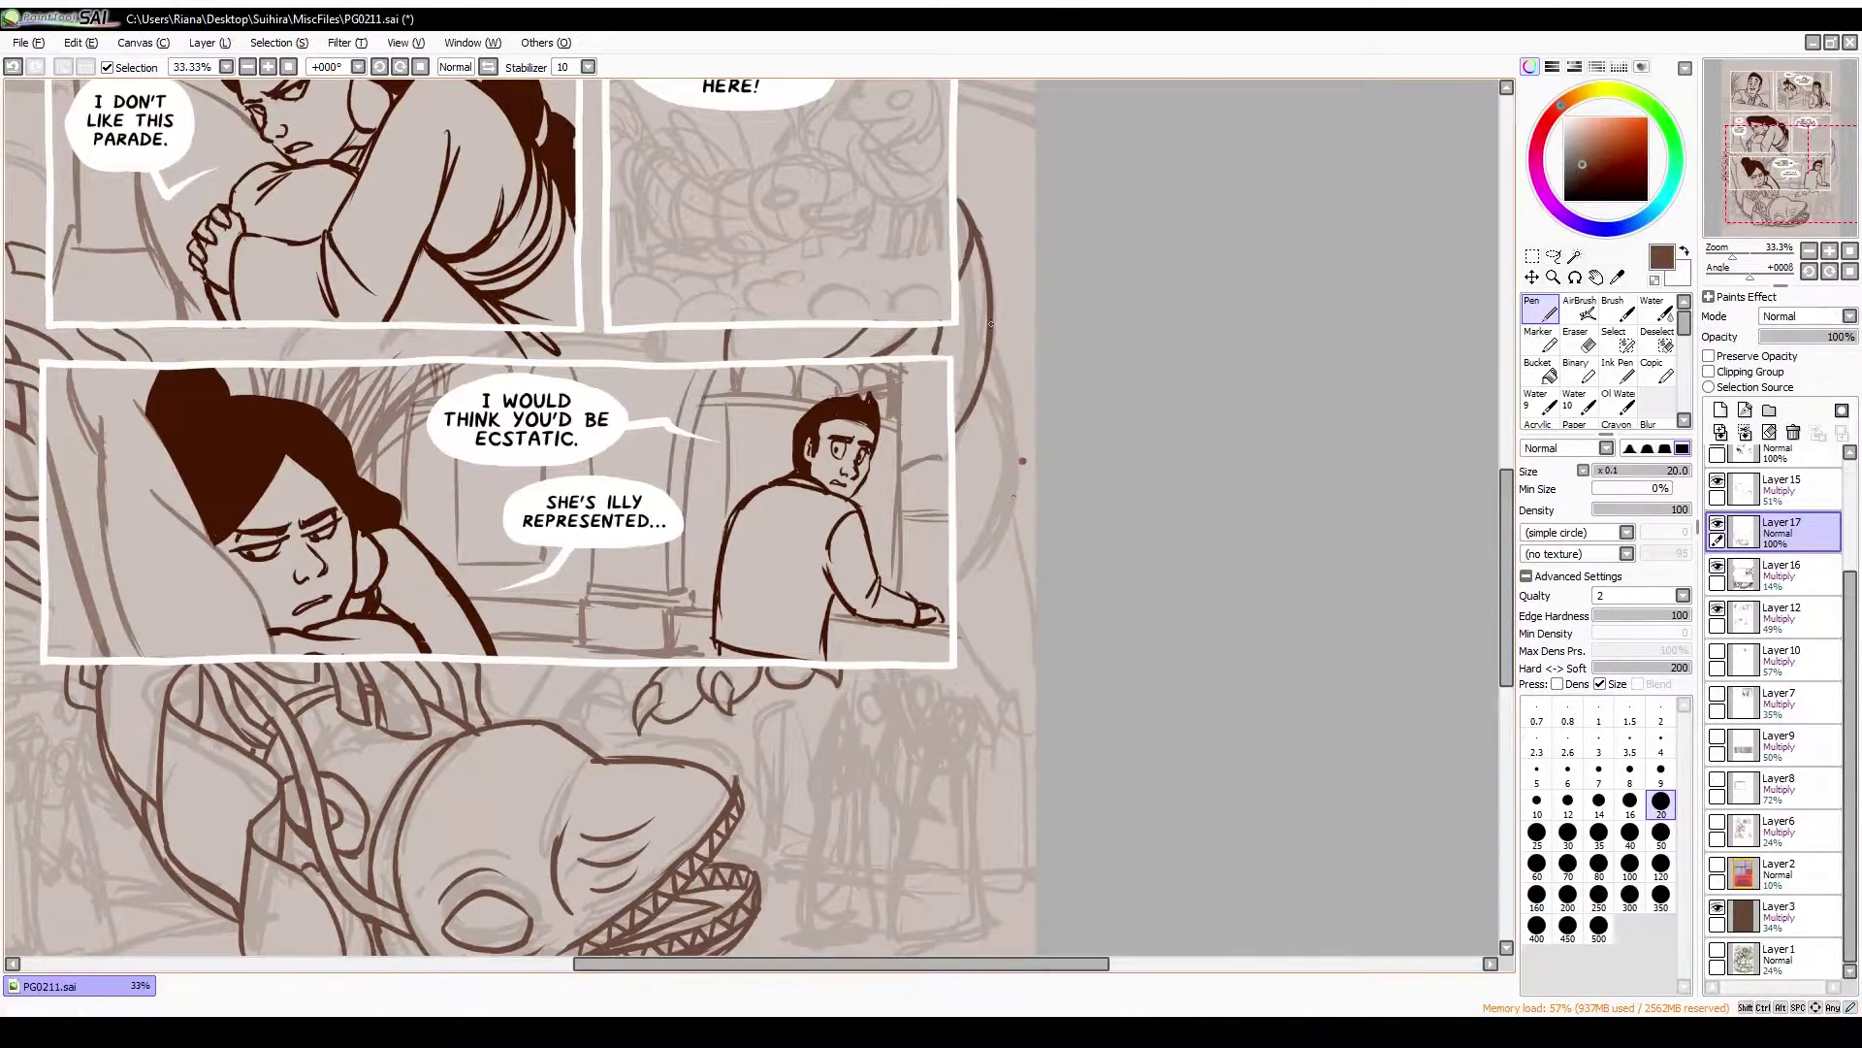
drag(992, 323, 1013, 505)
drag(1021, 407, 957, 592)
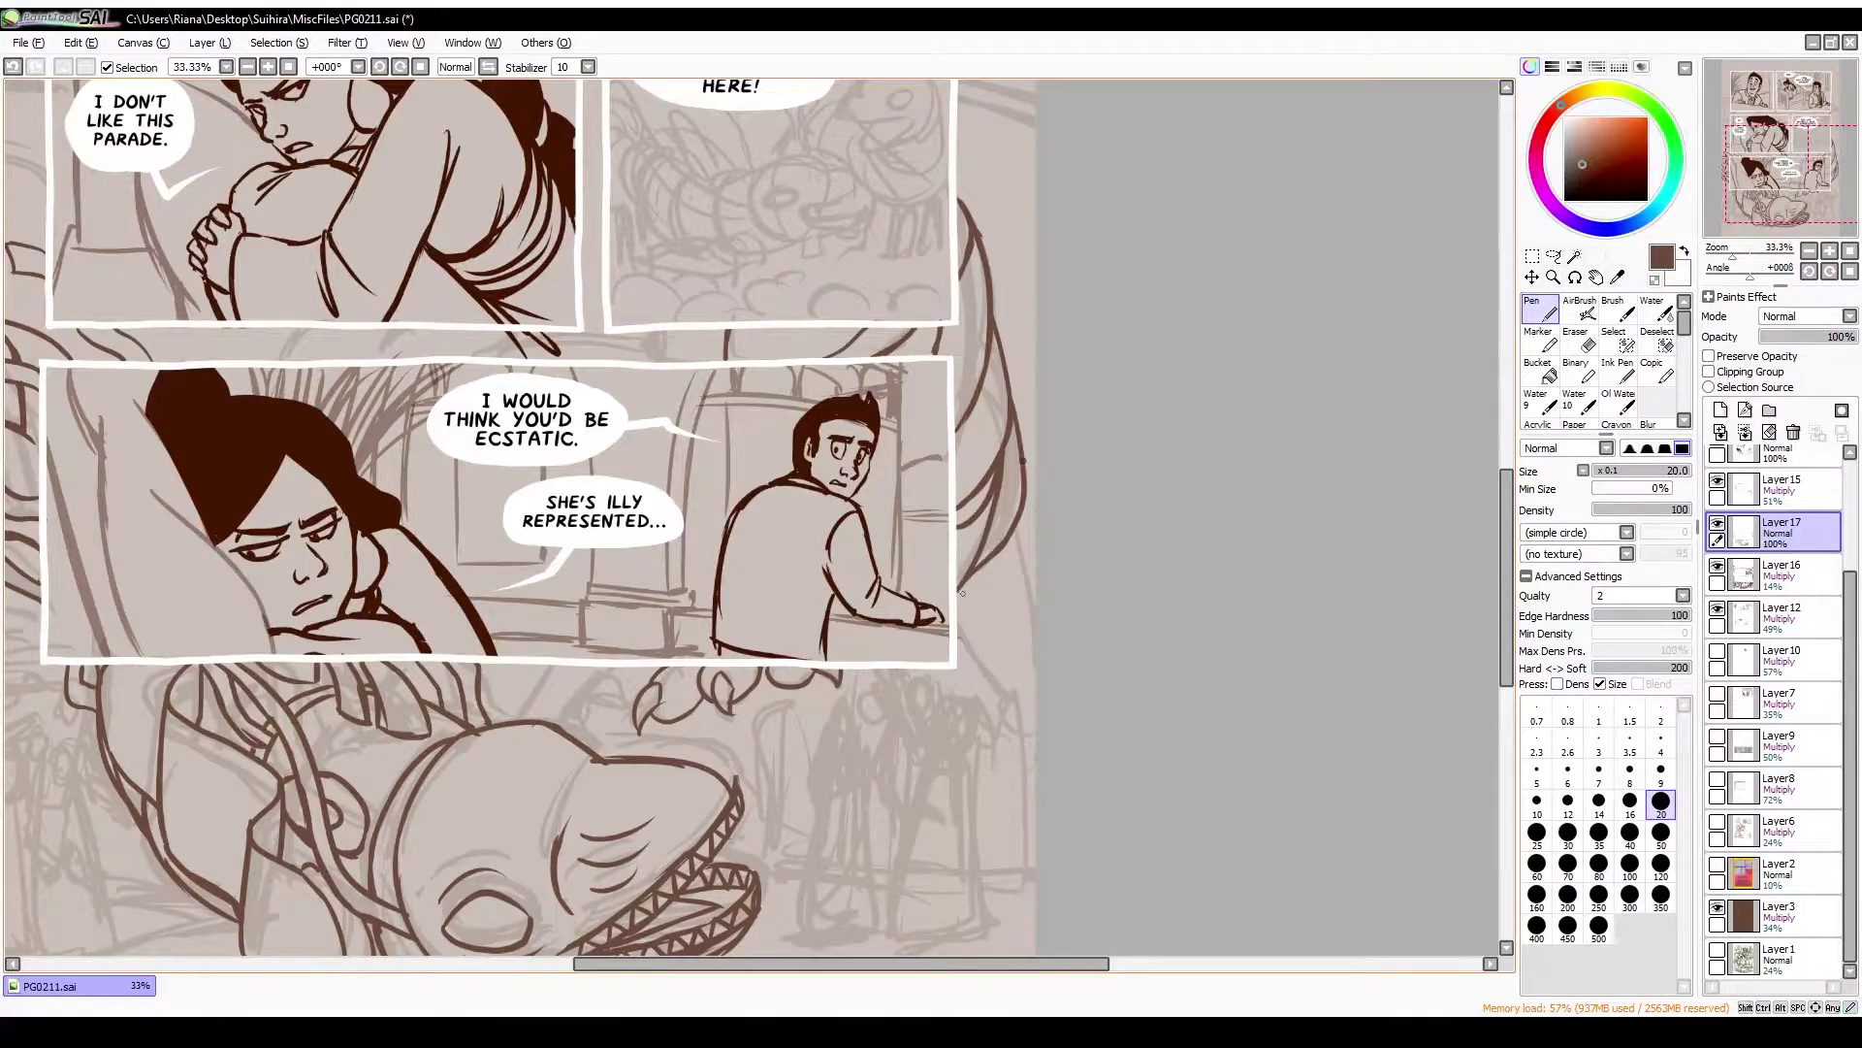
scroll(946, 543, down, 2)
scroll(727, 357, up, 2)
scroll(728, 357, left, 2)
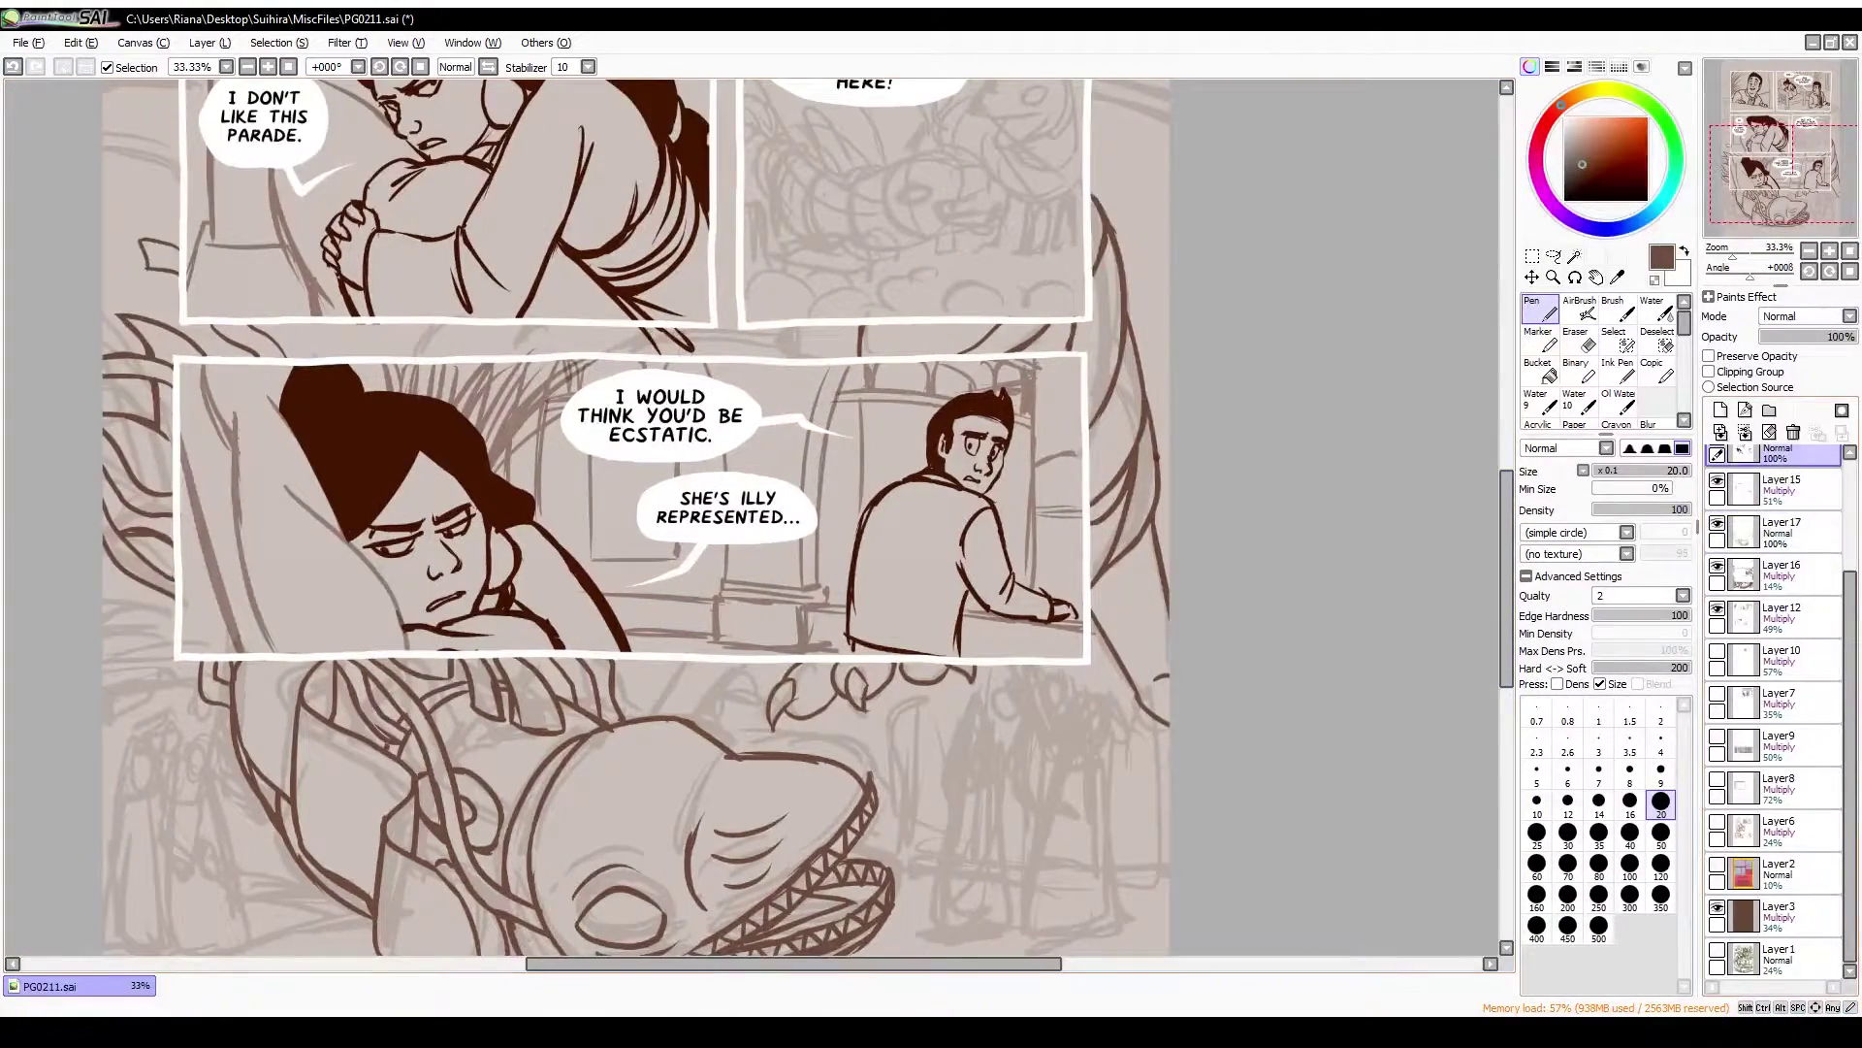
key(ctrl+z)
key(h)
key(h)
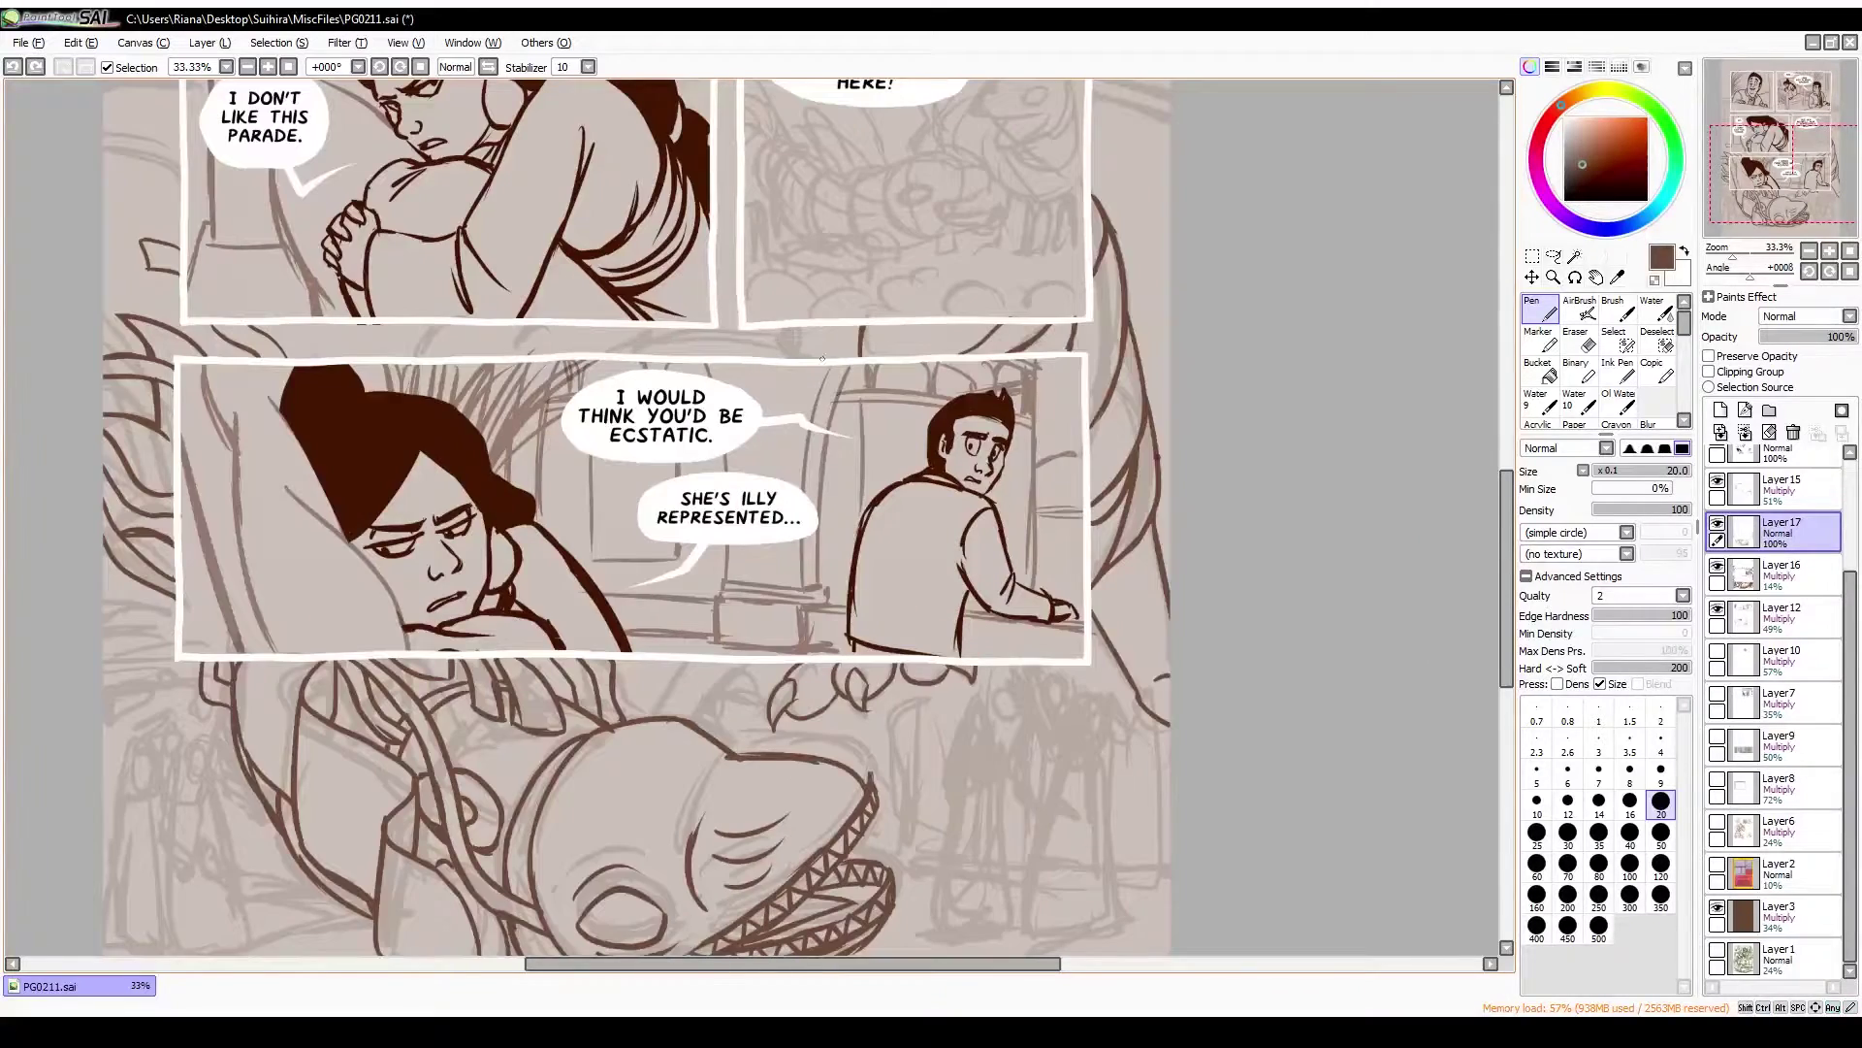
Draw the creature's body lines through the gutter between the middle and bottom rows of panels
drag(676, 357, 789, 332)
scroll(221, 186, up, 3)
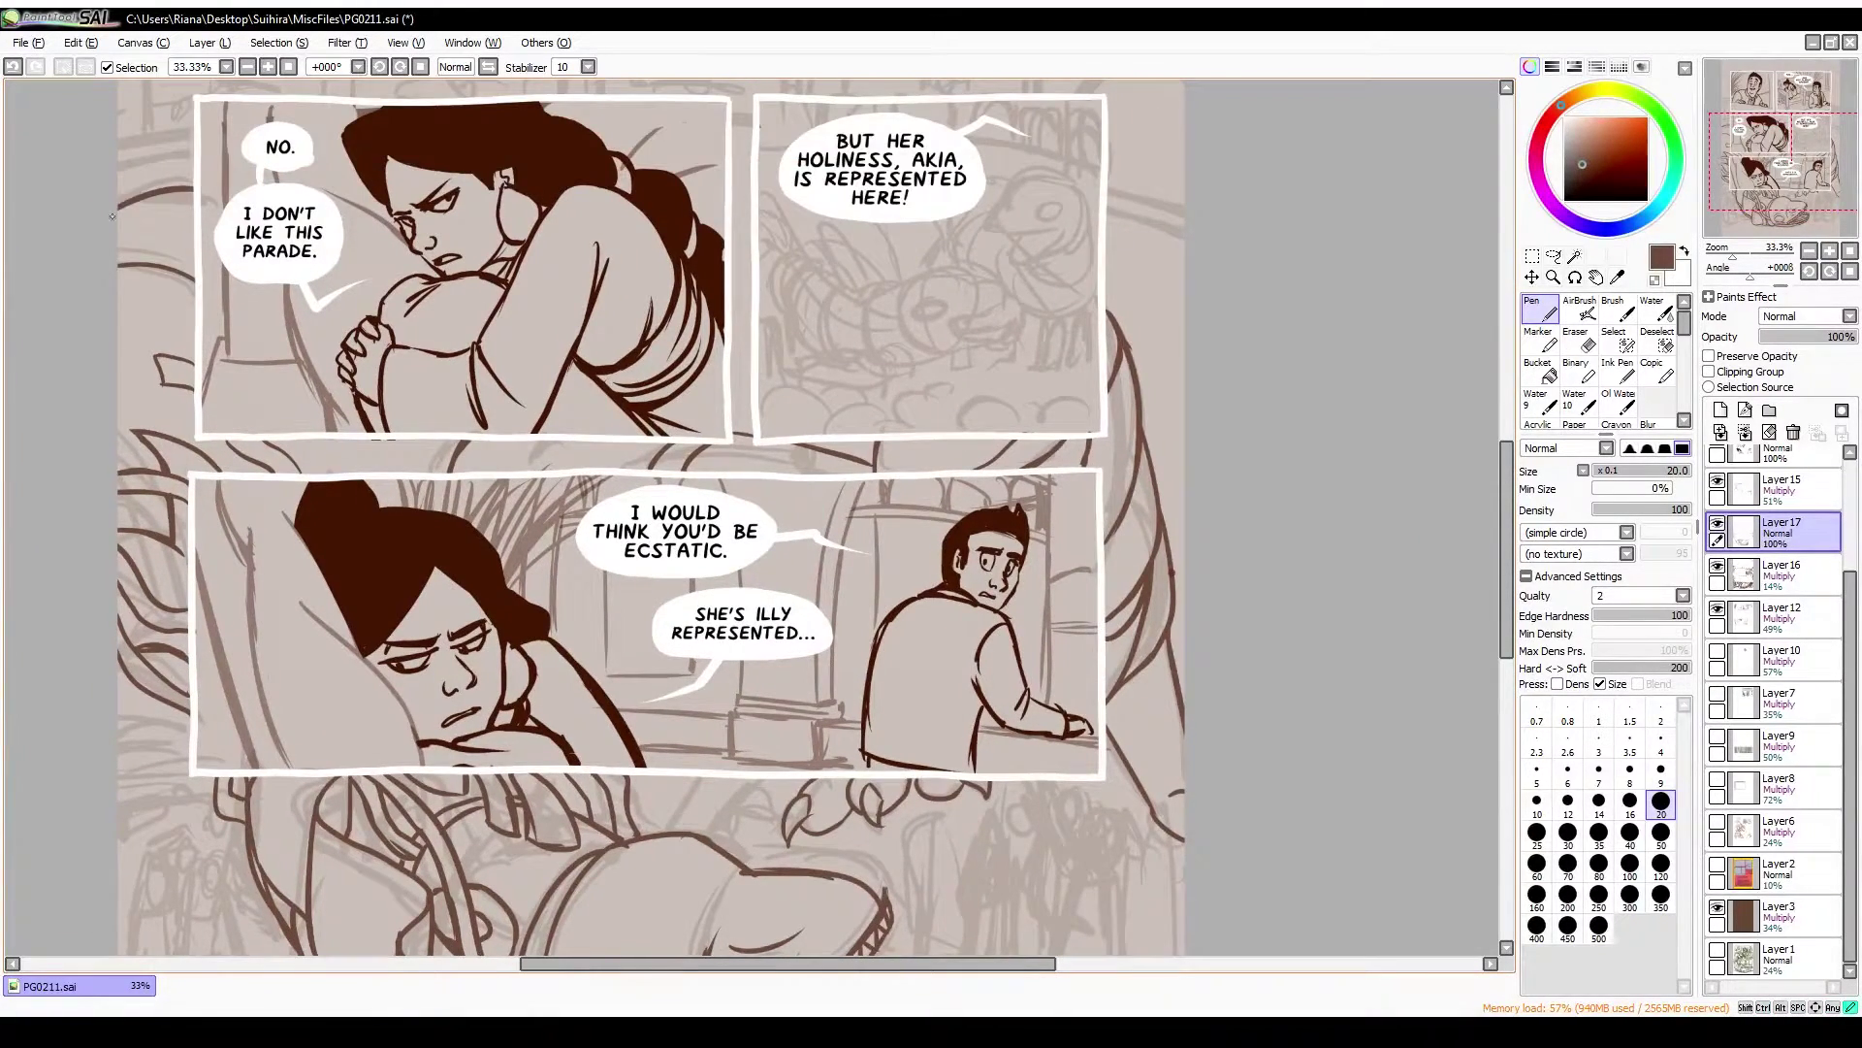
drag(325, 439, 730, 486)
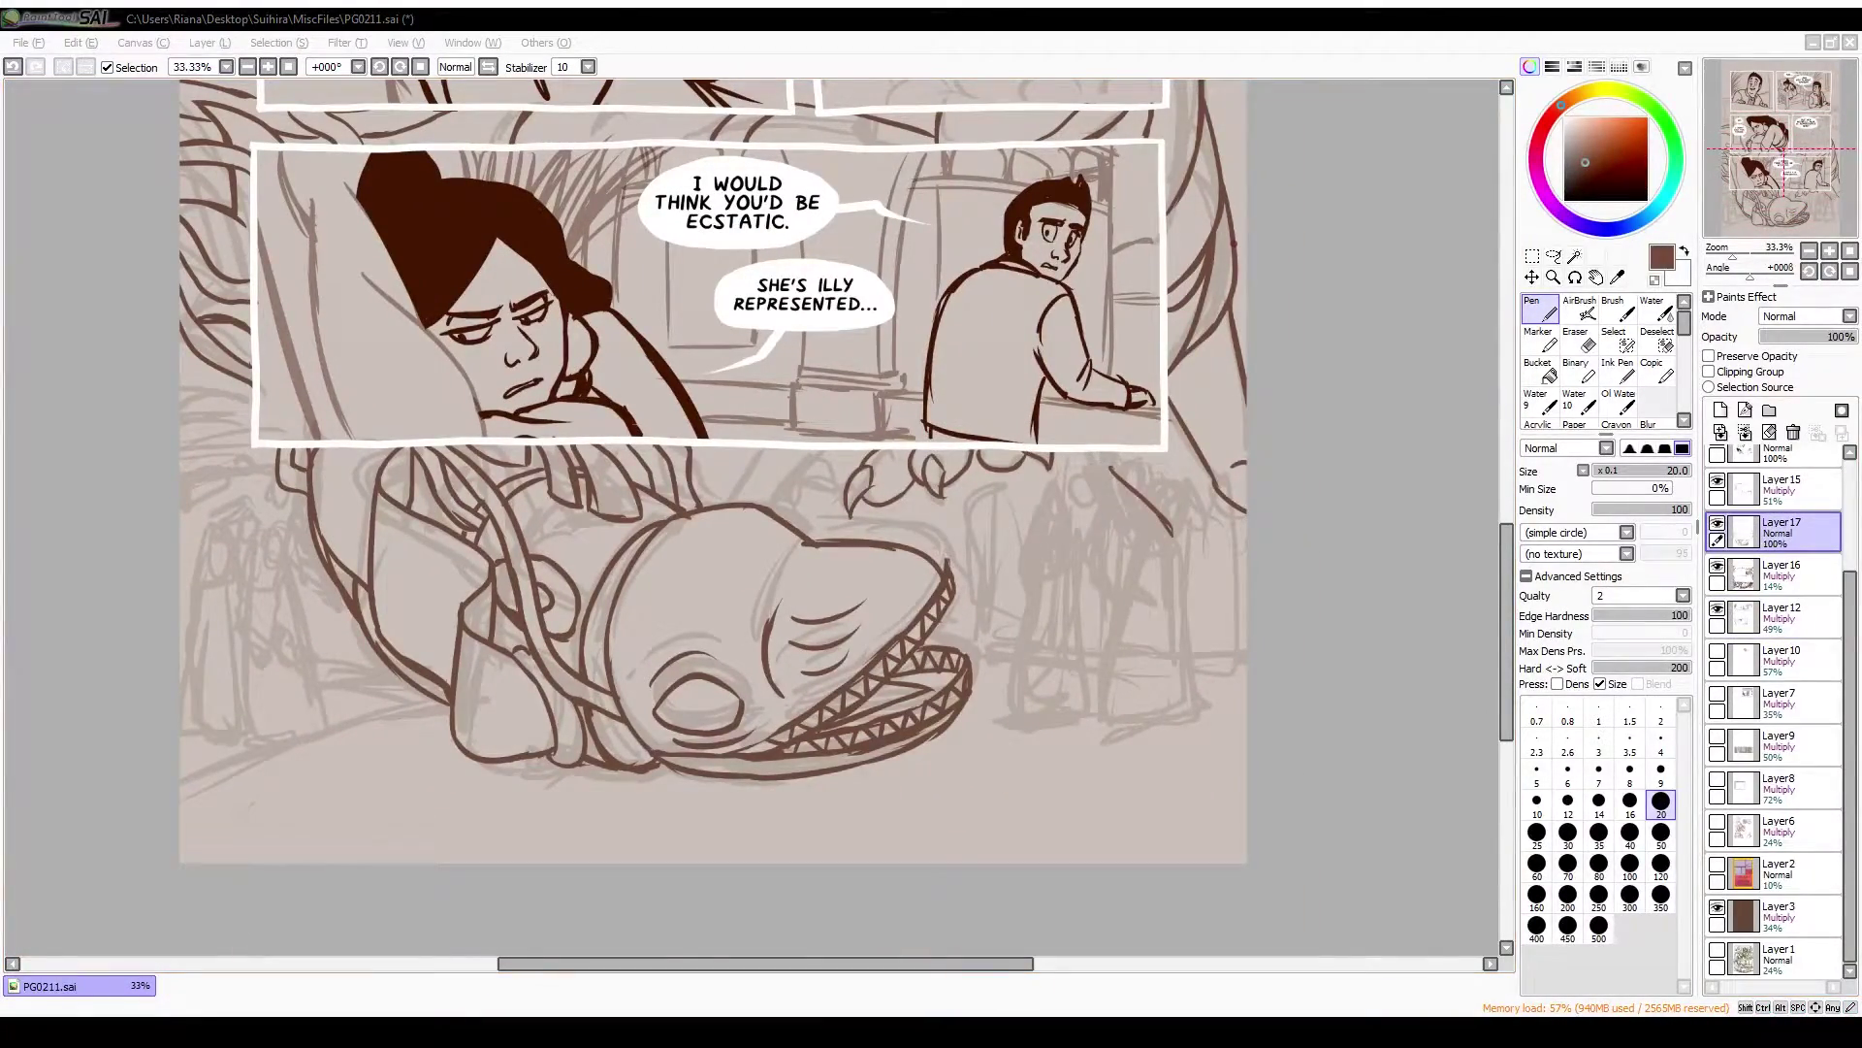
Sketch two robed figures standing in front of the creature's open jaws, below the bottom panel
mouse_move(1112, 464)
mouse_down()
mouse_move(1087, 524)
mouse_move(1169, 546)
mouse_up()
drag(1164, 621, 1152, 712)
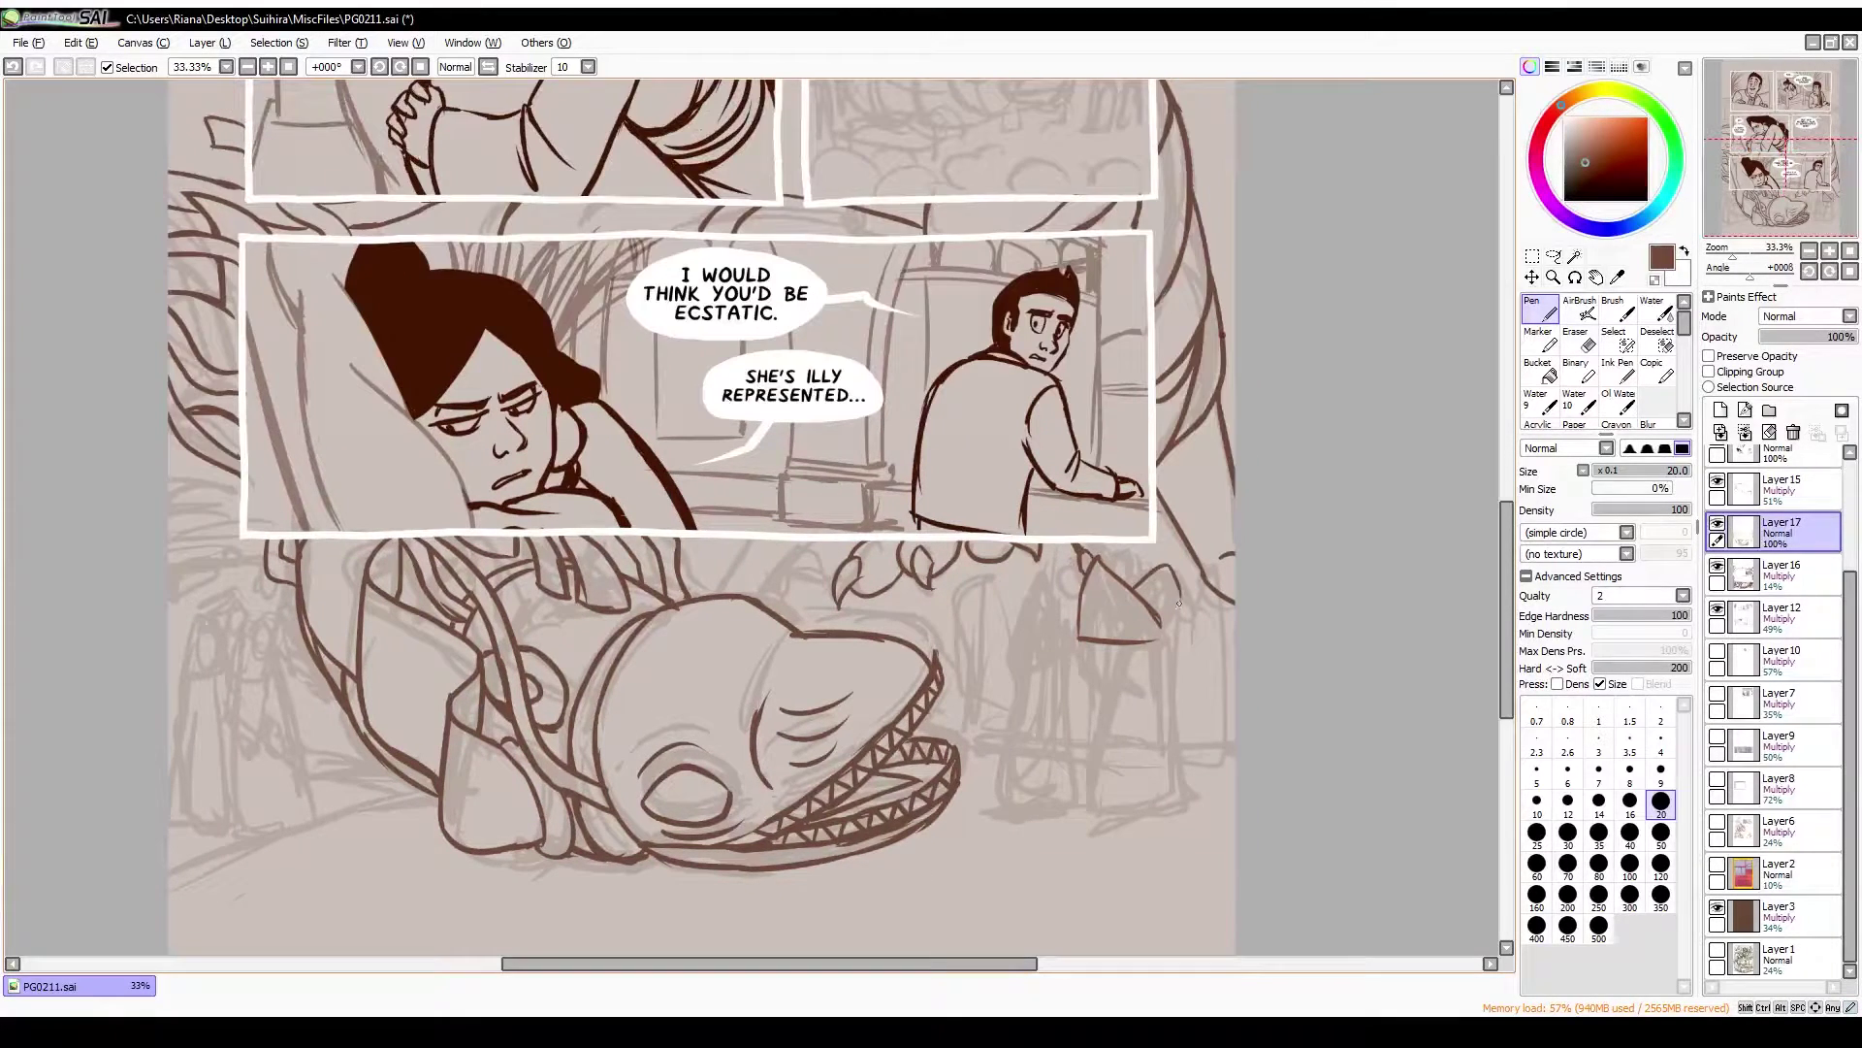
drag(1099, 645, 1088, 817)
drag(1169, 603, 1176, 757)
drag(1089, 820, 1163, 804)
drag(1030, 619, 1051, 654)
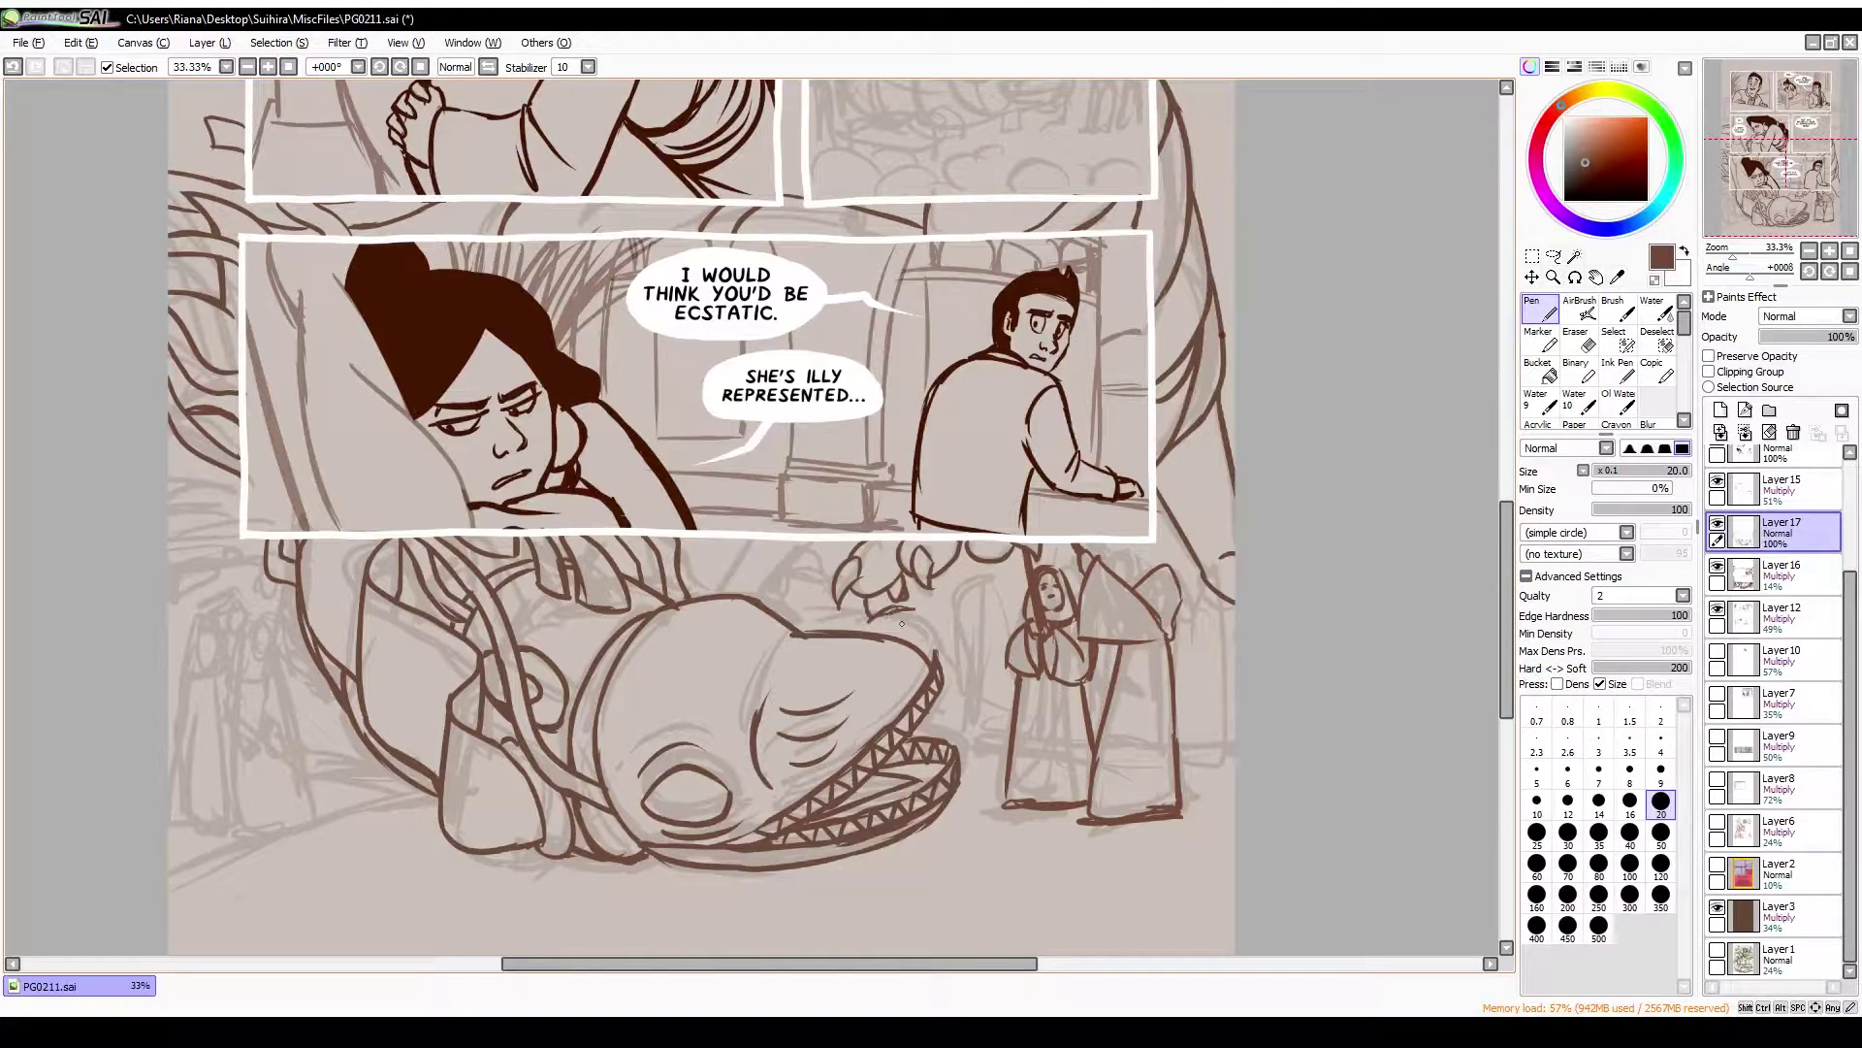
Sketch a row of hooded figures behind the creature's head, along the lower edge of the bottom panel
drag(949, 611, 934, 738)
mouse_move(934, 737)
mouse_down()
mouse_move(920, 777)
mouse_move(881, 567)
mouse_up()
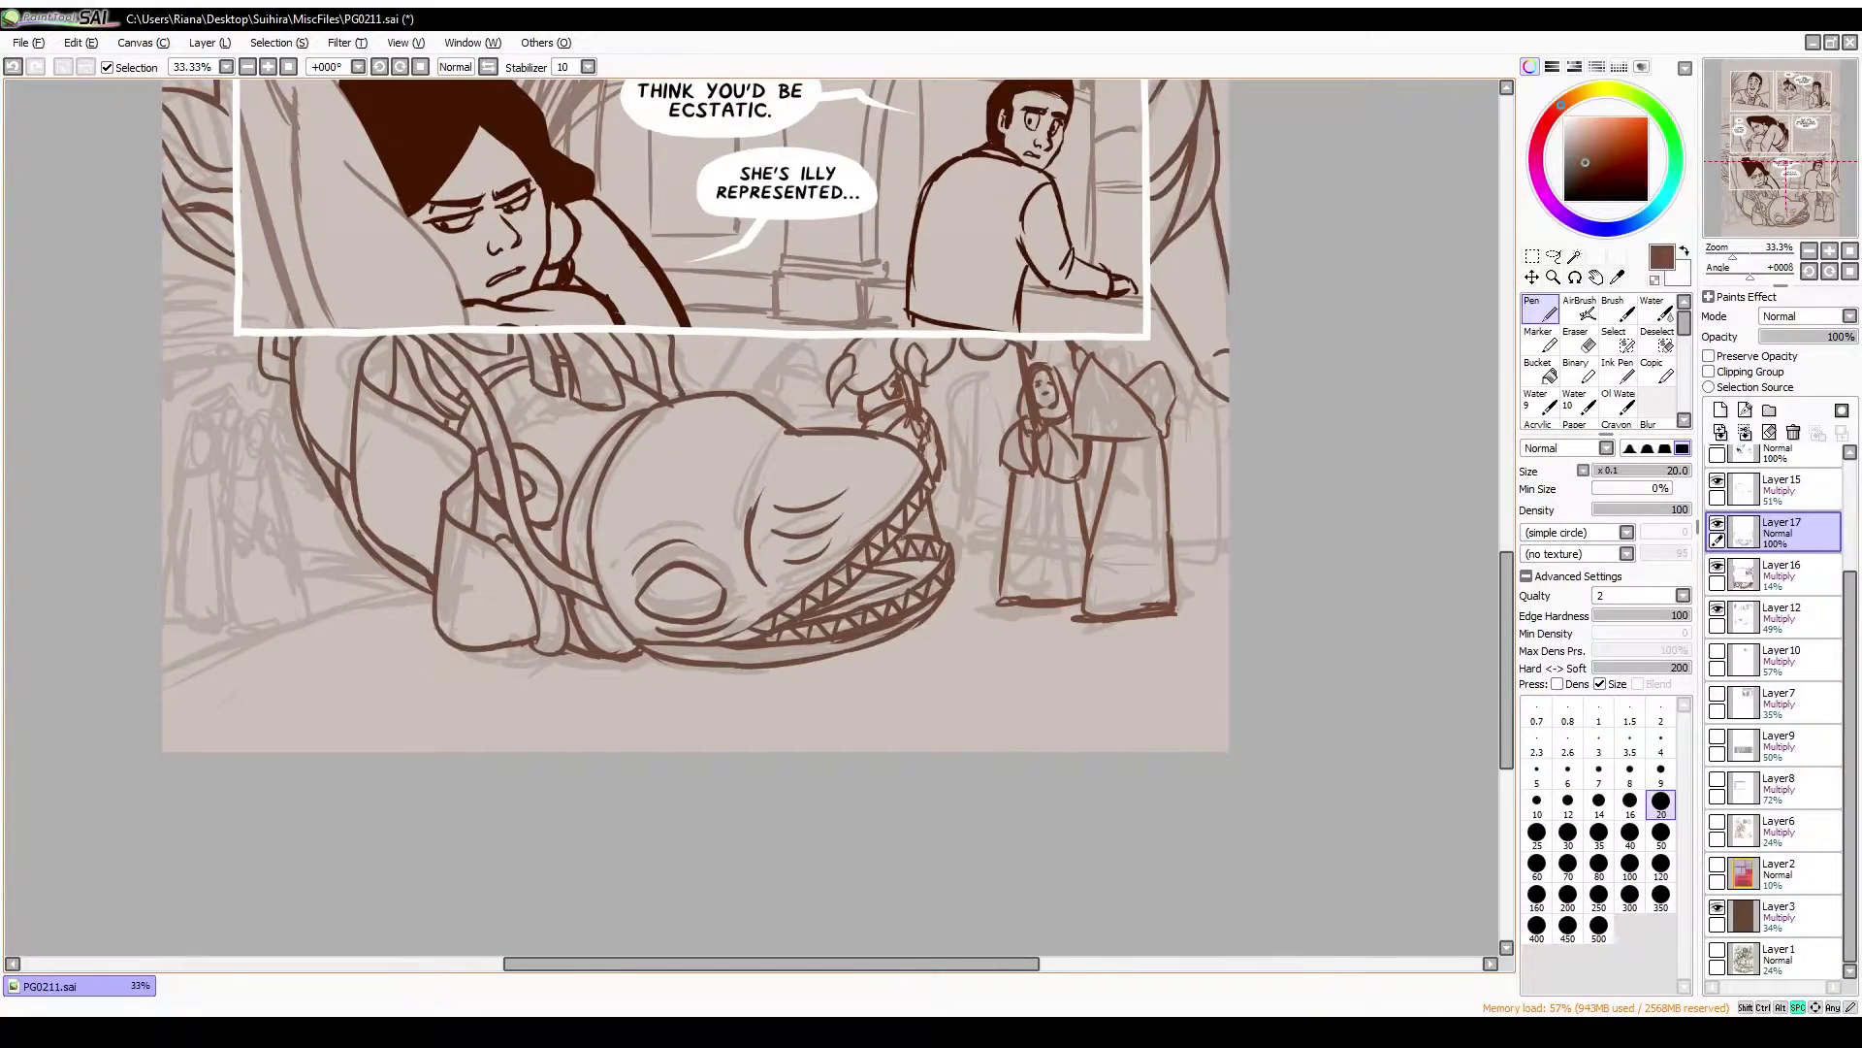
drag(797, 356, 761, 480)
drag(761, 480, 636, 725)
Sketch a hooded figure gripping a long pole behind the creature's body, on the left side of the page
mouse_move(106, 884)
mouse_down()
mouse_move(347, 573)
mouse_move(457, 635)
mouse_move(415, 630)
mouse_move(400, 670)
mouse_up()
drag(384, 548, 390, 666)
mouse_move(405, 507)
mouse_down()
mouse_move(444, 615)
mouse_move(438, 668)
mouse_up()
drag(415, 615, 593, 687)
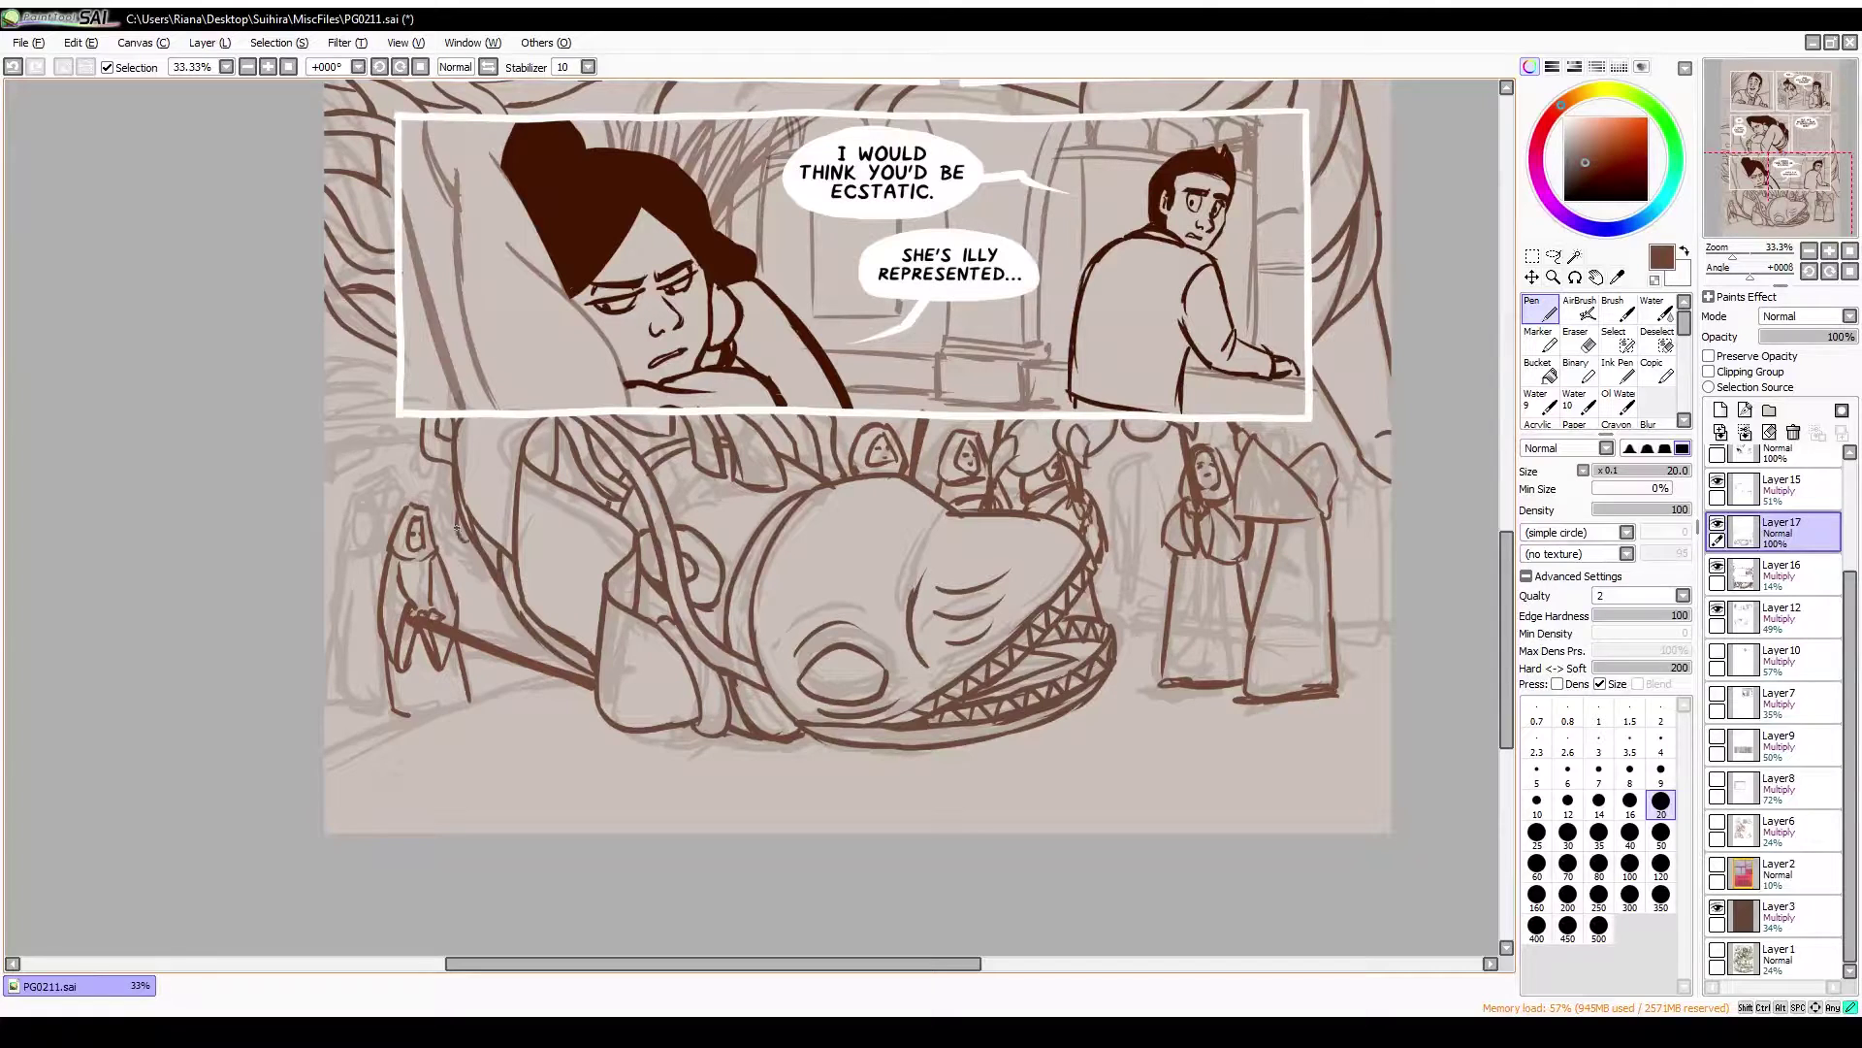
Add more hooded figures on both sides of the pole bearer and save the page
drag(495, 617, 505, 650)
drag(379, 513, 374, 546)
drag(446, 561, 490, 576)
drag(354, 592, 331, 598)
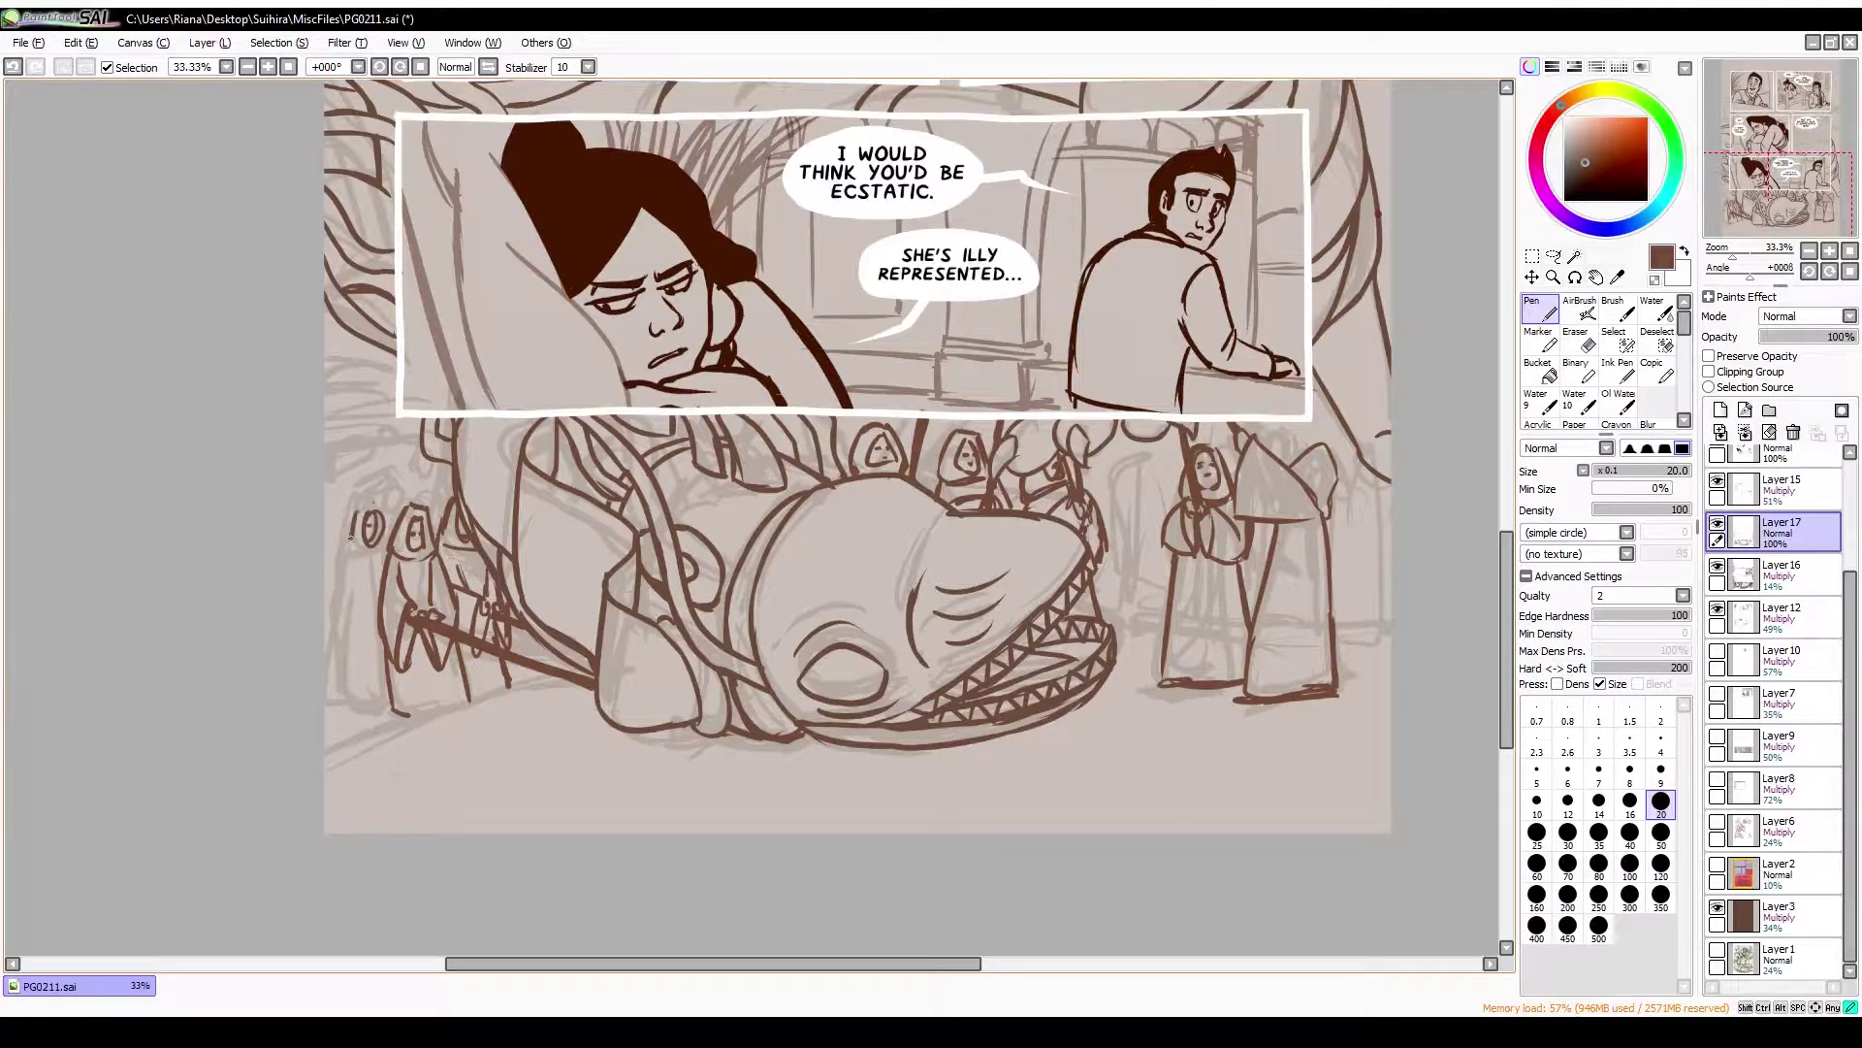
key(ctrl+s)
key(e)
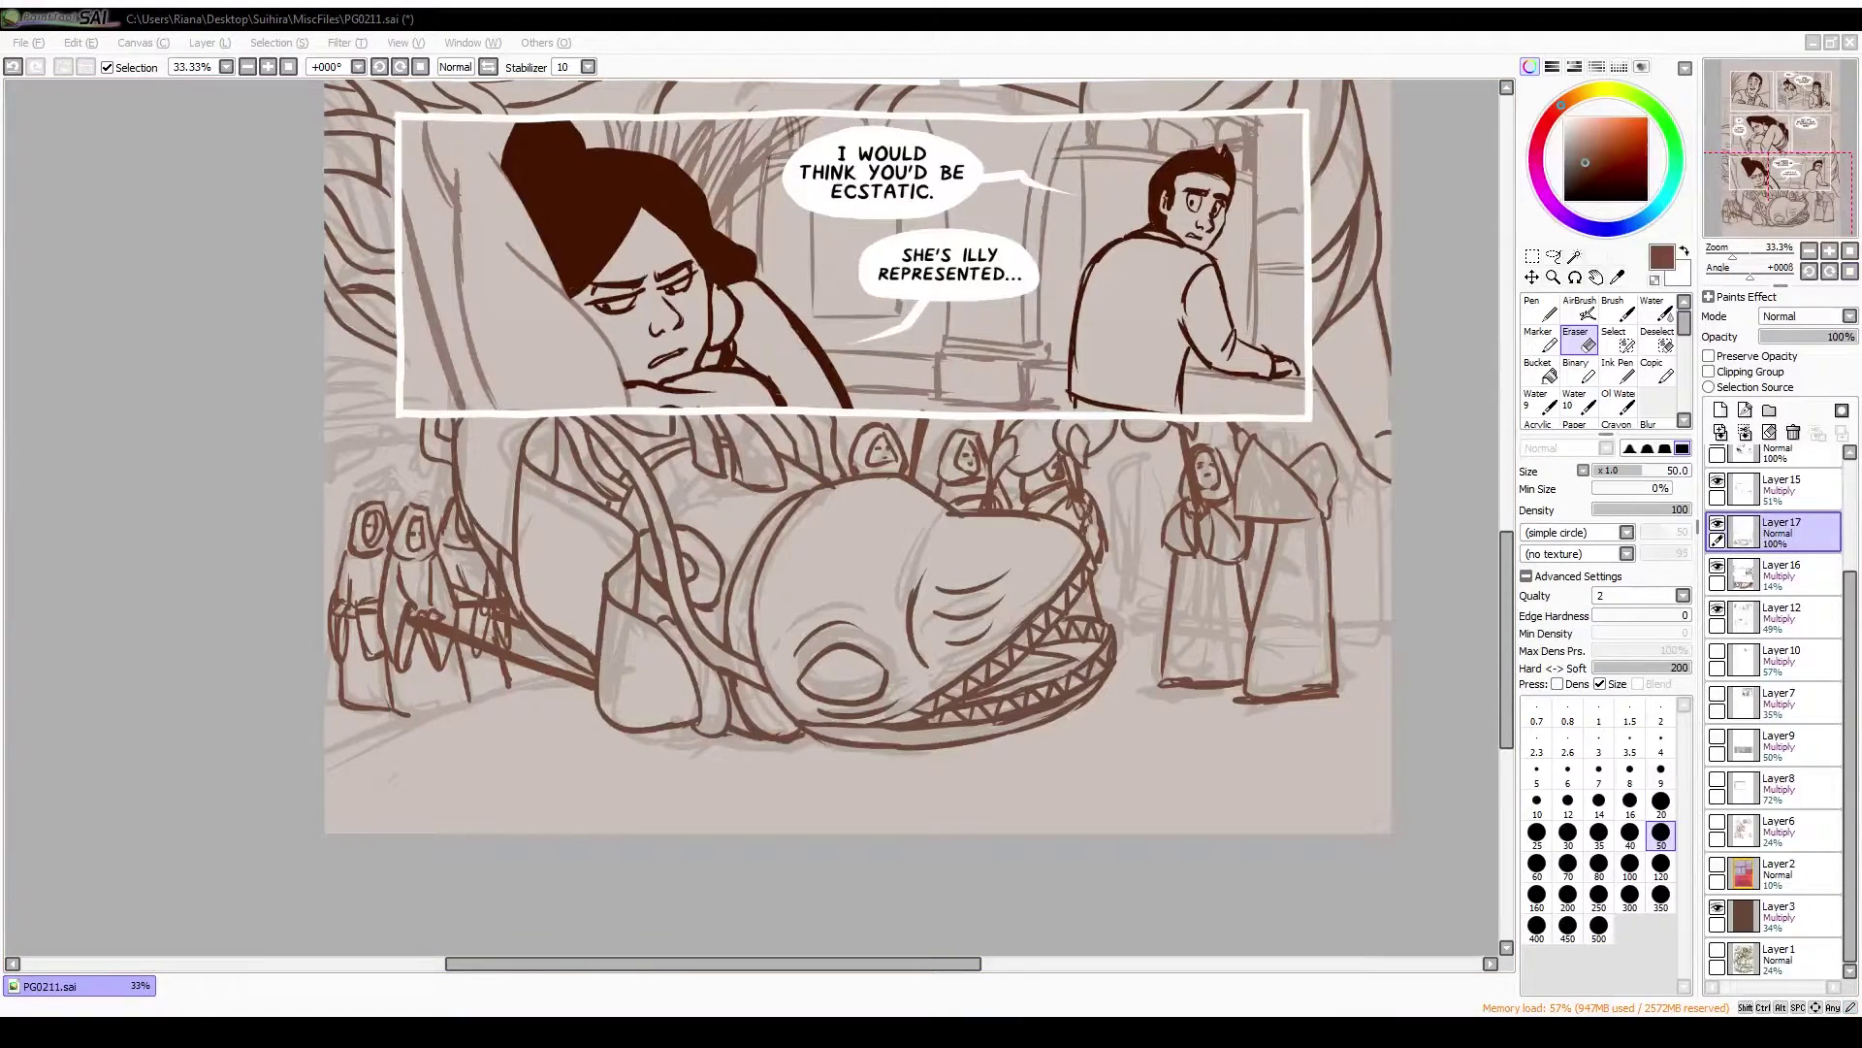
key(n)
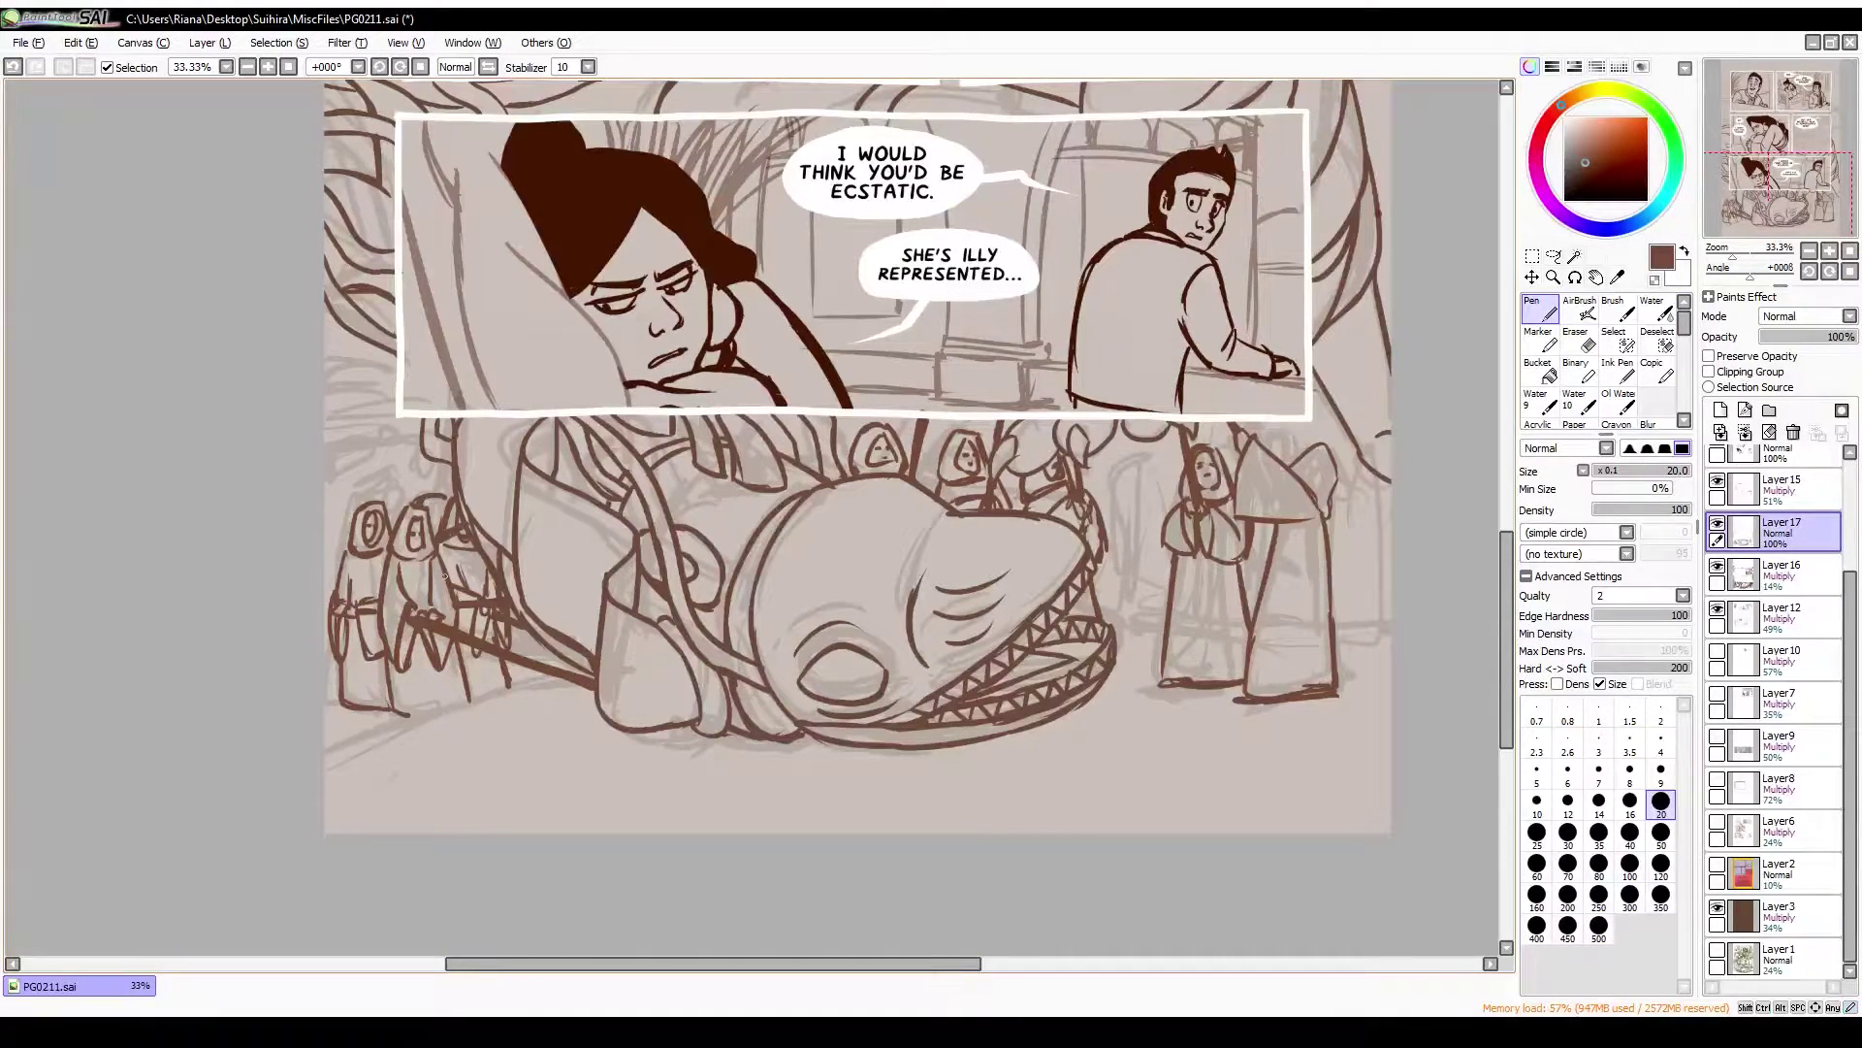
On Layer15, fill in a fainter crowd of hooded figures around the two robed figures, out to the page's right edge
key(h)
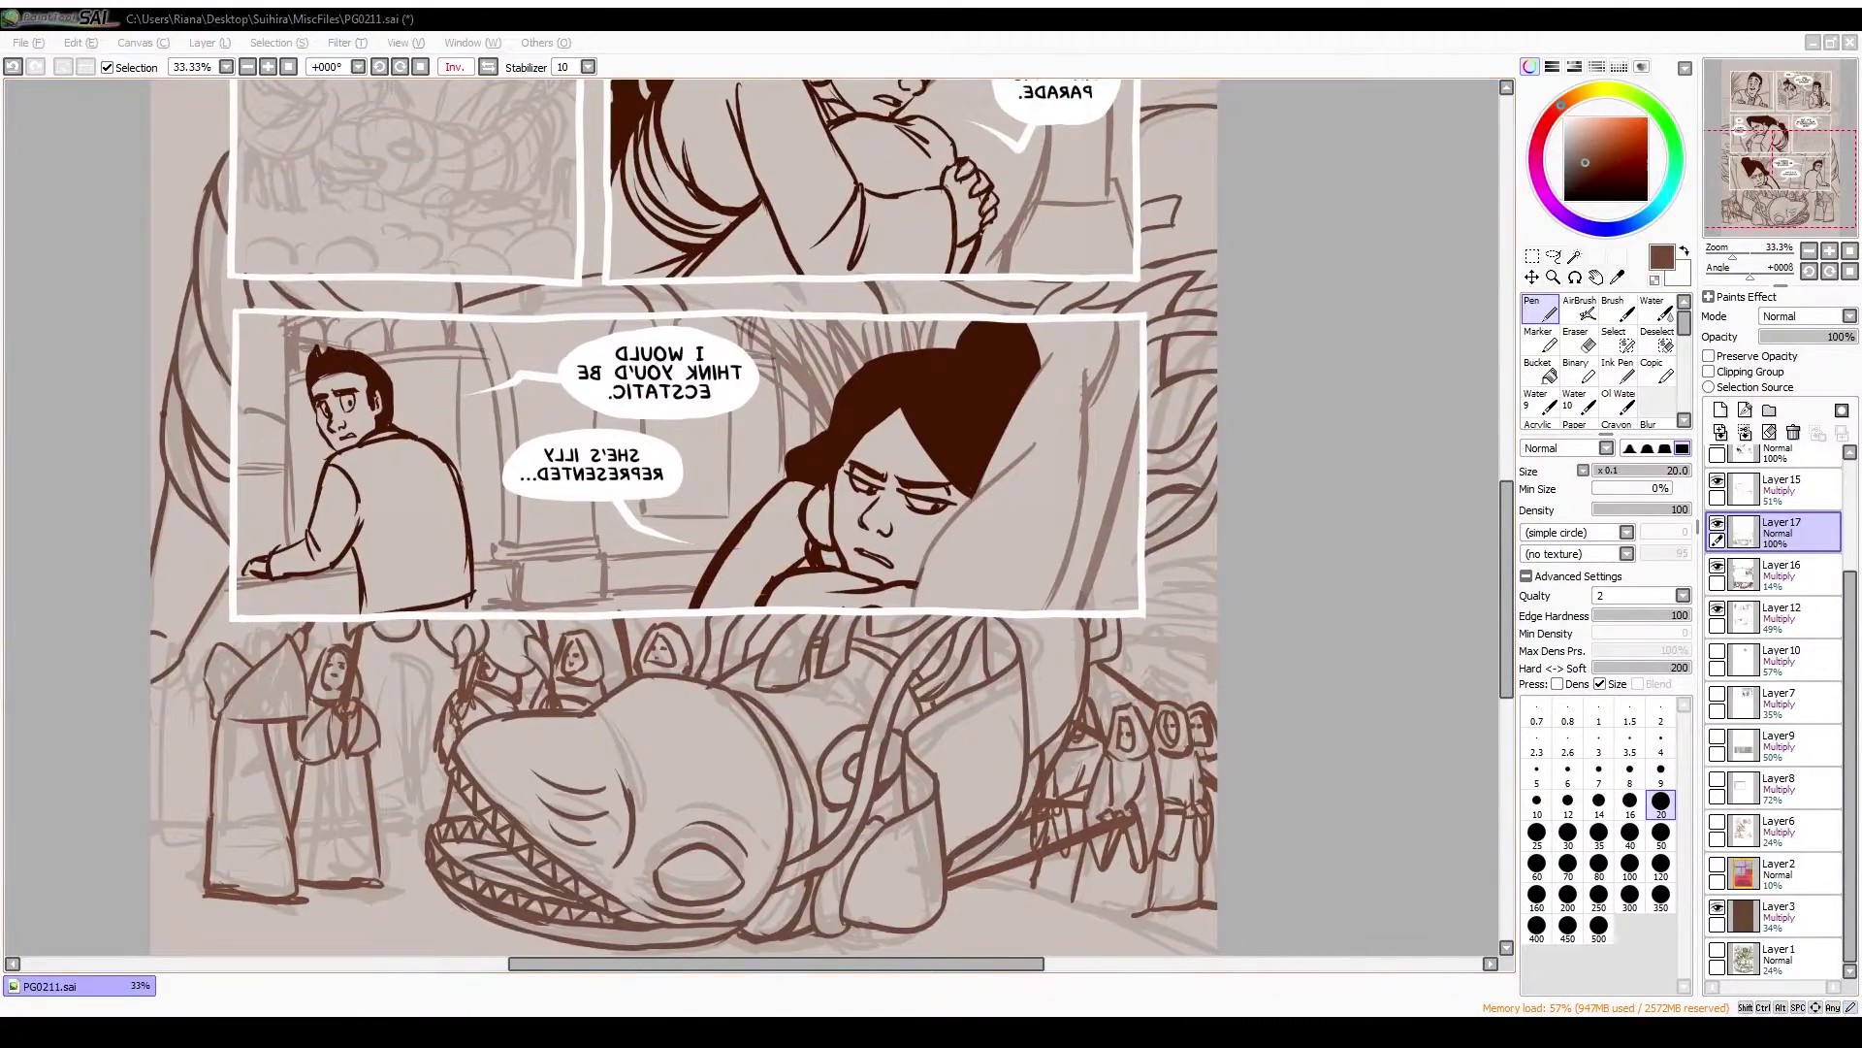
scroll(310, 810, down, 1)
key(h)
drag(330, 806, 477, 769)
key(h)
key(h)
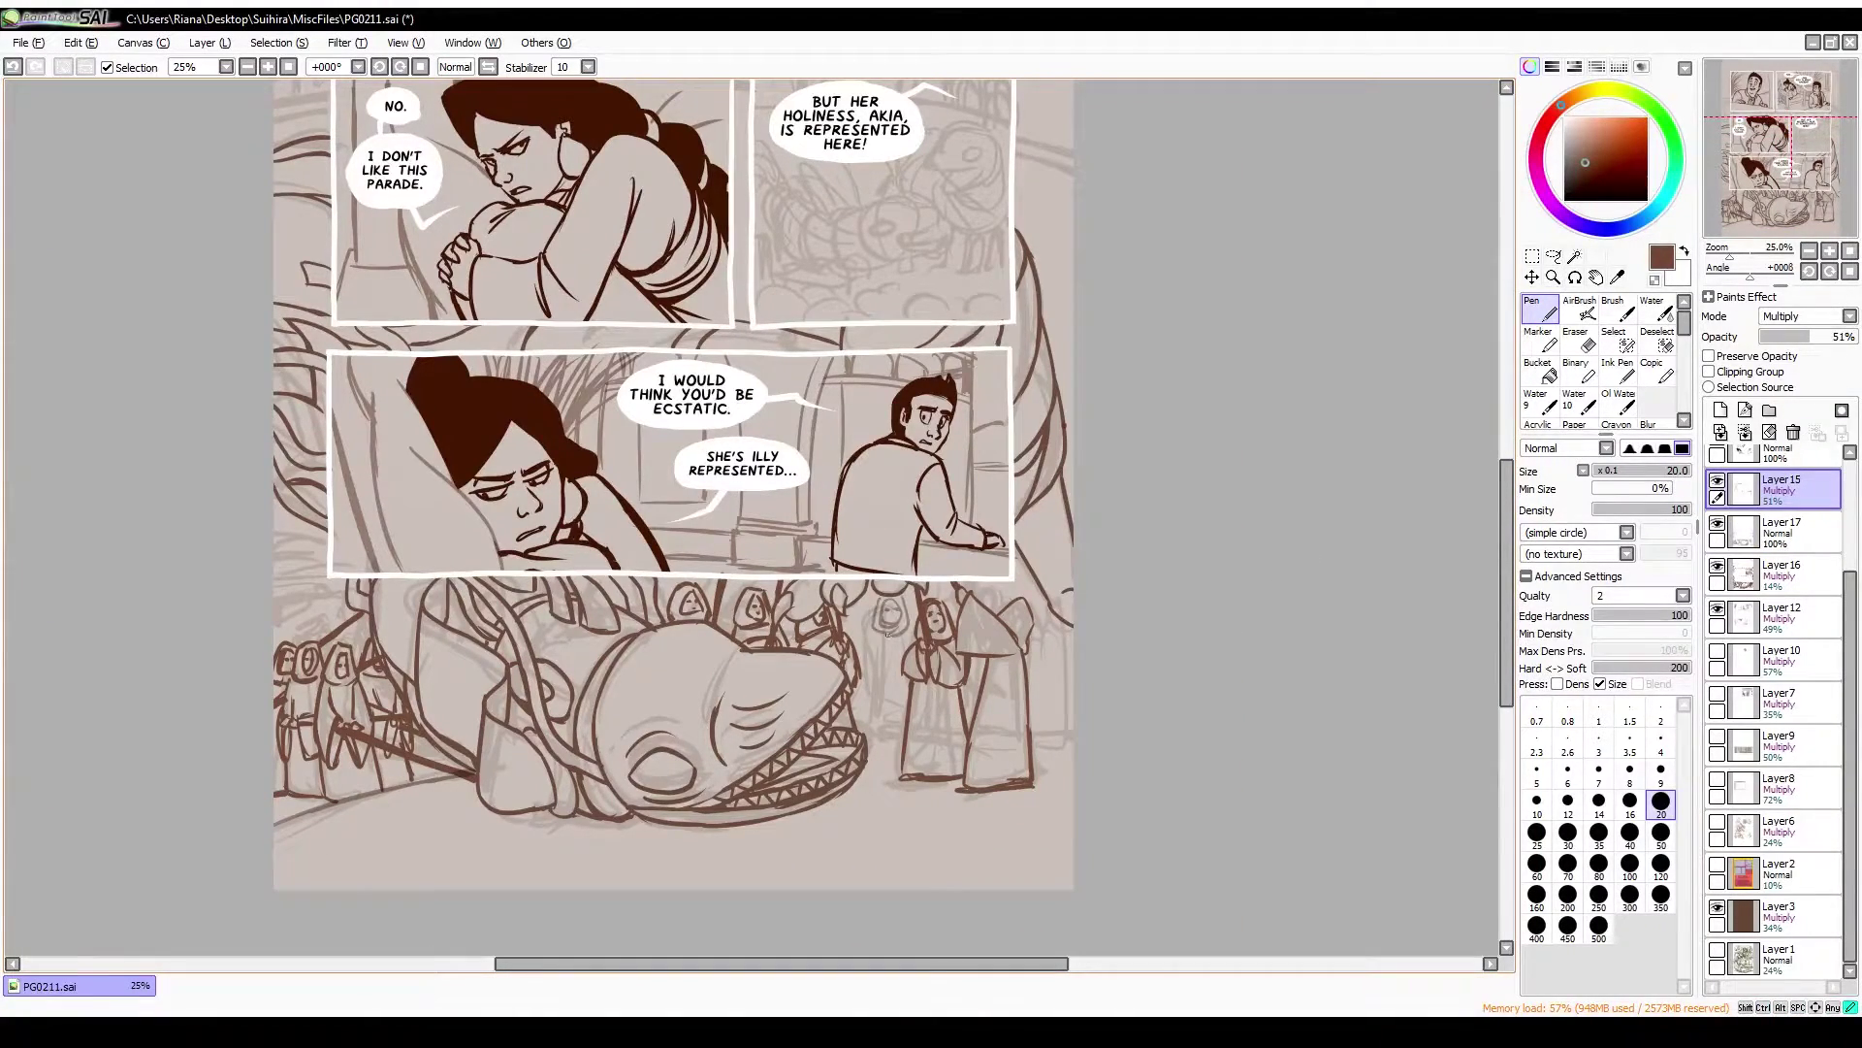
drag(867, 743, 902, 733)
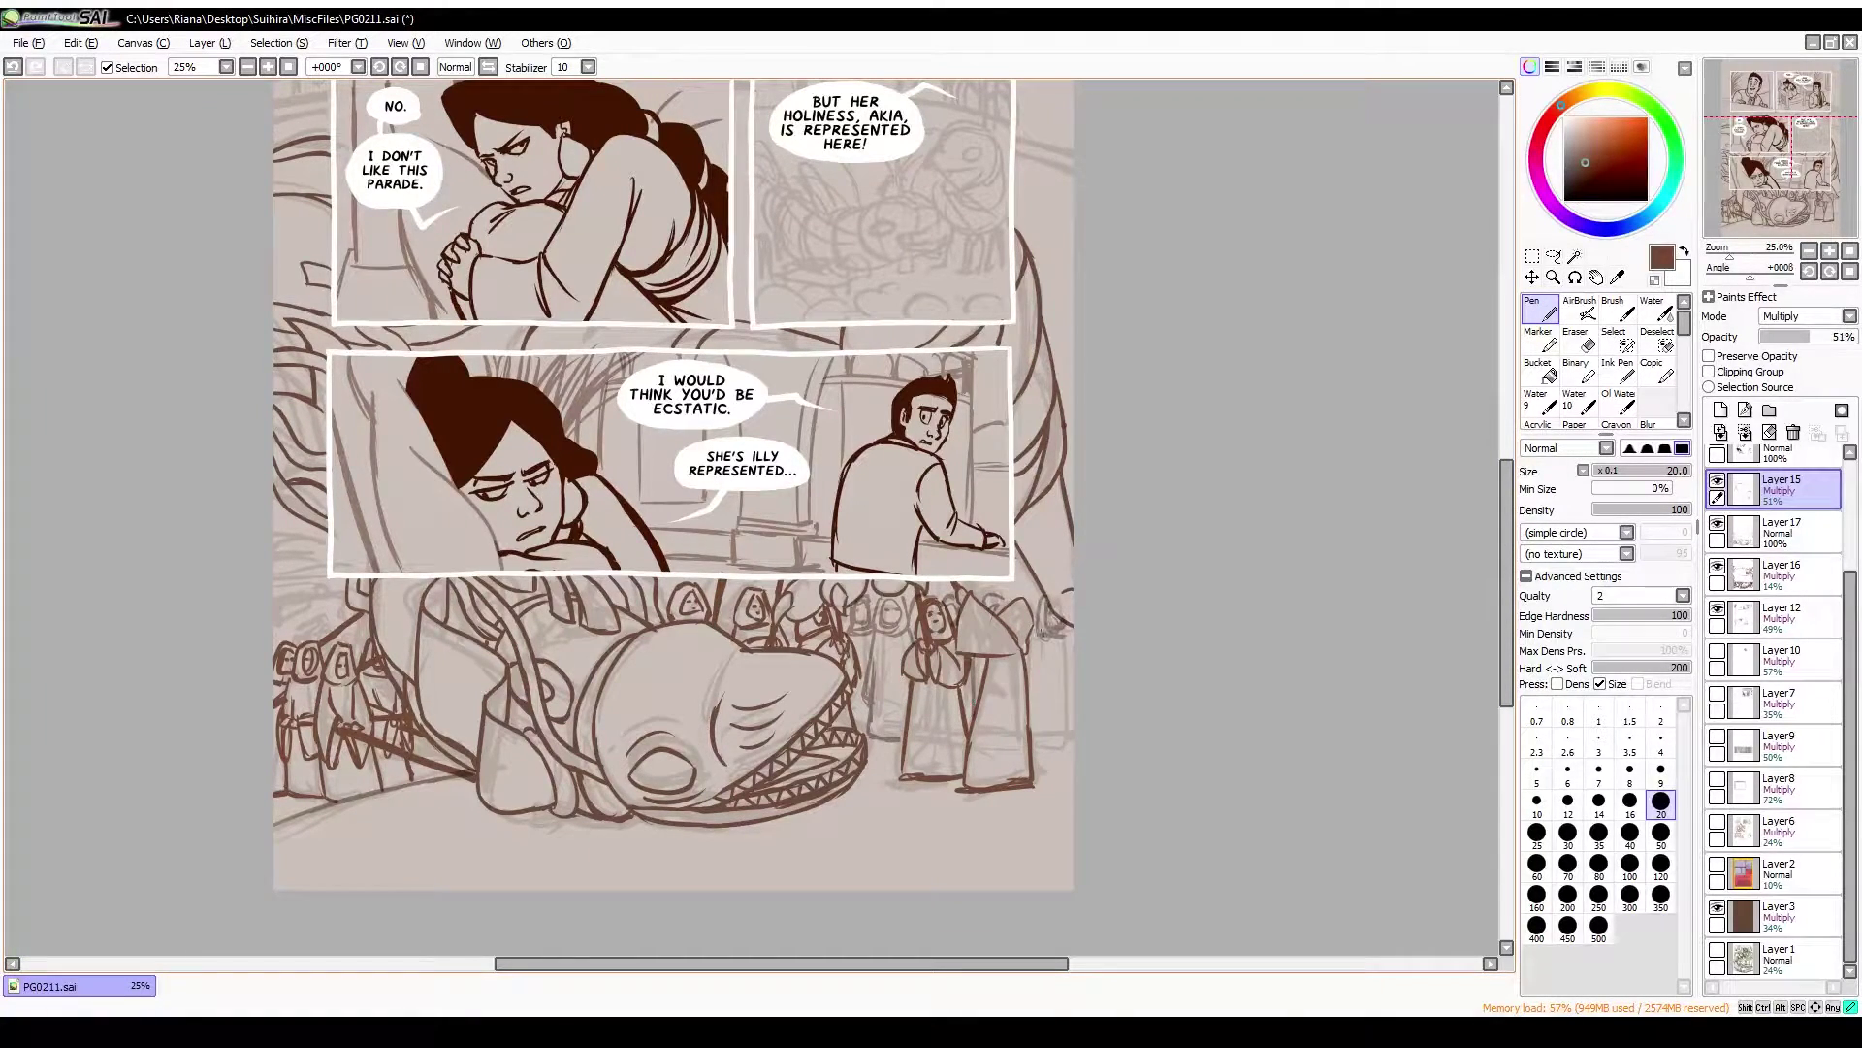
drag(1067, 747, 1020, 565)
drag(729, 593, 762, 620)
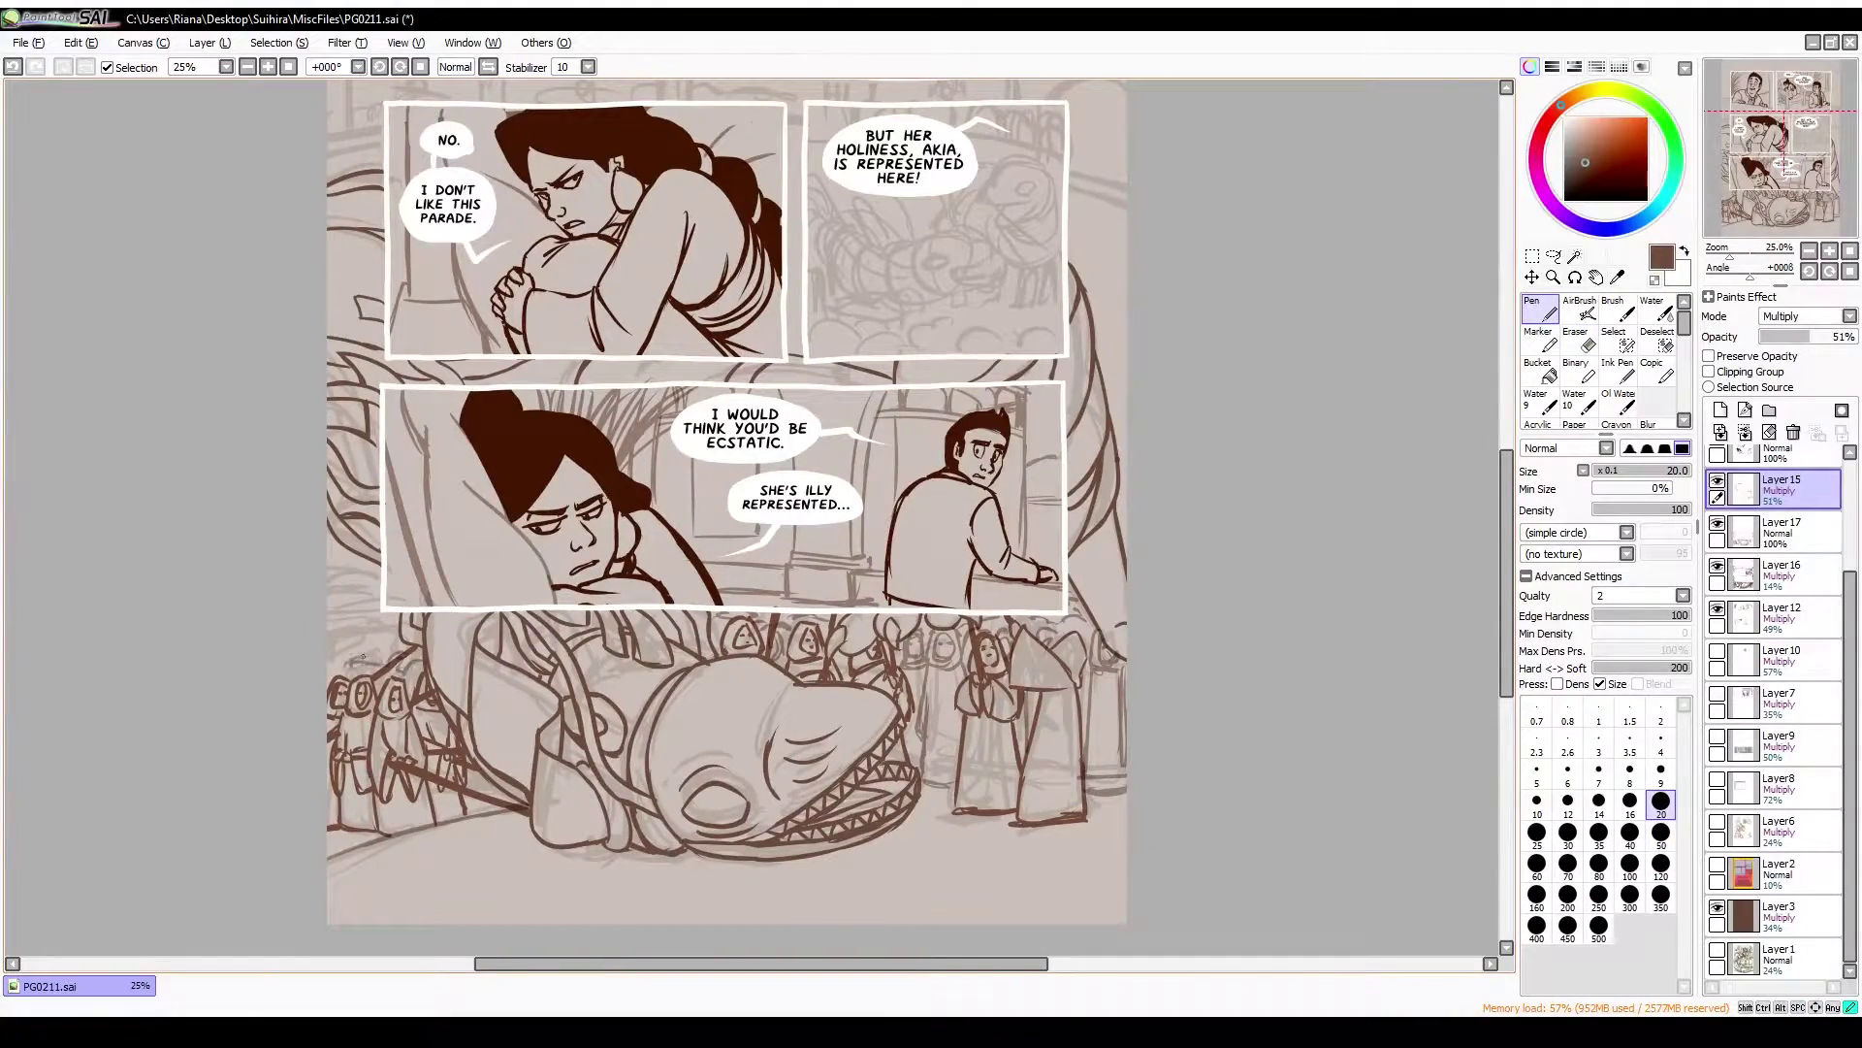
Sketch the balcony, columns, distant spectators and palm fronds in the page background around the upper panels, and save the page
drag(392, 602, 351, 726)
drag(485, 582, 367, 863)
key(h)
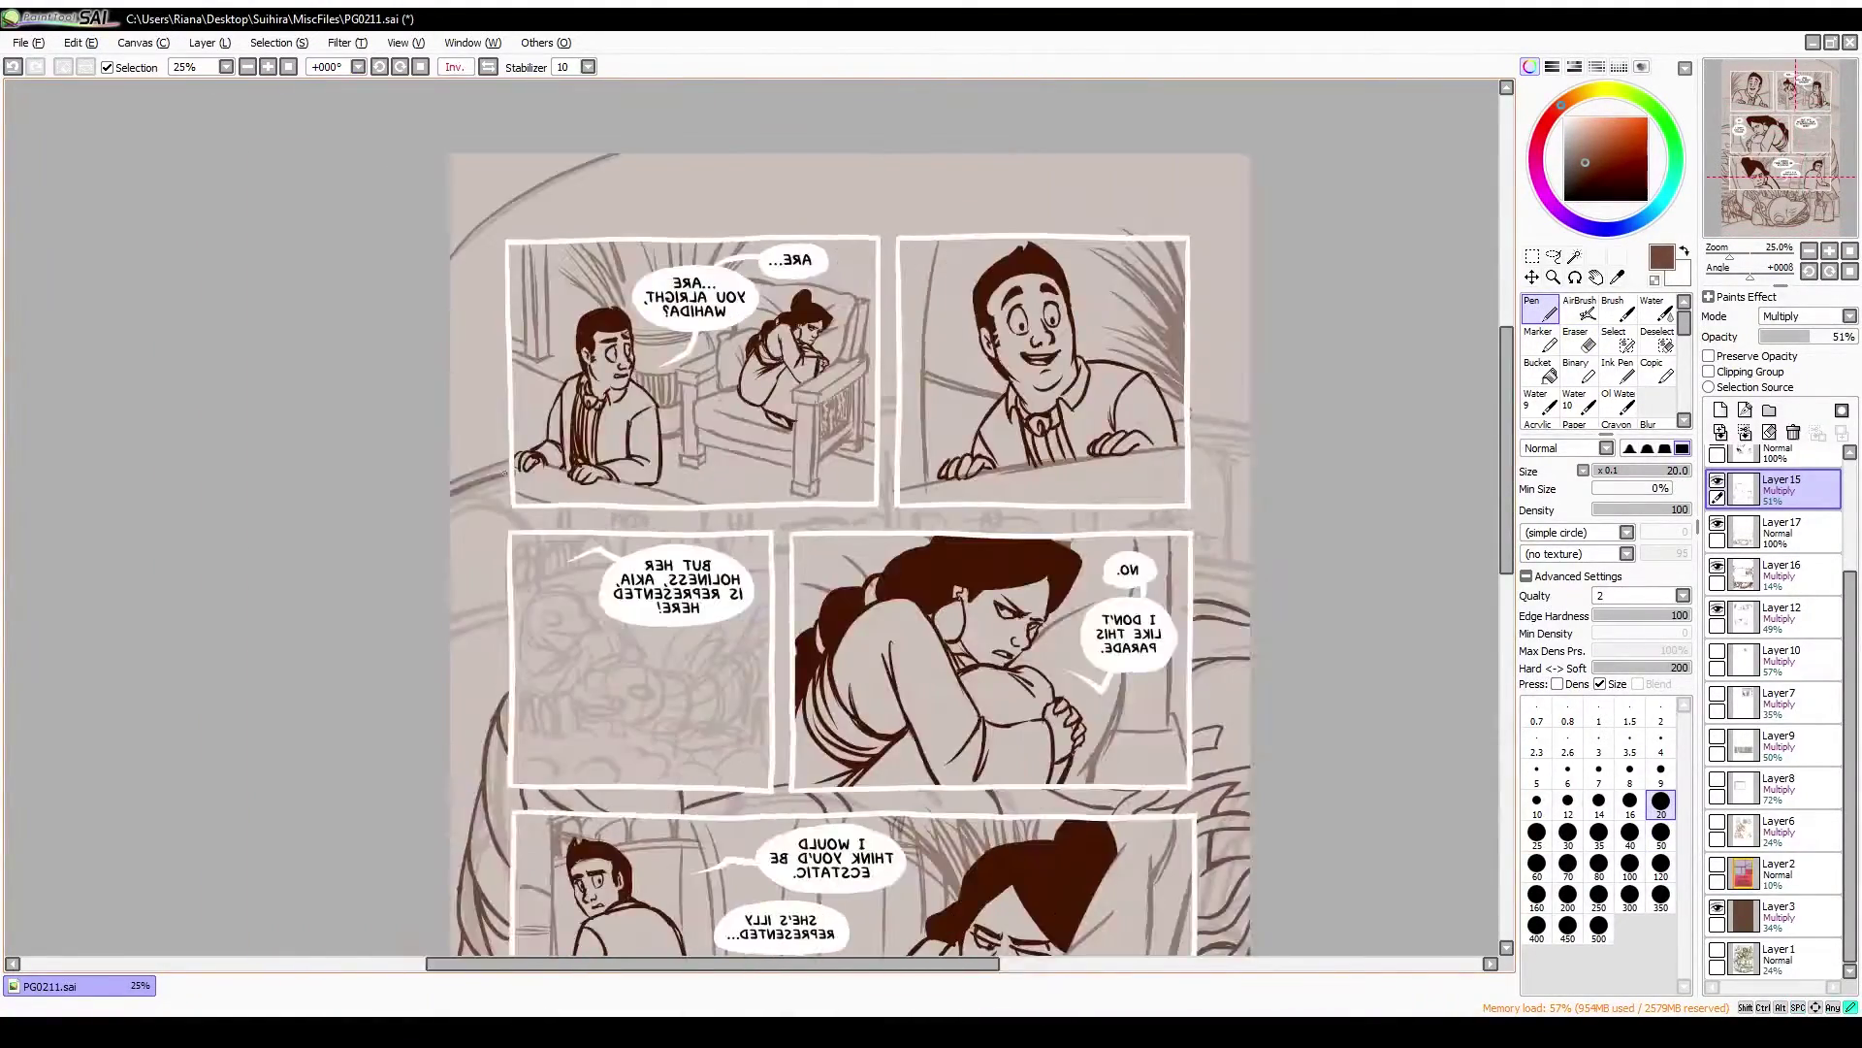
key(h)
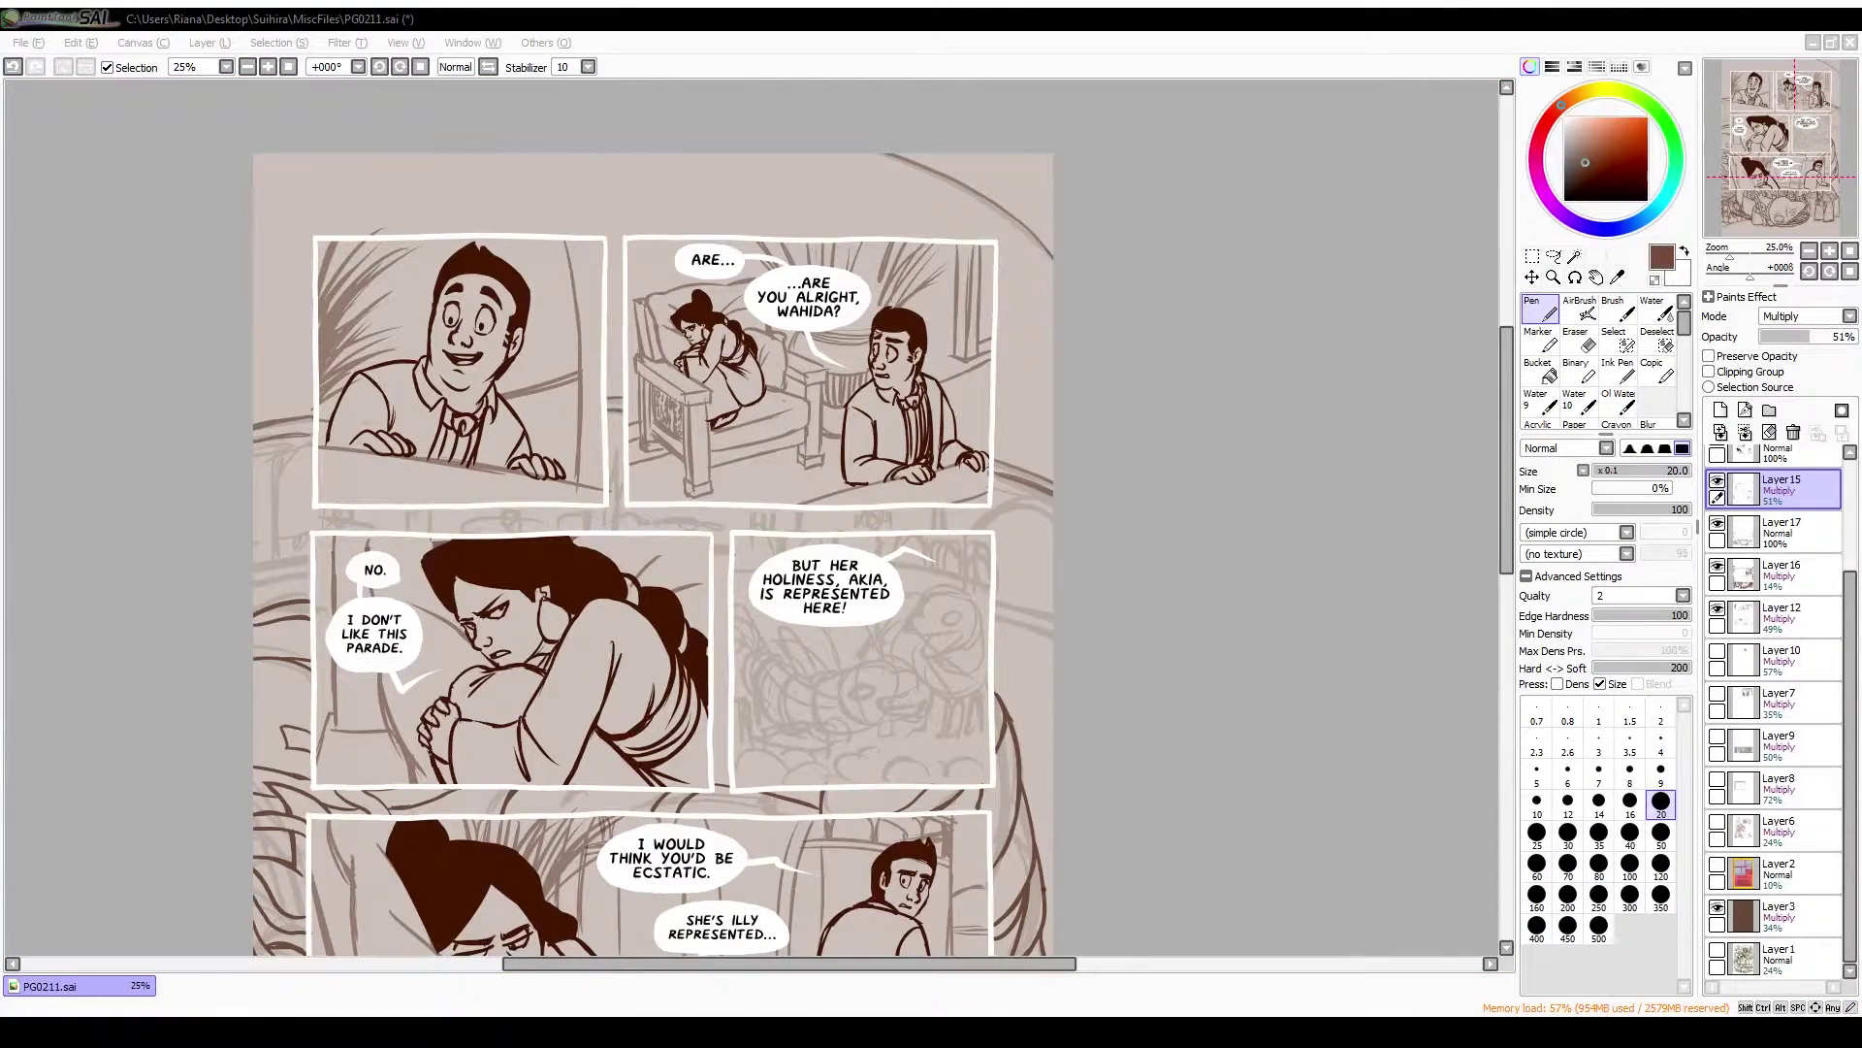
click(258, 446)
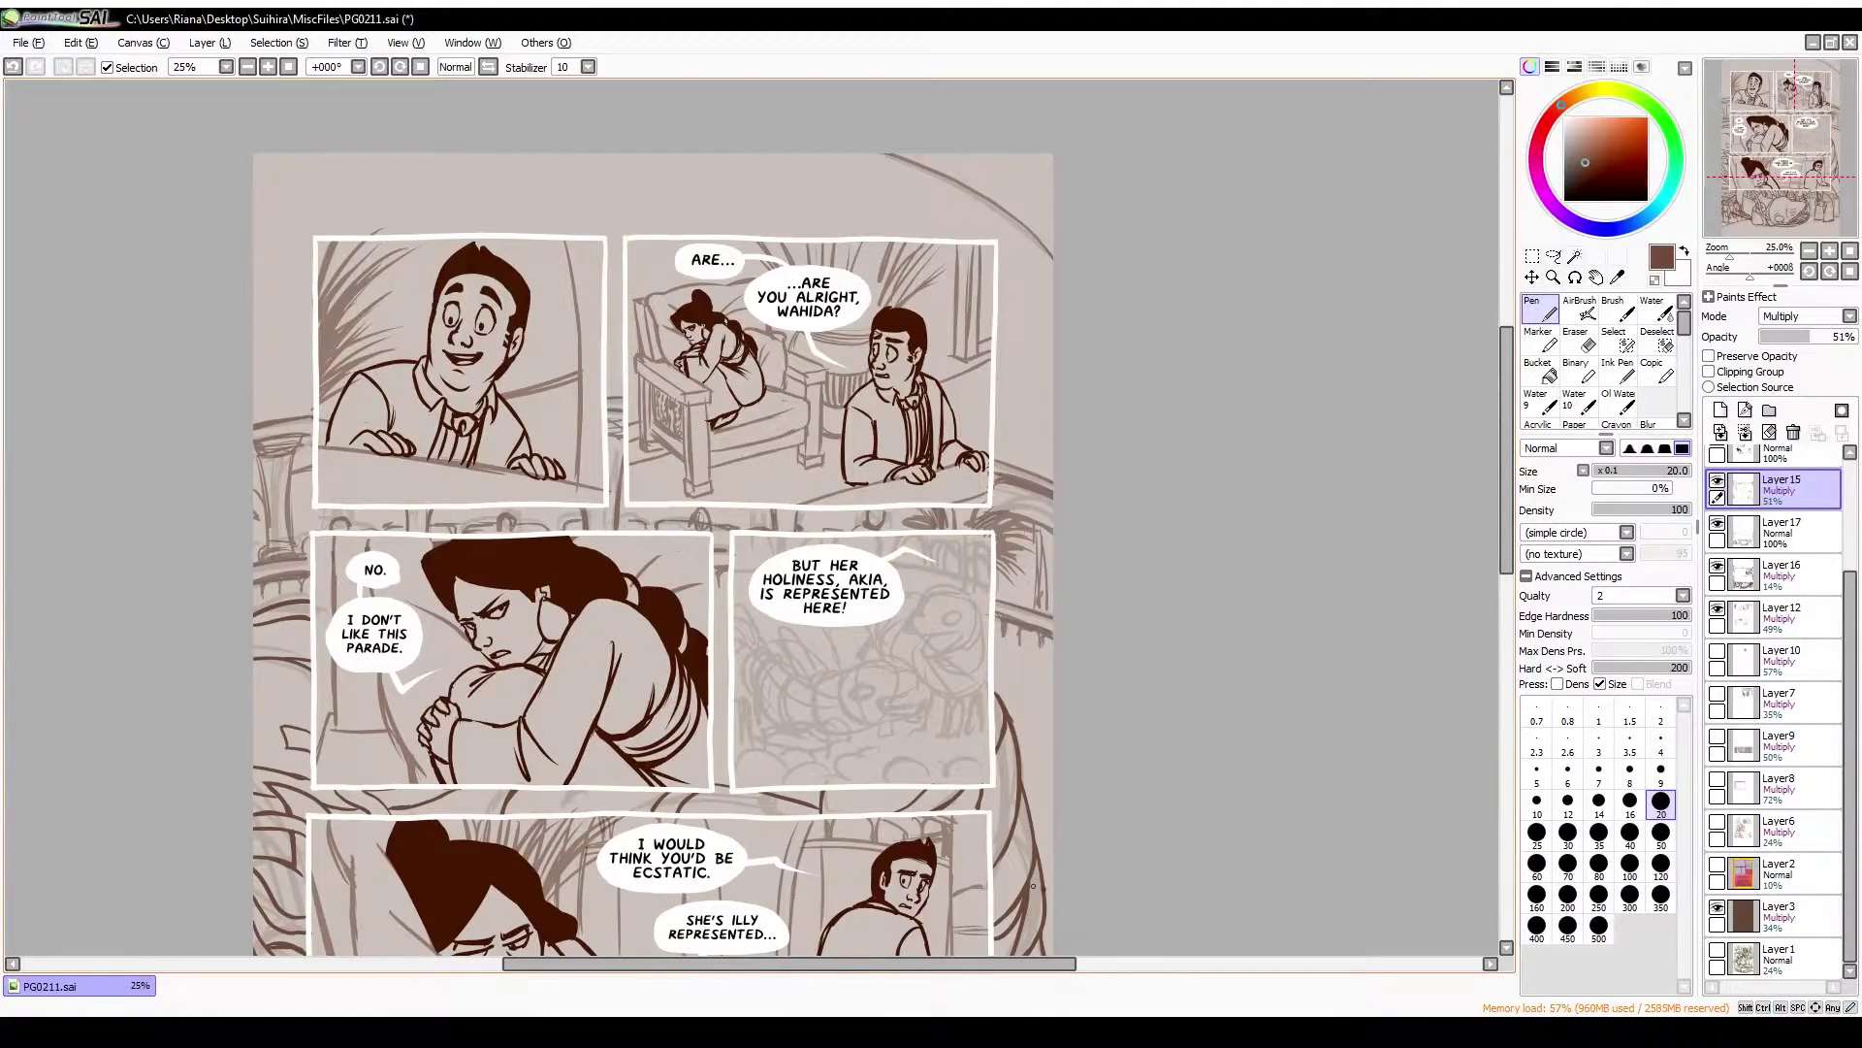
drag(1034, 884, 1087, 496)
key(ctrl+s)
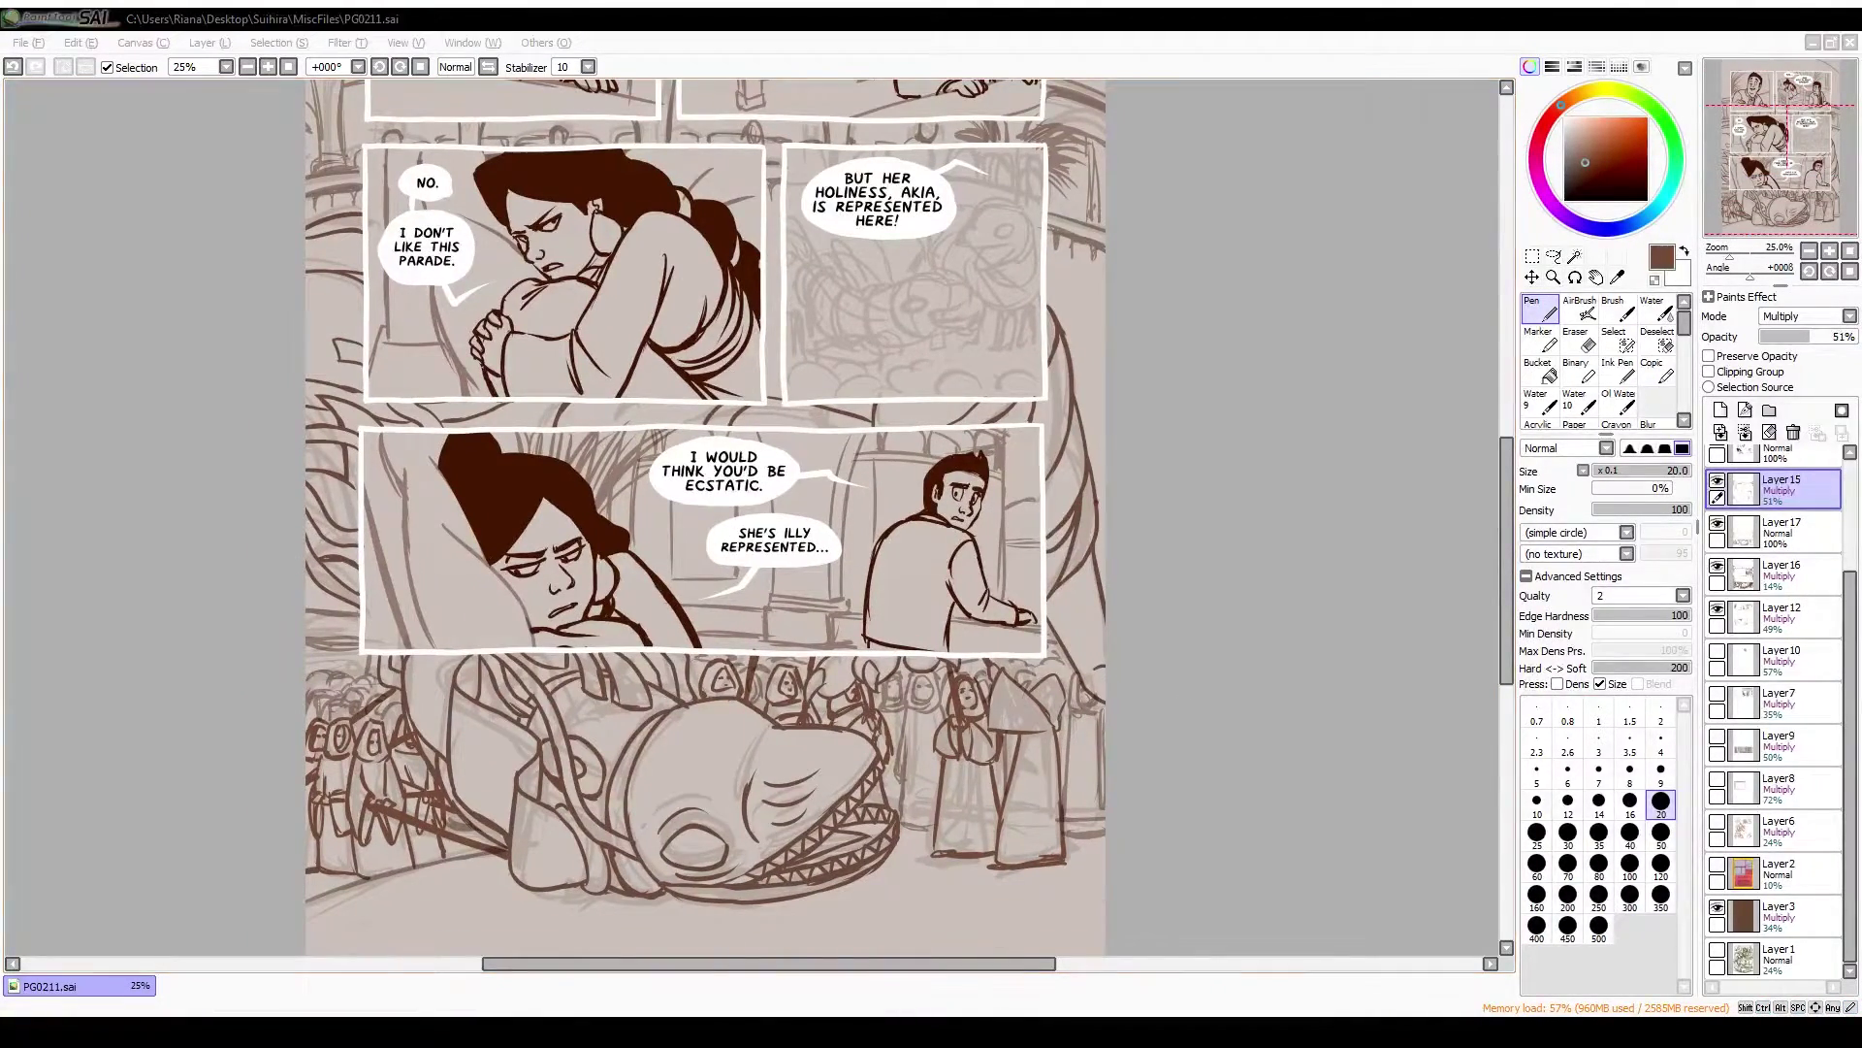
Move Layer17 above Layer15 and sketch the creature's head with toothed open jaws in the "But her holiness" panel
drag(1775, 532, 1775, 485)
key(ctrl+plus)
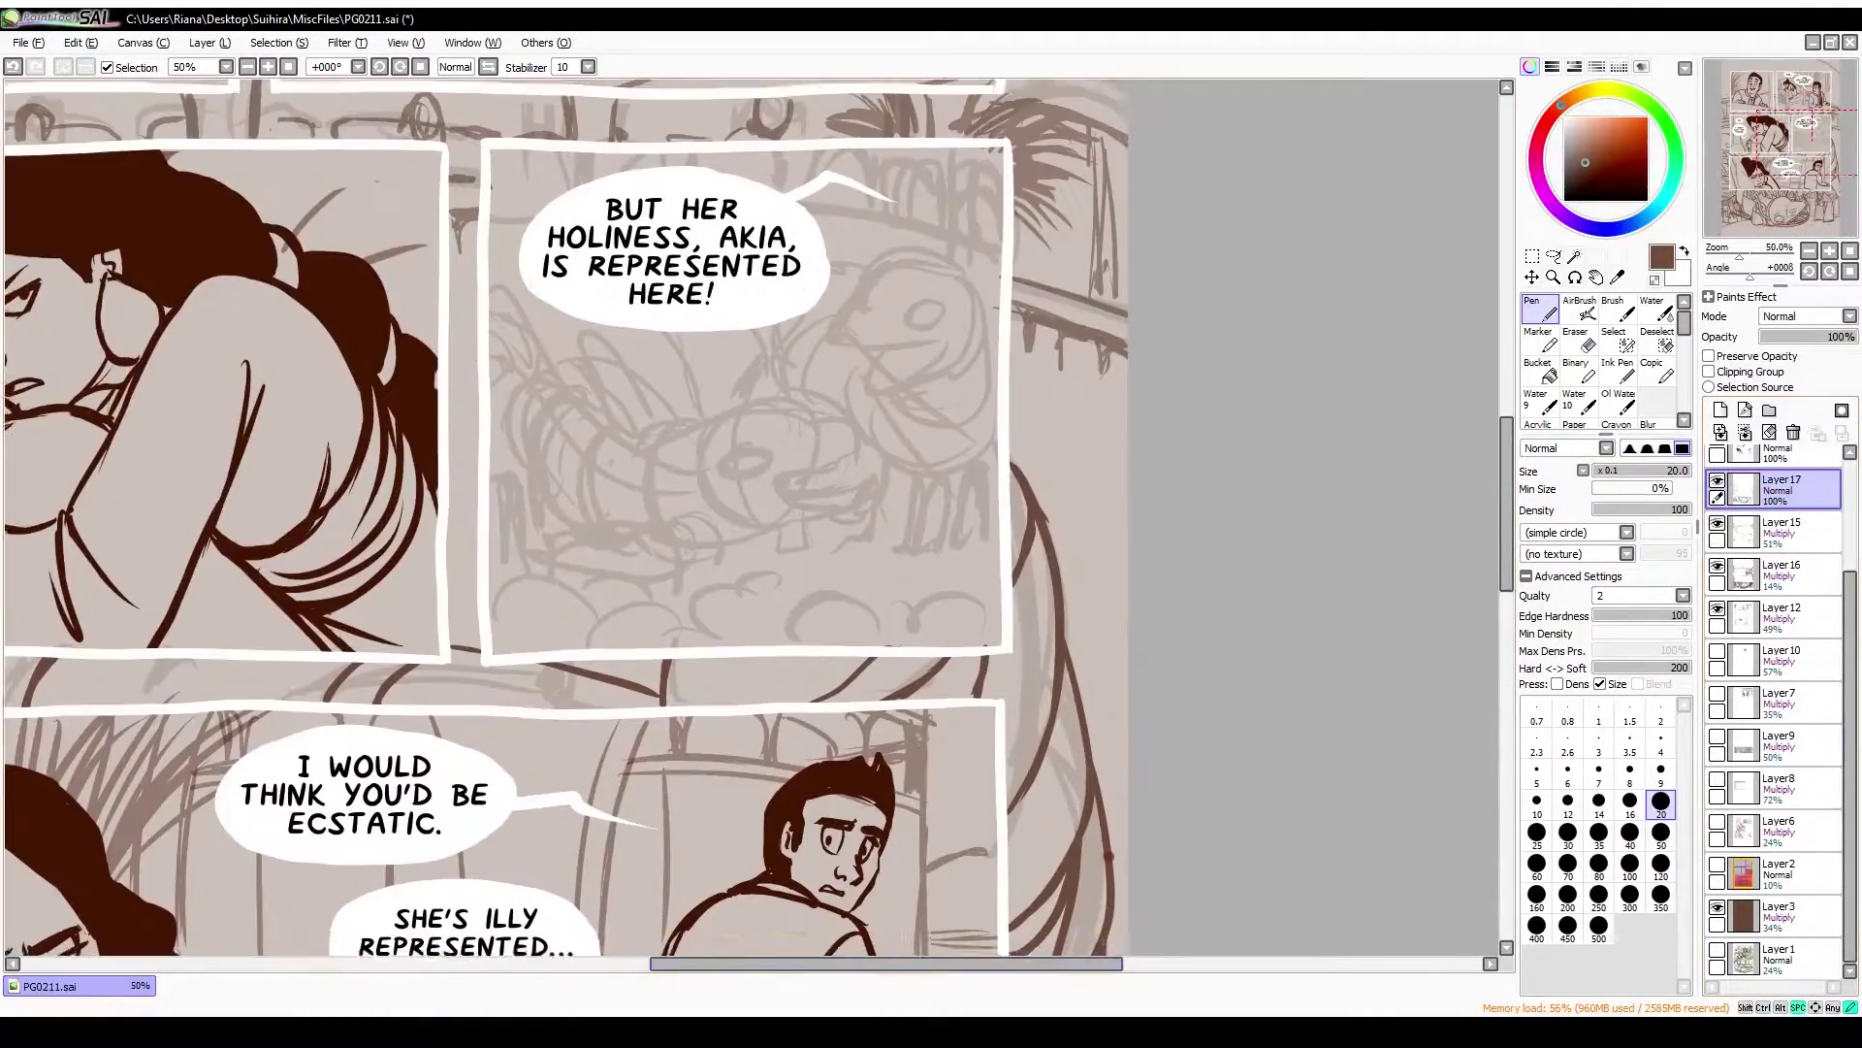
drag(730, 438, 769, 434)
drag(747, 445, 745, 446)
mouse_move(762, 496)
mouse_down()
mouse_move(858, 452)
mouse_move(854, 512)
mouse_up()
drag(726, 421, 861, 444)
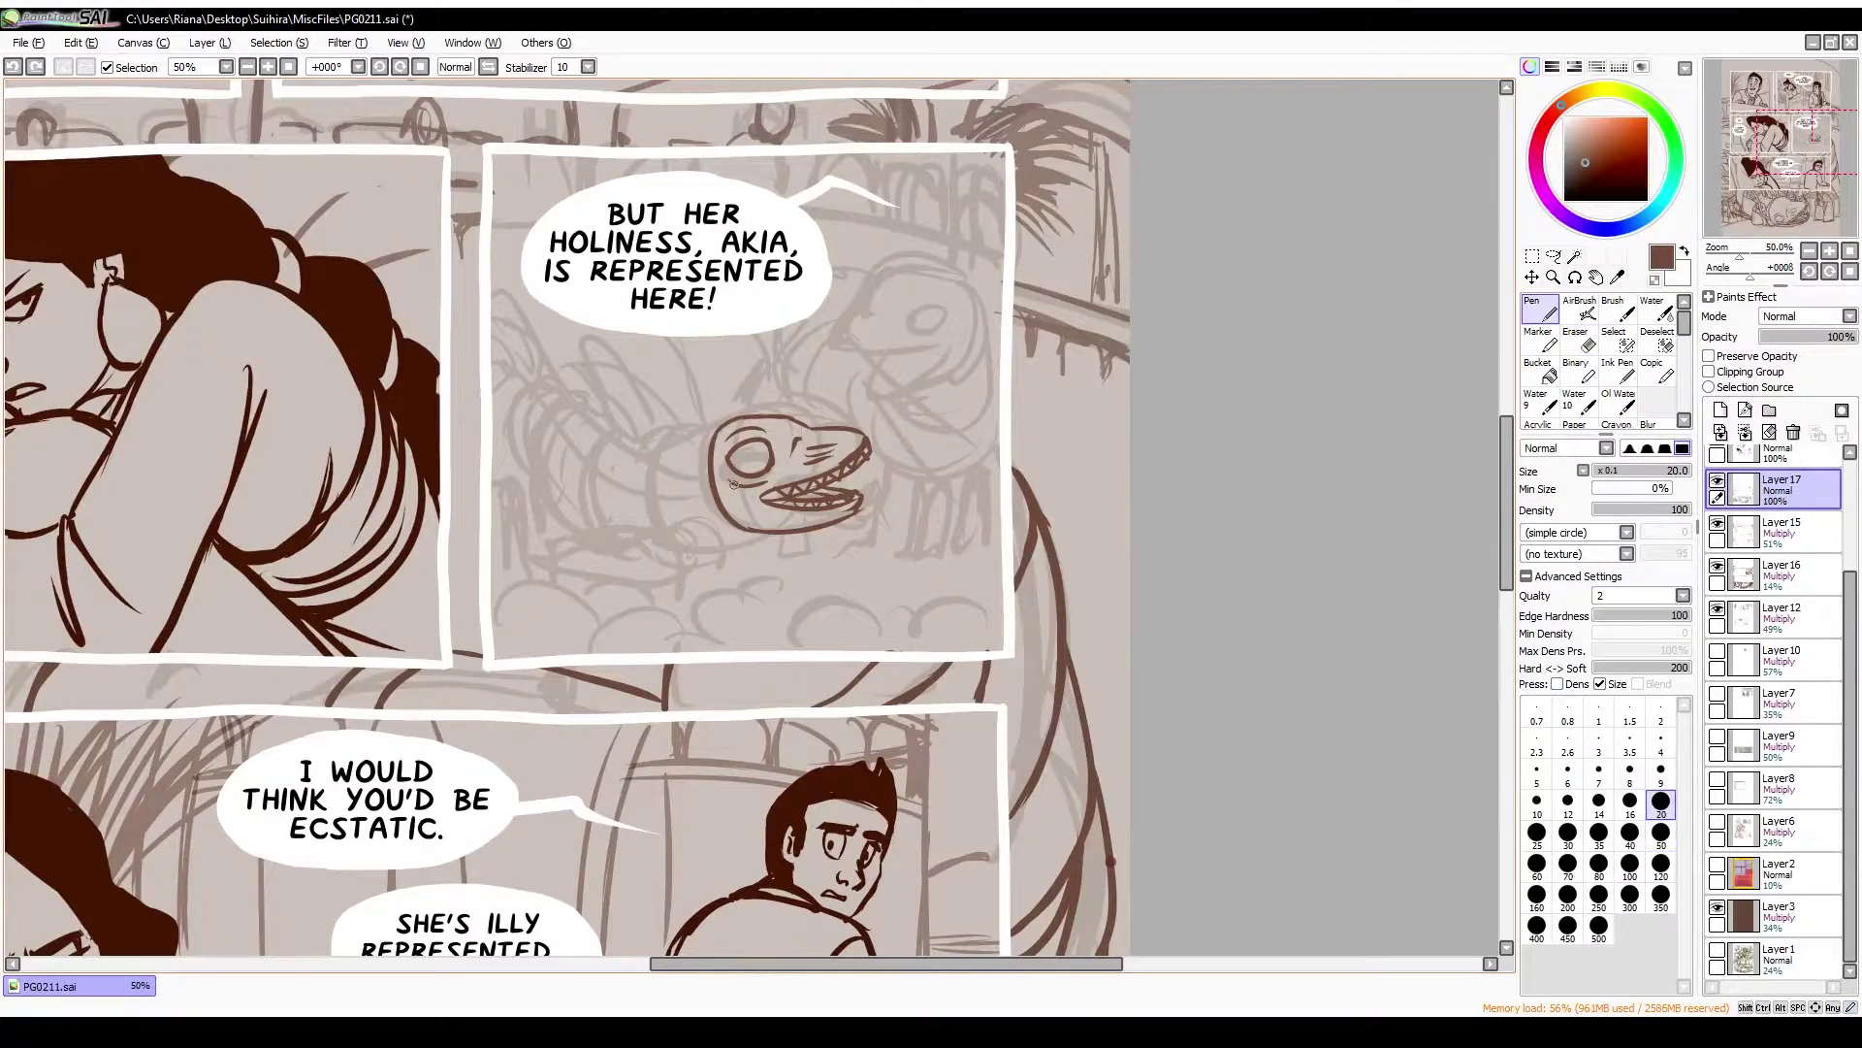
Sketch the creature's body and the long strands trailing behind its head in the same panel
key(l)
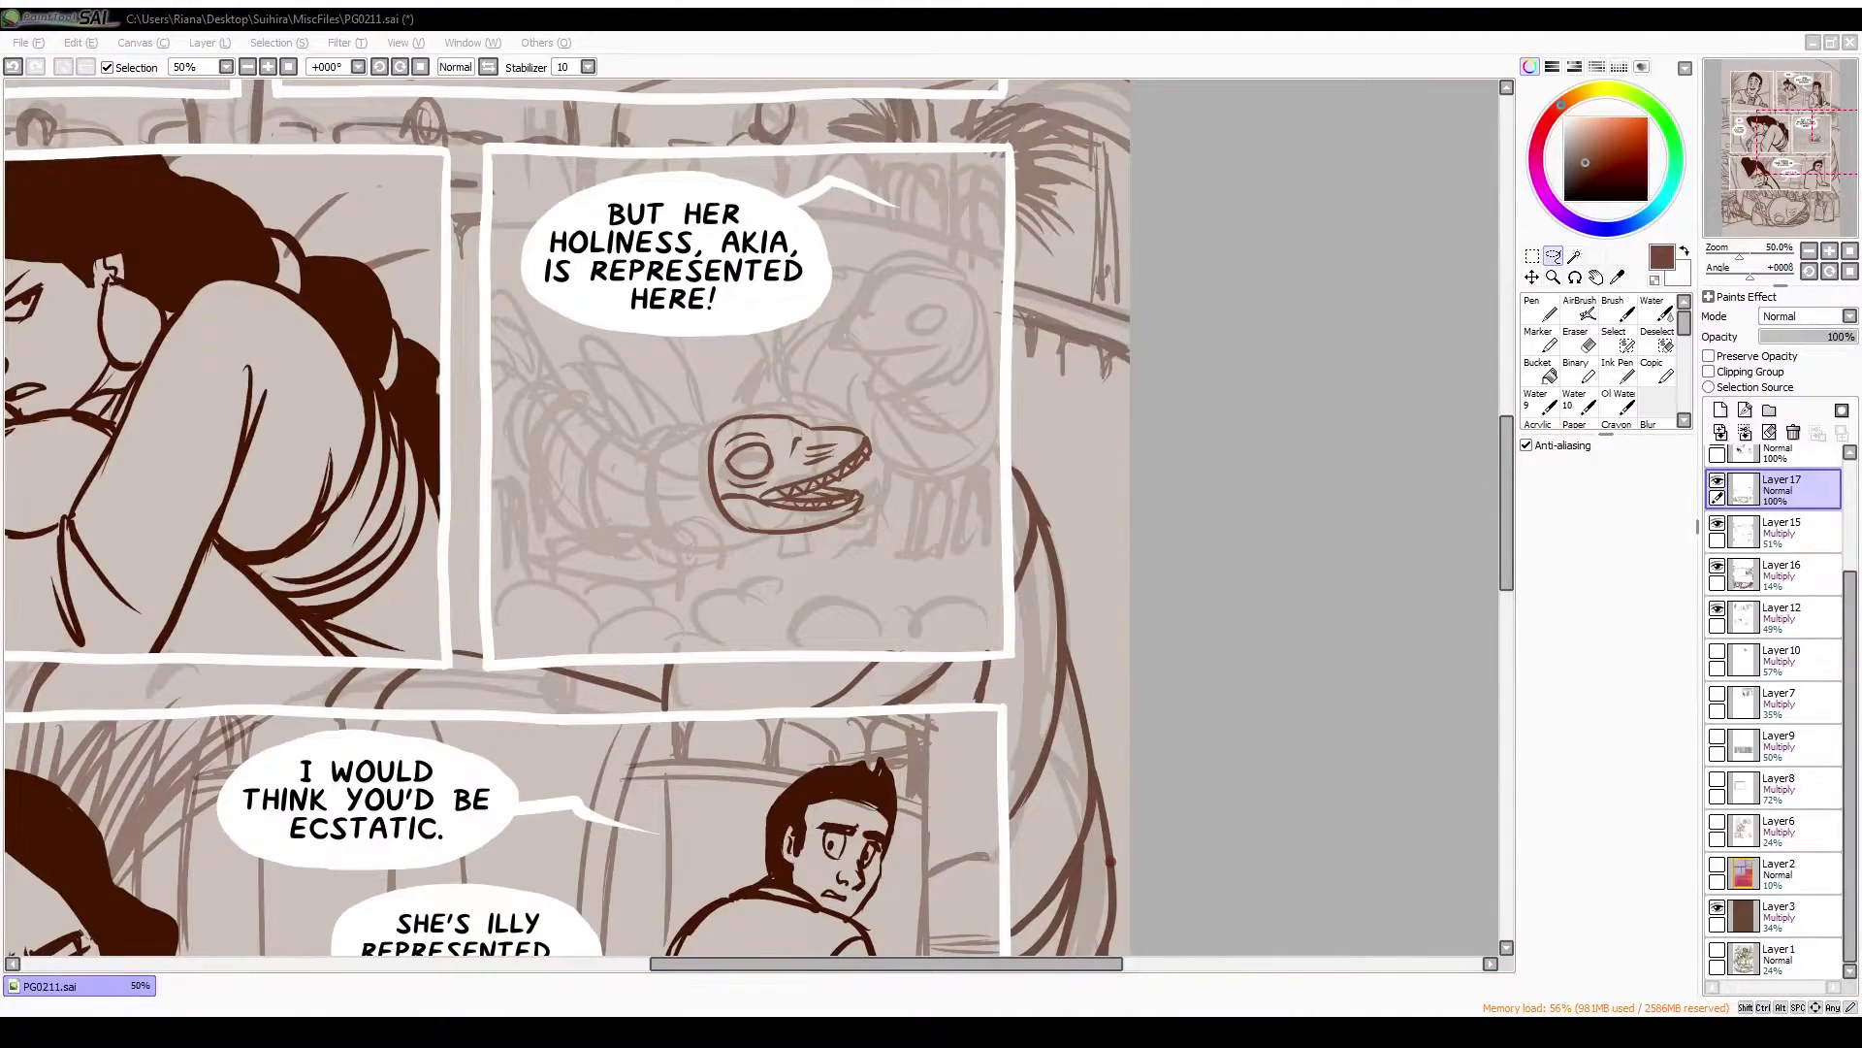
key(n)
mouse_move(492, 313)
mouse_down()
mouse_move(714, 483)
mouse_move(864, 320)
mouse_move(813, 393)
mouse_up()
mouse_move(752, 378)
mouse_down()
mouse_move(873, 393)
mouse_move(888, 417)
mouse_up()
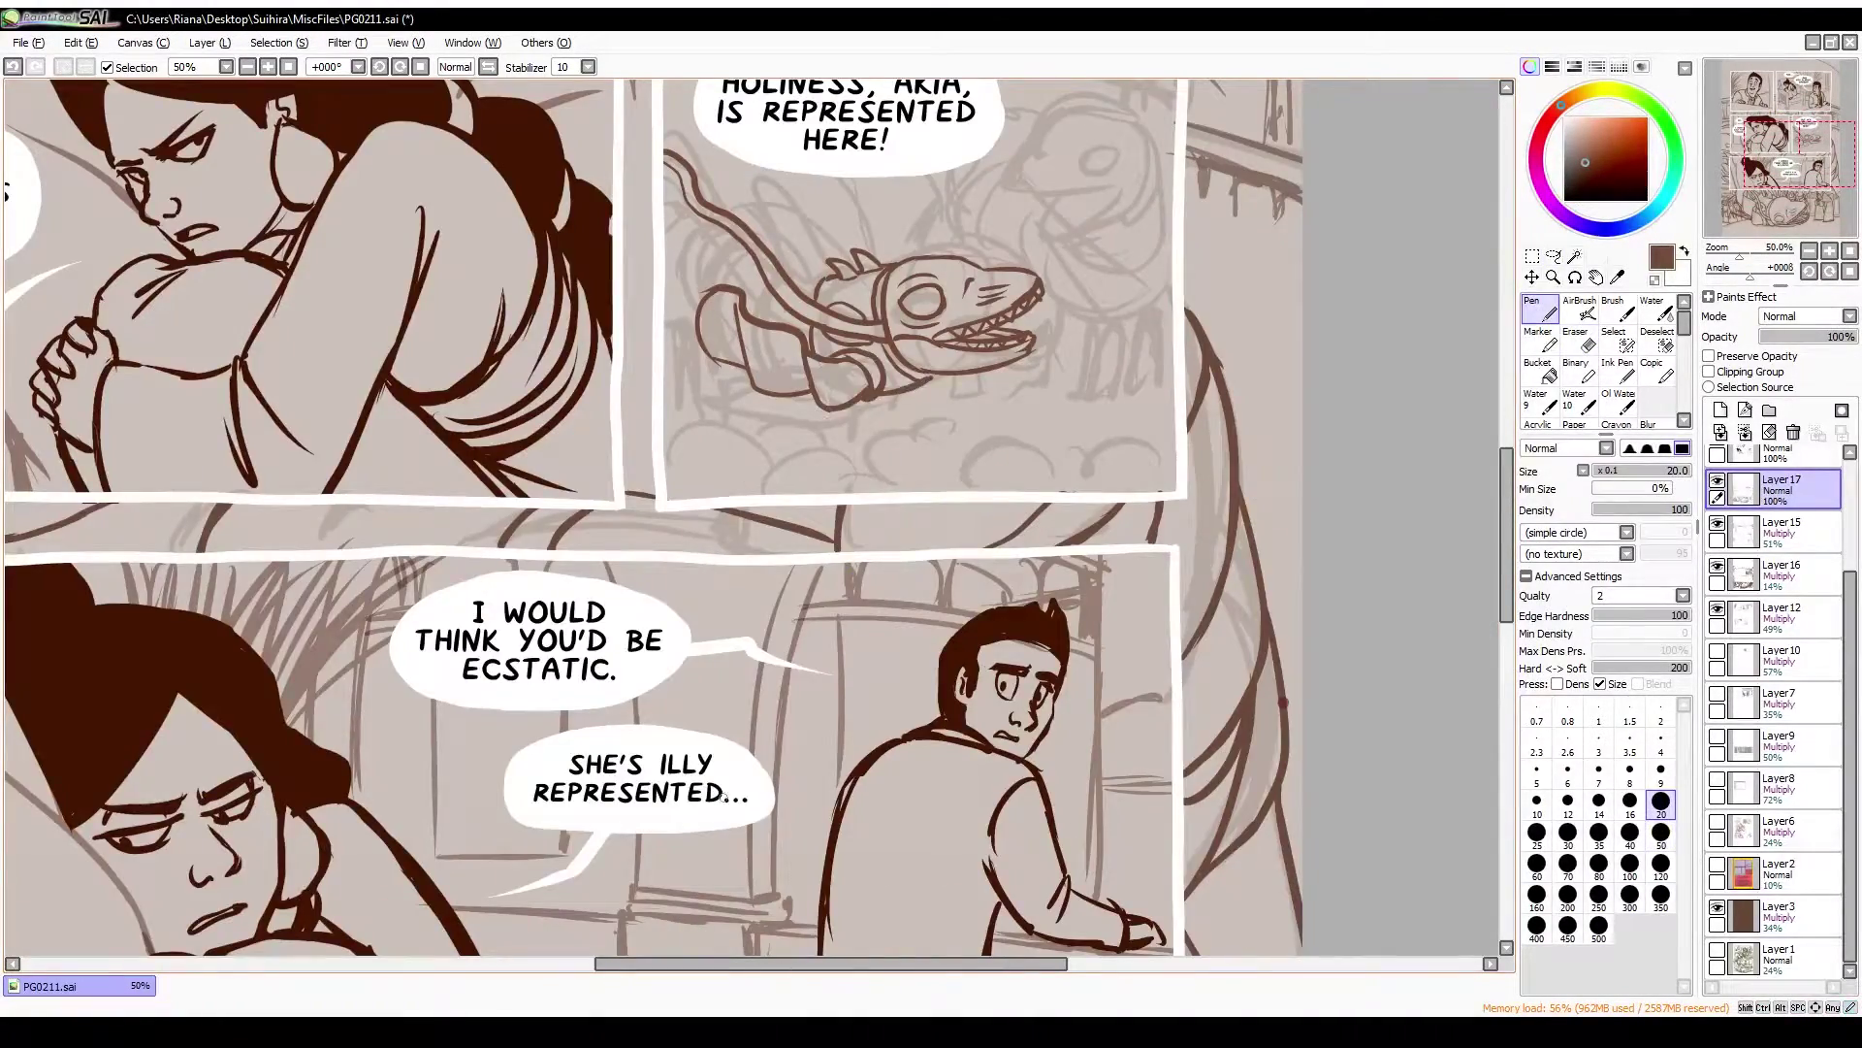
drag(830, 349, 922, 388)
drag(811, 284, 824, 281)
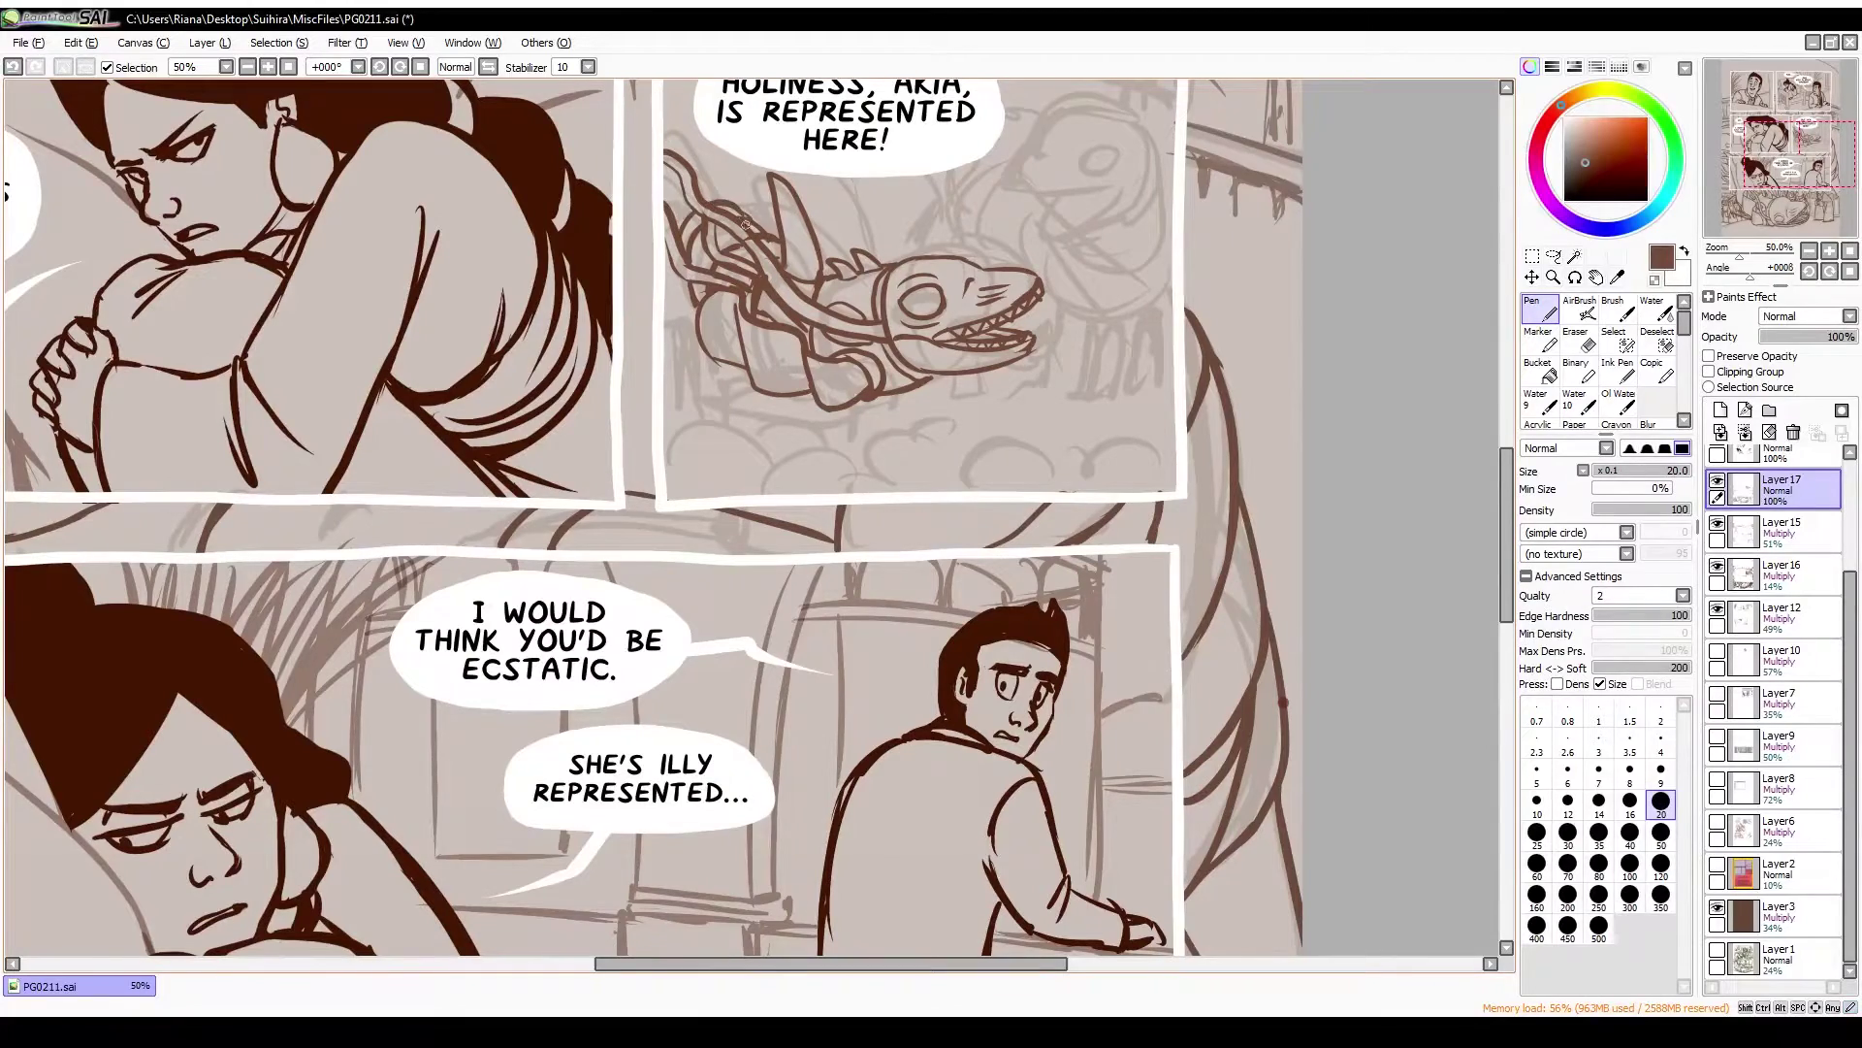
Add tall pointed spines along the creature's back and extend the strands at its tail end
key(a)
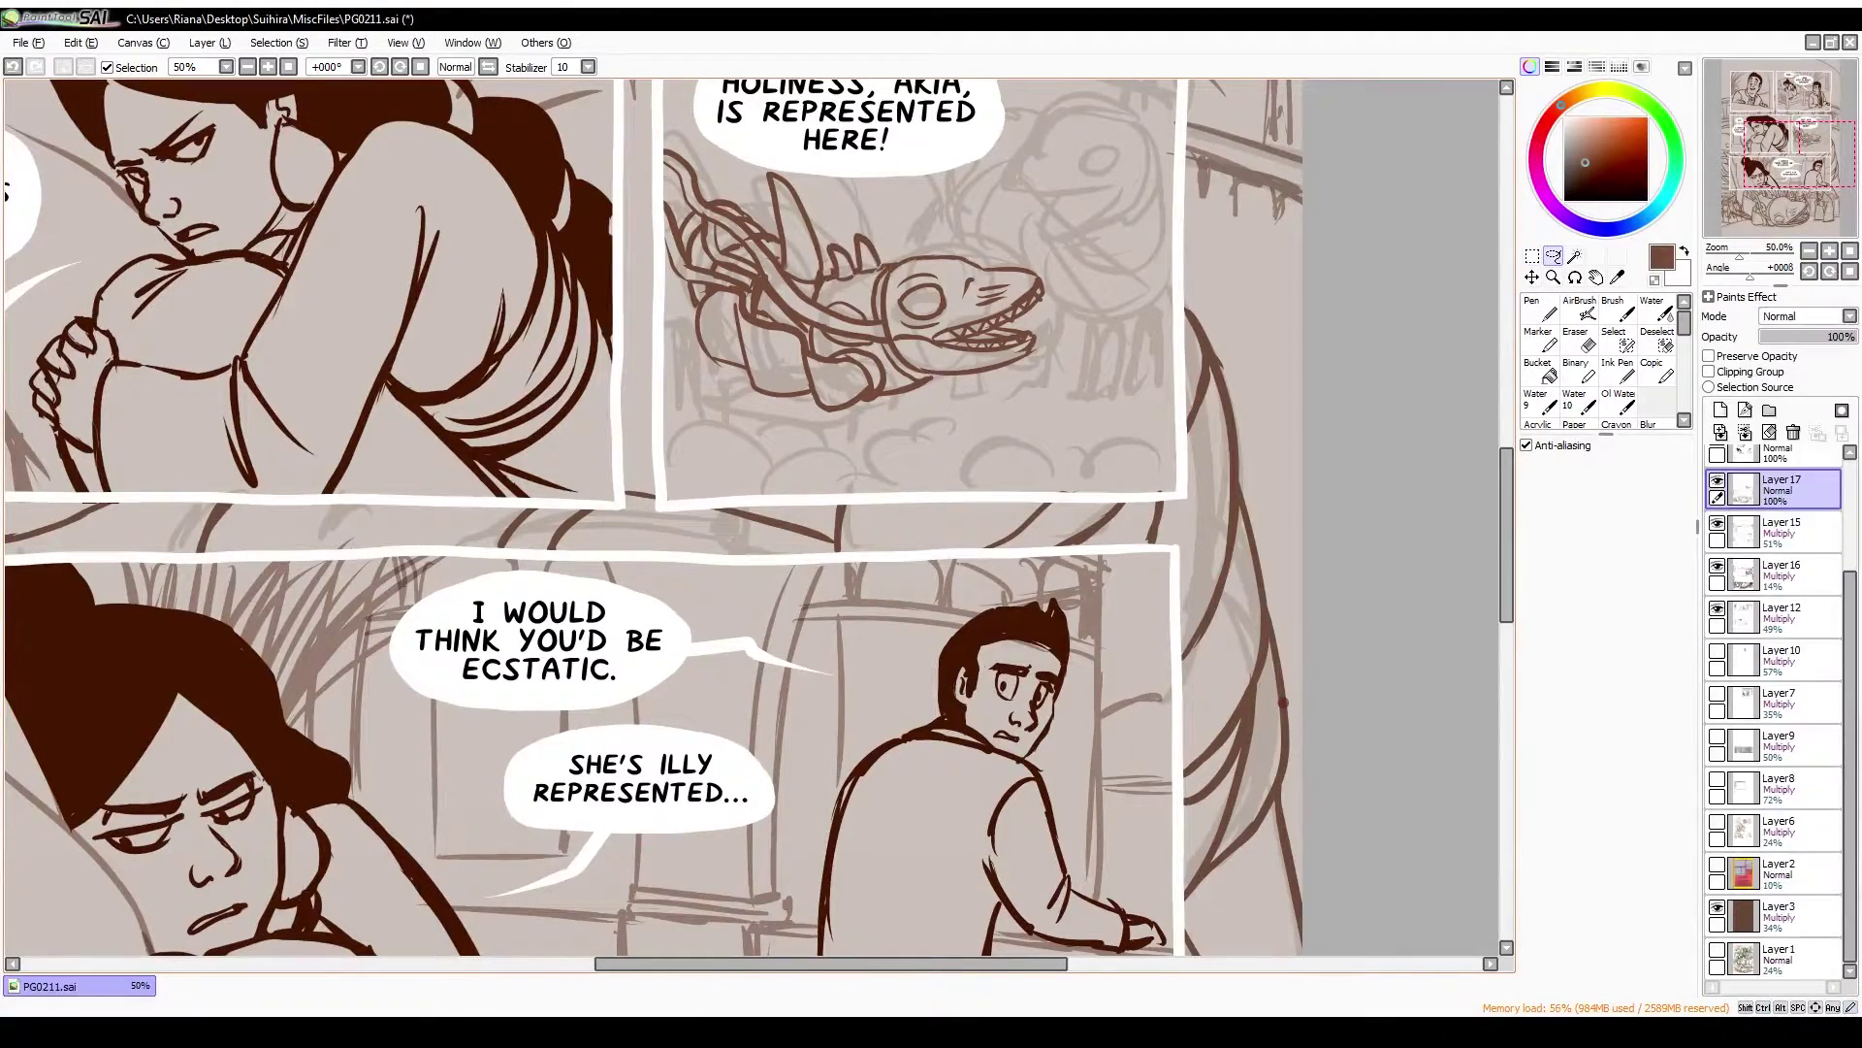
key(n)
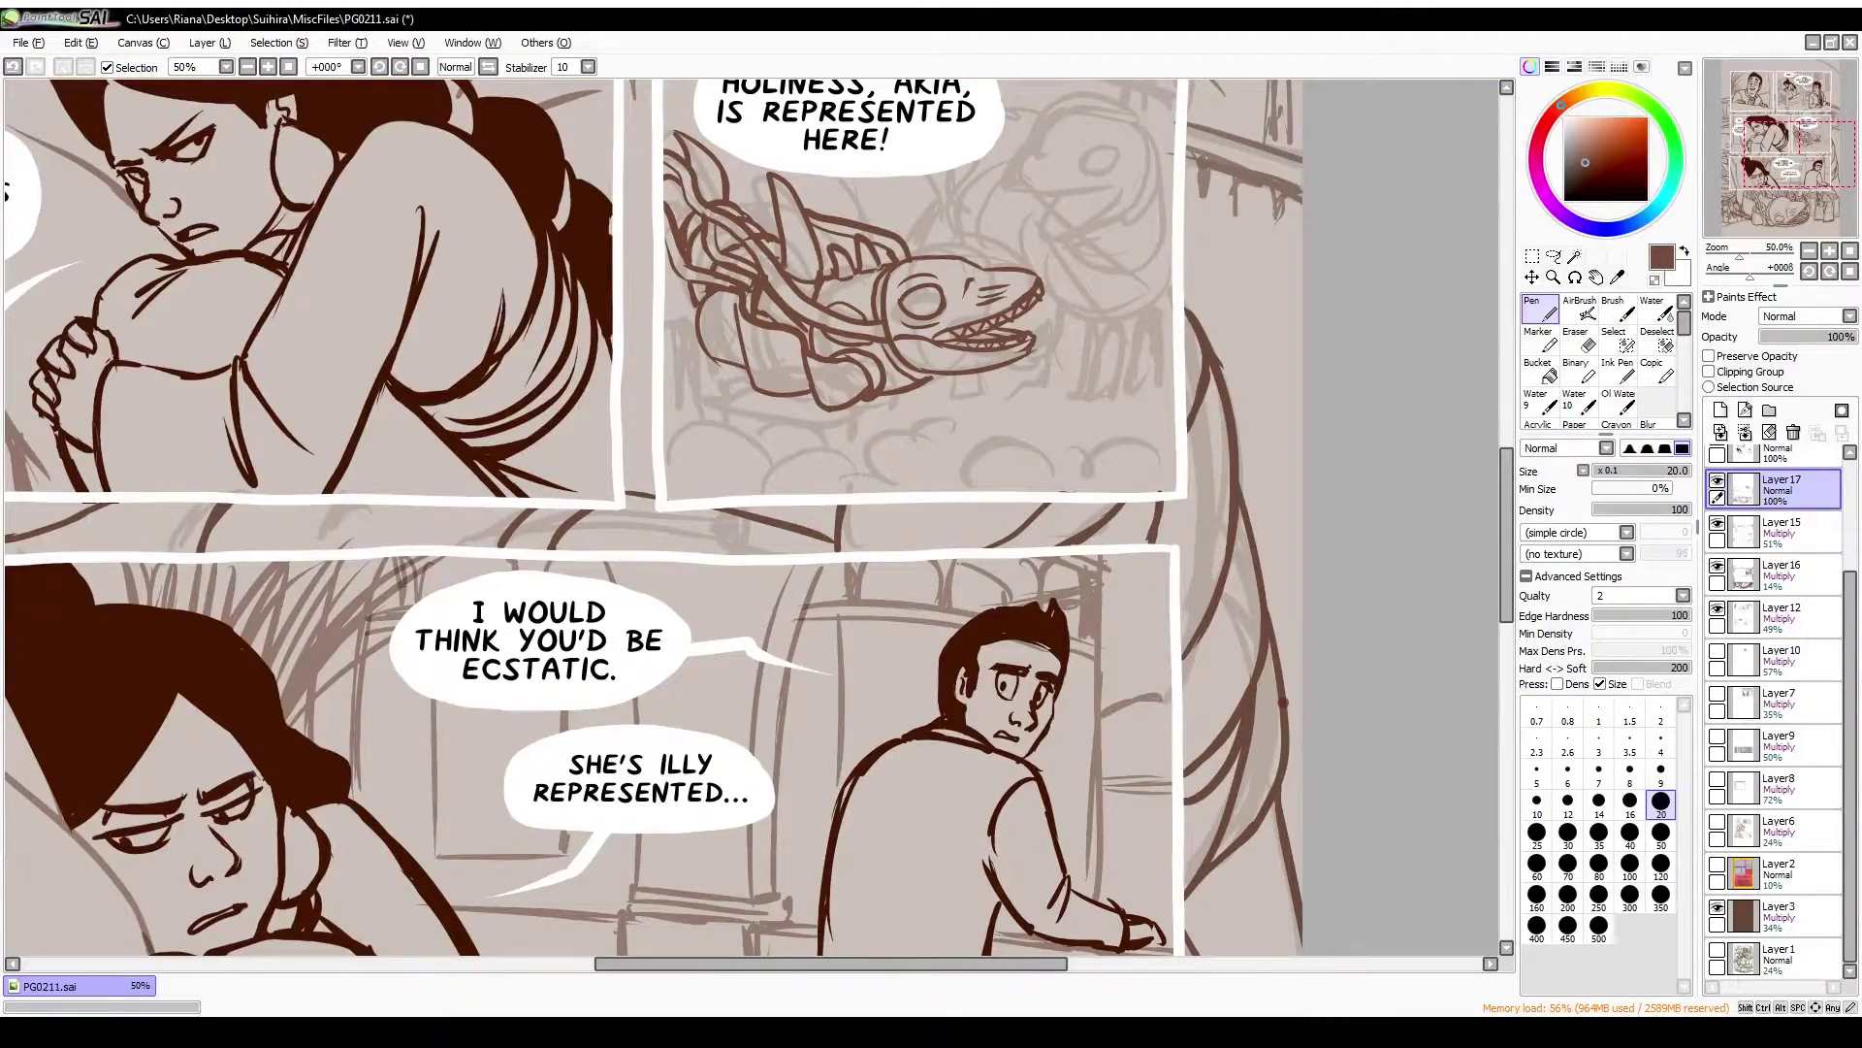
key(ctrl+z)
key(ctrl+y)
scroll(1163, 414, up, 3)
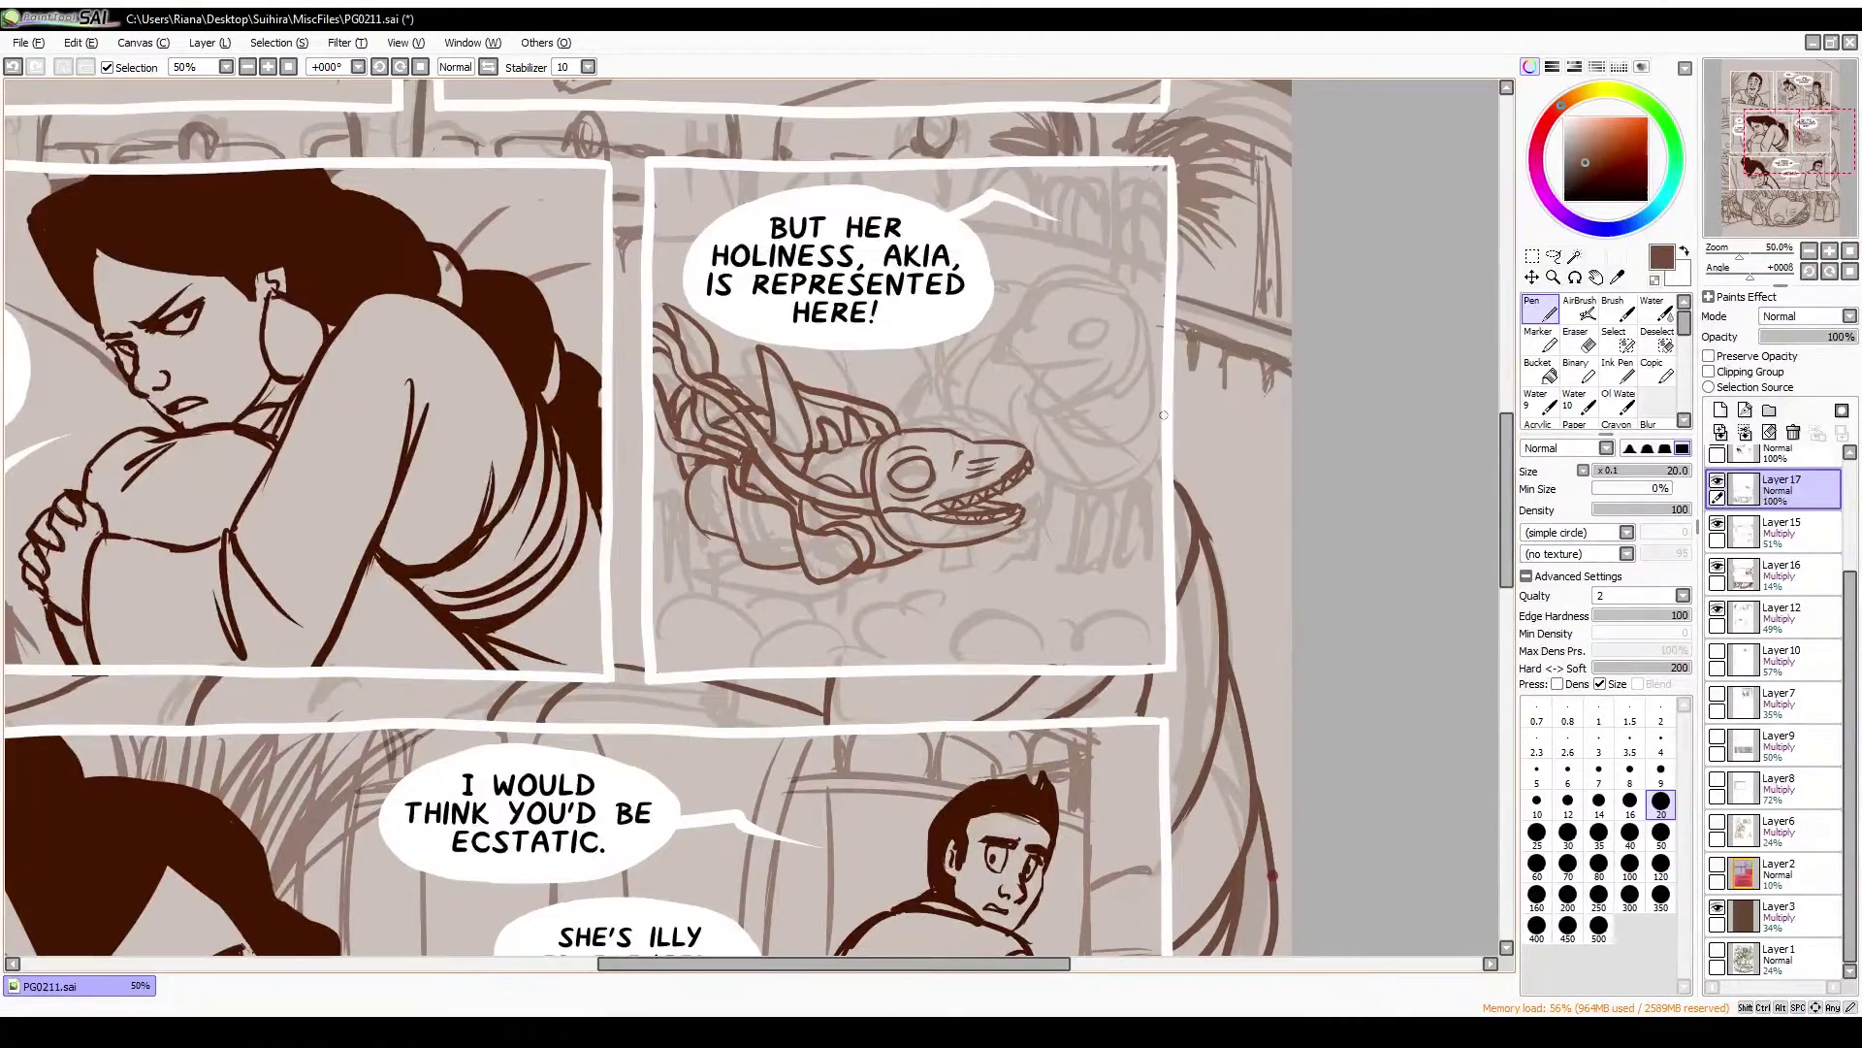
key(ctrl+z)
Sketch a second creature's beaked head and thick neck above the first one's jaws, with strands trailing behind it
drag(999, 361, 1015, 332)
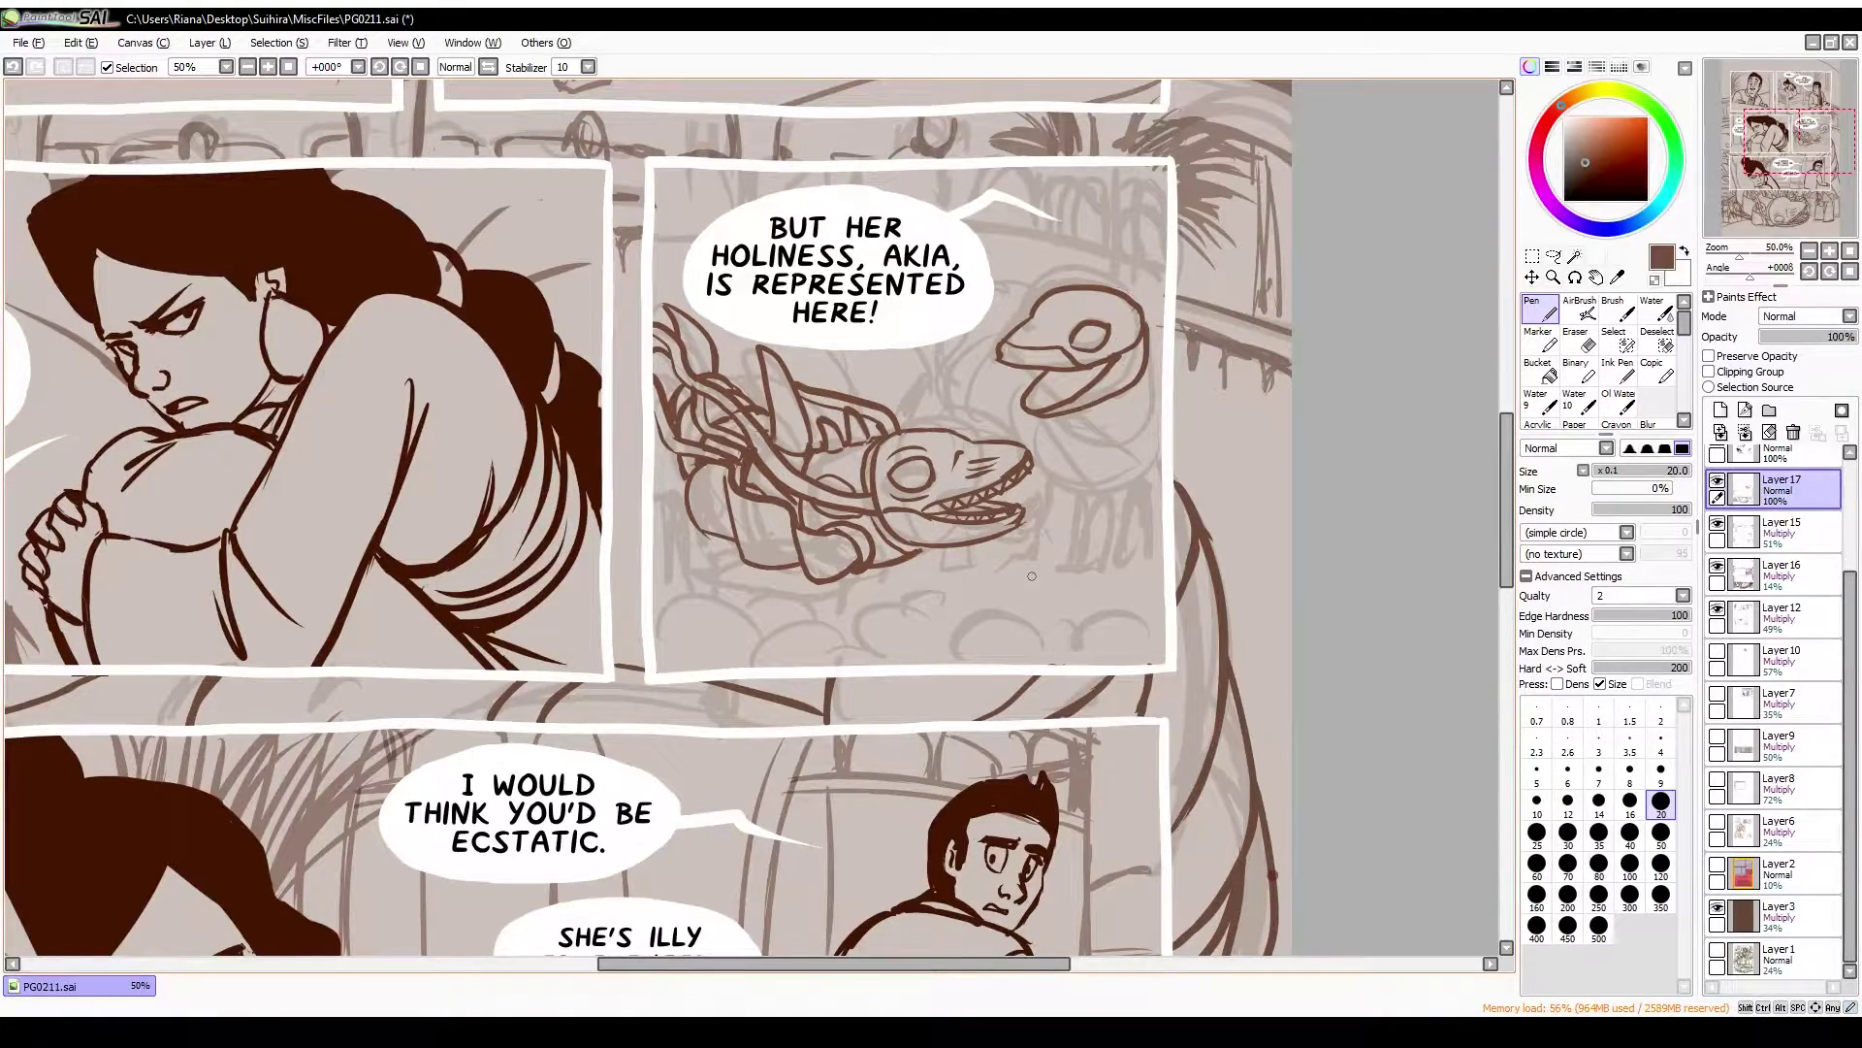
drag(1003, 381, 989, 399)
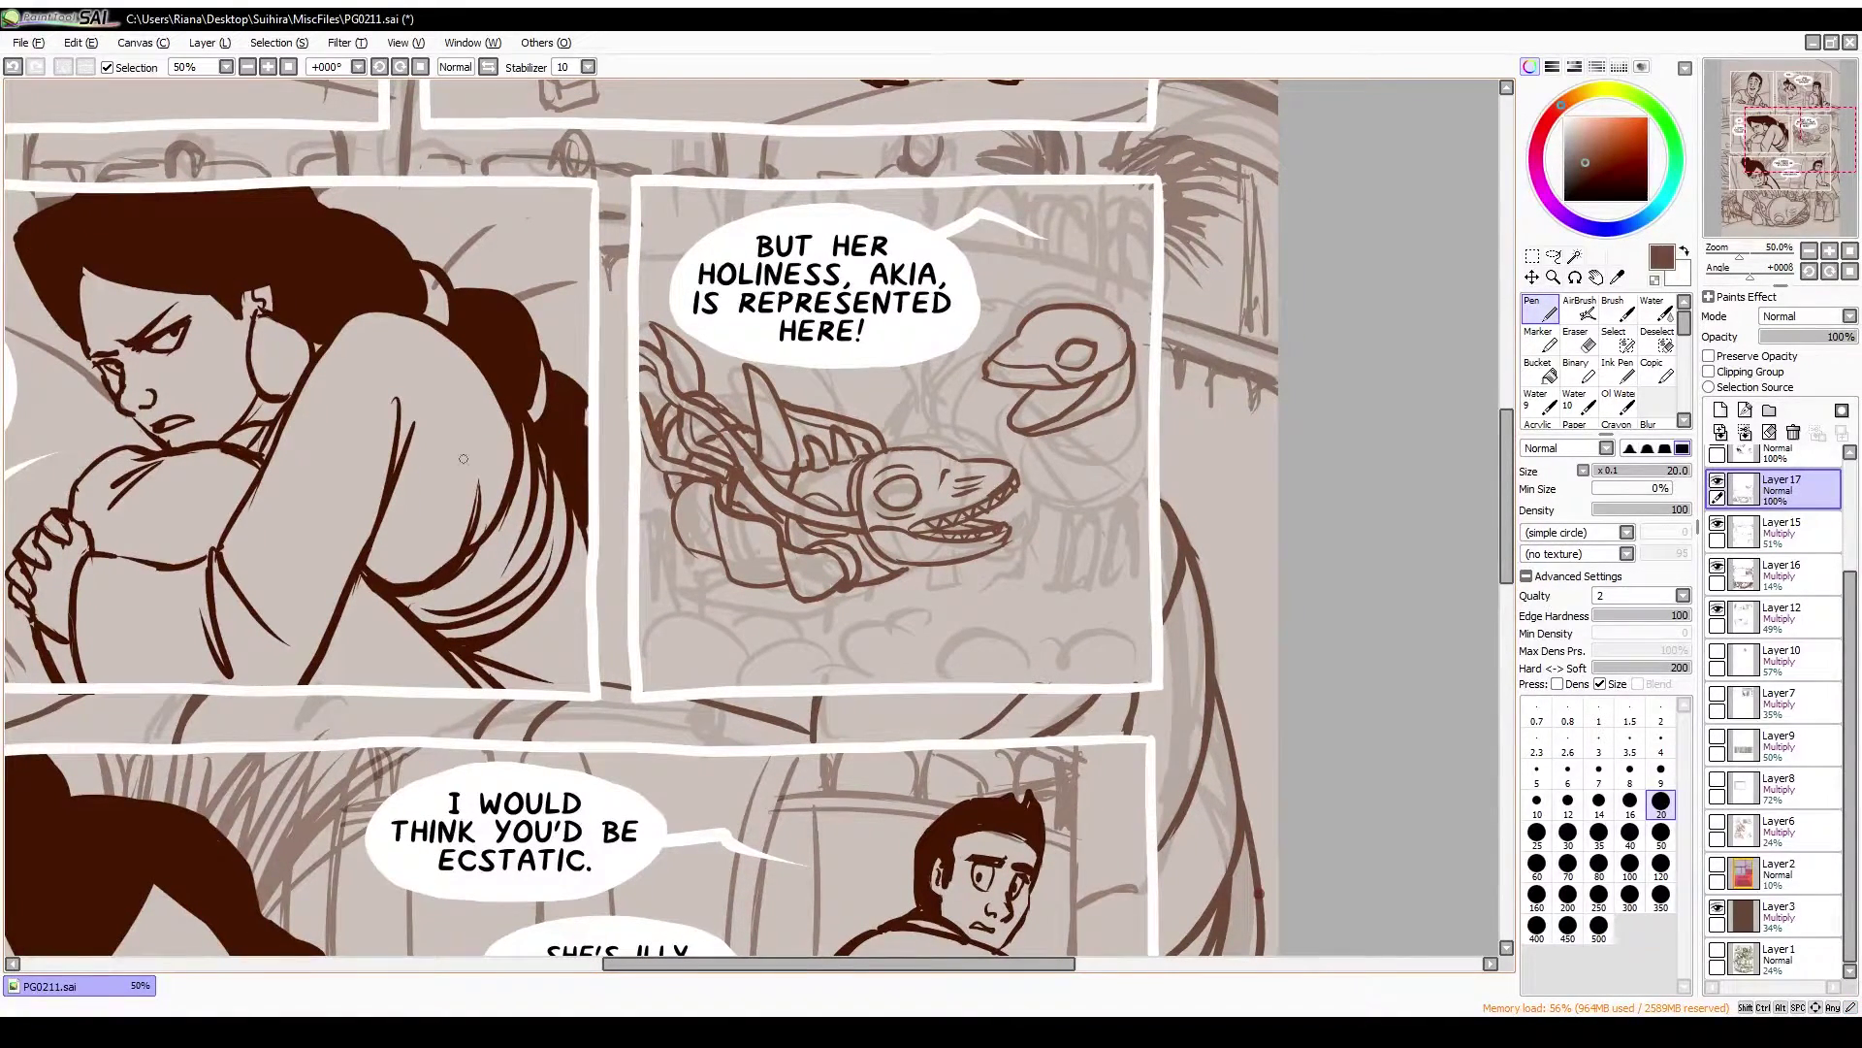
drag(1143, 383, 1106, 510)
mouse_move(1052, 496)
mouse_down()
mouse_move(1014, 466)
mouse_move(1118, 475)
mouse_up()
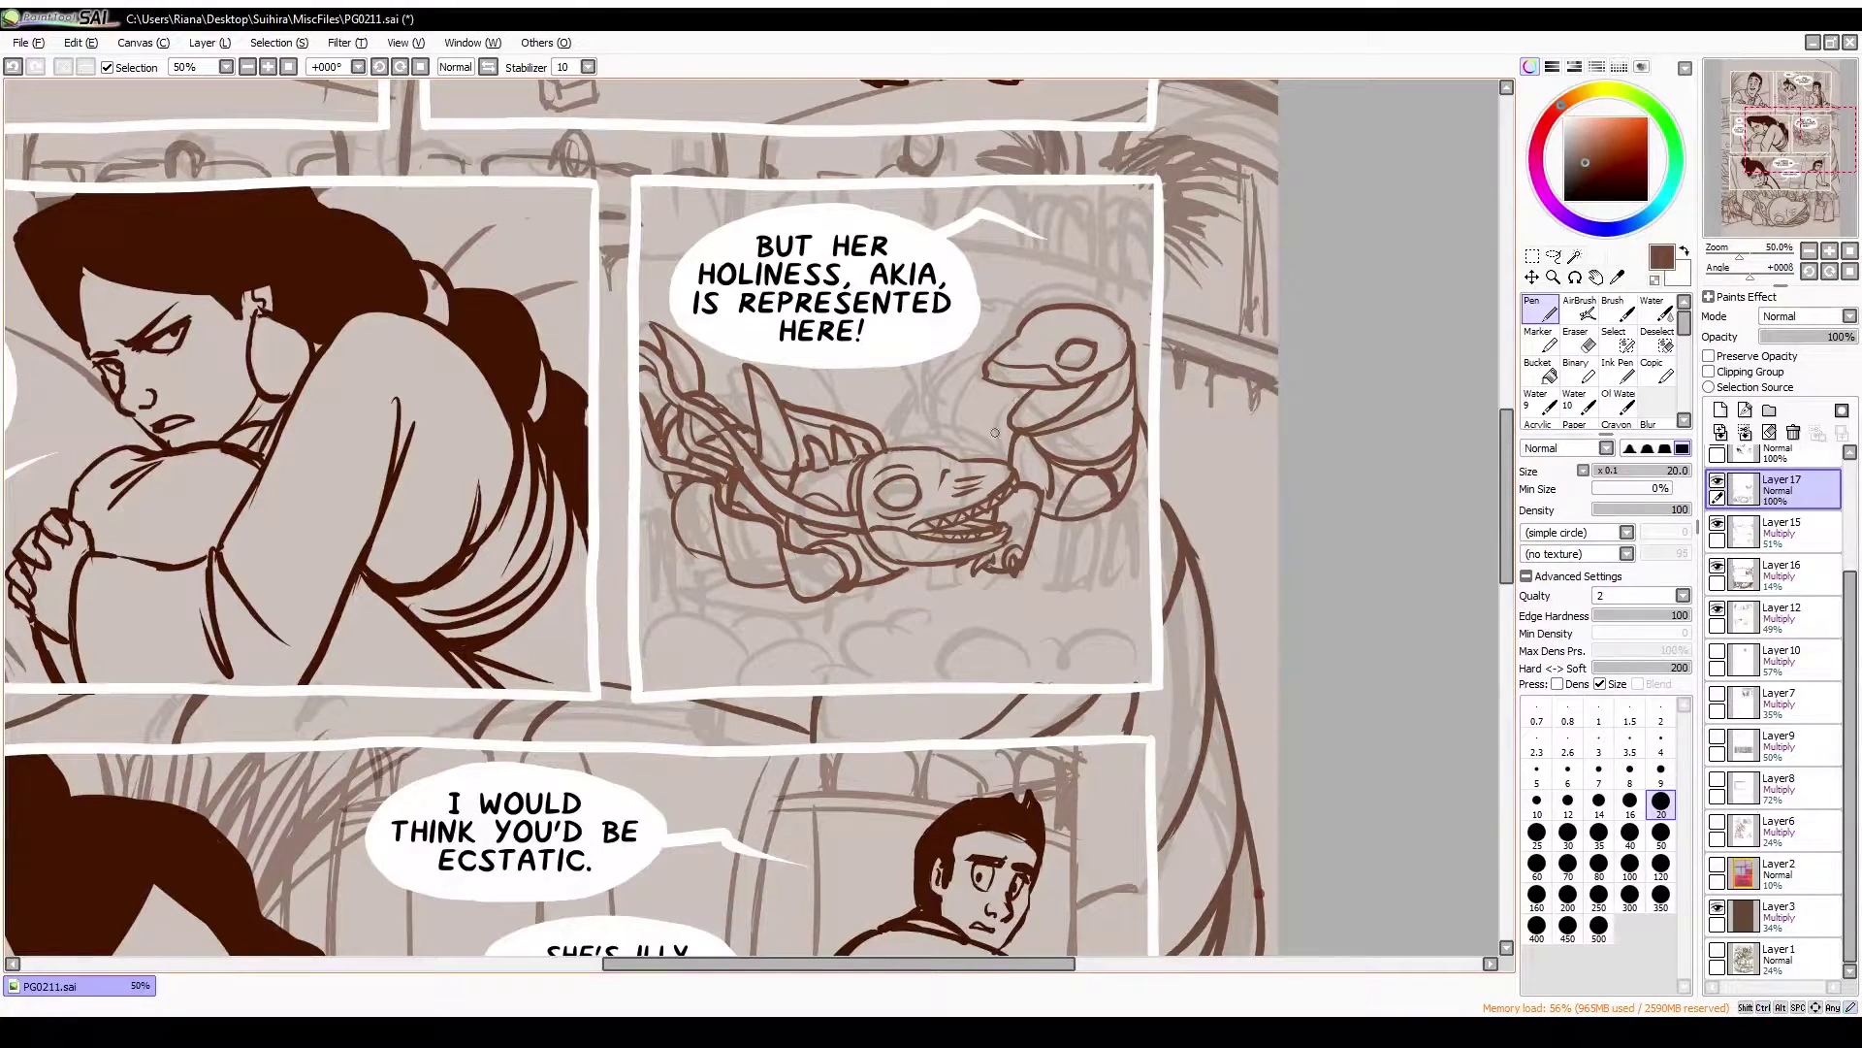
drag(1014, 410, 990, 367)
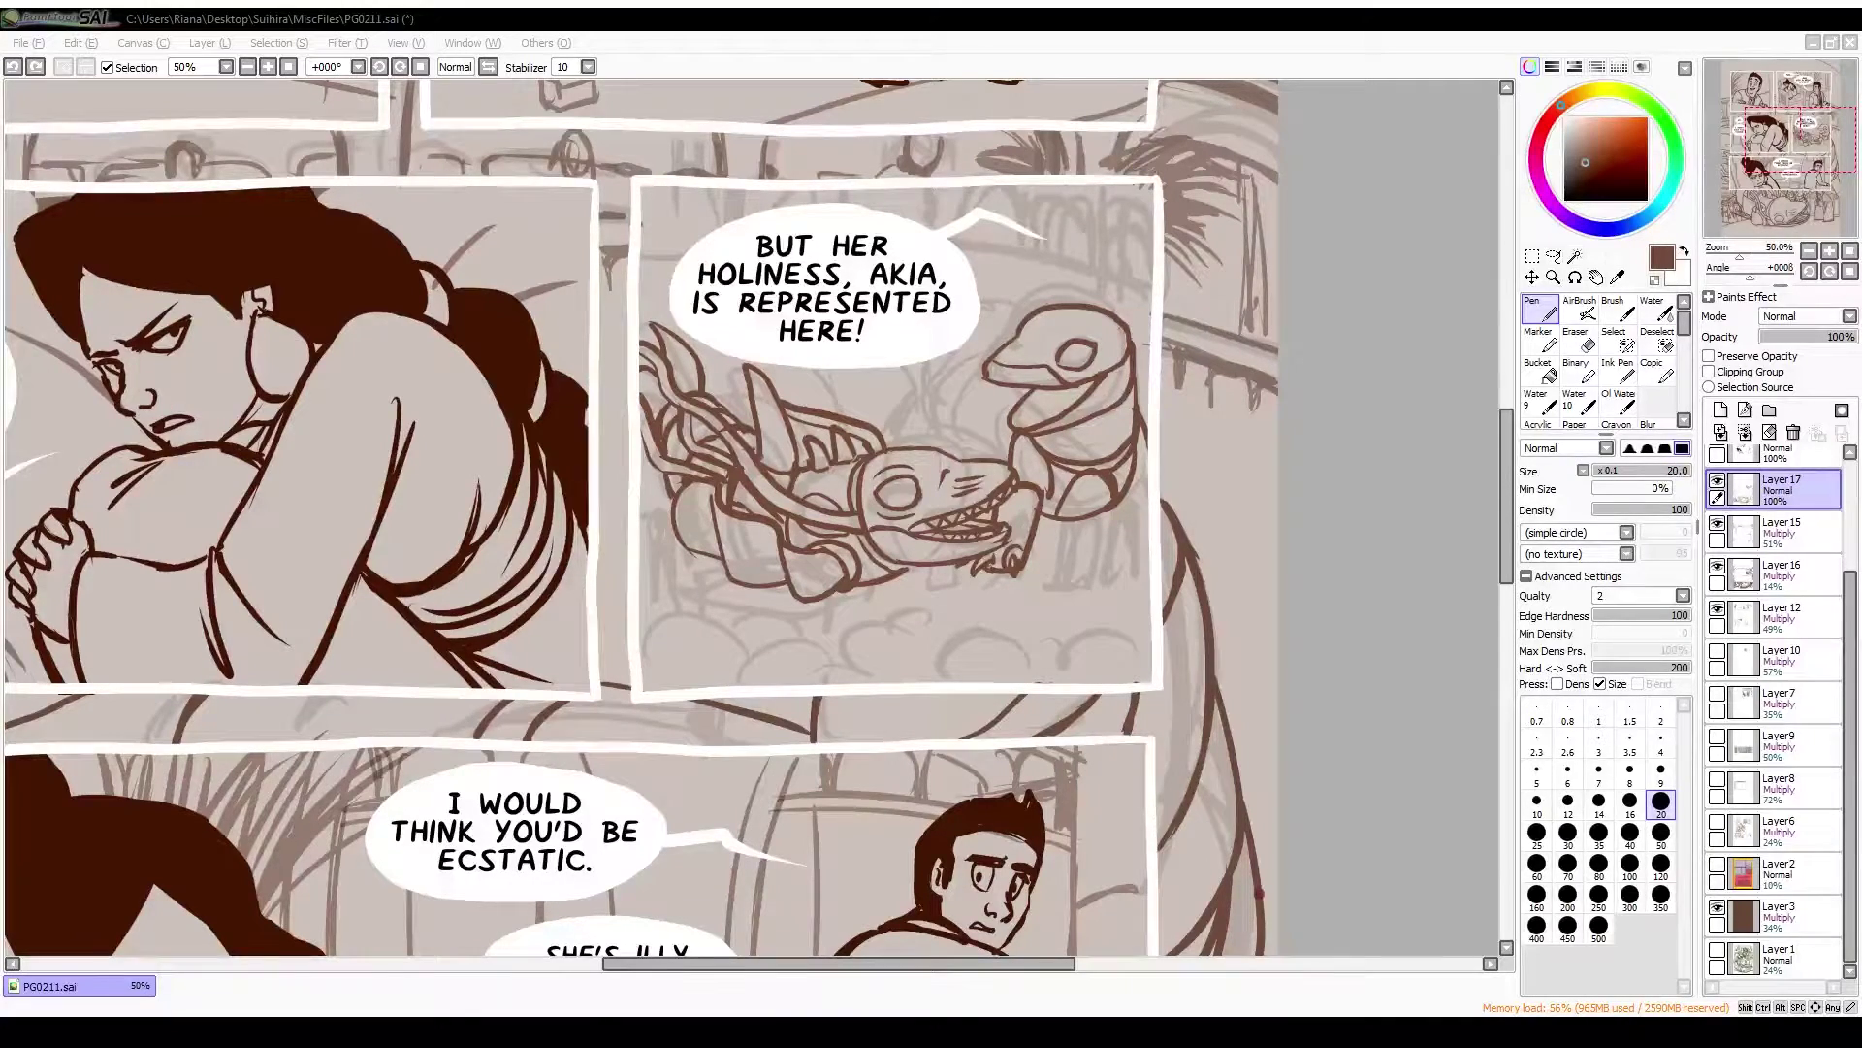
mouse_move(838, 369)
mouse_down()
mouse_move(1014, 451)
mouse_move(1008, 424)
mouse_up()
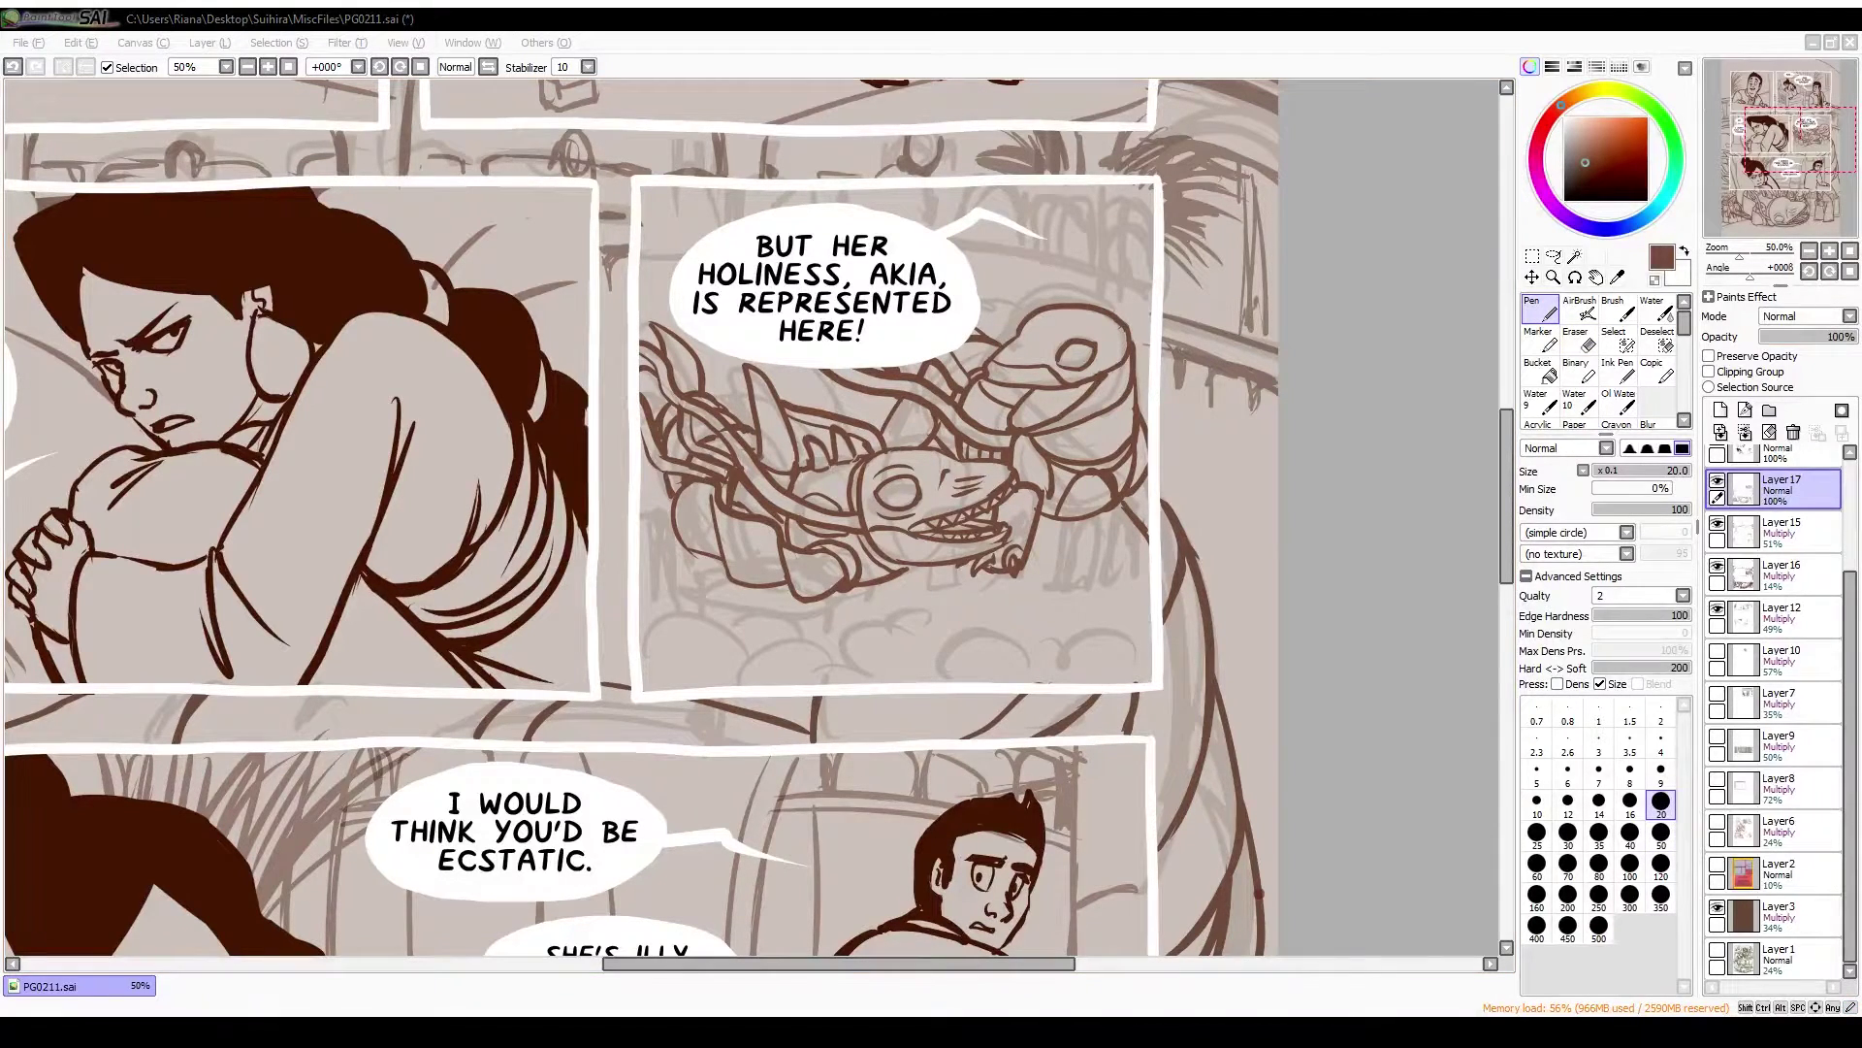
Draw overlapping rows of rounded spectator heads across the bottom of the "But her holiness" panel
drag(642, 680, 973, 679)
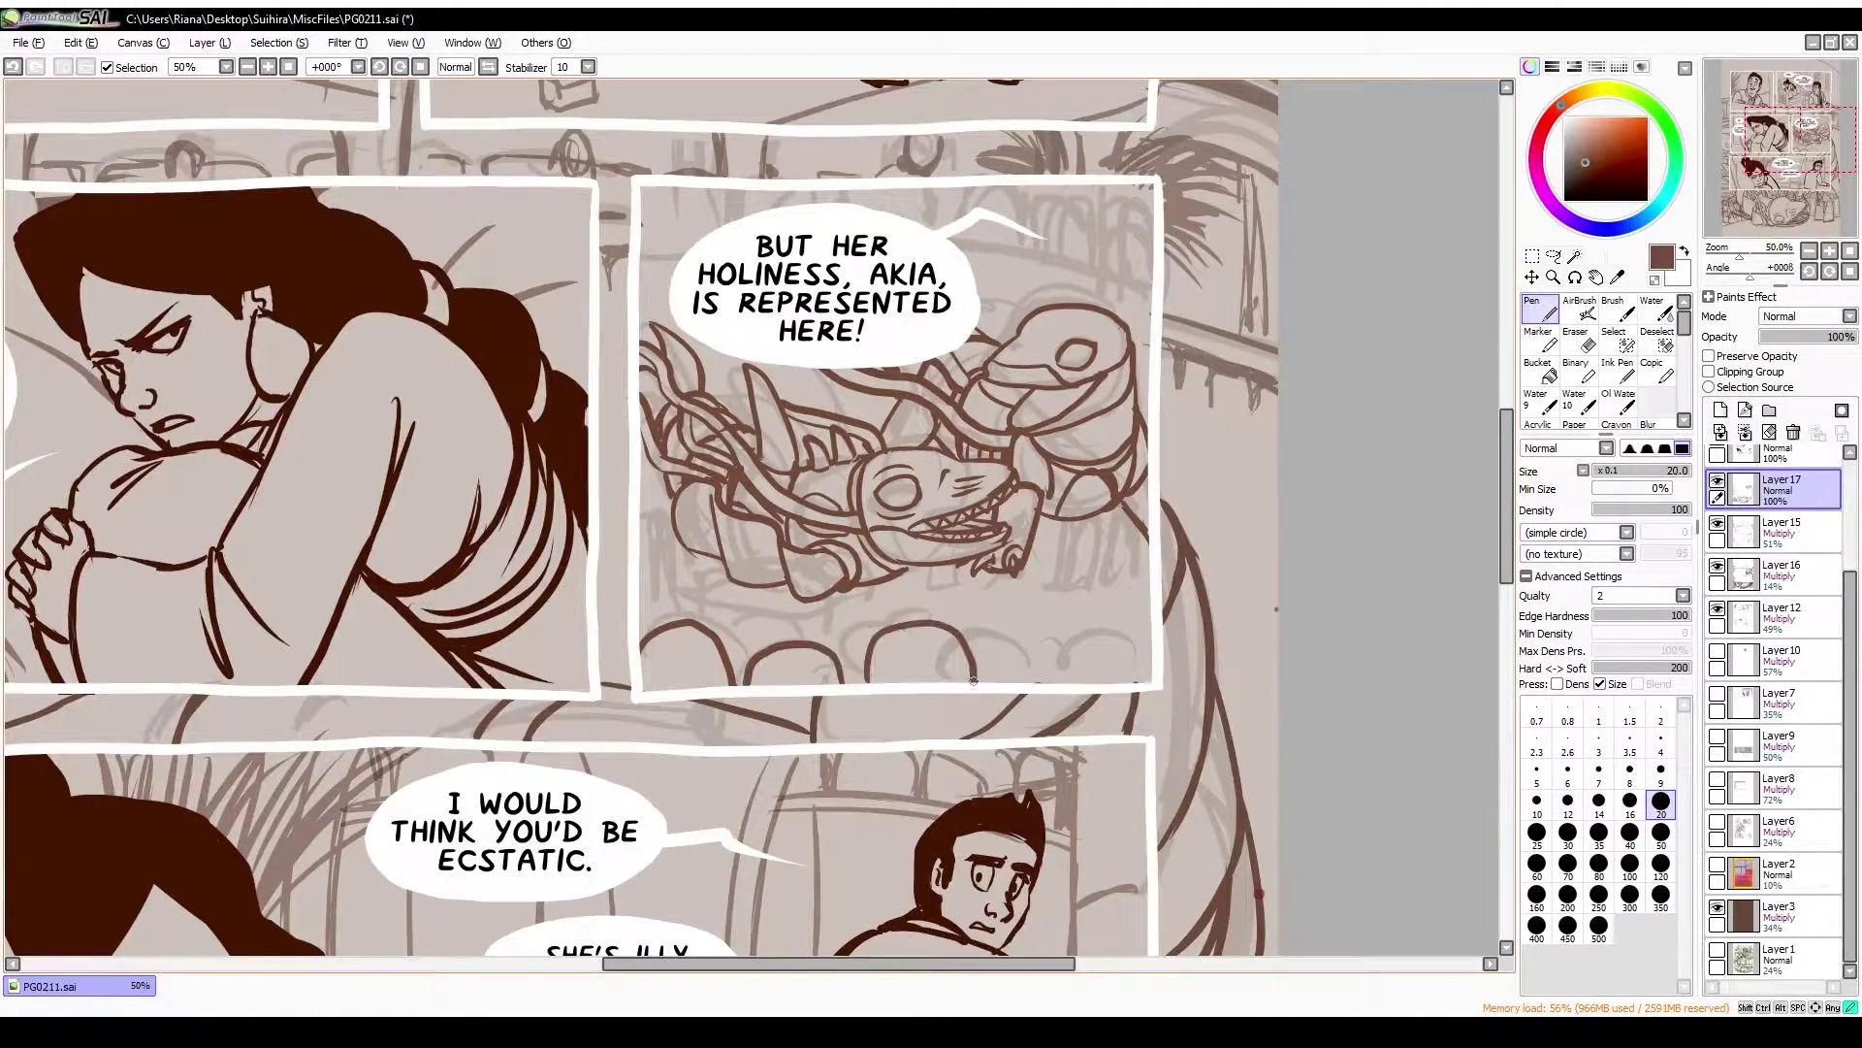
drag(873, 640, 642, 630)
drag(991, 679, 1150, 671)
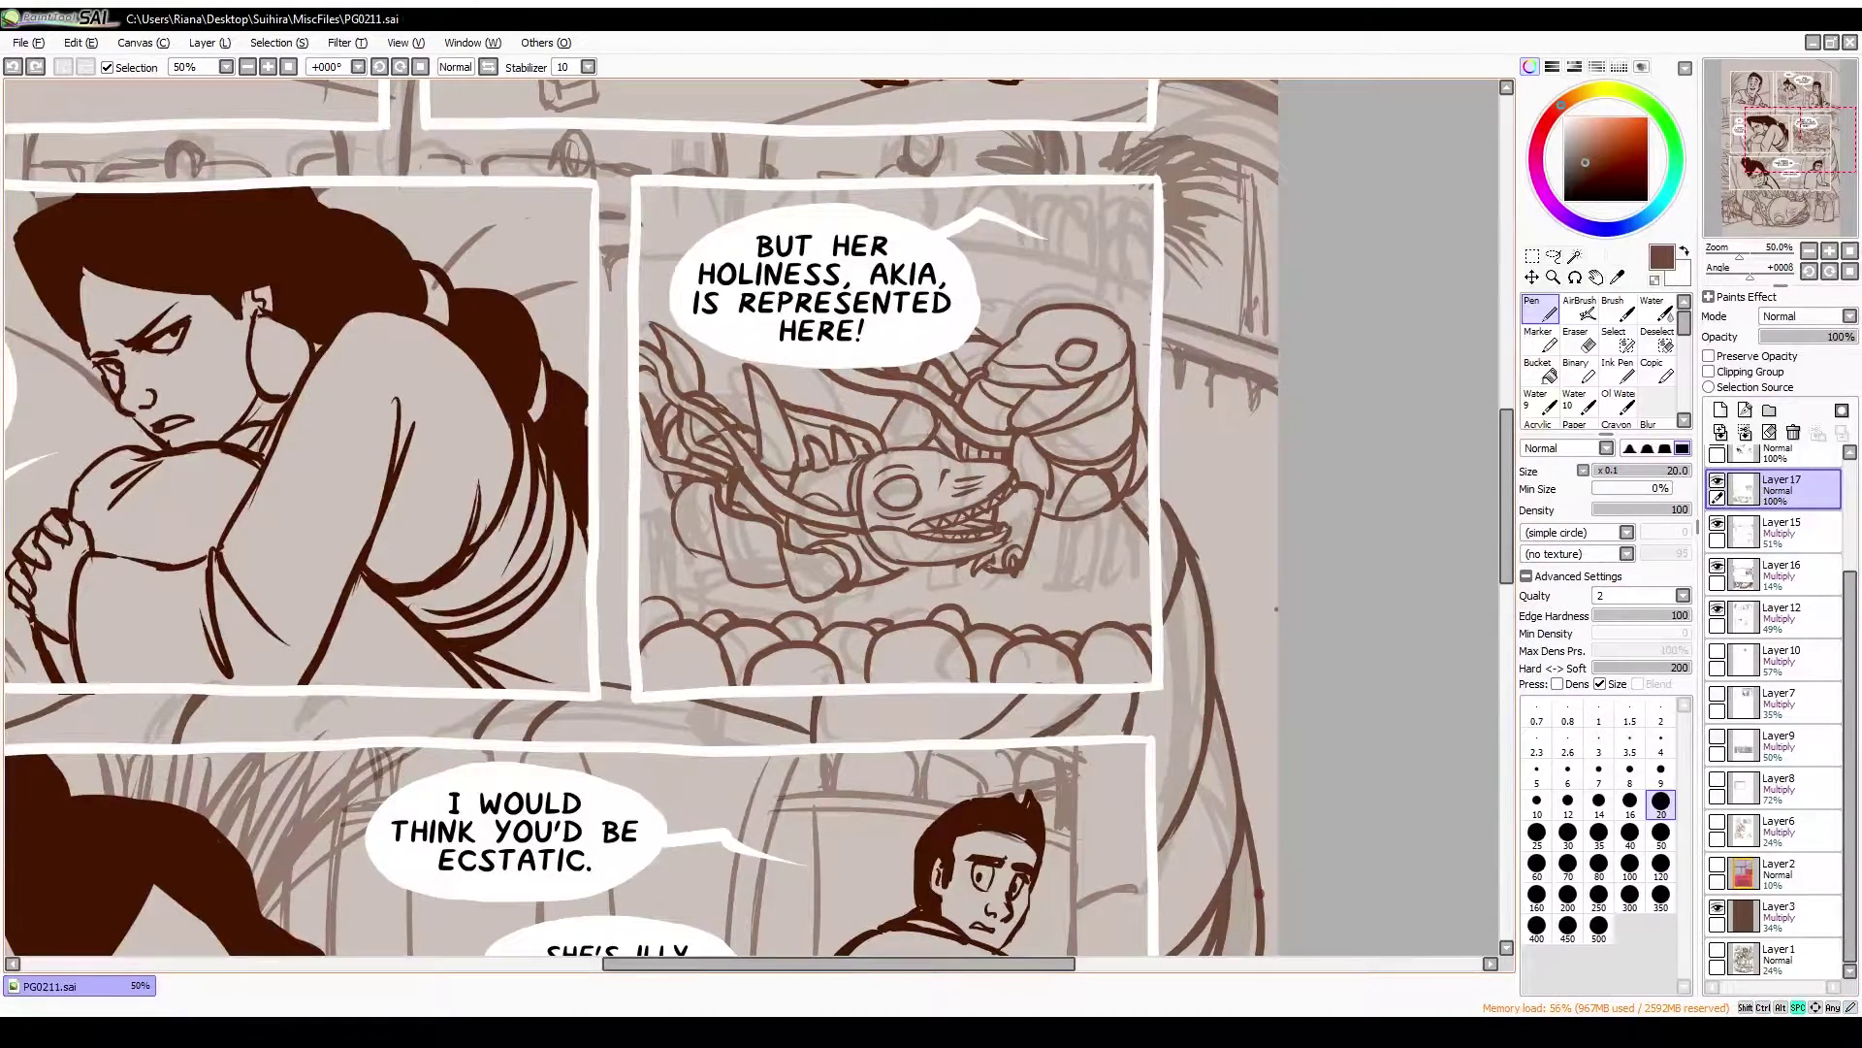
Sketch the draped robed figures beneath the second creature's neck
drag(1070, 523, 1084, 606)
drag(1106, 516, 1128, 580)
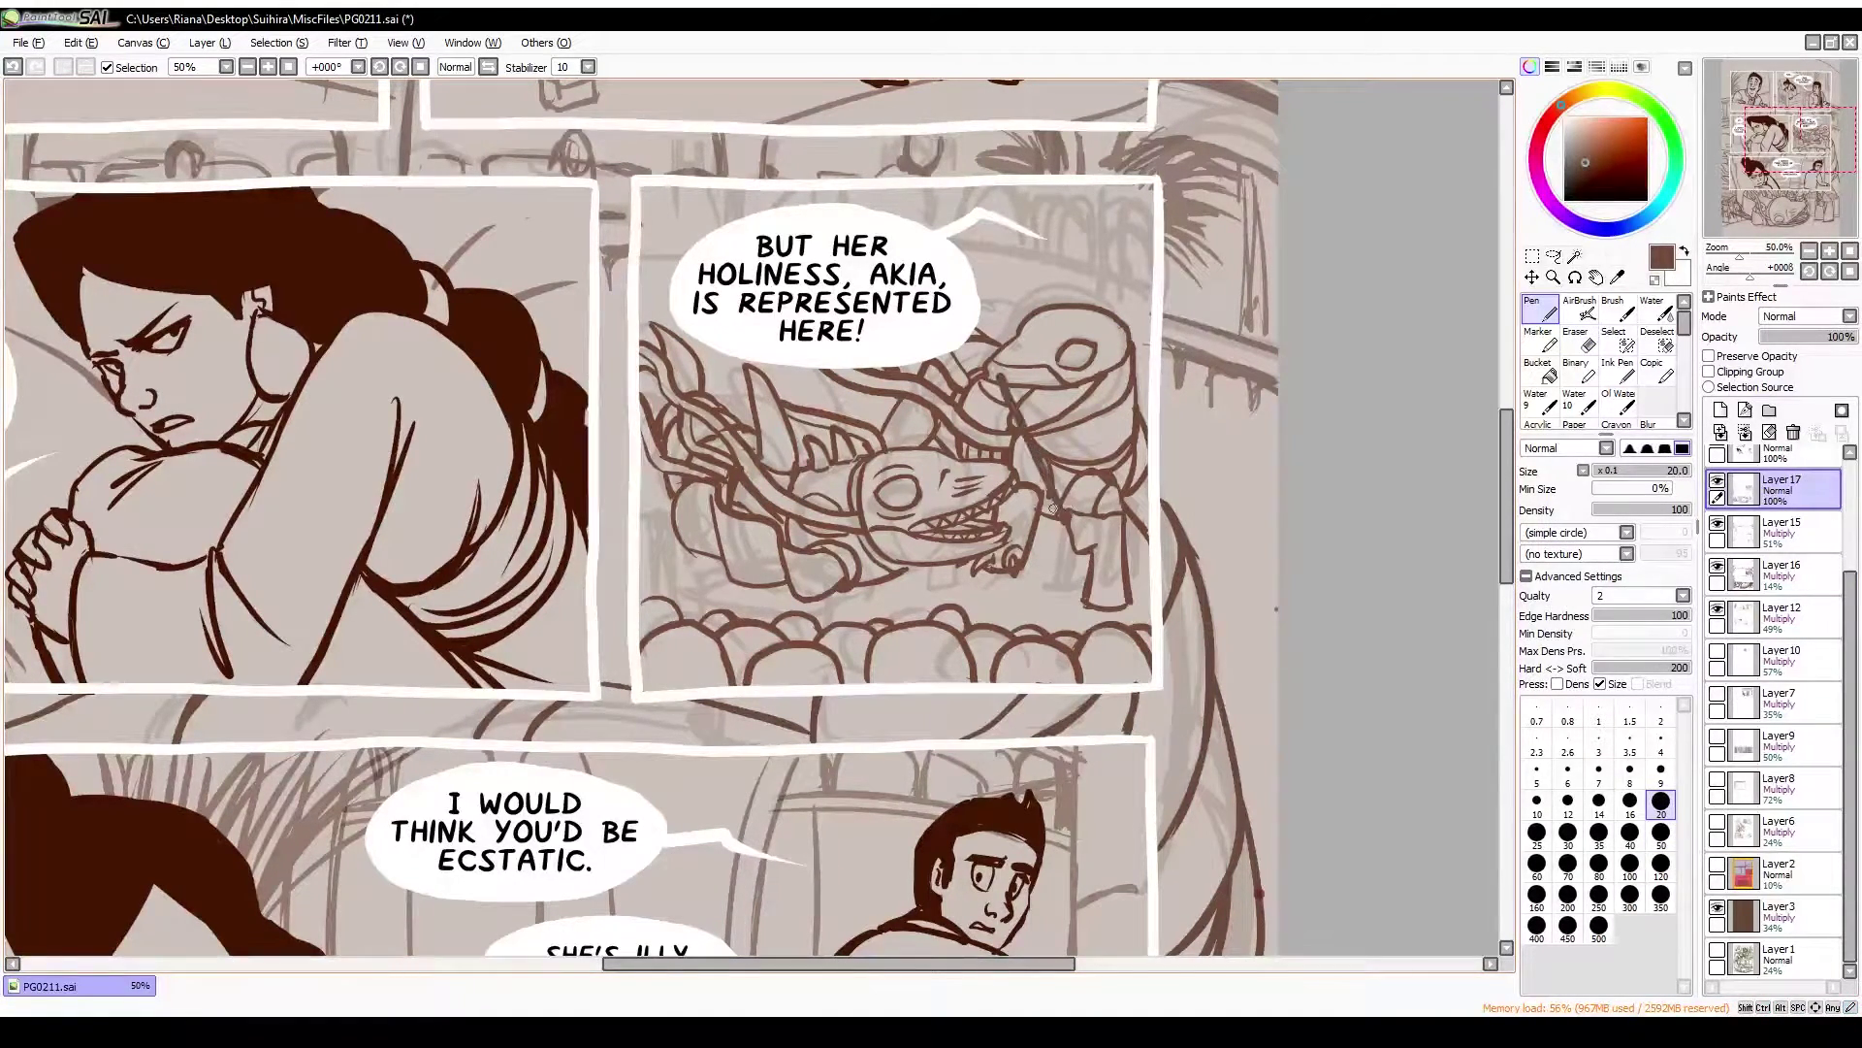
key(ctrl+z)
drag(1055, 485, 1034, 454)
key(ctrl+z)
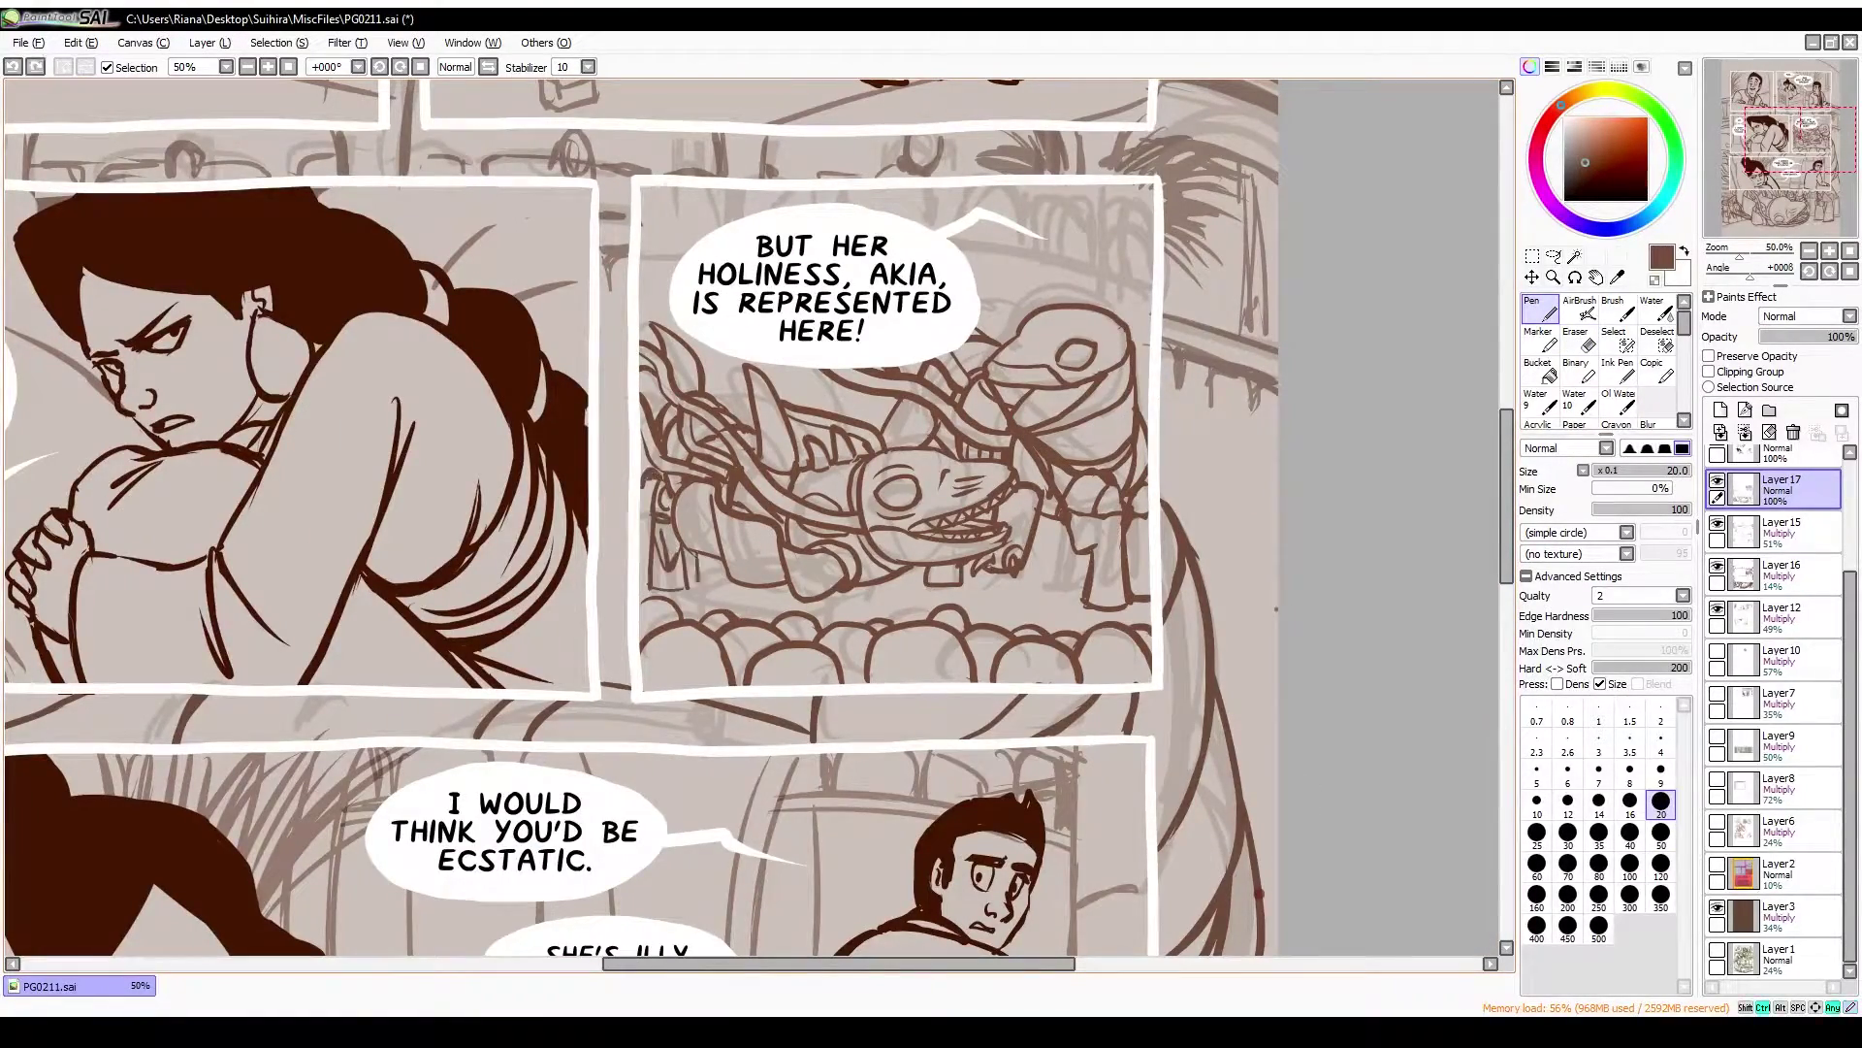
Fill in small background figures behind and beneath the first creature's body in the same panel
drag(850, 872, 934, 682)
key(ctrl+z)
drag(1164, 427, 1065, 407)
key(ctrl+z)
drag(933, 427, 1065, 408)
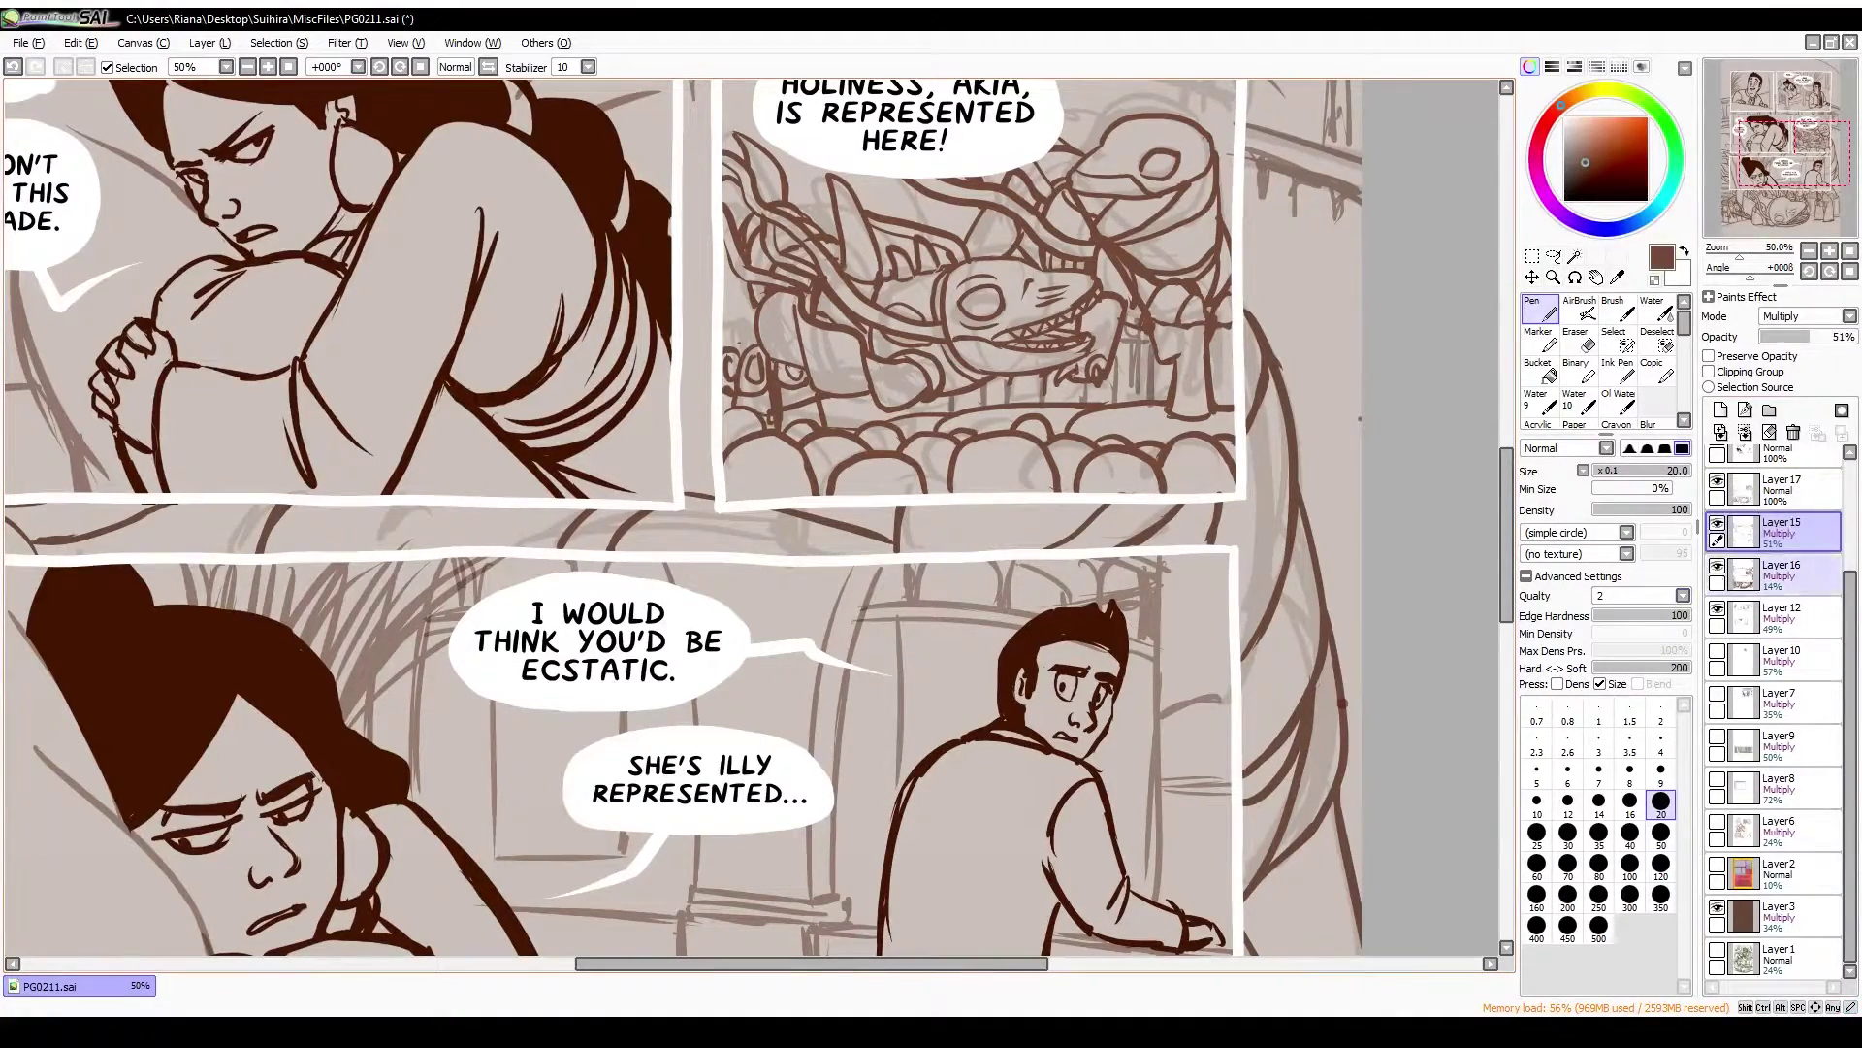
Mirror the canvas view to check the creature panel's composition, and restore the normal orientation
key(e)
key(n)
key(h)
scroll(930, 399, up, 3)
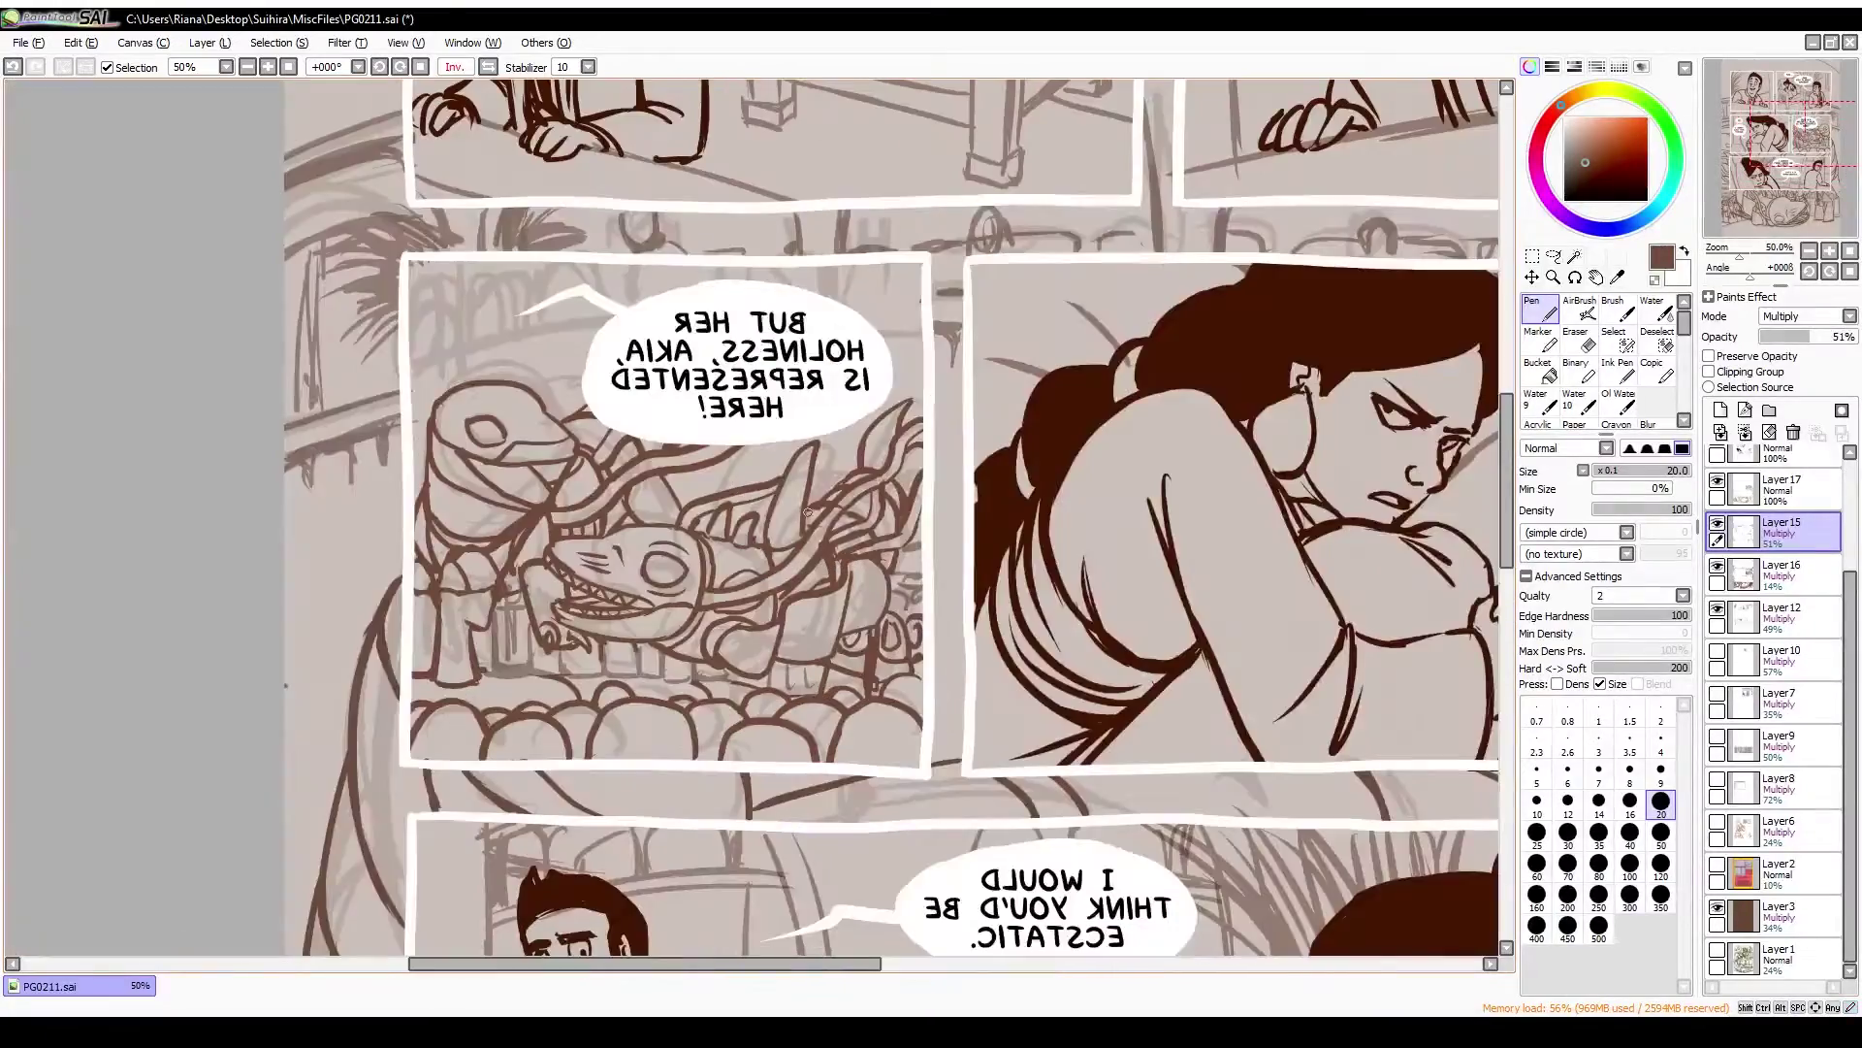
key(h)
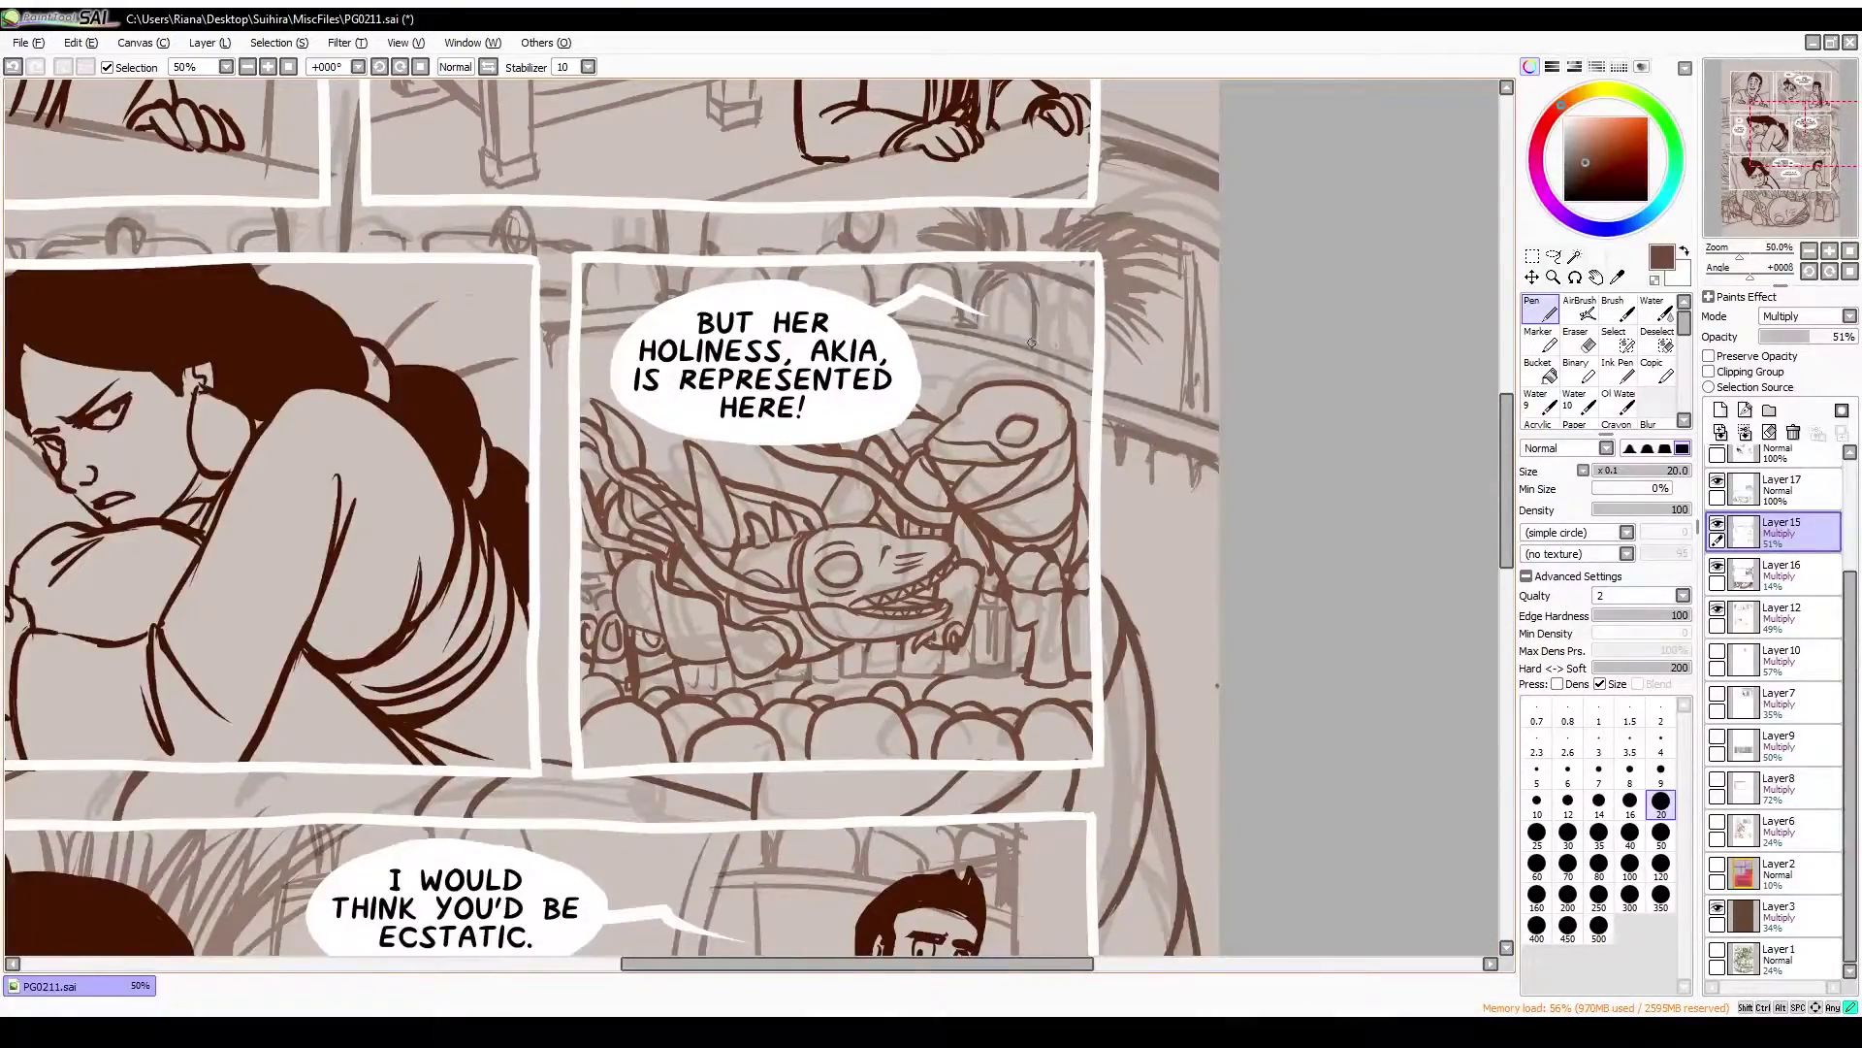
Sketch small spectators in the arches beside the "But her holiness" speech bubble, checking the panel in mirrored view
key(h)
key(h)
key(e)
key(n)
key(h)
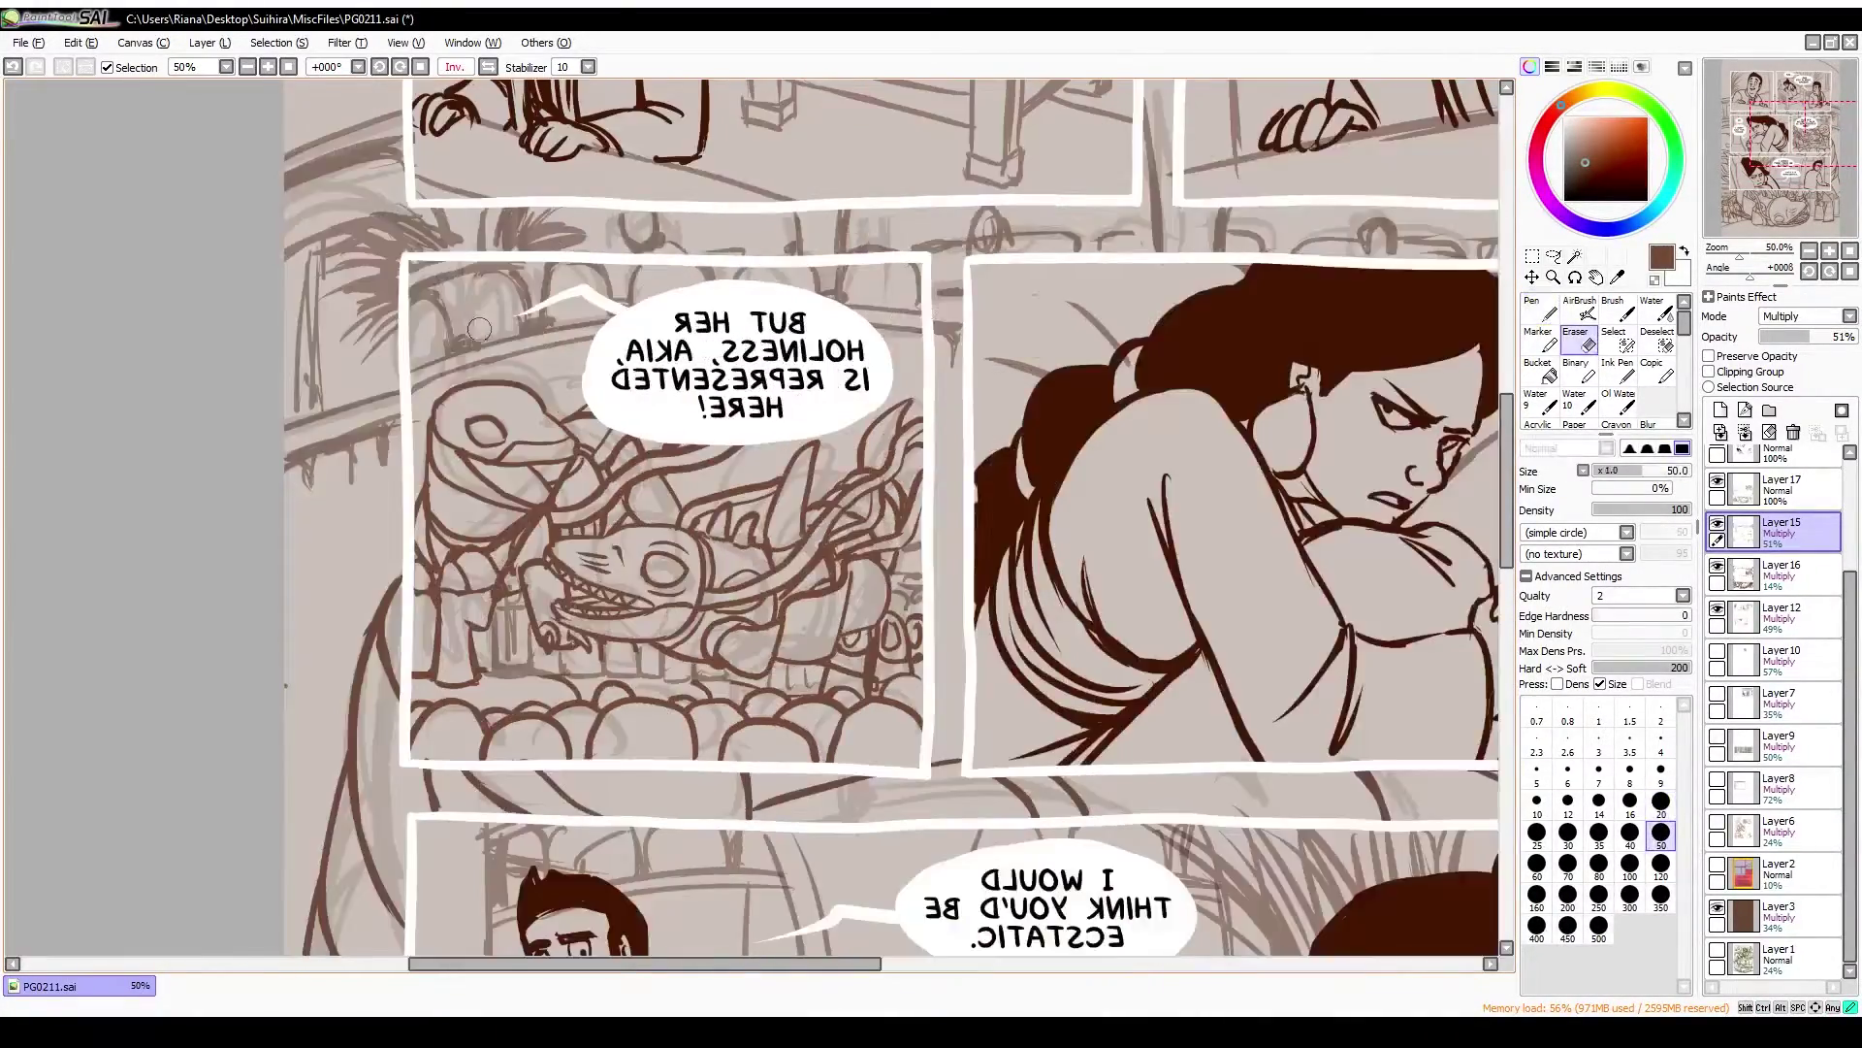
key(h)
key(e)
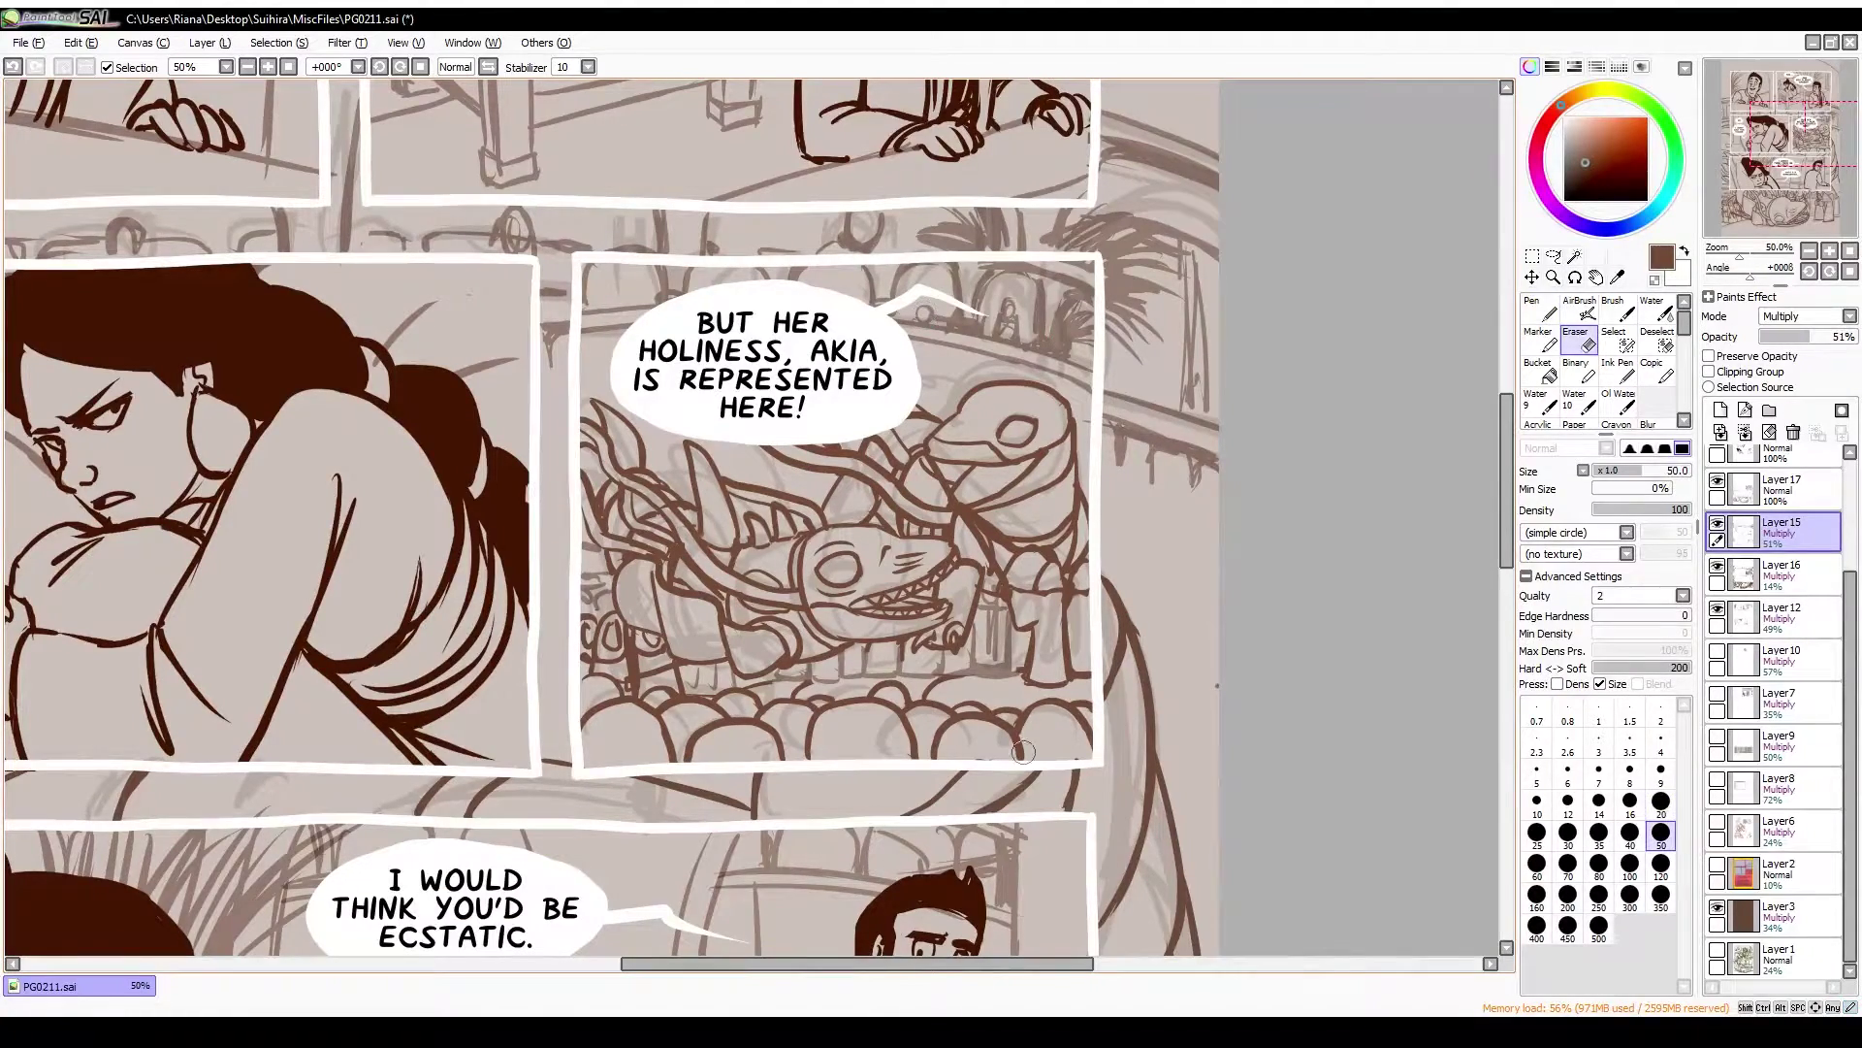
key(n)
key(e)
key(n)
Make Layer12 the active layer and hide Layer16
scroll(614, 307, down, 3)
click(1781, 617)
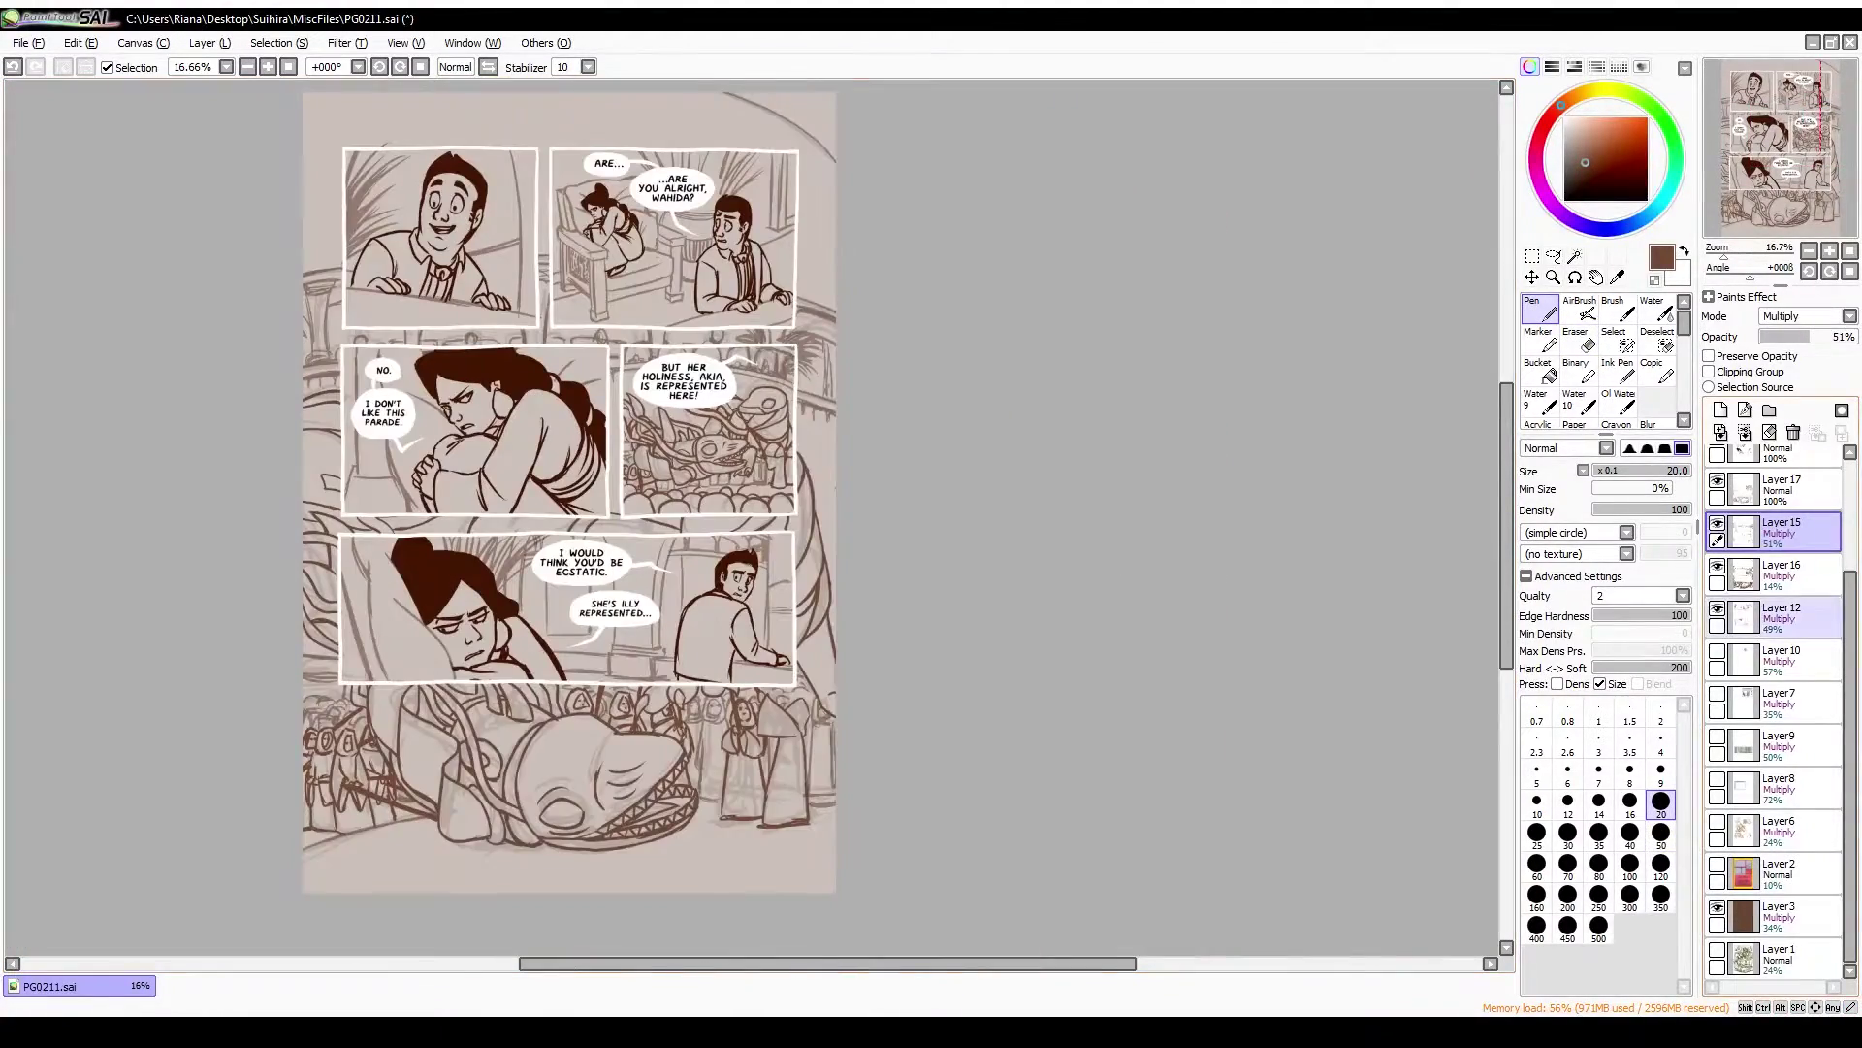
click(1717, 565)
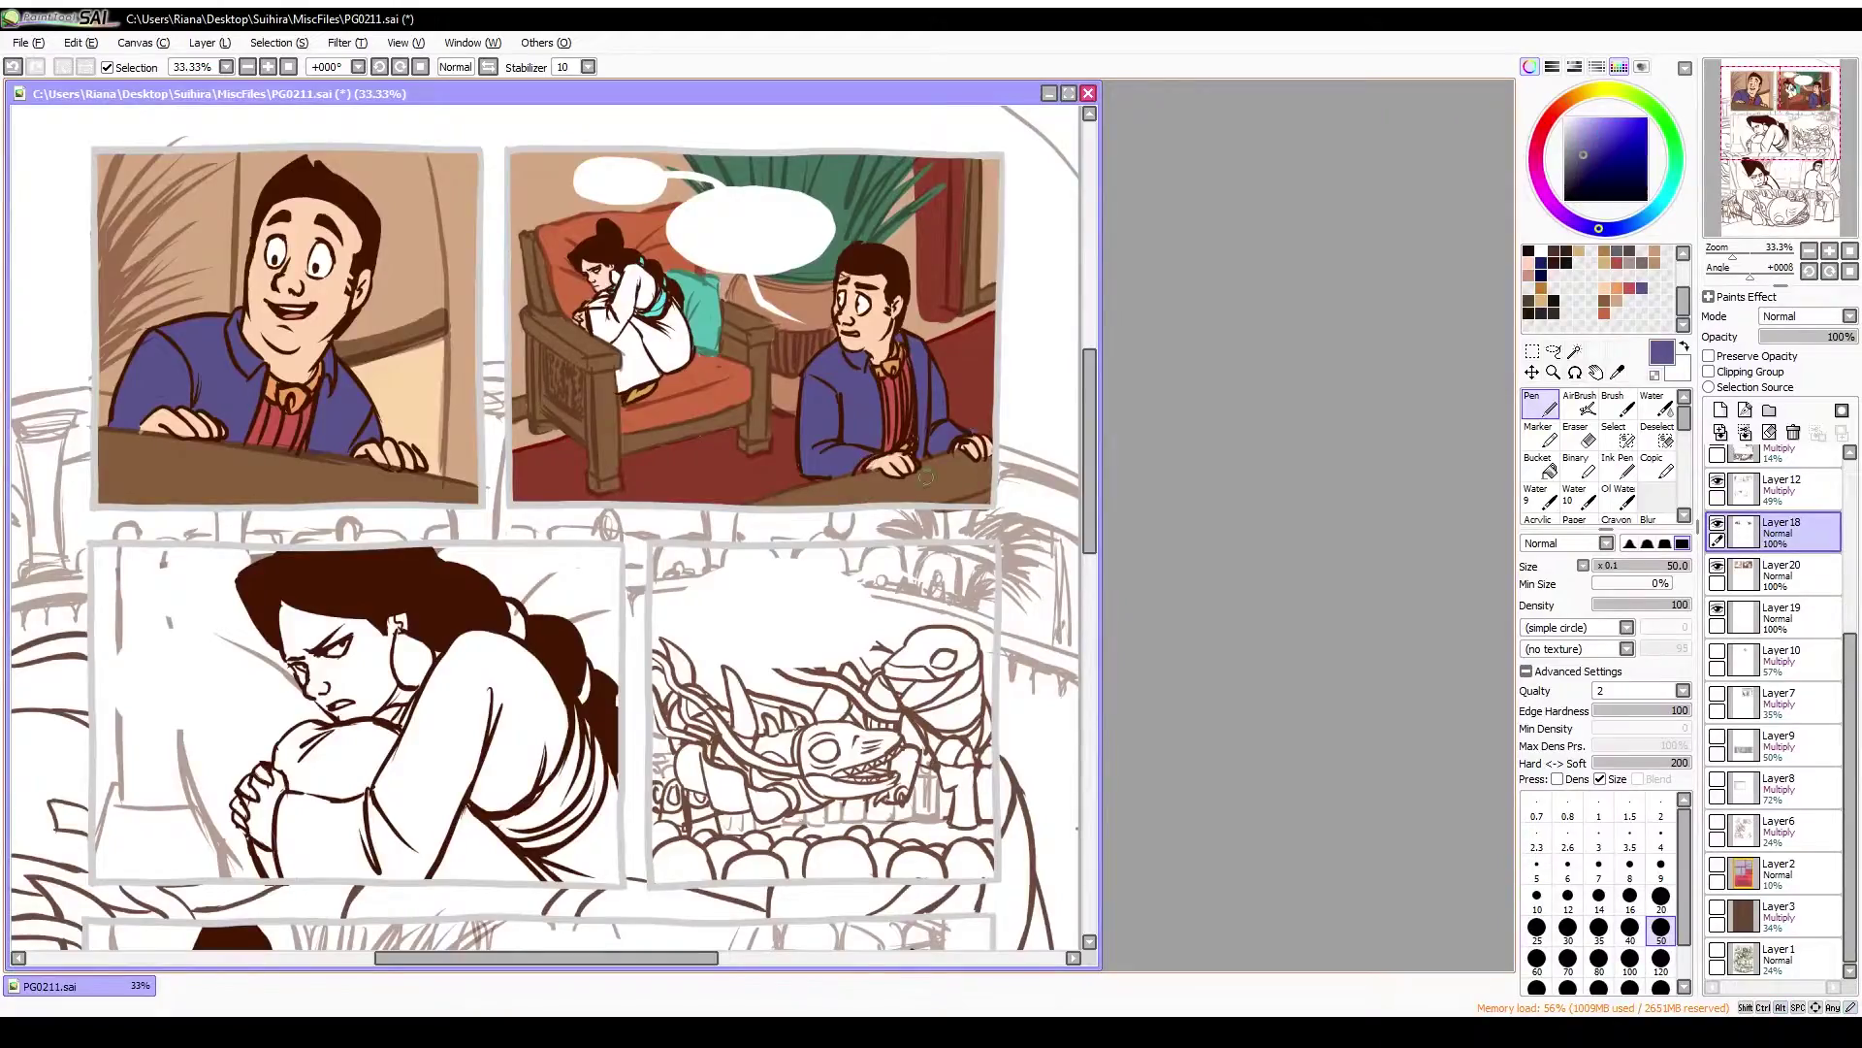
Colour the woman's sash teal, paint the ledge and box in the lower panel brown, and fill the man's jacket blue
alt+click(773, 348)
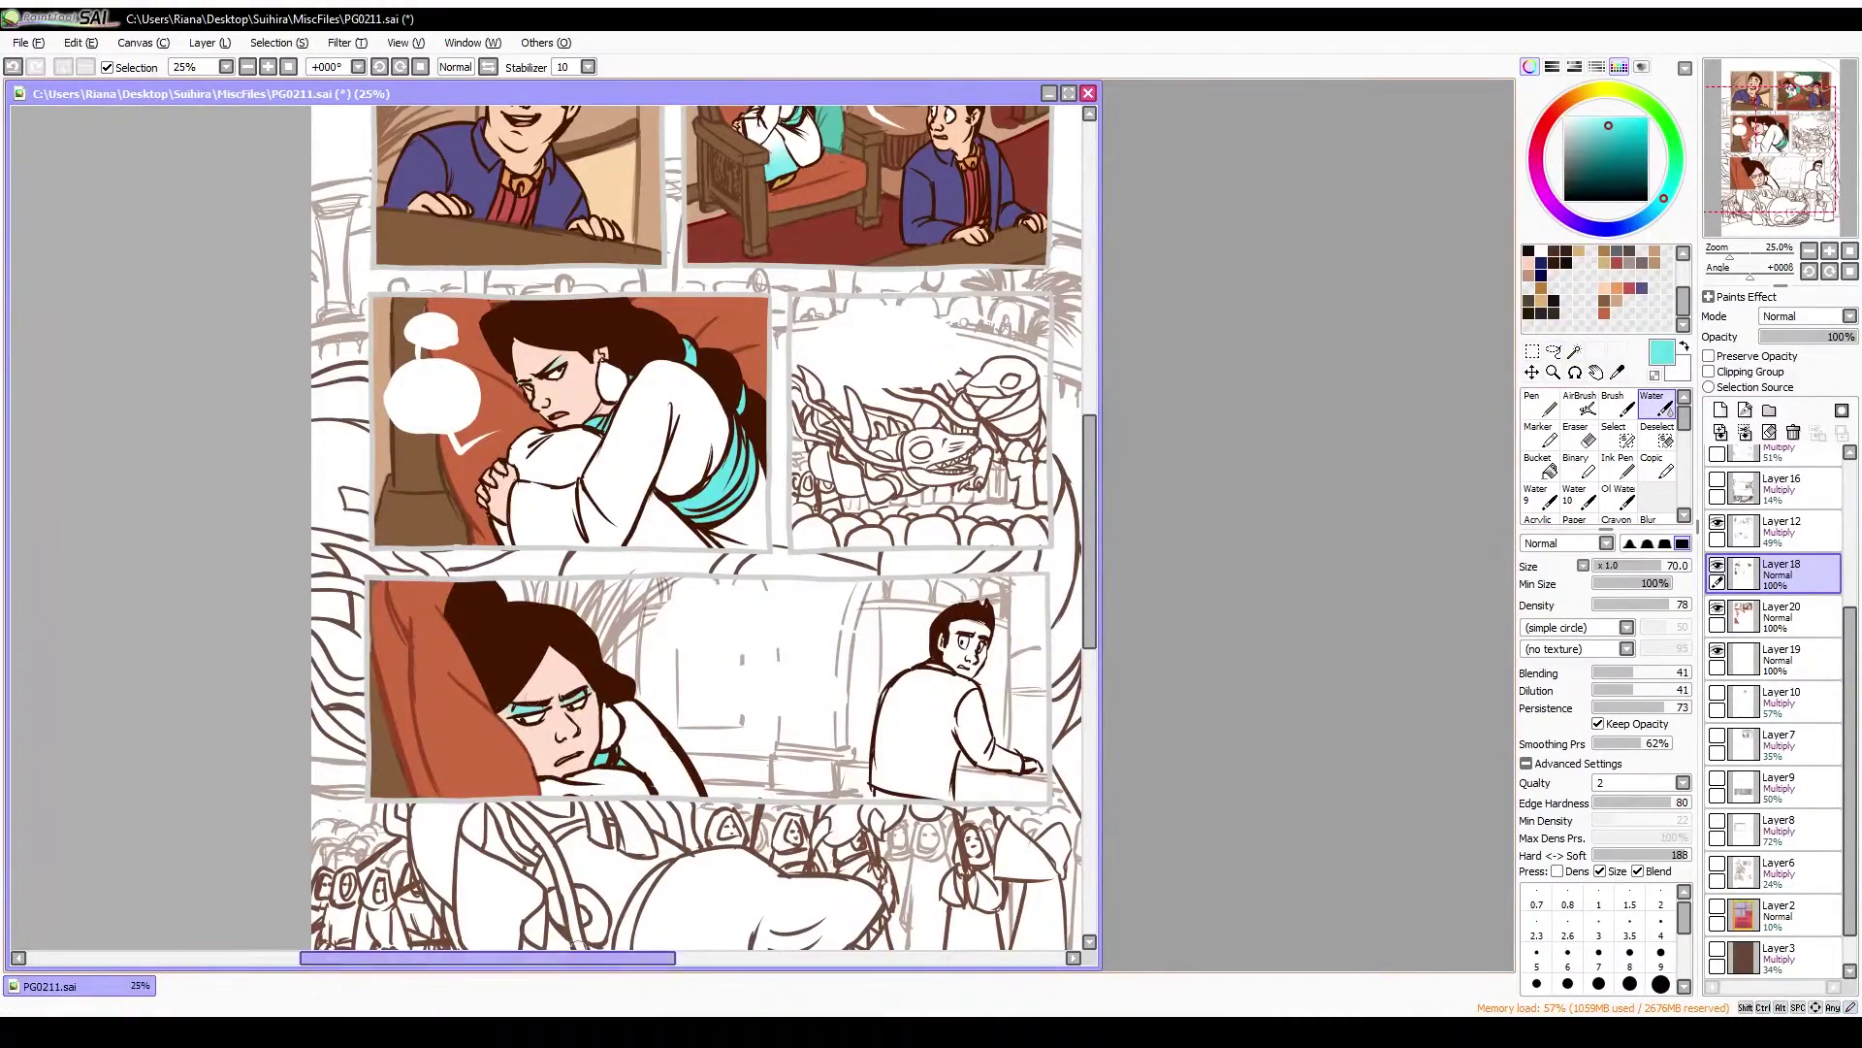
key(n)
click(1781, 617)
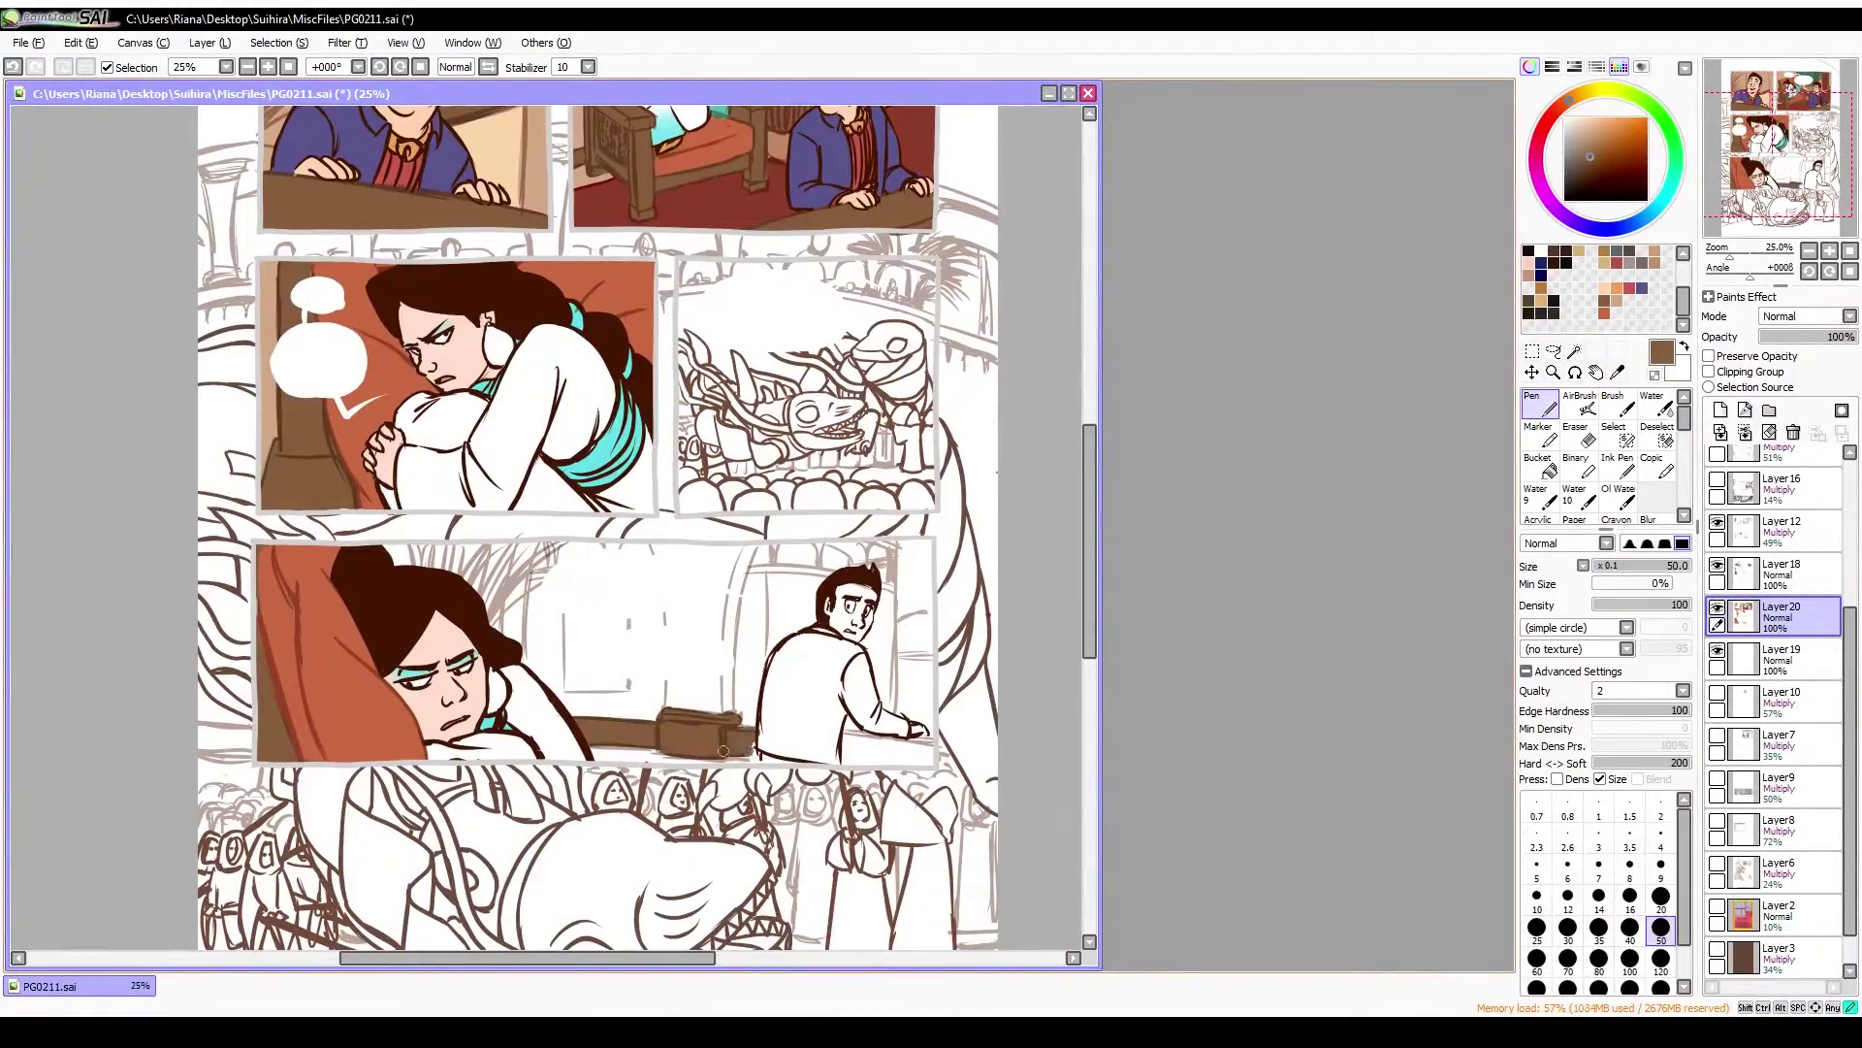
key(b)
click(825, 698)
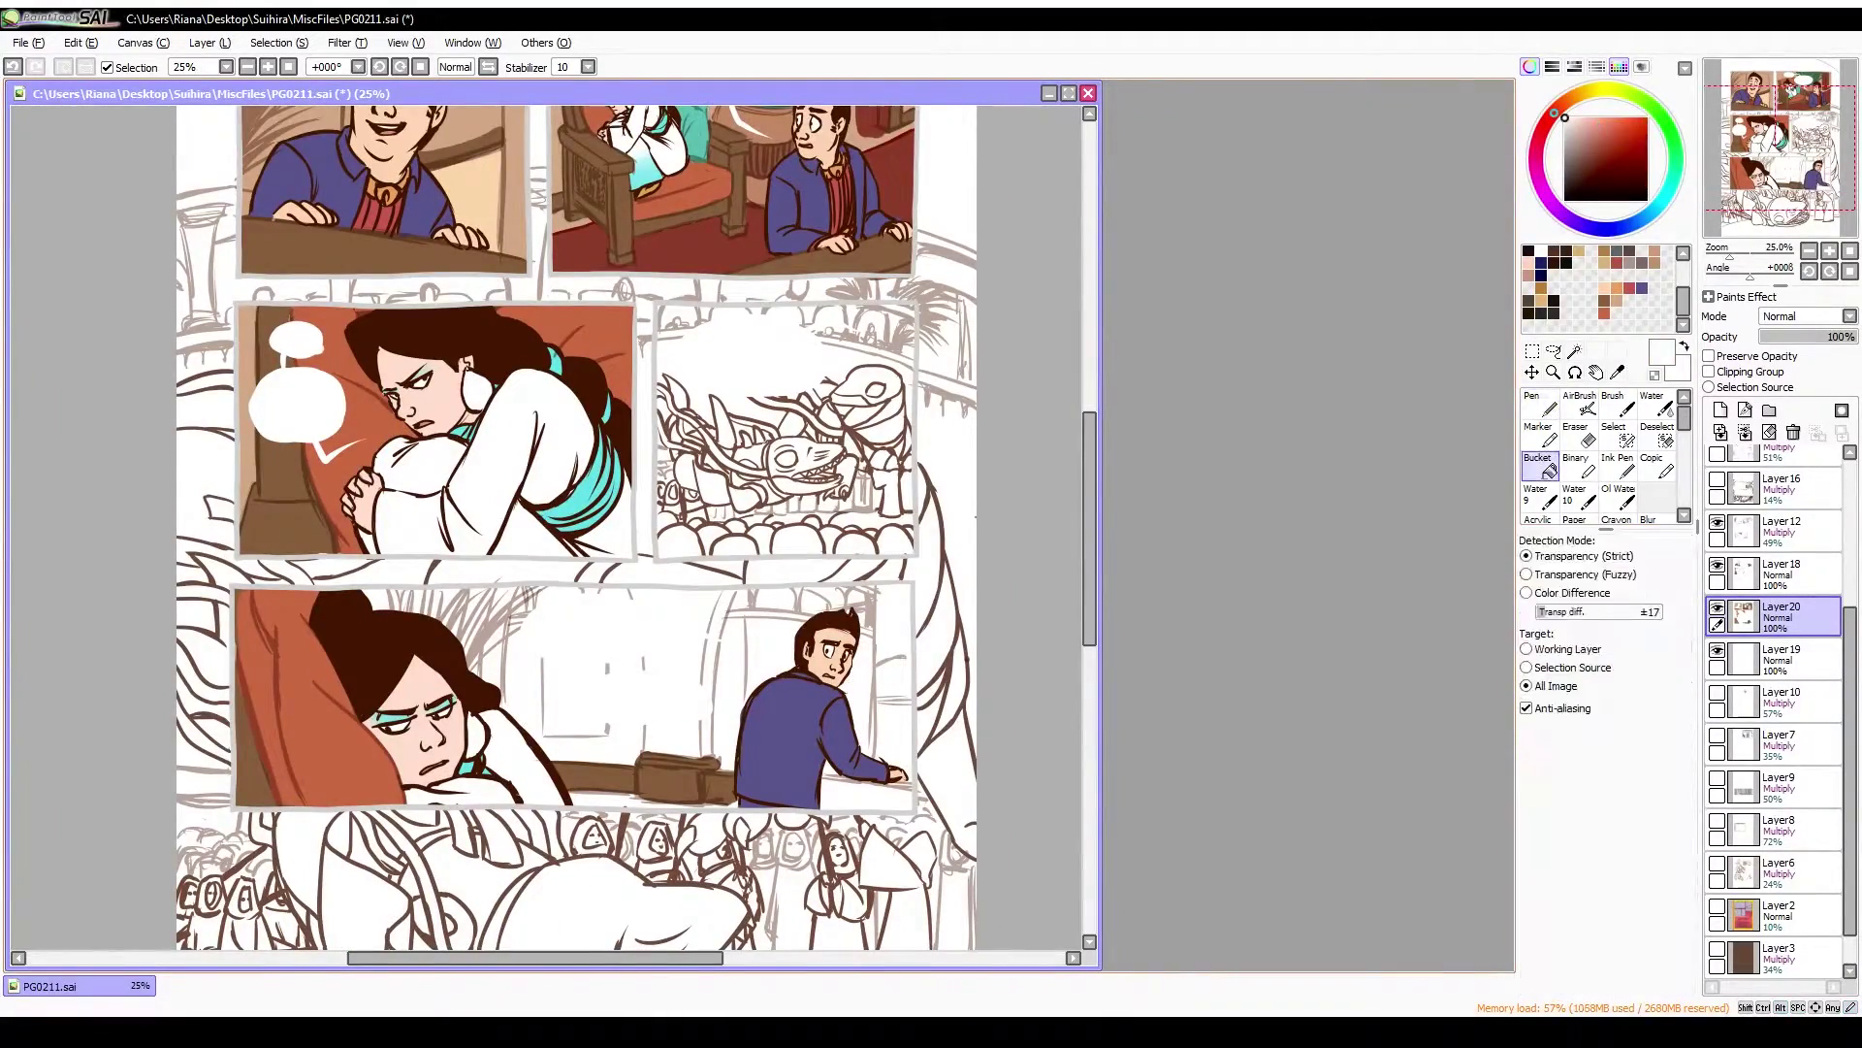
Fill the lower panel's background behind the two characters with tan and lighter cream tones
key(n)
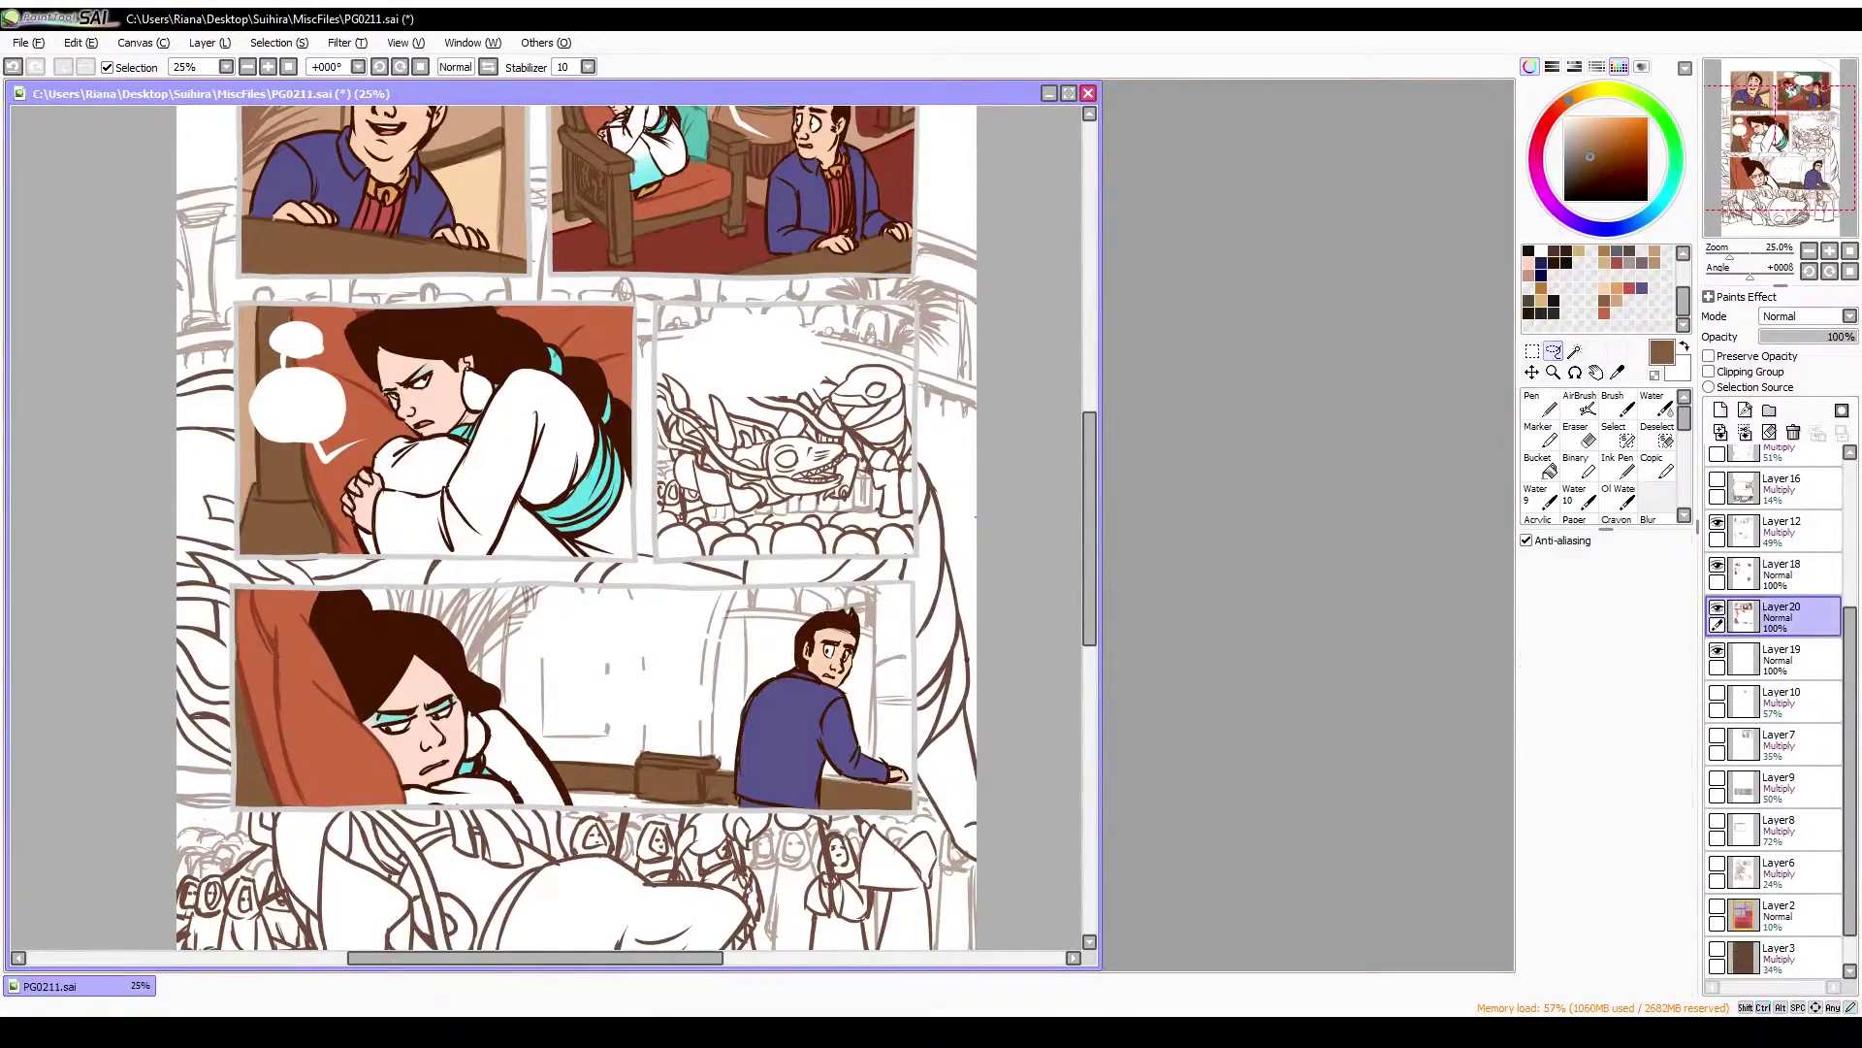
mouse_move(514, 698)
mouse_down()
mouse_move(553, 604)
mouse_move(753, 815)
mouse_up()
key(b)
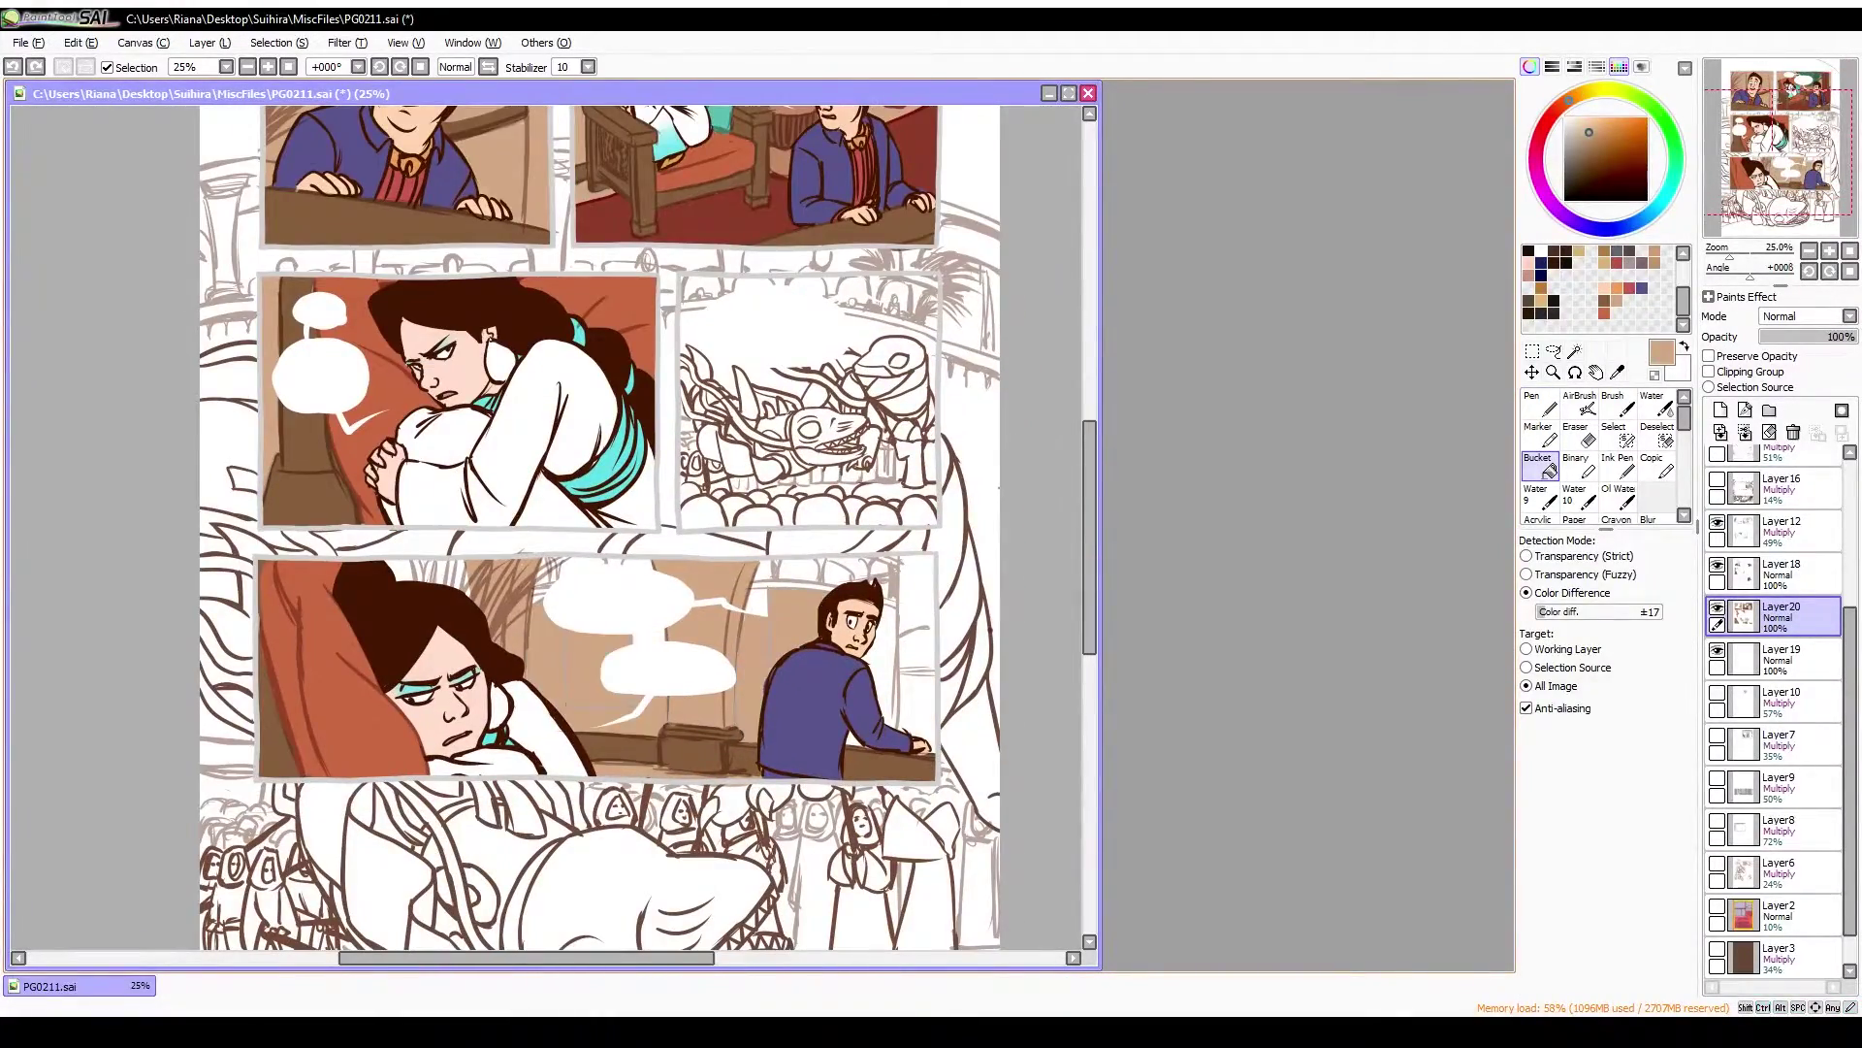
drag(355, 556, 937, 762)
key(ctrl+d)
key(b)
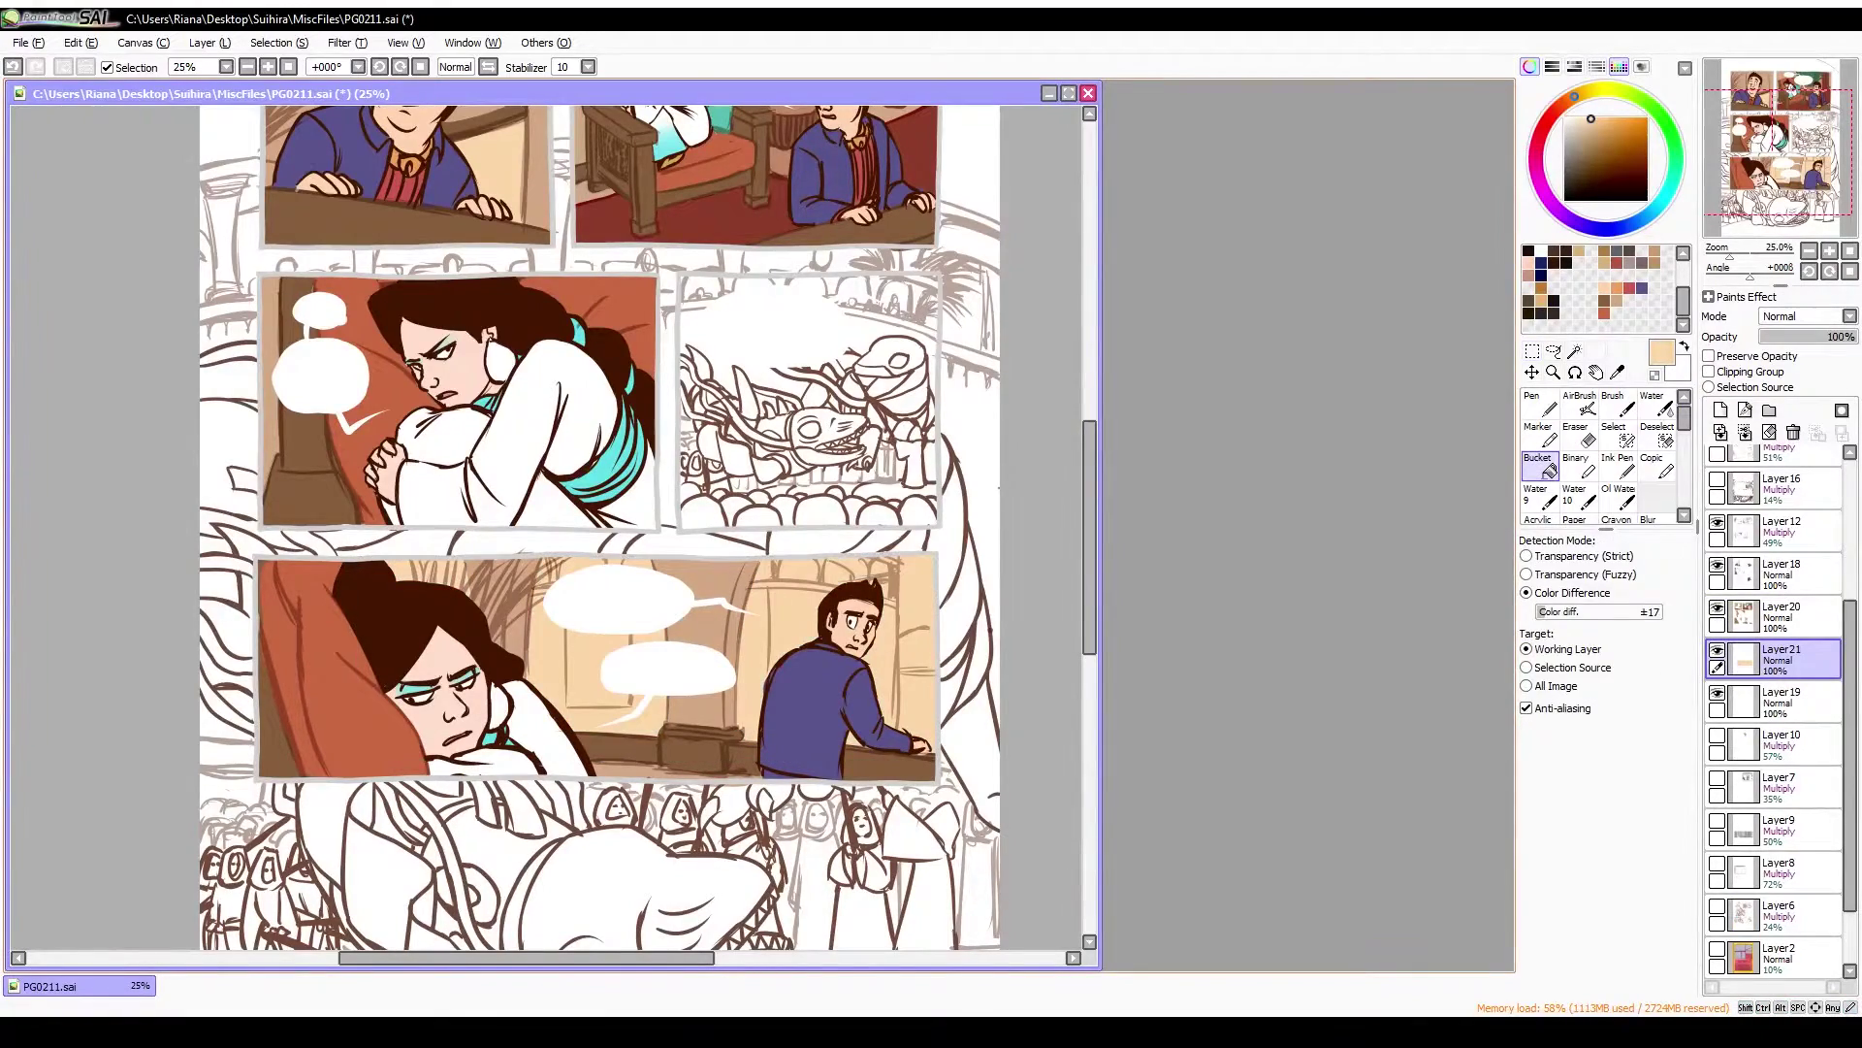
Merge the panel background layer with the colour layer beneath it and save the file
key(minus)
key(ctrl+e)
key(ctrl+s)
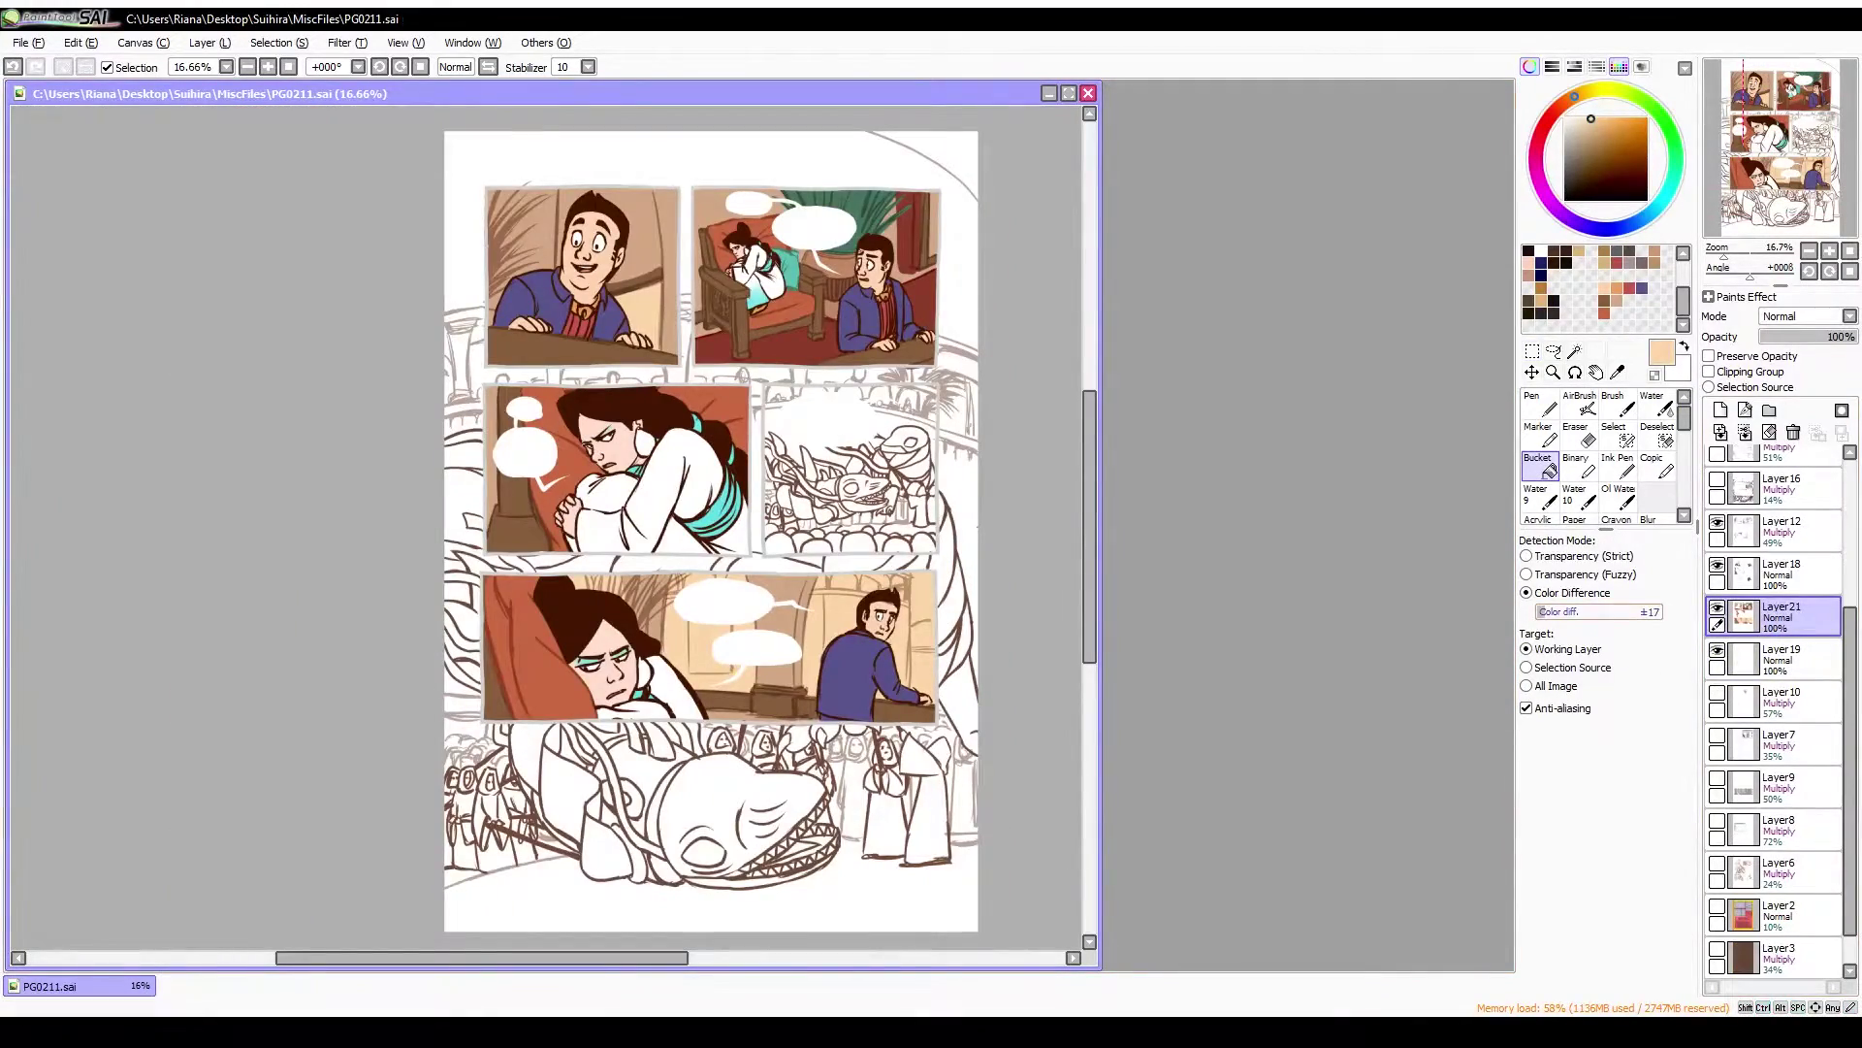
Place the reference page Ch_02_Pg_10.png beside the working page, showing its parade panel
drag(194, 87, 1299, 222)
scroll(1305, 529, up, 5)
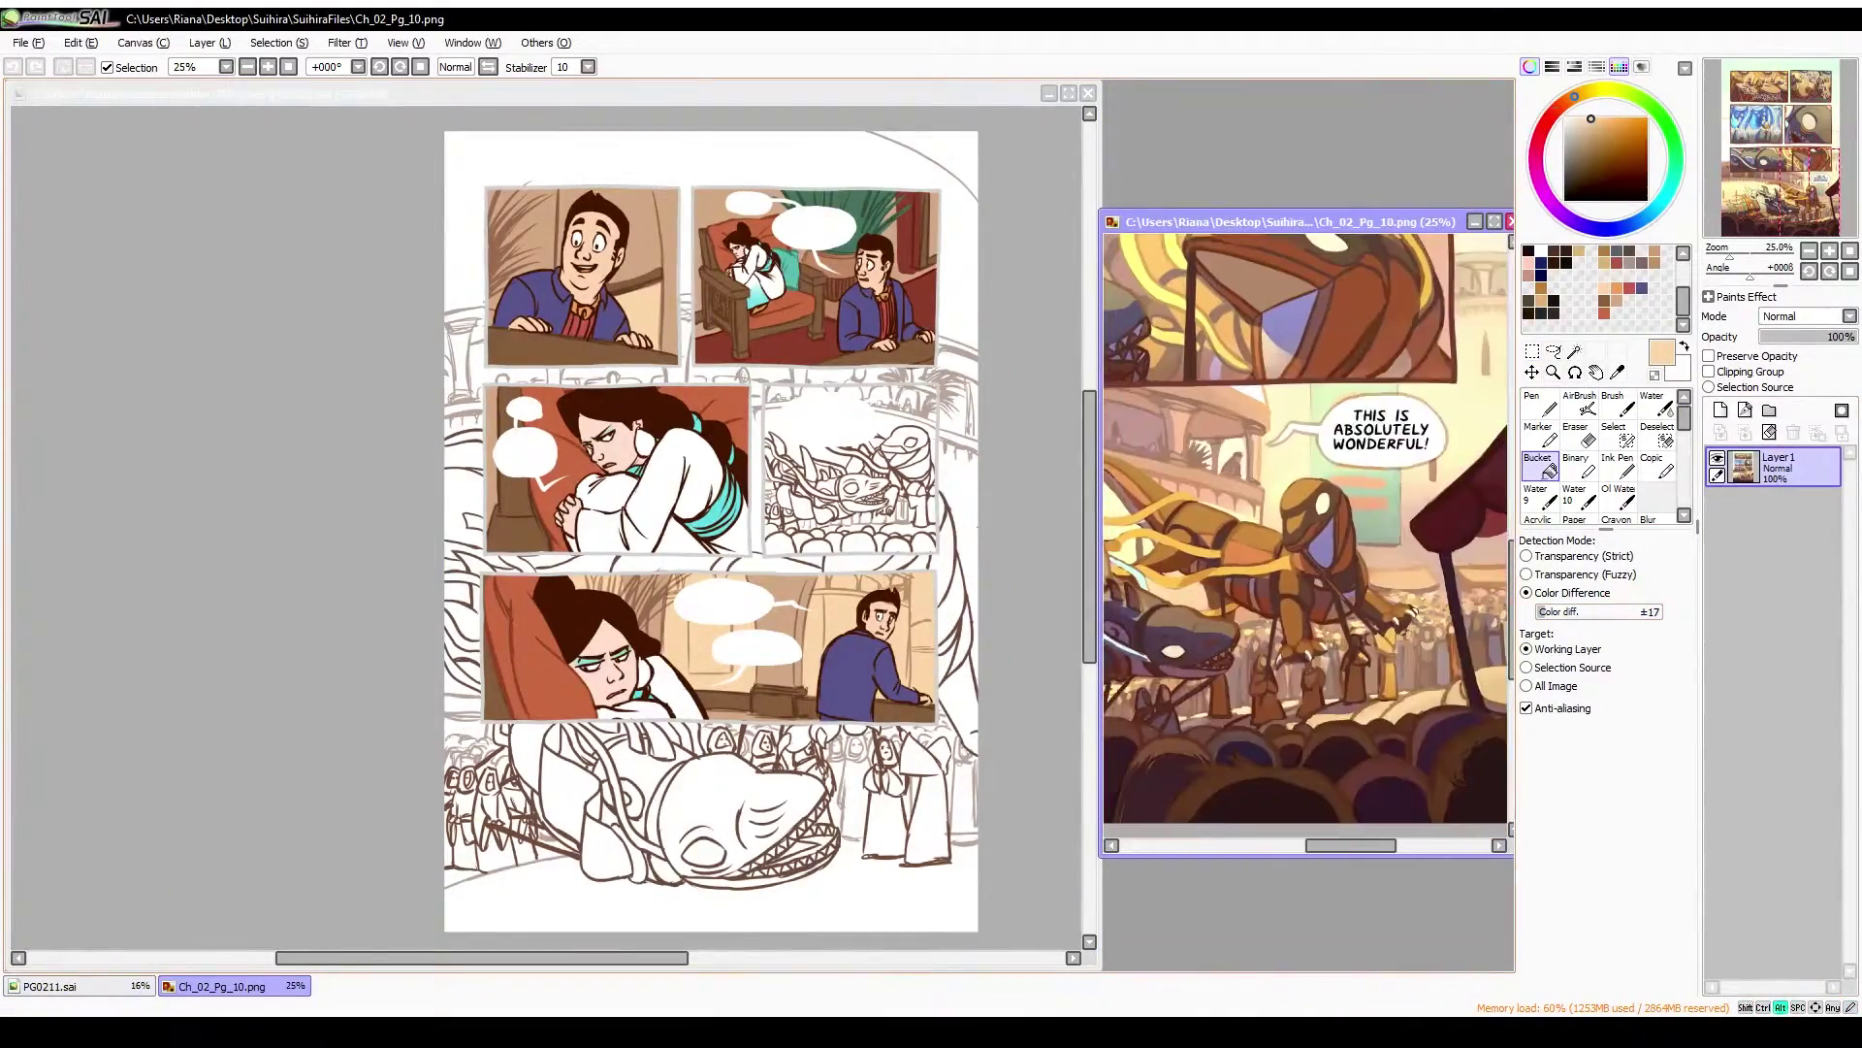
Recolour the opacity-locked line art on Layer17 dark brown and show more of the reference page's parade scene
click(1781, 676)
key(b)
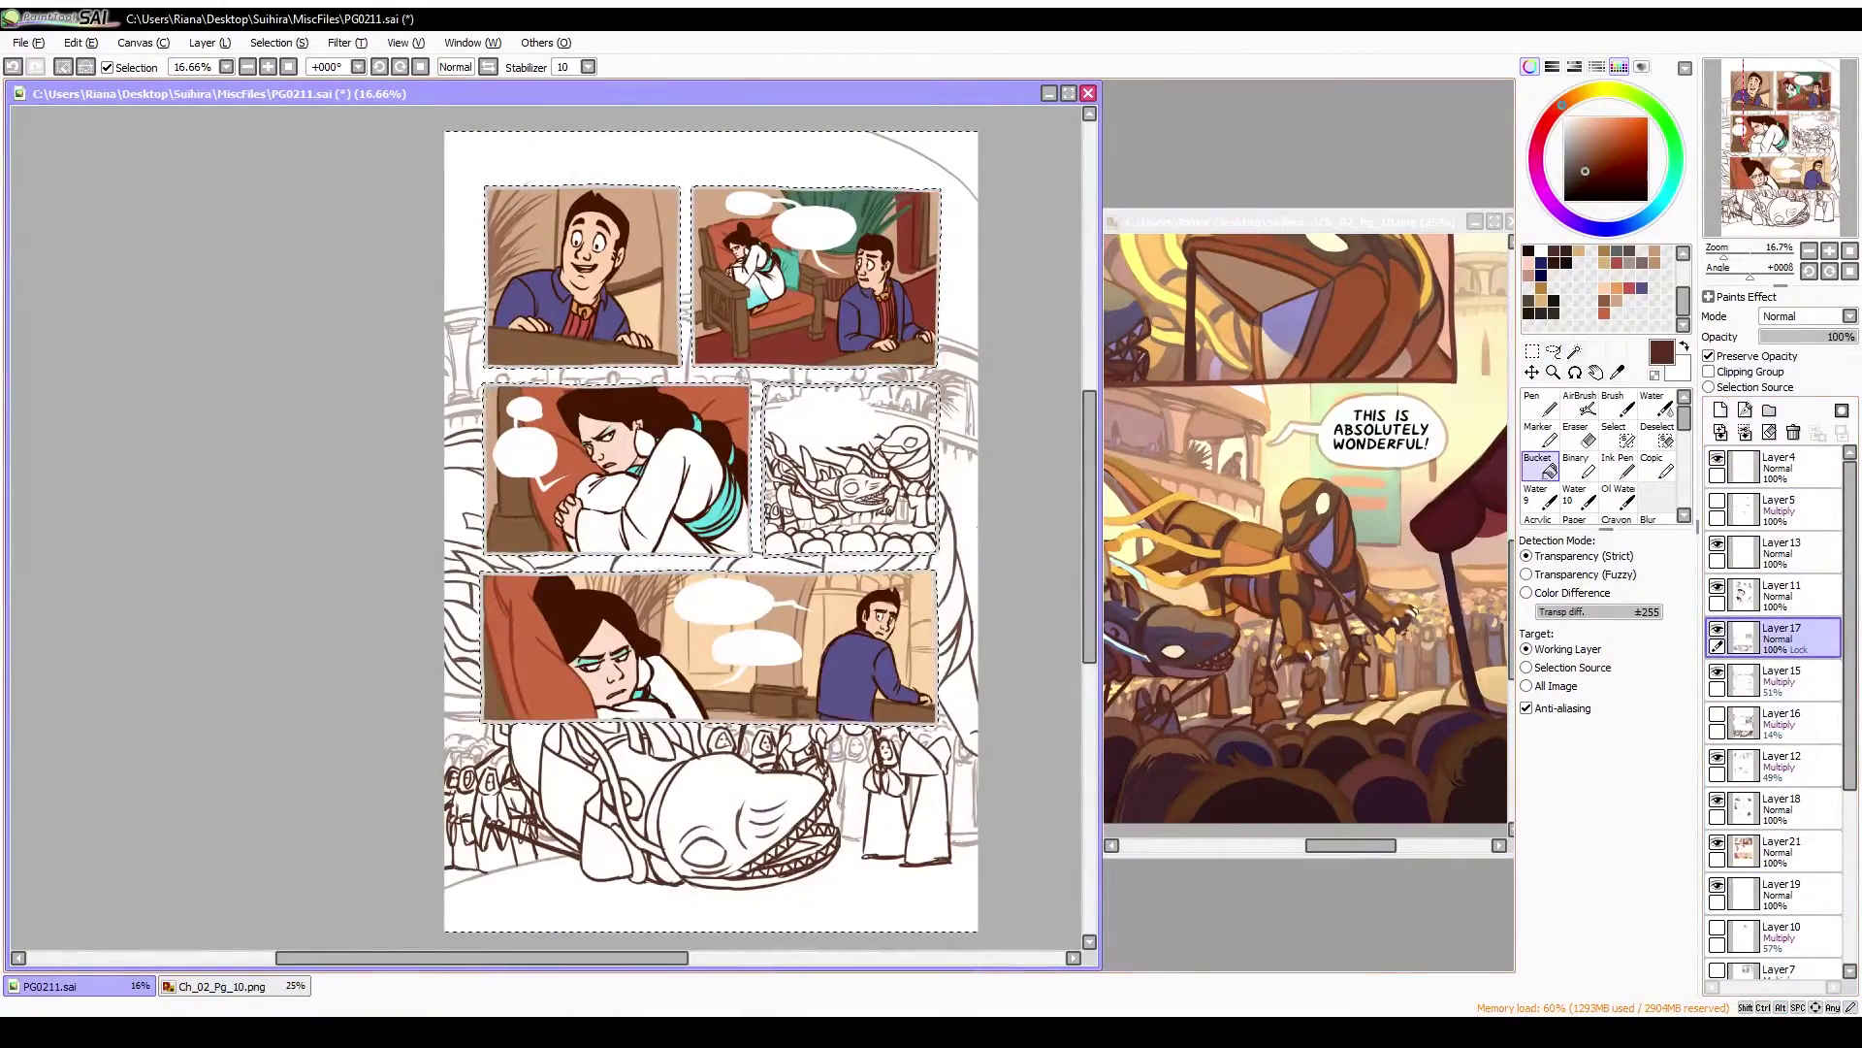
key(ctrl+d)
key(ctrl+Tab)
key(minus)
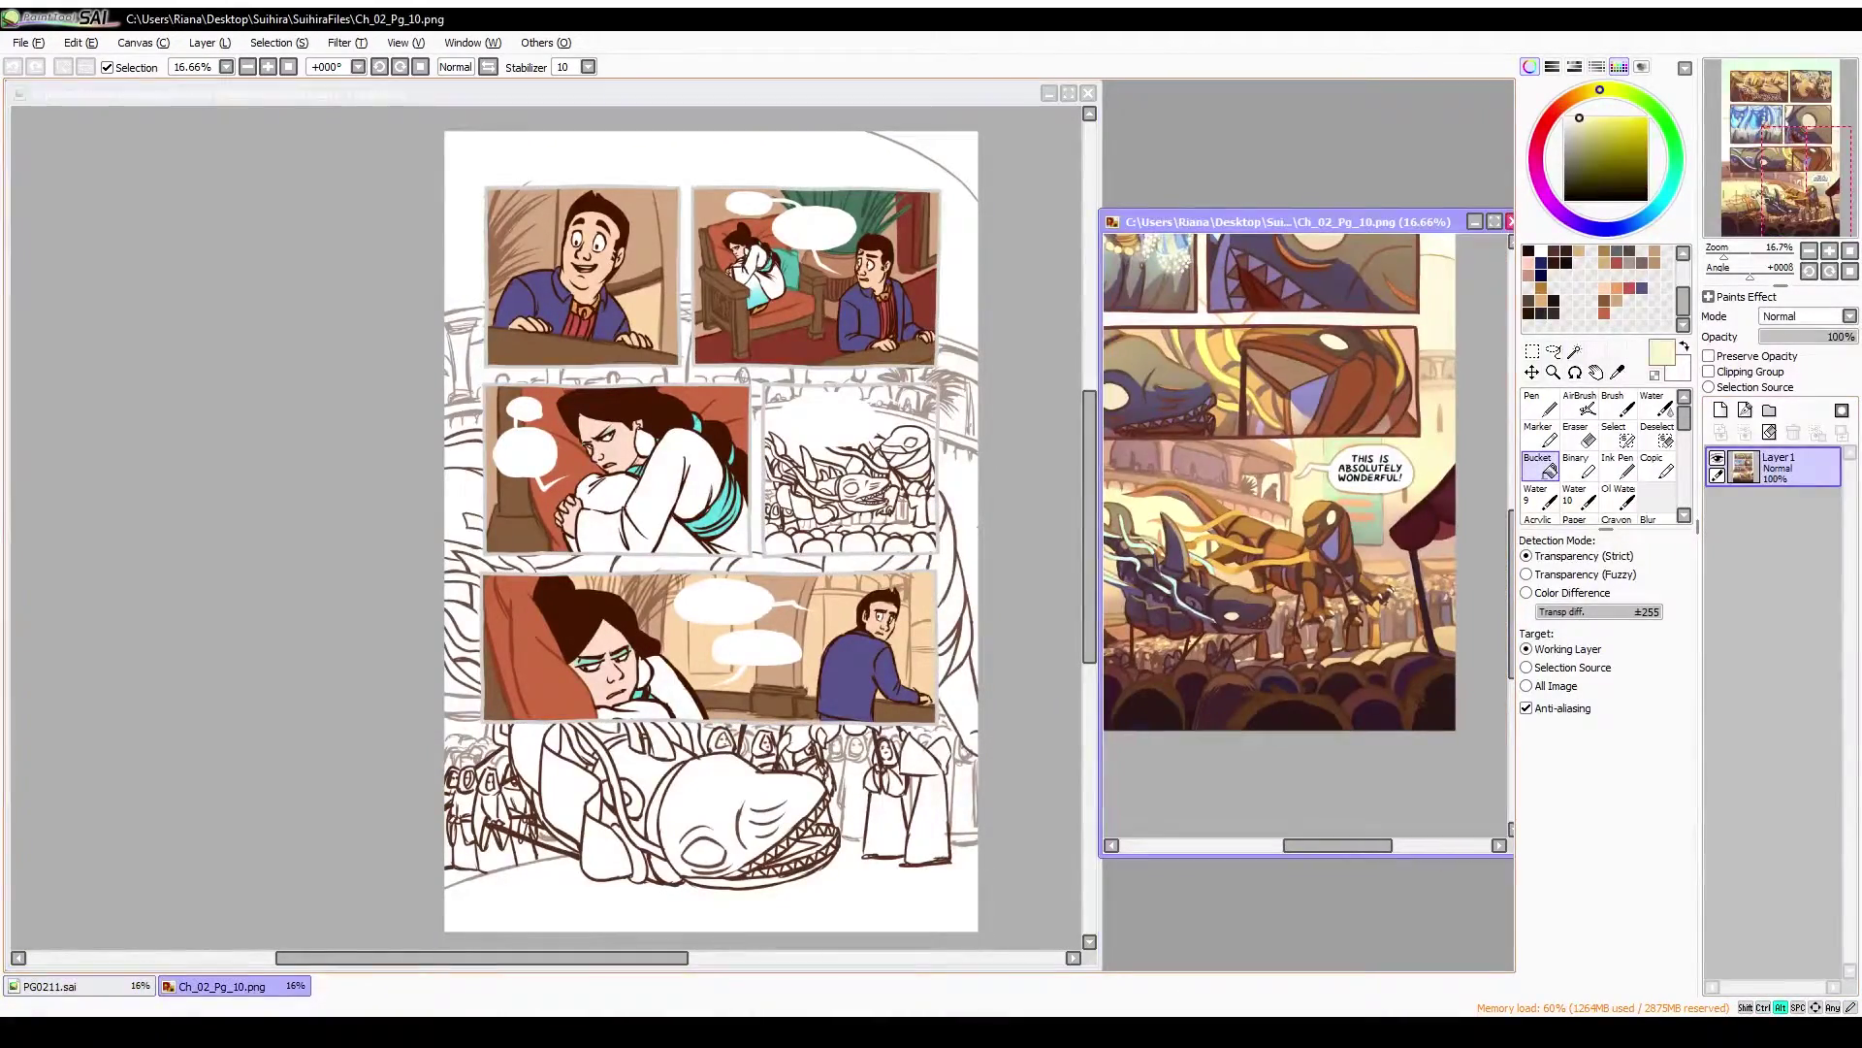
key(ctrl+Tab)
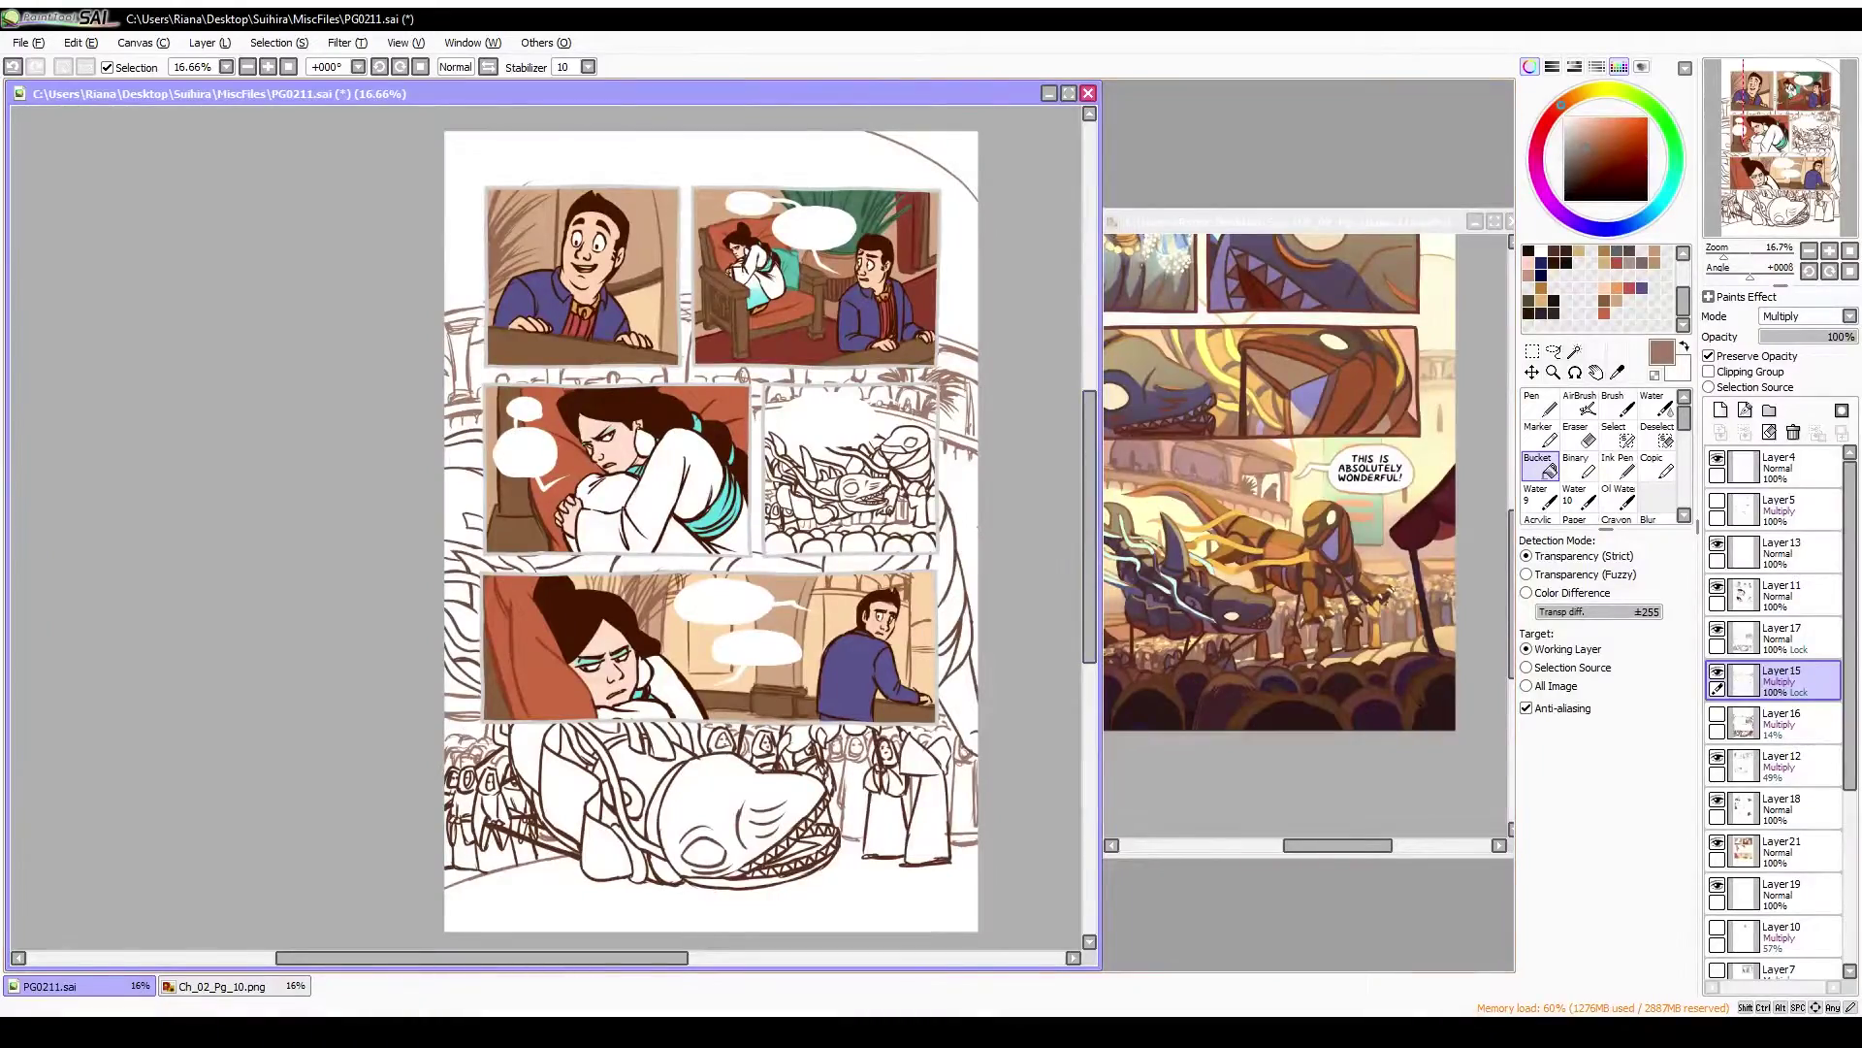
Fill the large creature's head brown on Layer18, using an all-image bucket target and a transparency difference of 41
click(1781, 808)
click(1526, 685)
drag(1661, 613, 1564, 612)
click(737, 805)
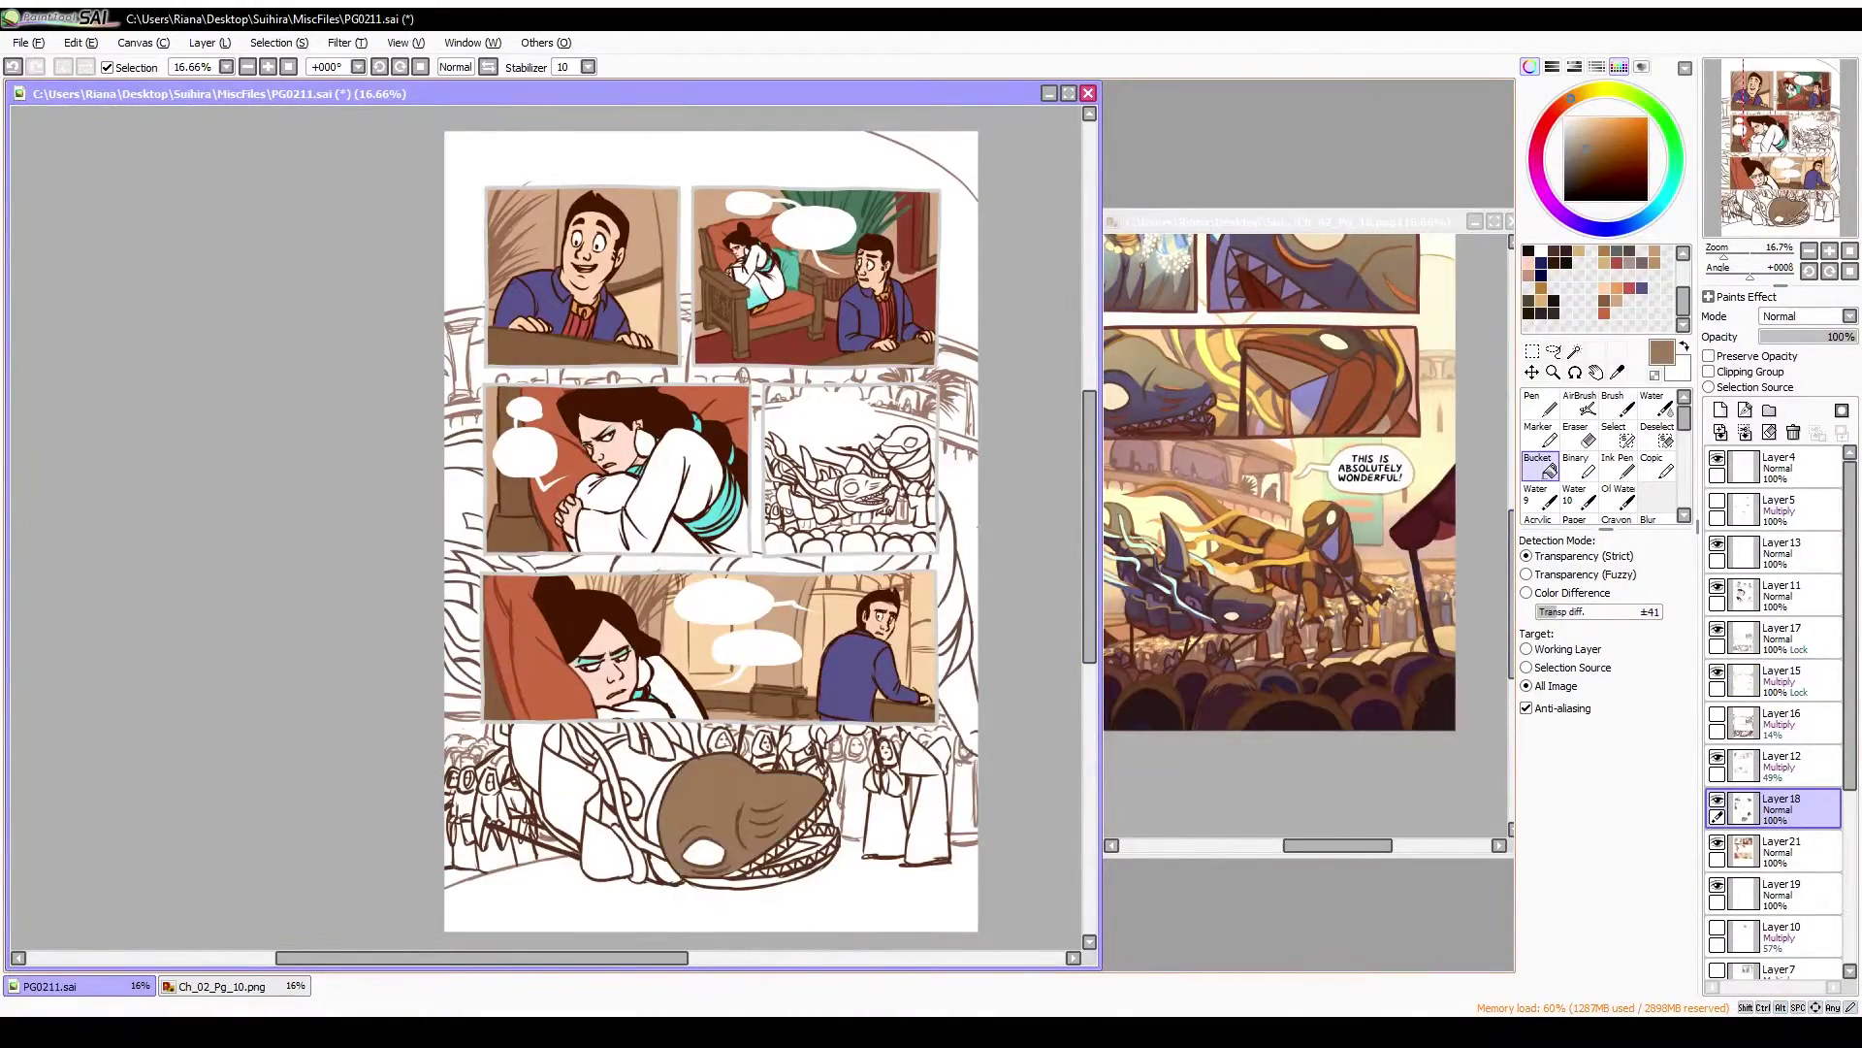
Fill the creature's collar dark purple, its lower jaw muted purple and its mouth interior dark red on Layer22
alt+click(582, 742)
scroll(669, 834, up, 1)
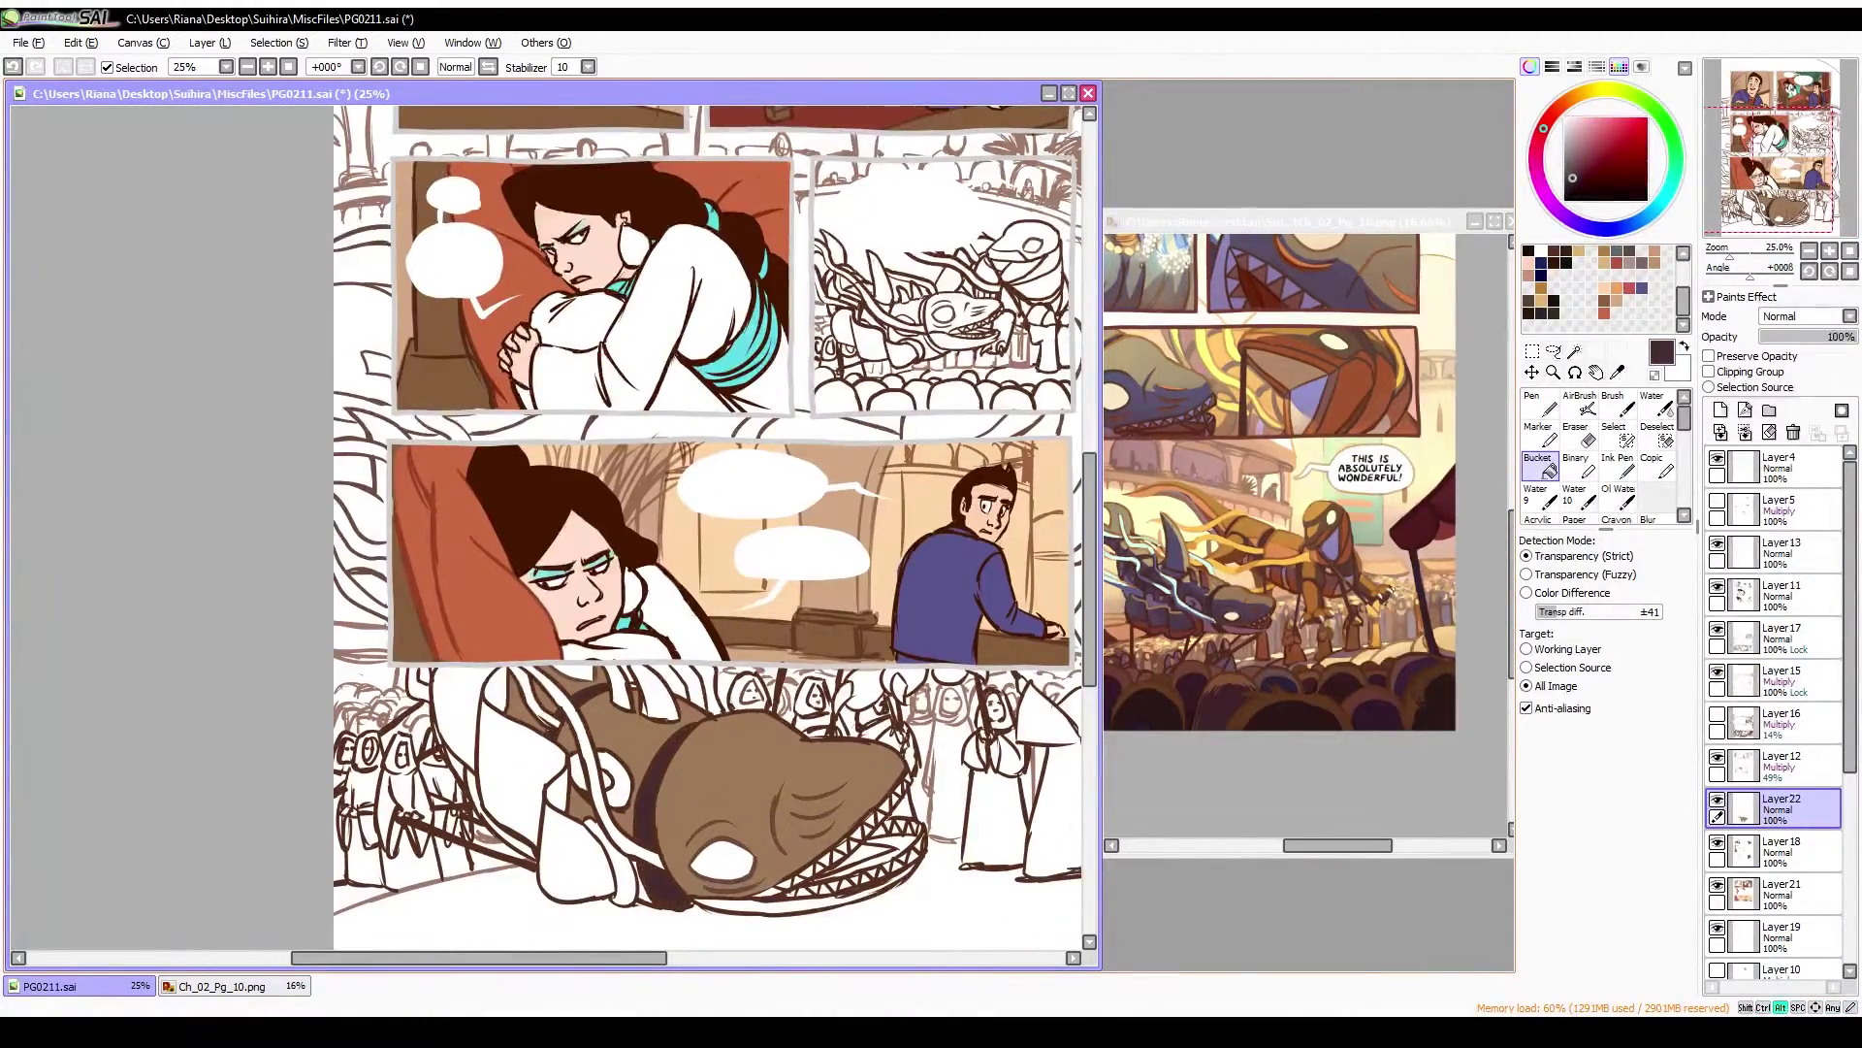
click(805, 887)
click(1539, 179)
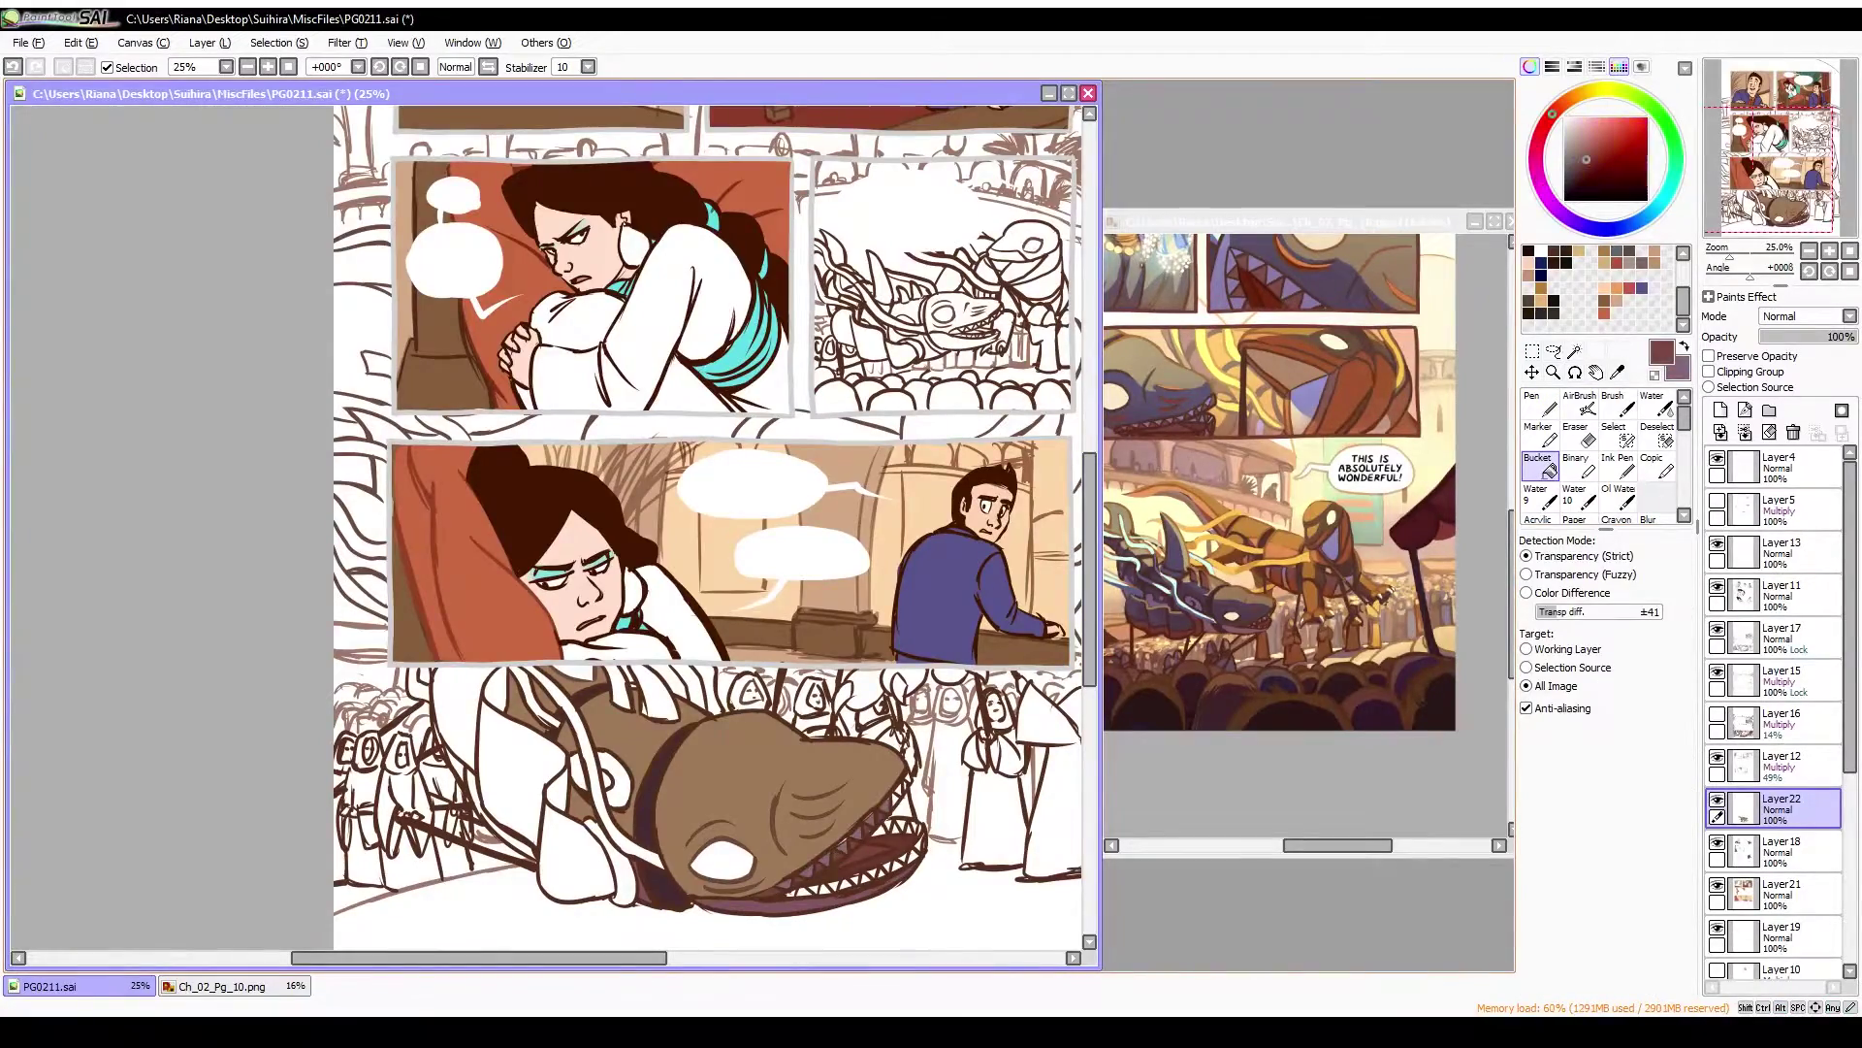
Paint the creature's face and neck segments dark navy-purple, leaving the top of the head brown
key(n)
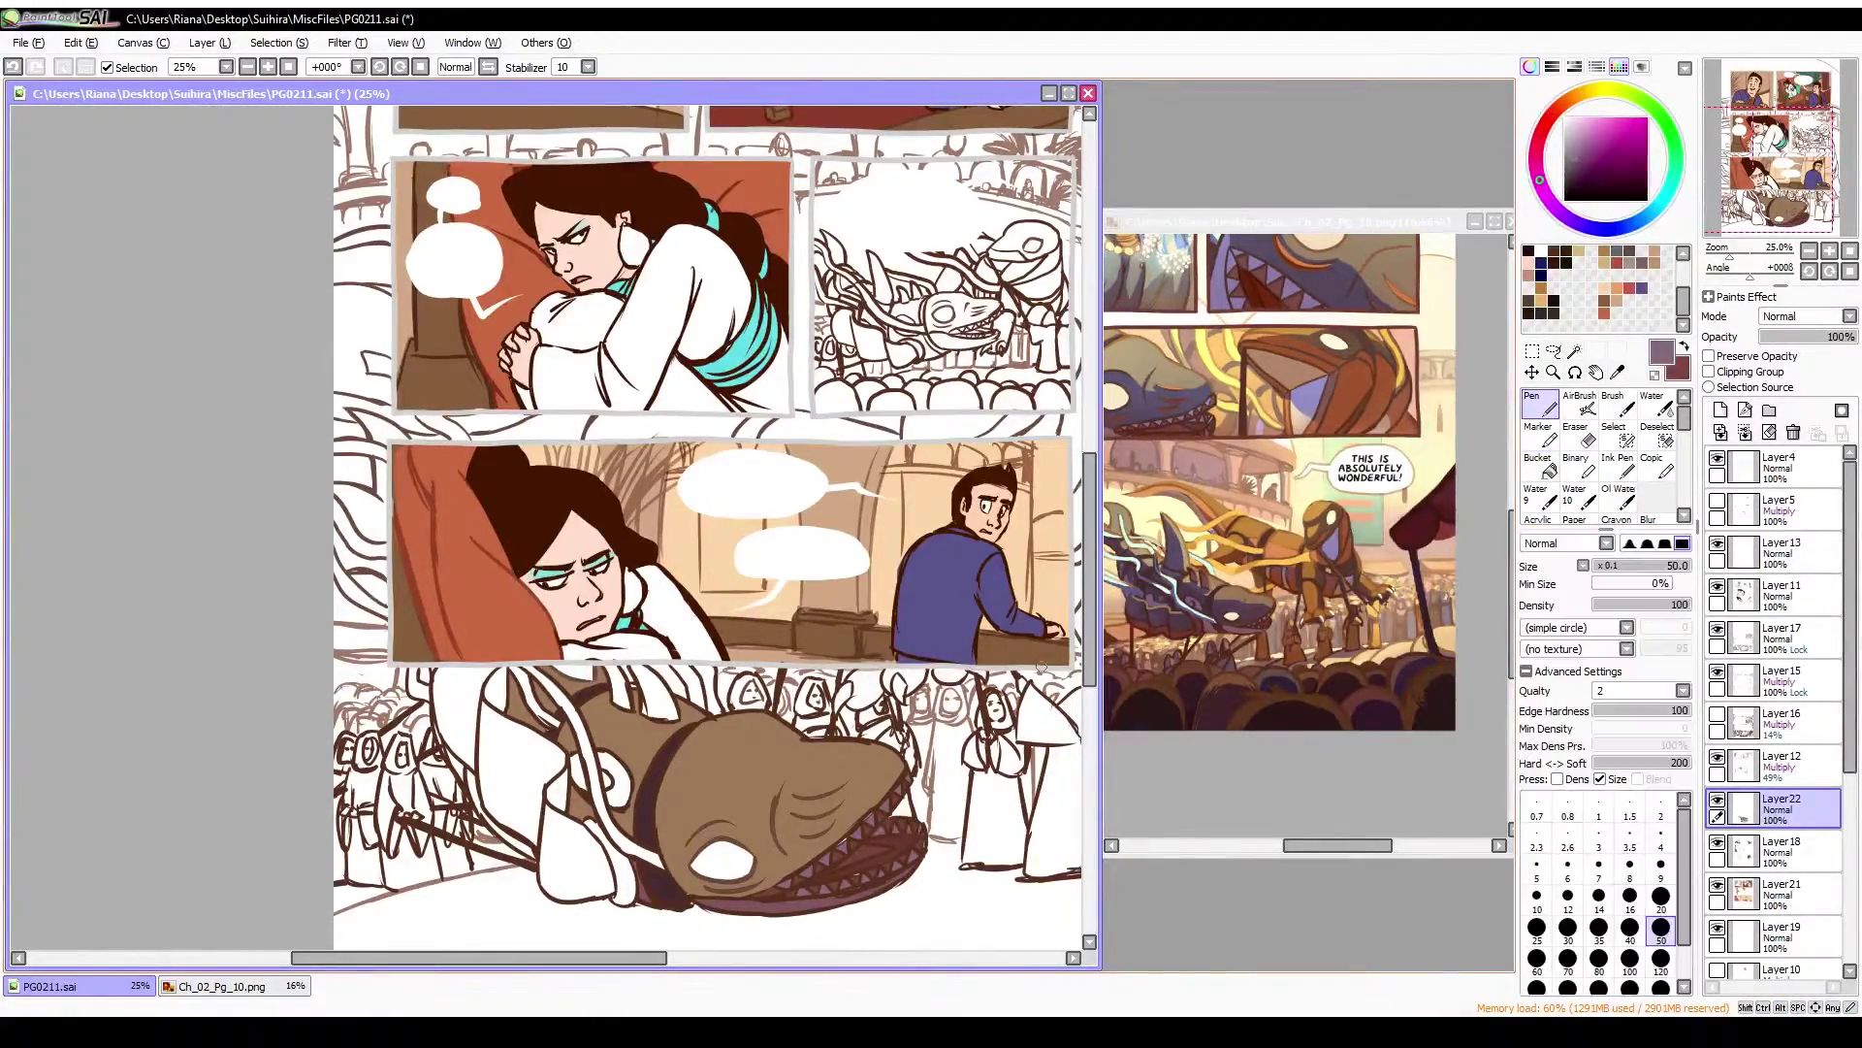
click(773, 841)
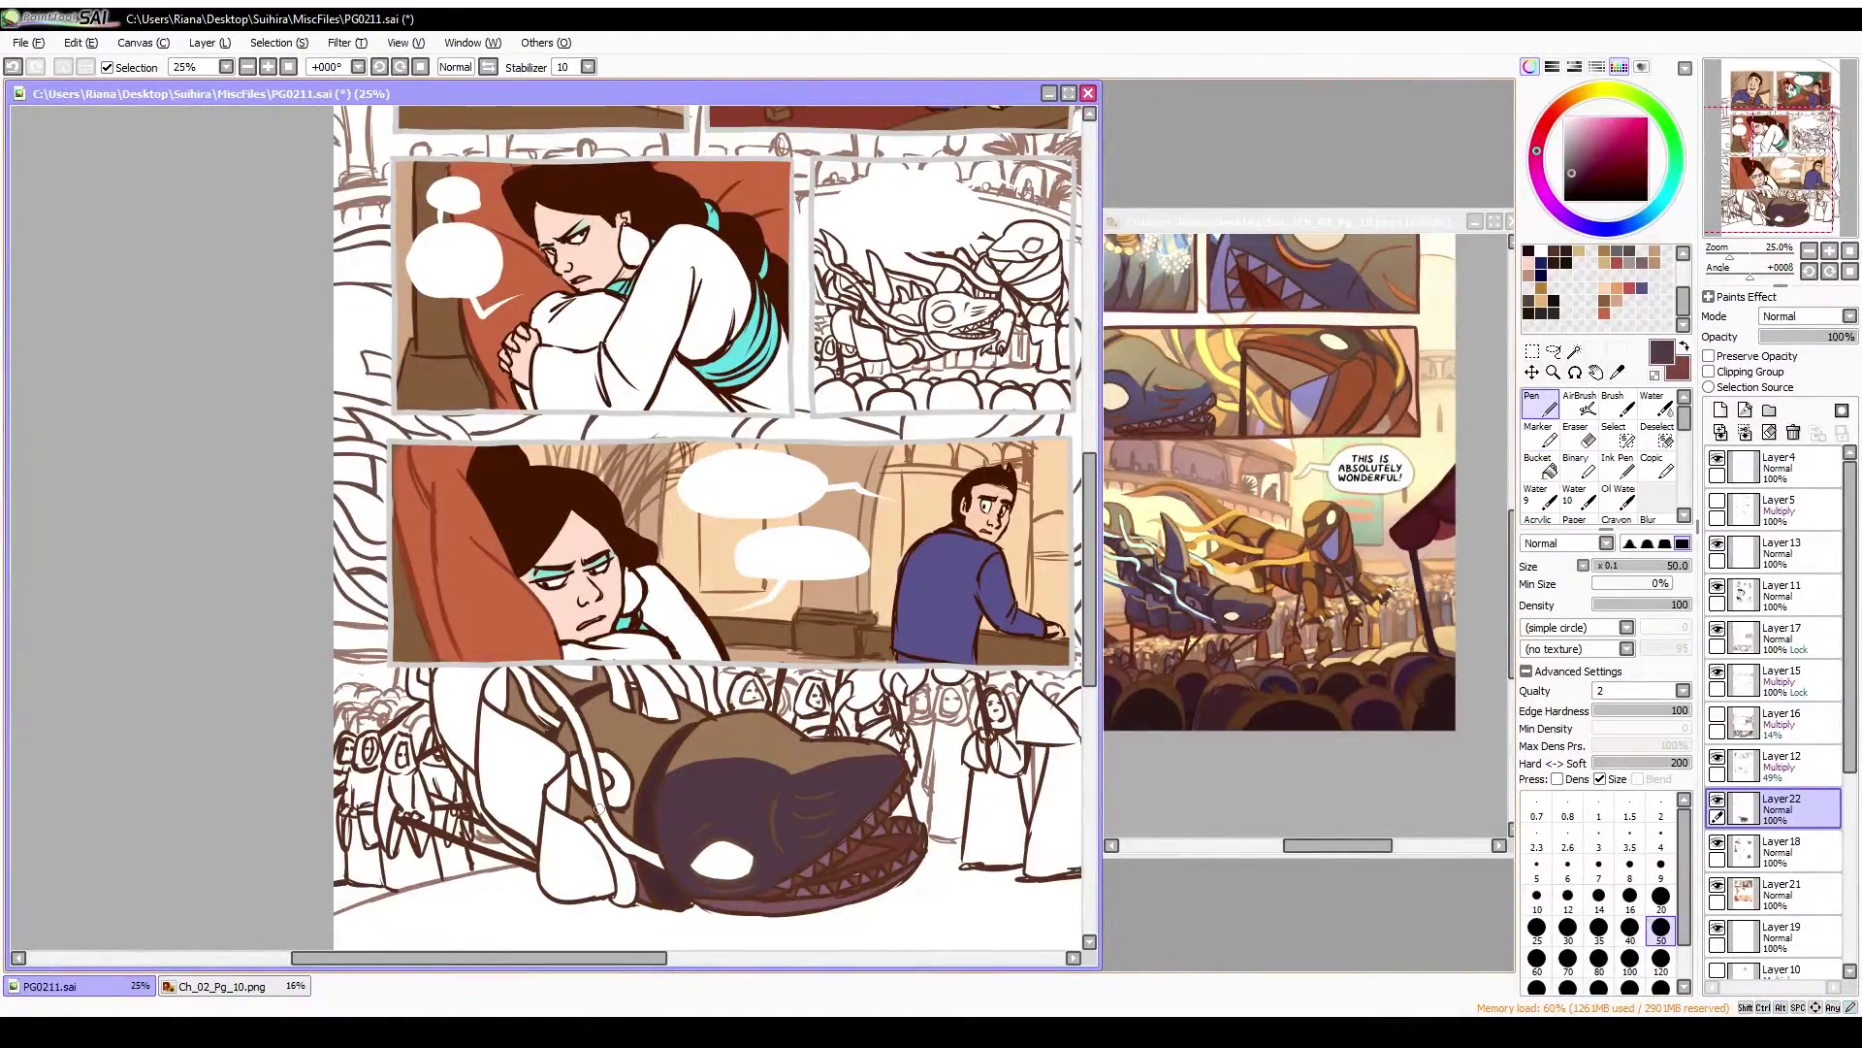
key(b)
key(n)
alt+click(620, 723)
key(b)
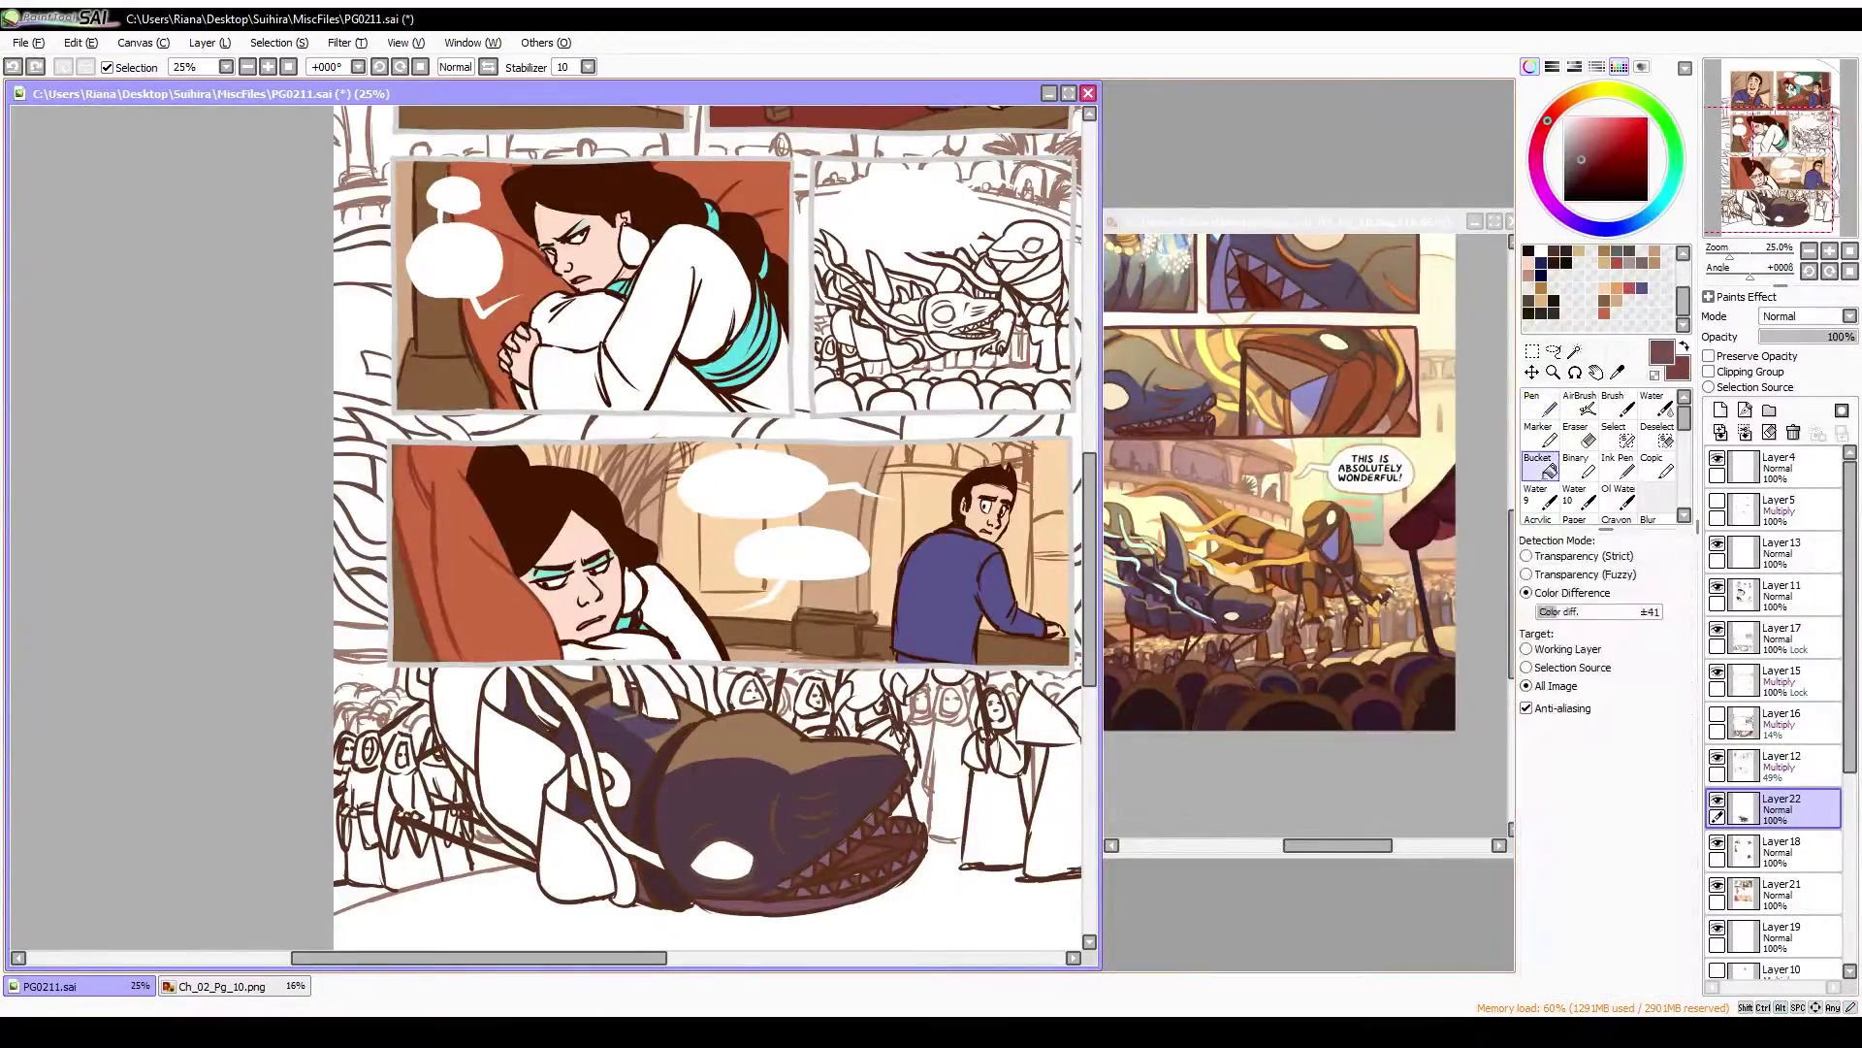
Fill the creature's back harness reddish brown and its eye pale cream
key(n)
key(b)
click(722, 861)
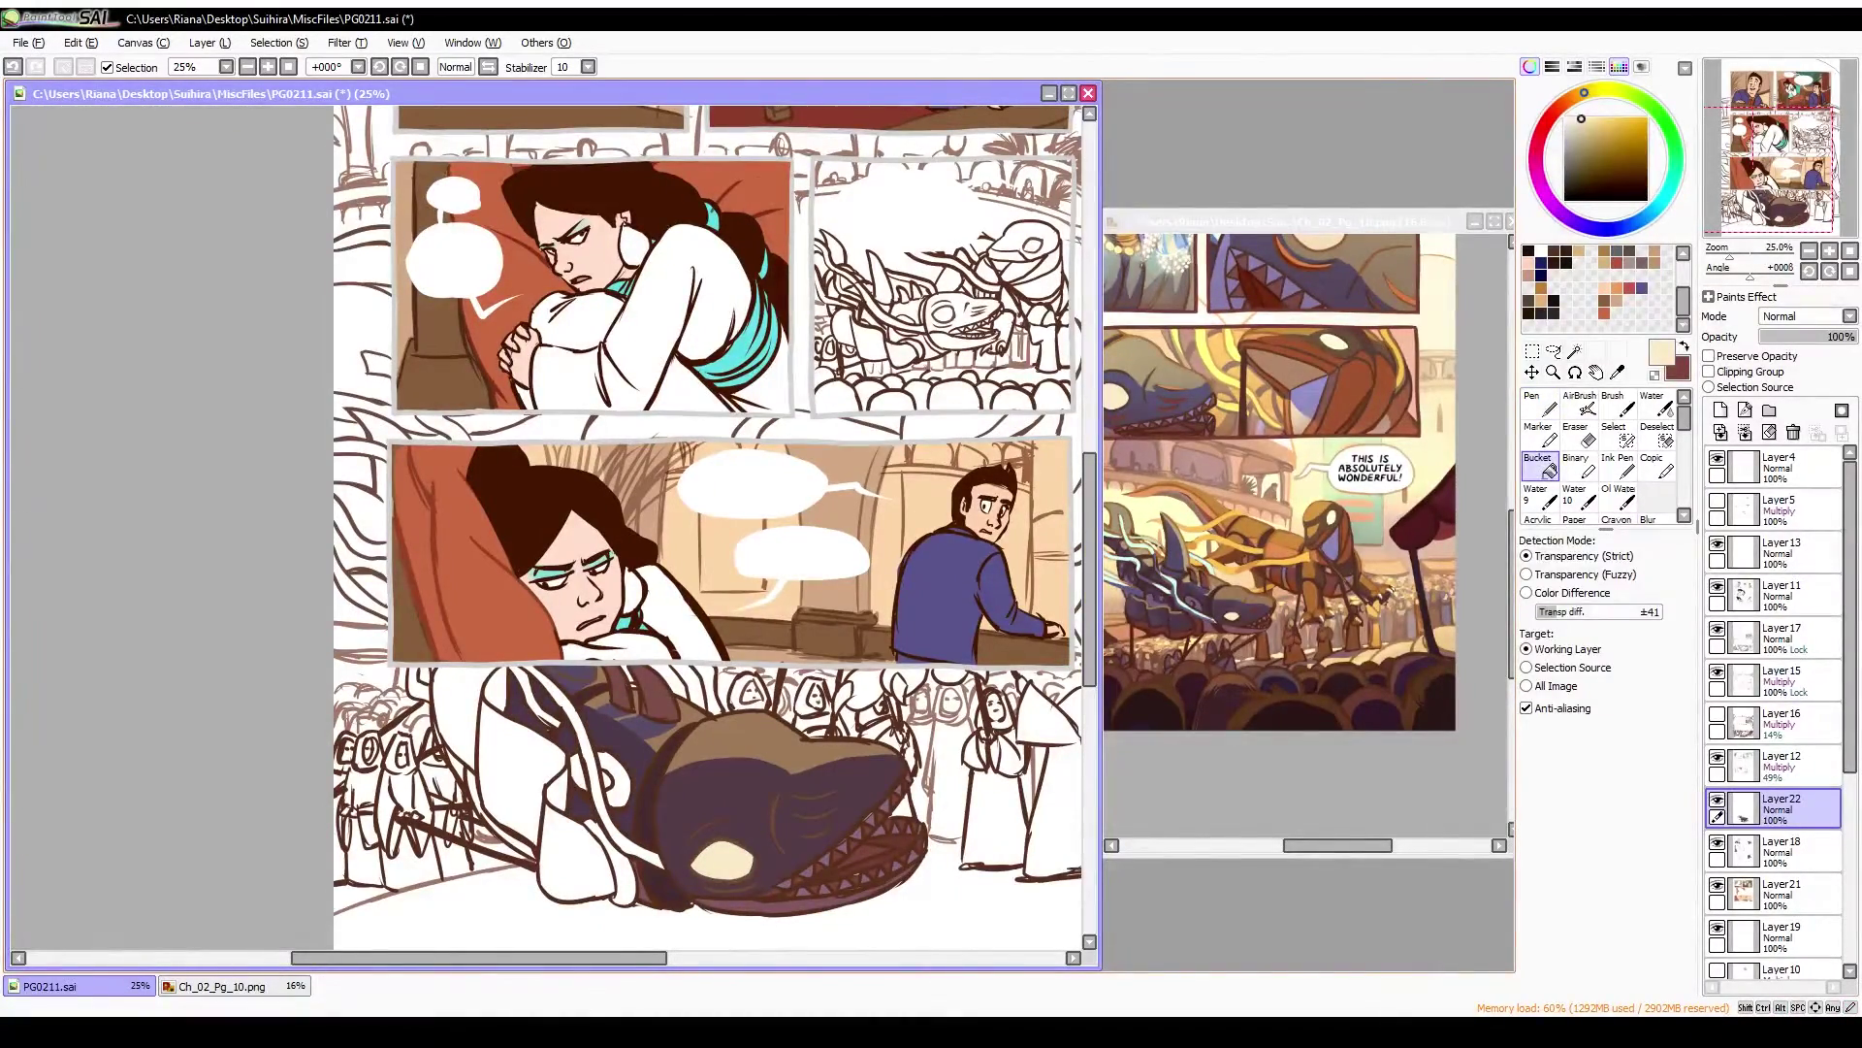
Outline and fill the creature's remaining neck, shoulder and underside areas with dark purple
key(n)
alt+click(780, 805)
key(b)
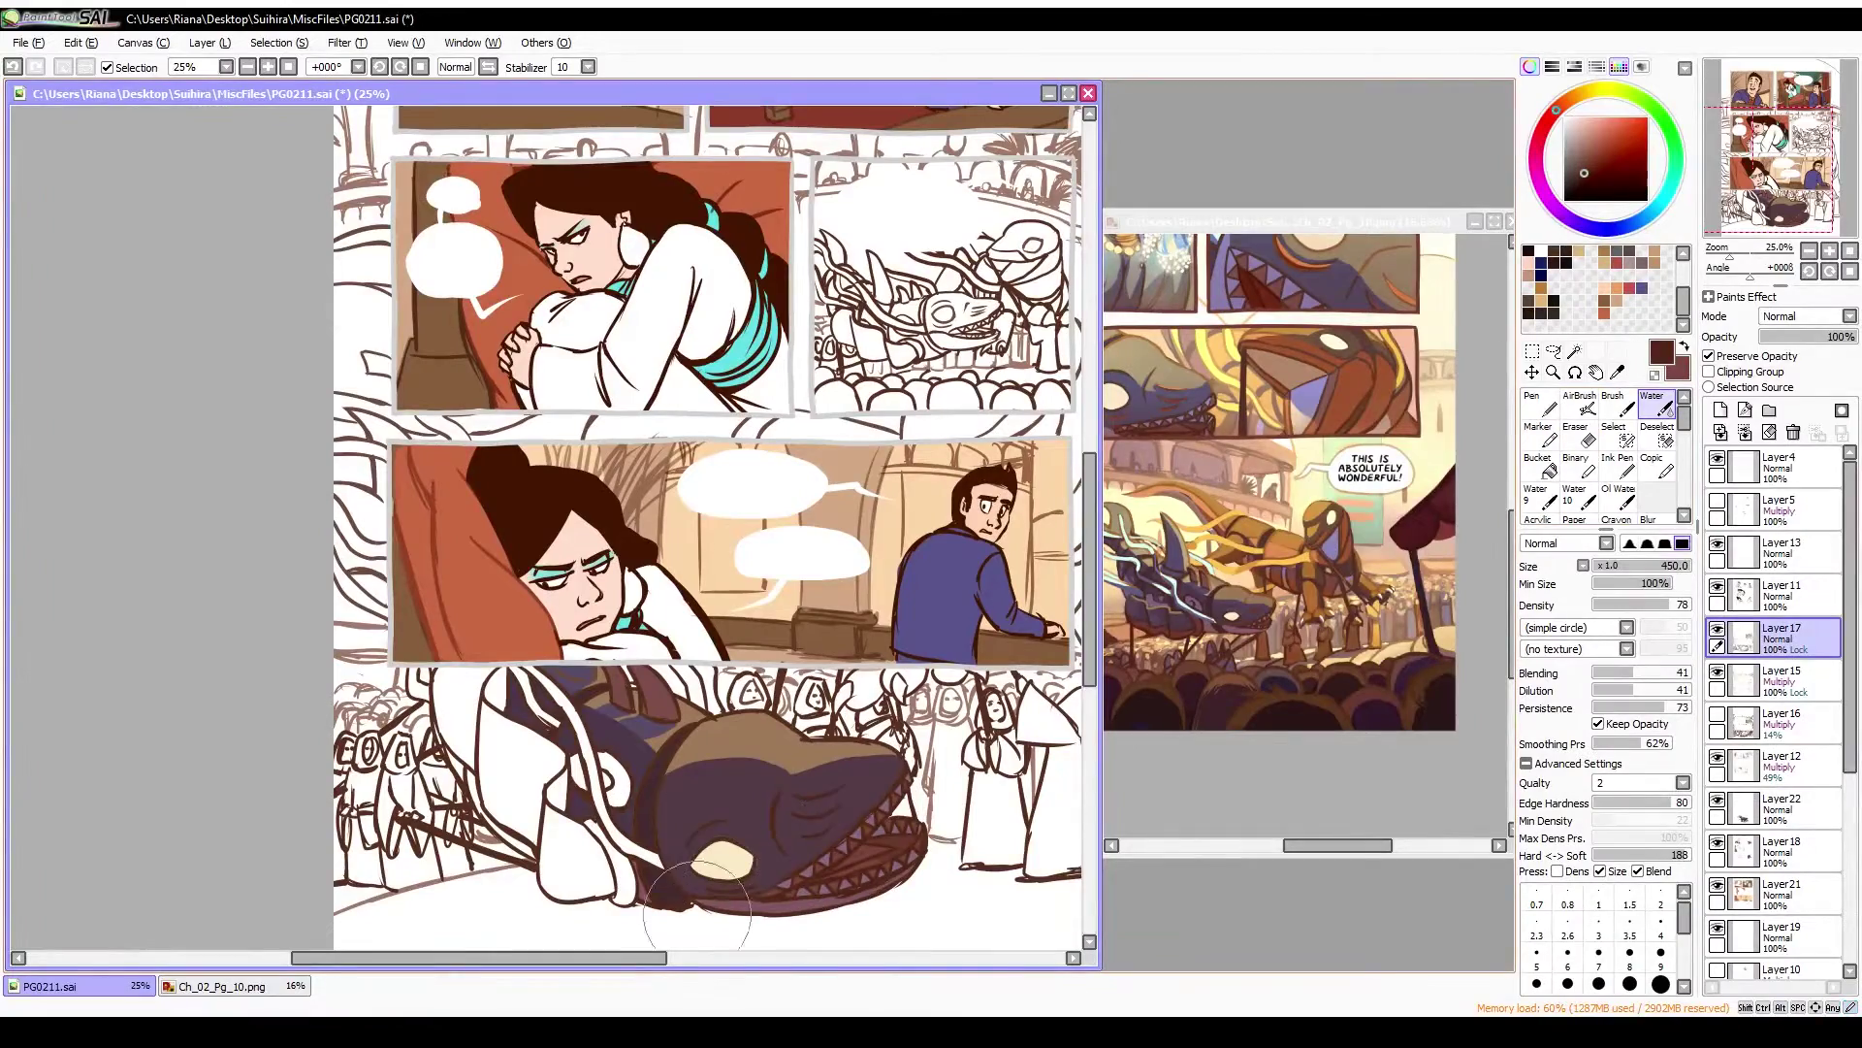
key(n)
mouse_move(582, 718)
mouse_down()
mouse_move(485, 738)
mouse_move(532, 859)
mouse_up()
key(b)
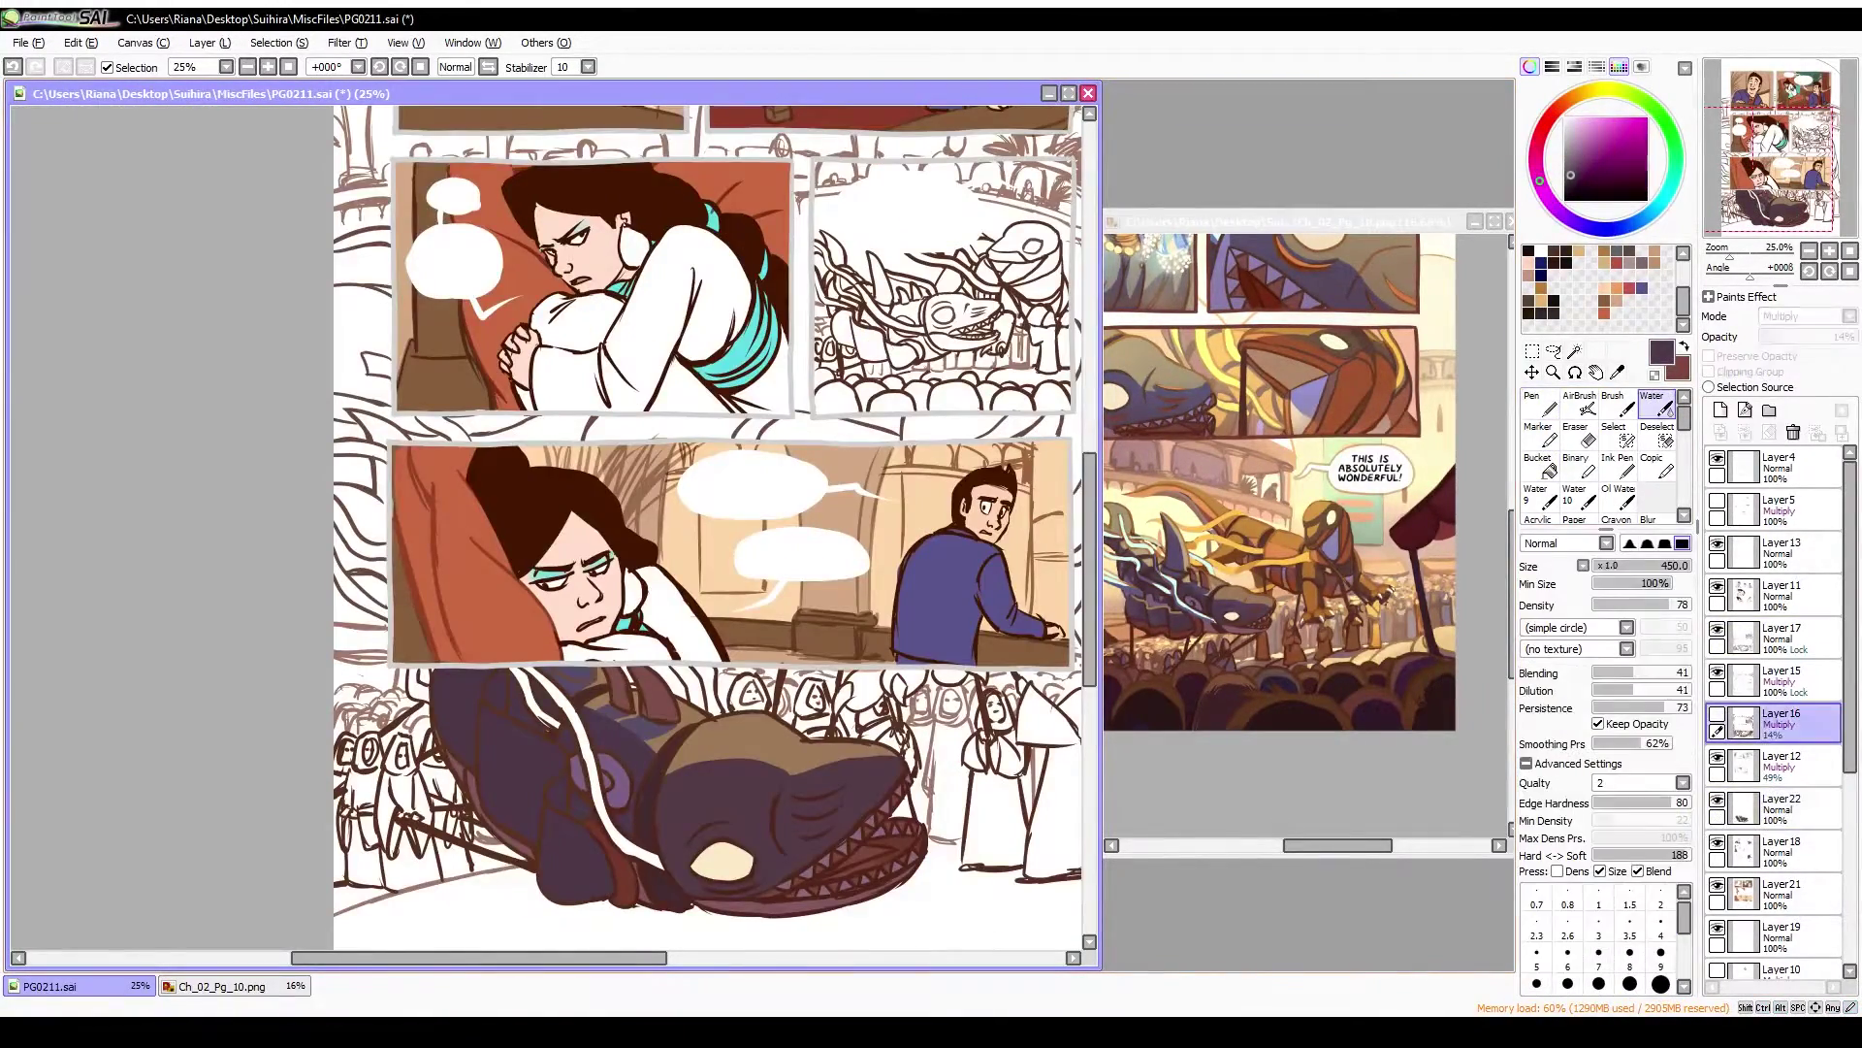
Fill the creature's tendrils pale mint on Layer22 and colour its body parts in the page's left margin
click(1781, 723)
click(1781, 635)
key(n)
alt+click(543, 679)
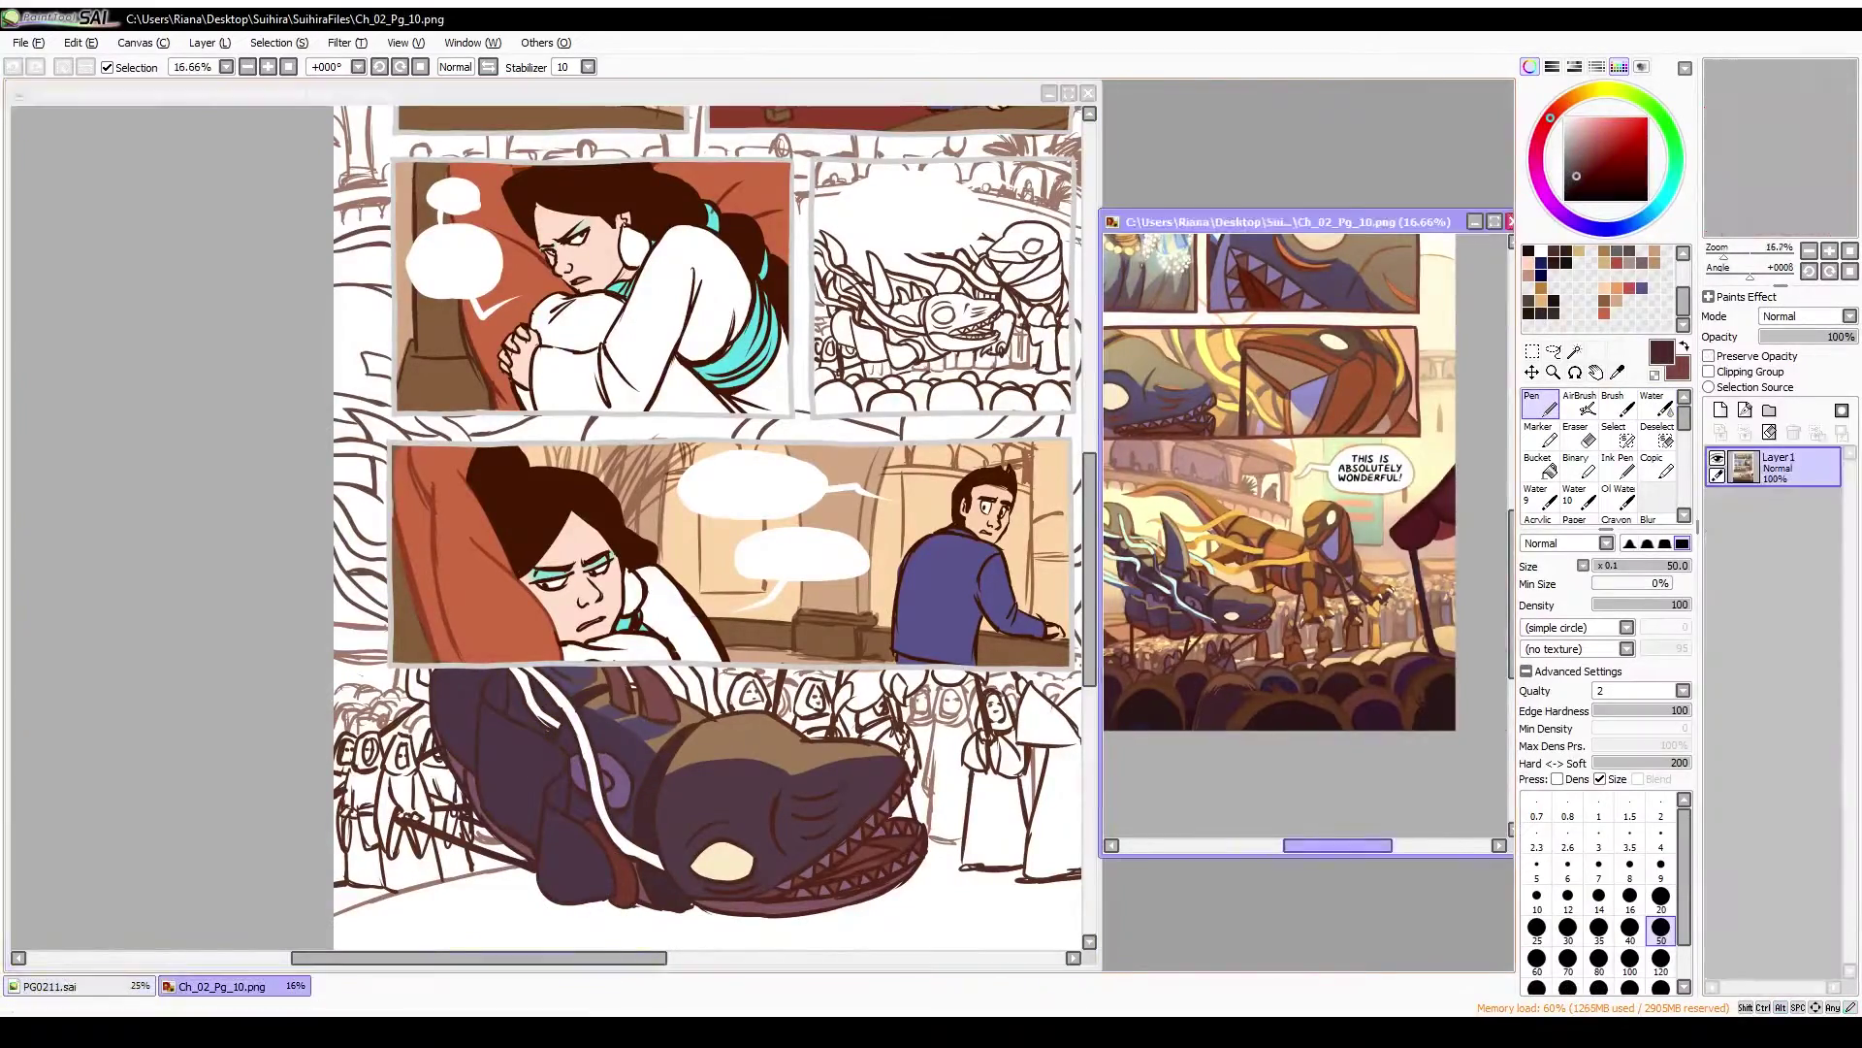
click(1538, 468)
click(1781, 806)
click(553, 737)
click(364, 582)
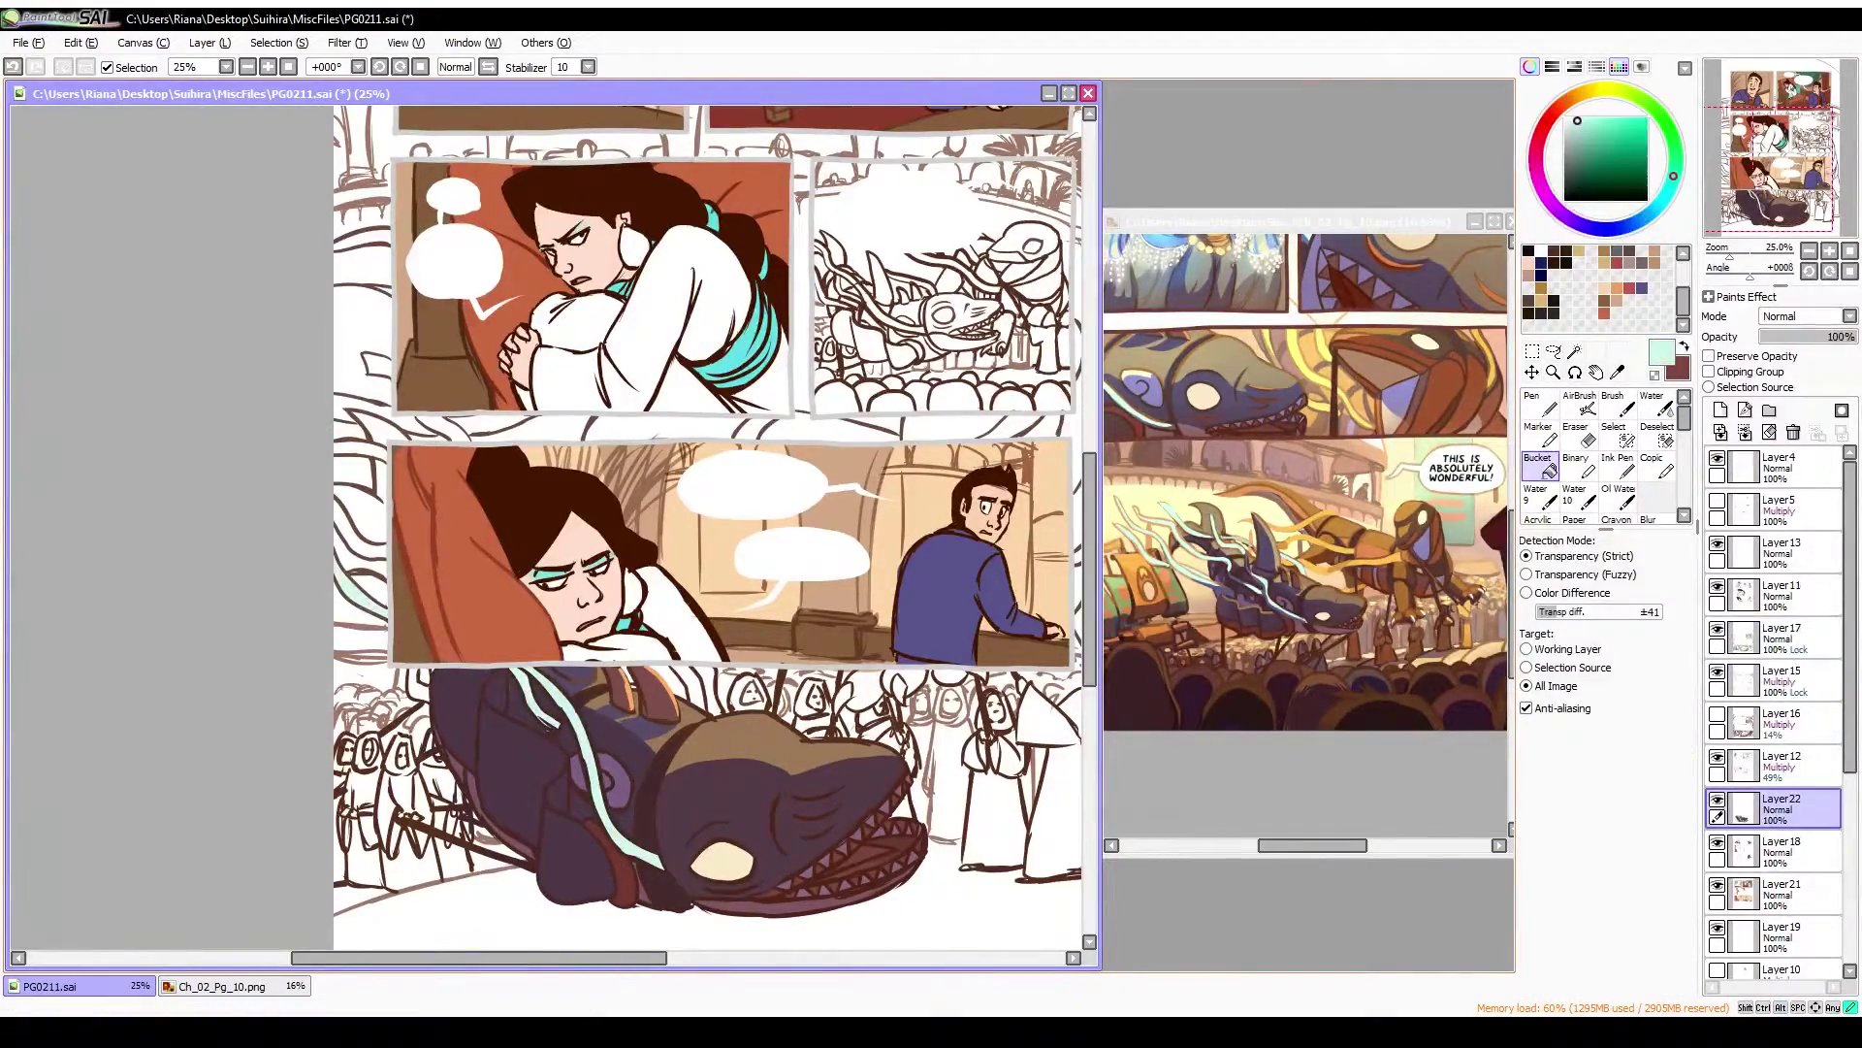
click(363, 528)
Paint a tan trim line along the creature's neck and dark red shading on its underside
key(n)
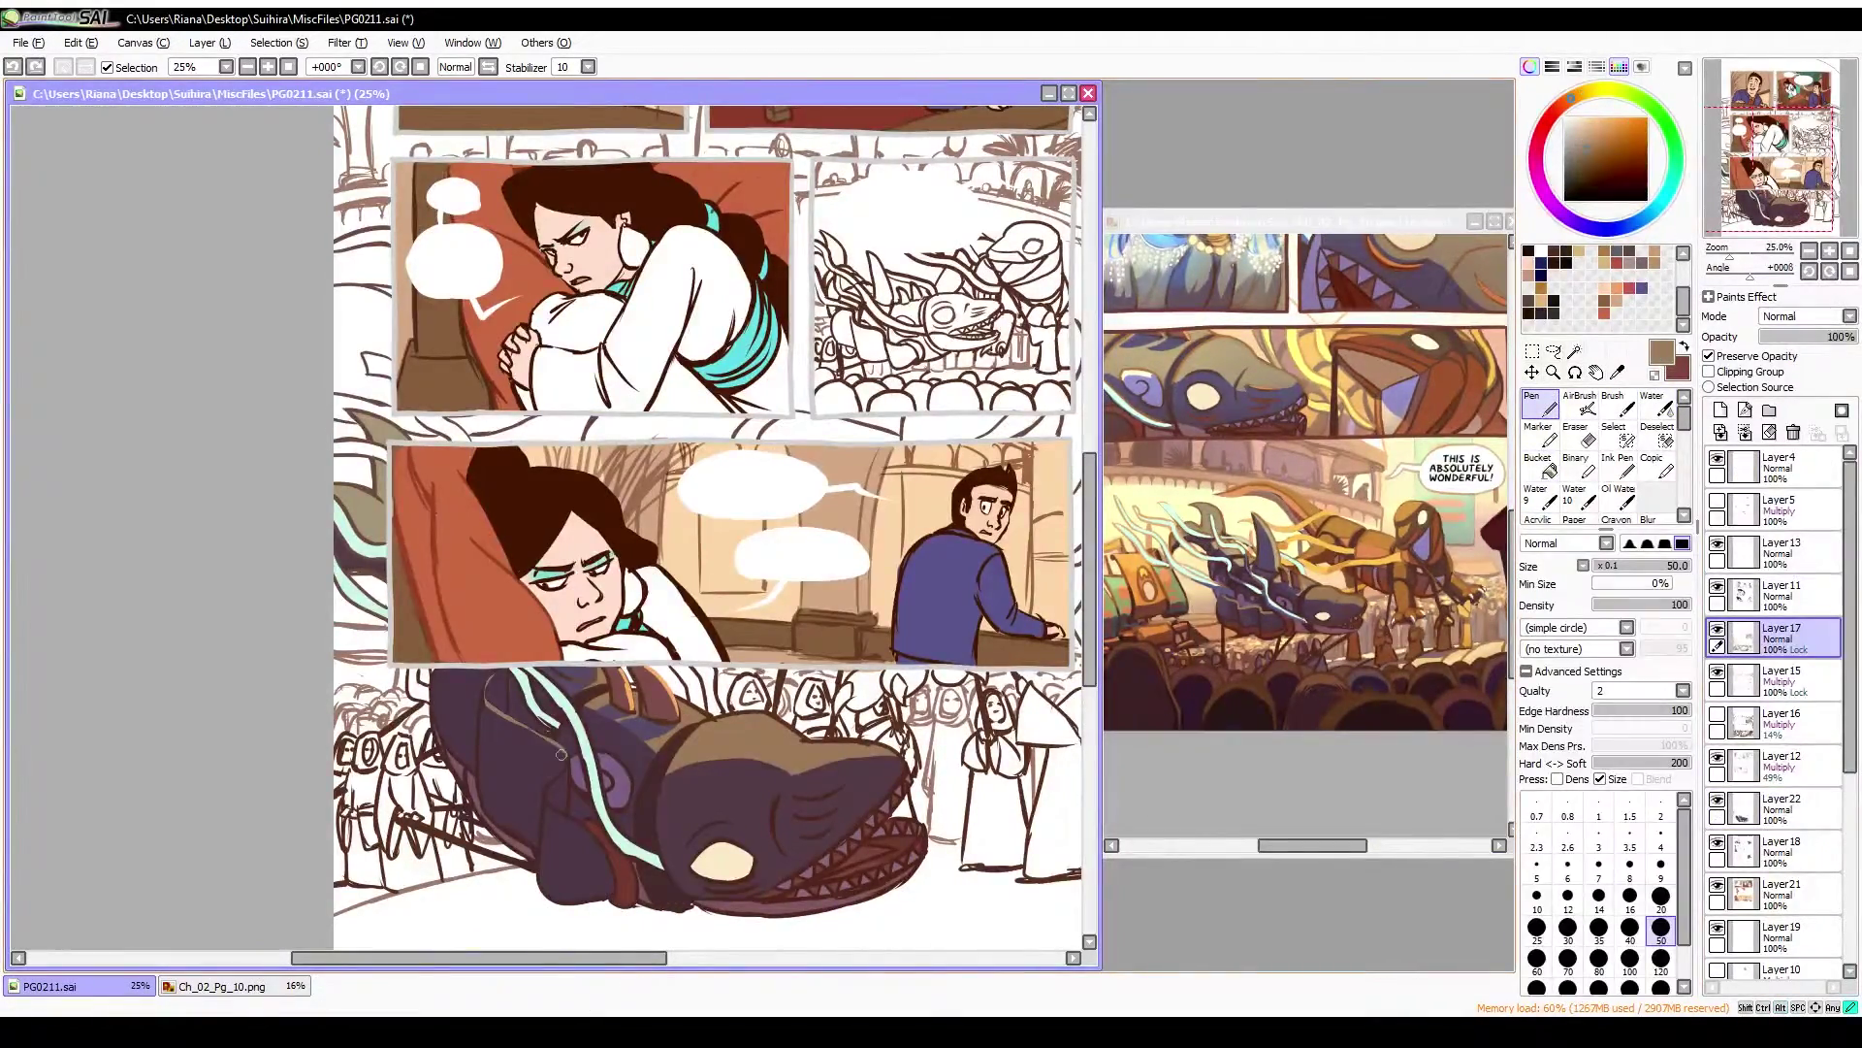
alt+click(501, 725)
alt+click(592, 853)
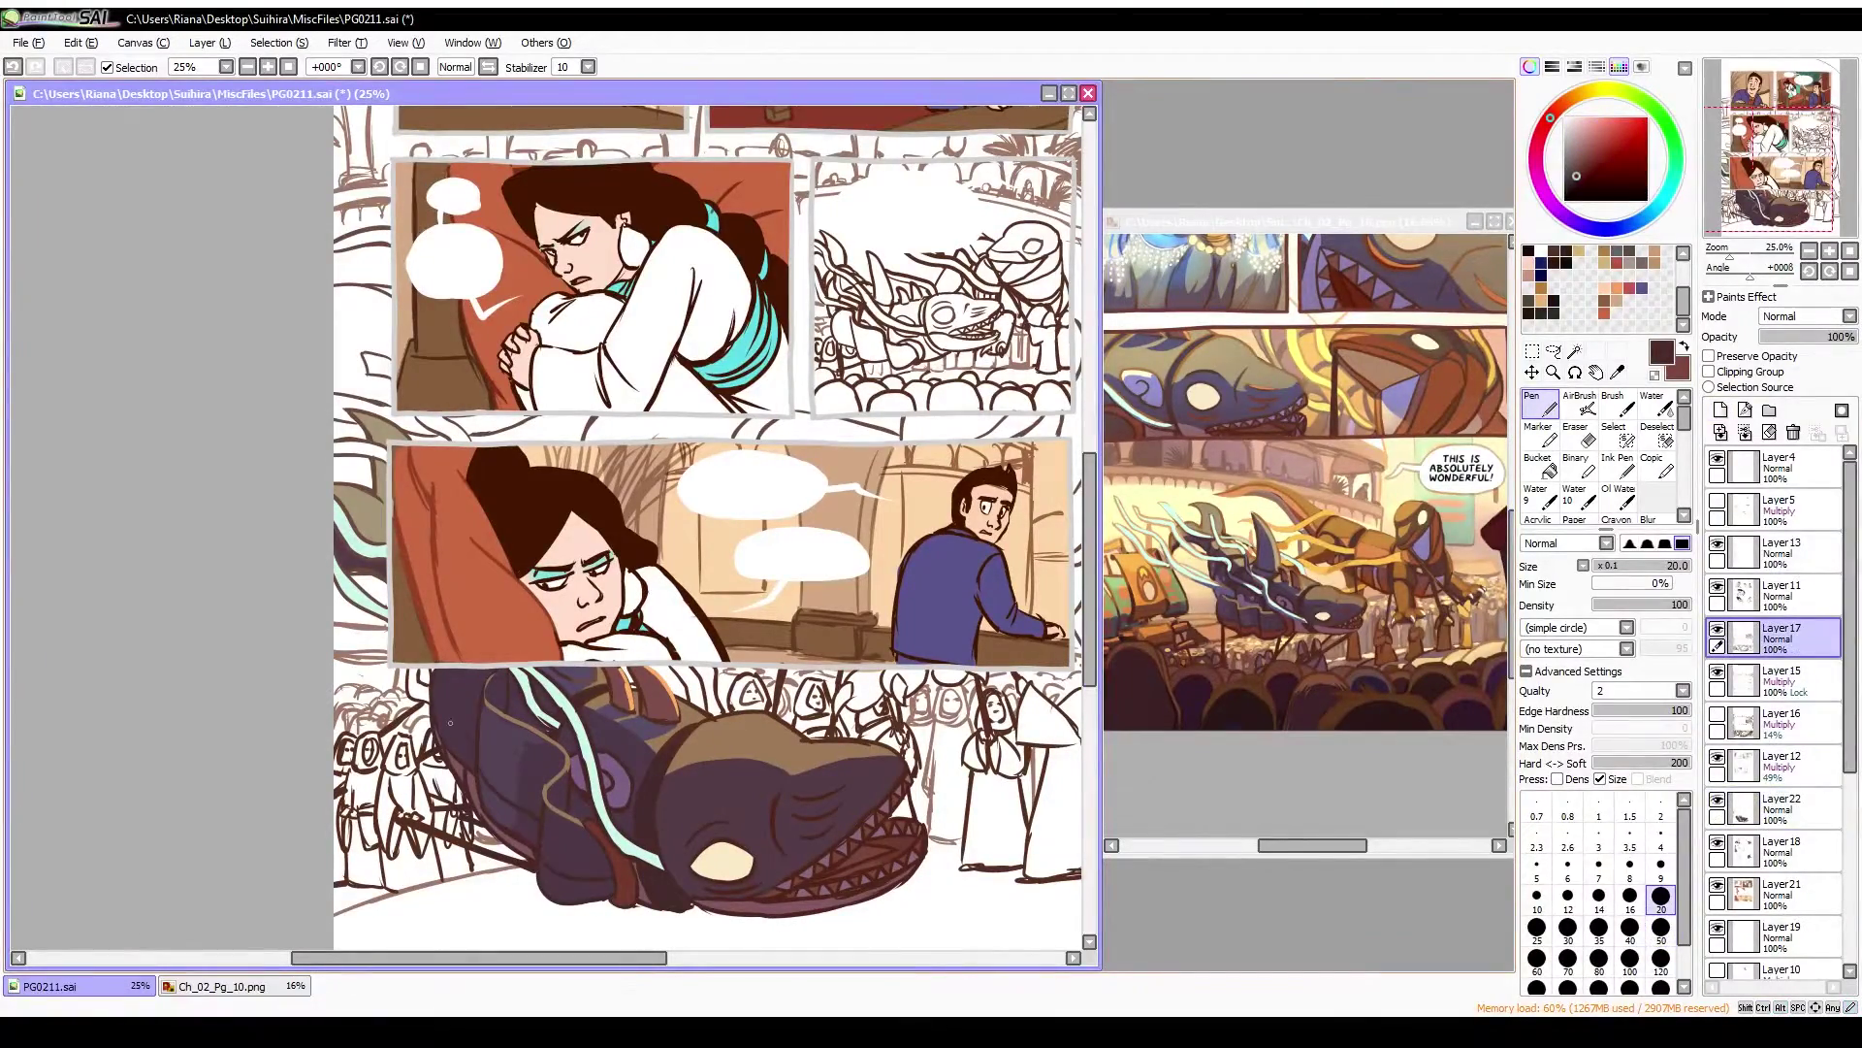
key(g)
key(n)
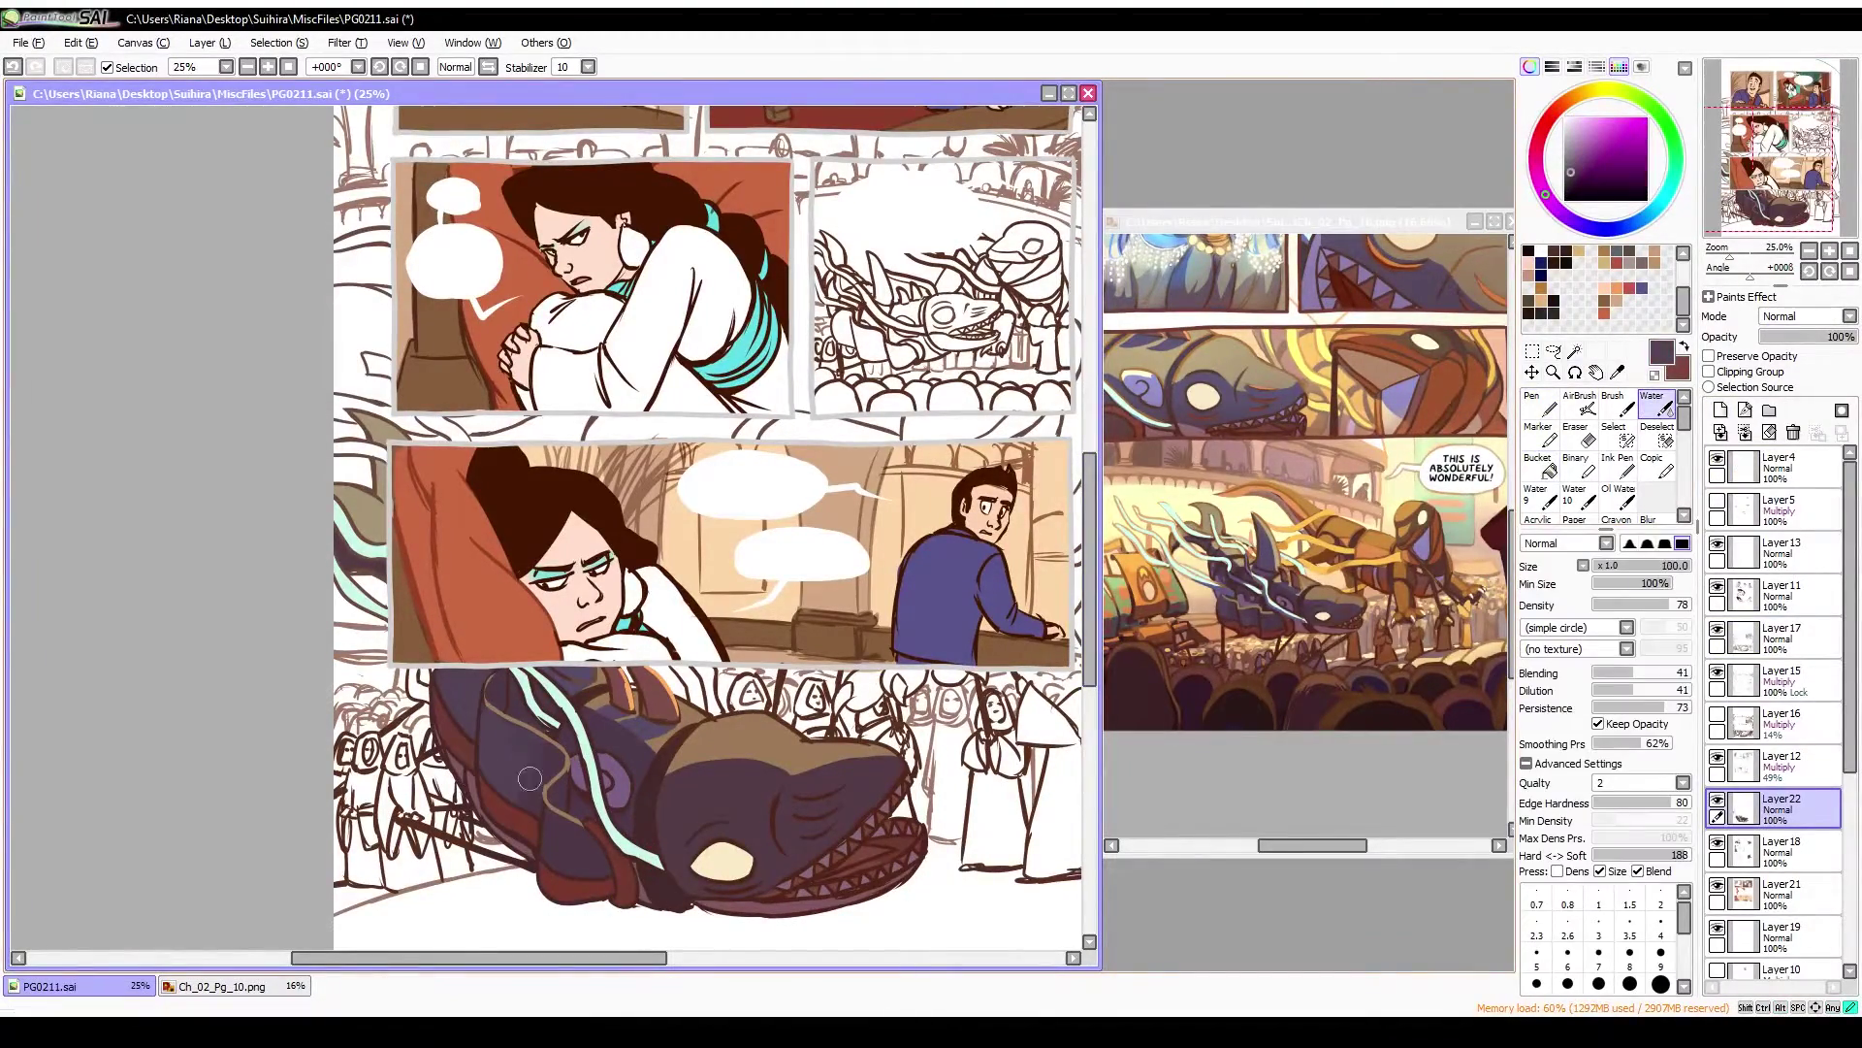
alt+click(531, 778)
alt+click(562, 708)
Shade the lower ends of the creature's mint tendrils blue and refine the colours on its body
key(g)
drag(208, 468, 254, 358)
key(n)
alt+click(253, 358)
key(g)
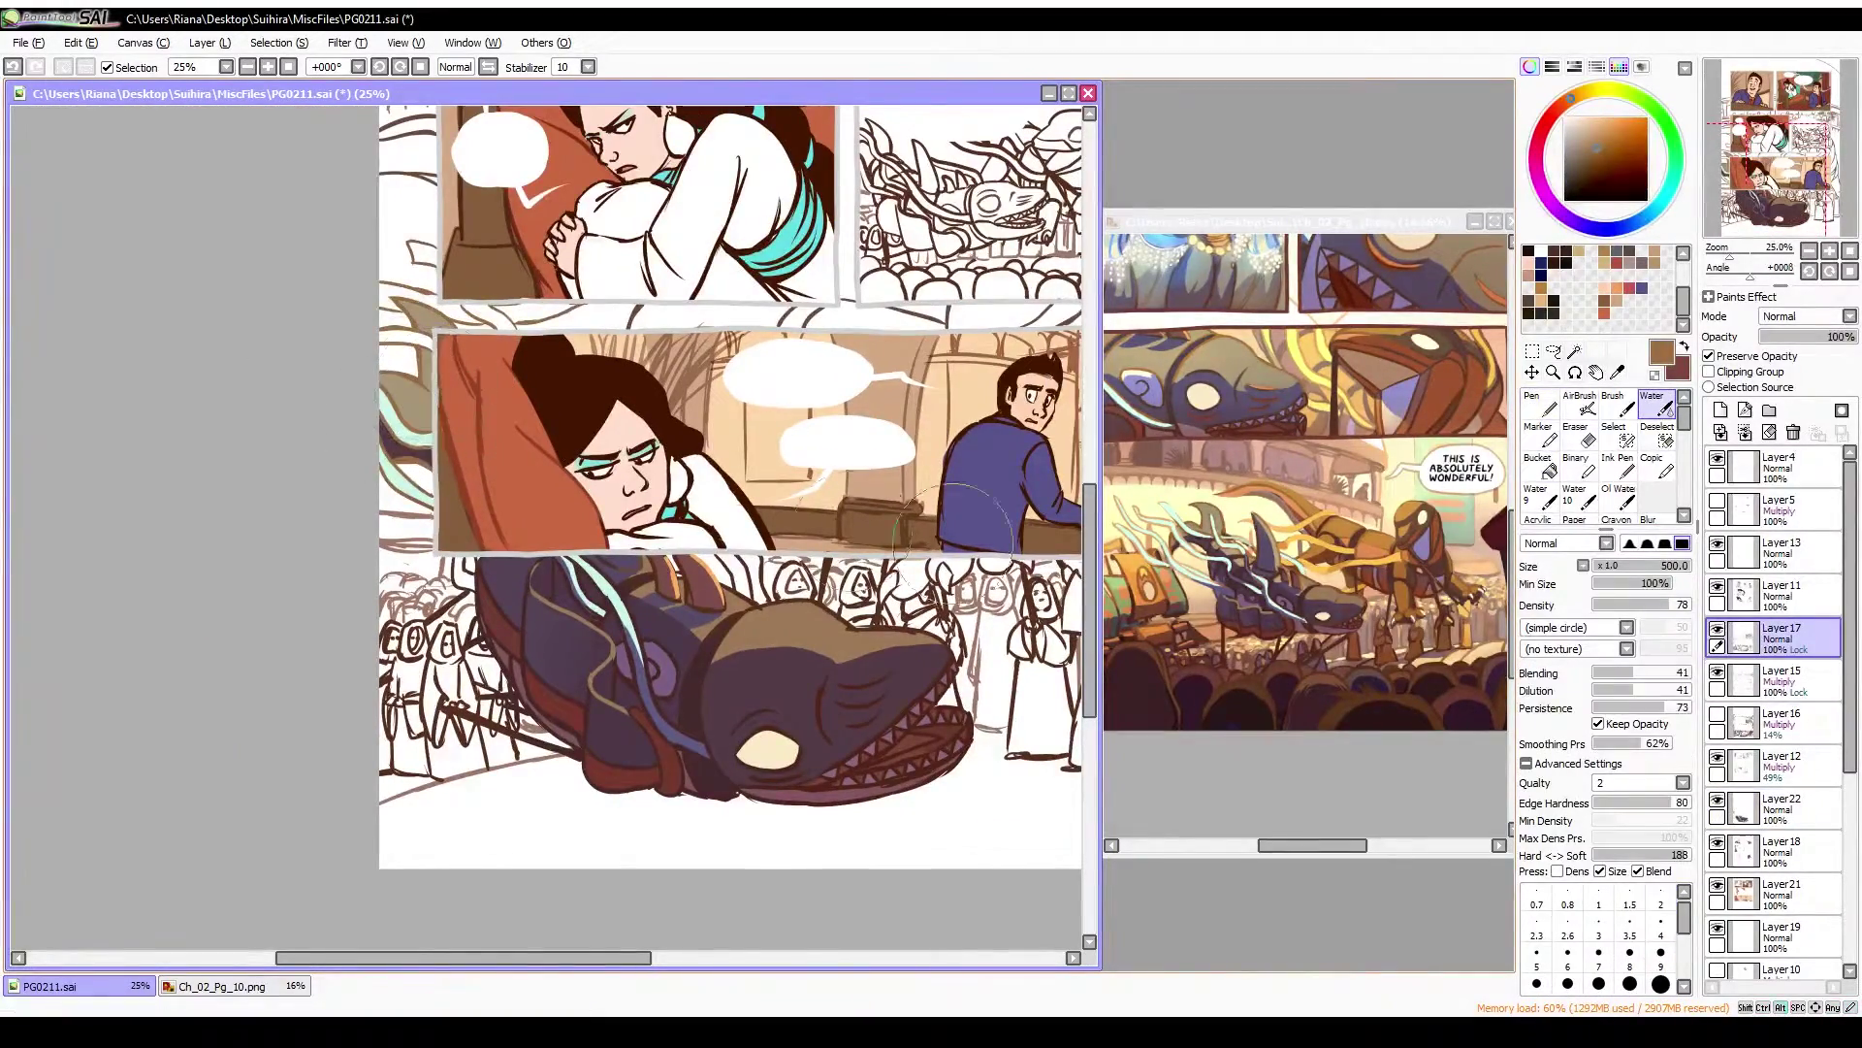
key(n)
alt+click(398, 403)
drag(887, 910, 667, 864)
alt+click(667, 863)
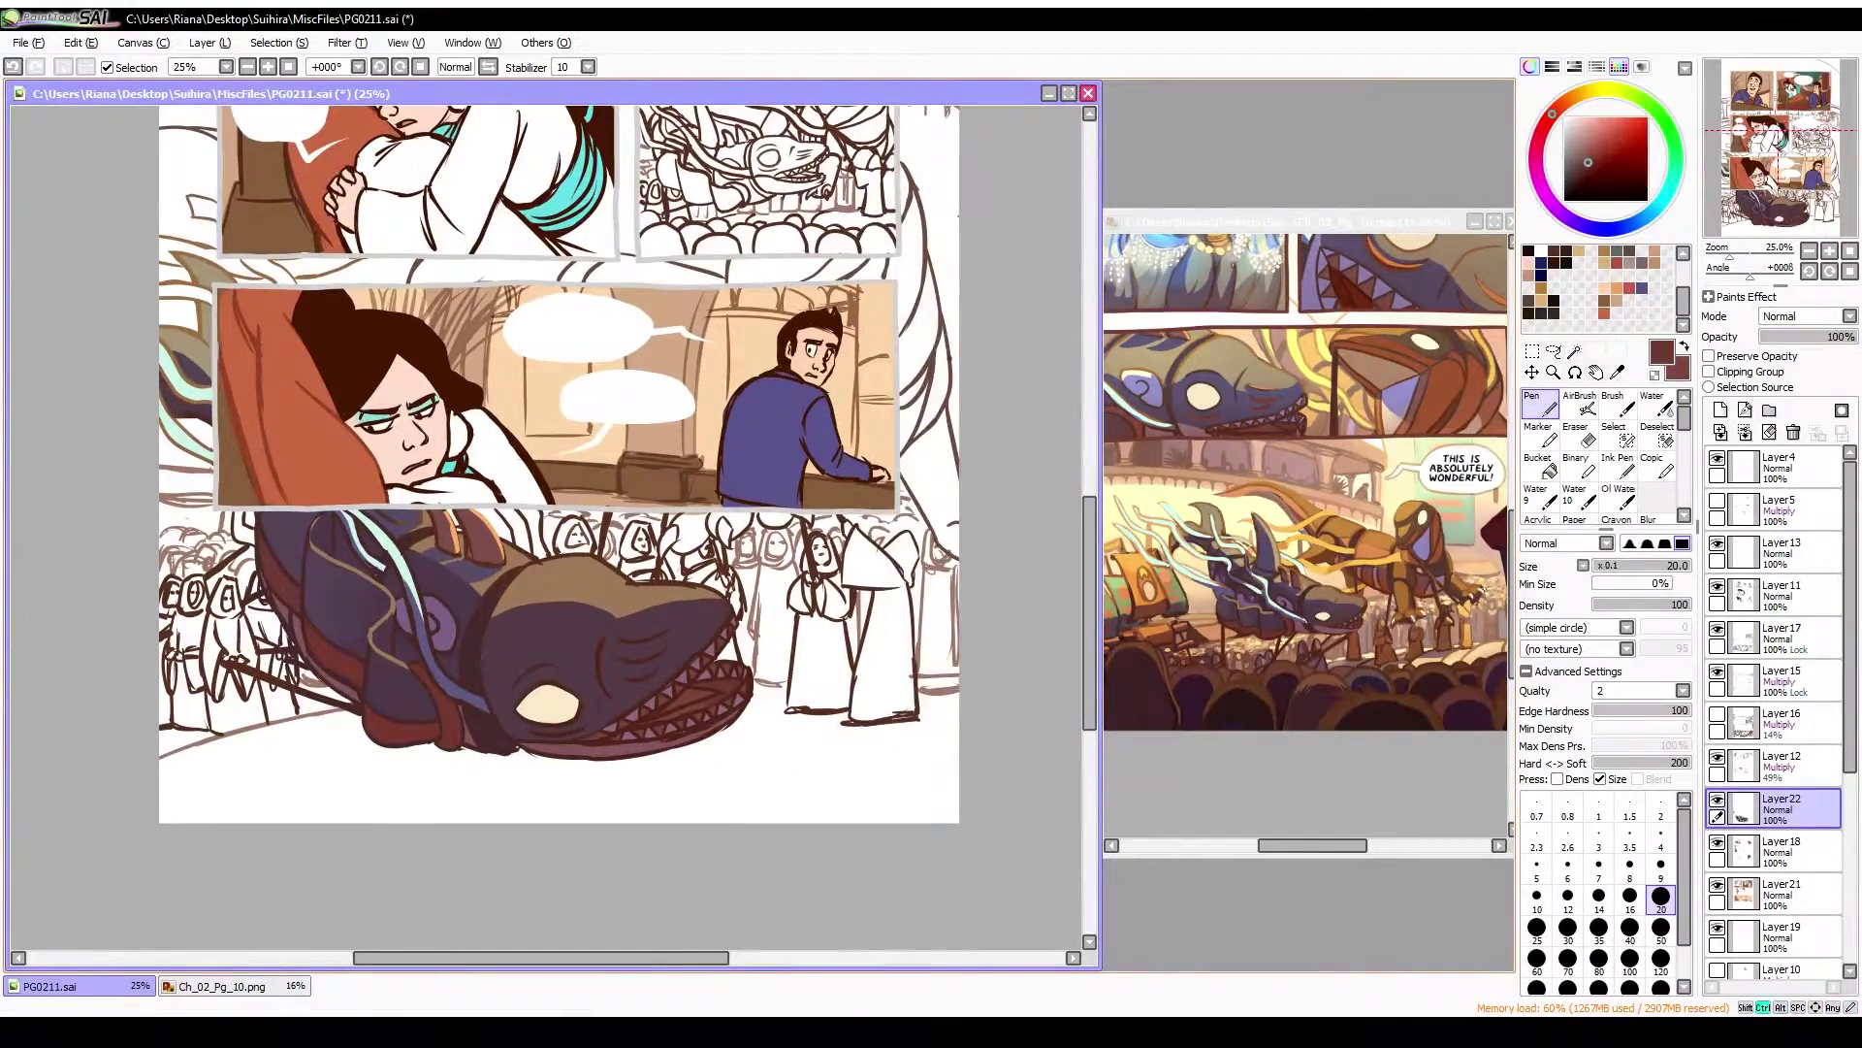
Fill the robes of the hooded figures behind the creature's back with dark purple
key(g)
alt+click(418, 591)
drag(235, 655, 198, 757)
alt+click(199, 756)
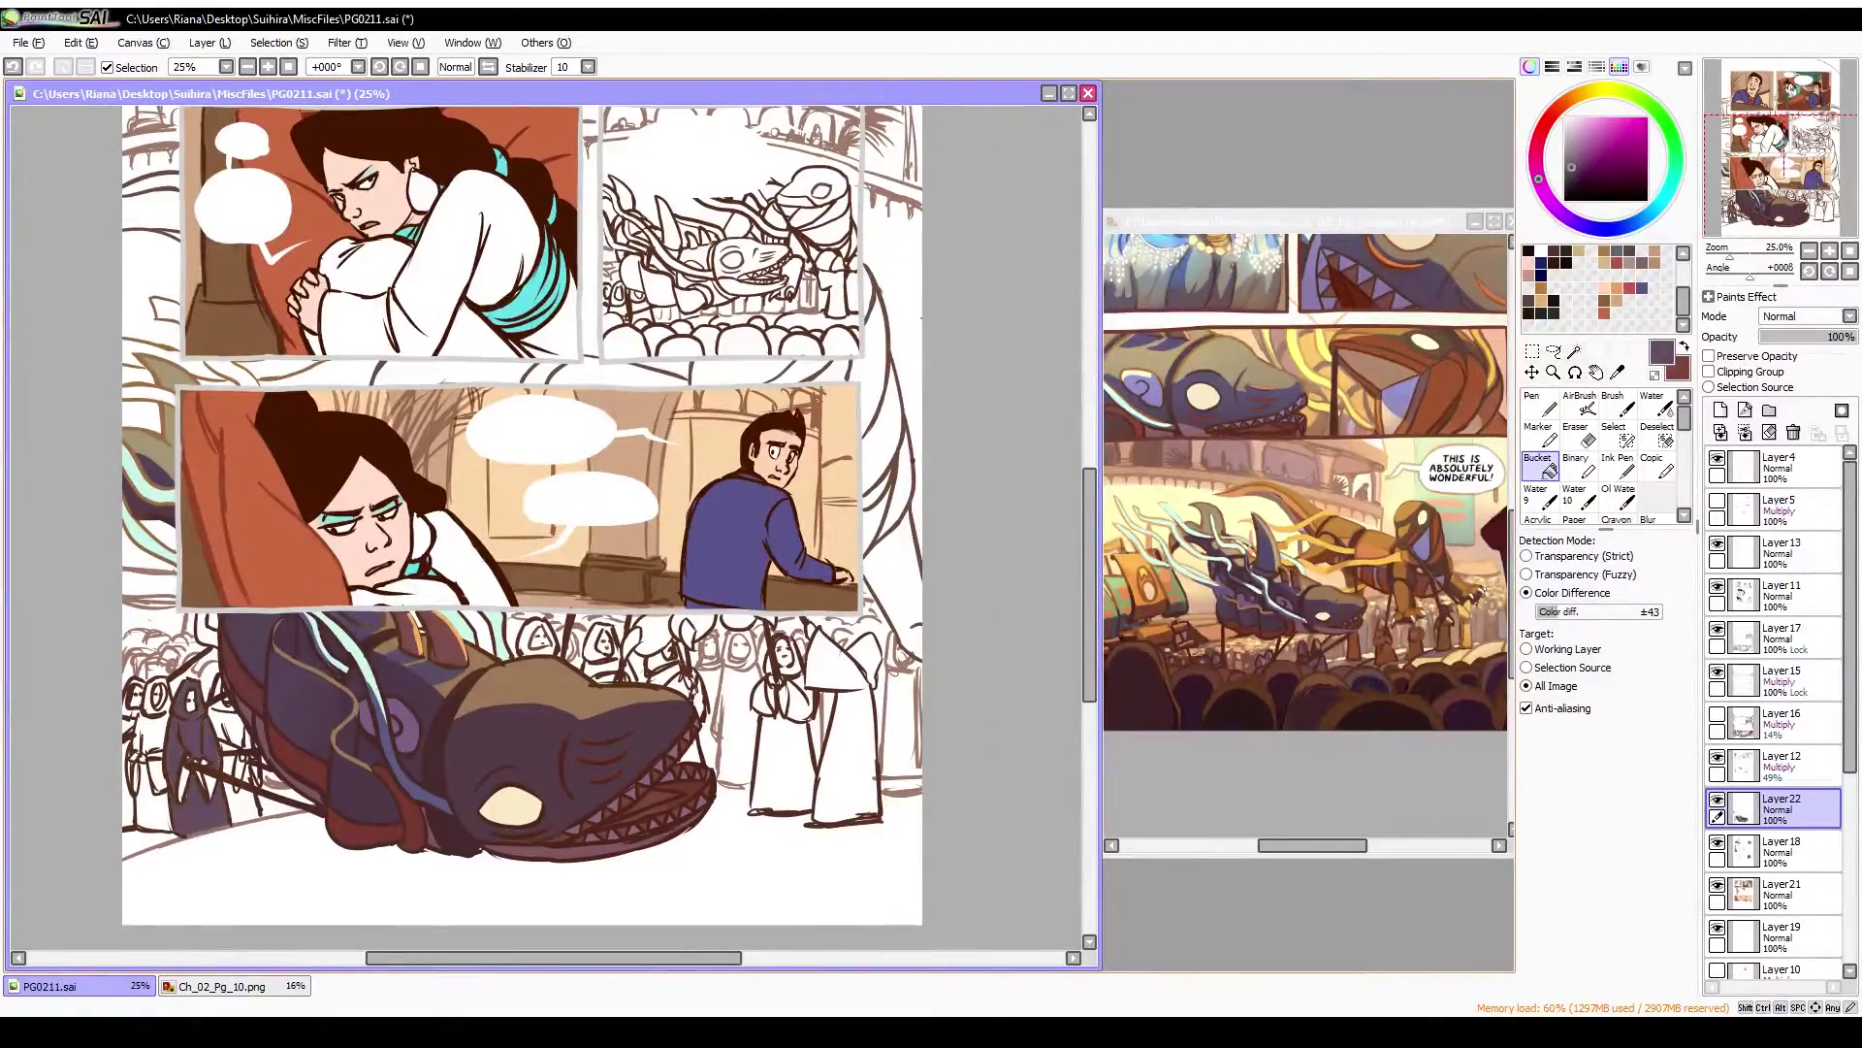
key(n)
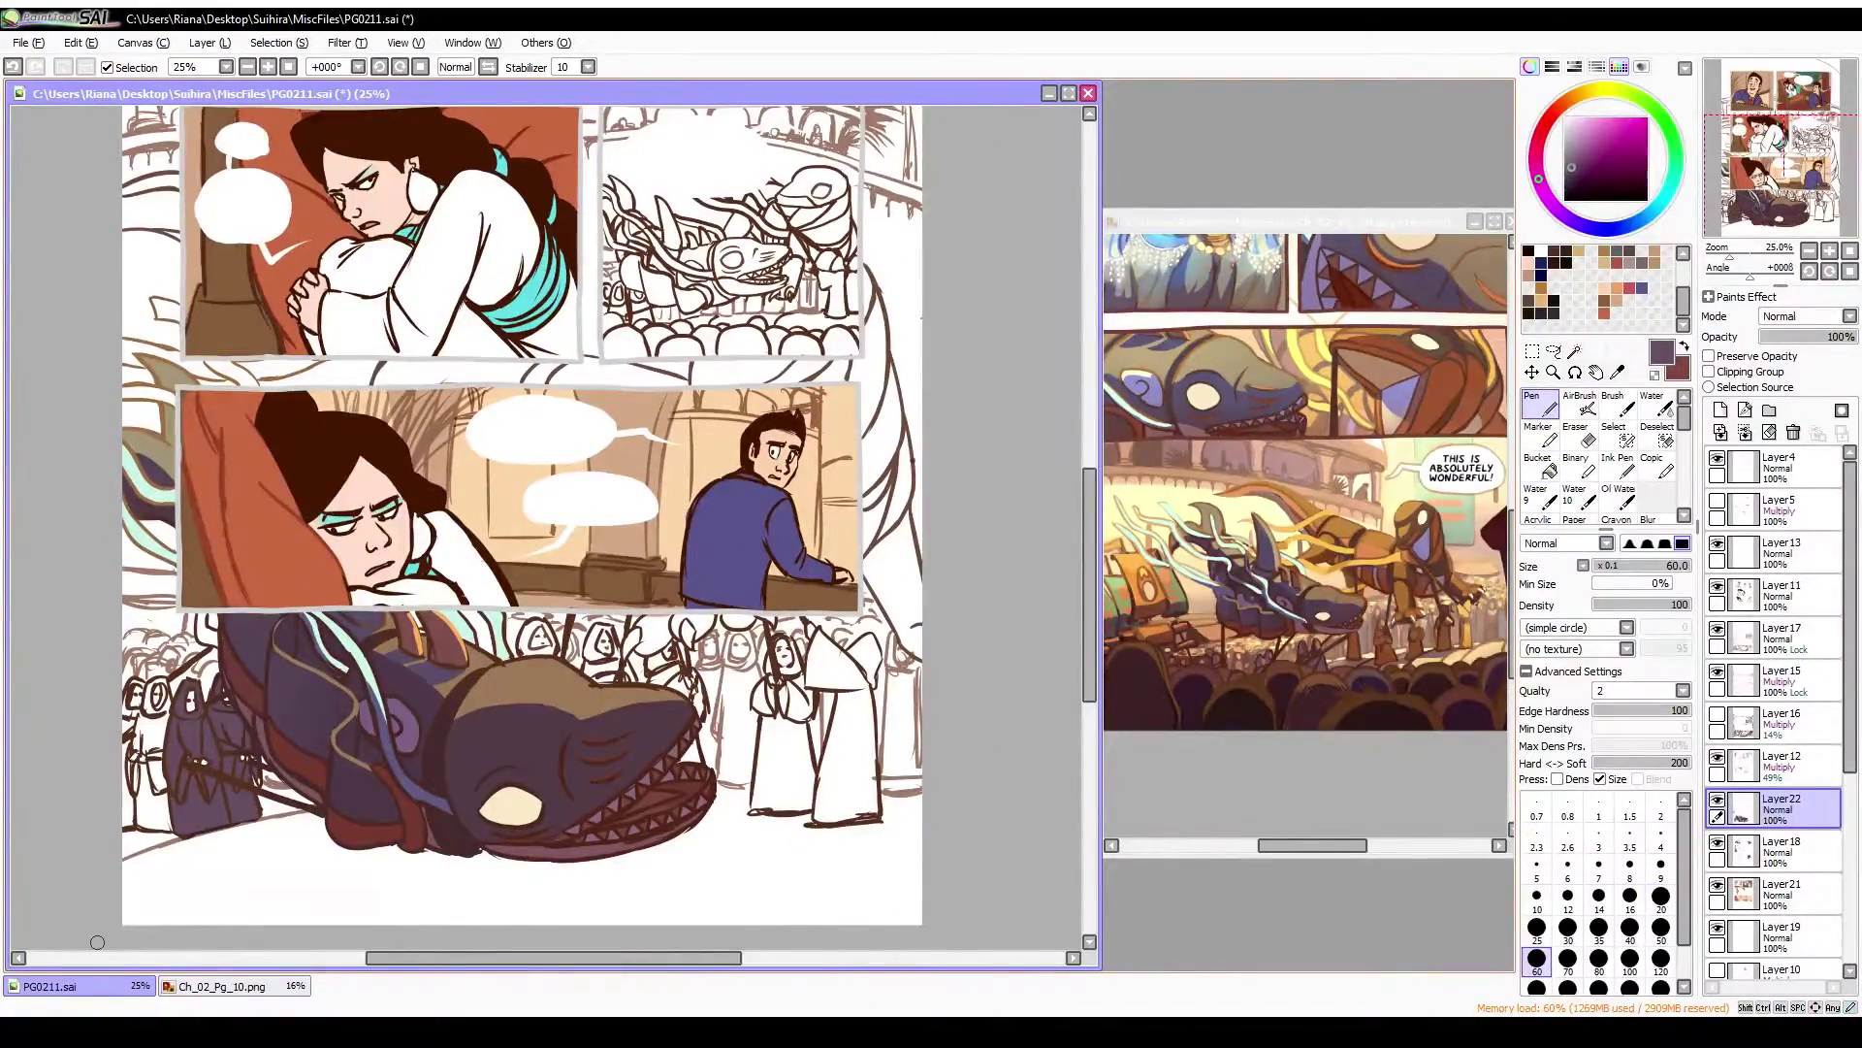
key(g)
key(n)
key(g)
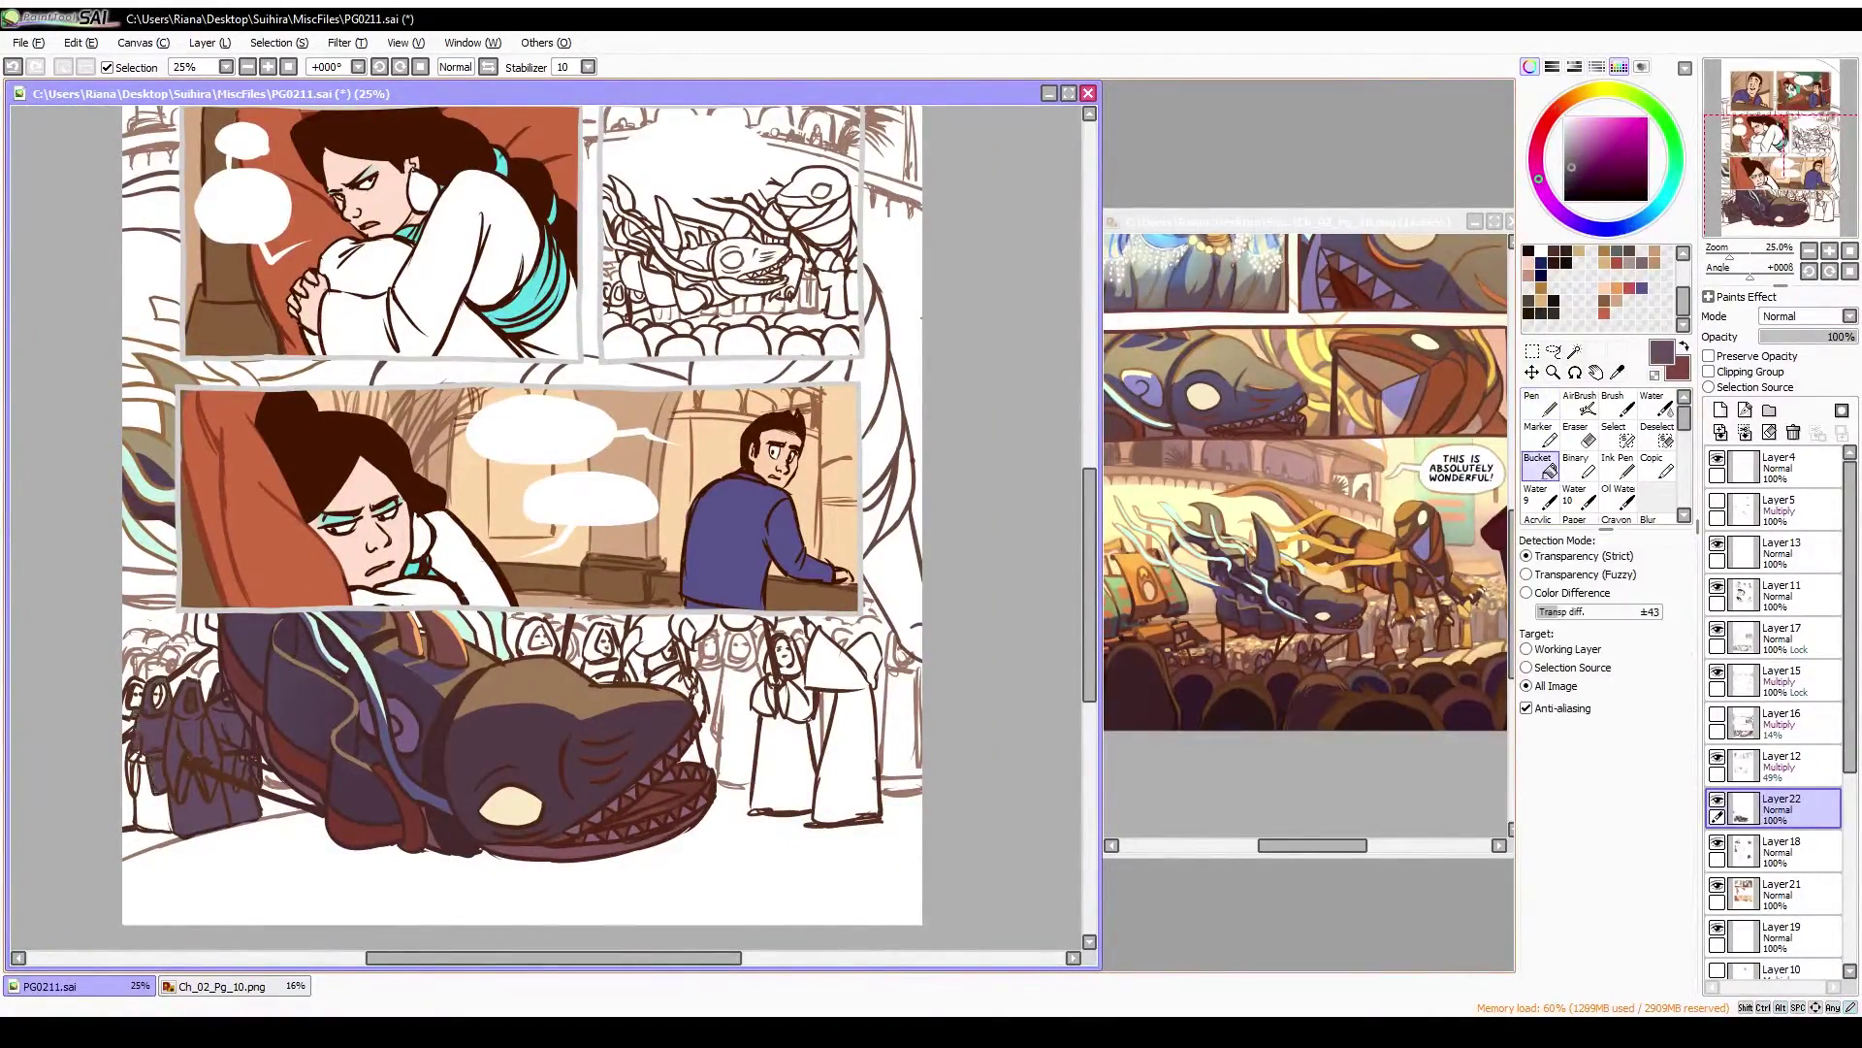
click(151, 776)
Fill the creature's tendrils in the page's left margin with the same pale mint
key(n)
alt+click(141, 320)
key(g)
click(167, 311)
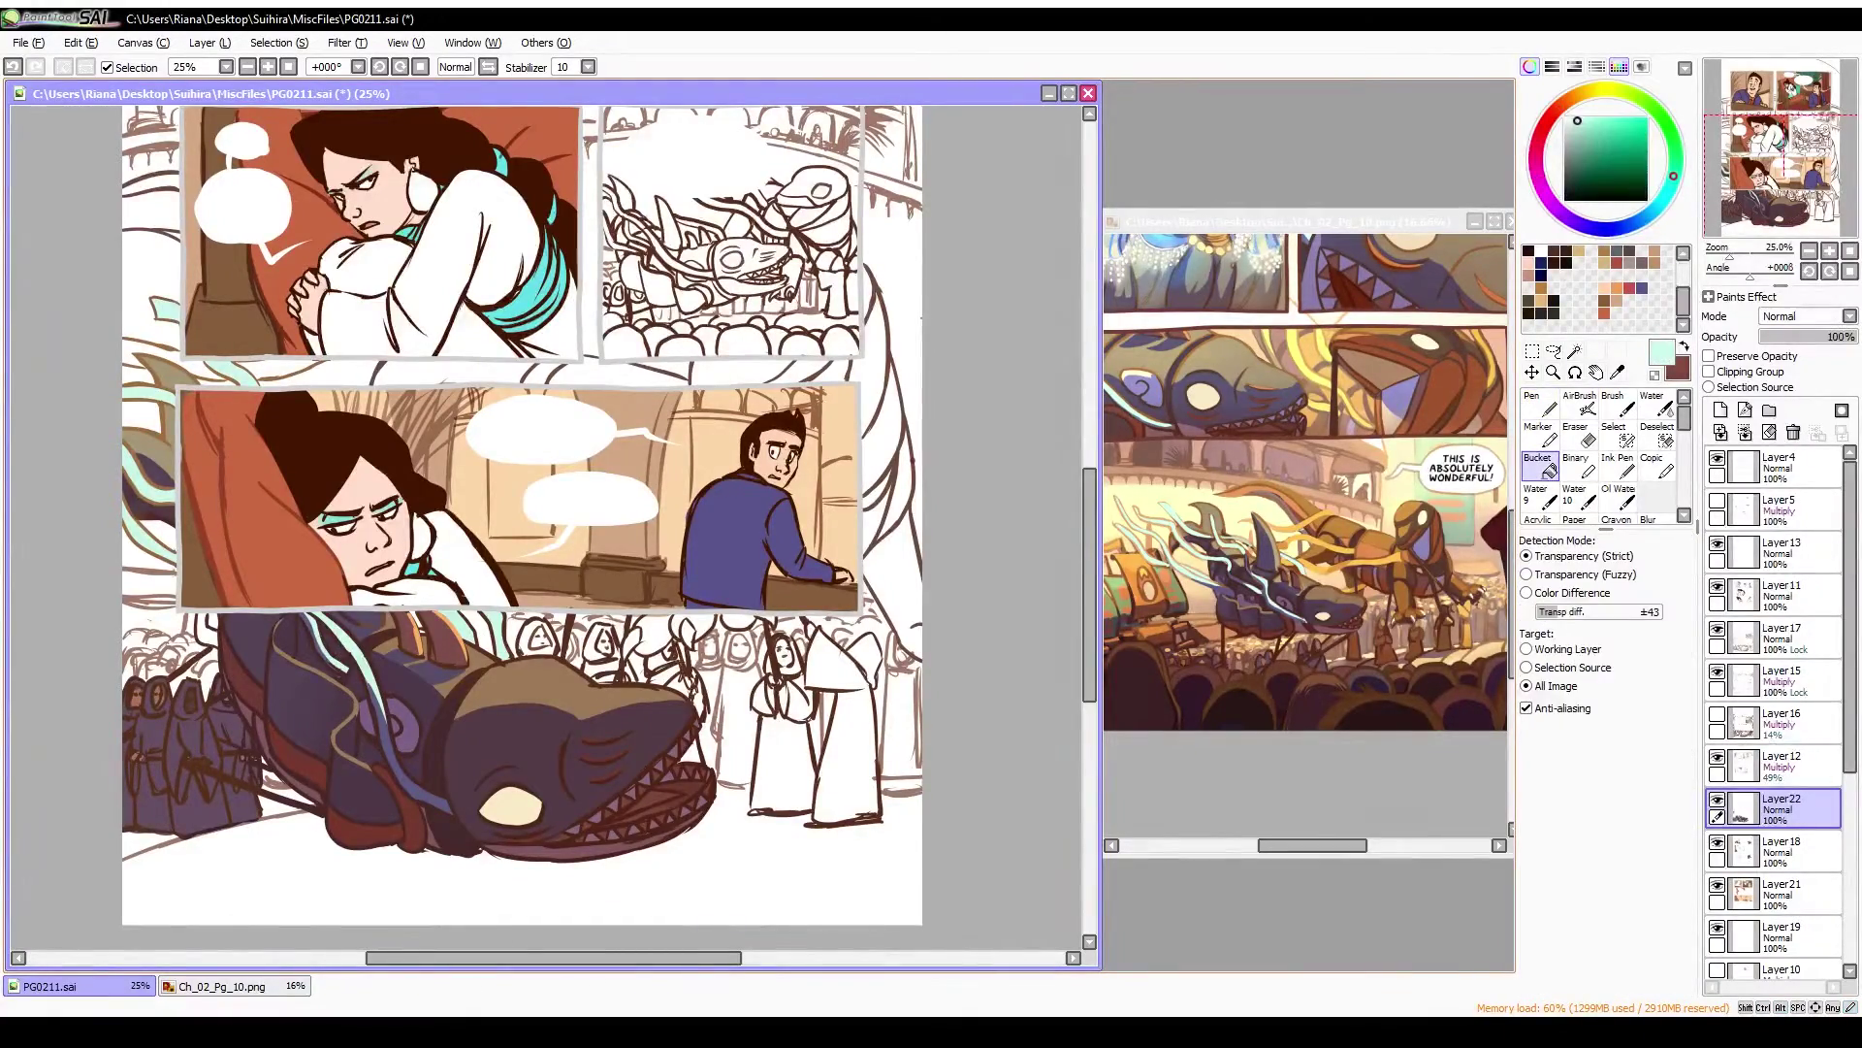
Fill the ground below the creature with sandy tan and its cast shadow with muted purple-brown
alt+click(291, 572)
click(524, 883)
key(n)
alt+click(320, 456)
mouse_move(718, 846)
mouse_down()
mouse_move(613, 922)
mouse_move(736, 873)
mouse_up()
key(g)
click(1526, 592)
click(485, 873)
Refine the edges of the creature's cast shadow against the tan ground, checking the page mirrored
key(n)
key(h)
key(h)
alt+click(413, 873)
key(h)
drag(465, 902, 956, 874)
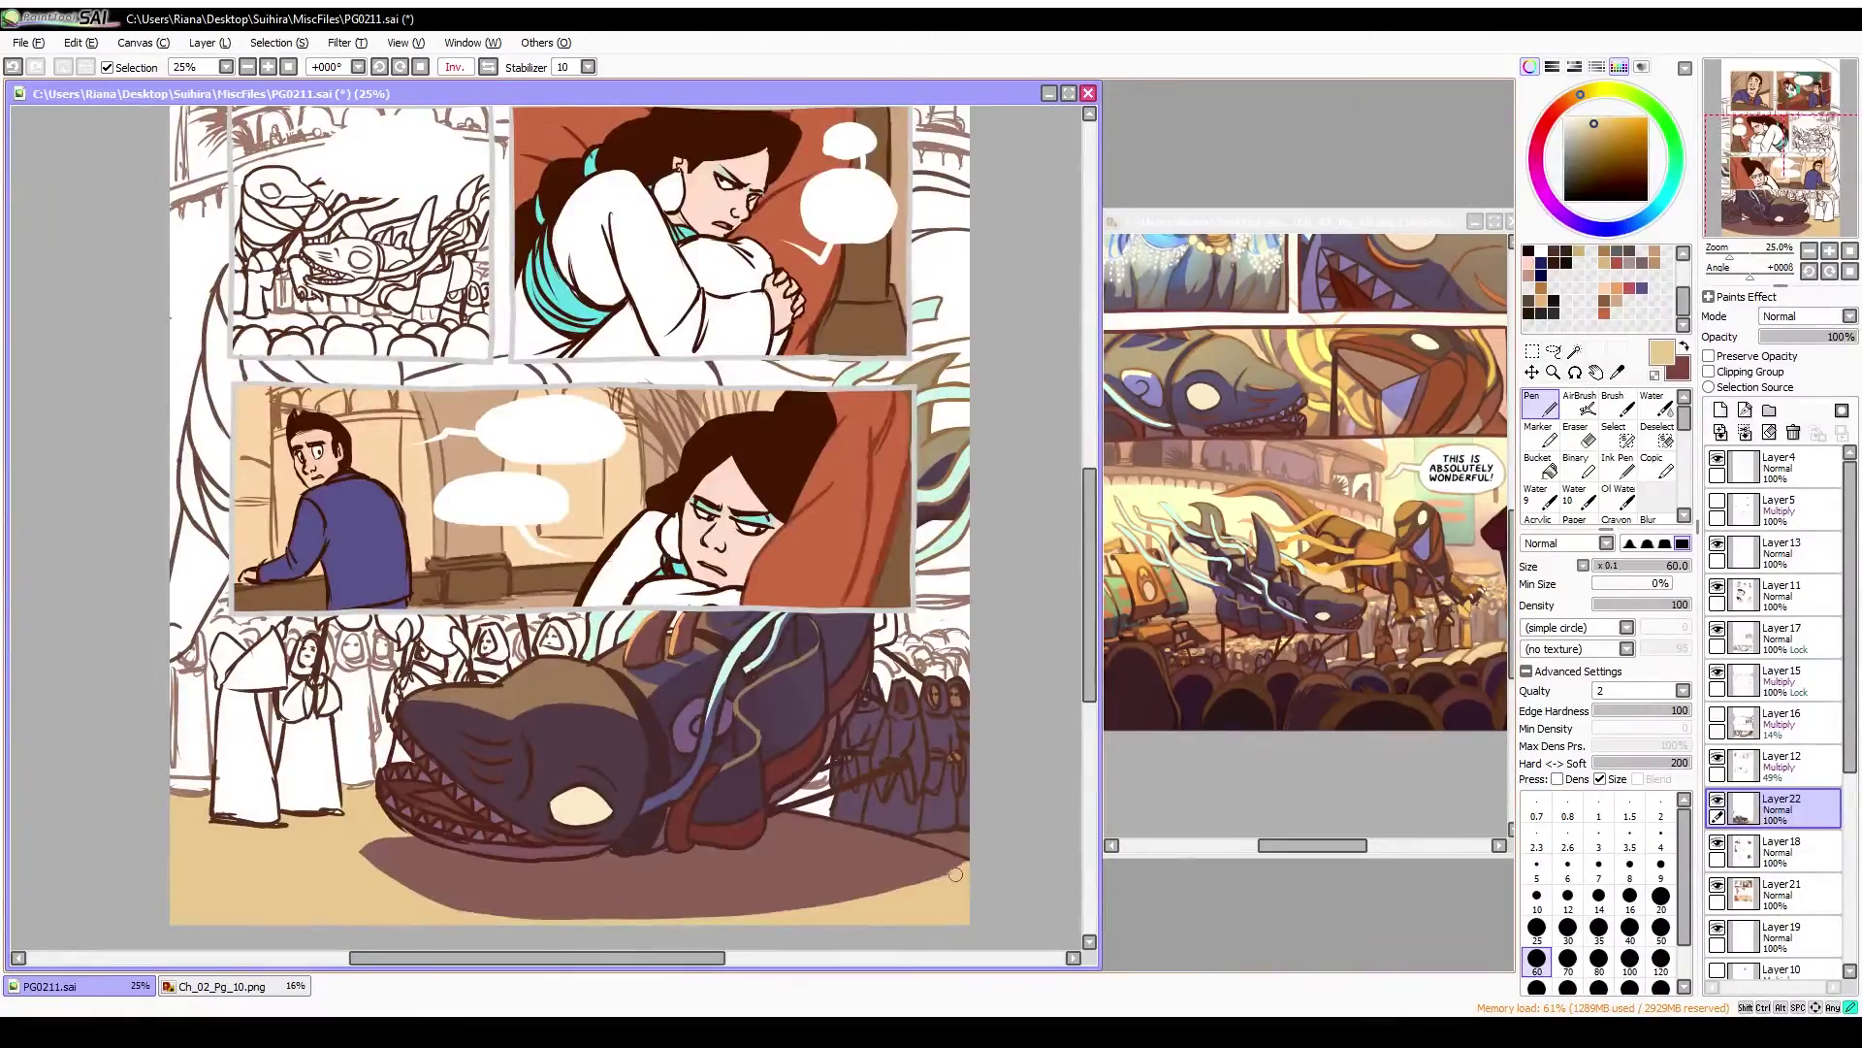
alt+click(955, 874)
key(h)
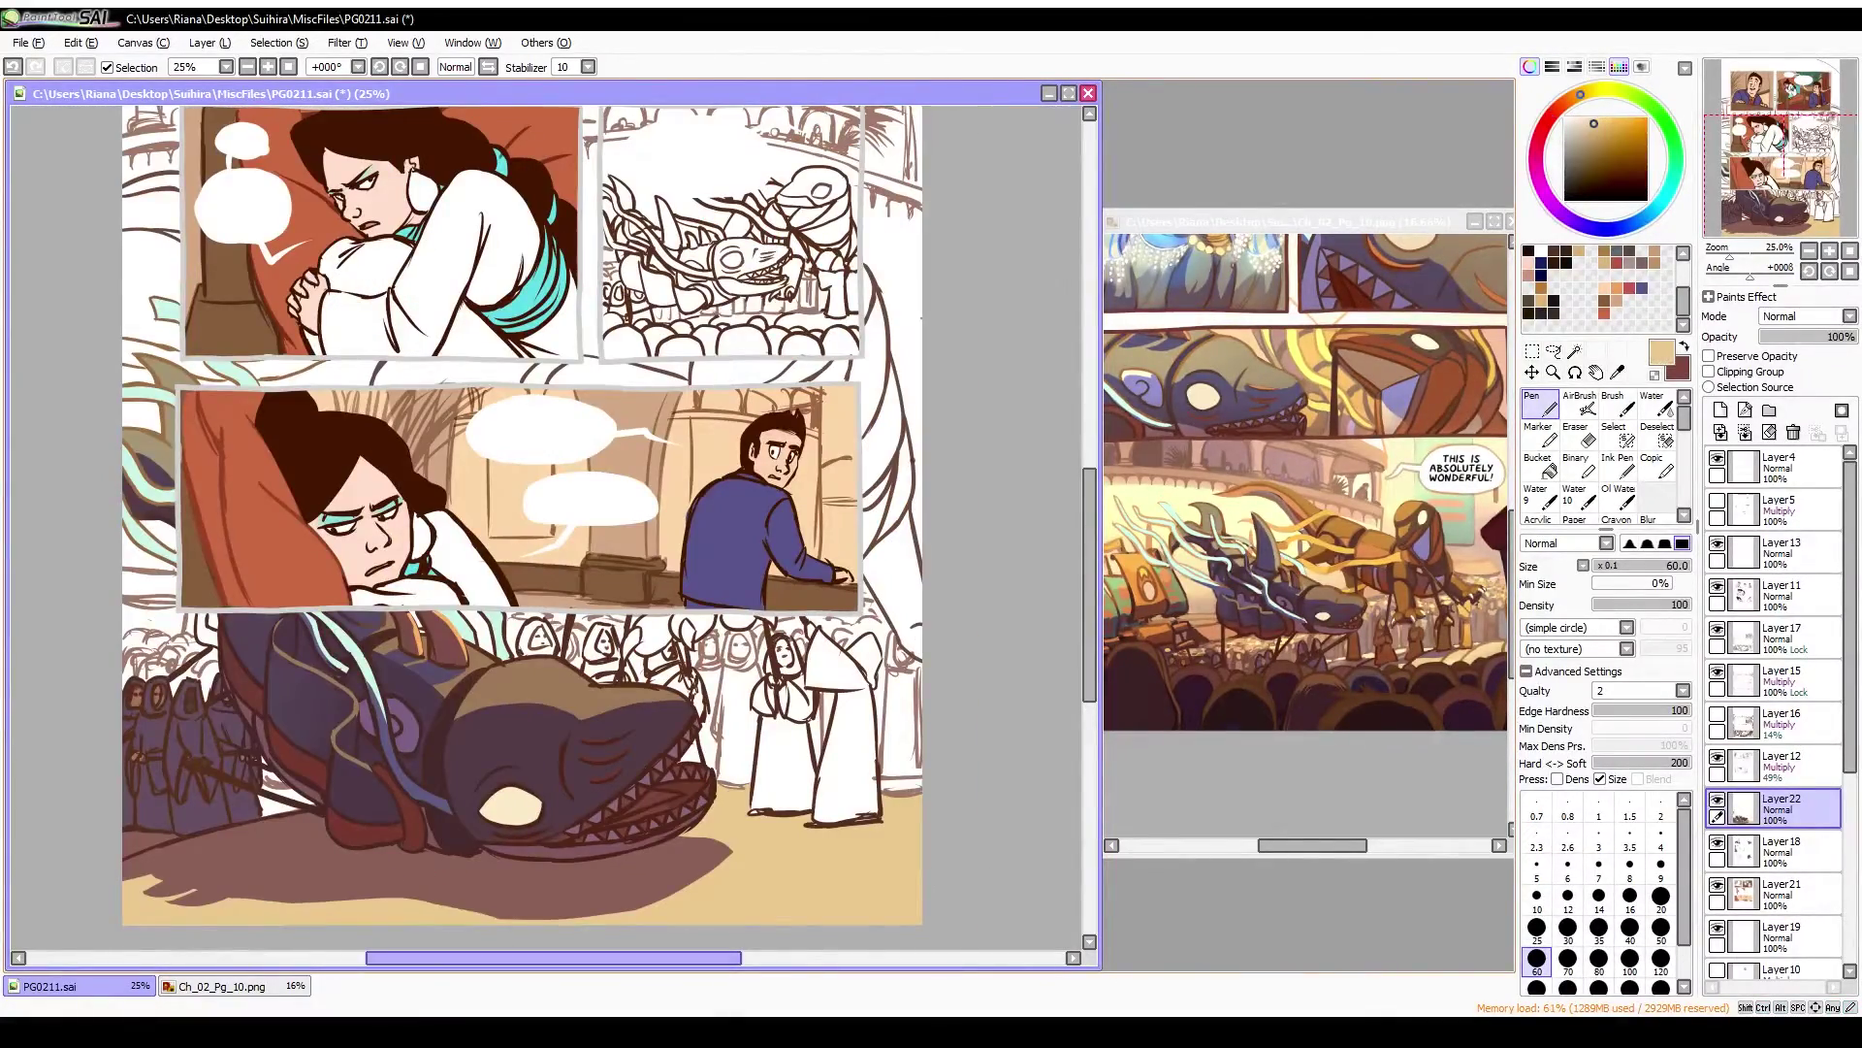
Blend soft tonal shading into the sandy ground and the creature's shadow with a large Water brush
alt+click(260, 790)
alt+click(281, 805)
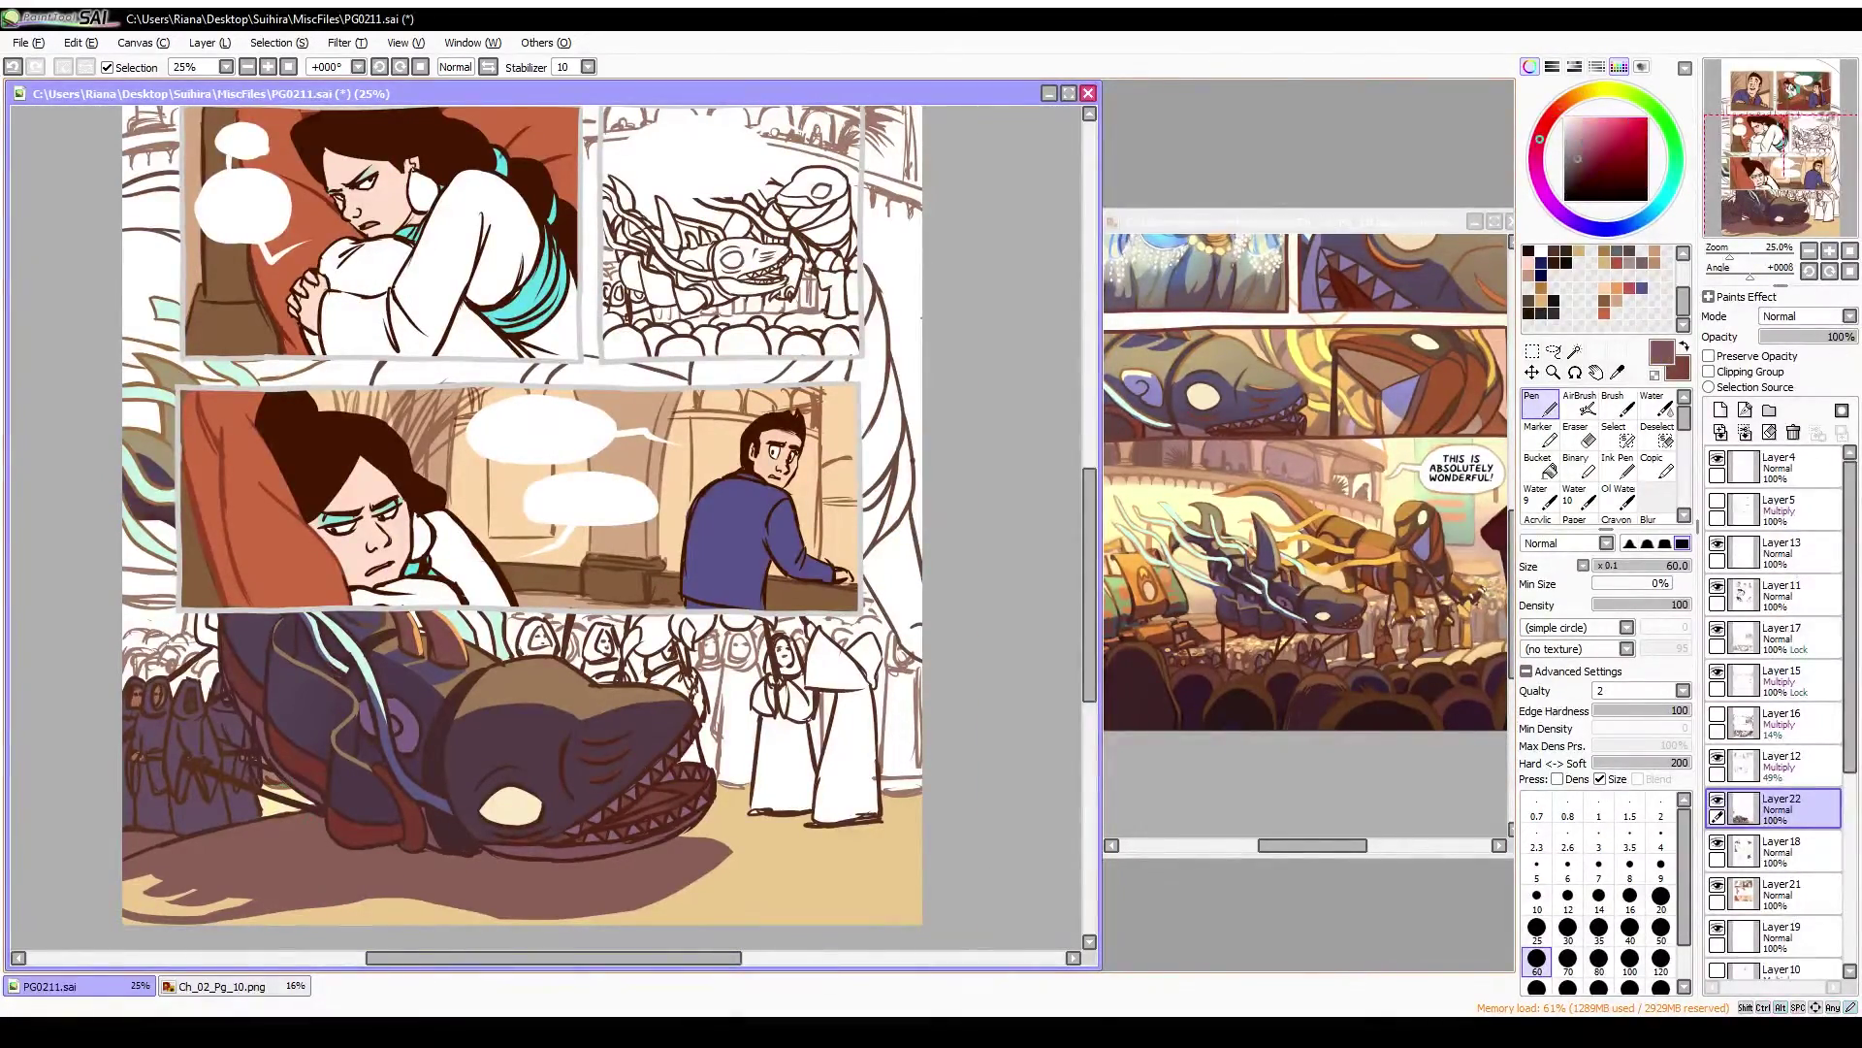
key(b)
key(minus)
key(n)
alt+click(645, 766)
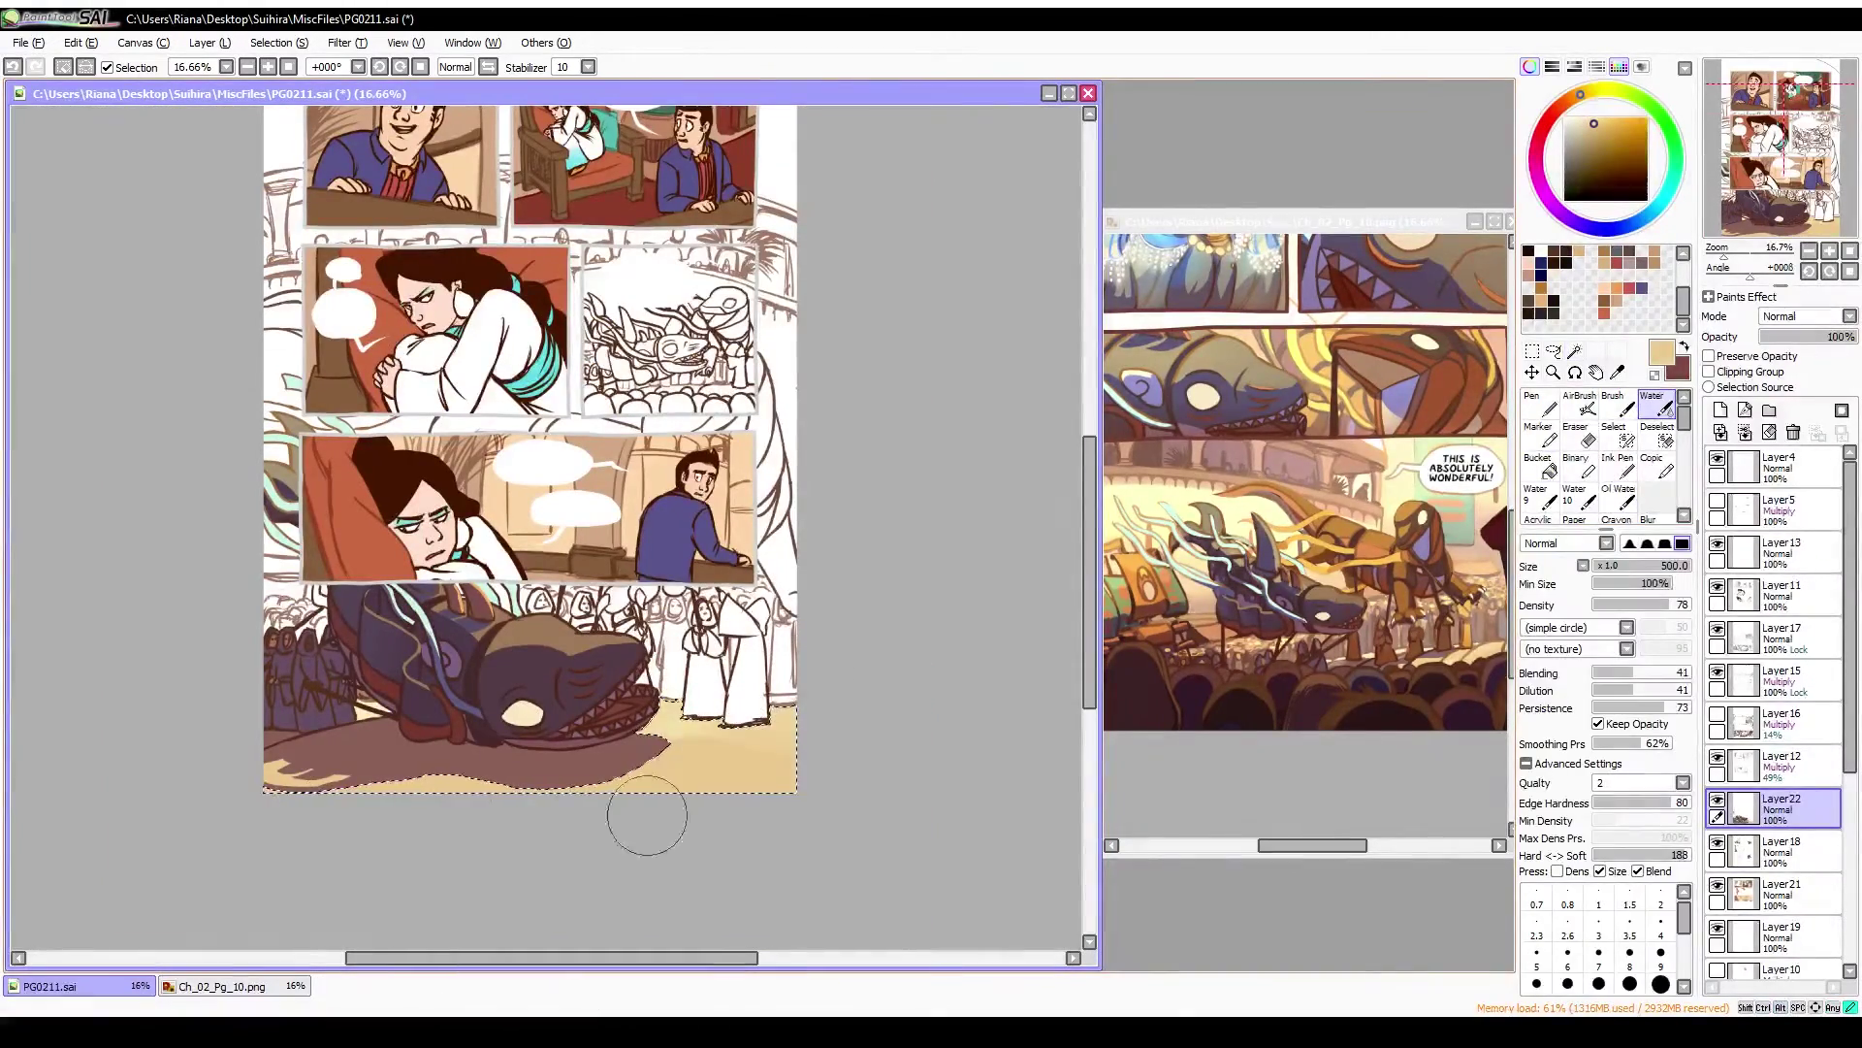
key(h)
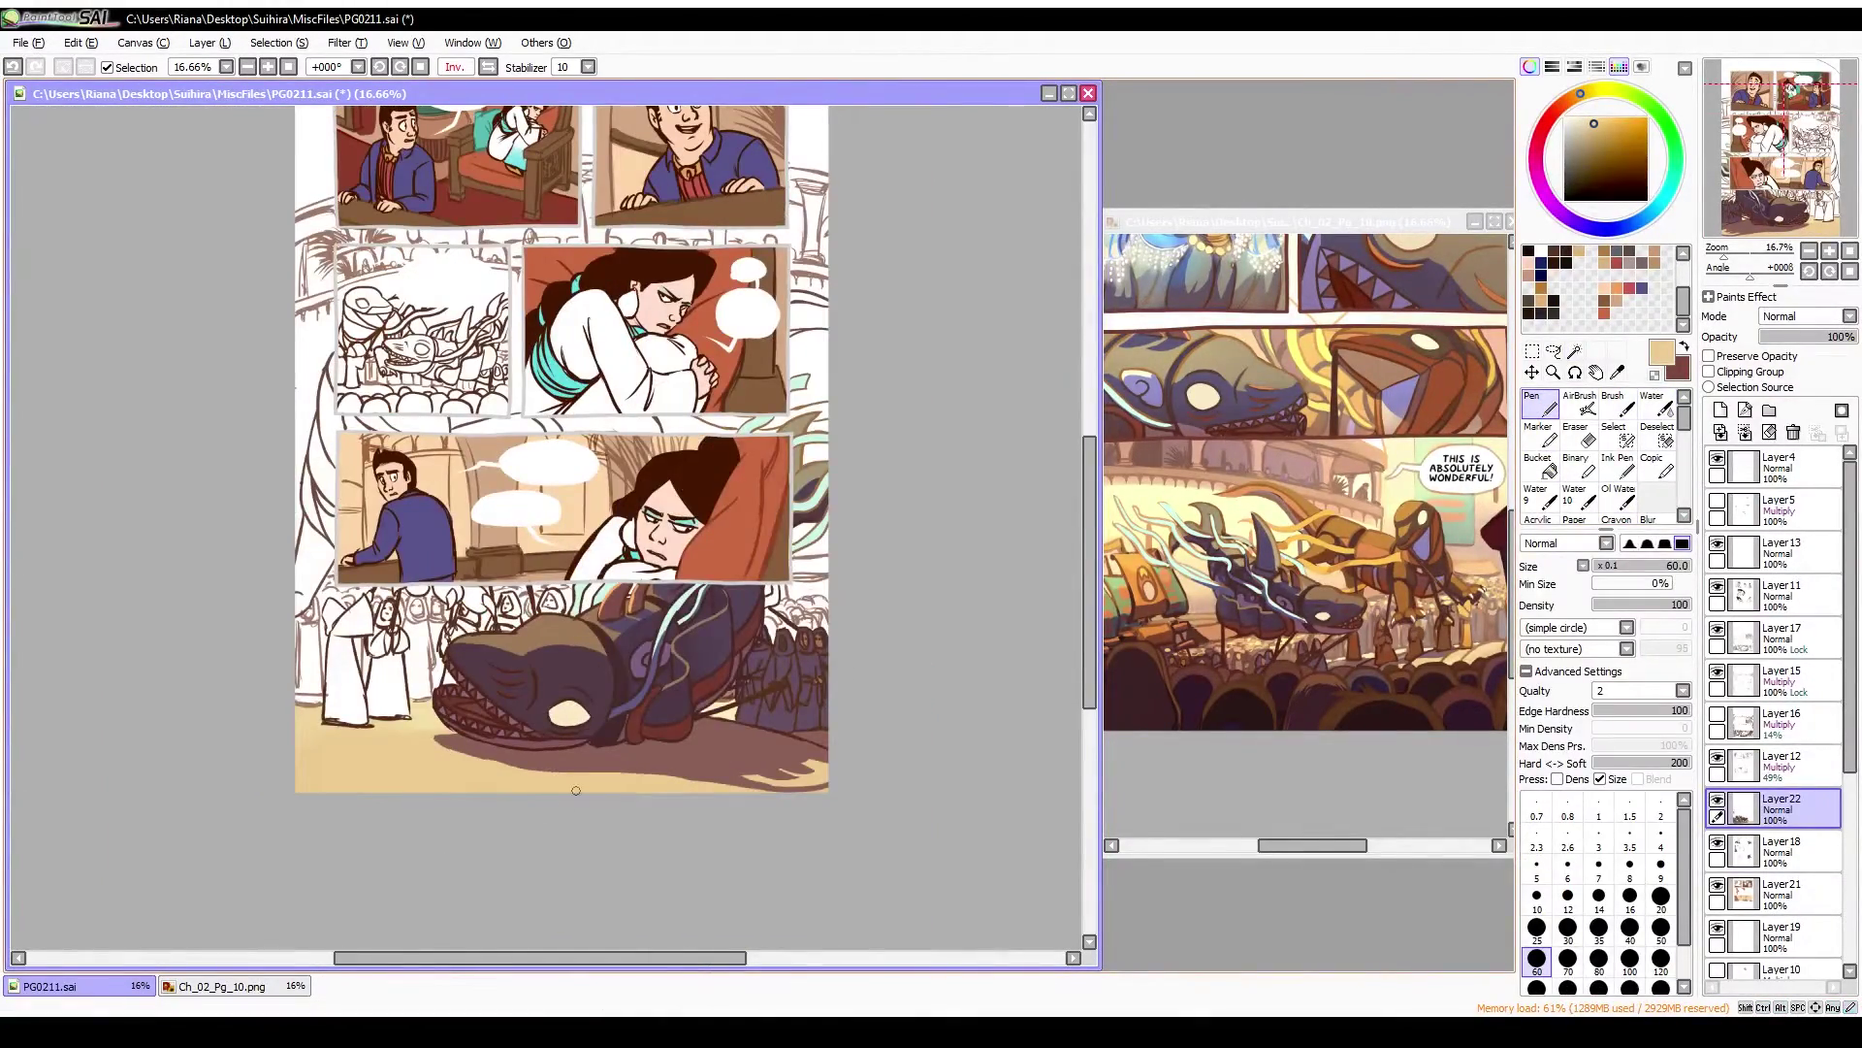
key(w)
alt+click(572, 669)
key(h)
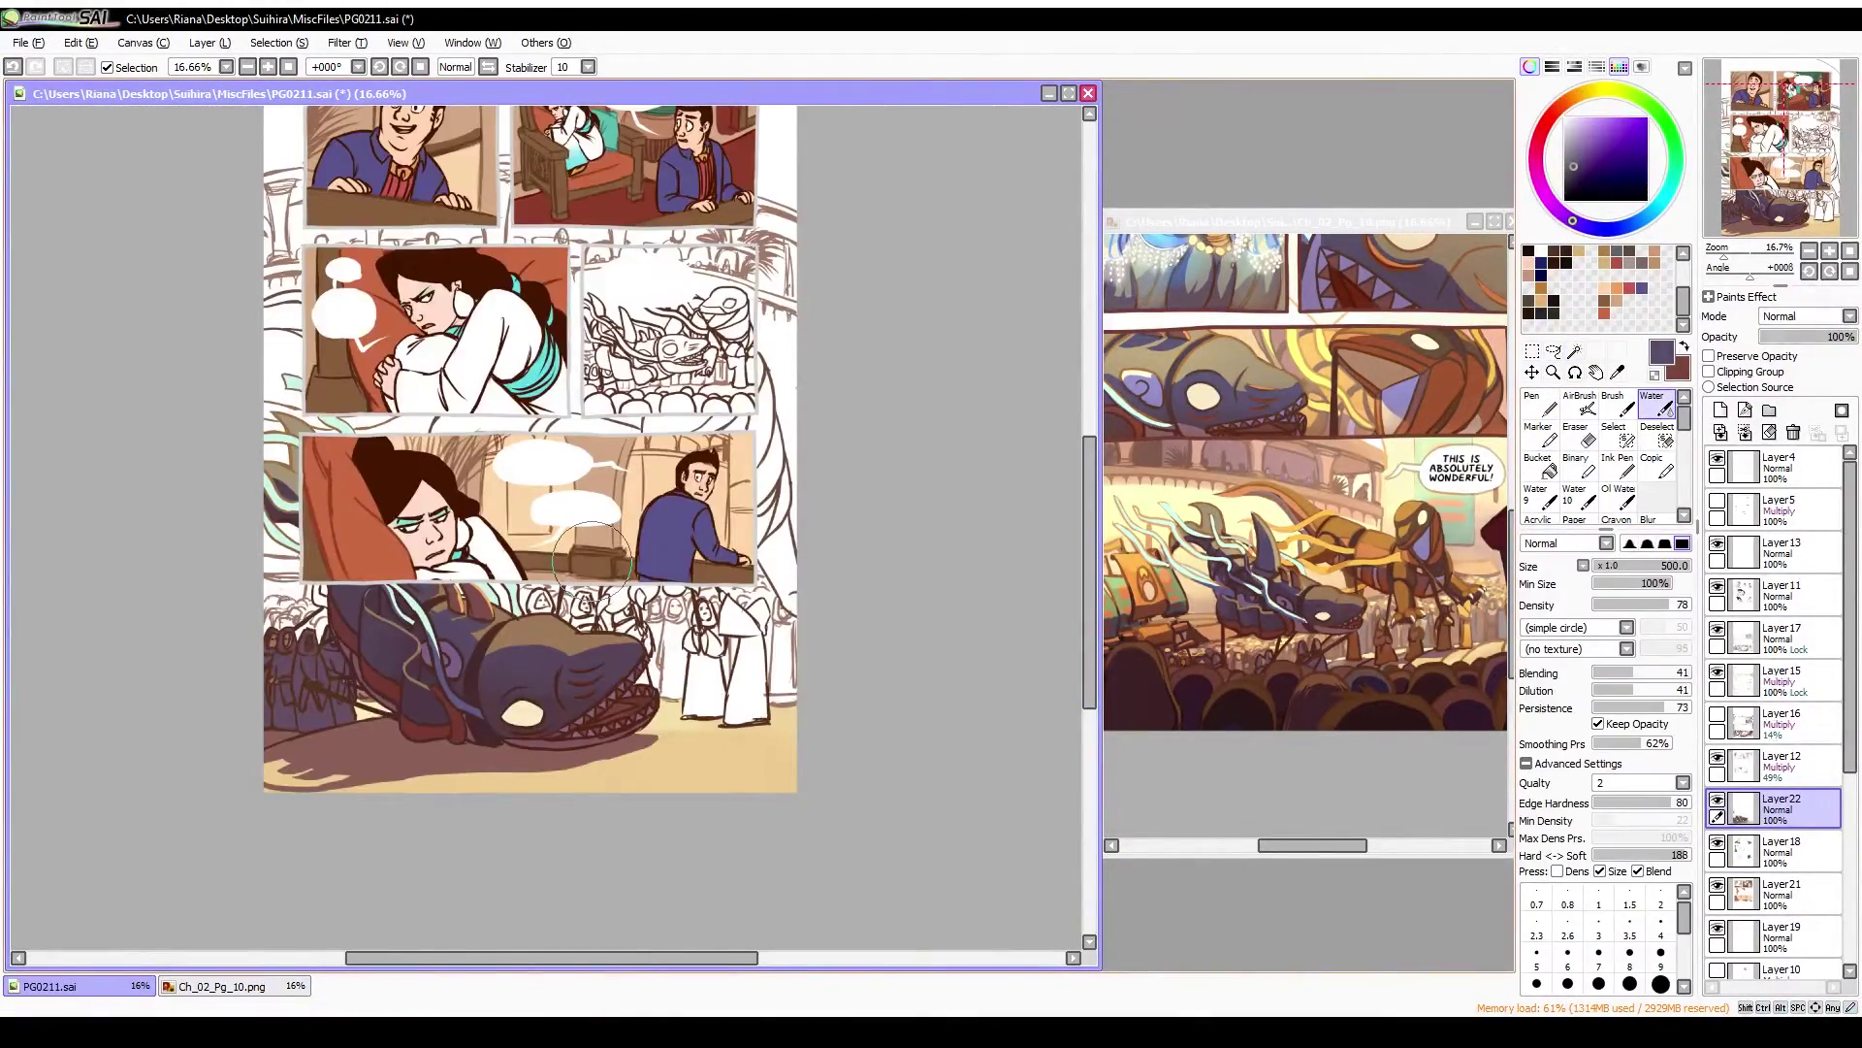
Block in the second creature's visible parts with dark brown in the right page margin and orange below the bottom panel
scroll(592, 559, up, 1)
alt+click(772, 327)
ctrl+shift+click(771, 326)
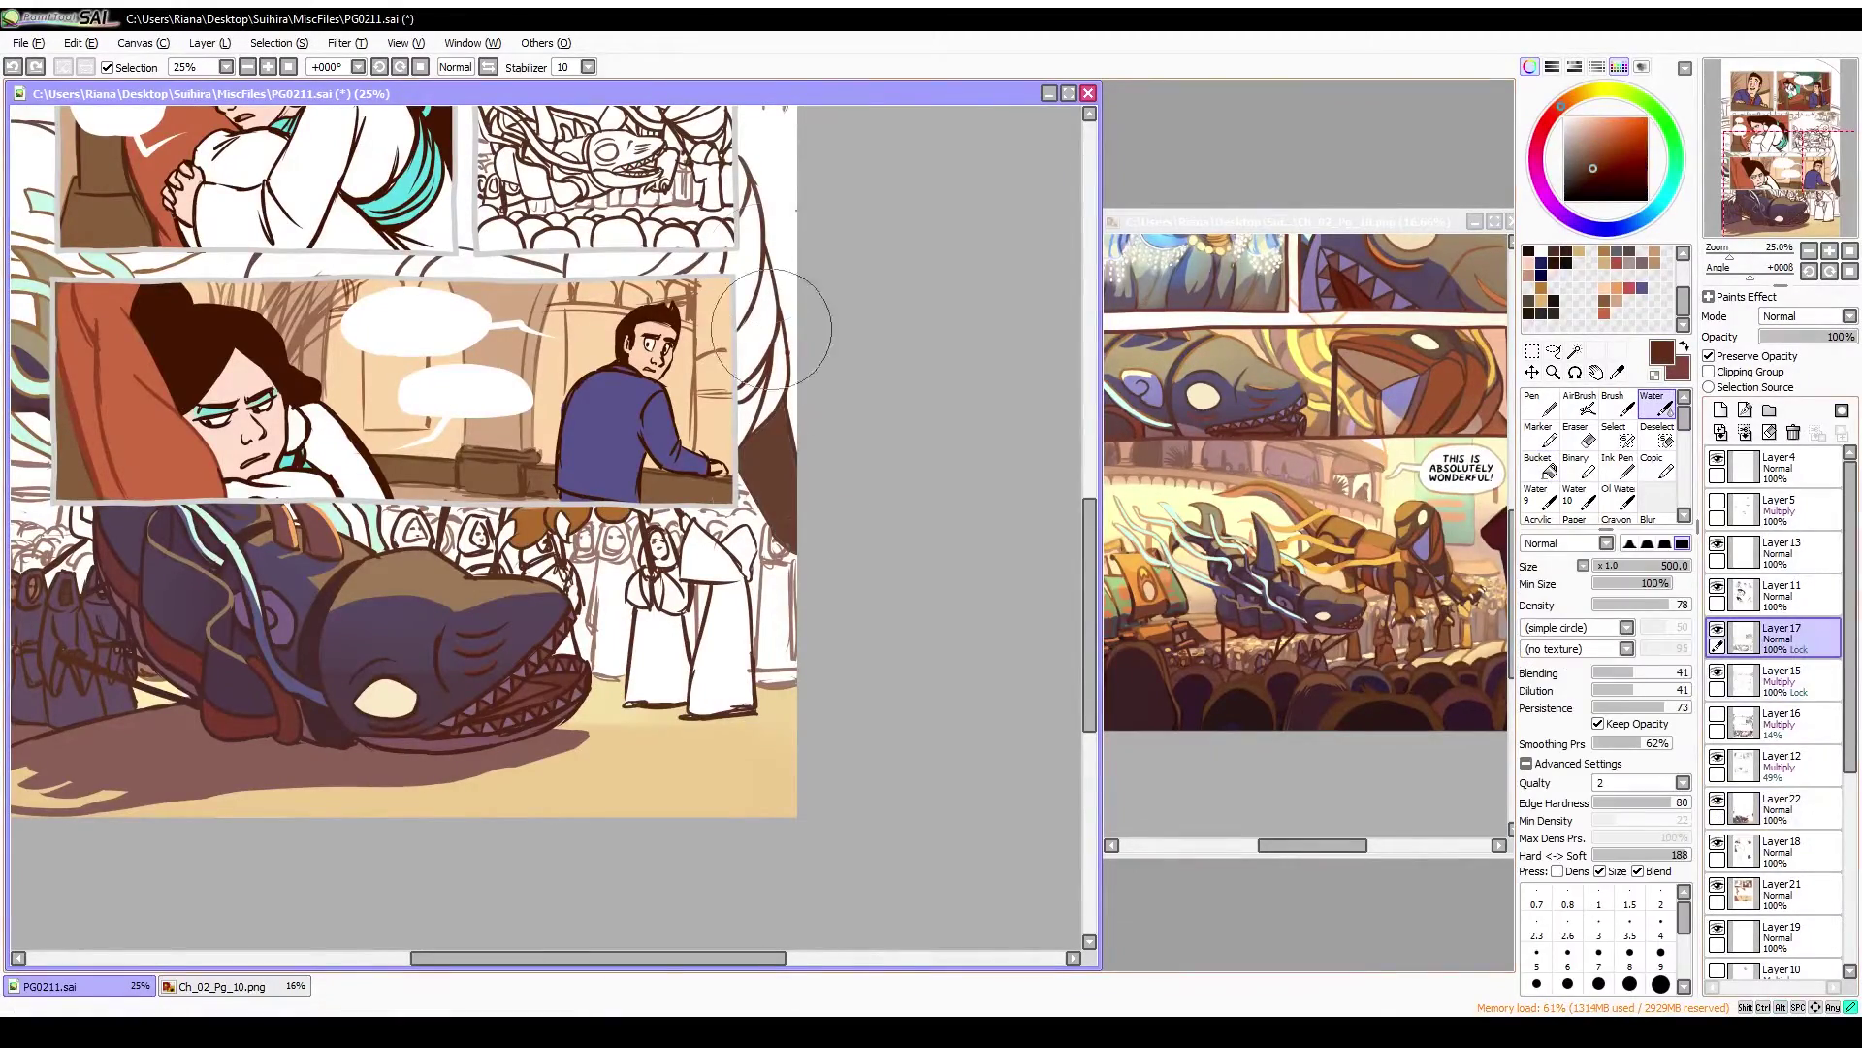
Add brown tints to the hooded figures behind the creature's back and smooth the ground shadow, consulting Ch_02_Pg_10.png
key(n)
key(ctrl+Tab)
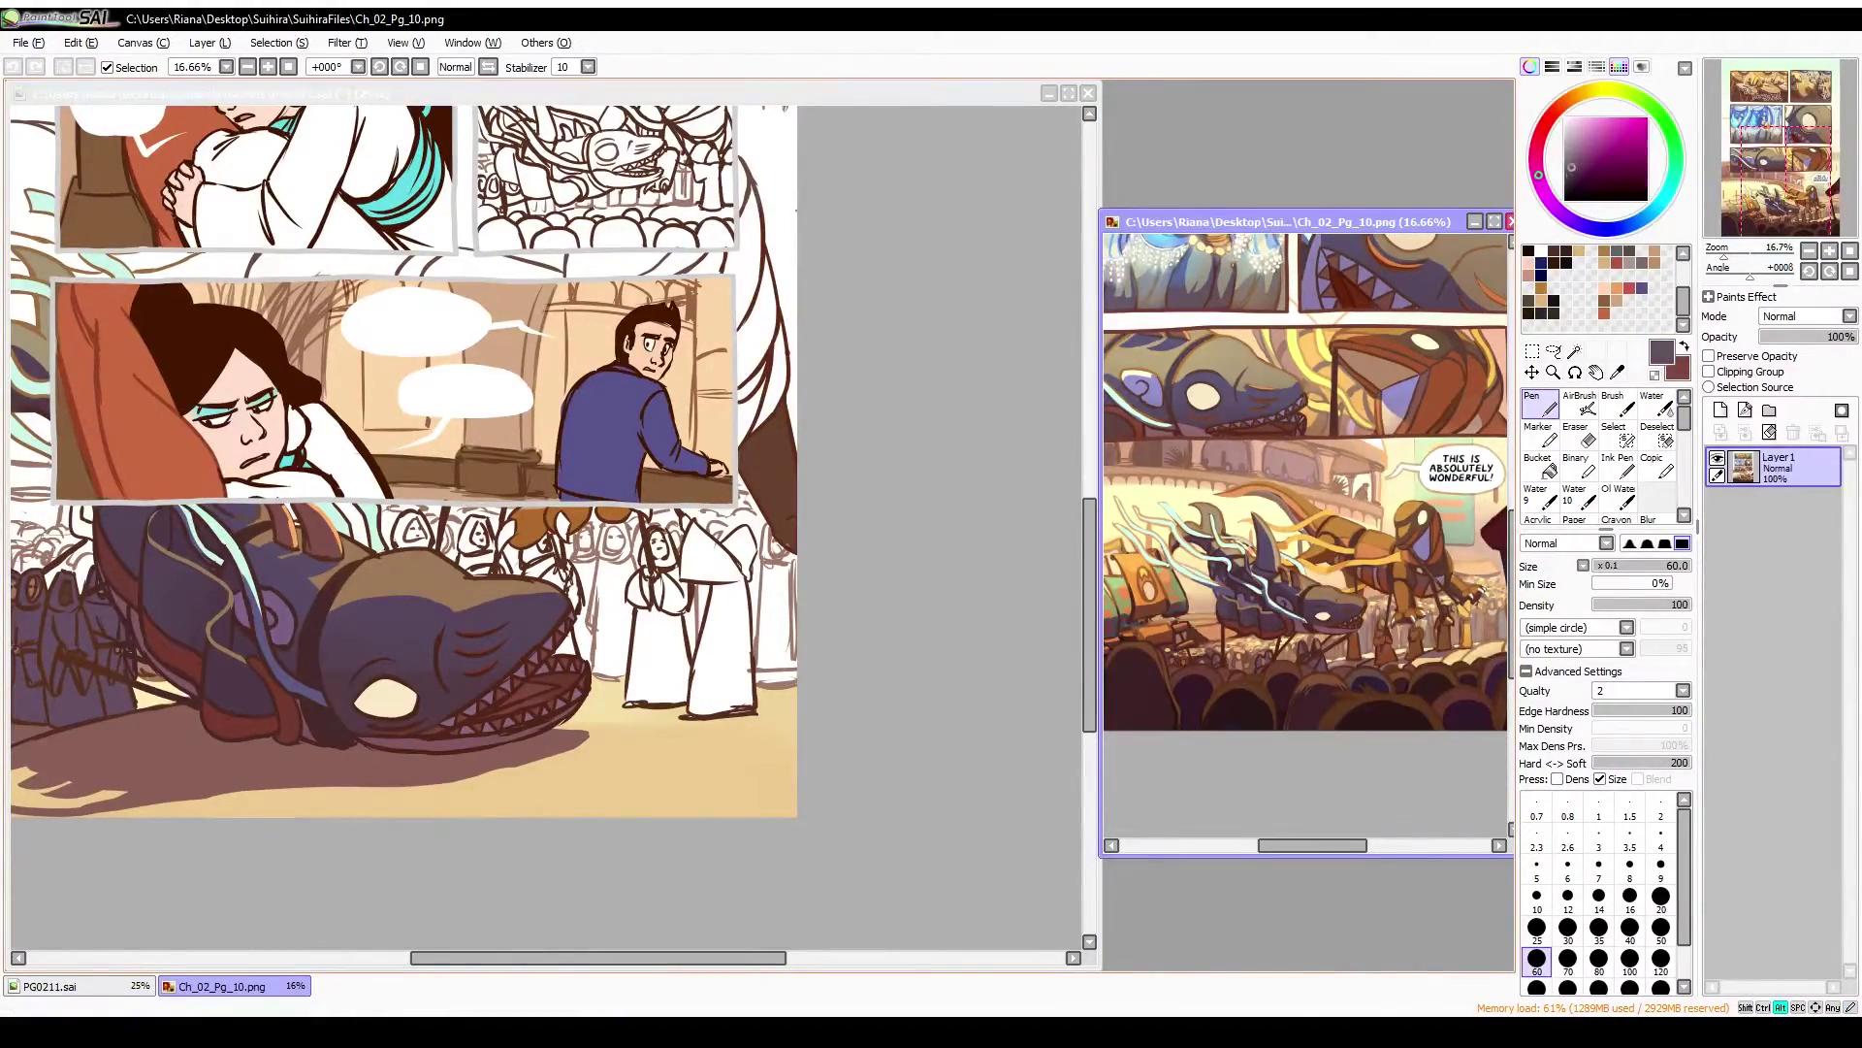
key(ctrl+Tab)
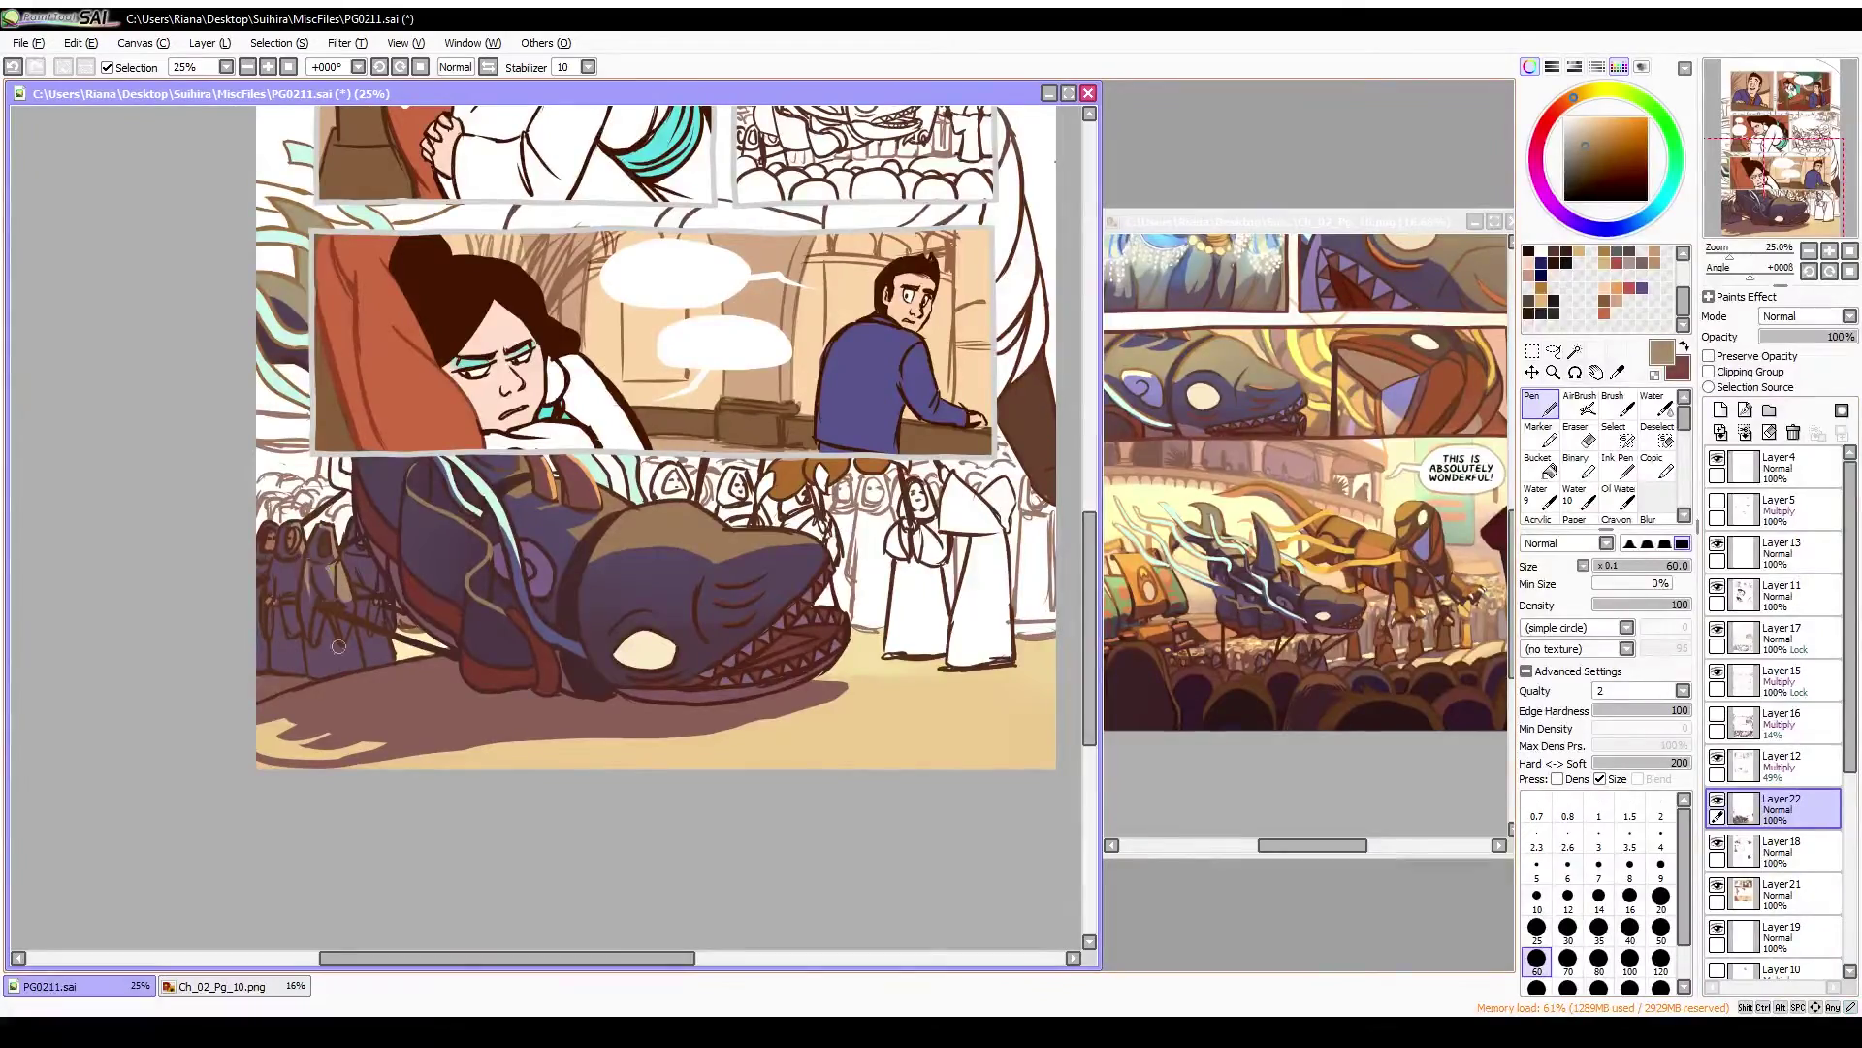
key(v)
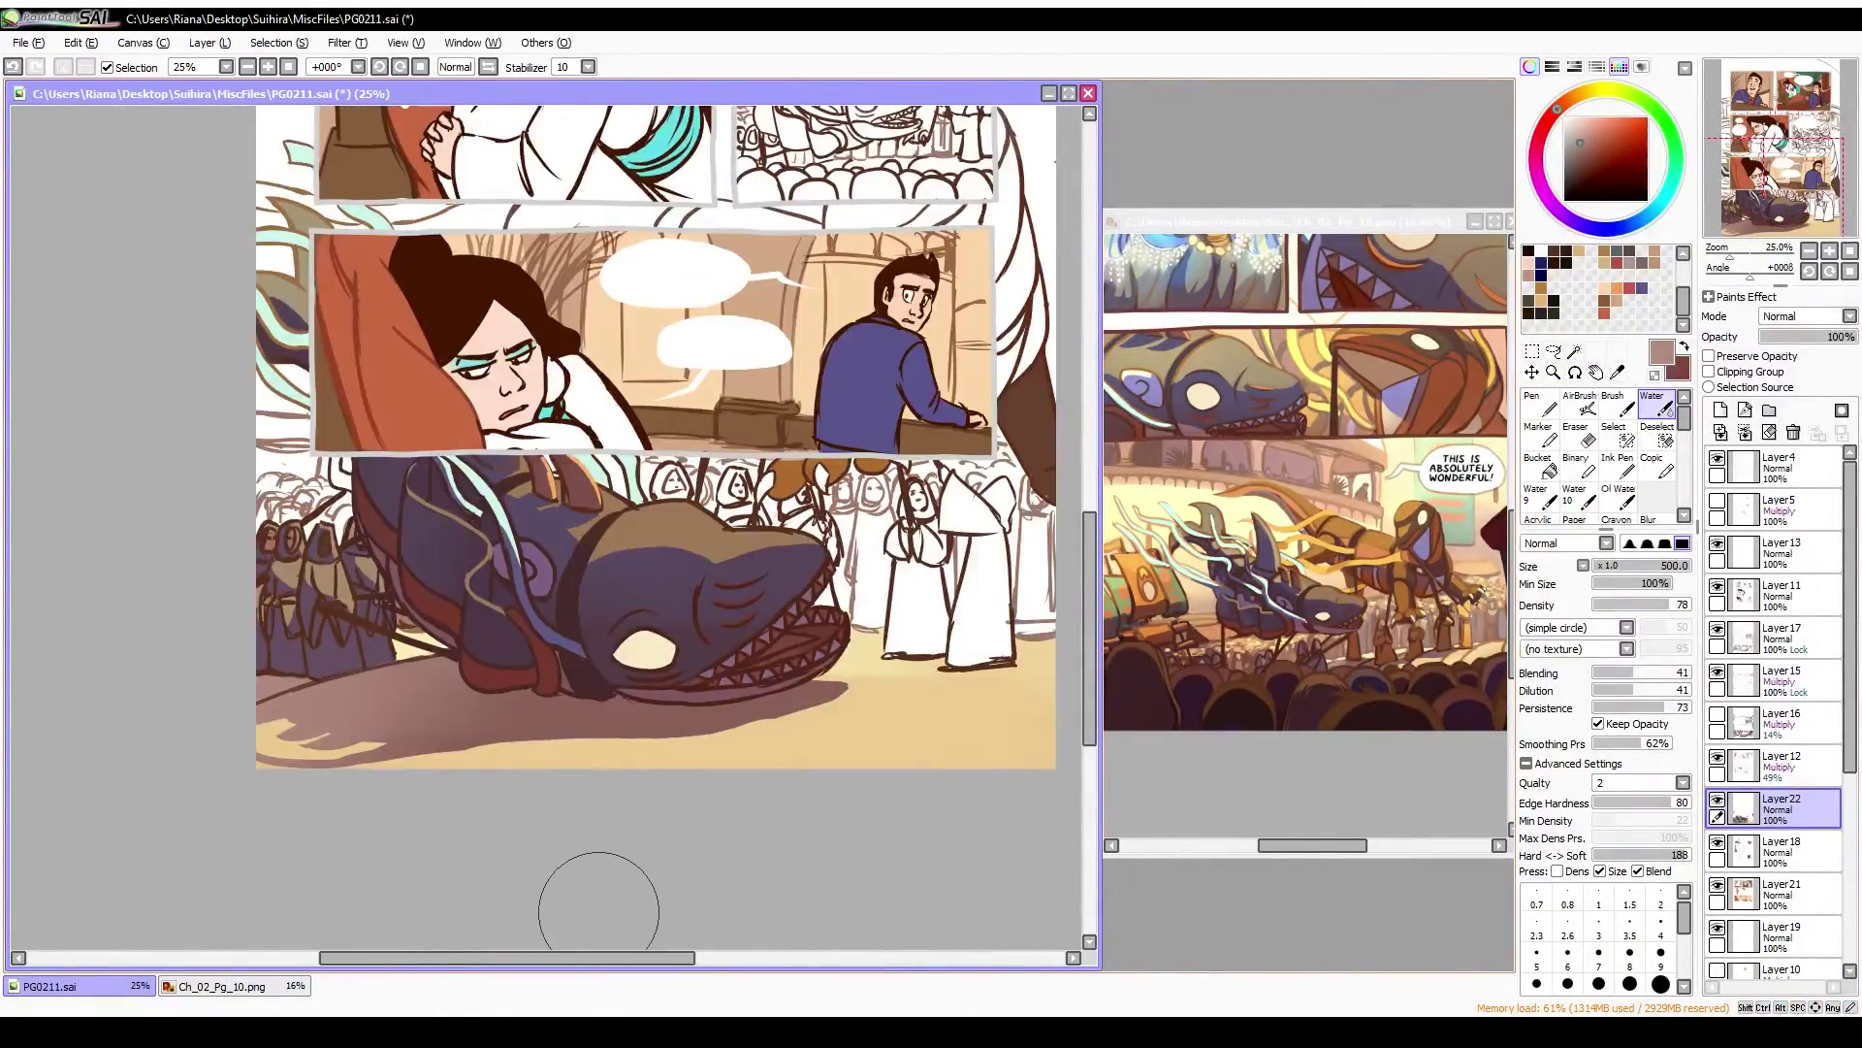
key(h)
key(n)
key(h)
key(h)
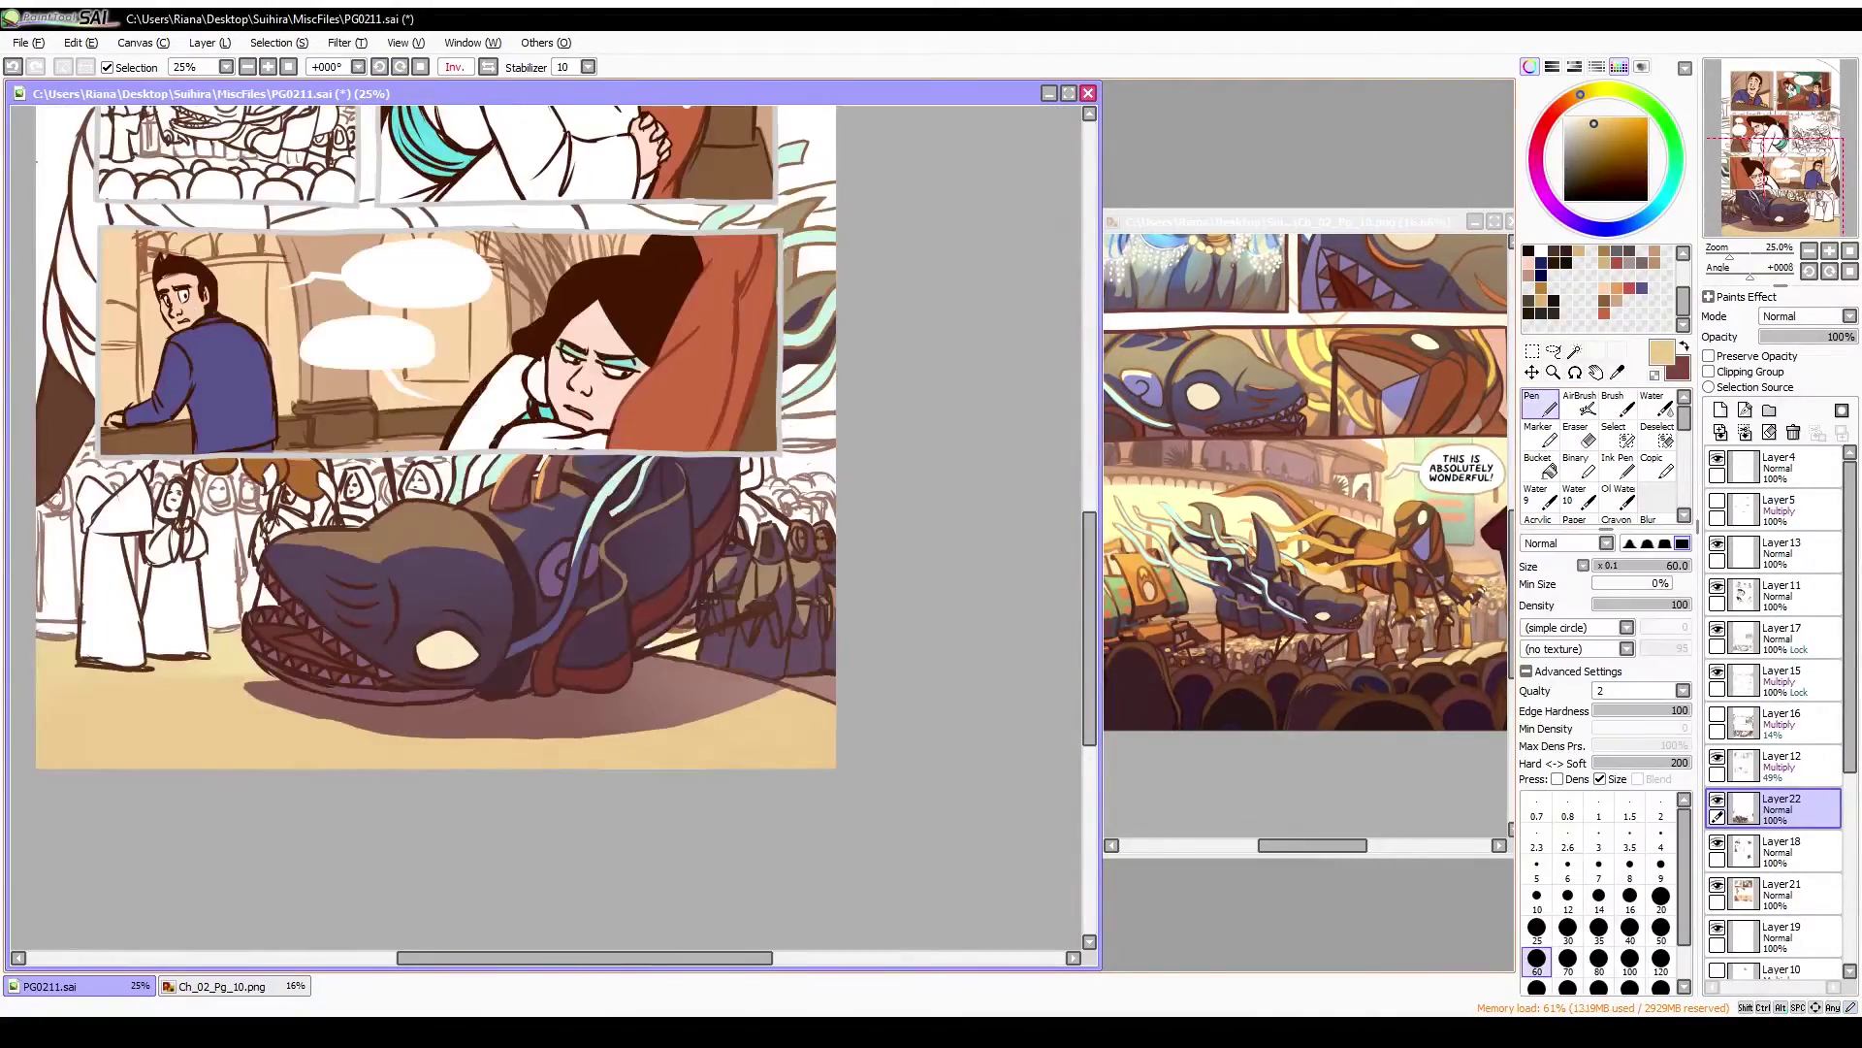
Paint orange-brown and dark brown markings on the second creature's body in the right page margin
key(h)
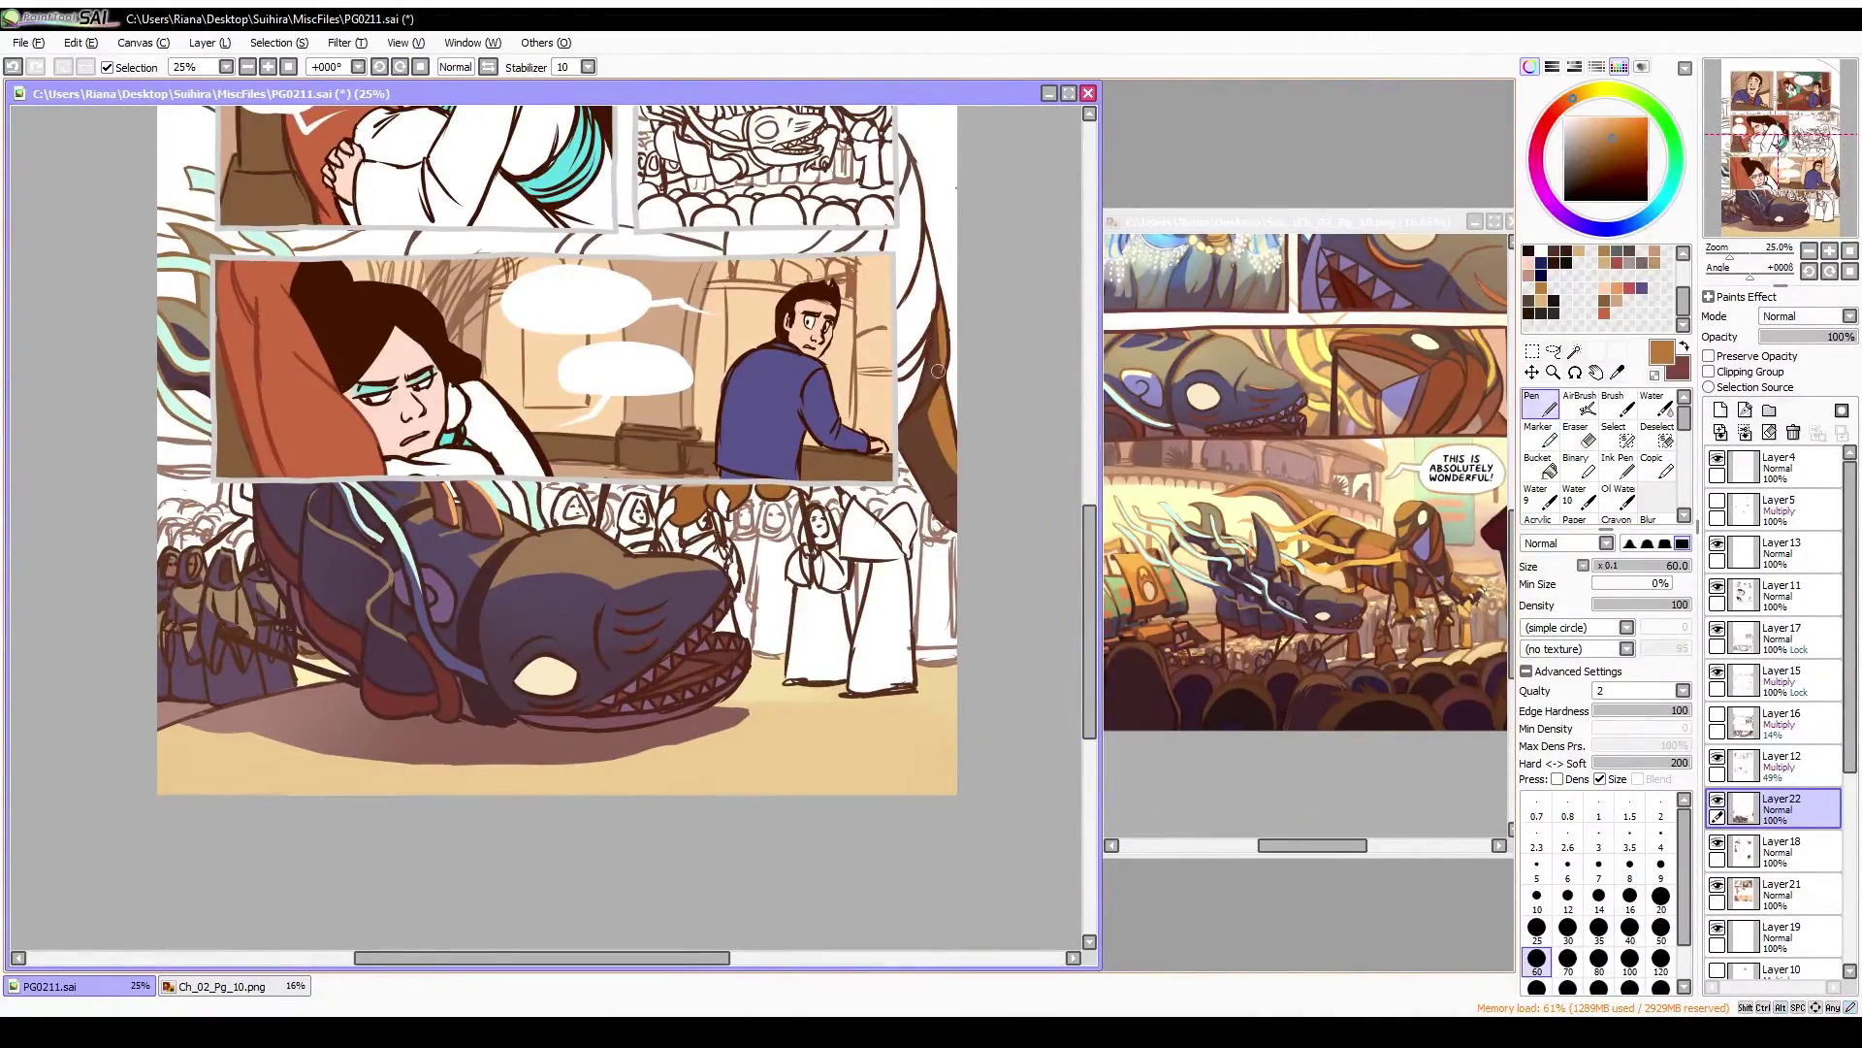
alt+click(938, 370)
drag(938, 371, 912, 370)
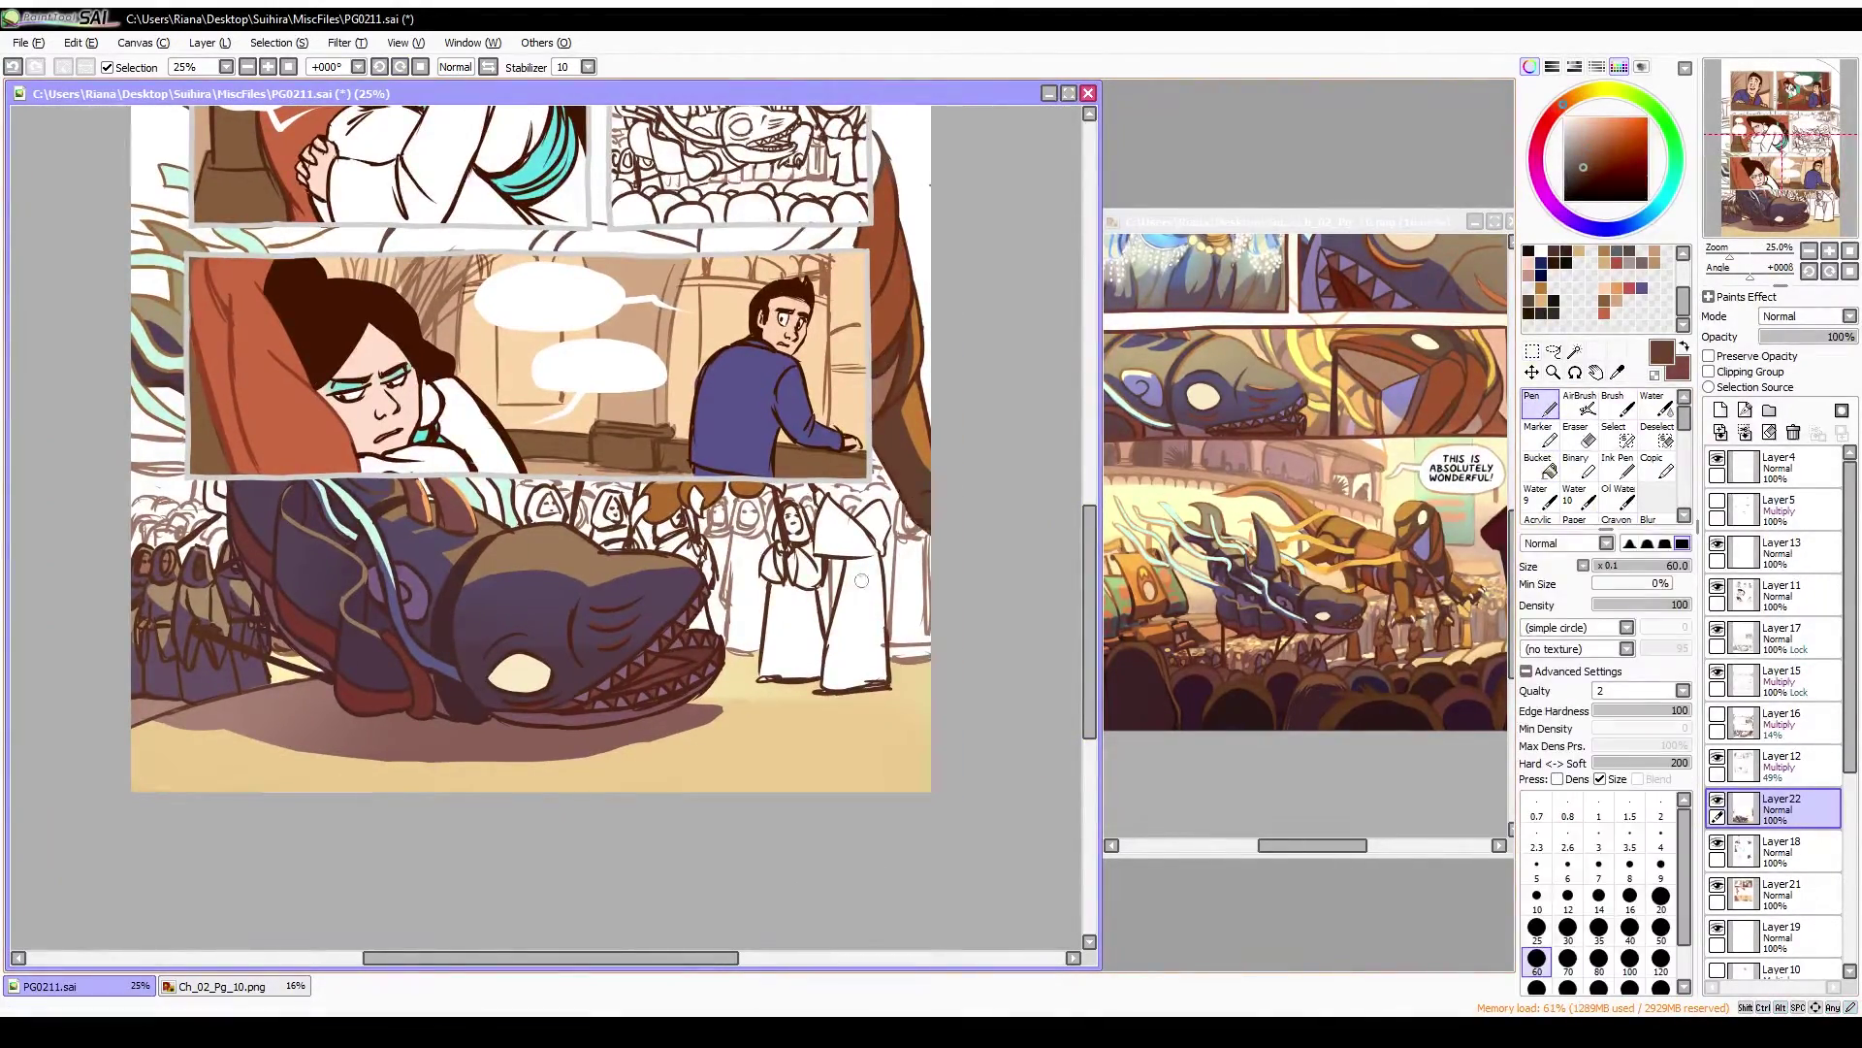
Fill the tall robed figure in front of the creature with golden orange, then shade its robe and add a ground shadow
key(g)
scroll(861, 580, down, 1)
scroll(668, 684, up, 1)
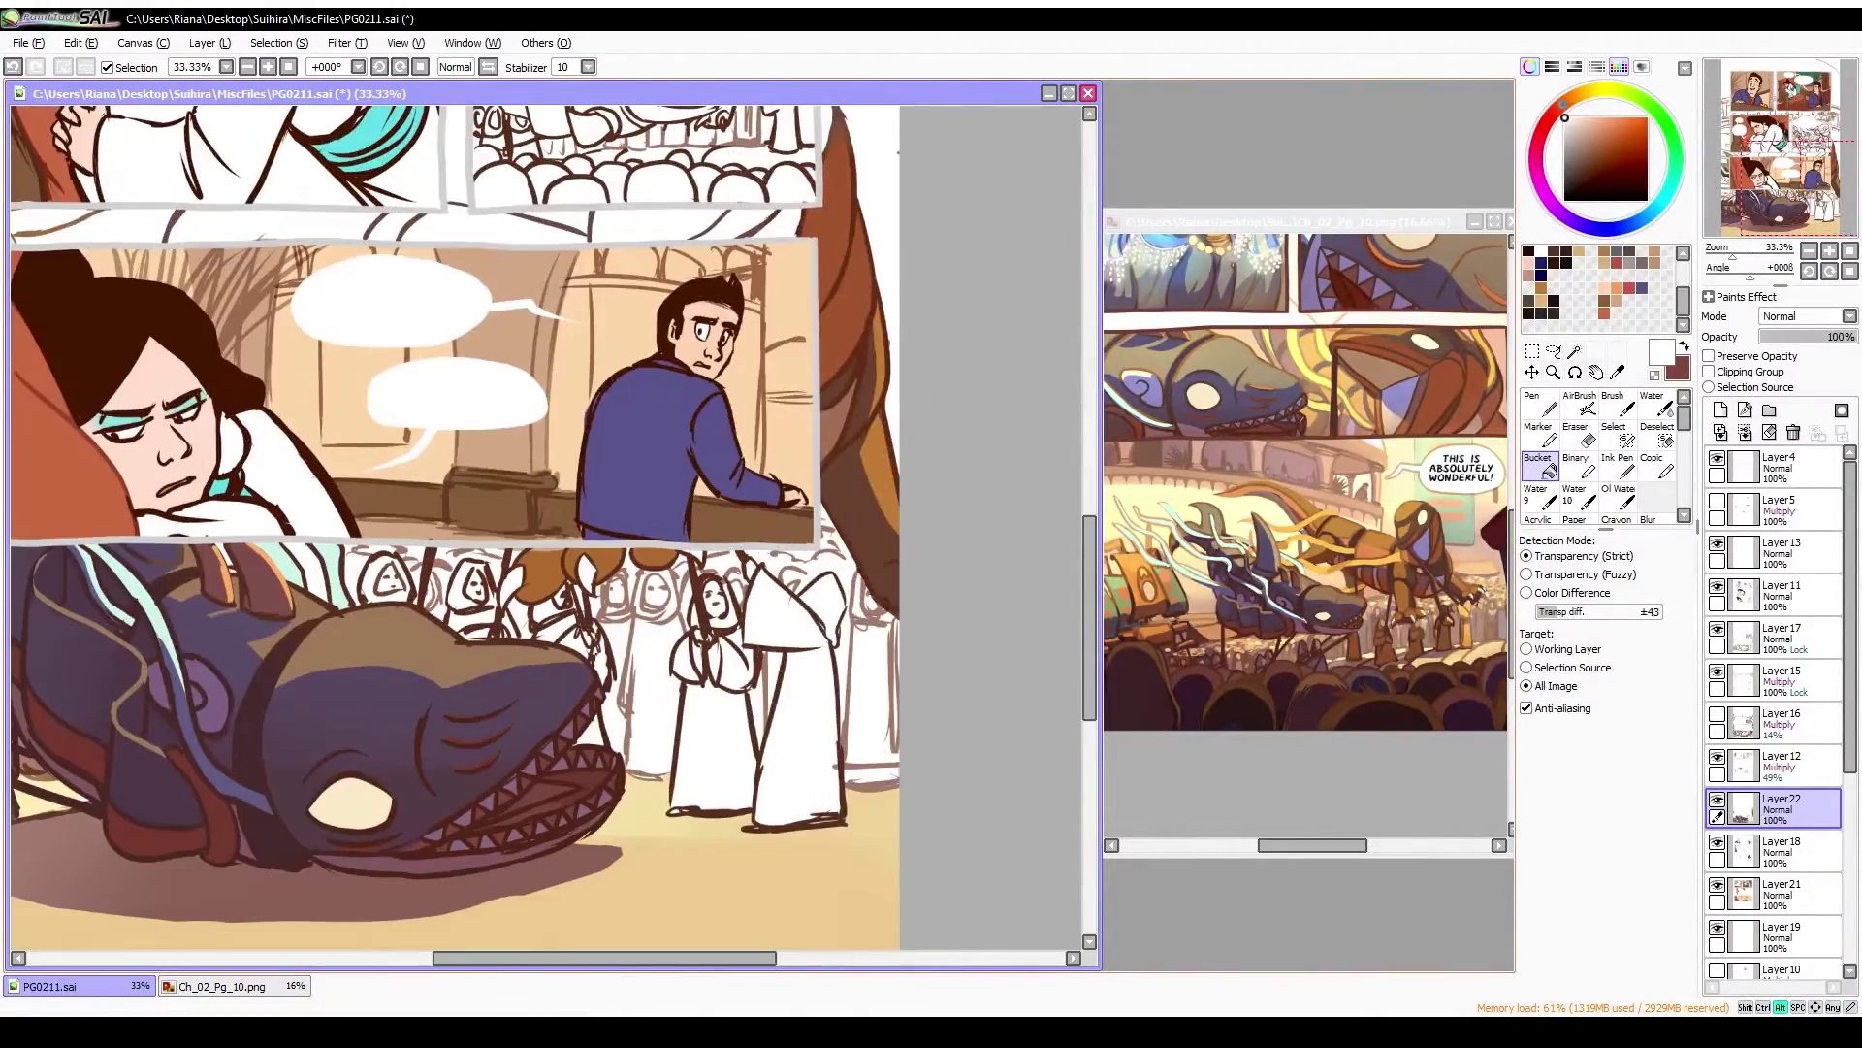
click(796, 708)
key(w)
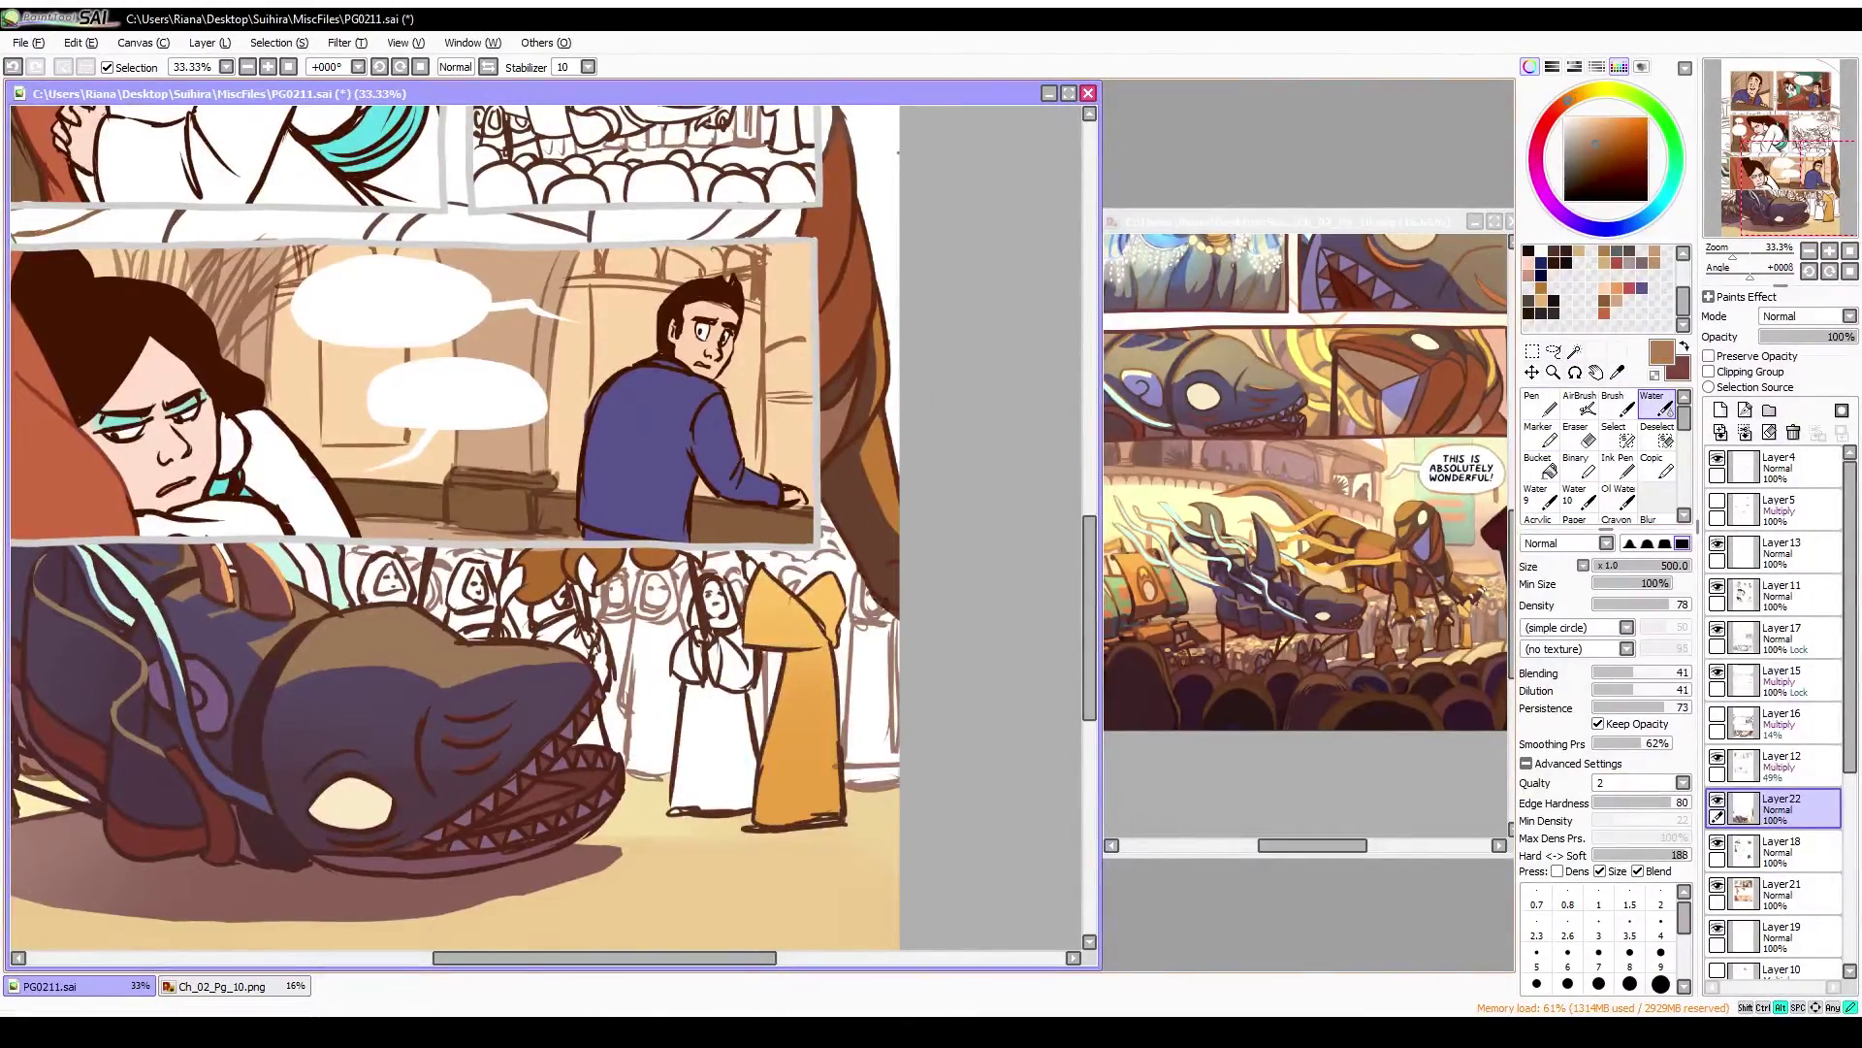
key(ctrl+d)
key(m)
mouse_move(776, 819)
mouse_down()
mouse_move(801, 651)
mouse_move(902, 514)
mouse_up()
key(n)
click(1775, 637)
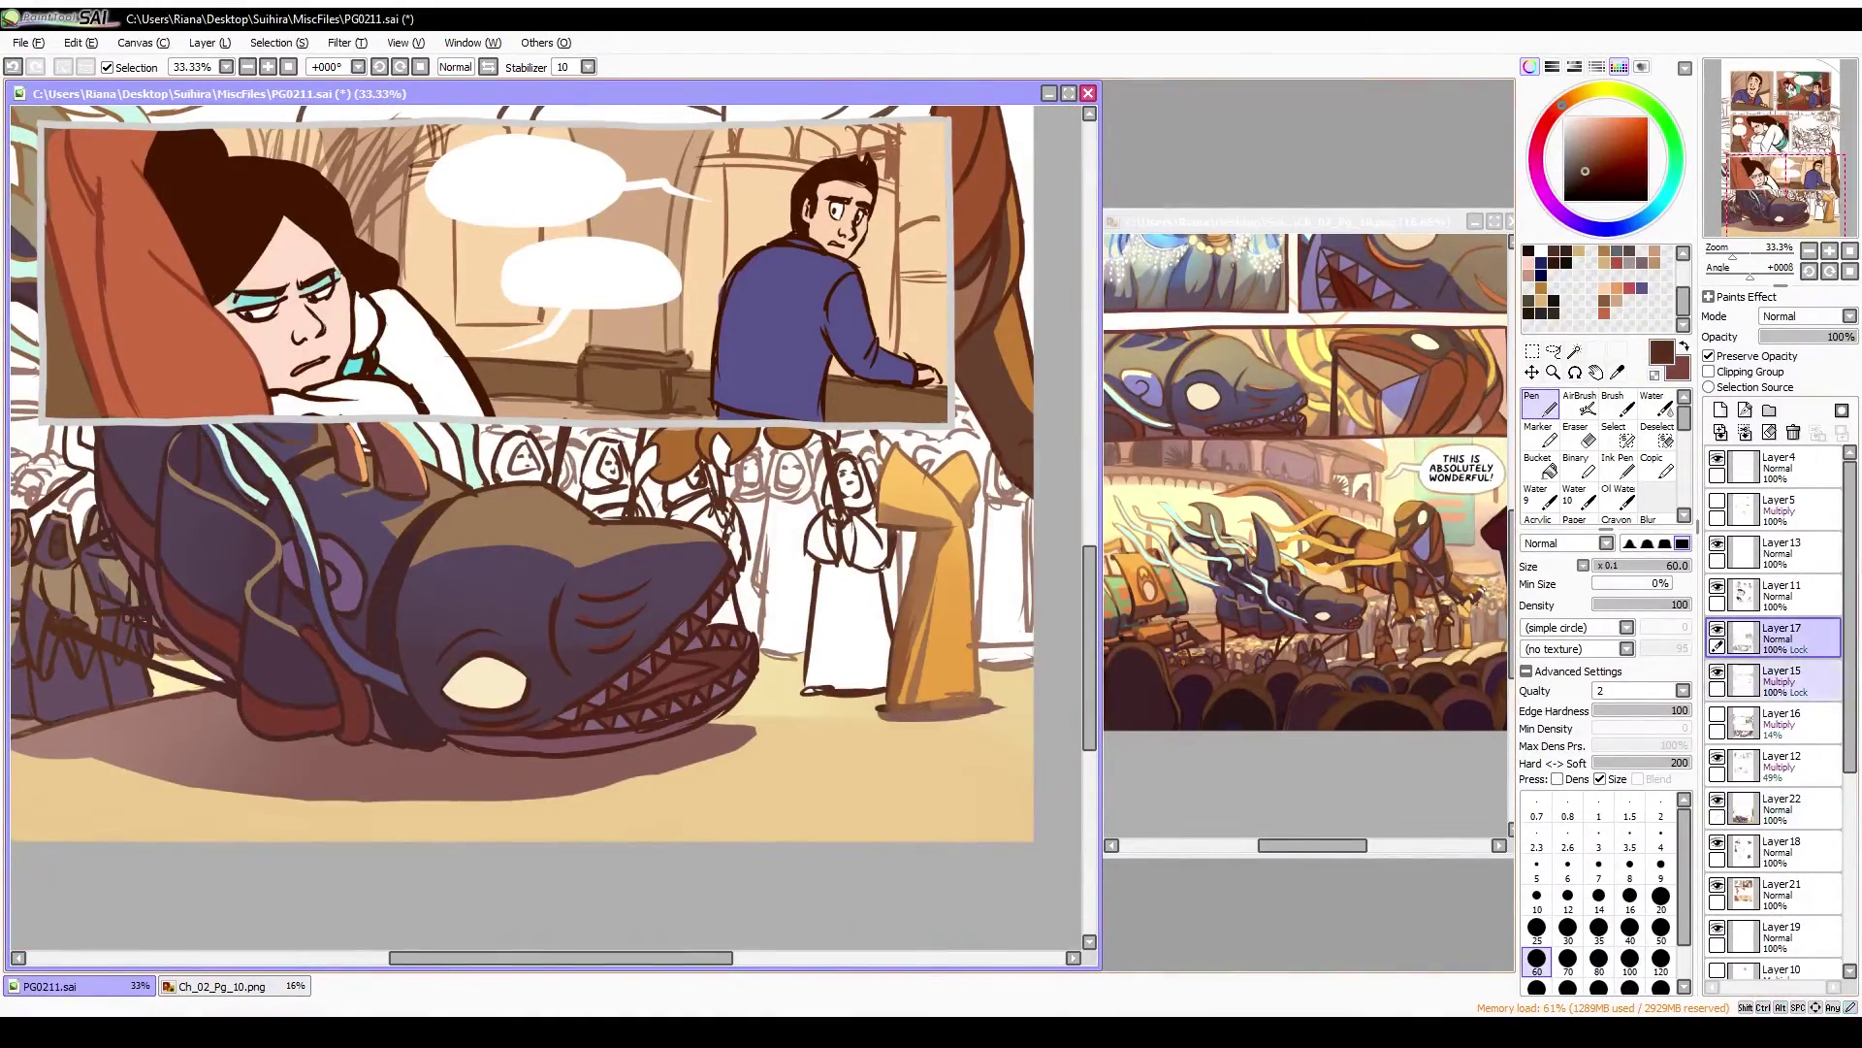
Fill the smaller hooded figure beside the golden robe with dark brown on Layer22 and paint its face, sleeve and shadow tones
click(1780, 895)
click(1780, 809)
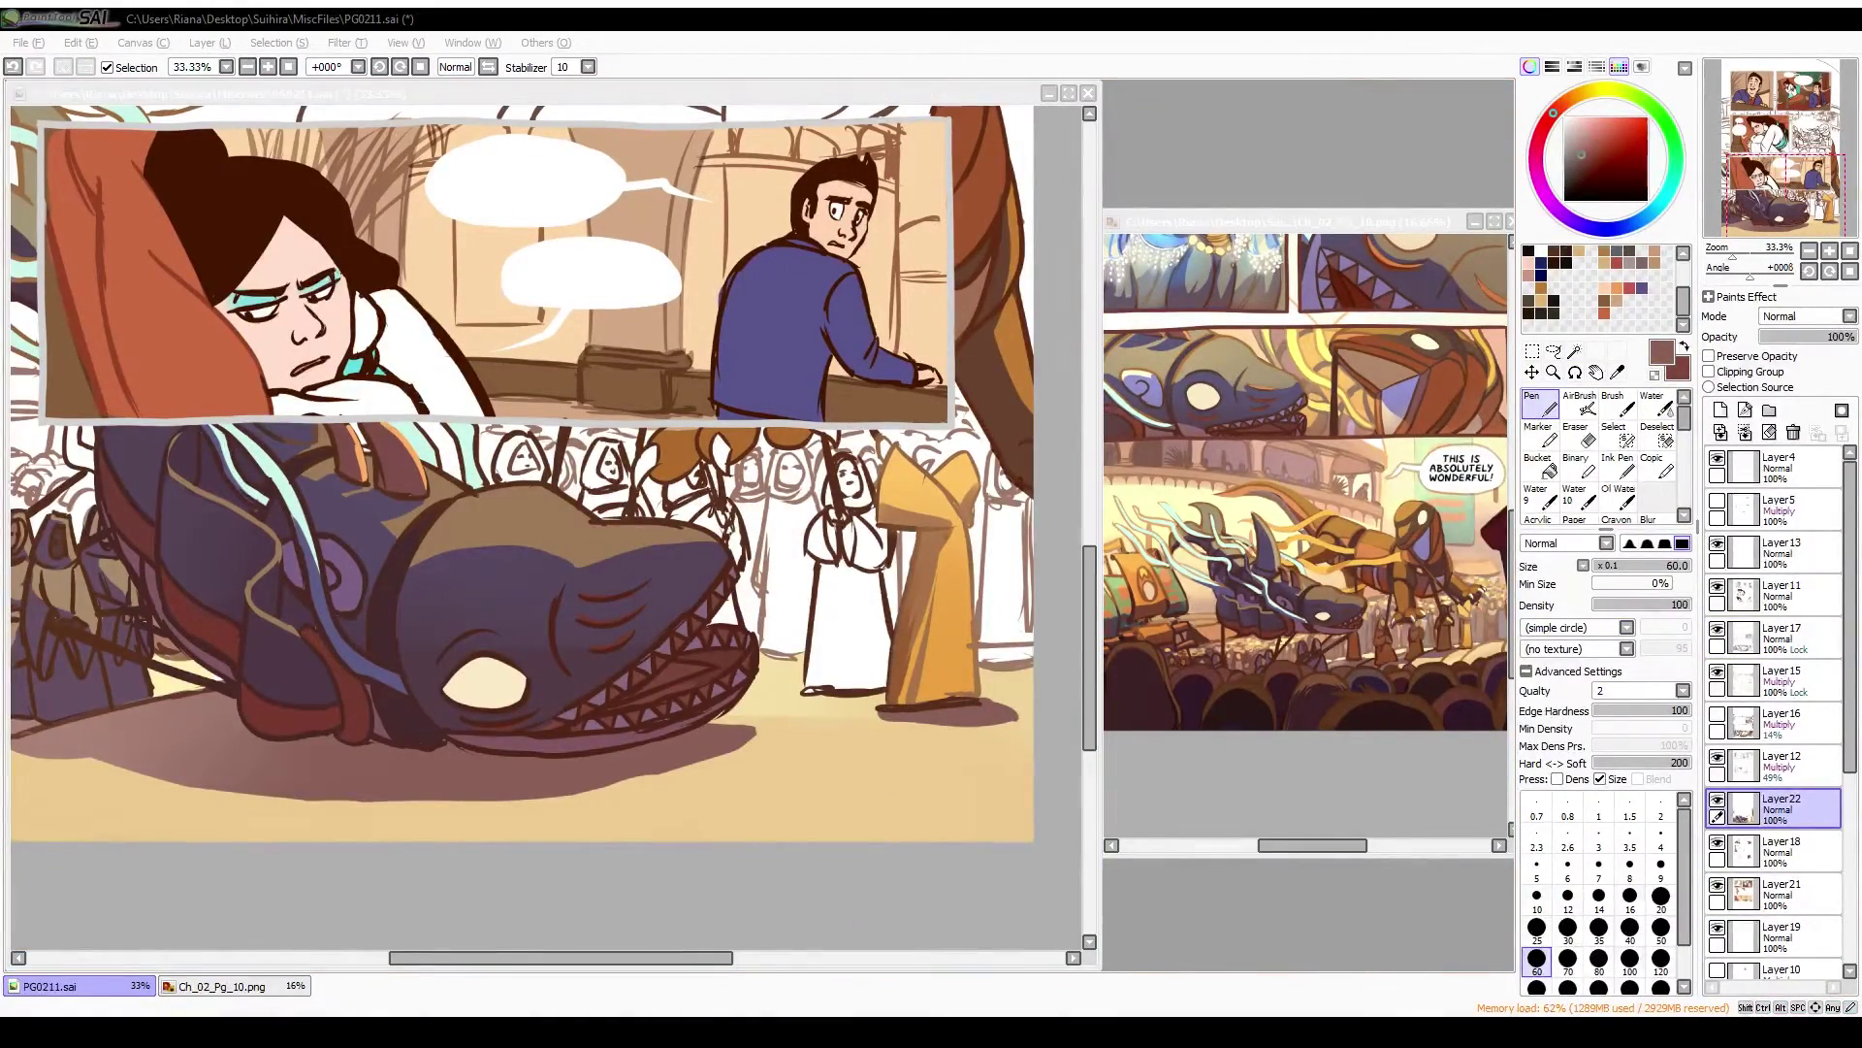
drag(981, 890, 986, 949)
key(b)
click(849, 670)
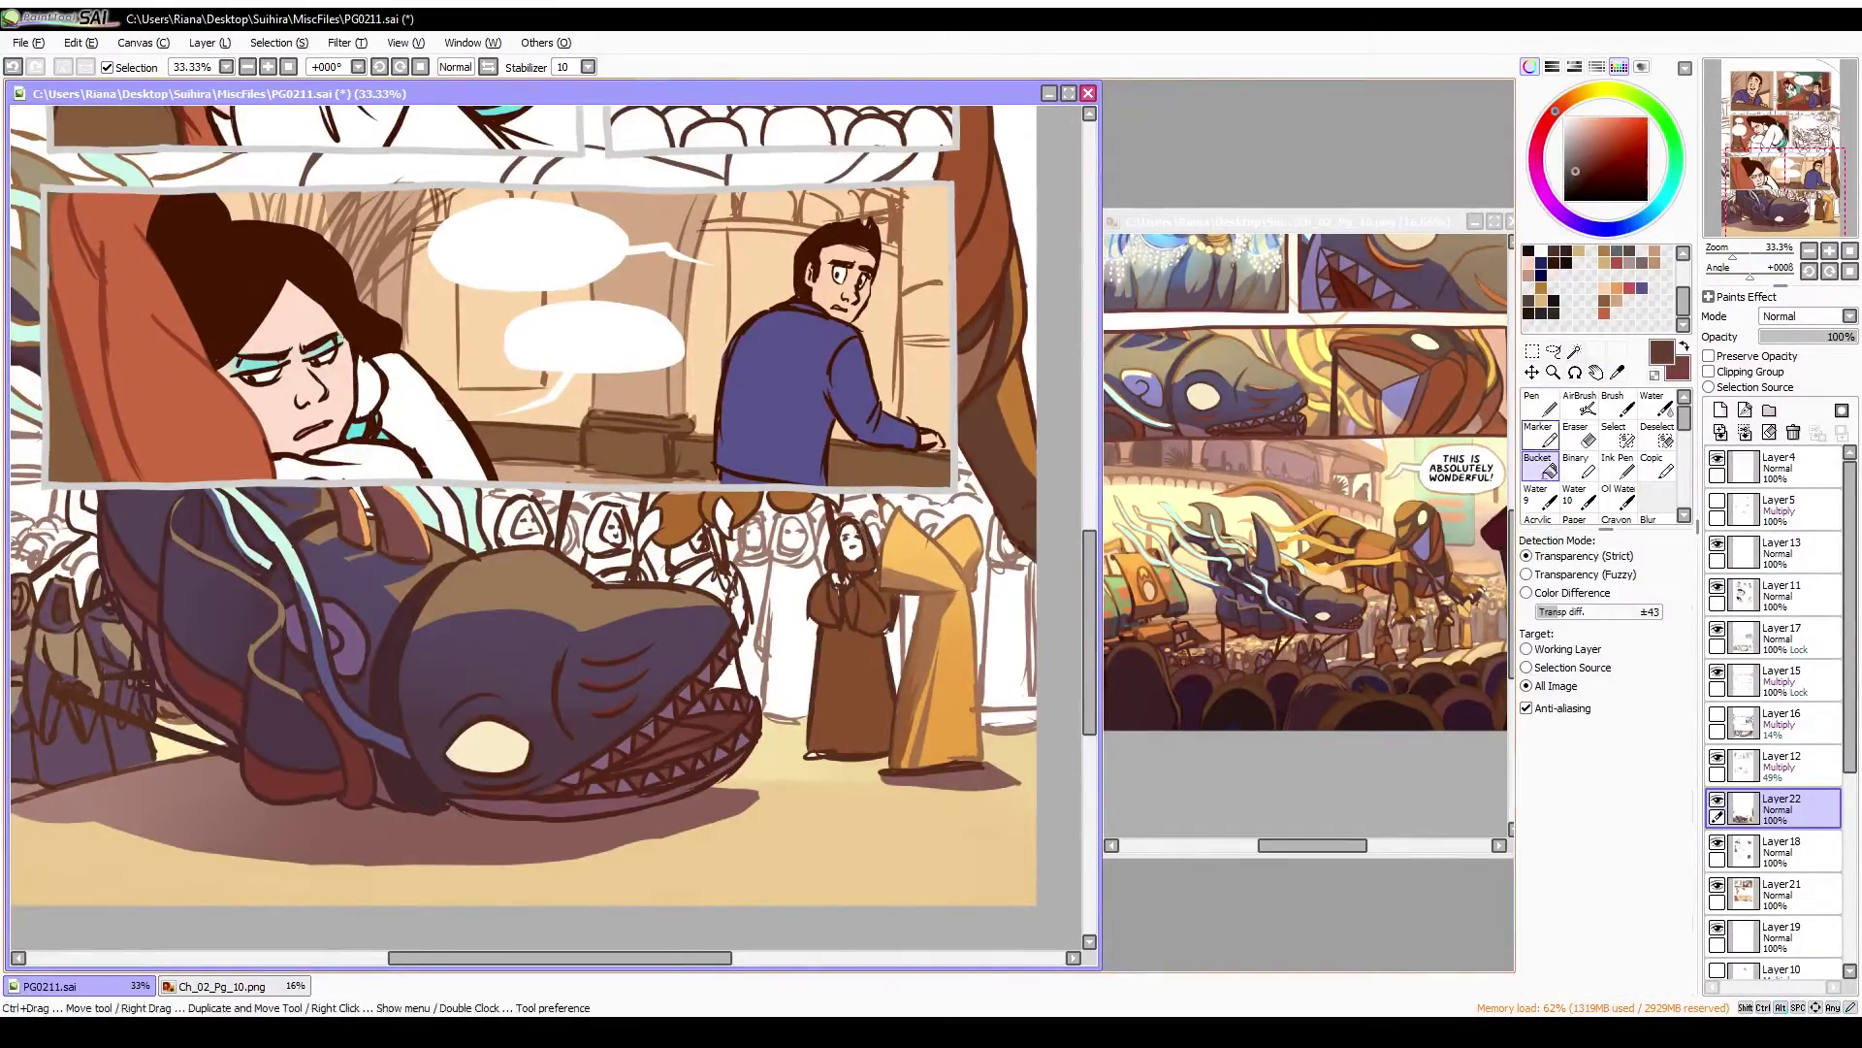
key(n)
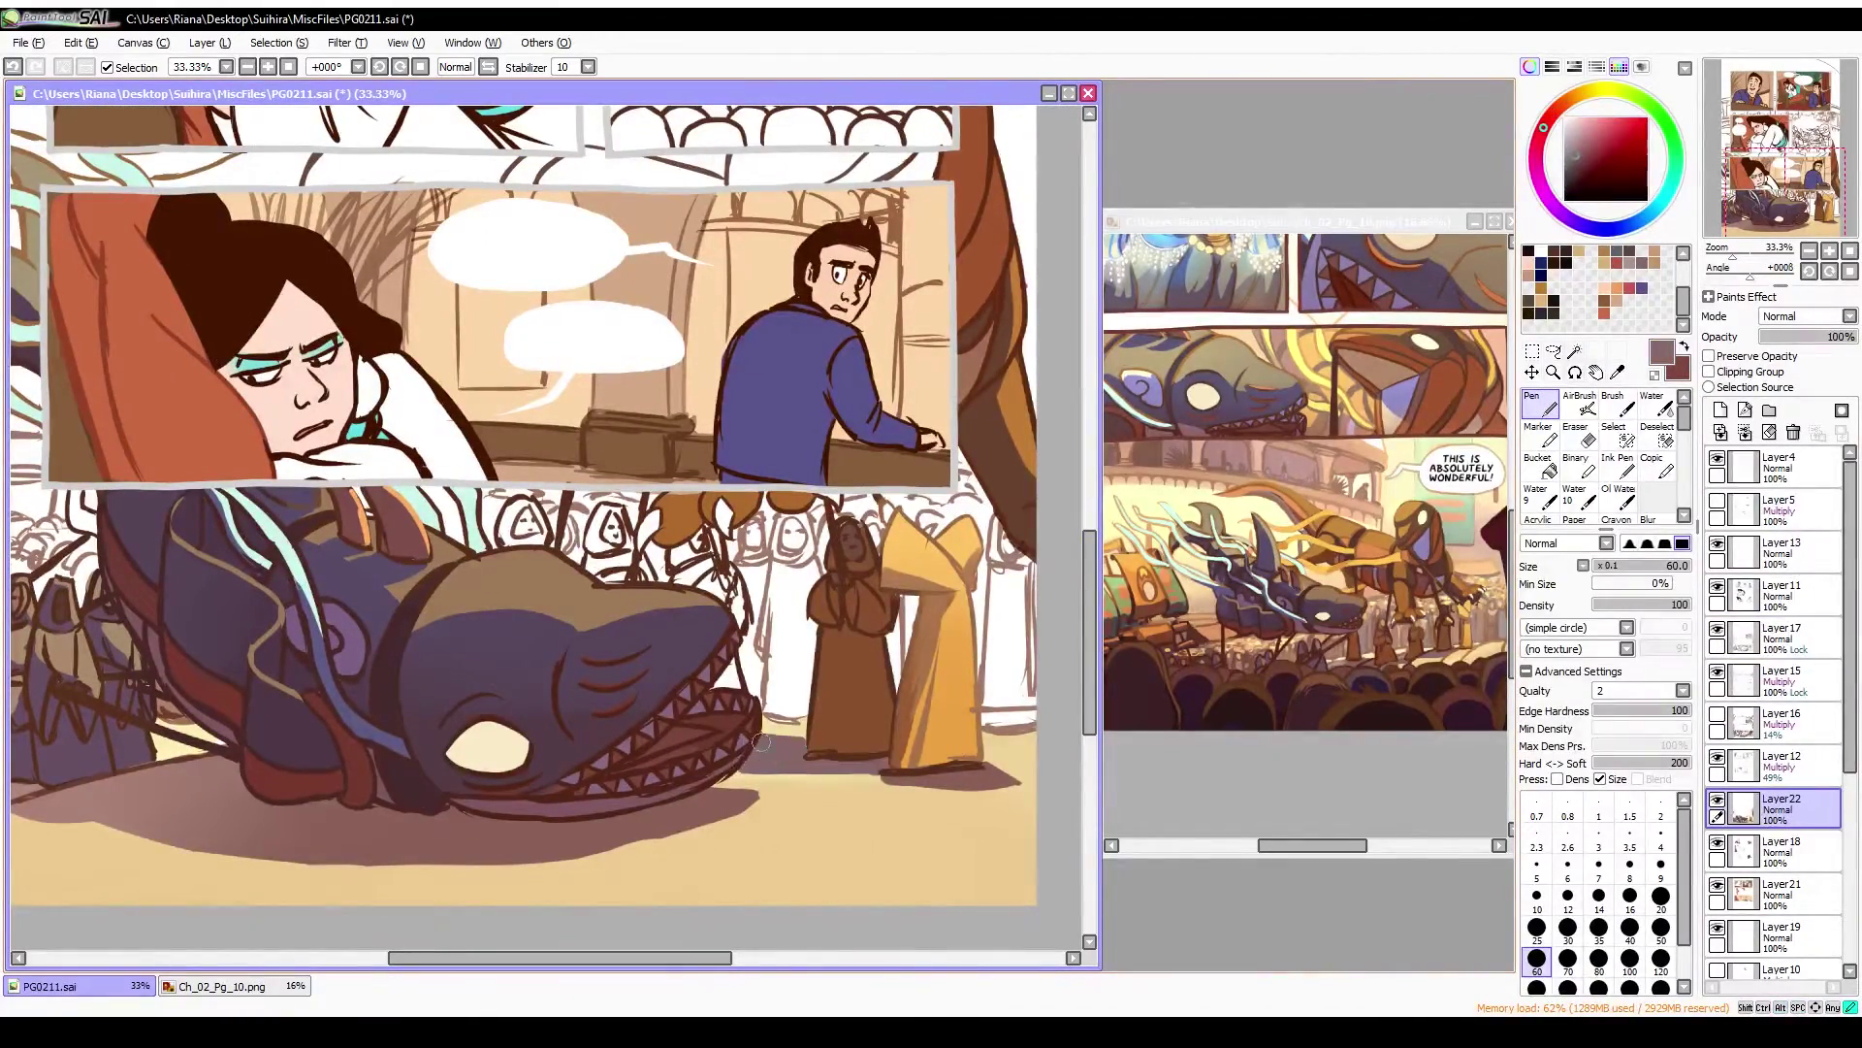
key(h)
drag(996, 754, 986, 690)
key(h)
alt+click(832, 462)
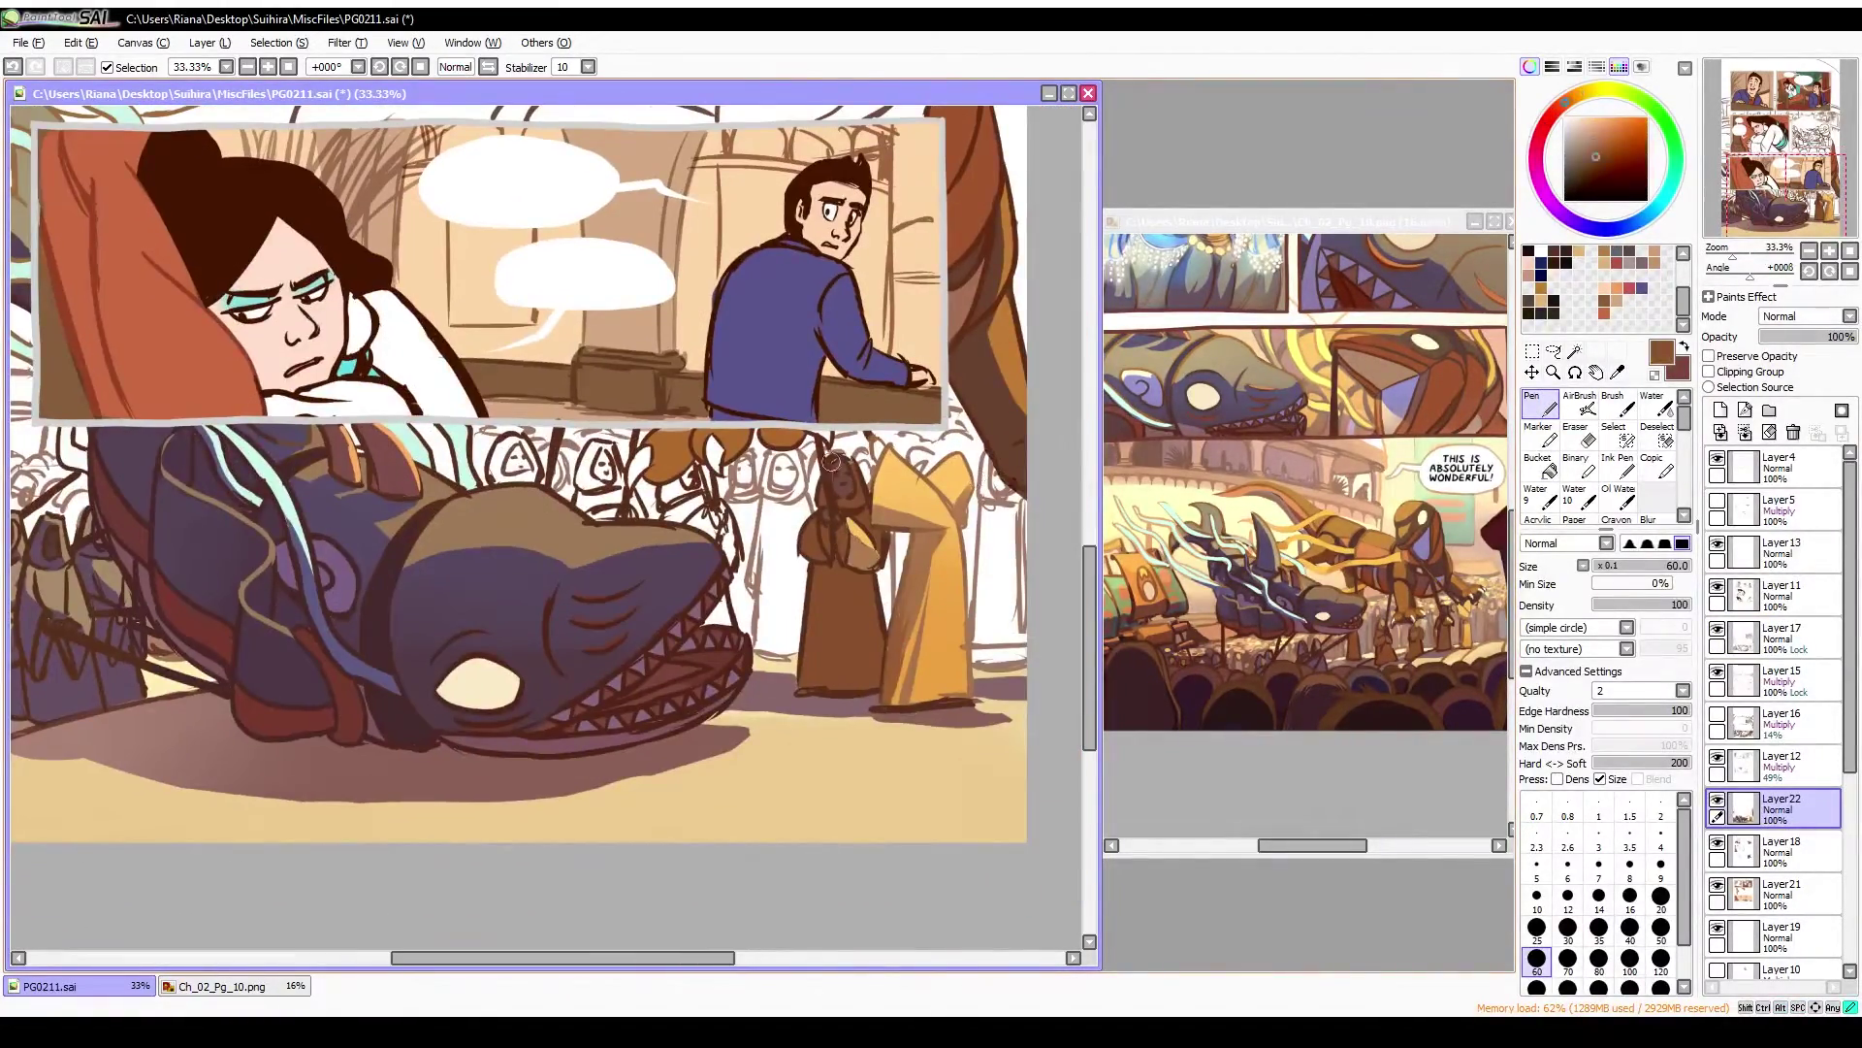
alt+click(877, 475)
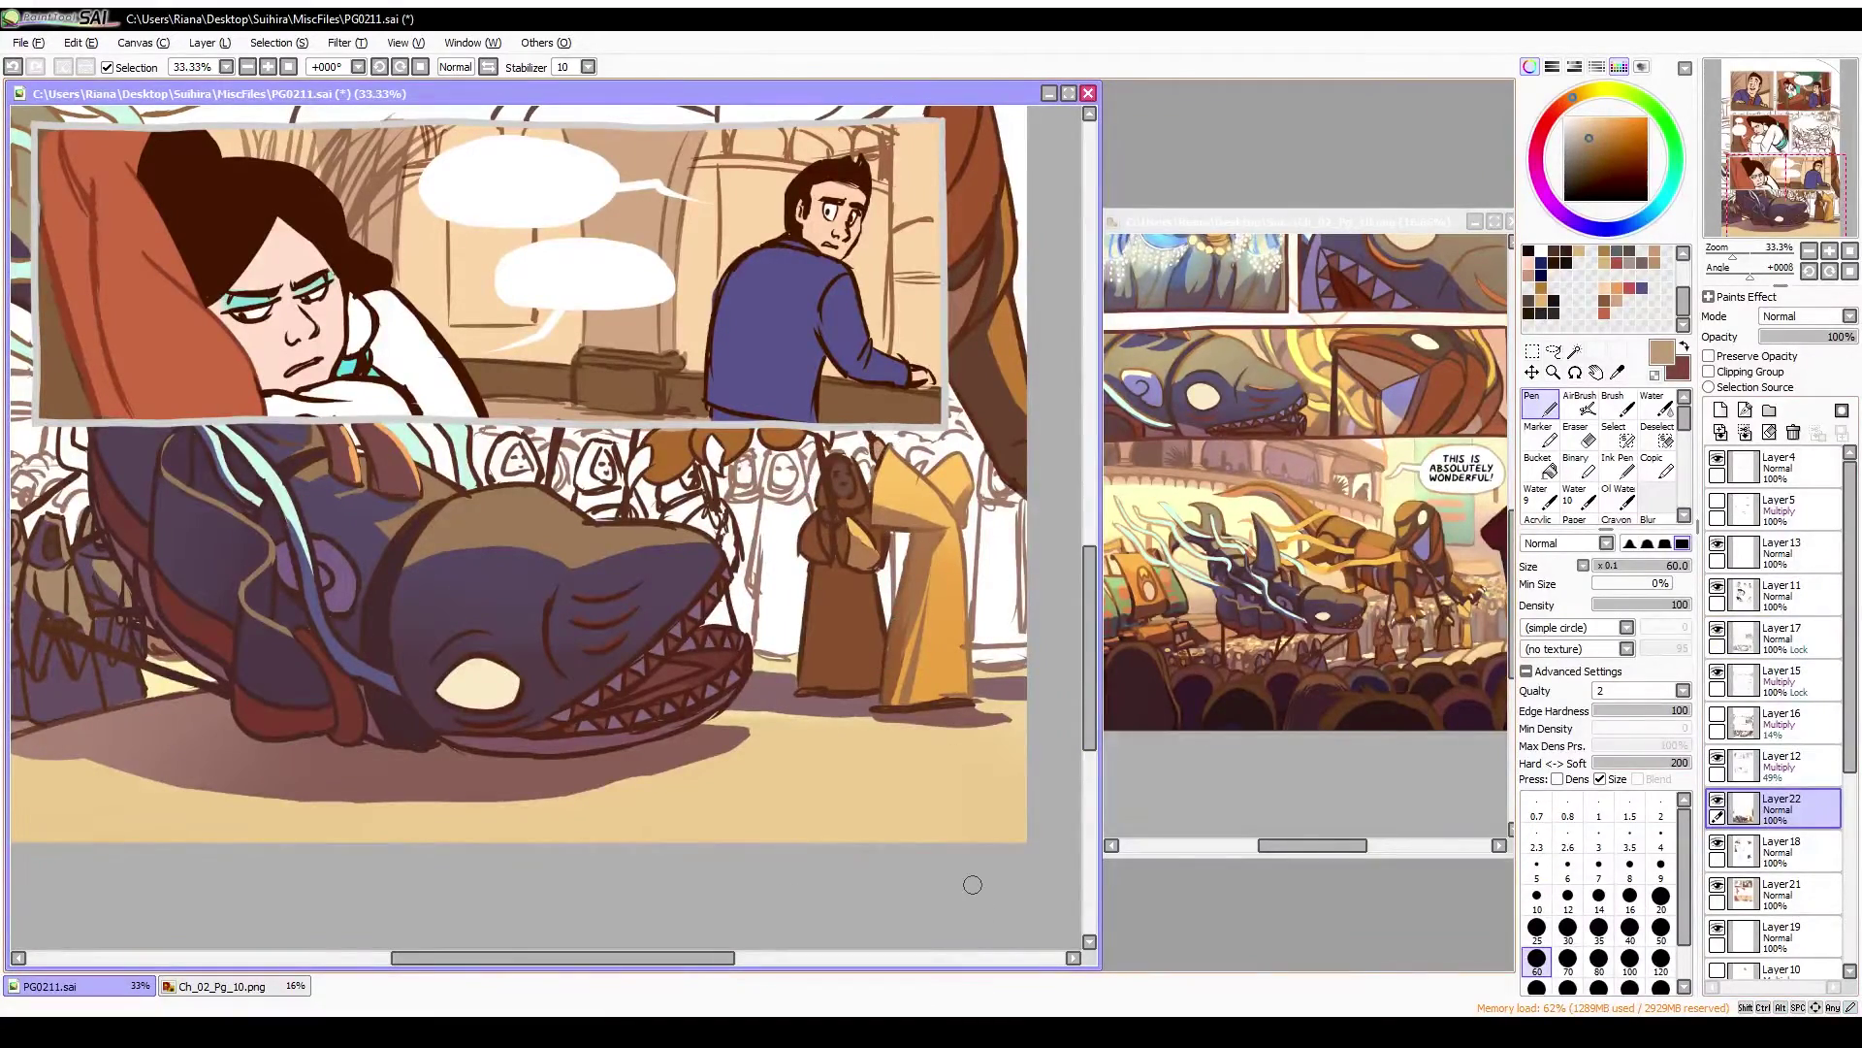
Paint muted purple accents on the second creature's parts showing just below the bottom panel
alt+click(742, 431)
alt+click(737, 448)
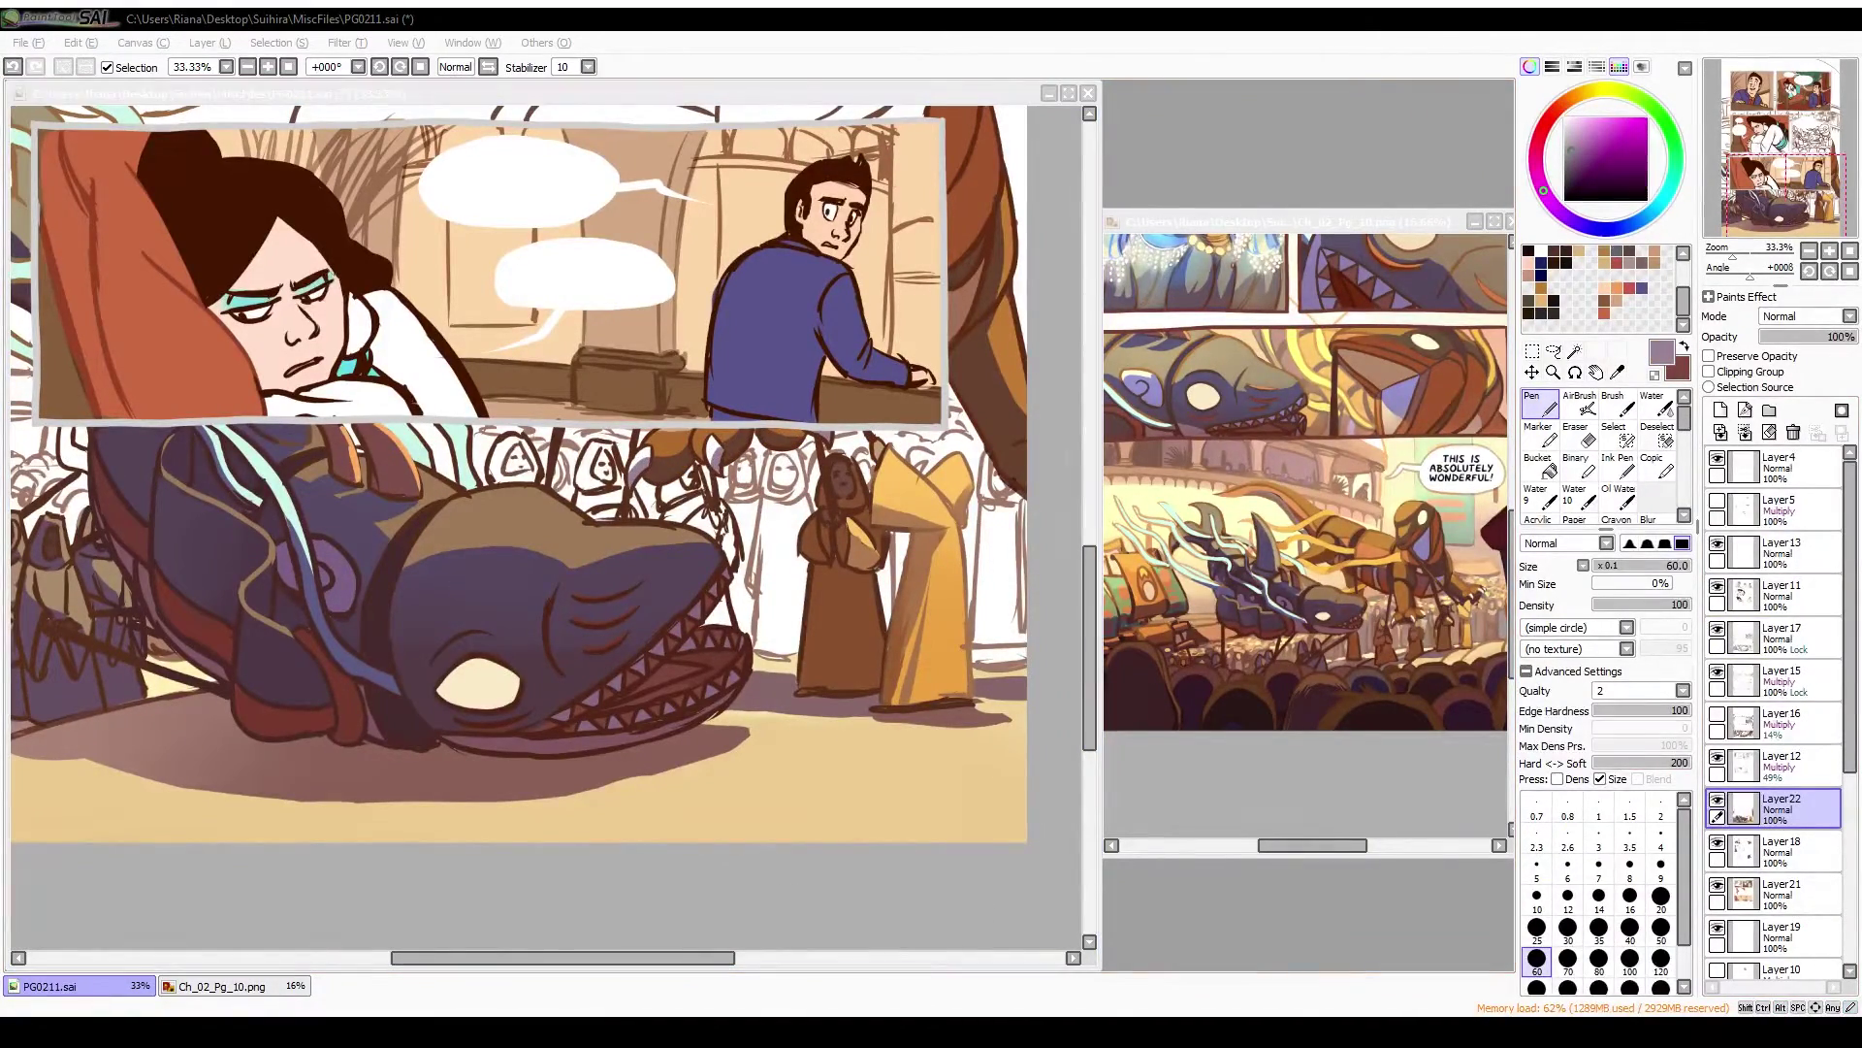
key(minus)
key(minus)
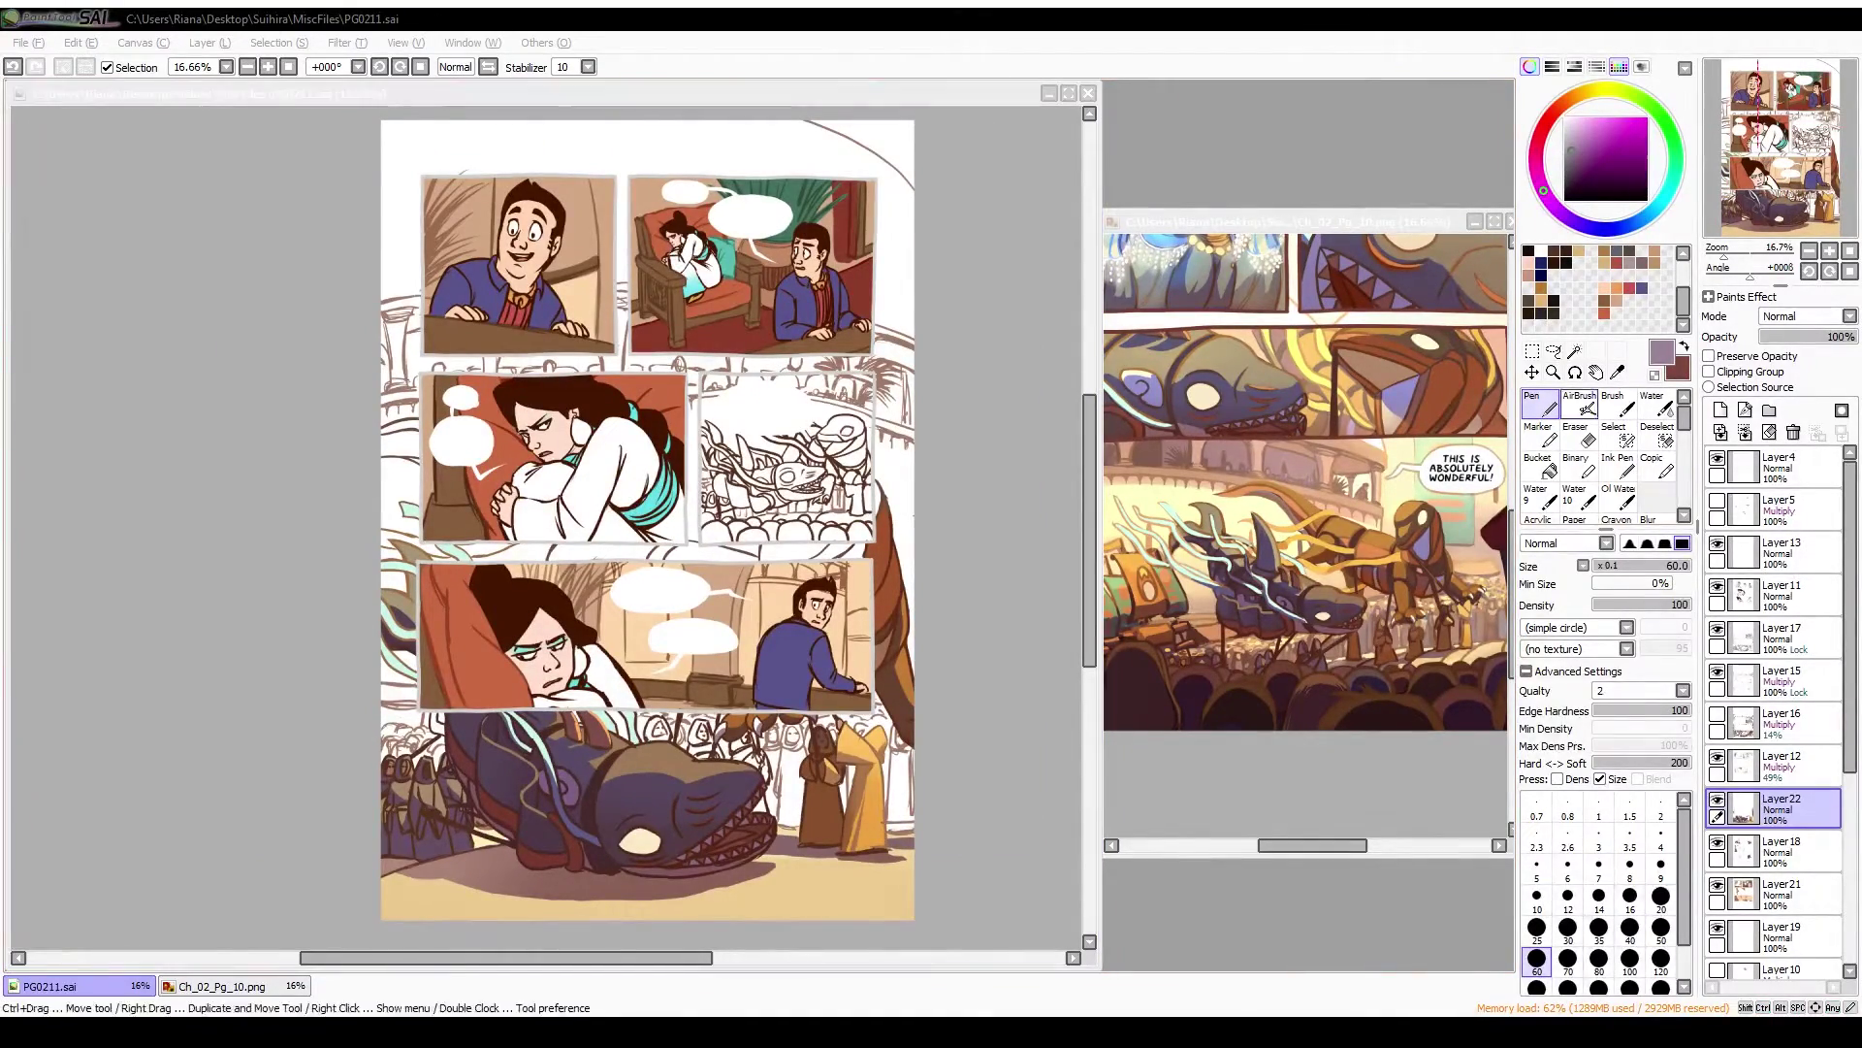
Fill the second creature's body showing between the lower panel rows and in the left page margin with orange and brown
key(g)
alt+click(840, 550)
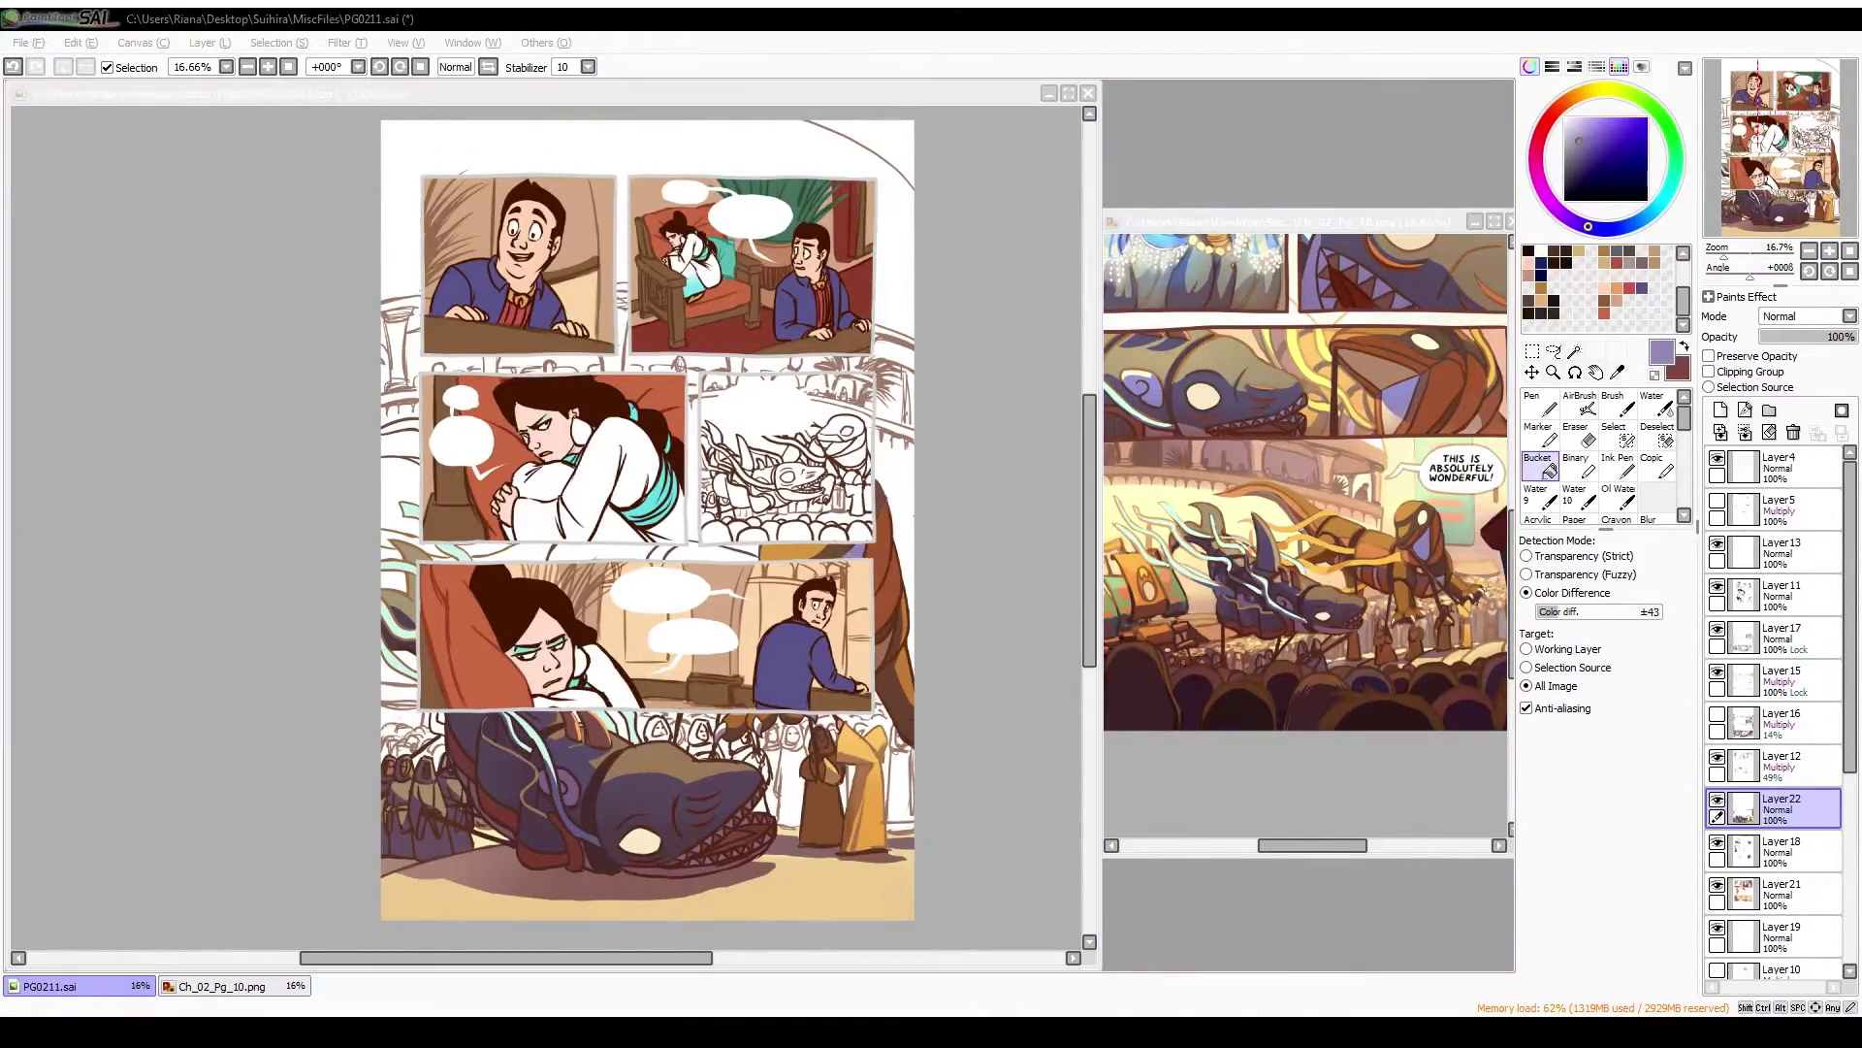
click(1781, 638)
key(c)
key(g)
alt+click(602, 553)
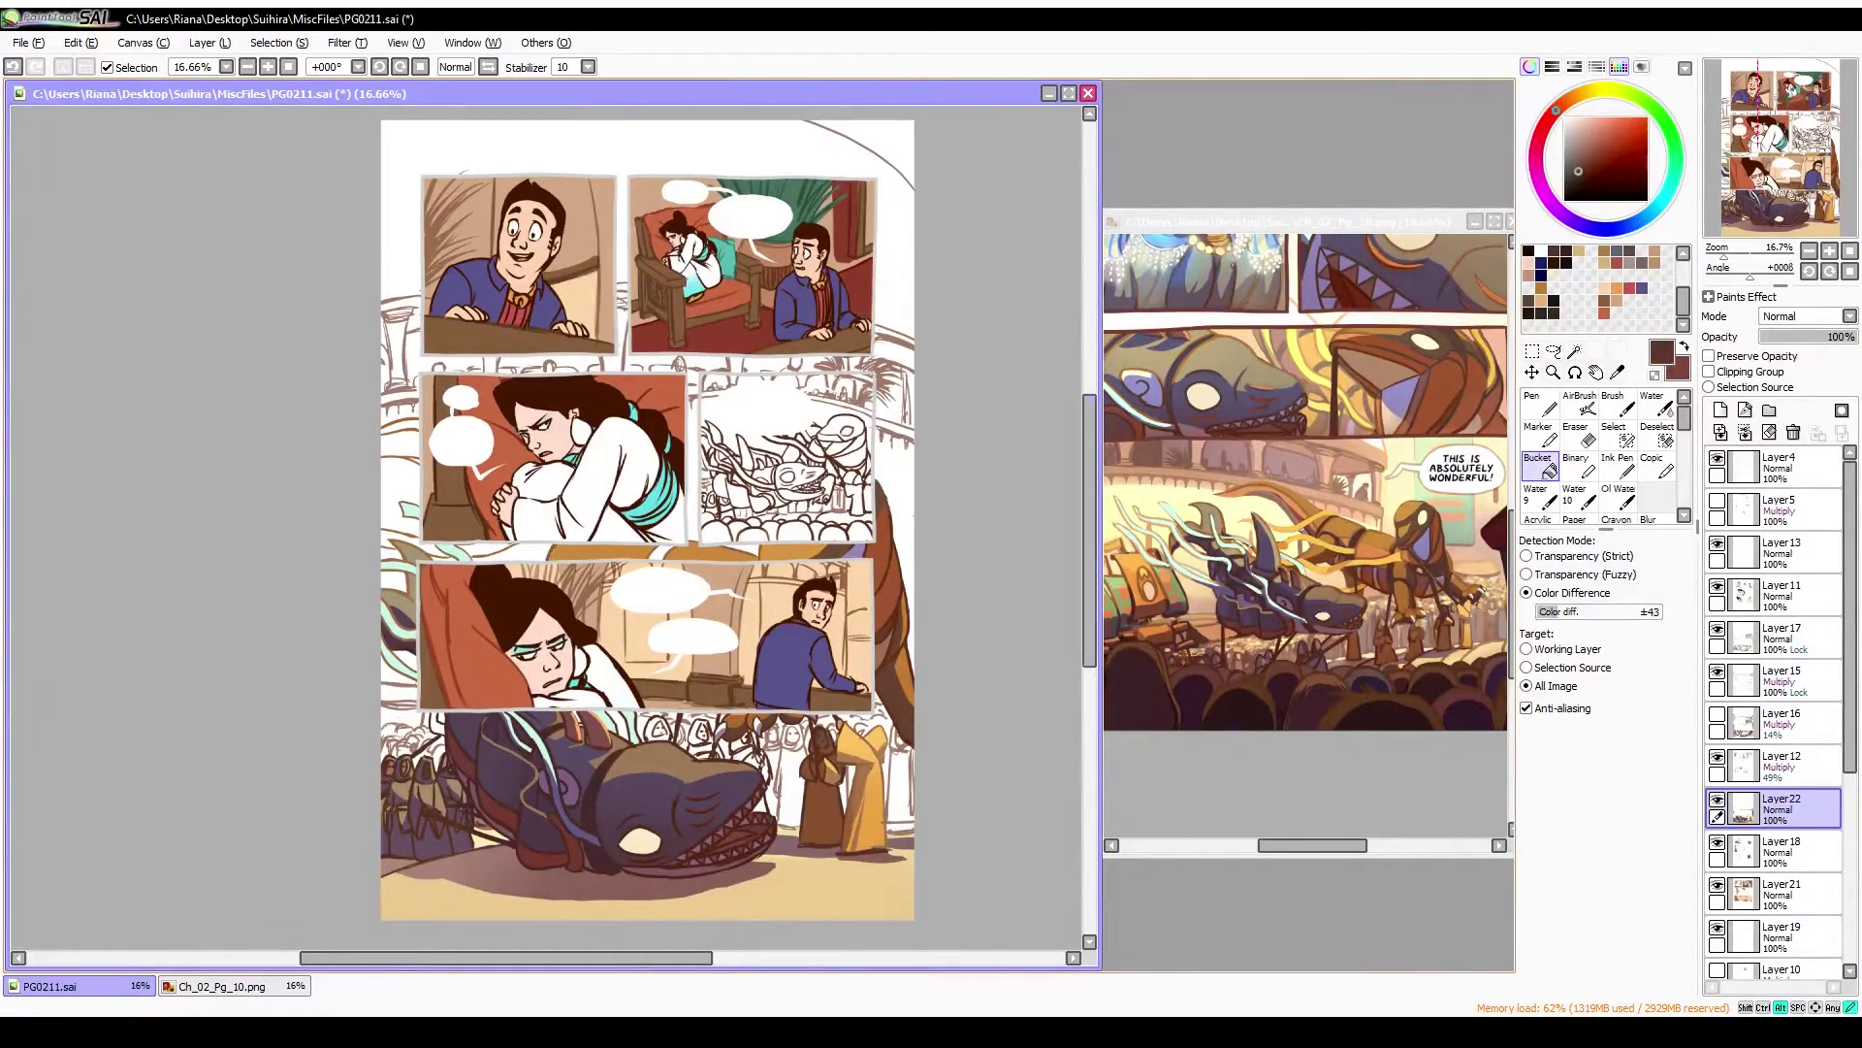
alt+click(514, 550)
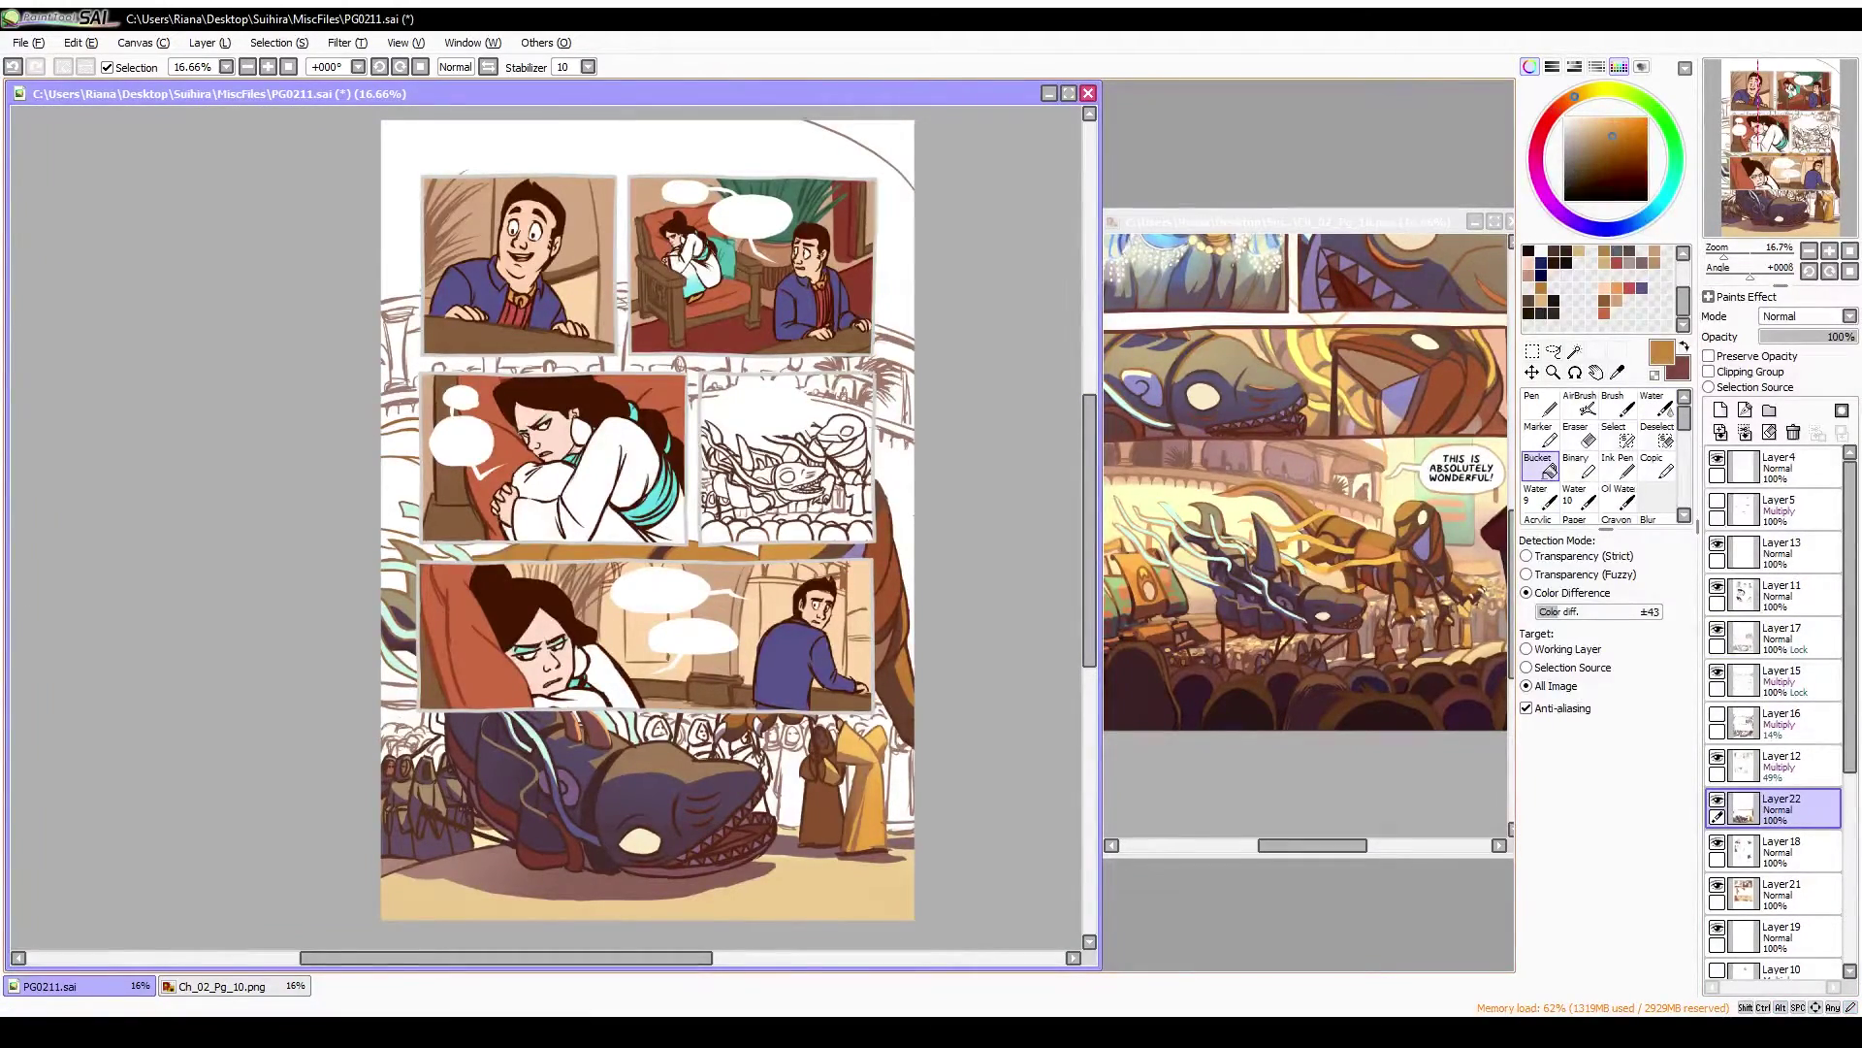
alt+click(416, 544)
alt+click(399, 444)
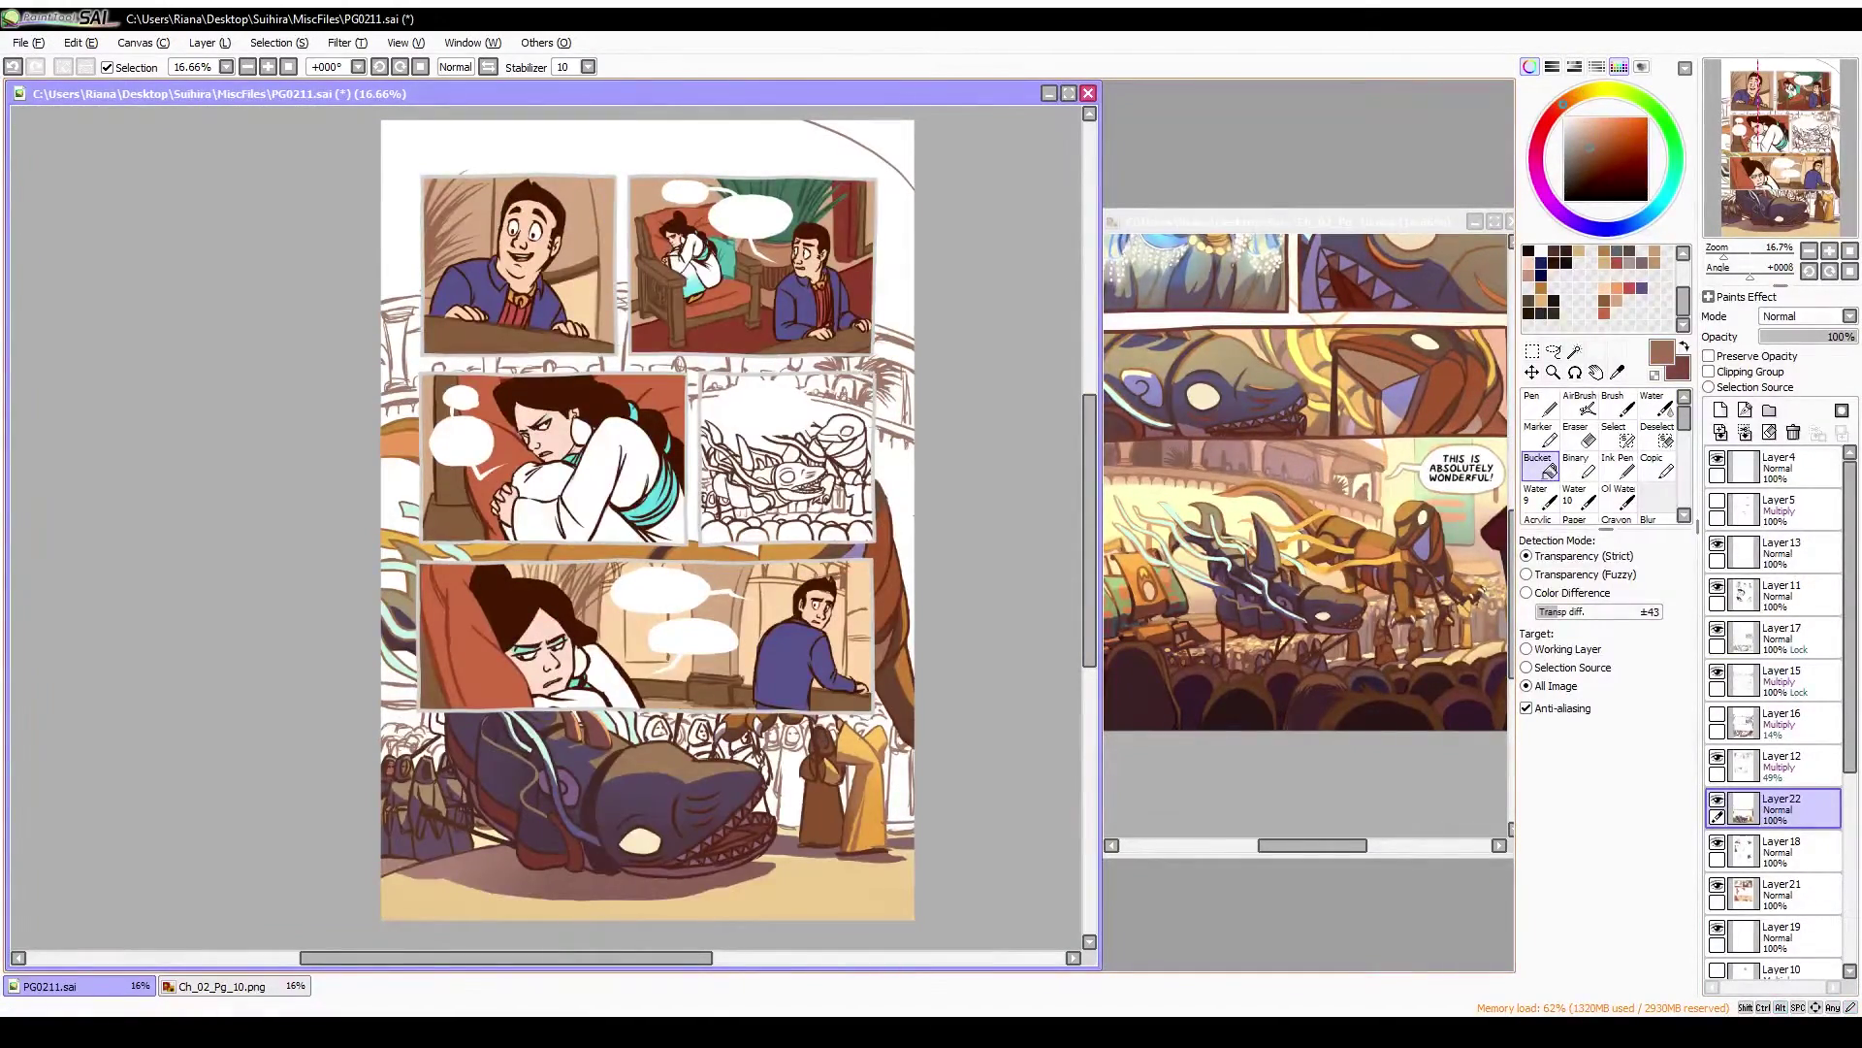
Colour the hooded figures standing behind the creature's head with dark brown robes and faces
key(n)
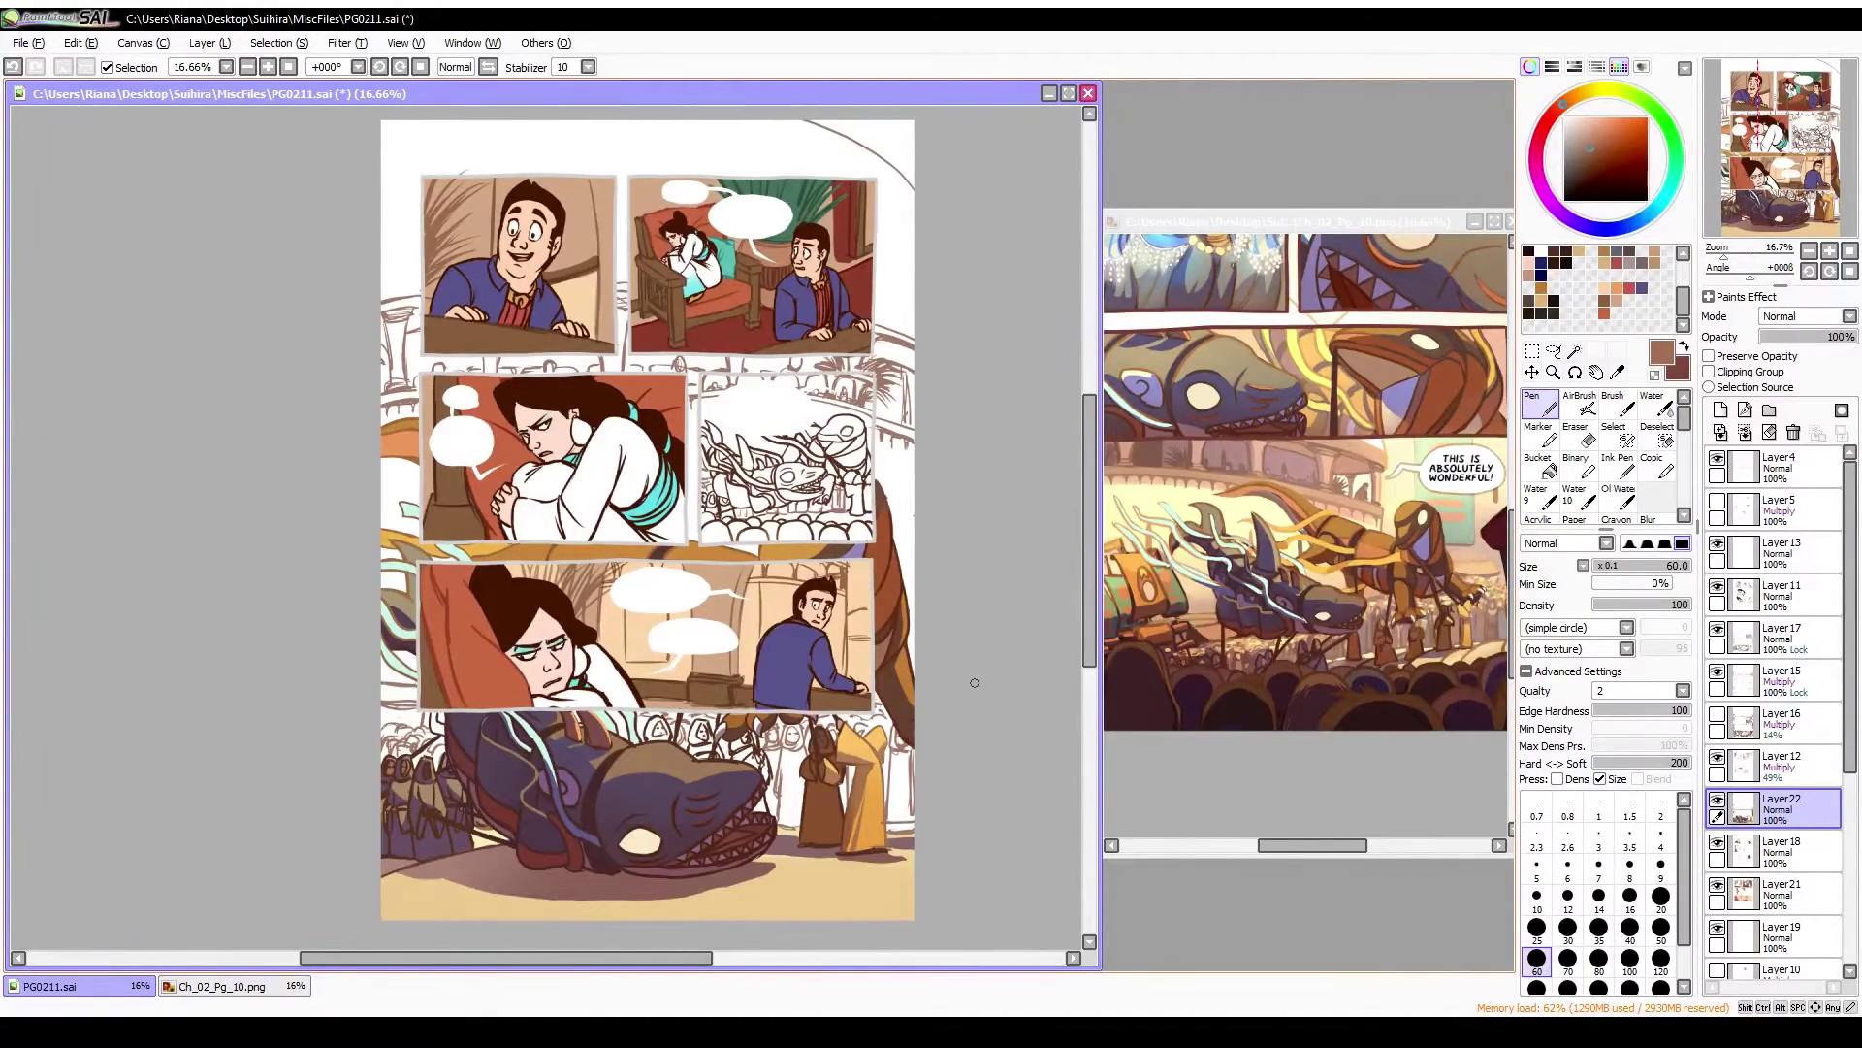
scroll(794, 806, up, 3)
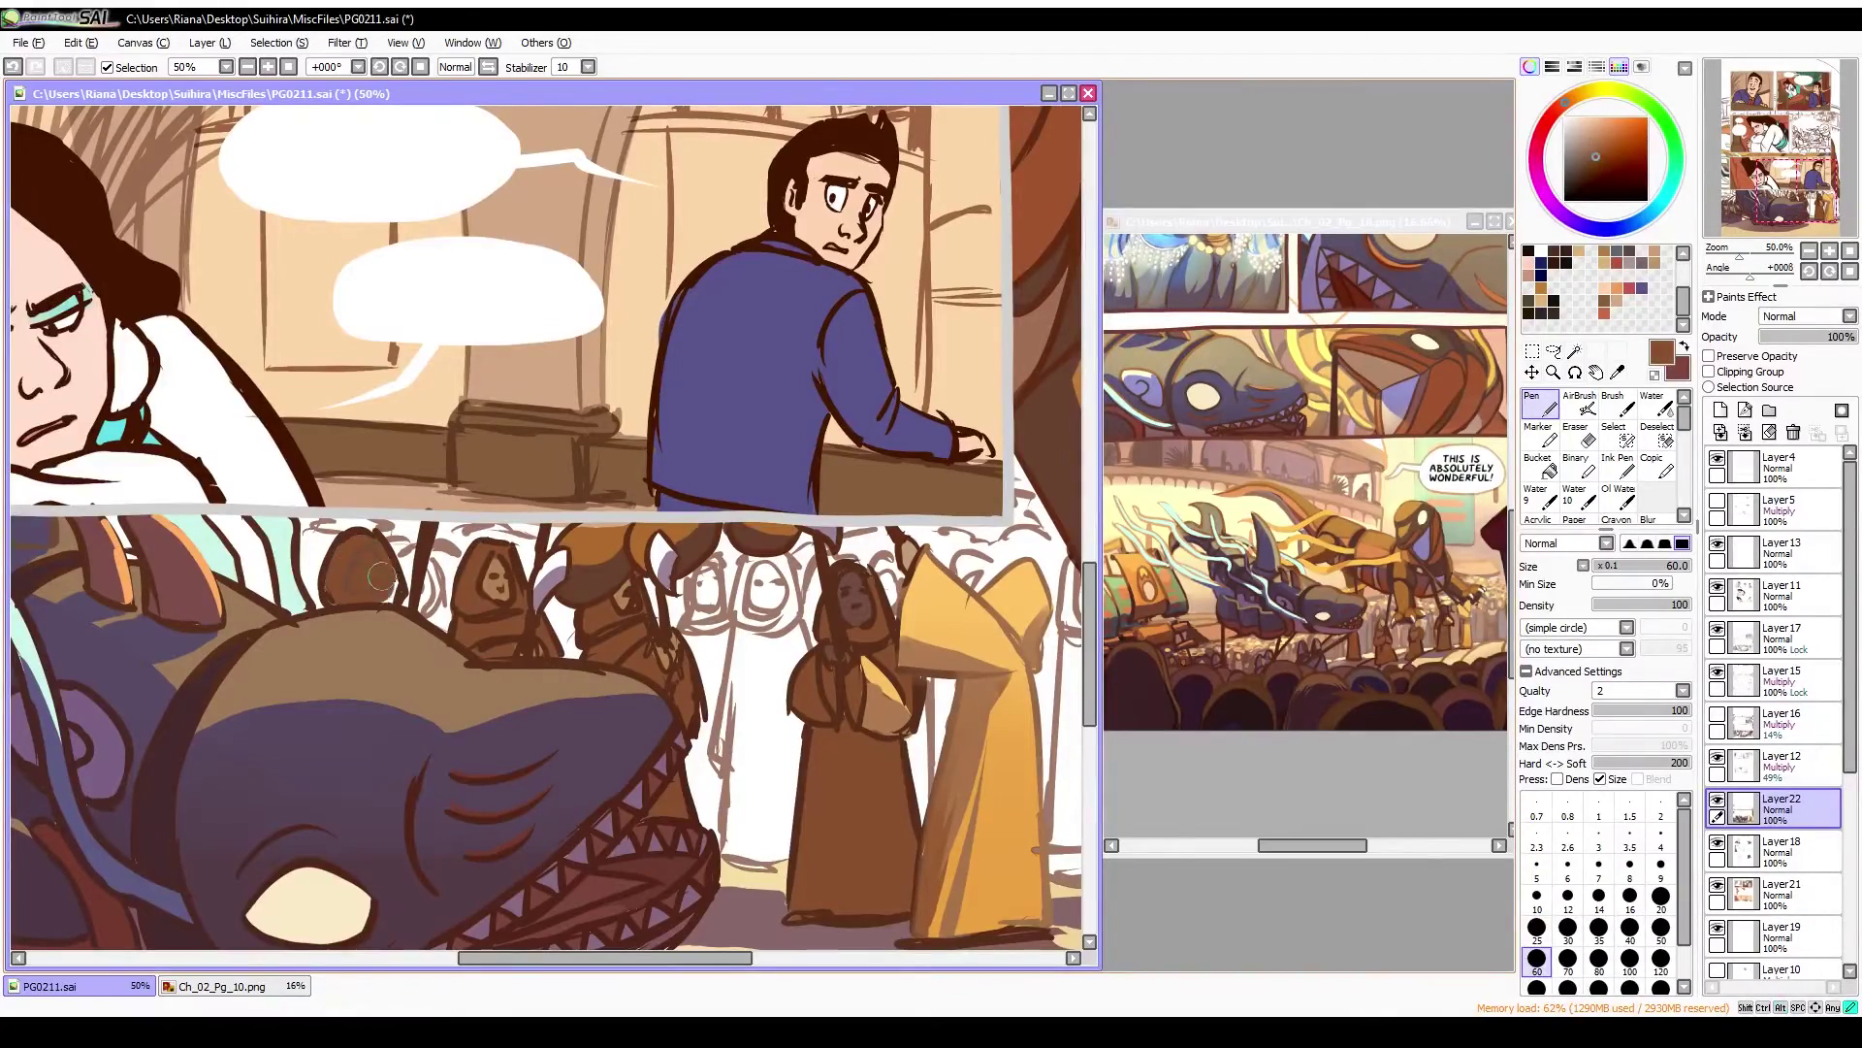
click(1780, 635)
scroll(605, 687, down, 3)
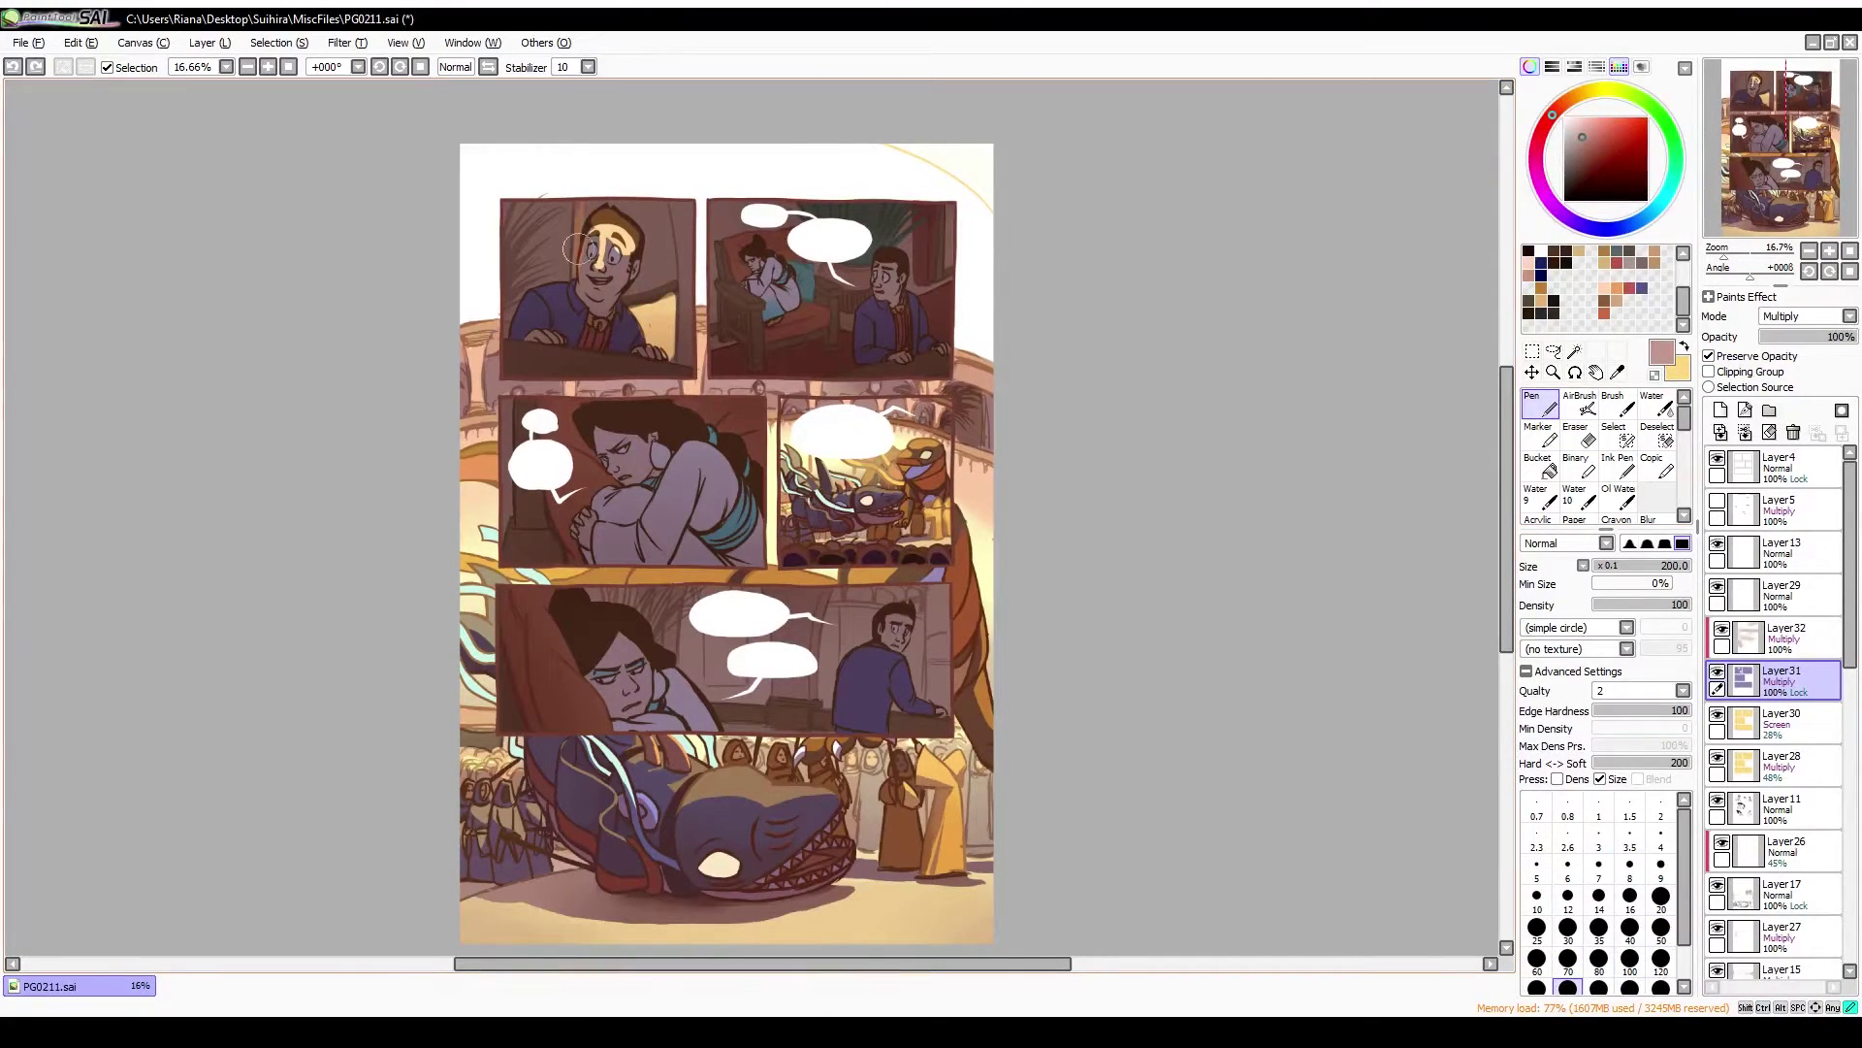
Lighten the Multiply shadow on Layer31 over the smiling man's face and clothes in the first panel
key(e)
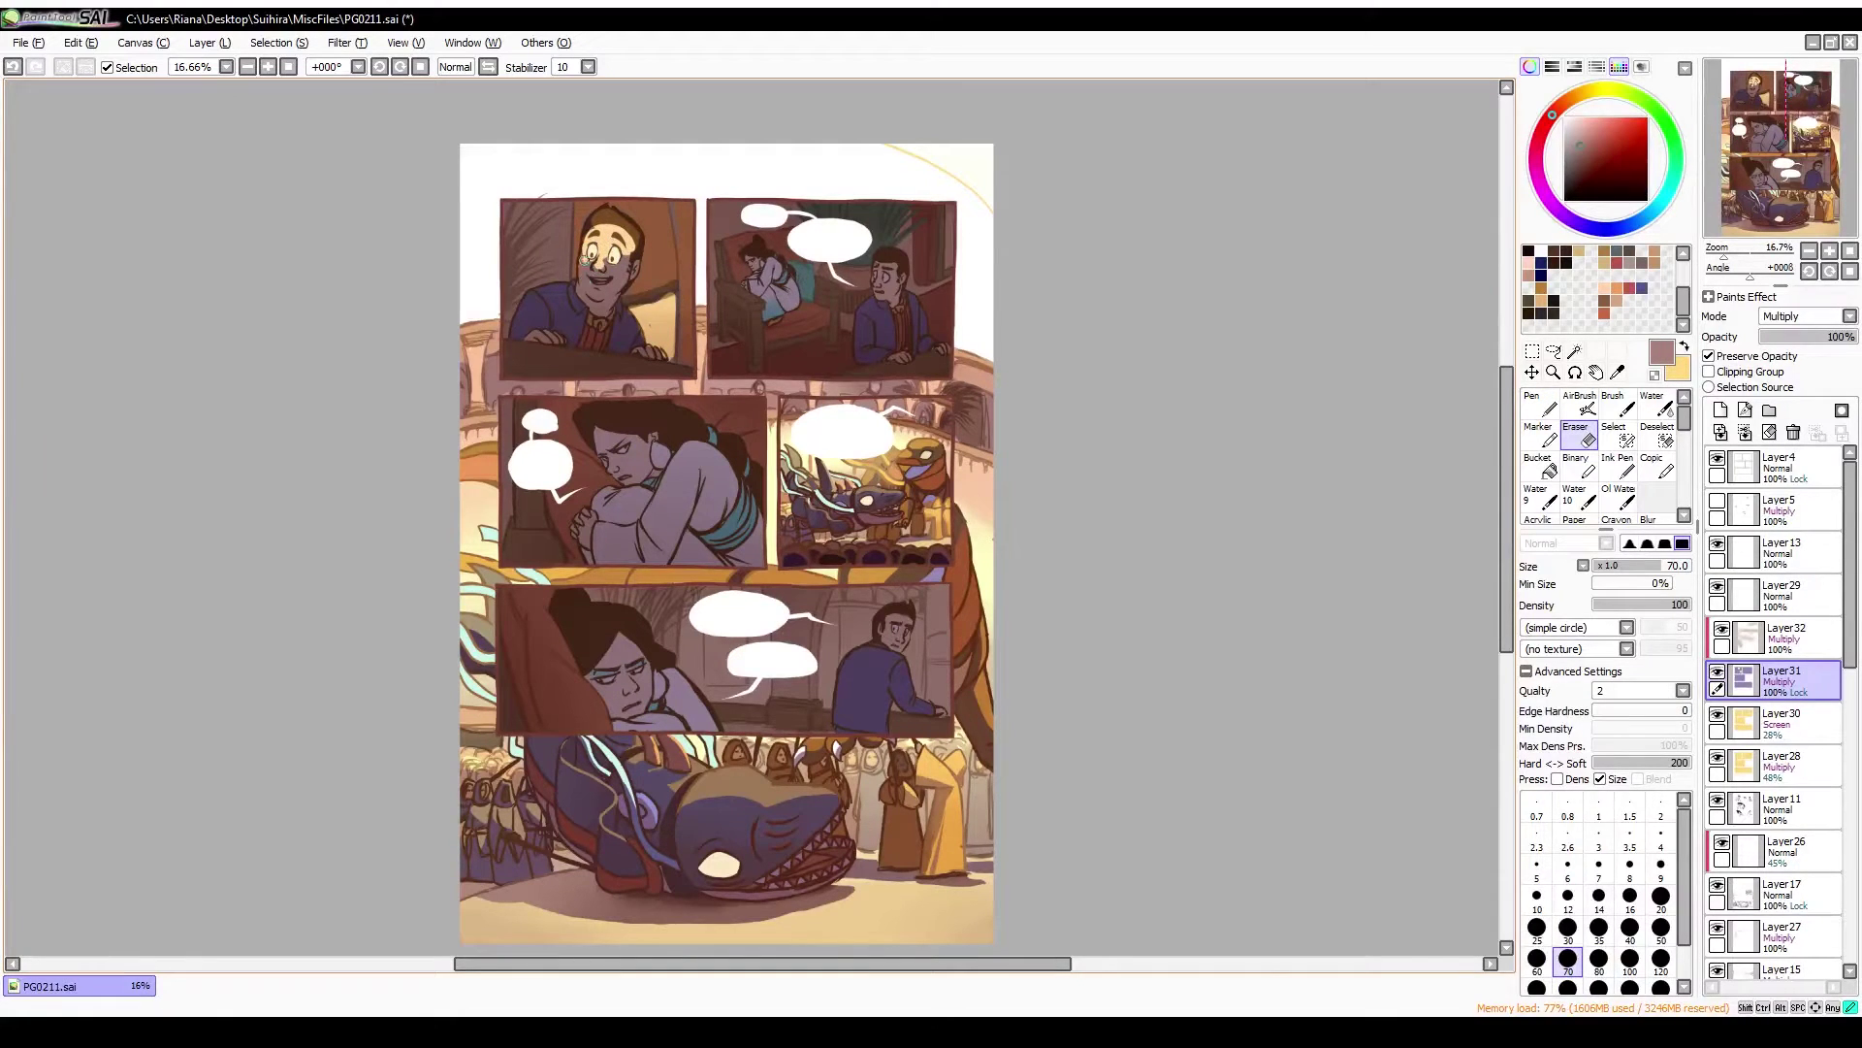
drag(635, 327, 589, 363)
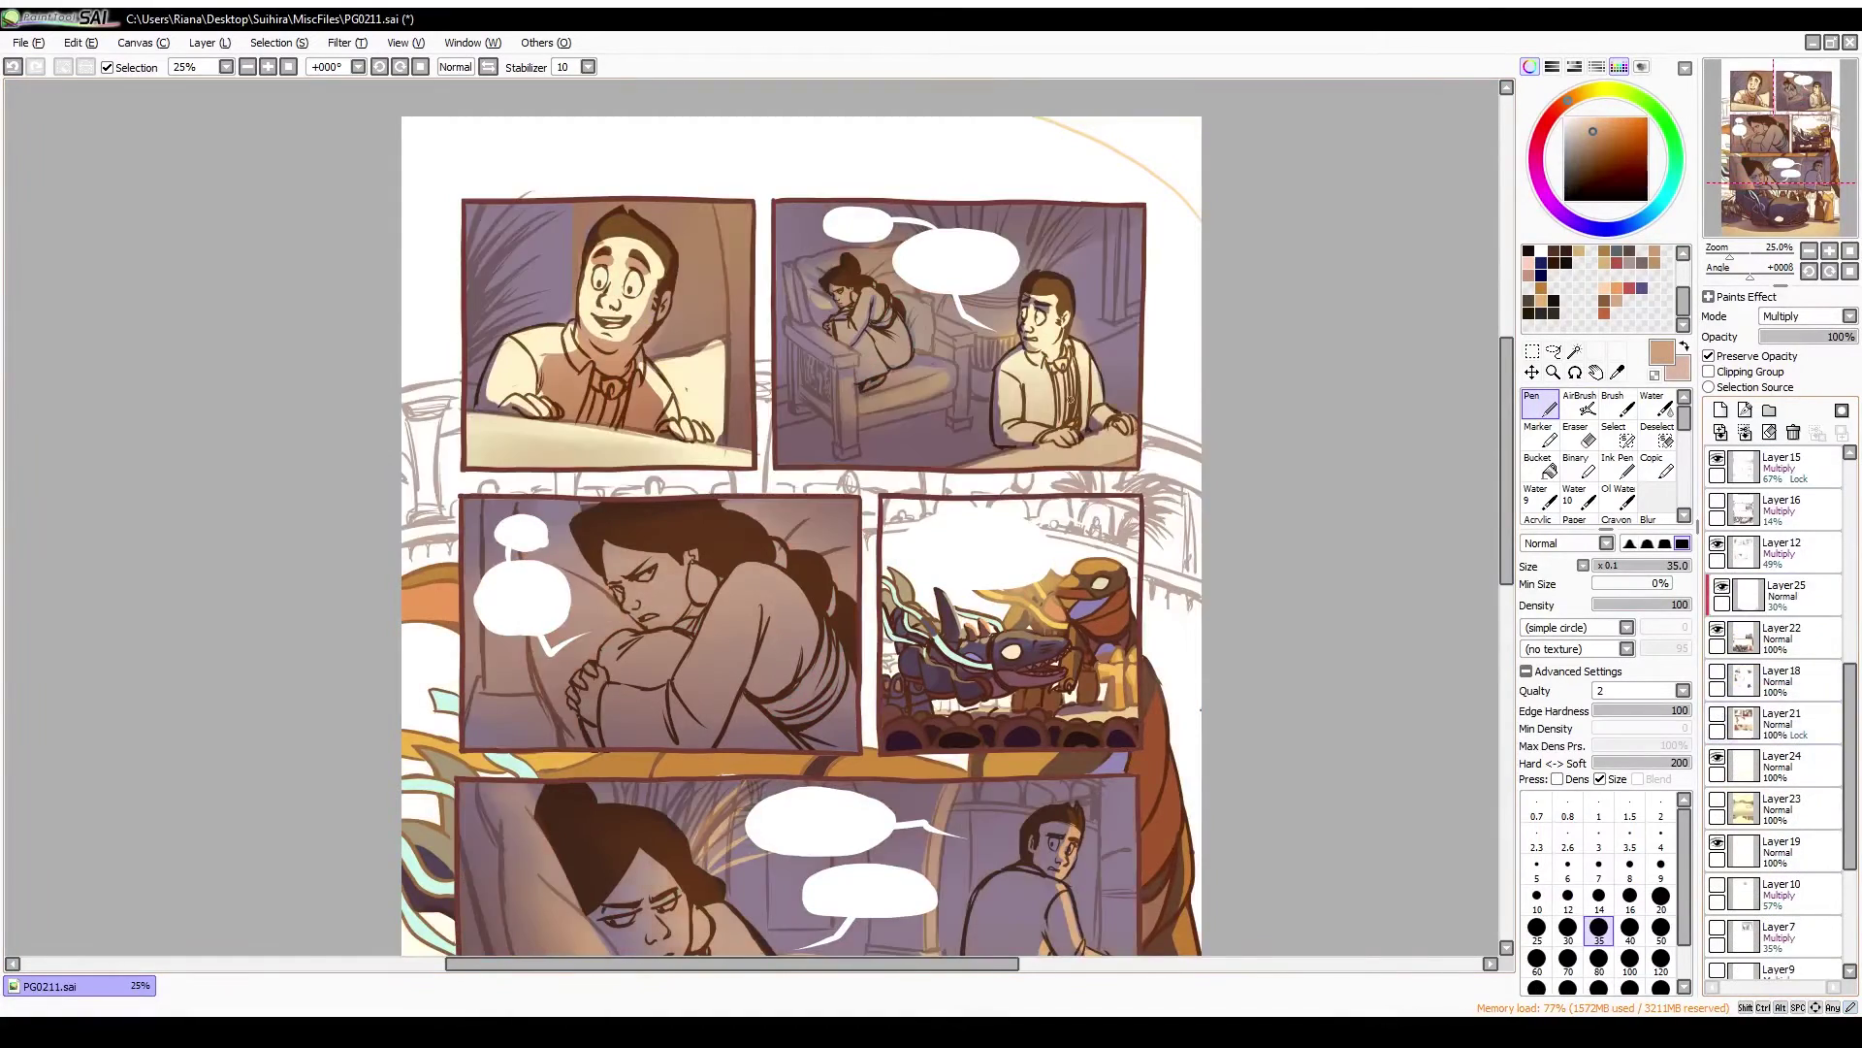
Deepen the Multiply shadow on Layer31 around the armchair and floor in the second panel
drag(1043, 207, 990, 412)
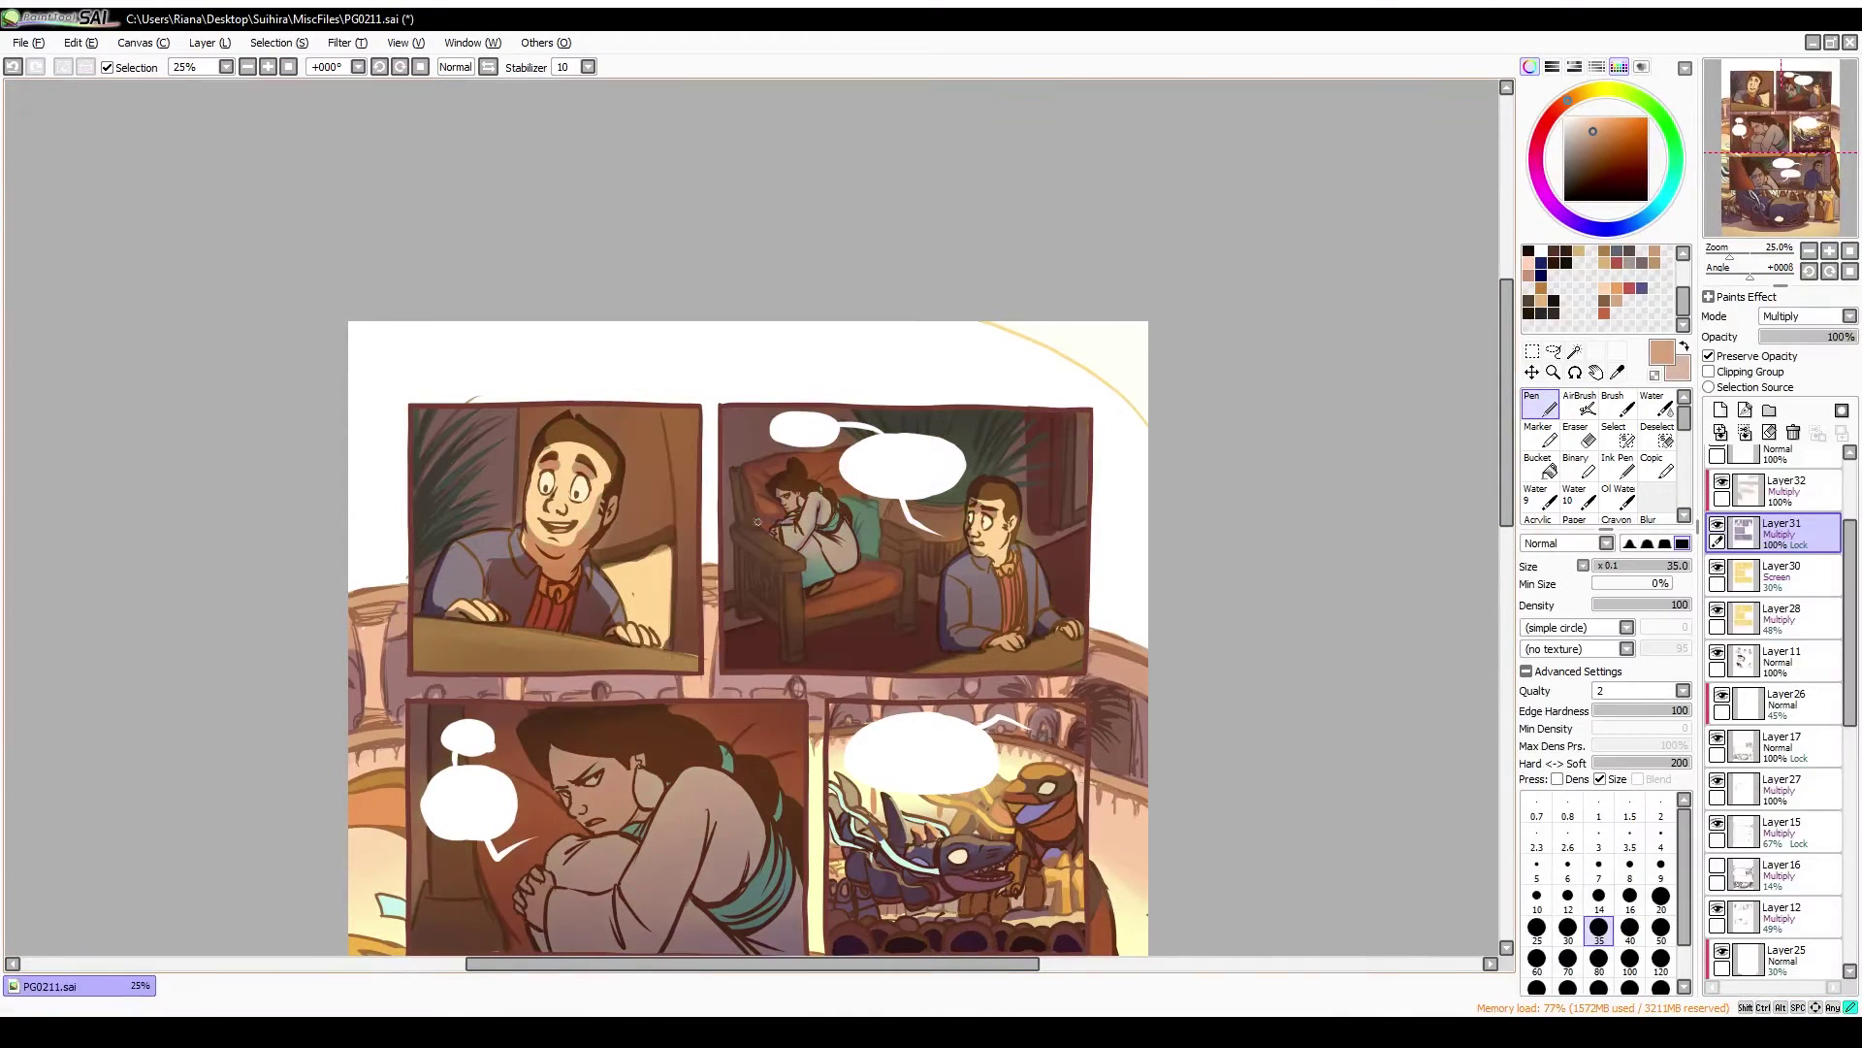
key(ctrl+z)
alt+click(759, 563)
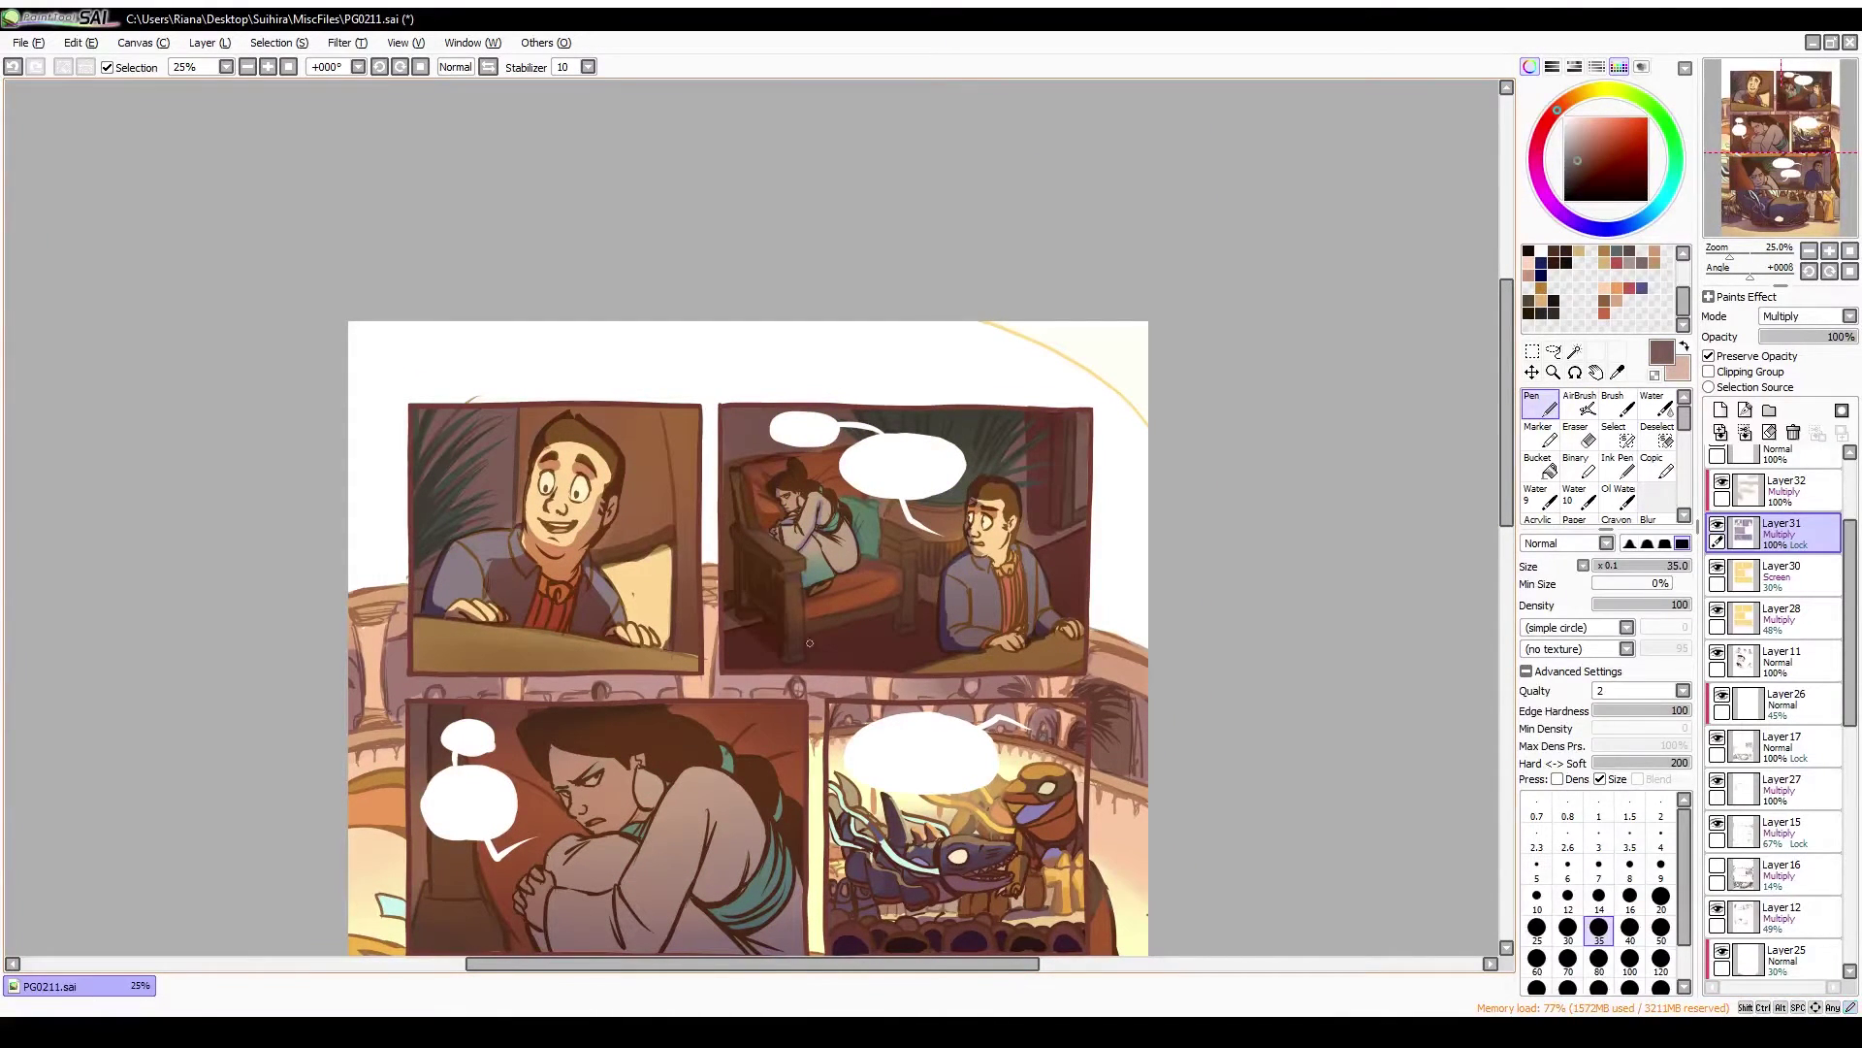
key(h)
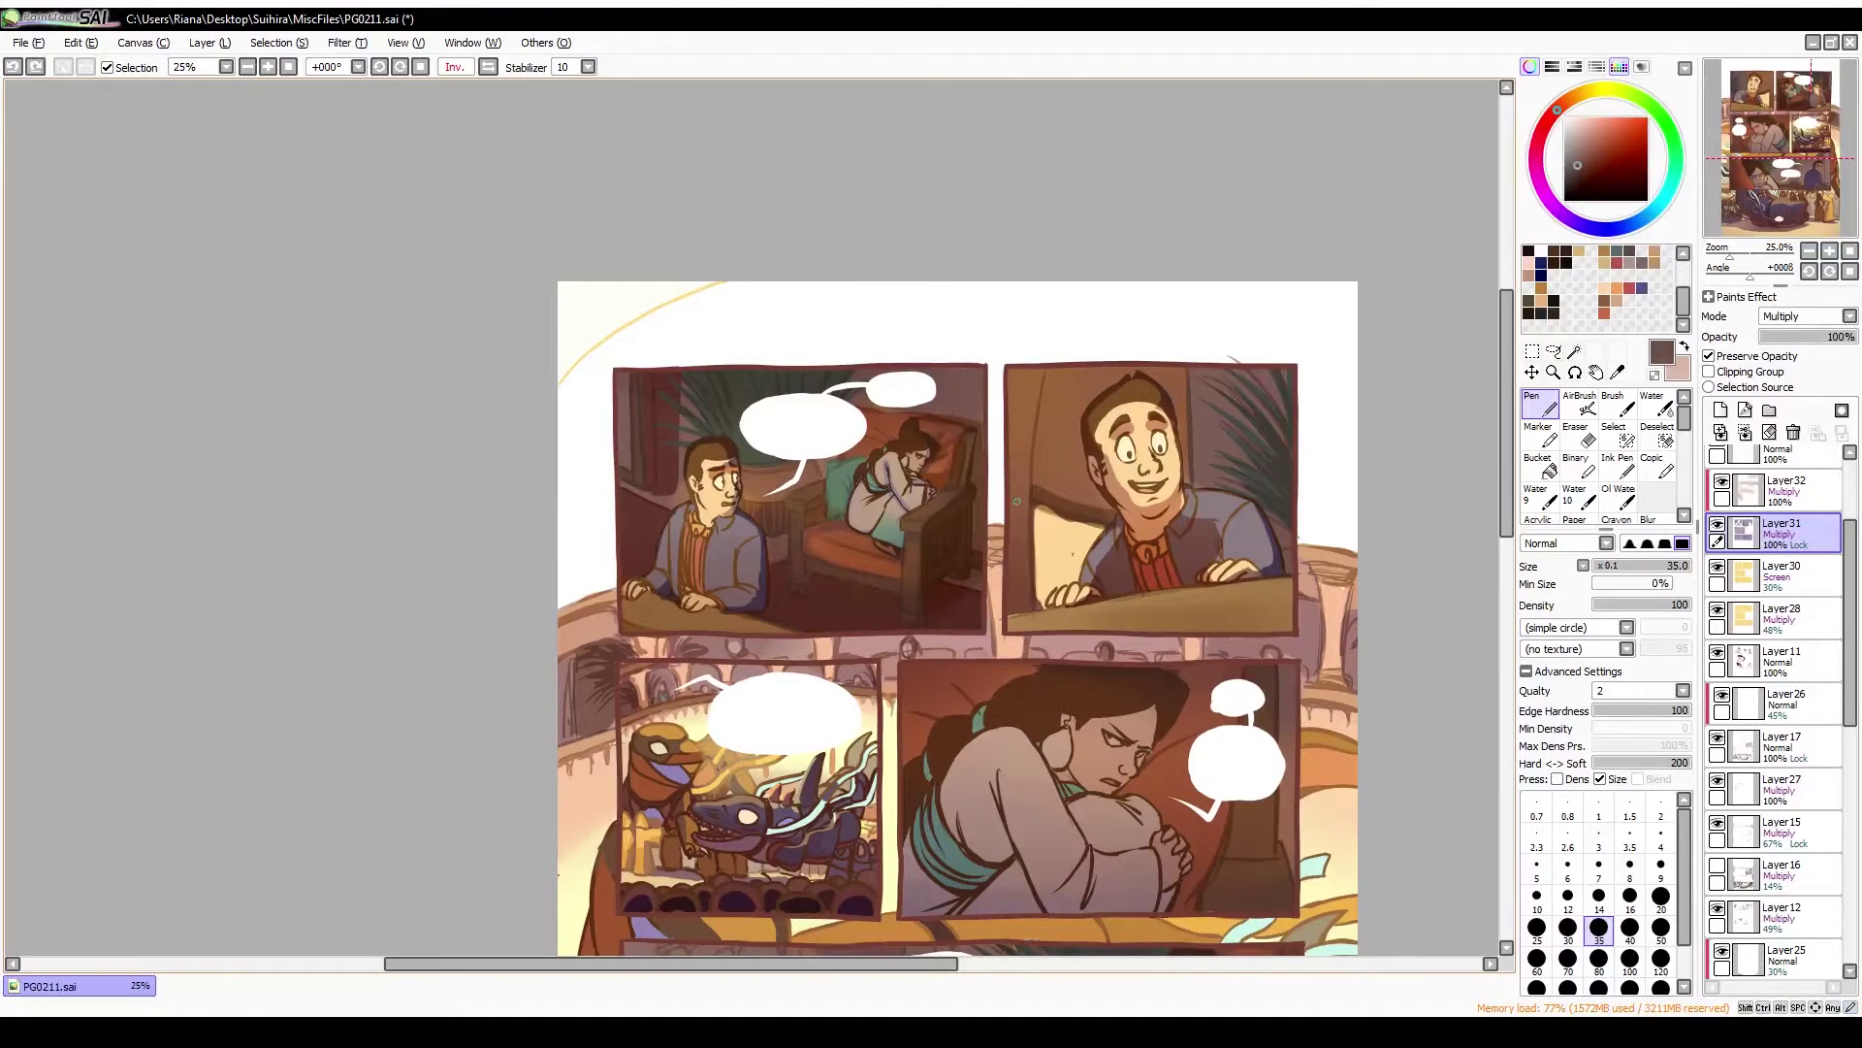
drag(810, 568, 886, 613)
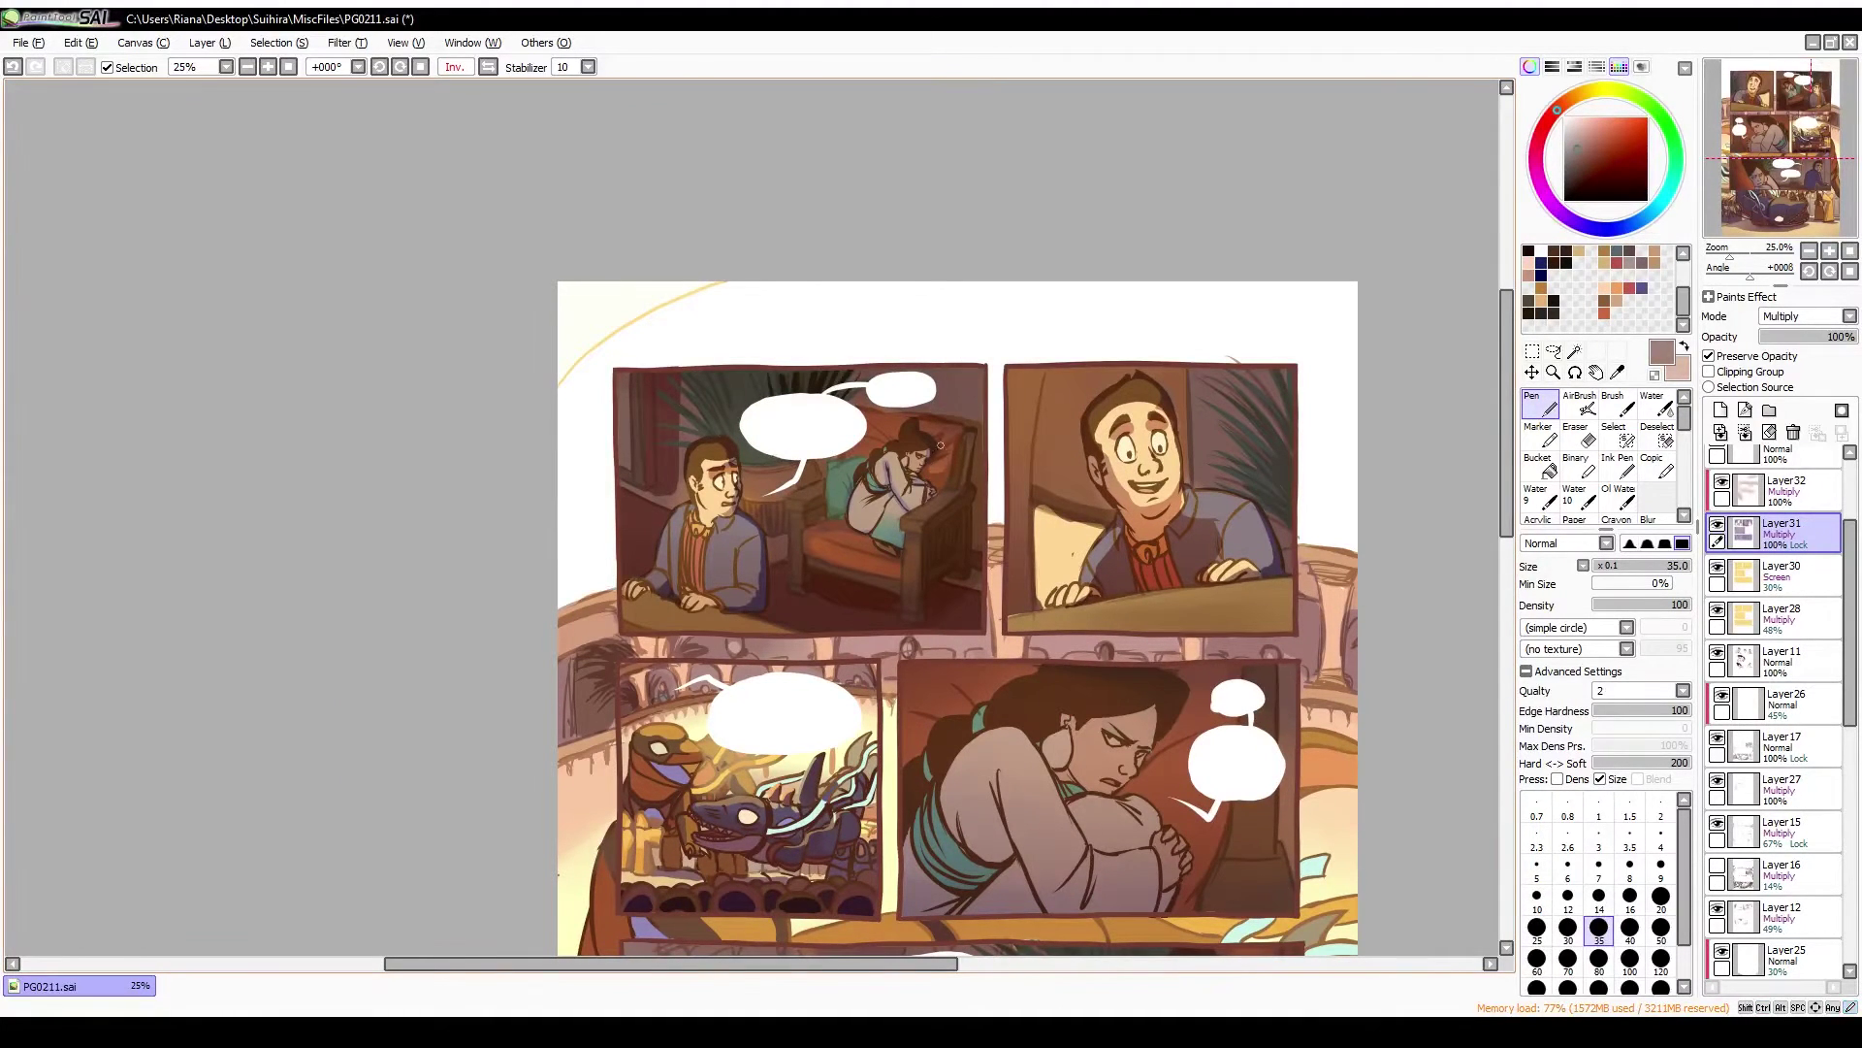
key(h)
Paint and blend dark reddish shading on Layer31 over the wall behind the man in the second panel
alt+click(667, 488)
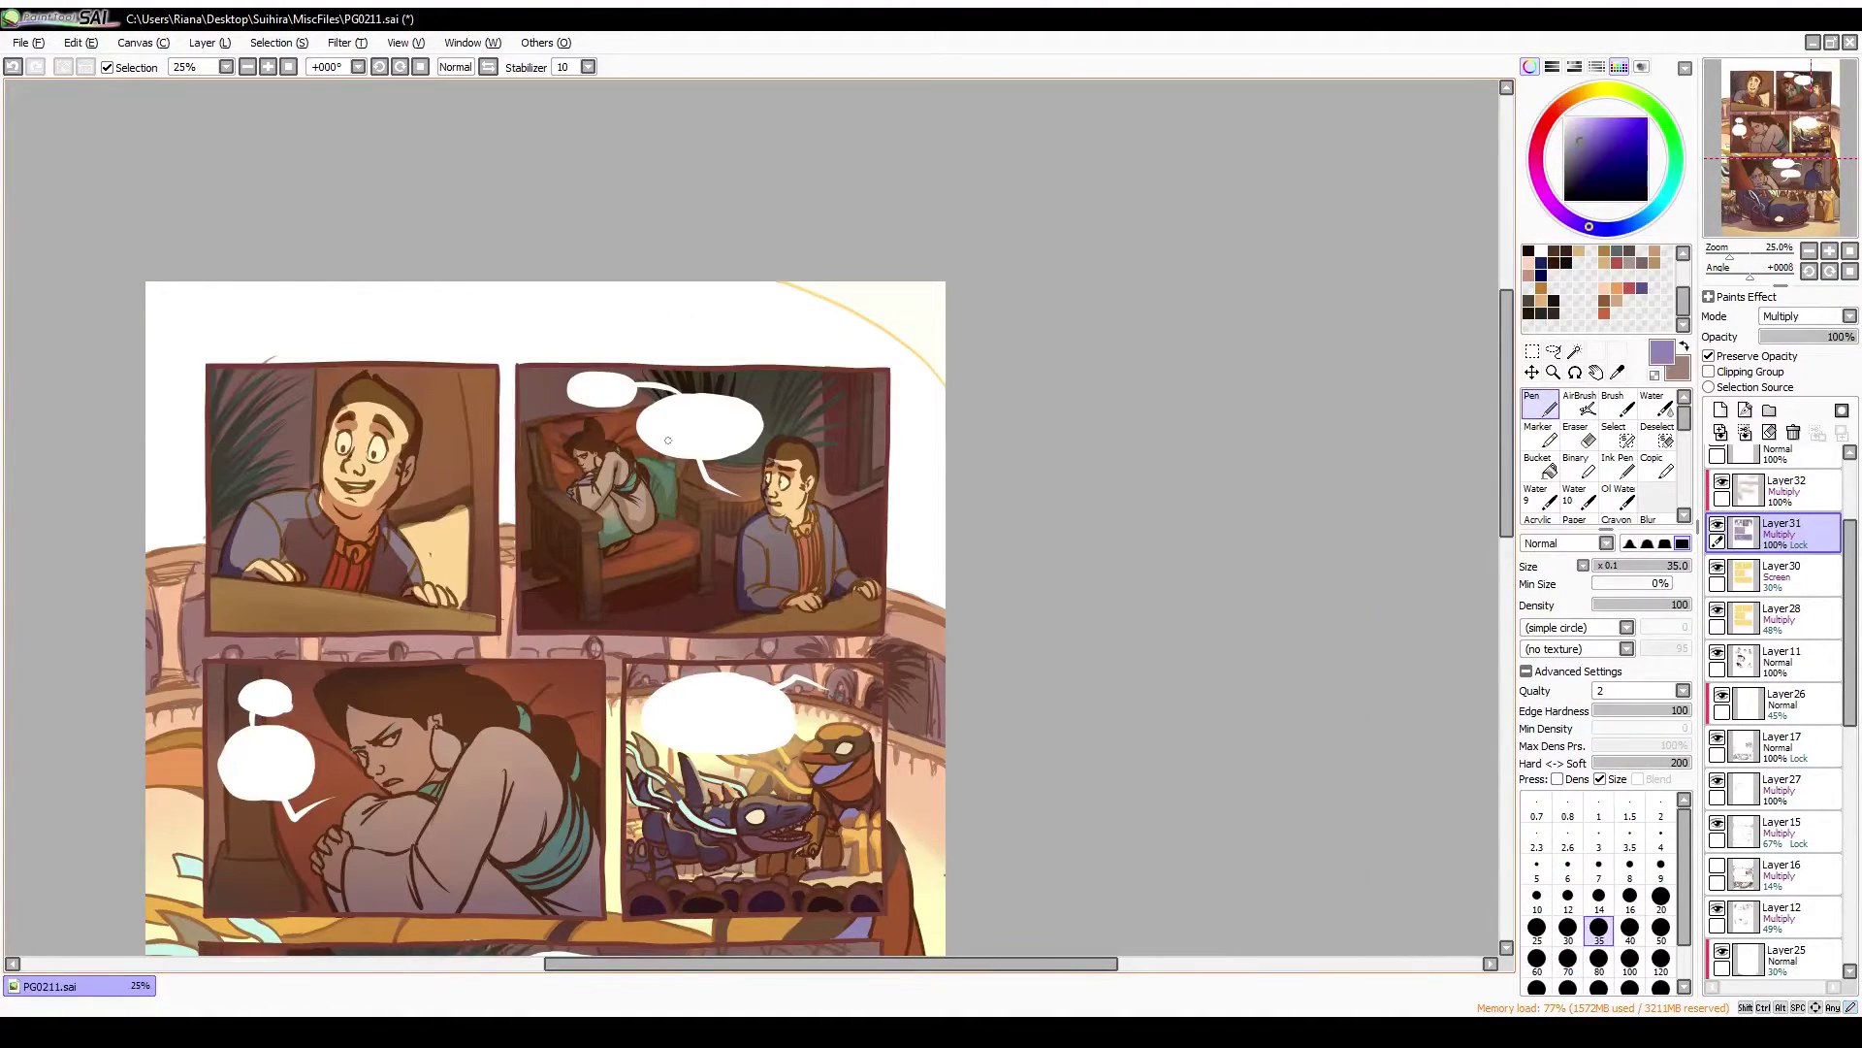
drag(667, 487, 744, 310)
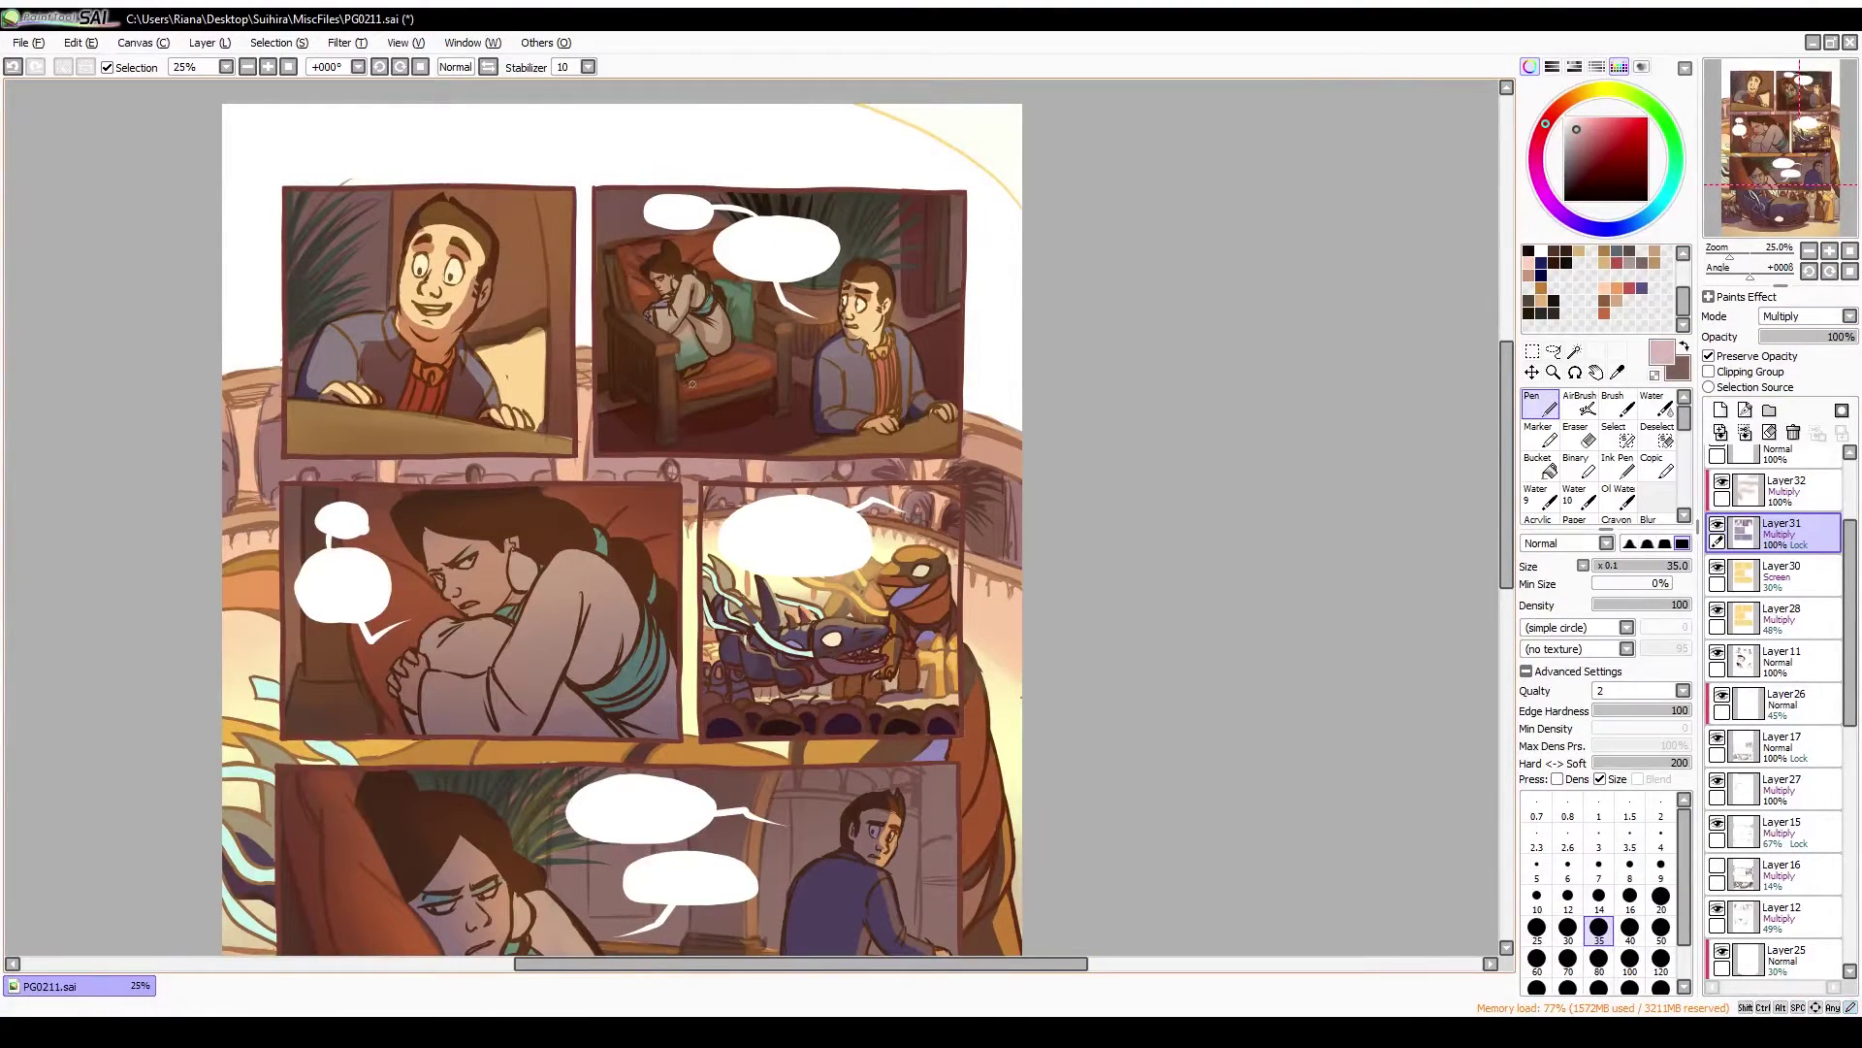
alt+click(955, 250)
key(w)
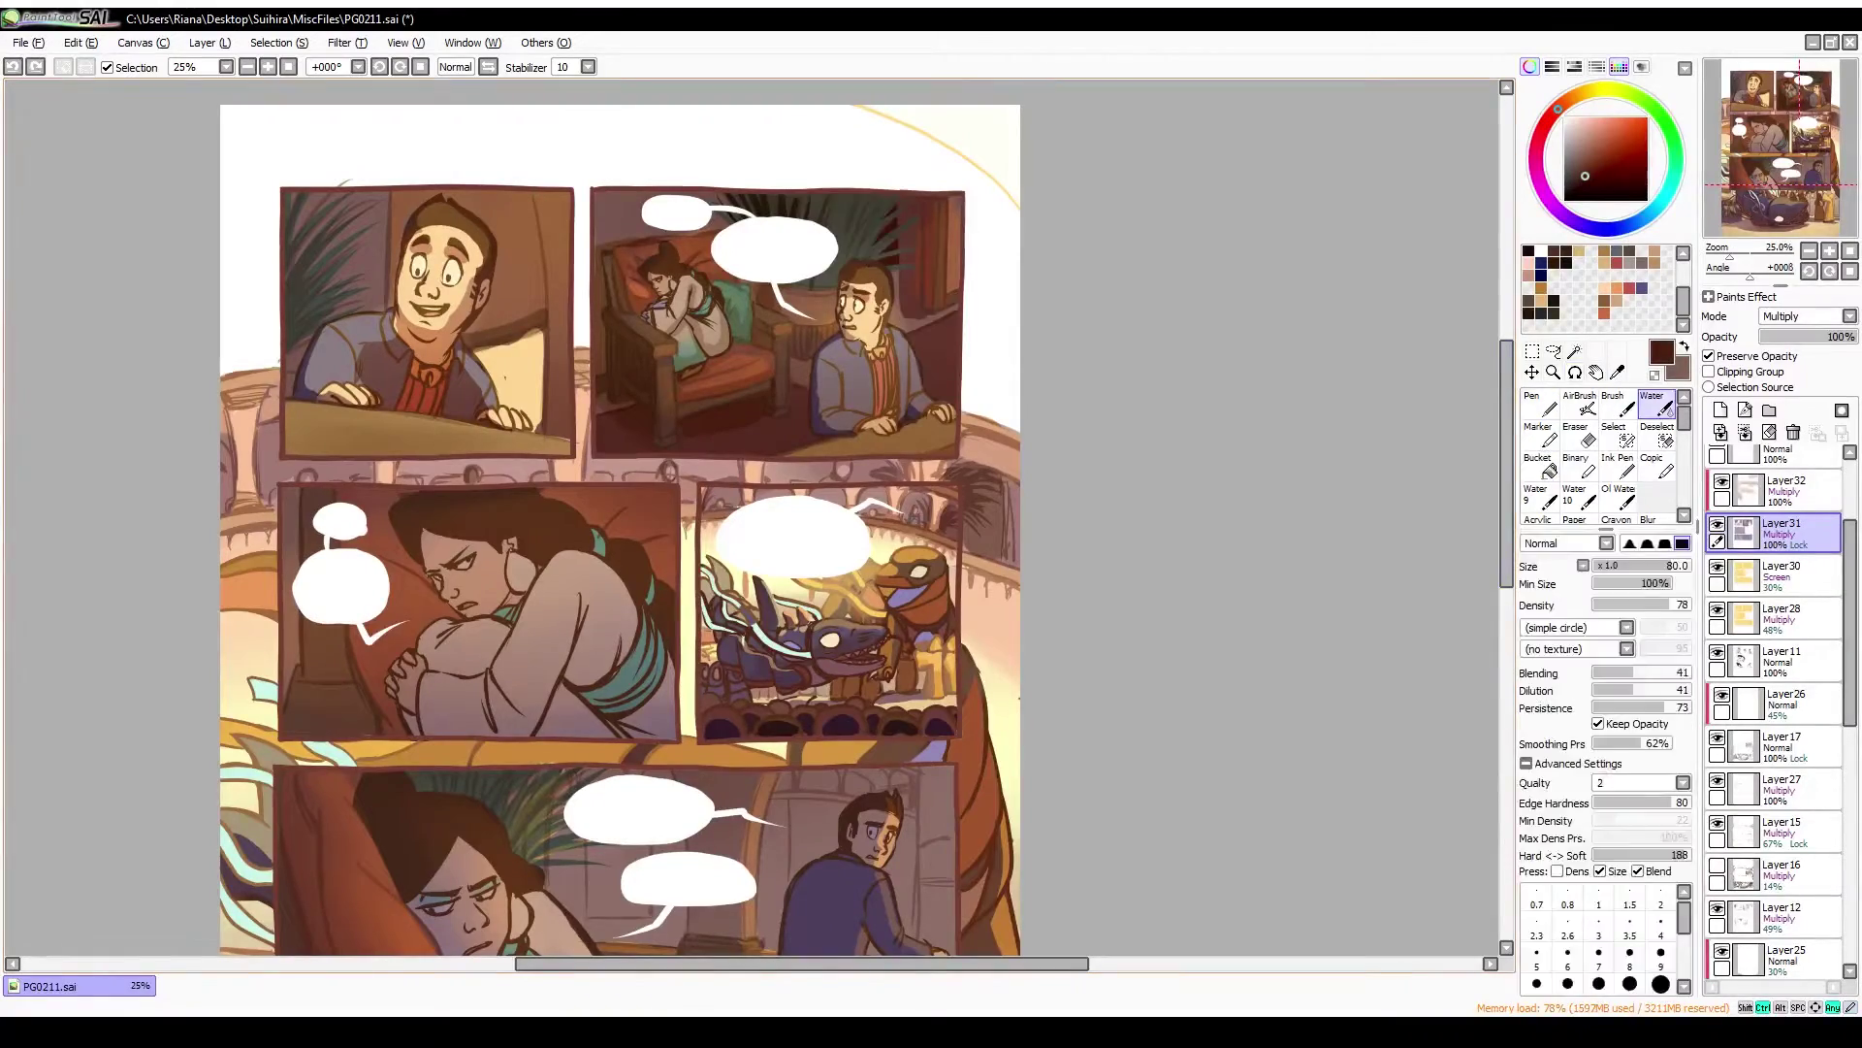
Darken Layer31 along the woman's hair, arms and cushion in the third panel with a size 40 Pen
key(b)
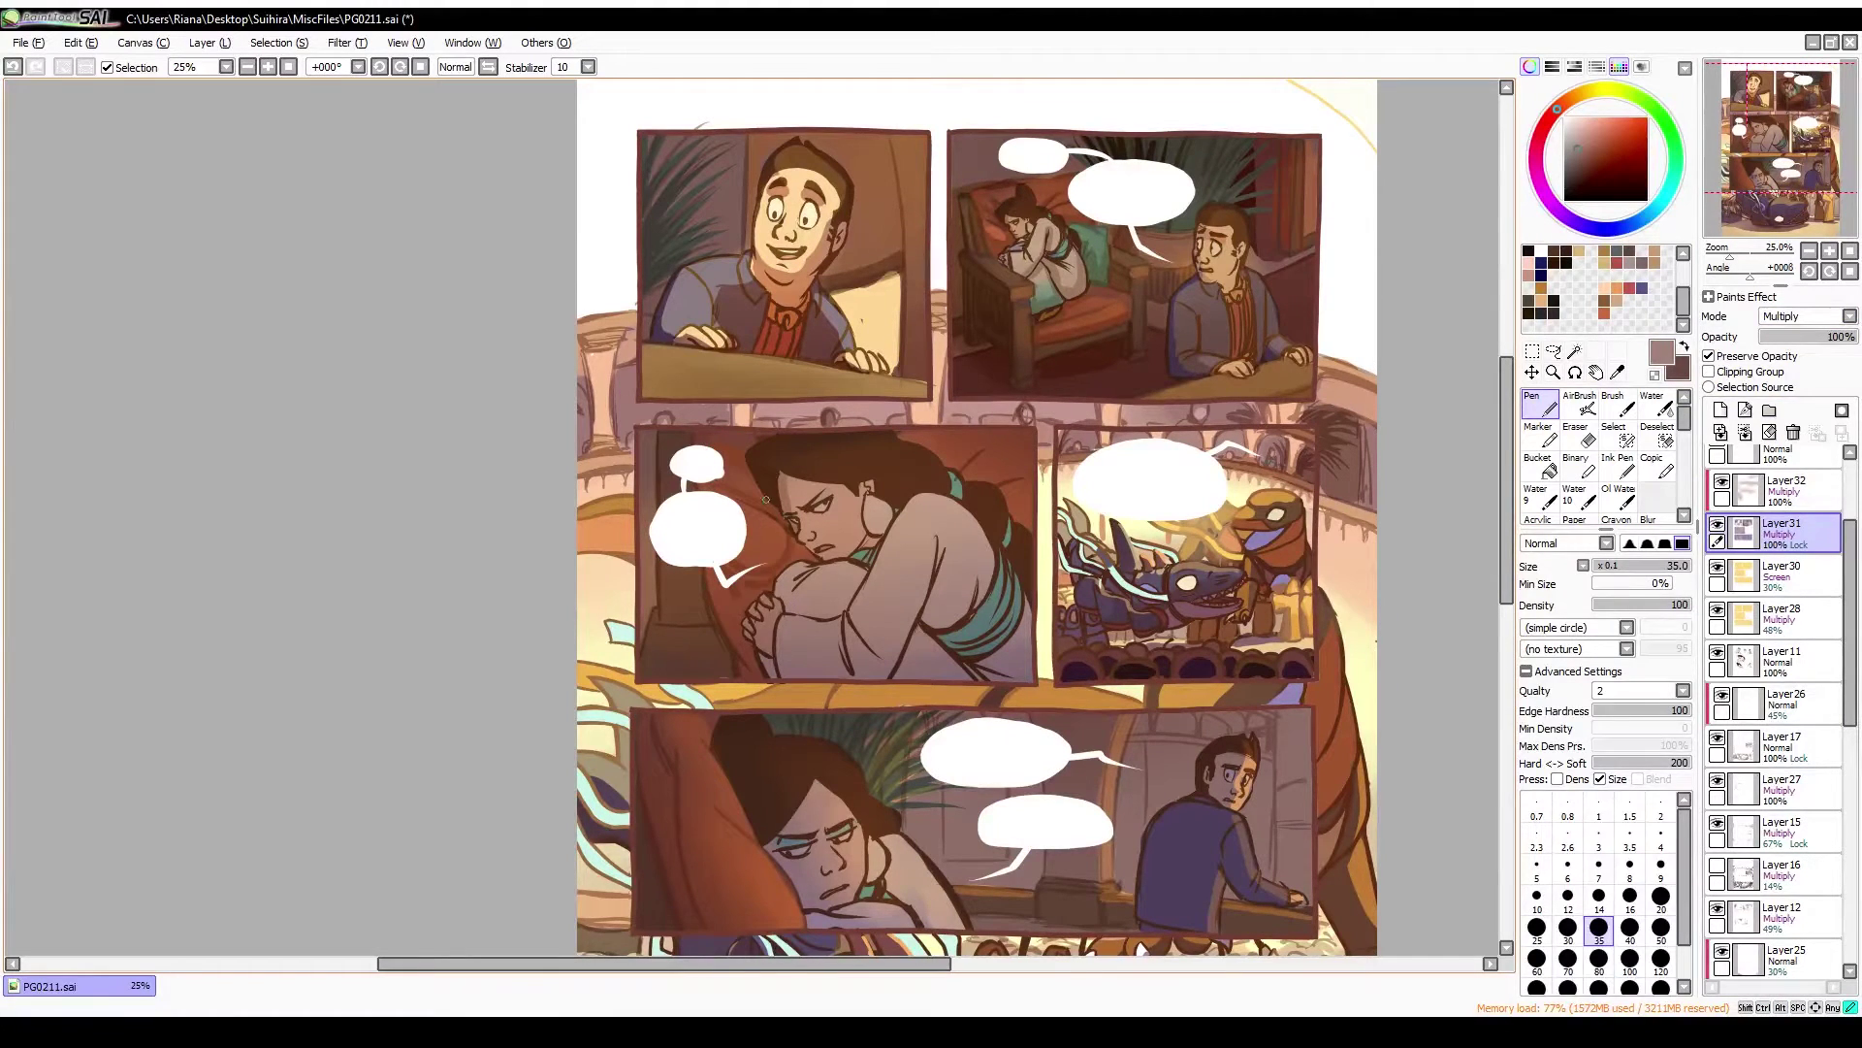
key(bracketright)
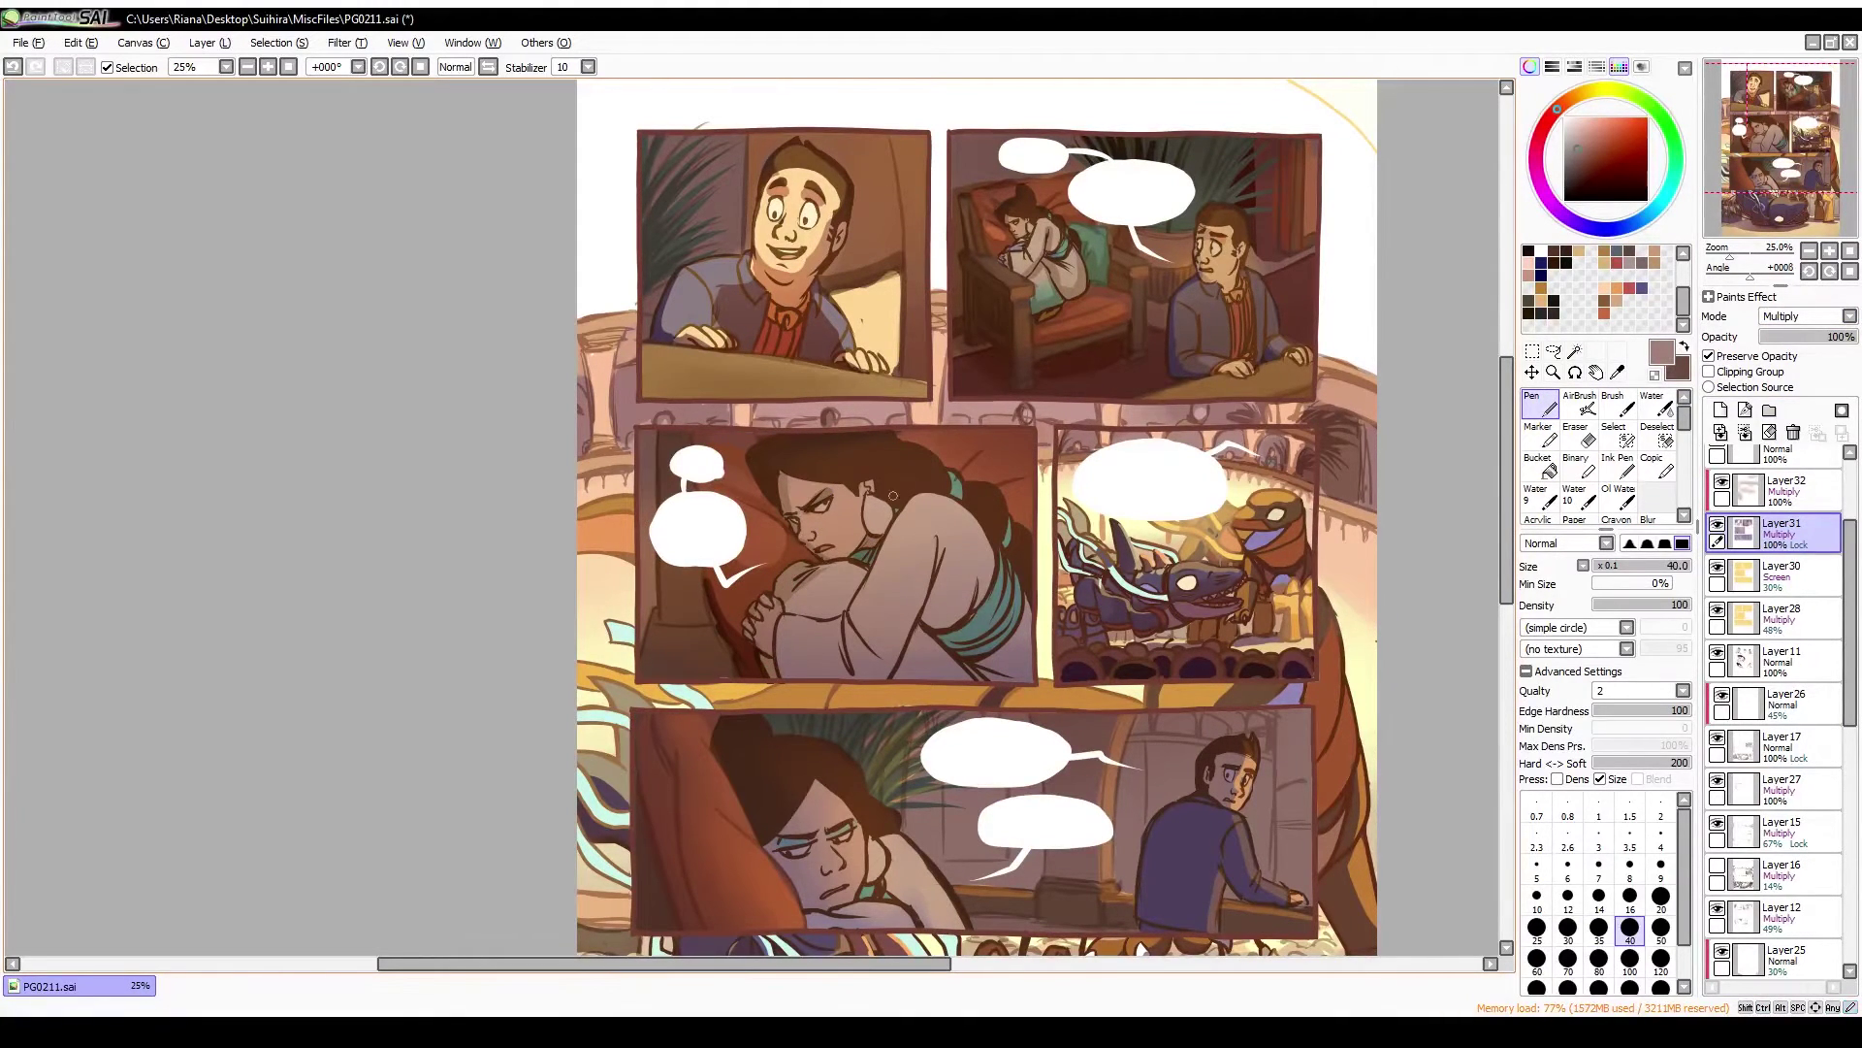
alt+click(801, 533)
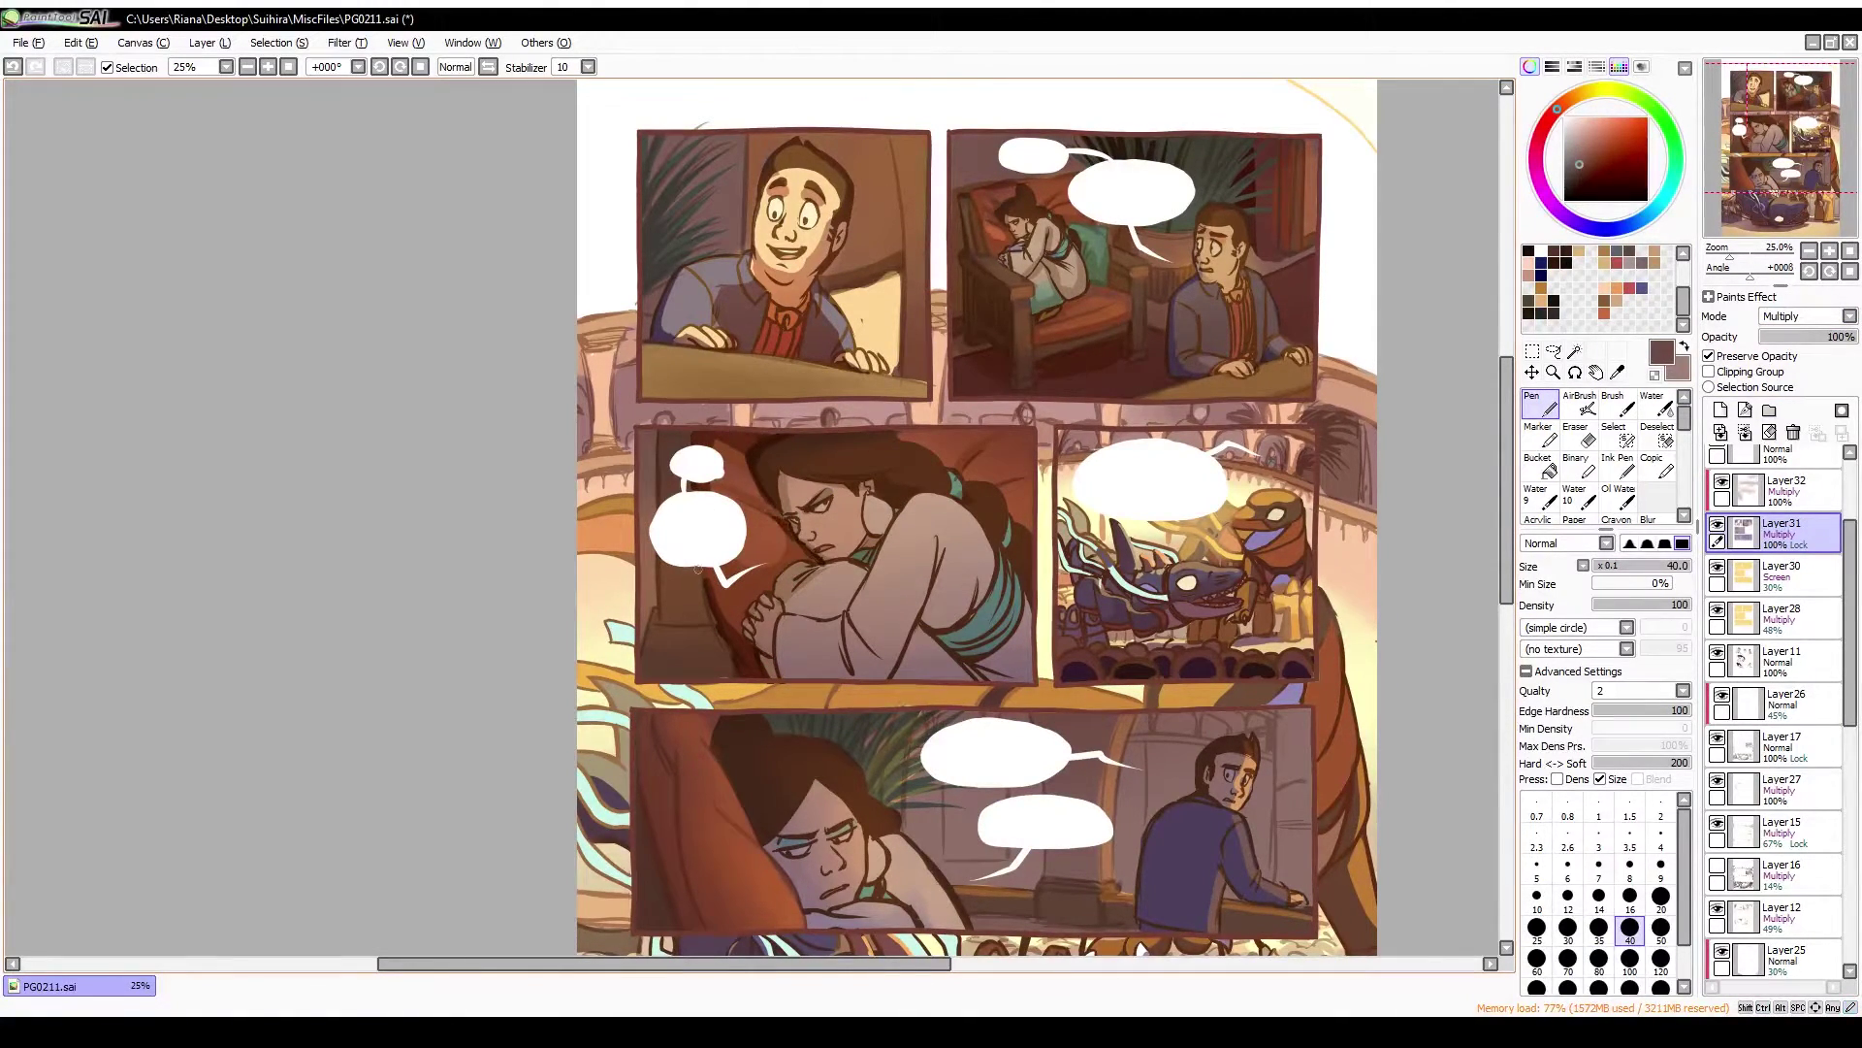
key(ctrl+shift+n)
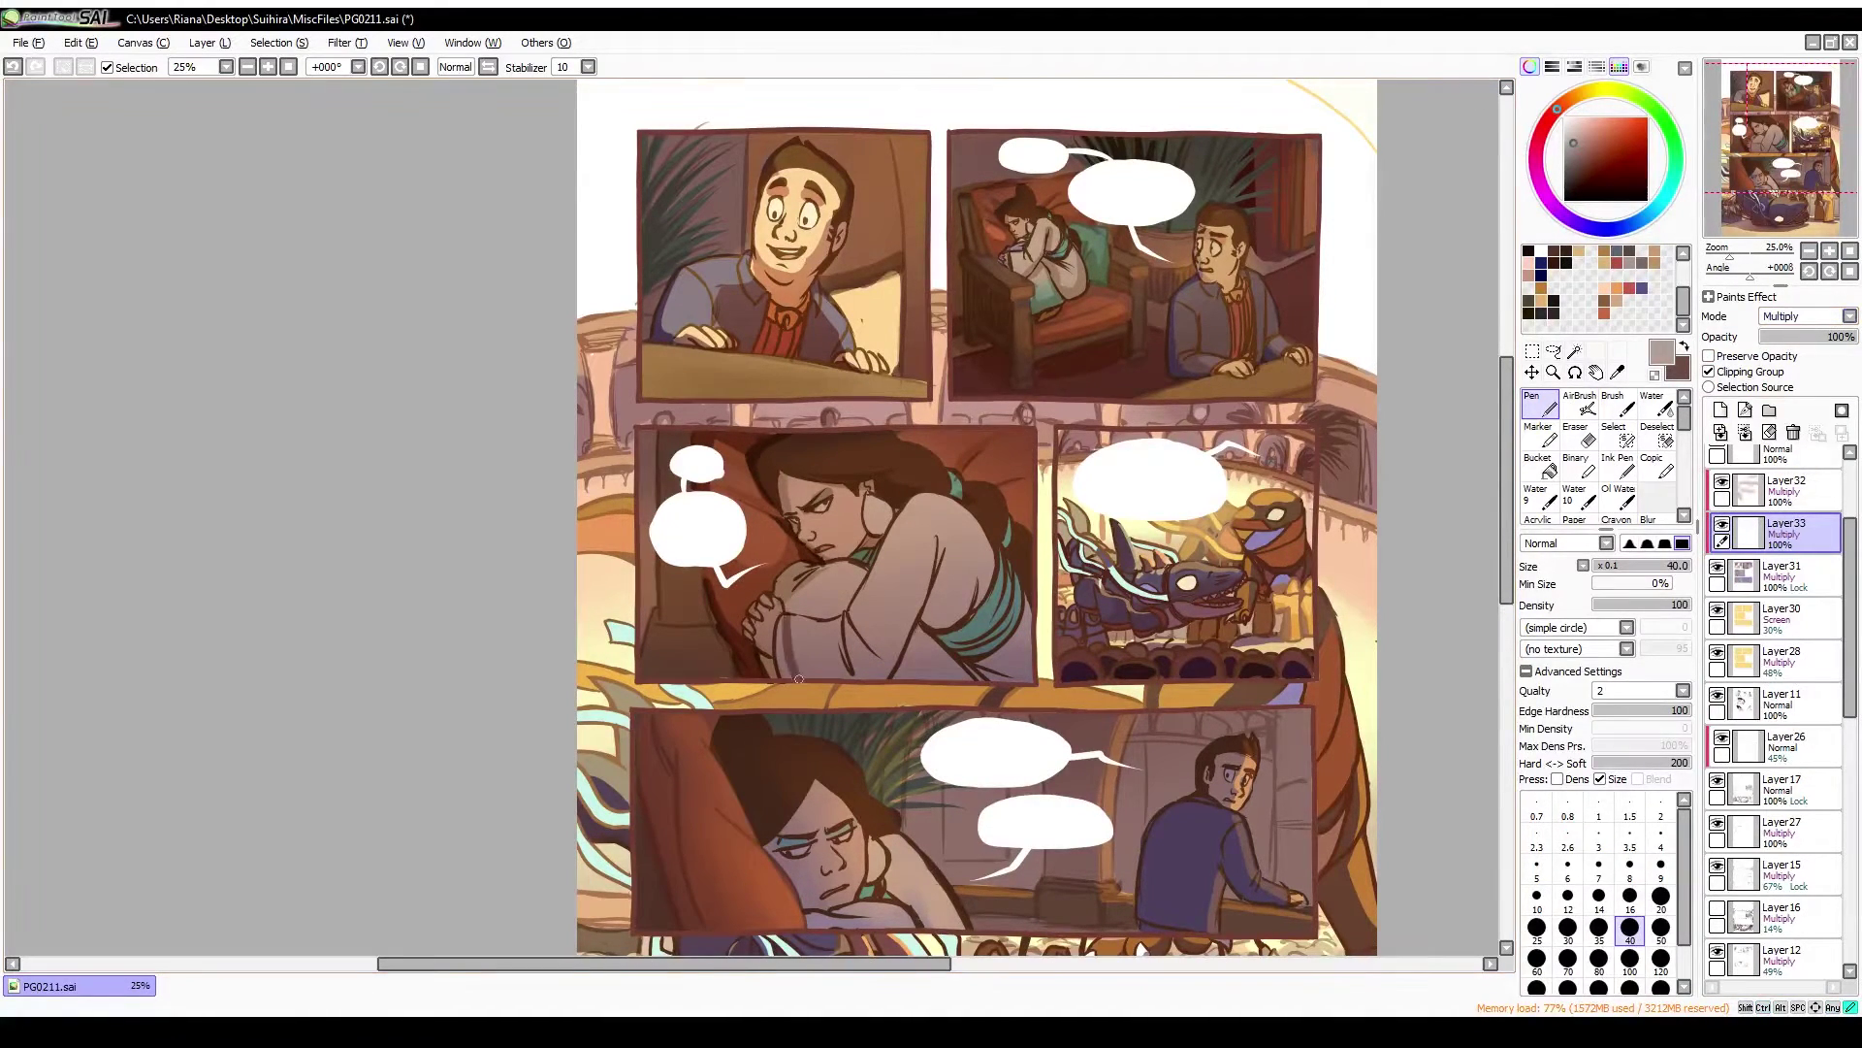
alt+click(792, 626)
key(ctrl+e)
key(w)
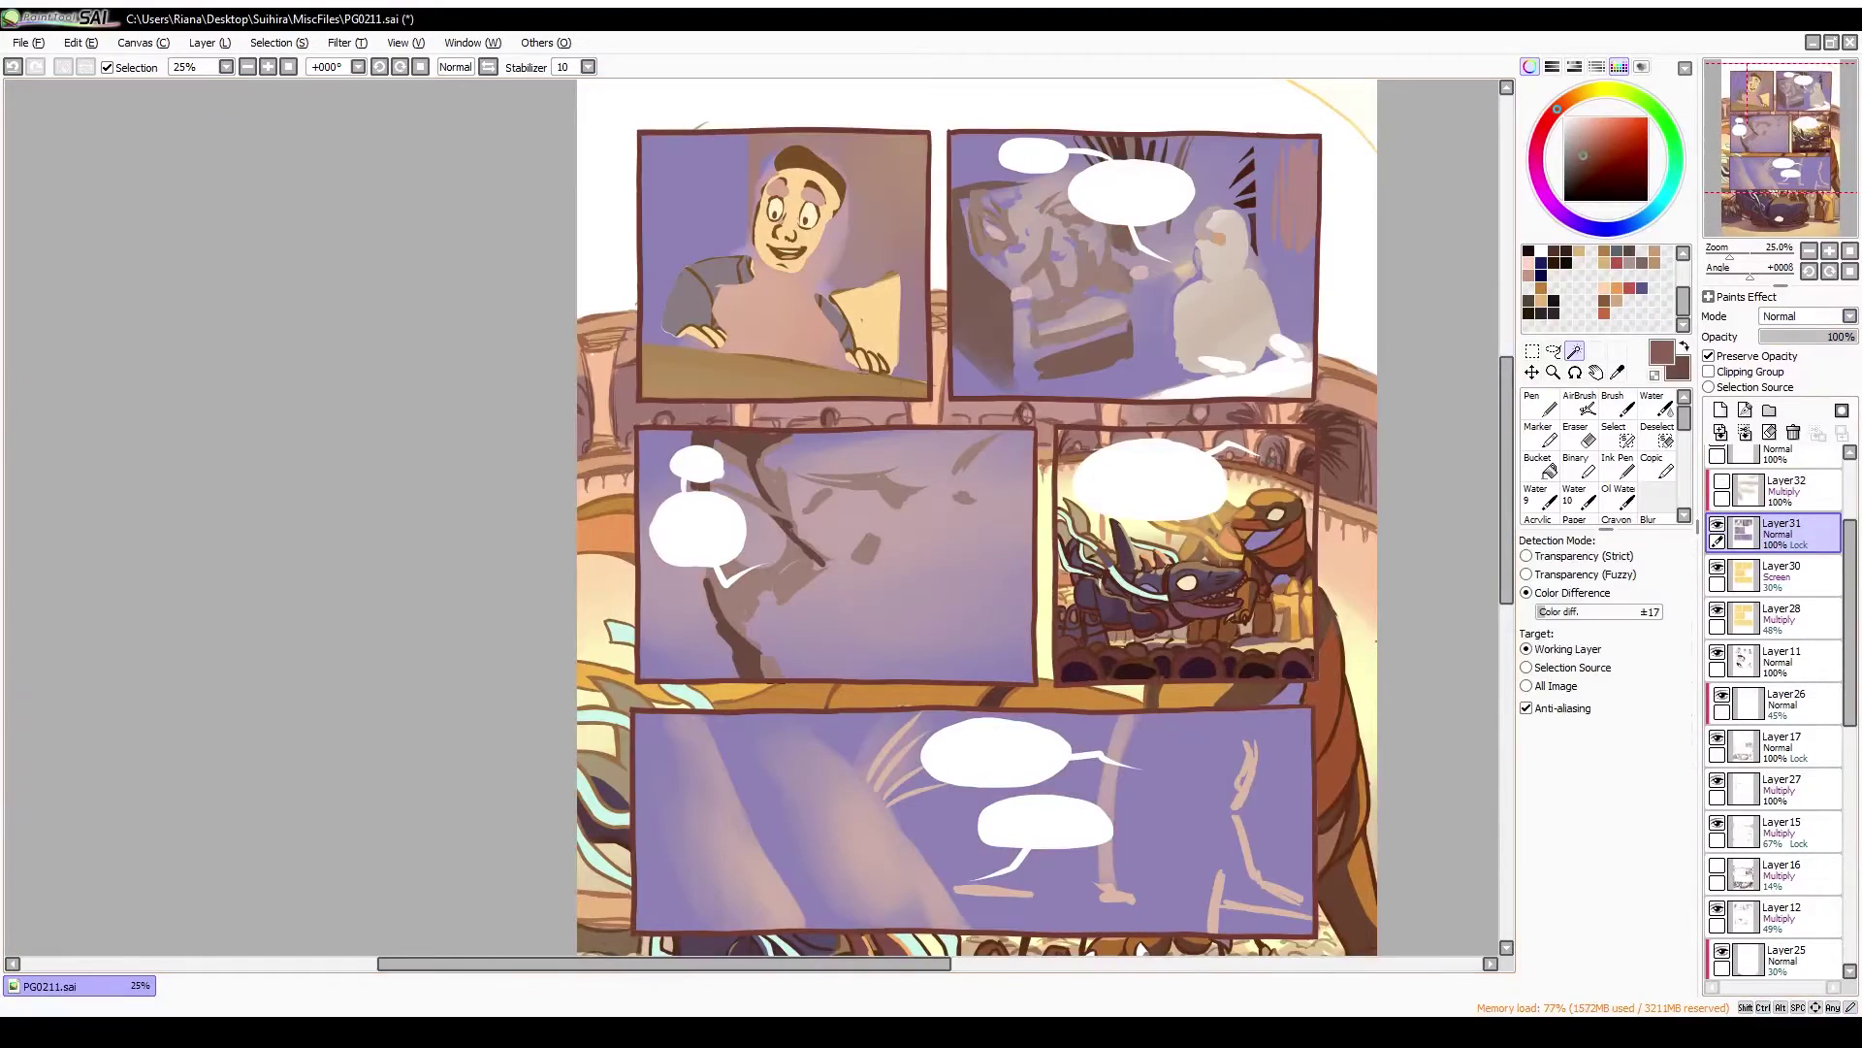
Add a clipping layer above Layer31 and refine the Layer31 shadow colours around the woman and cushion in the third panel
click(817, 711)
key(n)
key(ctrl+shift+n)
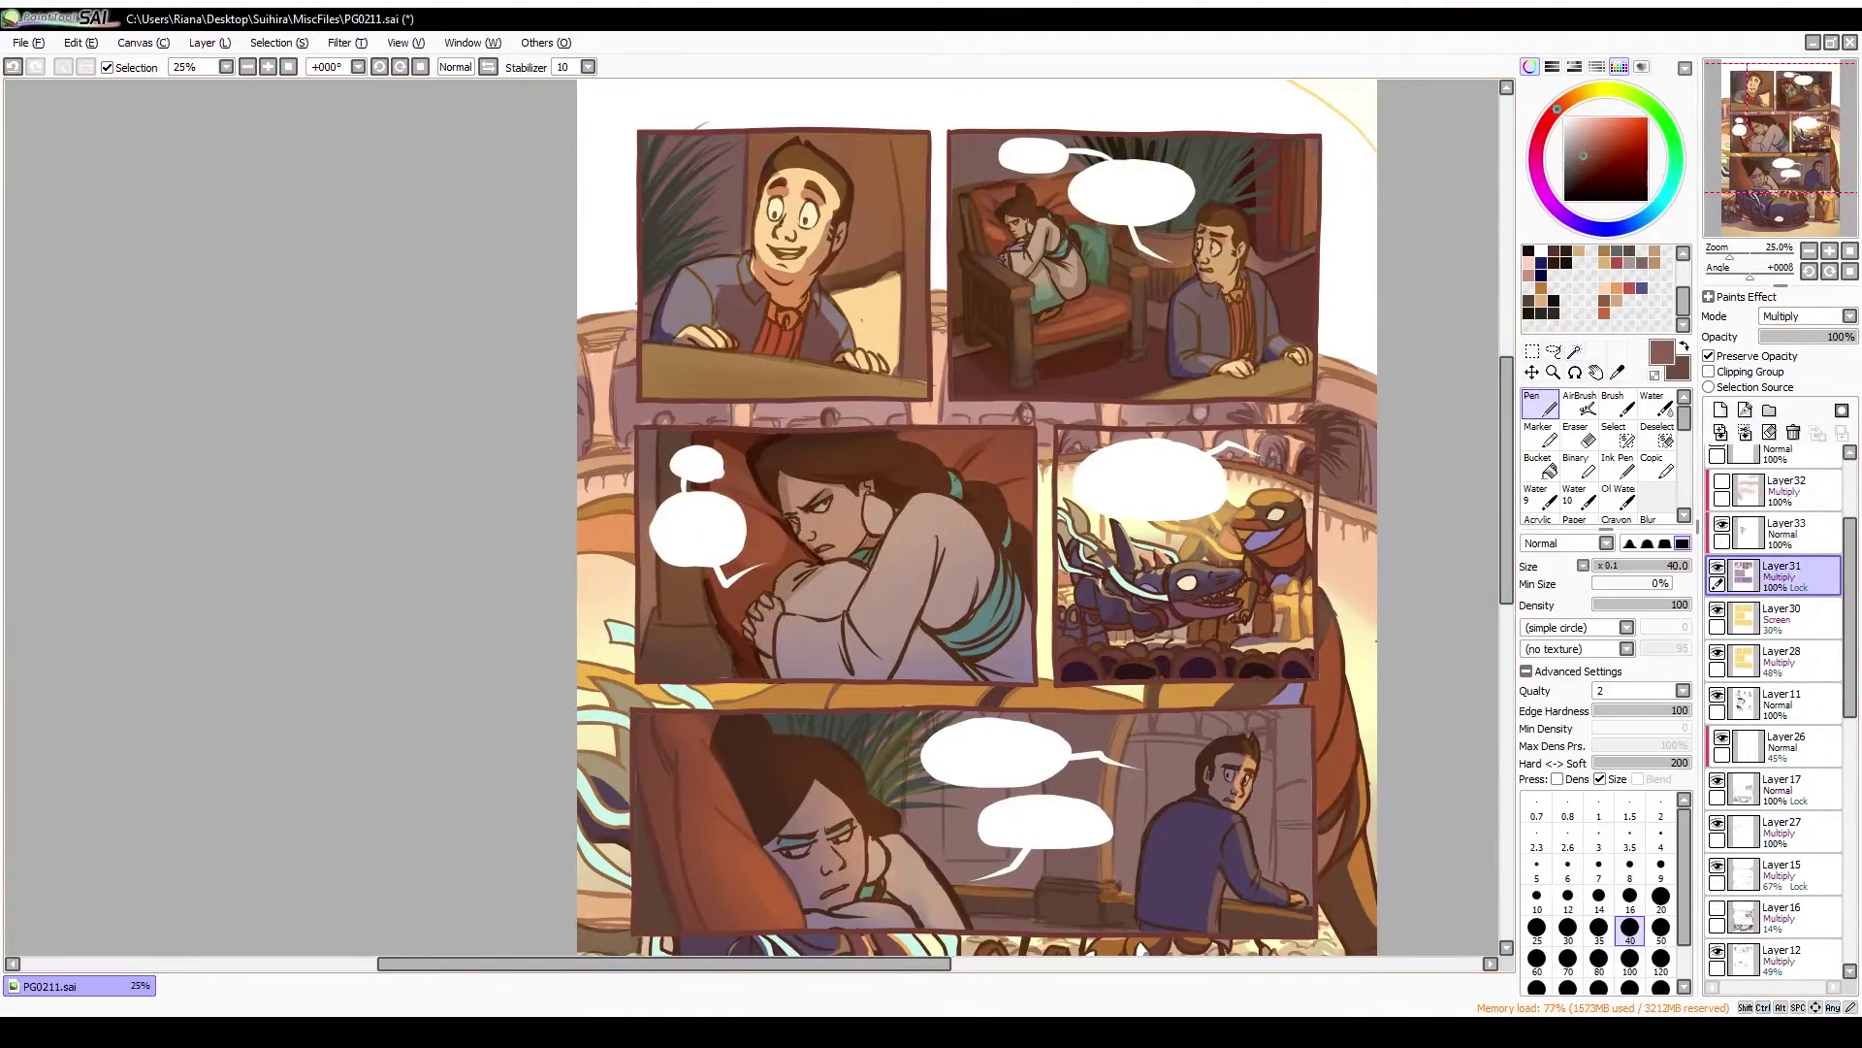
key(w)
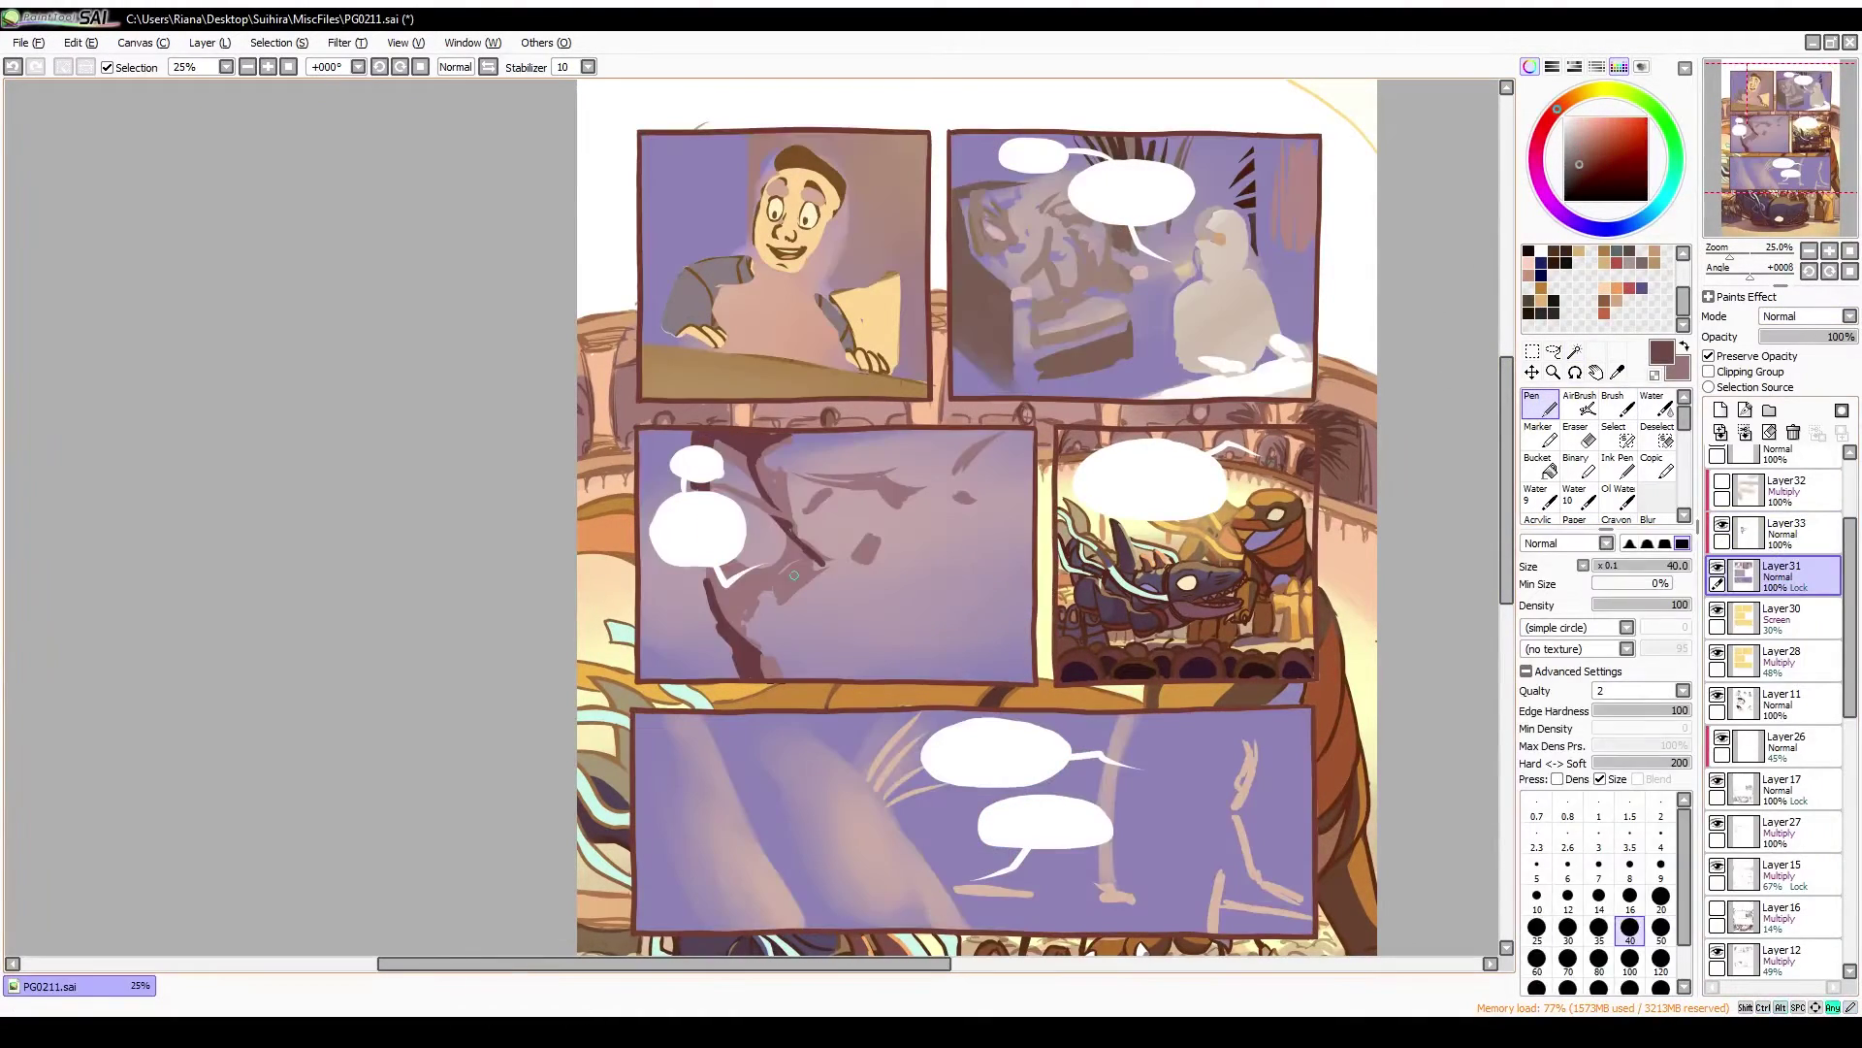
key(ctrl+d)
key(n)
key(h)
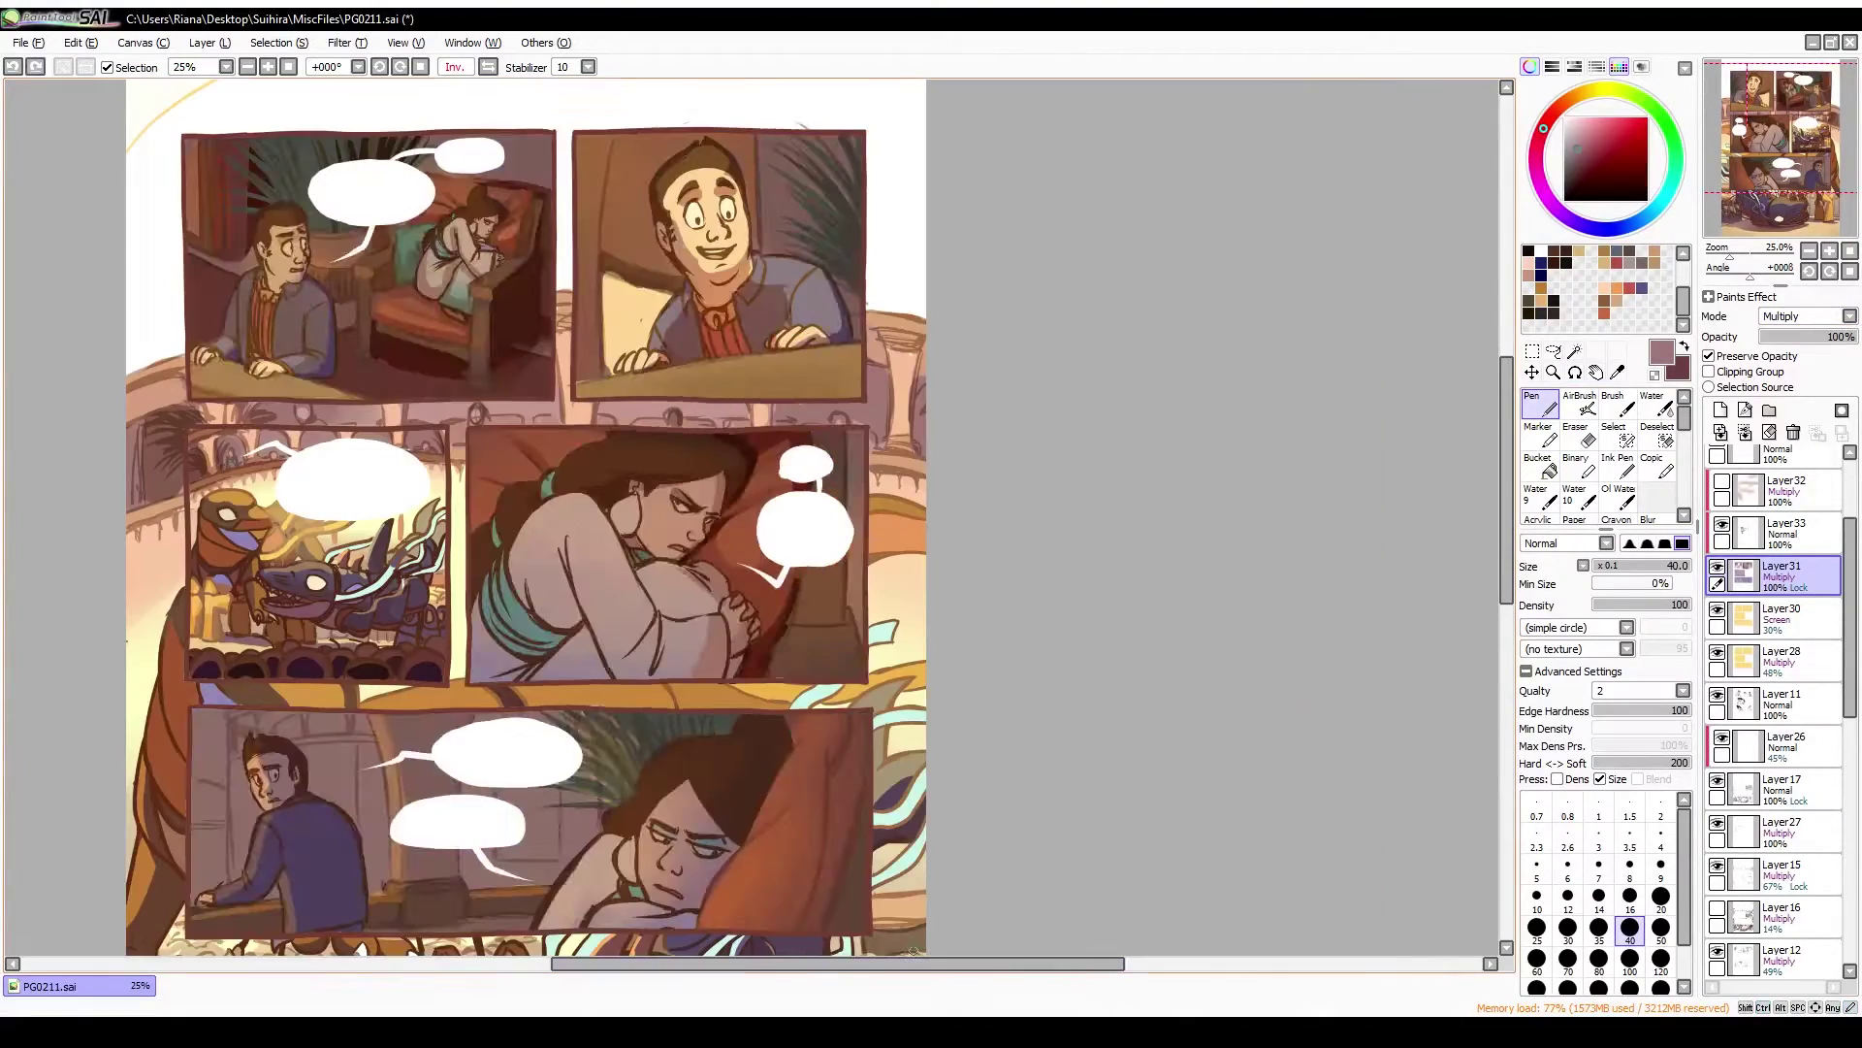
Shade the folds of the woman's robe in the third panel on Layer33, set to Multiply at 49% opacity
key(Up)
key(h)
key(x)
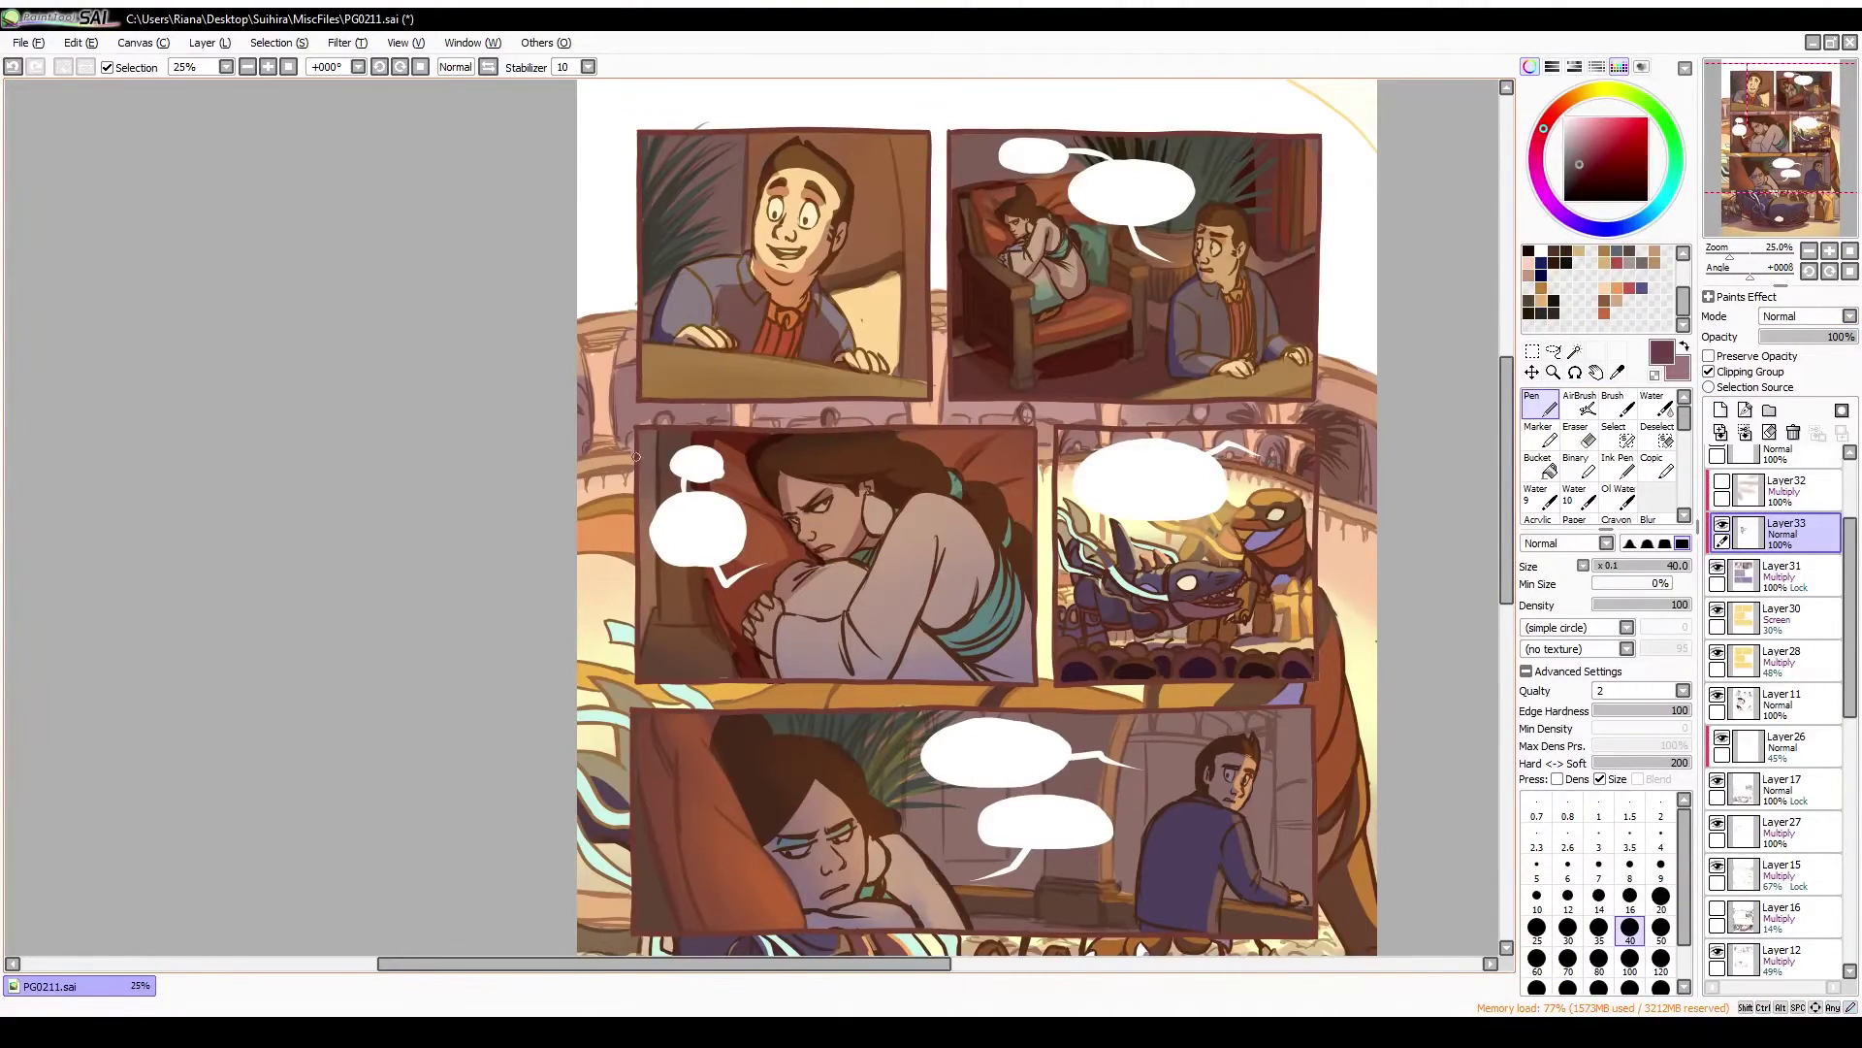
drag(648, 432, 645, 594)
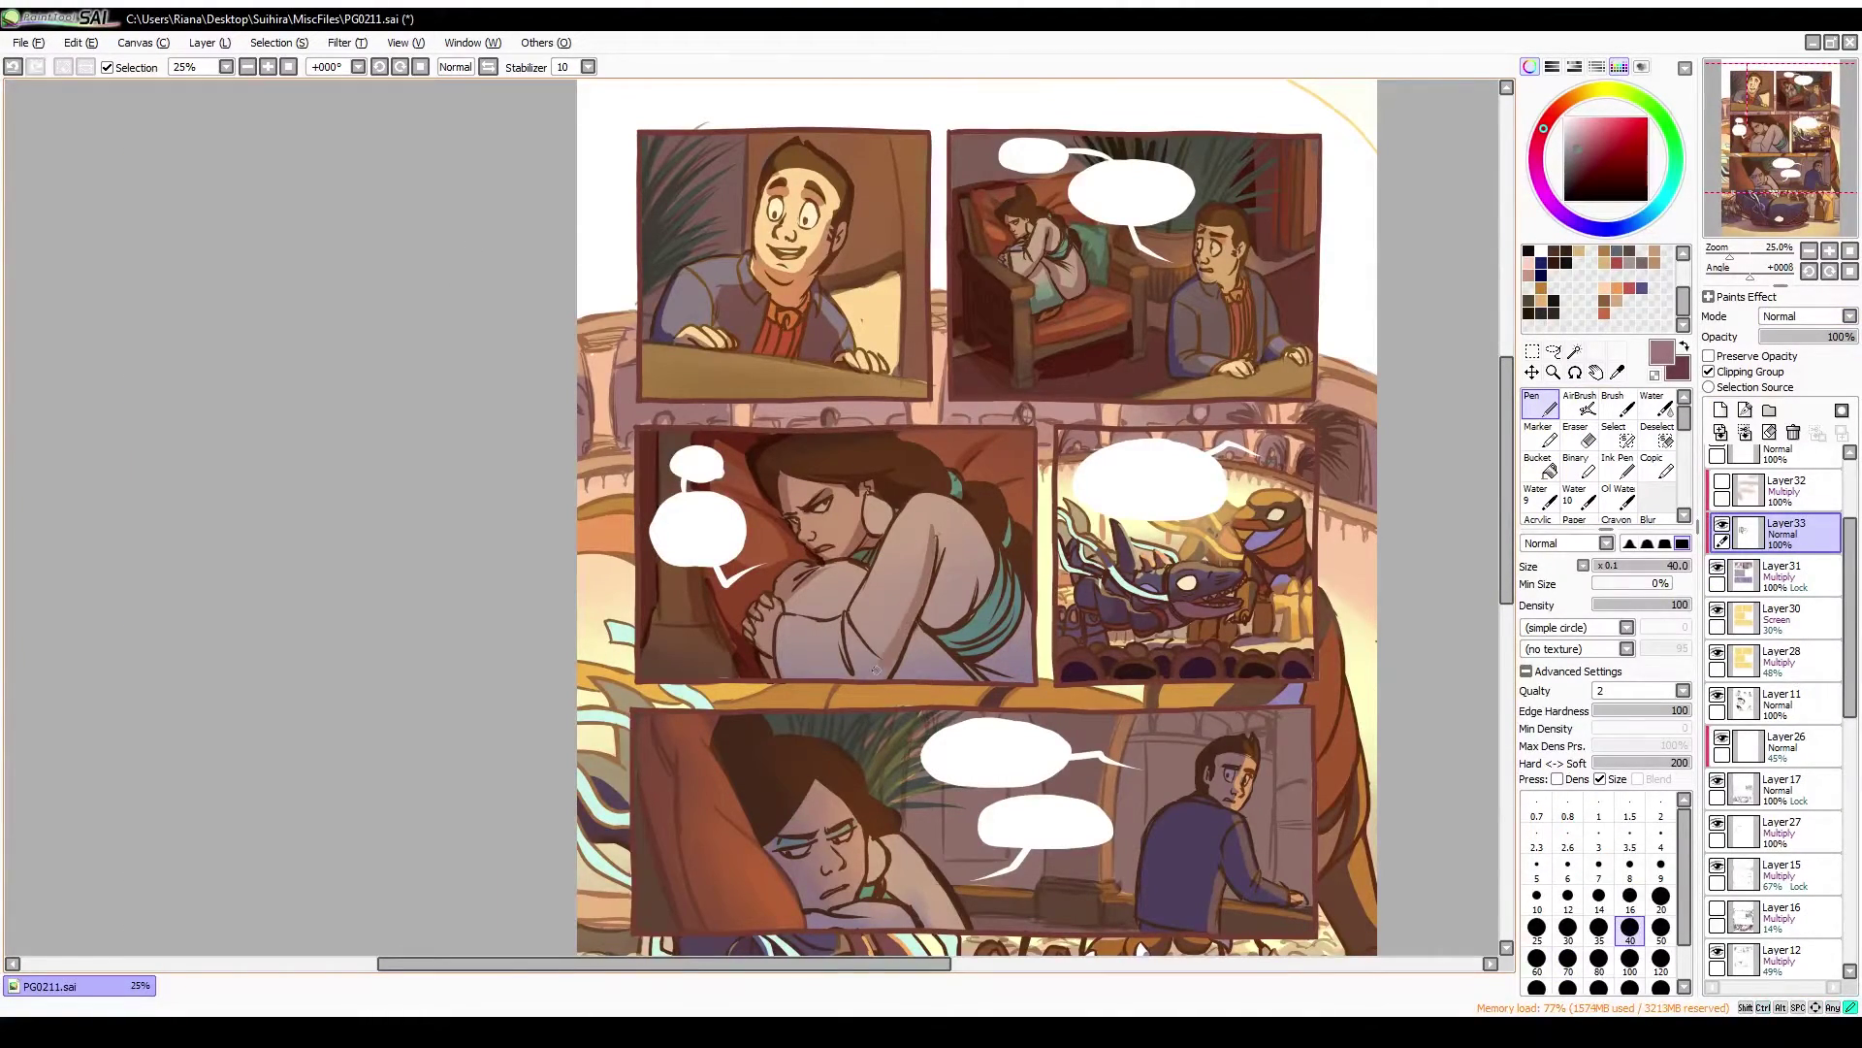
key(ctrl+z)
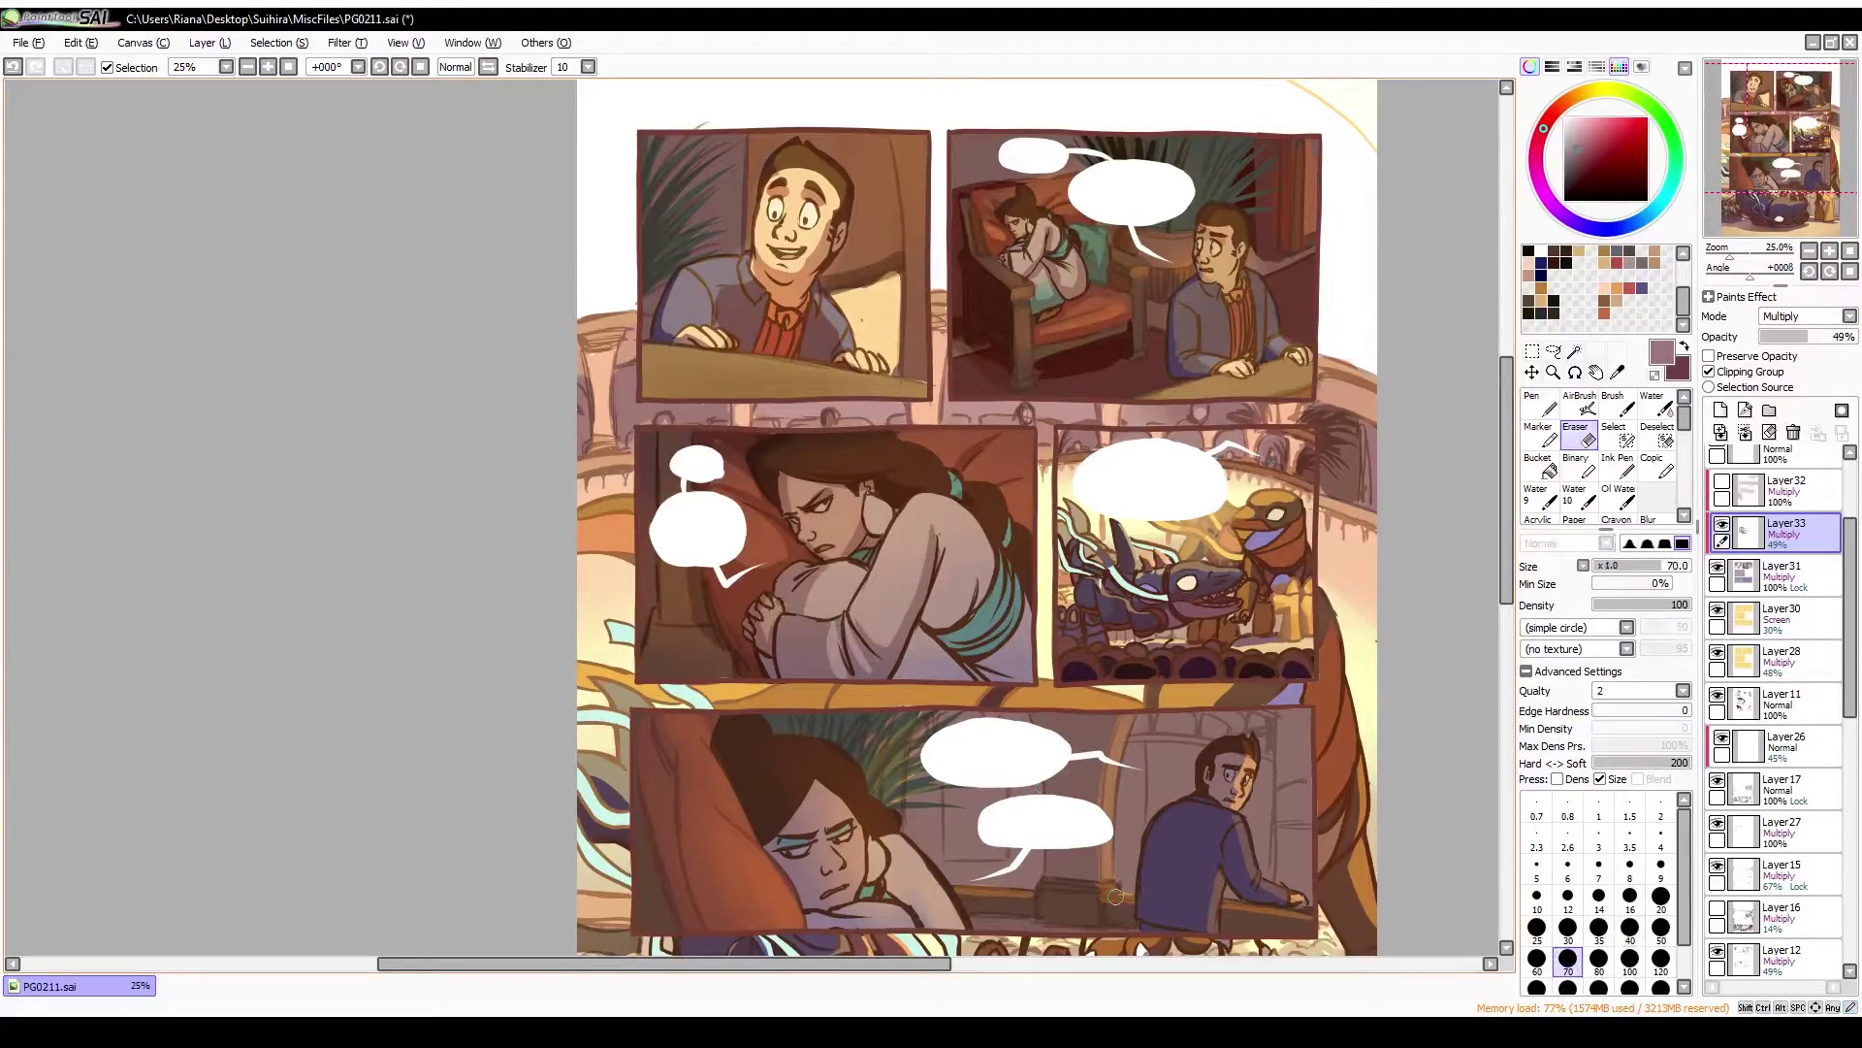
Set Layer30 to 28% opacity and add Layer33 shading to the woman's hair and teal sash in the third panel
key(Down)
key(h)
key(Down)
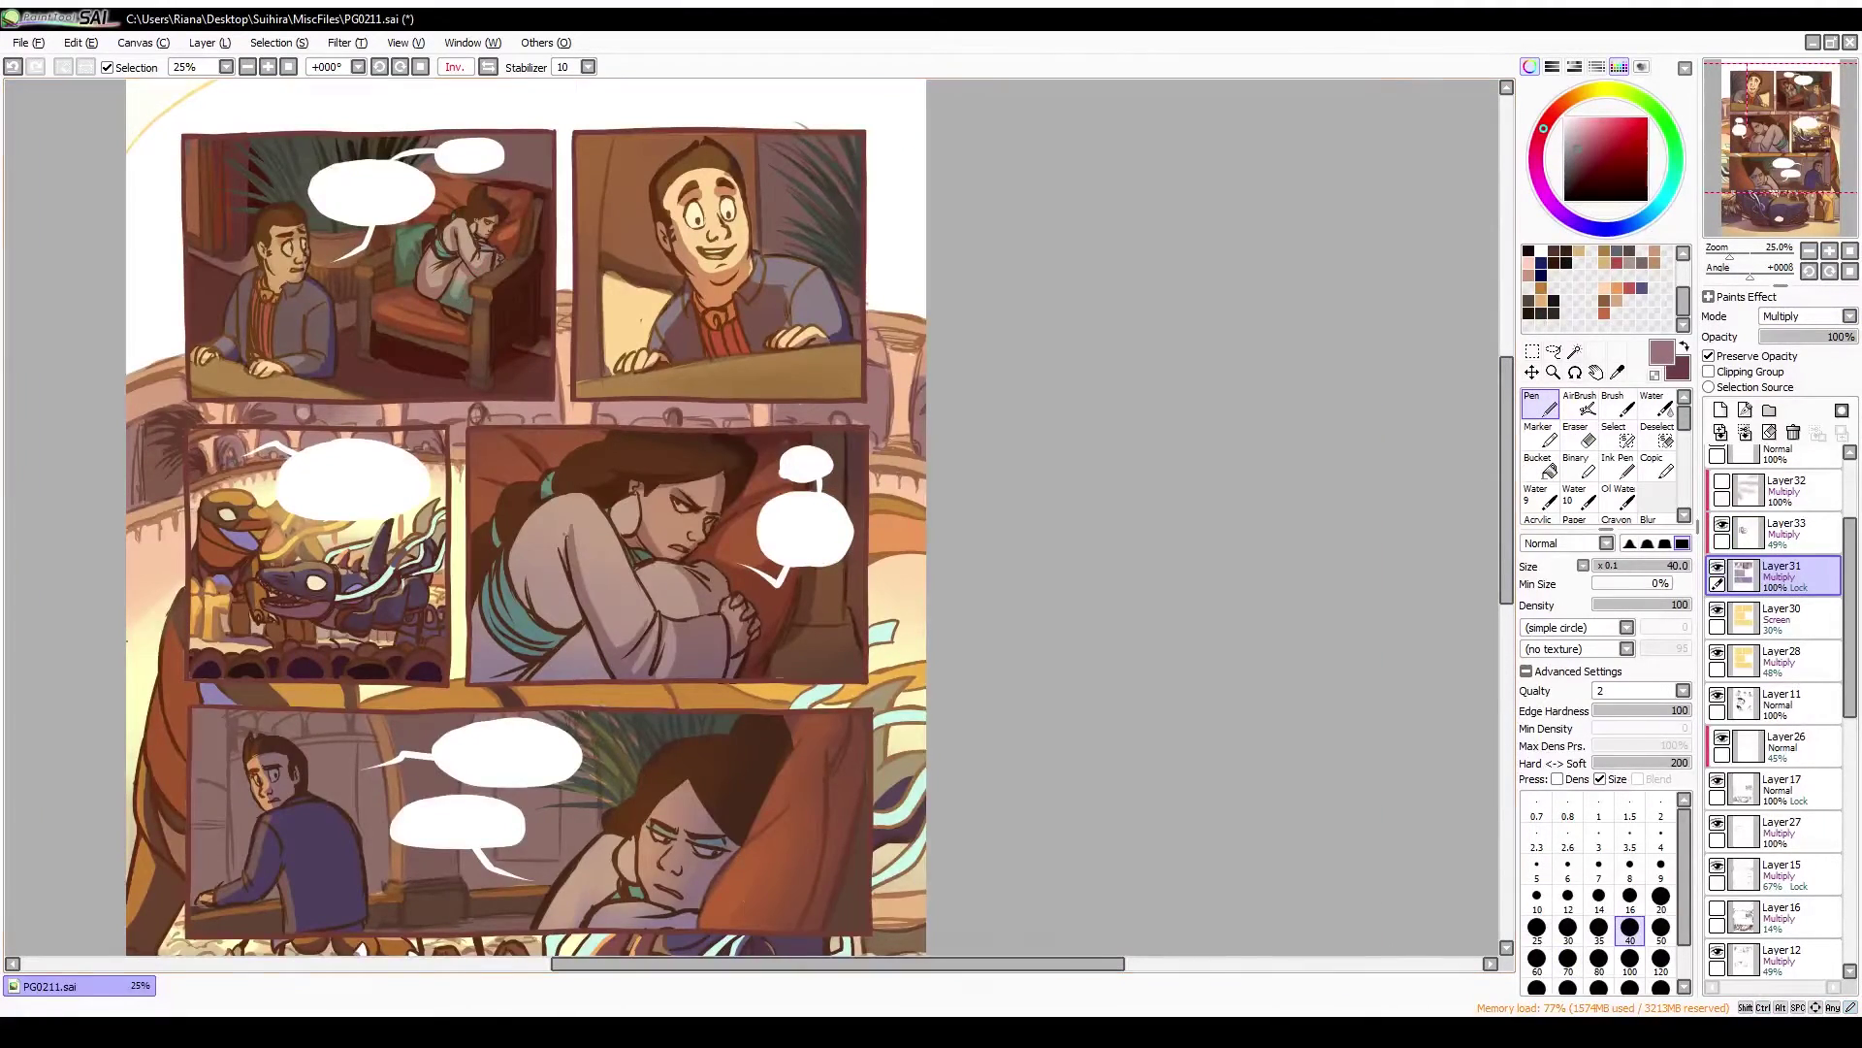
key(h)
key(ctrl+z)
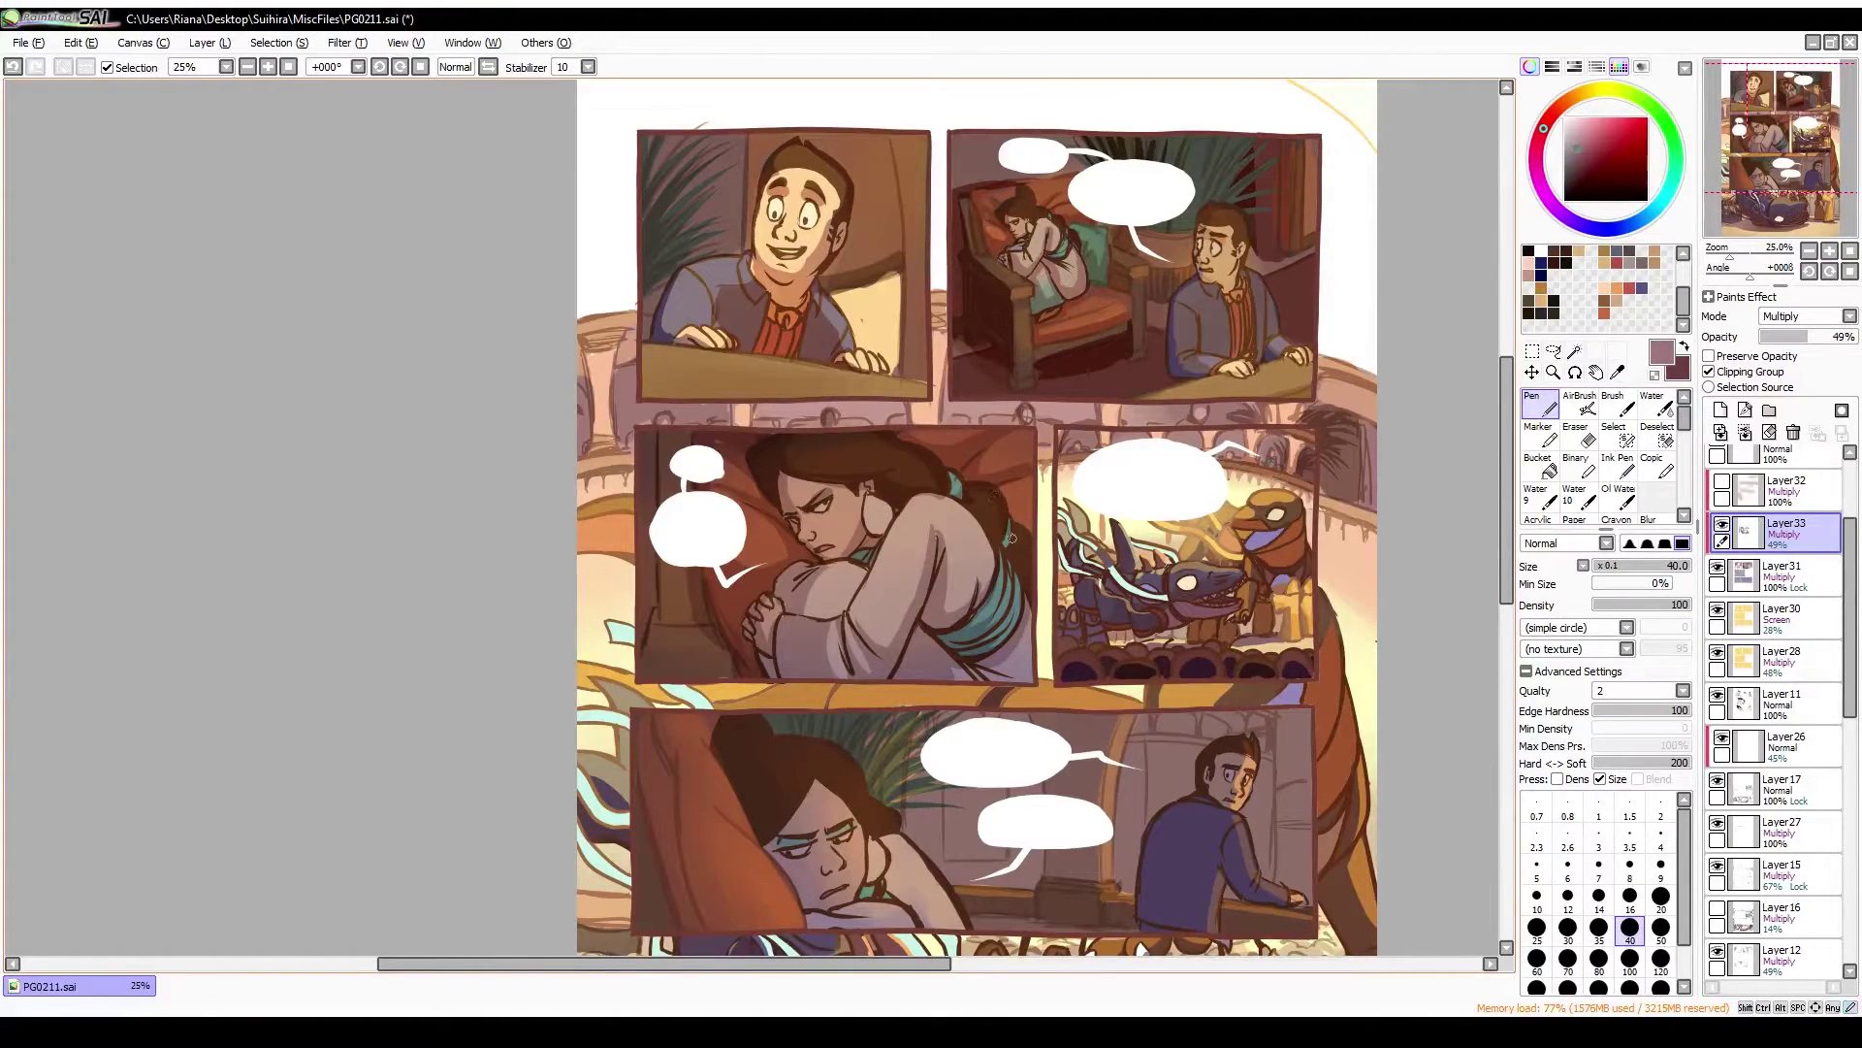
Shade the red cushion in the bottom panel on Layer33 with a size 120 Pen
scroll(1074, 685, down, 2)
scroll(776, 650, down, 3)
key(x)
key(bracketright)
key(bracketright)
key(bracketright)
key(bracketright)
key(bracketright)
key(bracketright)
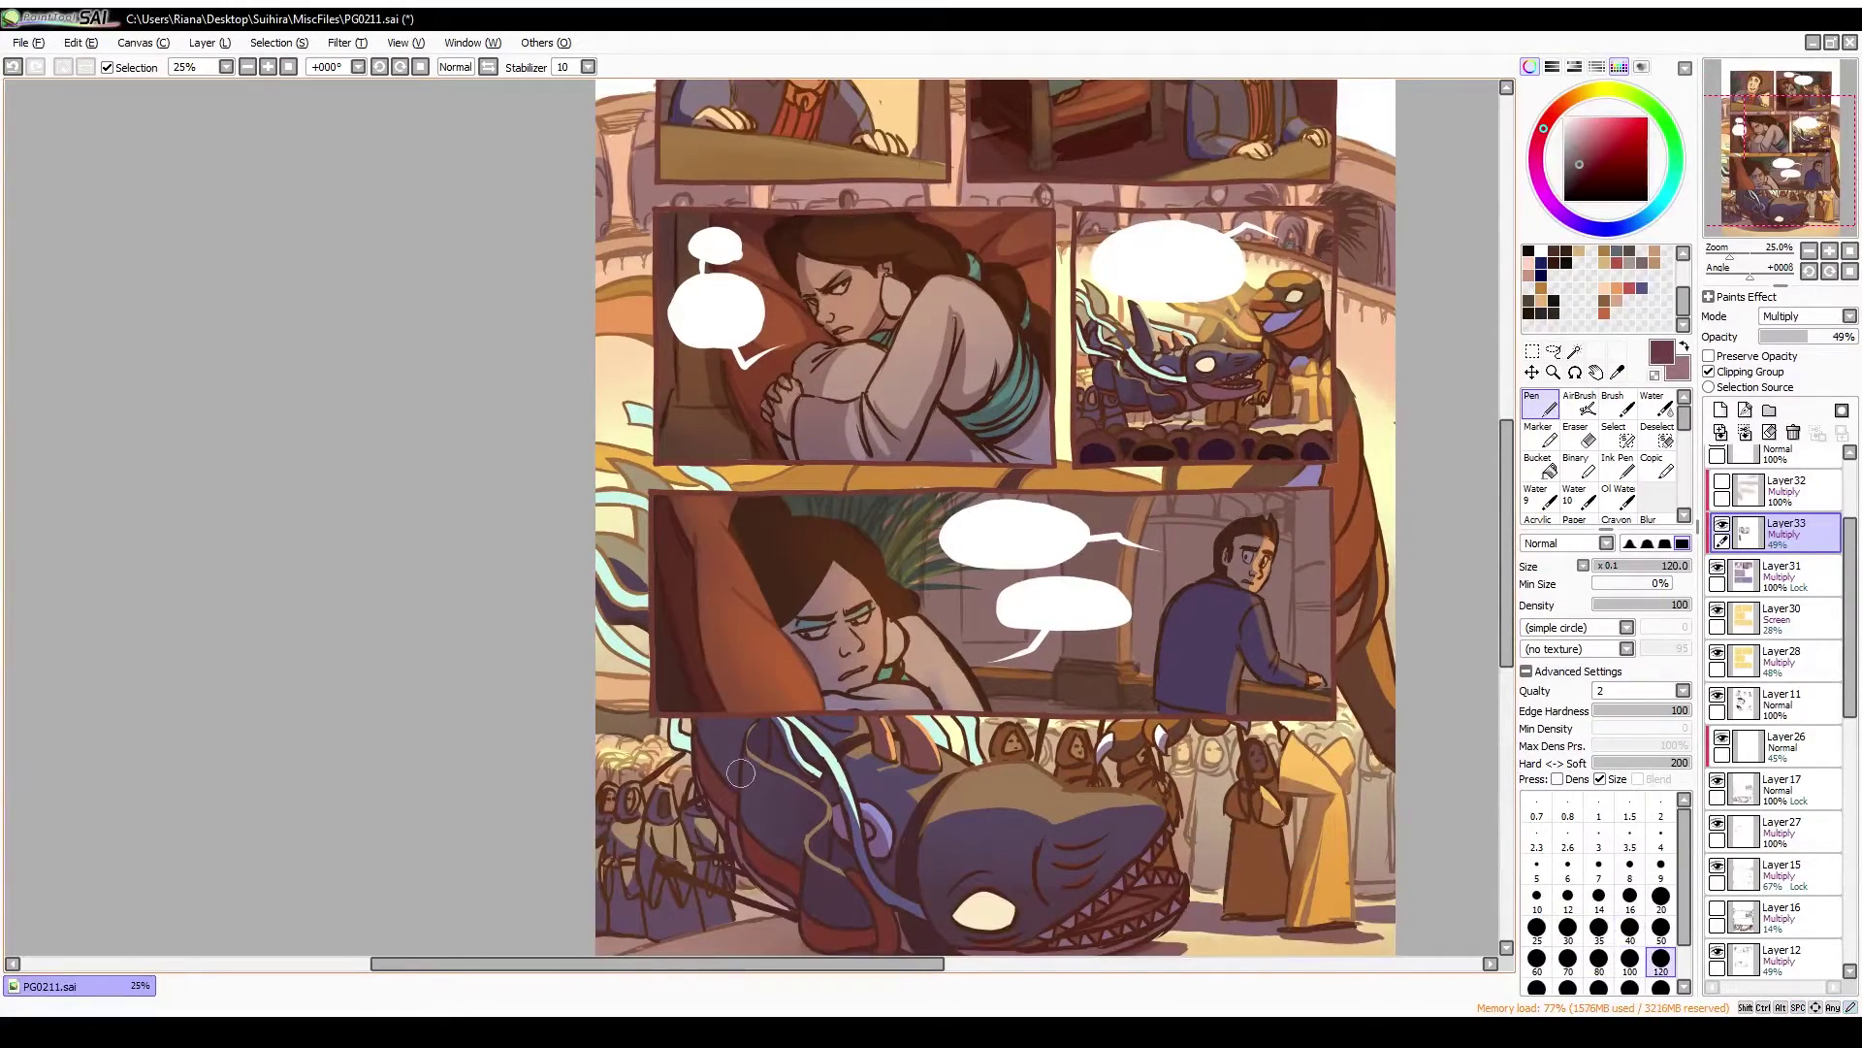
mouse_move(733, 517)
mouse_down()
mouse_move(847, 652)
mouse_move(706, 708)
mouse_up()
key(h)
key(h)
Extend the Layer33 shadow over the woman's face, hair and sleeves in the bottom panel
drag(689, 494, 757, 597)
drag(807, 562, 708, 706)
key(h)
key(h)
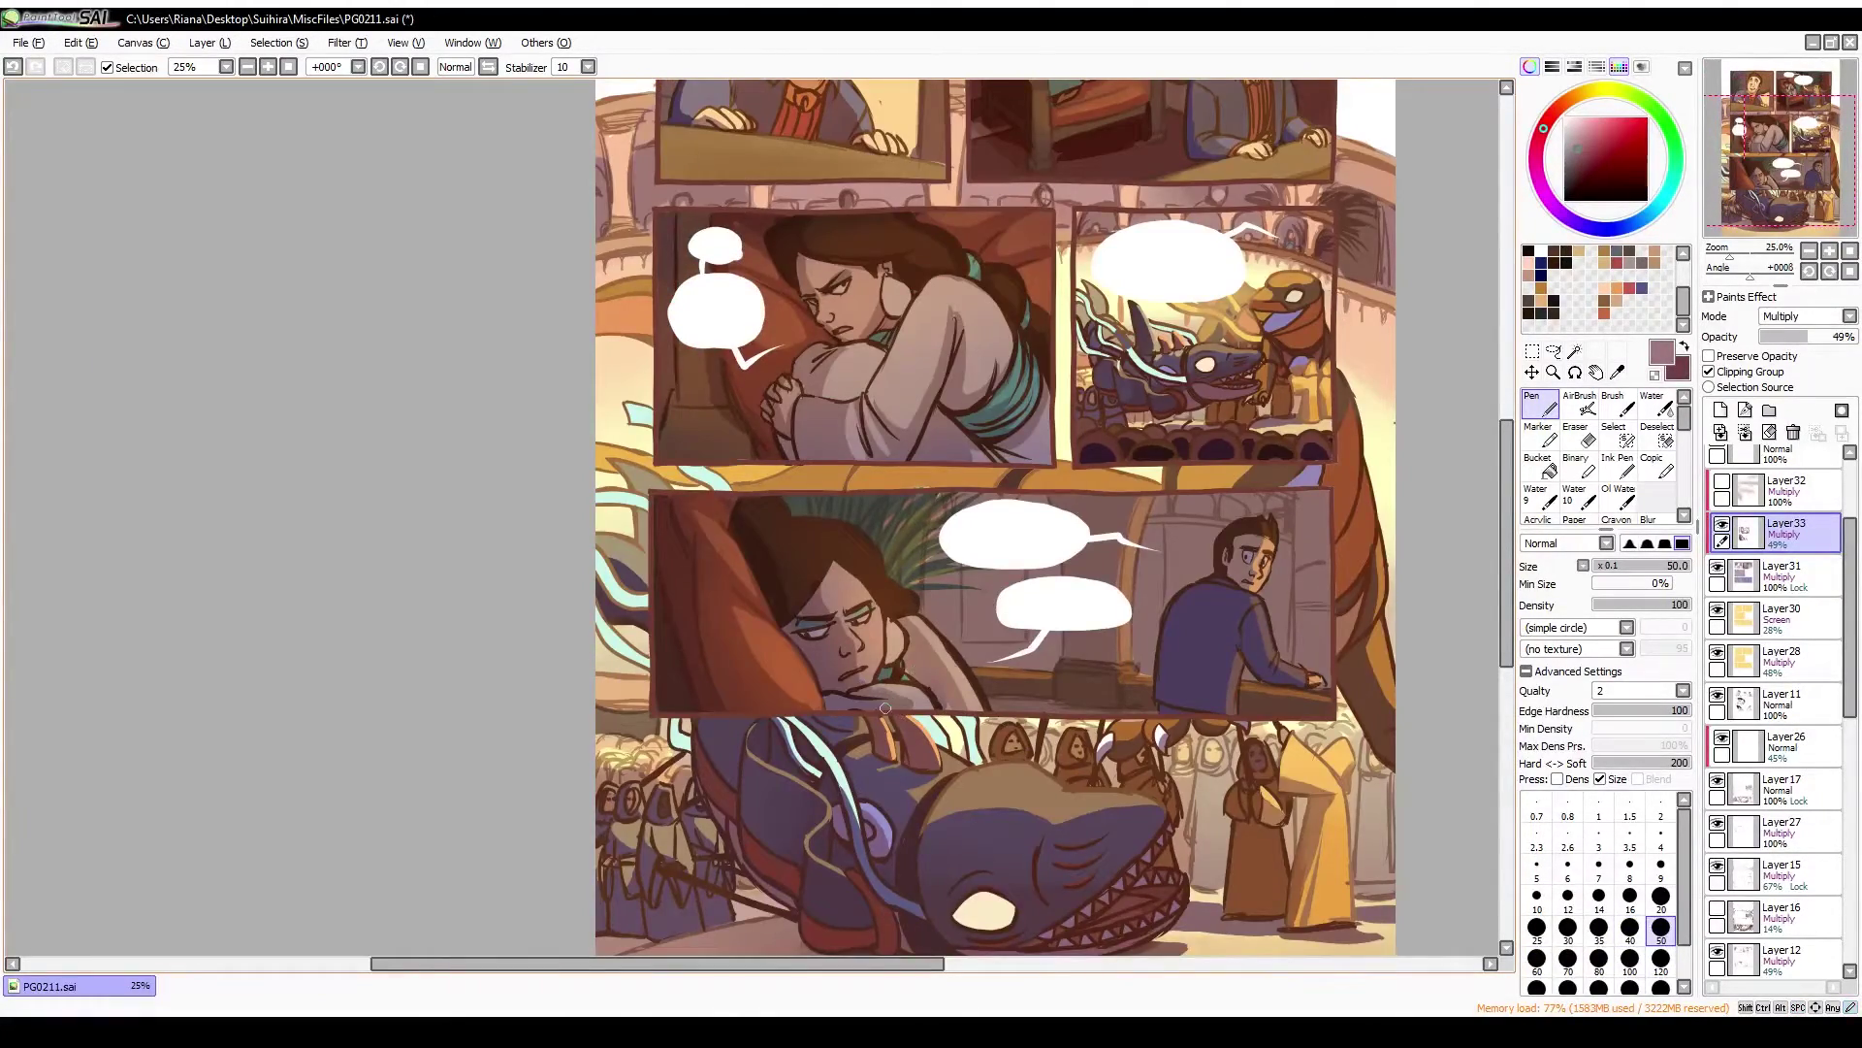
Add a Normal layer above the shadow layers and bucket-fill the window beside the man in the bottom panel with white
scroll(885, 707, right, 3)
click(1781, 573)
click(1540, 467)
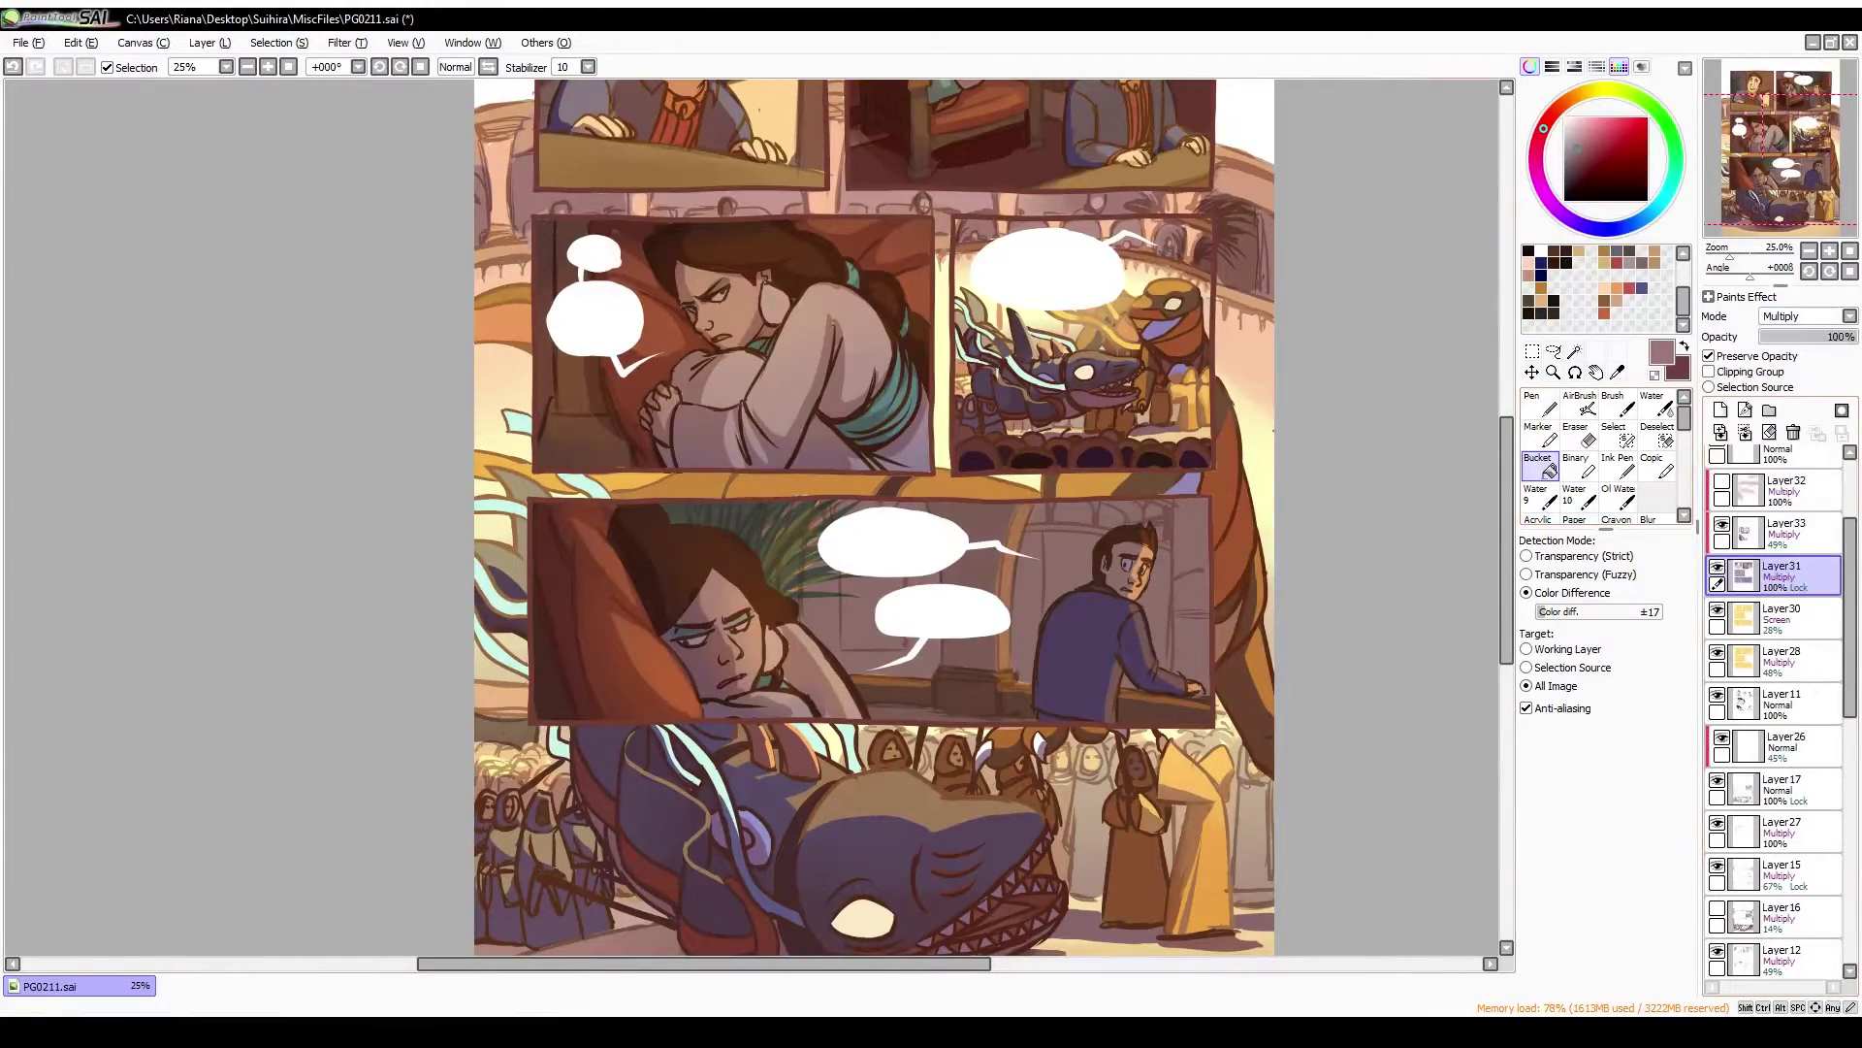
key(ctrl+shift+n)
scroll(894, 525, left, 1)
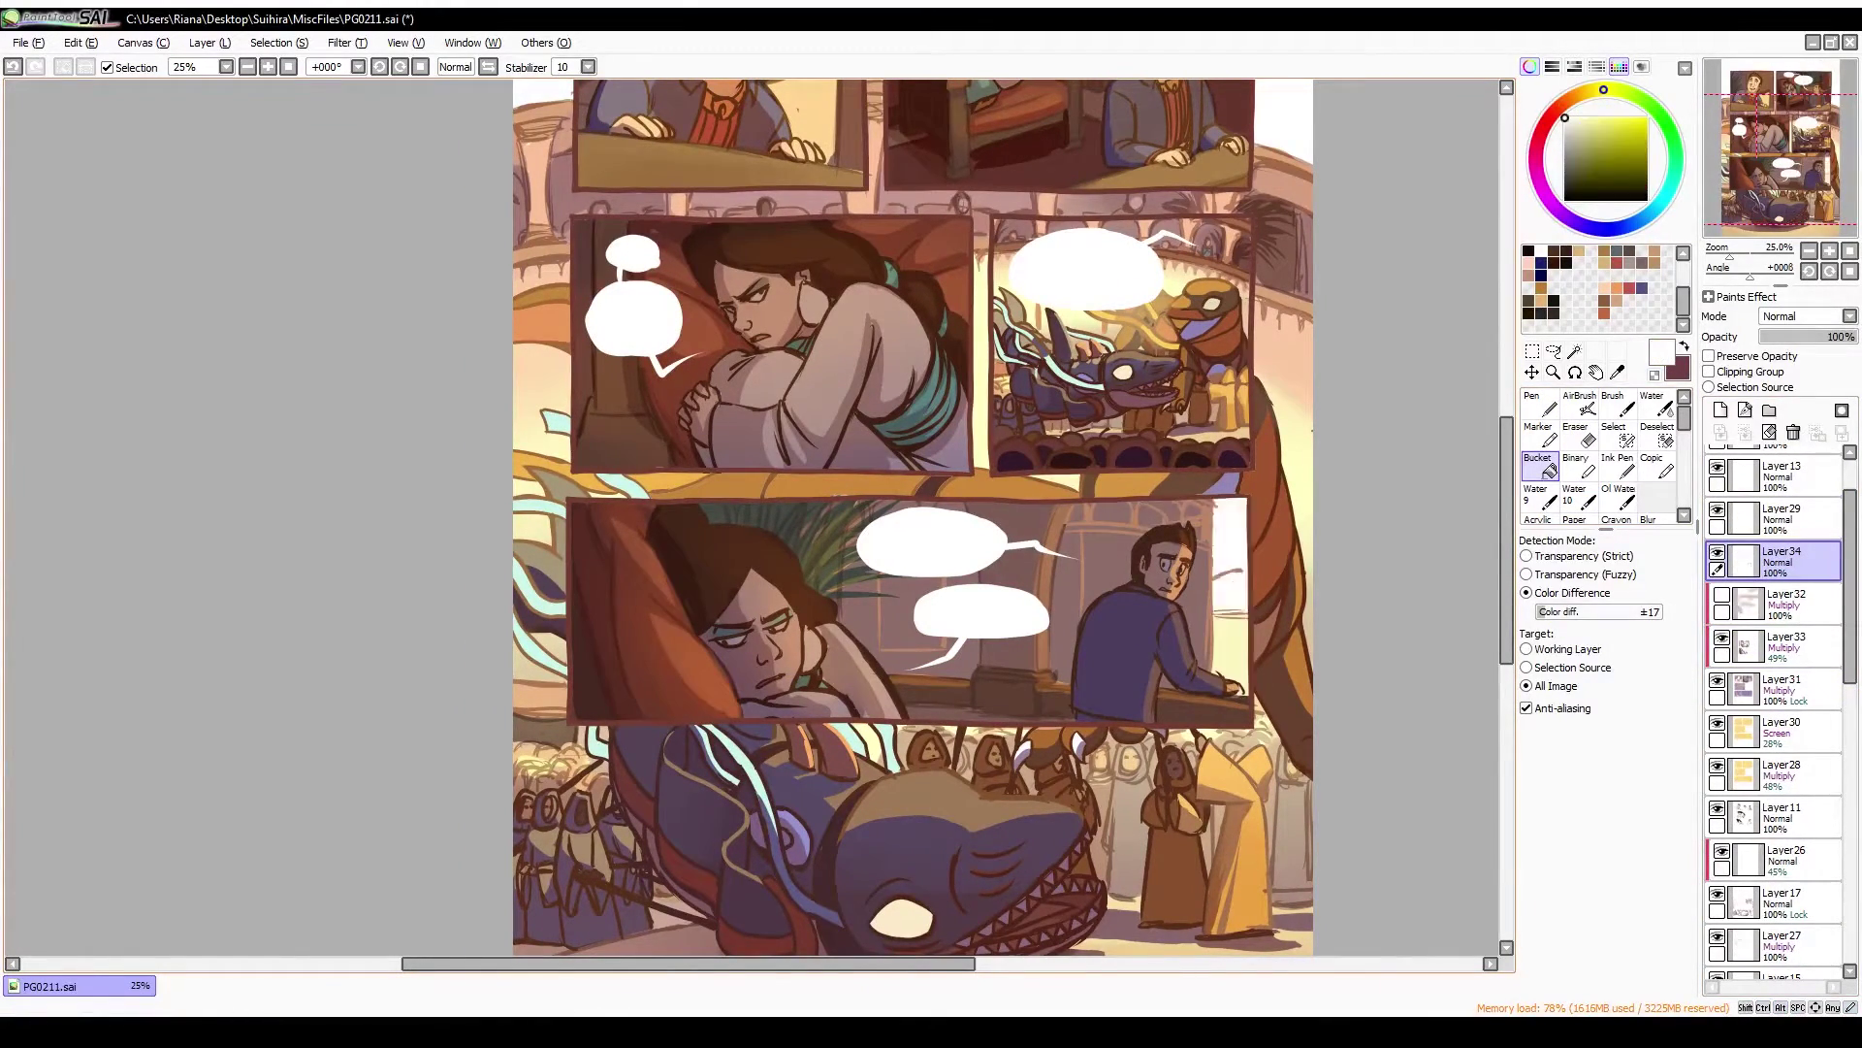
scroll(1067, 563, up, 1)
scroll(1067, 563, right, 1)
Fill the other windows in the bottom panel with pale yellow on Layer34 and preserve the layer's opacity
alt+click(1110, 568)
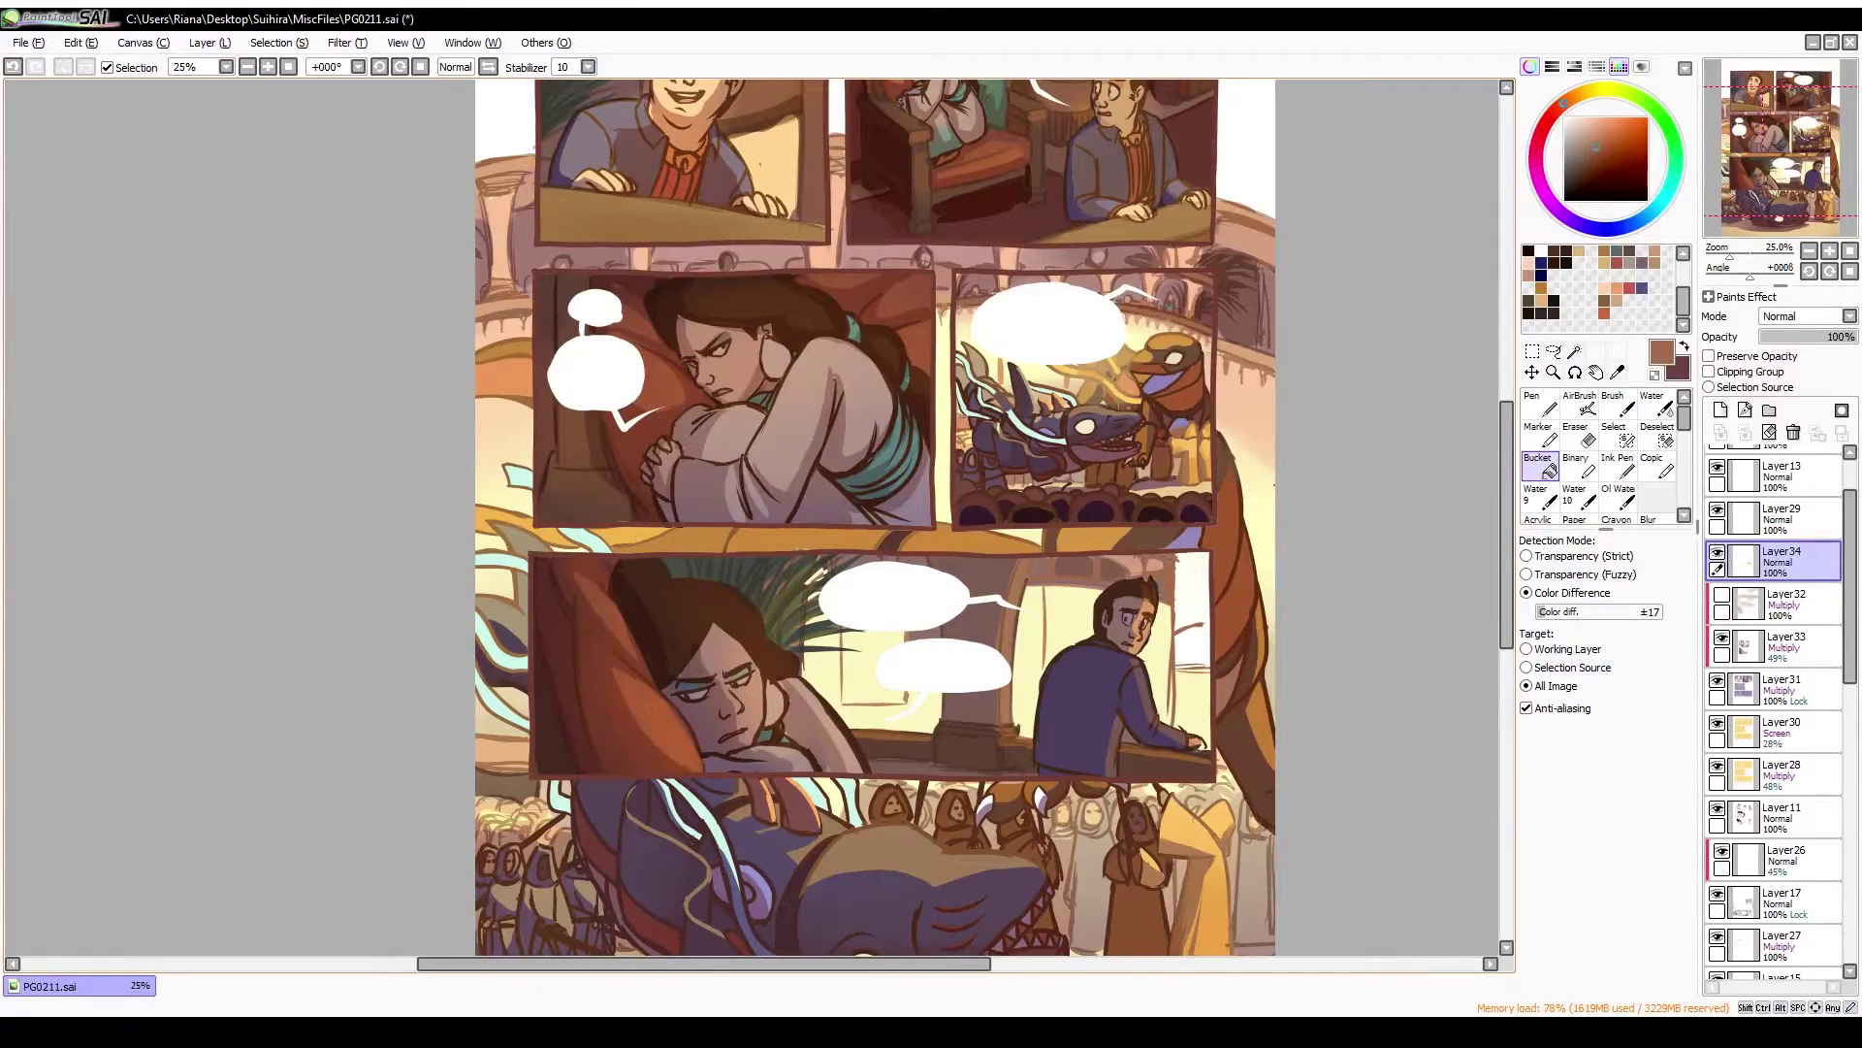
alt+click(1159, 582)
alt+click(1074, 567)
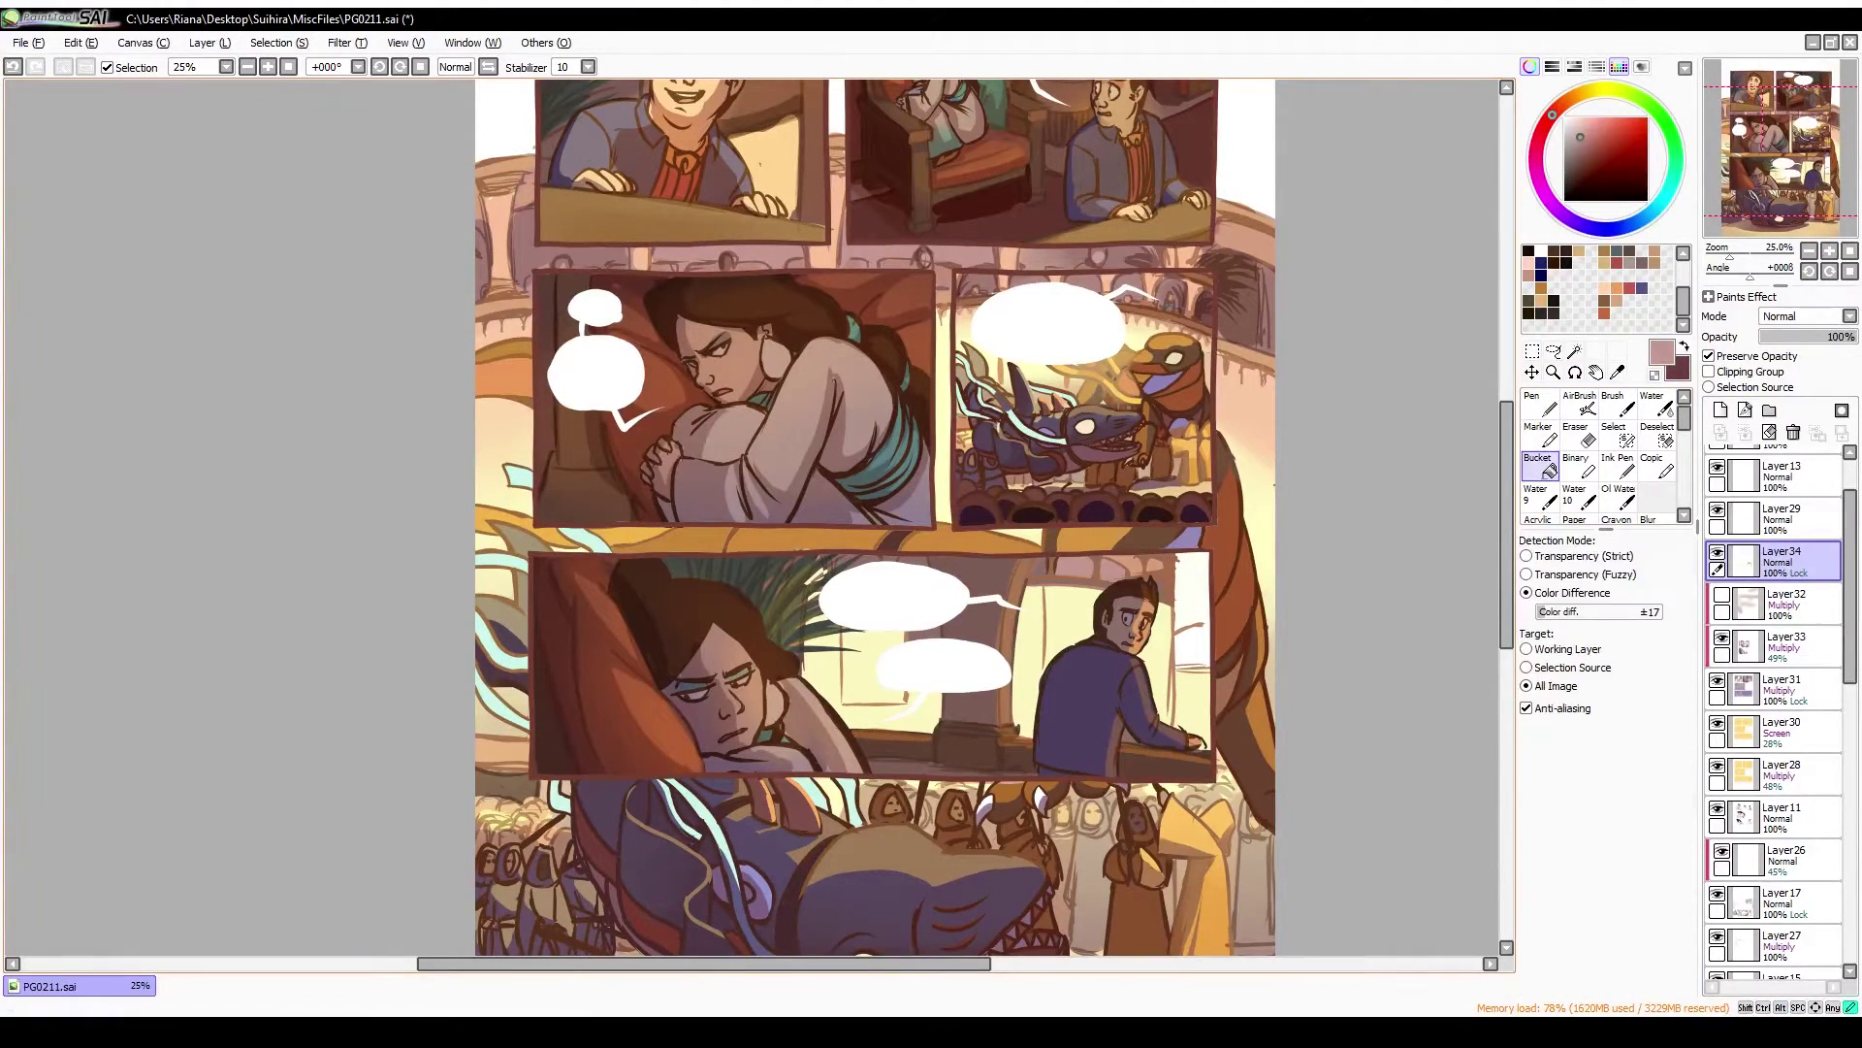
alt+click(1159, 585)
key(n)
alt+click(832, 565)
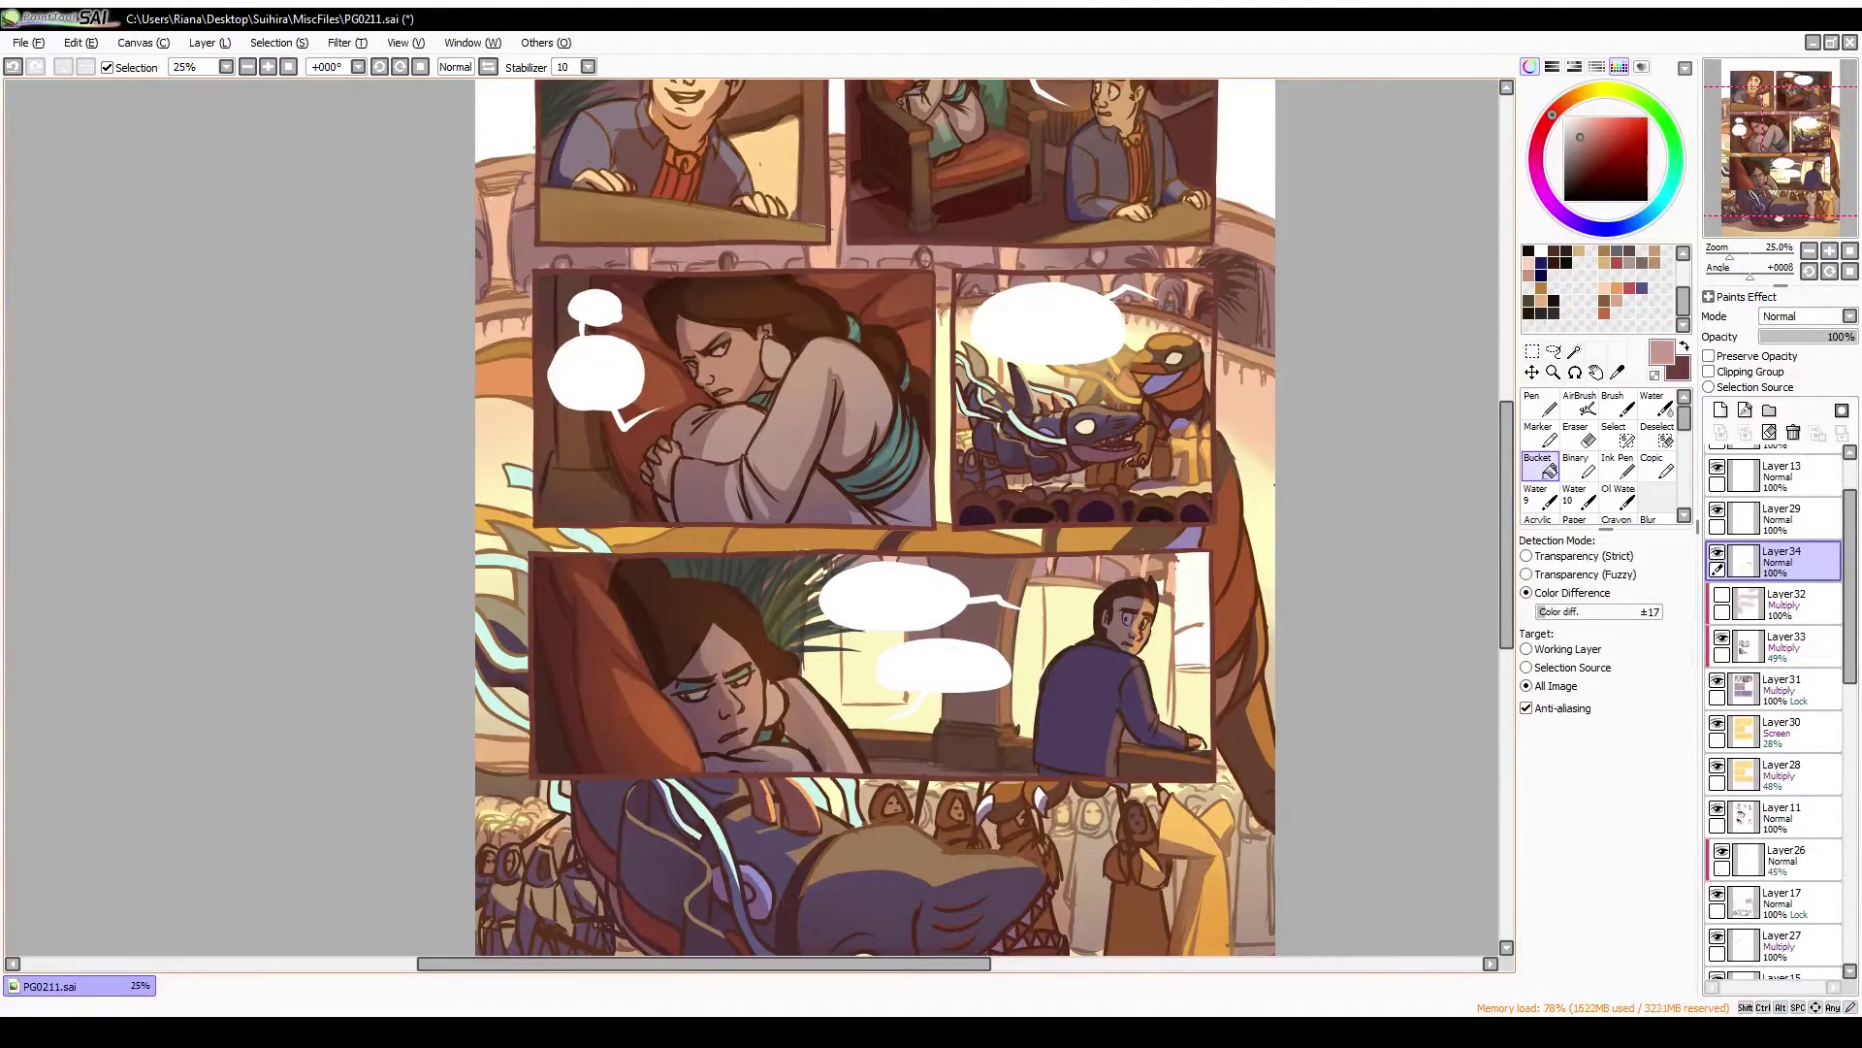
Recolour the light area beside the smiling man in the first panel to pale yellow on Layer31
scroll(832, 566, up, 2)
key(e)
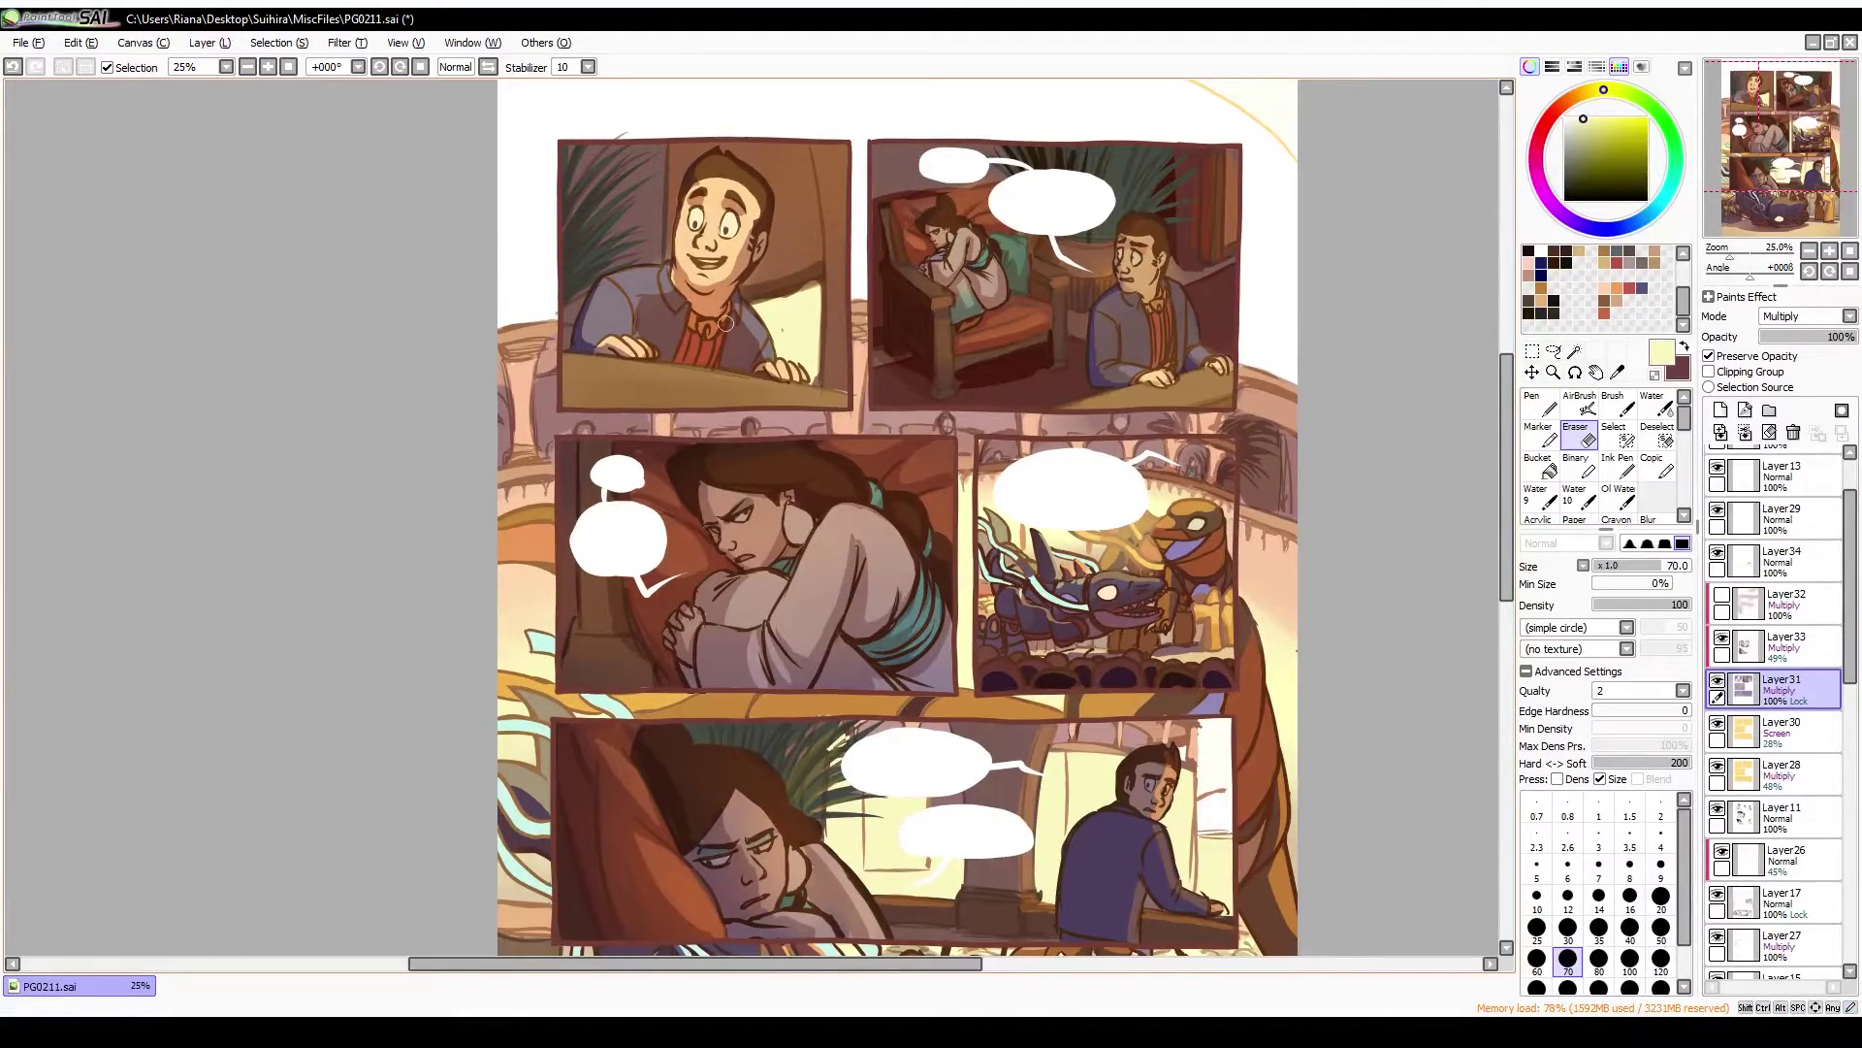
alt+click(1044, 722)
Fill the woman's earring in the third panel with white on Layer34
key(b)
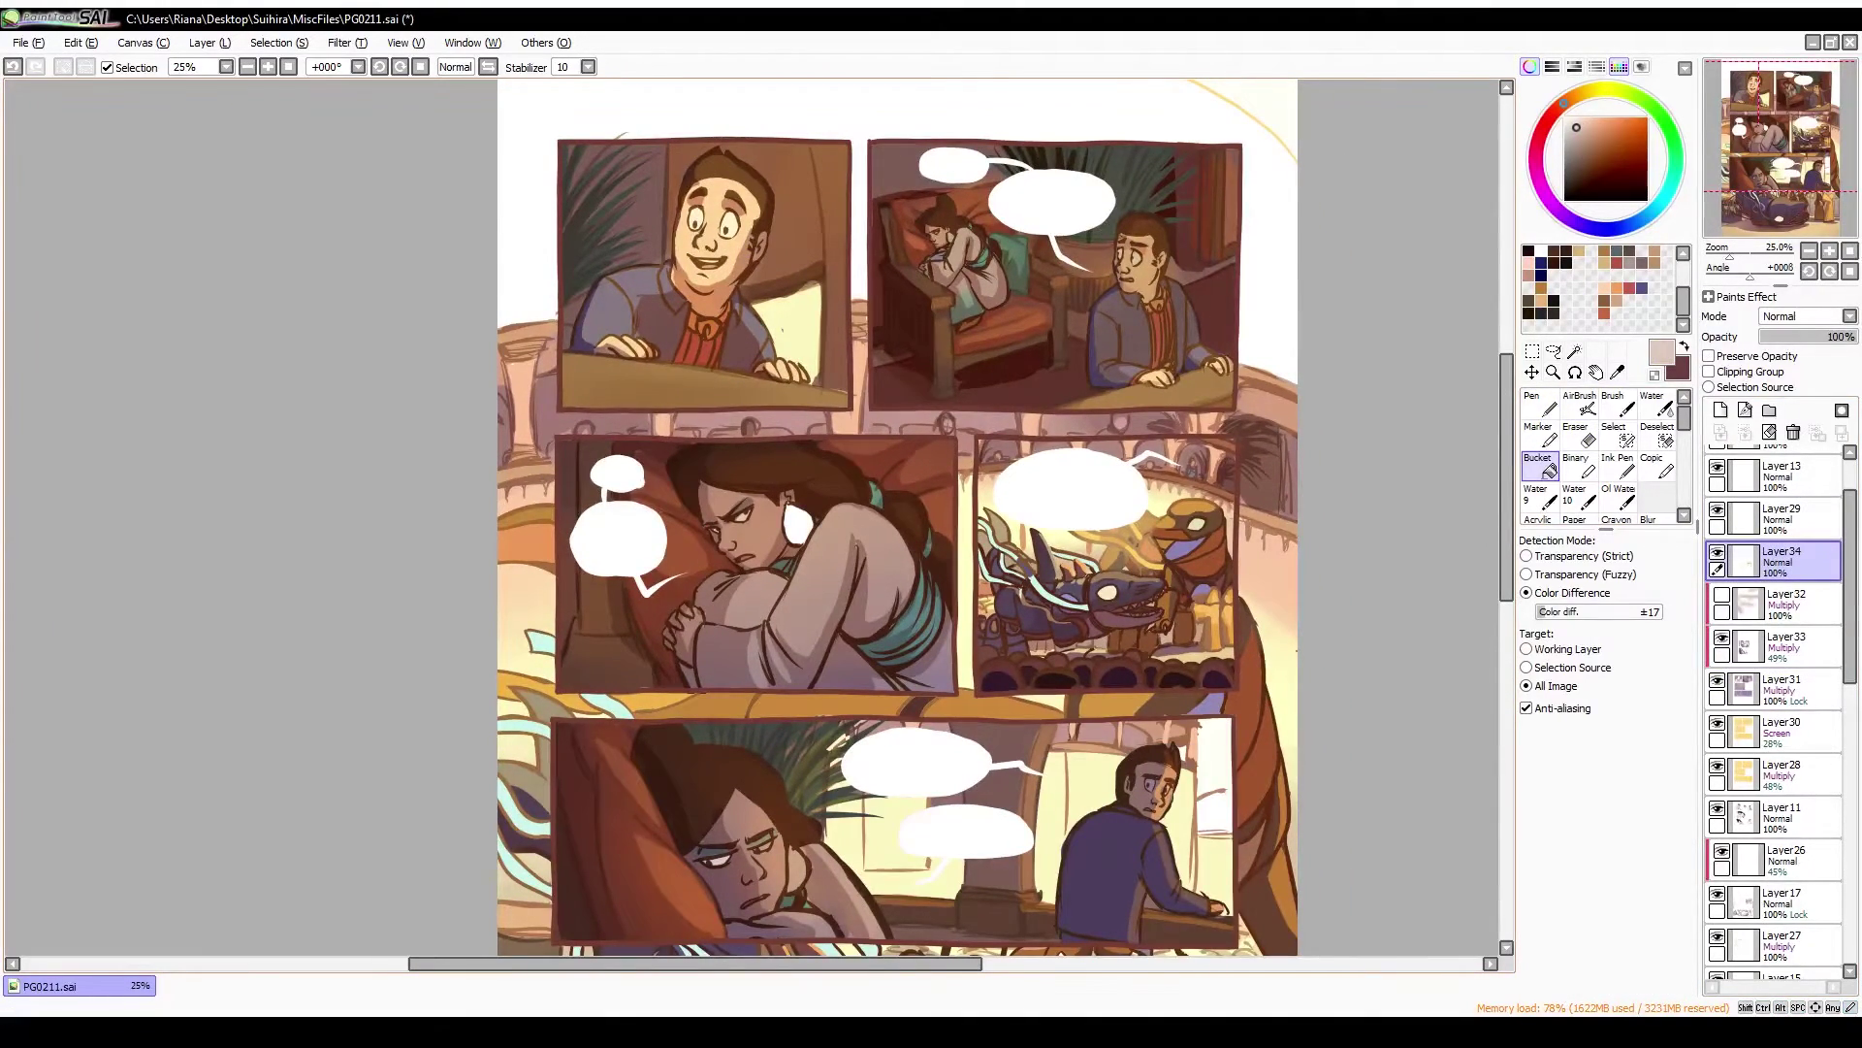
scroll(1073, 677, up, 2)
scroll(1073, 677, down, 2)
alt+click(1074, 677)
key(n)
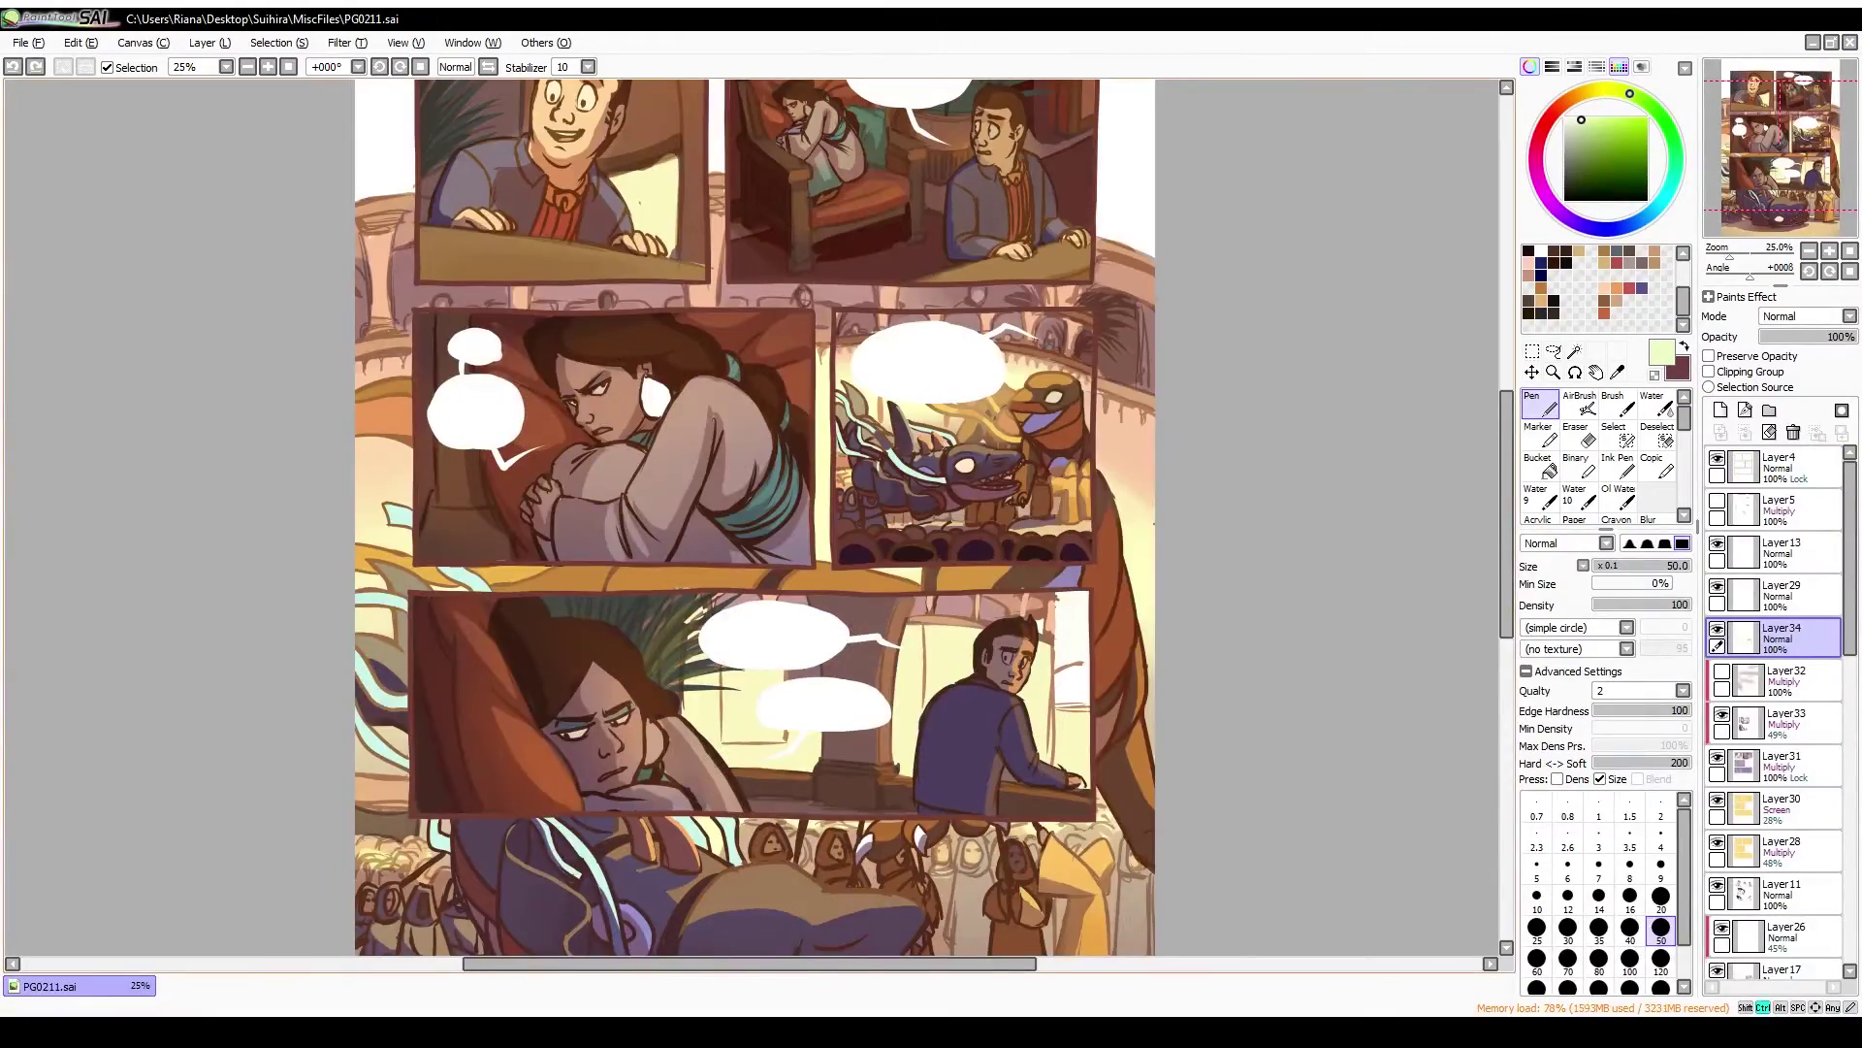
Paint pale green shapes in the bottom panel's windows on Layer34 and soften them with the Water brush
key(b)
scroll(762, 740, up, 4)
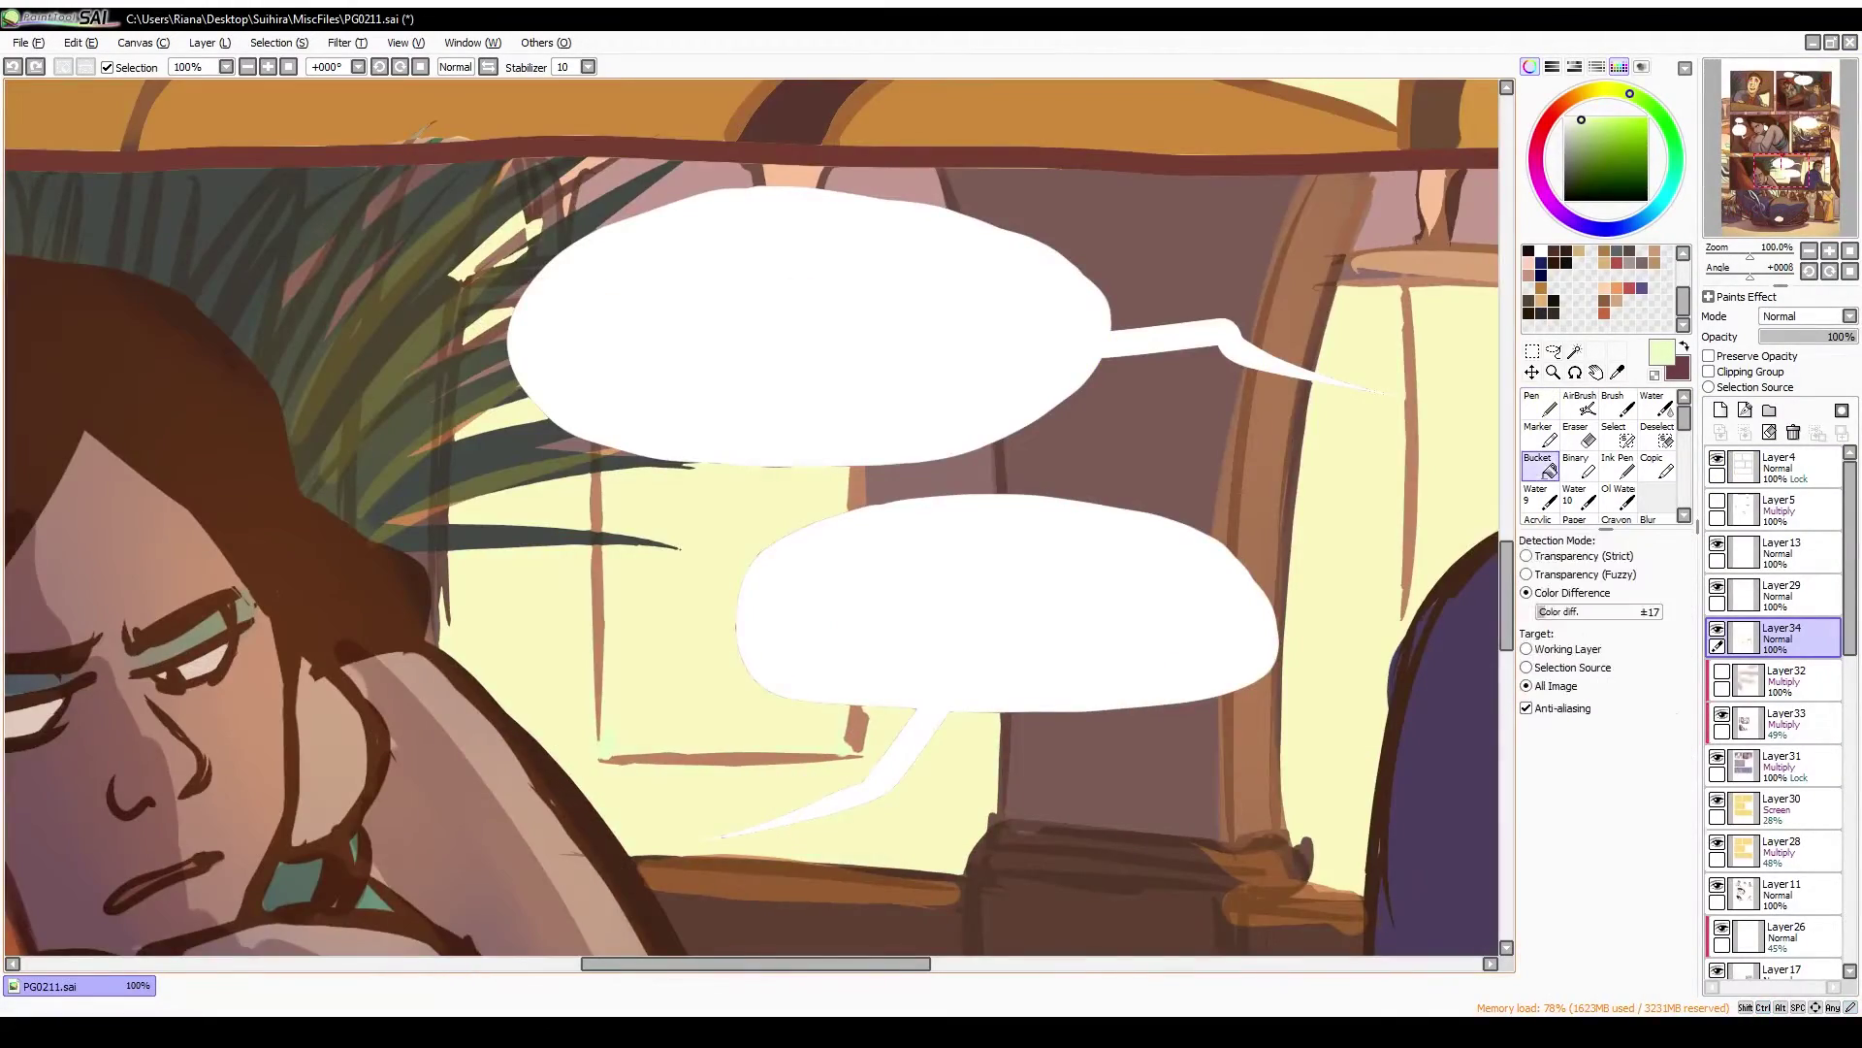
scroll(654, 594, down, 3)
key(w)
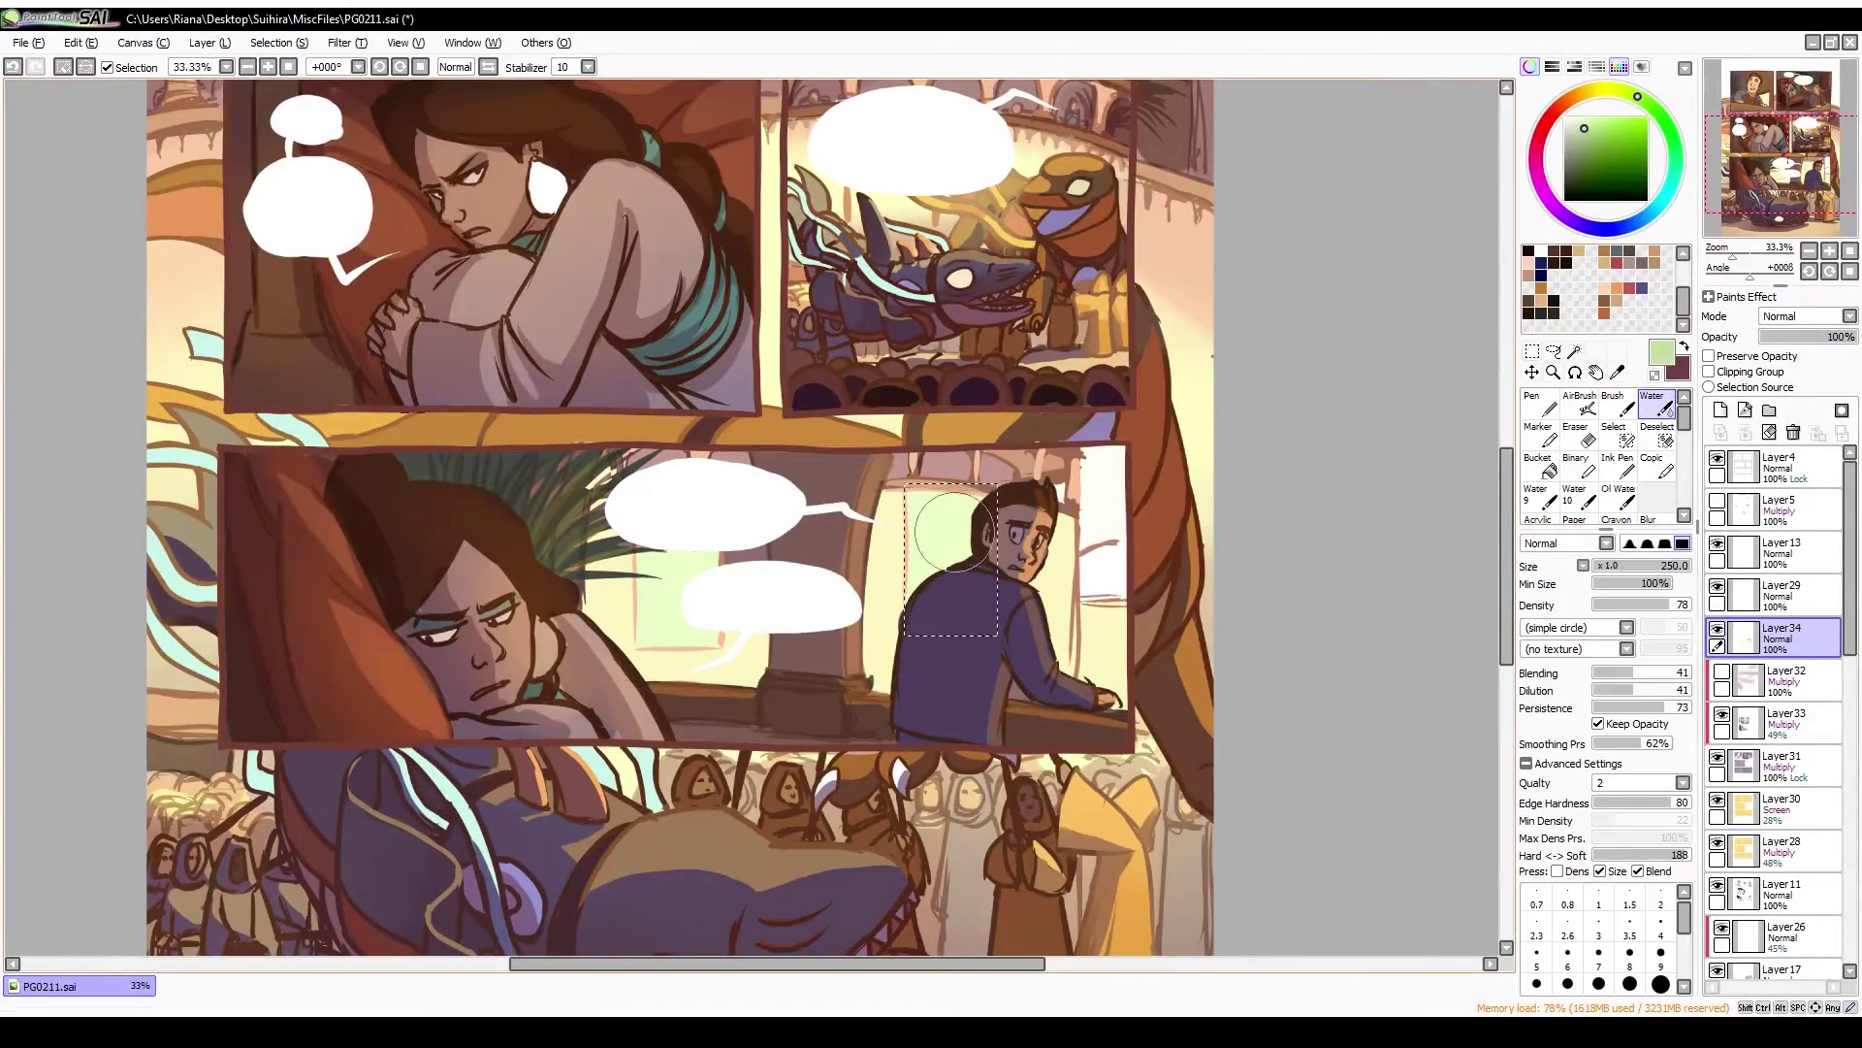
key(ctrl+z)
key(n)
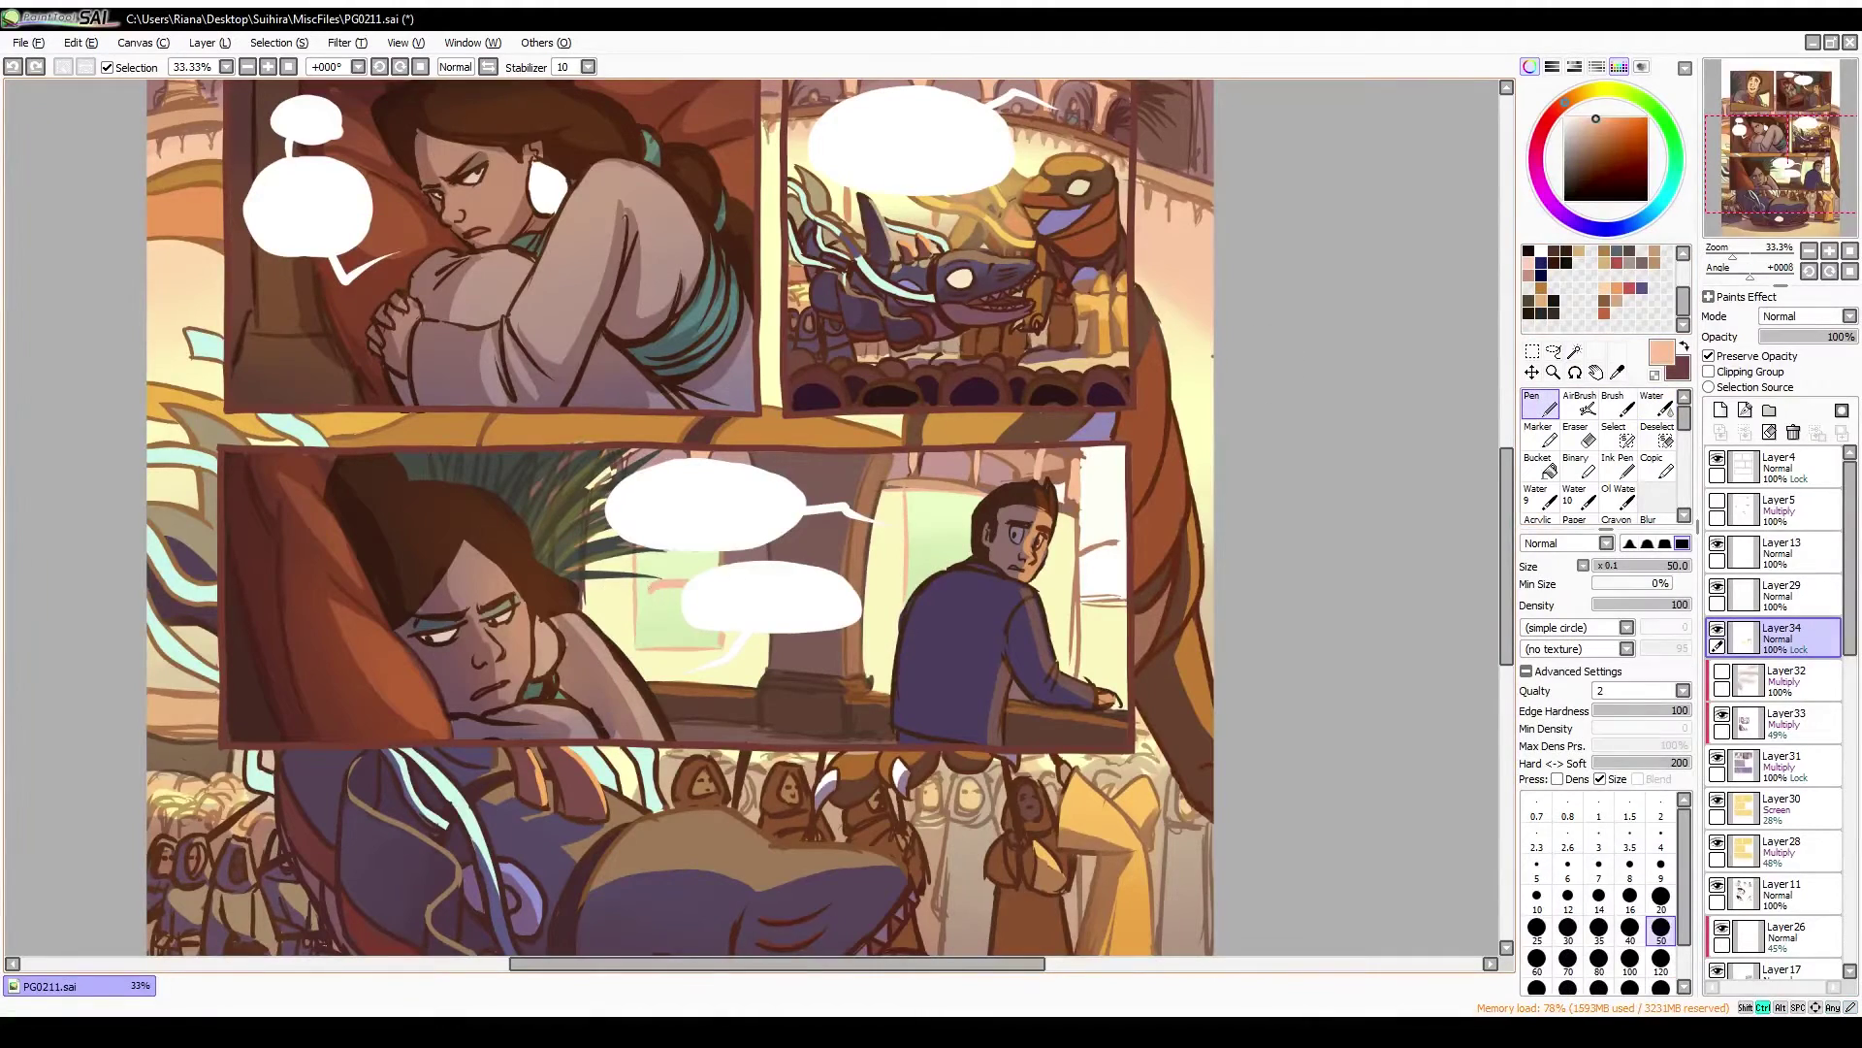
Add small peach shapes to the window views in the bottom panel with a size 25 Pen
key(bracketleft)
key(bracketleft)
key(bracketleft)
key(bracketleft)
scroll(931, 568, down, 2)
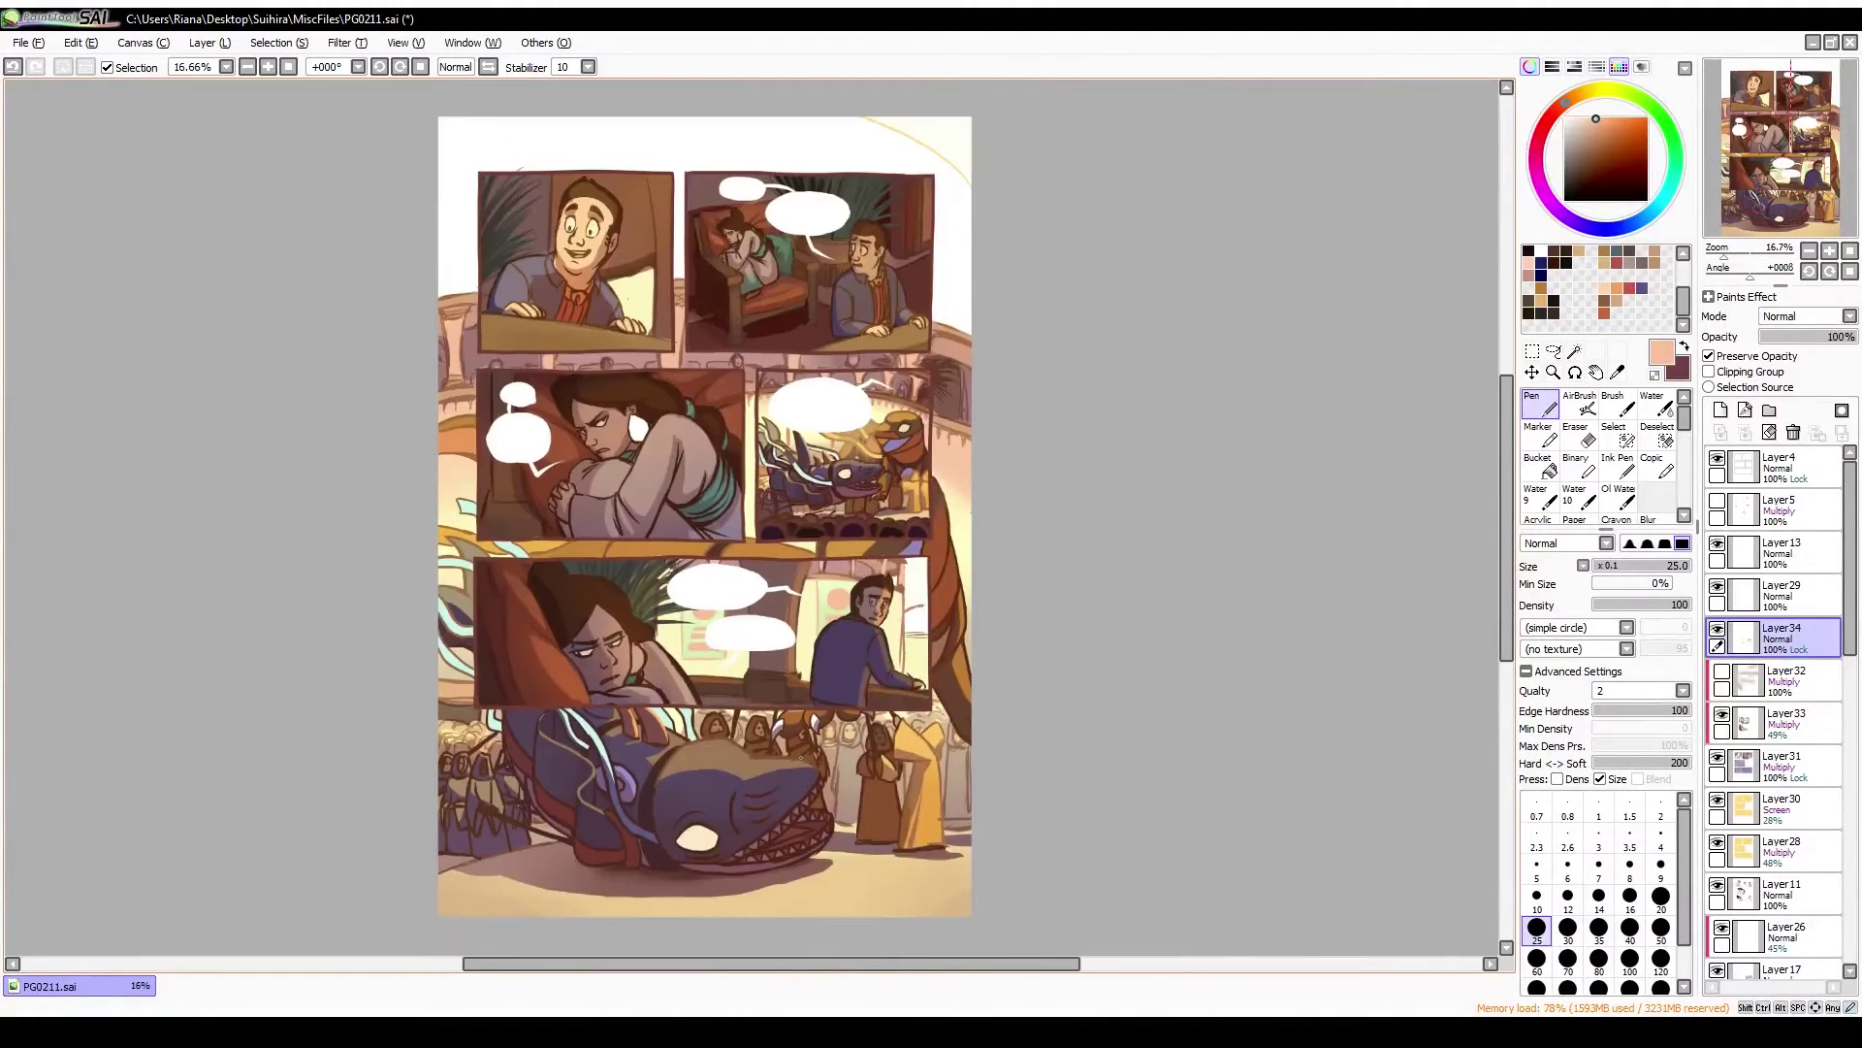
Add a Luminosity layer and brush a pale yellow glow over the table in the second panel with a large Water brush
key(ctrl+shift+n)
key(w)
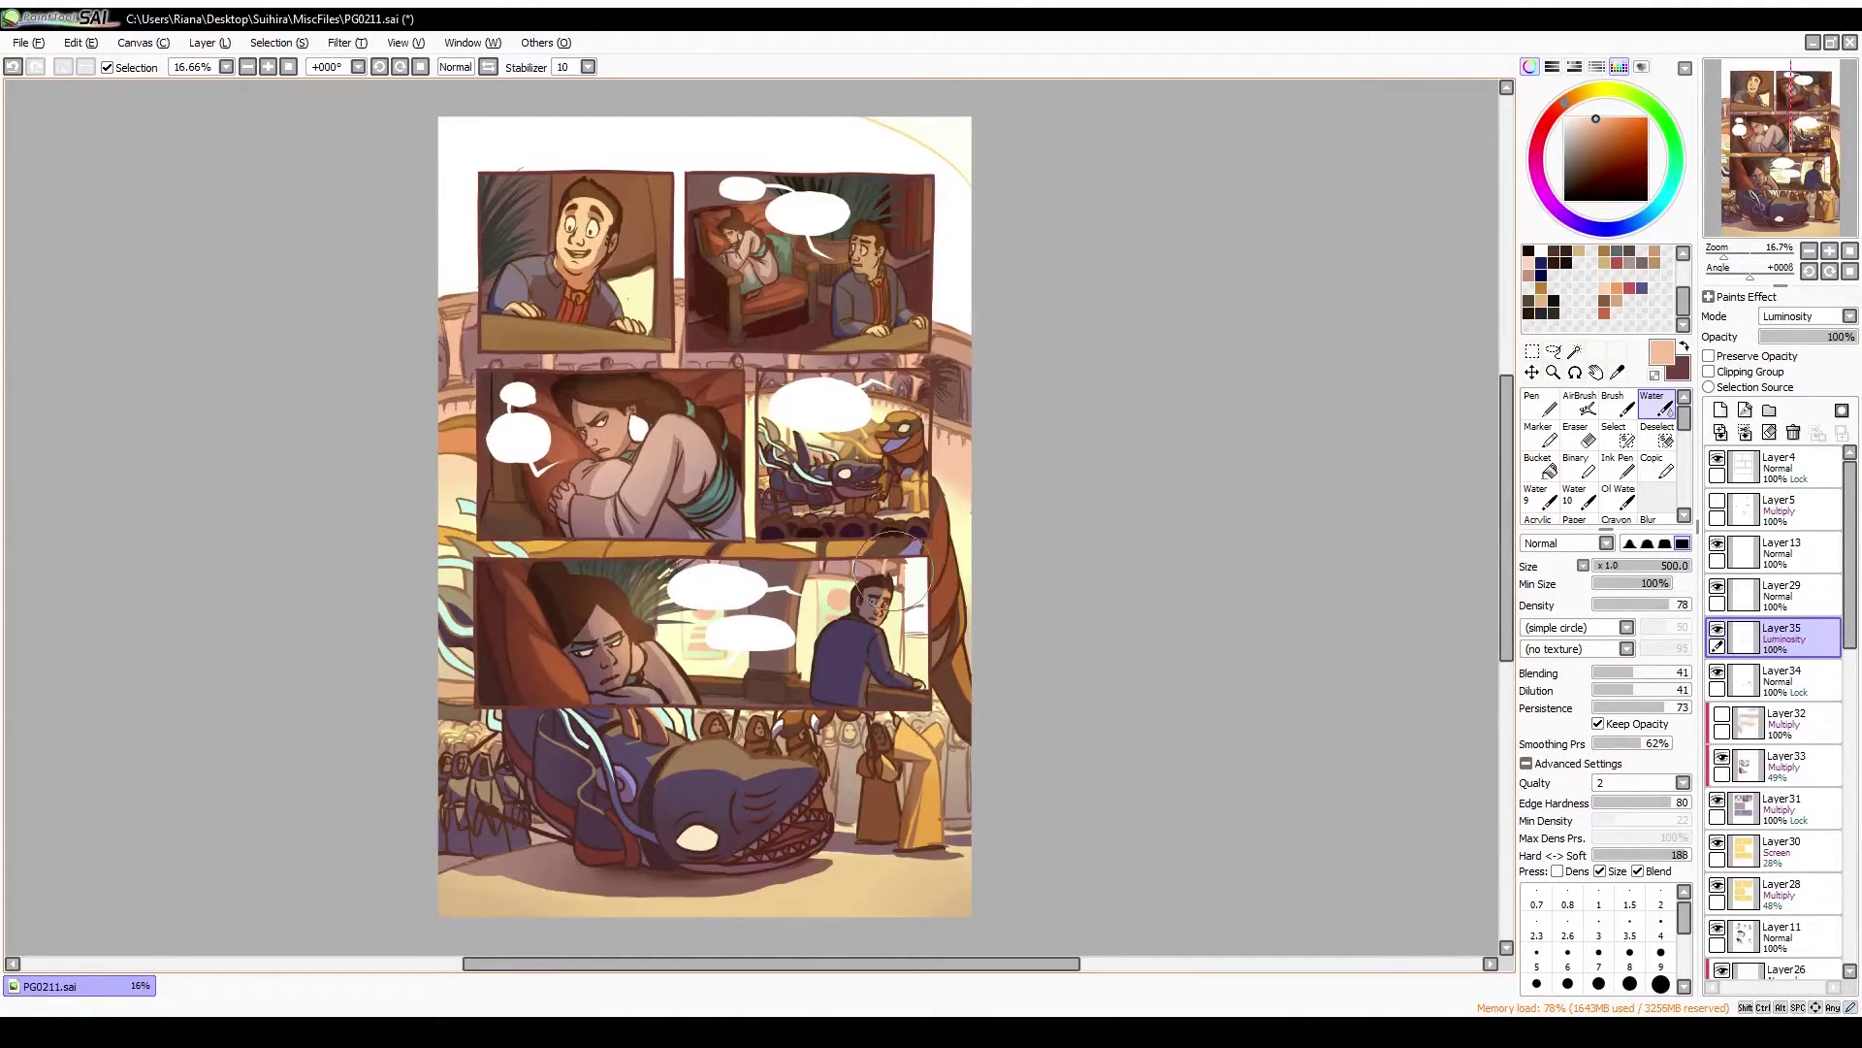
alt+click(664, 332)
alt+click(856, 313)
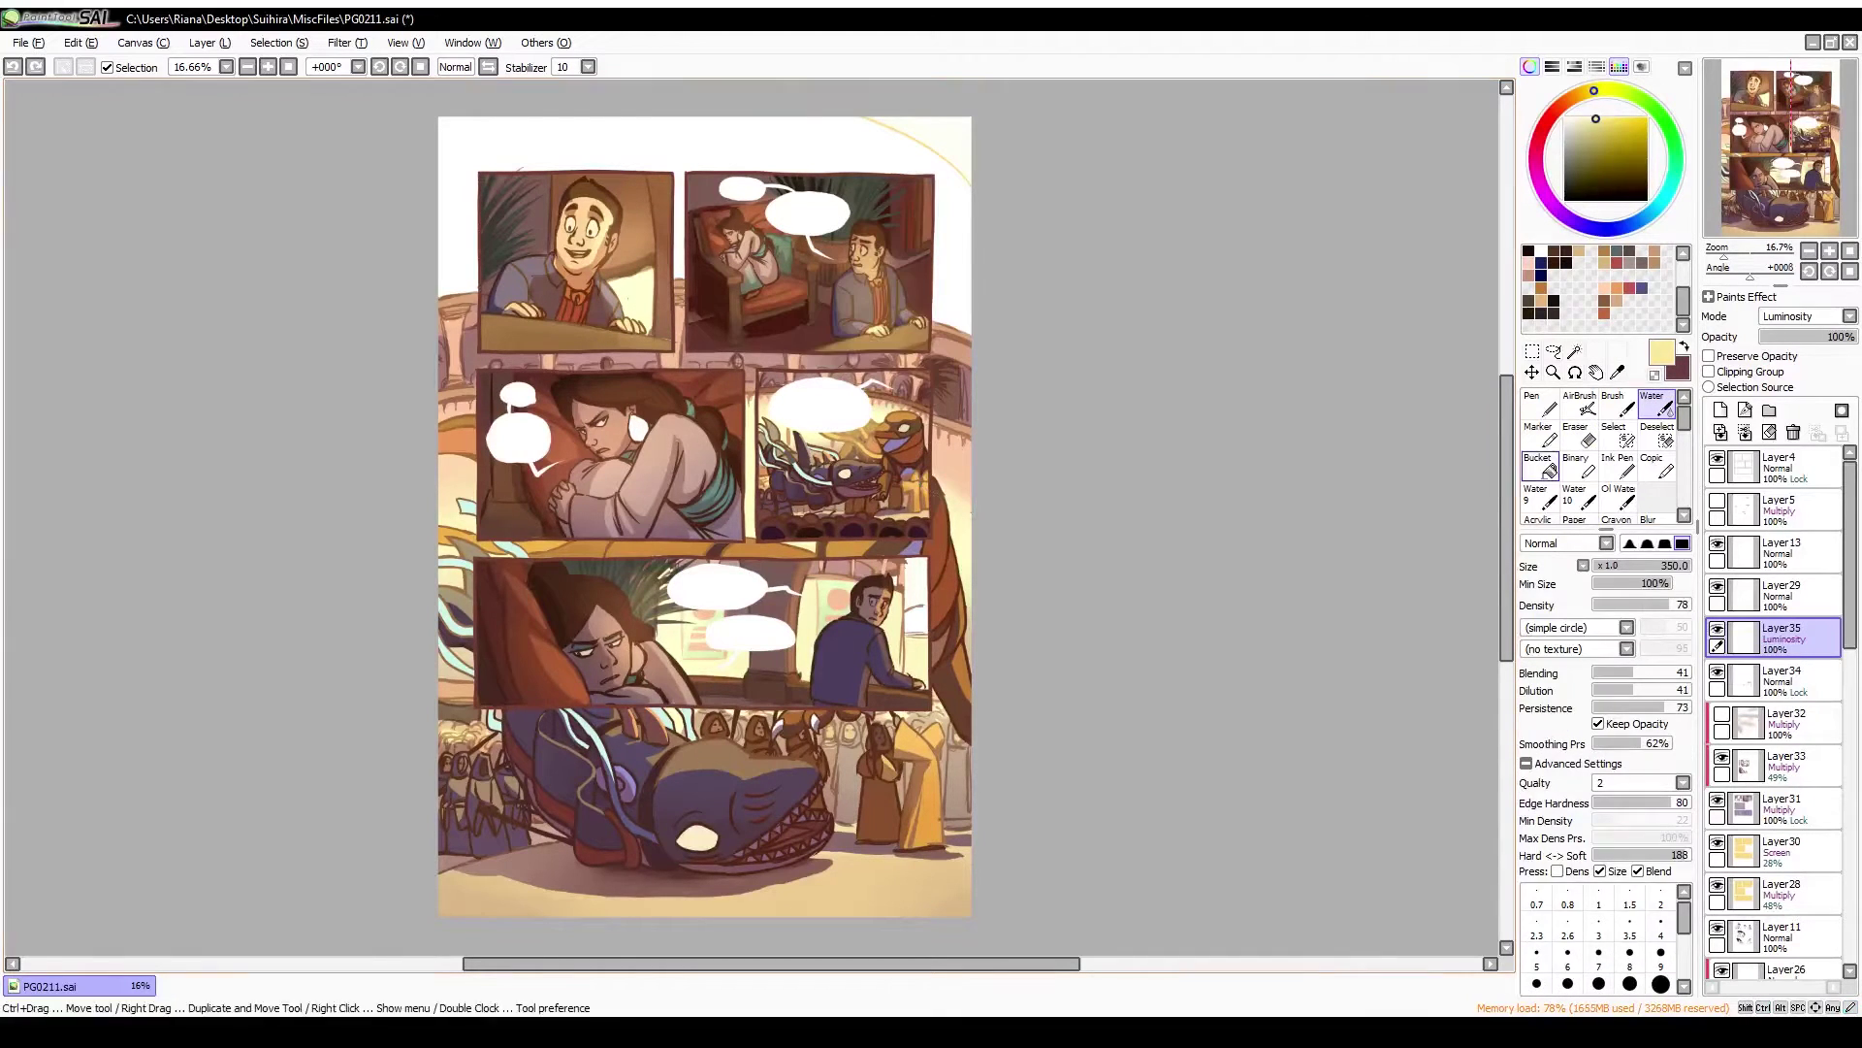
key(bracketleft)
key(bracketleft)
key(bracketleft)
drag(856, 312, 895, 344)
Brush a soft yellow glow around the bright area beside the smiling man in the first panel with a size 200 Water brush
key(bracketleft)
key(bracketleft)
key(bracketleft)
key(bracketleft)
key(bracketleft)
key(bracketleft)
key(bracketleft)
key(bracketleft)
drag(650, 335, 621, 271)
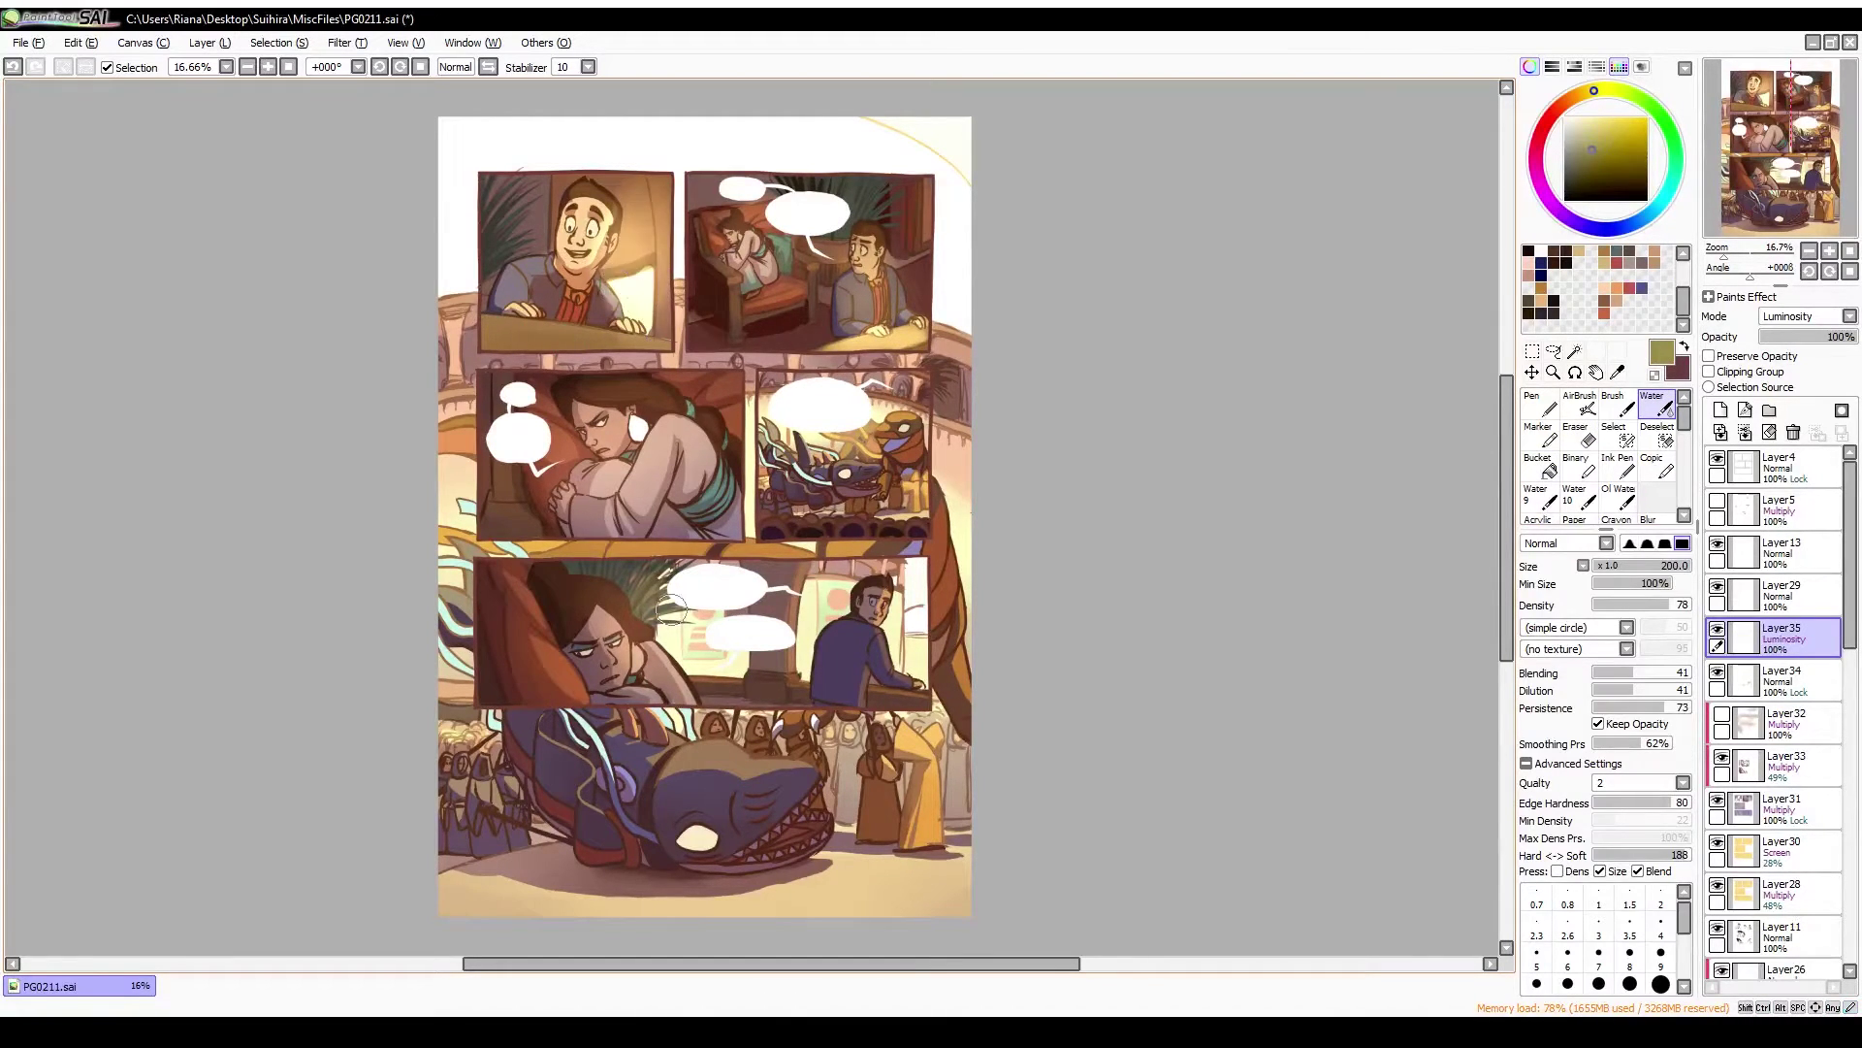
key(m)
click(1780, 679)
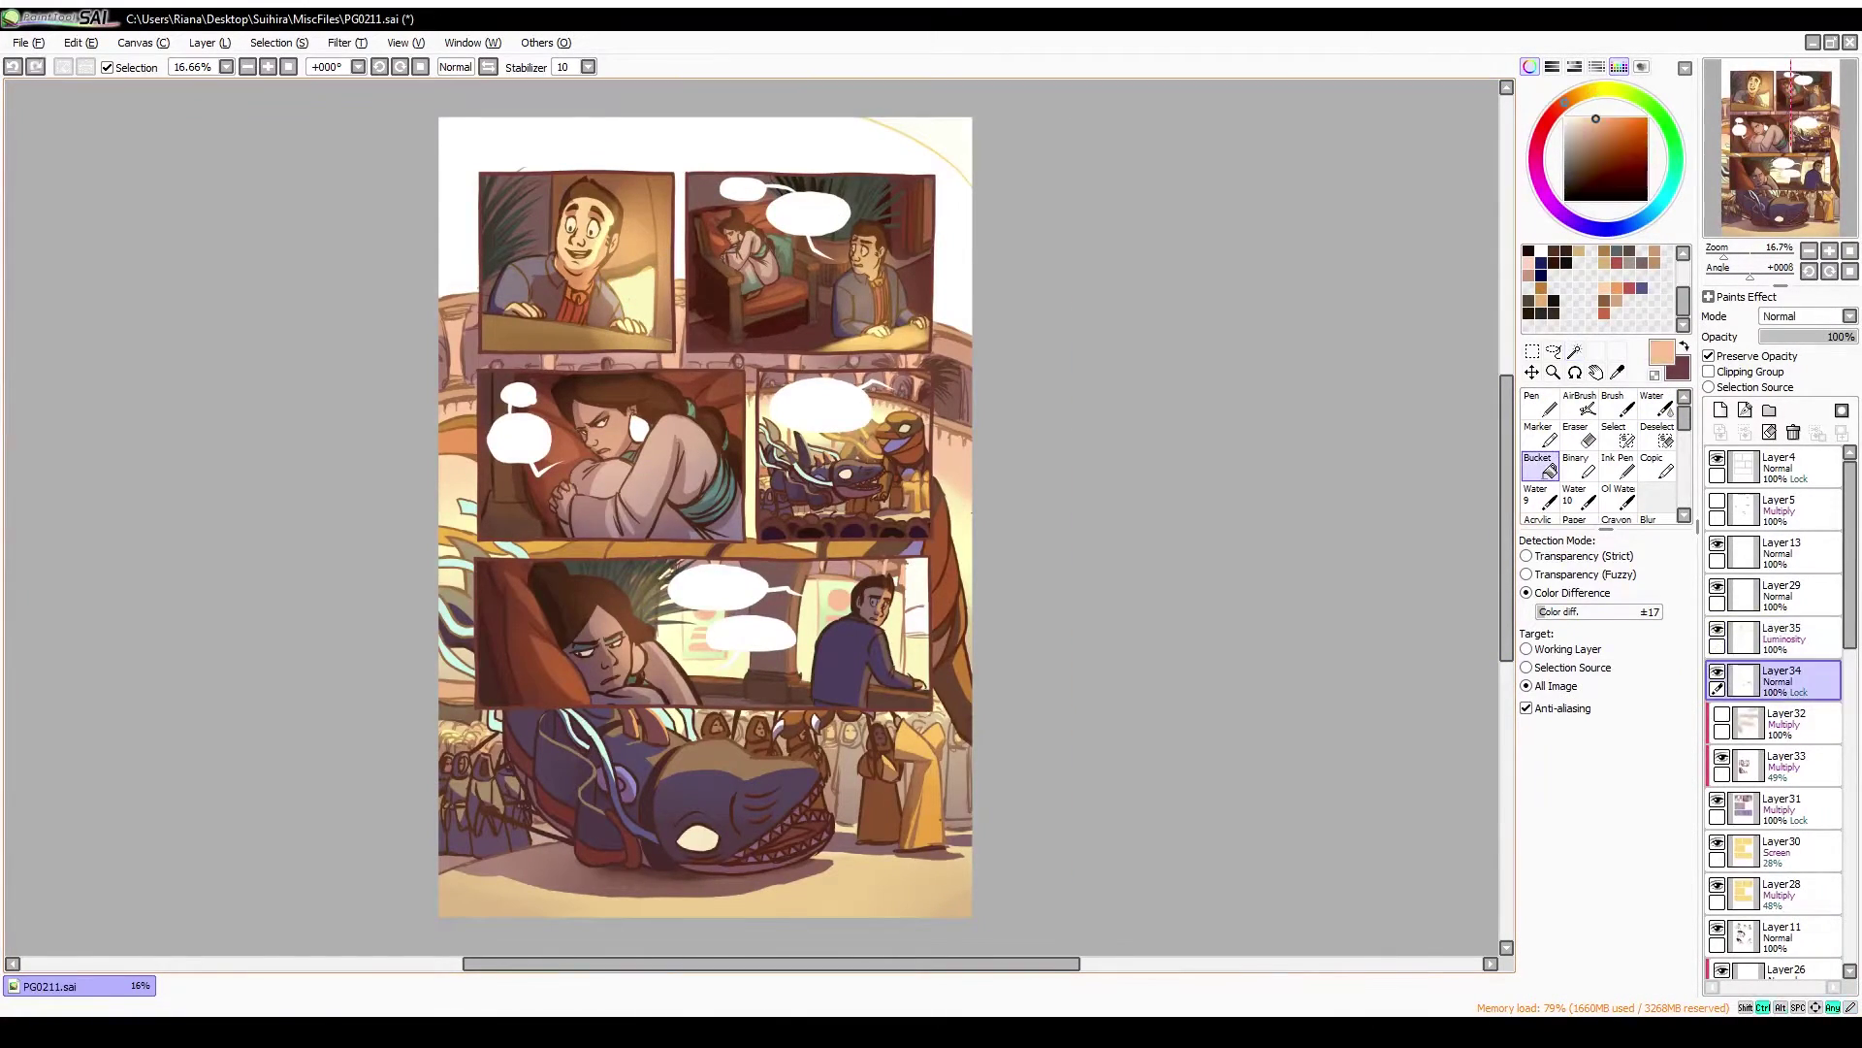
key(h)
key(h)
key(b)
alt+click(932, 713)
Recolour the borders of the three lower panels white on Layer4 with the Pen, and show the lettering on Layer5
click(1780, 466)
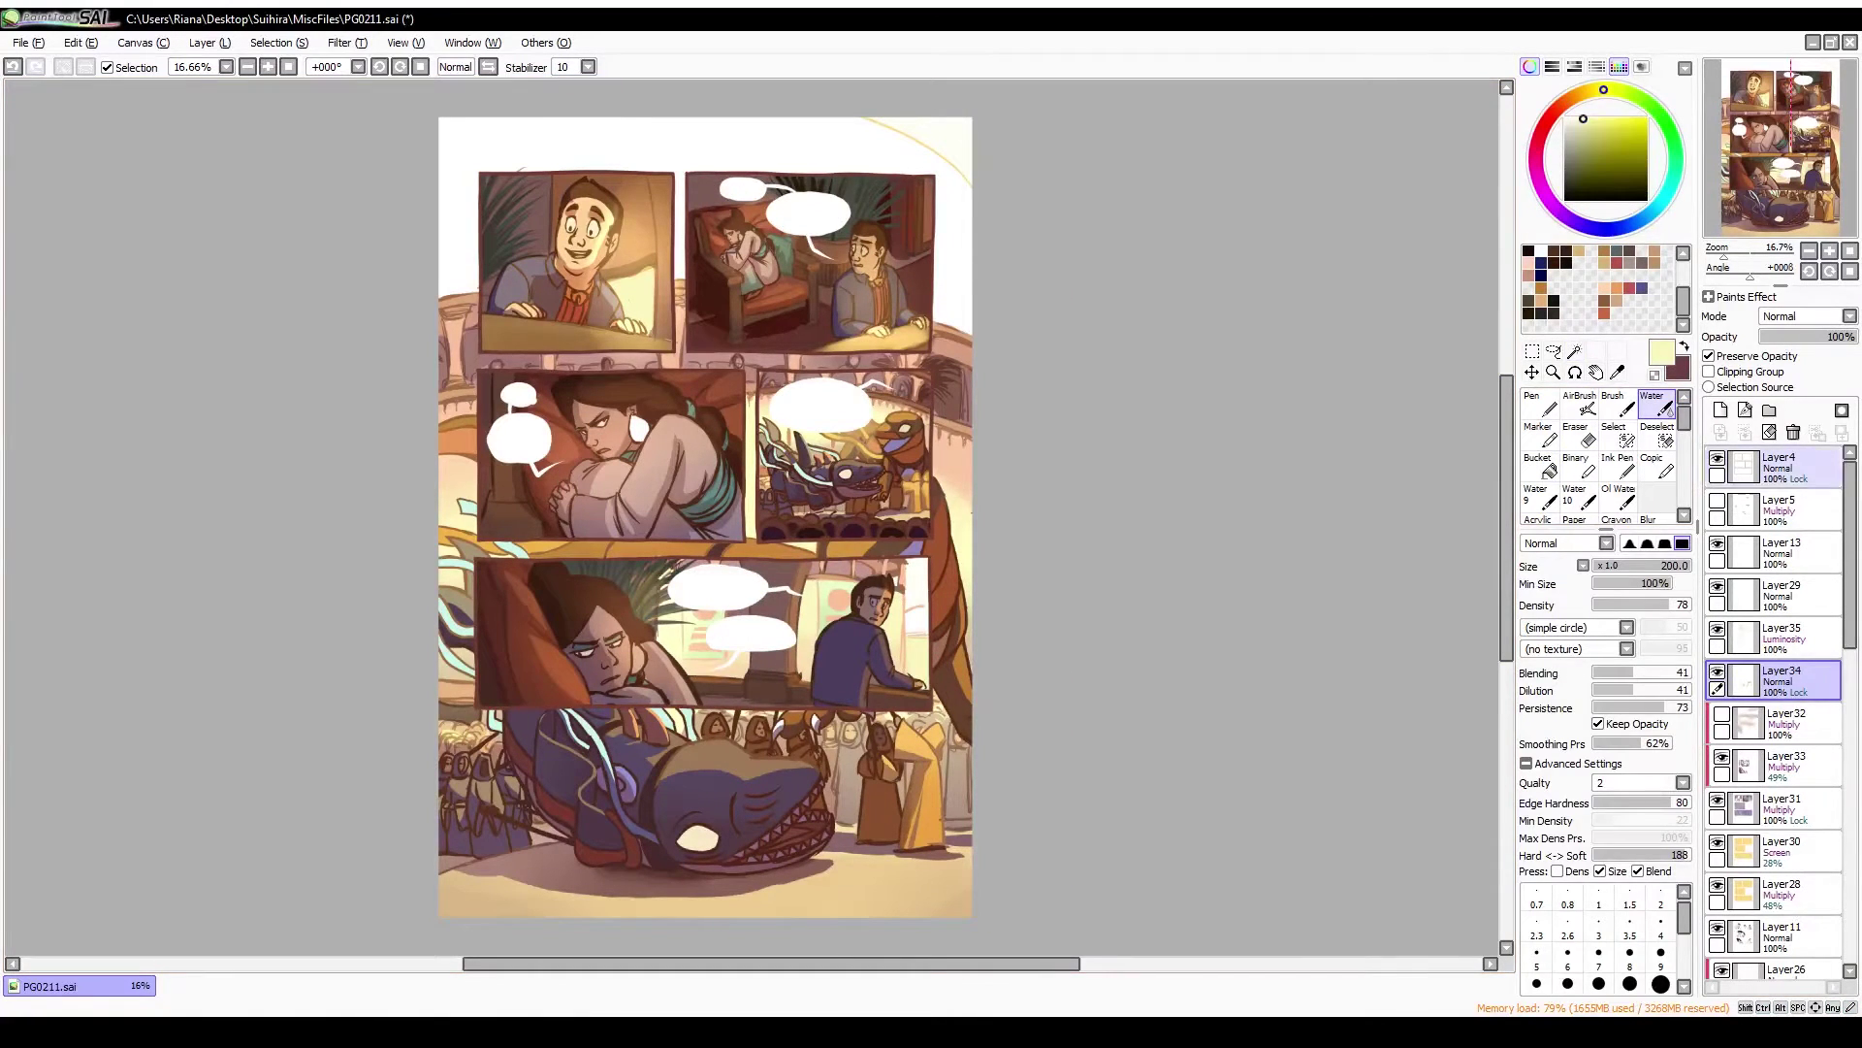
click(1539, 403)
click(1677, 369)
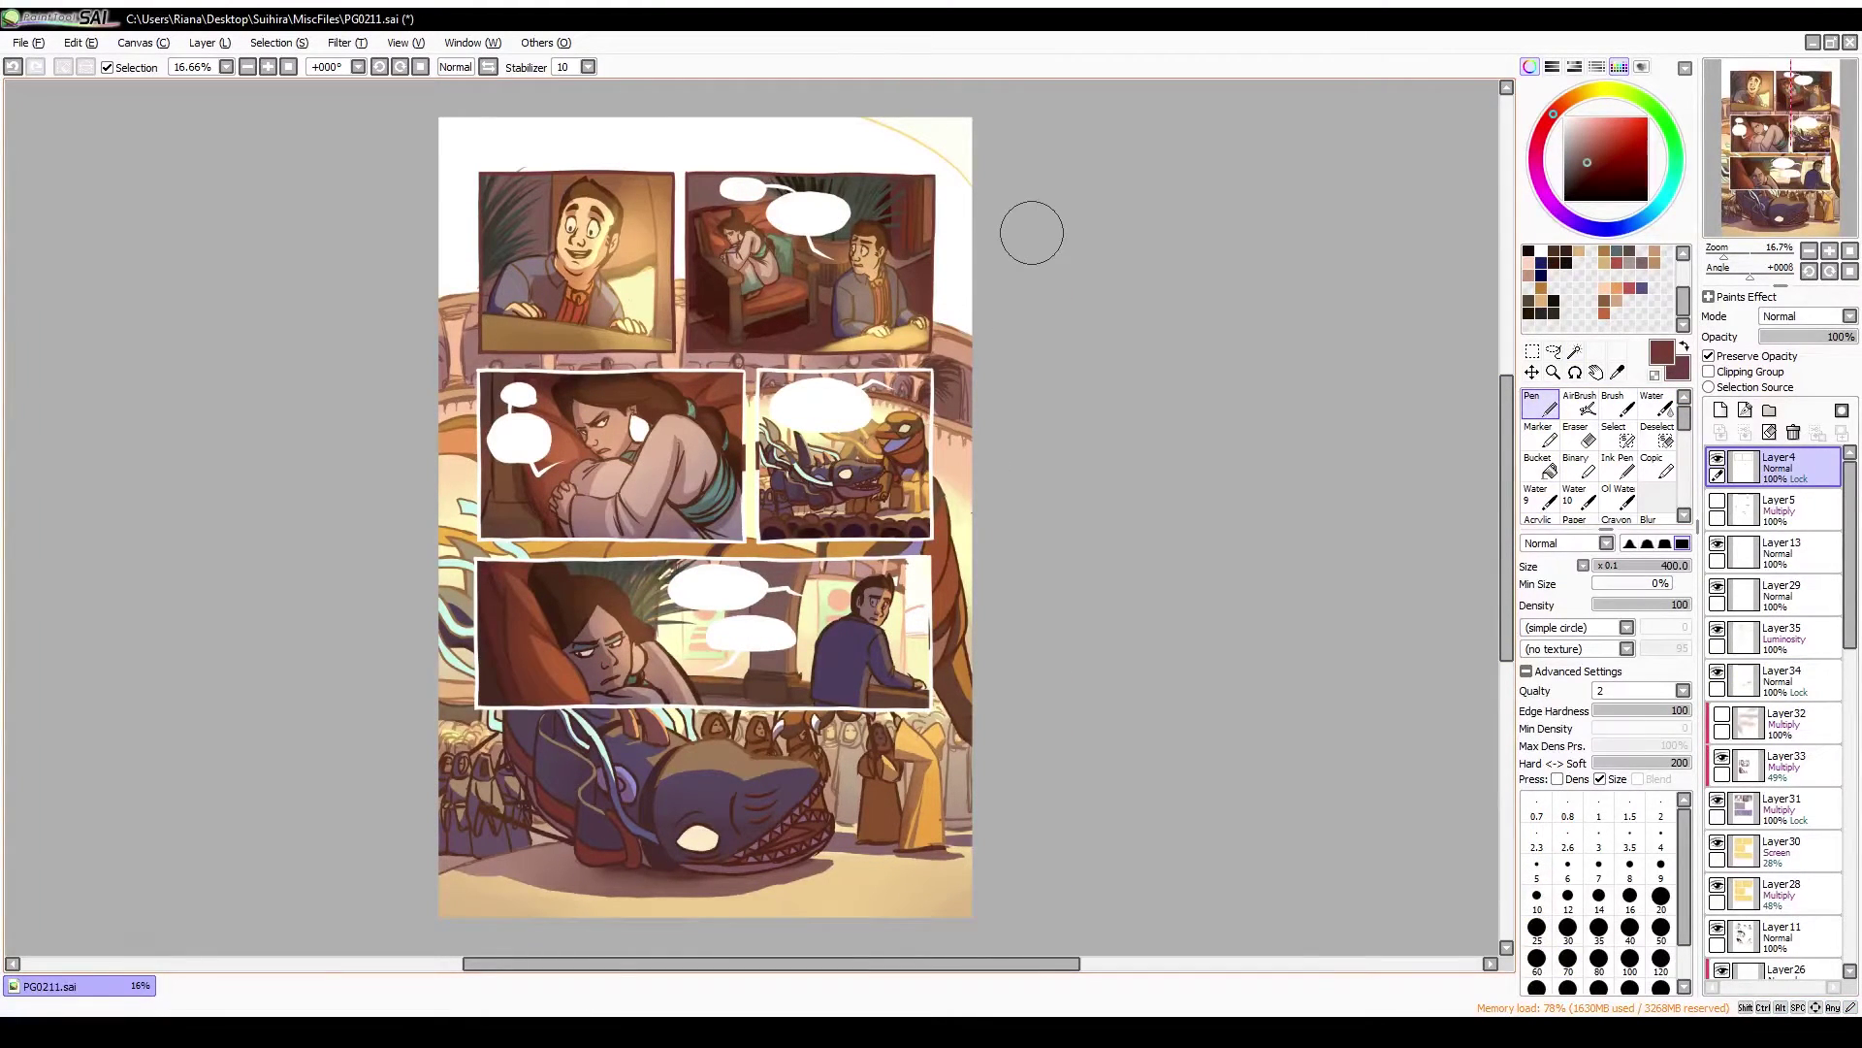
click(1717, 501)
Check the lettered page in normal and mirrored view for balance
click(1780, 679)
click(1539, 463)
key(e)
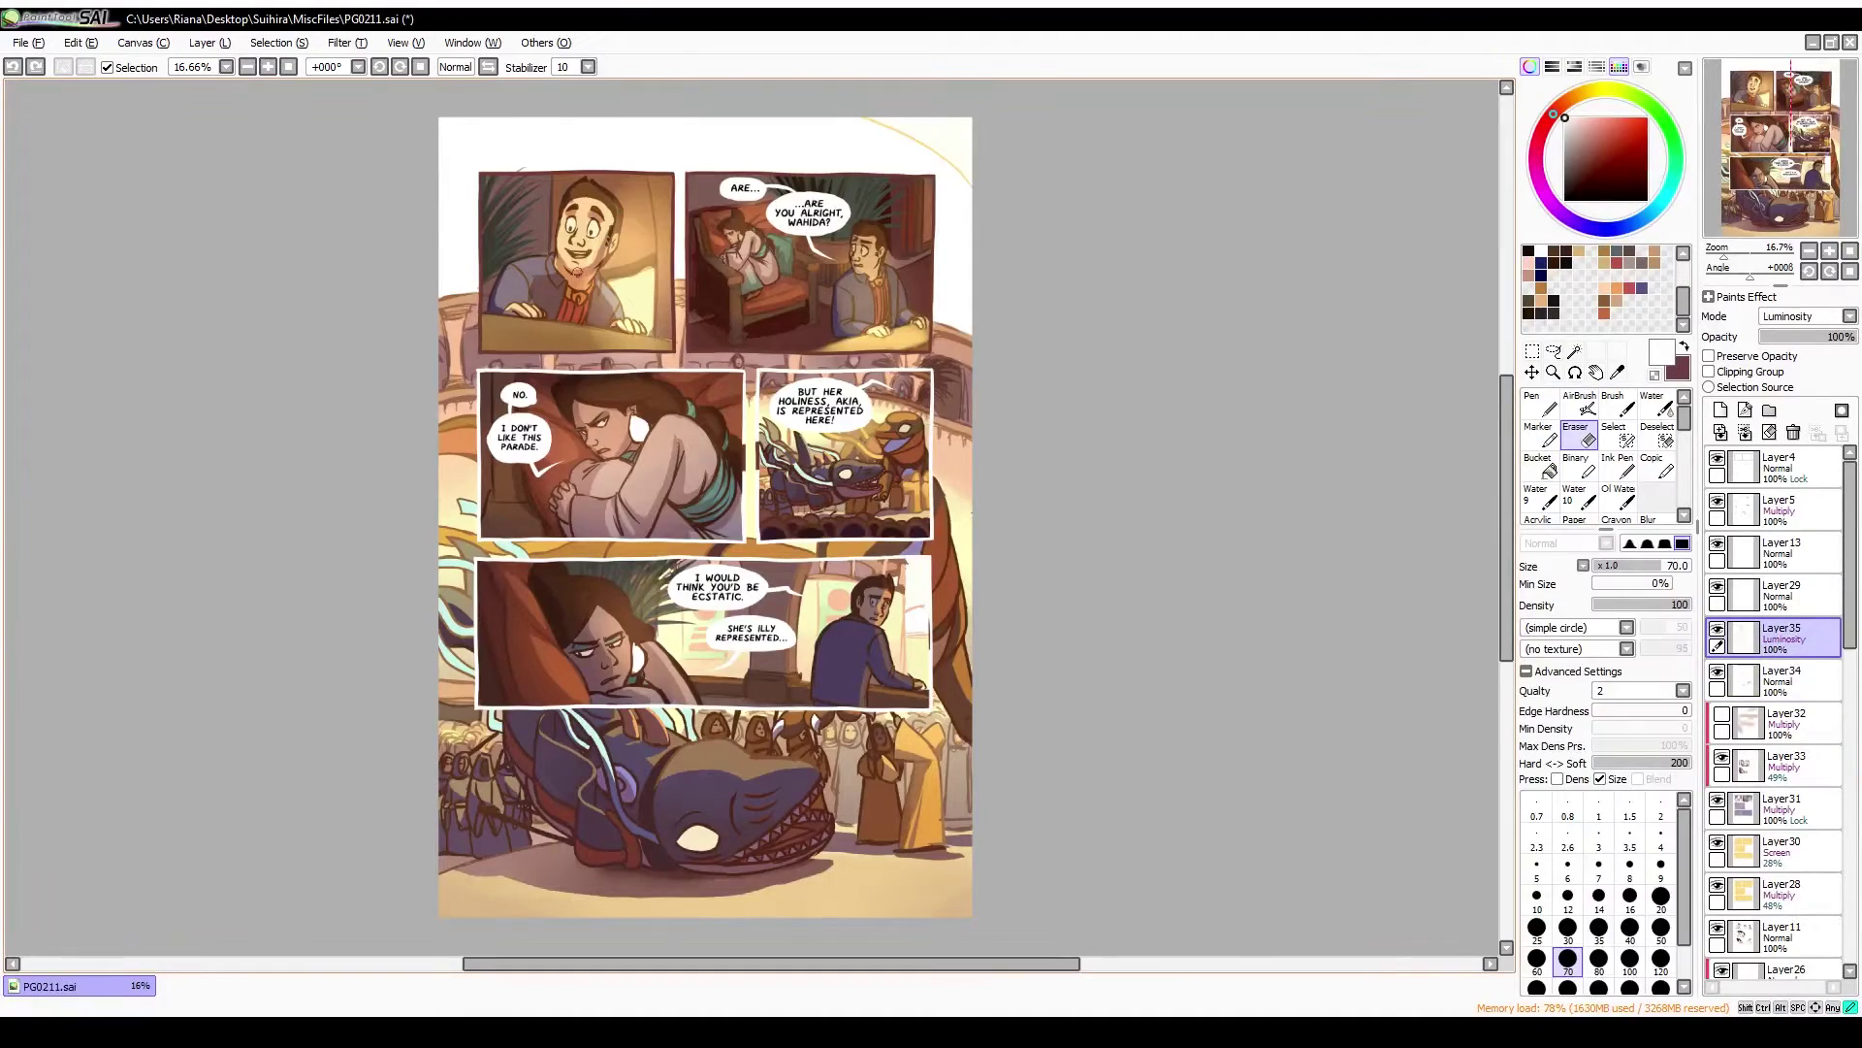
key(h)
key(h)
key(h)
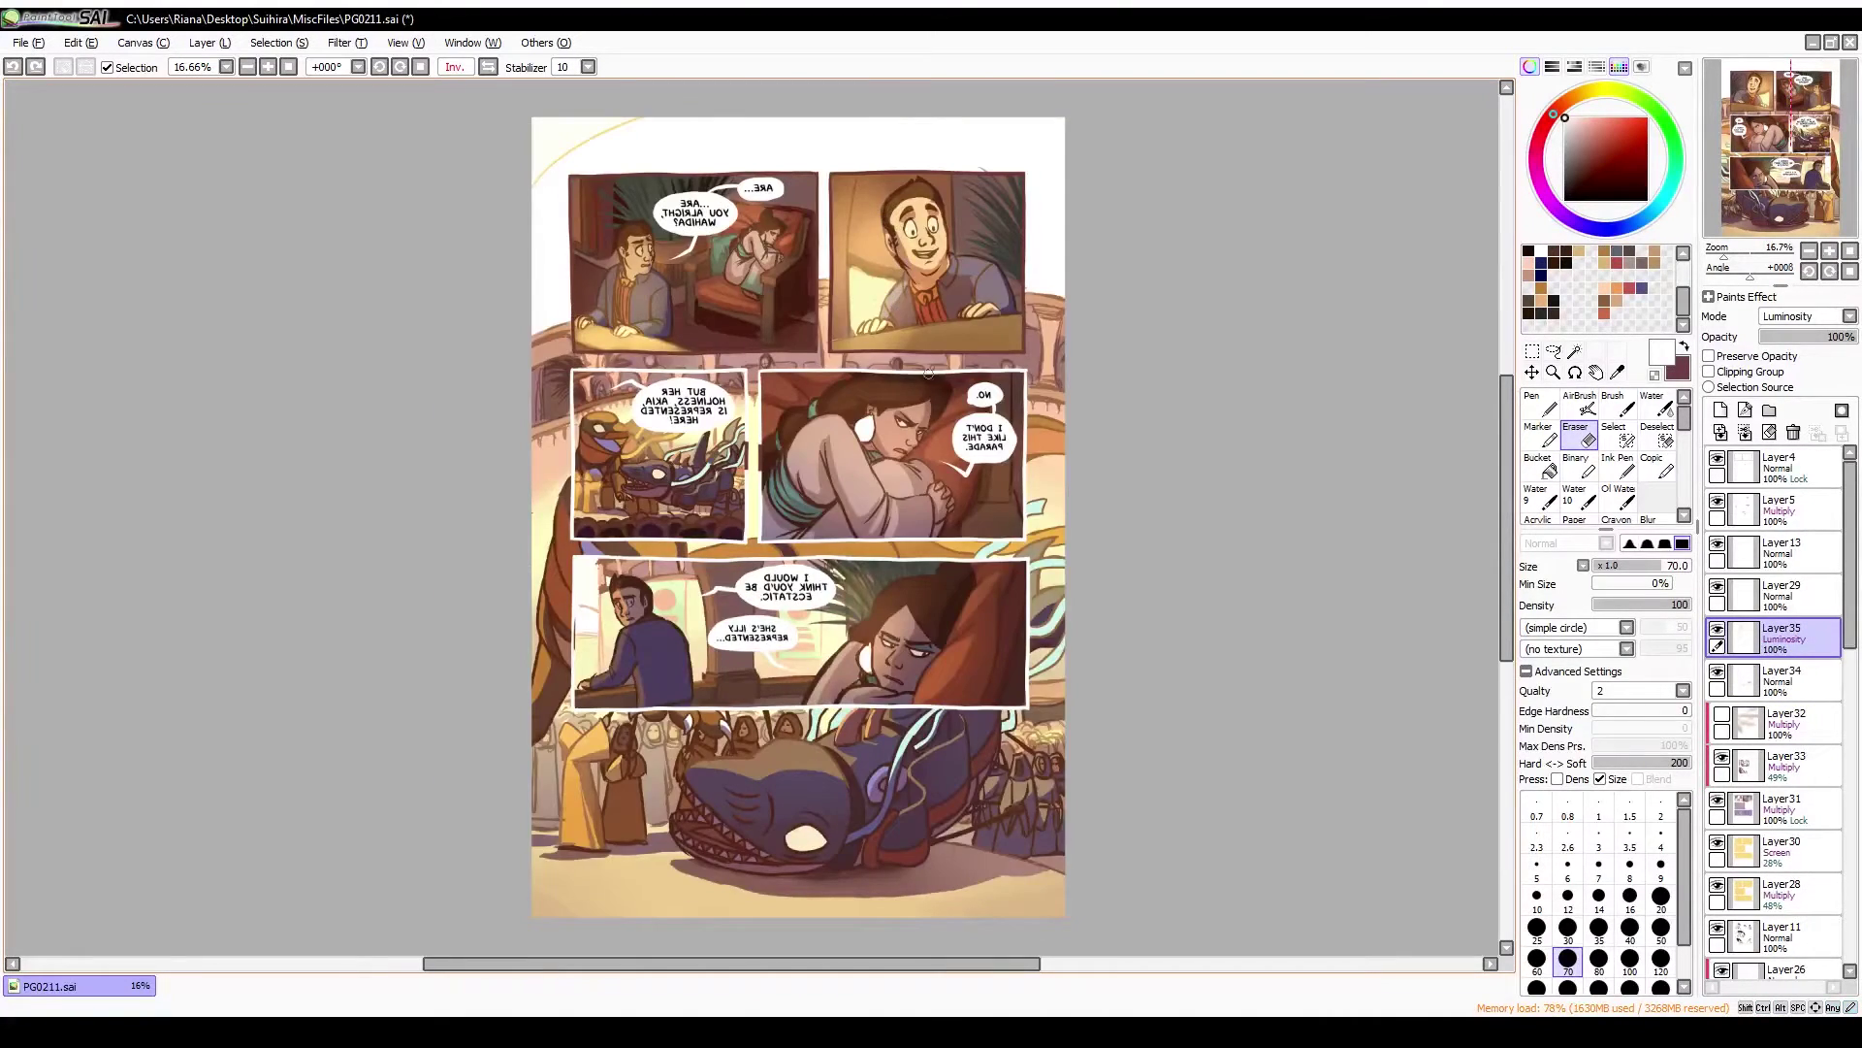
key(h)
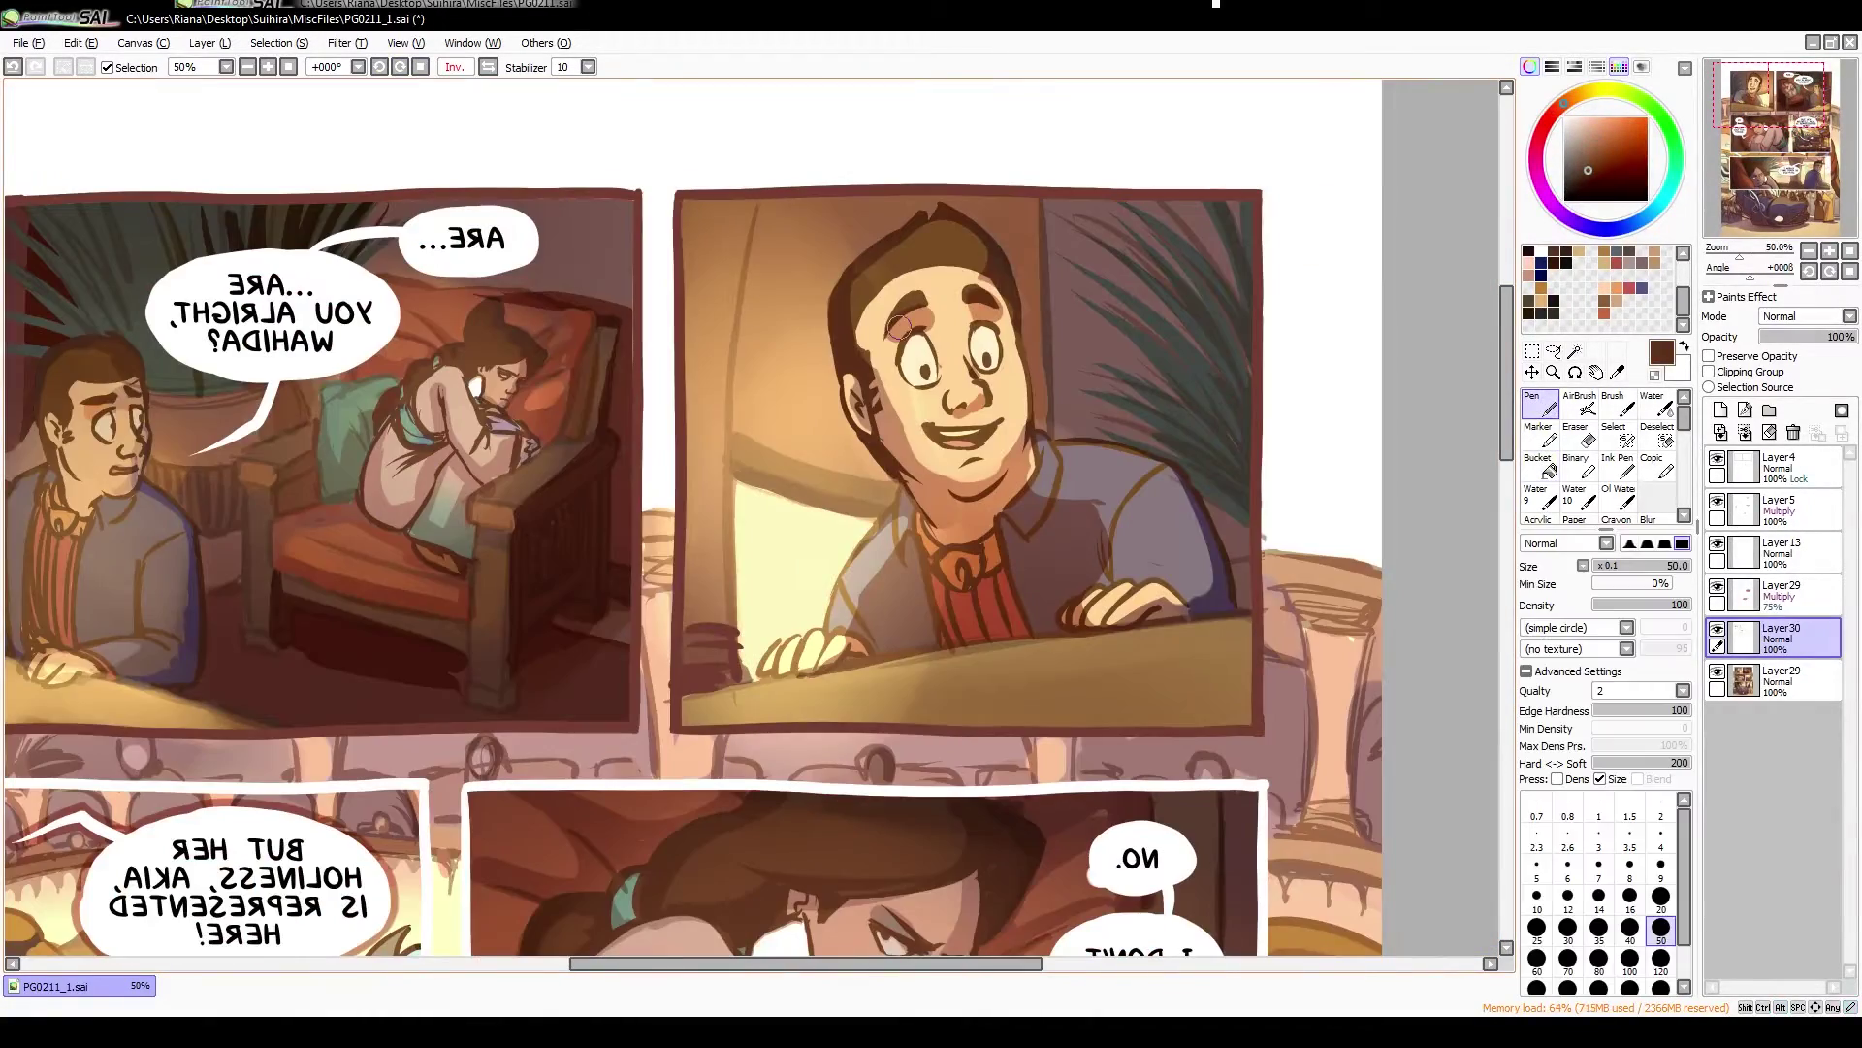
Touch up the smiling man's face and the wall beside him in the first panel on Layer30 with a size 30 Pen
alt+click(902, 330)
key(bracketleft)
key(bracketleft)
key(bracketleft)
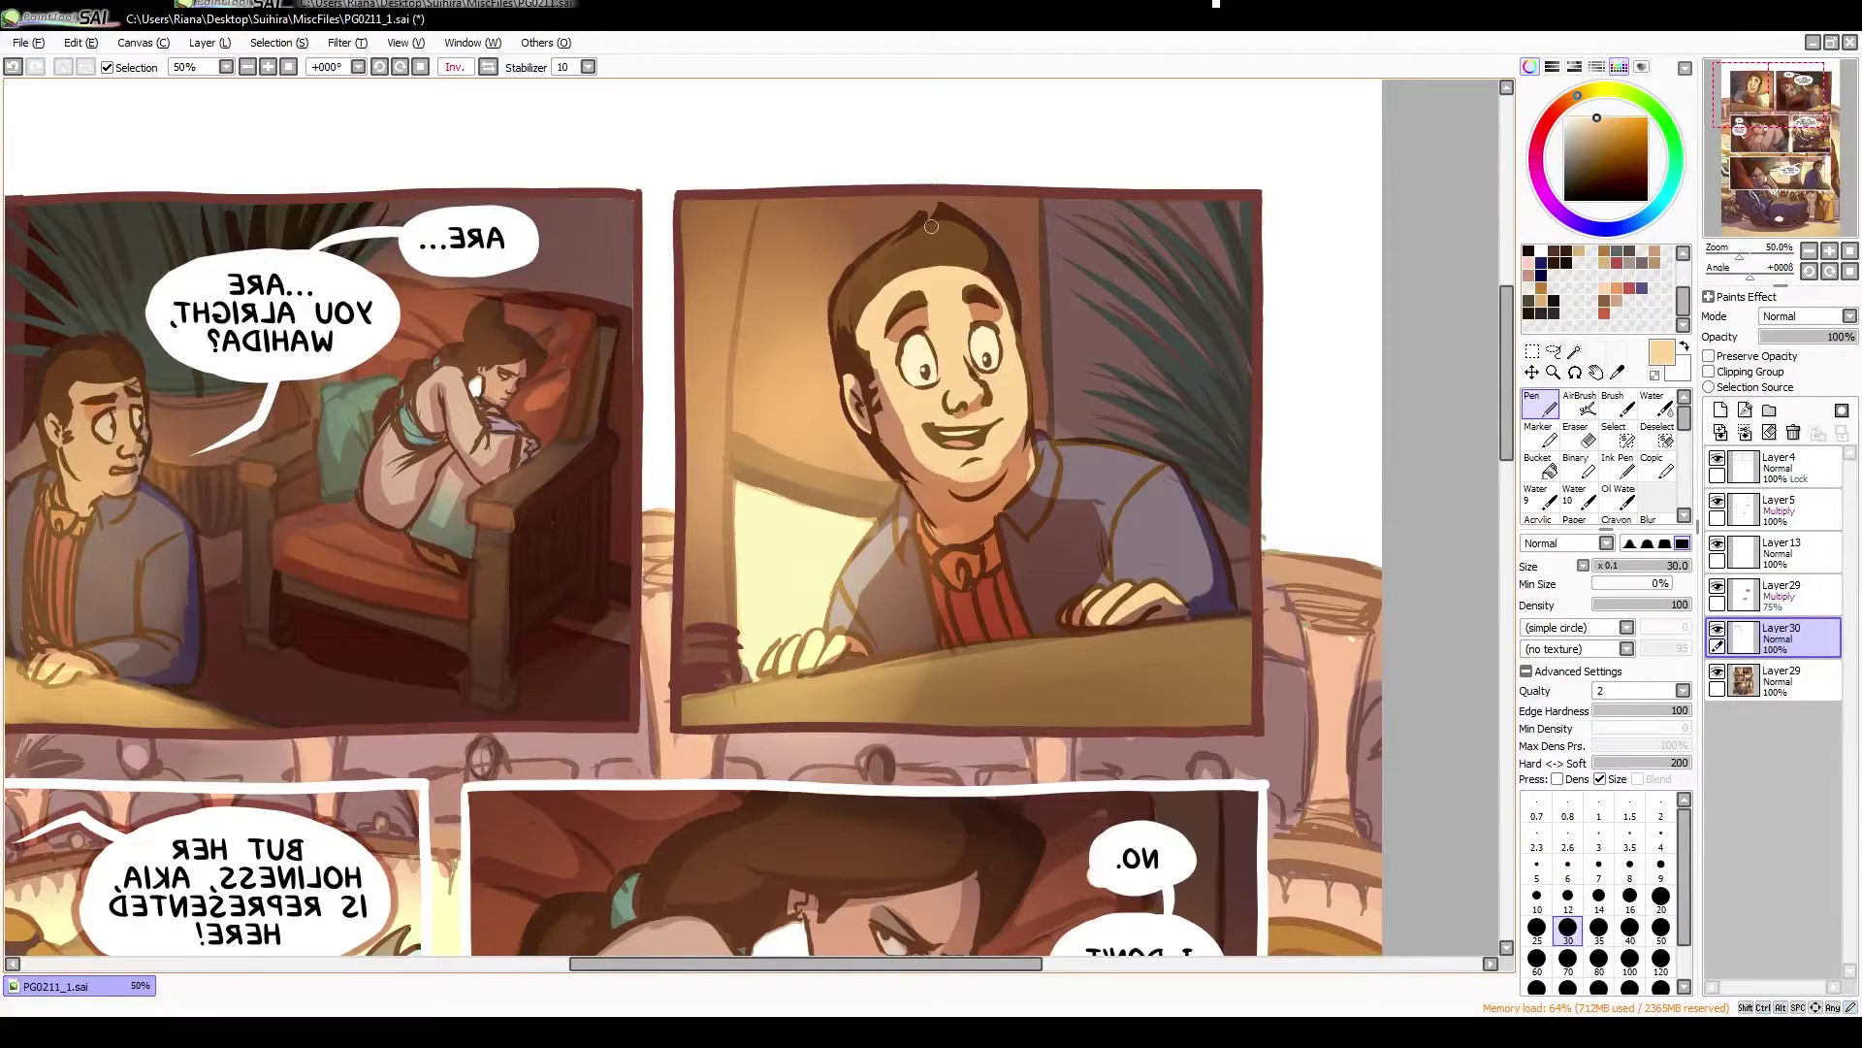
alt+click(873, 356)
alt+click(1068, 416)
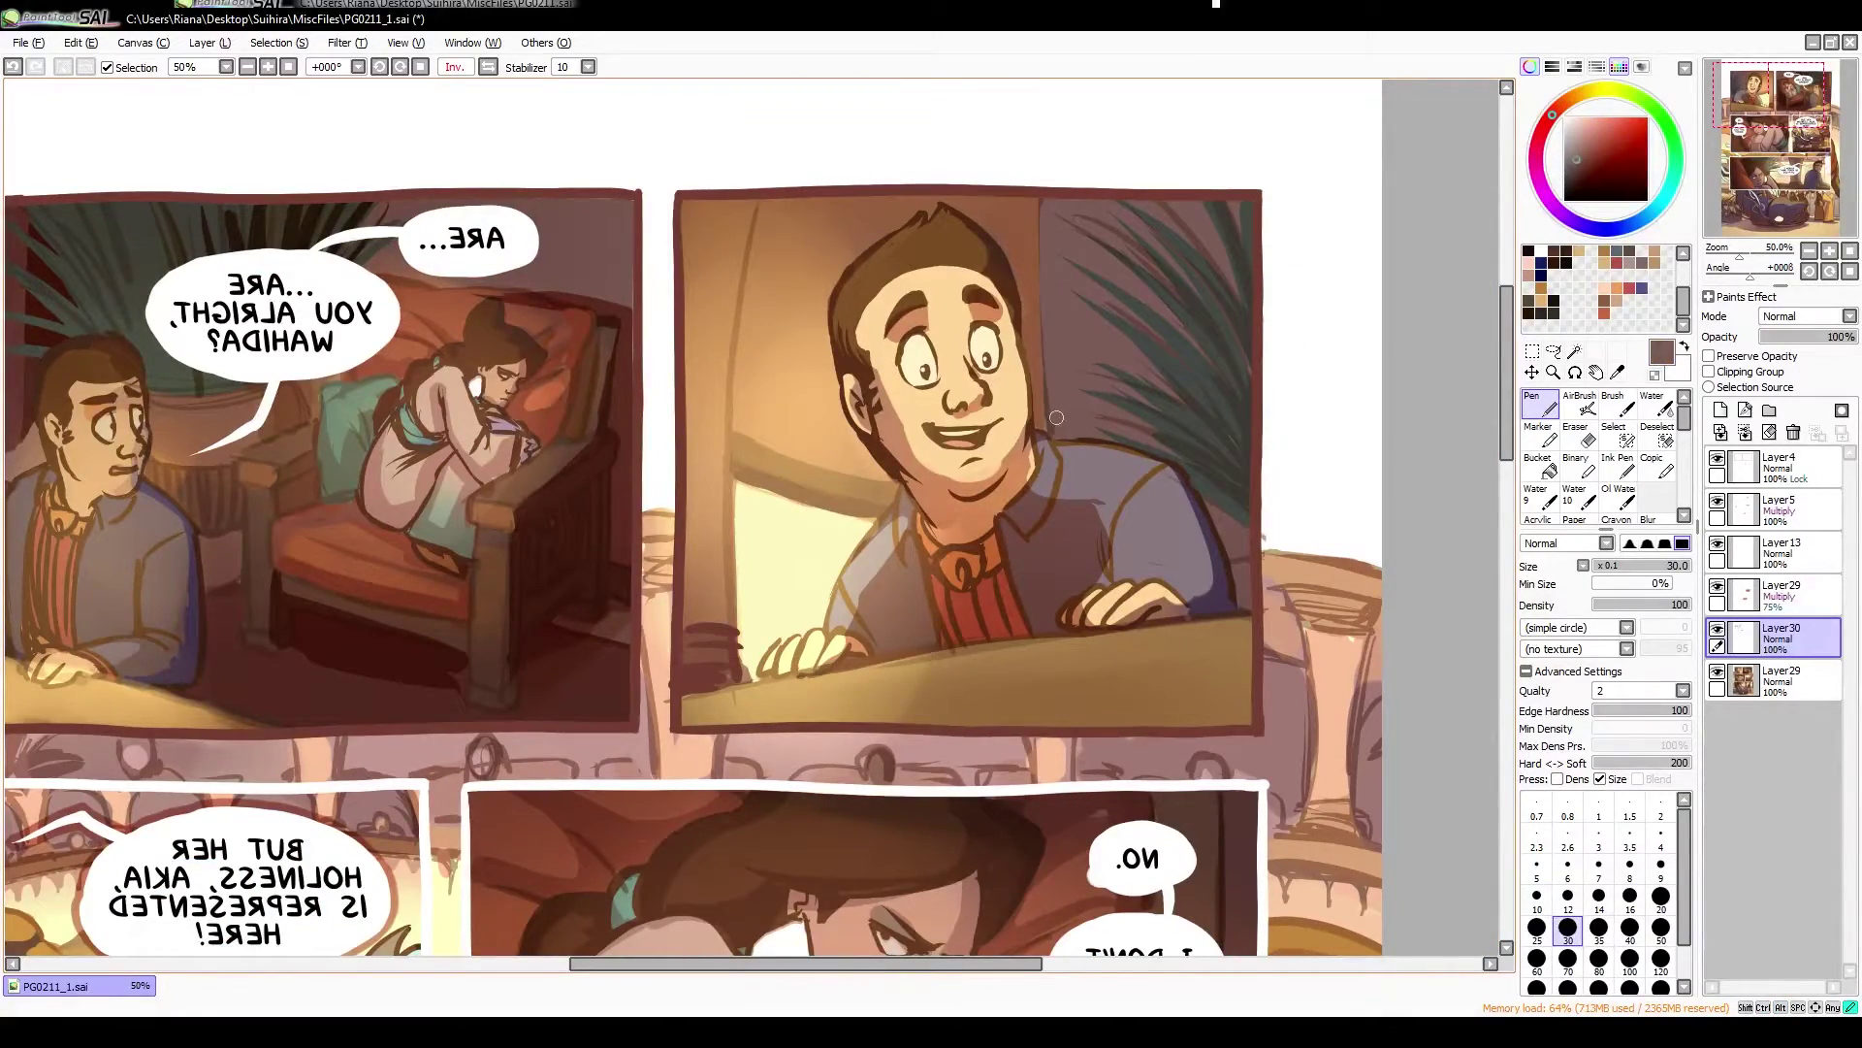
key(h)
key(h)
key(h)
Paint over the first panel's table with an even brown on Layer30
alt+click(394, 529)
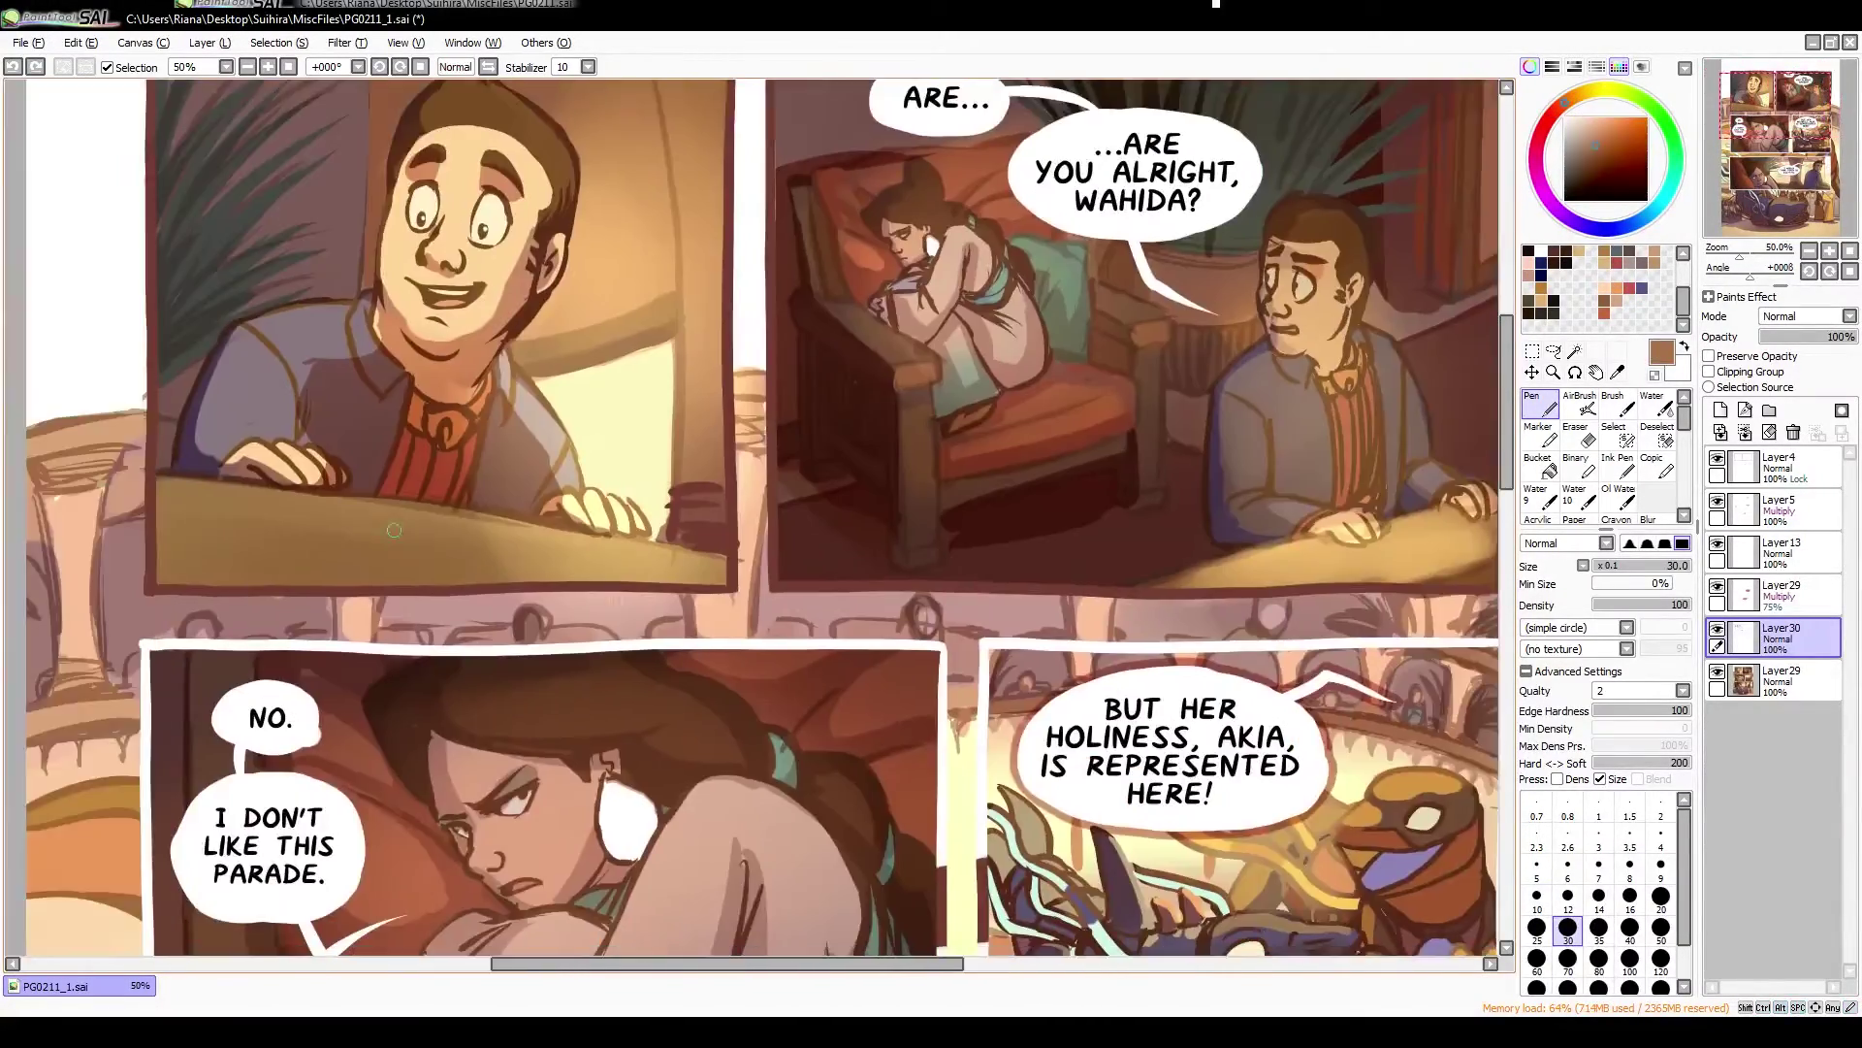
key(h)
alt+click(1061, 279)
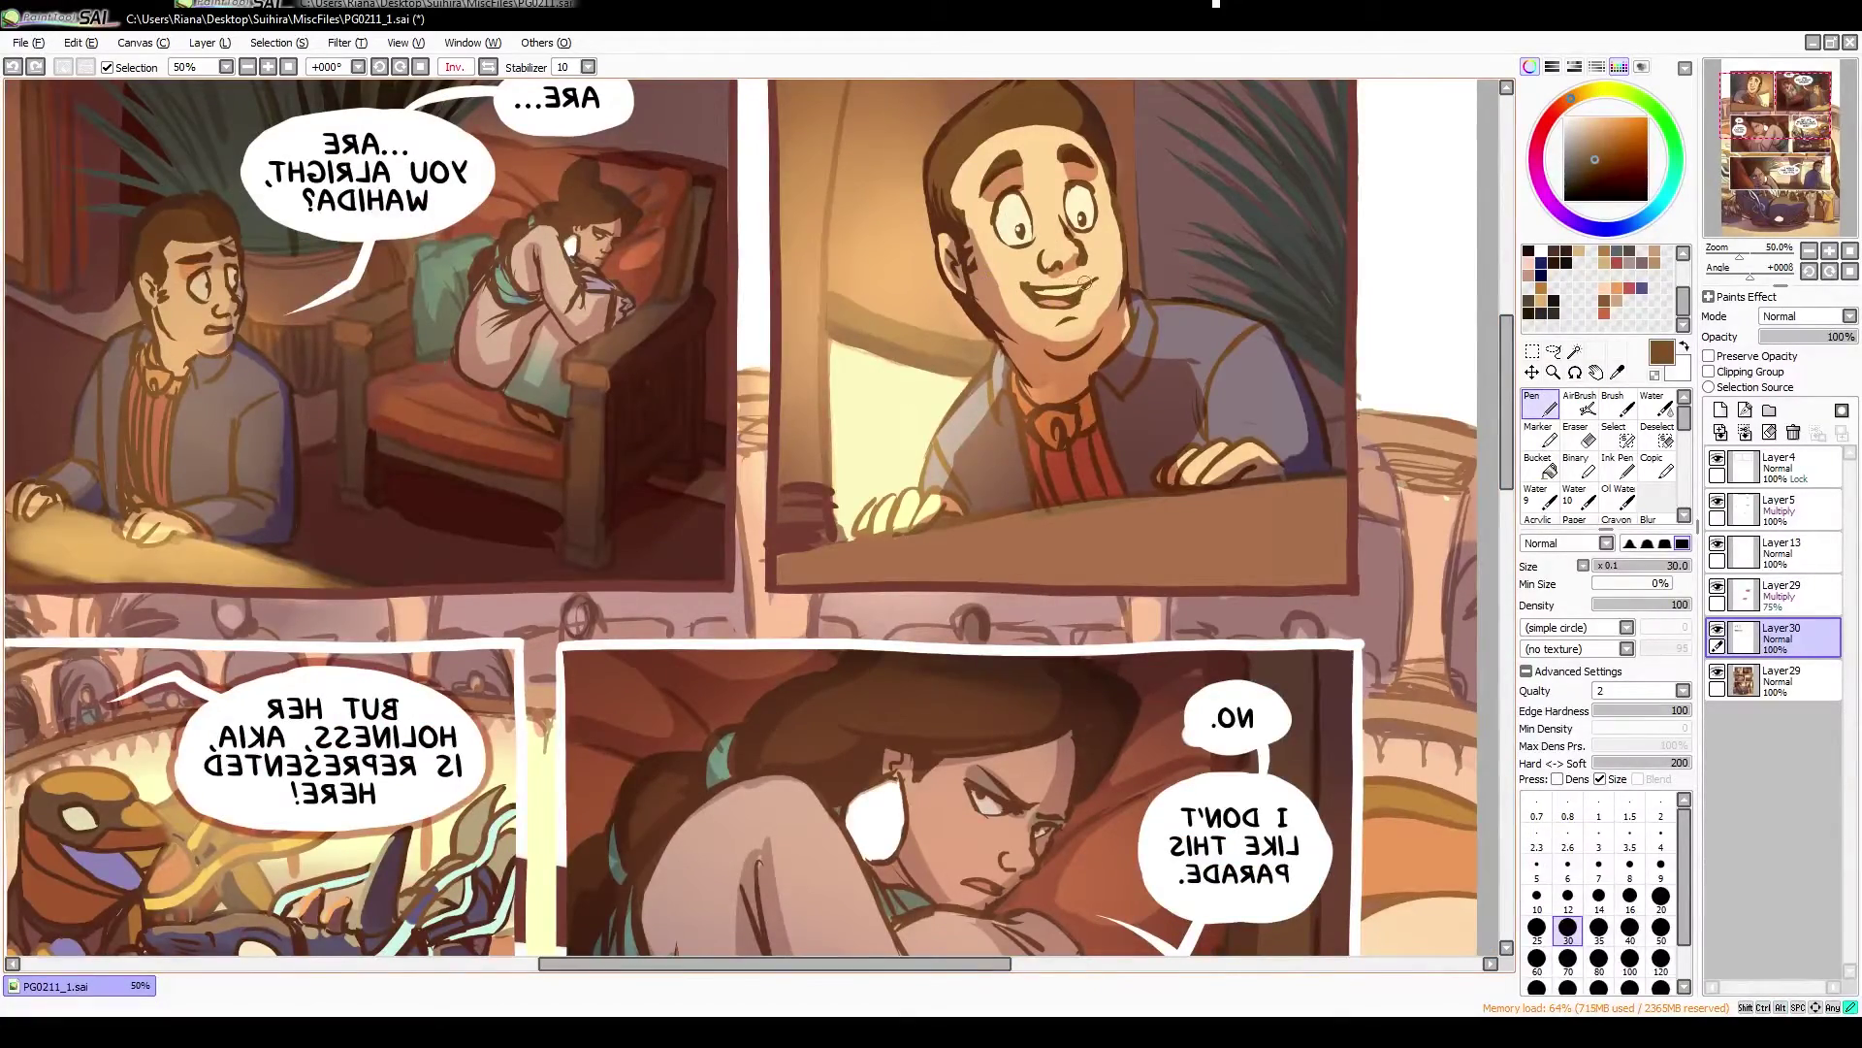
key(h)
scroll(1084, 281, left, 5)
alt+click(535, 314)
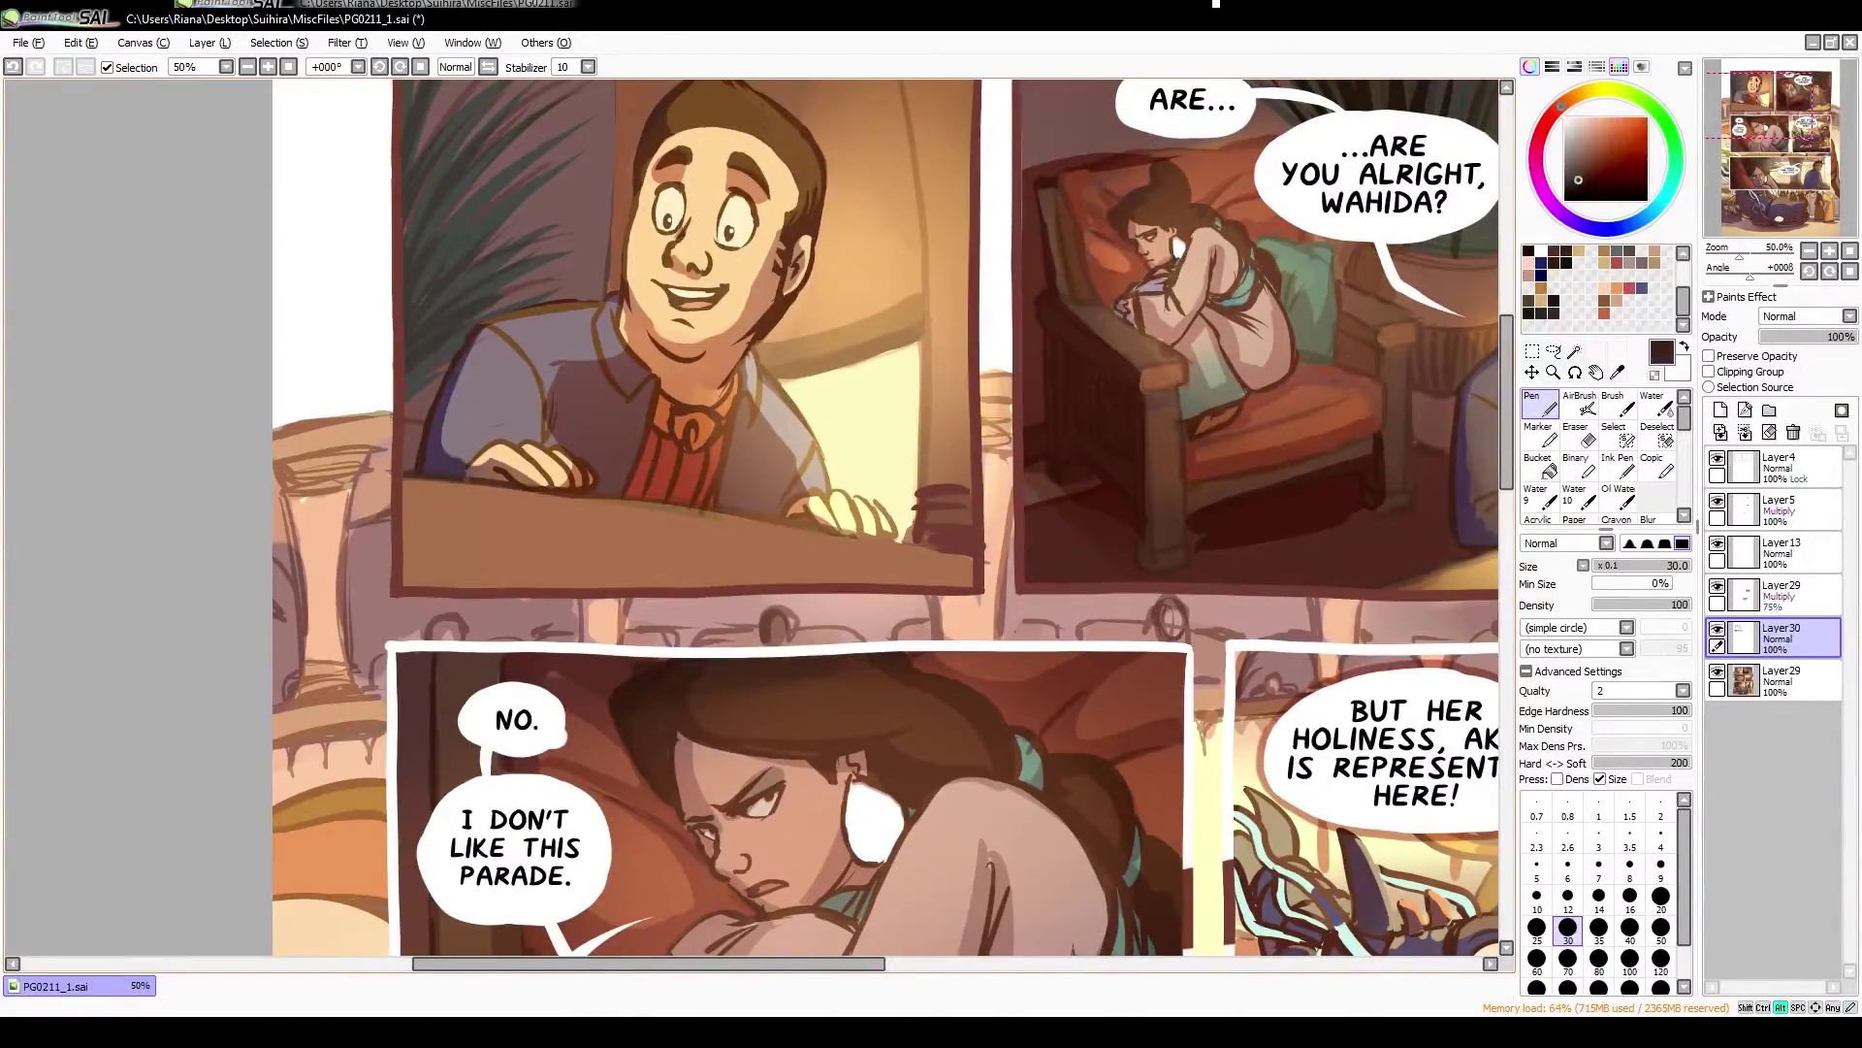
Paint a darker brown edge along the first panel's table below the man's hands
drag(572, 472, 762, 489)
alt+click(766, 485)
alt+click(757, 496)
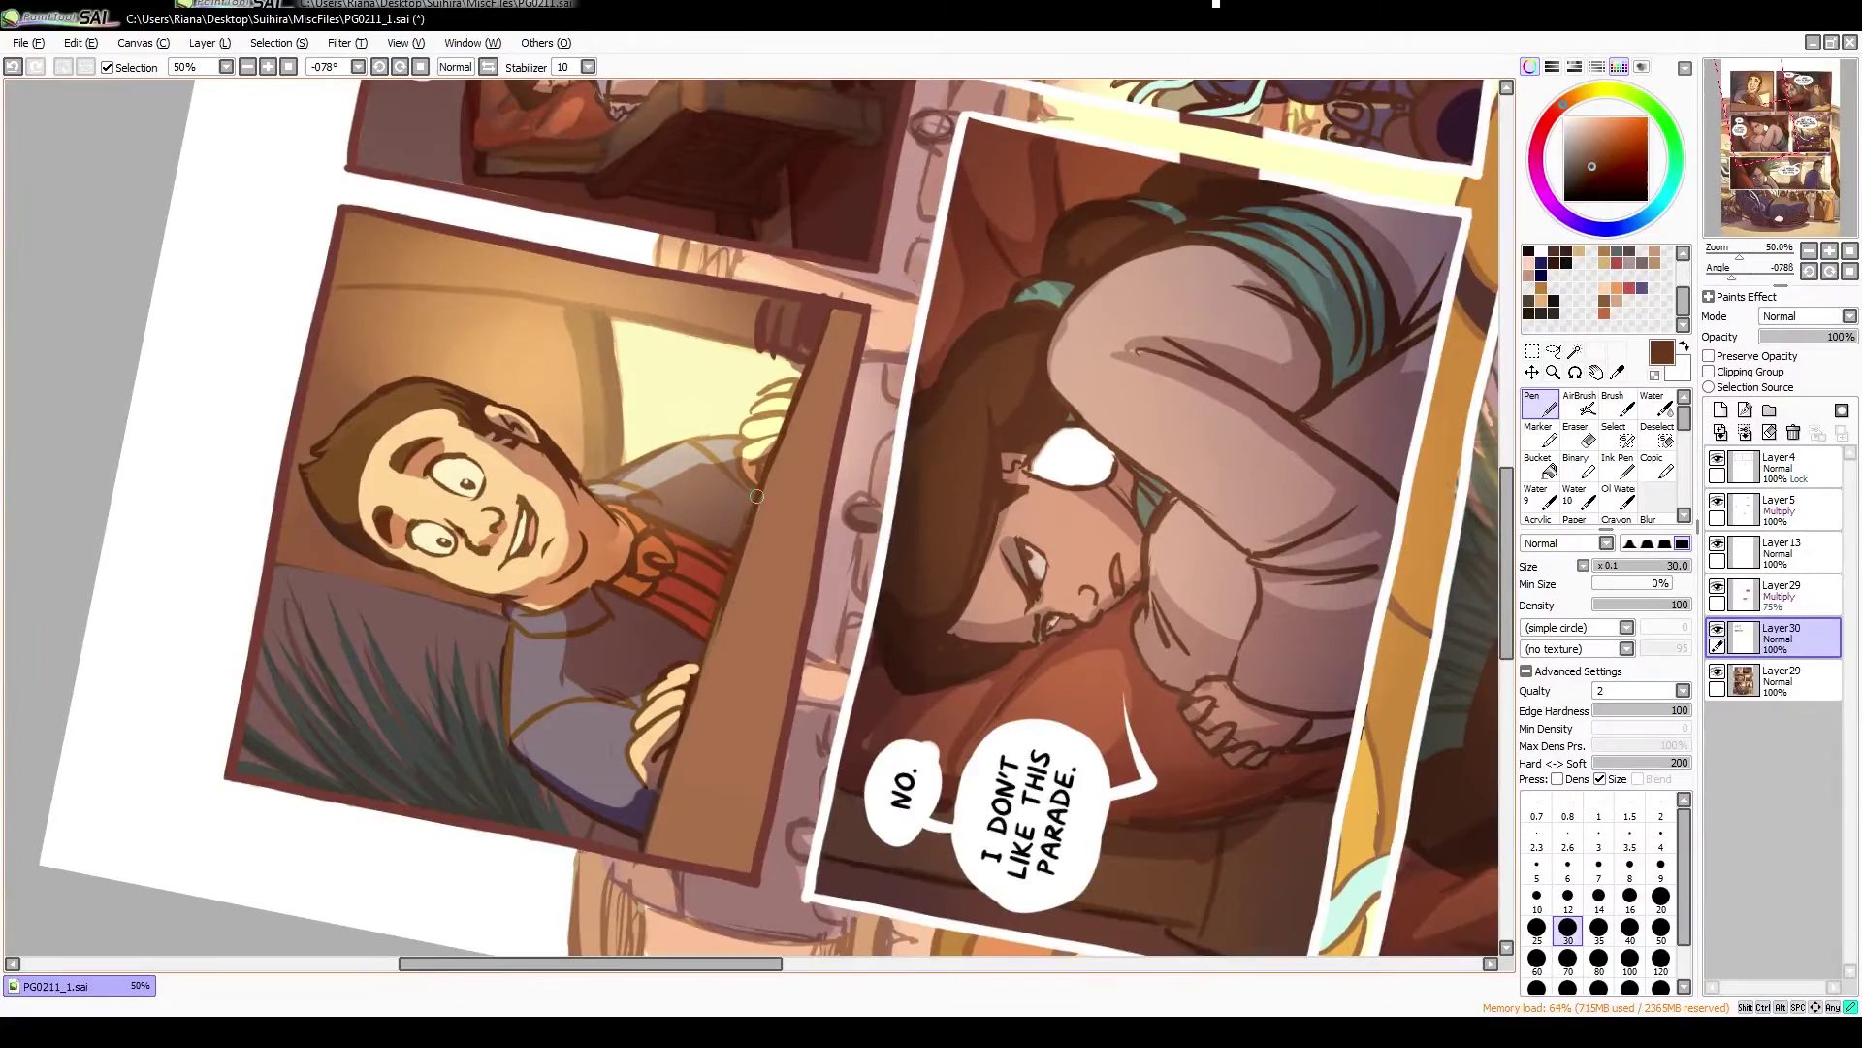
alt+click(797, 368)
key(Delete)
drag(623, 349, 521, 320)
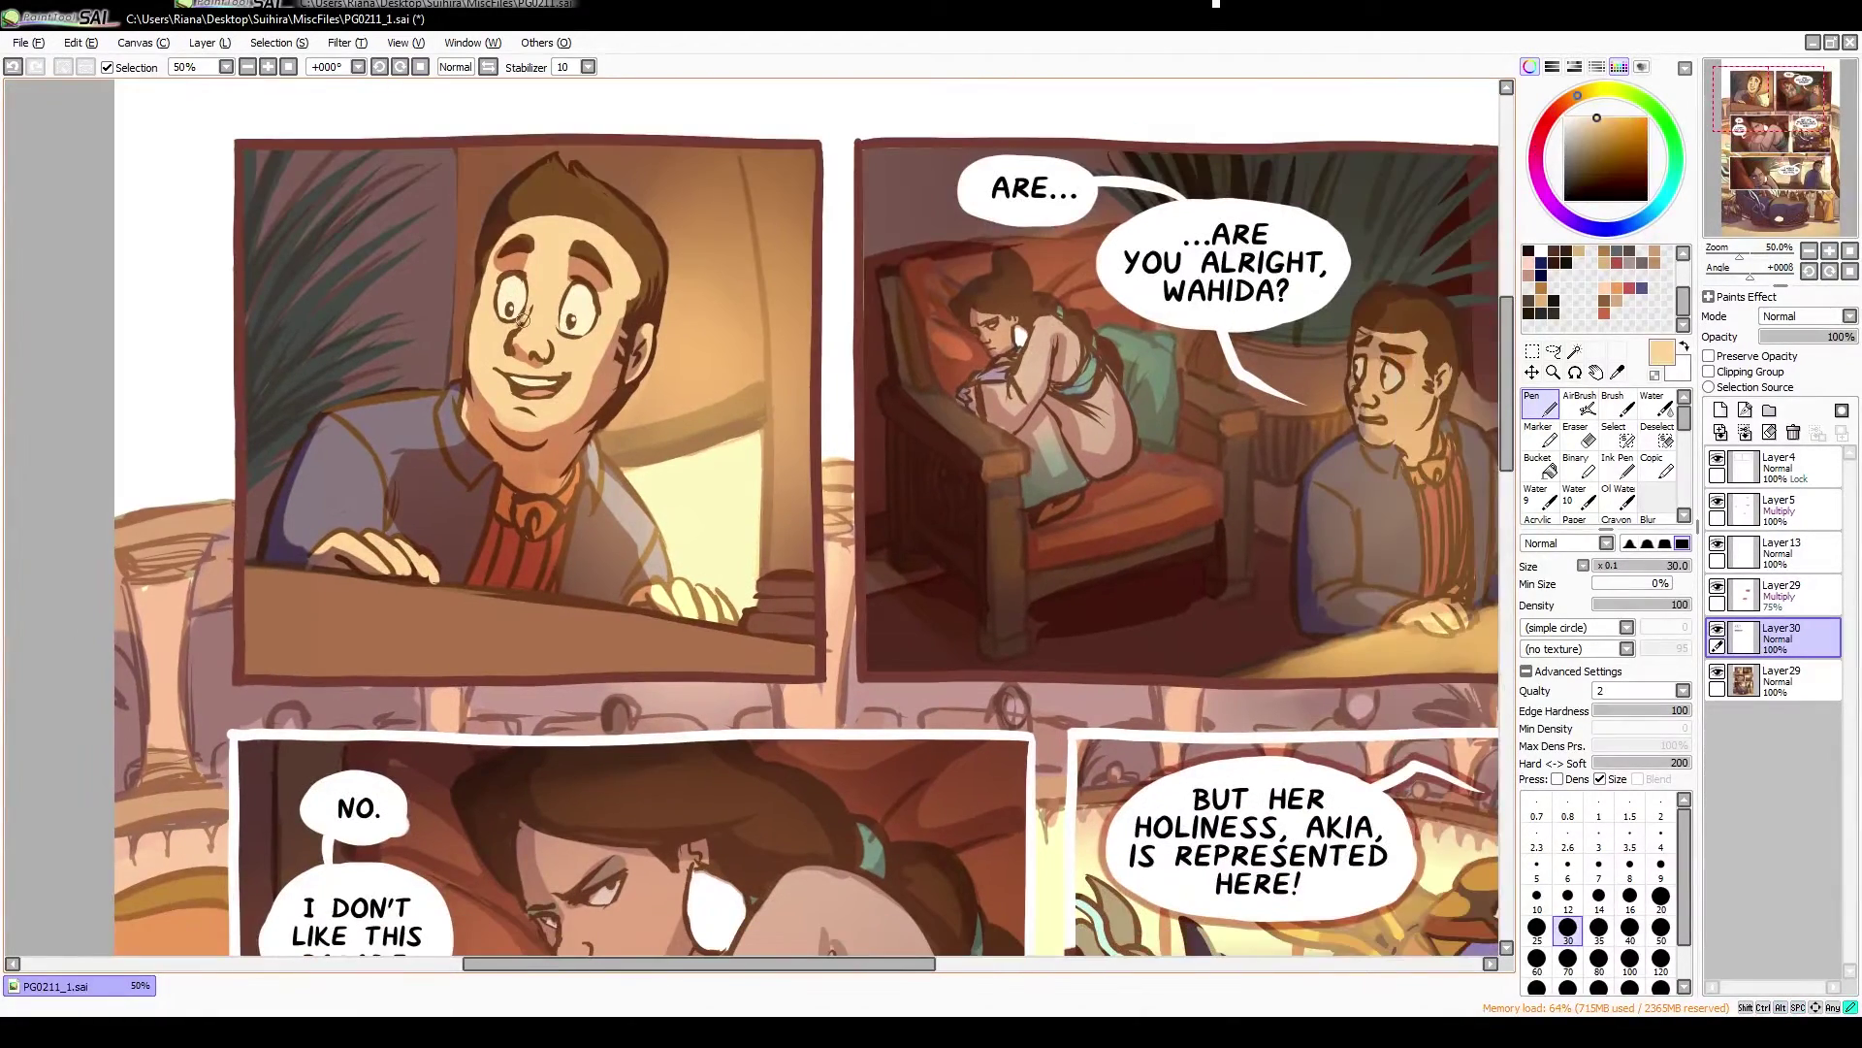
Refine the outlines of the smiling man's jacket and hands in the first panel with colours sampled from the artwork
alt+click(485, 439)
drag(545, 570, 566, 474)
alt+click(470, 337)
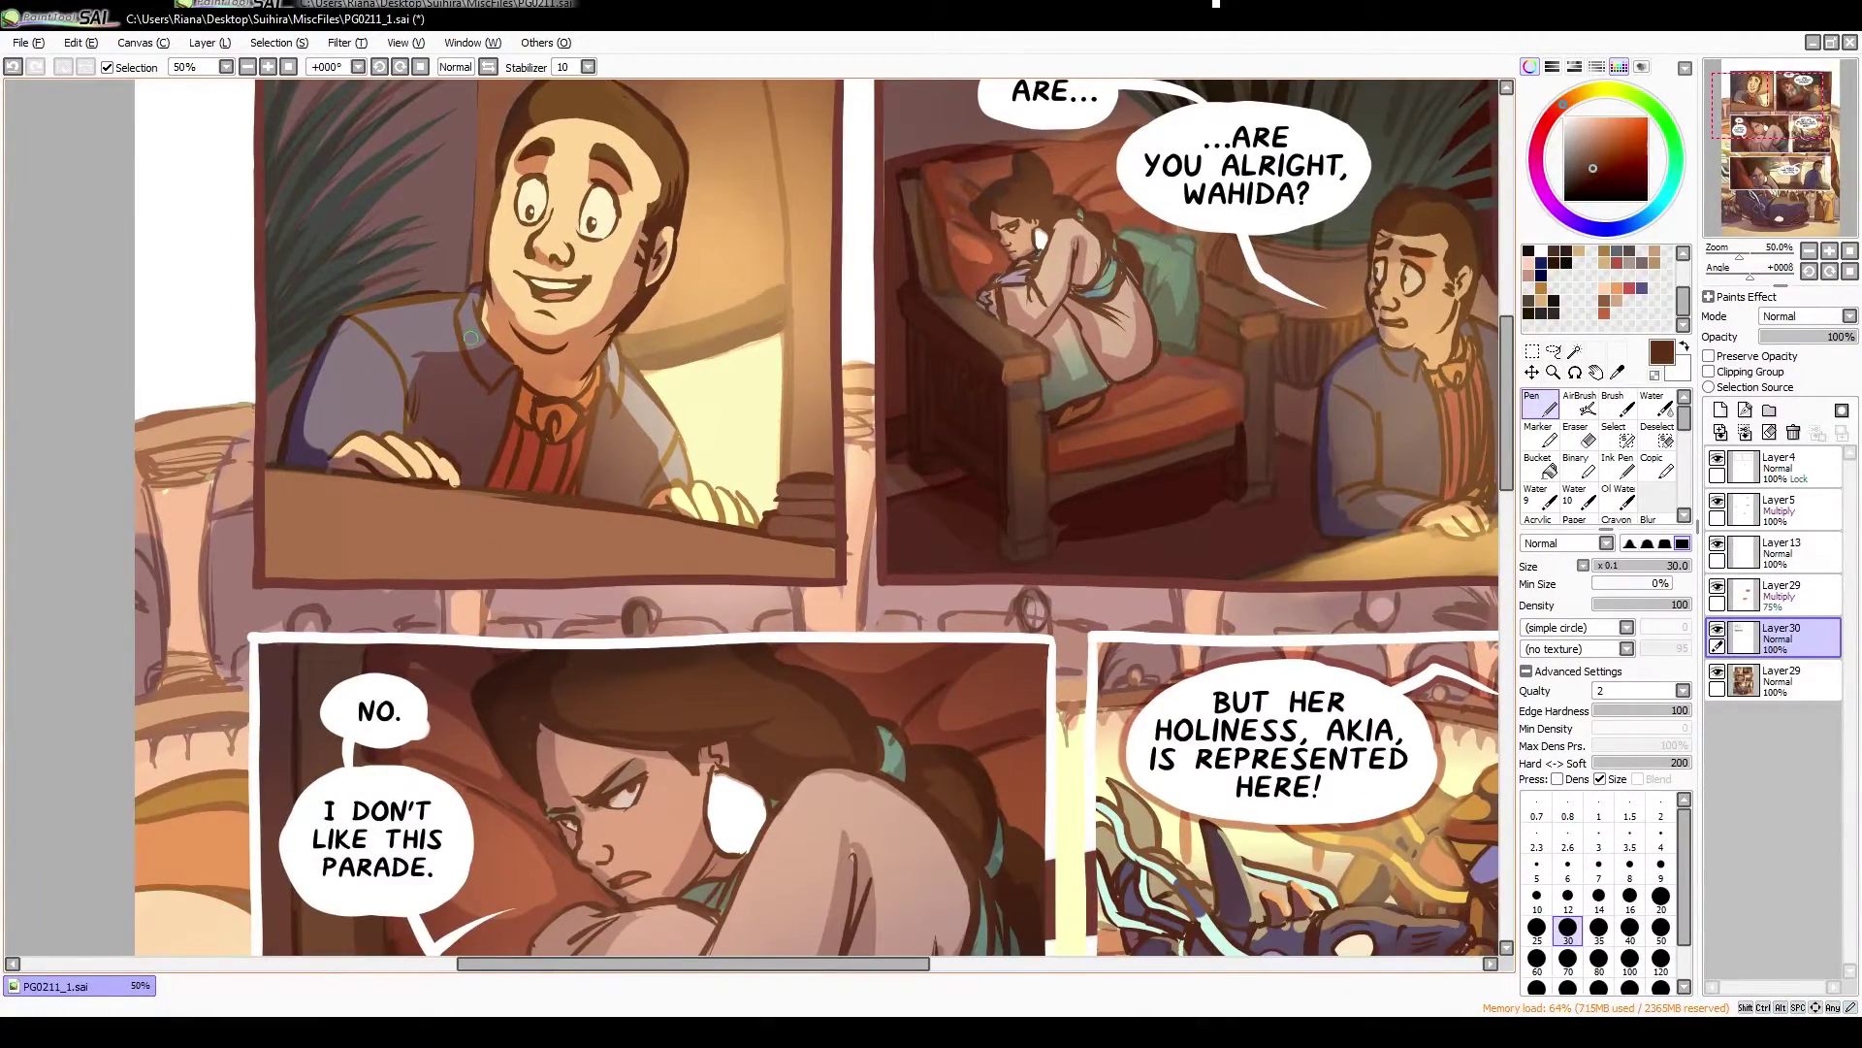
alt+click(442, 464)
mouse_move(503, 391)
mouse_down()
mouse_move(439, 470)
mouse_move(436, 405)
mouse_up()
alt+click(440, 470)
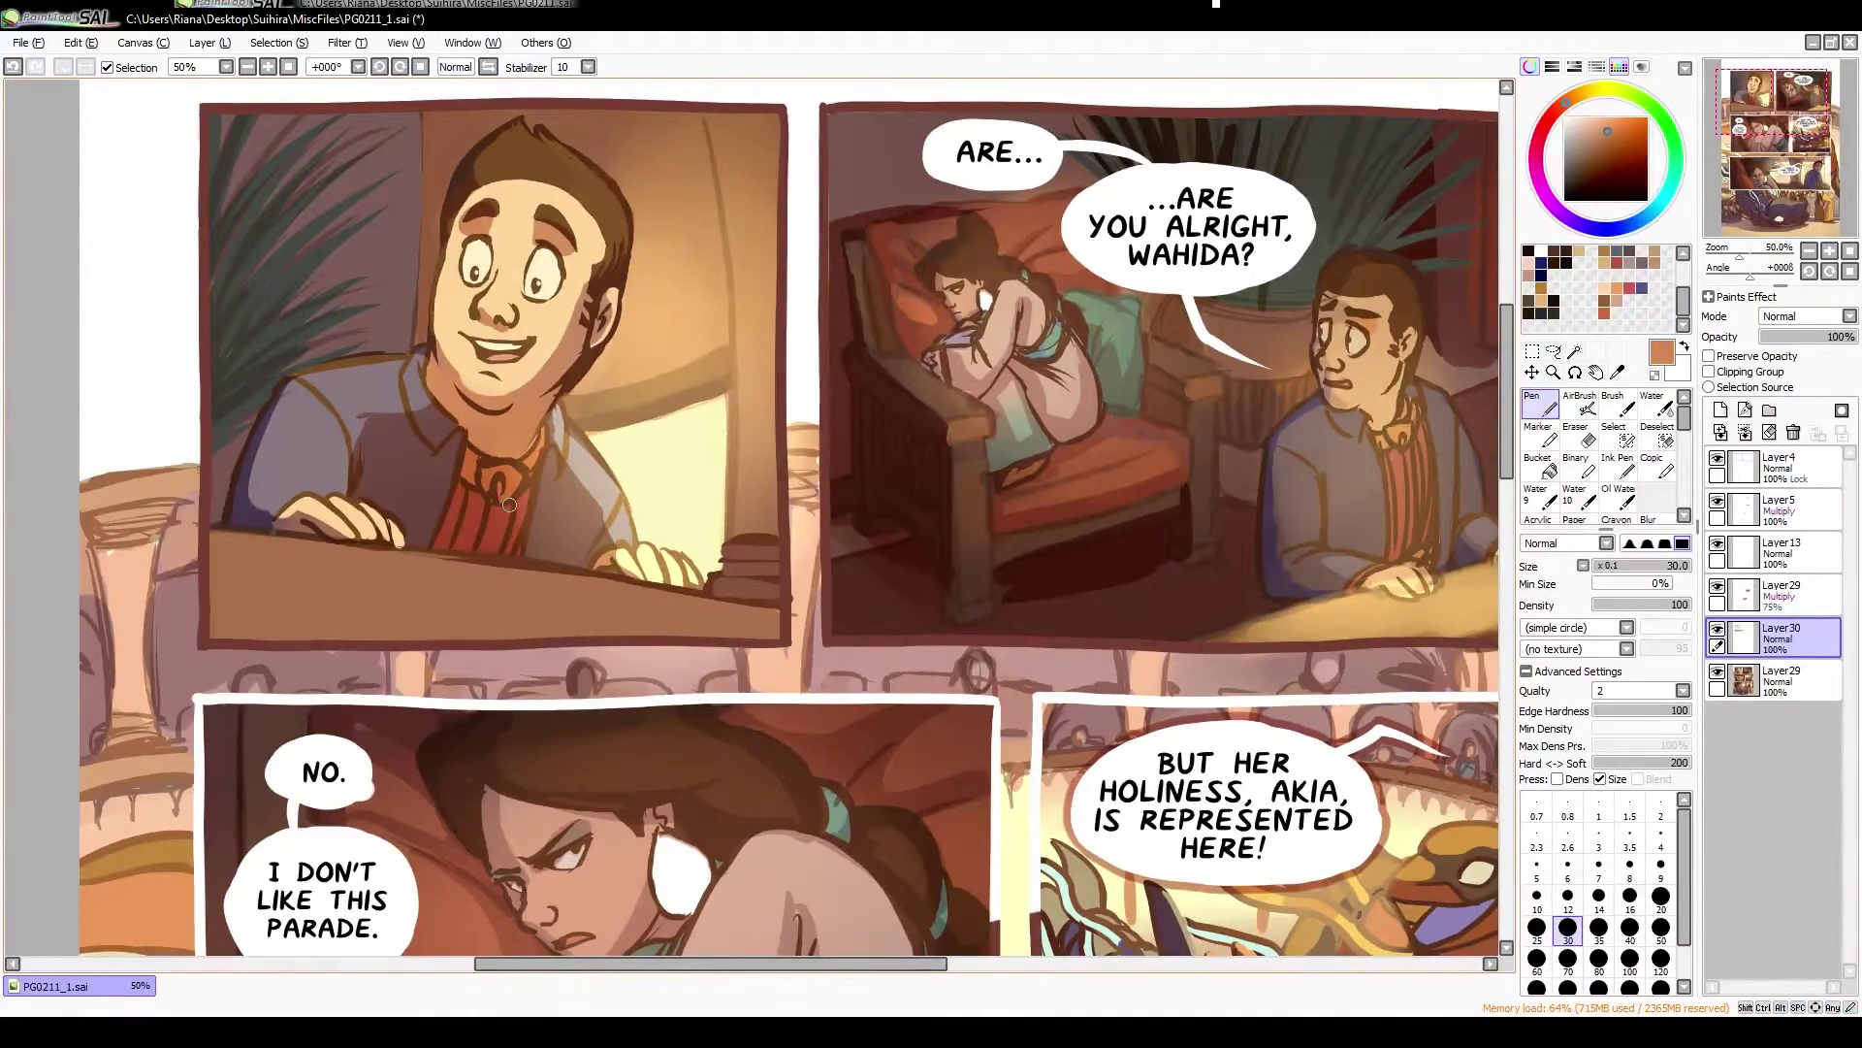
Touch up the smiling man's orange scarf and the pale yellow area beside his fingers
drag(510, 504, 672, 505)
alt+click(816, 466)
key(h)
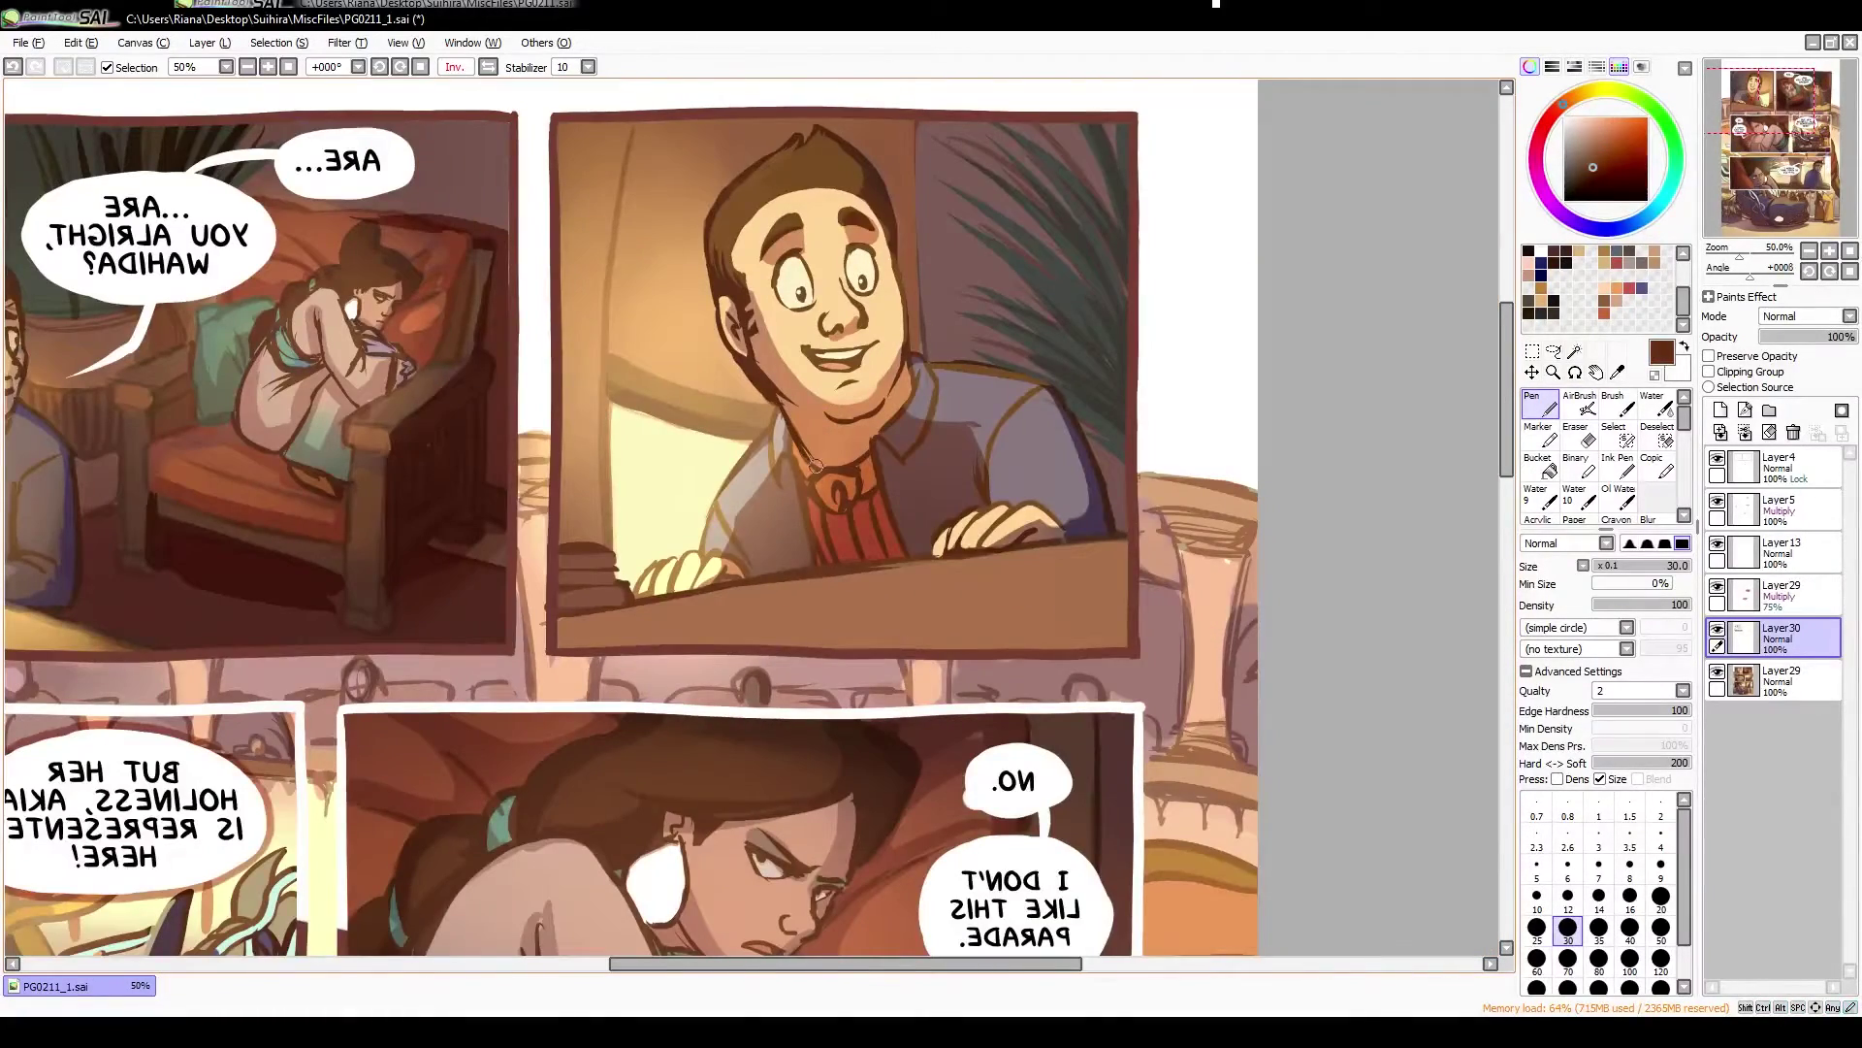
alt+click(623, 579)
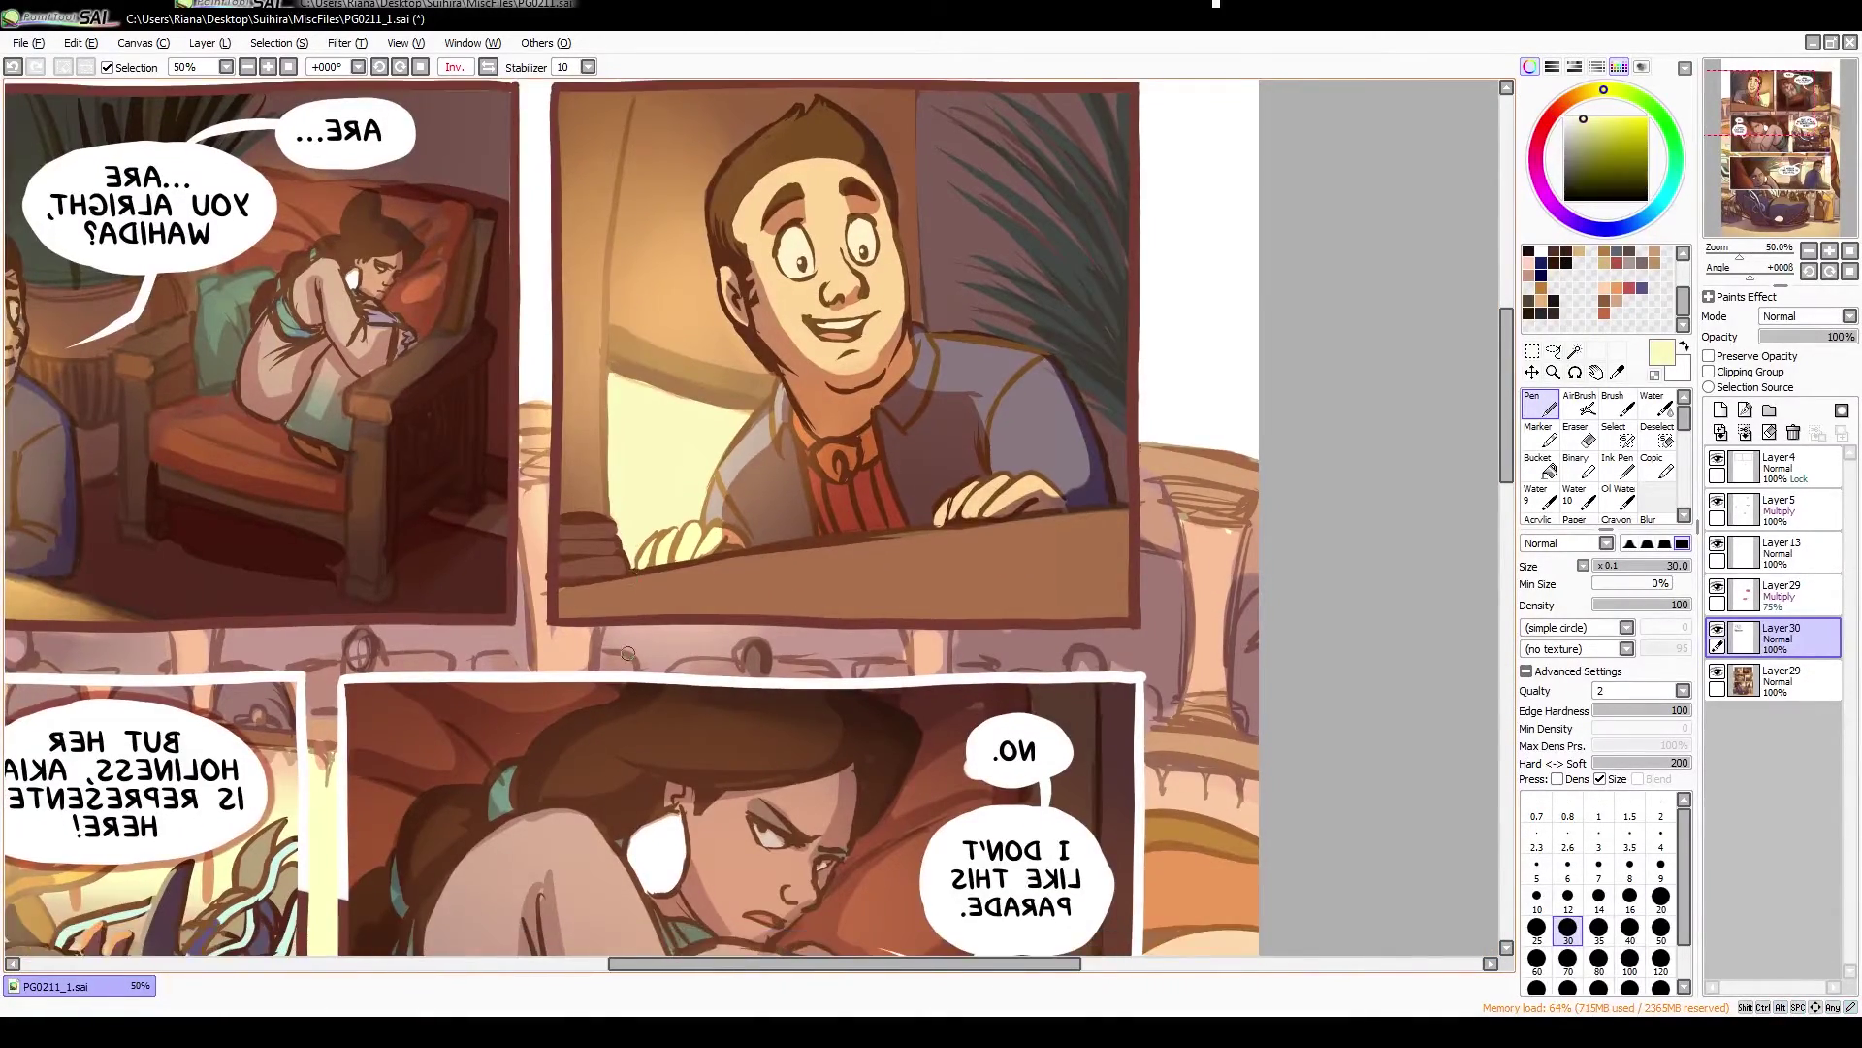
Paint over the sketchy background columns and balcony beside the first panel with sampled mauve, peach and brown
key(h)
alt+click(170, 517)
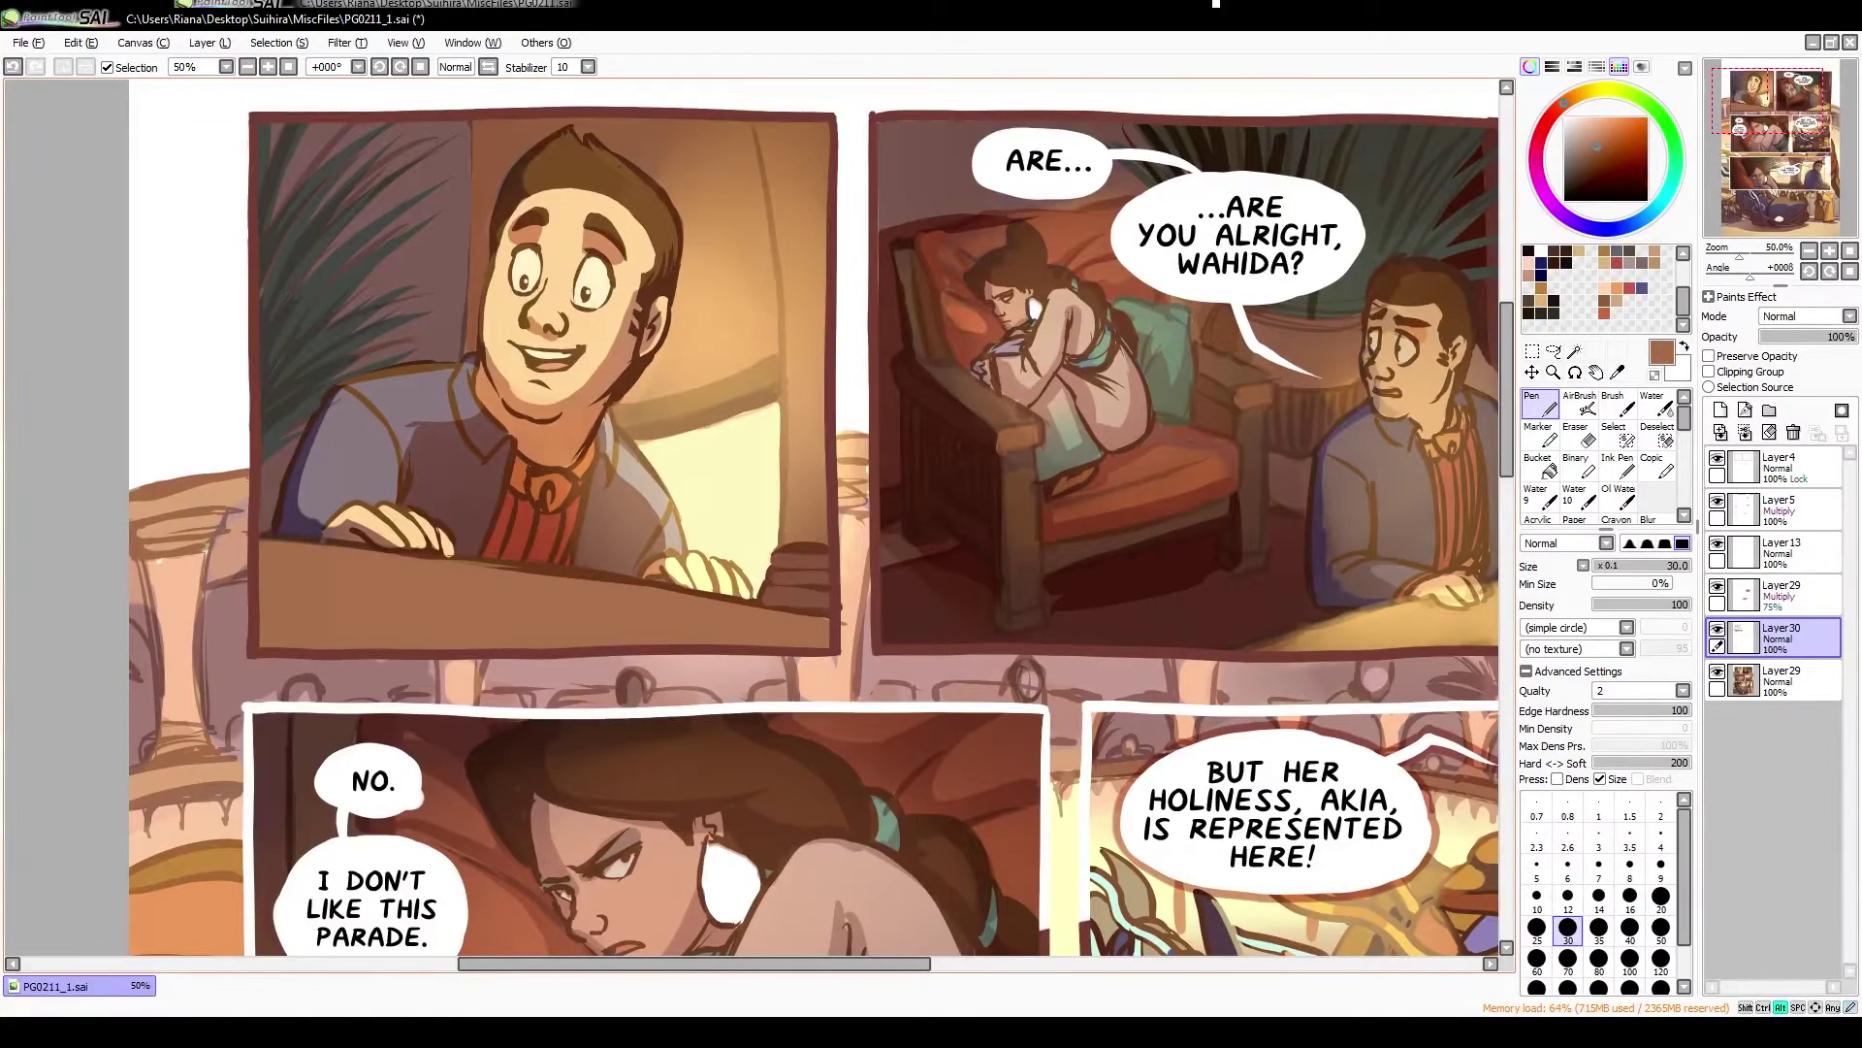
alt+click(134, 626)
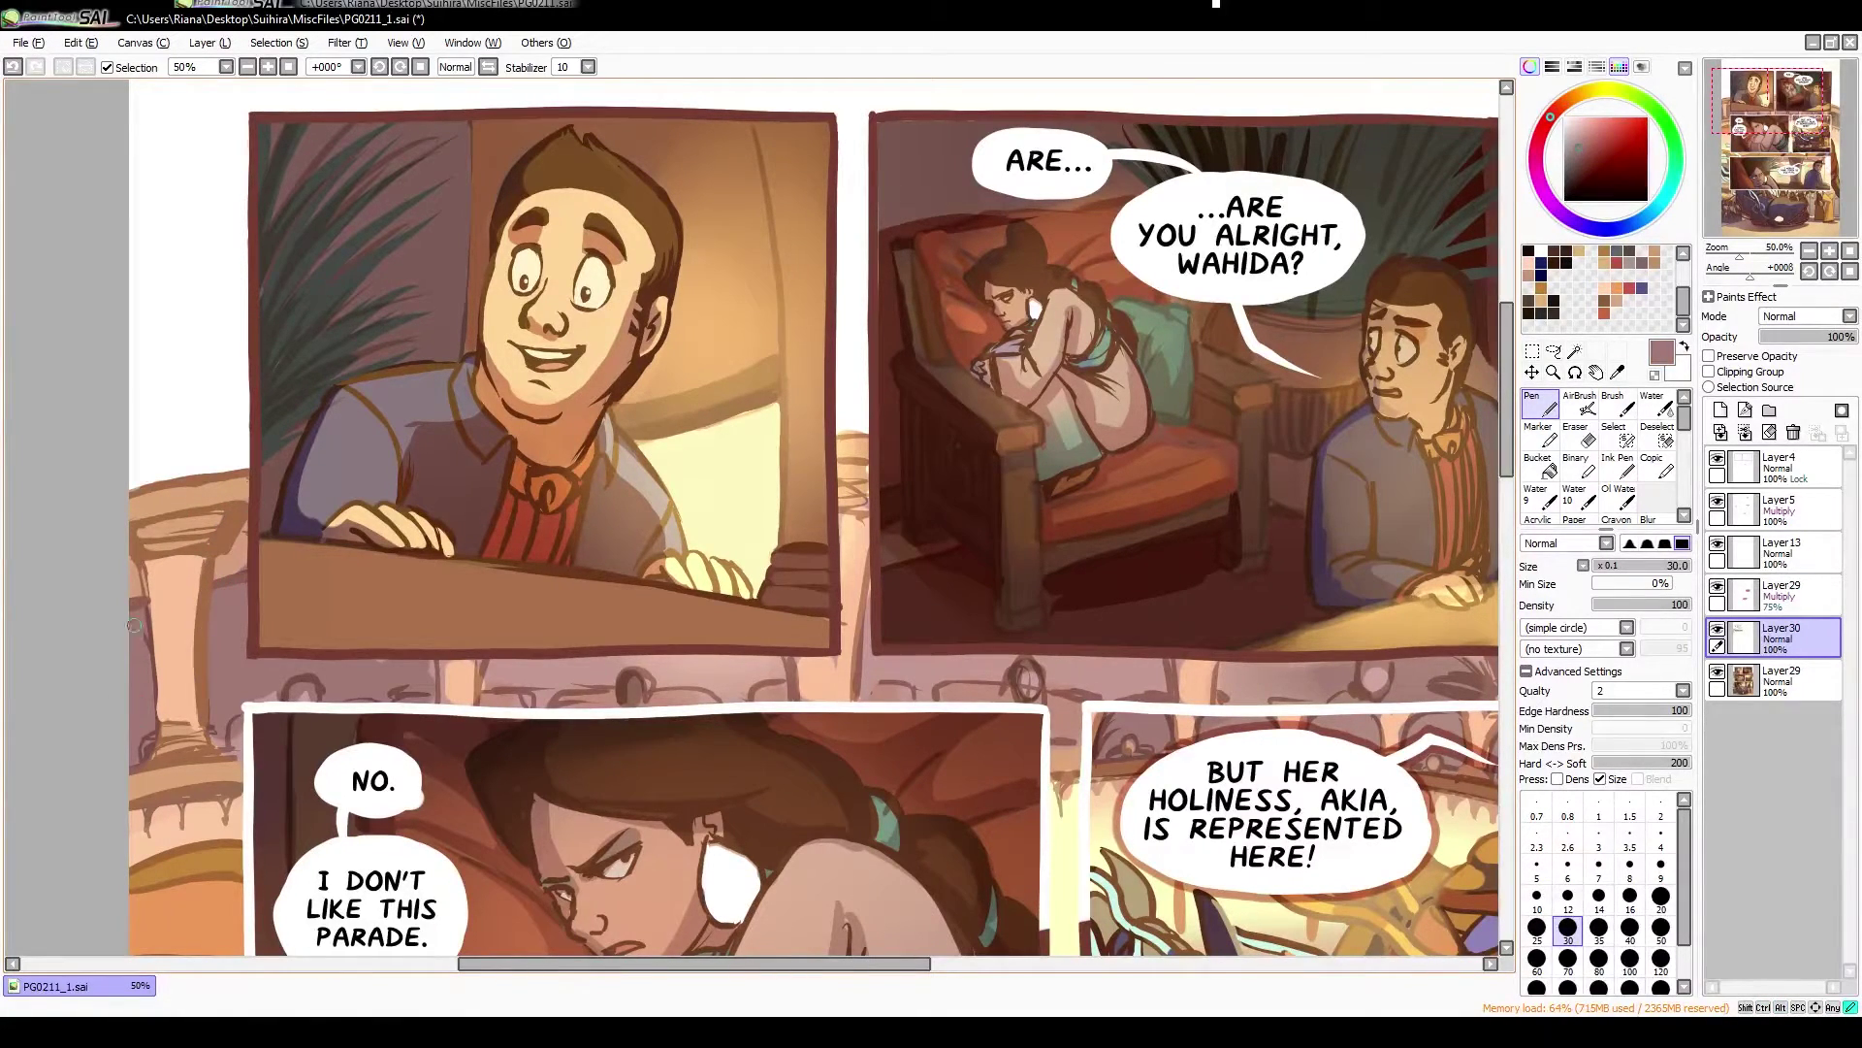
alt+click(204, 531)
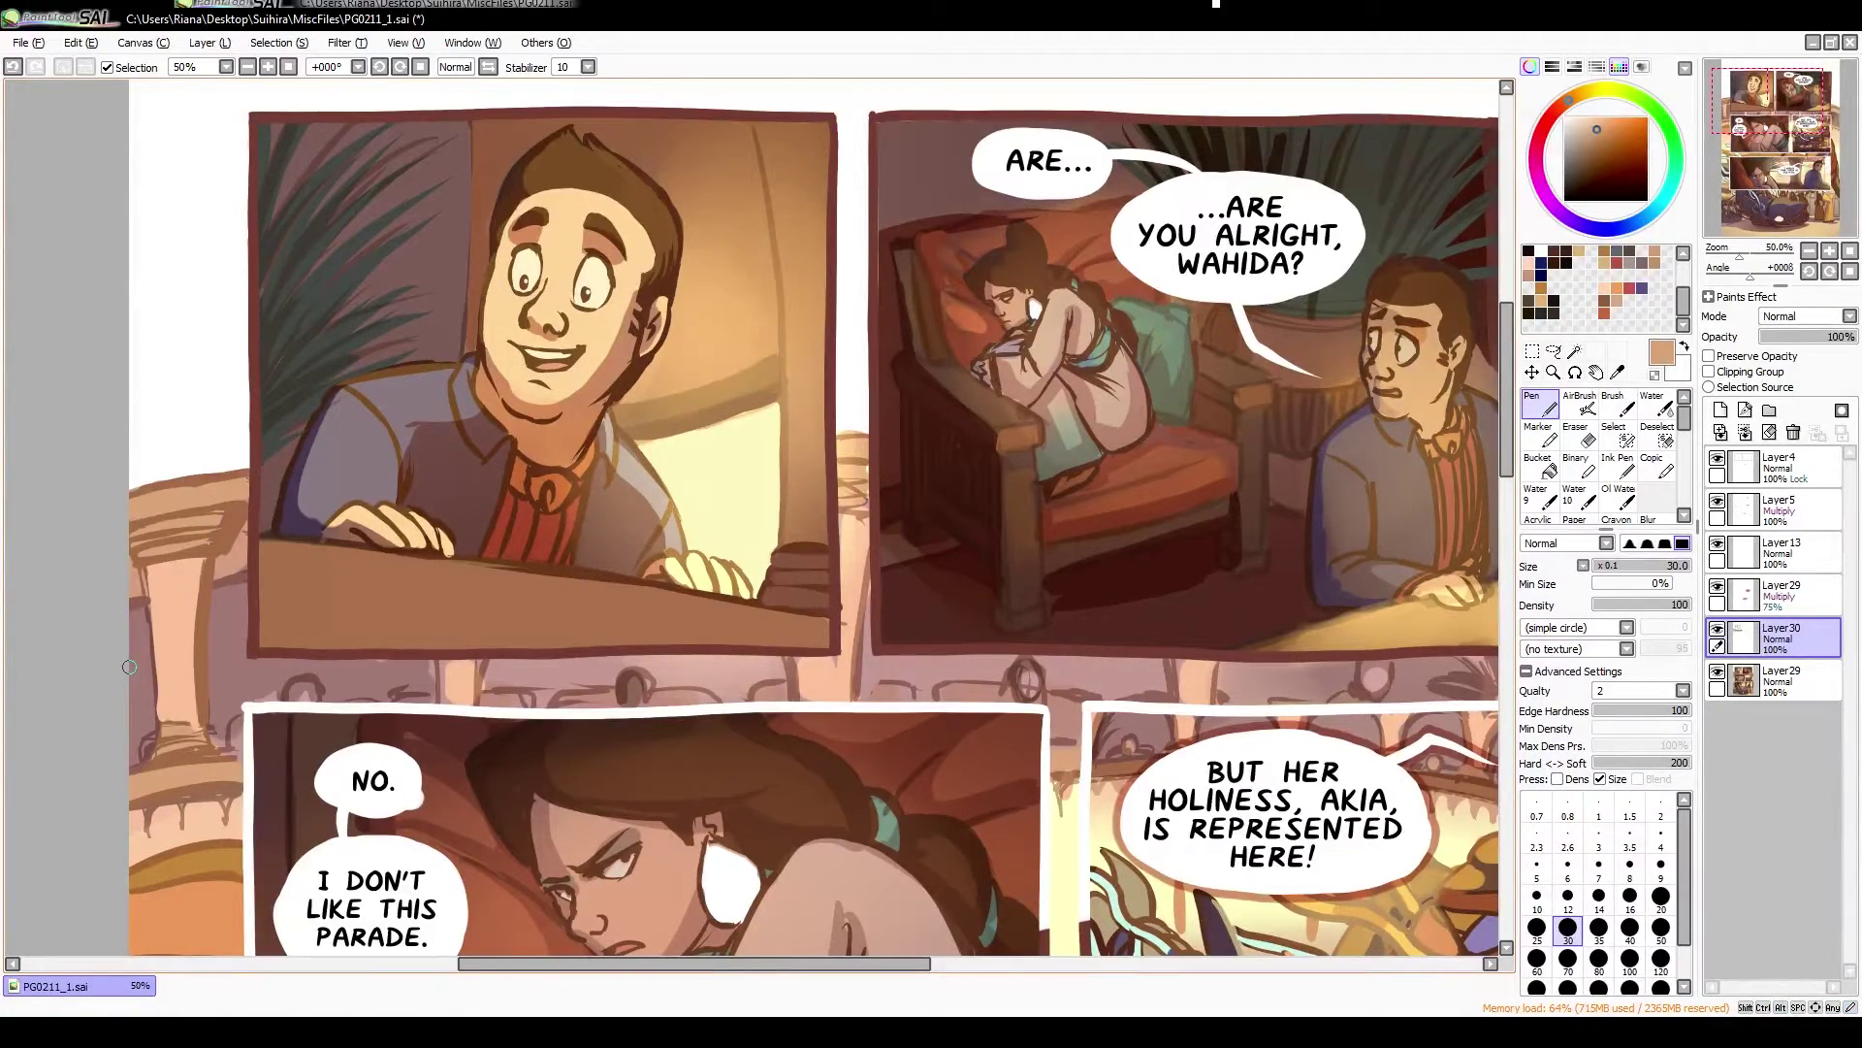
alt+click(146, 747)
key(h)
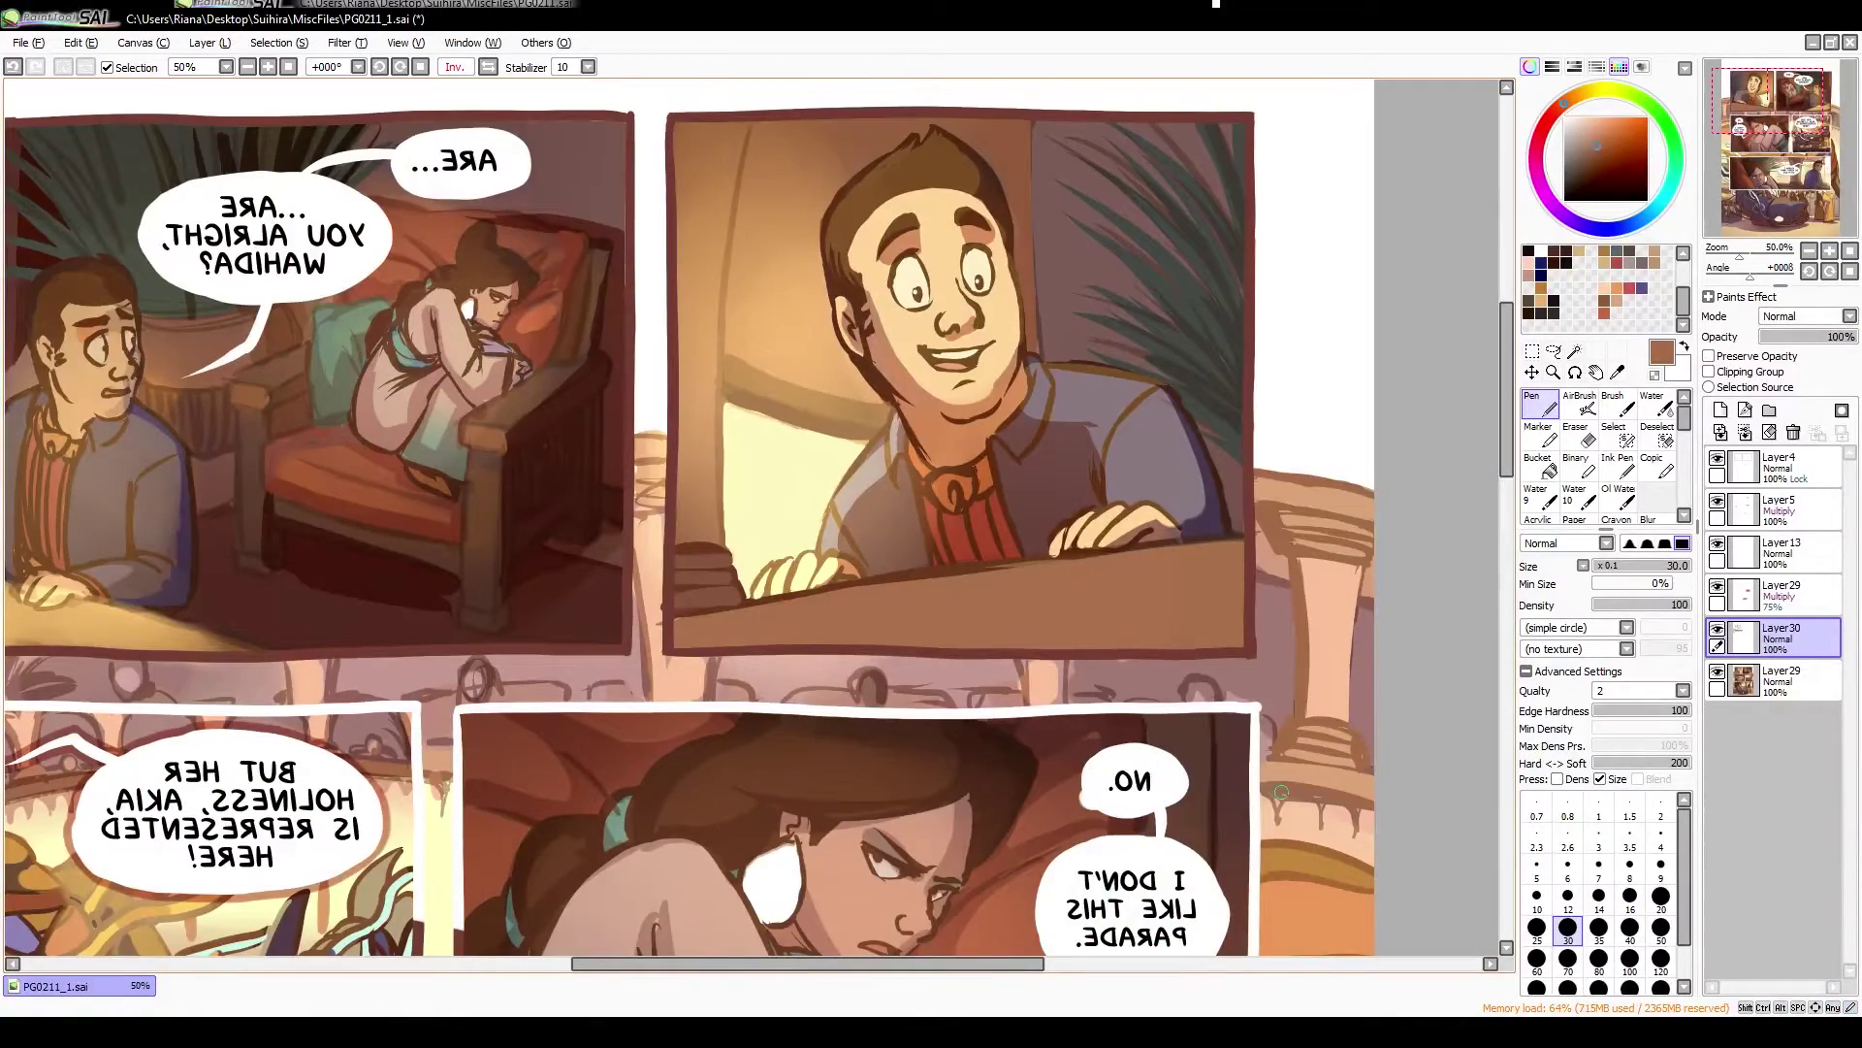
mouse_move(1280, 792)
mouse_down()
mouse_move(1240, 753)
mouse_move(1111, 753)
mouse_up()
alt+click(1193, 754)
key(h)
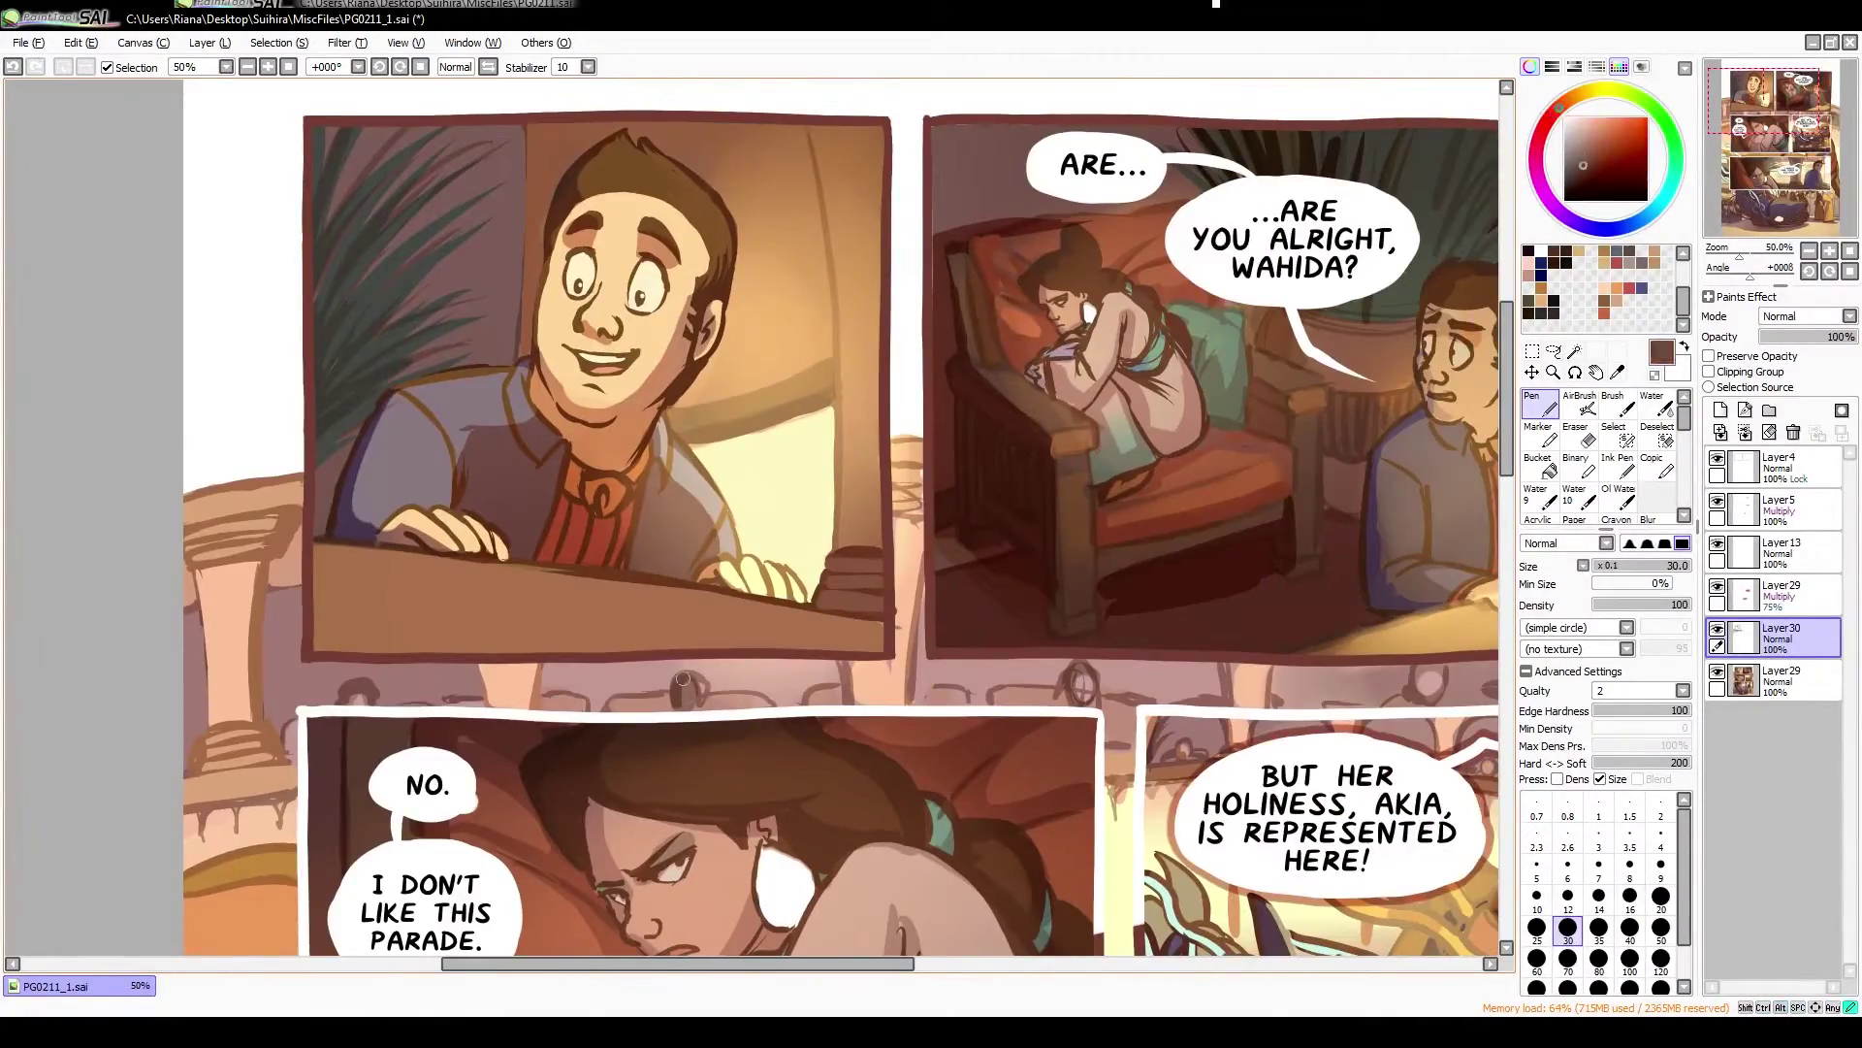
Clean up the background columns and stands in the gaps around the first two panels with sampled colours
mouse_move(894, 459)
mouse_down()
mouse_move(801, 542)
mouse_move(826, 652)
mouse_up()
alt+click(814, 679)
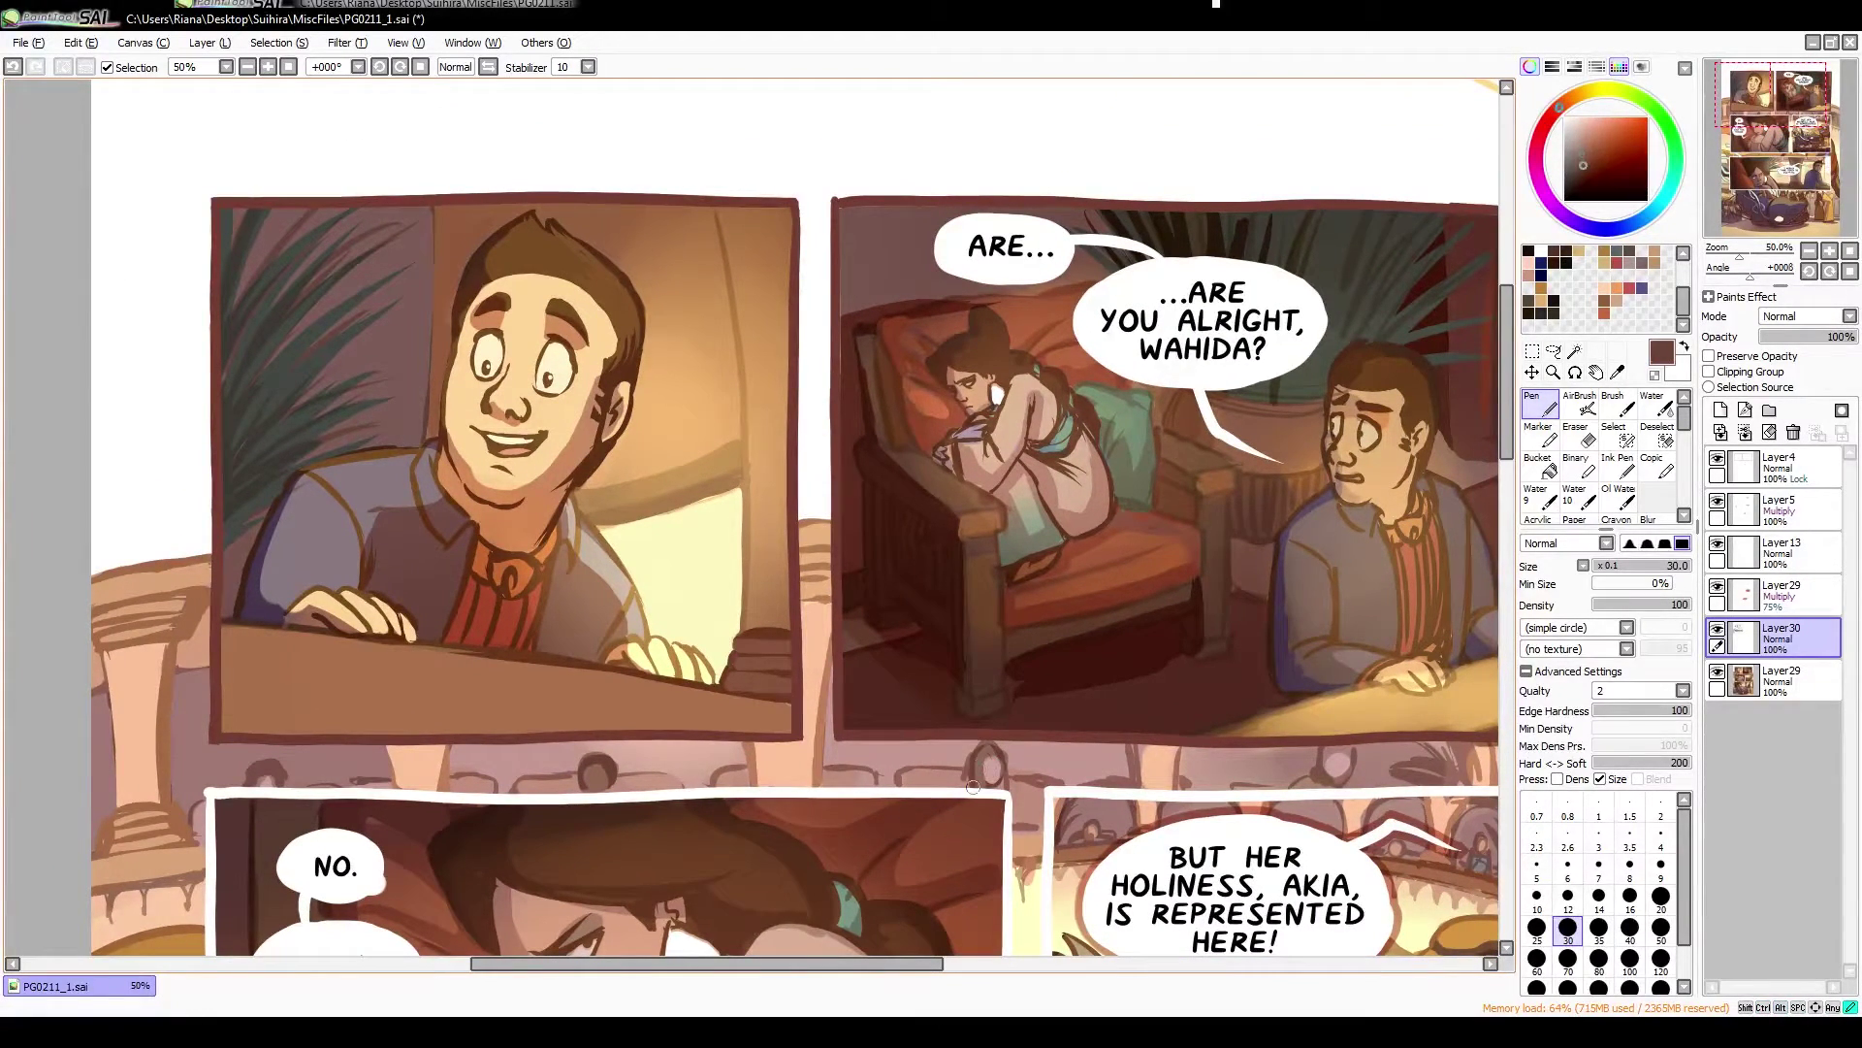
alt+click(973, 787)
mouse_move(973, 788)
mouse_down()
mouse_move(955, 707)
mouse_move(995, 550)
mouse_move(960, 524)
mouse_up()
drag(1129, 464, 1082, 551)
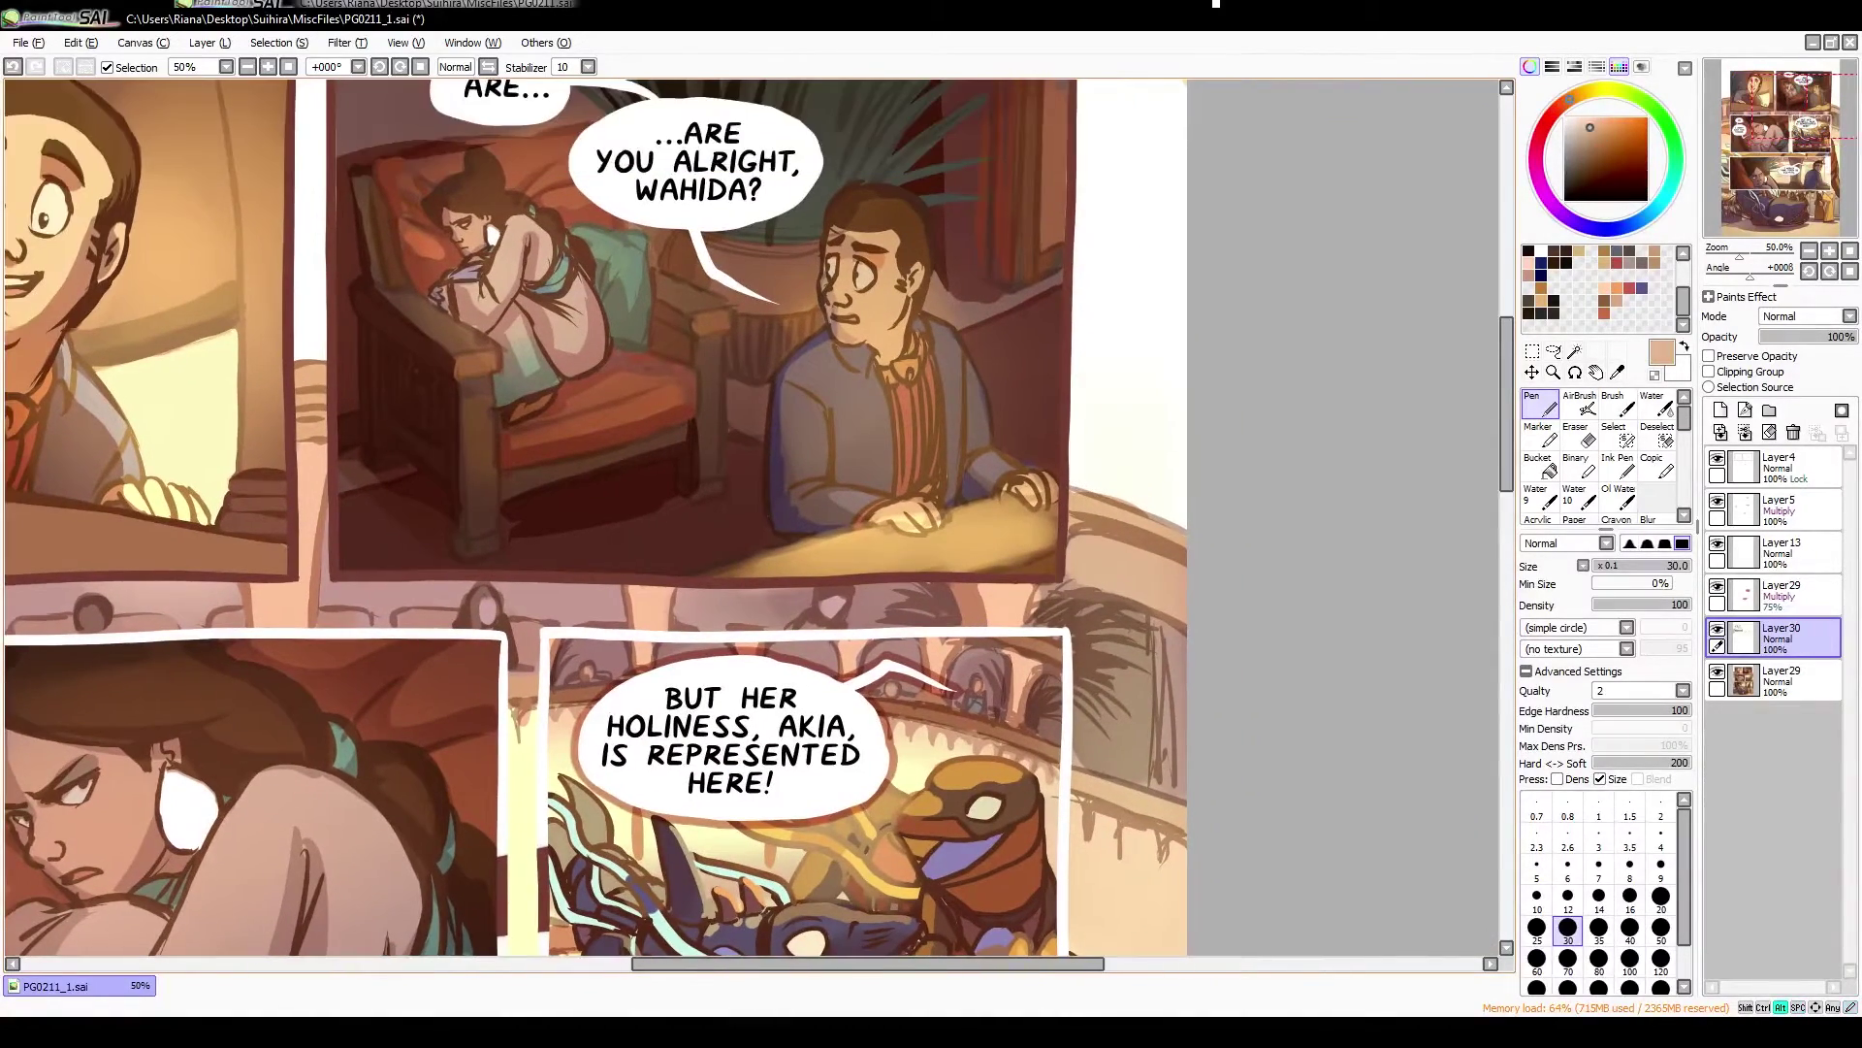
Paint over the balcony and palm in the page margin beside the second and fourth panels
alt+click(1140, 534)
drag(1149, 694, 1140, 621)
drag(1135, 776, 1130, 631)
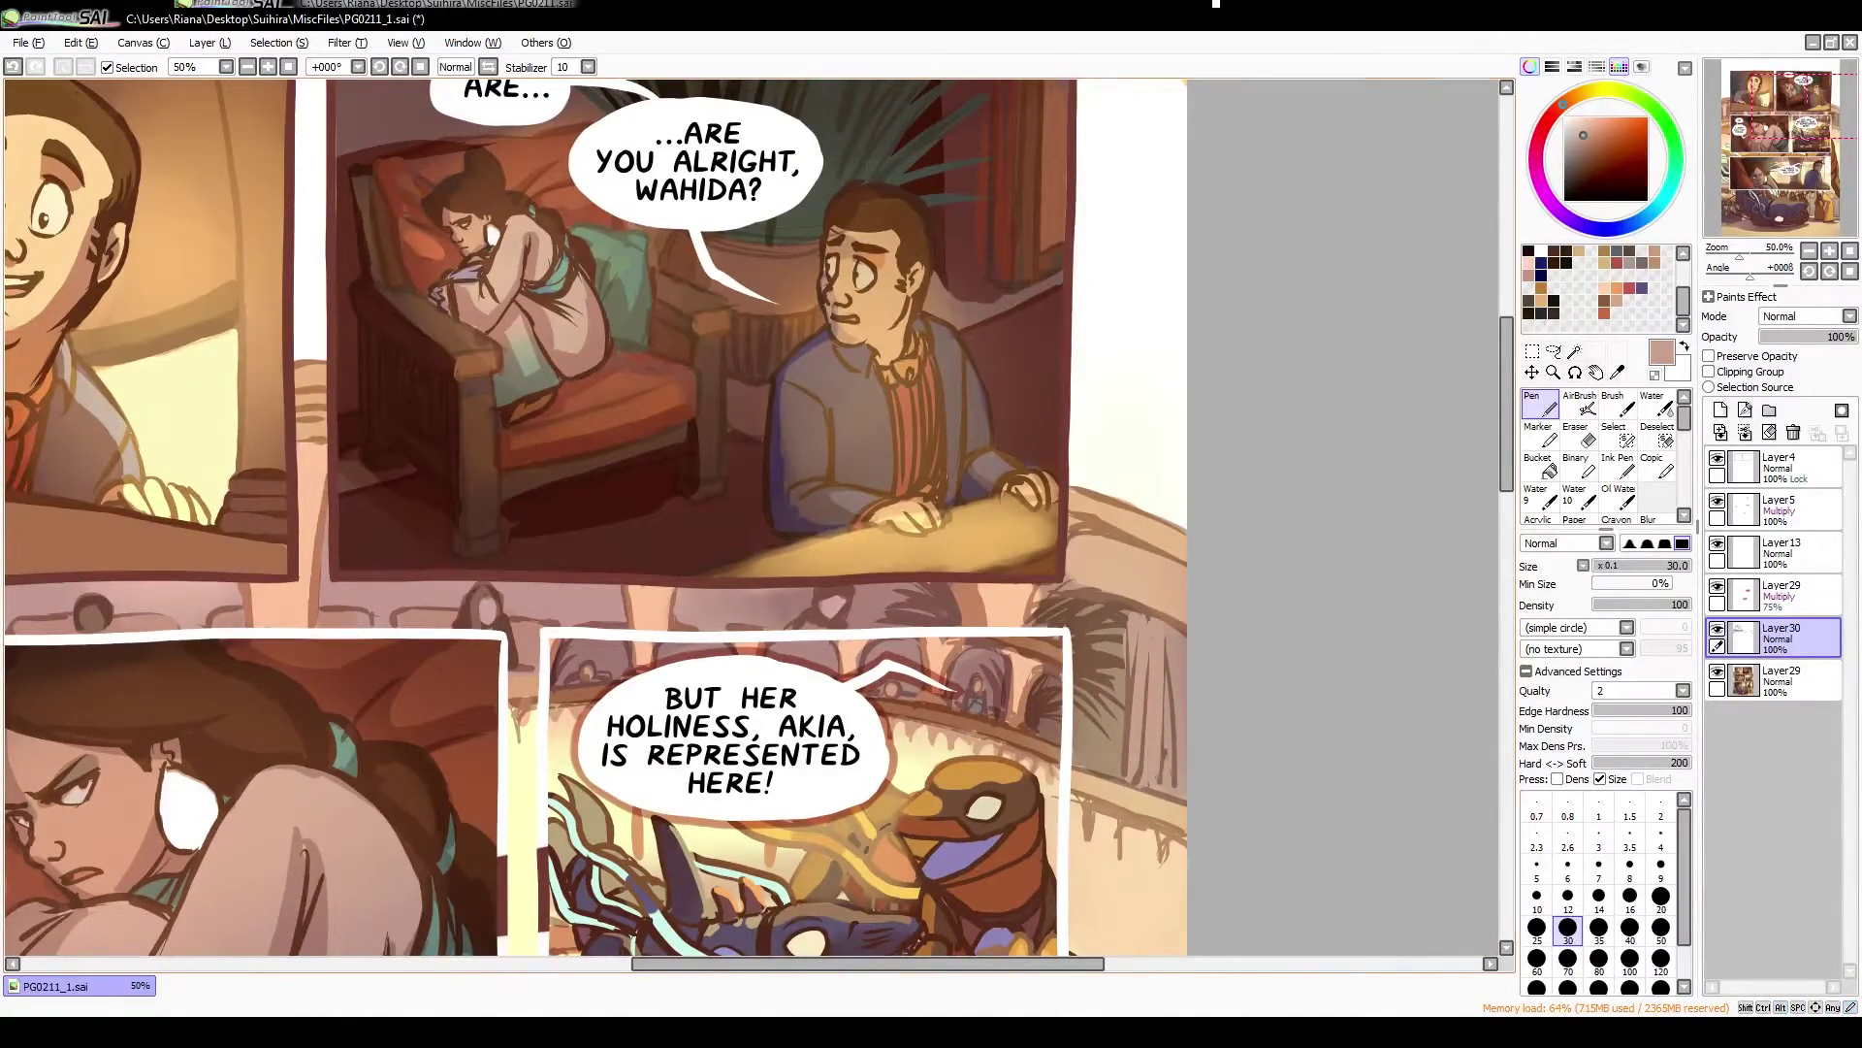
alt+click(1154, 679)
mouse_move(1135, 776)
mouse_down()
mouse_move(1112, 667)
mouse_move(1145, 621)
mouse_move(1091, 628)
mouse_move(1029, 548)
mouse_up()
Touch up the spectators and stands in the background strip below the top panels with sampled brown tones
alt+click(1090, 511)
key(h)
alt+click(1091, 511)
key(h)
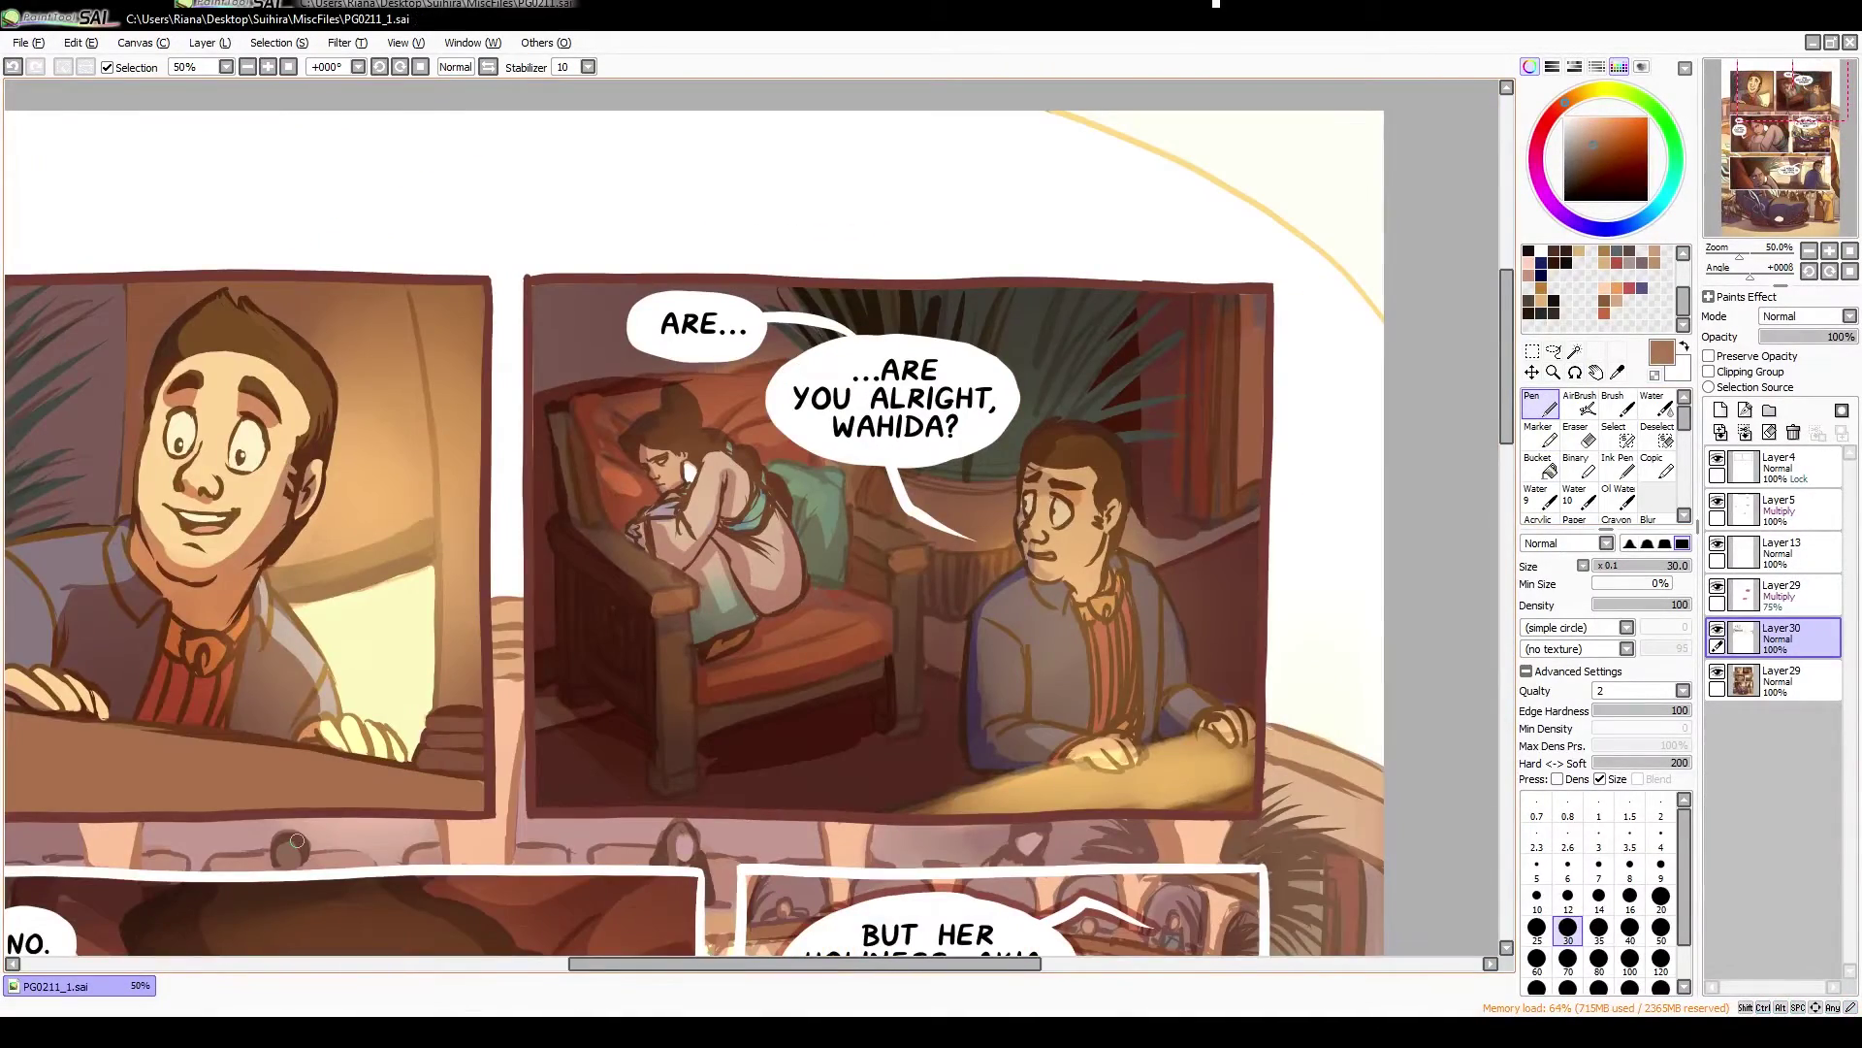
scroll(1091, 511, down, 1)
Refine the palm leaves, red curtain and floor behind the worried man in the second panel
alt+click(1091, 511)
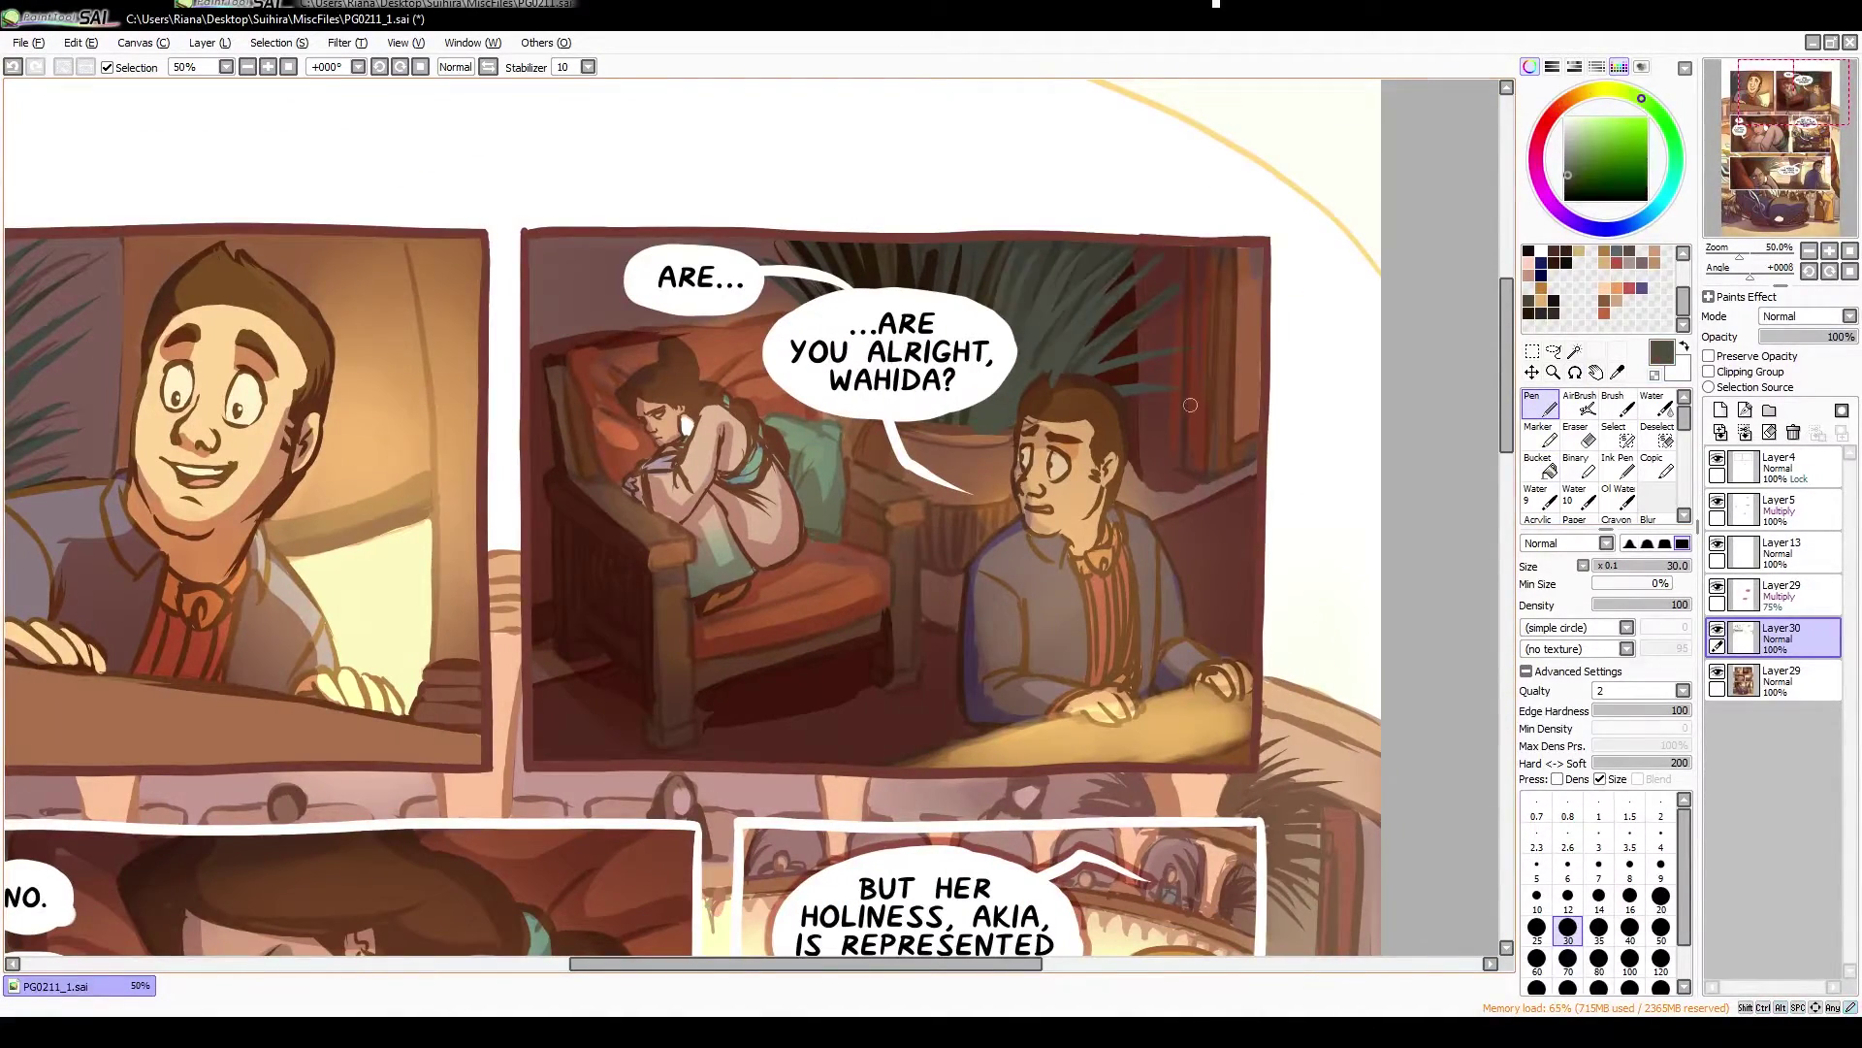
alt+click(1213, 471)
drag(1212, 474, 1258, 292)
alt+click(1196, 579)
drag(1196, 579, 1266, 480)
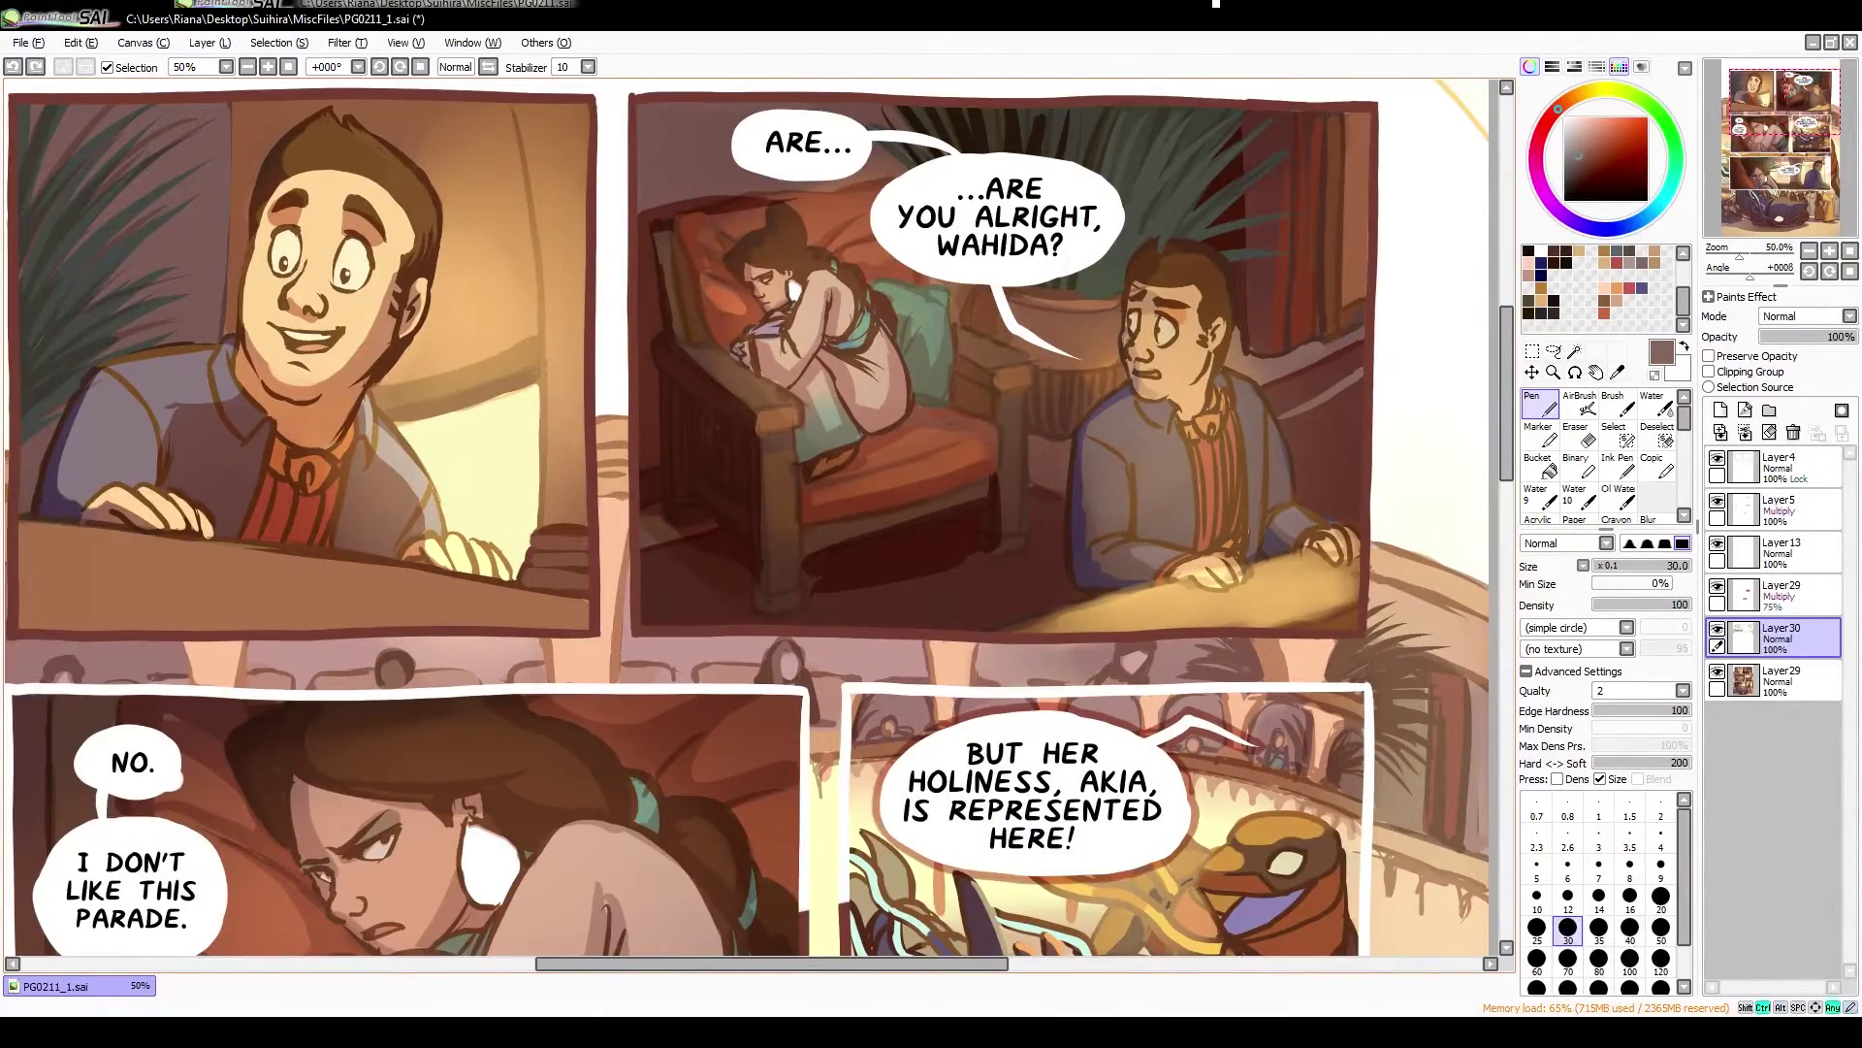
Paint a floor pattern in the second panel on a new Screen layer, erase the excess and set the layer's opacity to 37%
key(ctrl+shift+n)
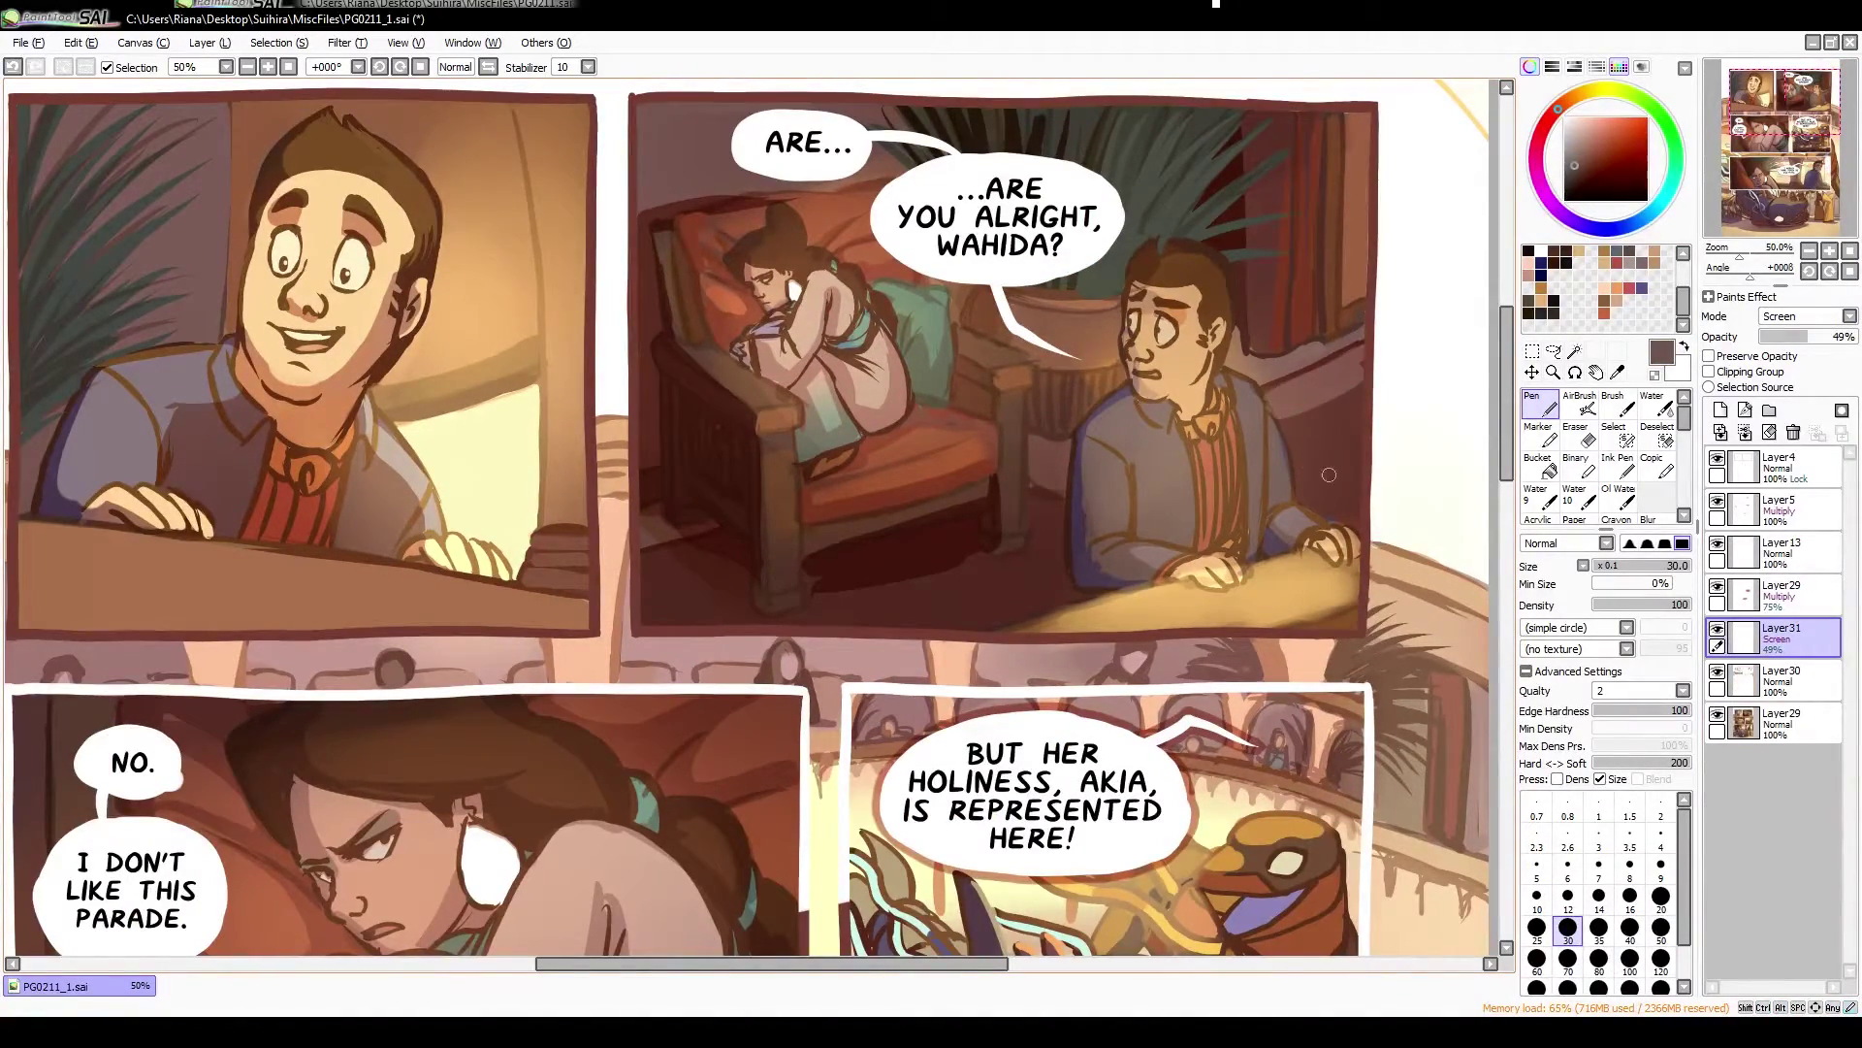
key(h)
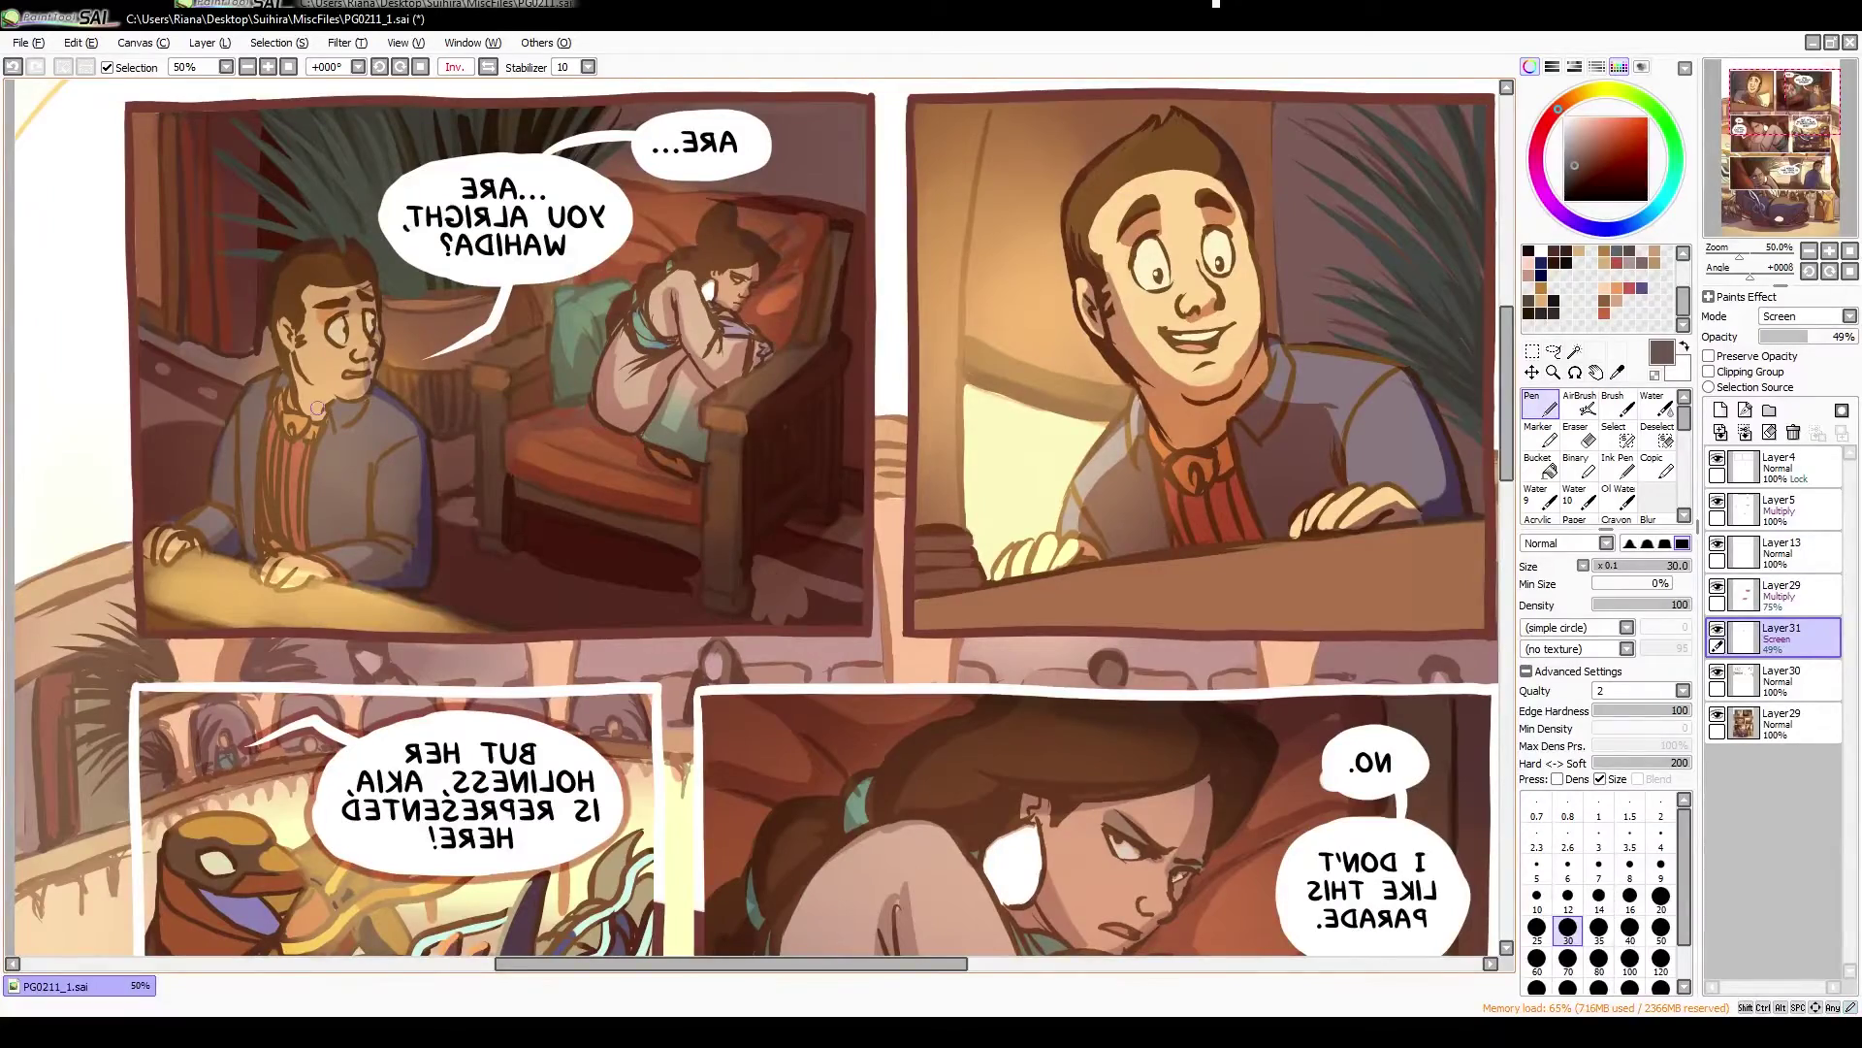
key(h)
key(e)
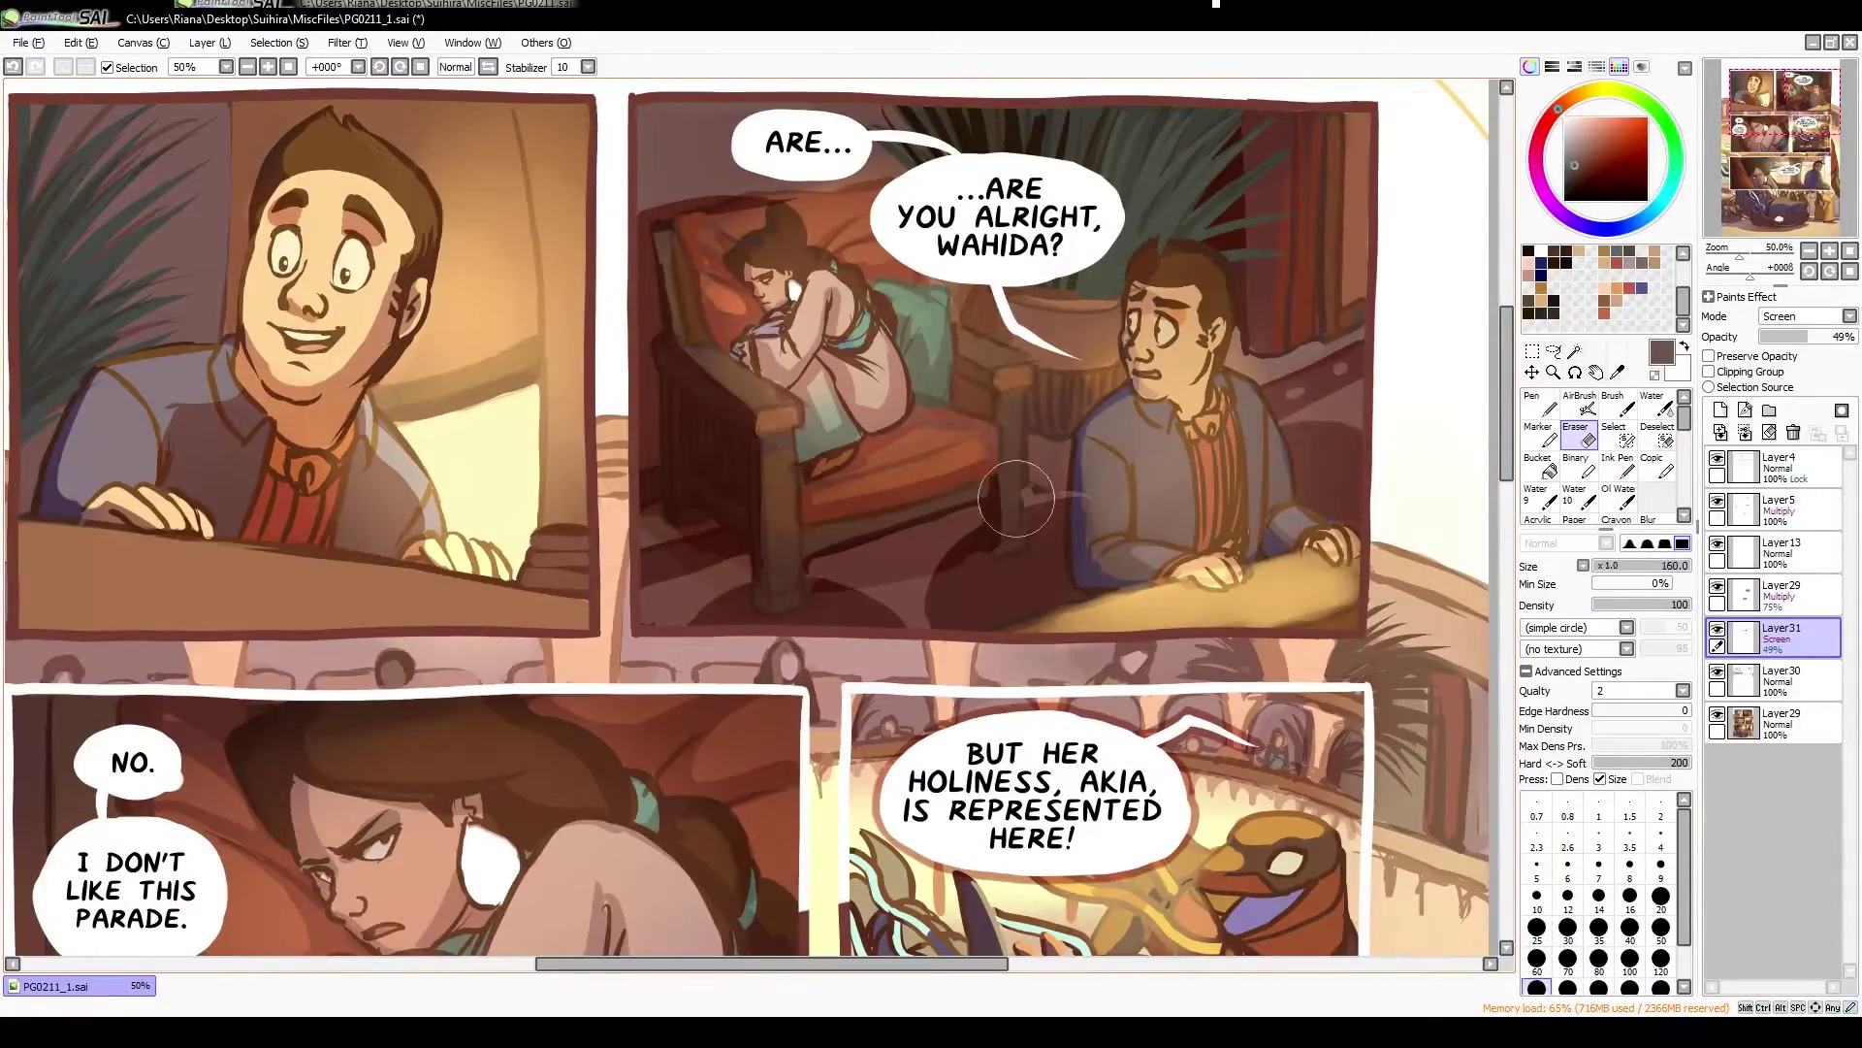
key(n)
key(e)
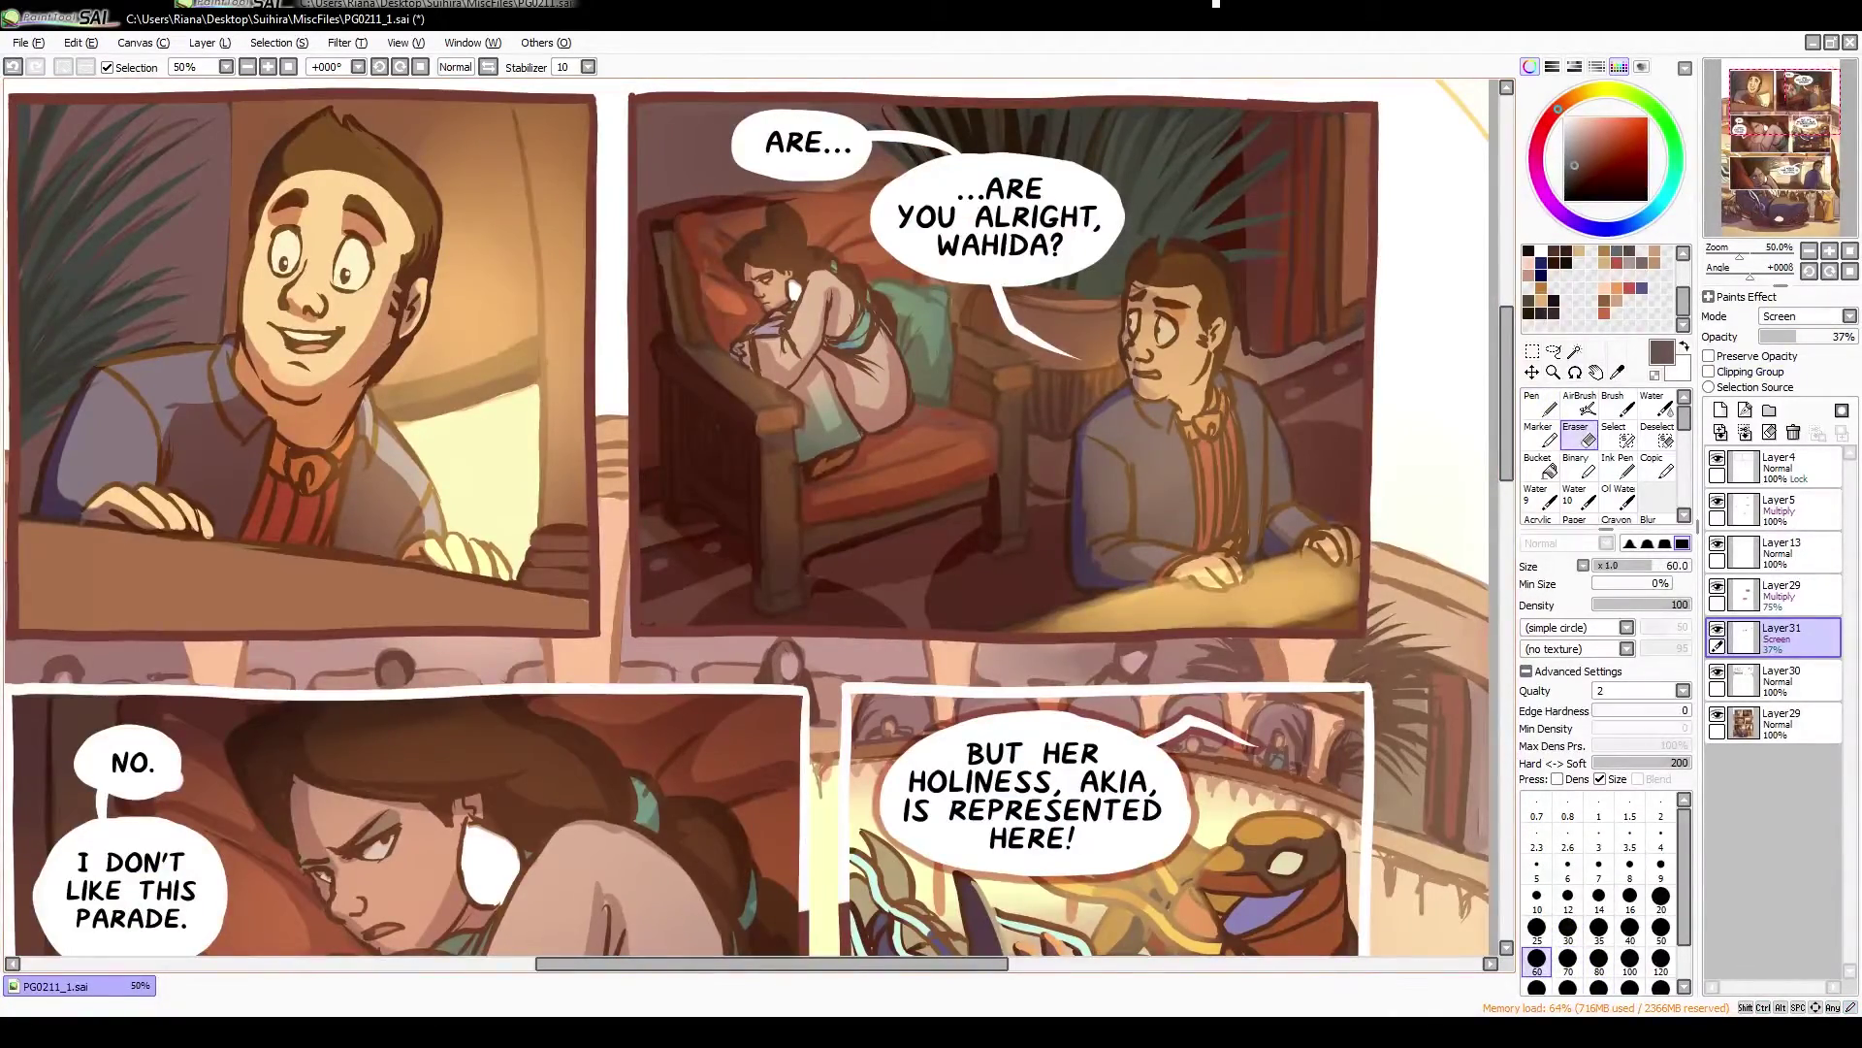
Move the Screen floor-pattern layer beneath Layer30 and merge it into the page layer at the bottom of the stack
key(n)
key(ctrl+e)
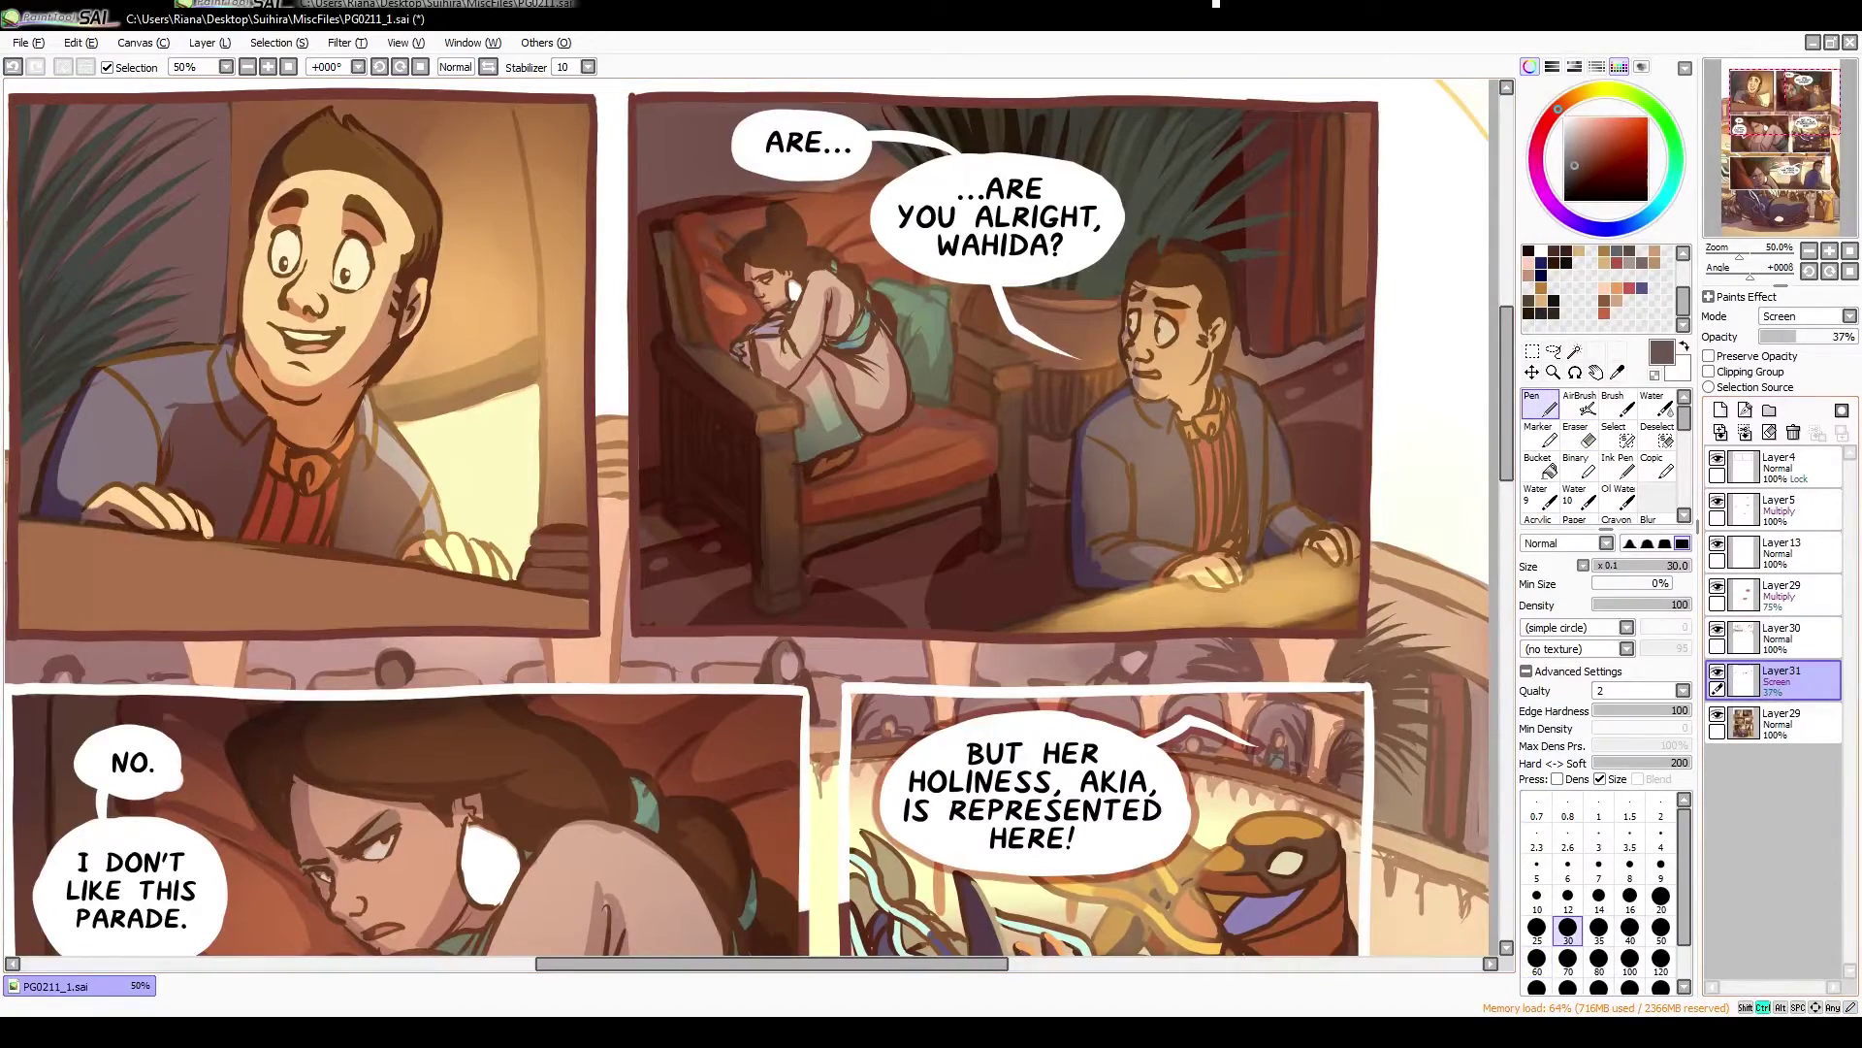
alt+click(652, 509)
scroll(679, 524, up, 3)
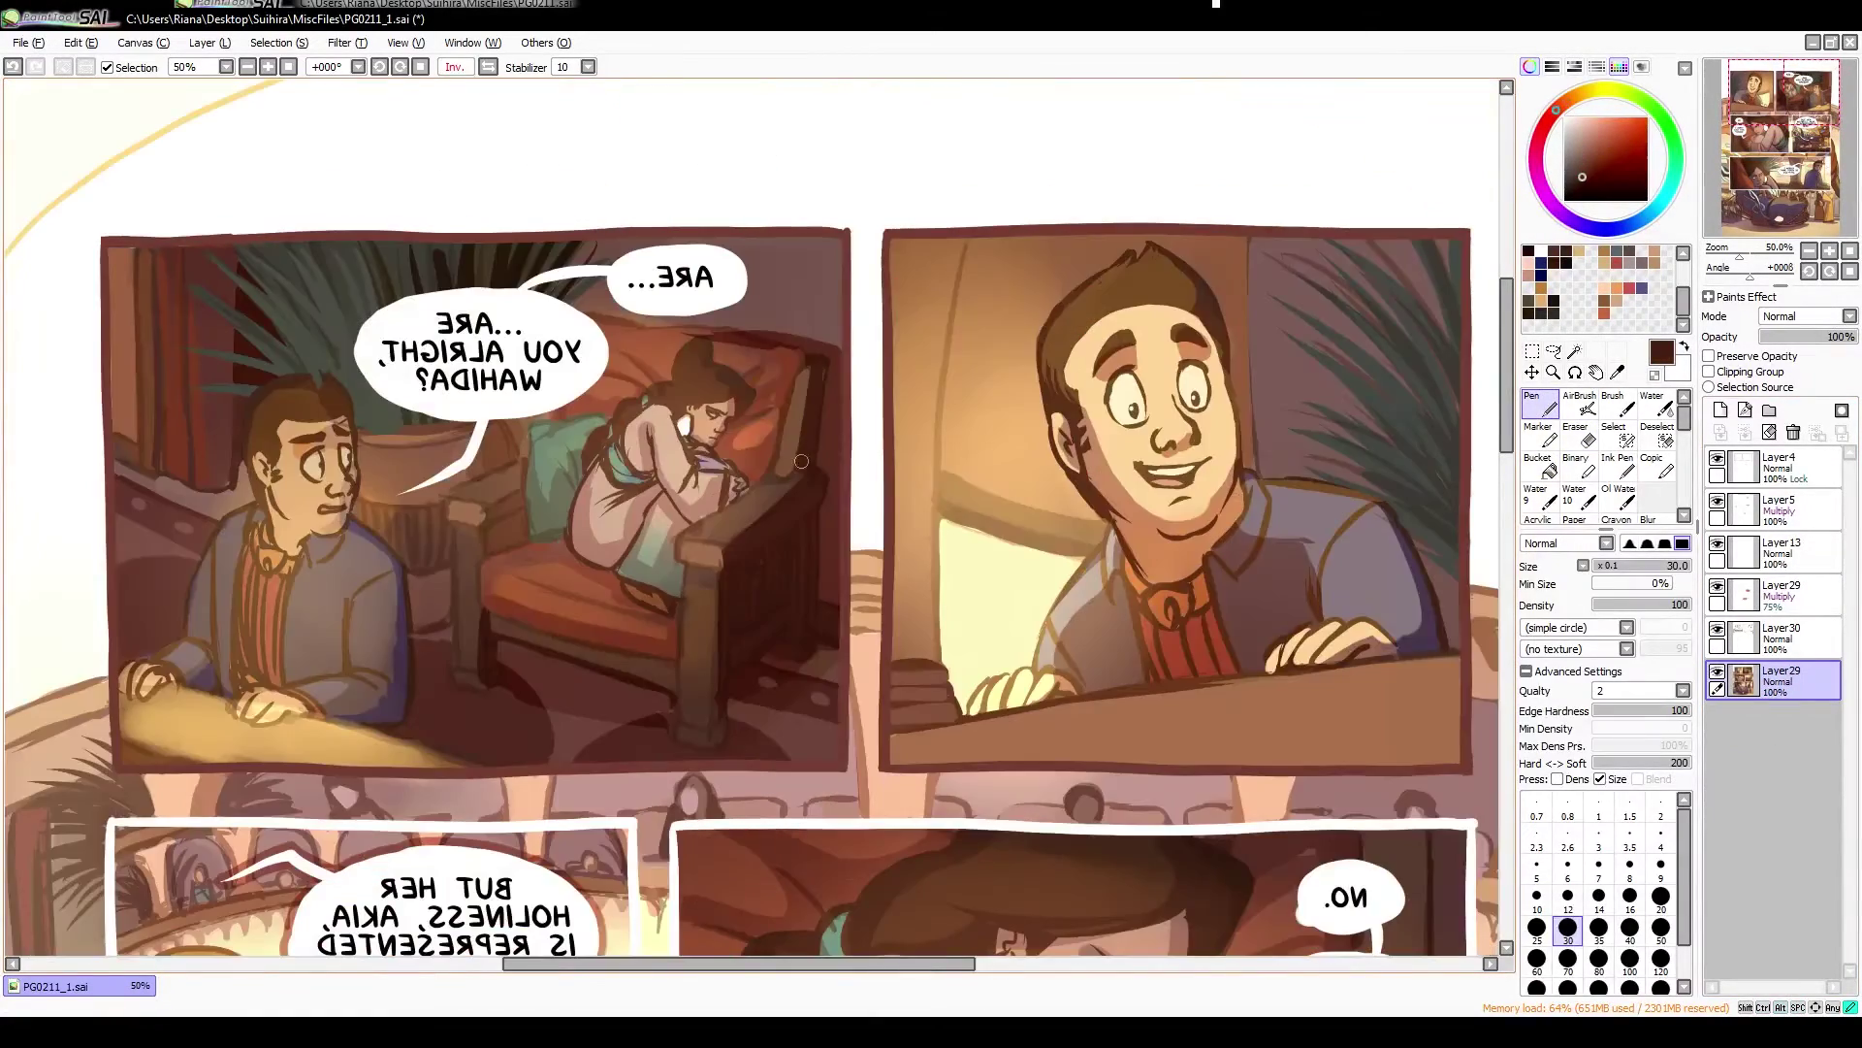
key(h)
key(h)
Repaint the armchair's wooden frame and red cushions in the second panel on Layer30 with sampled brown and red tones
alt+click(996, 454)
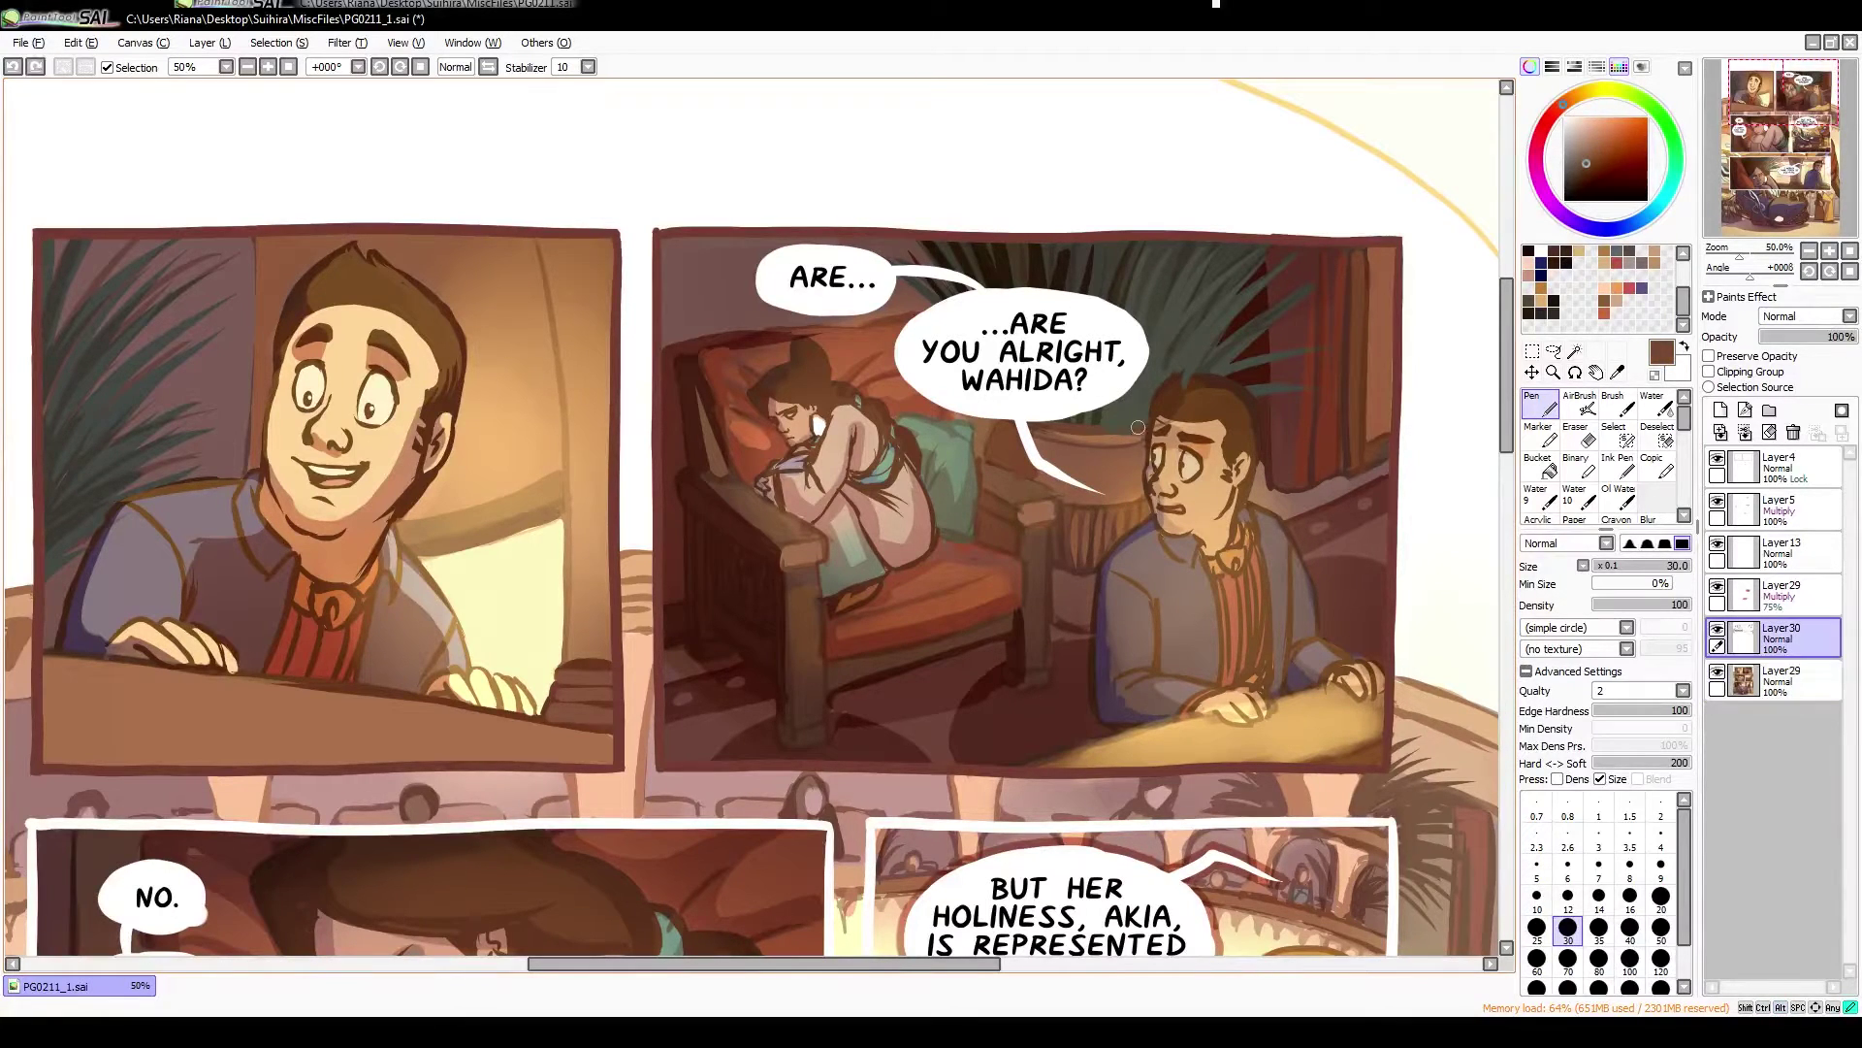
key(ctrl+Up)
alt+click(761, 531)
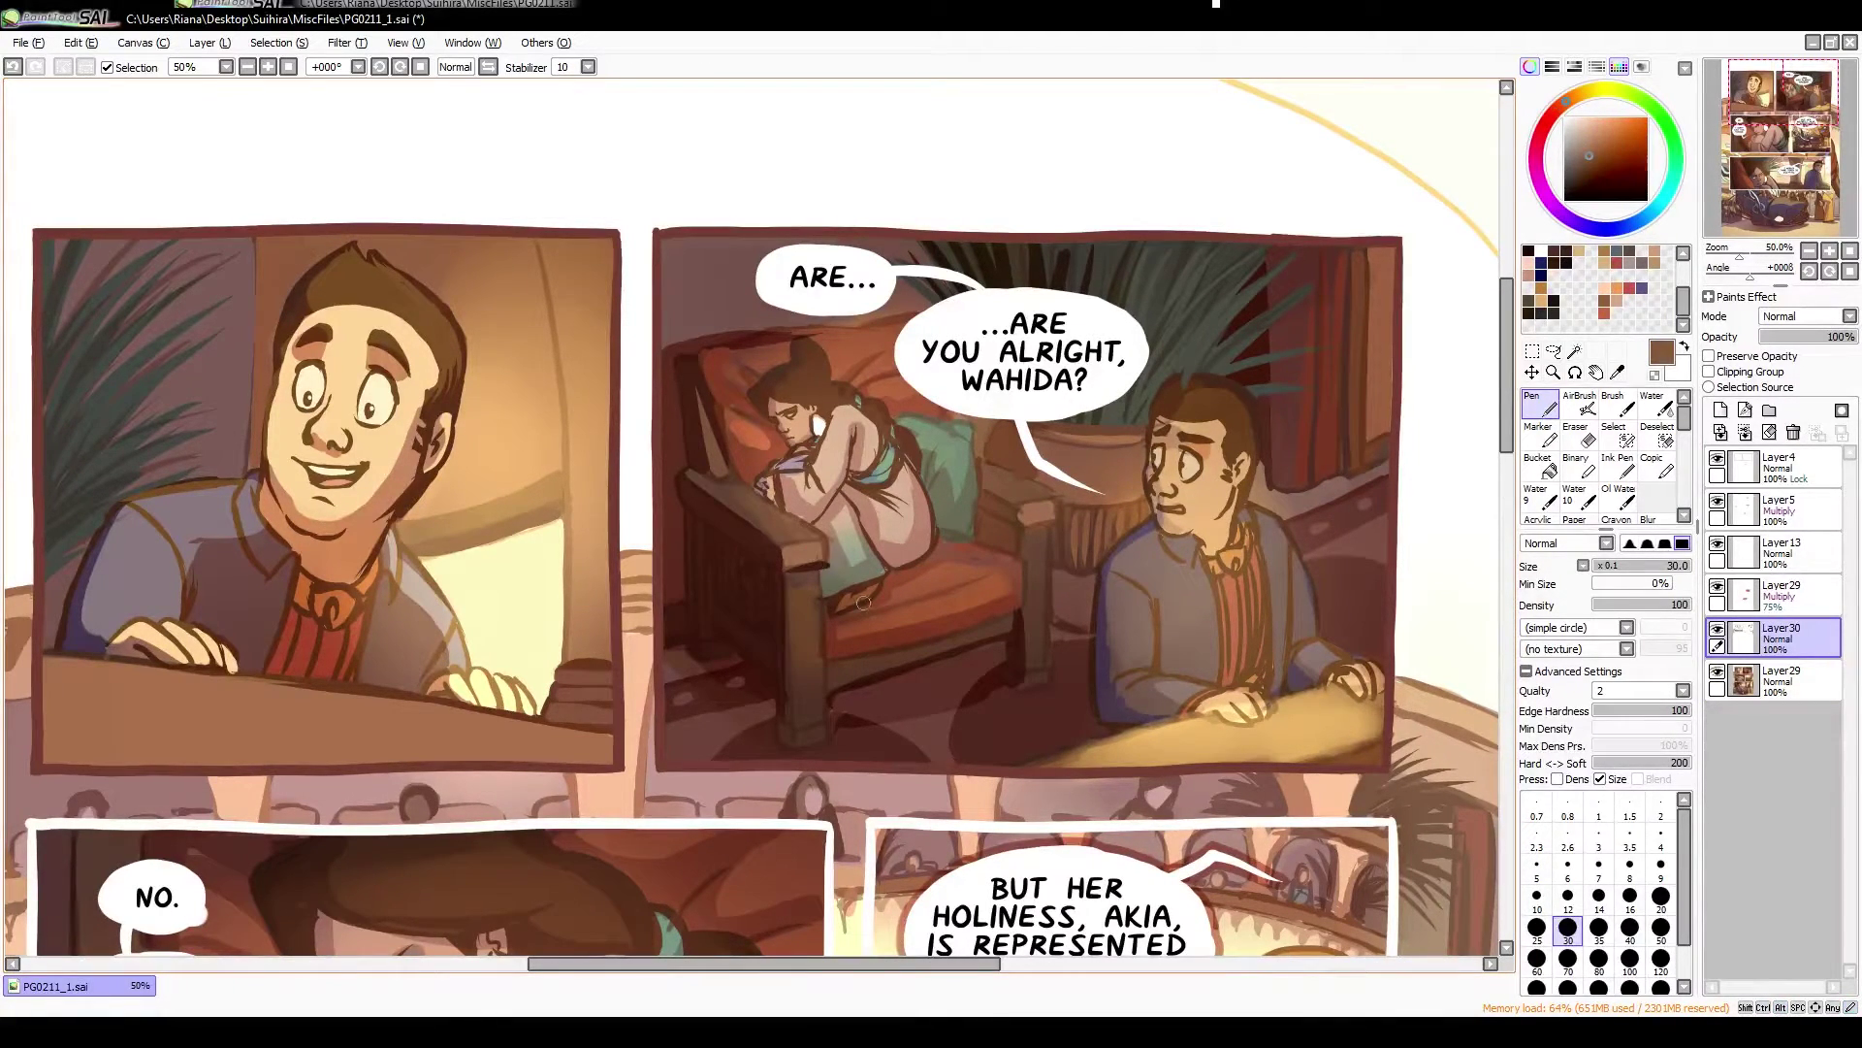
alt+click(723, 680)
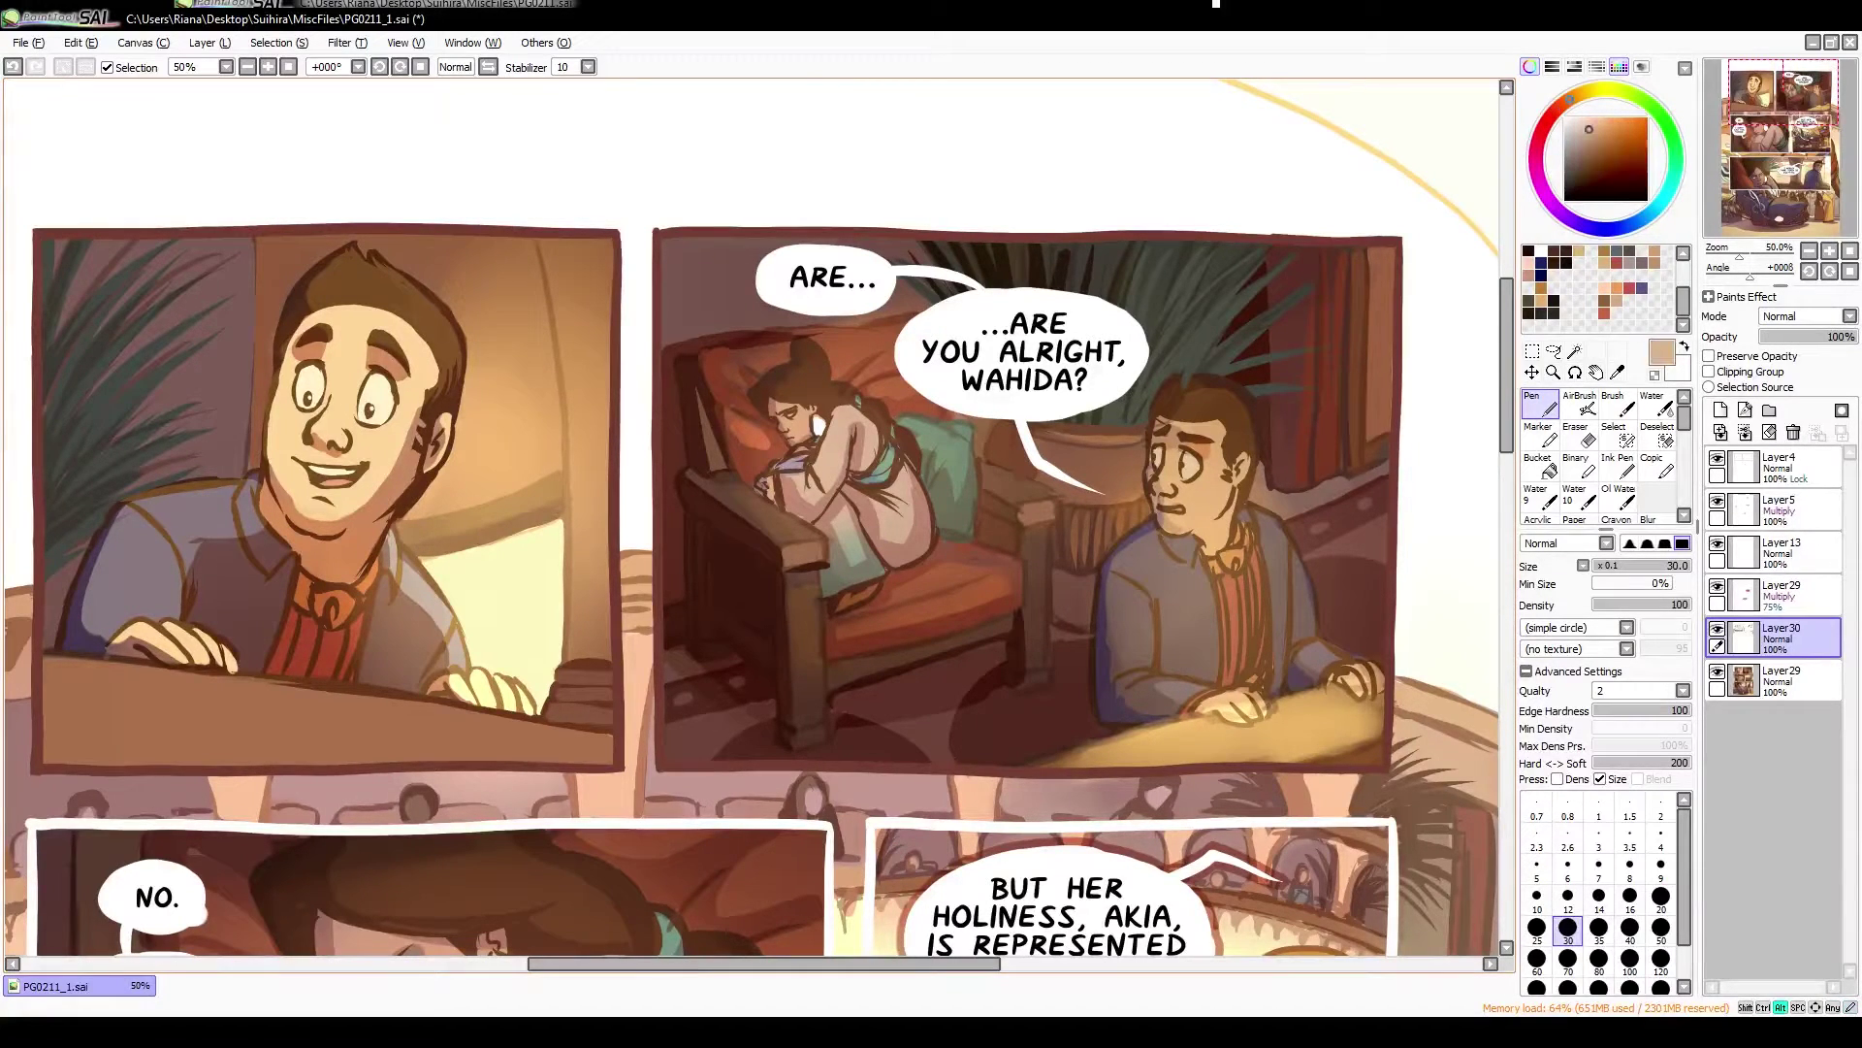
alt+click(812, 356)
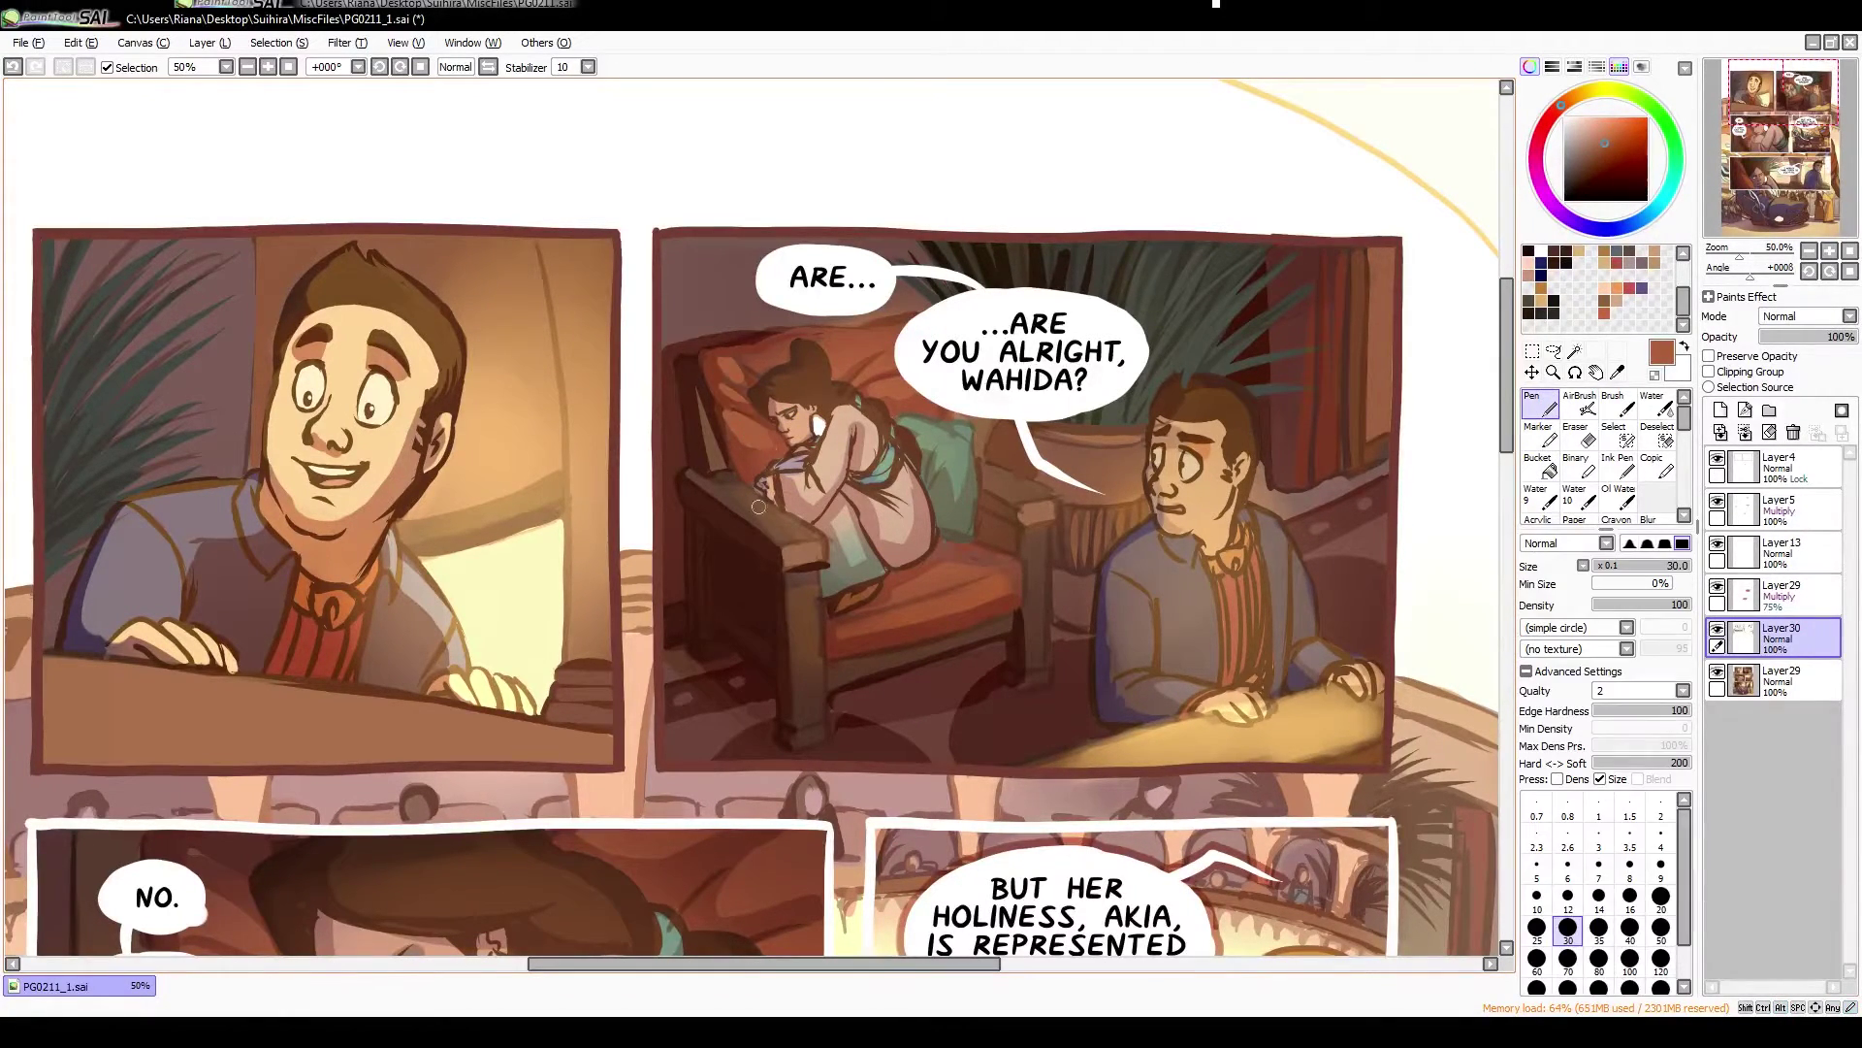
alt+click(758, 506)
key(h)
key(h)
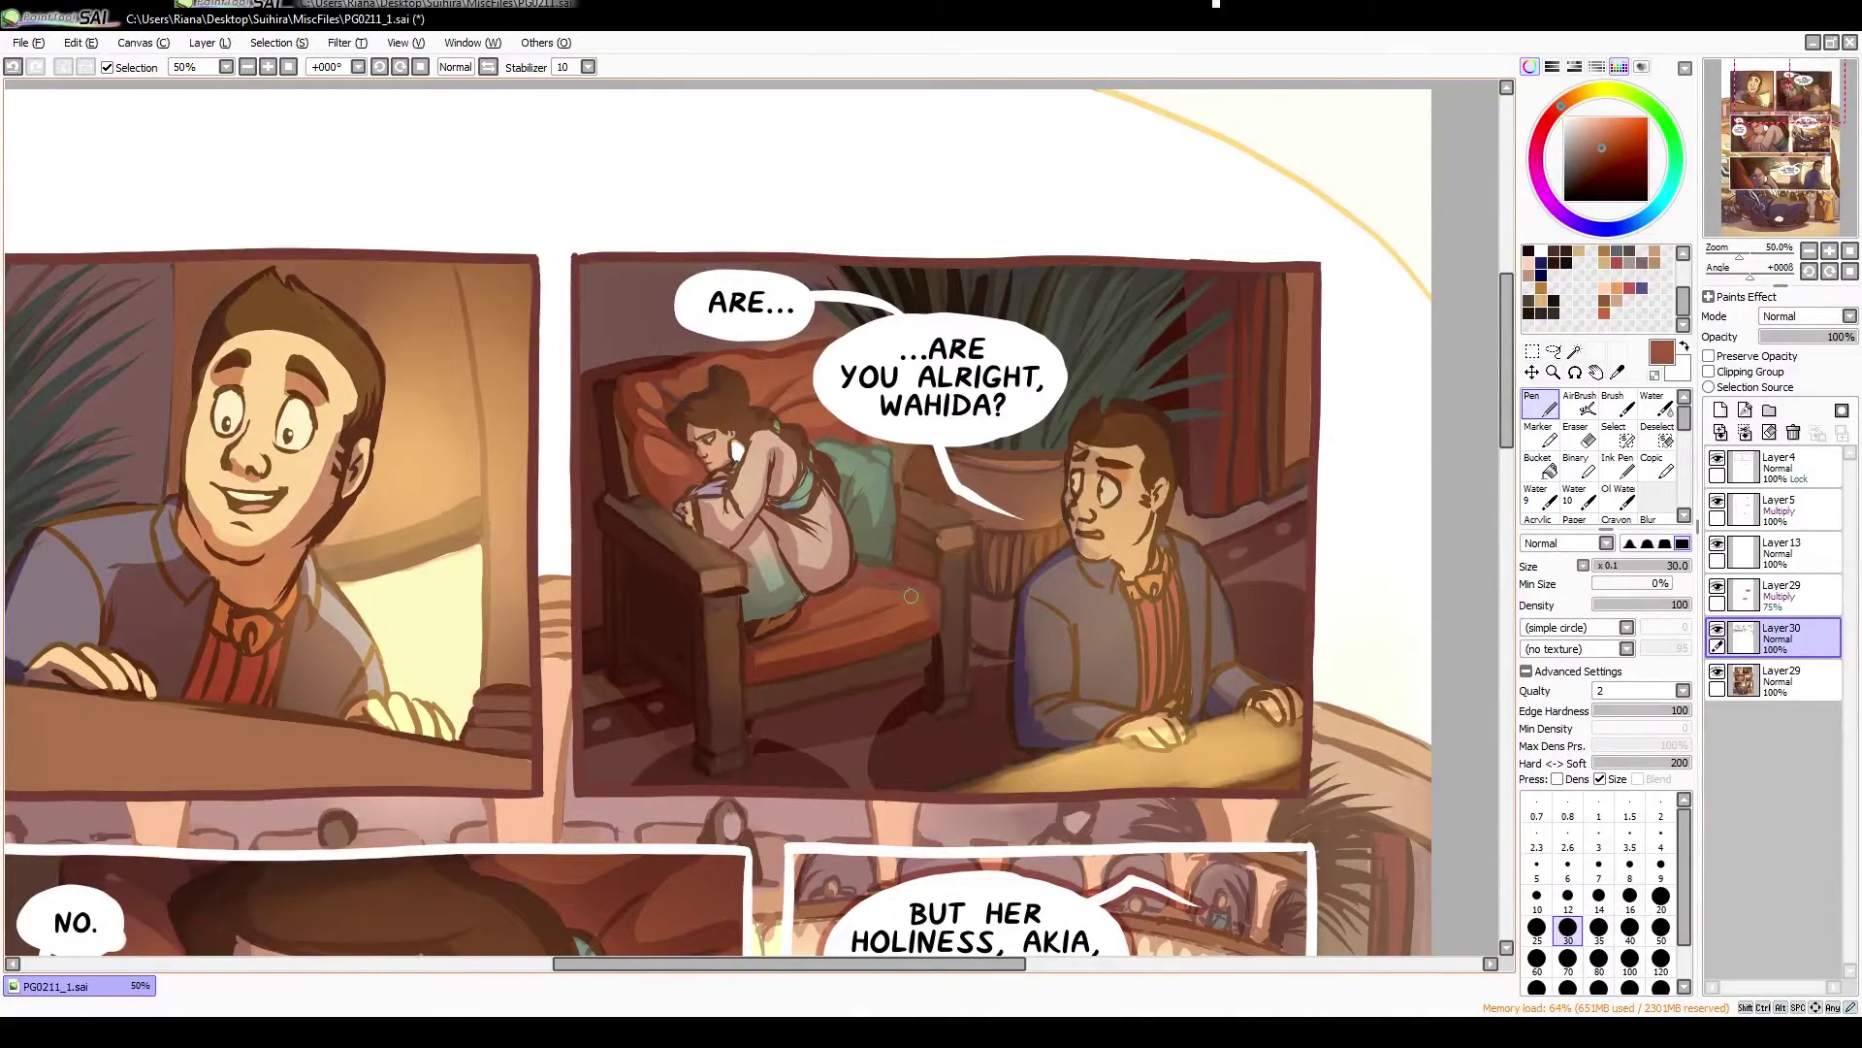
Refine the green cushion, red seat and curled-up woman's hair in the second panel with colours sampled from the artwork
alt+click(753, 452)
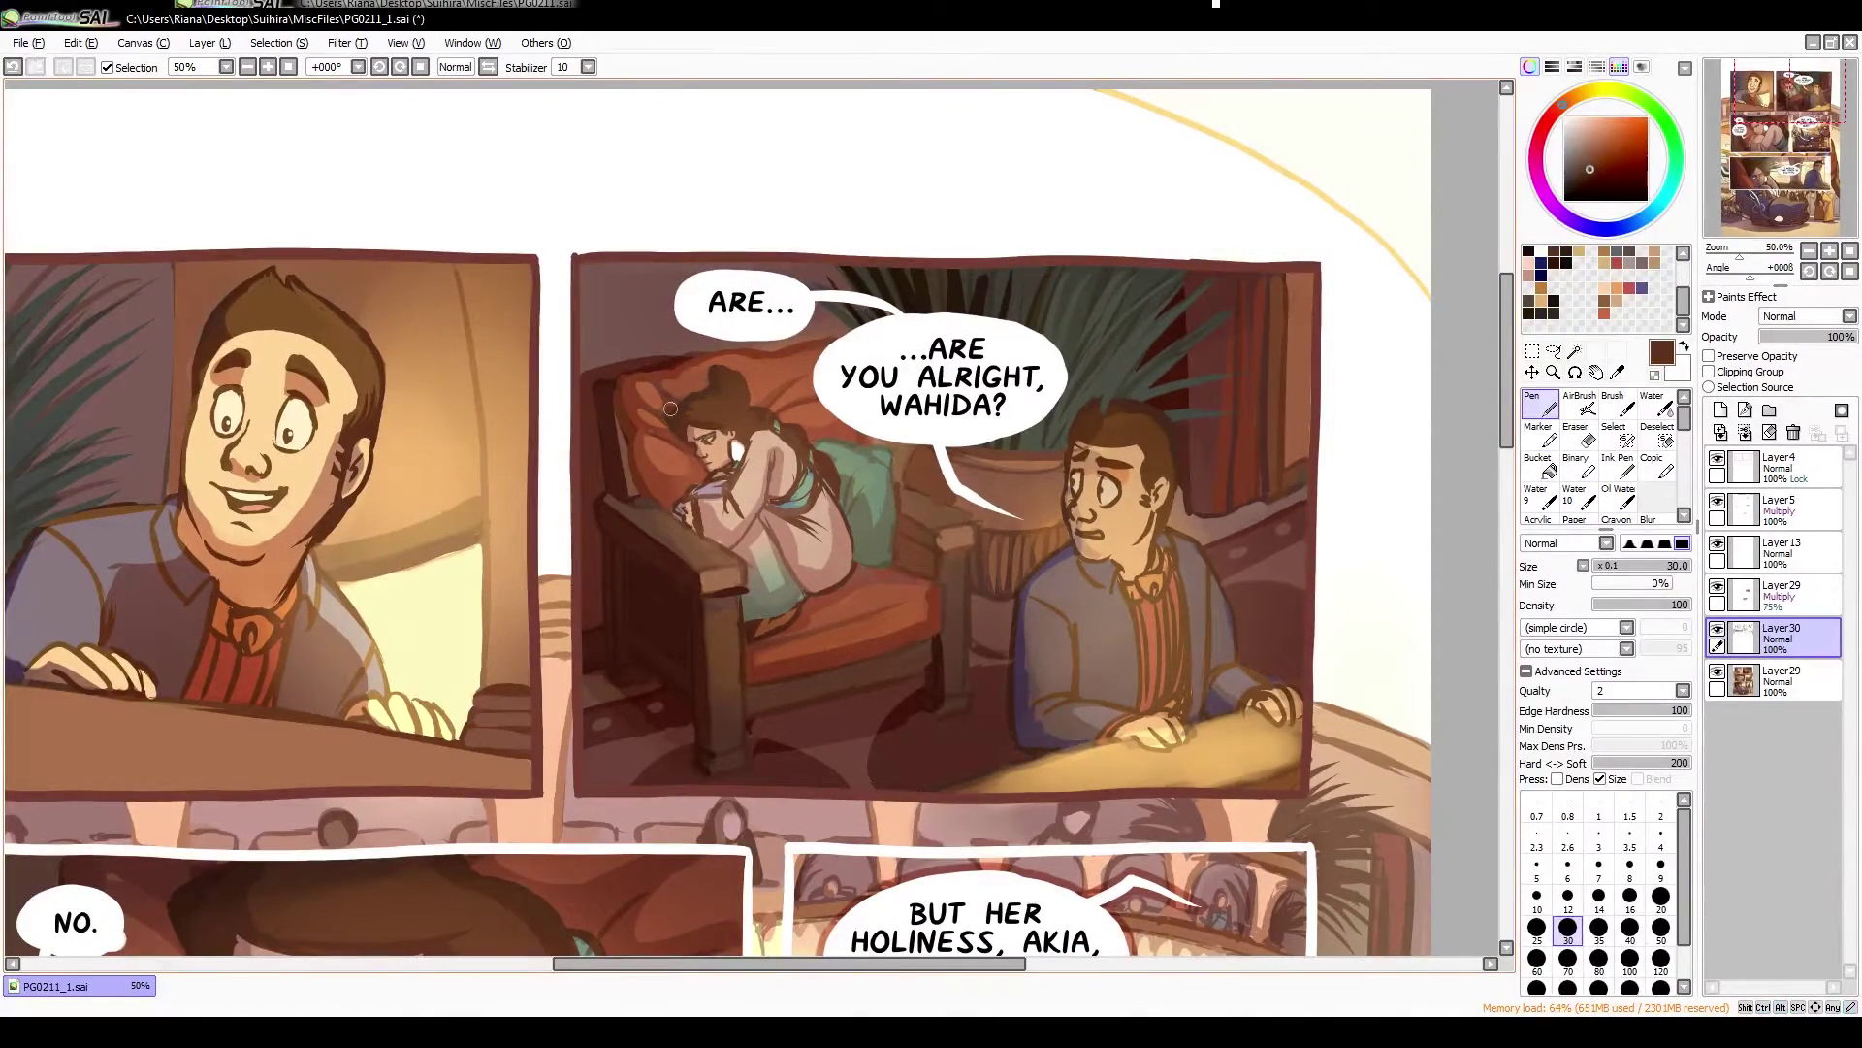
alt+click(749, 516)
drag(878, 460, 868, 528)
drag(829, 591, 859, 594)
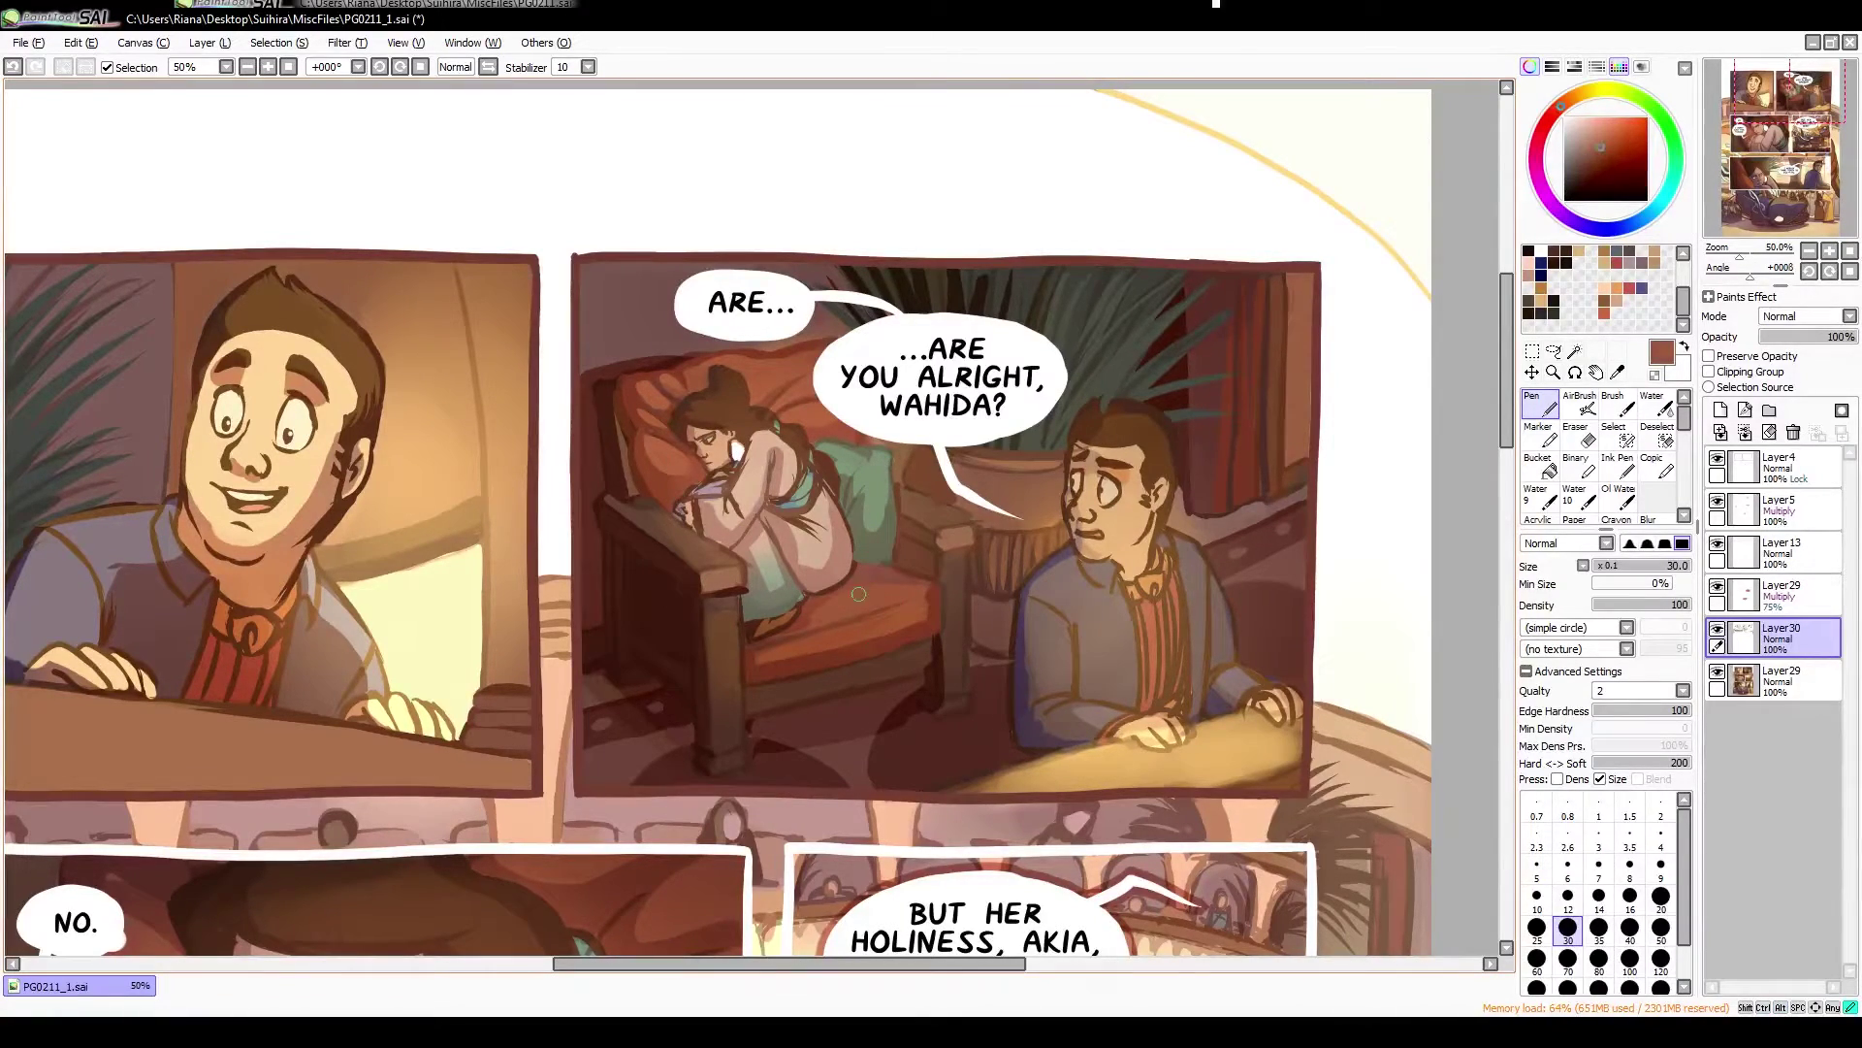
alt+click(849, 531)
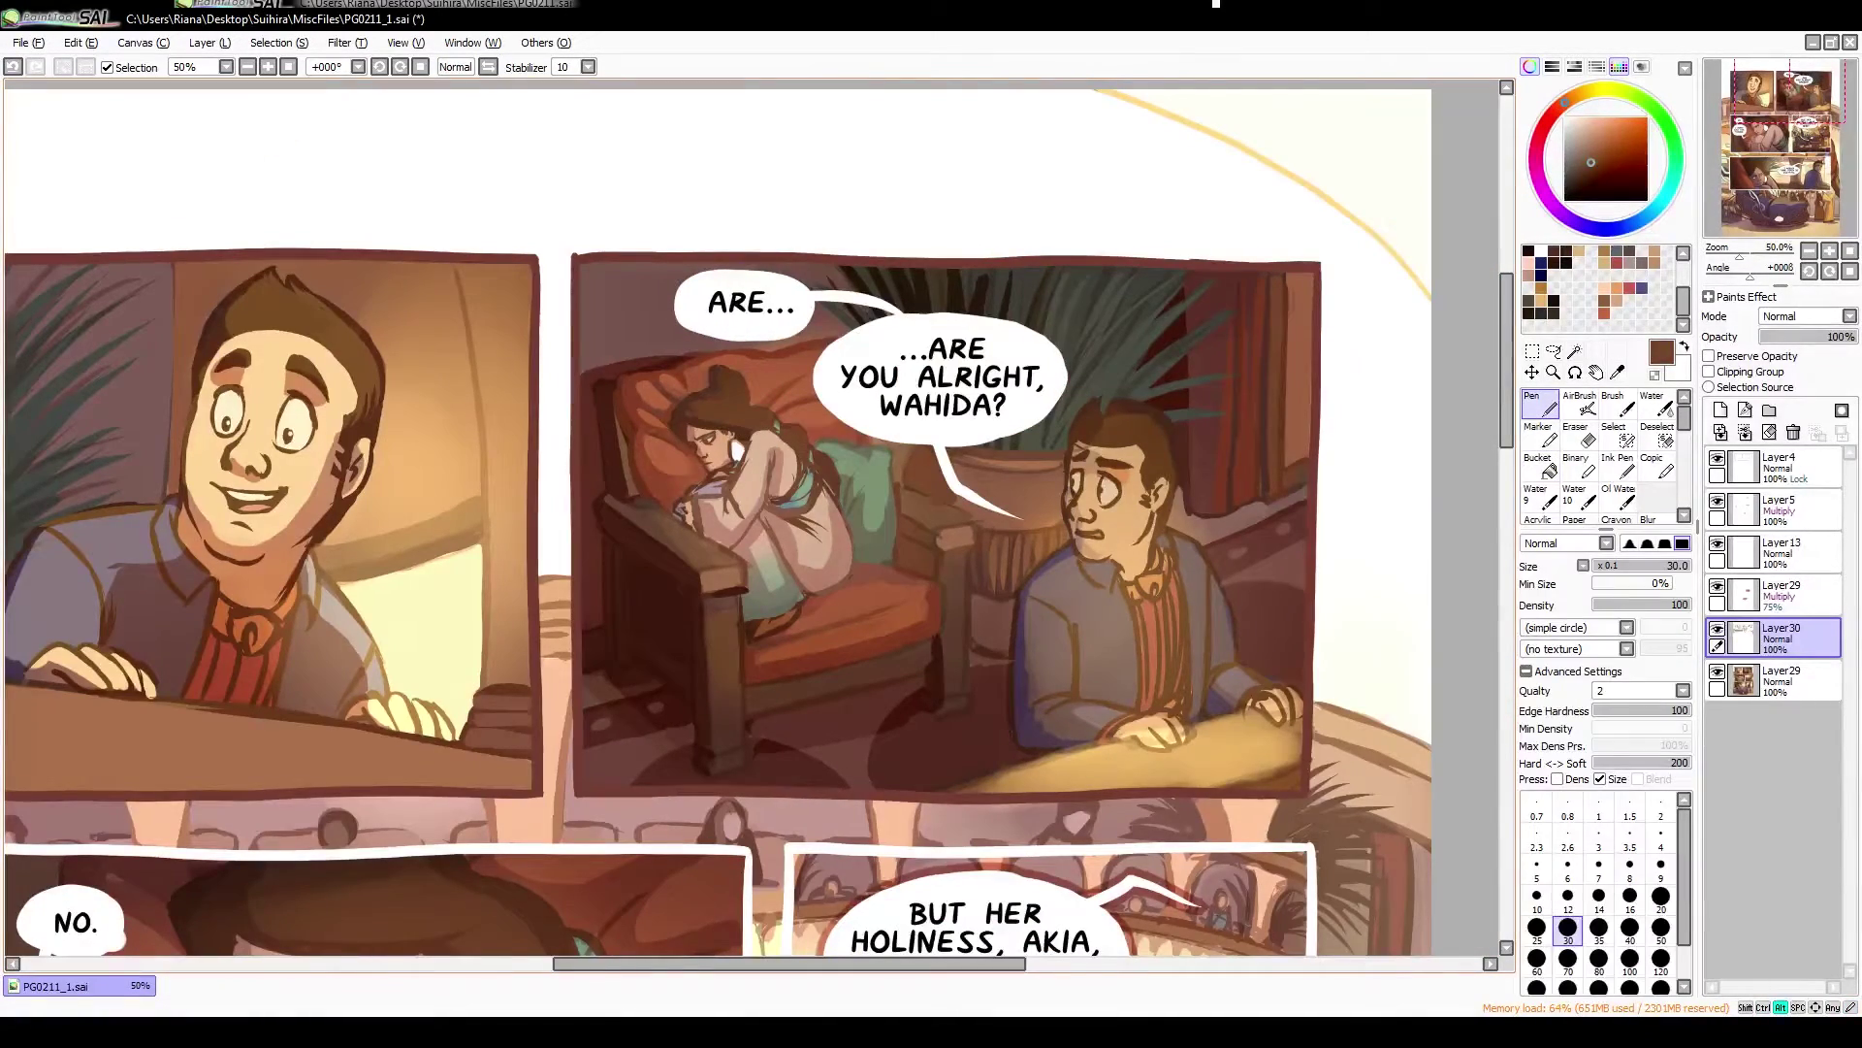
alt+click(813, 471)
alt+click(950, 537)
drag(949, 537, 985, 482)
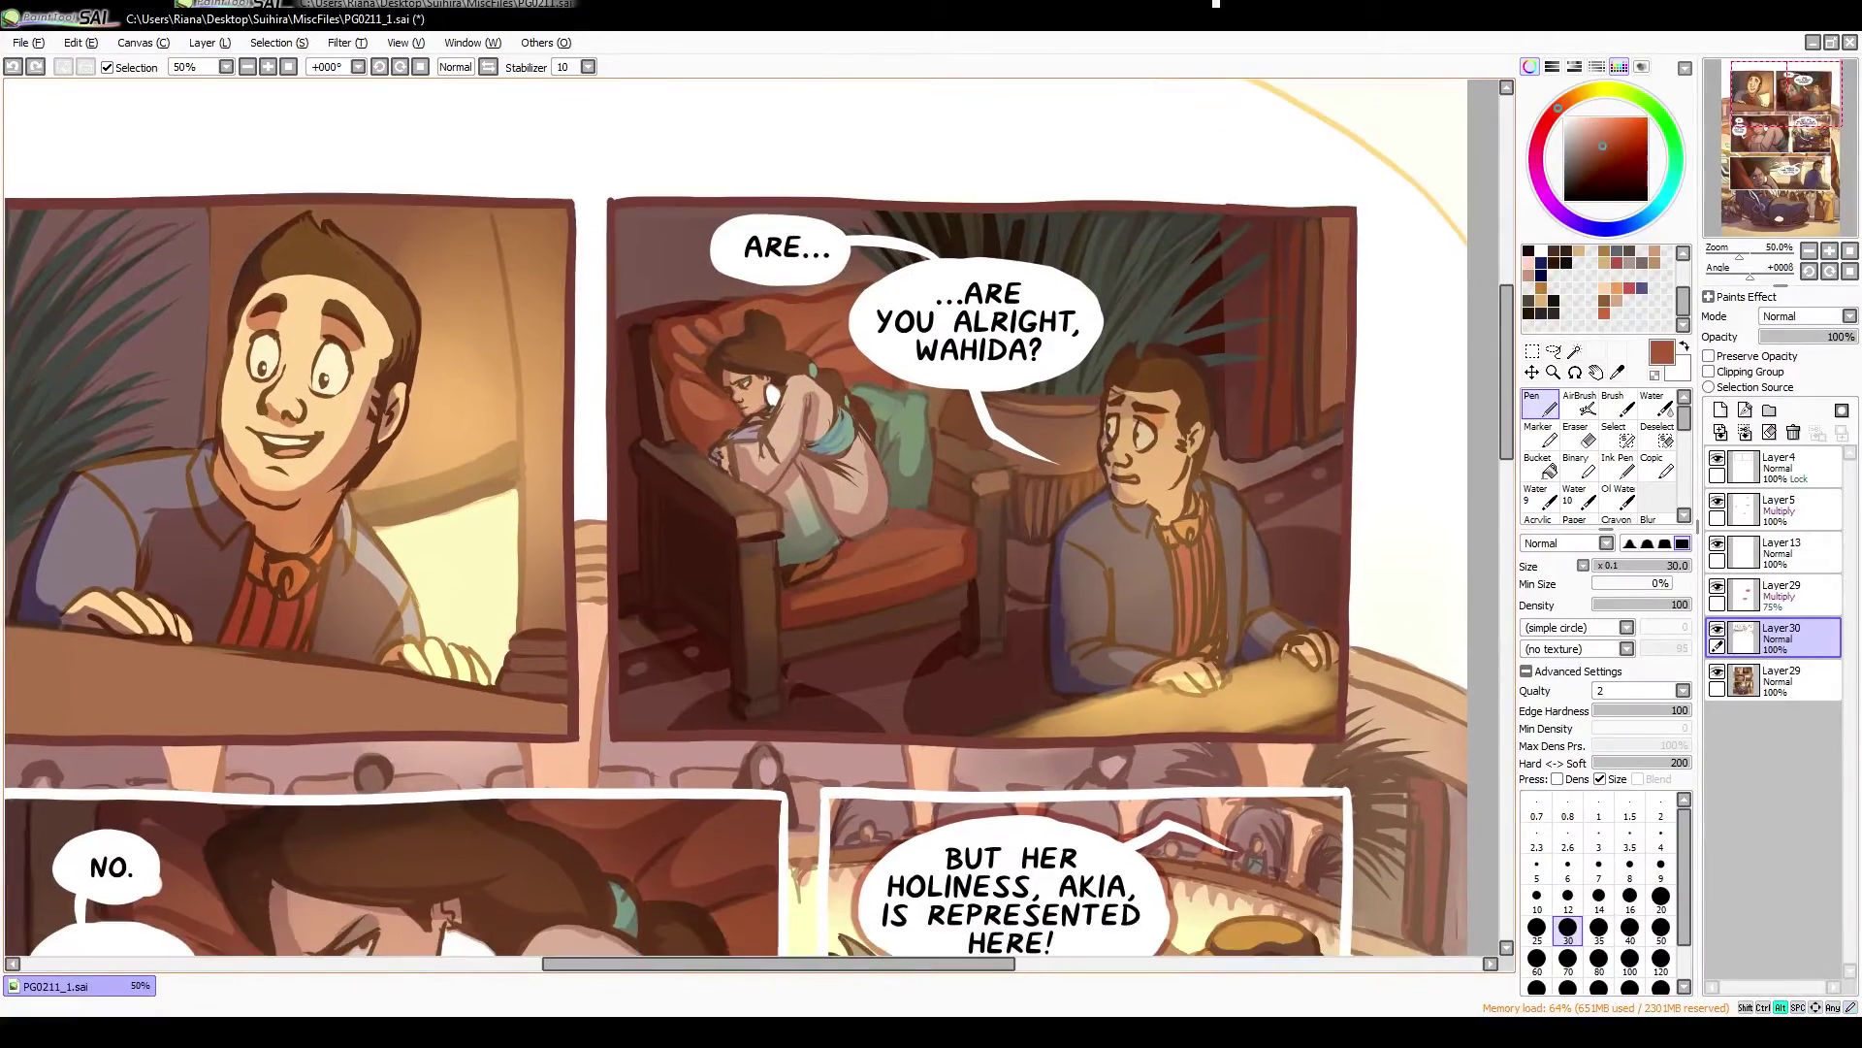
Touch up the curled-up woman's skin, pale robe and teal sash in the second panel with sampled tones
drag(740, 476, 779, 370)
alt+click(853, 265)
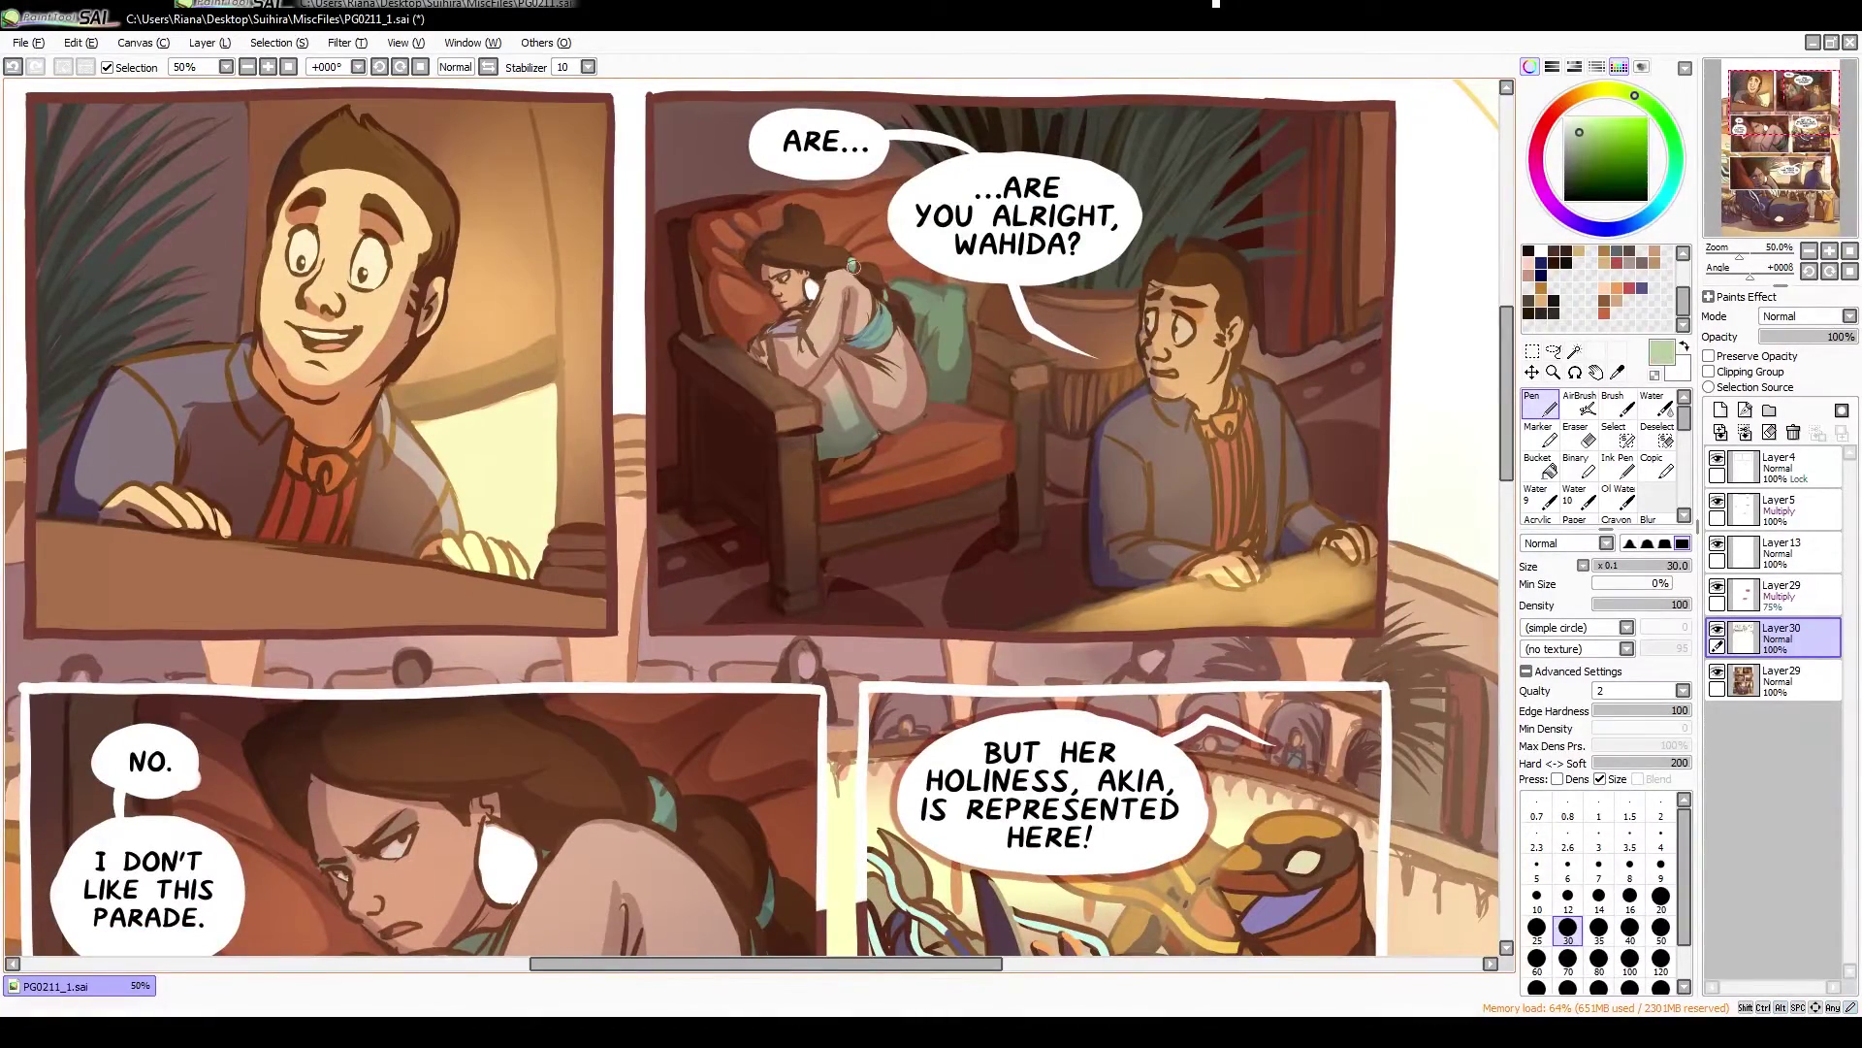
alt+click(807, 335)
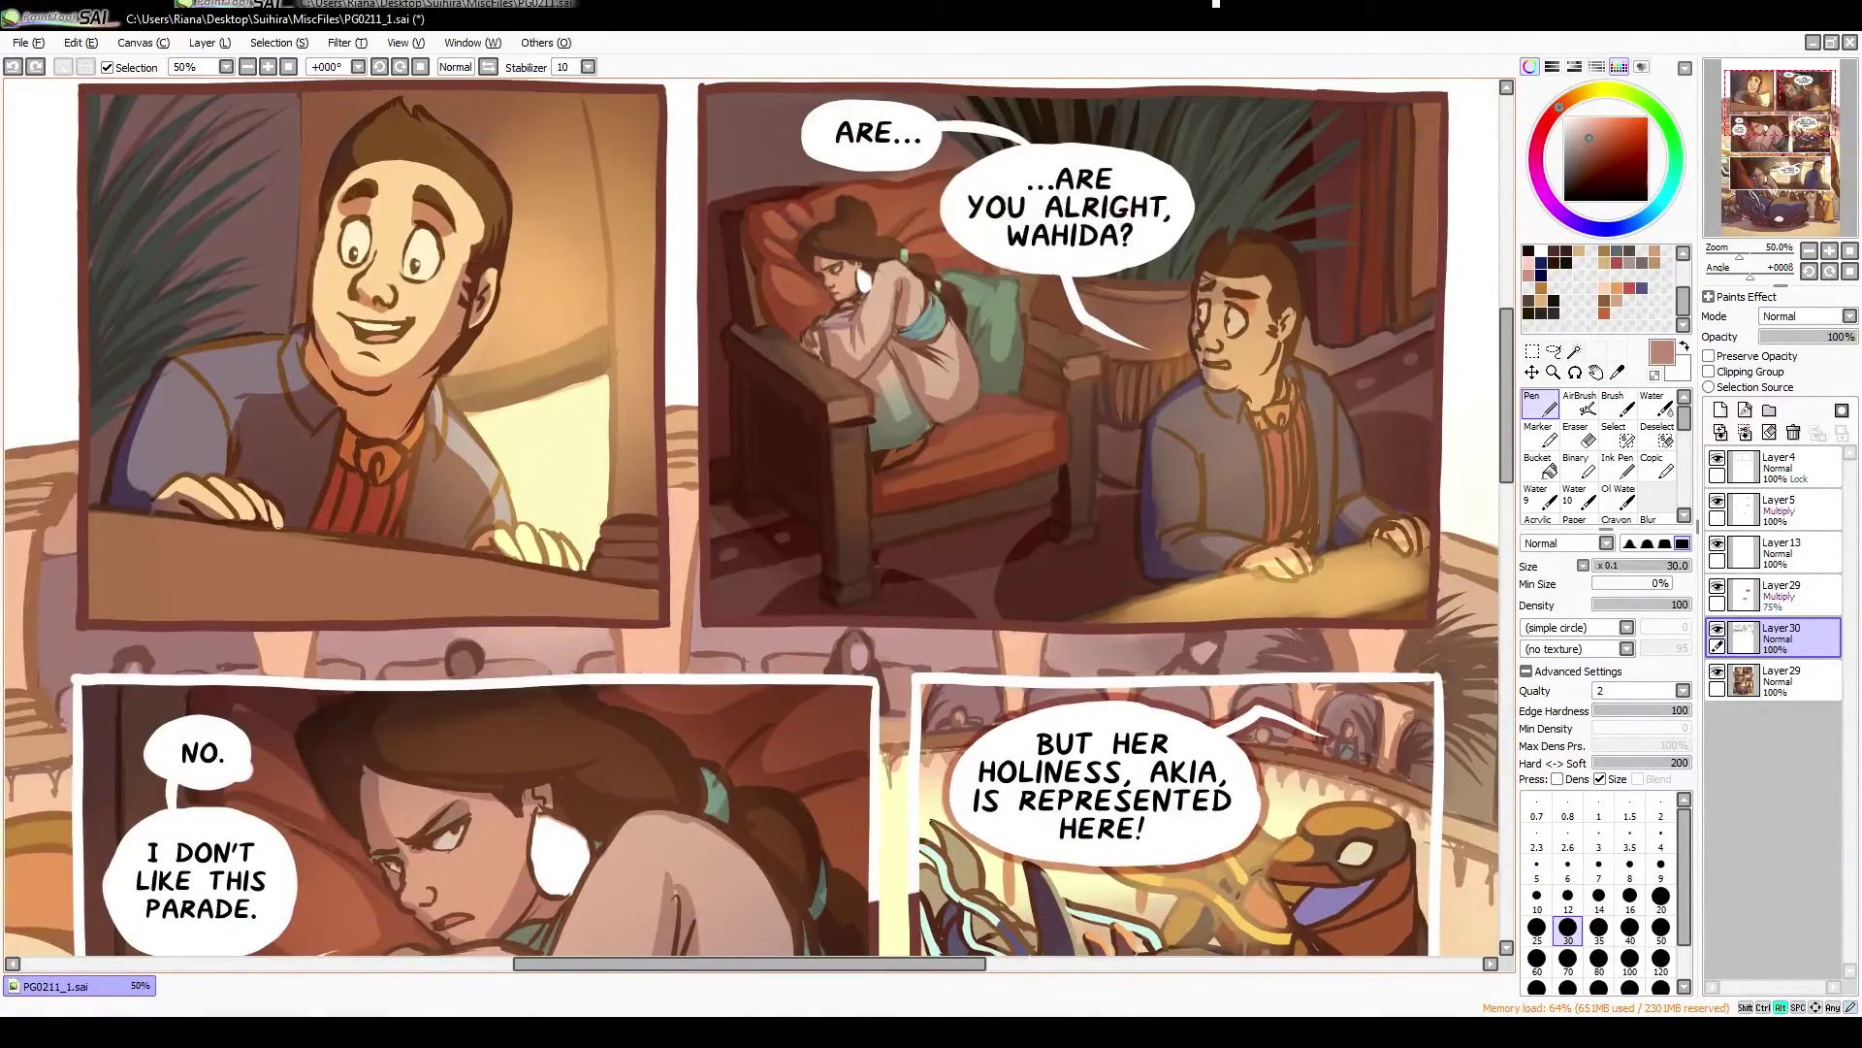
drag(861, 395, 914, 386)
alt+click(907, 406)
alt+click(1028, 368)
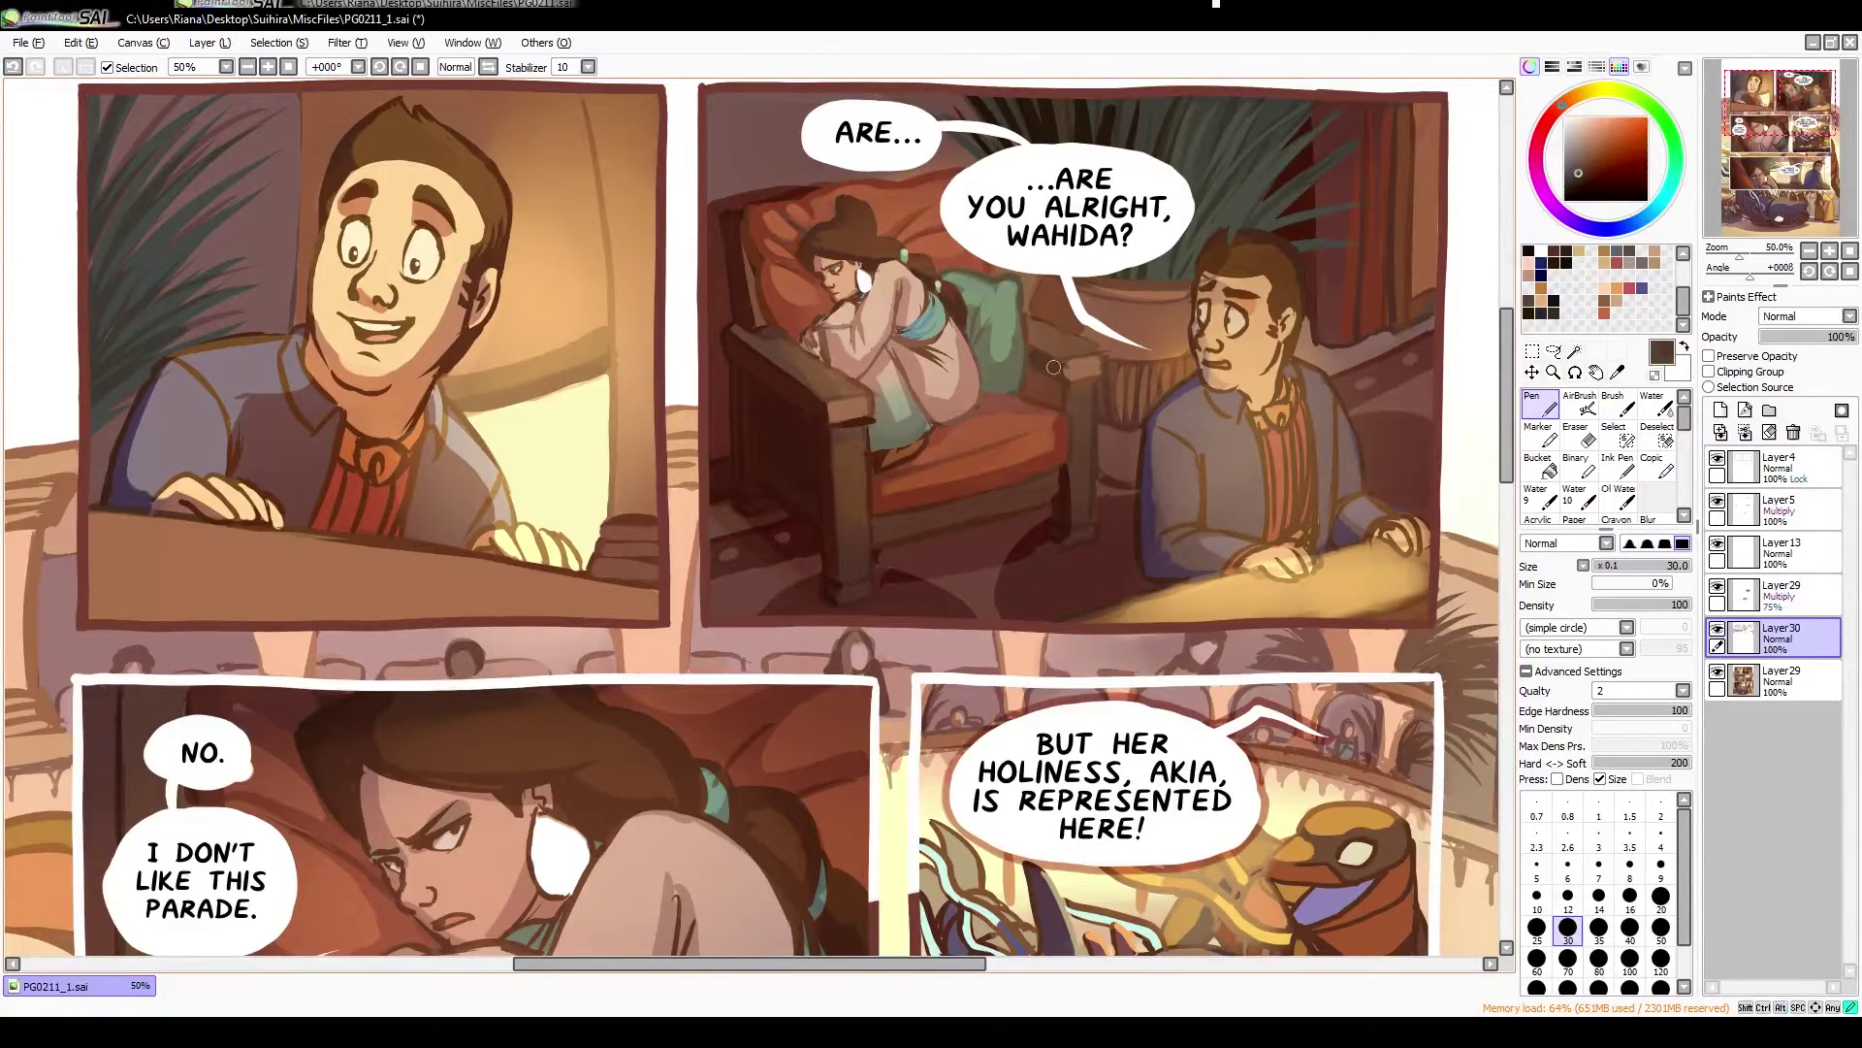
Refine the curled-up woman's ponytail and add the teal hair tie and white ornament on her bun
key(h)
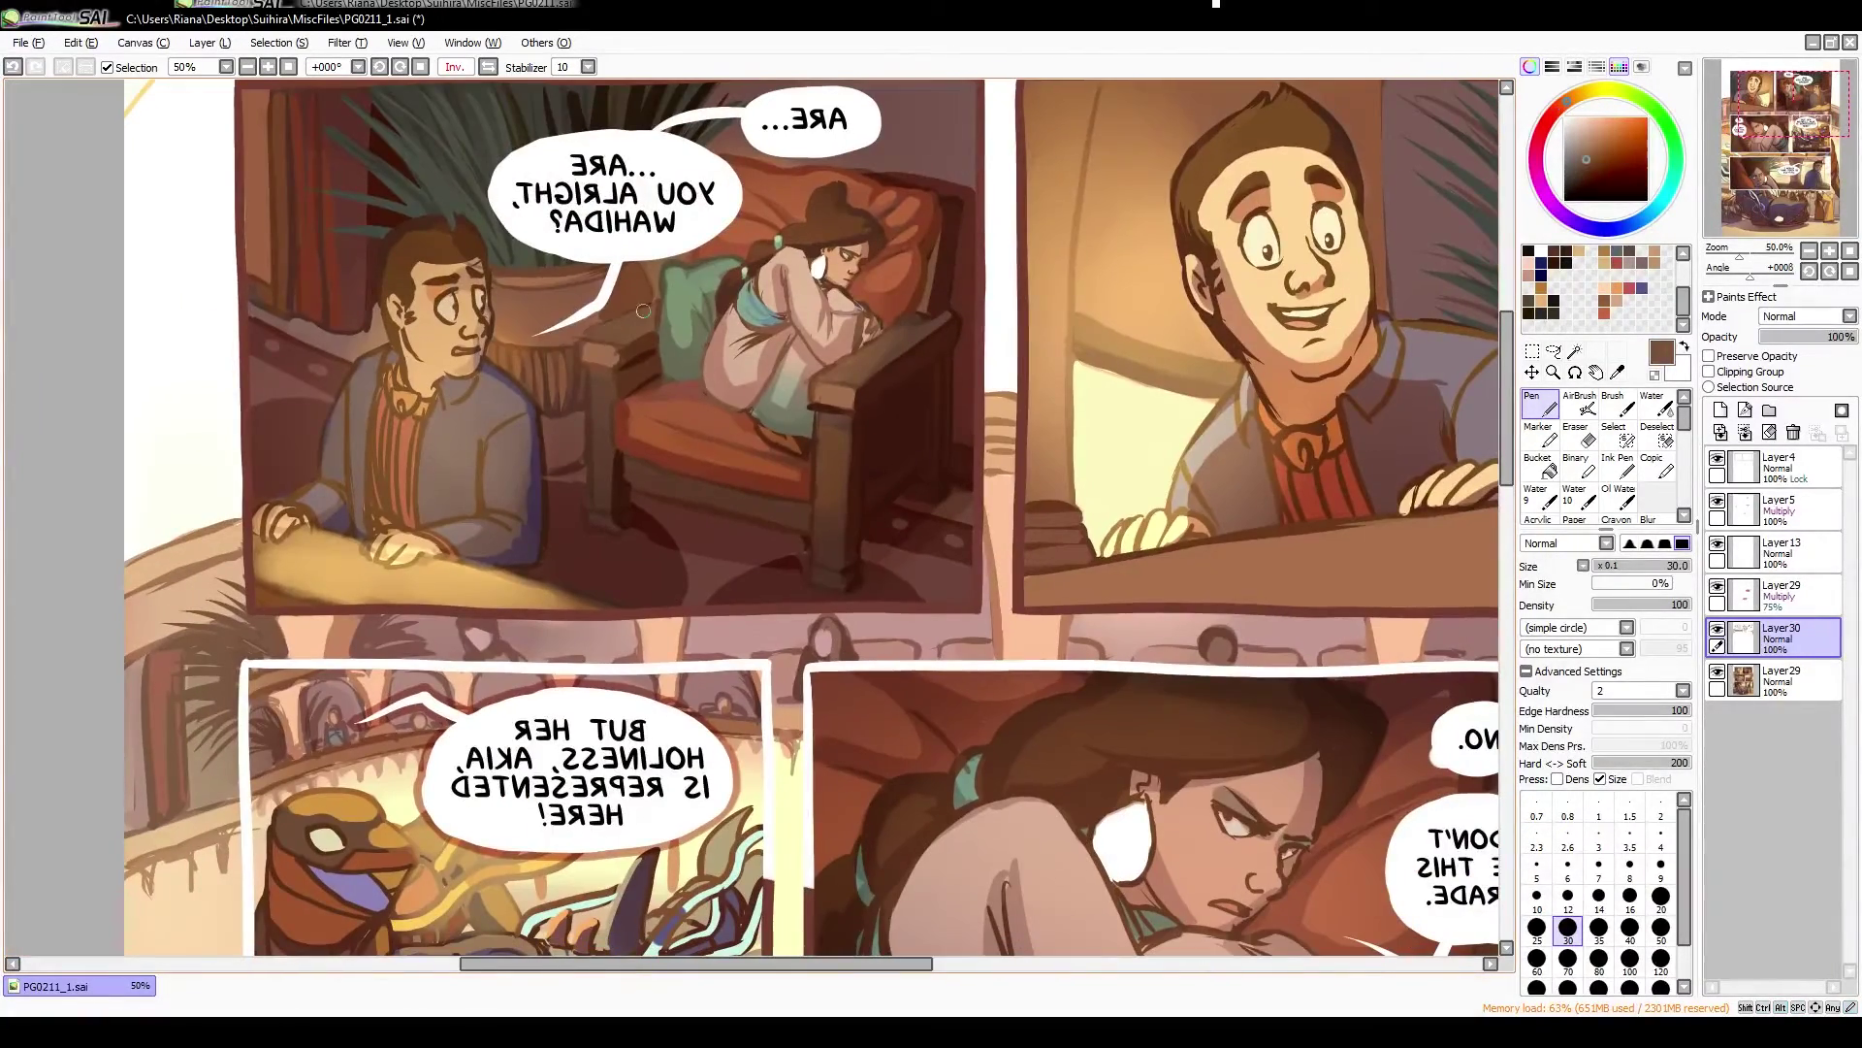
alt+click(772, 302)
alt+click(799, 252)
key(h)
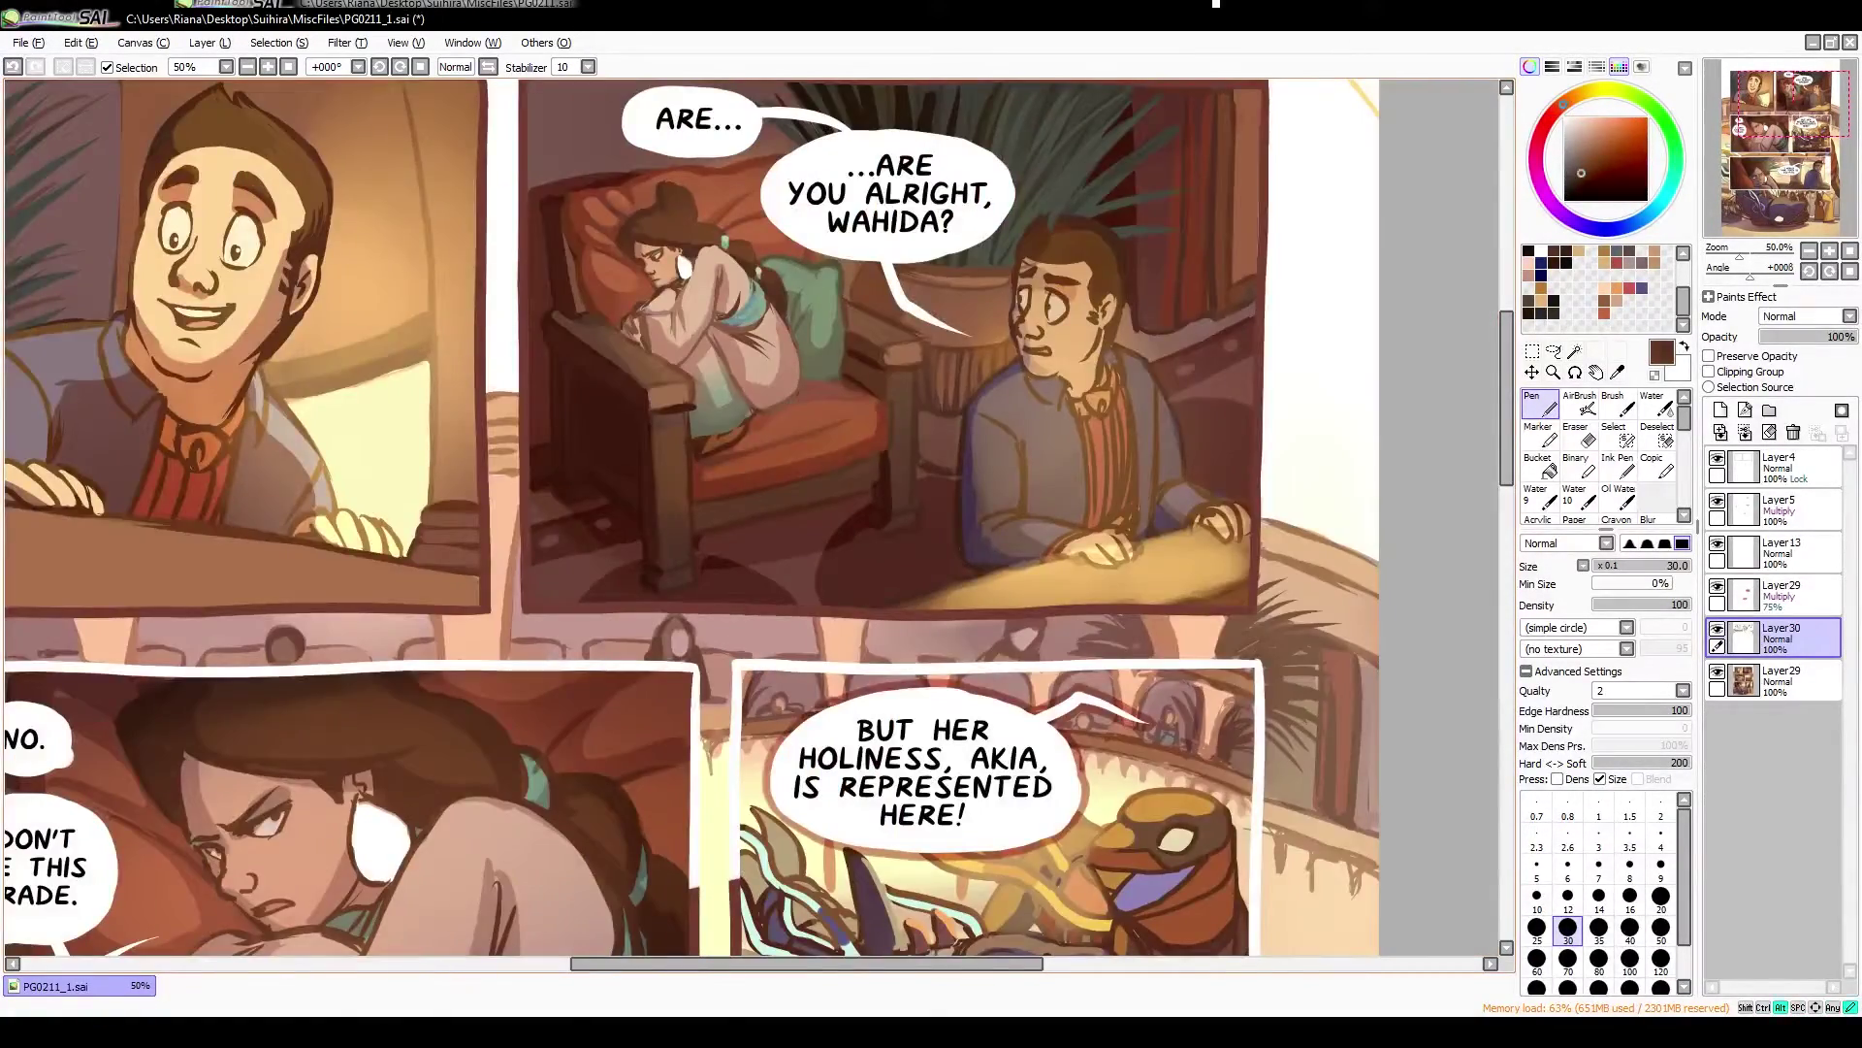
key(h)
key(h)
alt+click(757, 266)
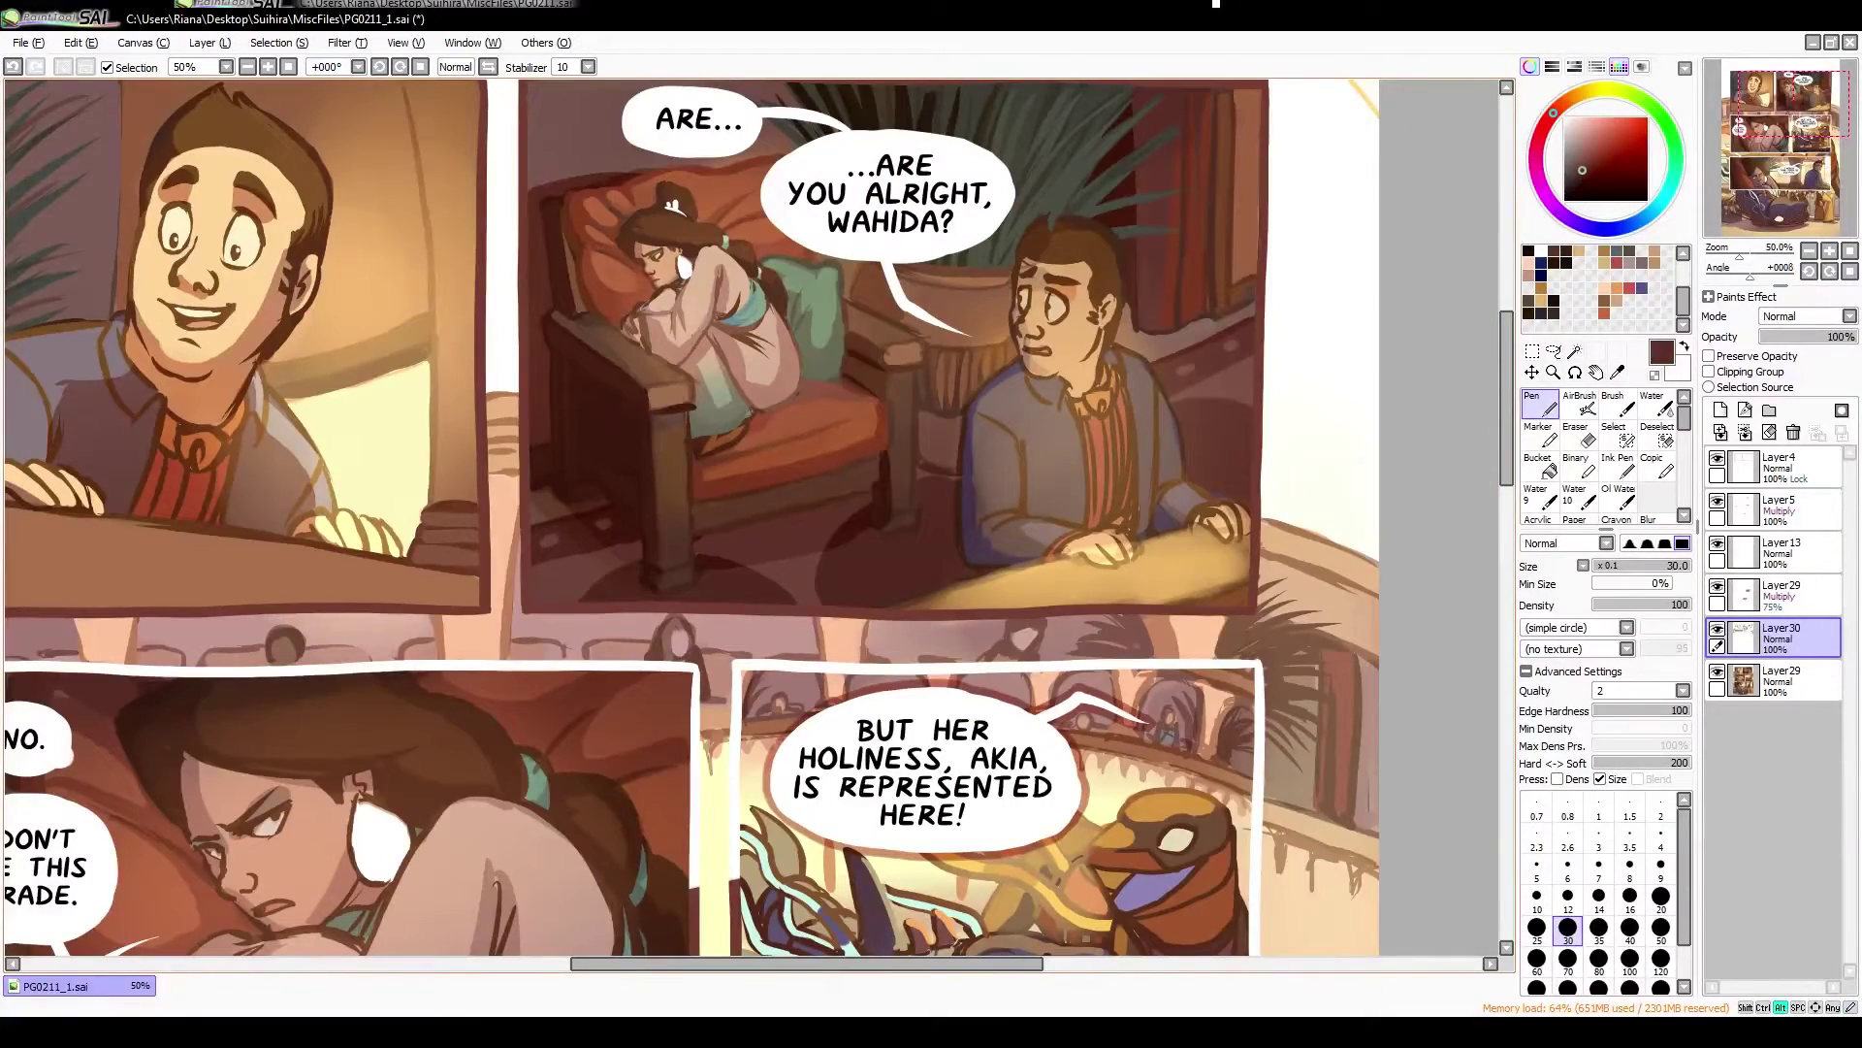
Save the page, then soften the armchair and surrounding floor with the Water brush and sampled brown Pen strokes
key(c)
key(ctrl+s)
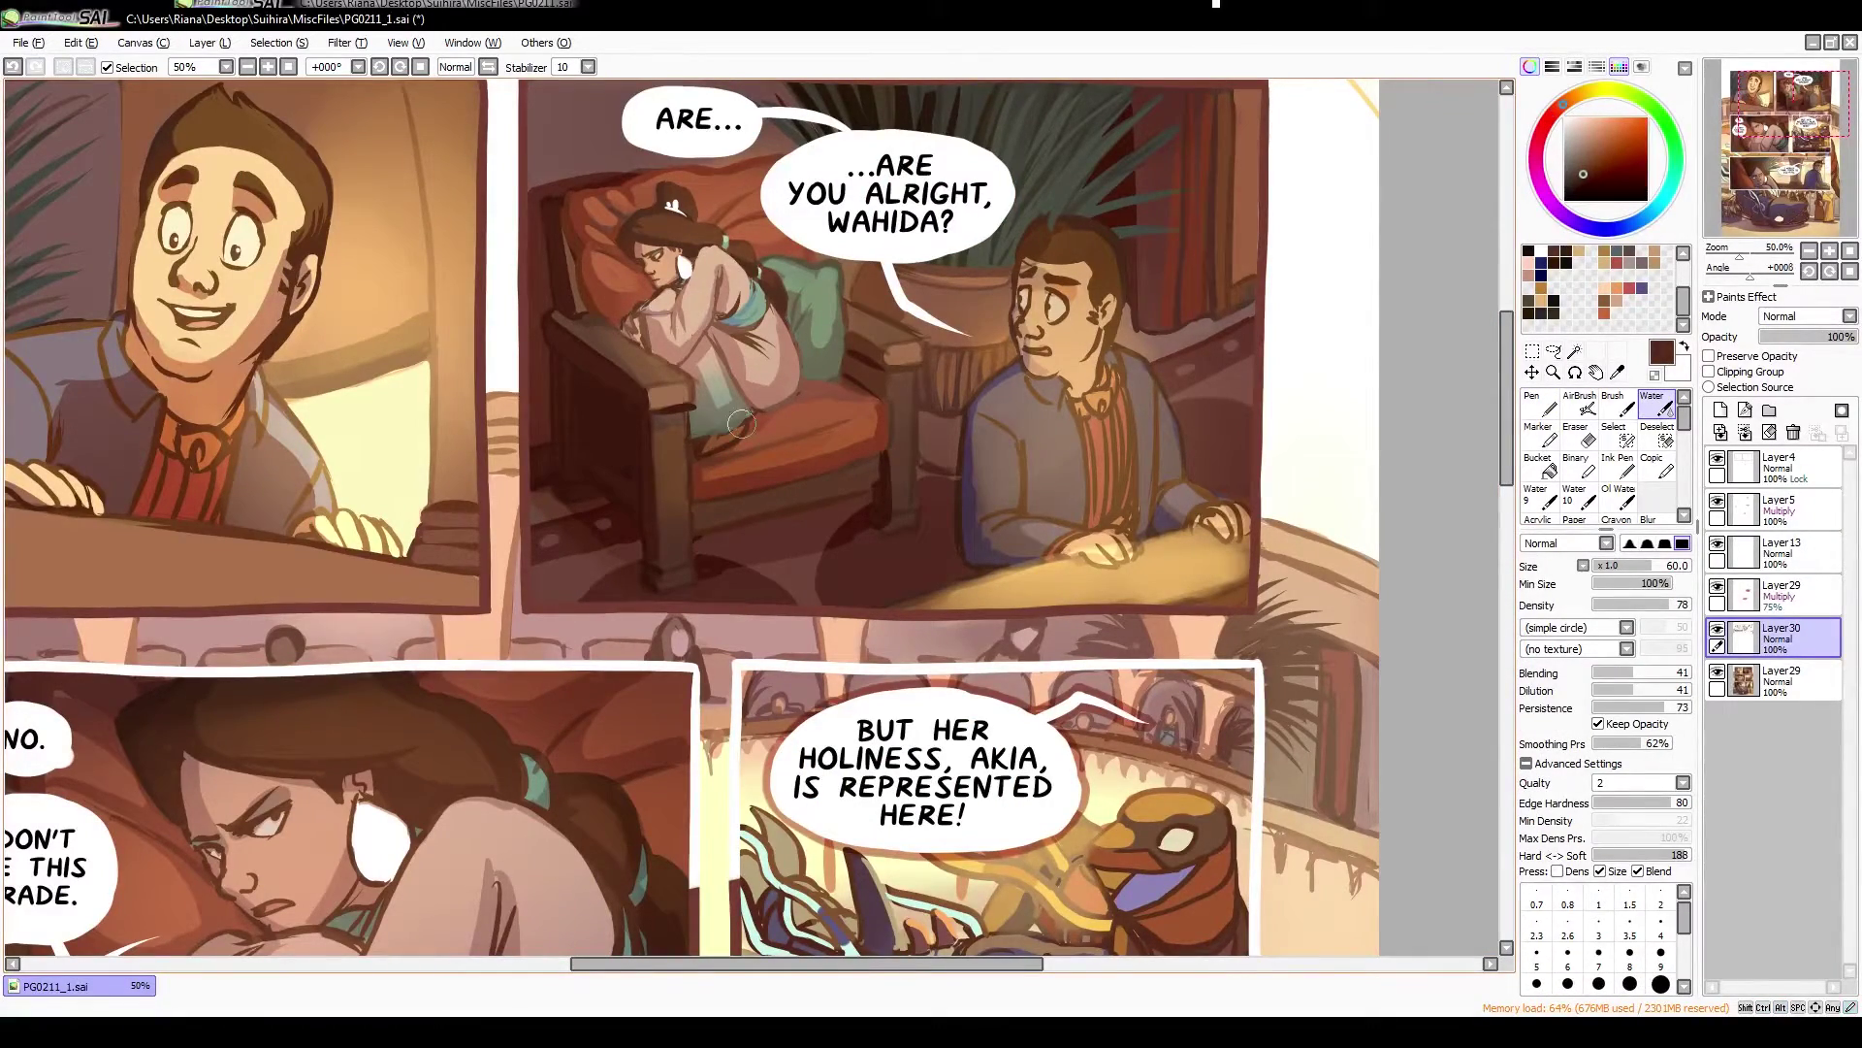
drag(726, 582, 785, 553)
key(n)
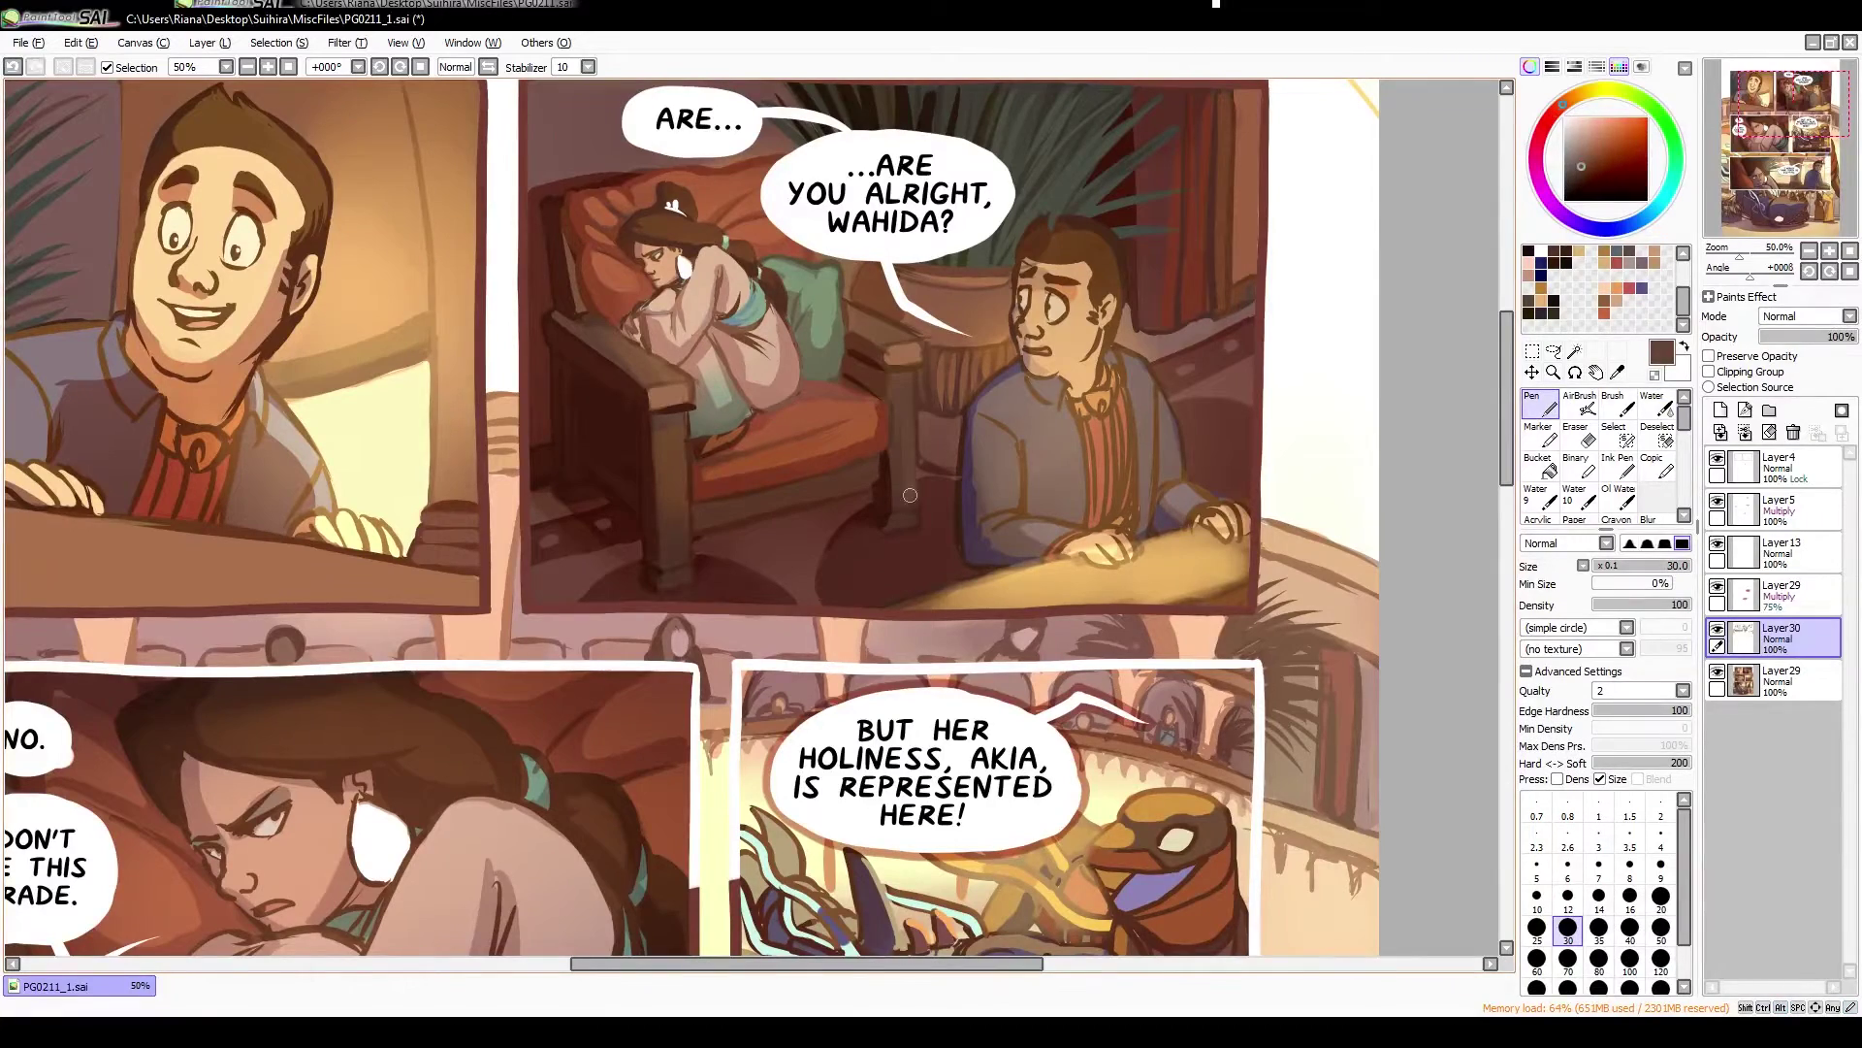
alt+click(957, 451)
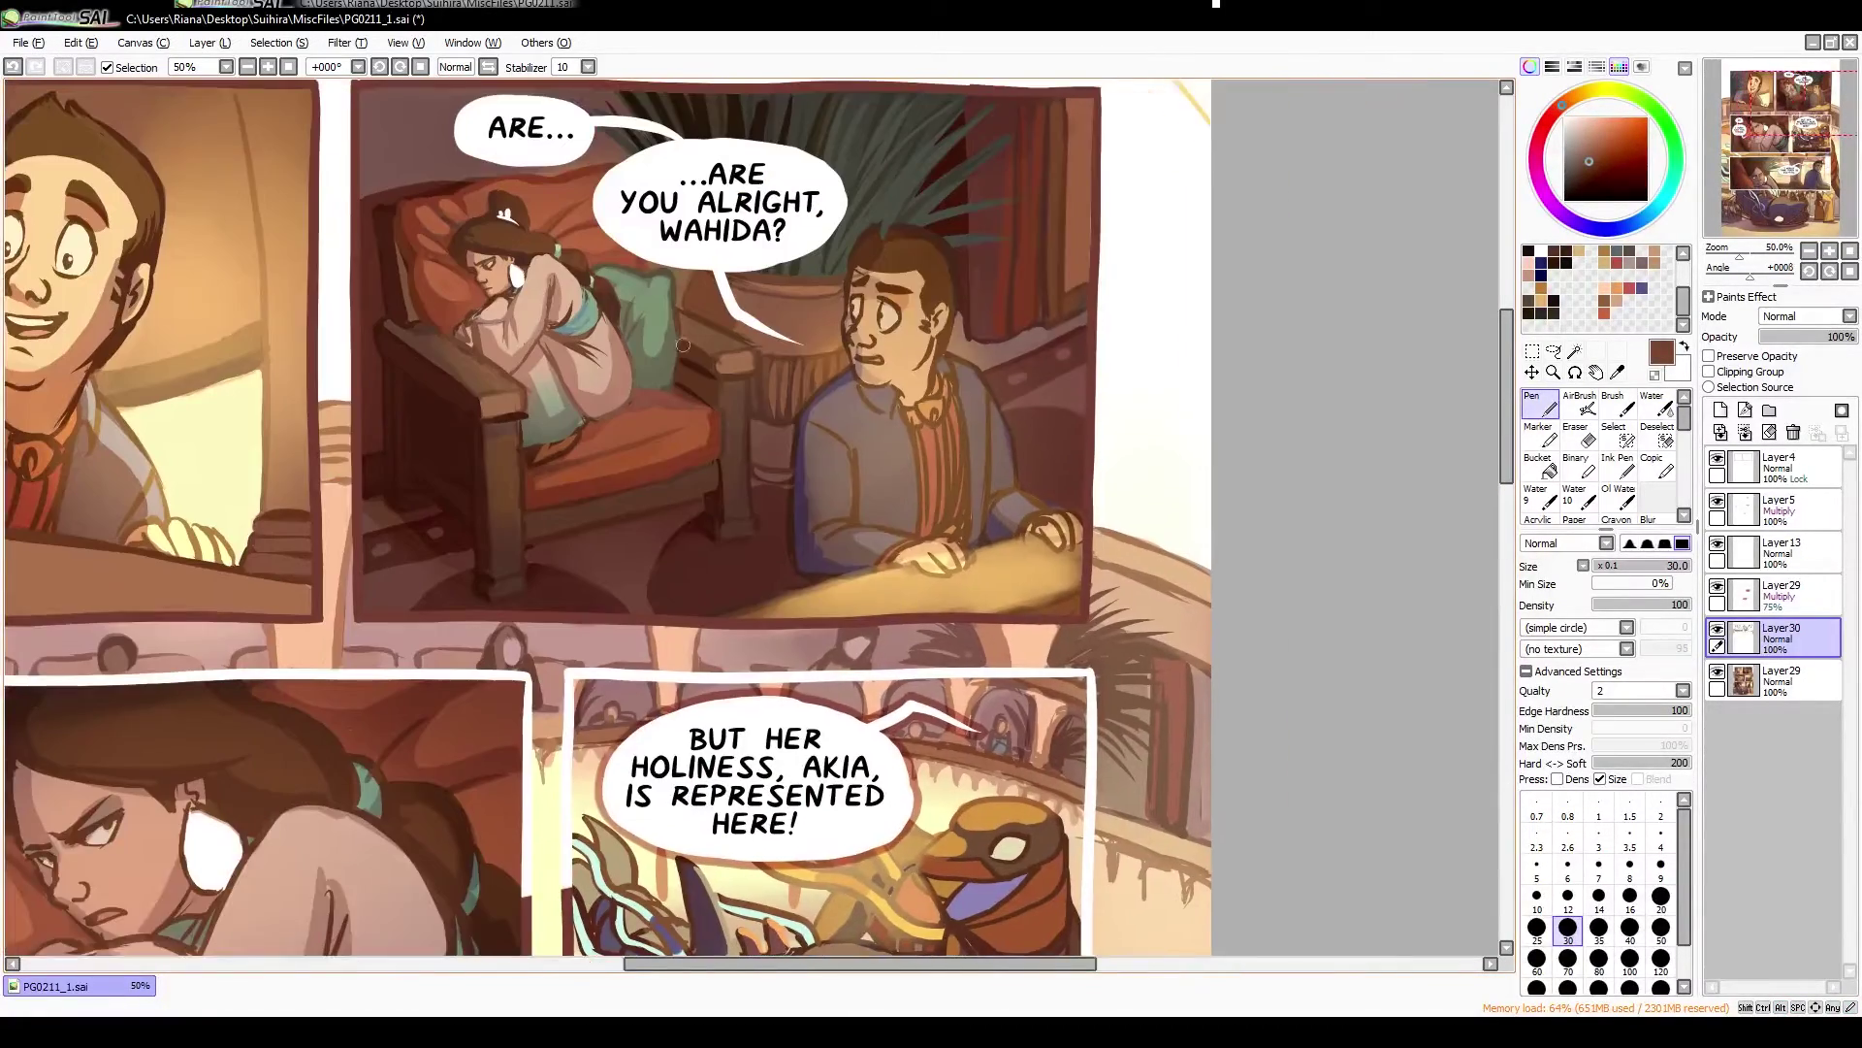
Repaint the tabletop in front of the worried man in flat tan and clean up his hands and cuffs
drag(680, 468, 1265, 649)
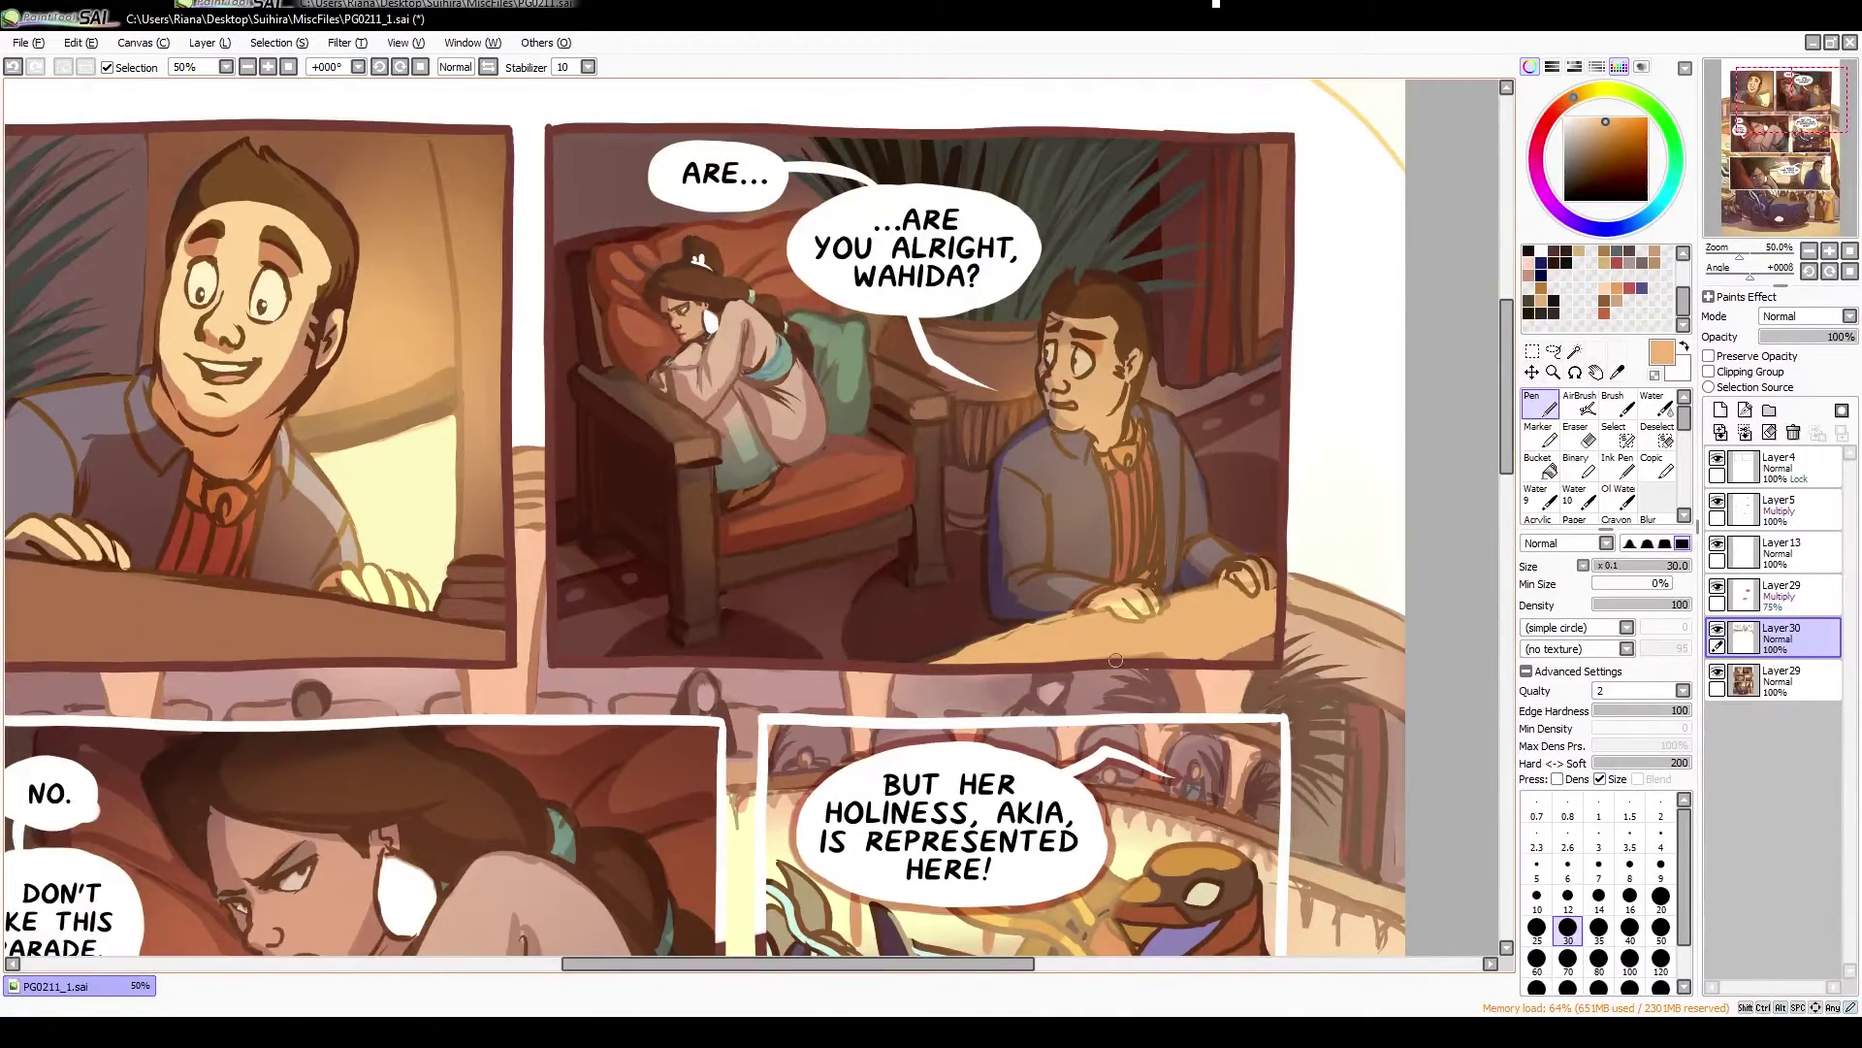
key(h)
alt+click(482, 628)
key(h)
alt+click(1071, 621)
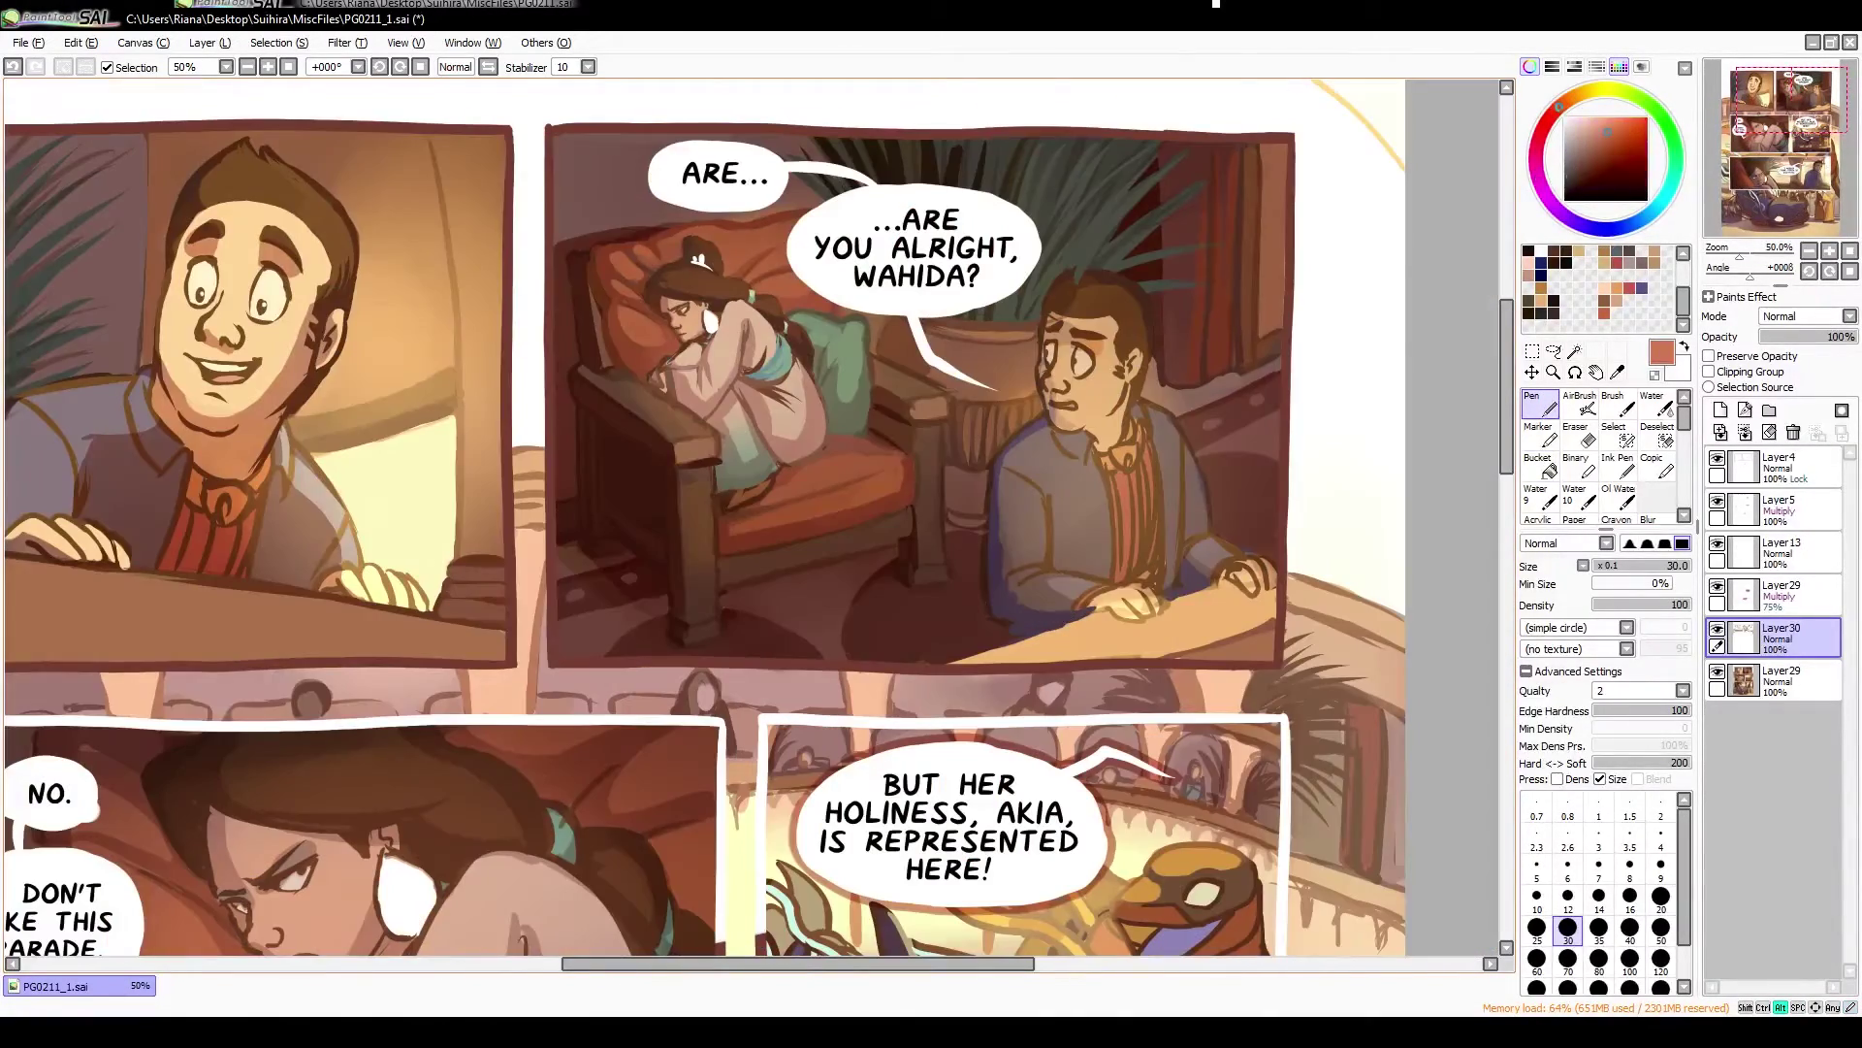
alt+click(1037, 632)
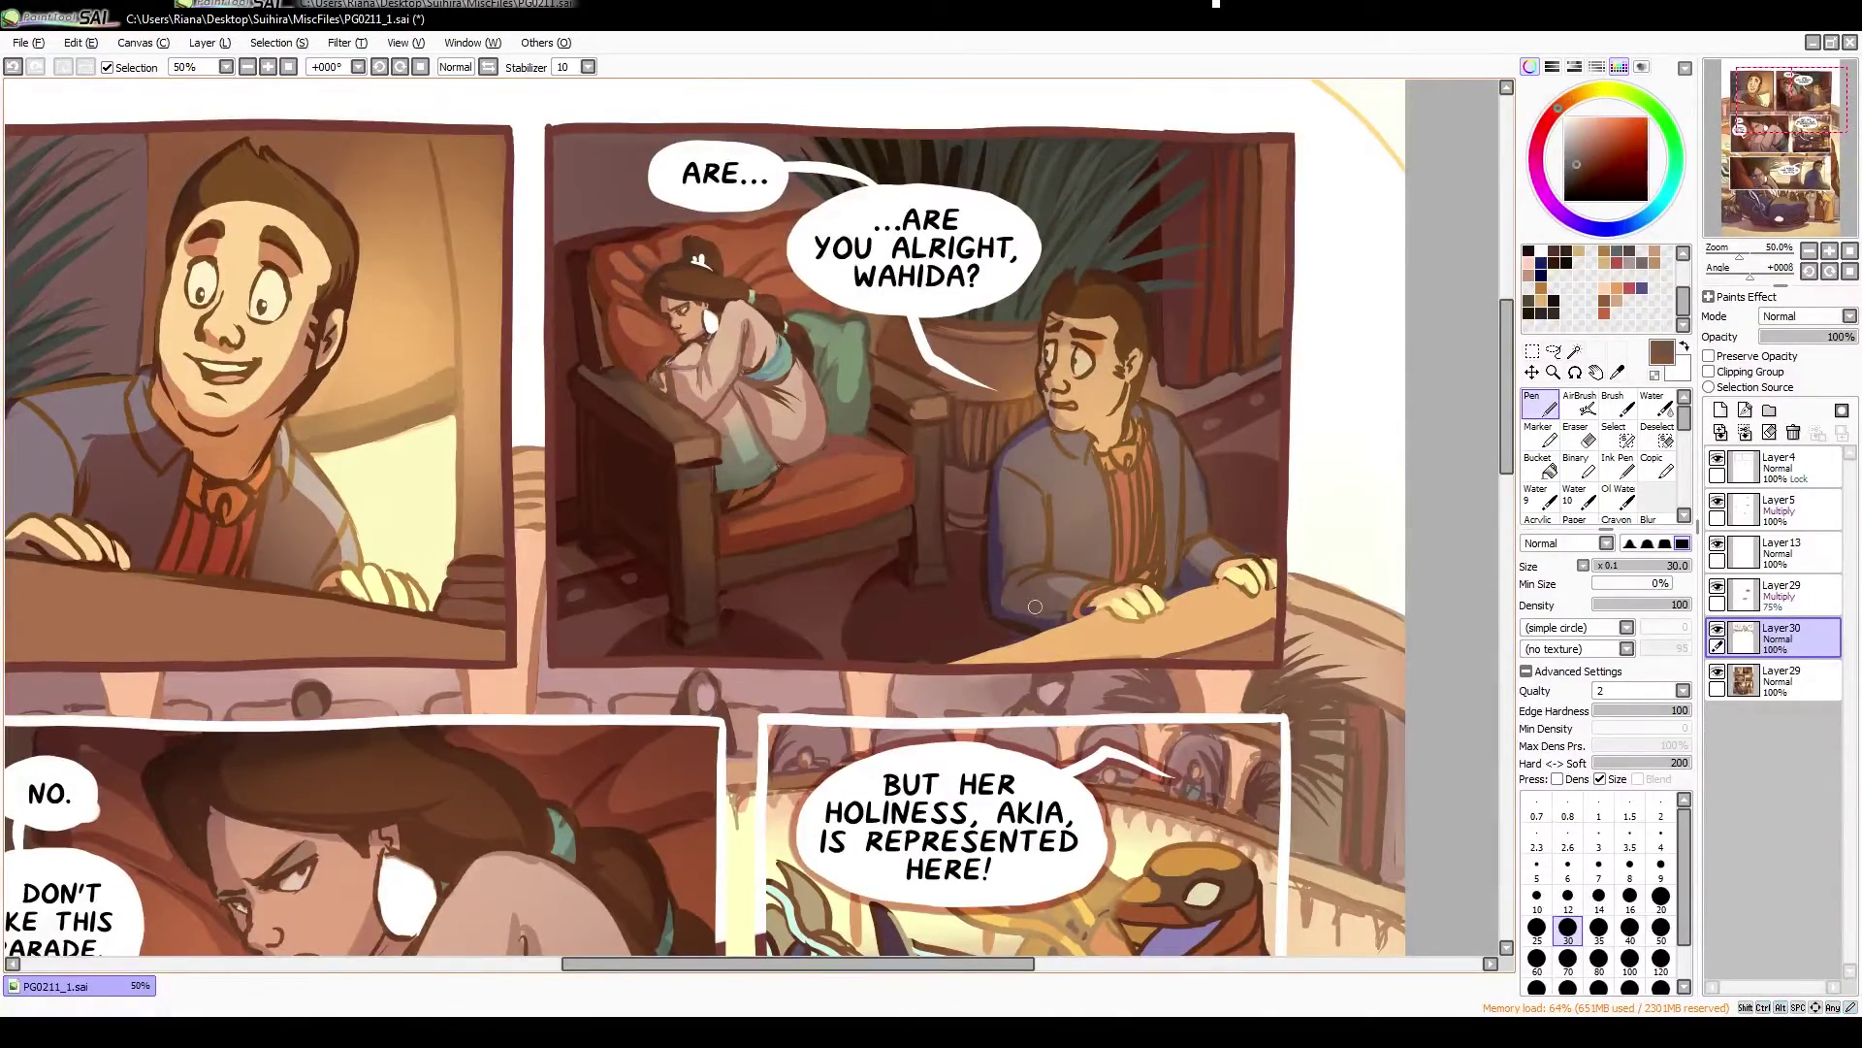
alt+click(1002, 618)
Touch up the worried man's face and hair in the second panel with sampled brown and tan tones
alt+click(986, 500)
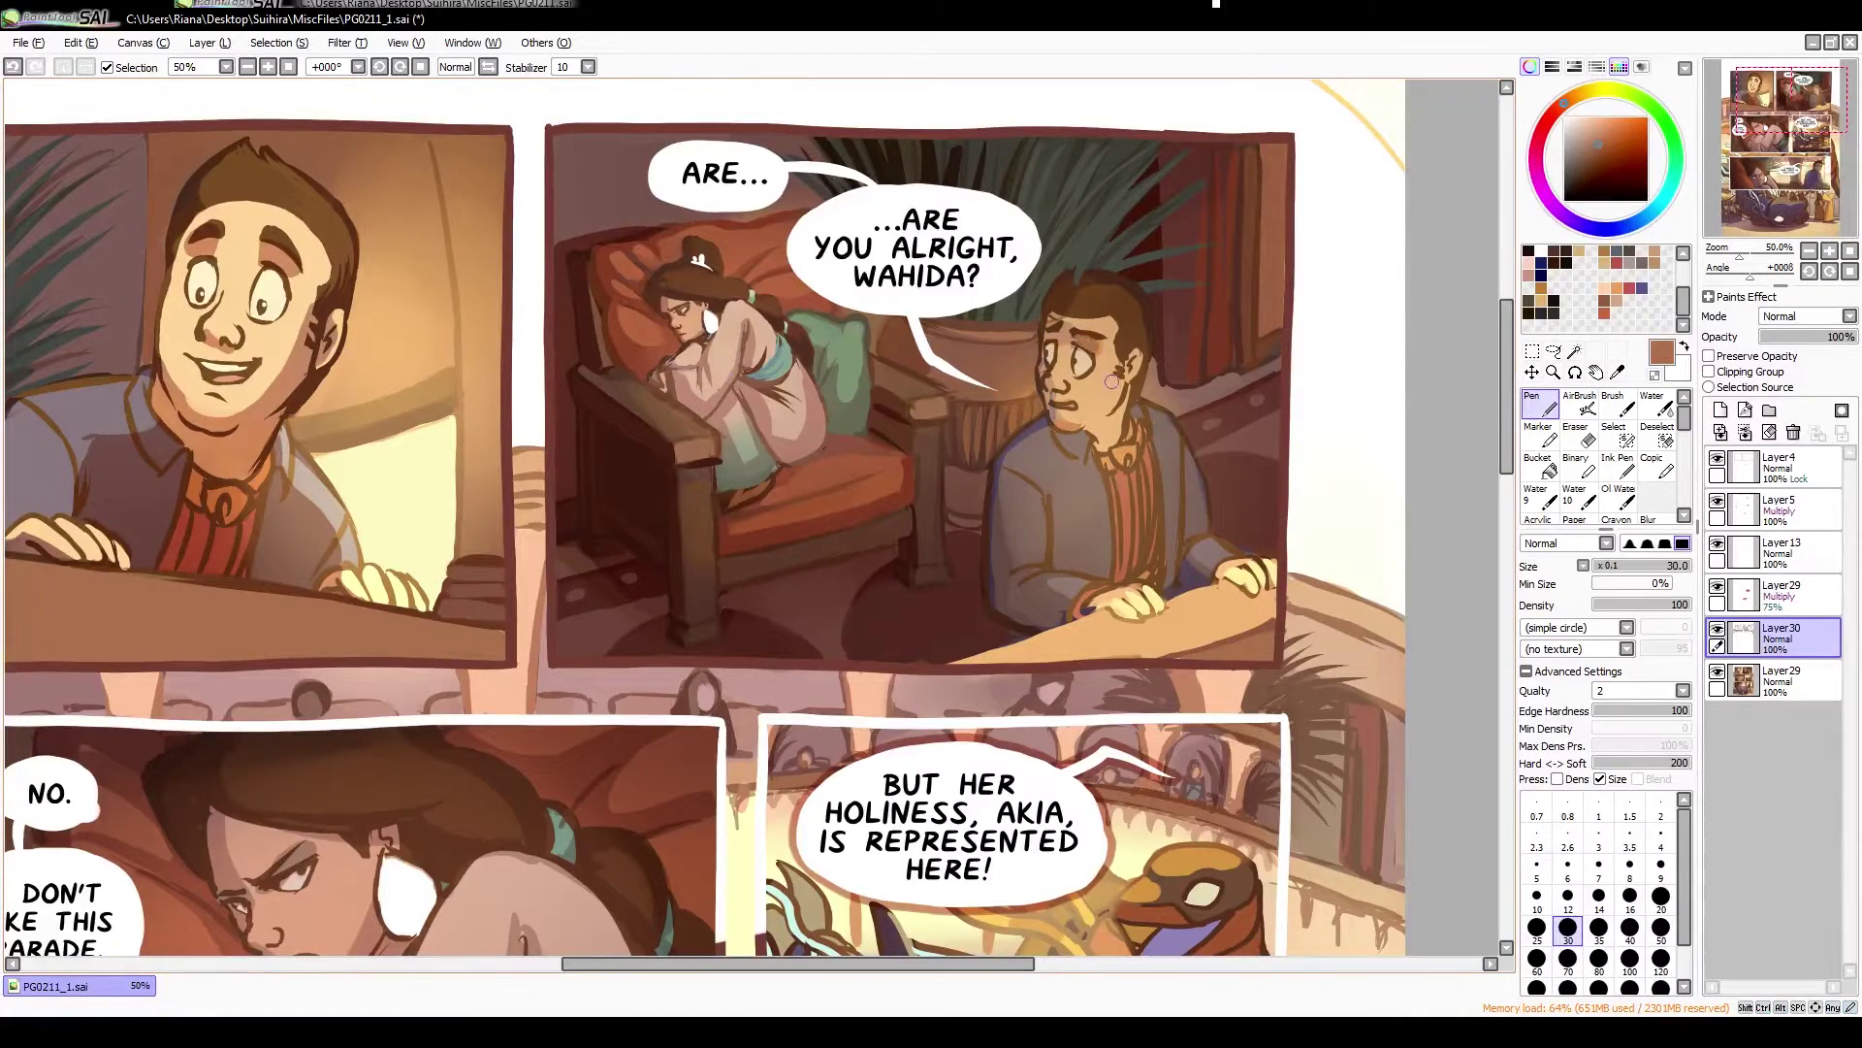
key(x)
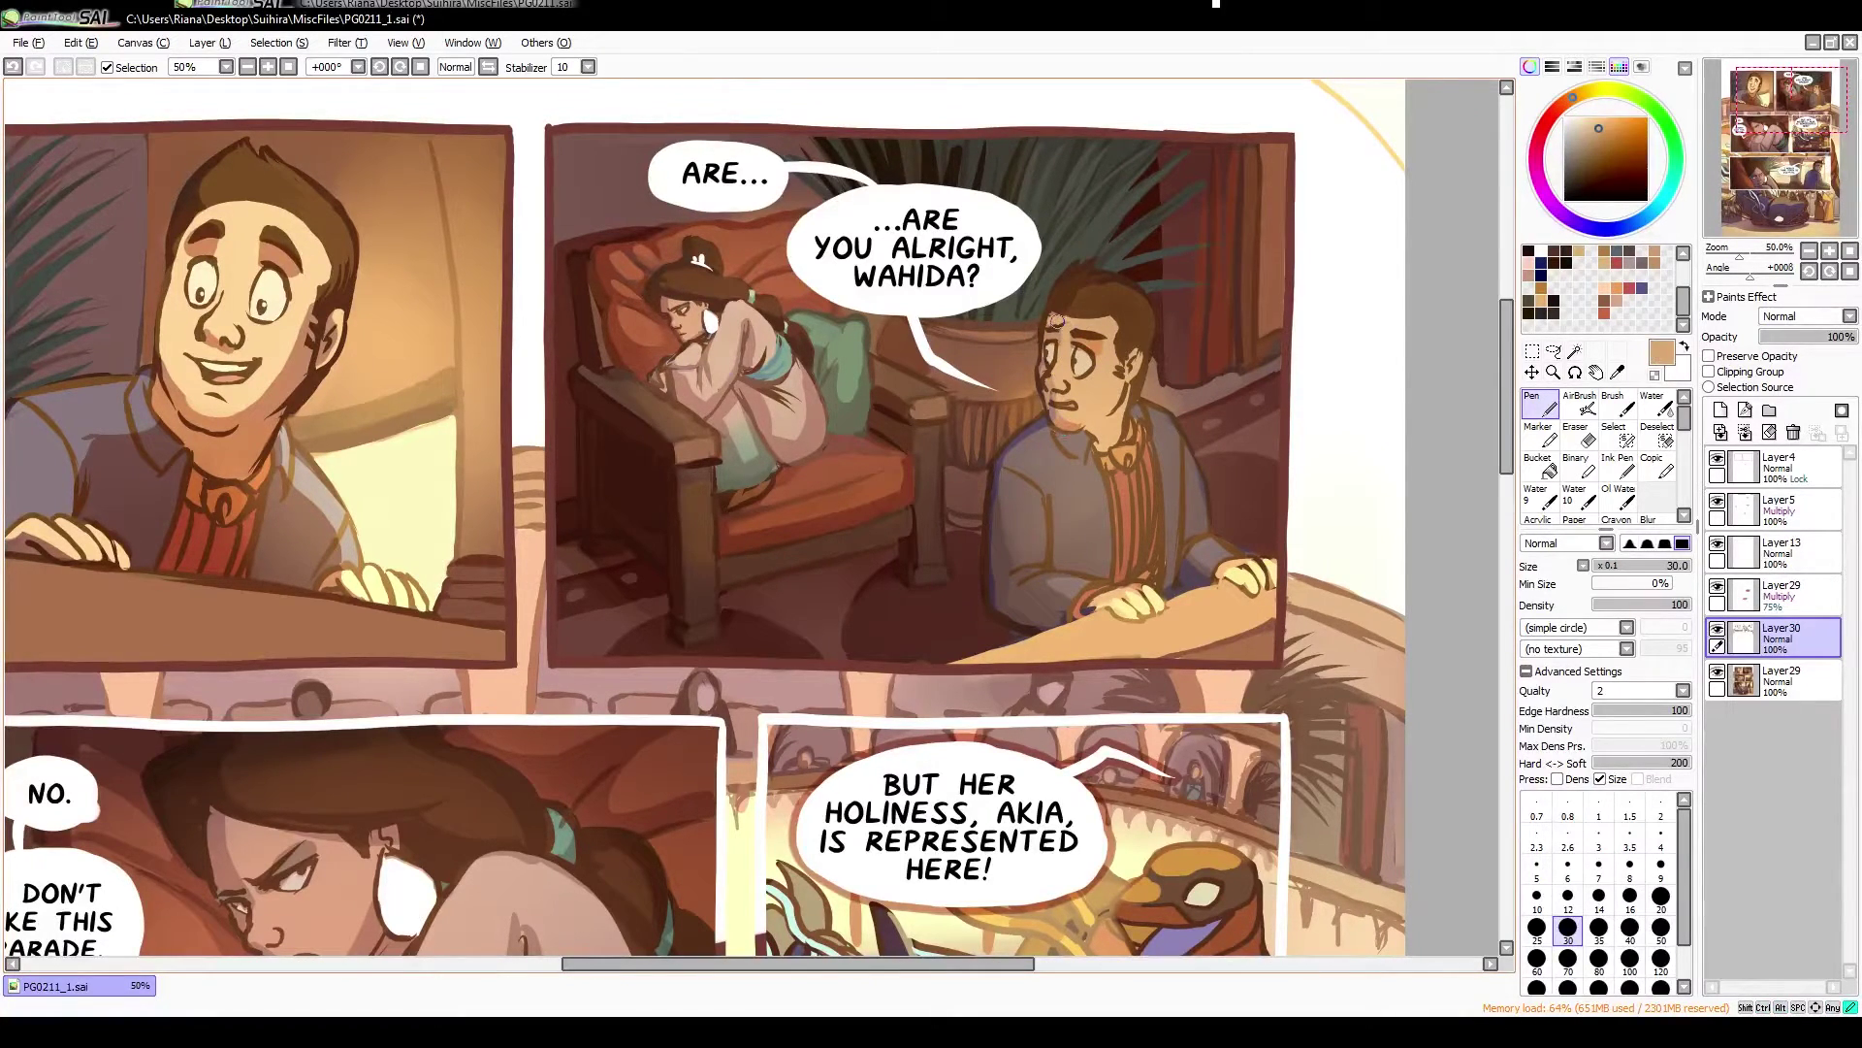
key(g)
key(x)
key(n)
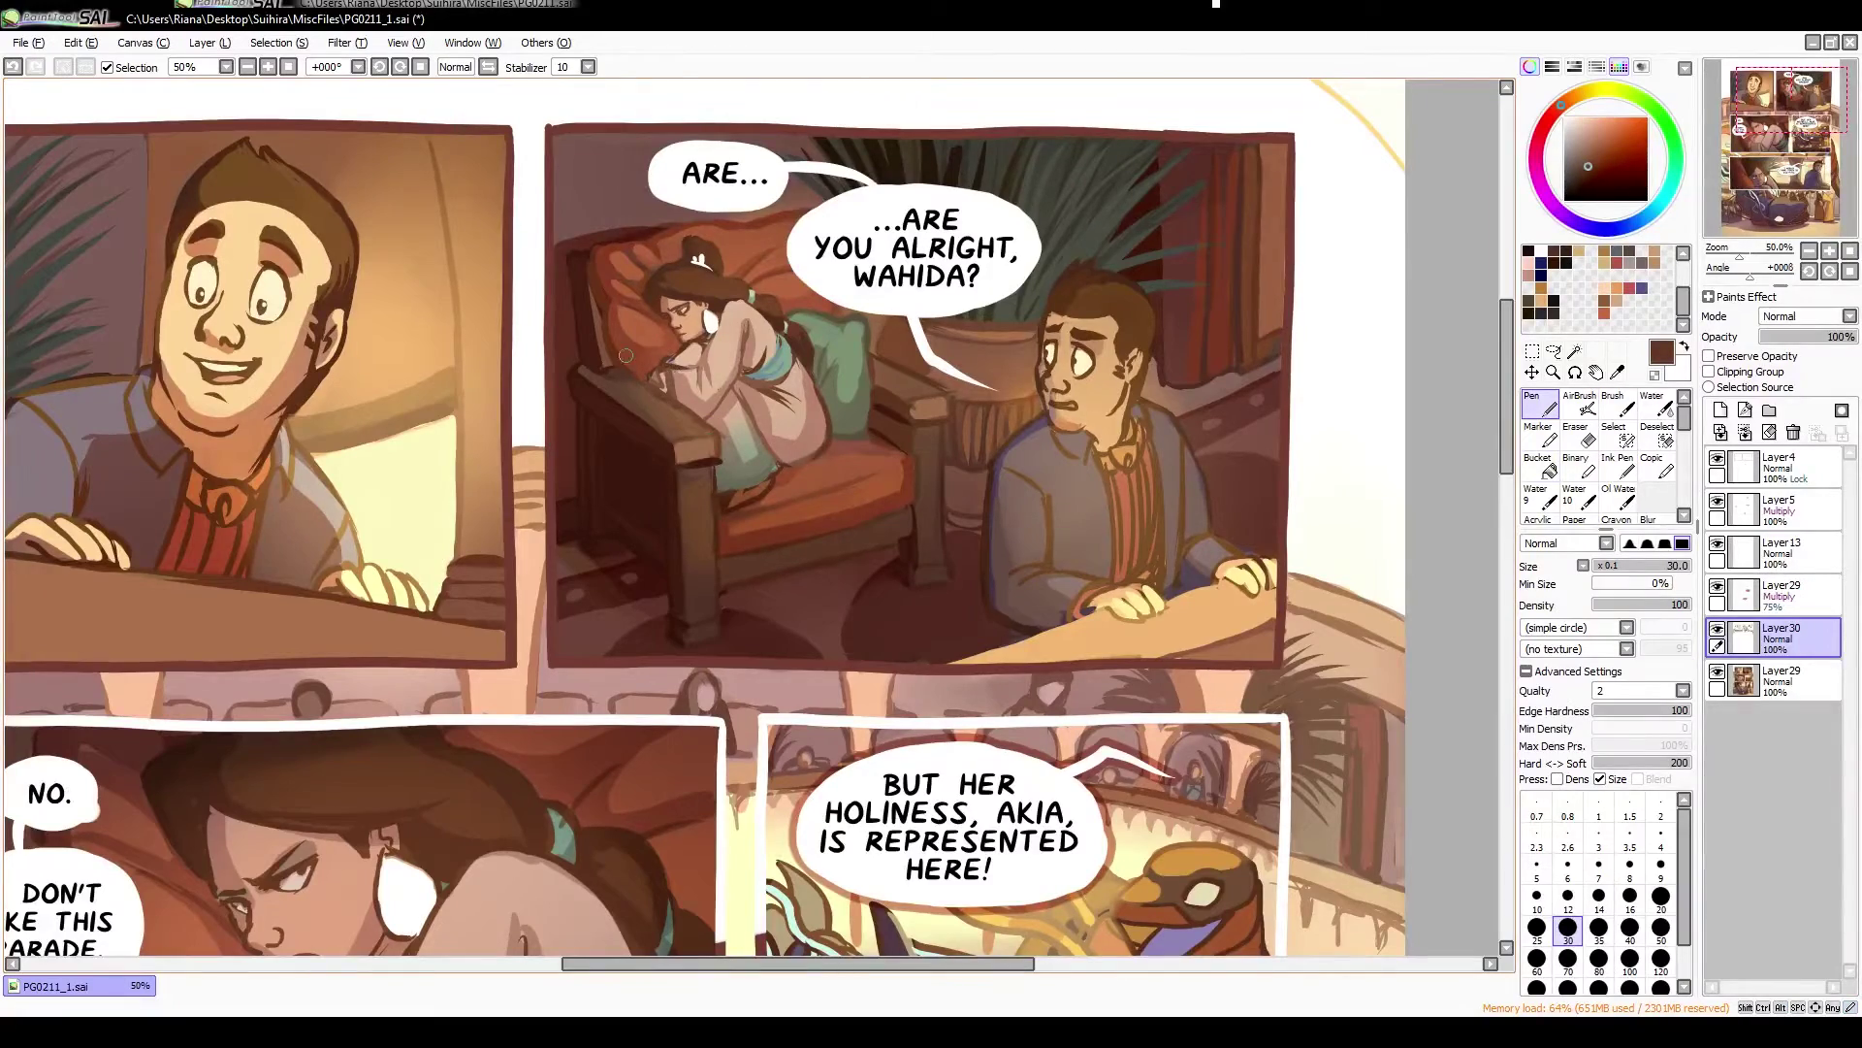
Shade the worried man's jaw and neck with sampled orange-brown skin tones
key(h)
key(h)
alt+click(308, 335)
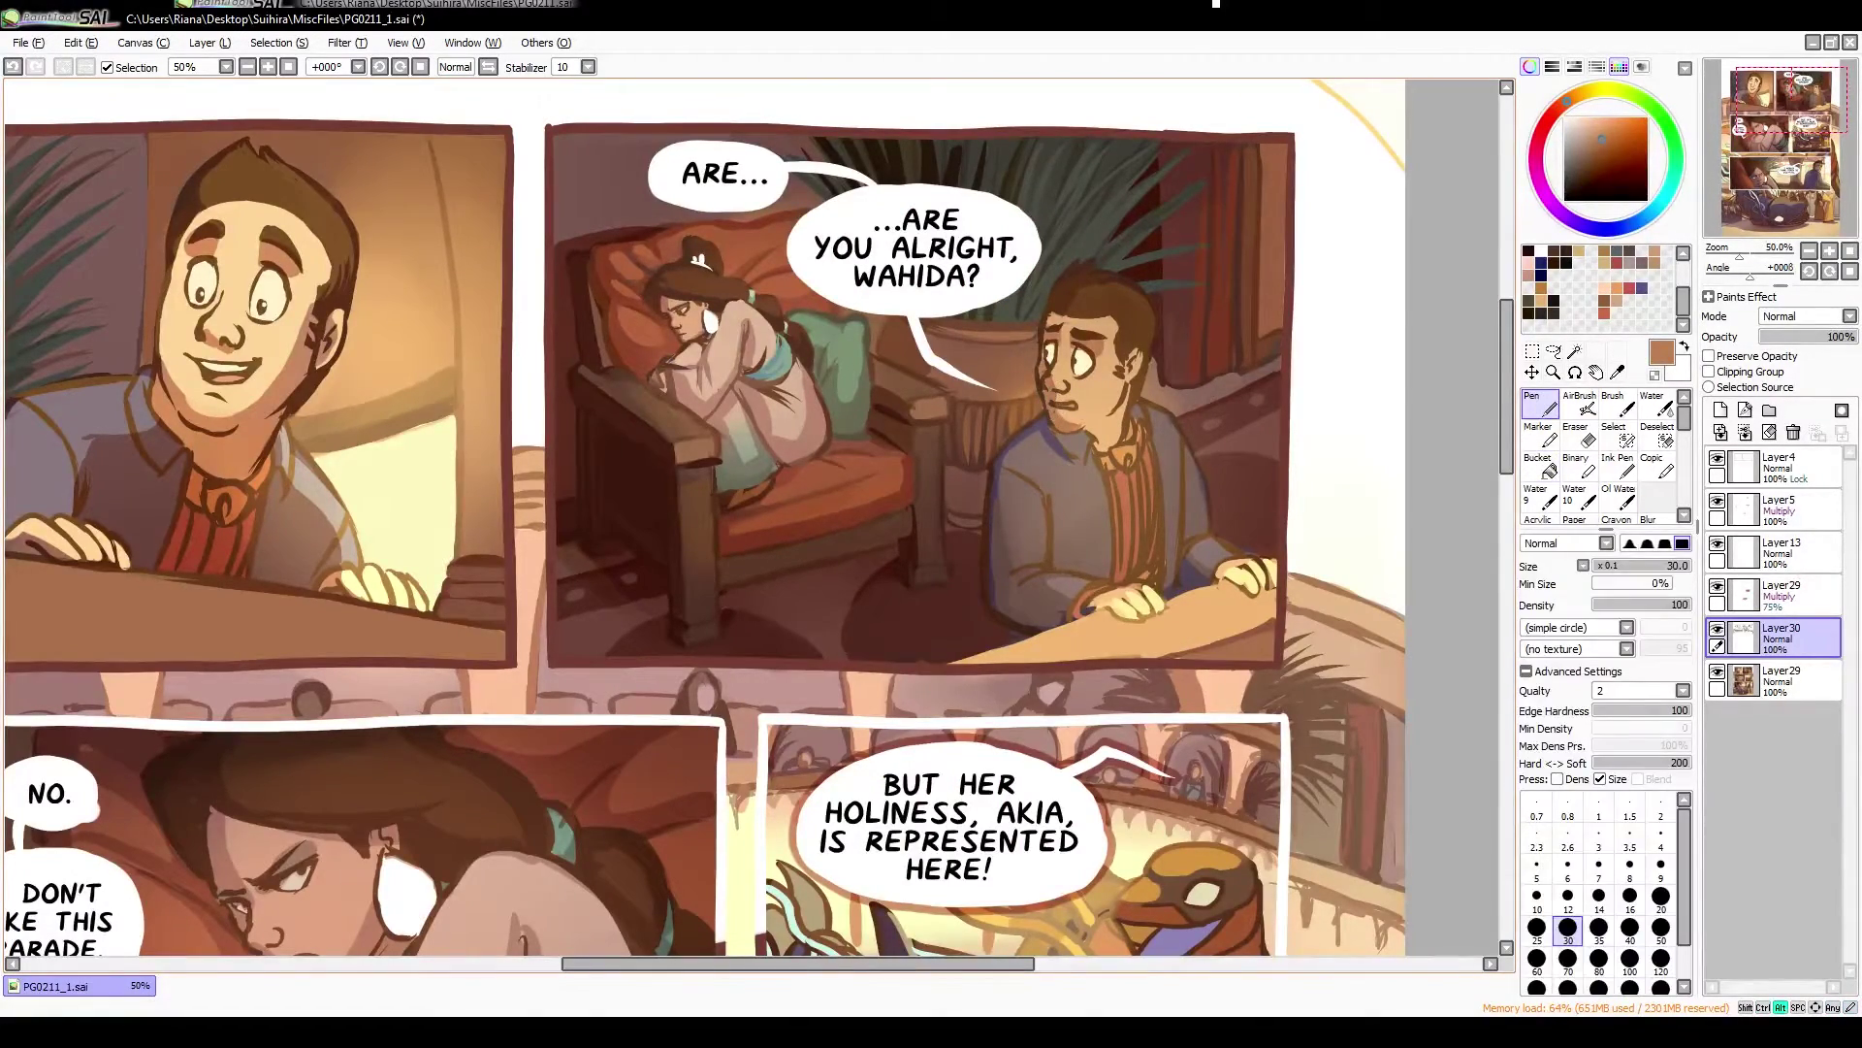
alt+click(343, 458)
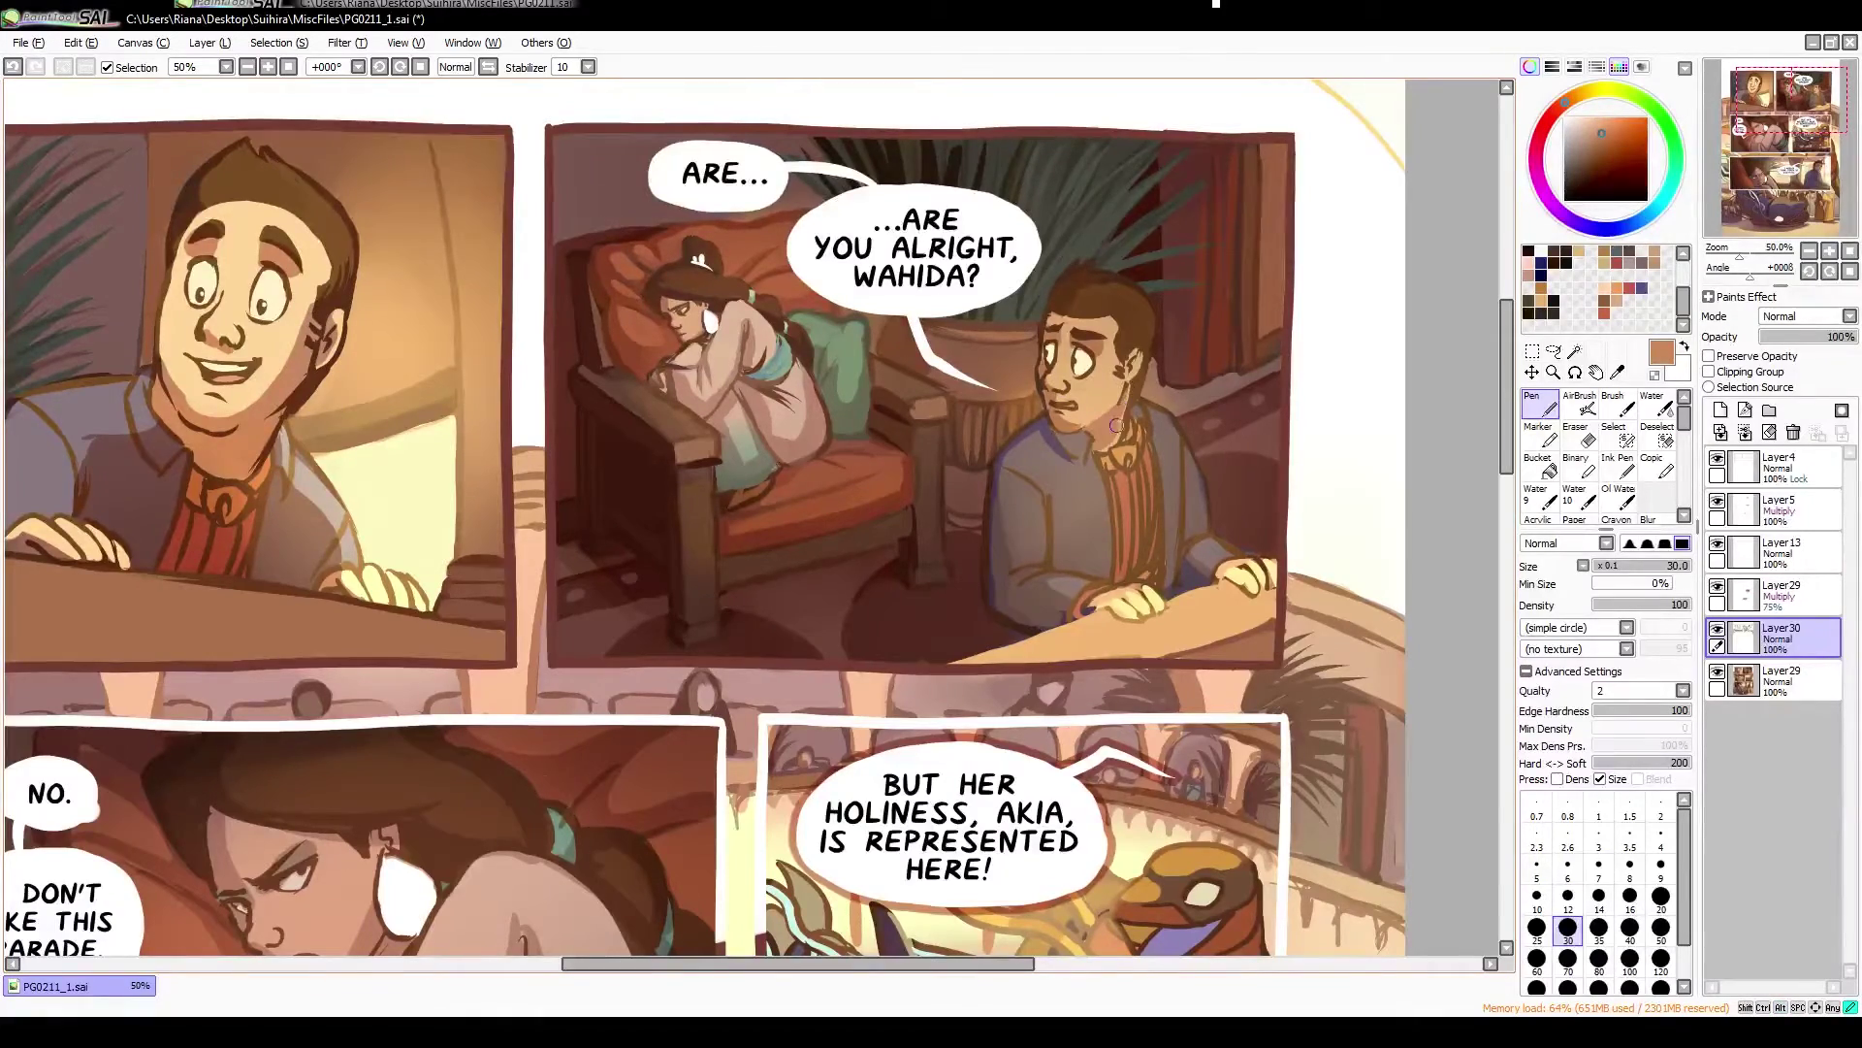
key(h)
key(h)
Clean up the worried man's sleeves and shoulders, then recolour his jacket in a light beige-grey
alt+click(1072, 593)
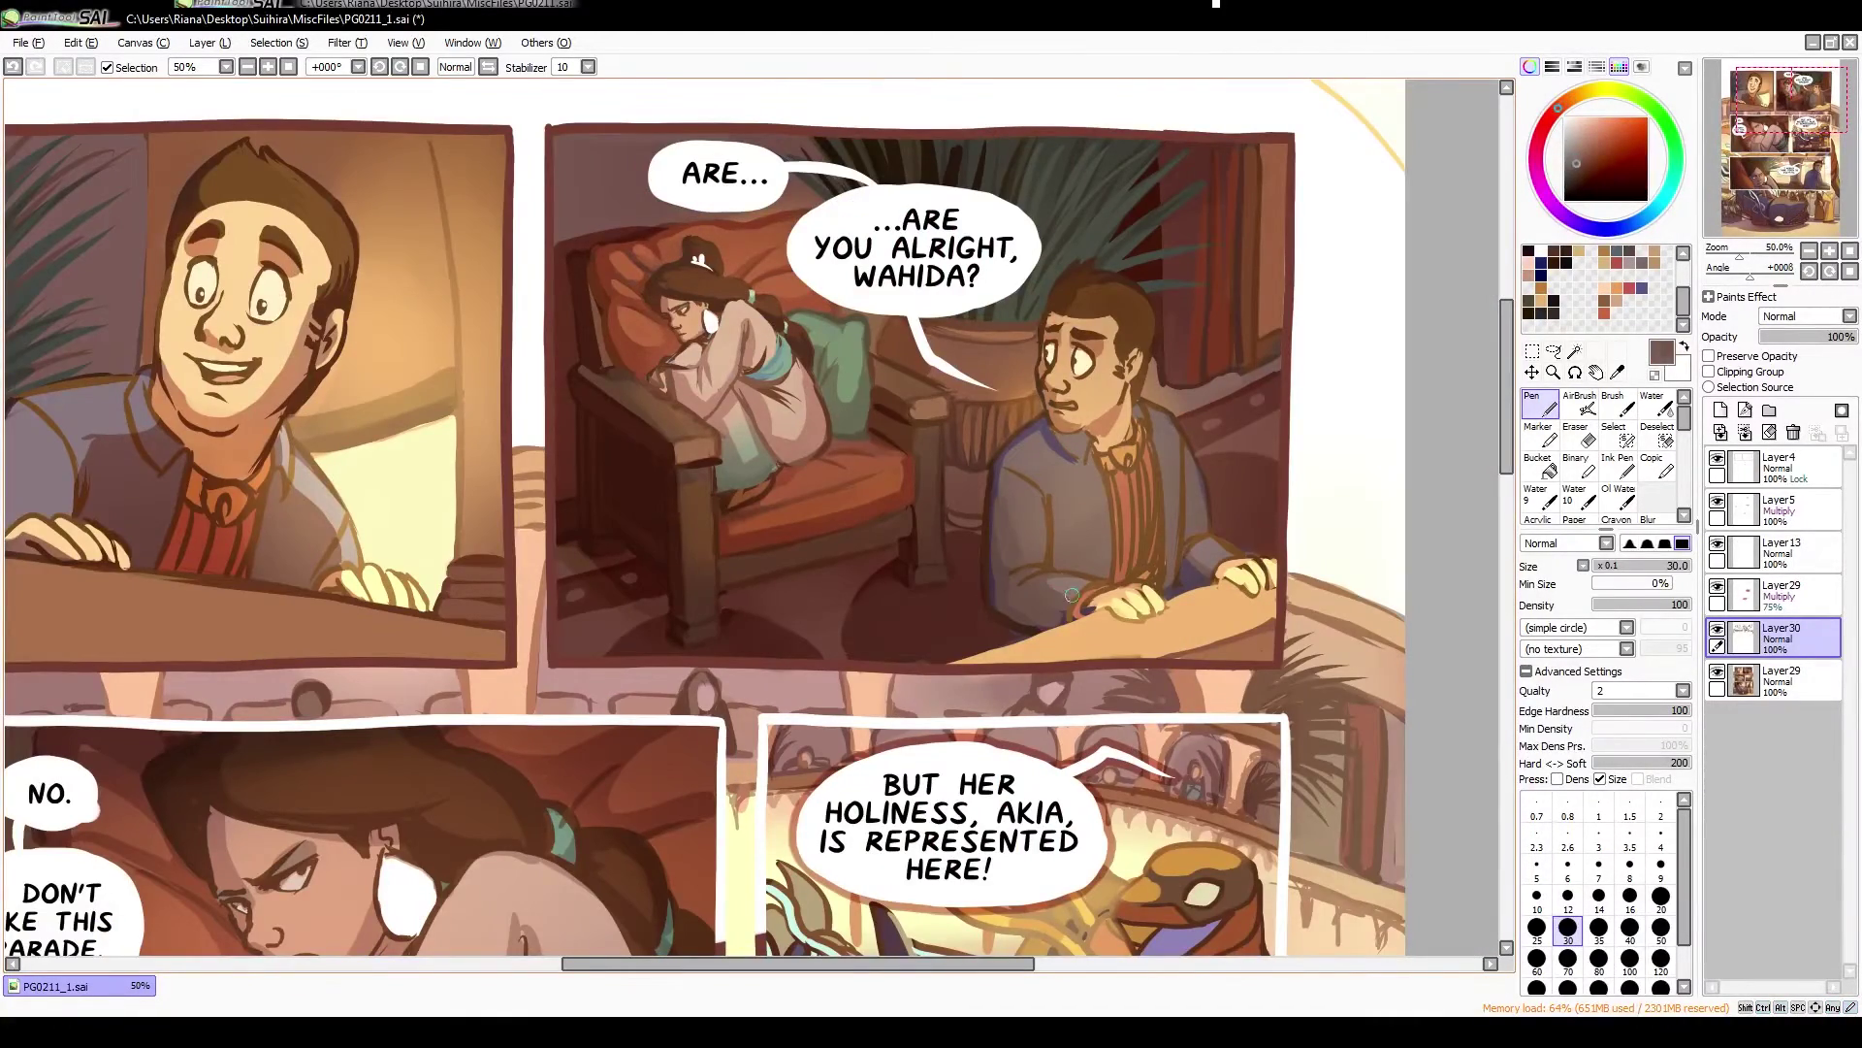
scroll(1072, 594, down, 2)
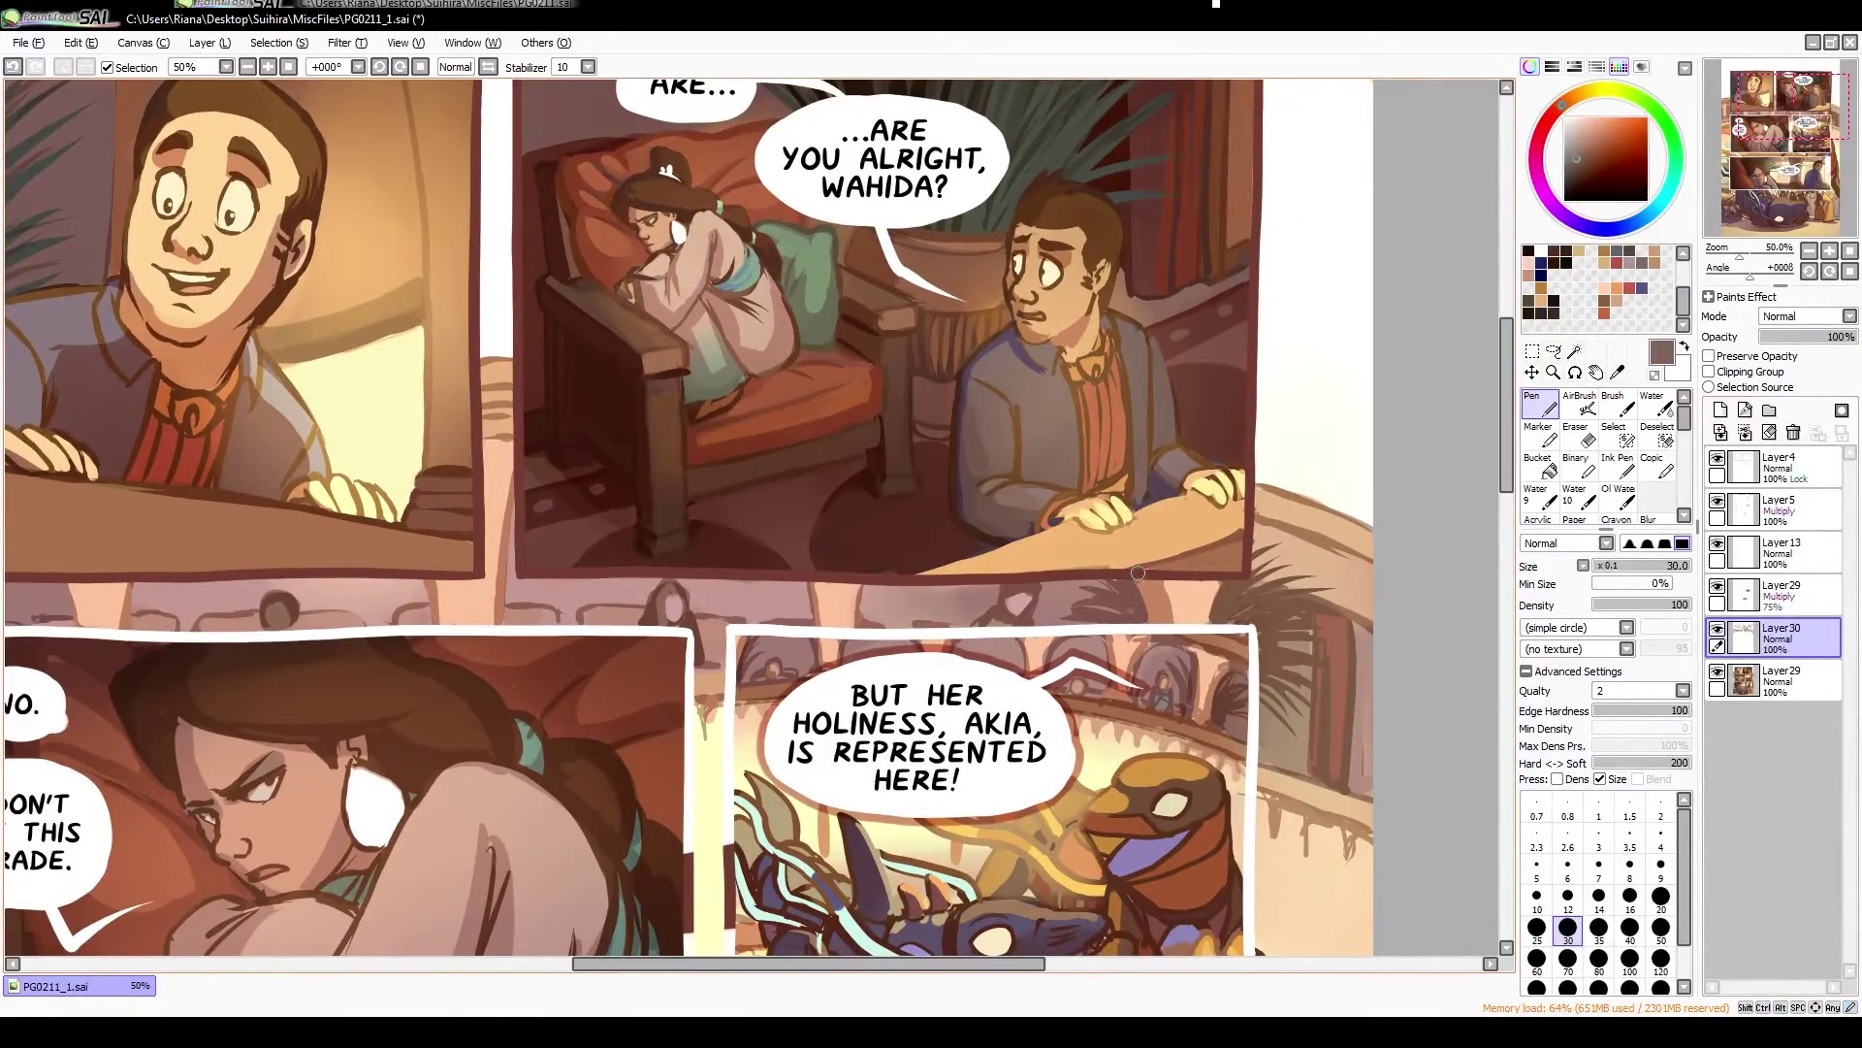
key(h)
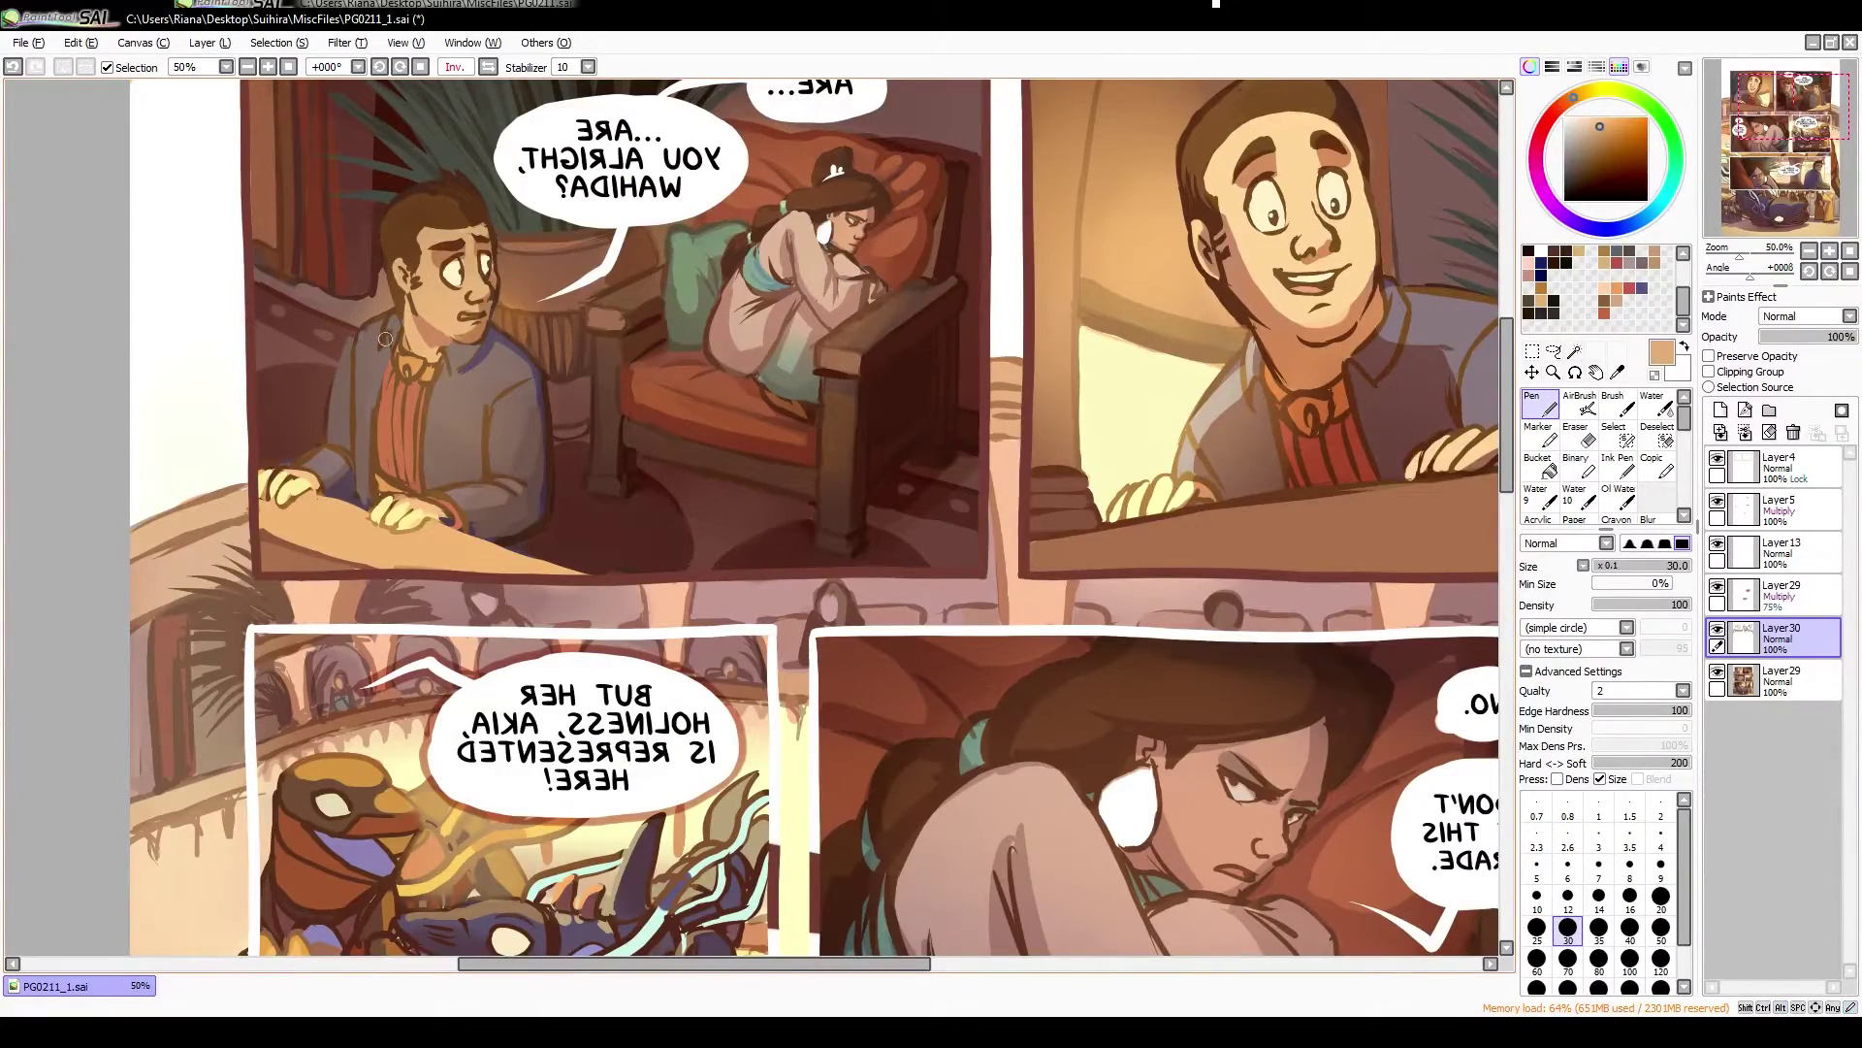
alt+click(471, 231)
alt+click(470, 498)
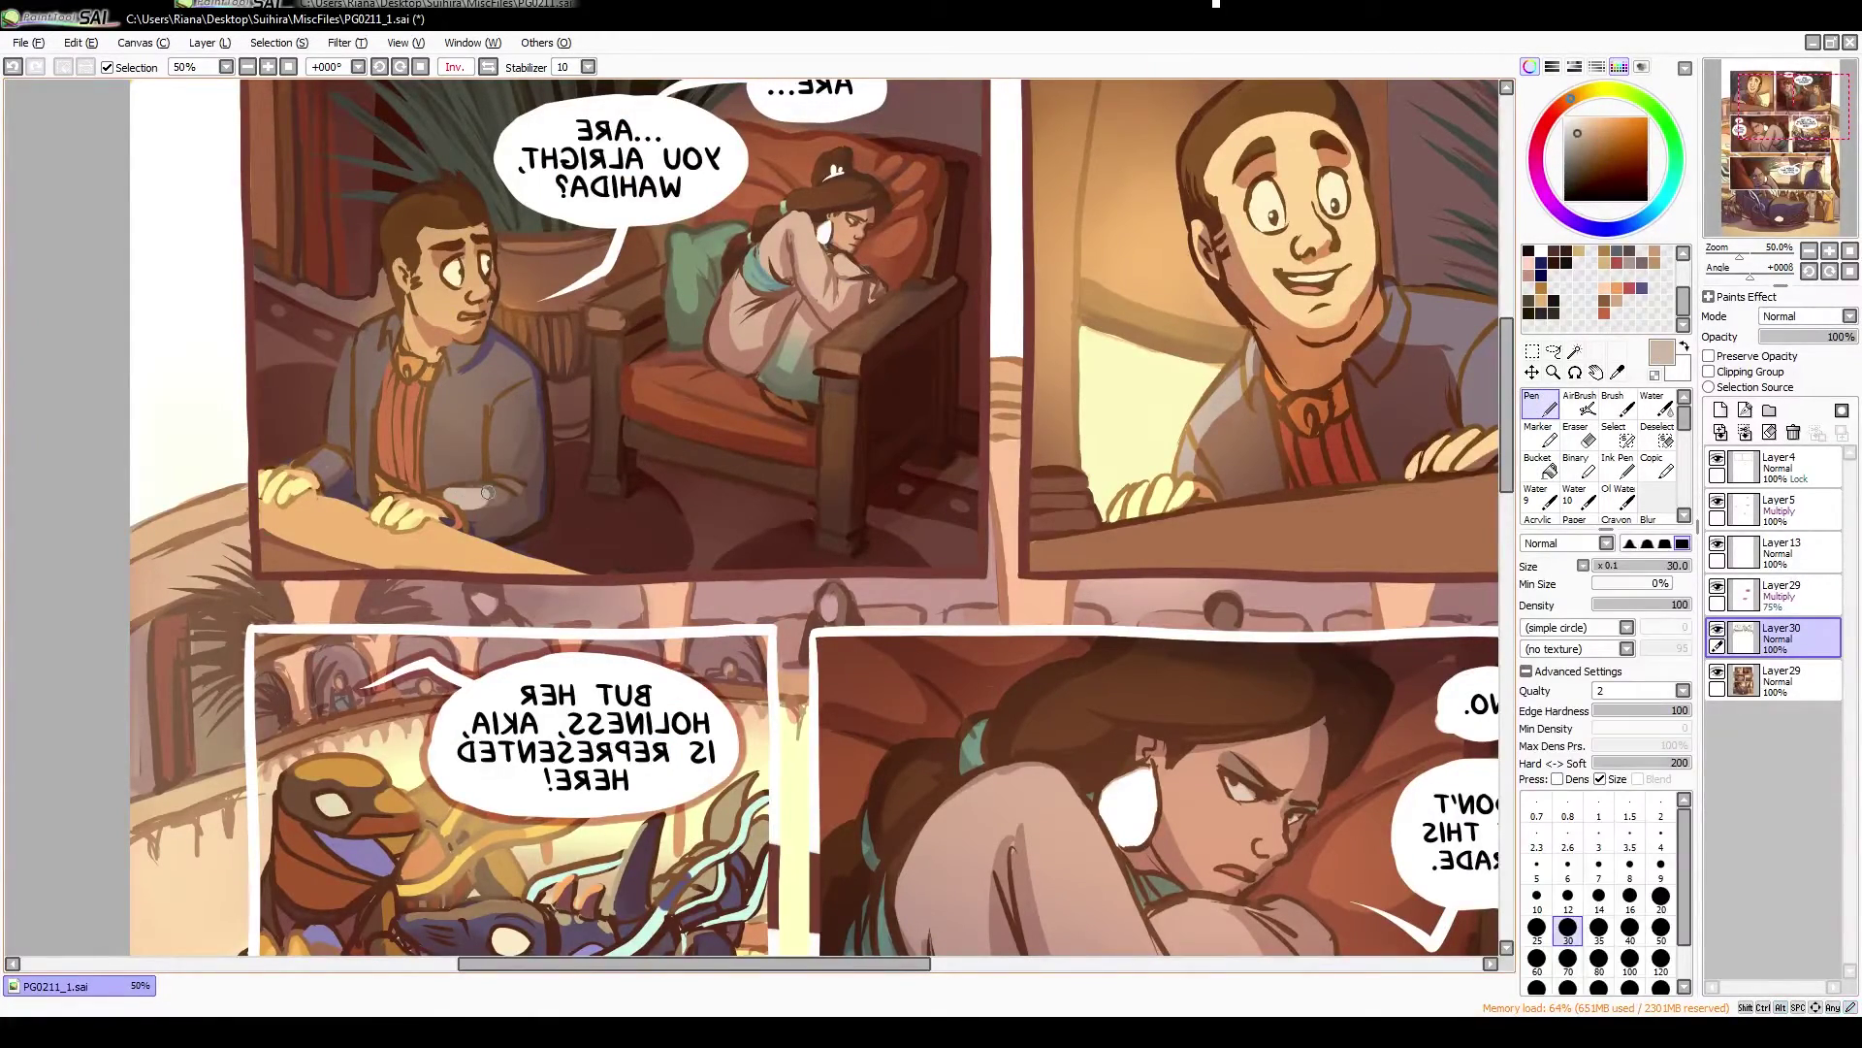
key(w)
key(h)
key(b)
scroll(754, 525, up, 1)
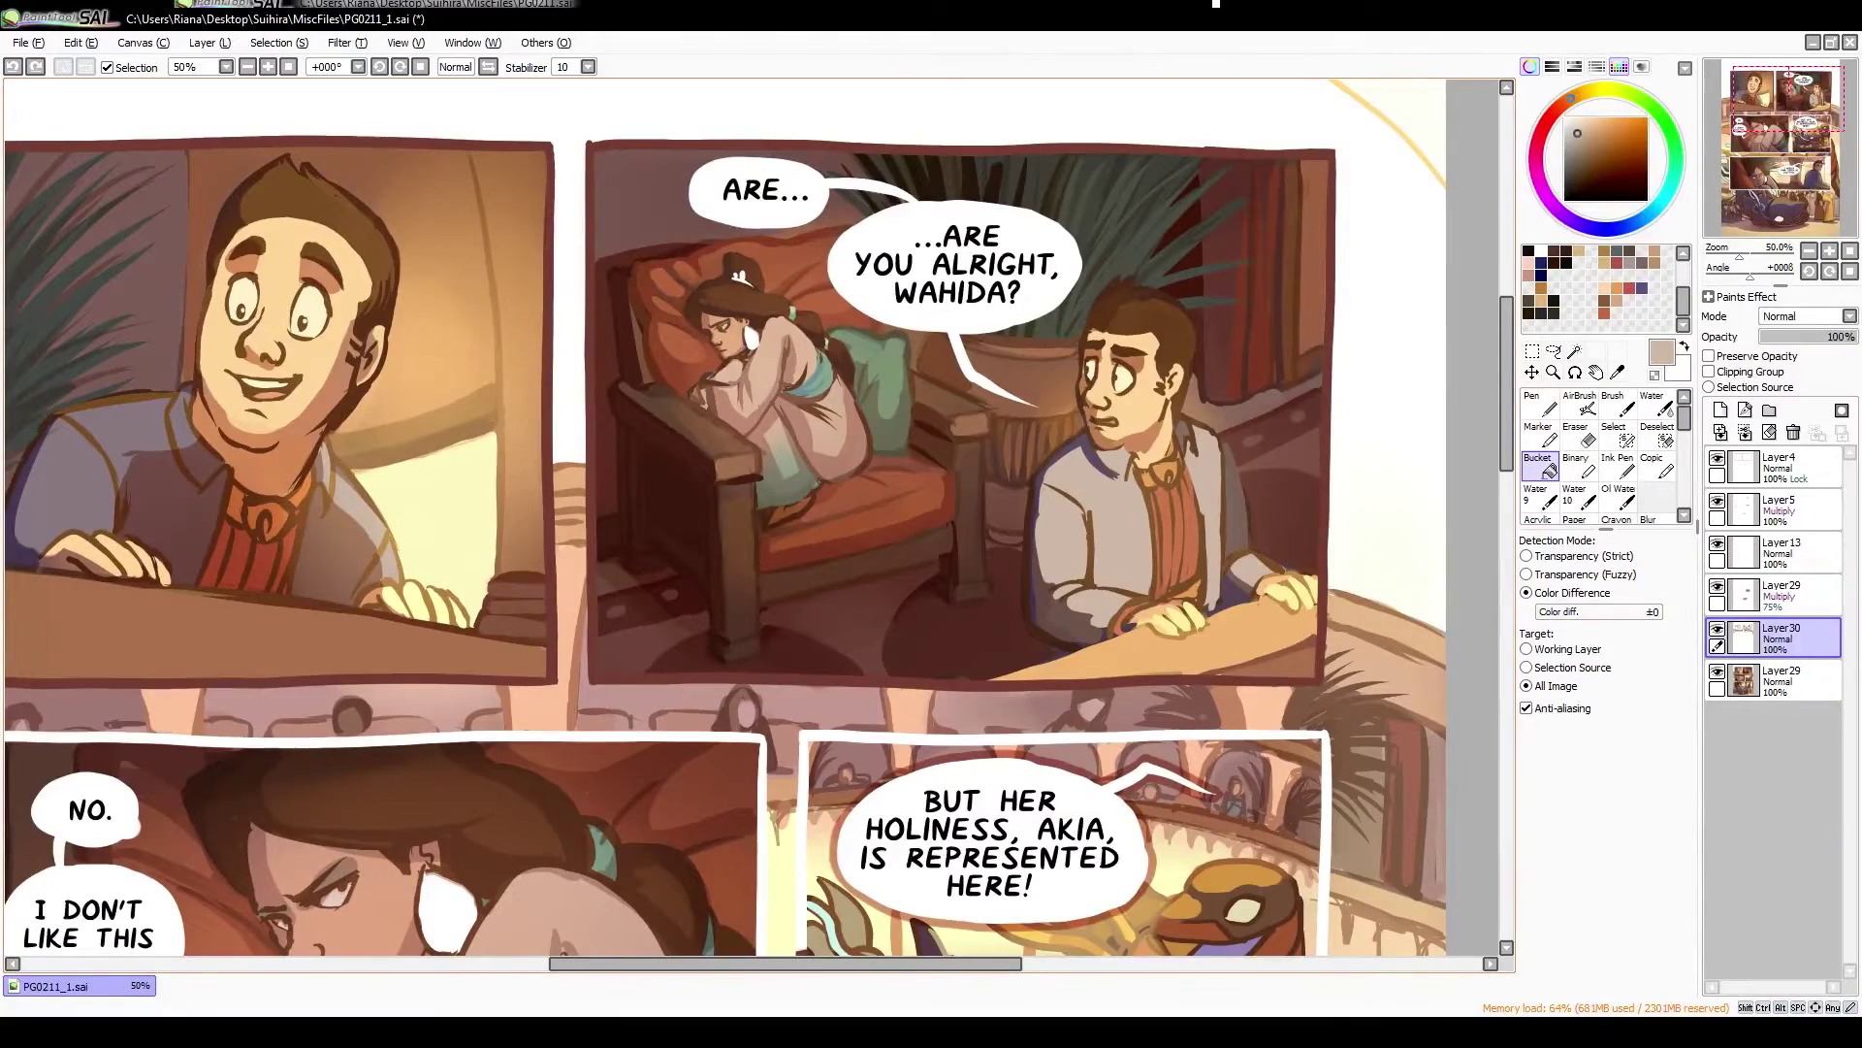
Check the two upper panels in mirrored and normal view, sample a brown tone, and save the page
scroll(754, 525, left, 2)
alt+click(1240, 585)
key(h)
key(minus)
key(minus)
key(plus)
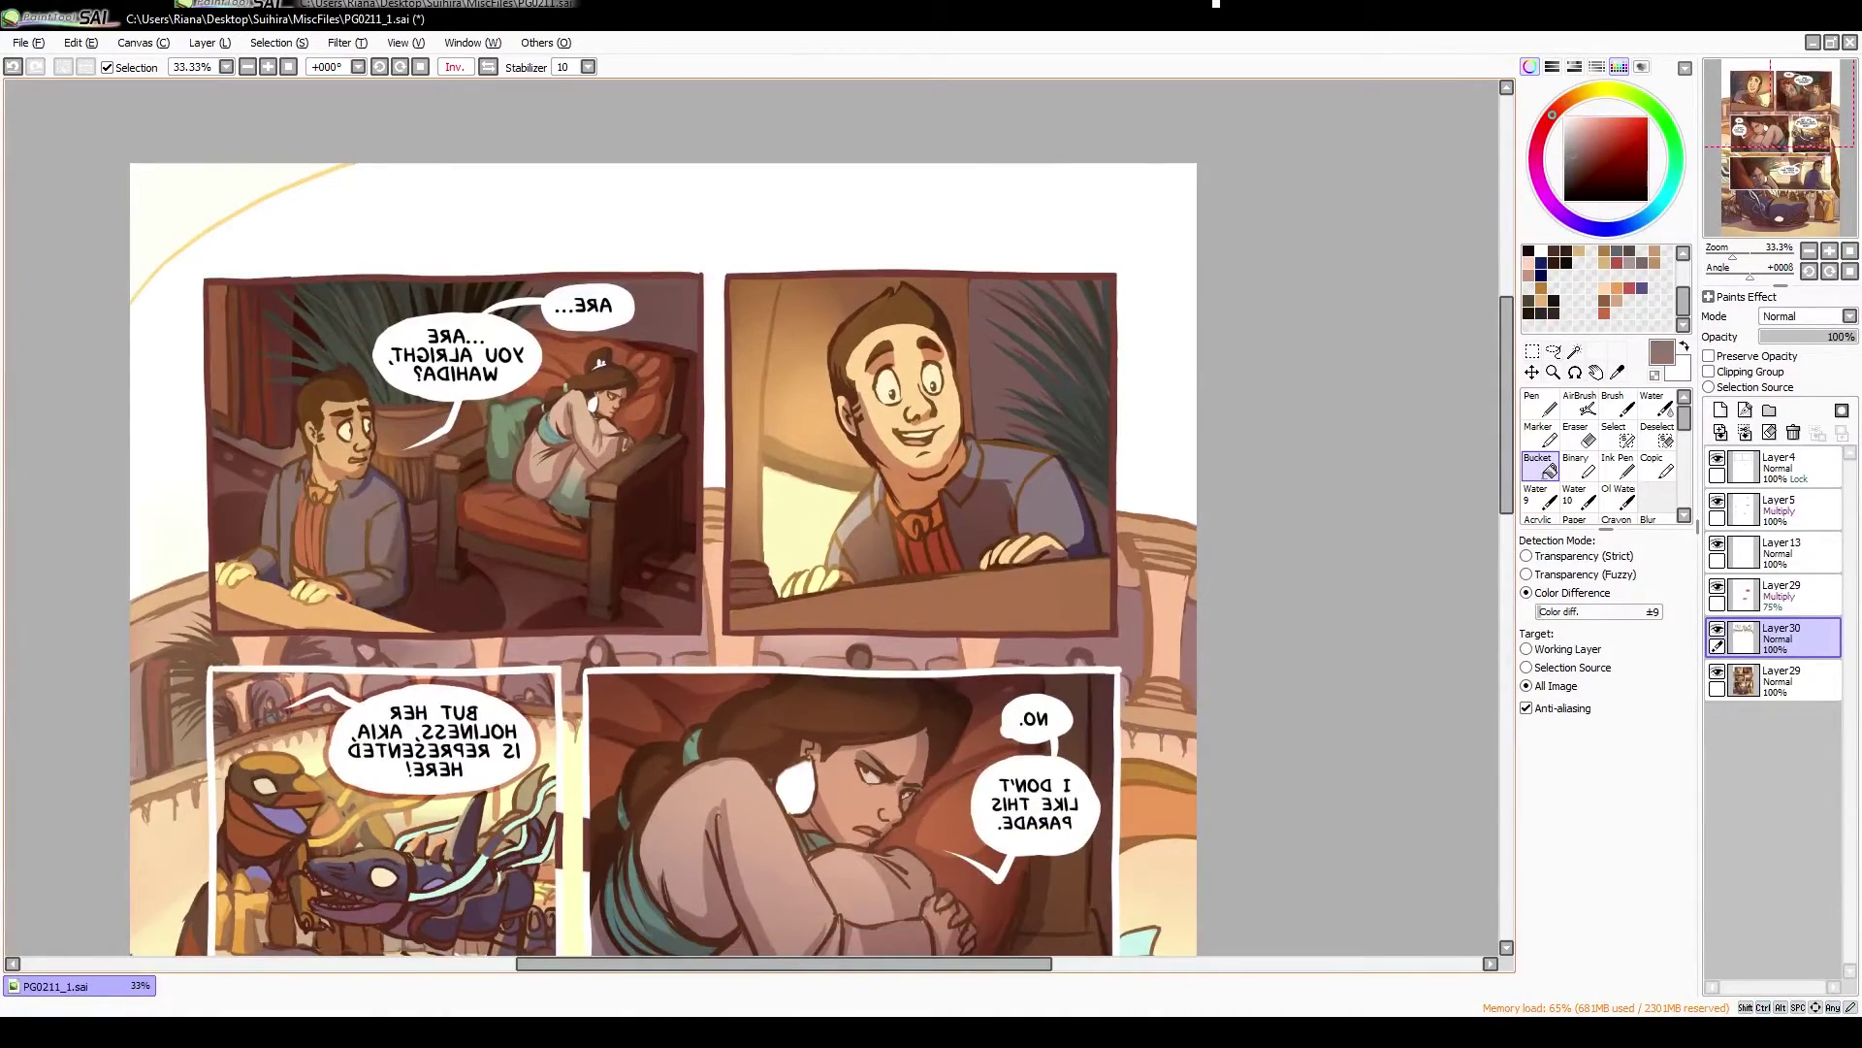
key(h)
key(n)
alt+click(1129, 427)
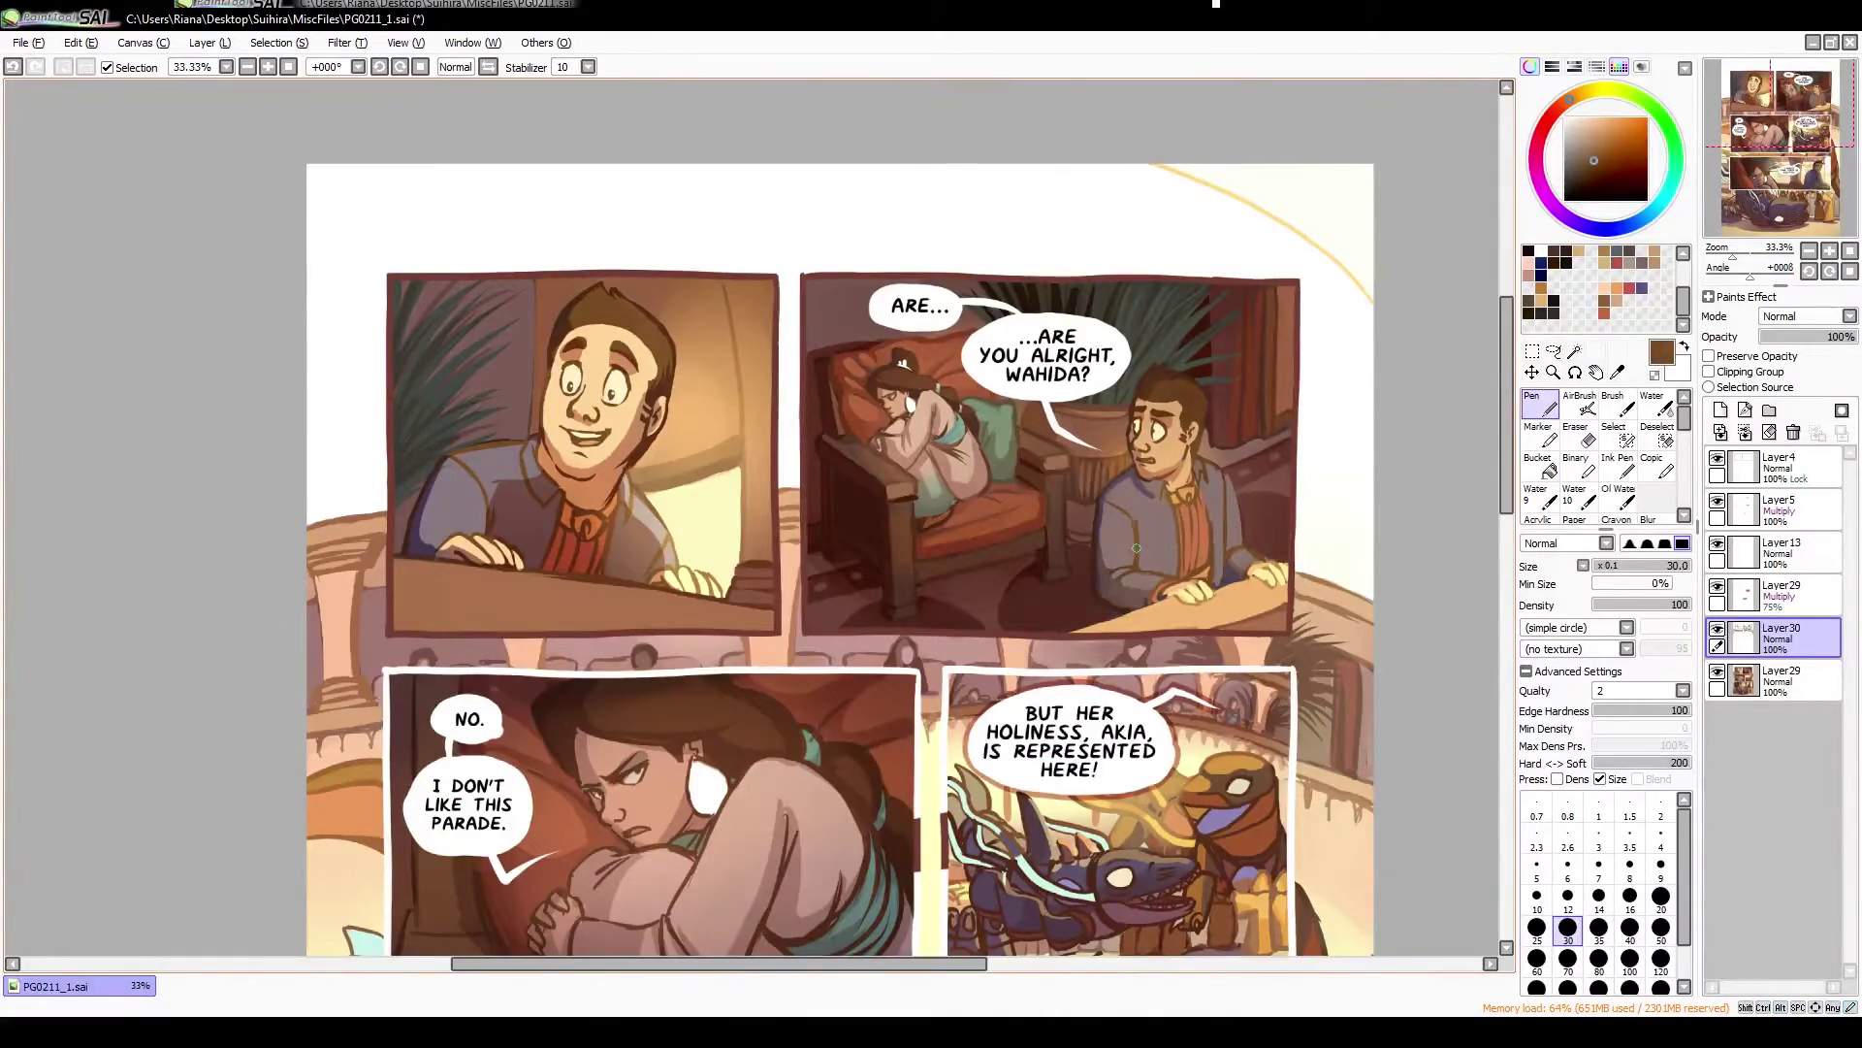
key(ctrl+s)
scroll(897, 599, down, 1)
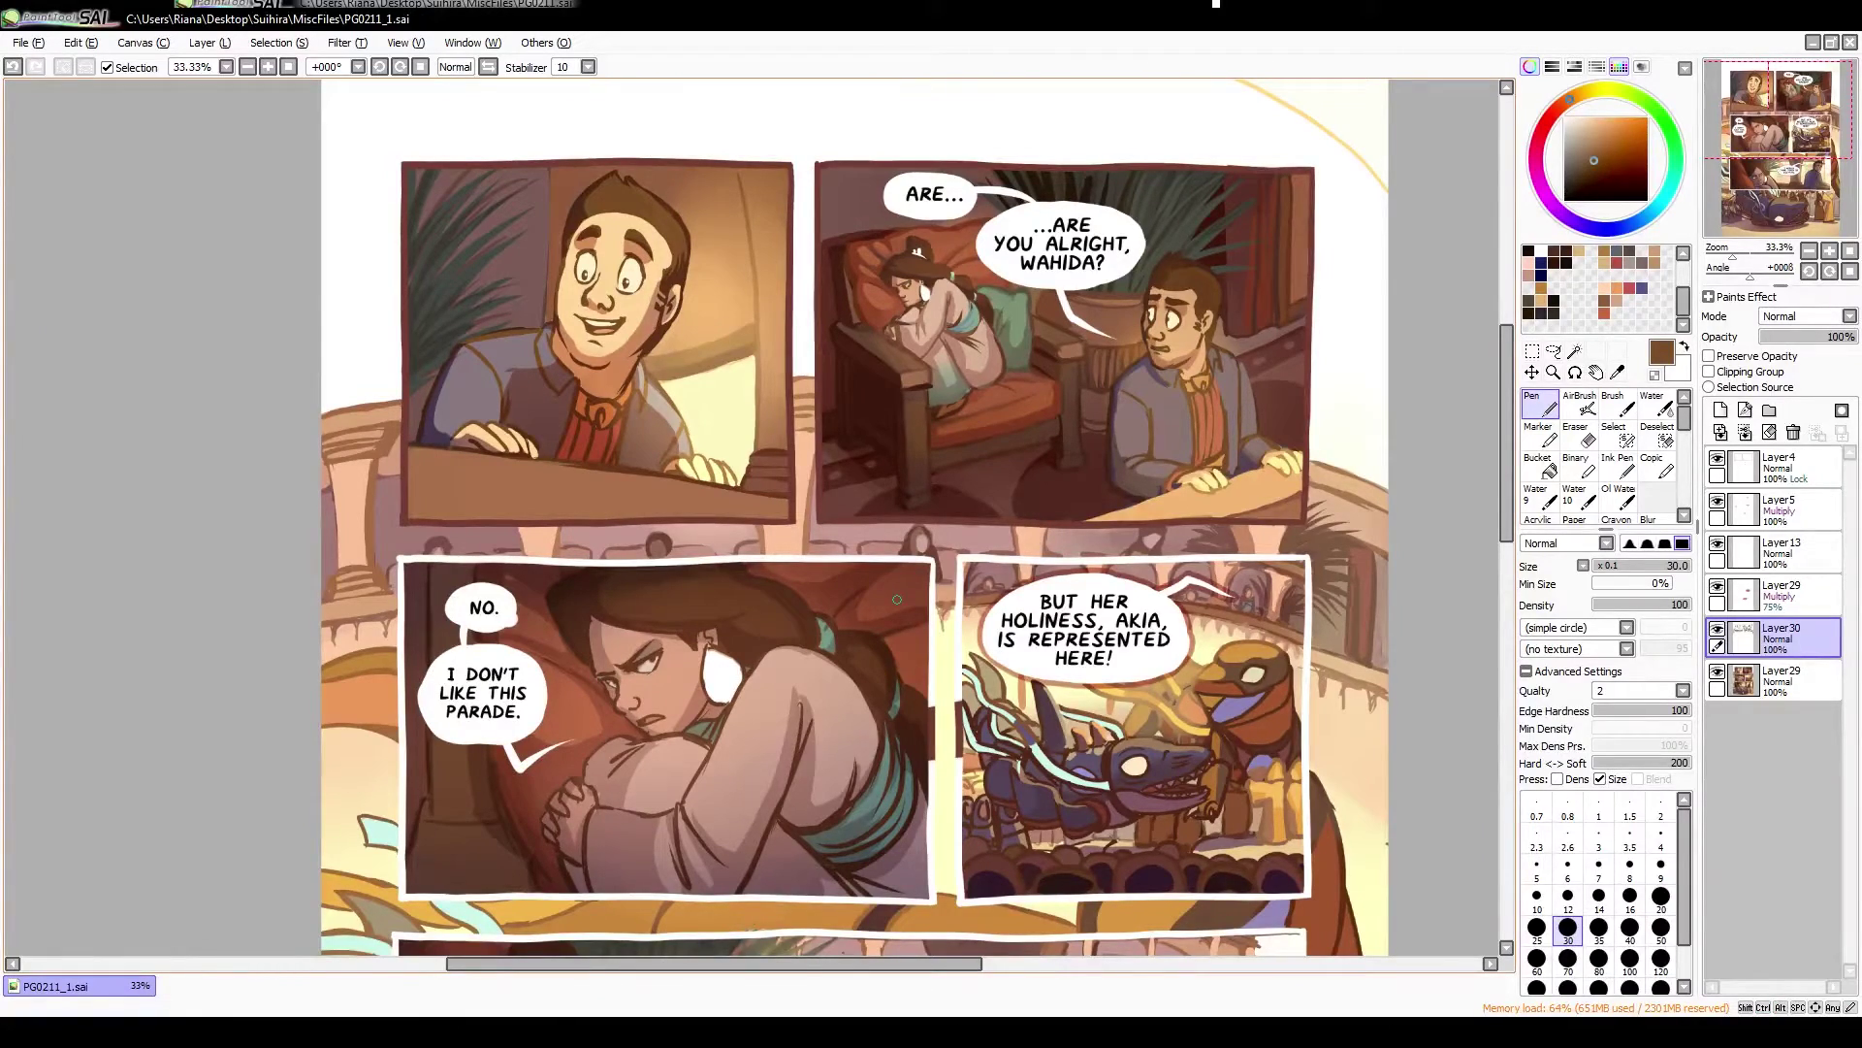
Refine the woman's hair and face in the third panel with sampled dark brown and skin tones
alt+click(1281, 471)
key(h)
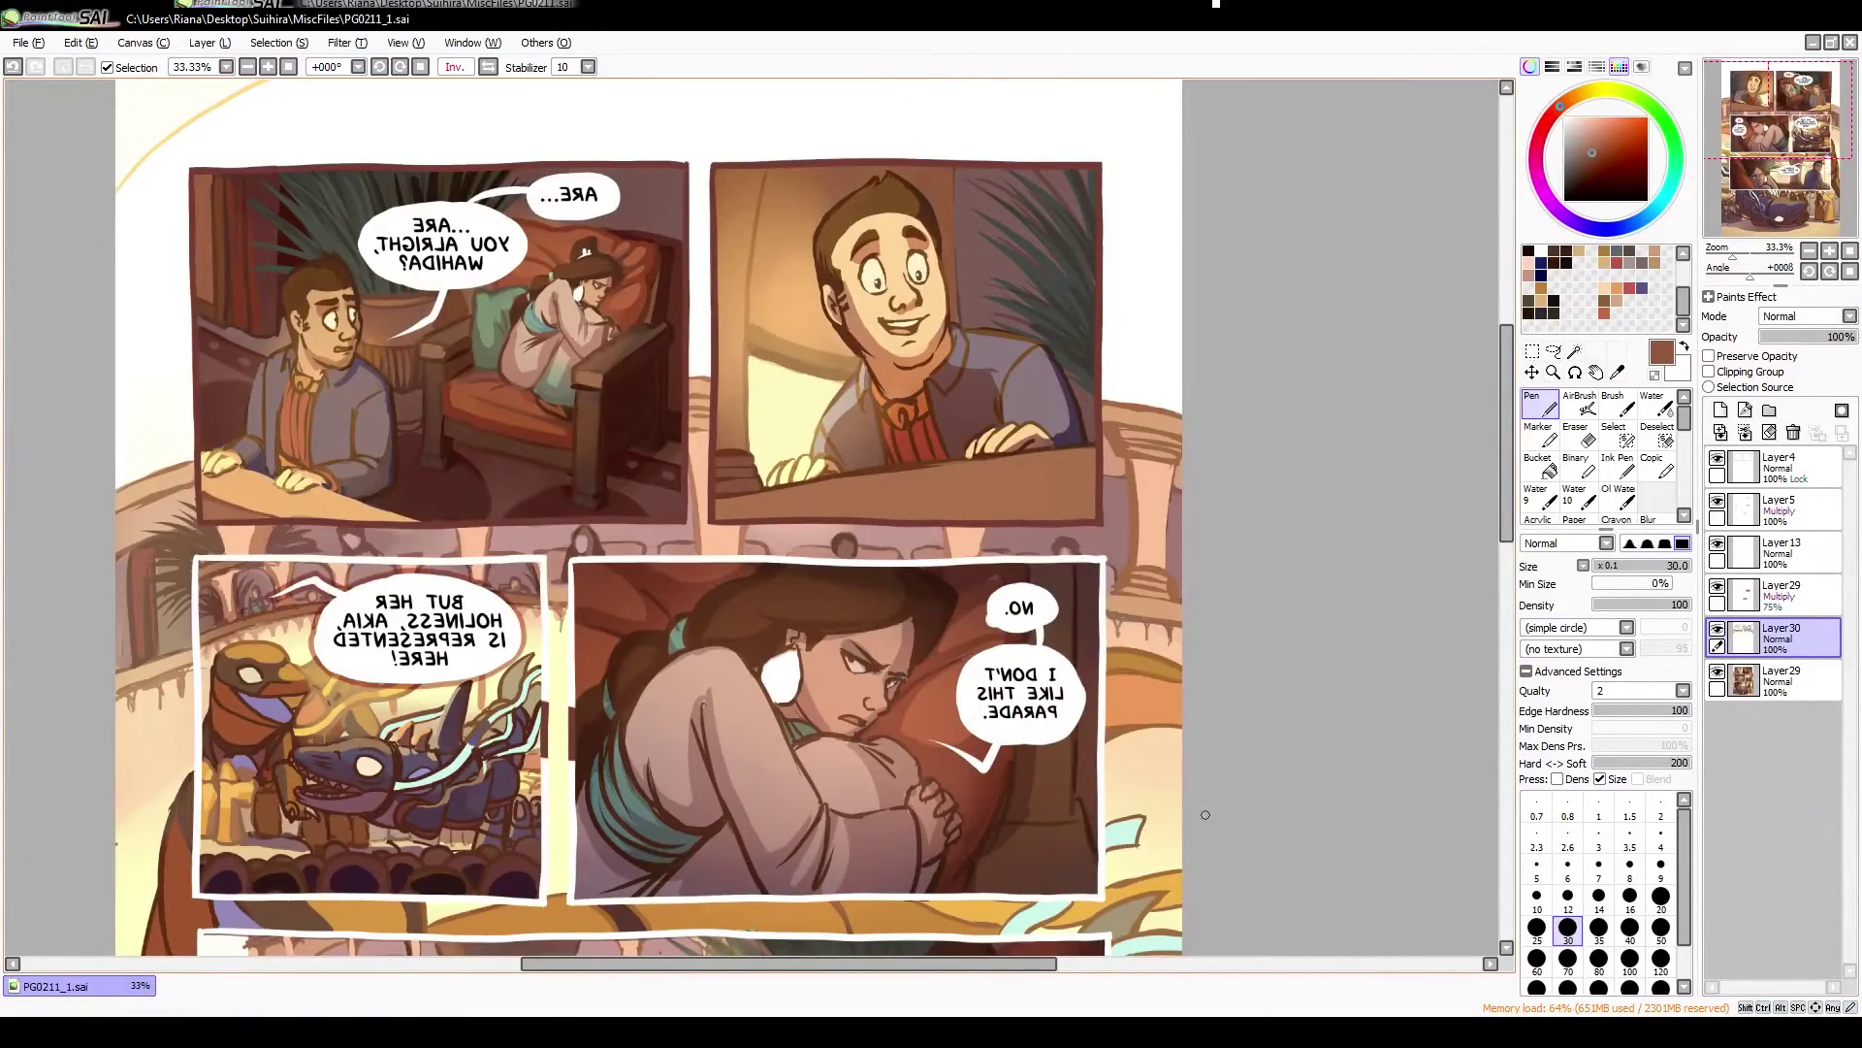
key(h)
key(plus)
alt+click(586, 446)
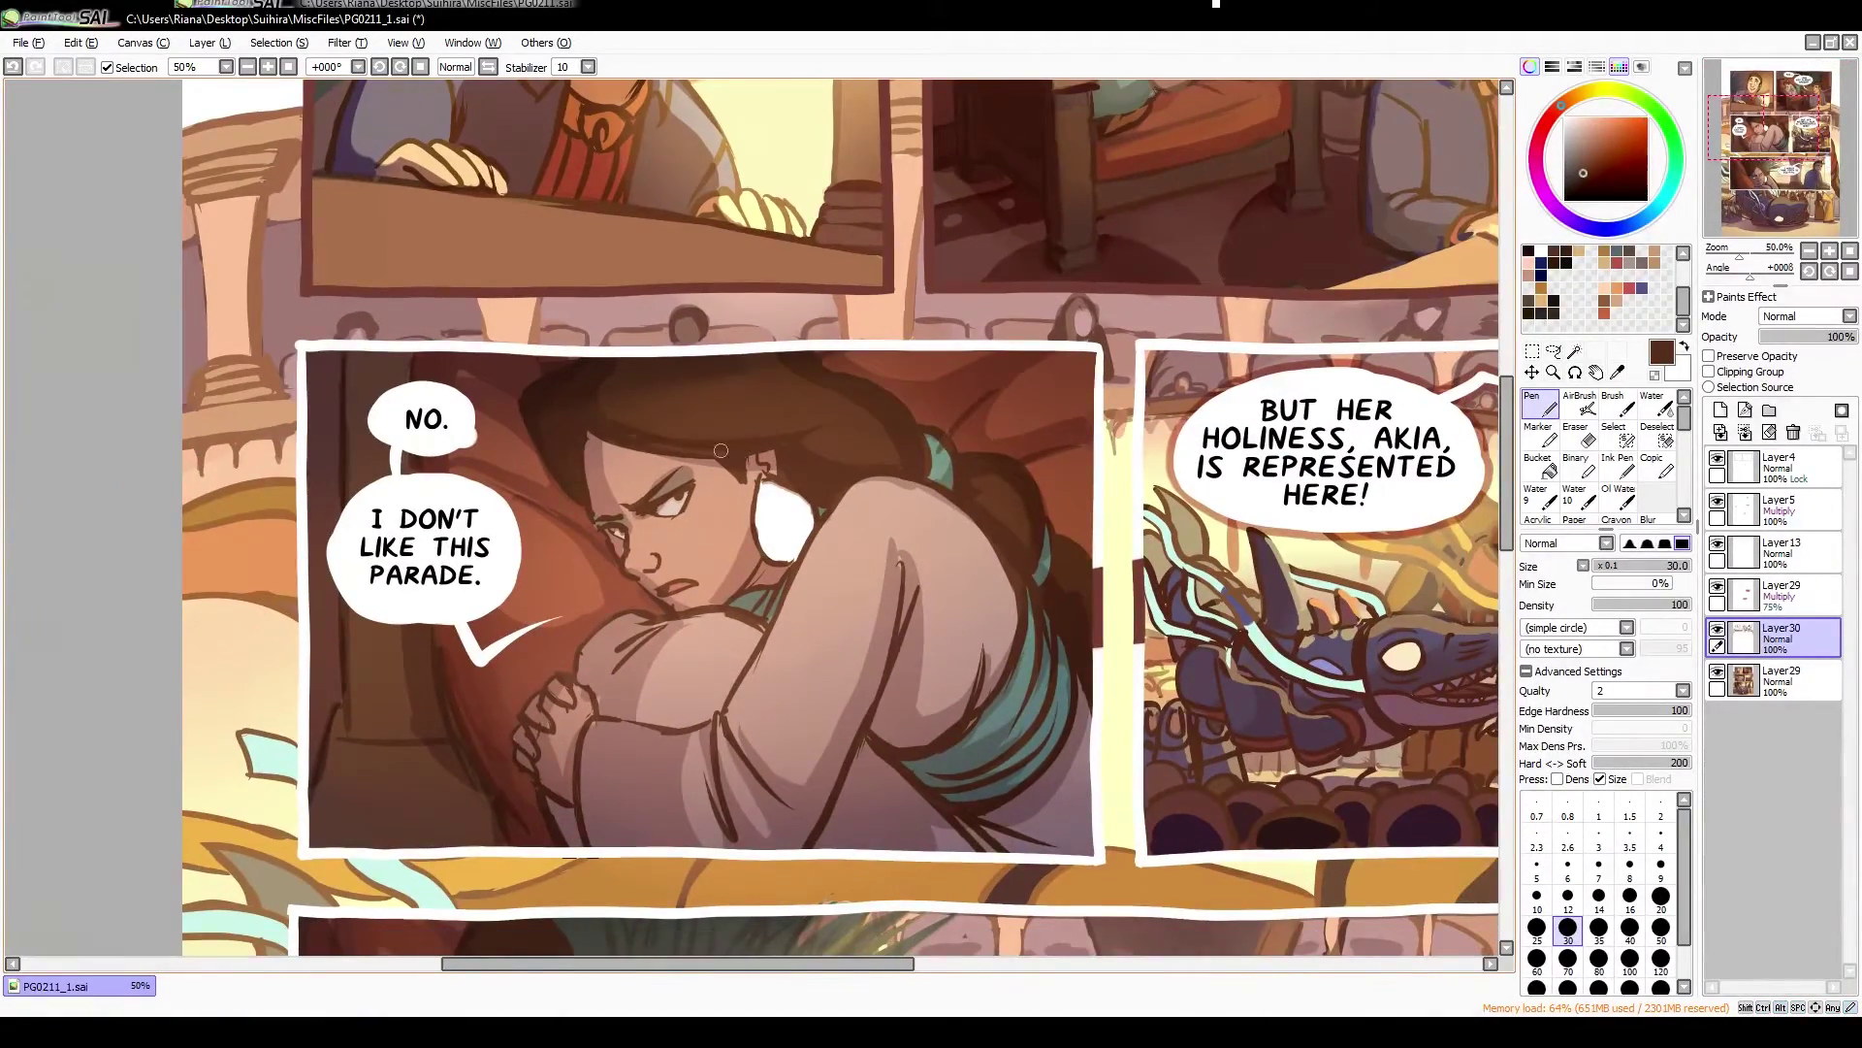
key(h)
alt+click(876, 505)
key(h)
alt+click(653, 529)
drag(653, 530, 556, 548)
alt+click(635, 549)
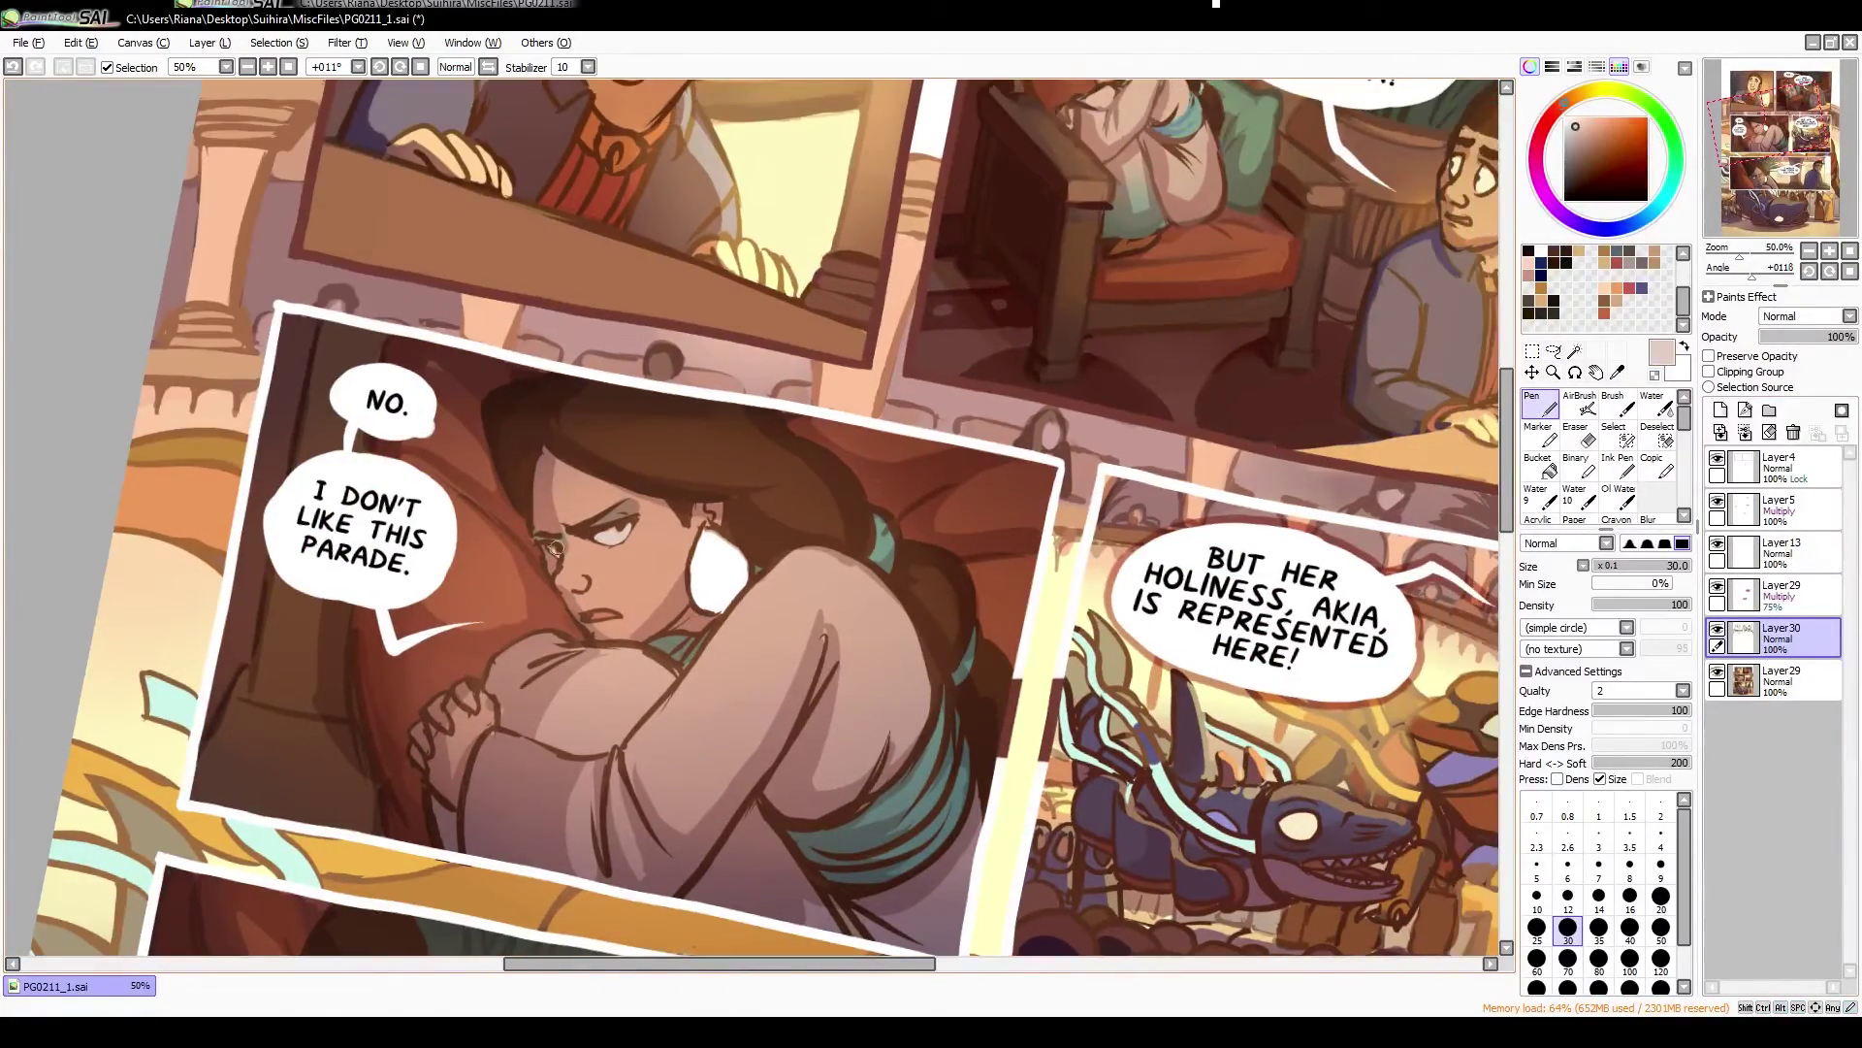
drag(591, 705, 558, 543)
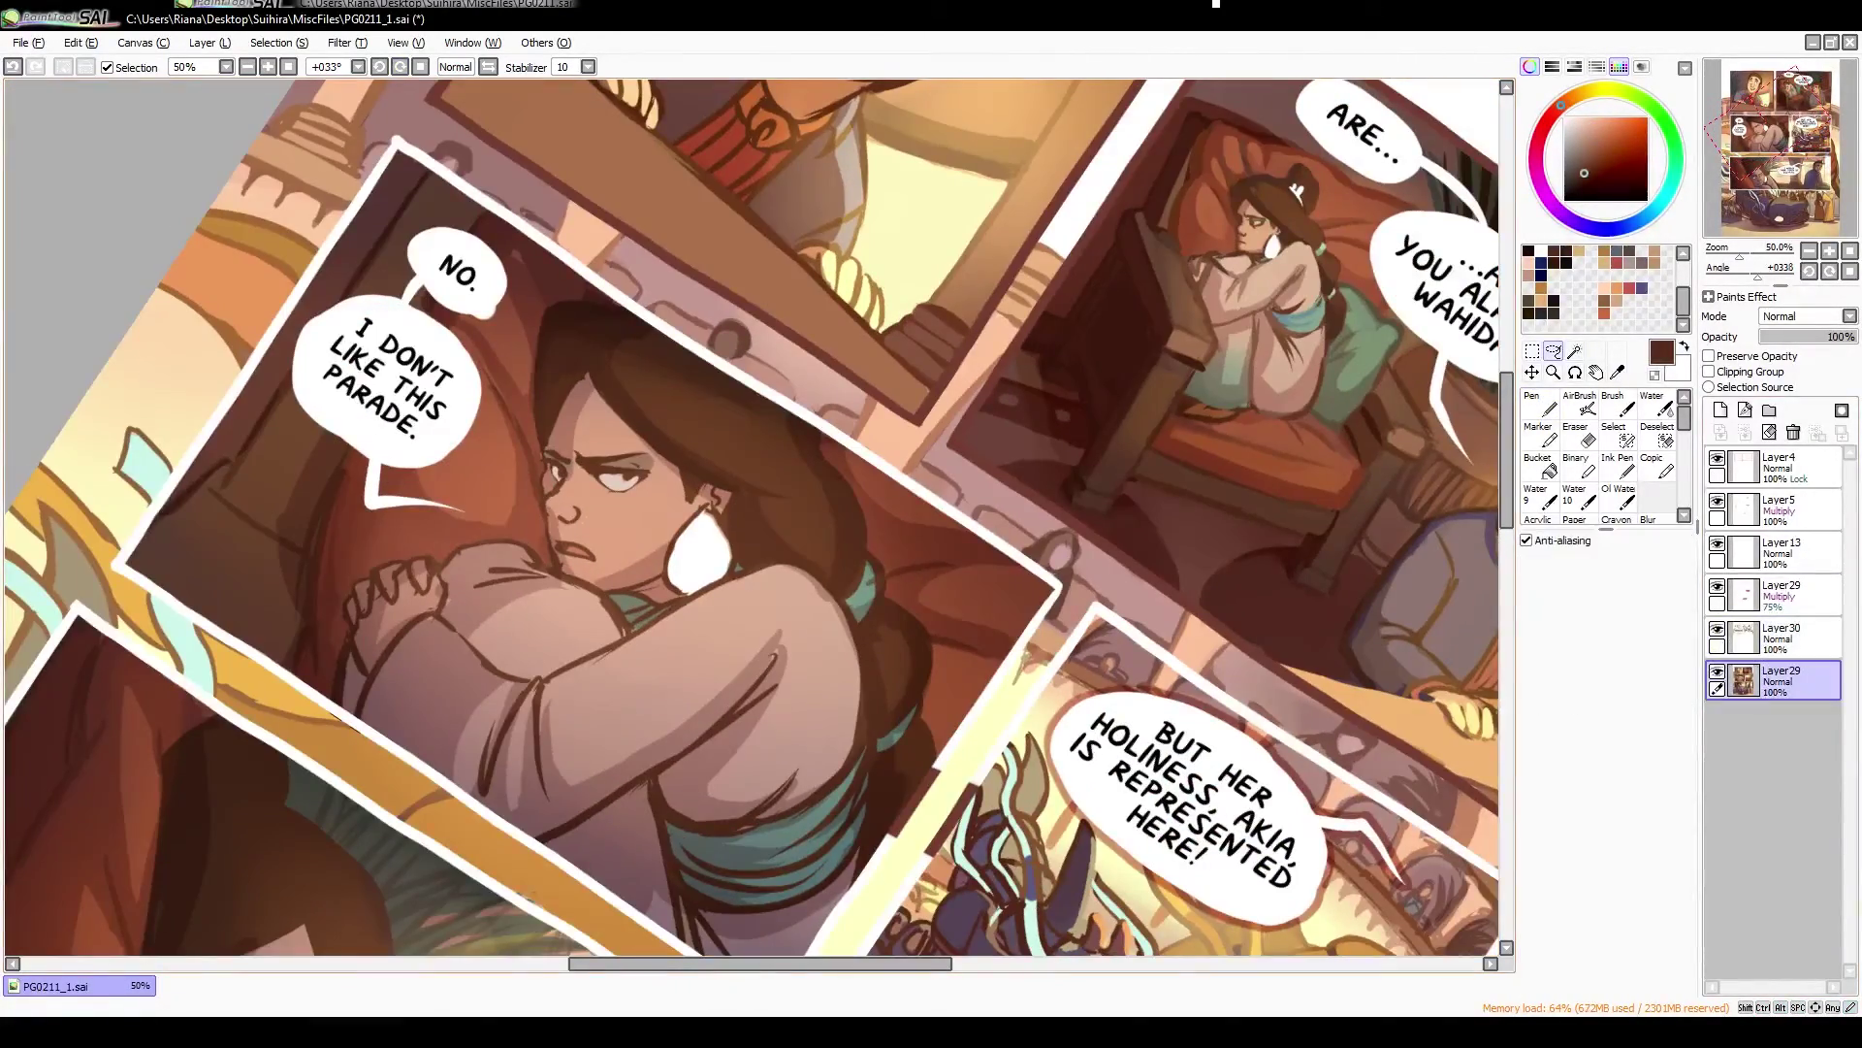
key(ctrl+Up)
alt+click(554, 513)
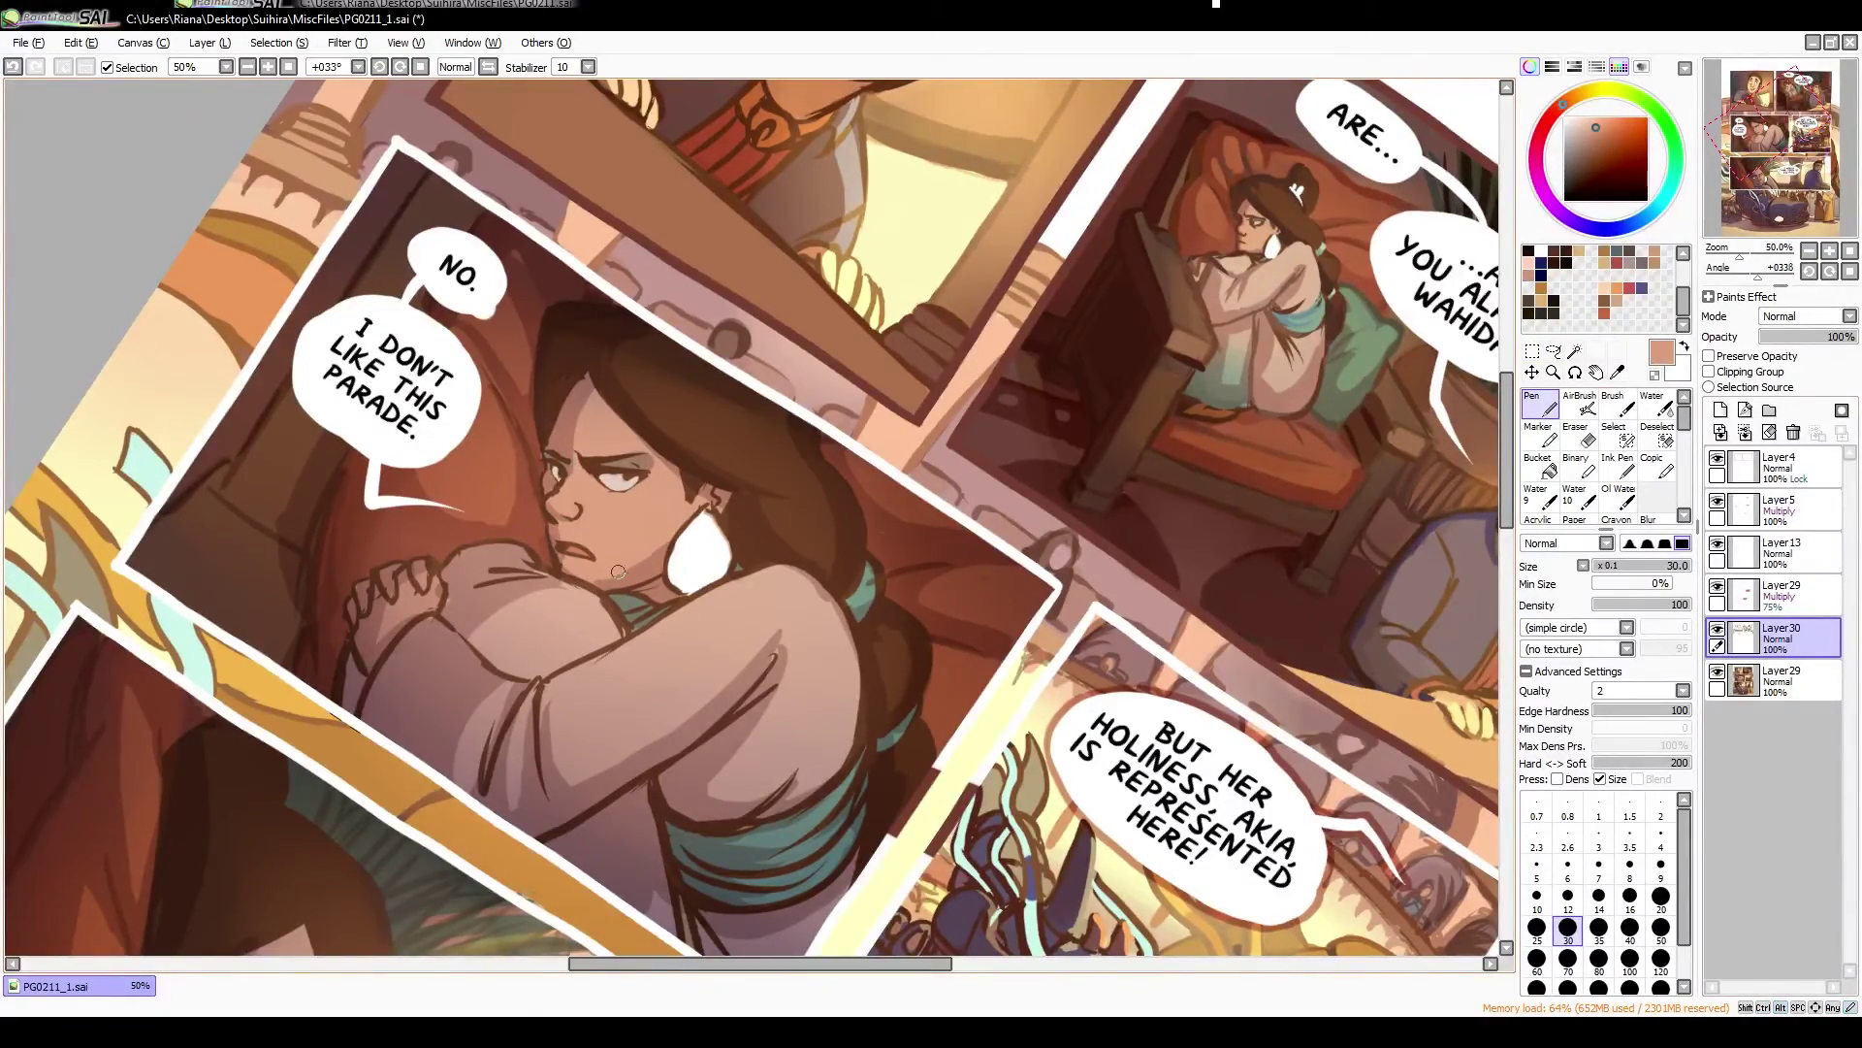
Repaint the wooden chair frame behind the speech balloons in the third panel with sampled dark browns
key(Home)
key(v)
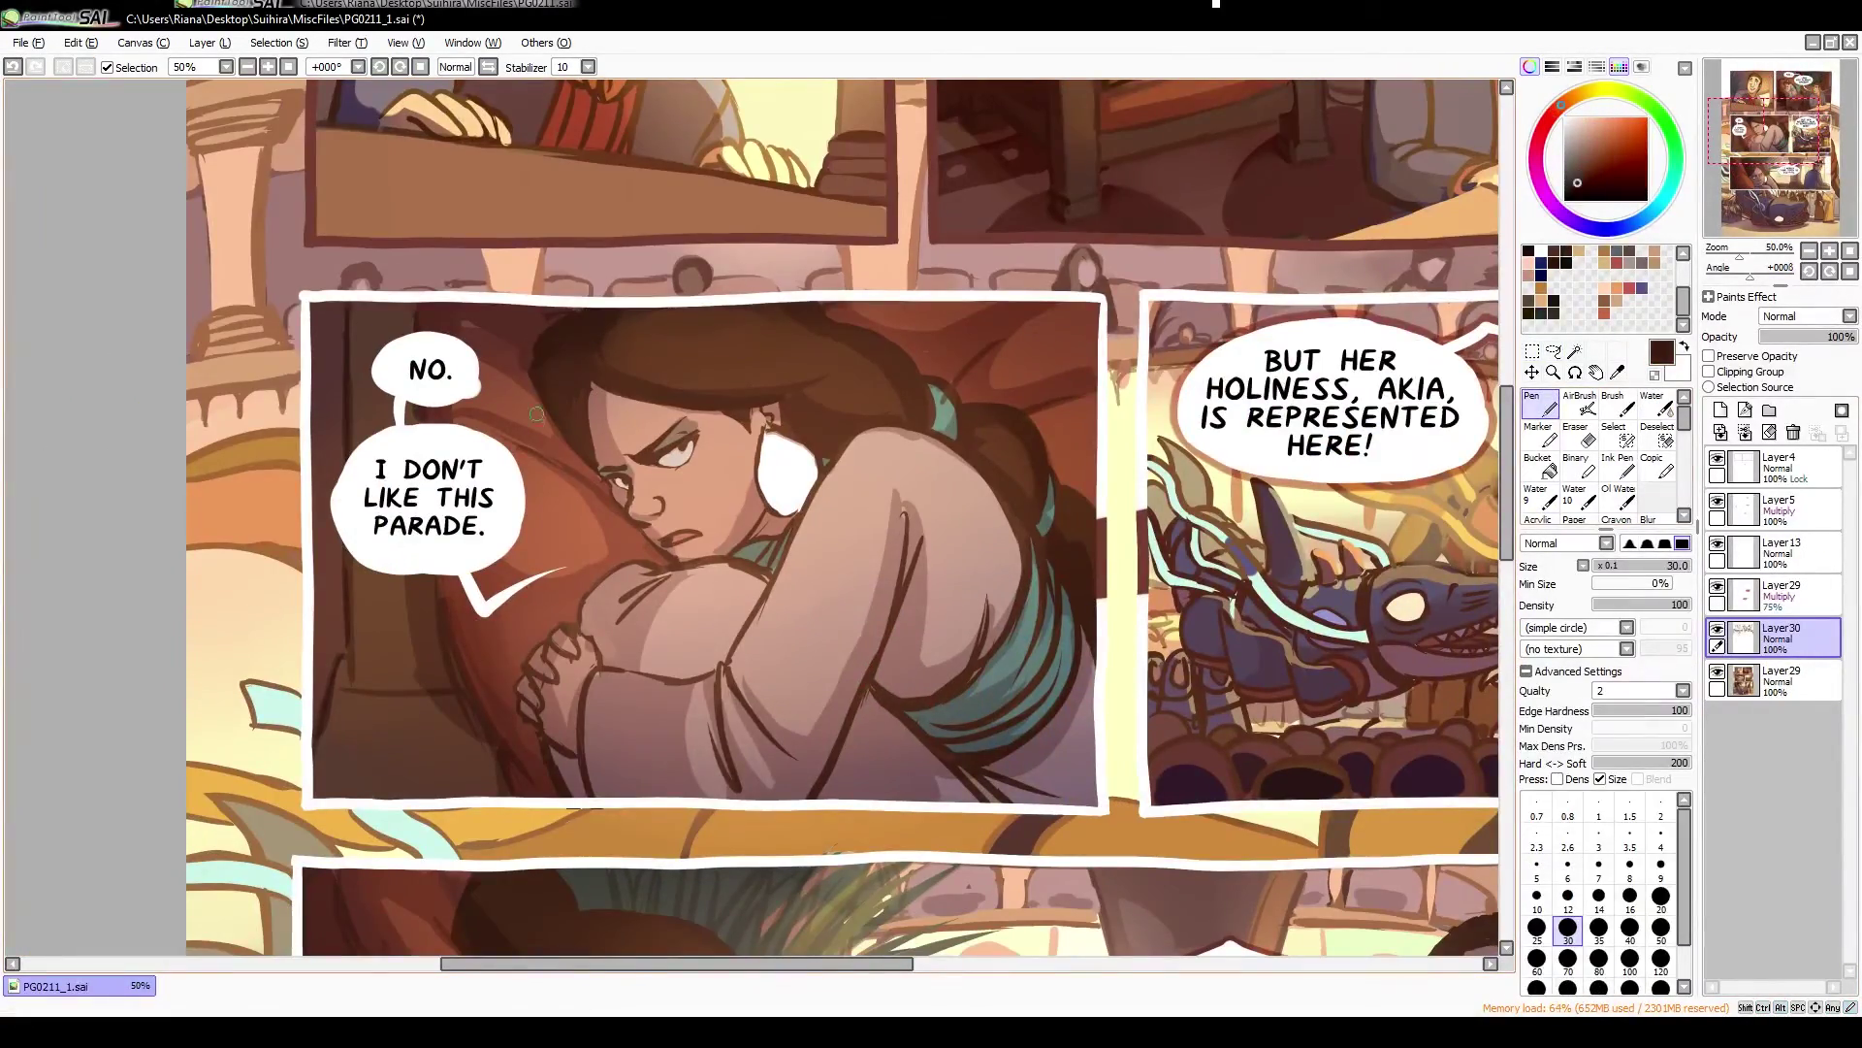
scroll(794, 229, up, 5)
scroll(794, 229, down, 5)
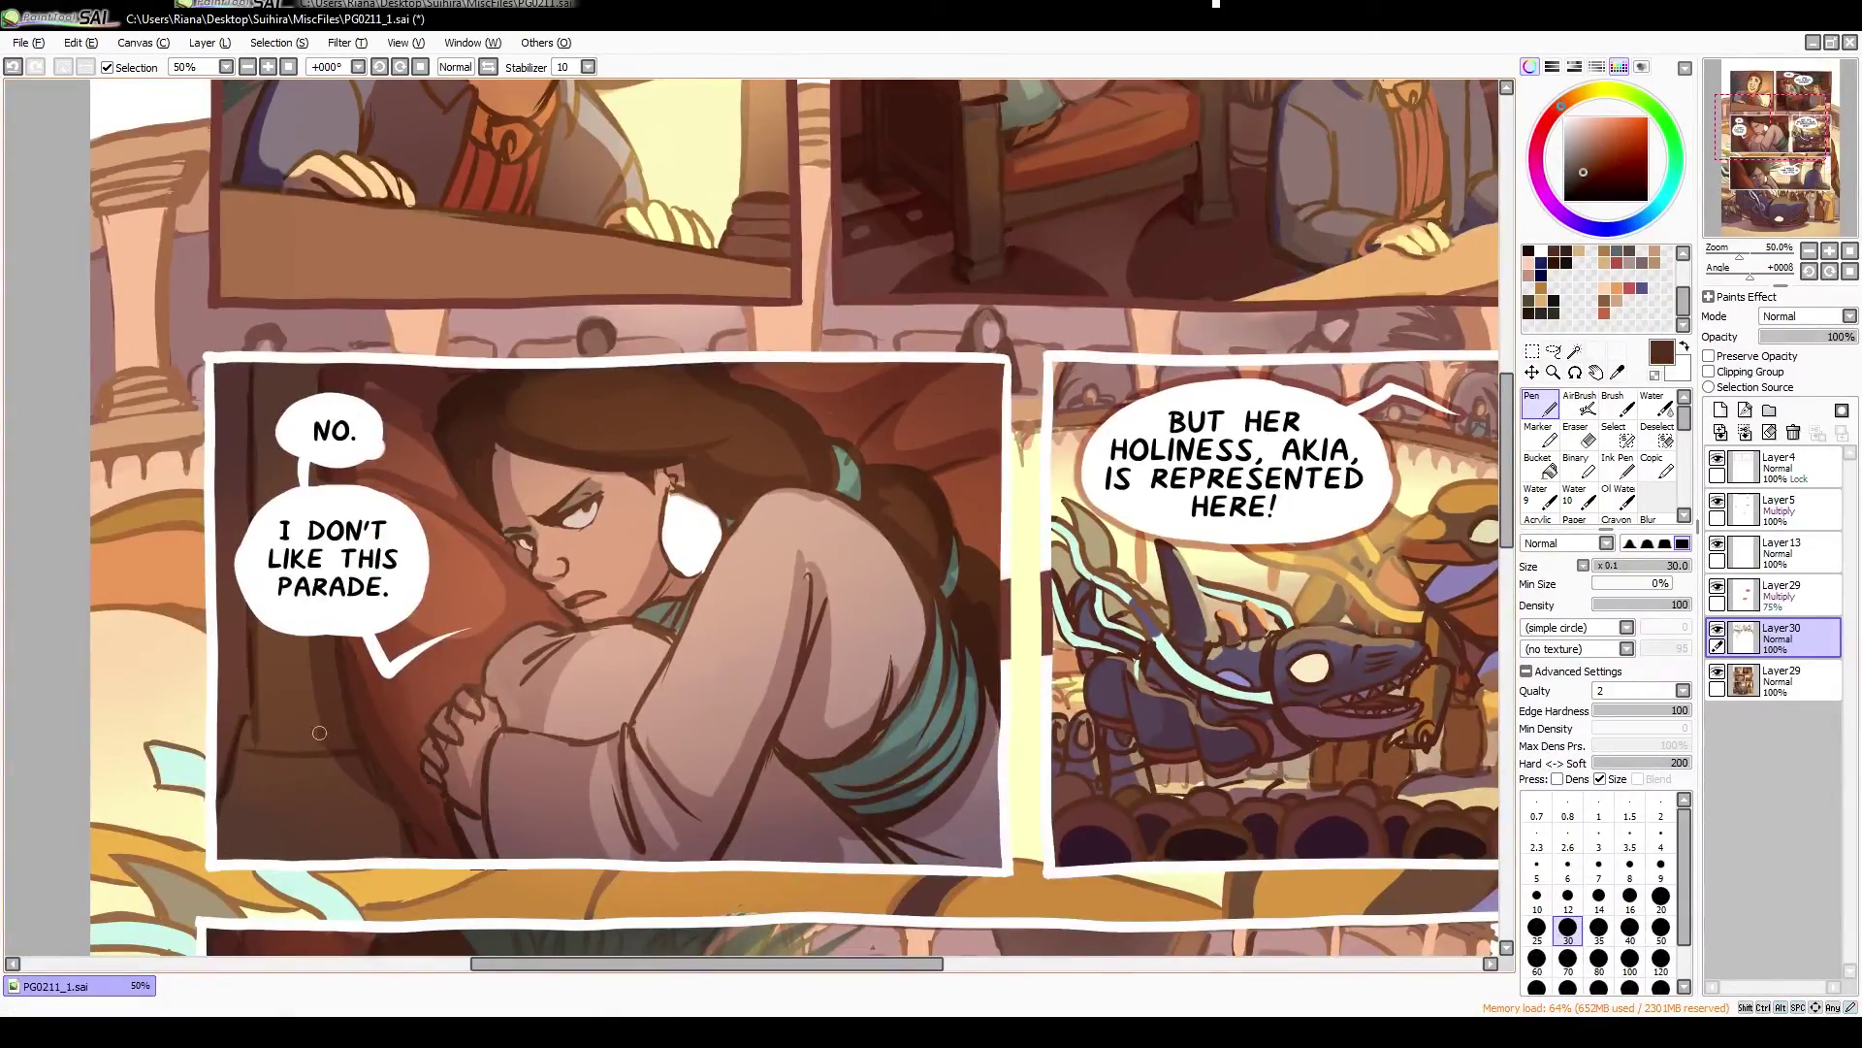
click(1539, 468)
scroll(793, 485, down, 1)
key(n)
alt+click(277, 543)
drag(382, 518, 433, 671)
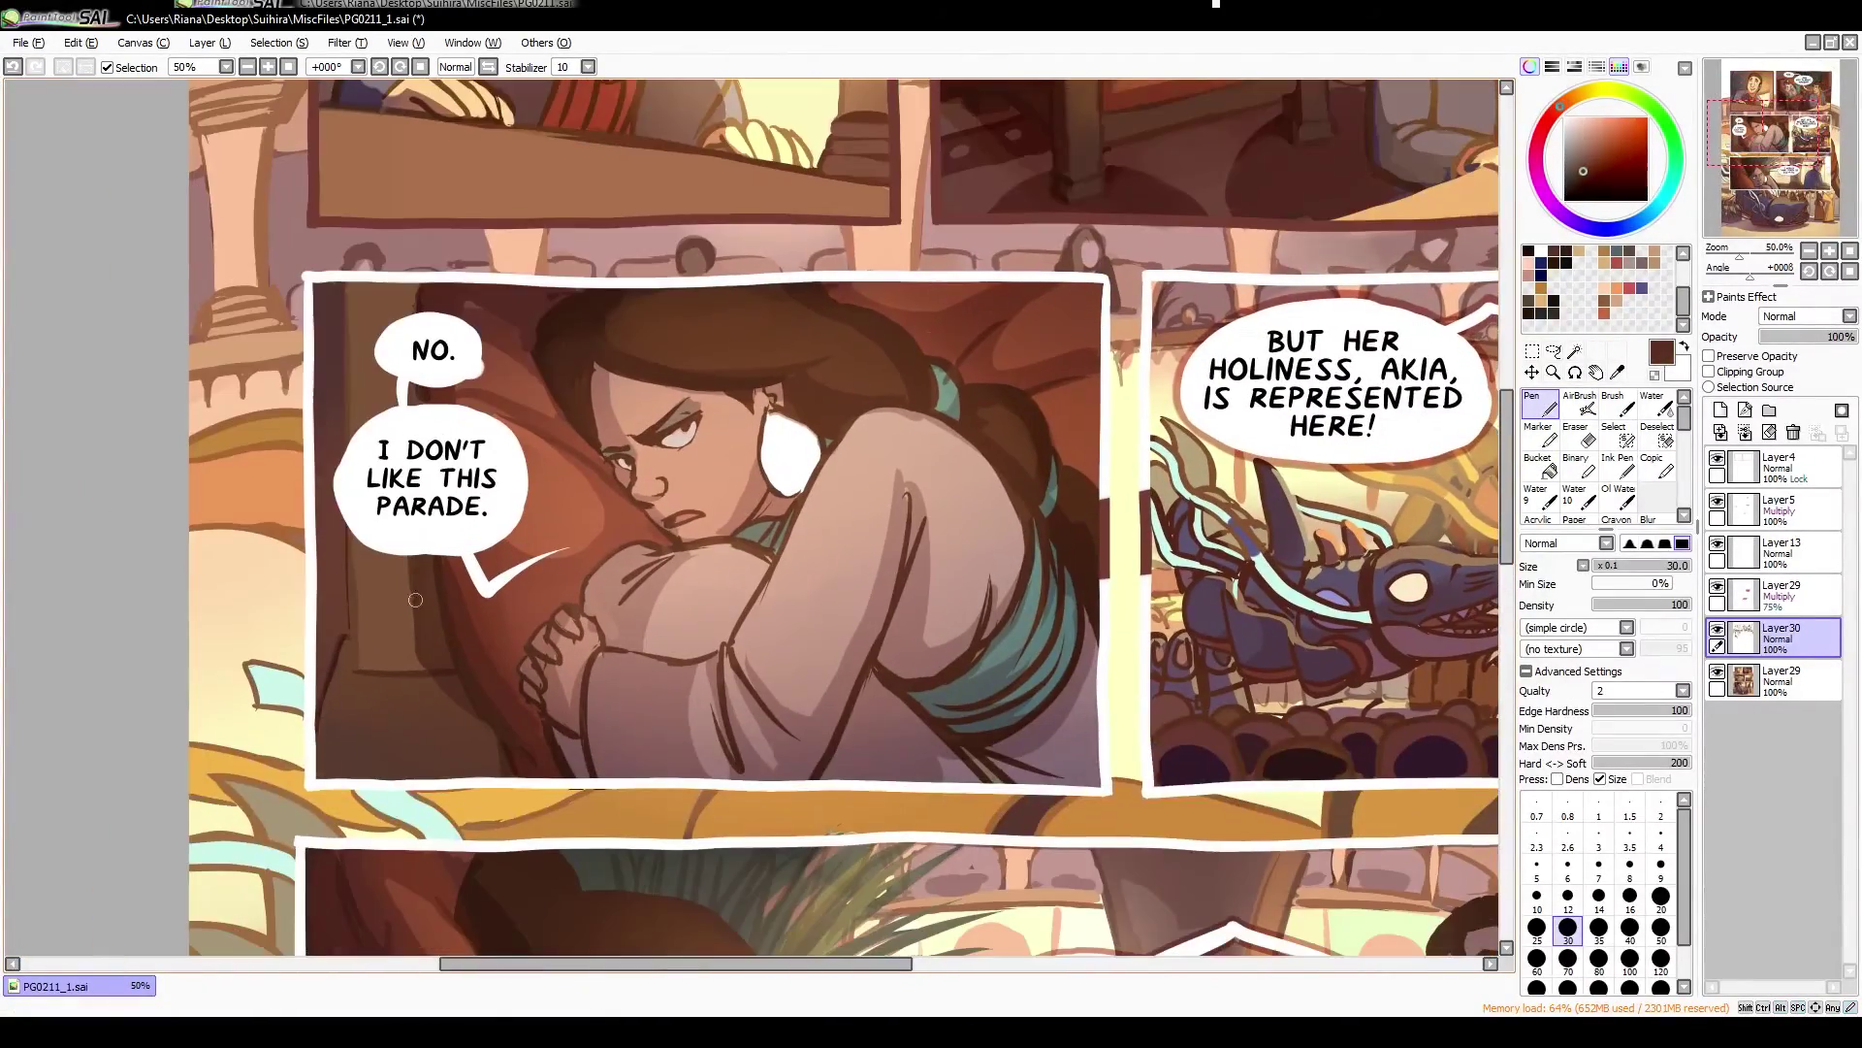
Shade the red cushions around the woman and clean up her clasped hands and sleeve with sampled tones
alt+click(833, 620)
alt+click(917, 366)
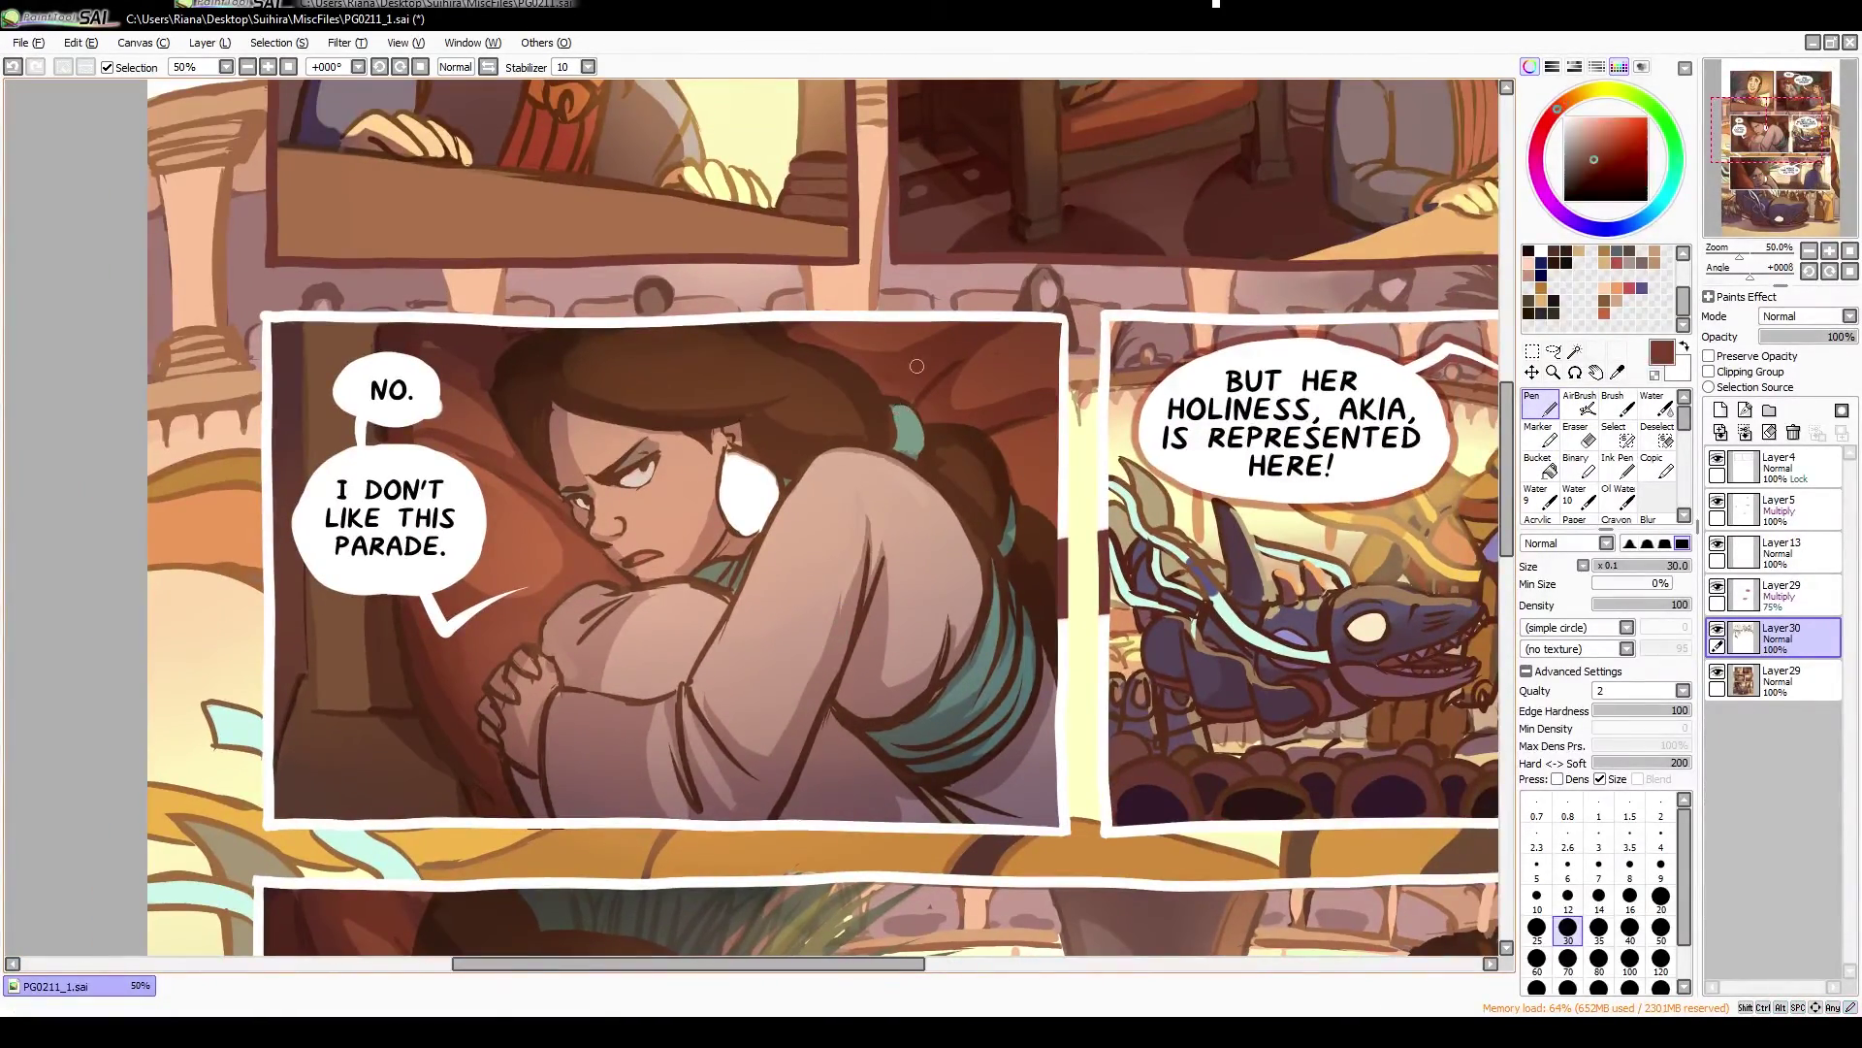
alt+click(483, 398)
drag(702, 619, 715, 530)
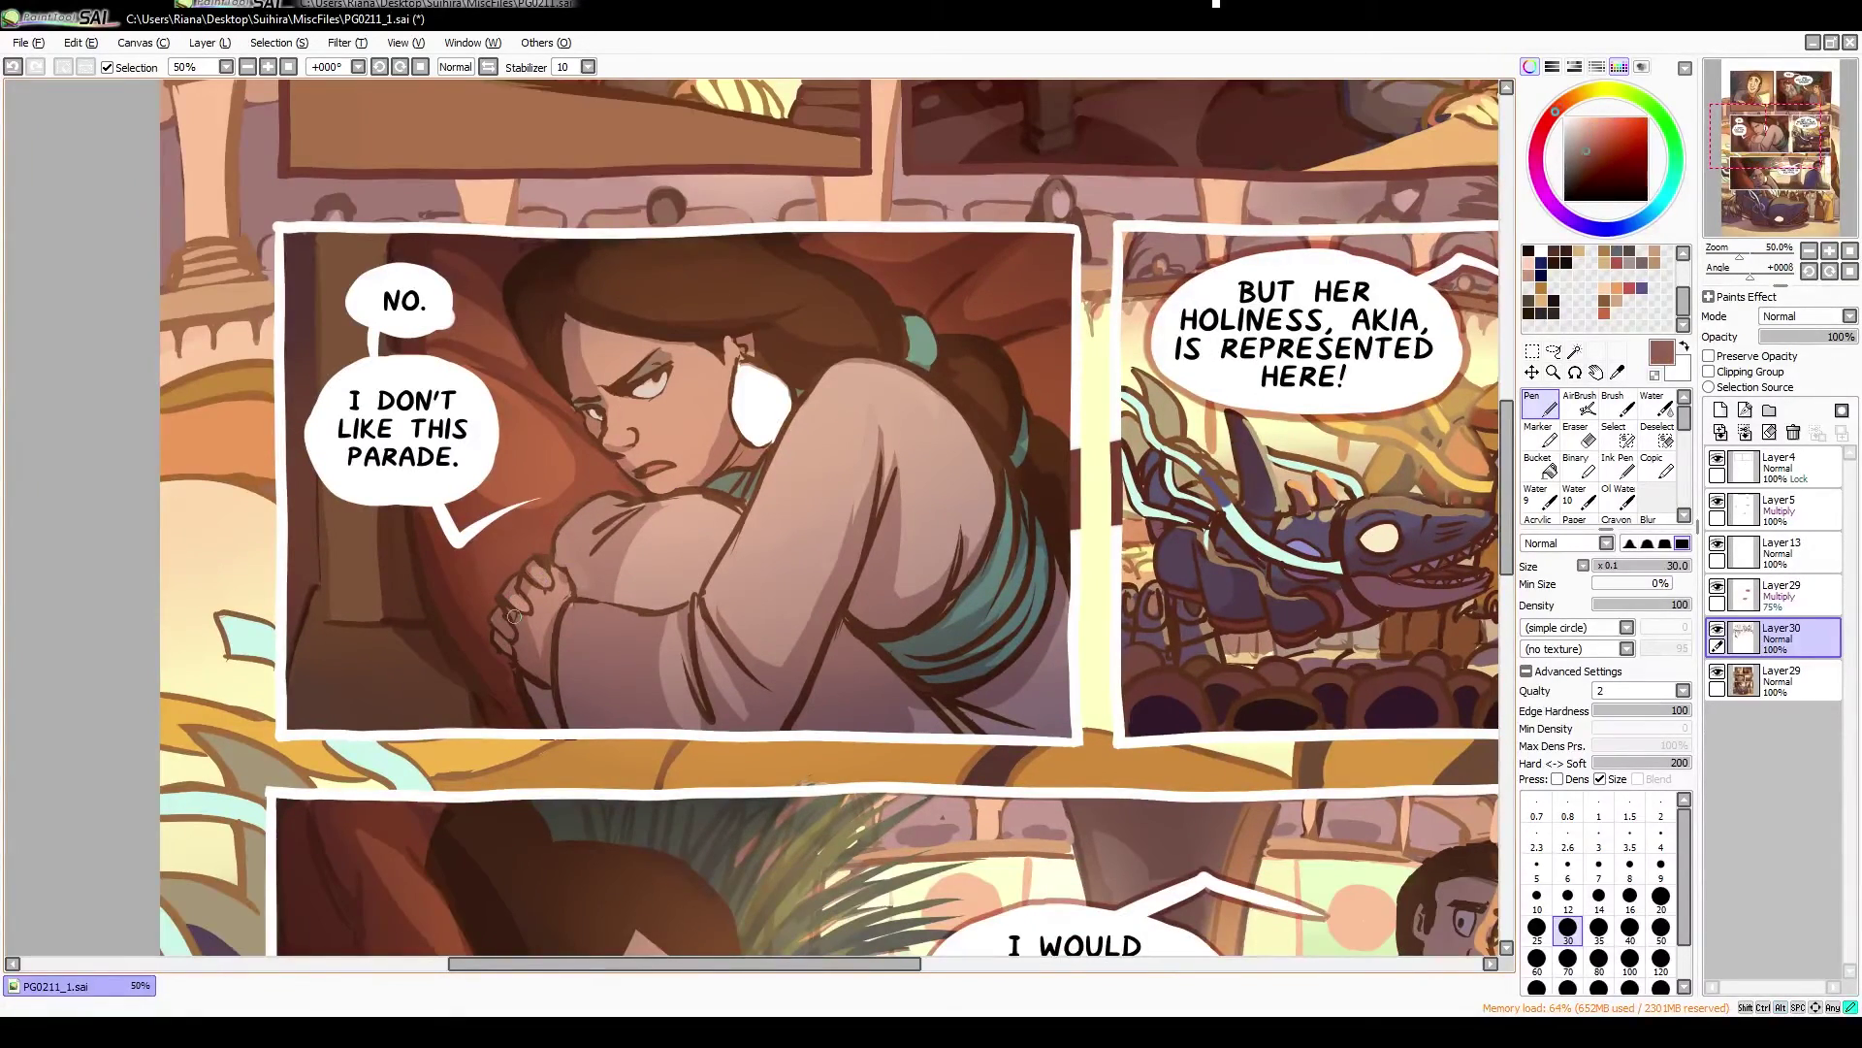
alt+click(717, 509)
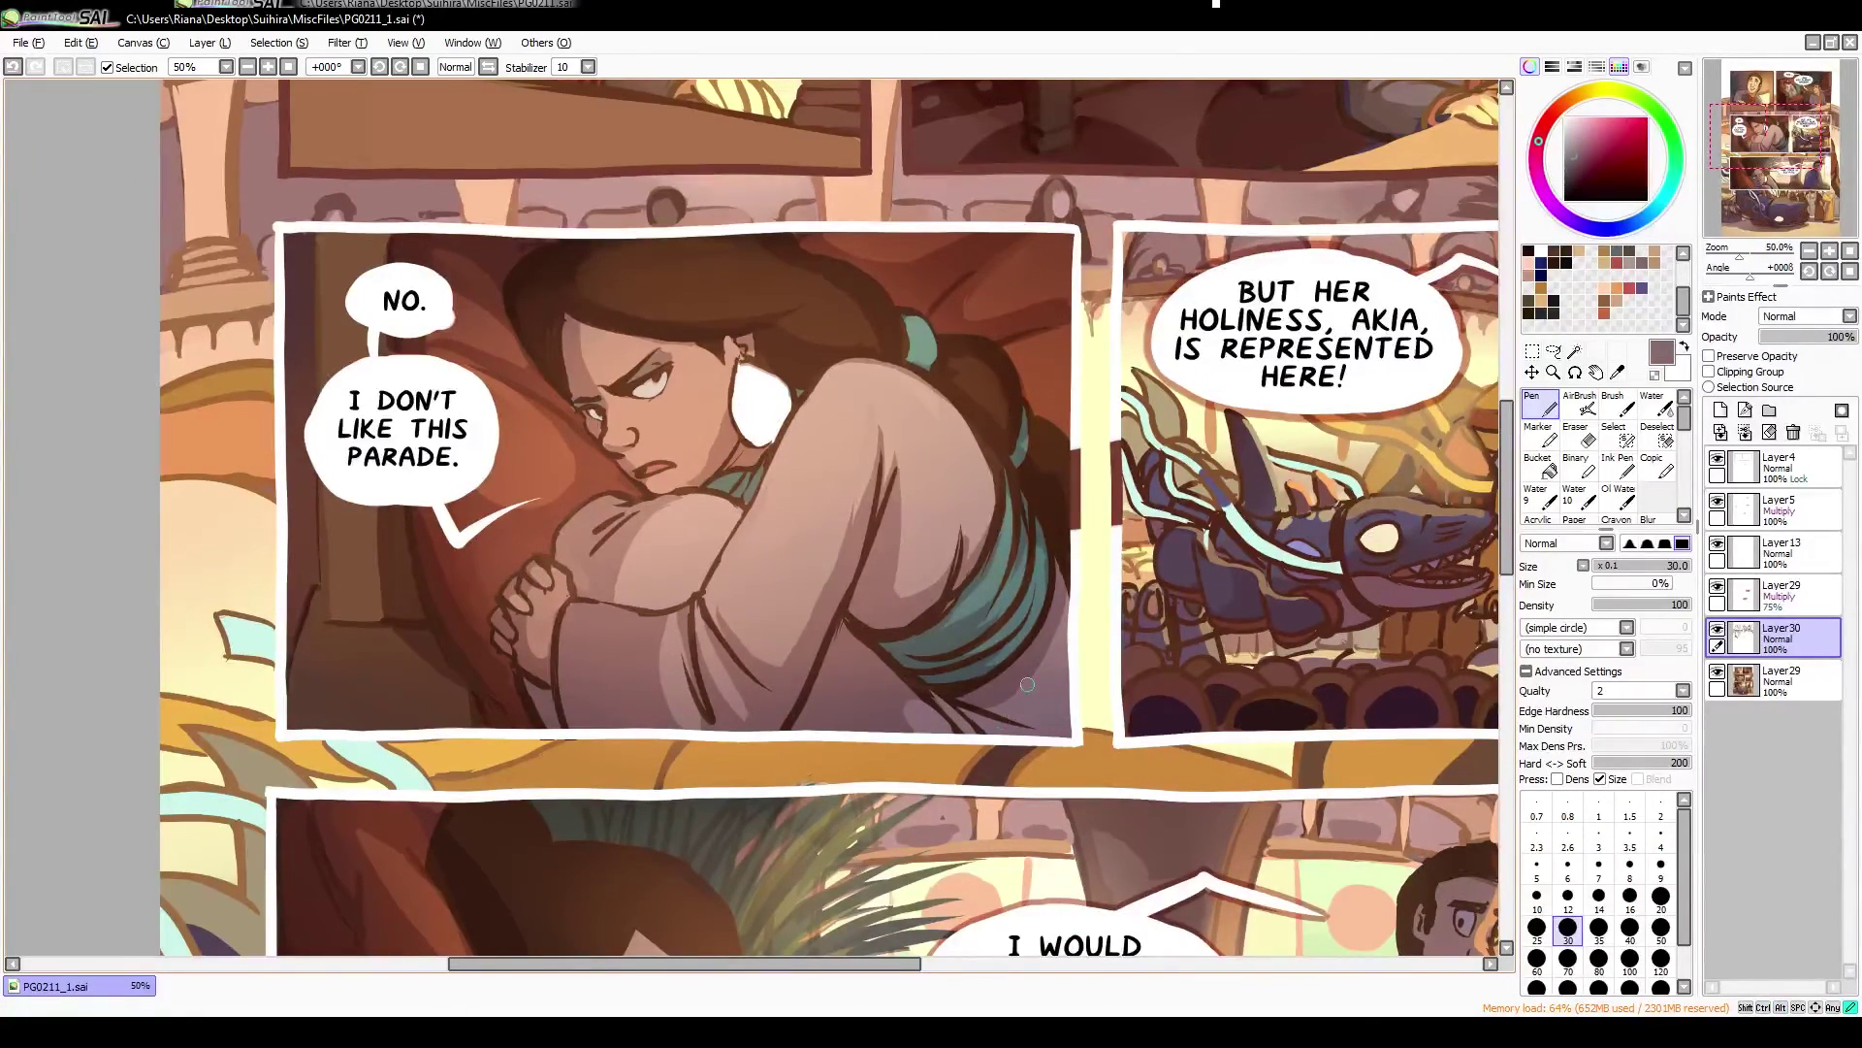
Paint over the woman's teal sash and hair ties with sampled grey-green, adding light accents to the ties
alt+click(980, 620)
key(h)
alt+click(477, 427)
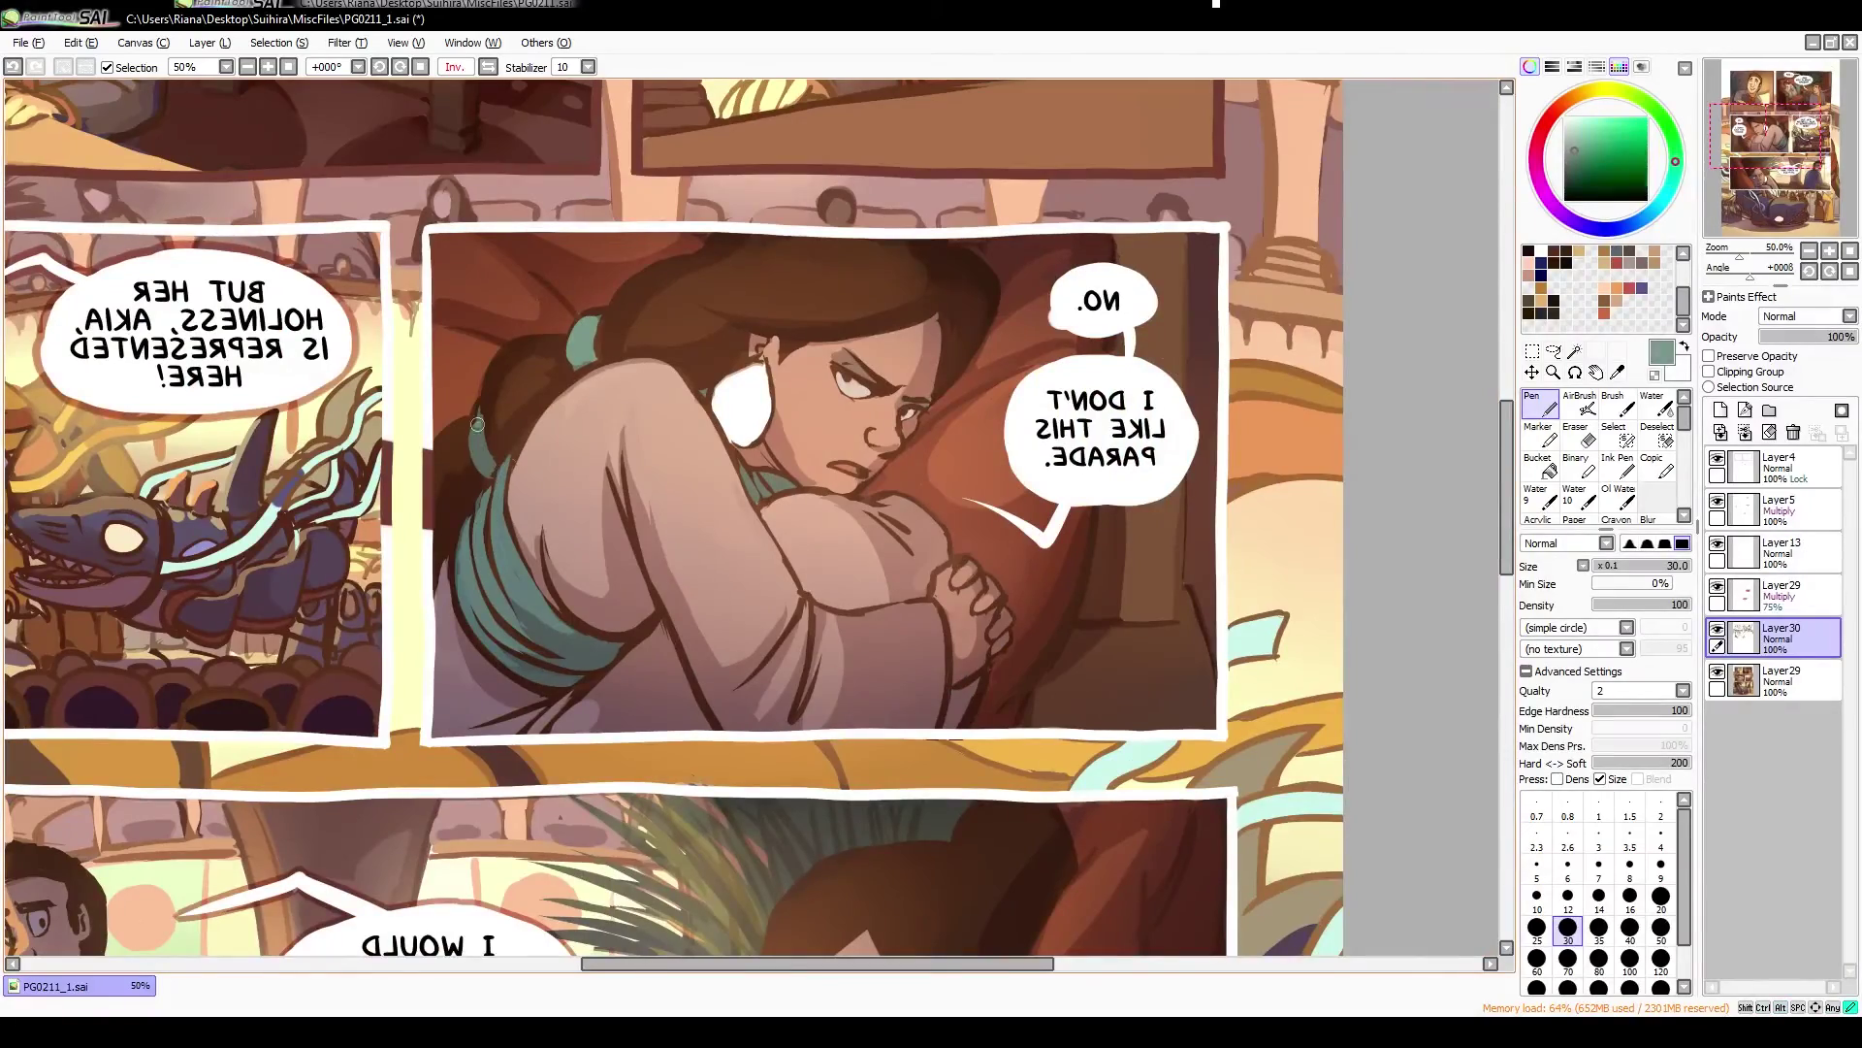
drag(477, 427, 504, 442)
key(h)
drag(891, 344, 746, 451)
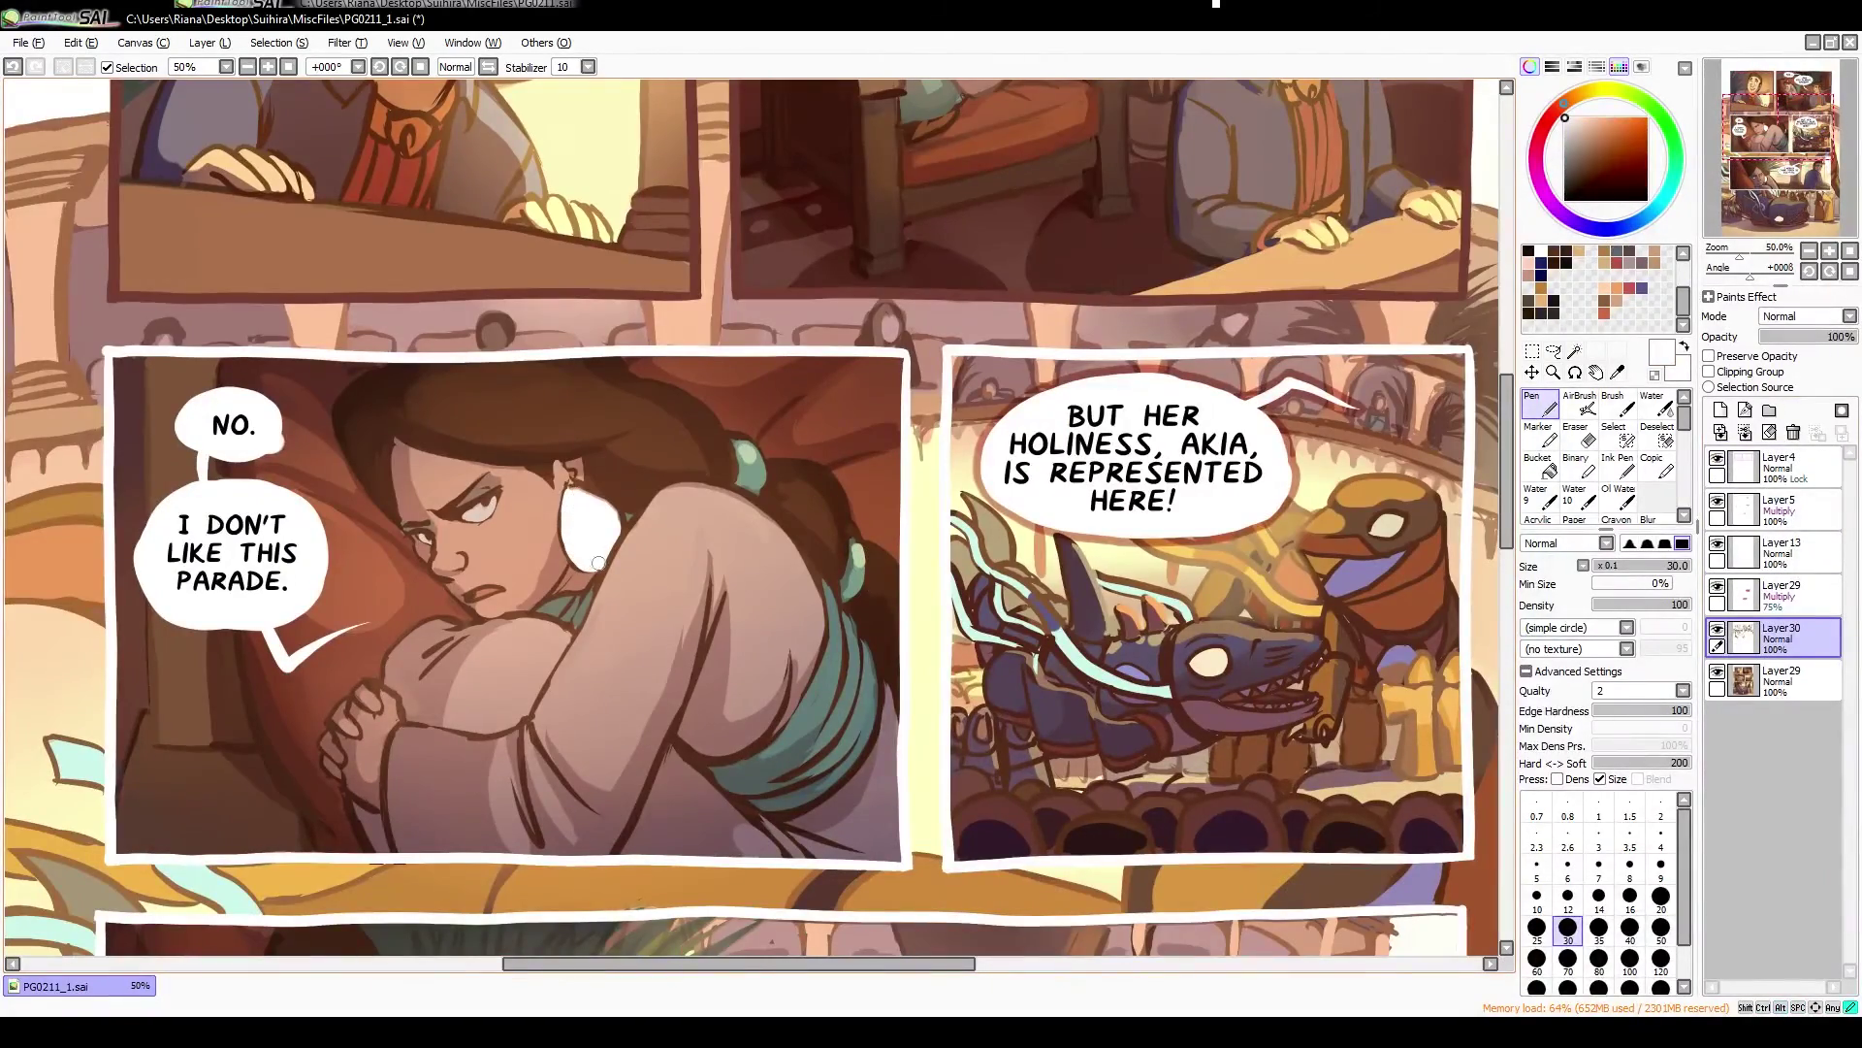
Refine the woman's face, teal collar and dark hair with sampled tones, and add a white glow around her earring
alt+click(487, 500)
alt+click(525, 597)
drag(525, 598, 417, 533)
key(minus)
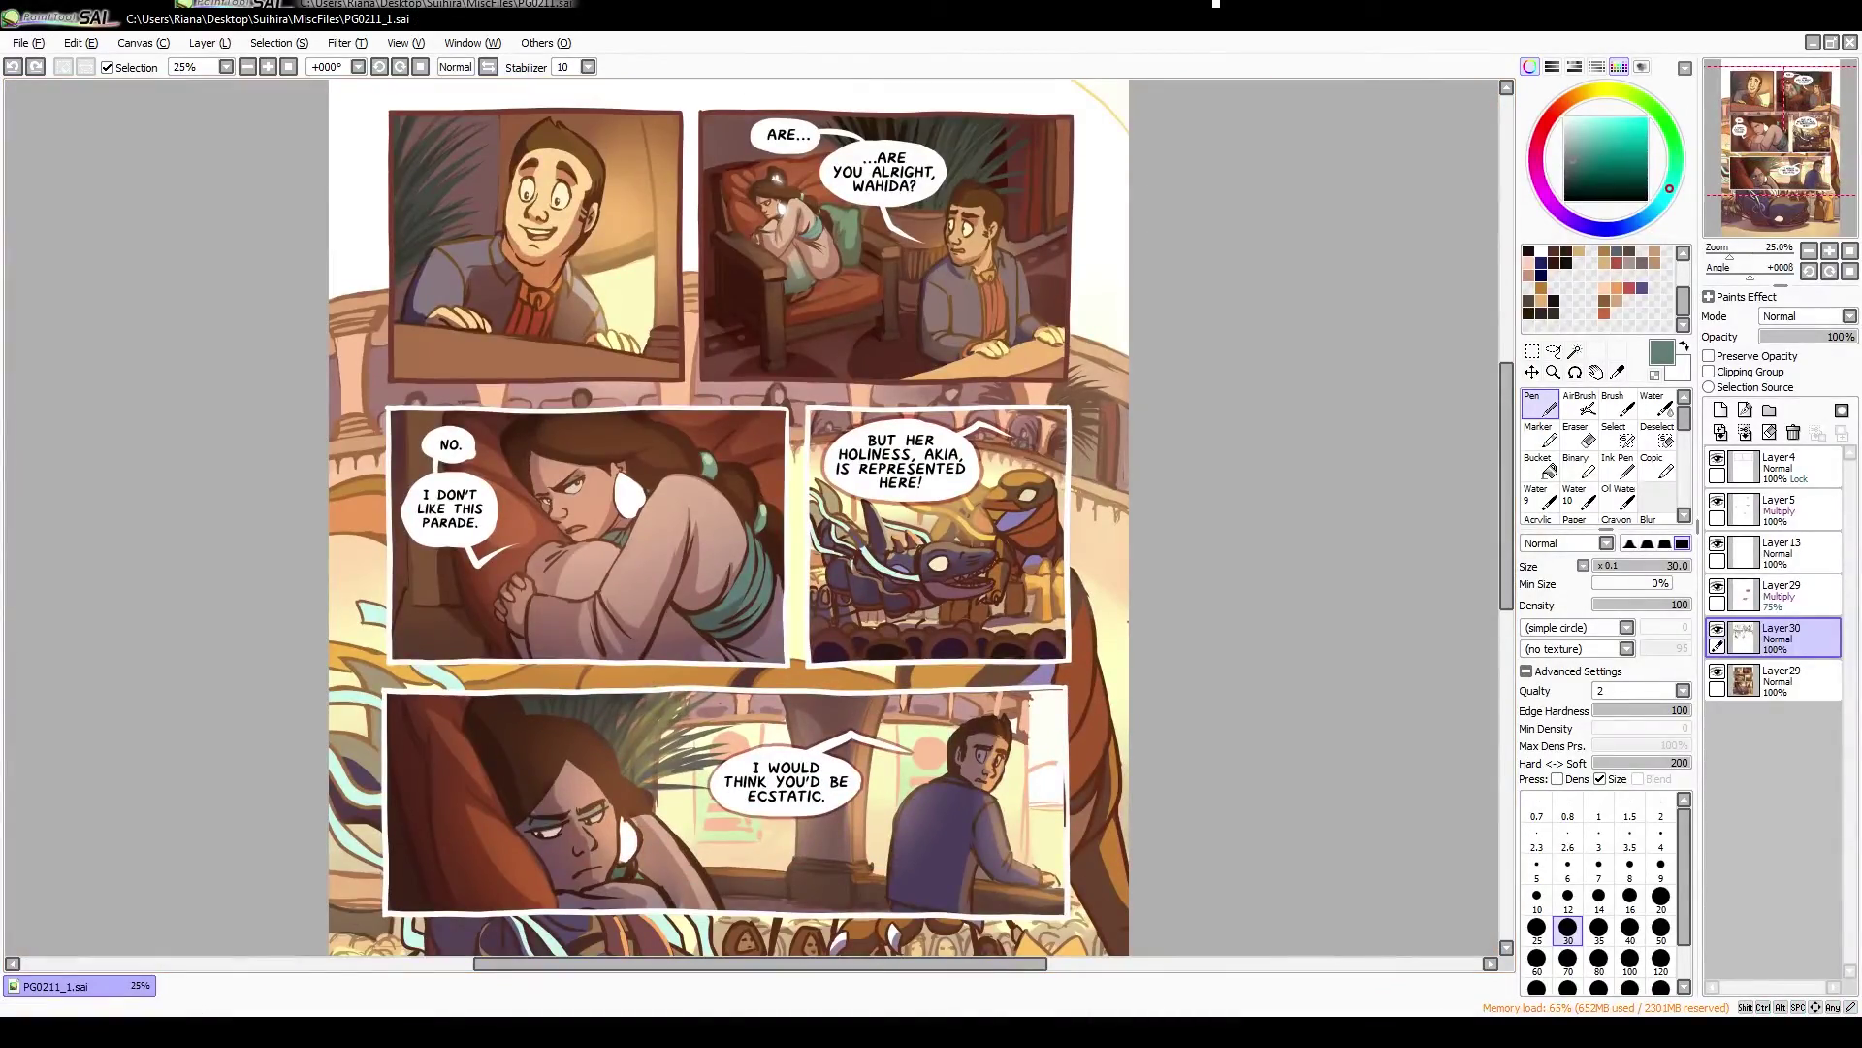
key(plus)
alt+click(698, 551)
key(h)
key(h)
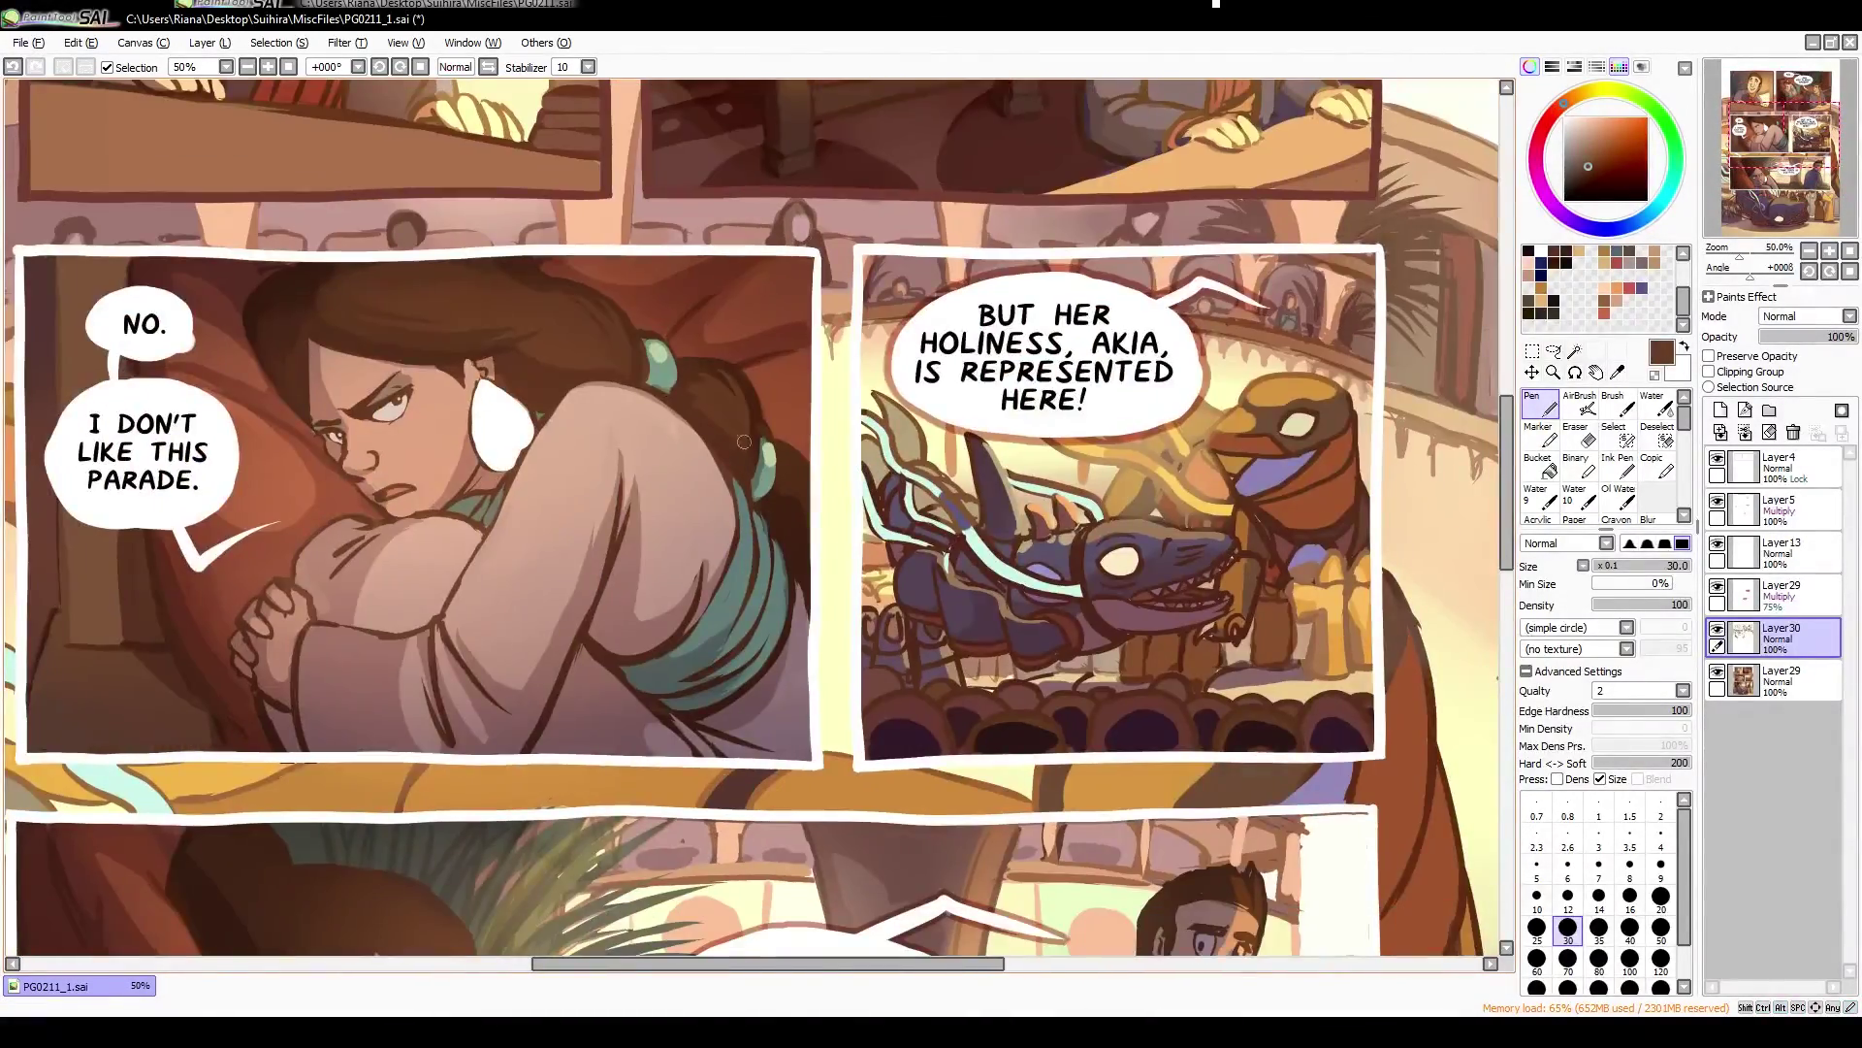
key(h)
key(h)
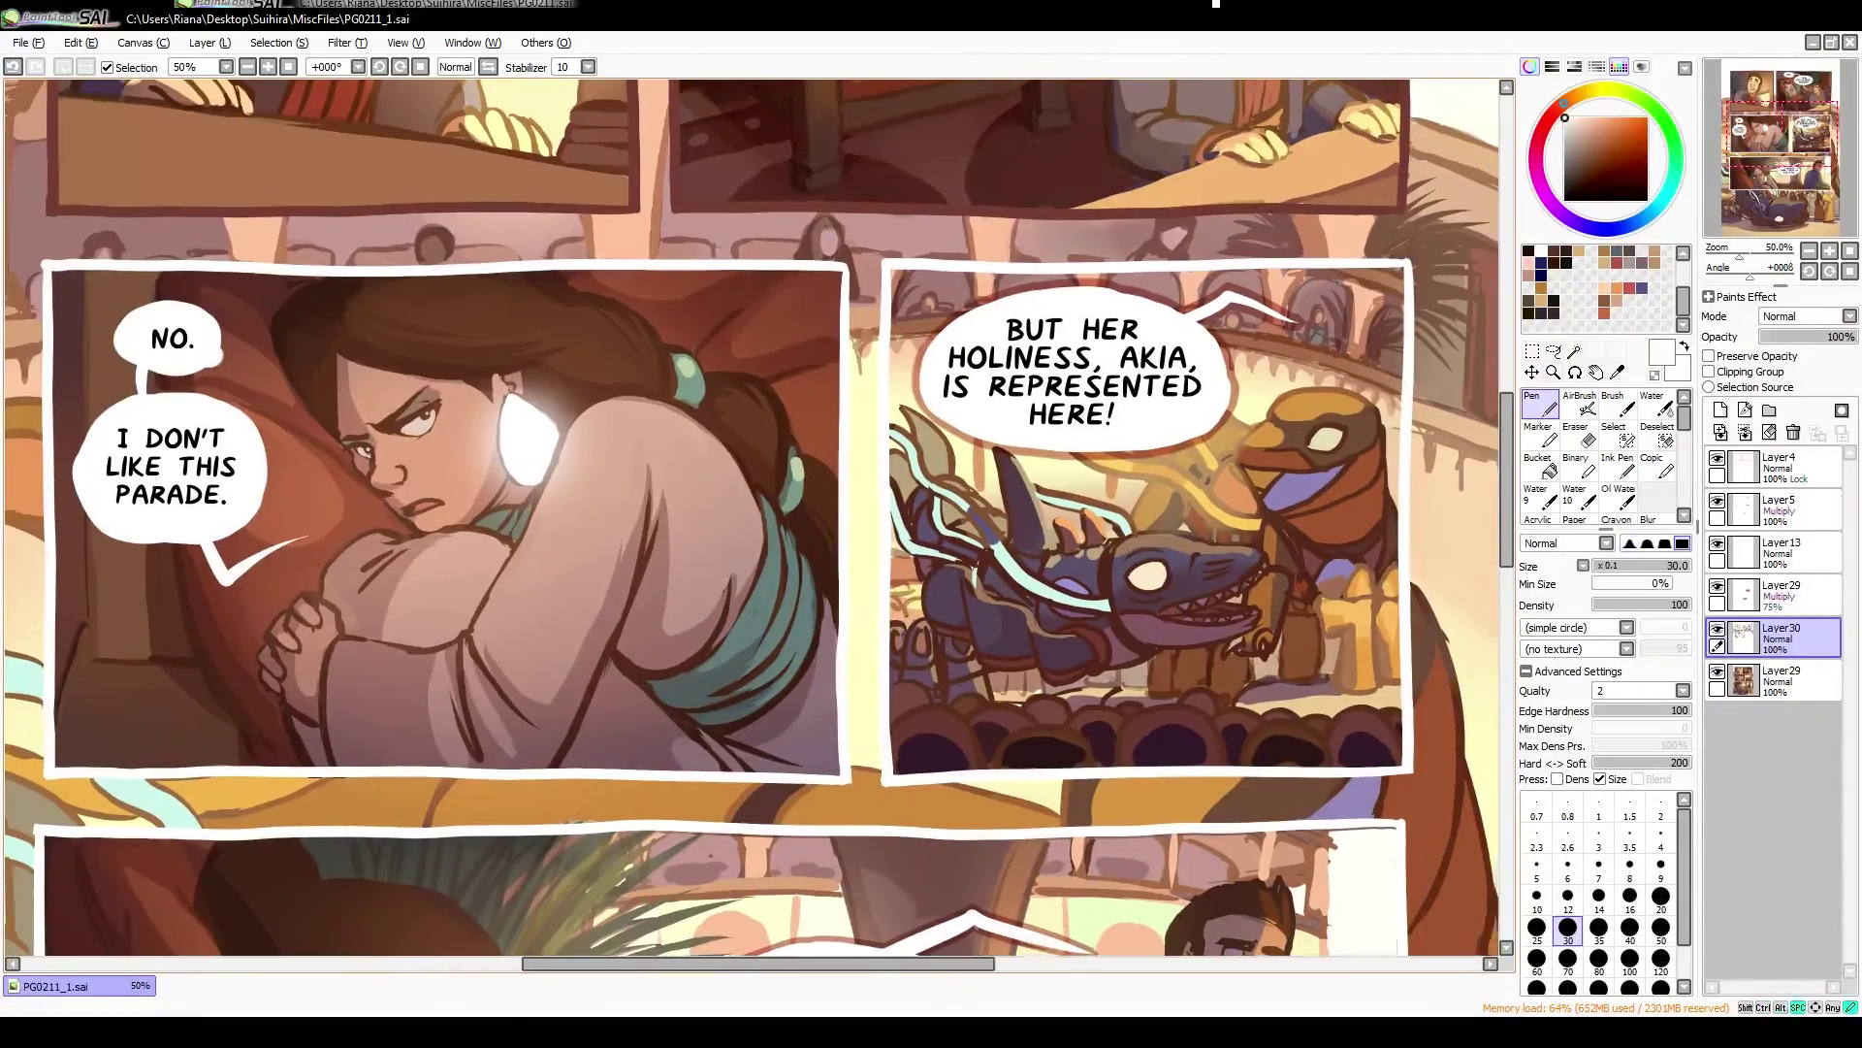
Paint the small figure speaking from the balcony in the fourth panel with sampled brown and skin tones
drag(1315, 891, 1019, 836)
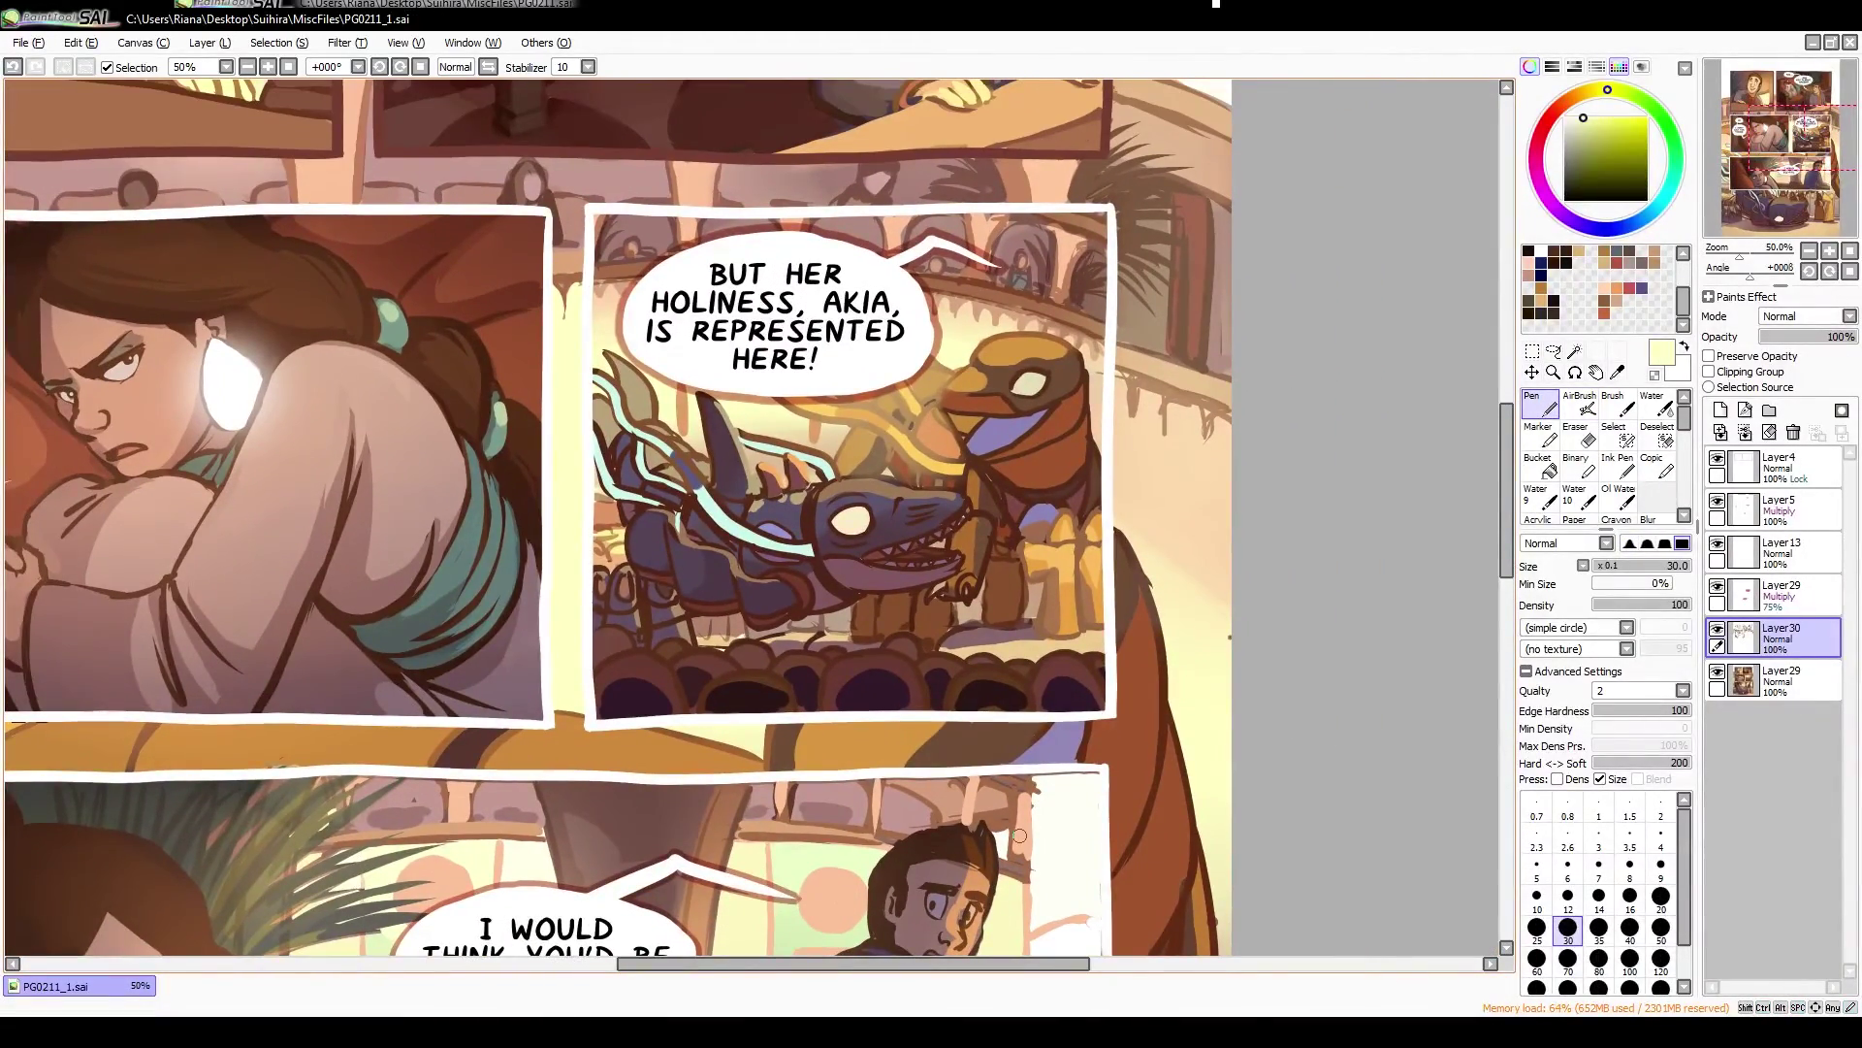
alt+click(1020, 836)
drag(801, 238, 1155, 380)
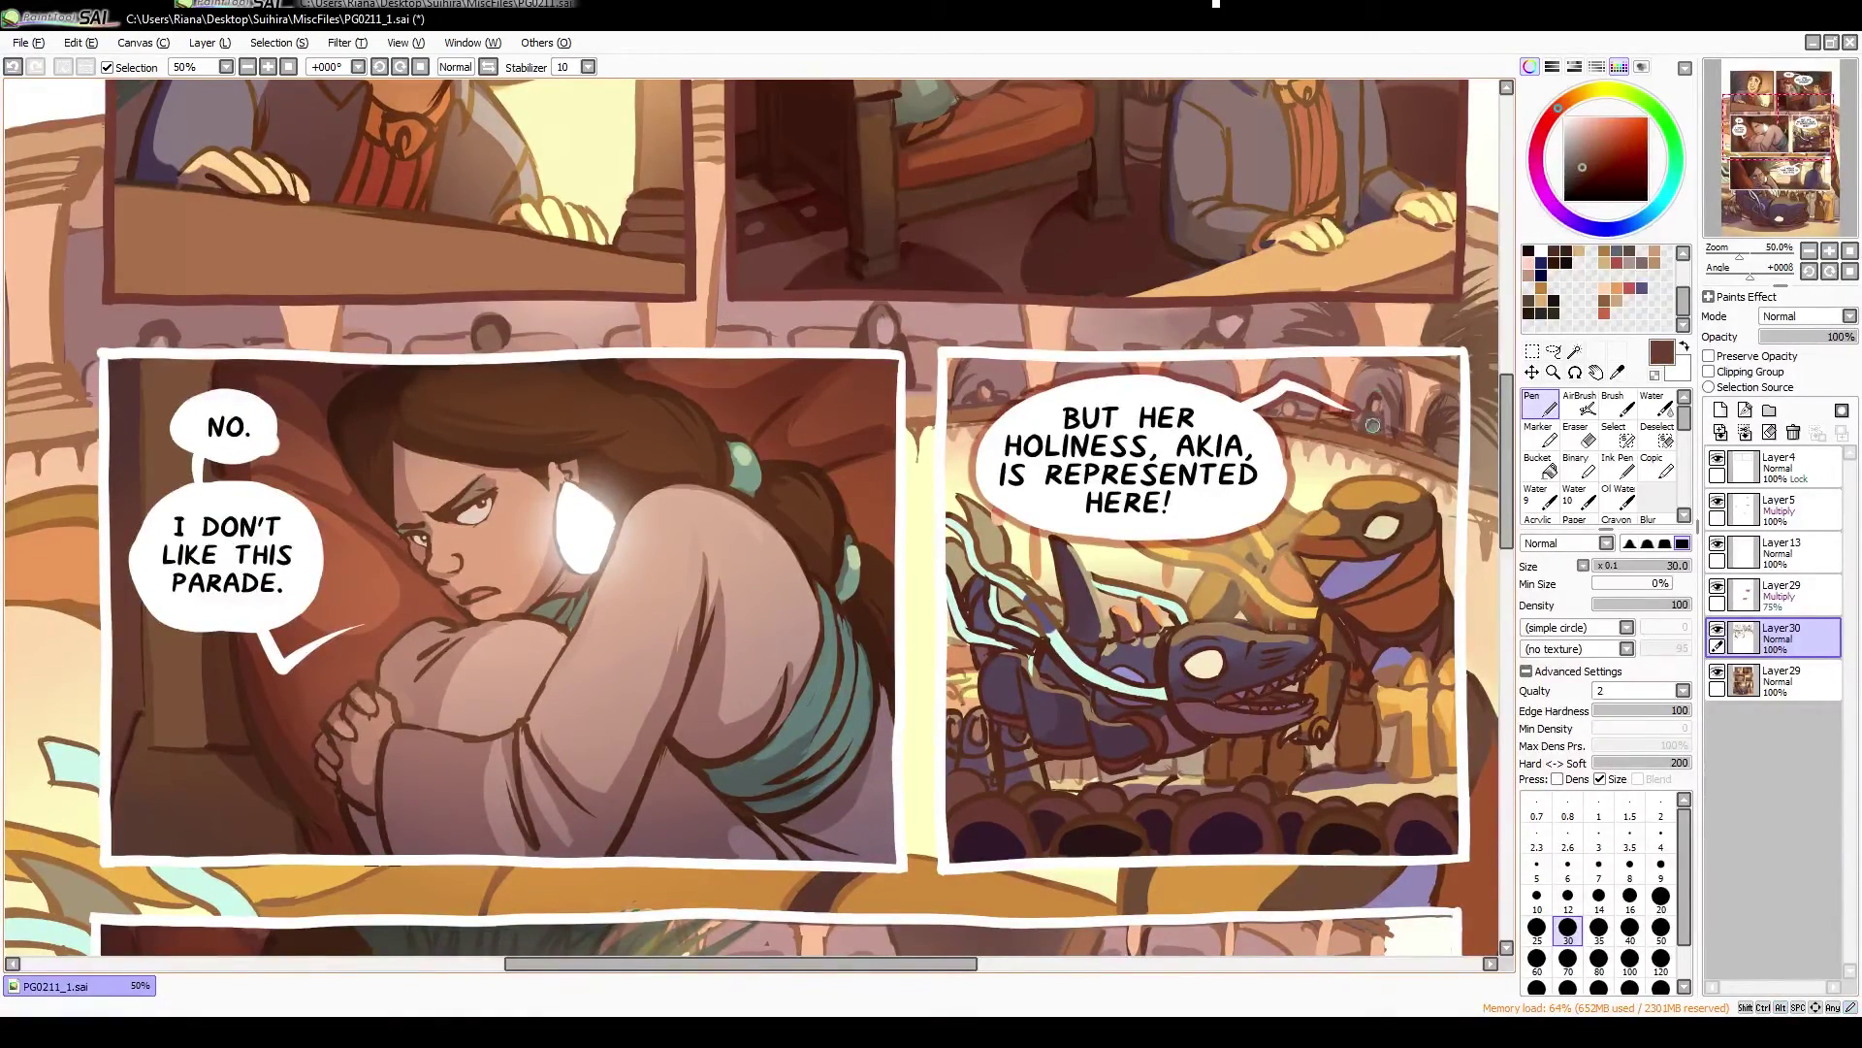
drag(1382, 431, 1176, 565)
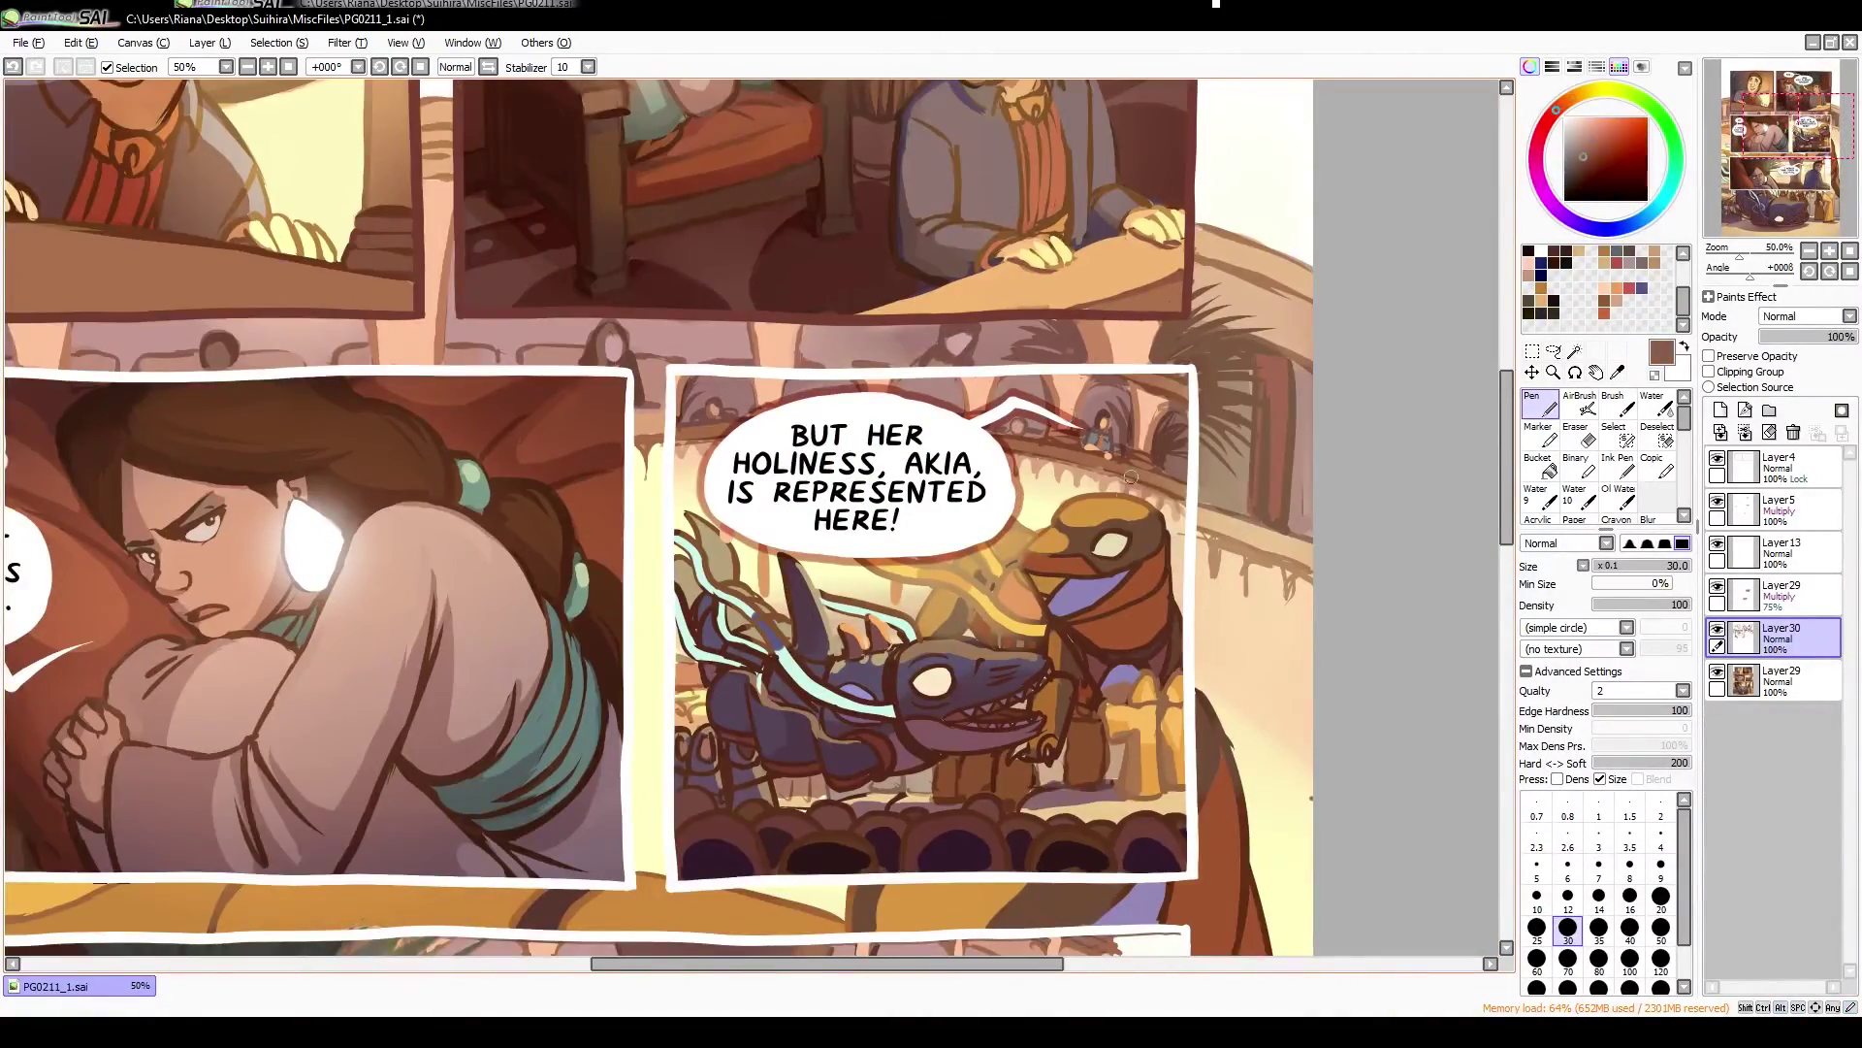
drag(1131, 478, 1114, 396)
key(h)
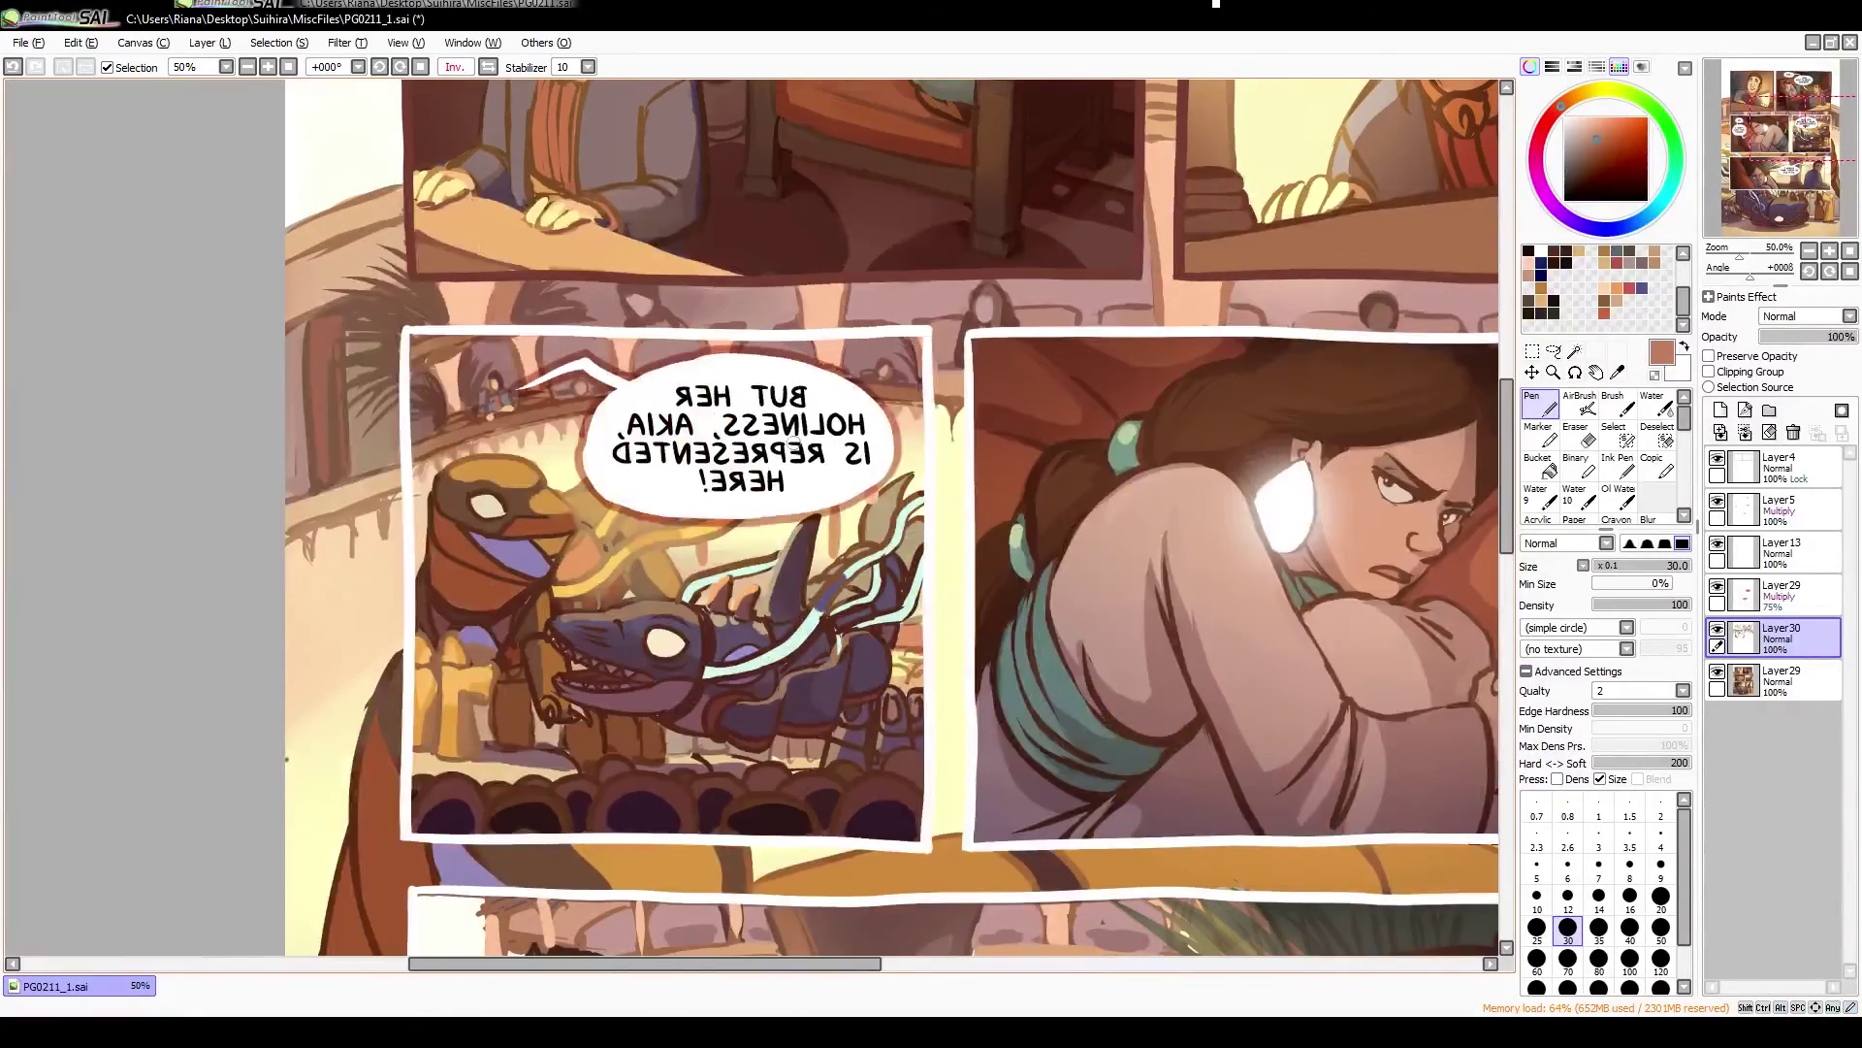
key(h)
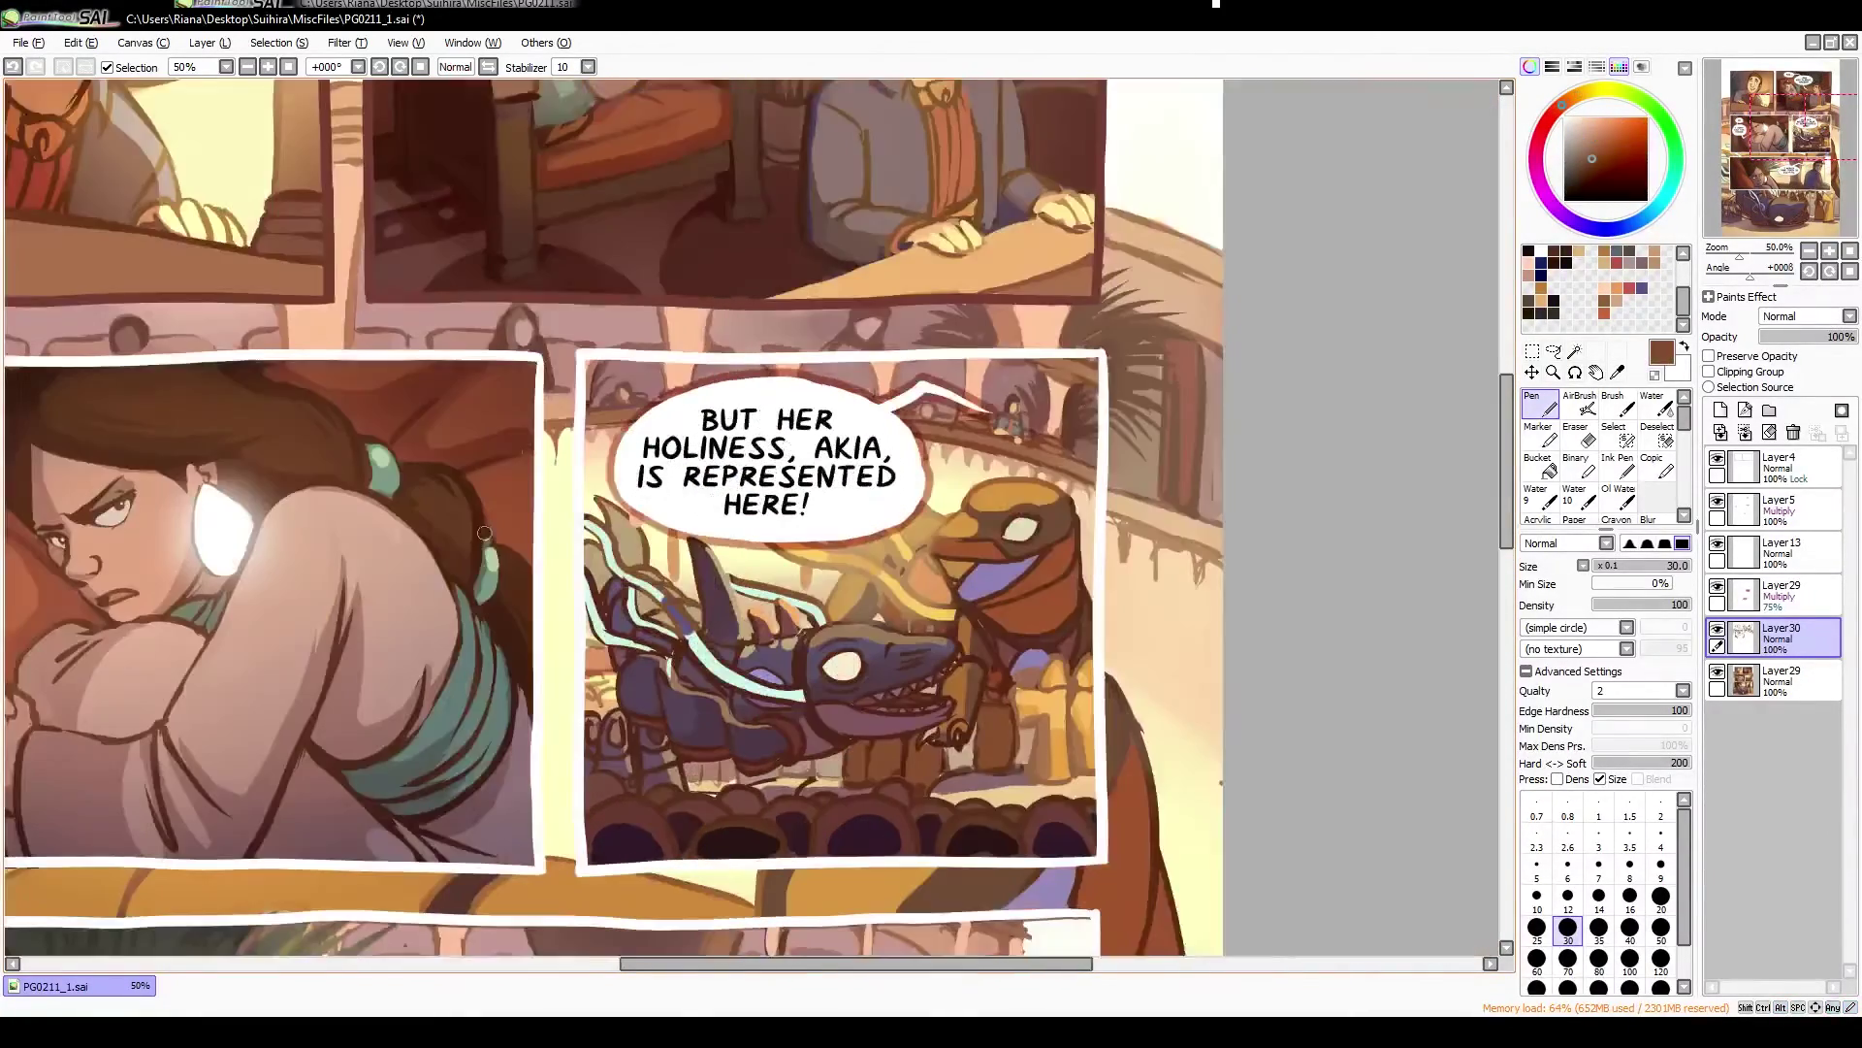
Clean up the balcony and wall around the small speaking figure with sampled warm browns
alt+click(1081, 443)
drag(1112, 464, 990, 510)
alt+click(972, 442)
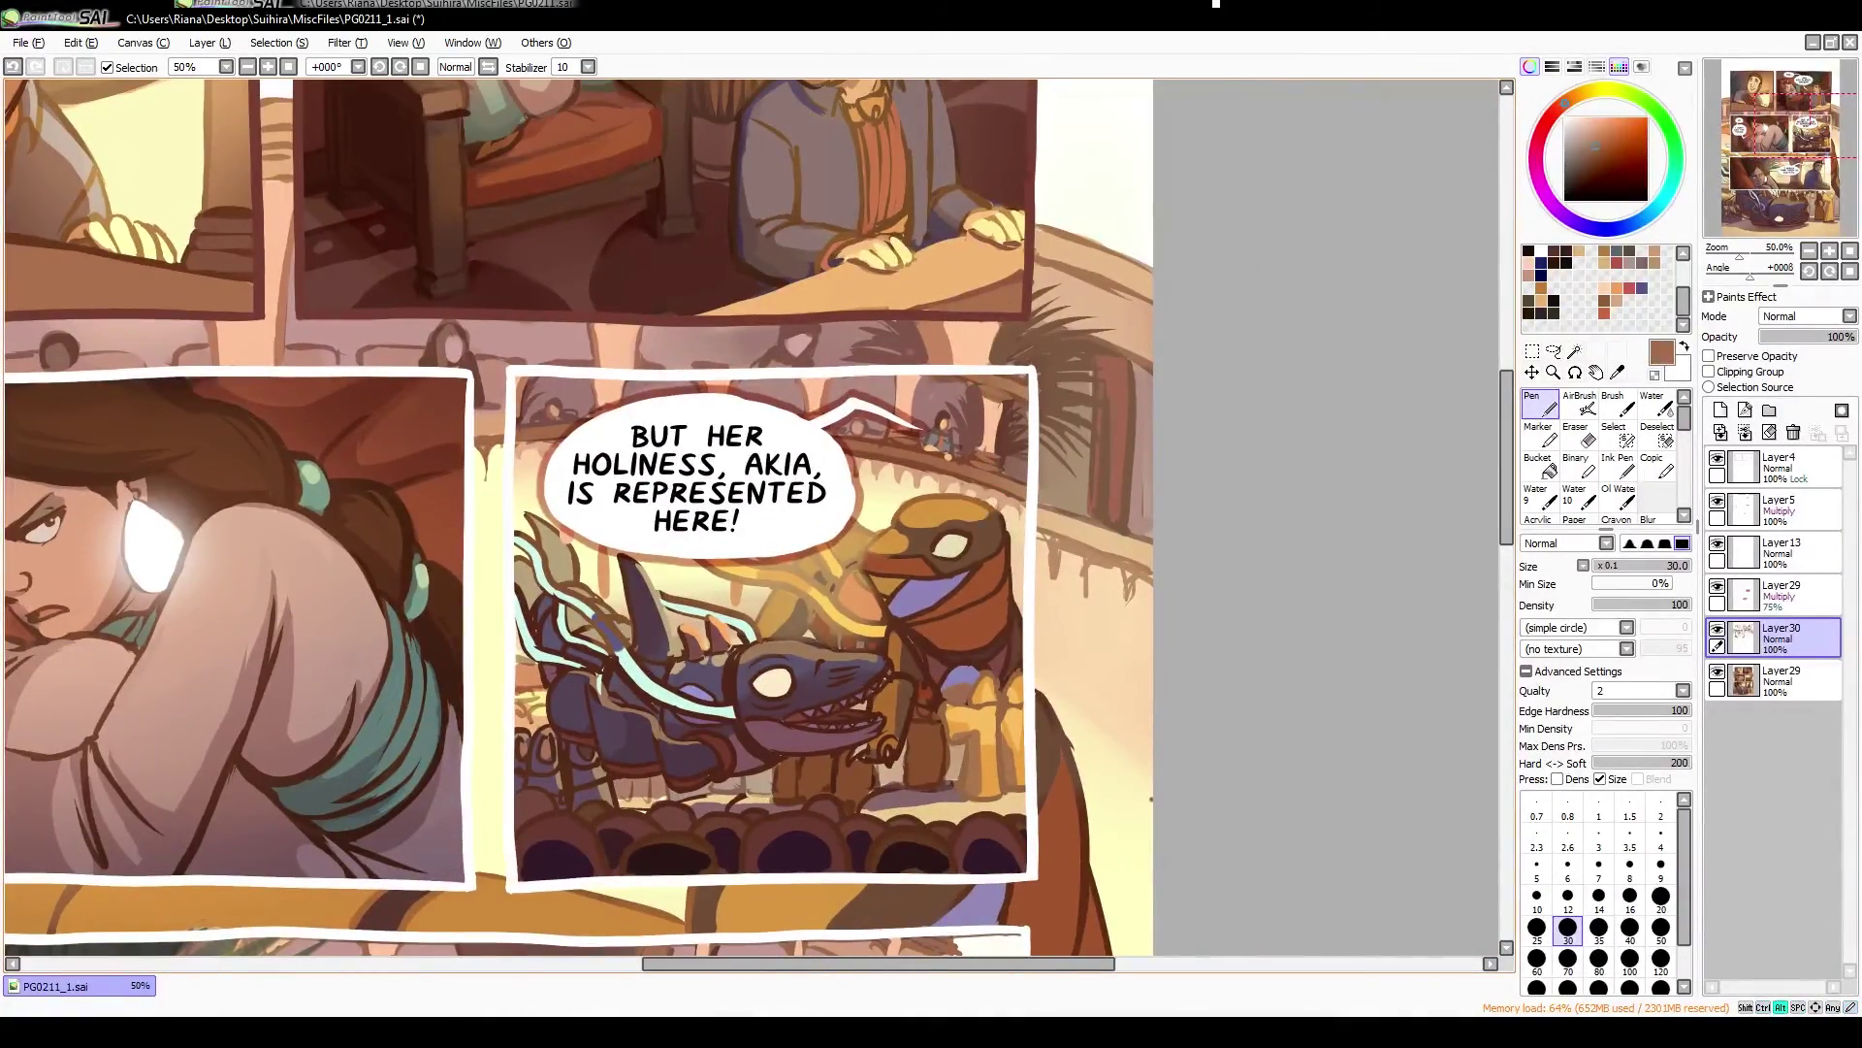
key(h)
key(h)
alt+click(960, 388)
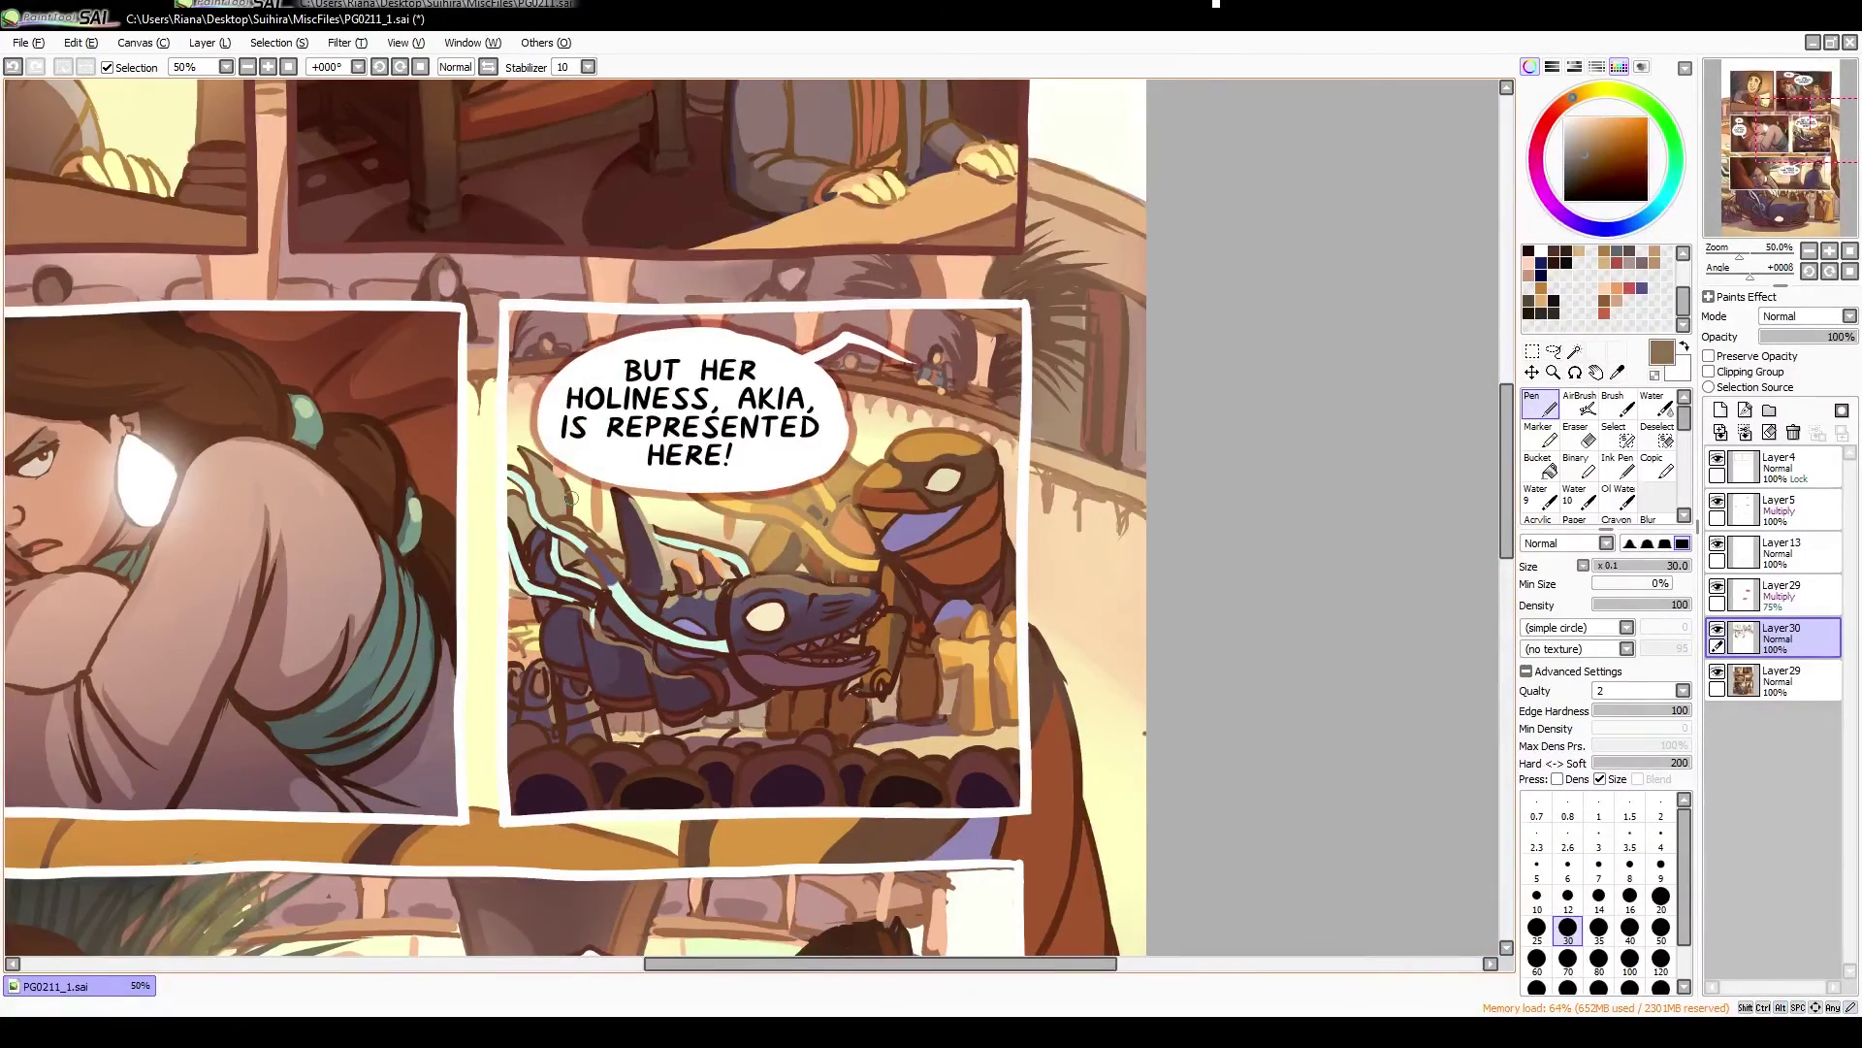
Rework the blue shark-like parade float in the fourth panel with sampled mauve, violet-blue and tan tones
alt+click(570, 498)
drag(718, 745, 687, 654)
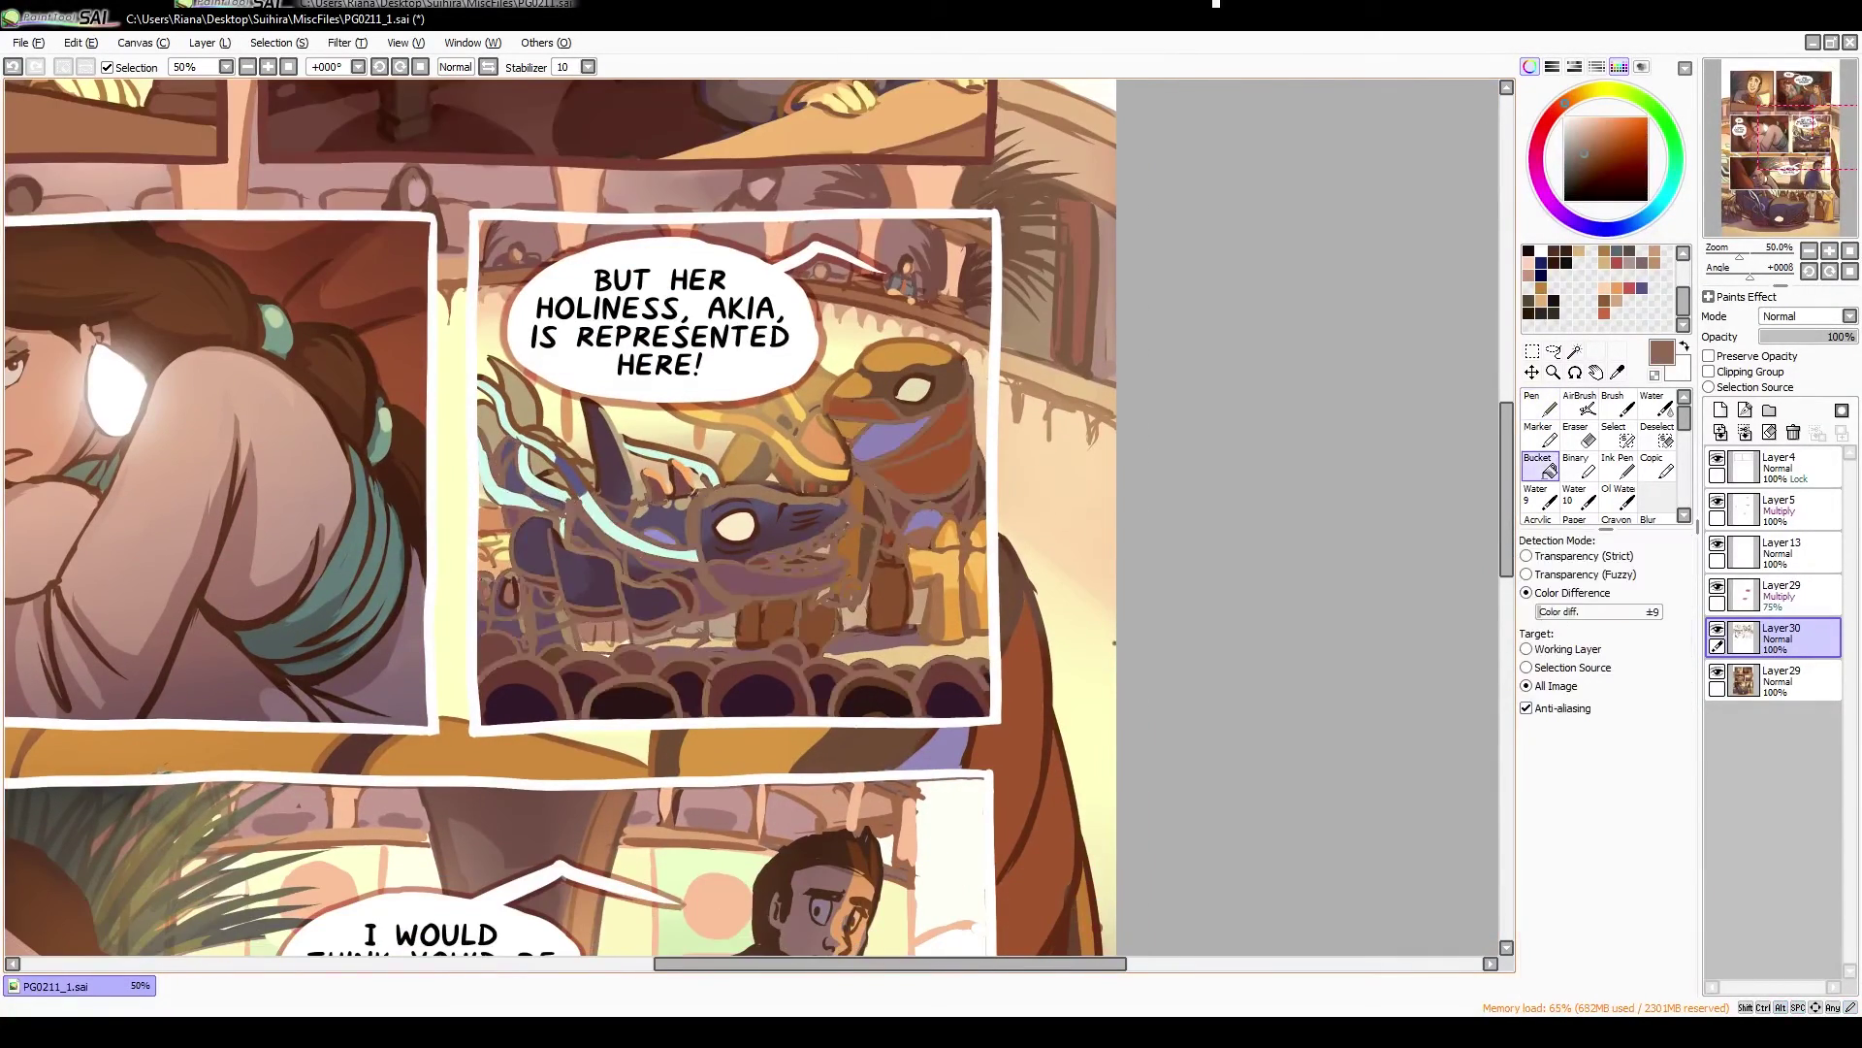
alt+click(701, 490)
alt+click(834, 550)
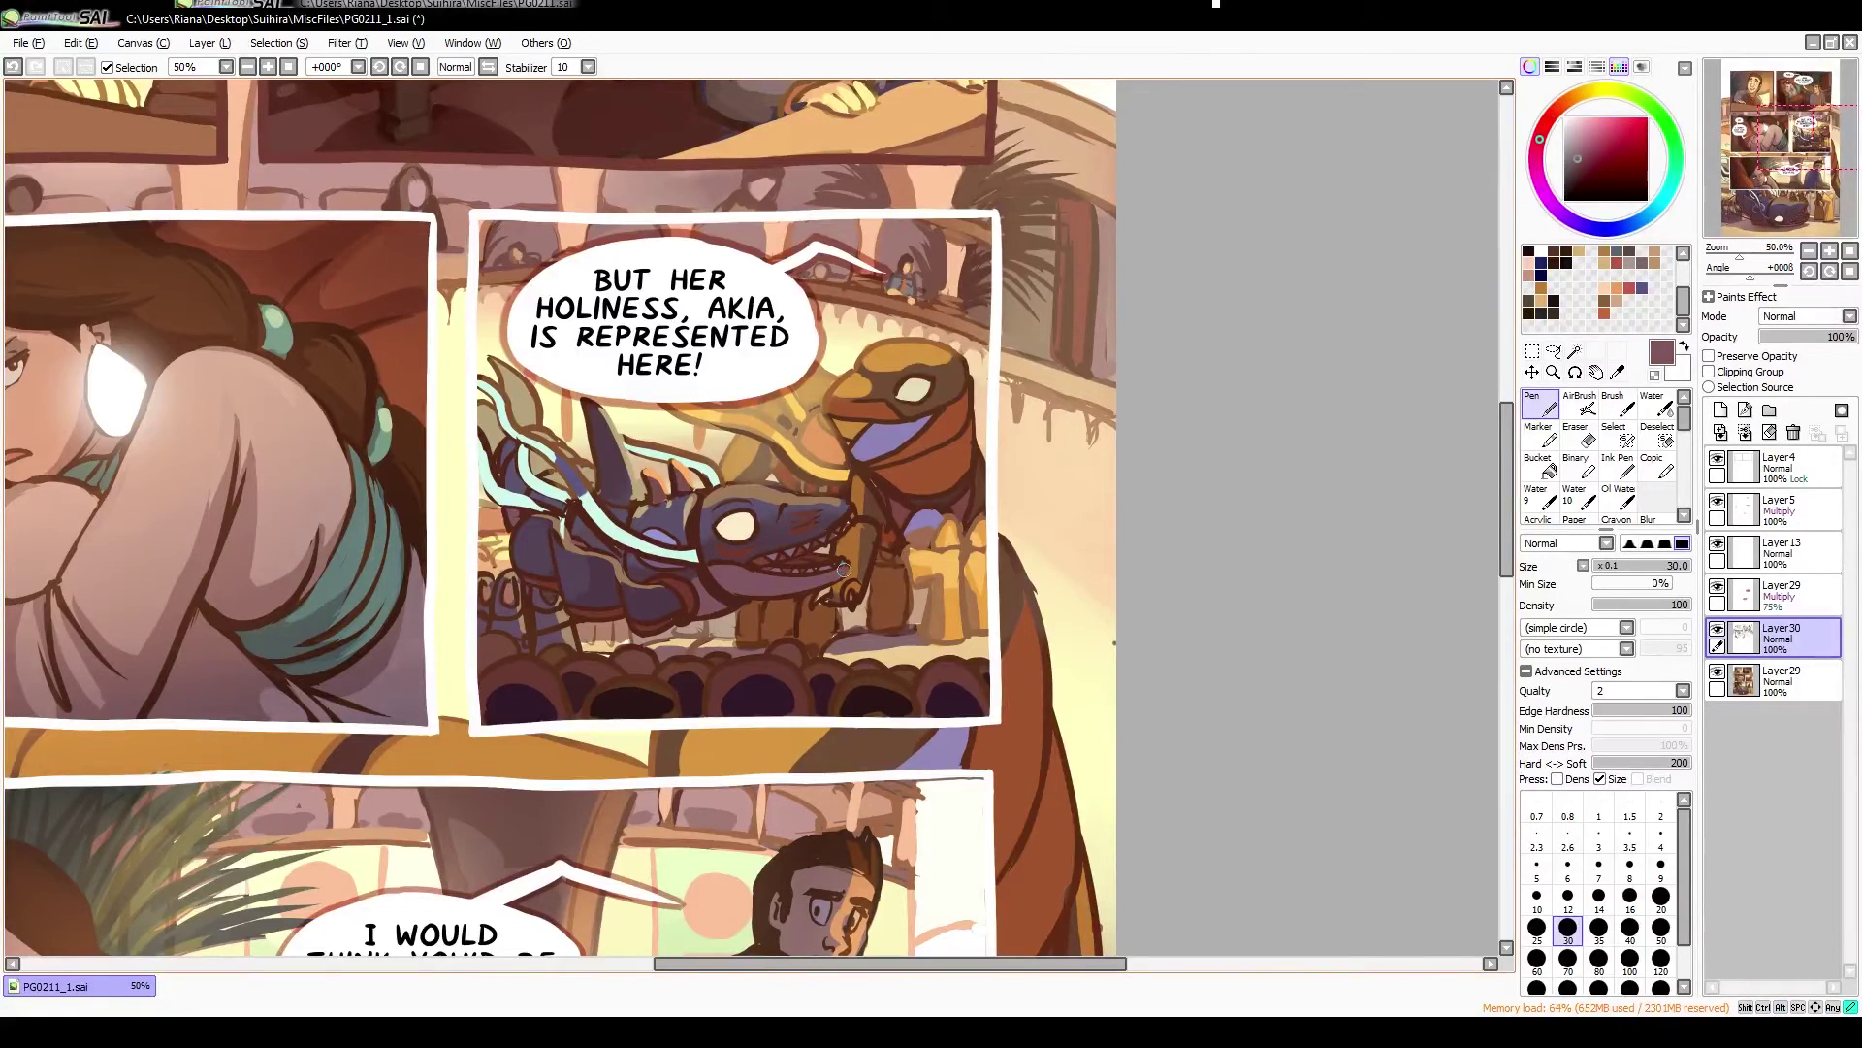
alt+click(493, 549)
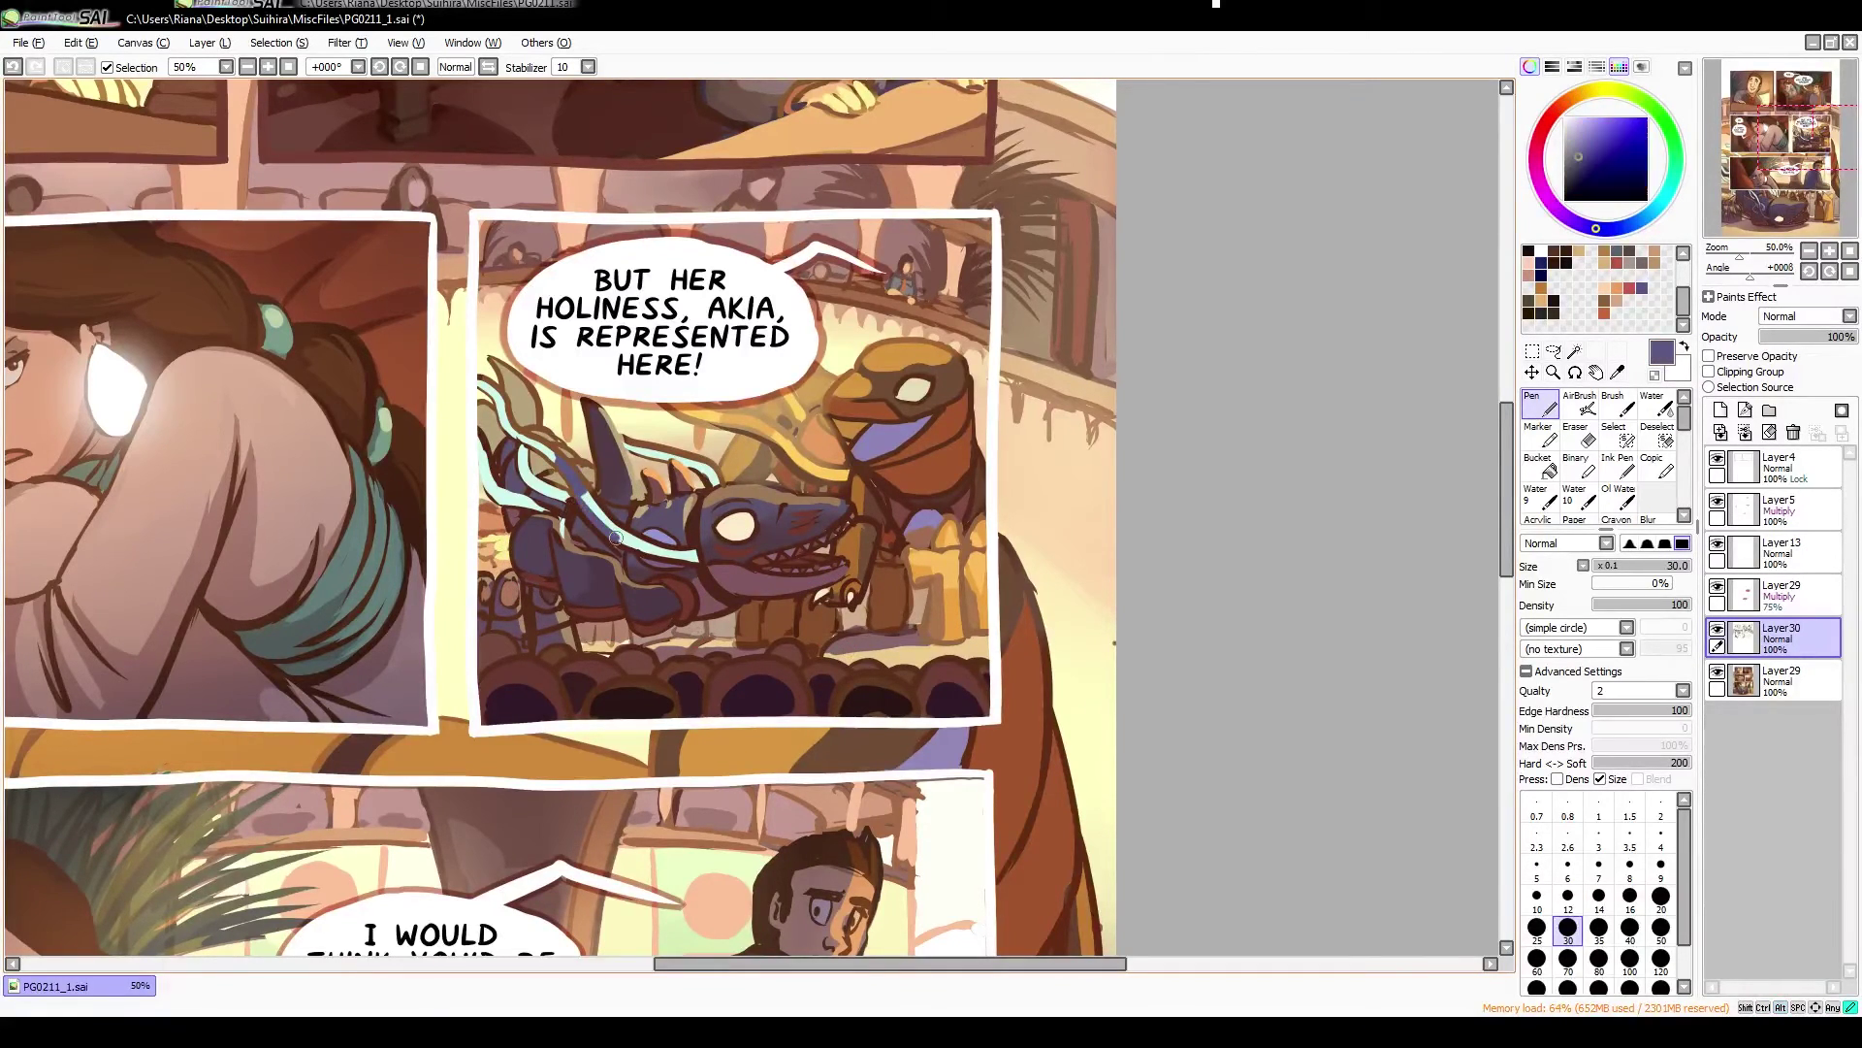
alt+click(636, 500)
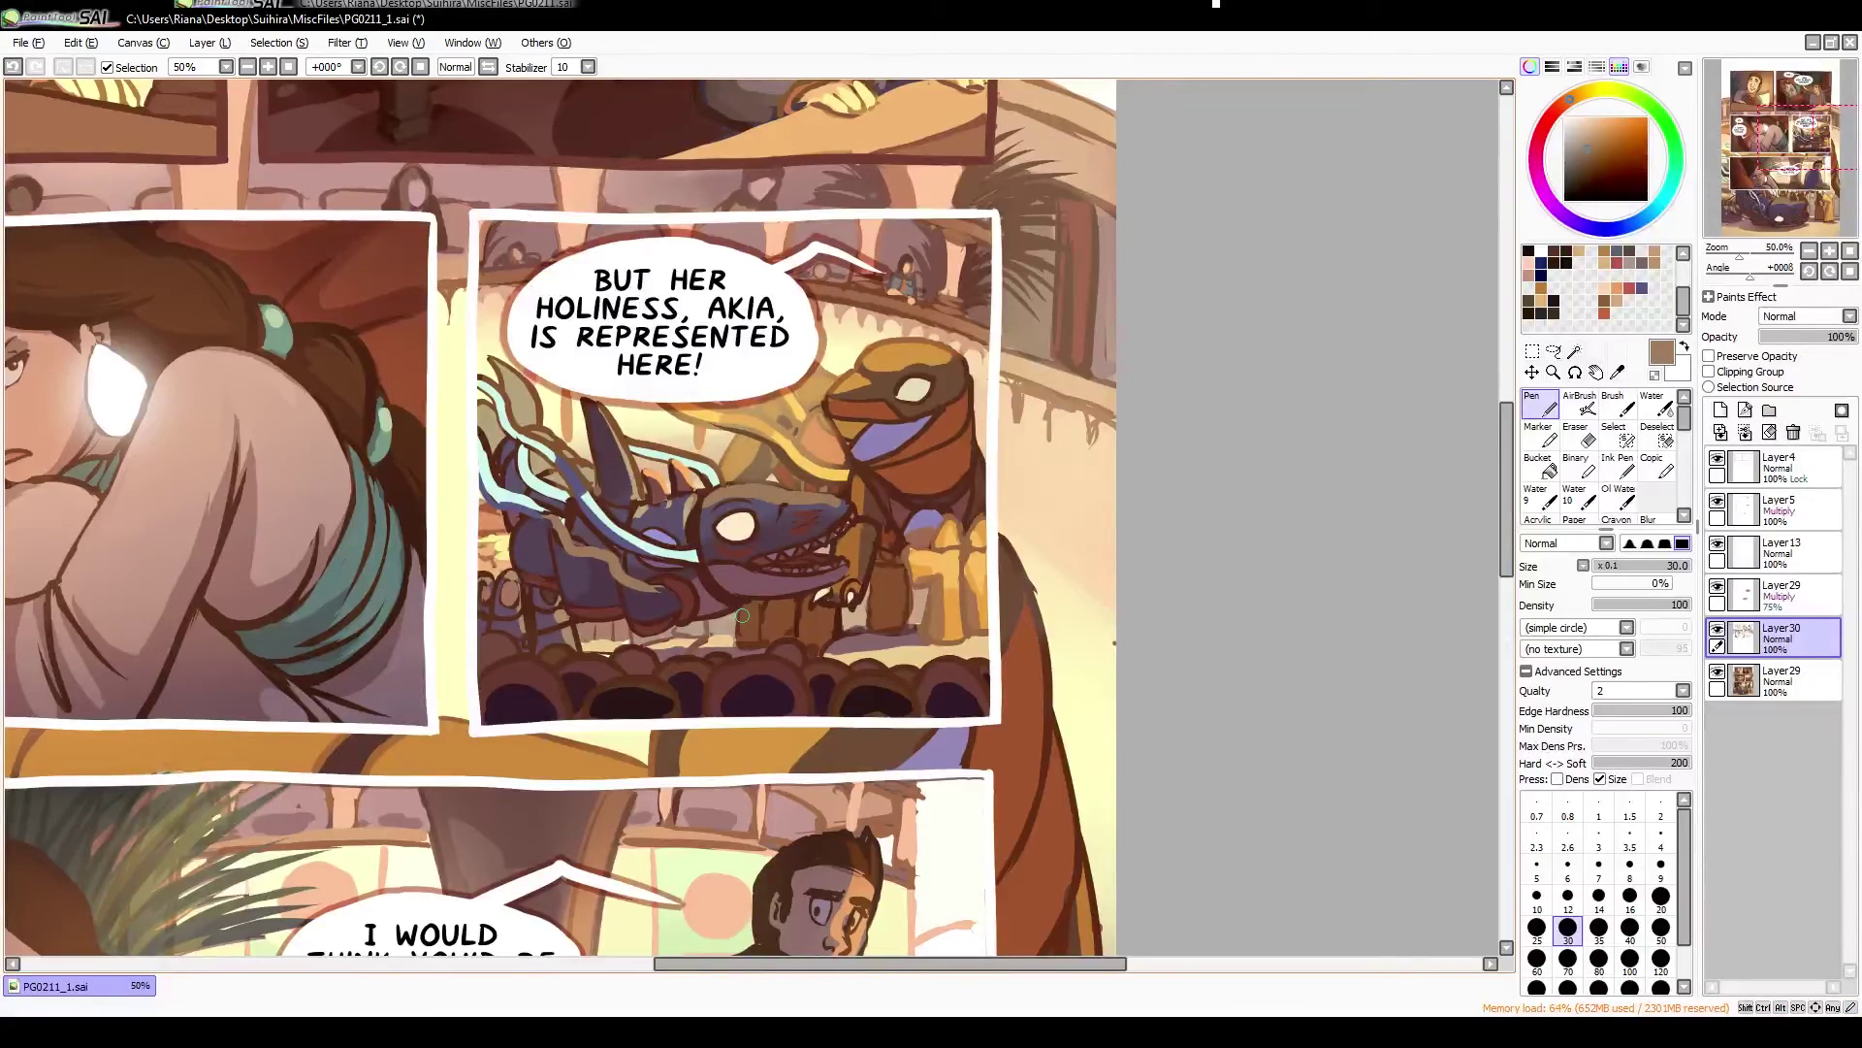
Add warm brown and tan accents to the bird float, the shark float's trim and the golden statues
key(h)
drag(901, 469, 847, 485)
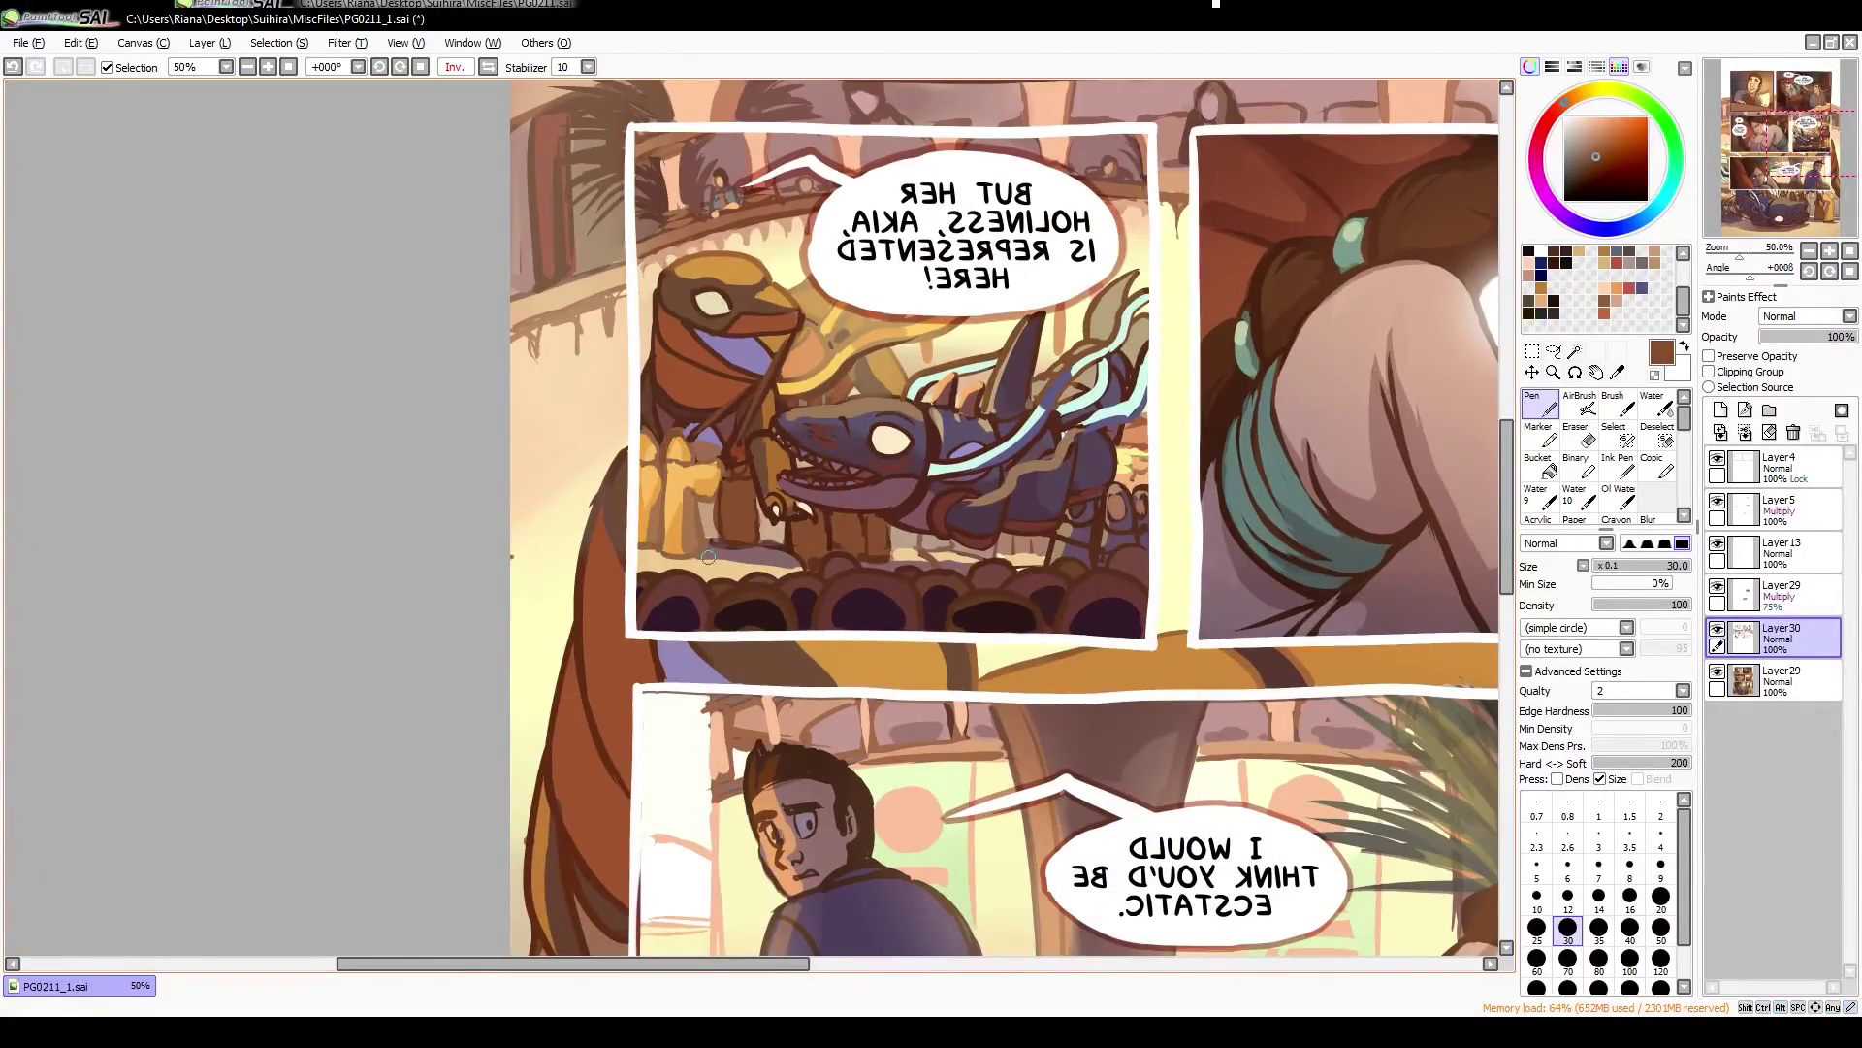
key(h)
click(1539, 464)
alt+click(427, 646)
key(h)
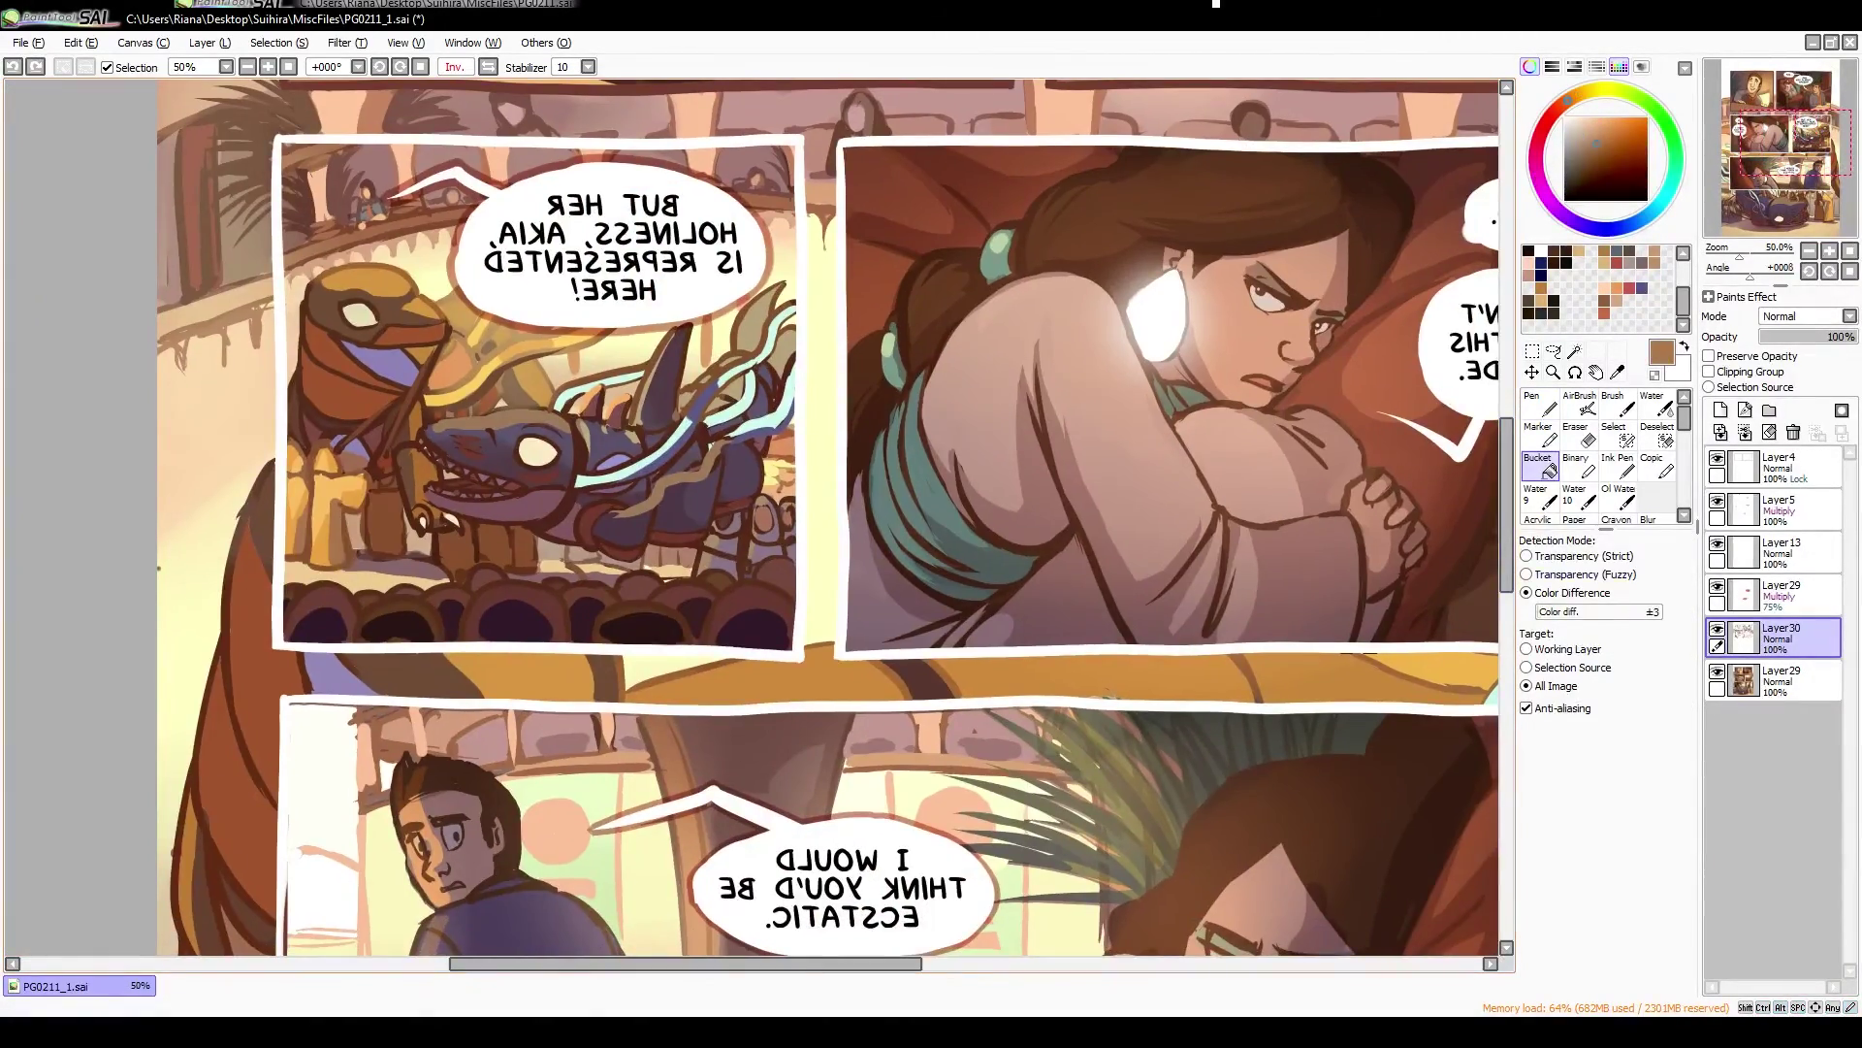
key(h)
key(n)
drag(1284, 340, 1328, 290)
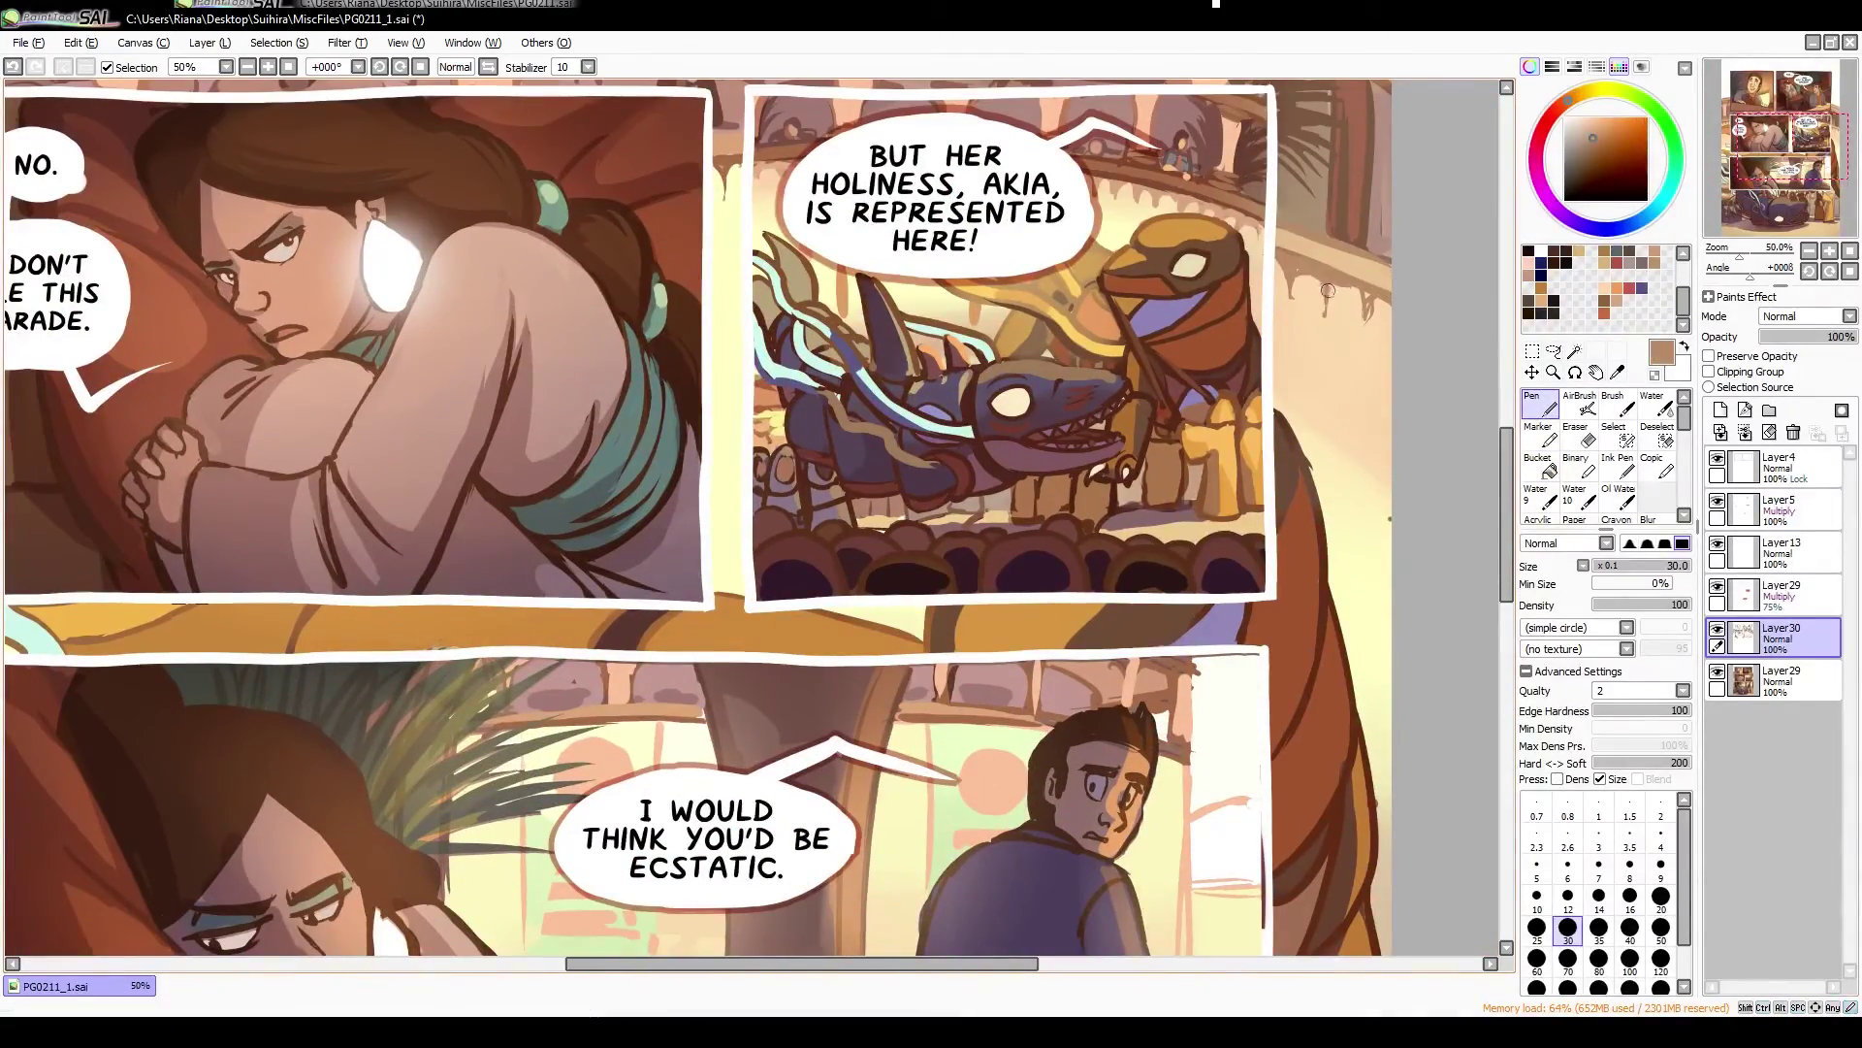
drag(1297, 427, 1460, 478)
Paint over the reclining woman's hair in the fifth panel with sampled dark and reddish browns
alt+click(405, 856)
mouse_move(405, 855)
mouse_down()
mouse_move(738, 456)
mouse_move(718, 500)
mouse_up()
drag(713, 422, 732, 461)
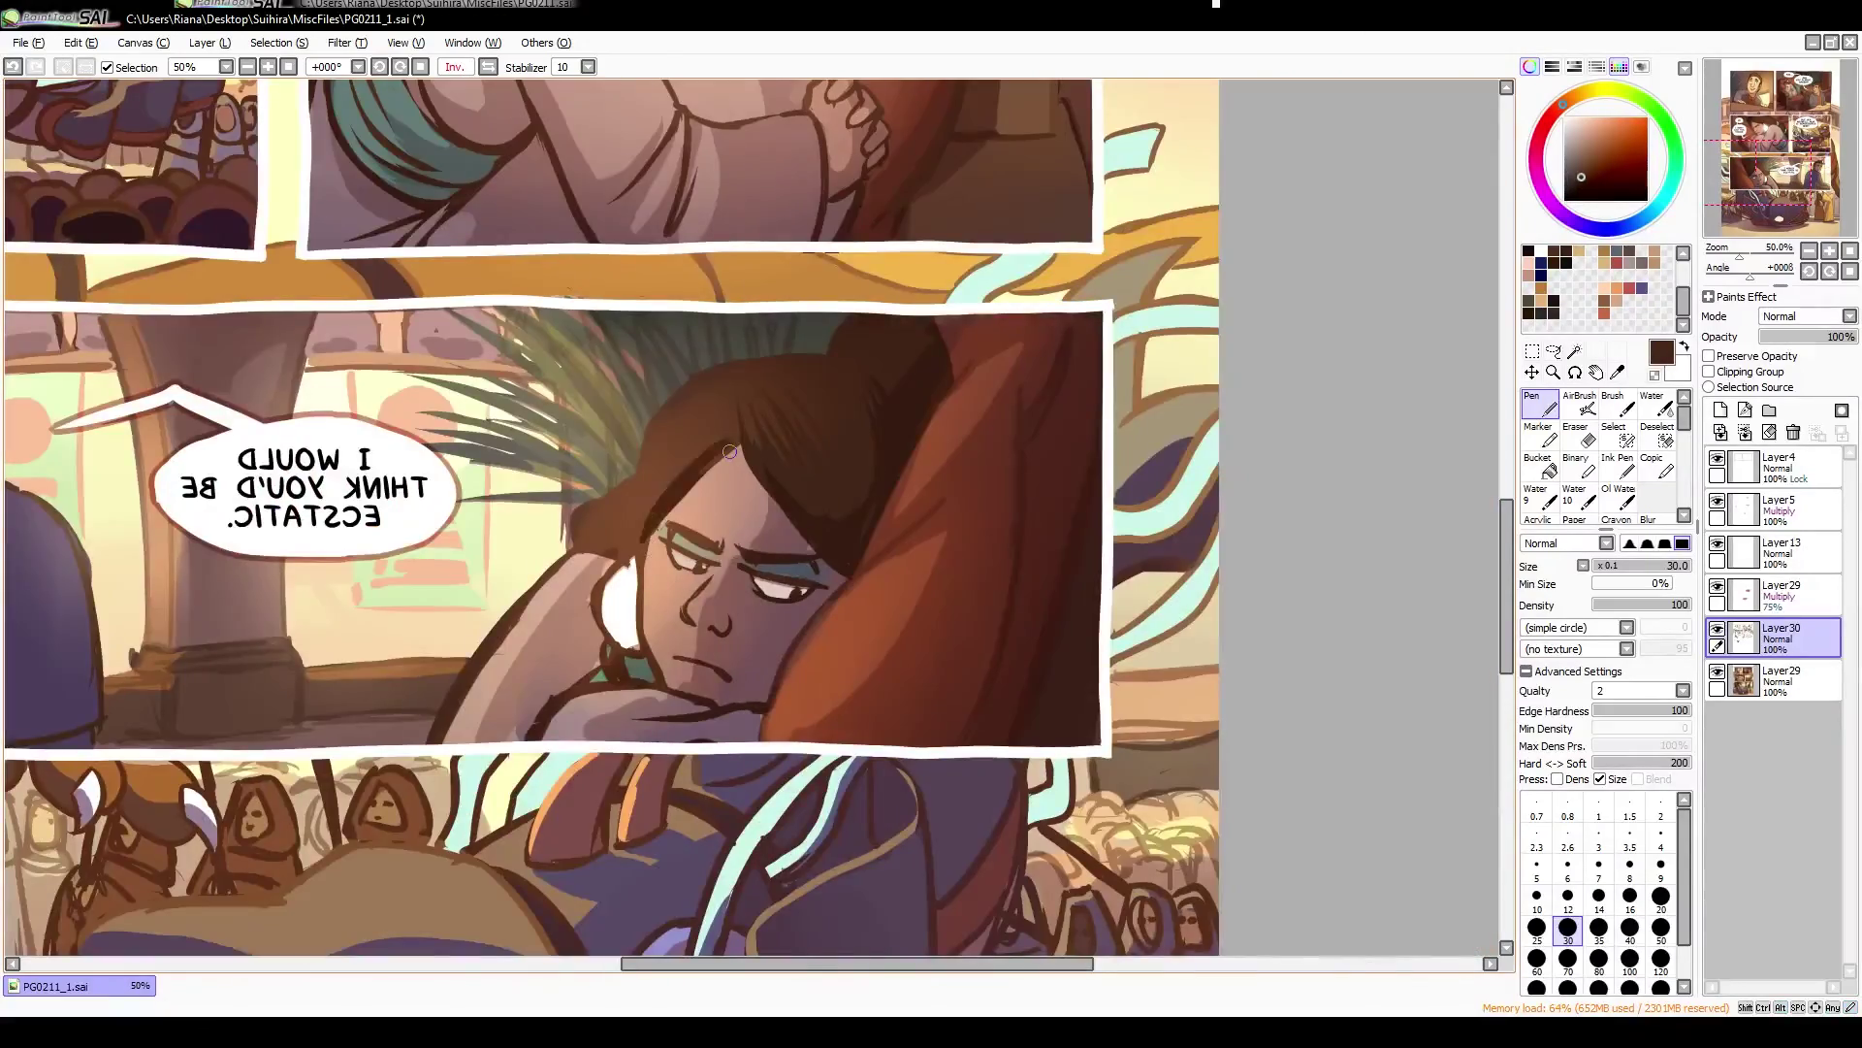
key(h)
key(h)
drag(854, 544, 927, 553)
key(h)
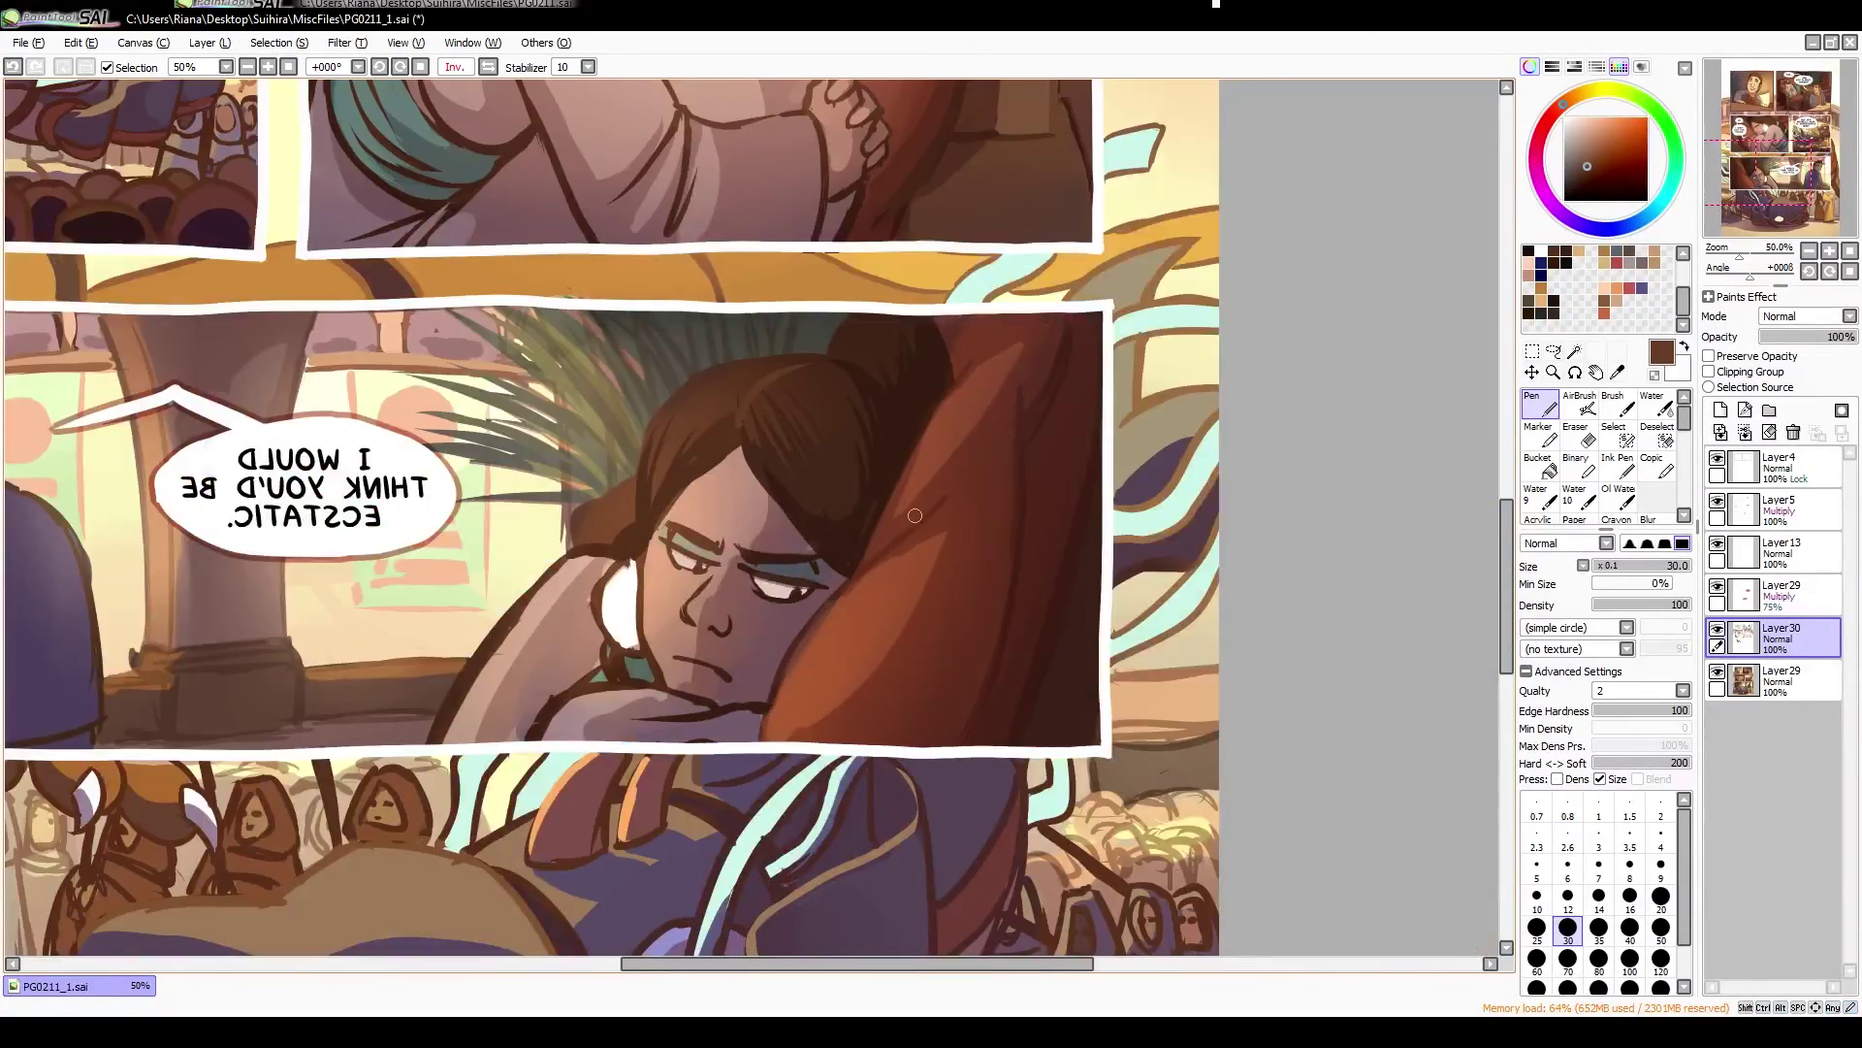
Paint the balcony railing beside the palm leaves in the fifth panel with sampled peach and reddish-brown tones
key(h)
key(h)
key(h)
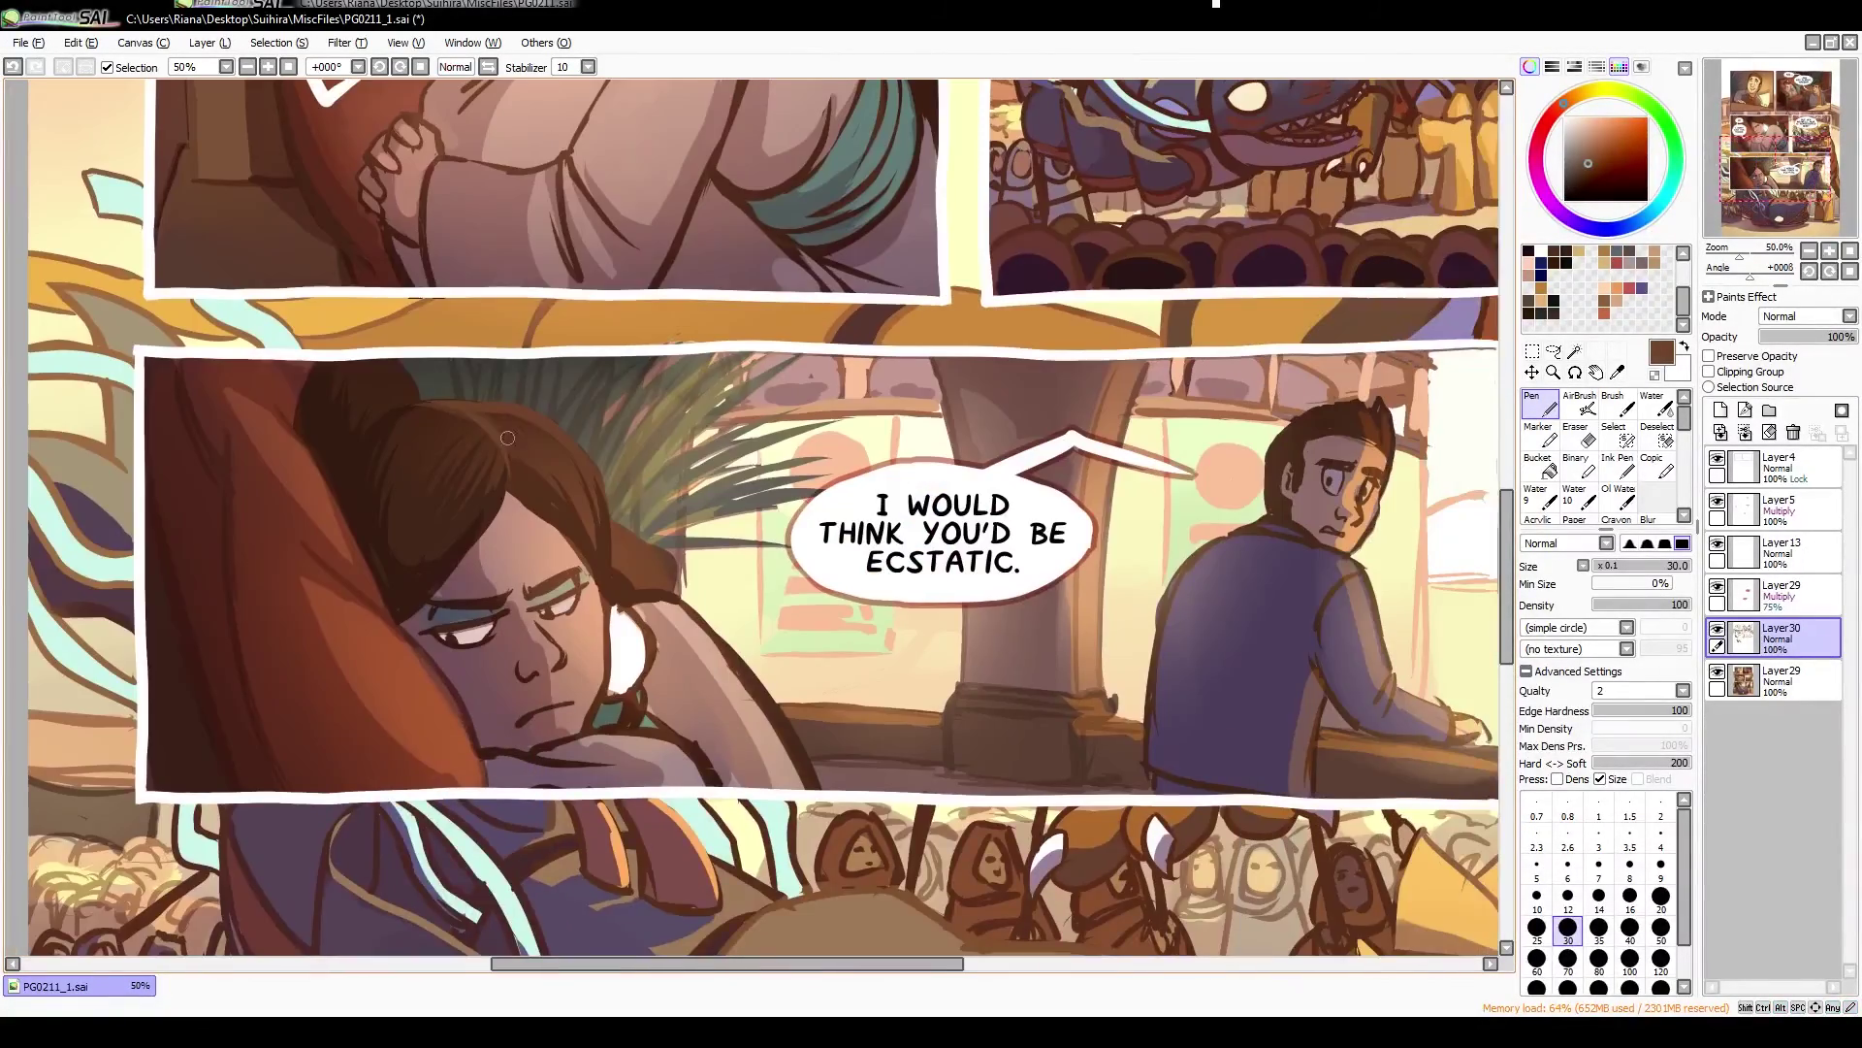
drag(912, 434, 987, 425)
alt+click(962, 442)
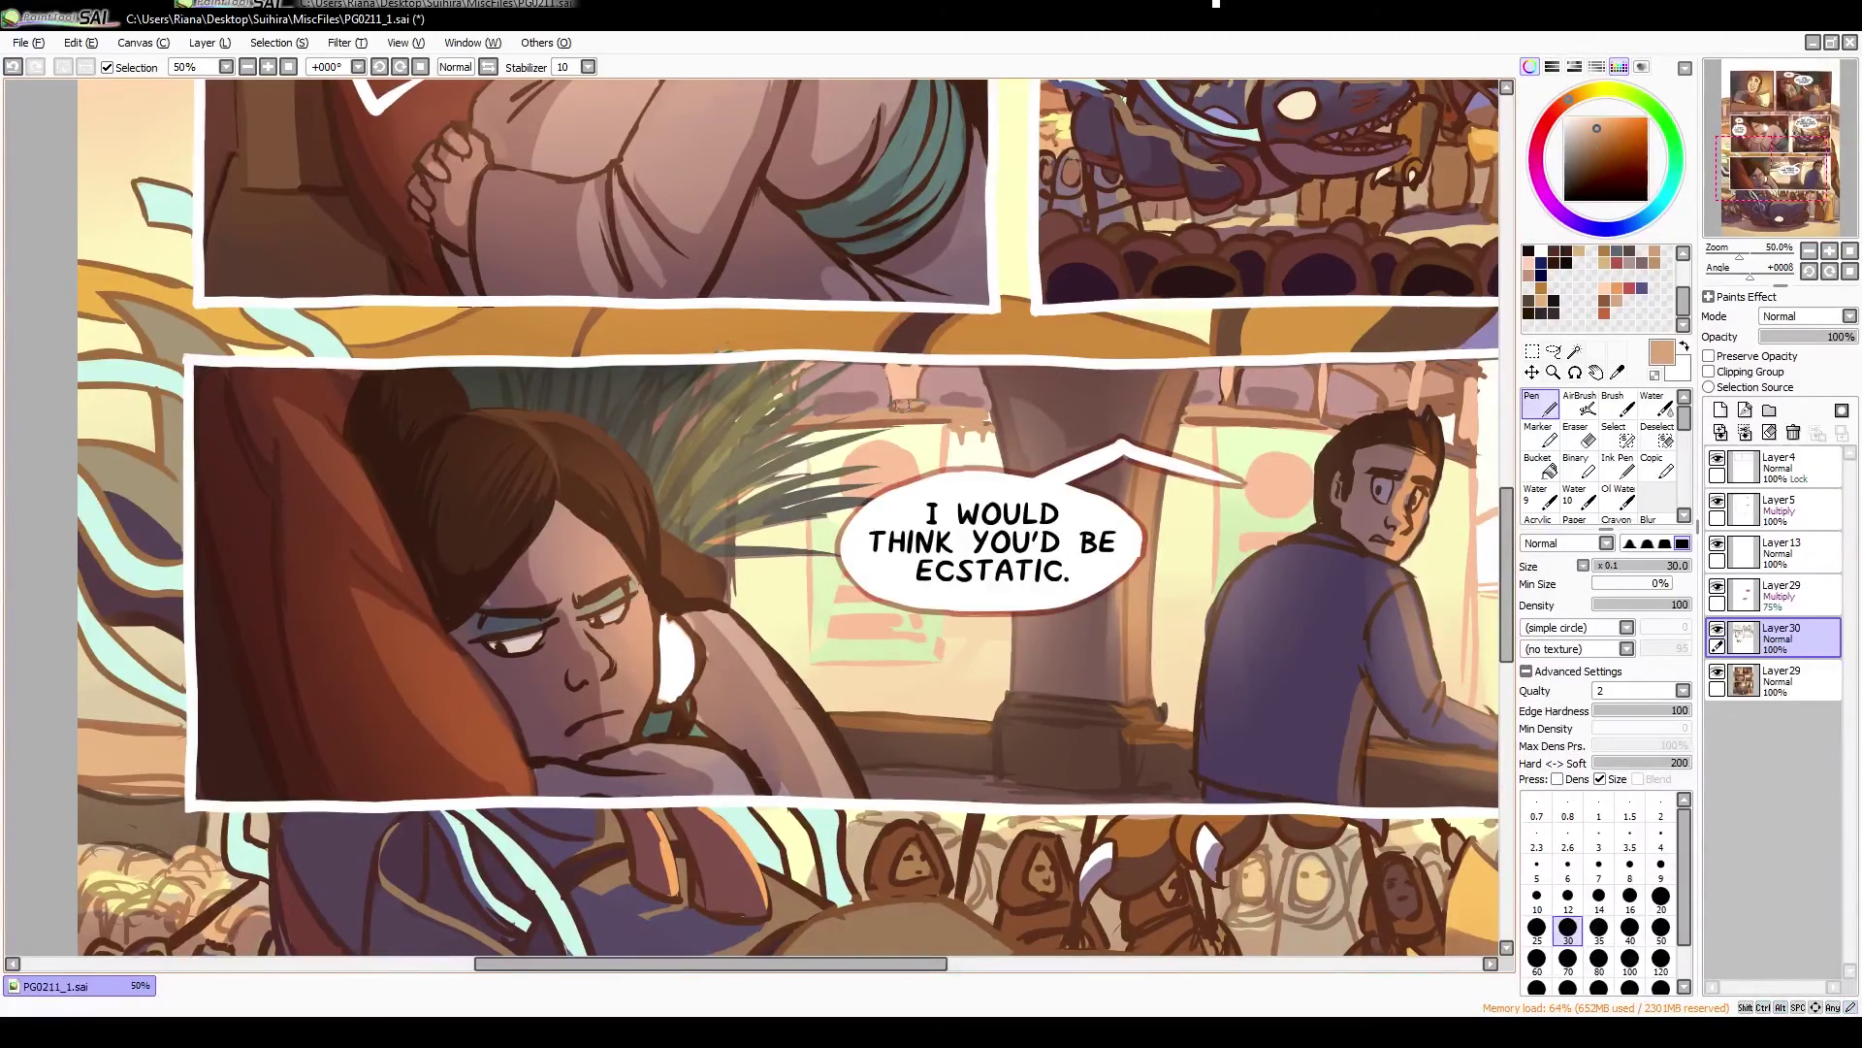
alt+click(955, 415)
alt+click(941, 398)
drag(941, 398, 837, 430)
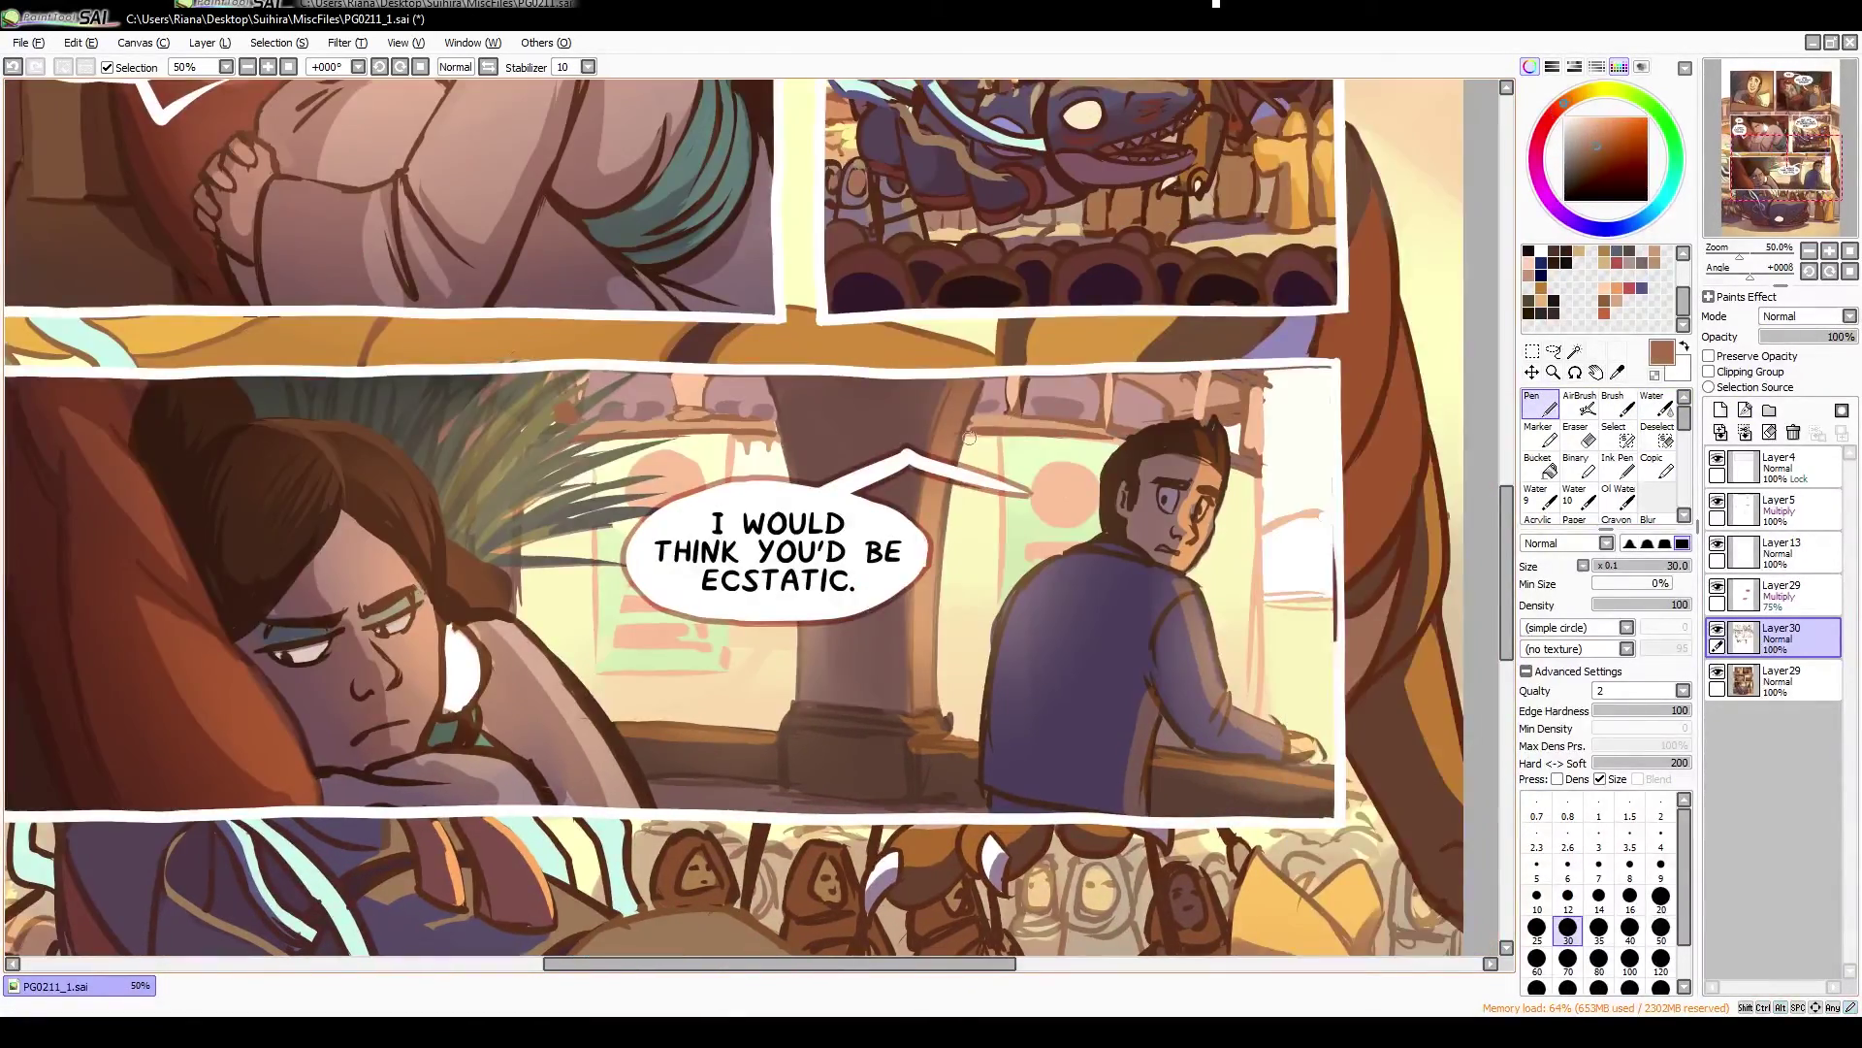
Refine the background balcony and ledge around the man in the fifth panel with sampled peach and dark brown
key(h)
drag(701, 189, 516, 295)
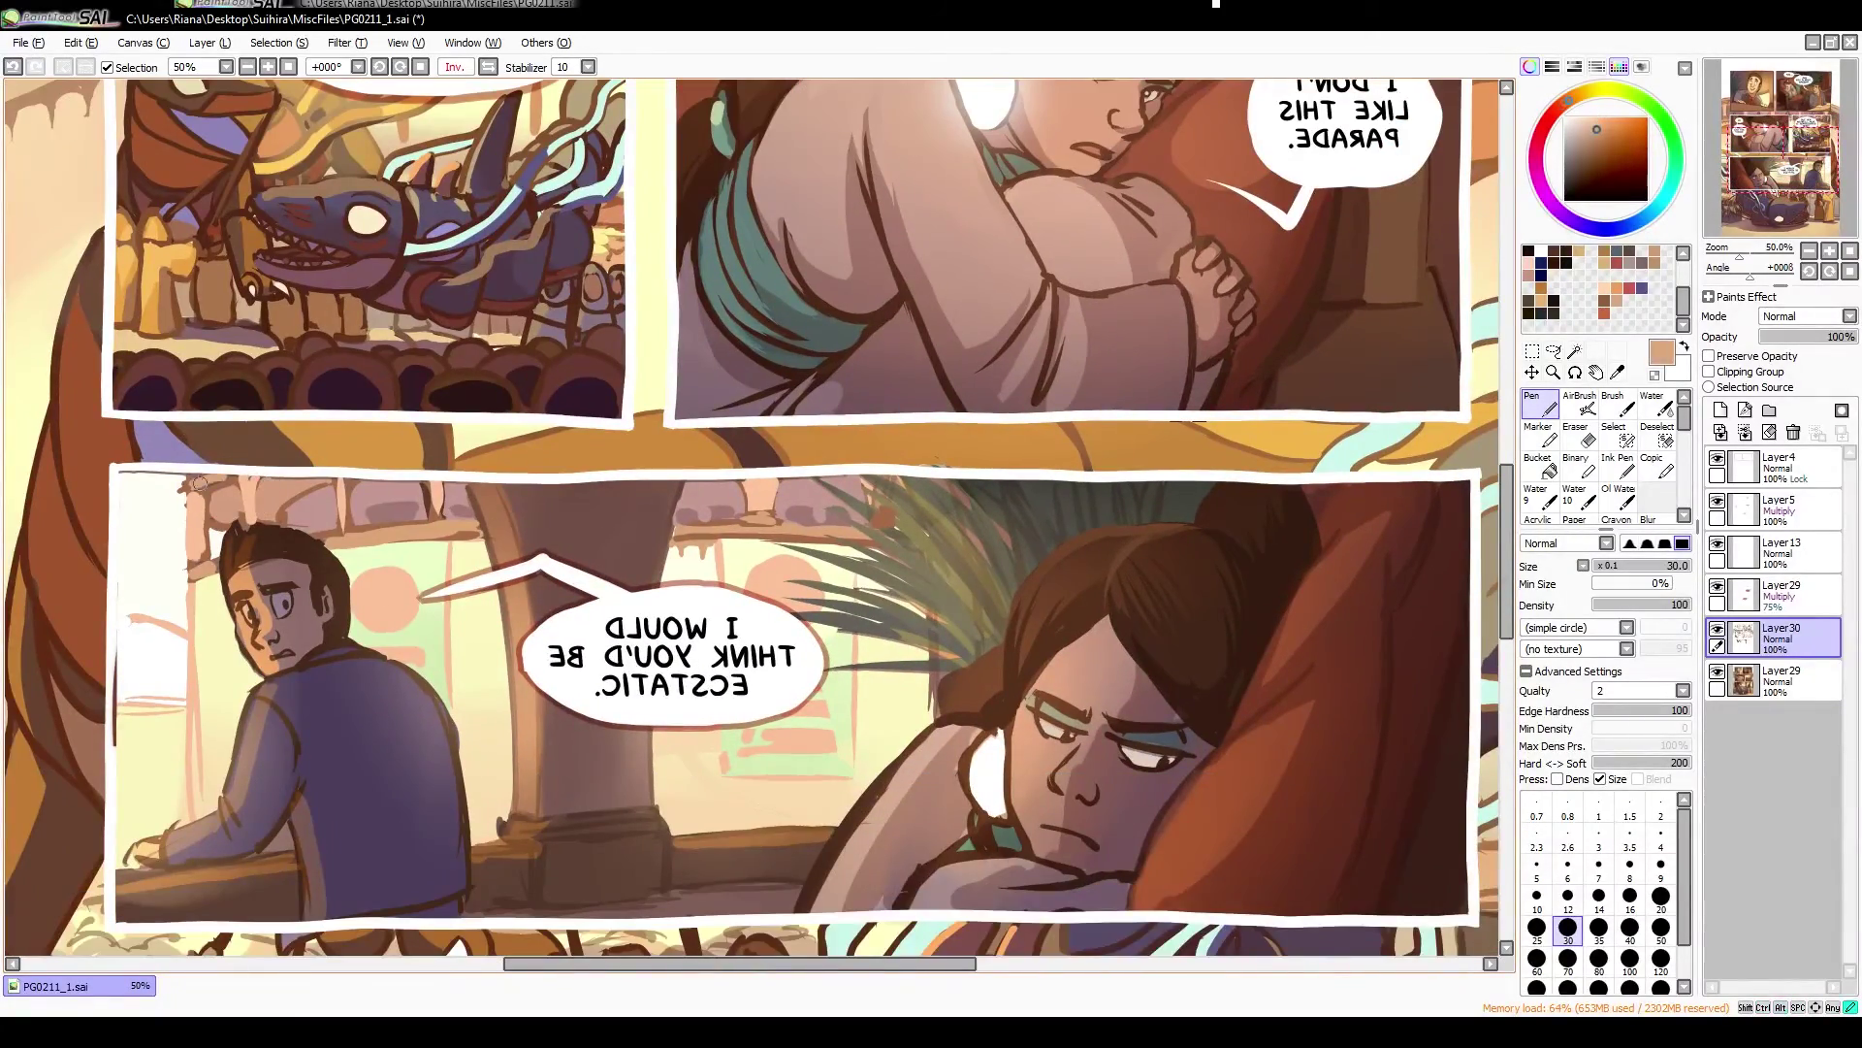
alt+click(388, 512)
alt+click(438, 525)
key(h)
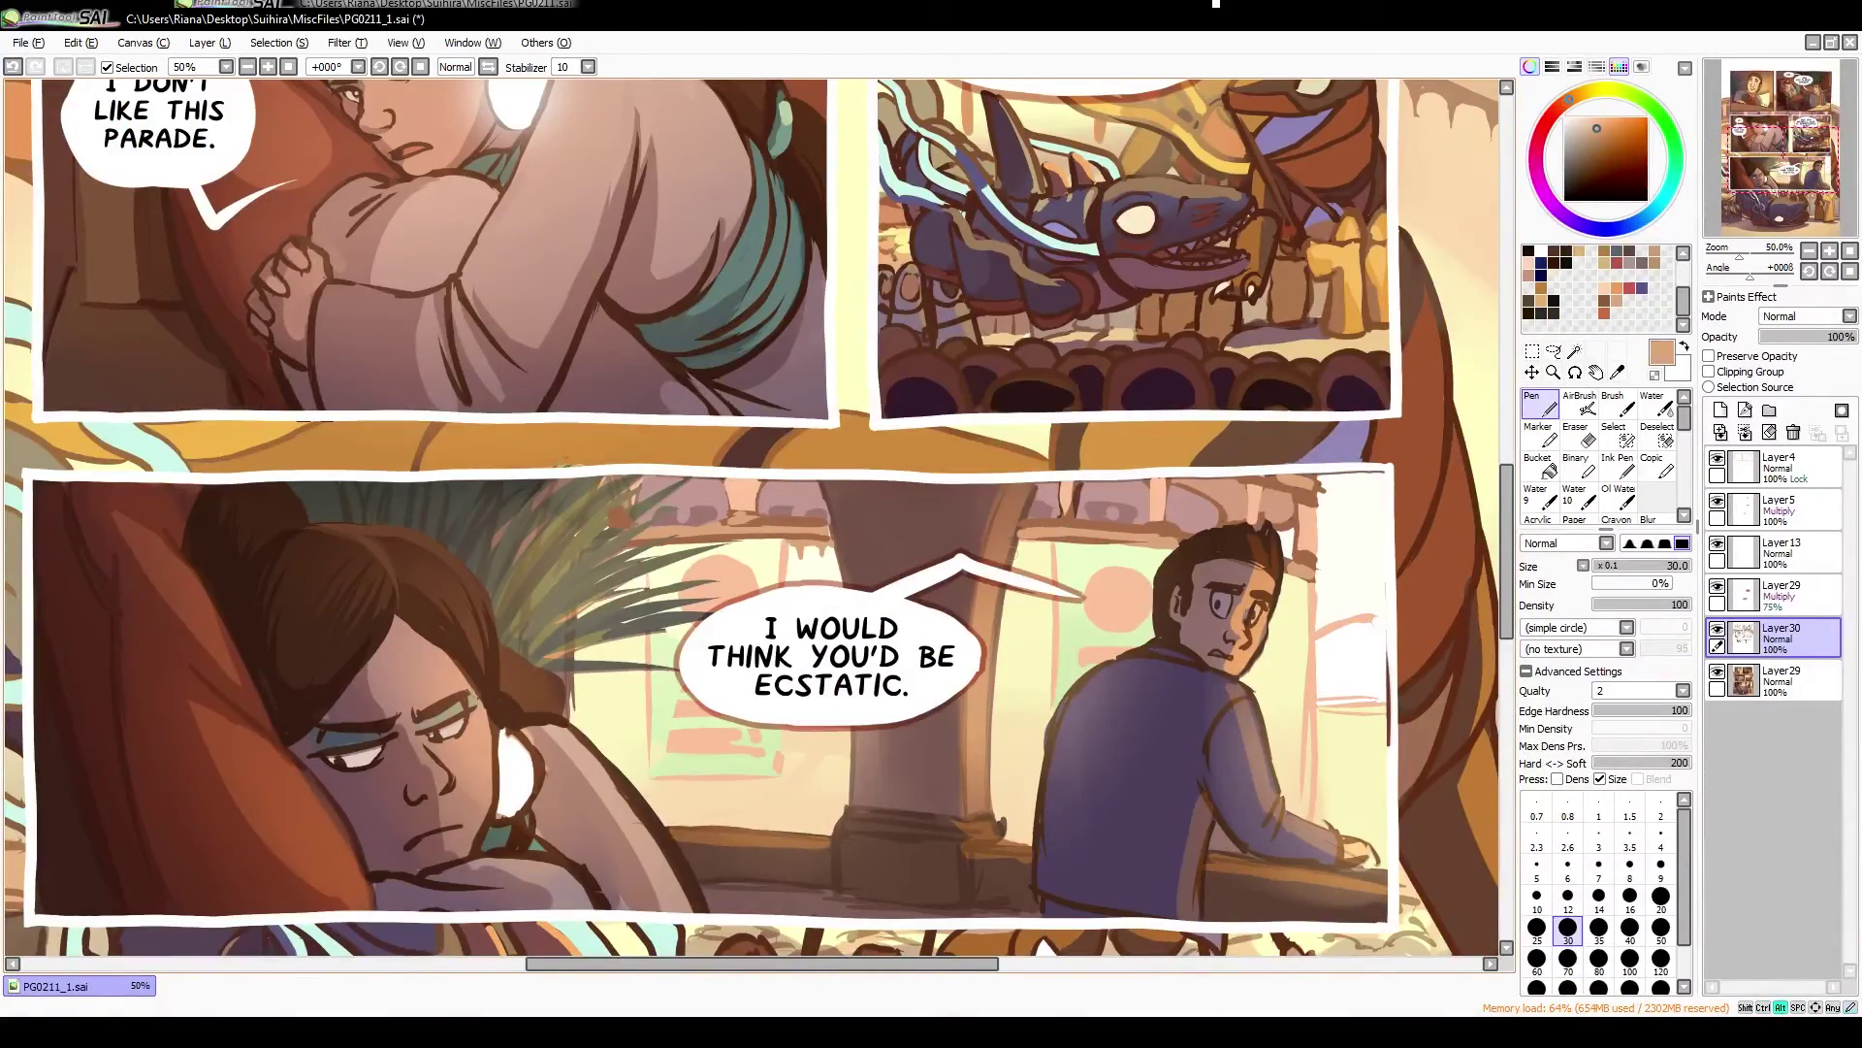
drag(1268, 632, 1277, 557)
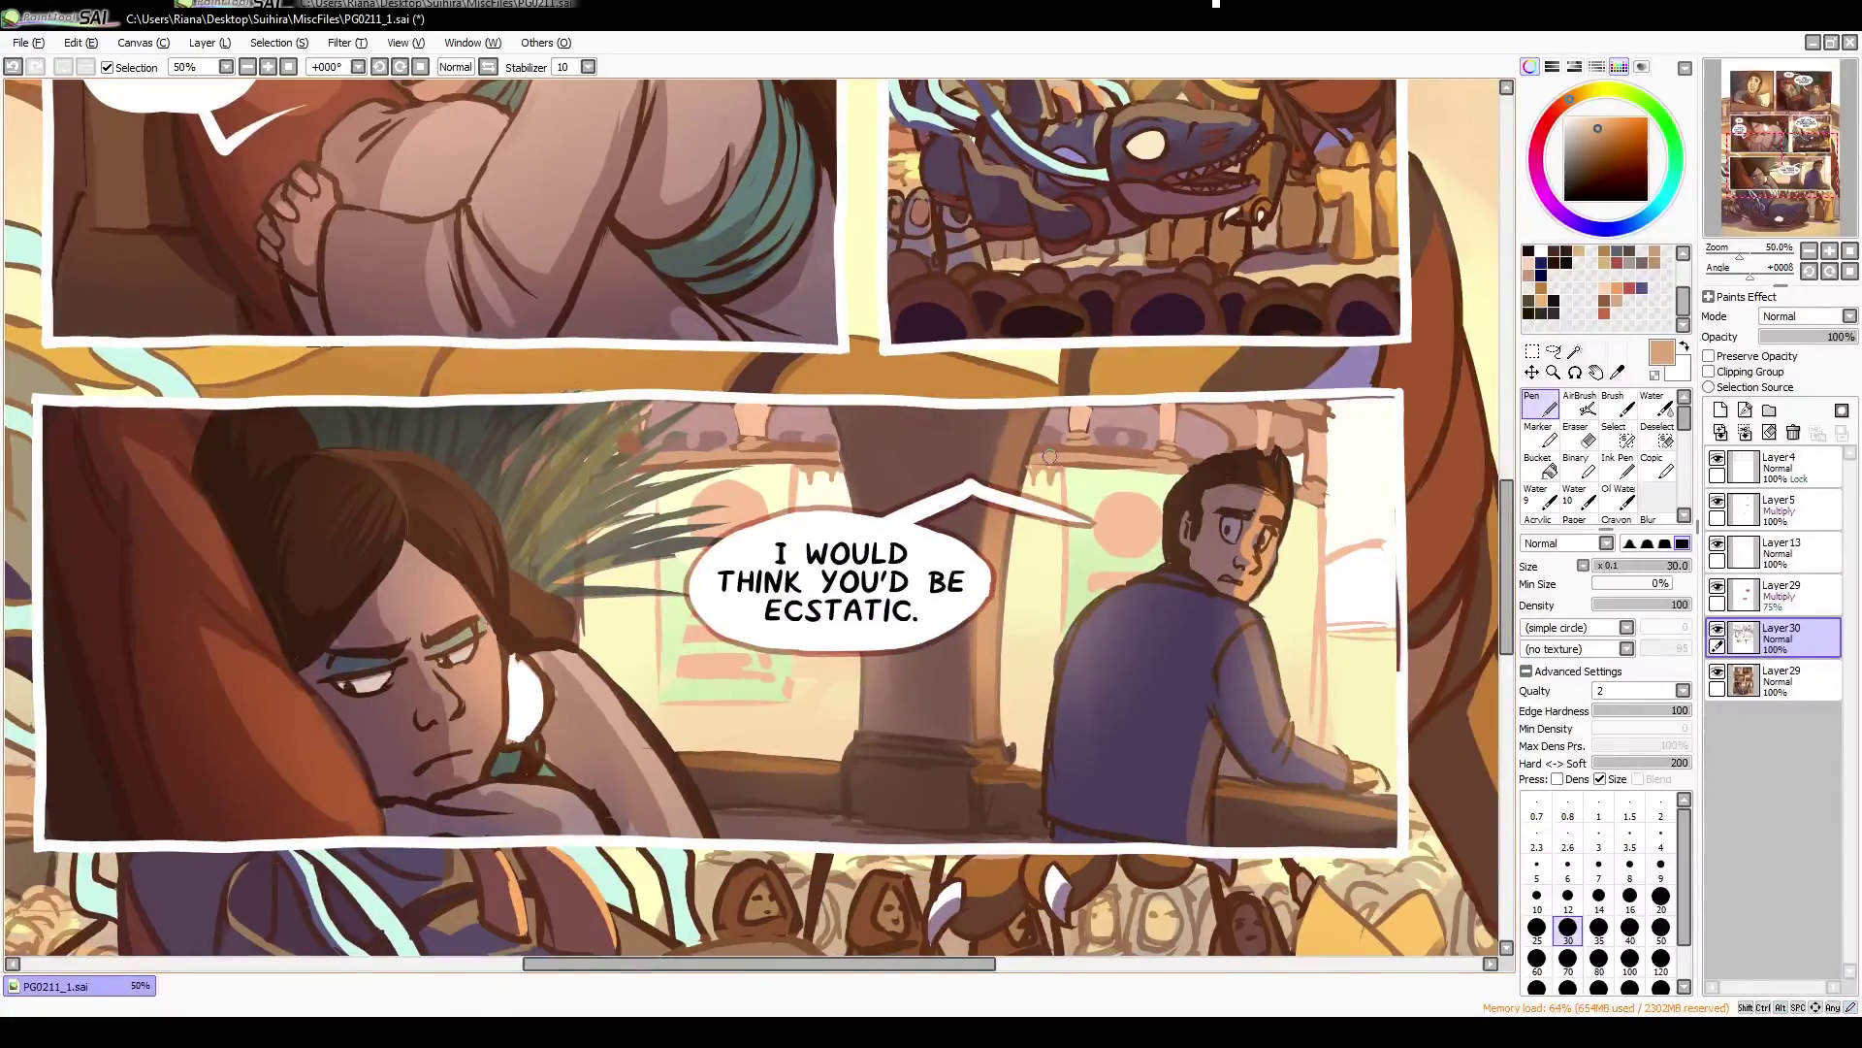
alt+click(1339, 679)
key(h)
alt+click(975, 690)
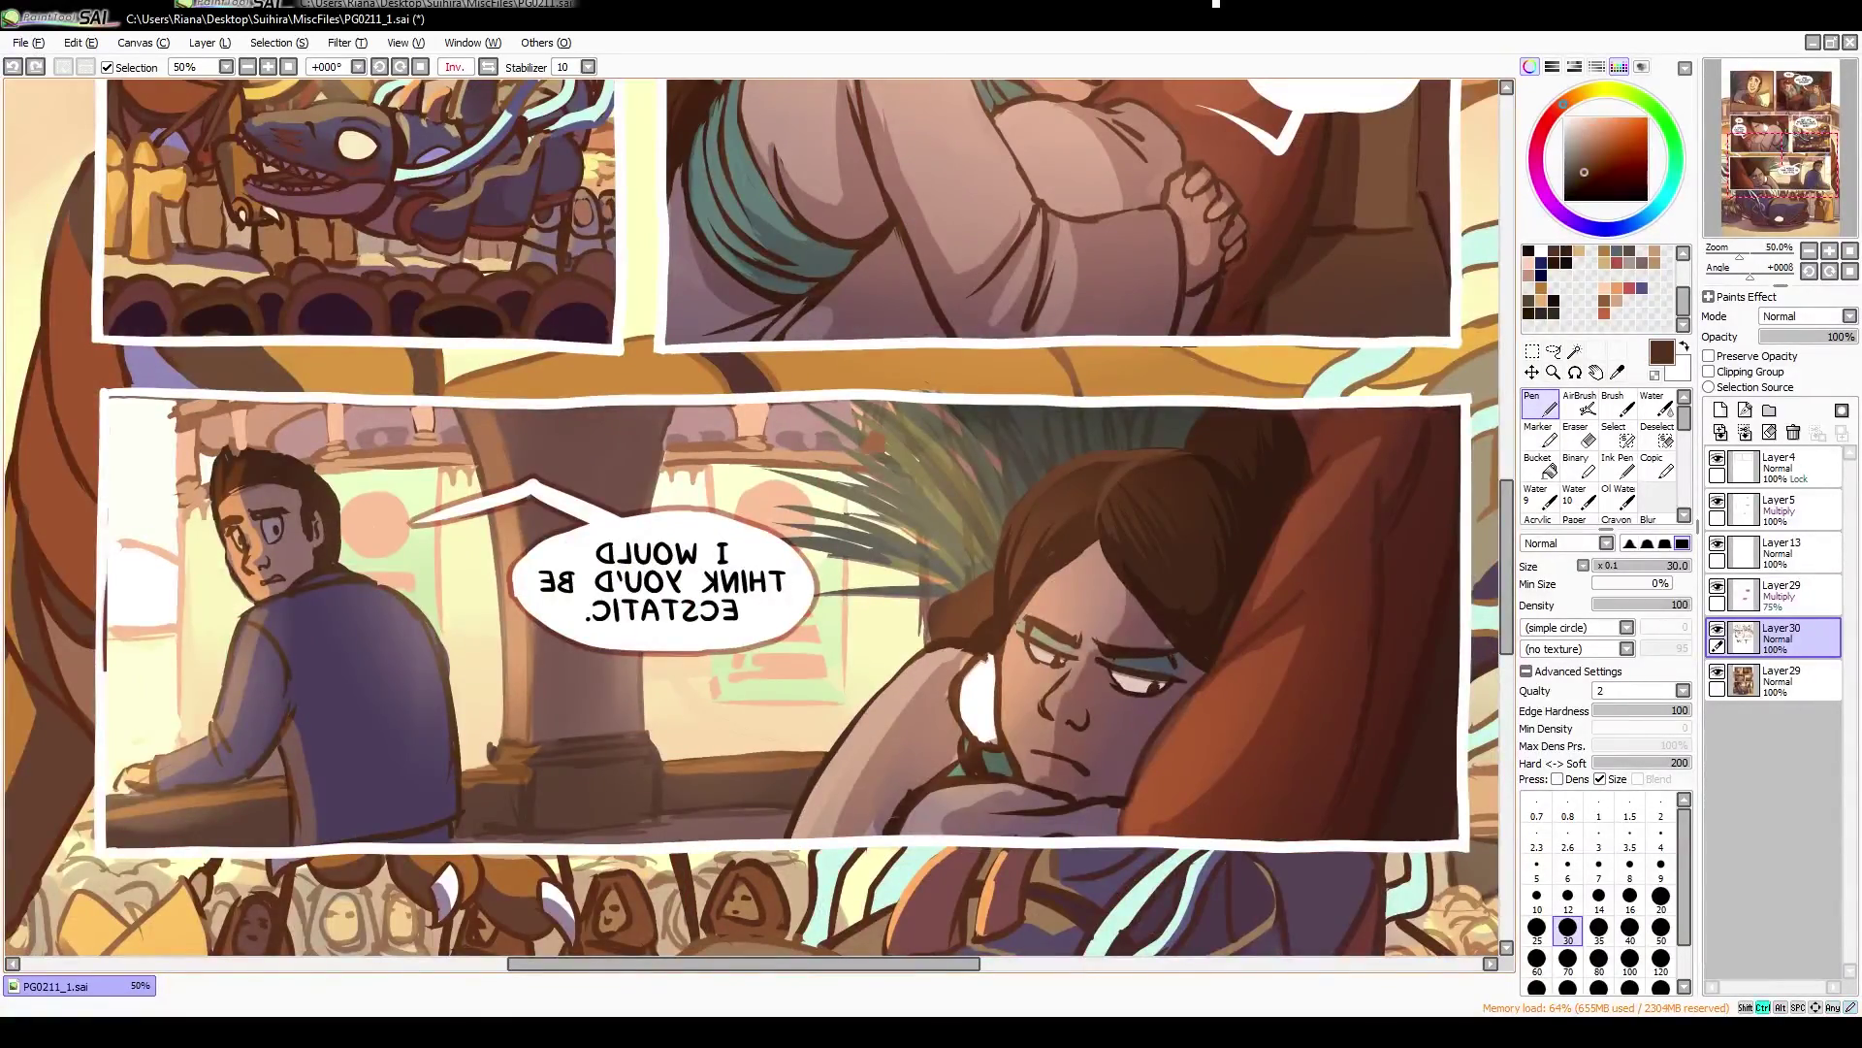
Add a white ornament to the woman's hair bun and shade her resting arm with sampled mauve tones
key(h)
drag(247, 502, 268, 450)
drag(395, 746, 458, 693)
alt+click(458, 694)
alt+click(639, 746)
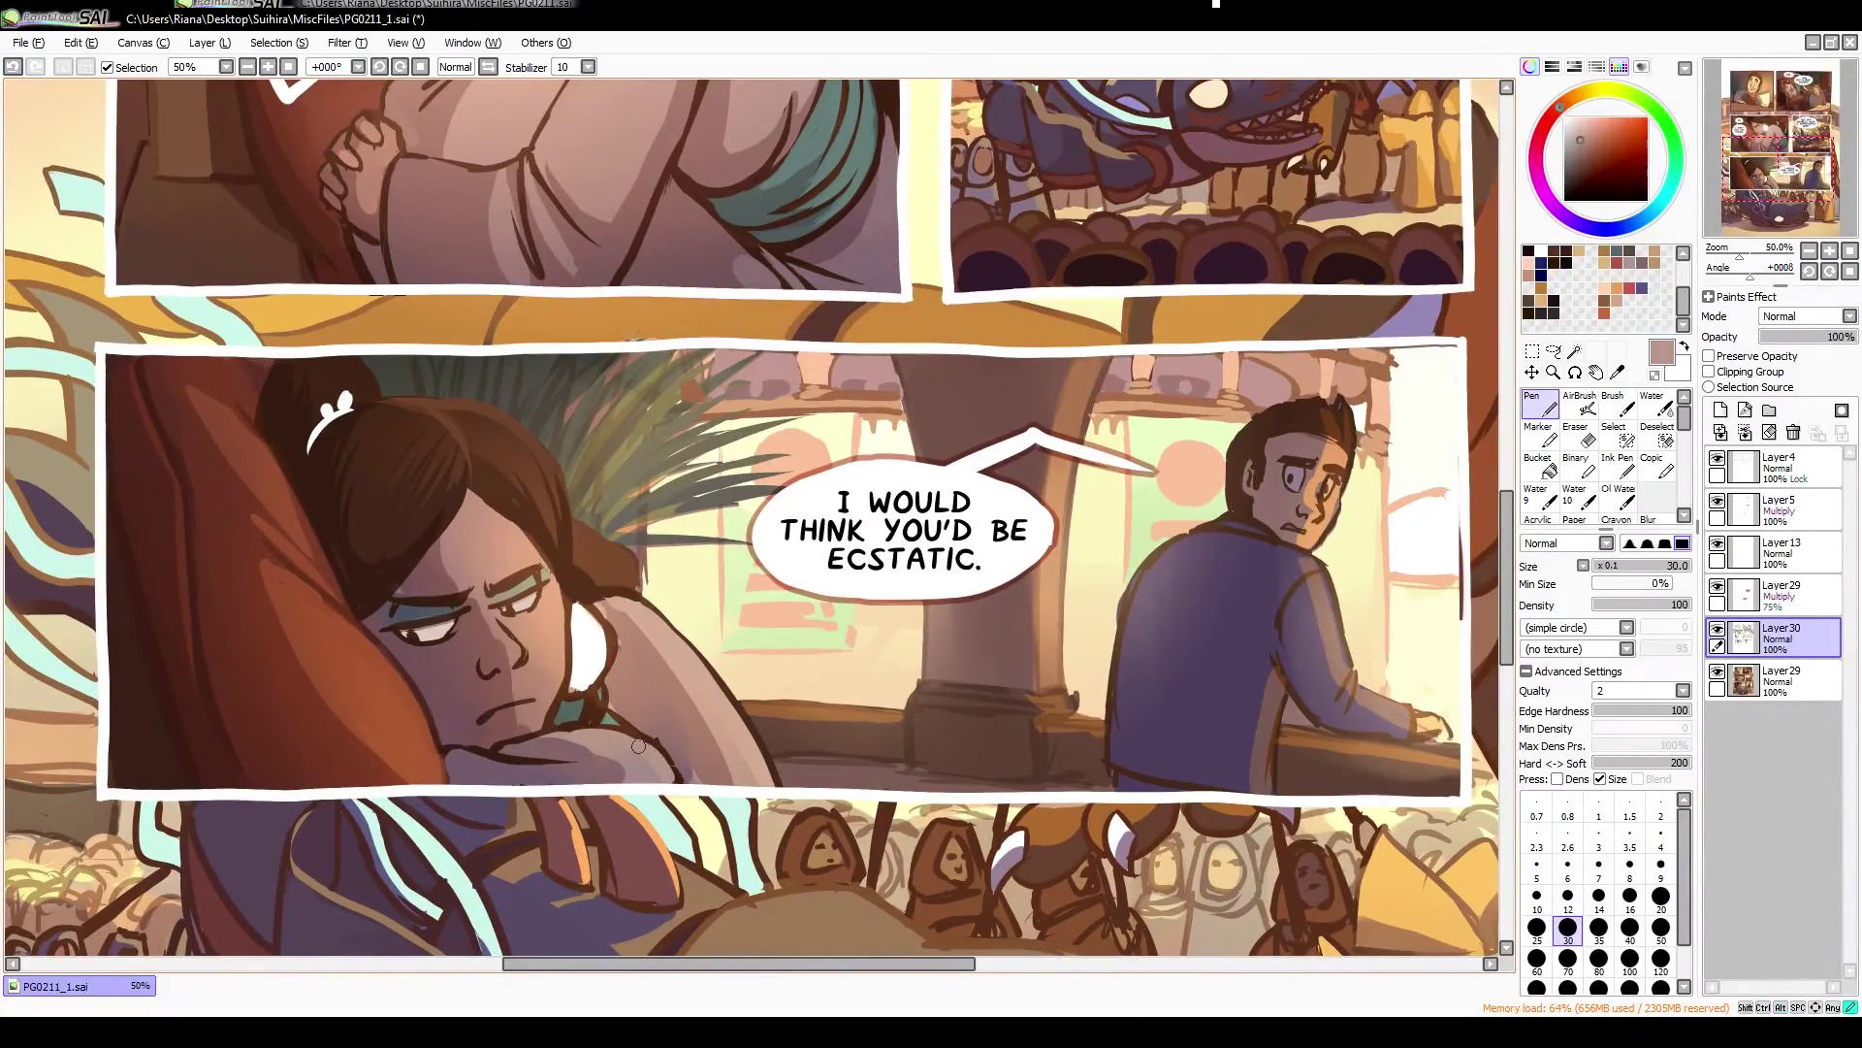
drag(414, 633, 420, 673)
alt+click(420, 673)
key(ctrl+z)
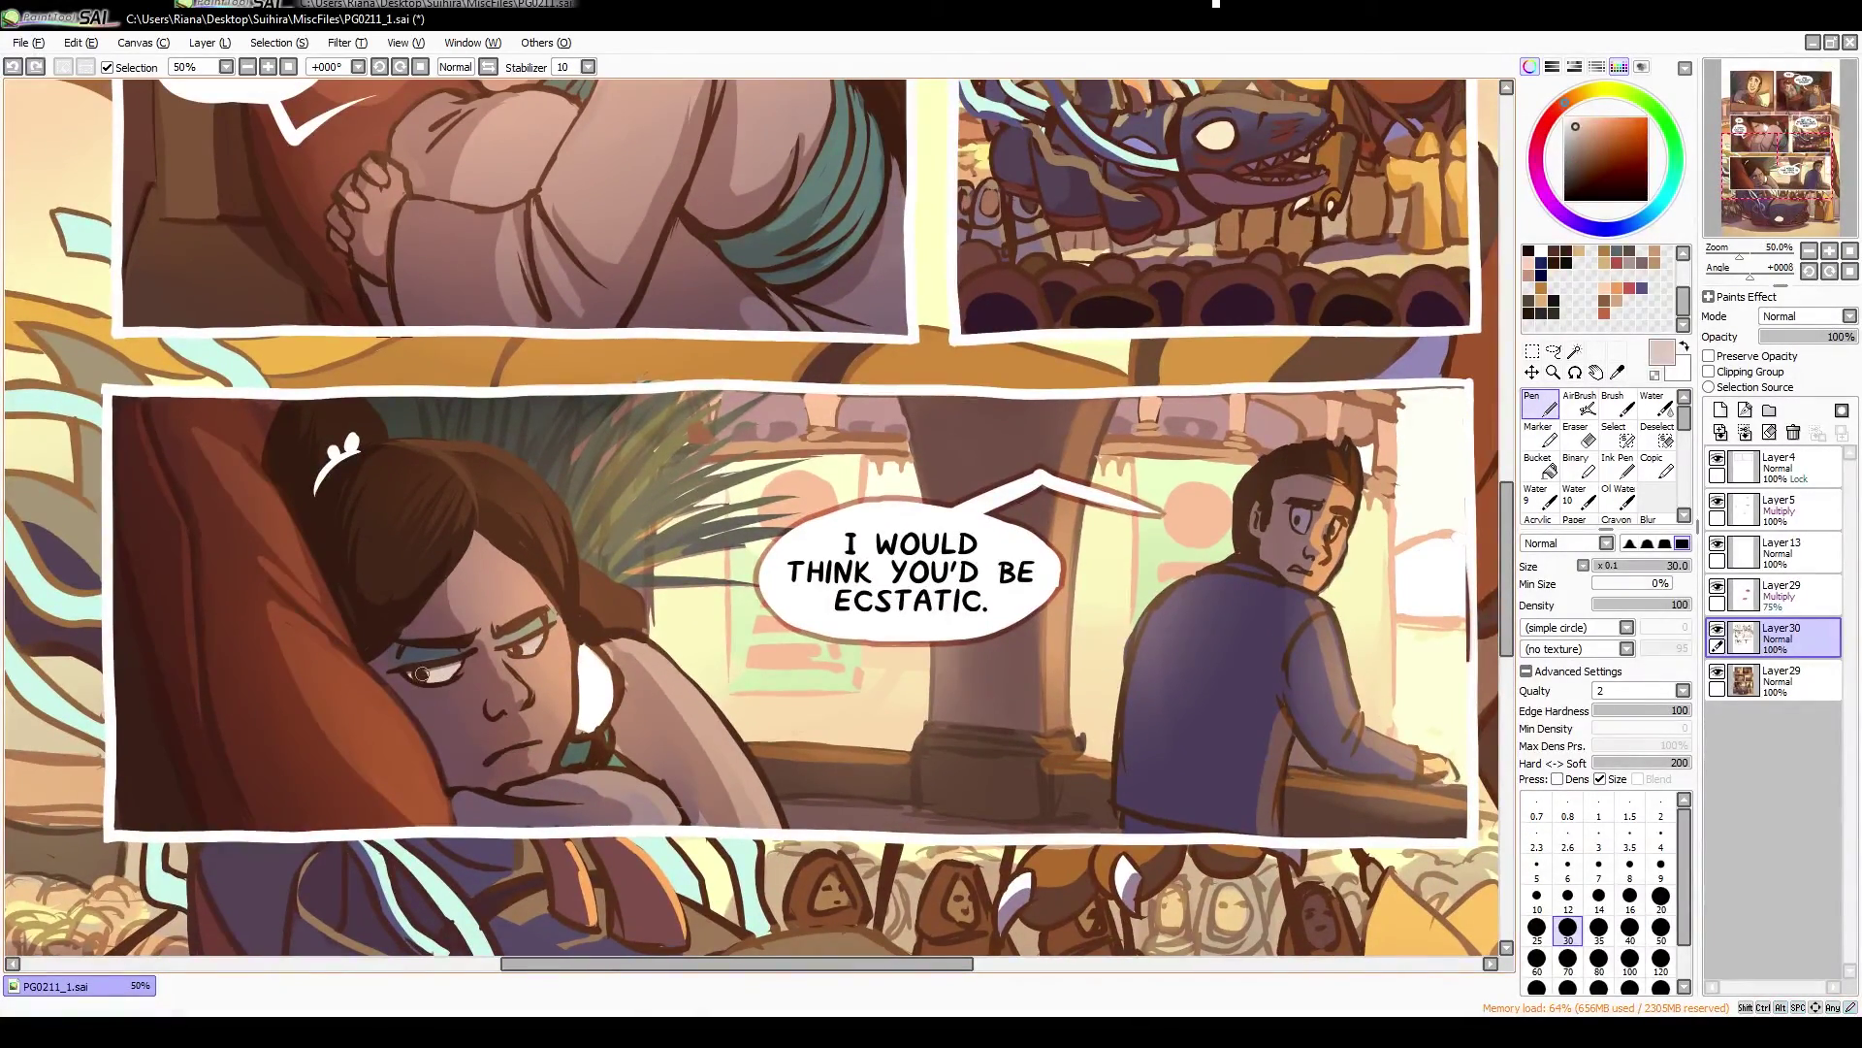
Touch up the reclining woman's face and the dark pillar in the fifth panel with sampled muted browns
key(h)
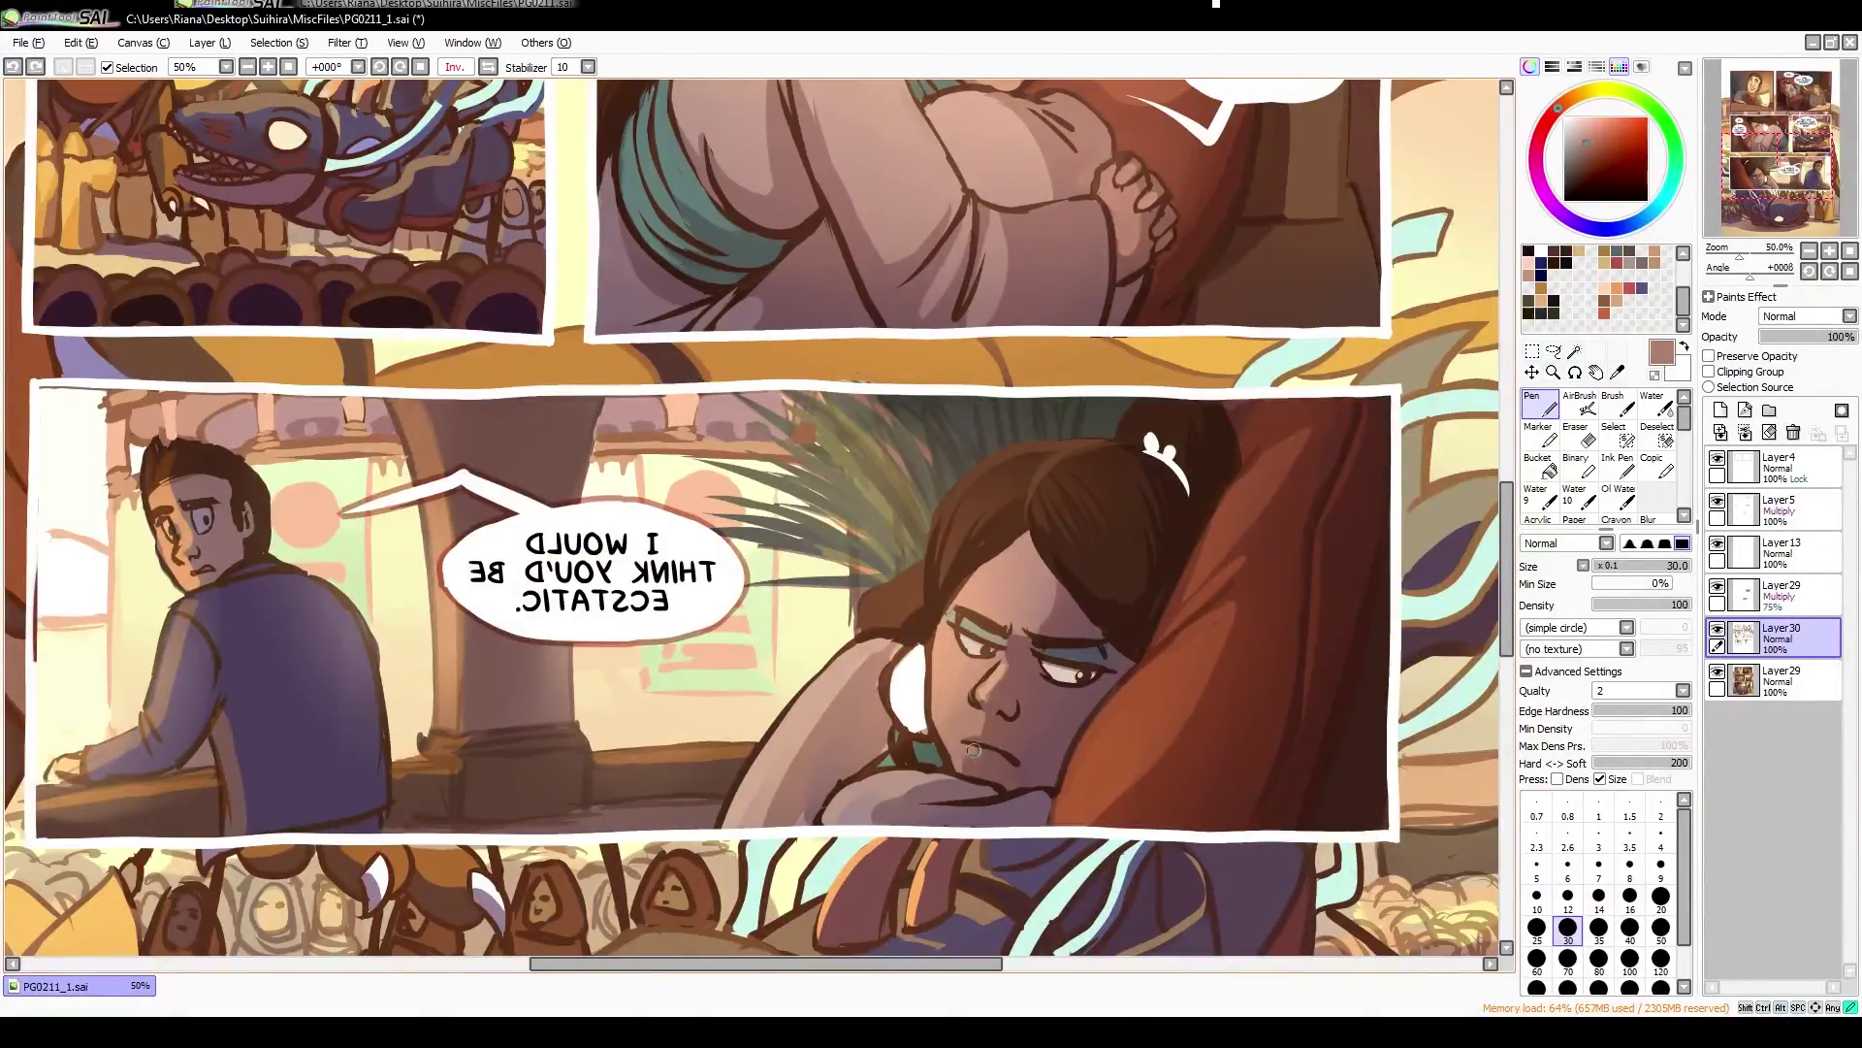
key(h)
drag(466, 805, 489, 912)
drag(562, 534, 507, 456)
key(End)
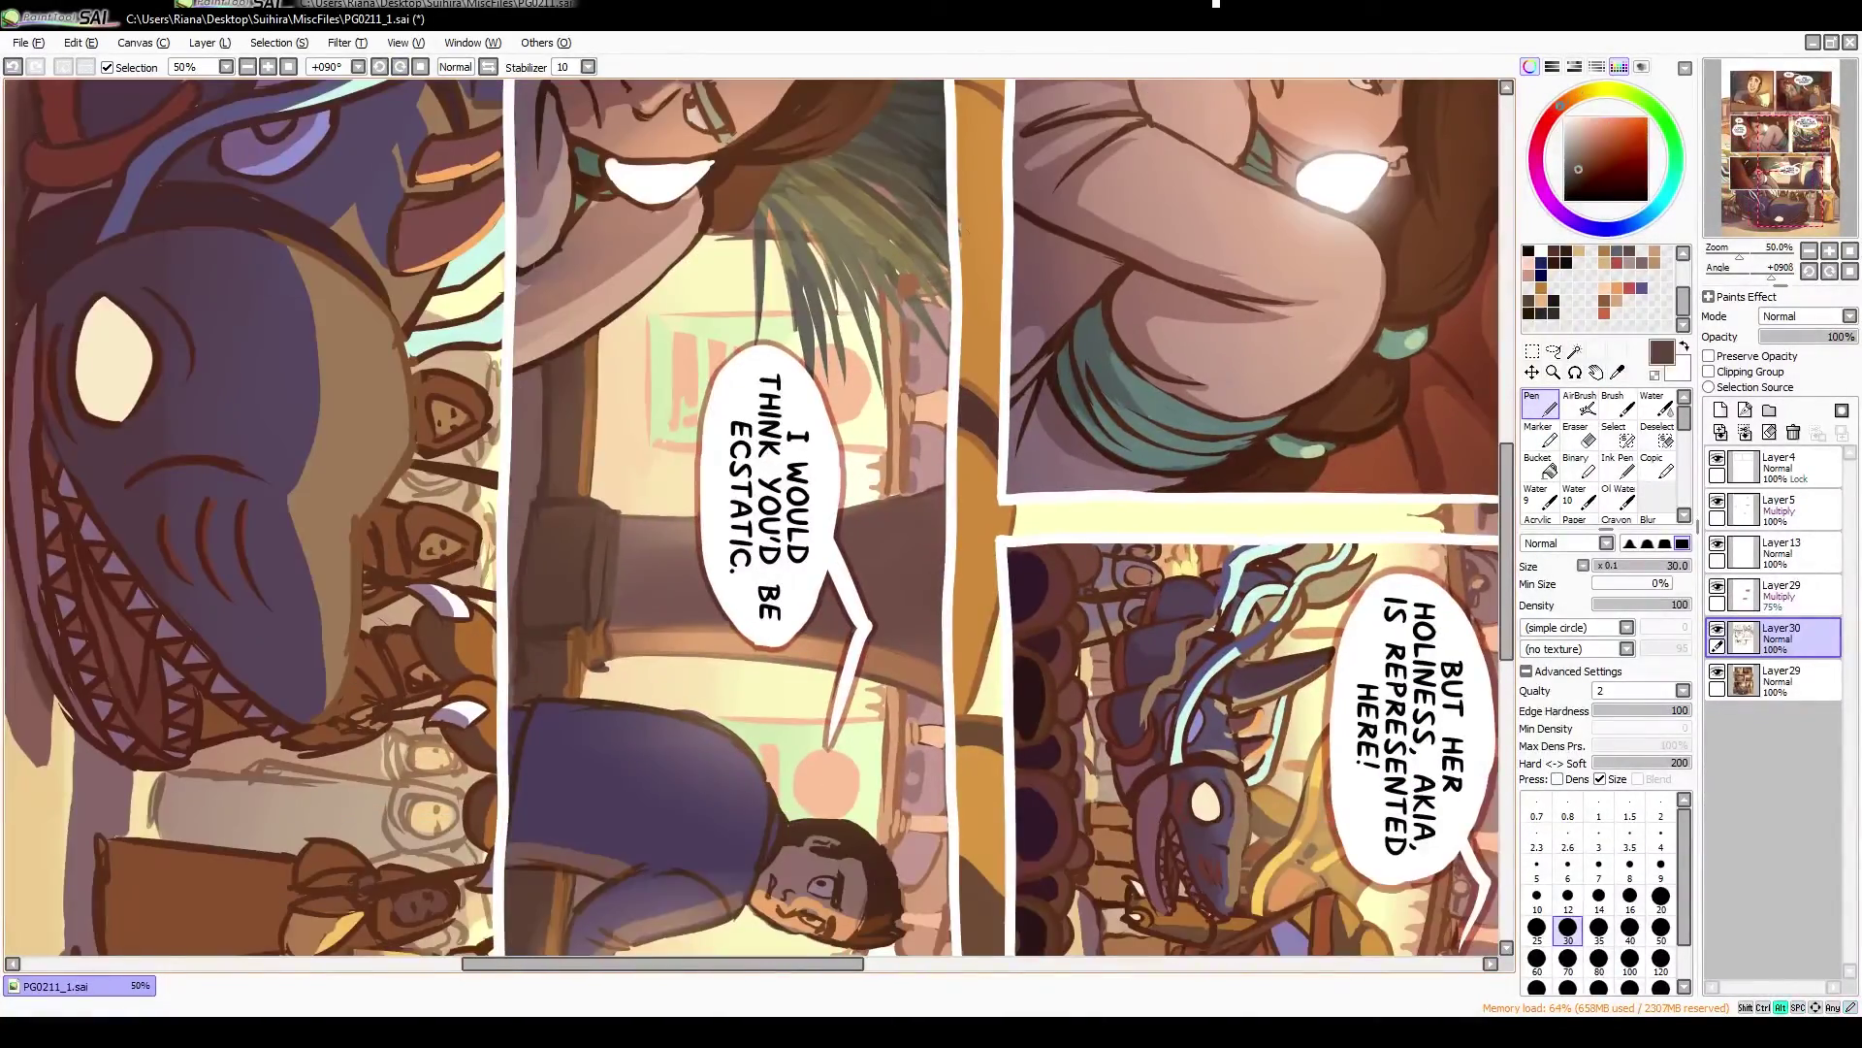
alt+click(618, 572)
drag(577, 456, 364, 243)
Paint warm light on the man's face and hair in the fifth panel with sampled tan and reddish brown
key(Home)
scroll(756, 523, up, 5)
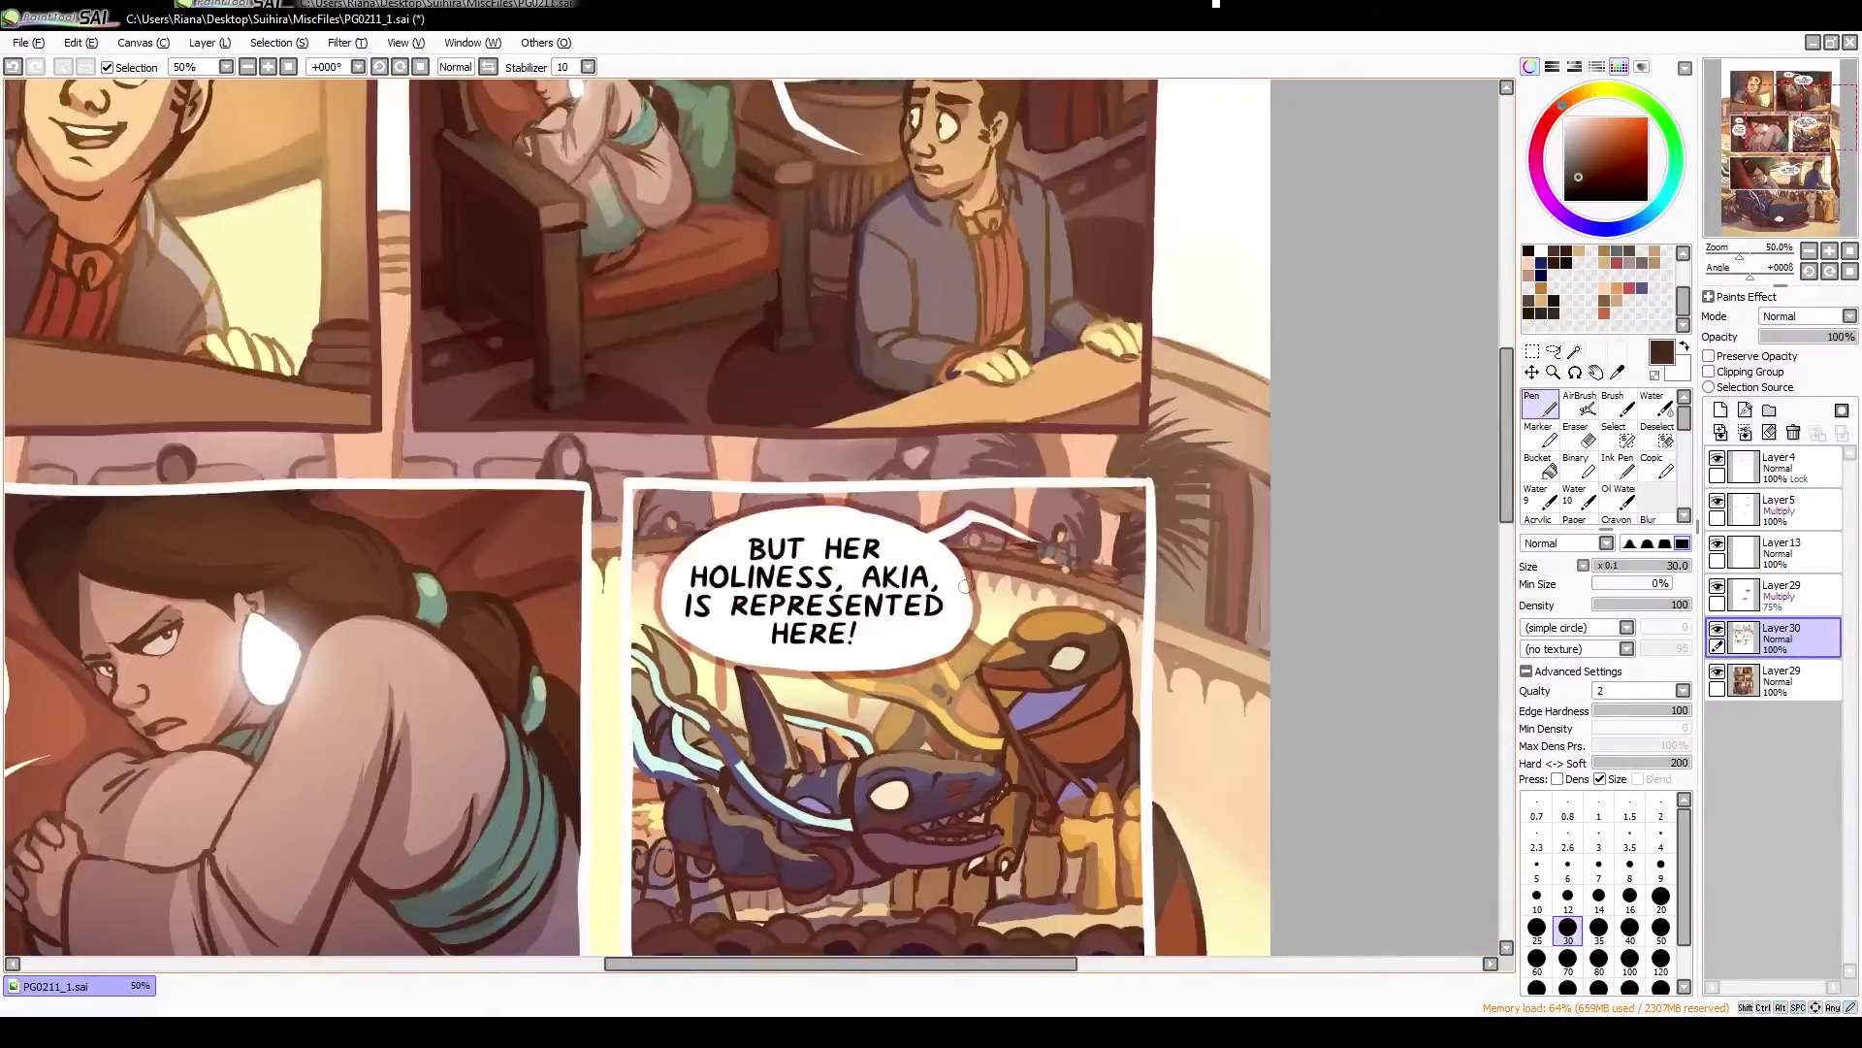
key(b)
scroll(756, 523, down, 6)
drag(8, 574, 141, 387)
key(n)
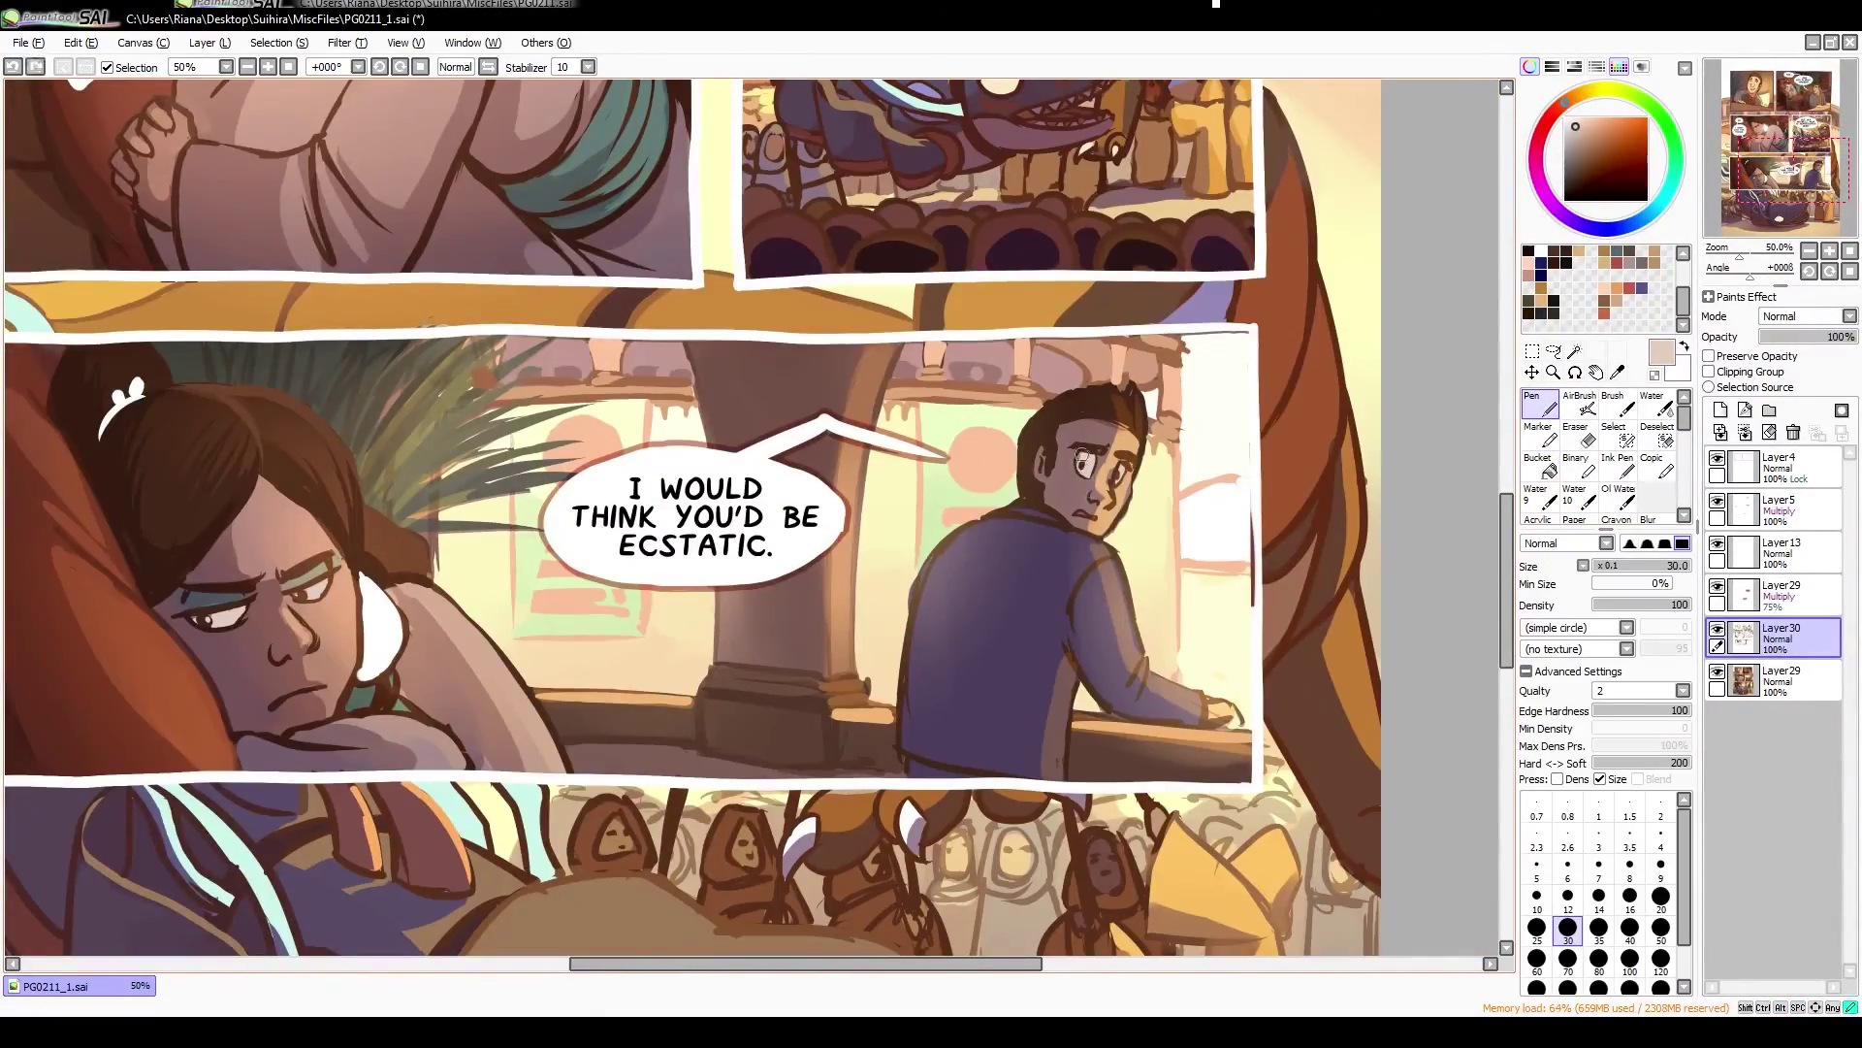
alt+click(1050, 469)
drag(958, 532, 825, 451)
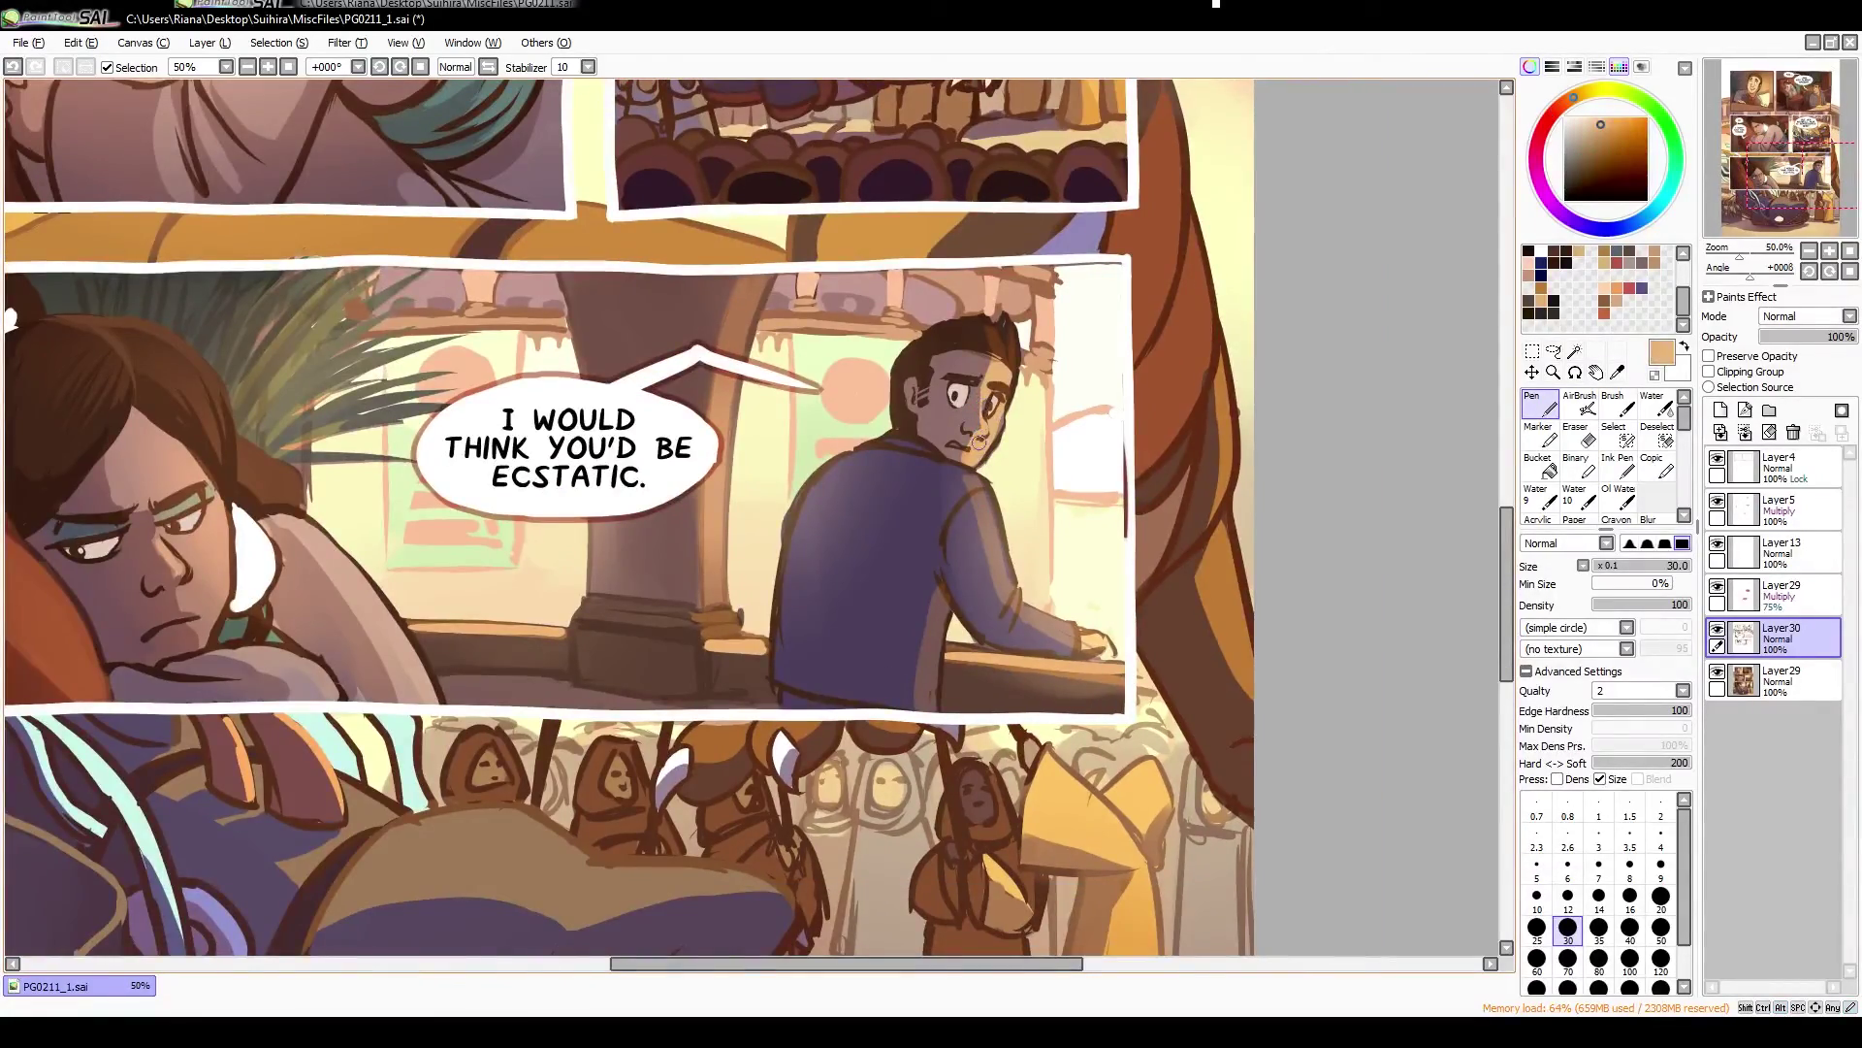
key(h)
alt+click(517, 459)
alt+click(516, 383)
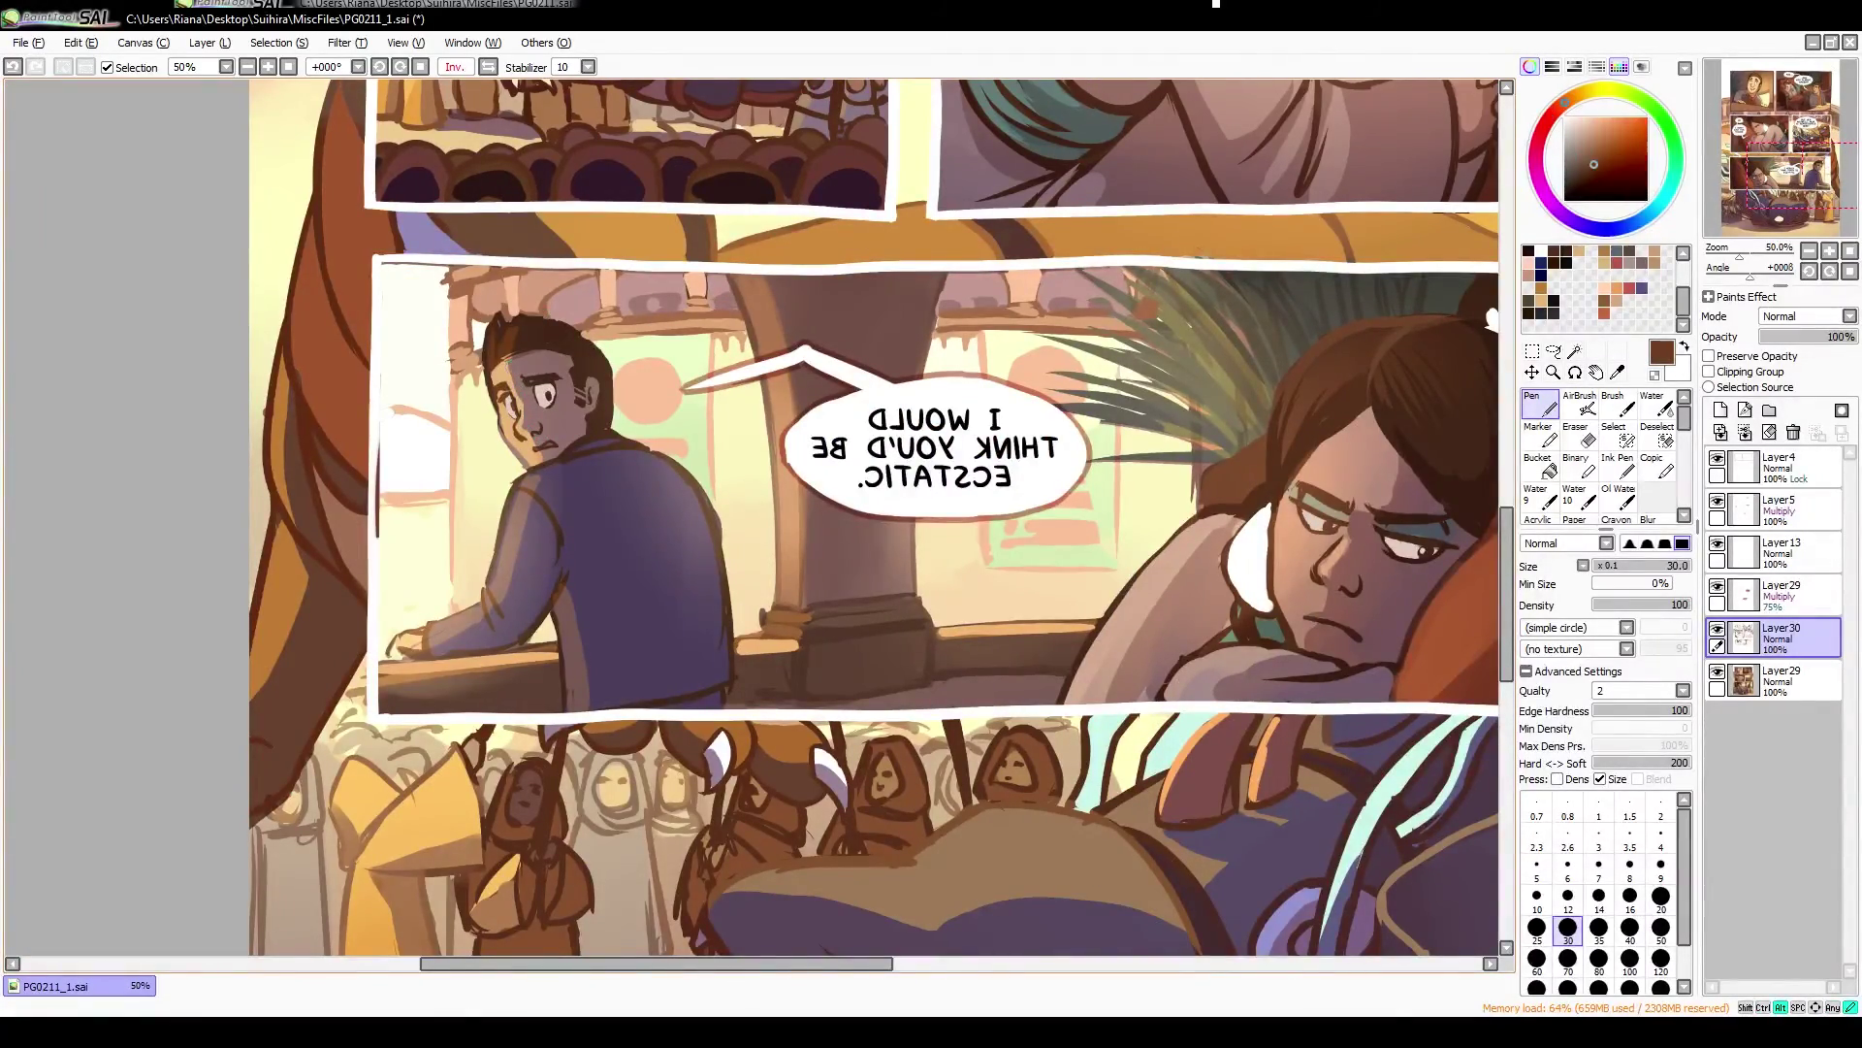
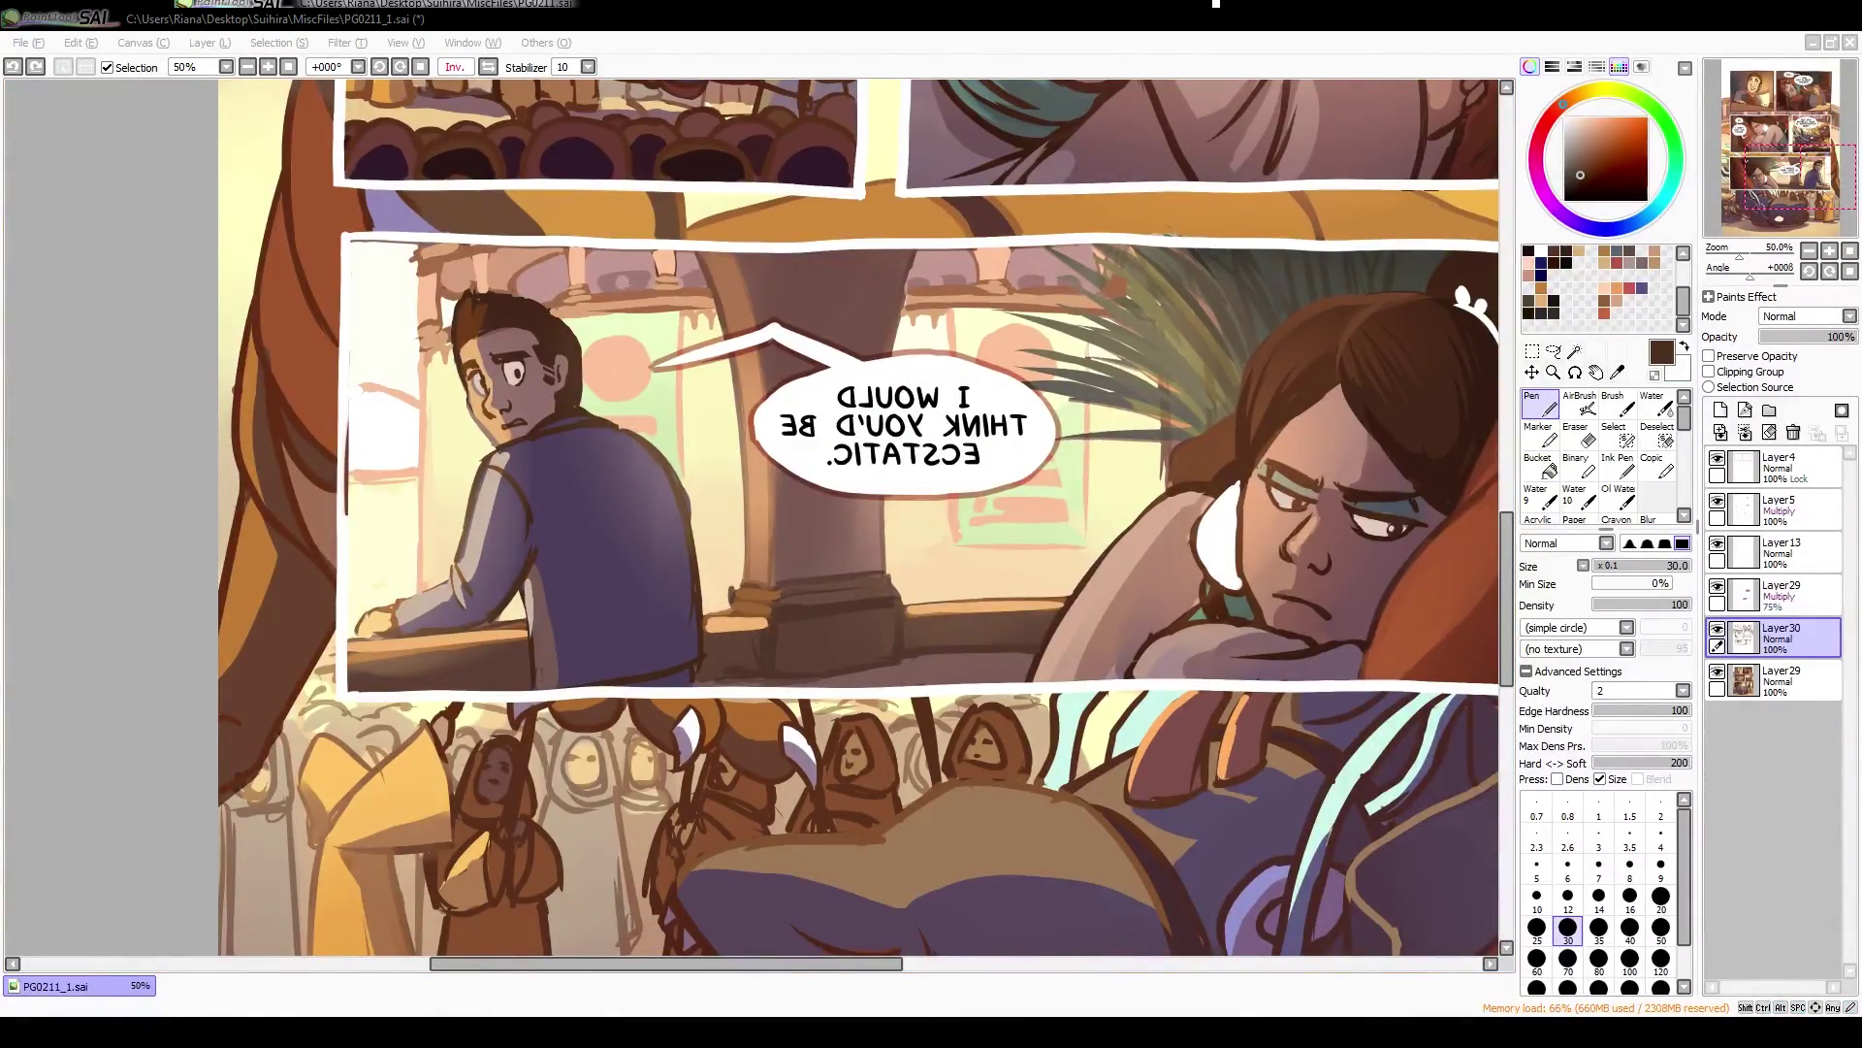
Paint the lit shoulder and sleeve of the man's blue jacket with sampled greyish beige and brown tones
key(h)
alt+click(975, 379)
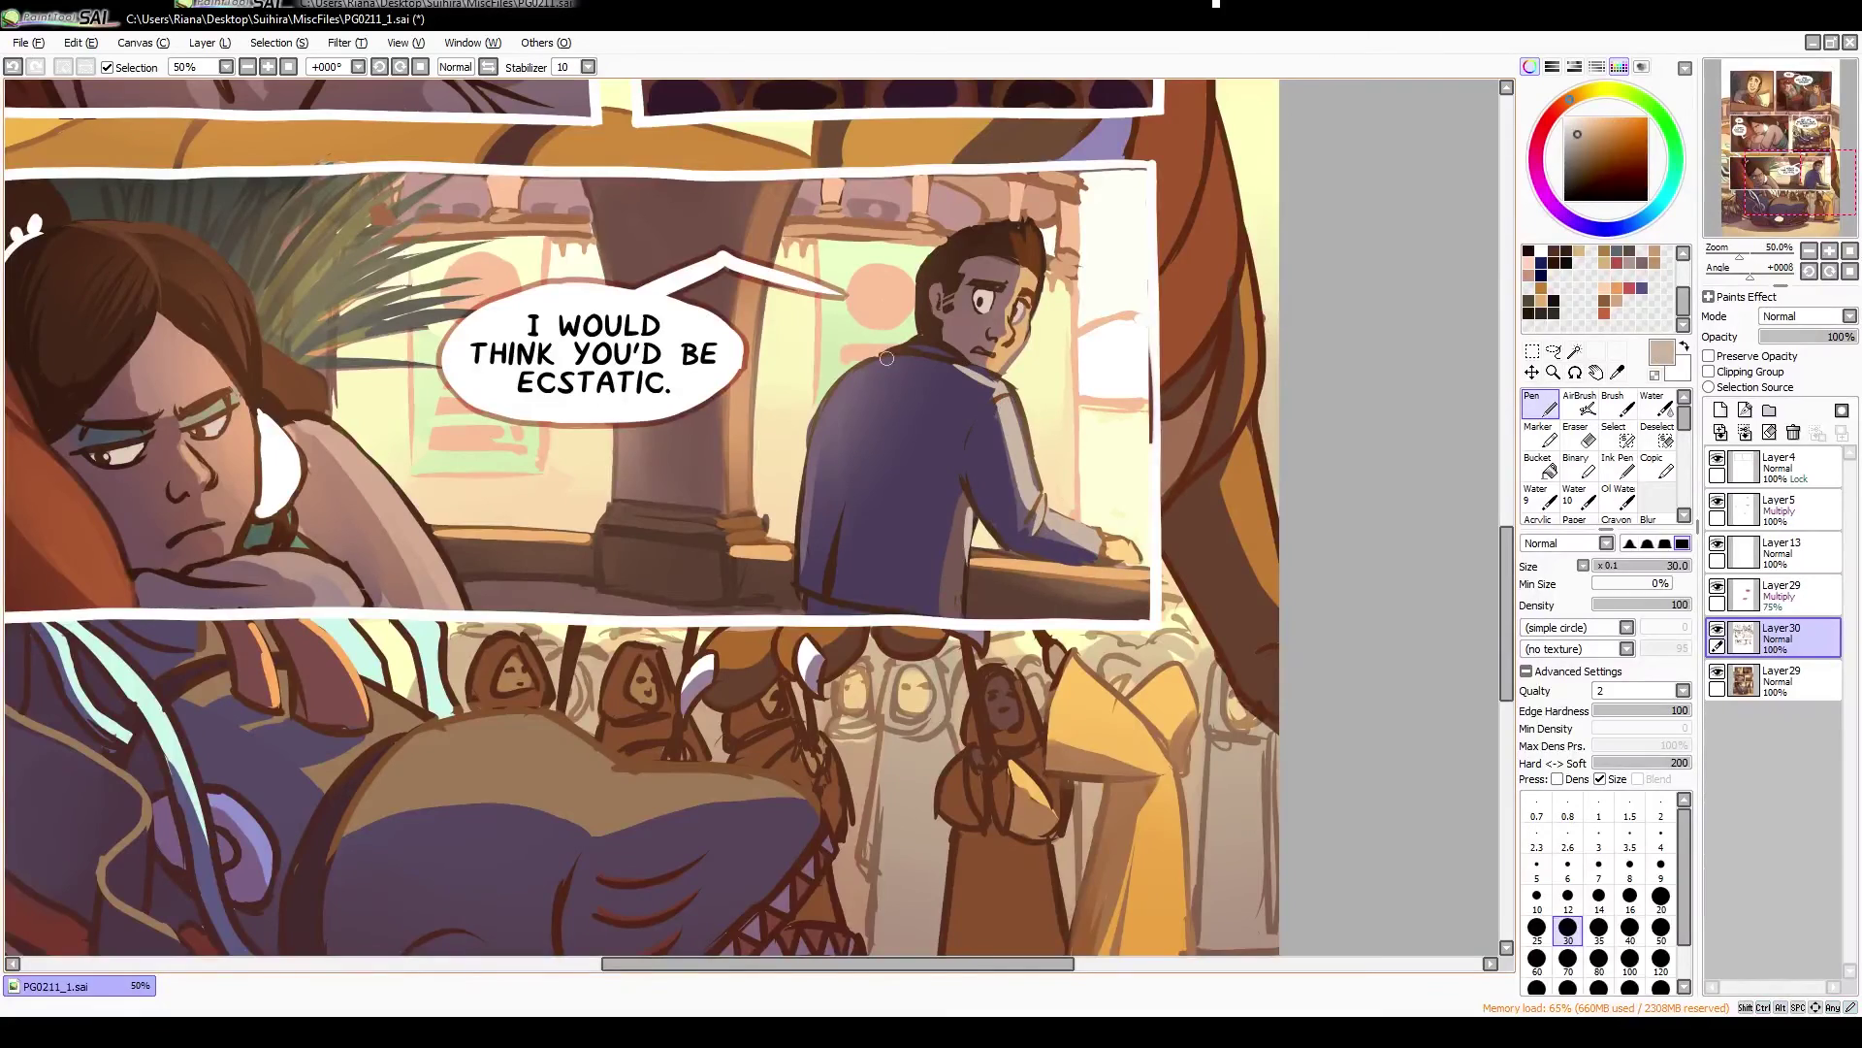
alt+click(887, 359)
key(h)
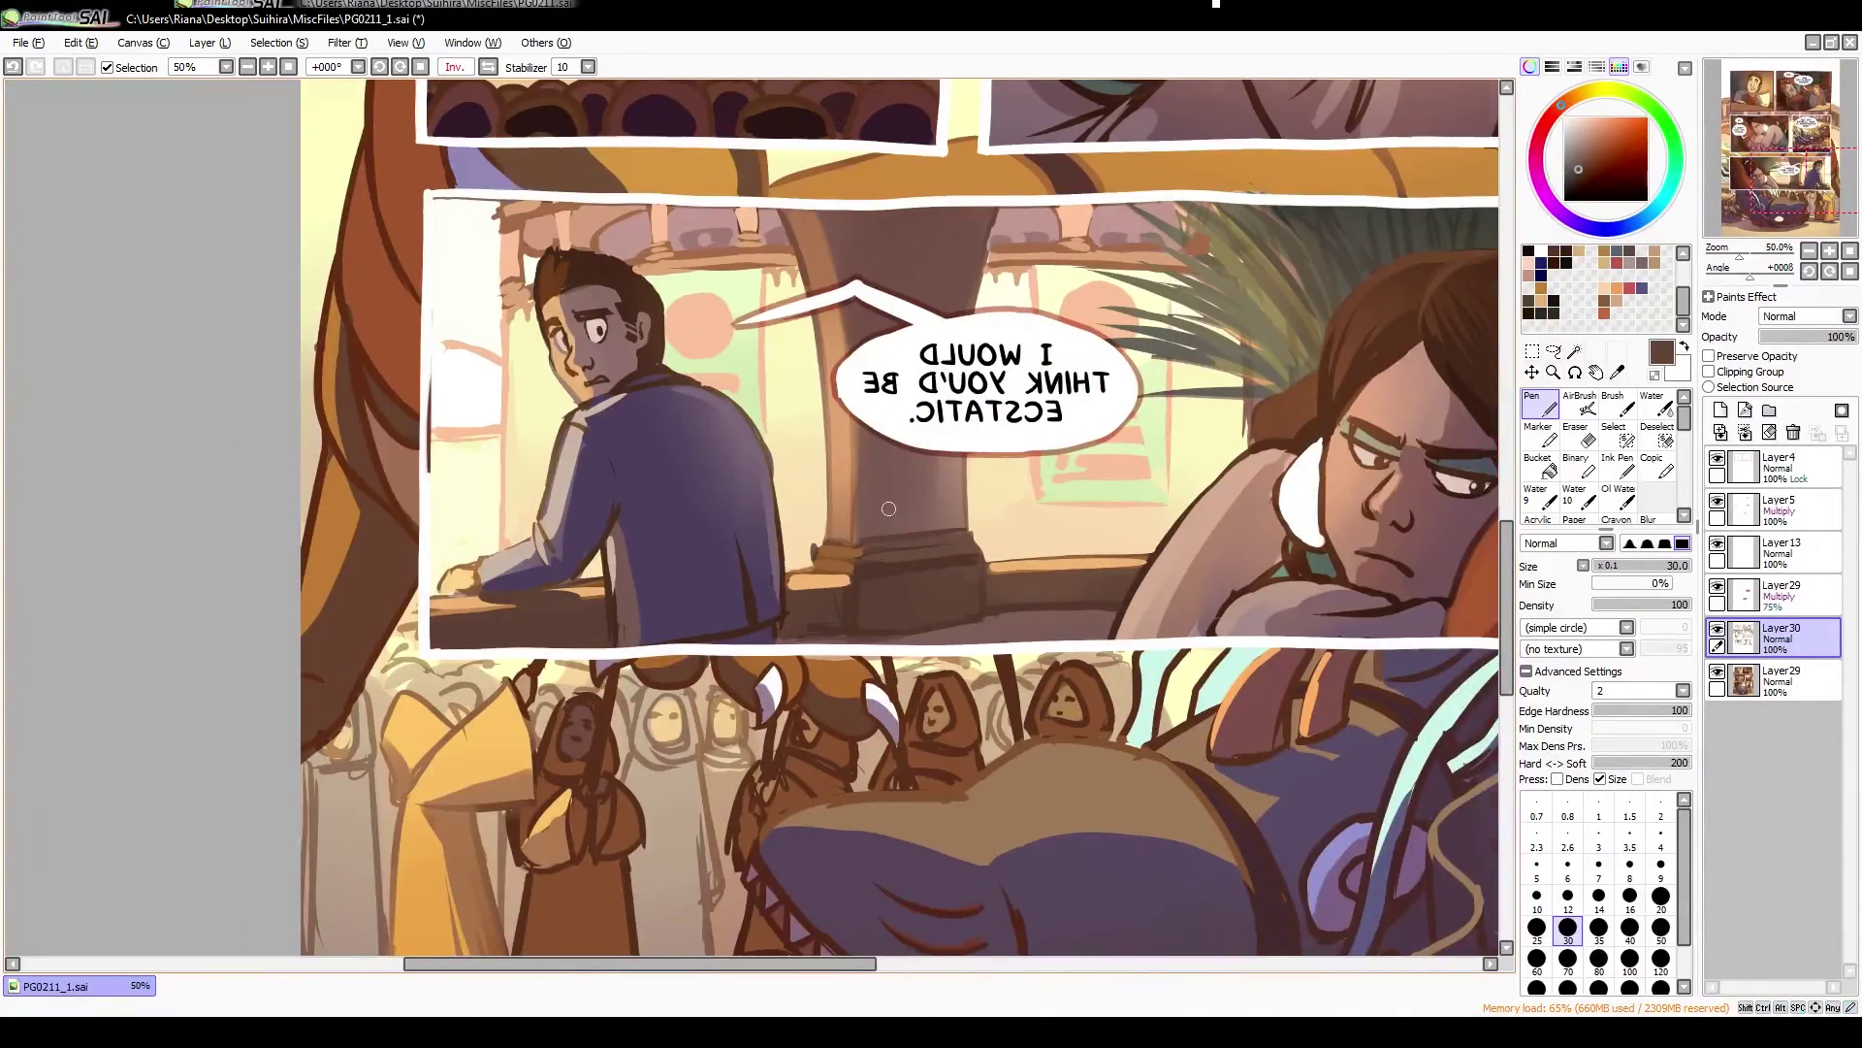
alt+click(562, 264)
Brighten the palm leaves behind the reclining woman with olive-toned strokes
key(h)
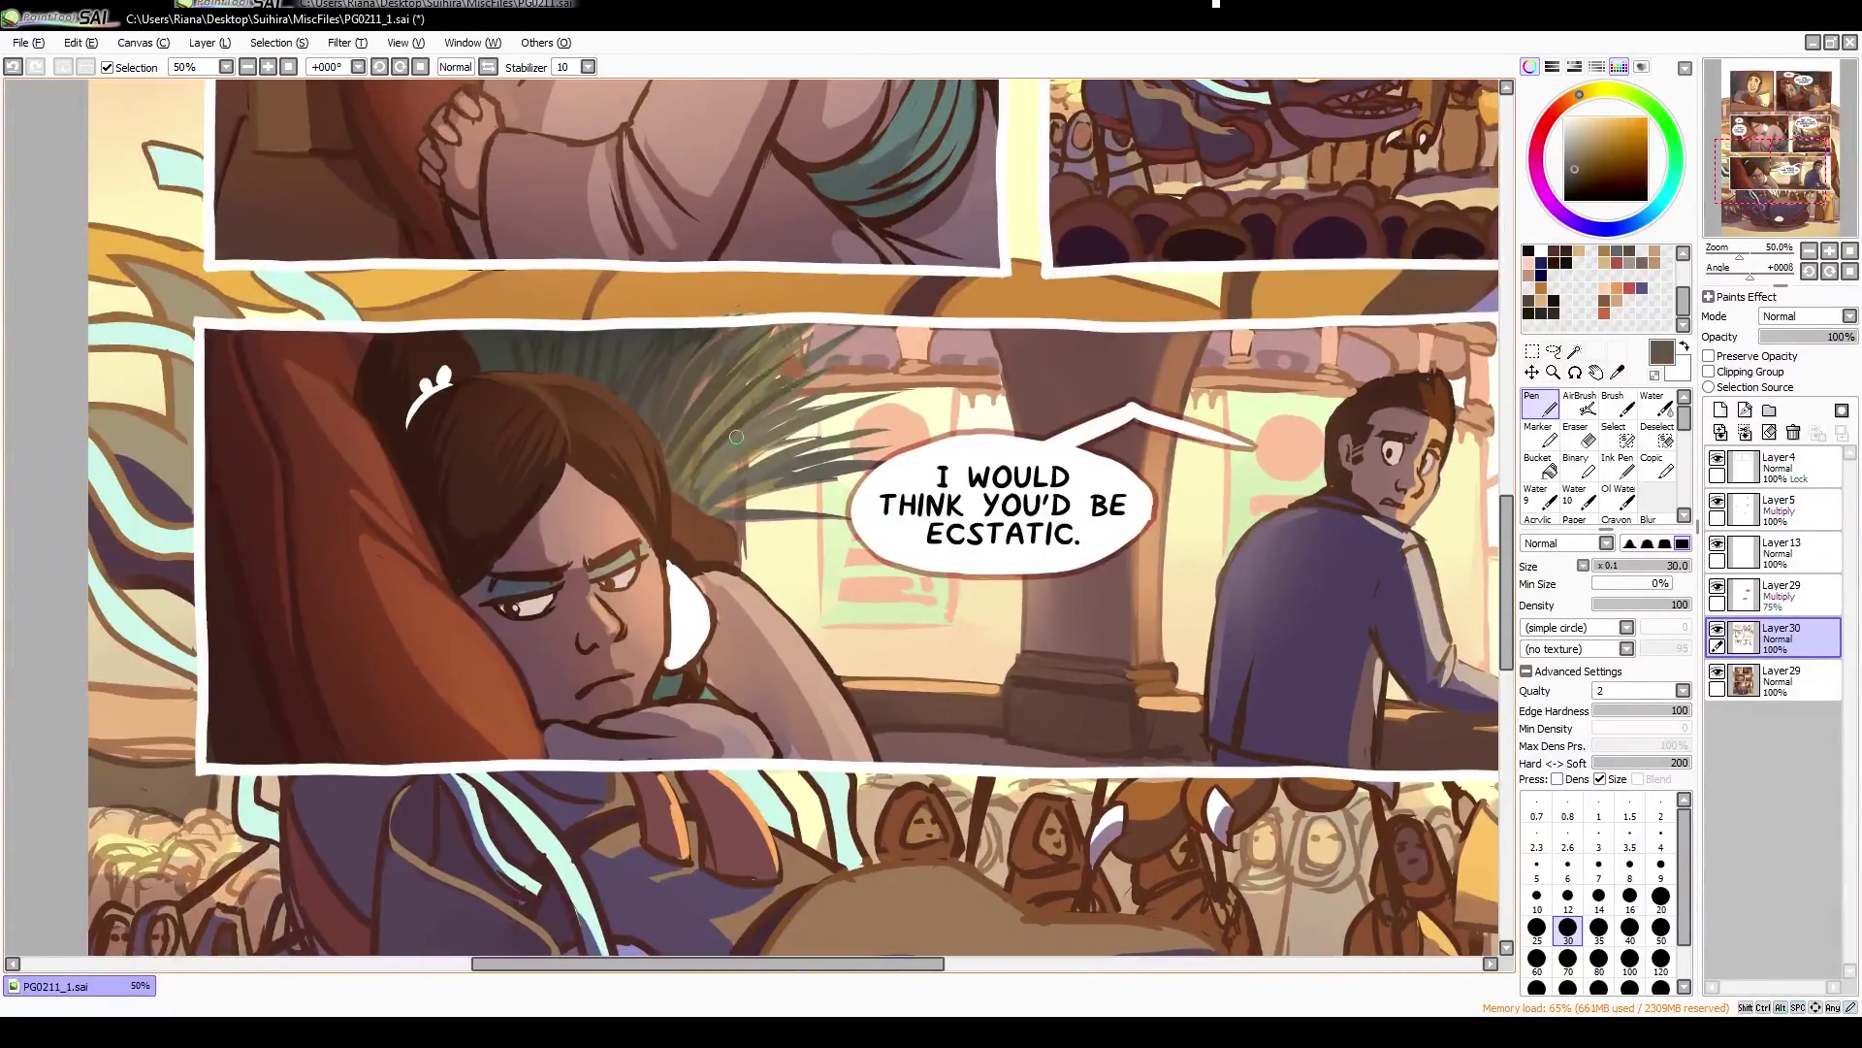
alt+click(671, 443)
mouse_move(672, 444)
mouse_down()
mouse_move(796, 408)
mouse_move(640, 349)
mouse_up()
alt+click(655, 456)
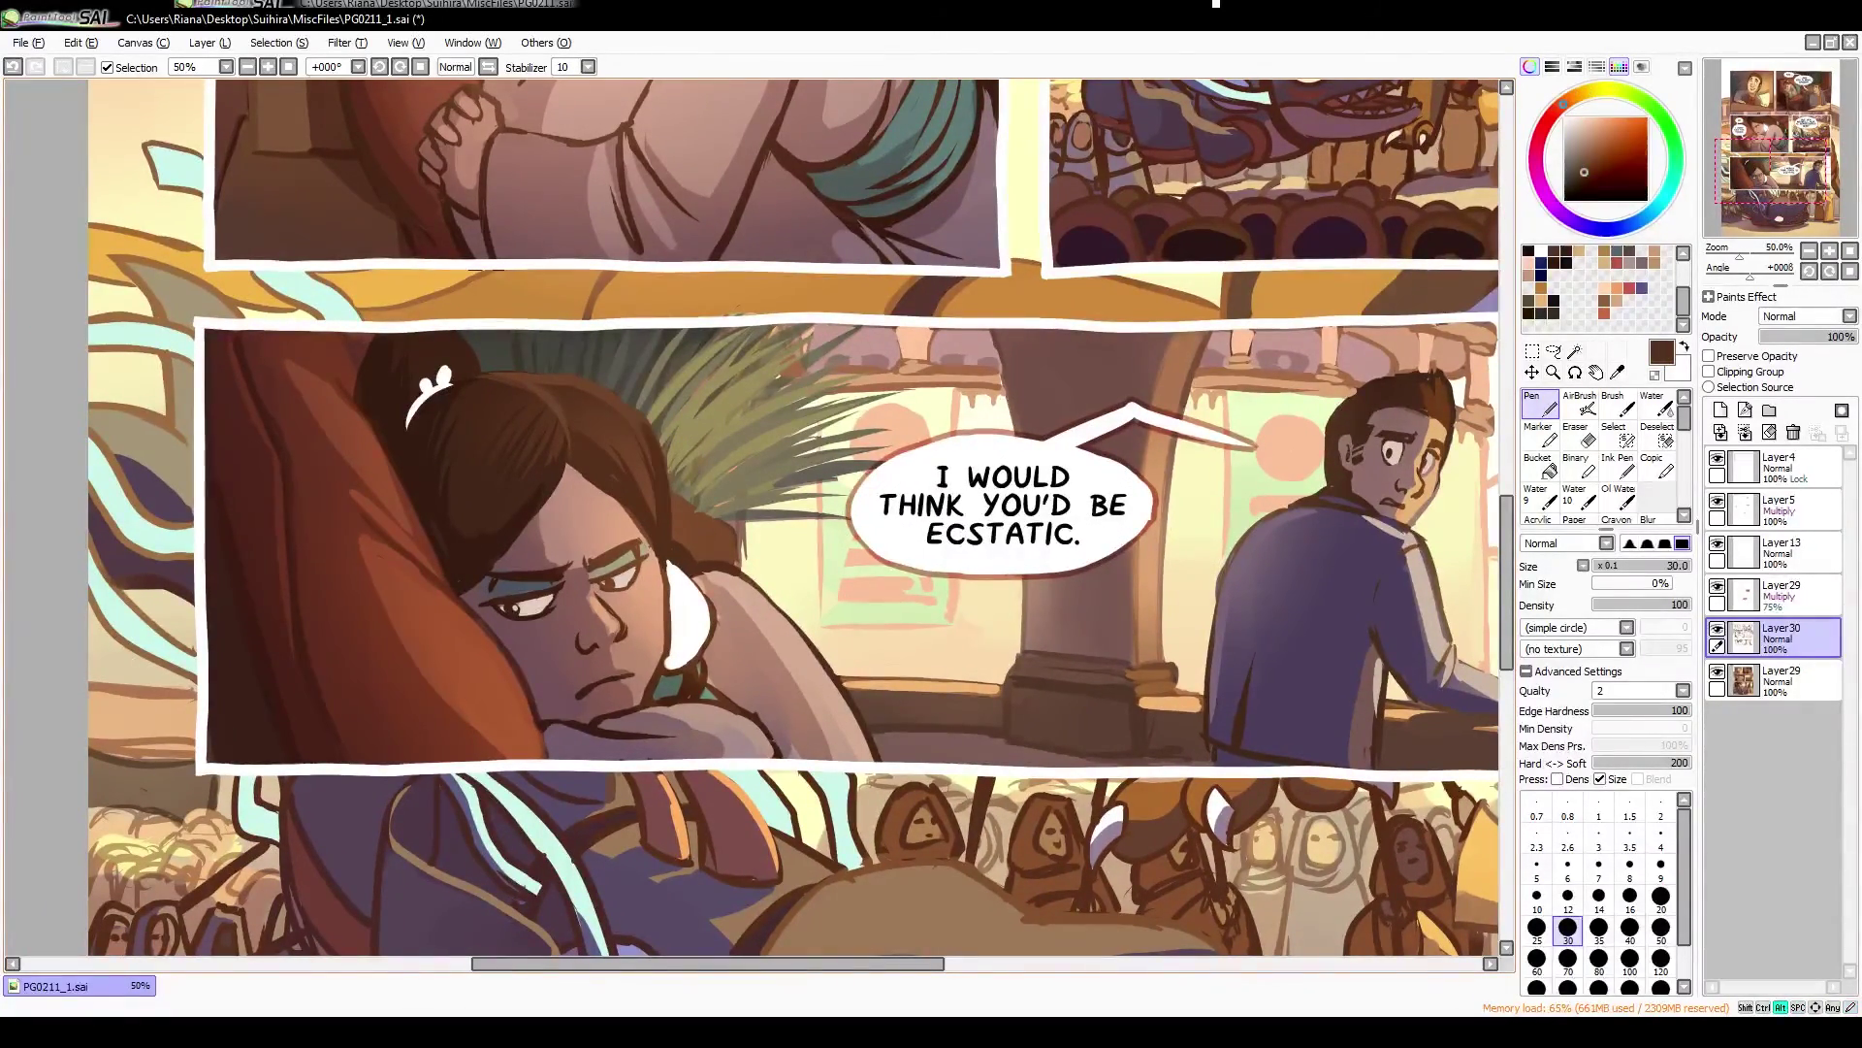
Draw dark brown folds on the reclining woman's sleeve and touch up the man's lit shoulder with sampled beige
key(h)
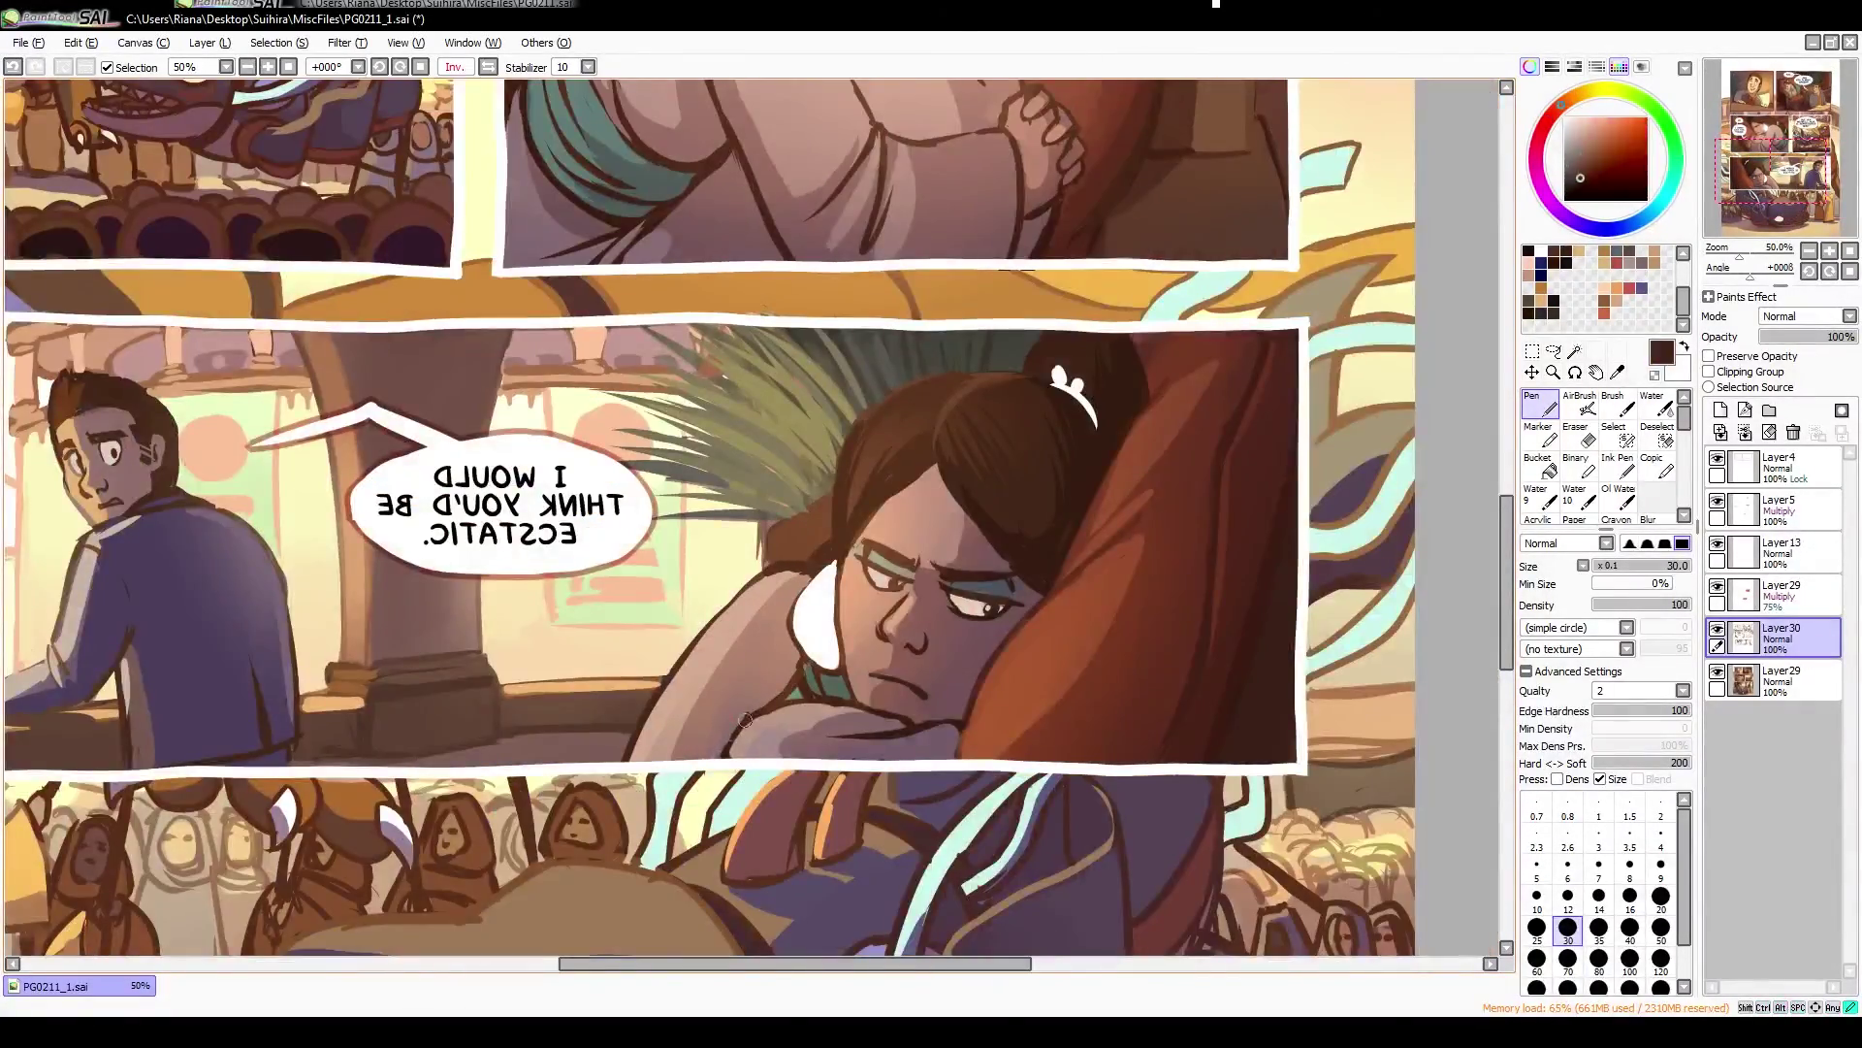
drag(653, 658, 551, 580)
key(h)
key(h)
key(h)
drag(1249, 382, 1193, 473)
alt+click(1016, 512)
key(h)
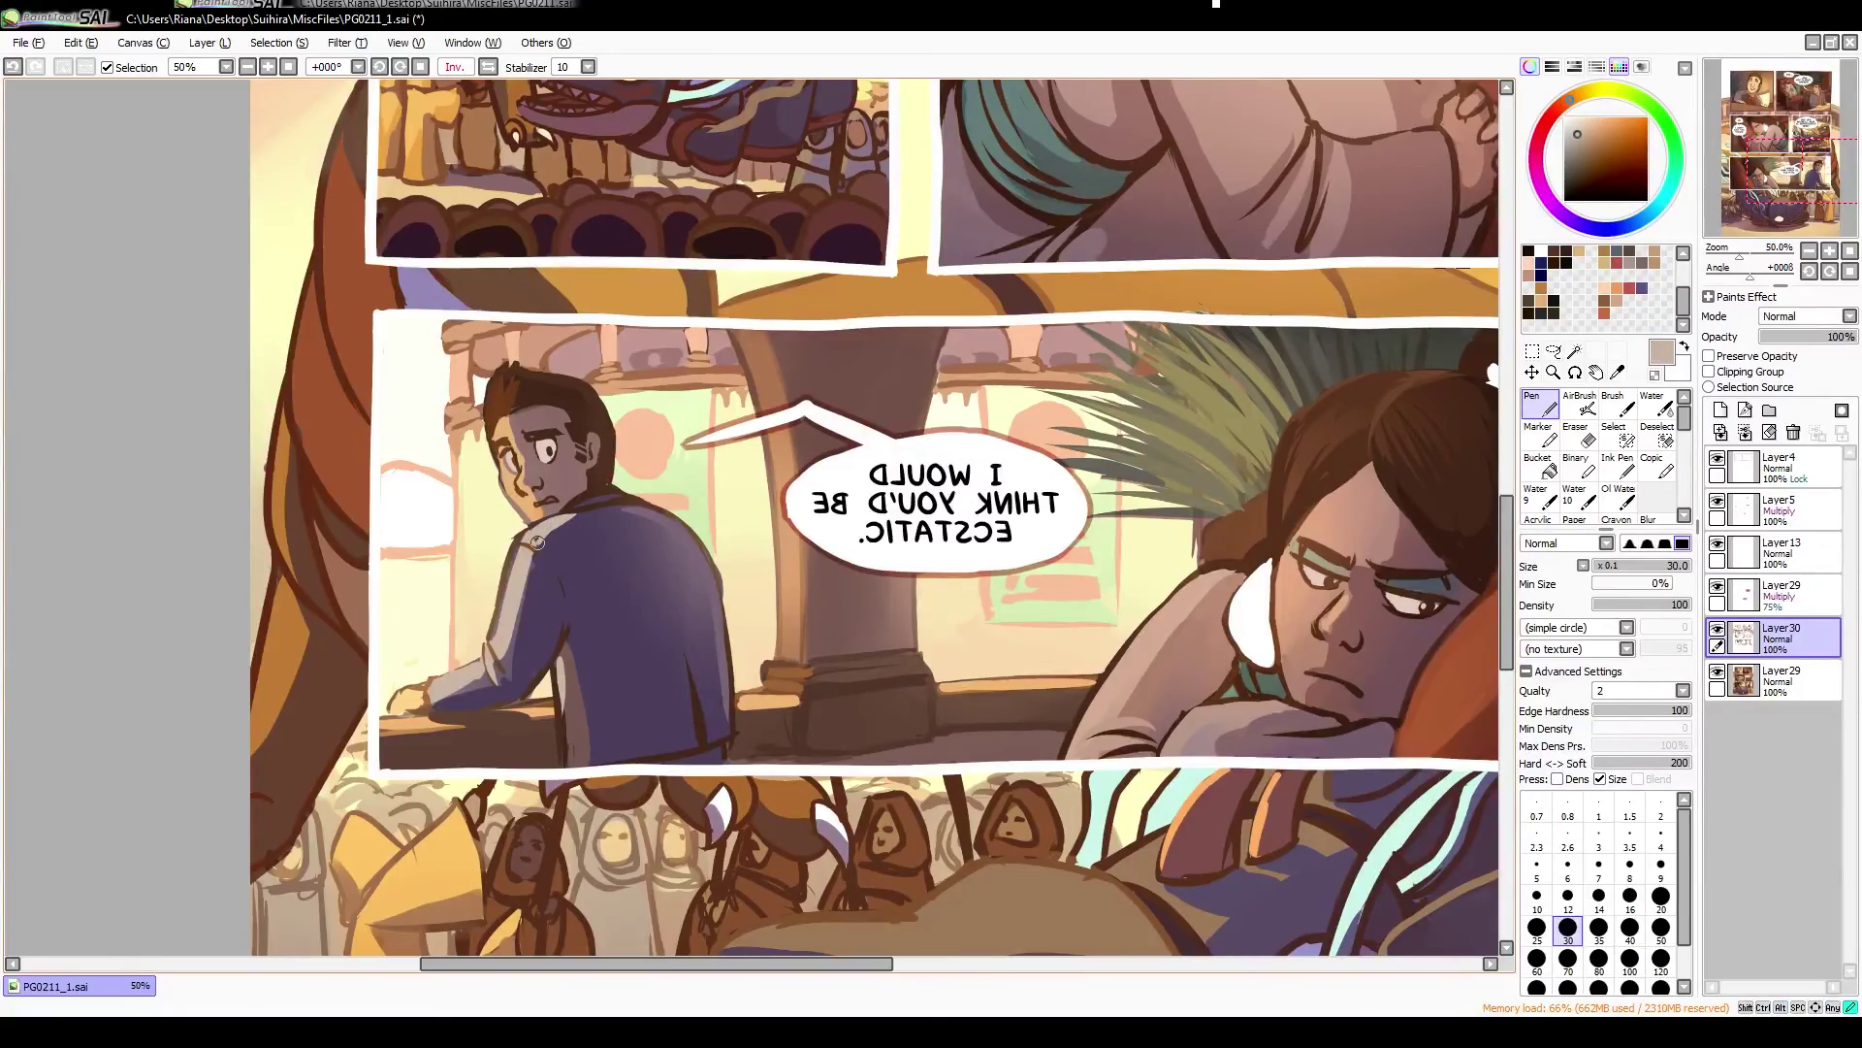
key(h)
Airbrush a soft white glow around the woman's earring and hair ornament in the fifth panel, reducing the brush size to 200
key(Page_Down)
key(v)
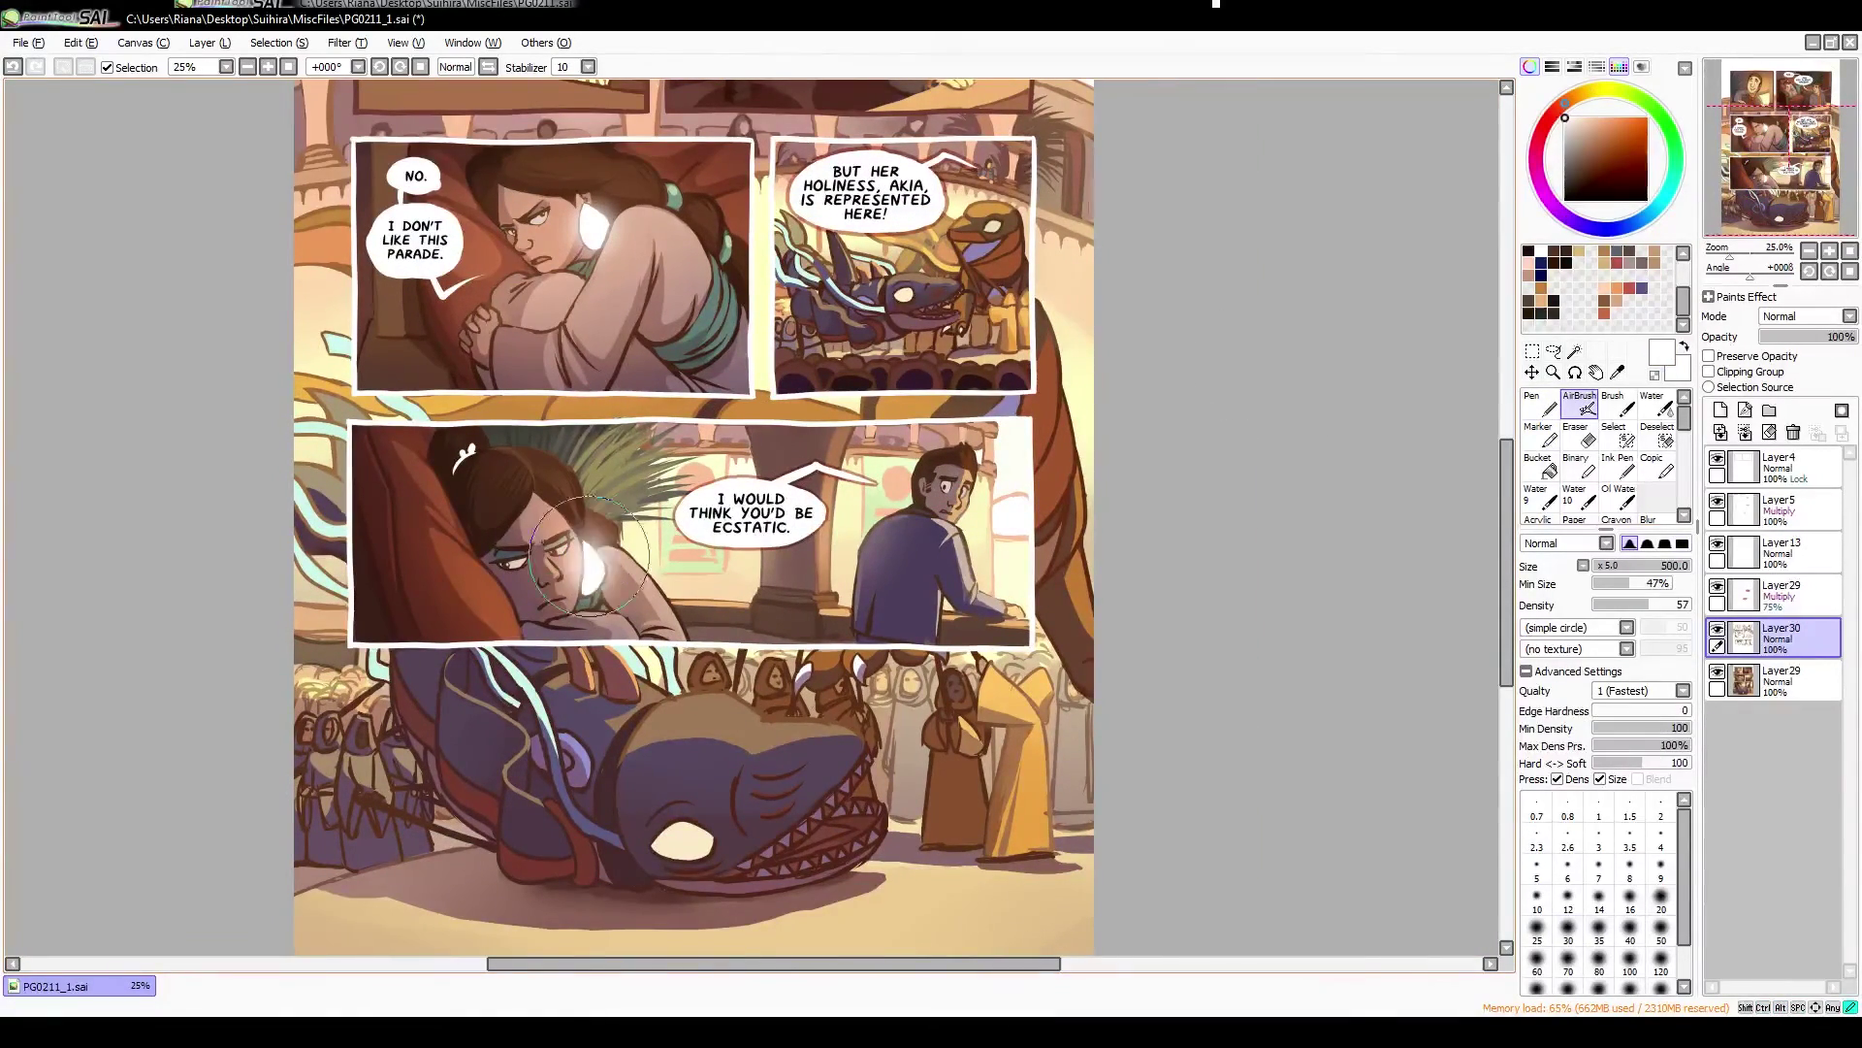
key(ctrl+z)
key(bracketleft)
key(bracketleft)
key(bracketleft)
key(bracketleft)
key(bracketleft)
key(bracketleft)
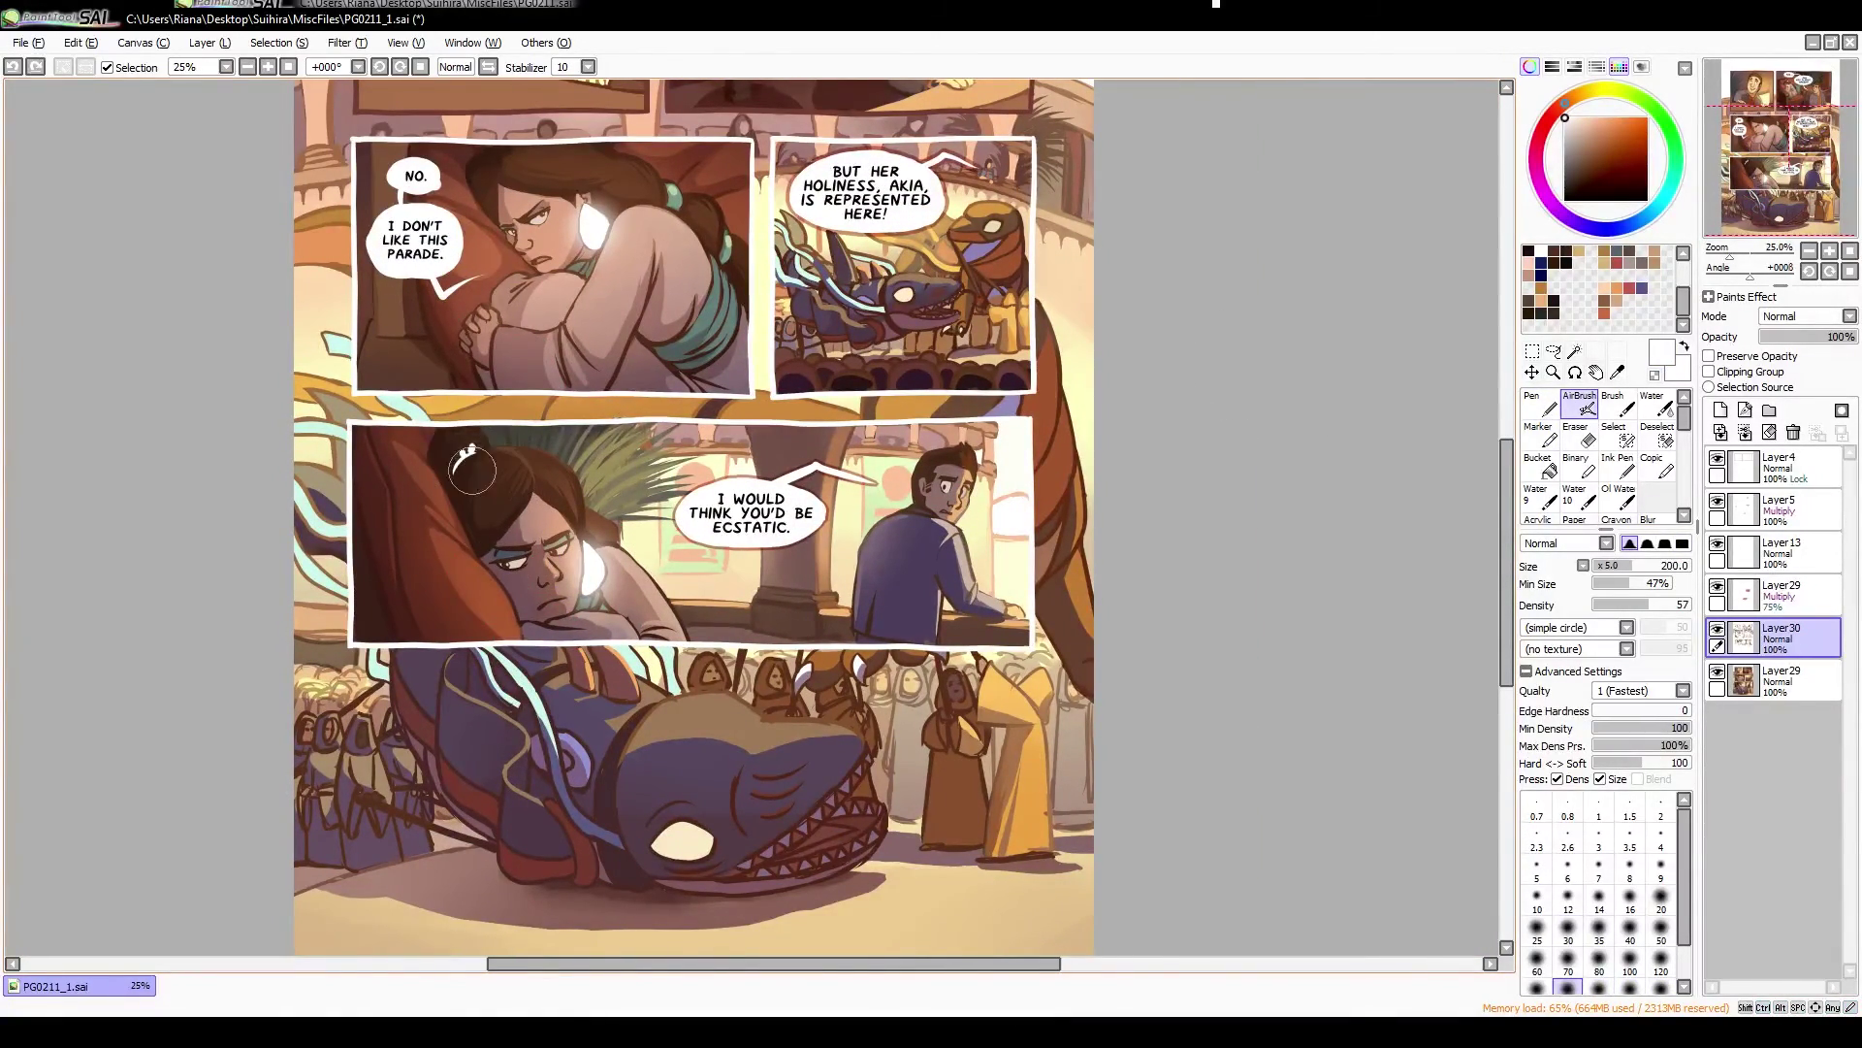
Touch up the fifth panel's pillar area using the Pen with sampled warm browns
key(n)
key(h)
key(h)
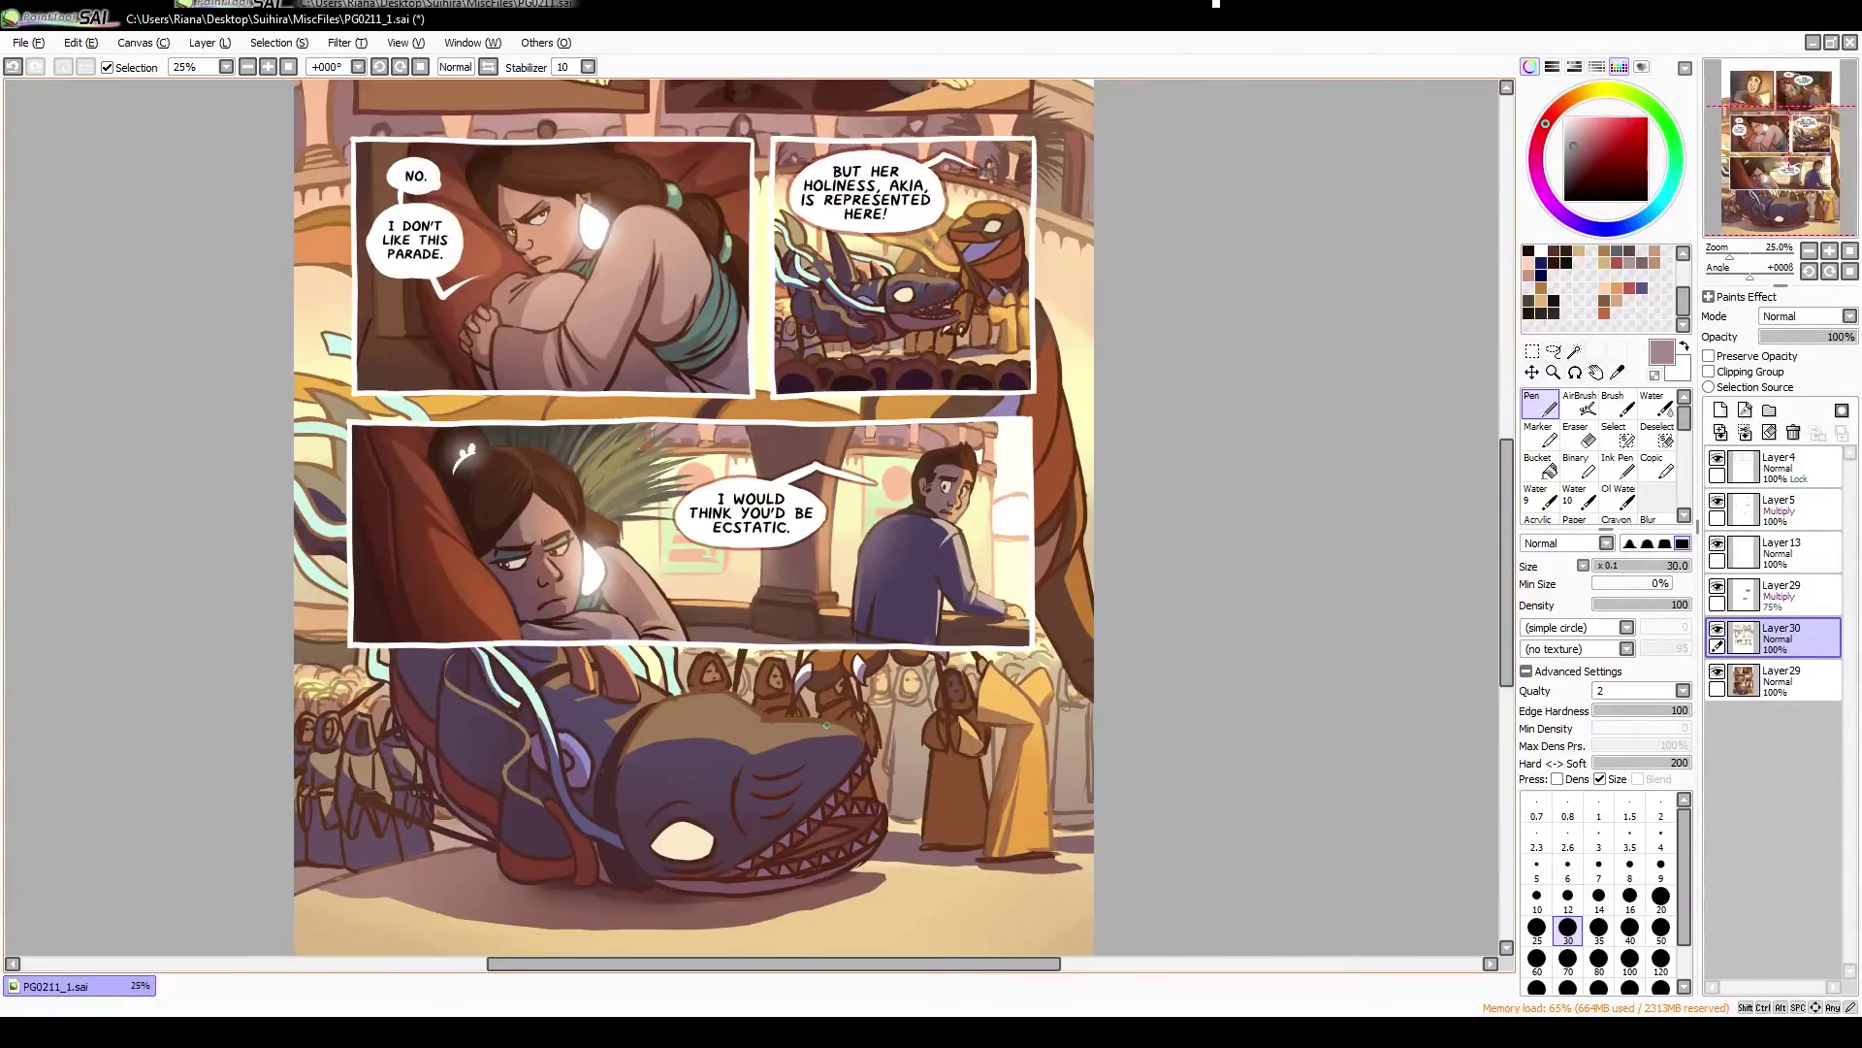
scroll(737, 524, up, 5)
scroll(737, 524, down, 4)
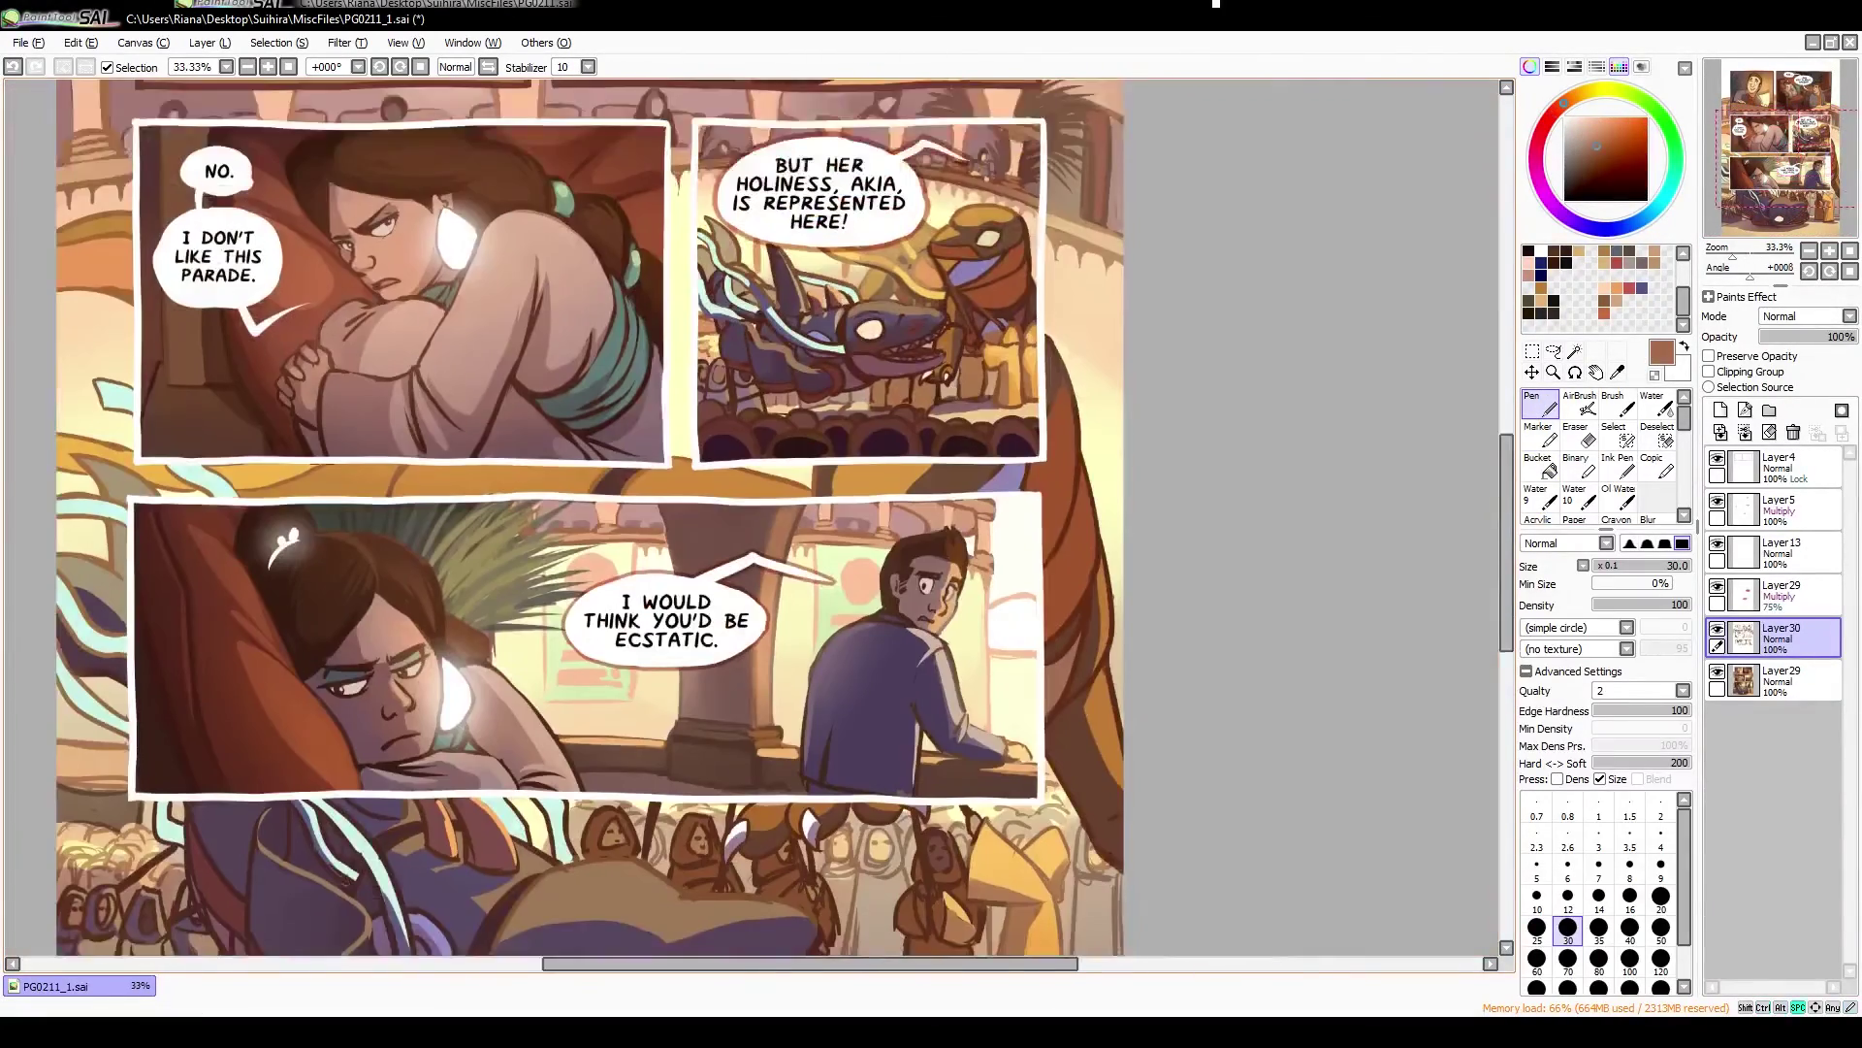
drag(679, 485, 694, 418)
alt+click(679, 459)
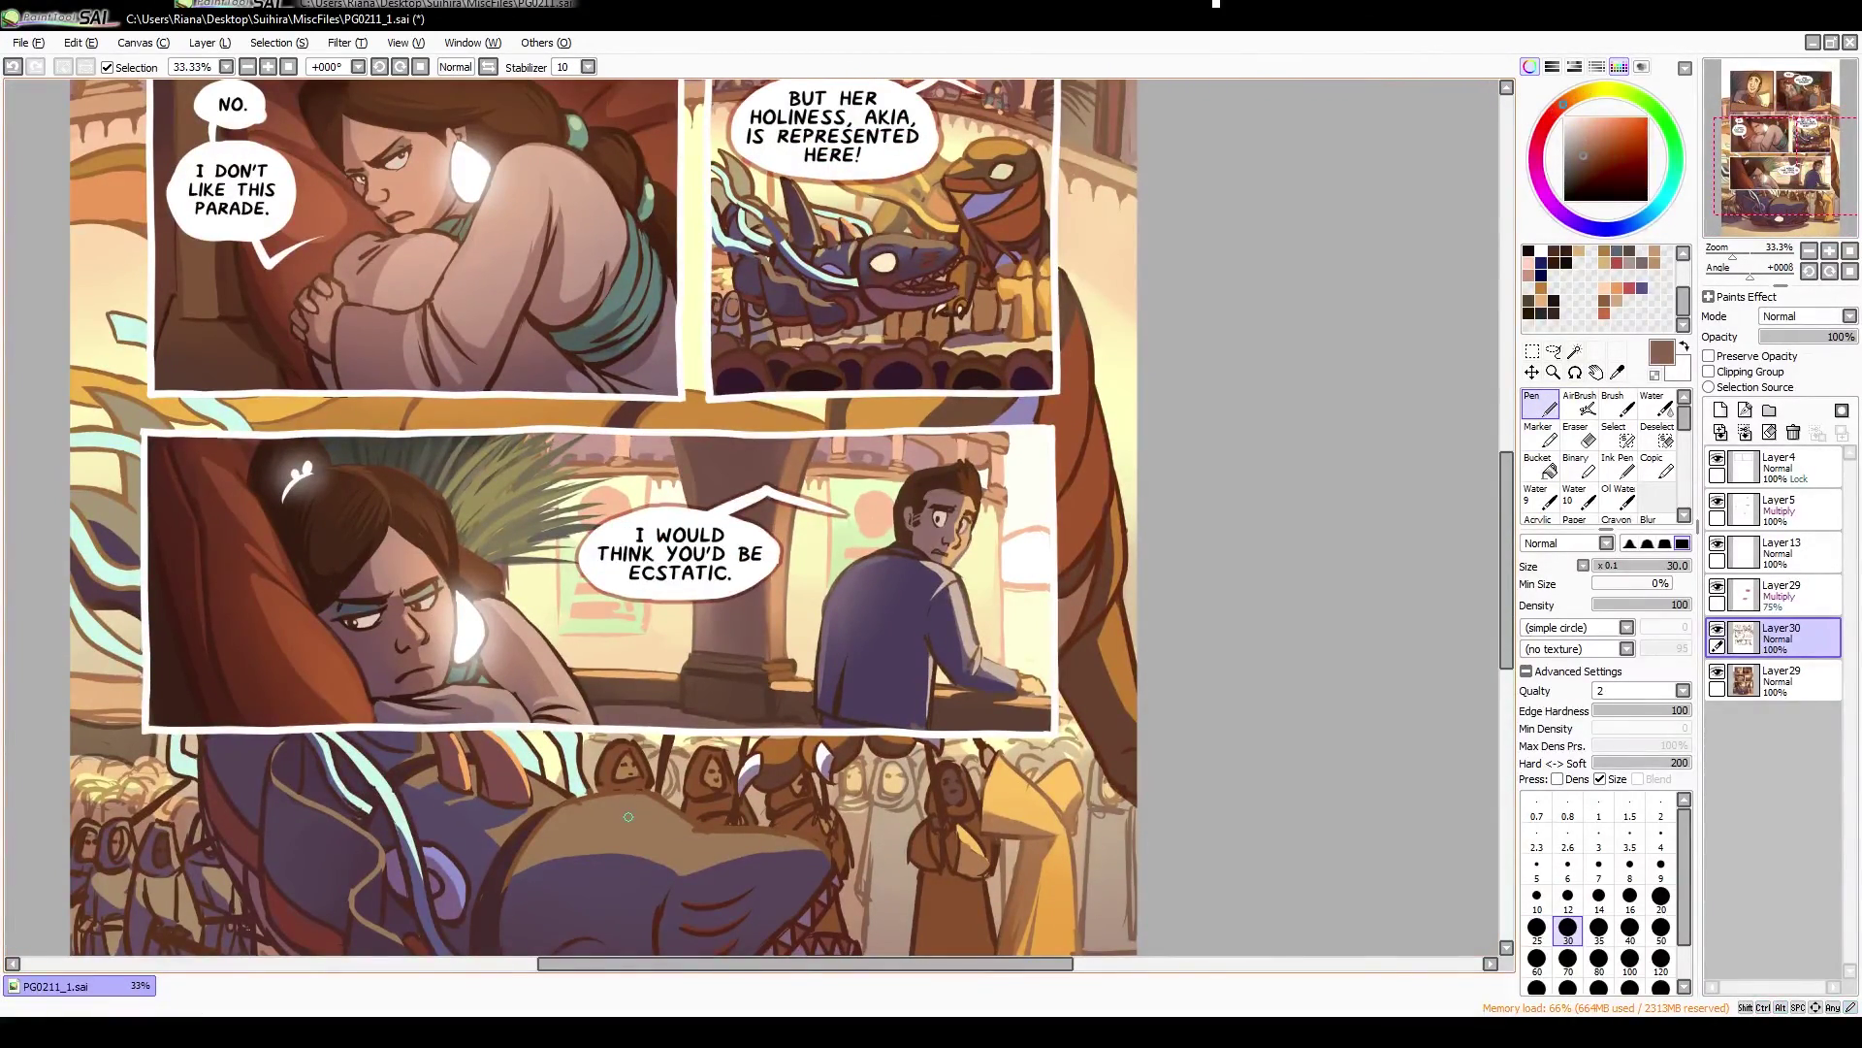
key(h)
key(w)
key(ctrl+shift+n)
alt+click(528, 729)
key(h)
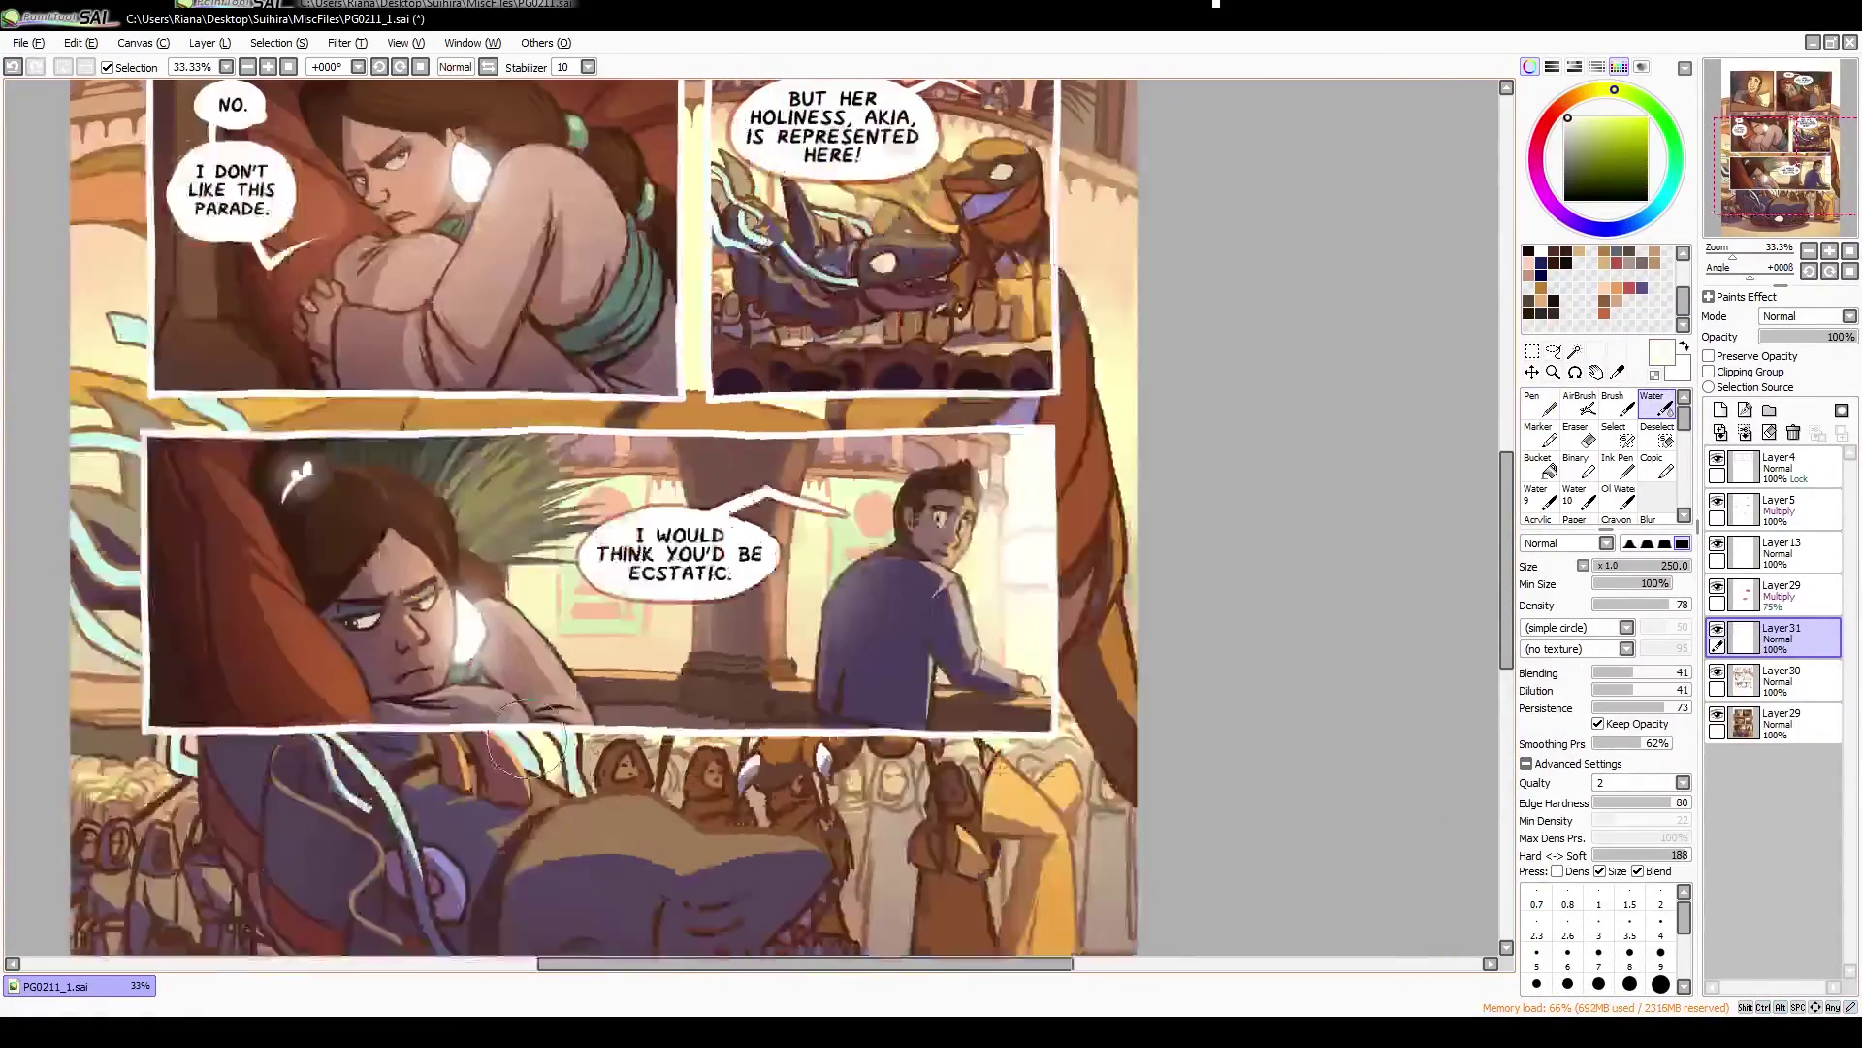
key(n)
key(ctrl+z)
Retouch the man's face and the bright background around him with sampled mauve, pale yellow and dark brown
scroll(925, 521, up, 3)
key(h)
key(h)
key(h)
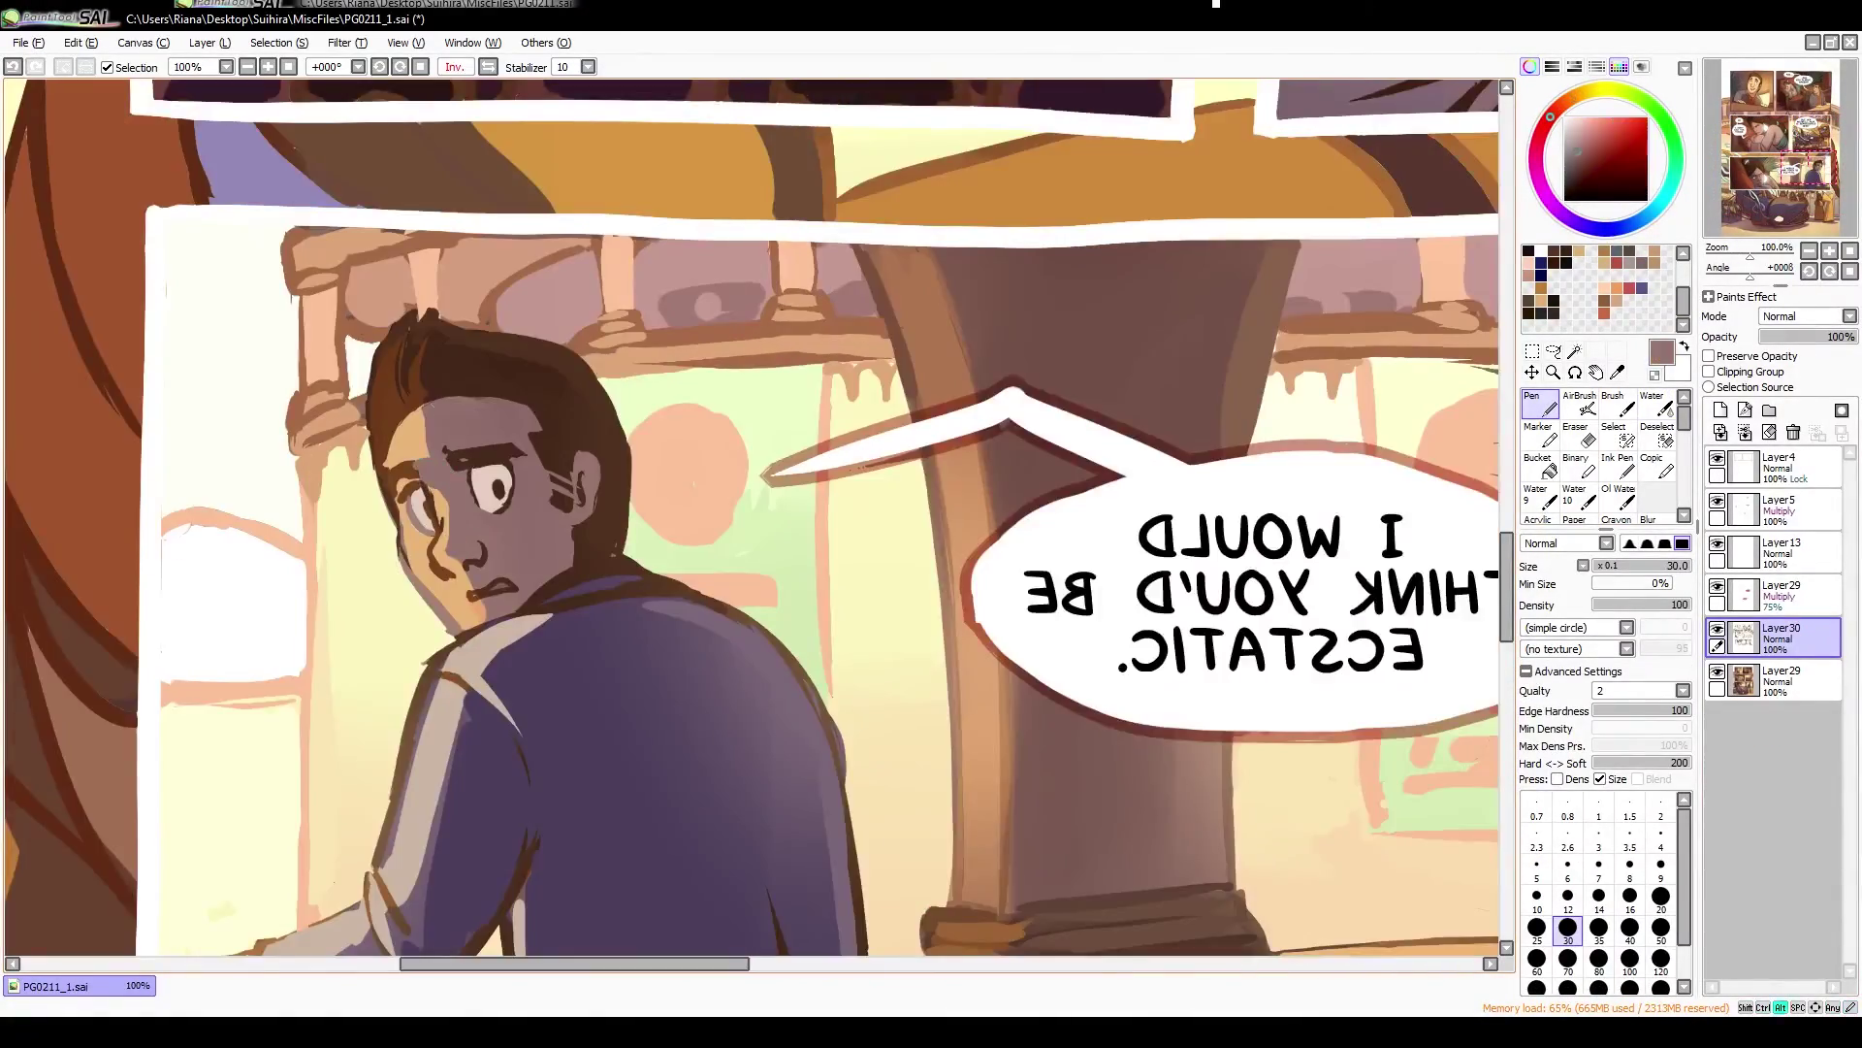
scroll(751, 524, down, 3)
key(h)
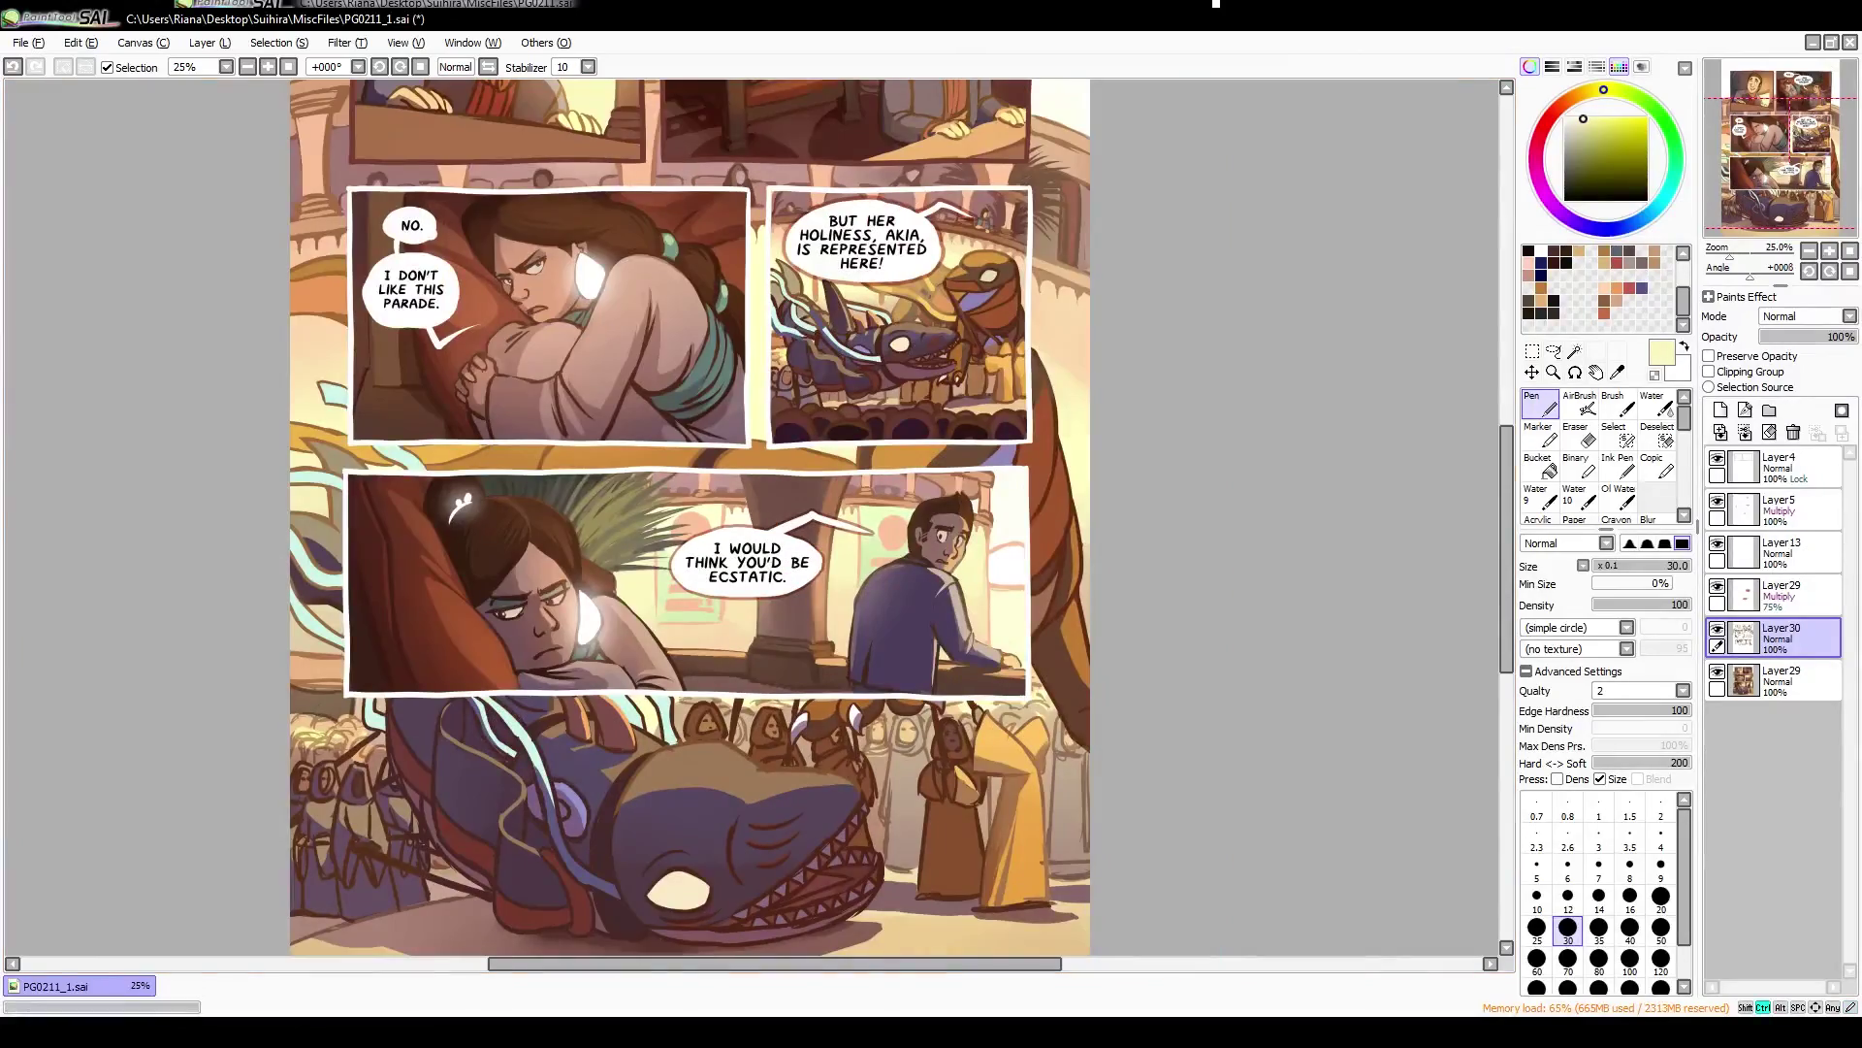
scroll(1296, 881, up, 2)
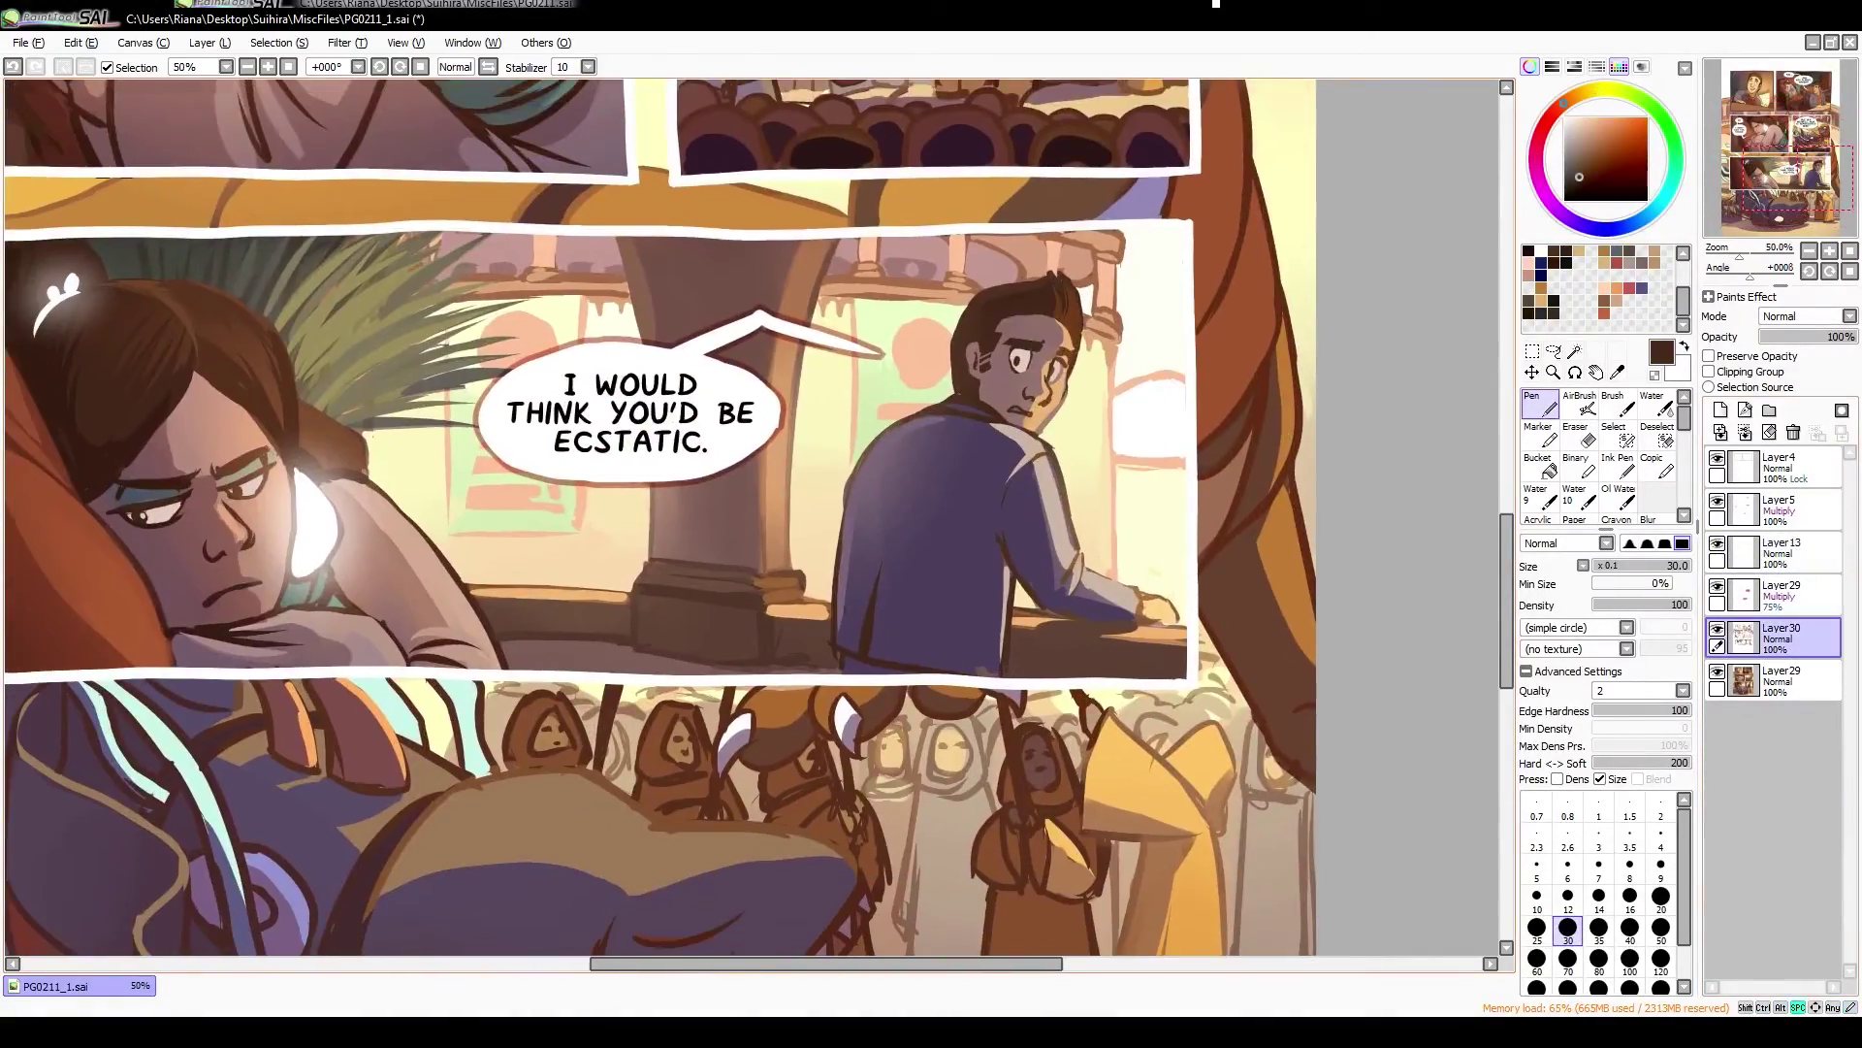
Compare the page with the paint layer toggled and refine the man's jacket and face with purple and pale beige
scroll(1297, 881, down, 3)
click(1717, 628)
scroll(1017, 611, up, 4)
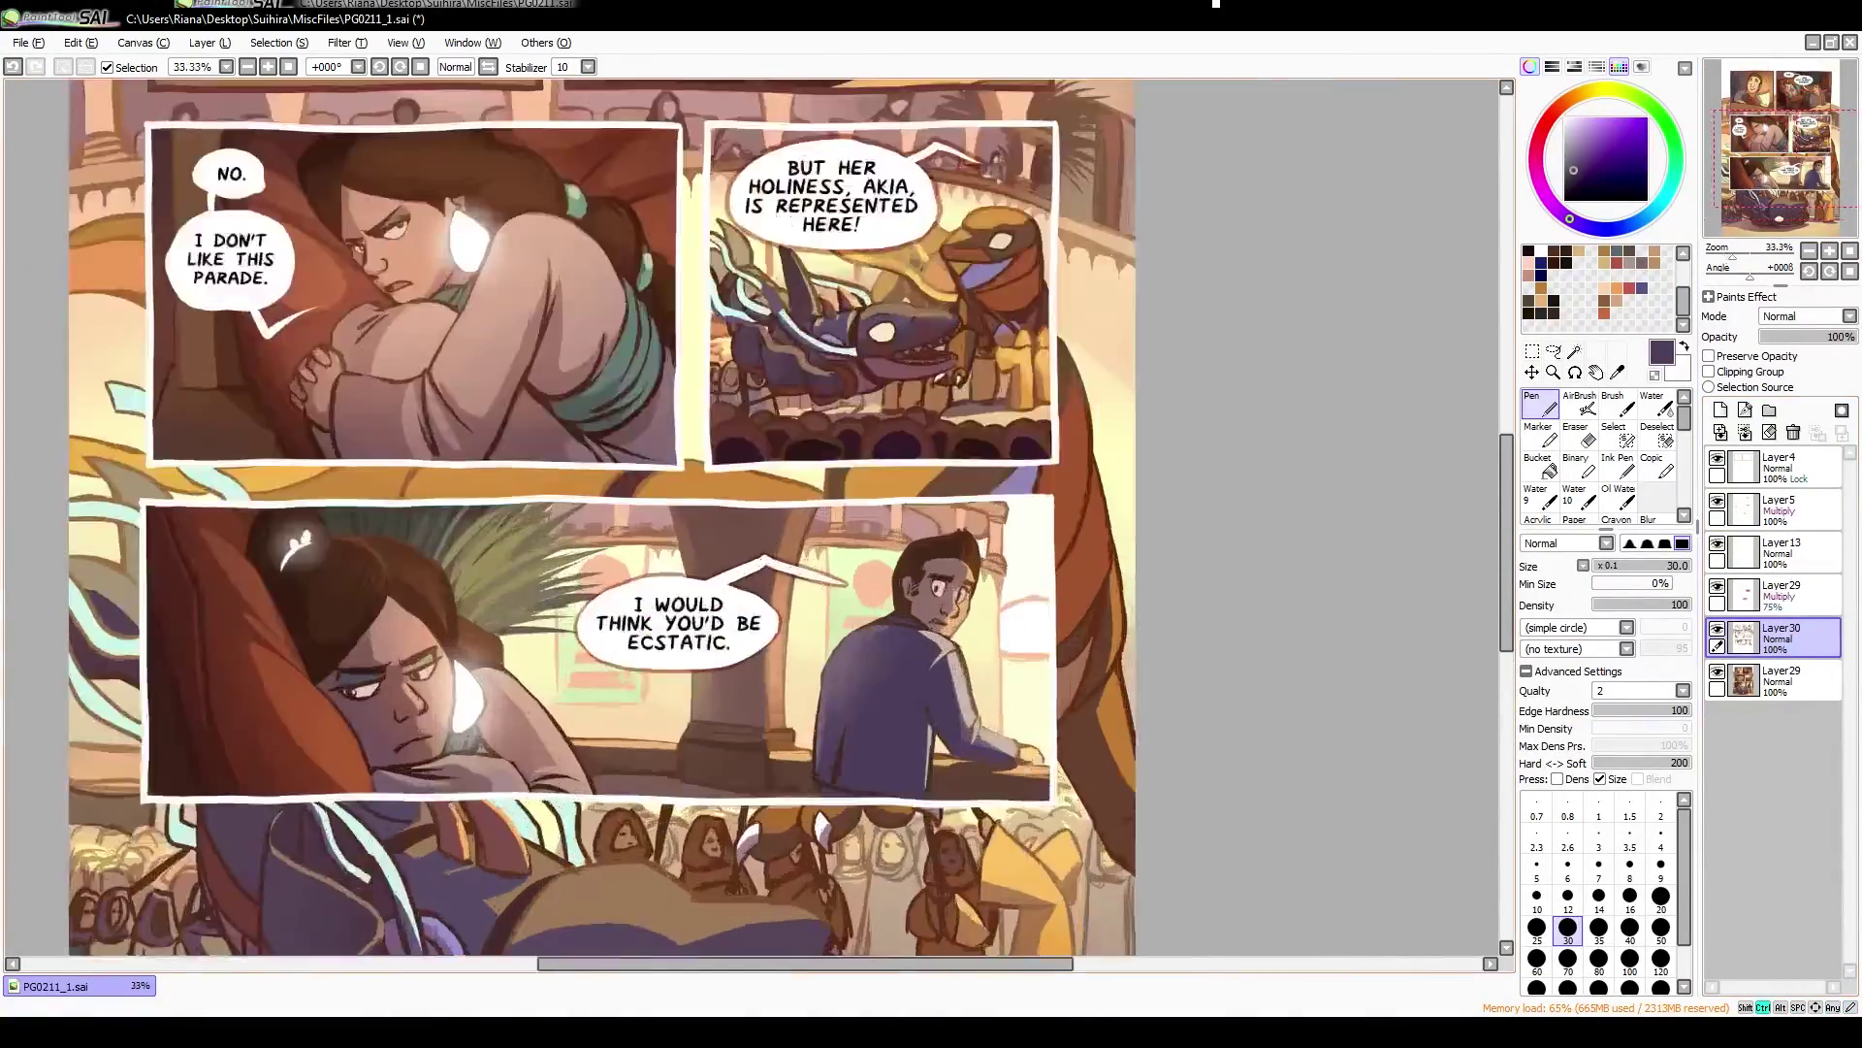
key(h)
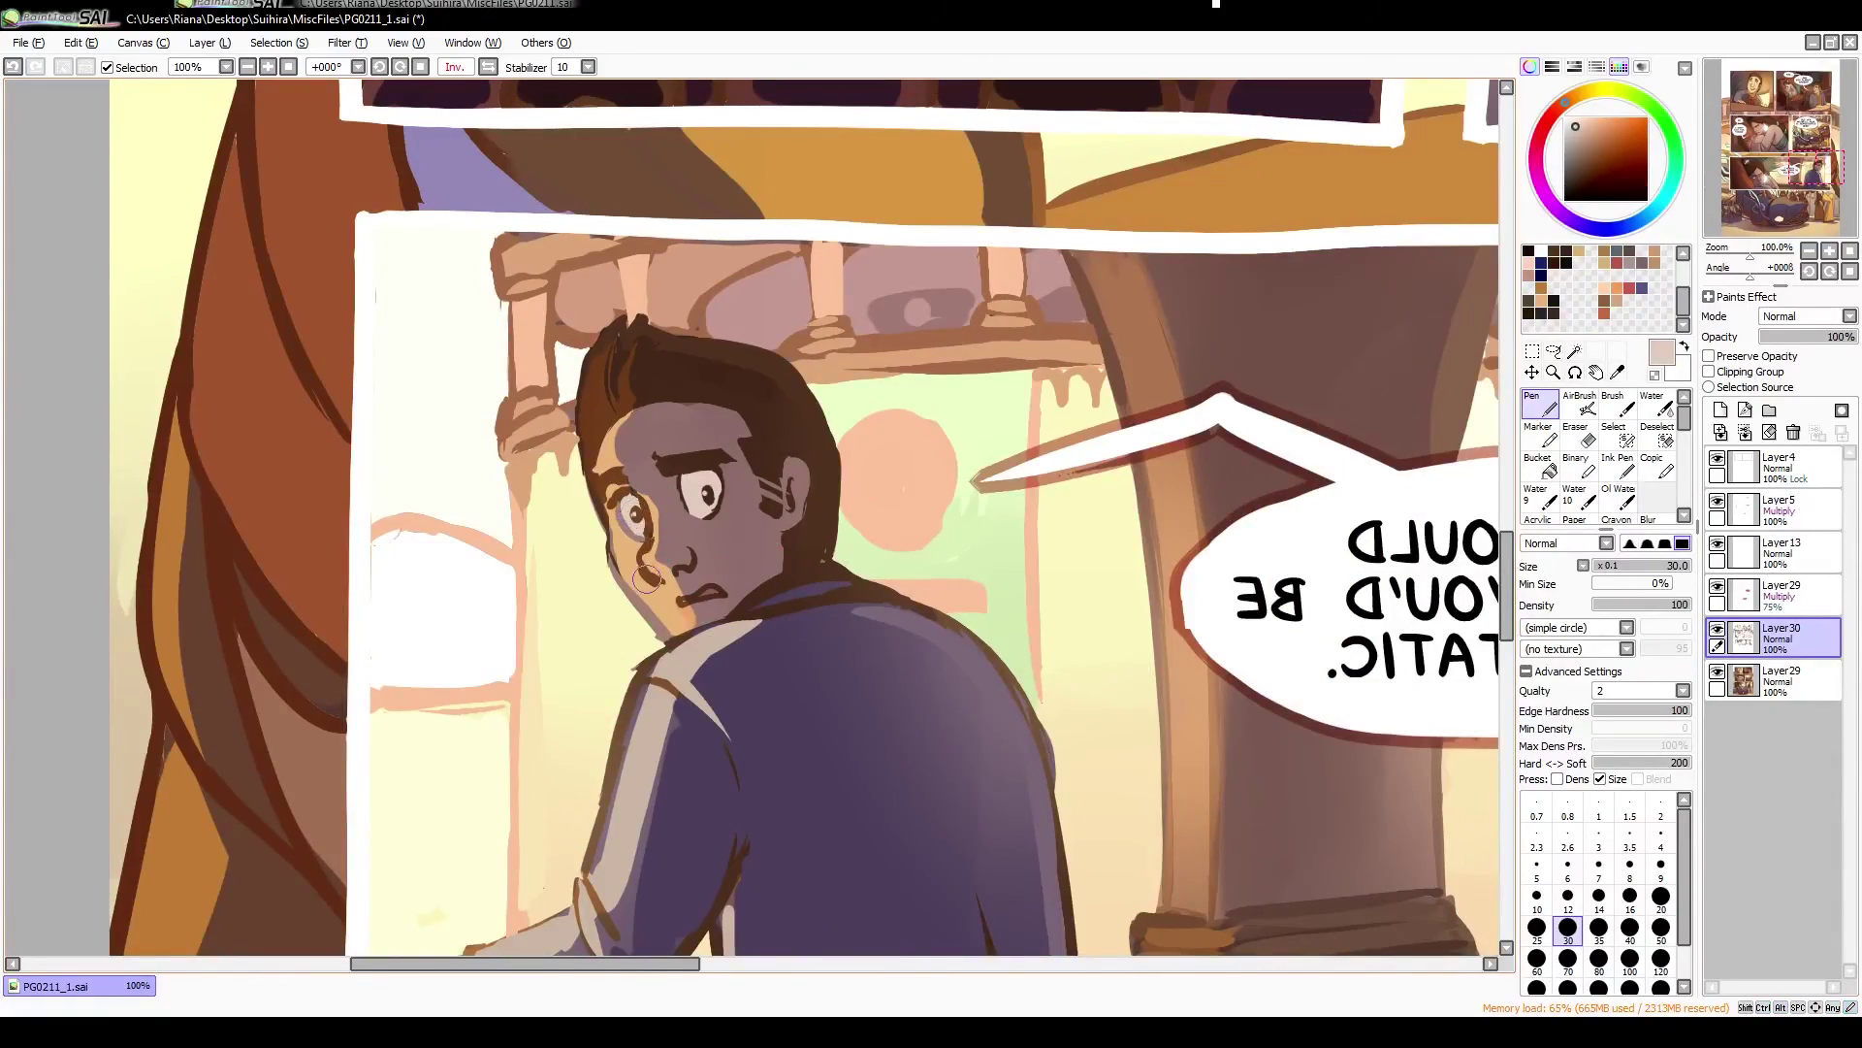
scroll(648, 579, down, 4)
key(h)
key(h)
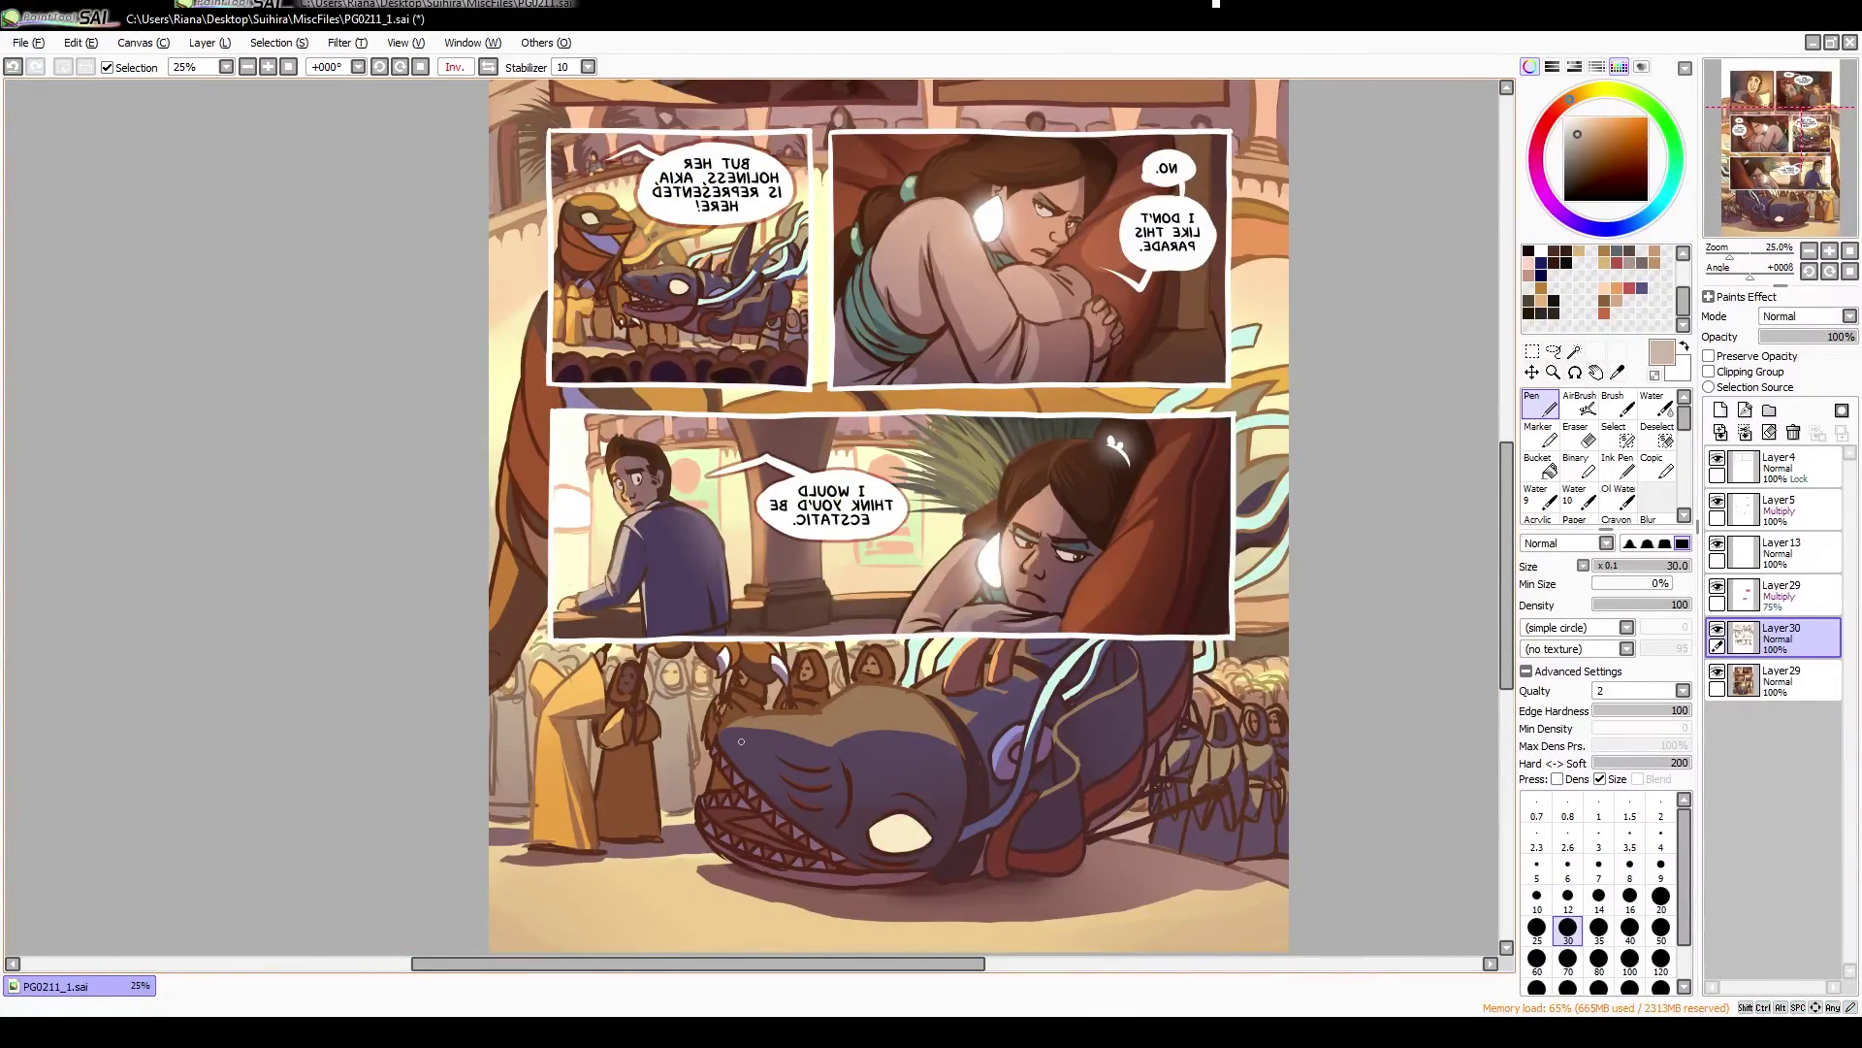
key(h)
scroll(741, 741, down, 1)
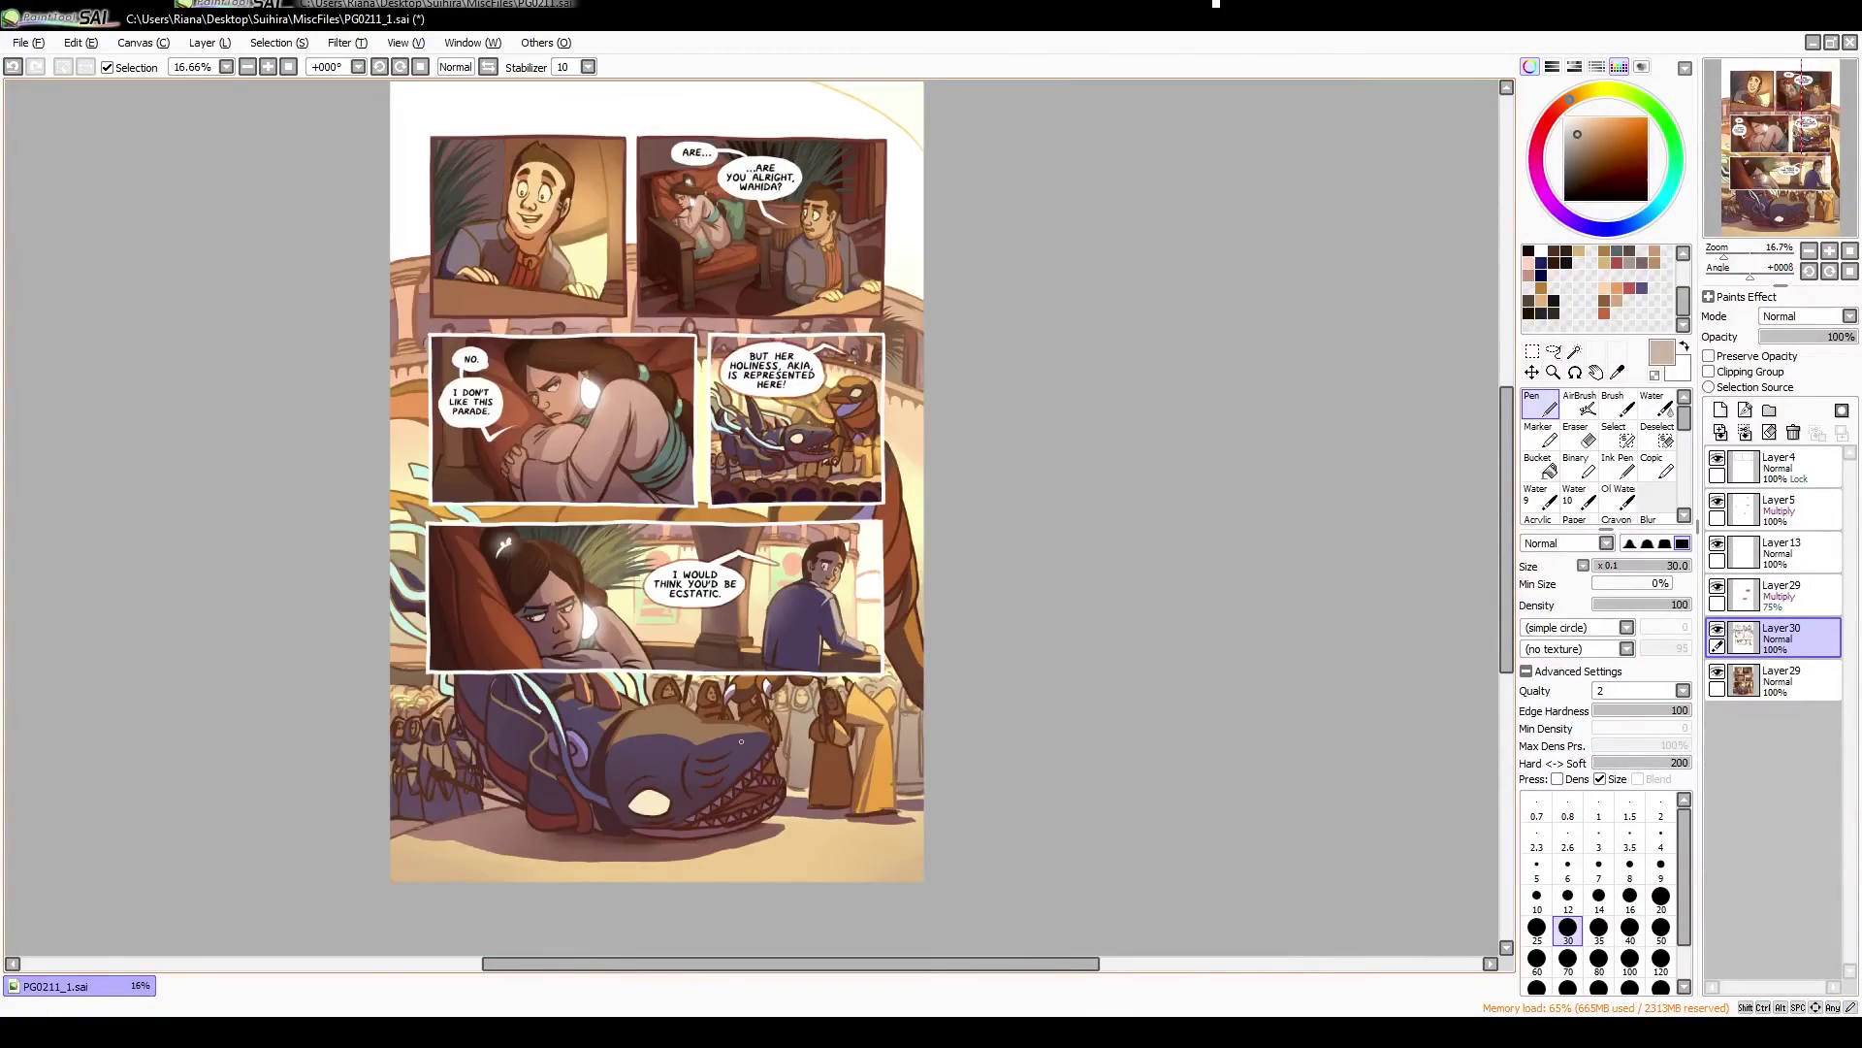
Check the page mirrored and add a new Multiply layer above the paint layer Layer30
key(h)
key(h)
key(ctrl+shift+n)
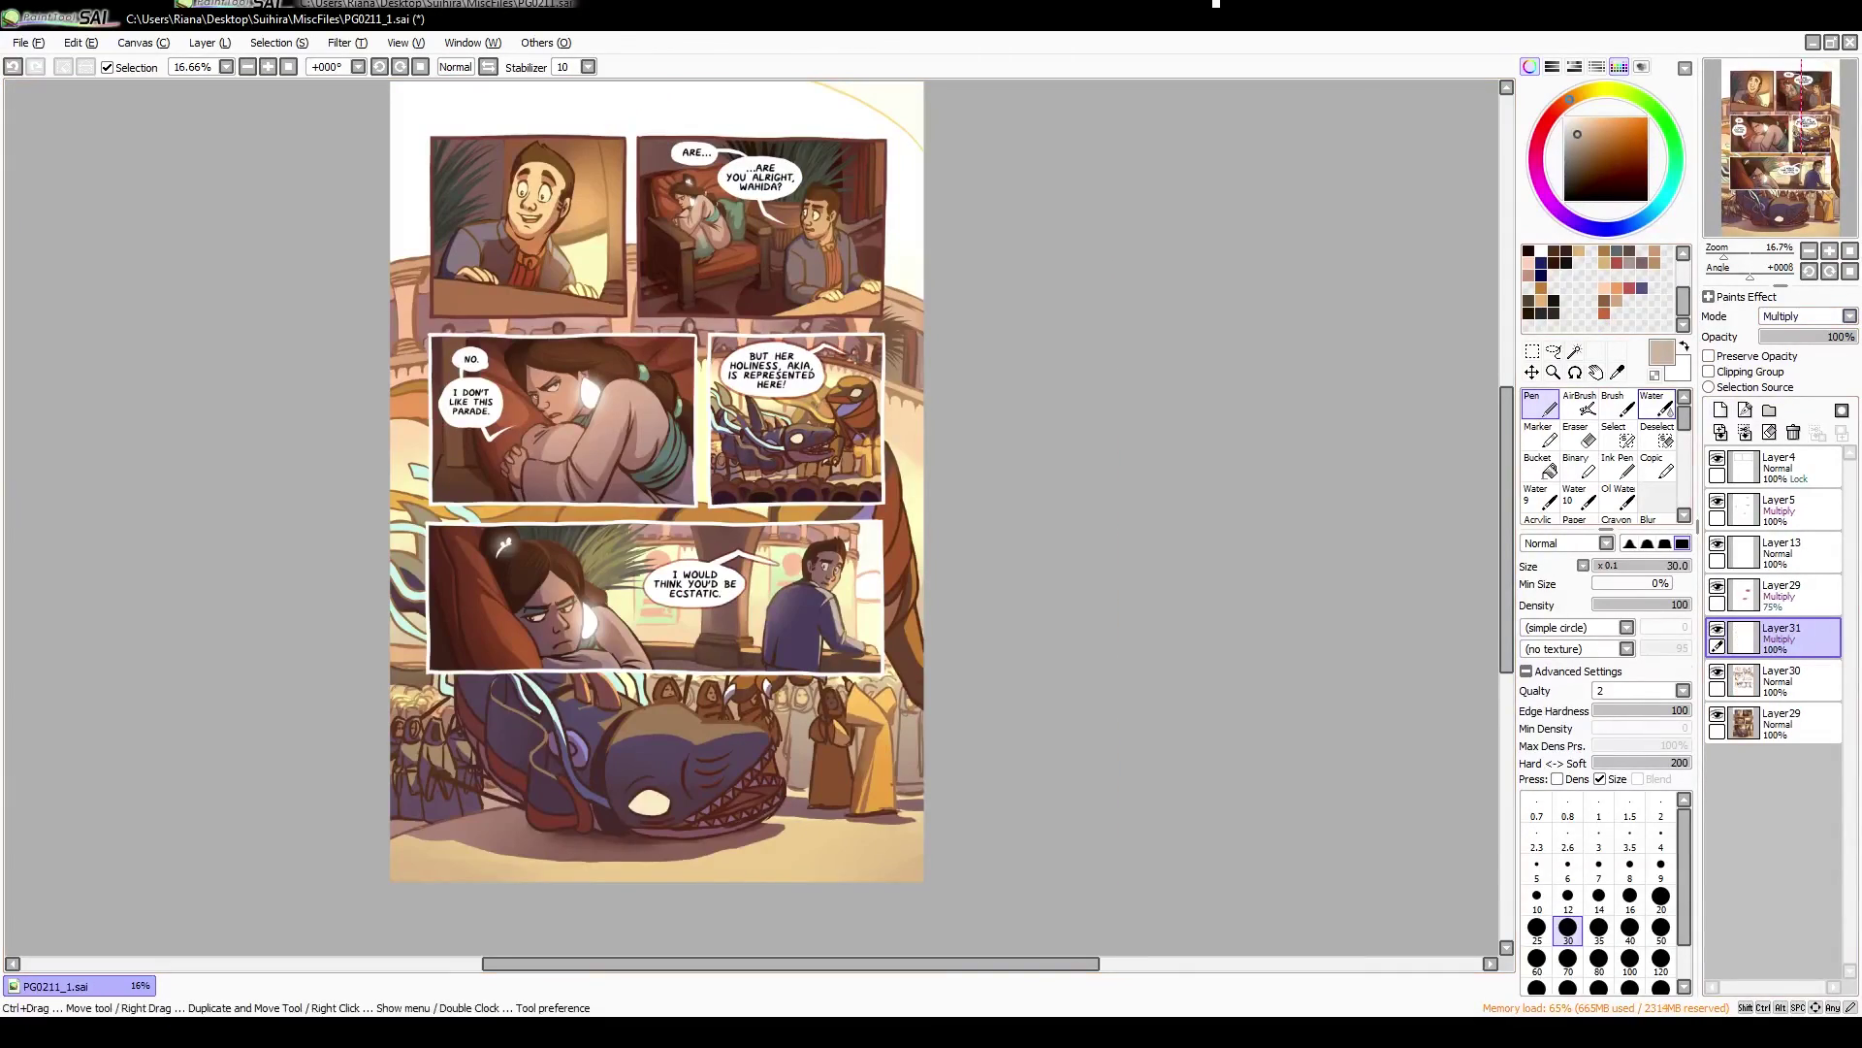
key(w)
key(h)
key(h)
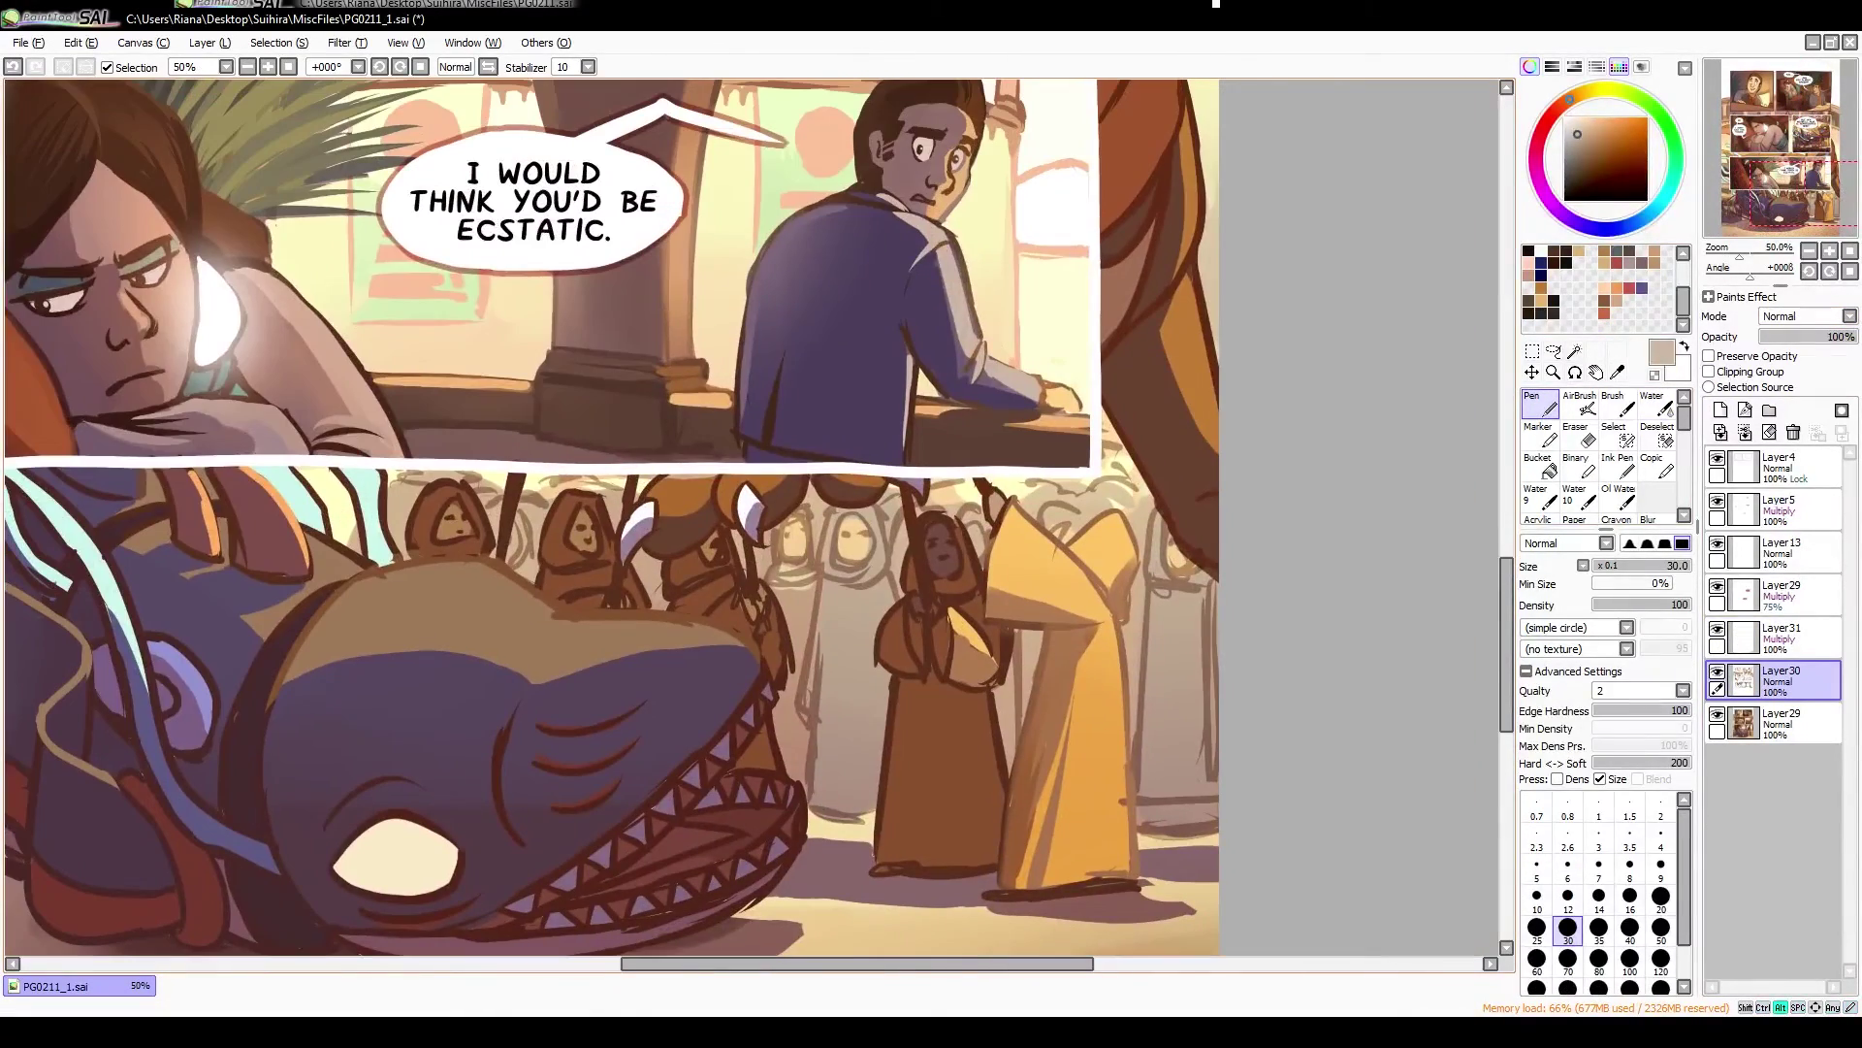
Touch up the hooded figures behind the shark float and the shark's underside on Layer30 with sampled dark browns
alt+click(810, 519)
drag(735, 628, 711, 599)
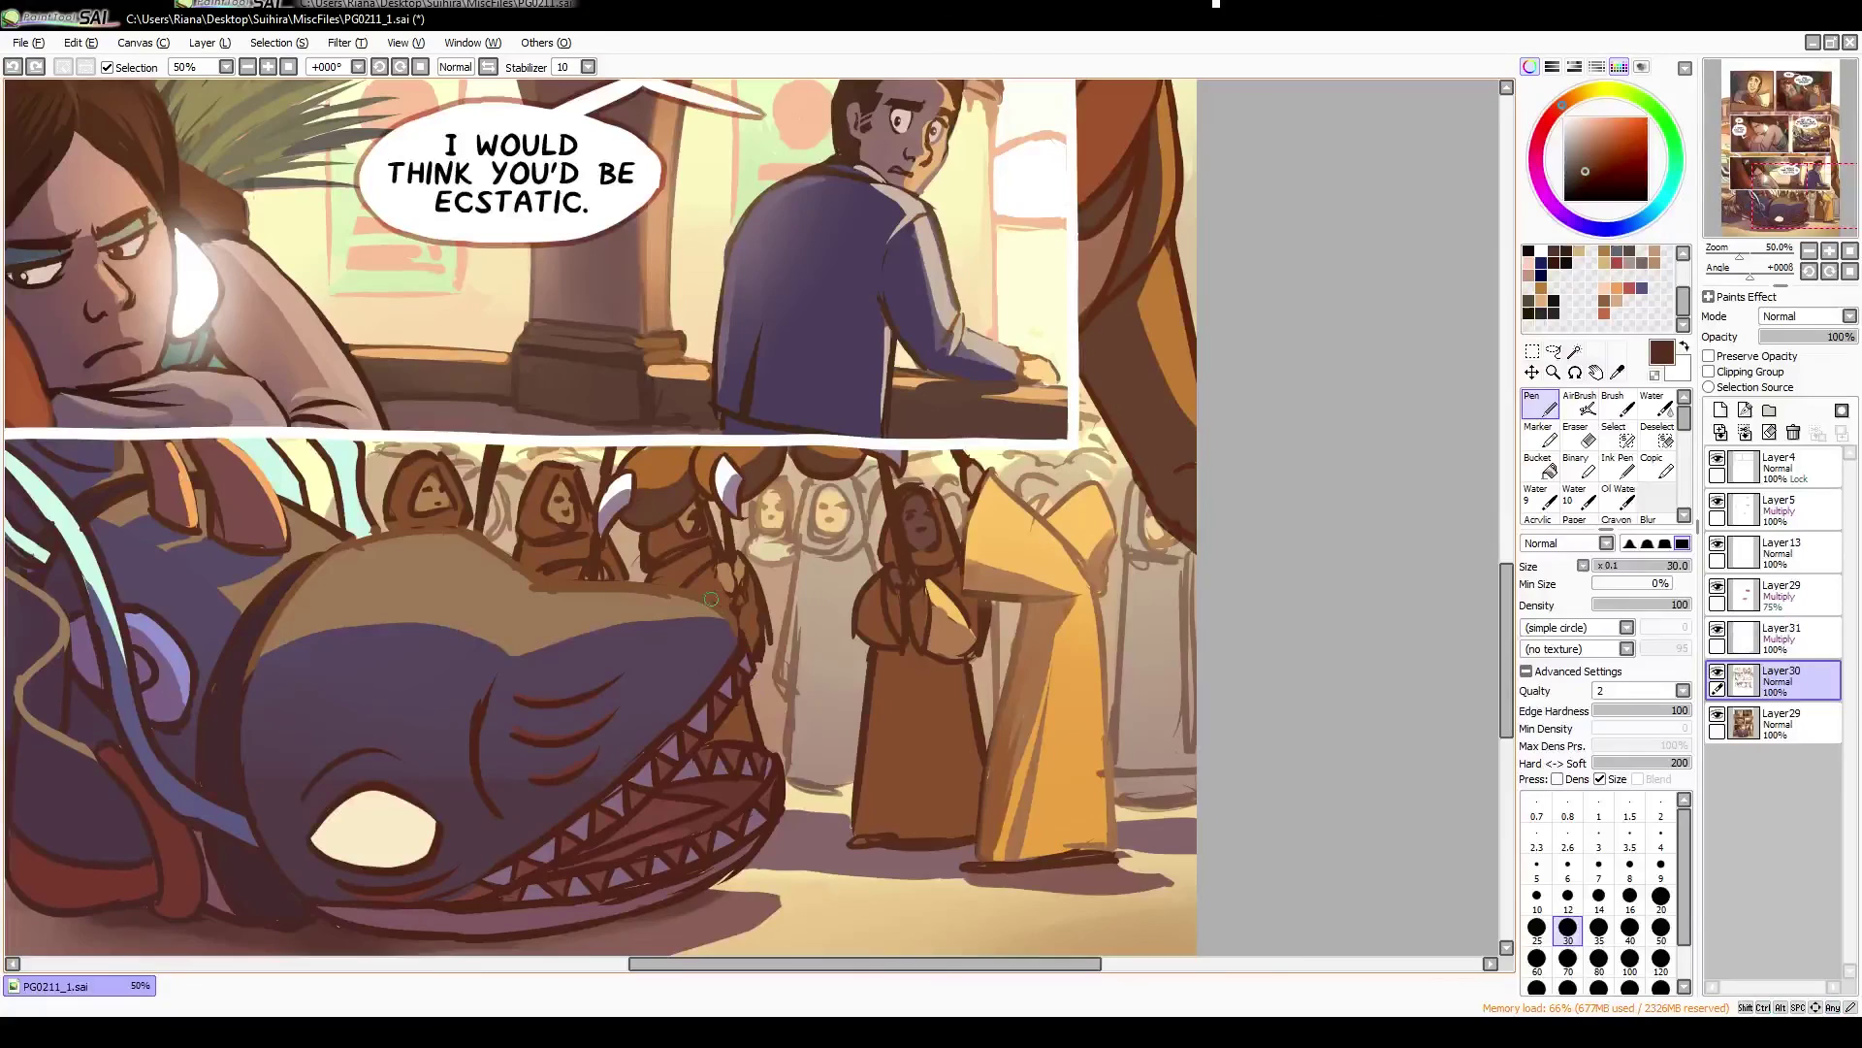
alt+click(374, 511)
drag(374, 511, 471, 308)
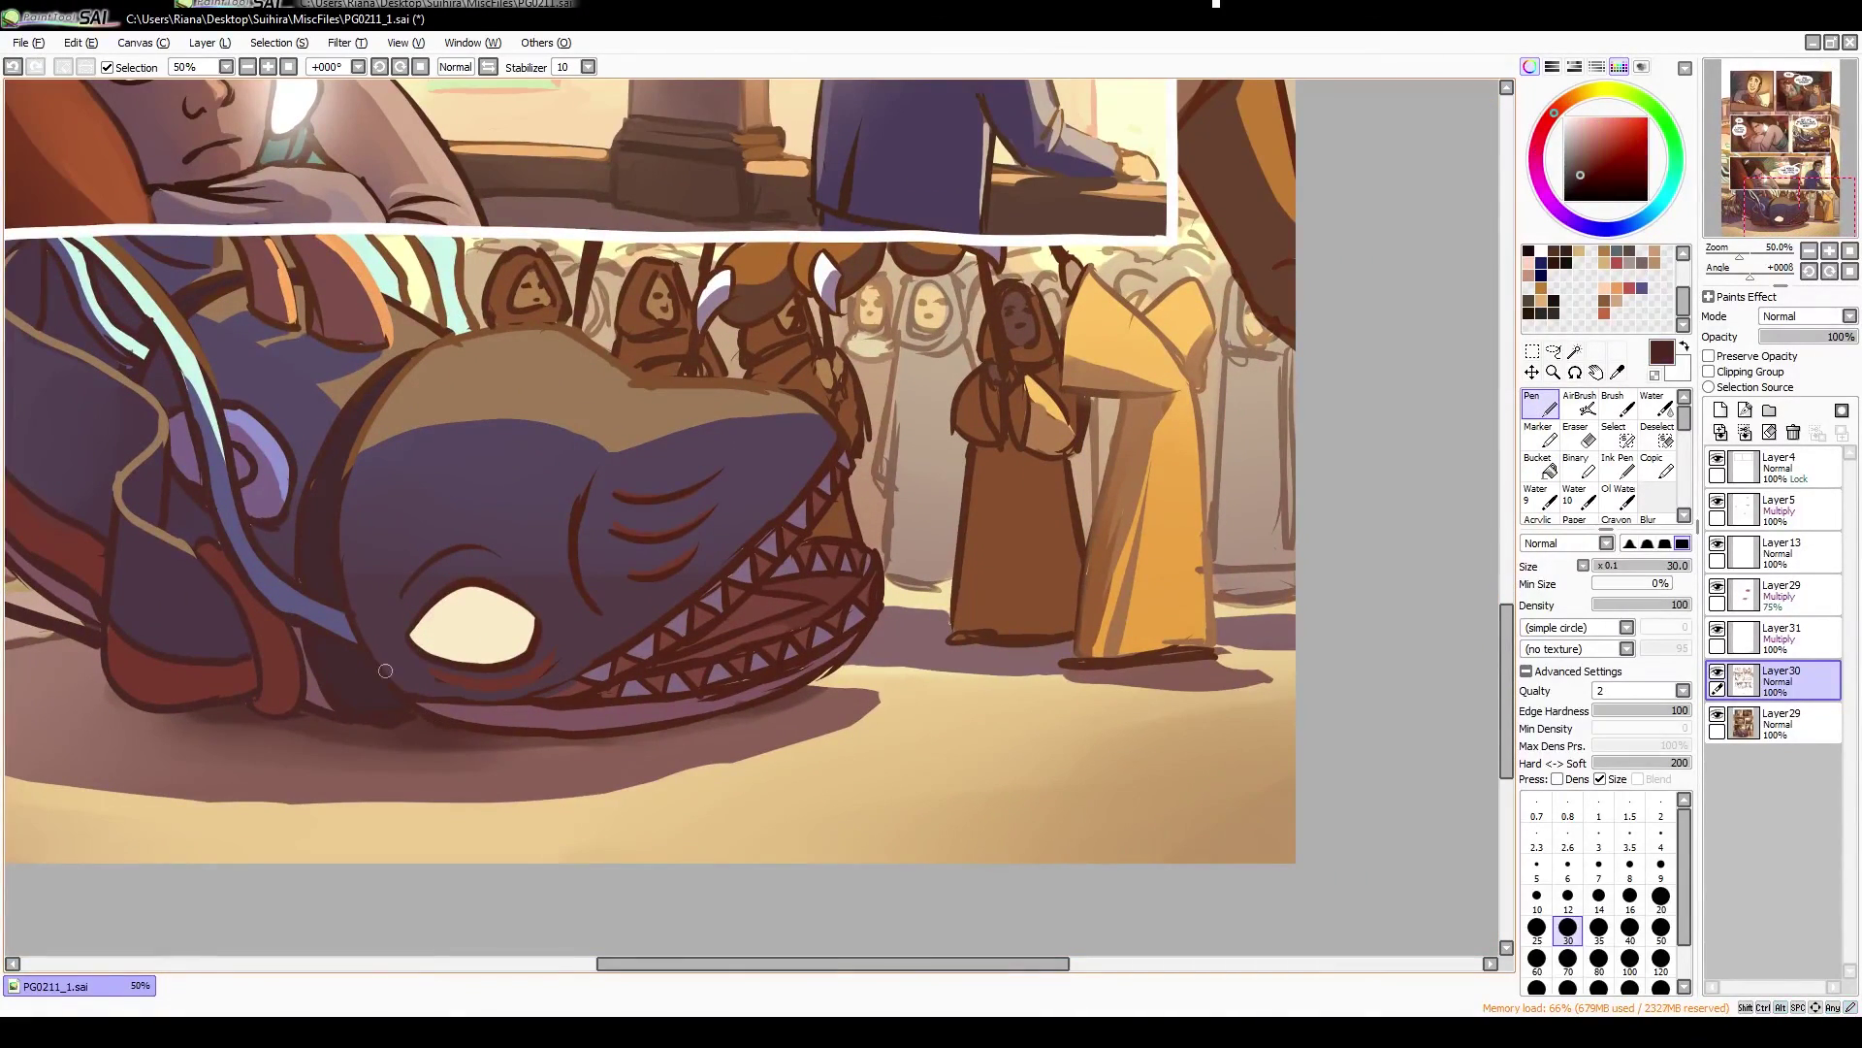
Retouch the crowd and robed figures in front of the shark's mouth using sampled tan and dark brown
alt+click(814, 815)
drag(701, 370, 517, 607)
alt+click(1007, 493)
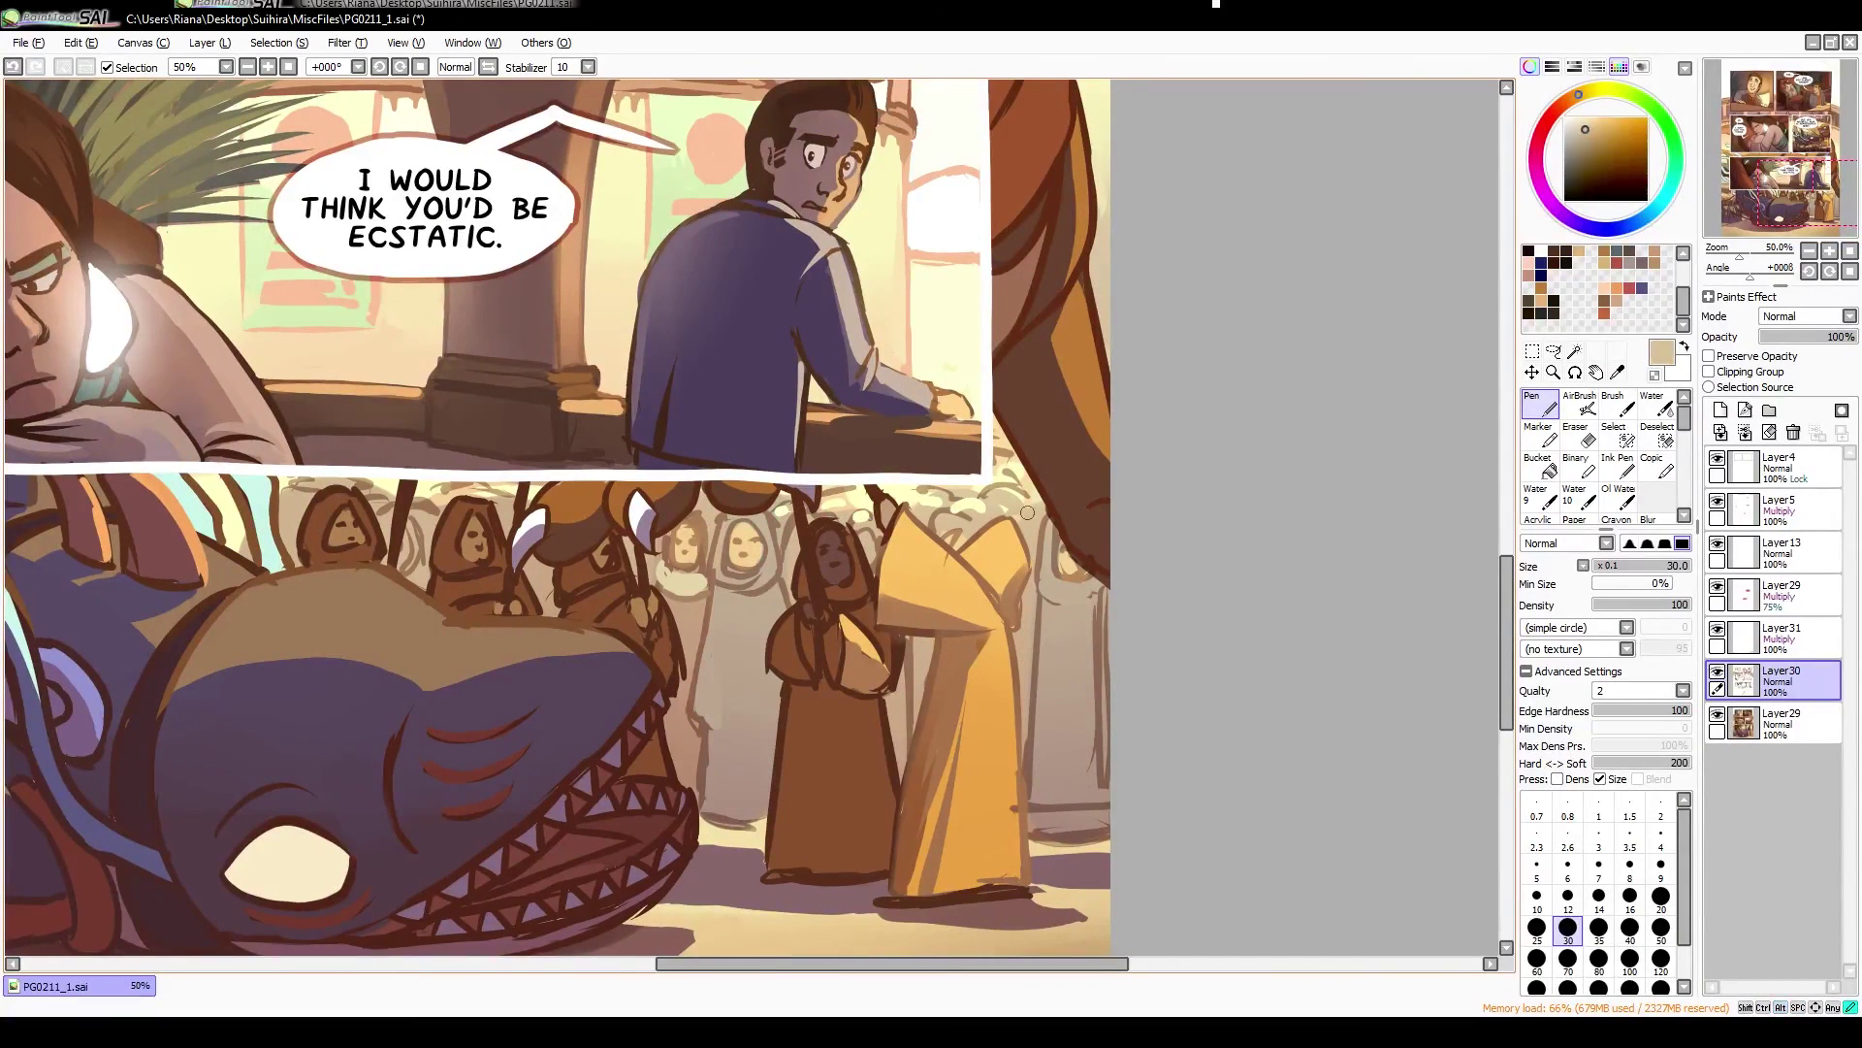
alt+click(954, 881)
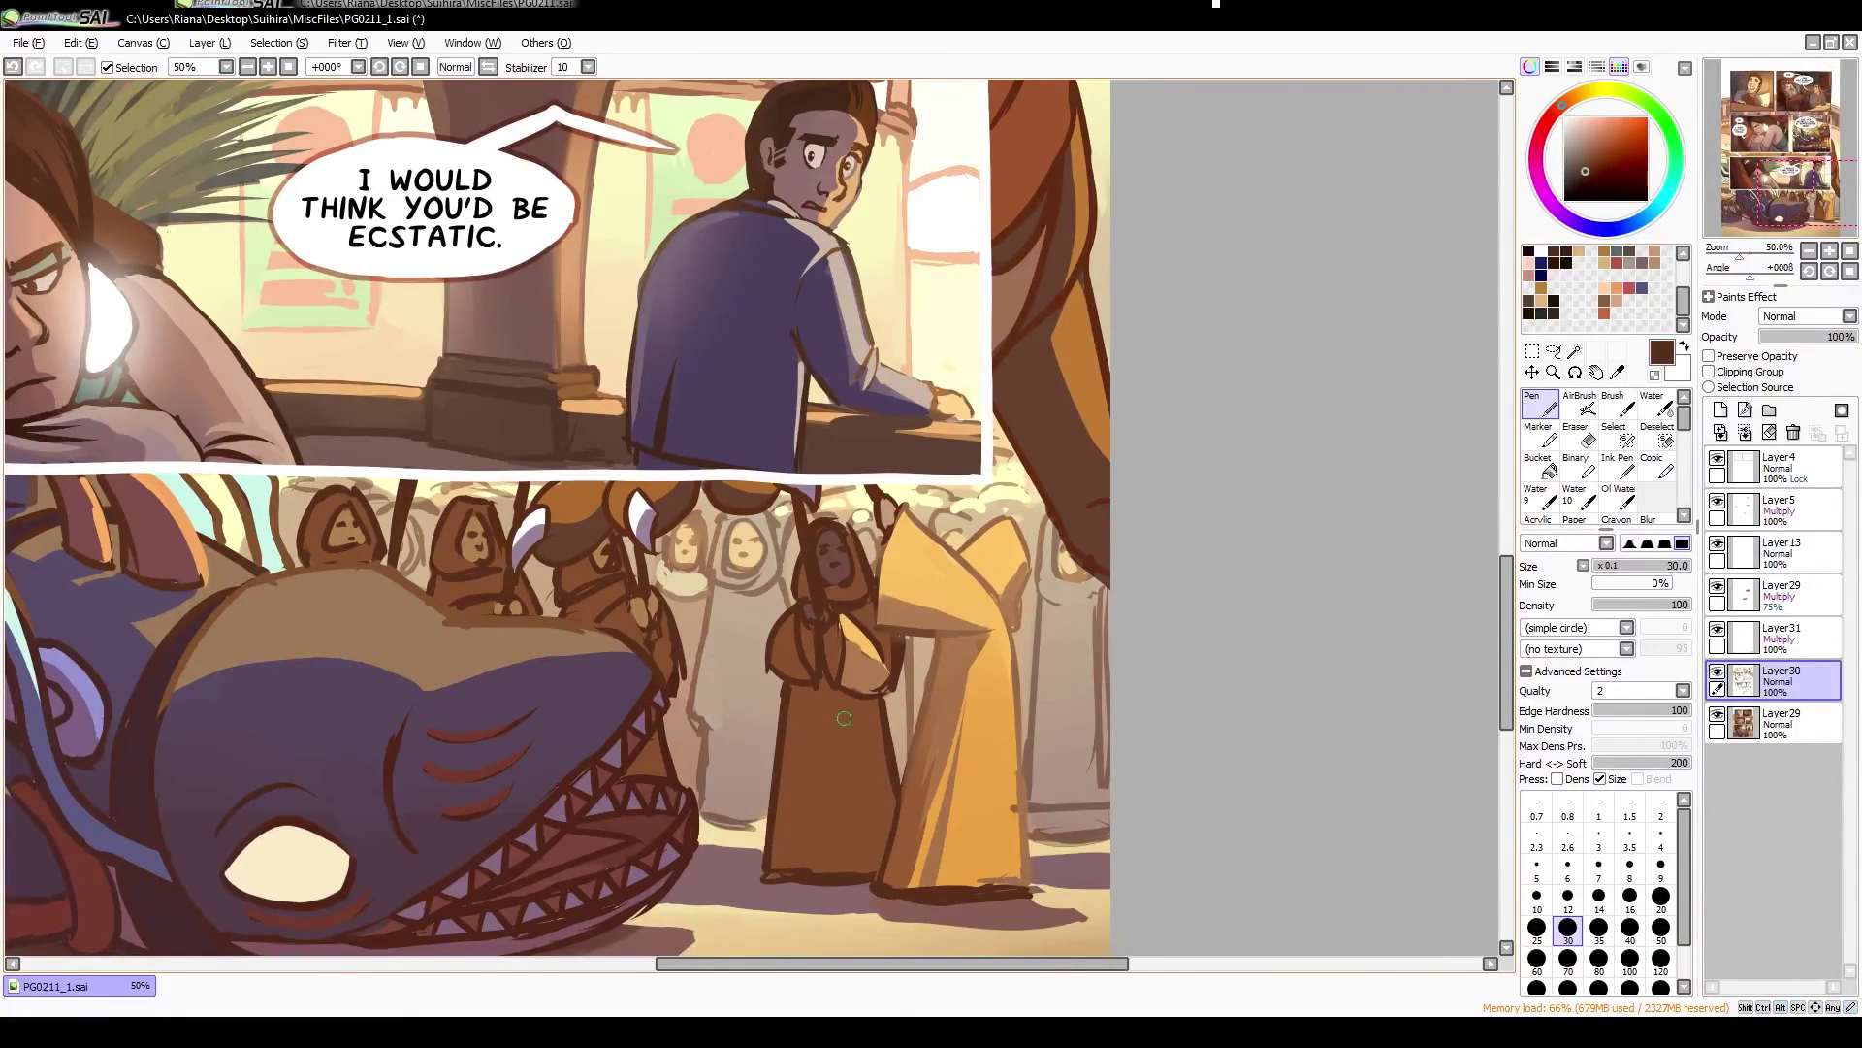
Refine the robed crowd and the shaded ground behind the shark float with sampled dark brown and mauve
drag(1029, 597, 1445, 429)
alt+click(844, 446)
drag(844, 446, 1144, 419)
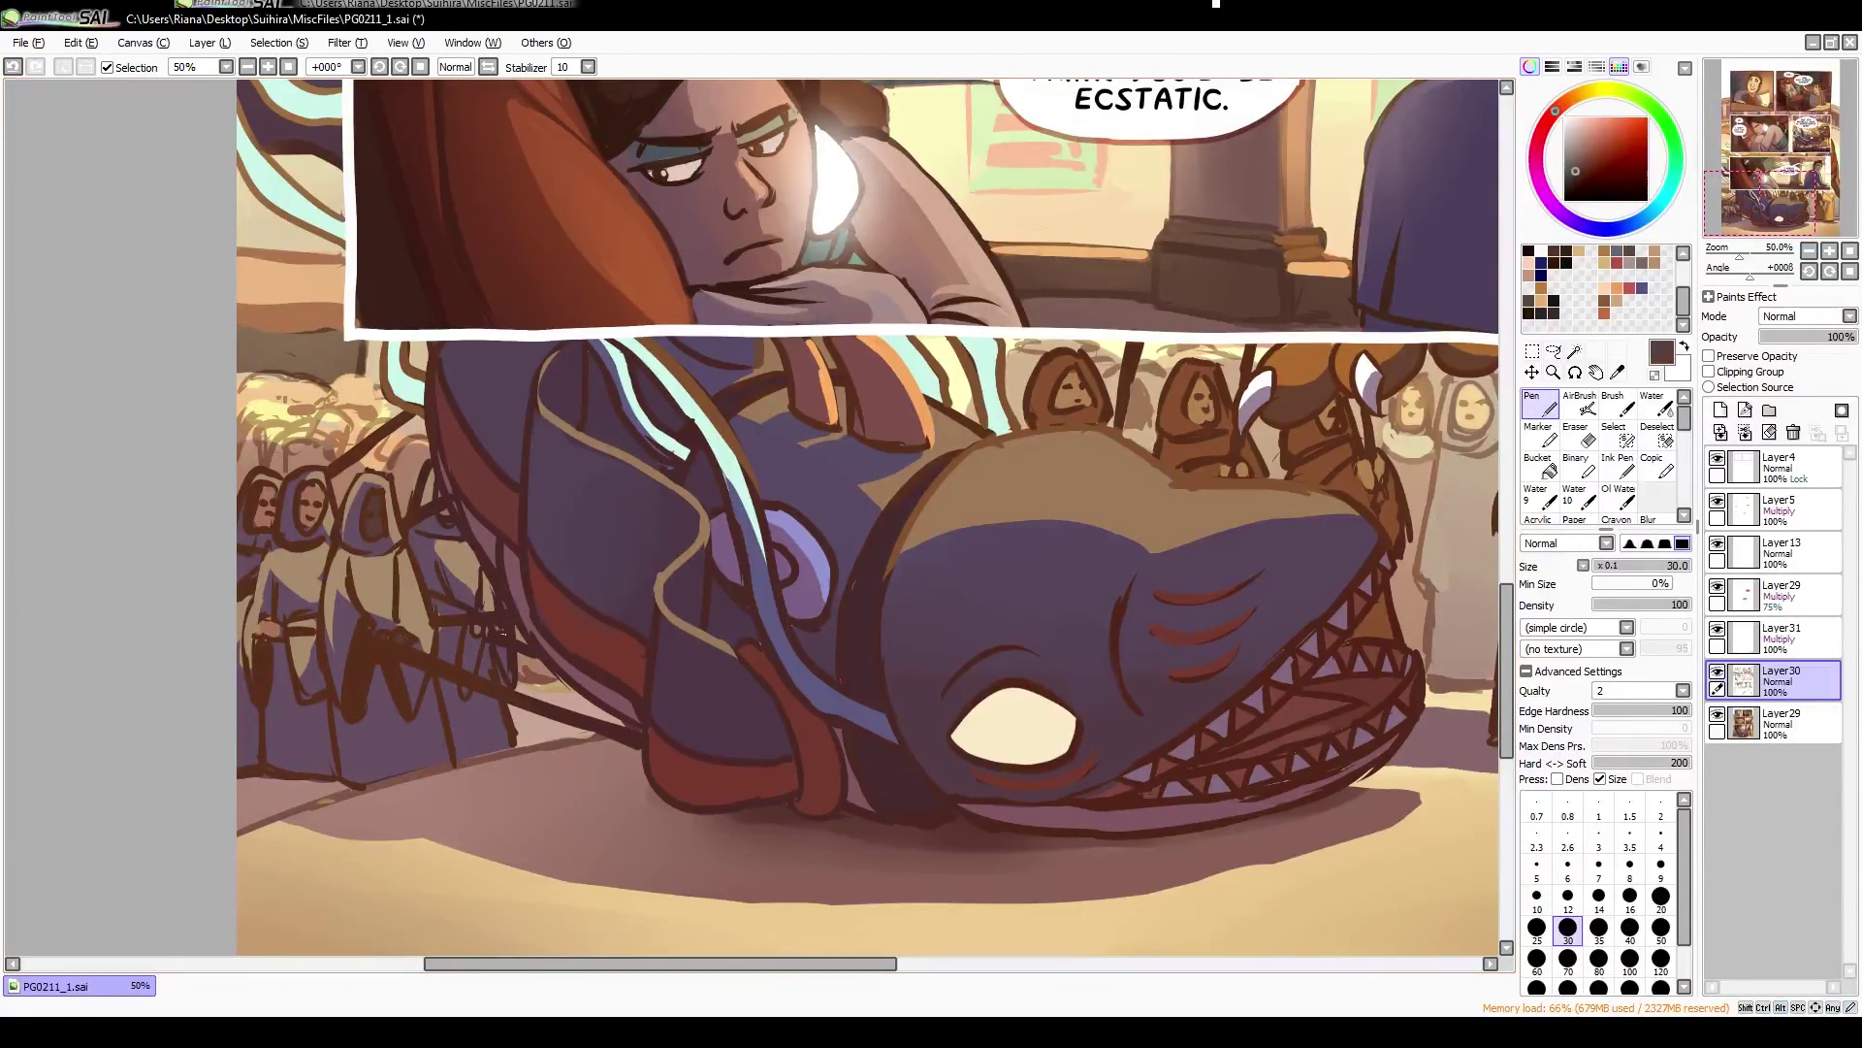
alt+click(430, 605)
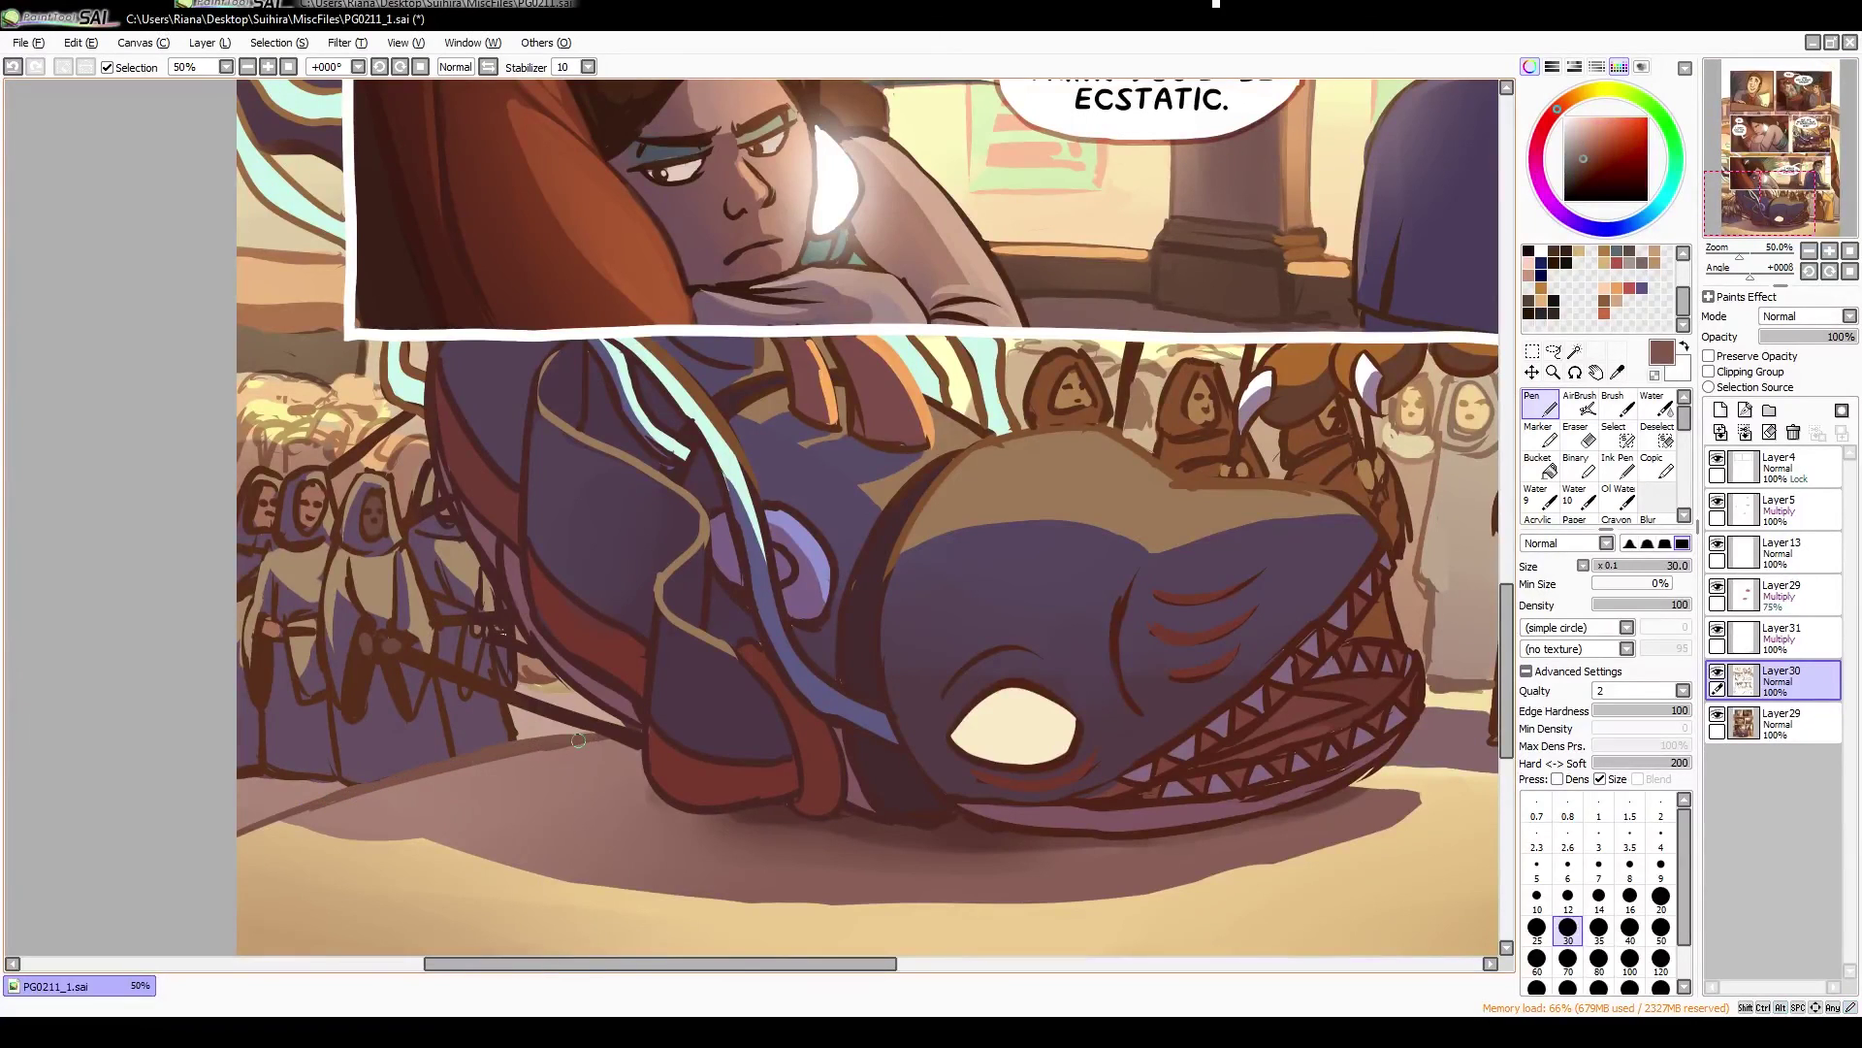
drag(365, 465, 290, 549)
Clean up the golden-robed figure with sampled orange and the crowd beside it with greyish brown
drag(737, 679, 322, 475)
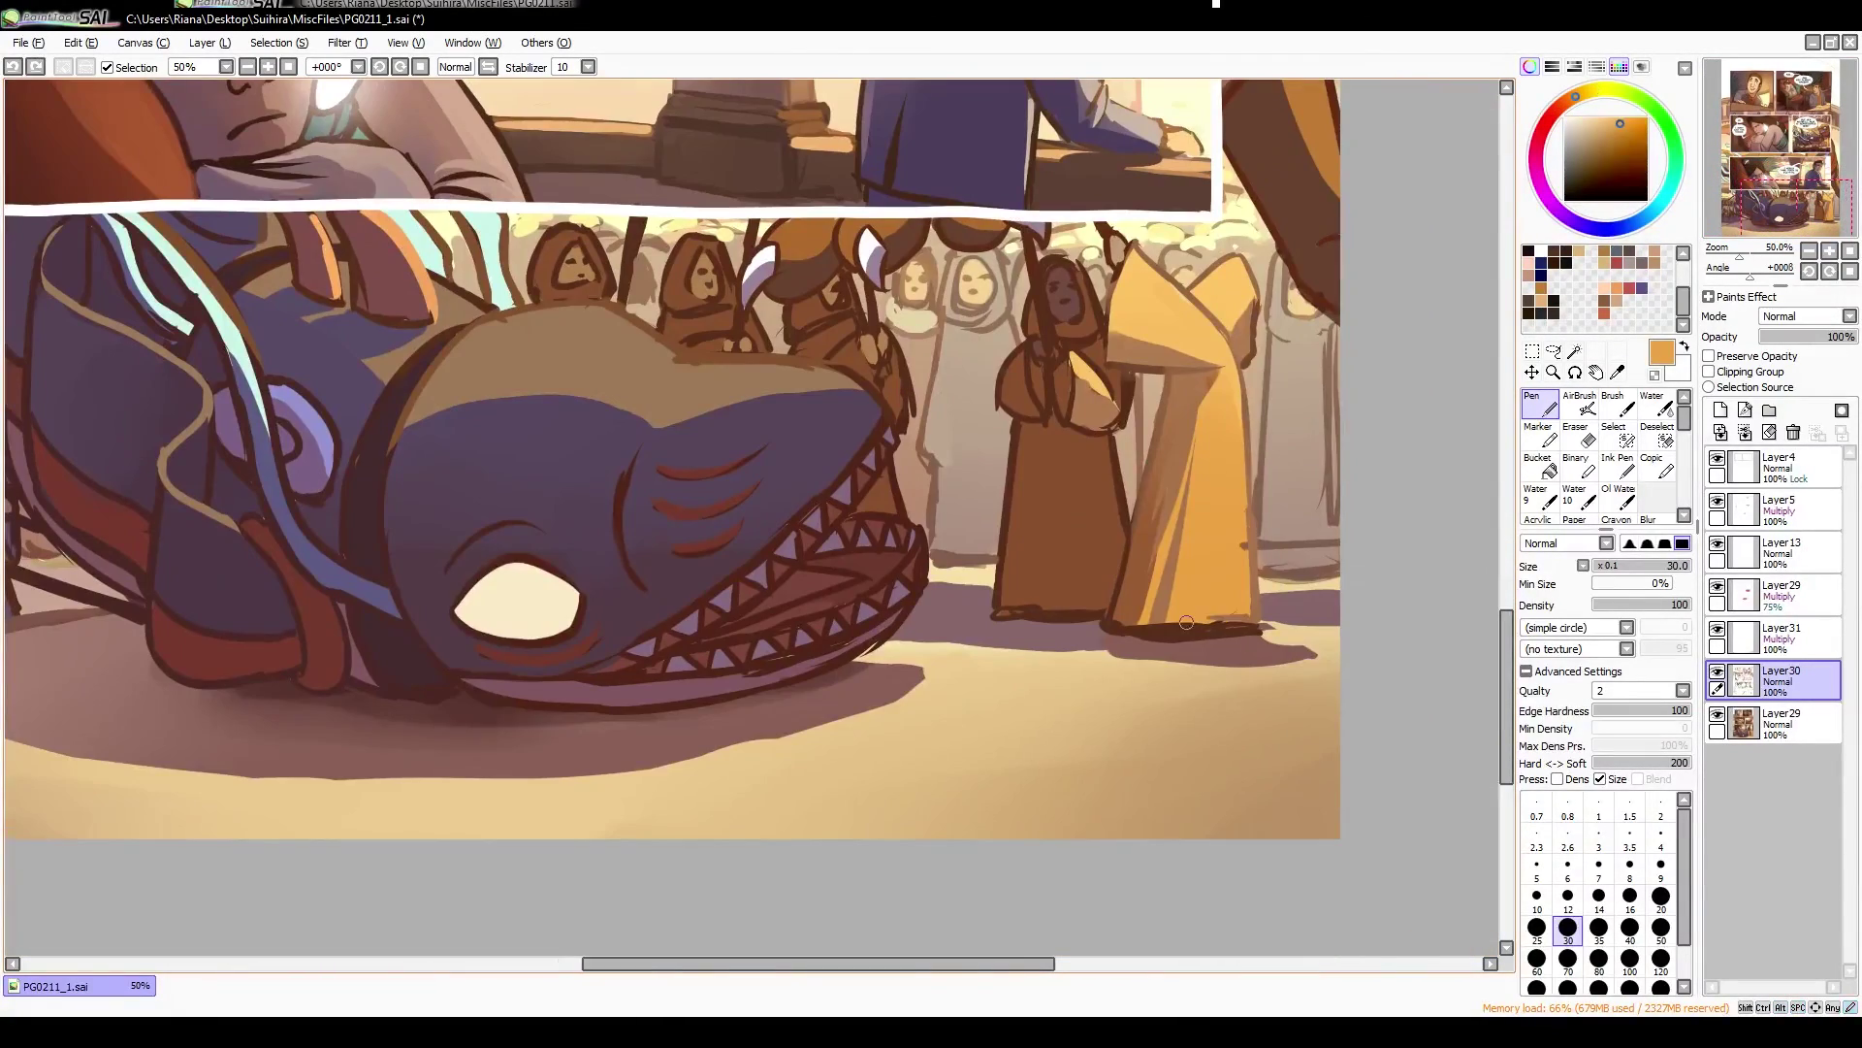
drag(1271, 320, 1164, 398)
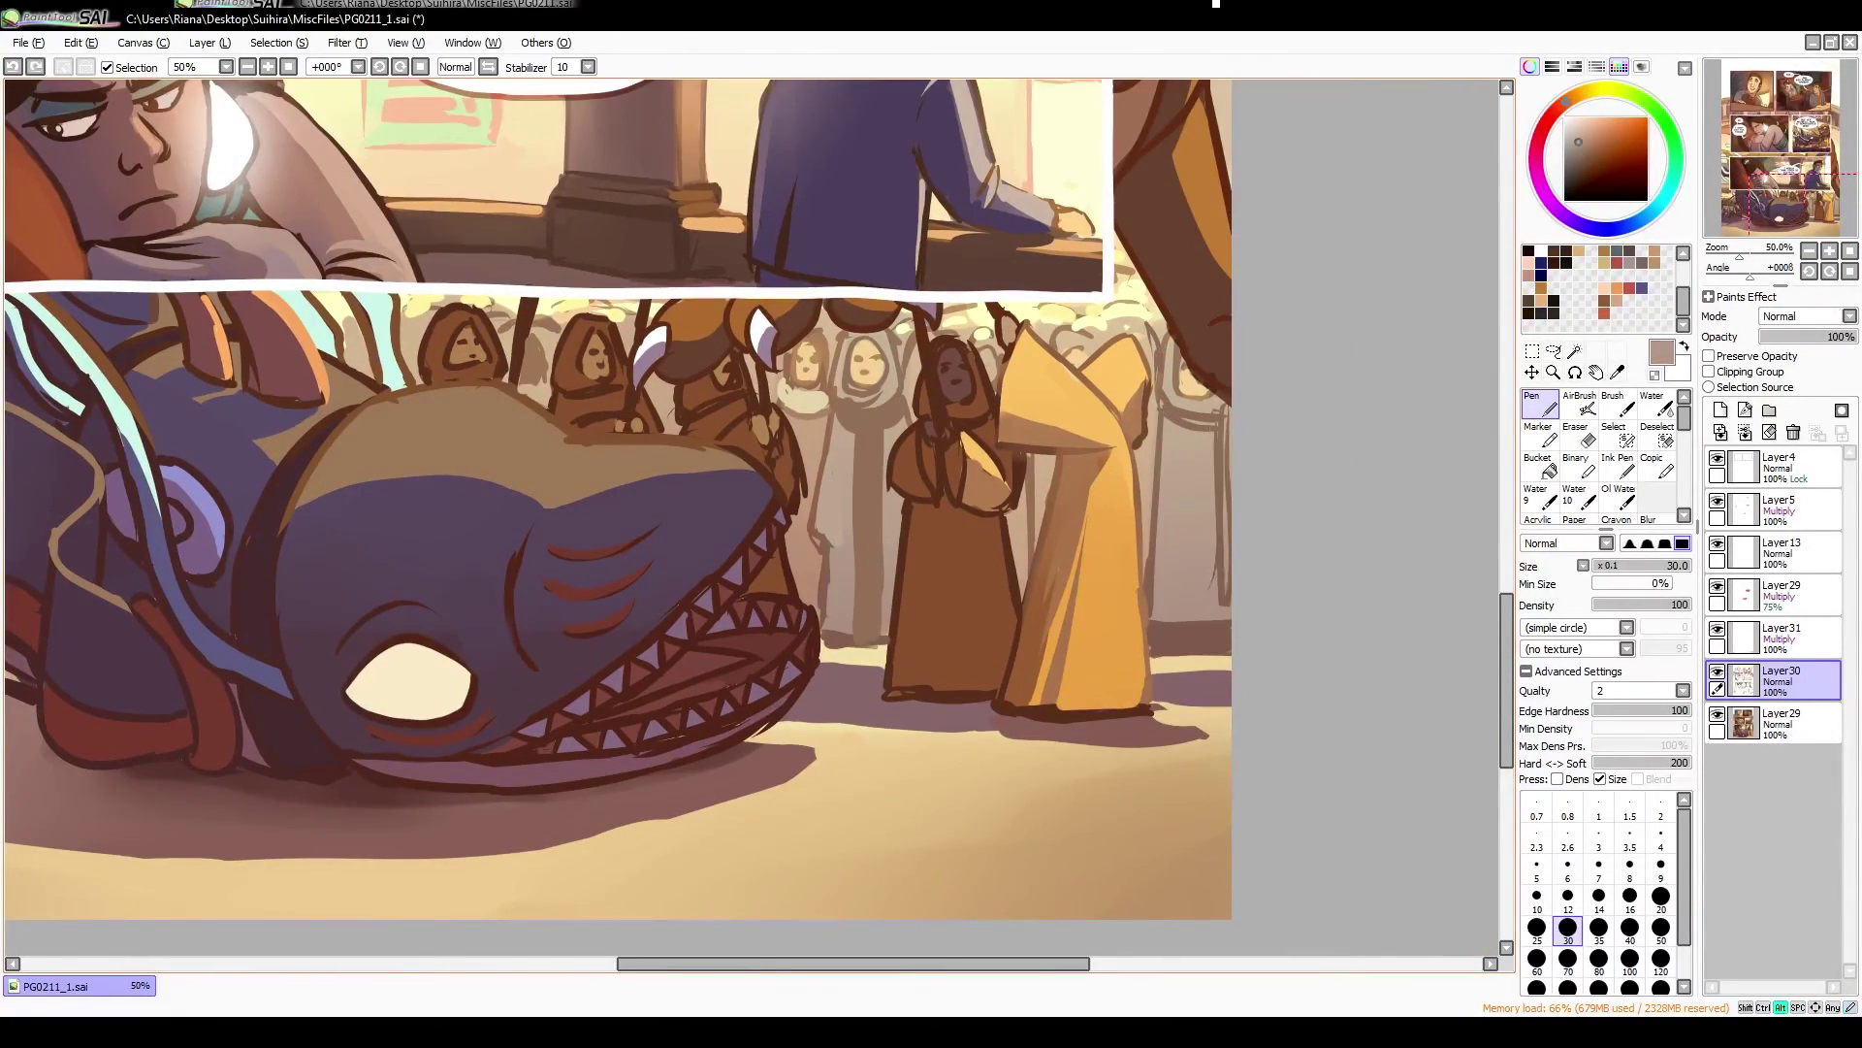
alt+click(1222, 601)
Touch up the shark float's edges and surroundings with sampled mauve and dark reddish brown
drag(873, 621, 1198, 620)
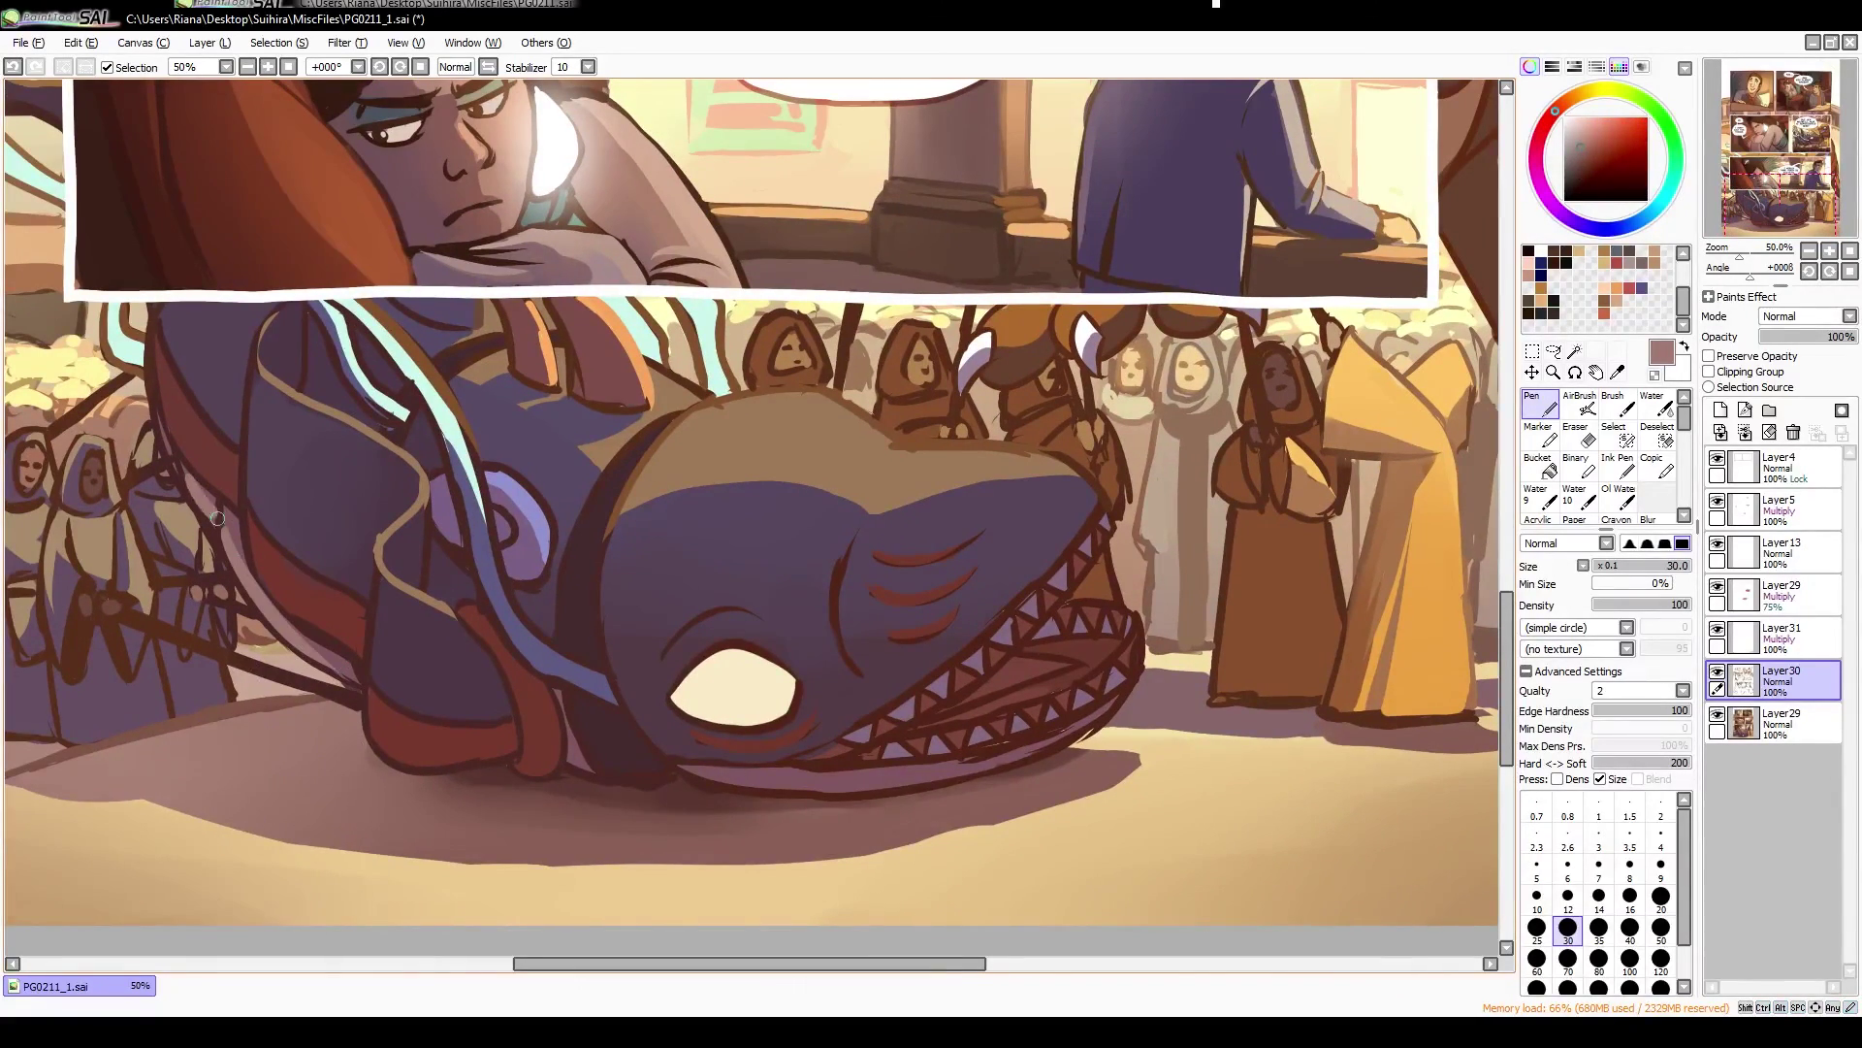
alt+click(407, 369)
drag(706, 387, 627, 216)
alt+click(902, 579)
alt+click(956, 562)
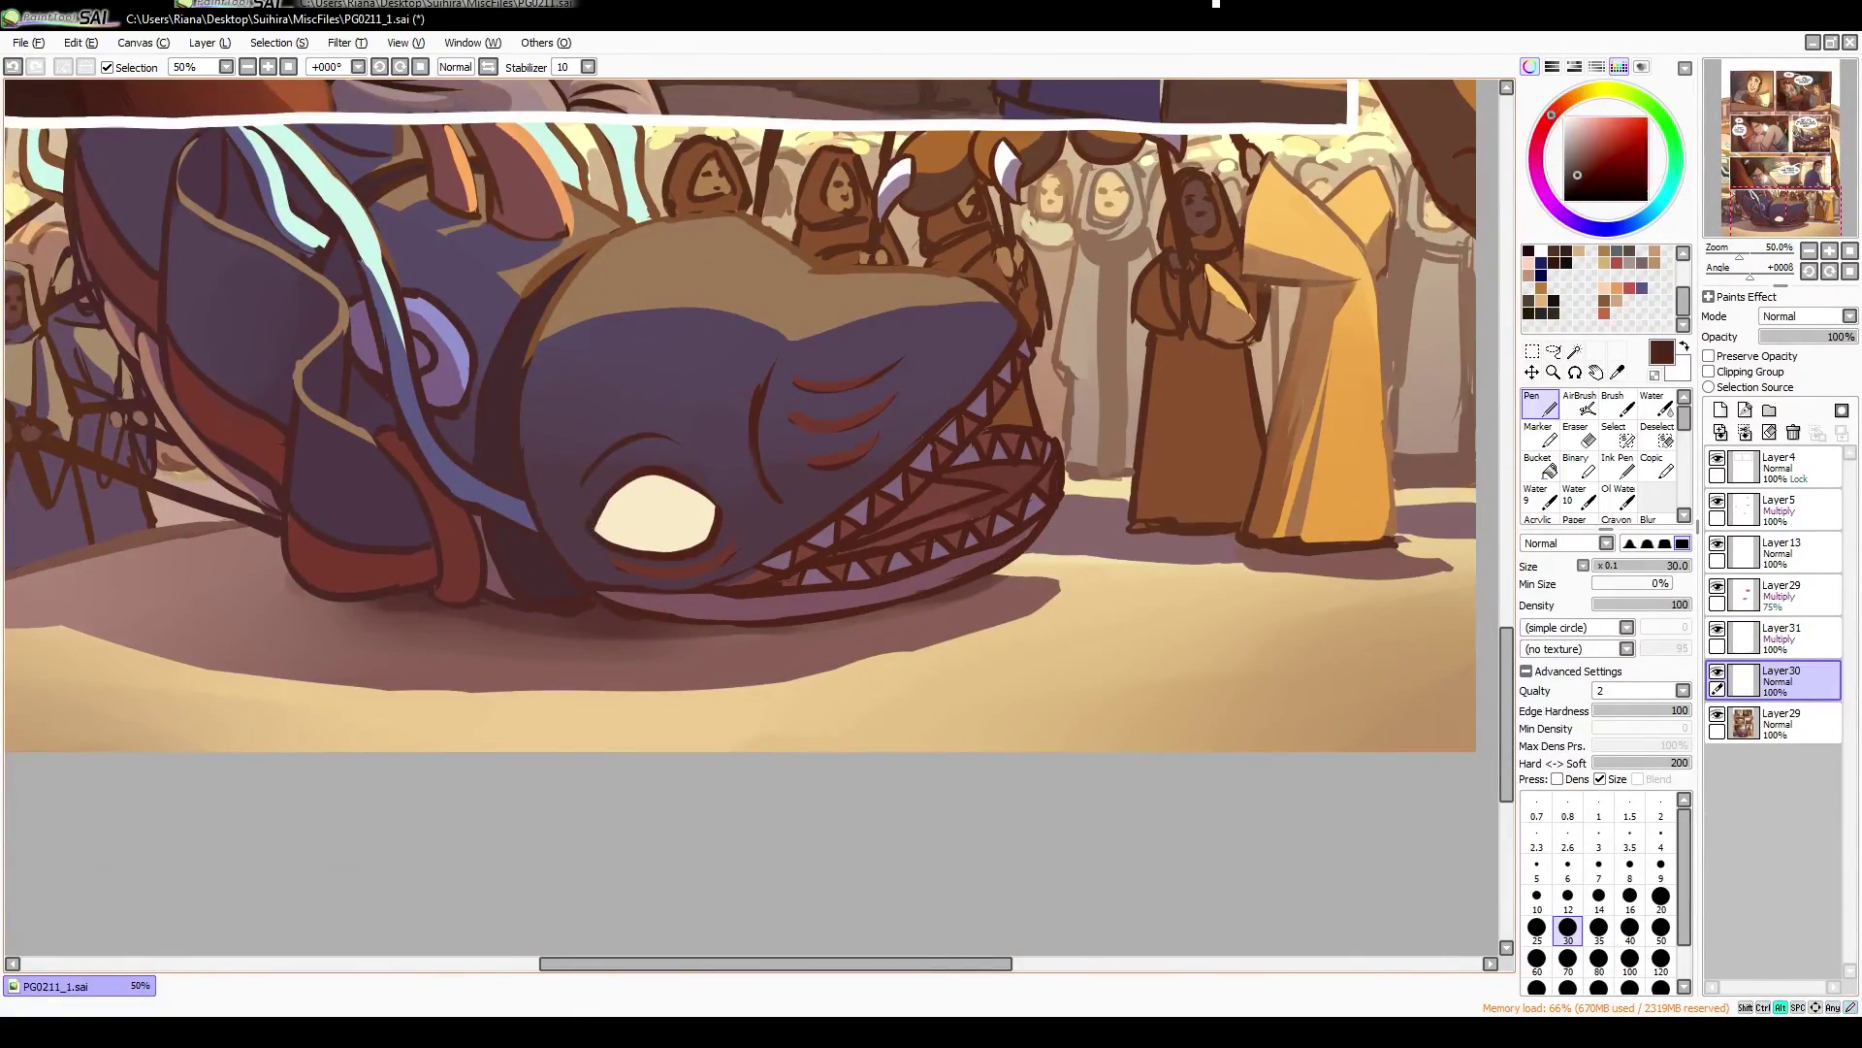
Review the whole page mirrored and in its normal orientation to check the balance of the painting
scroll(398, 532, down, 2)
alt+click(630, 803)
key(h)
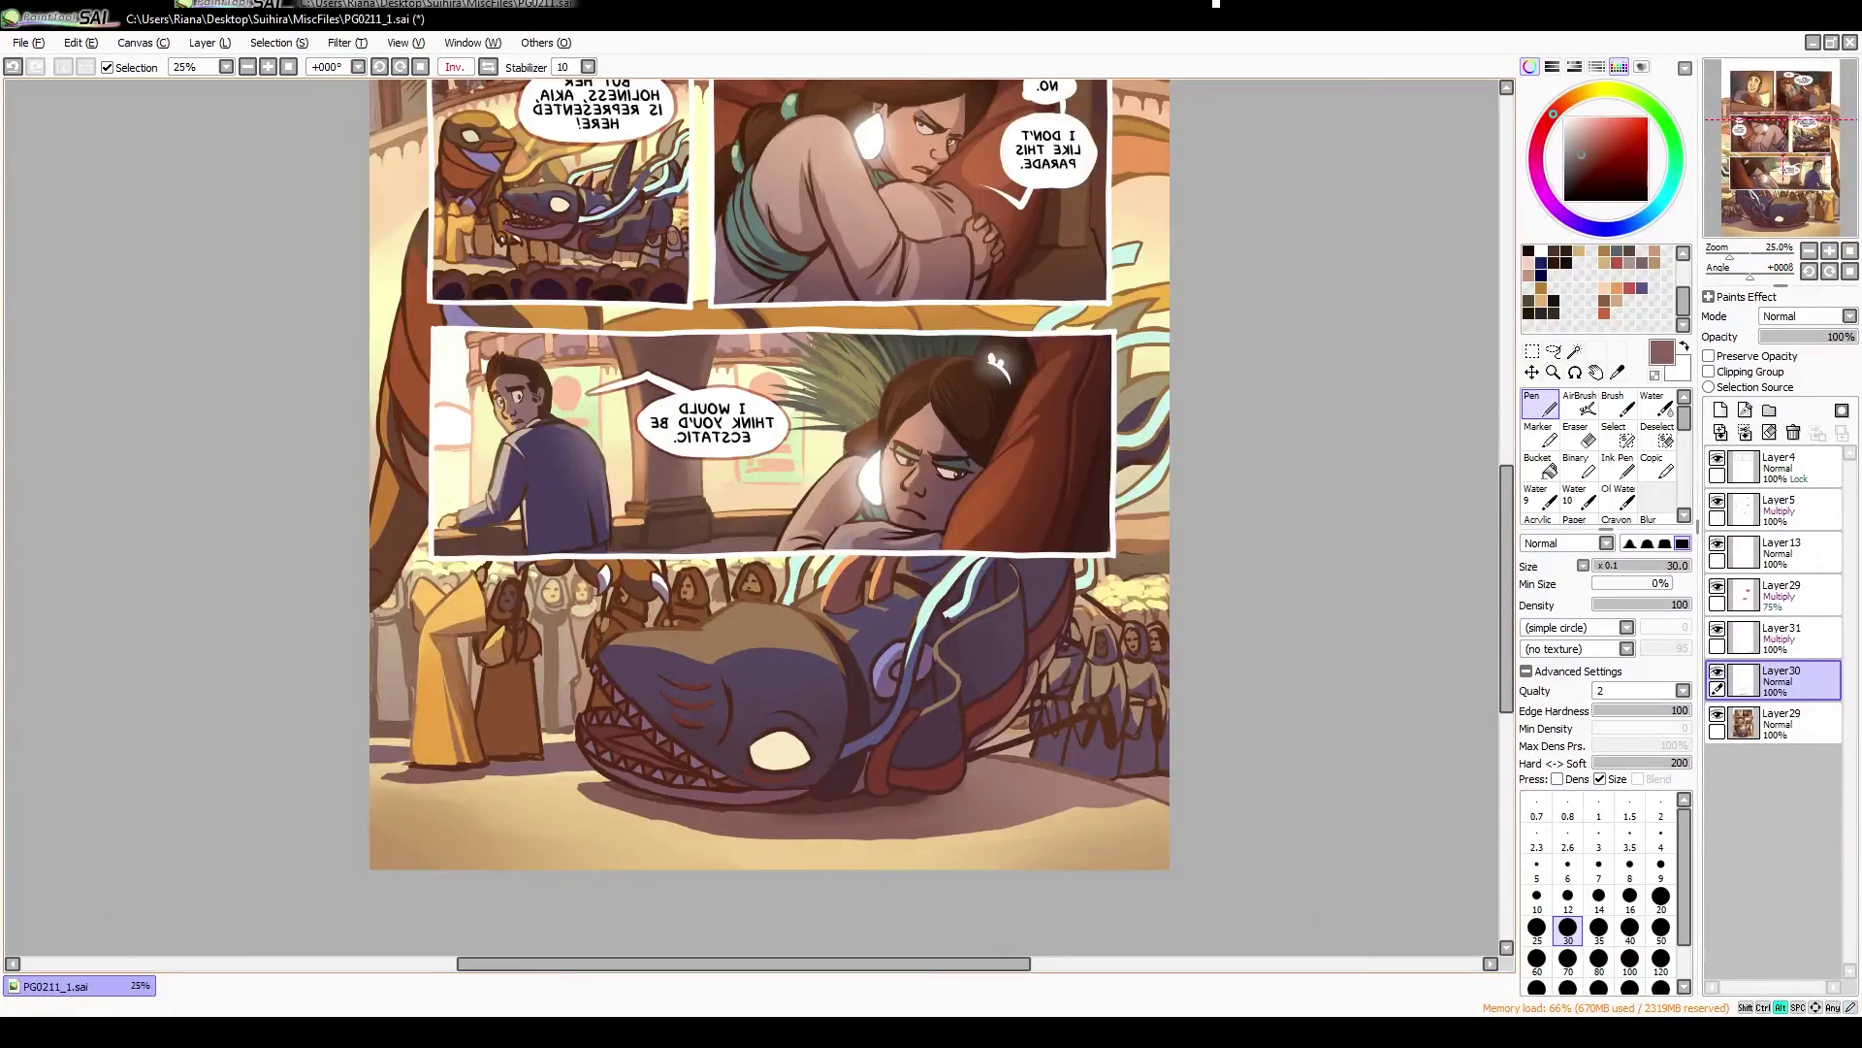
scroll(769, 474, down, 1)
key(h)
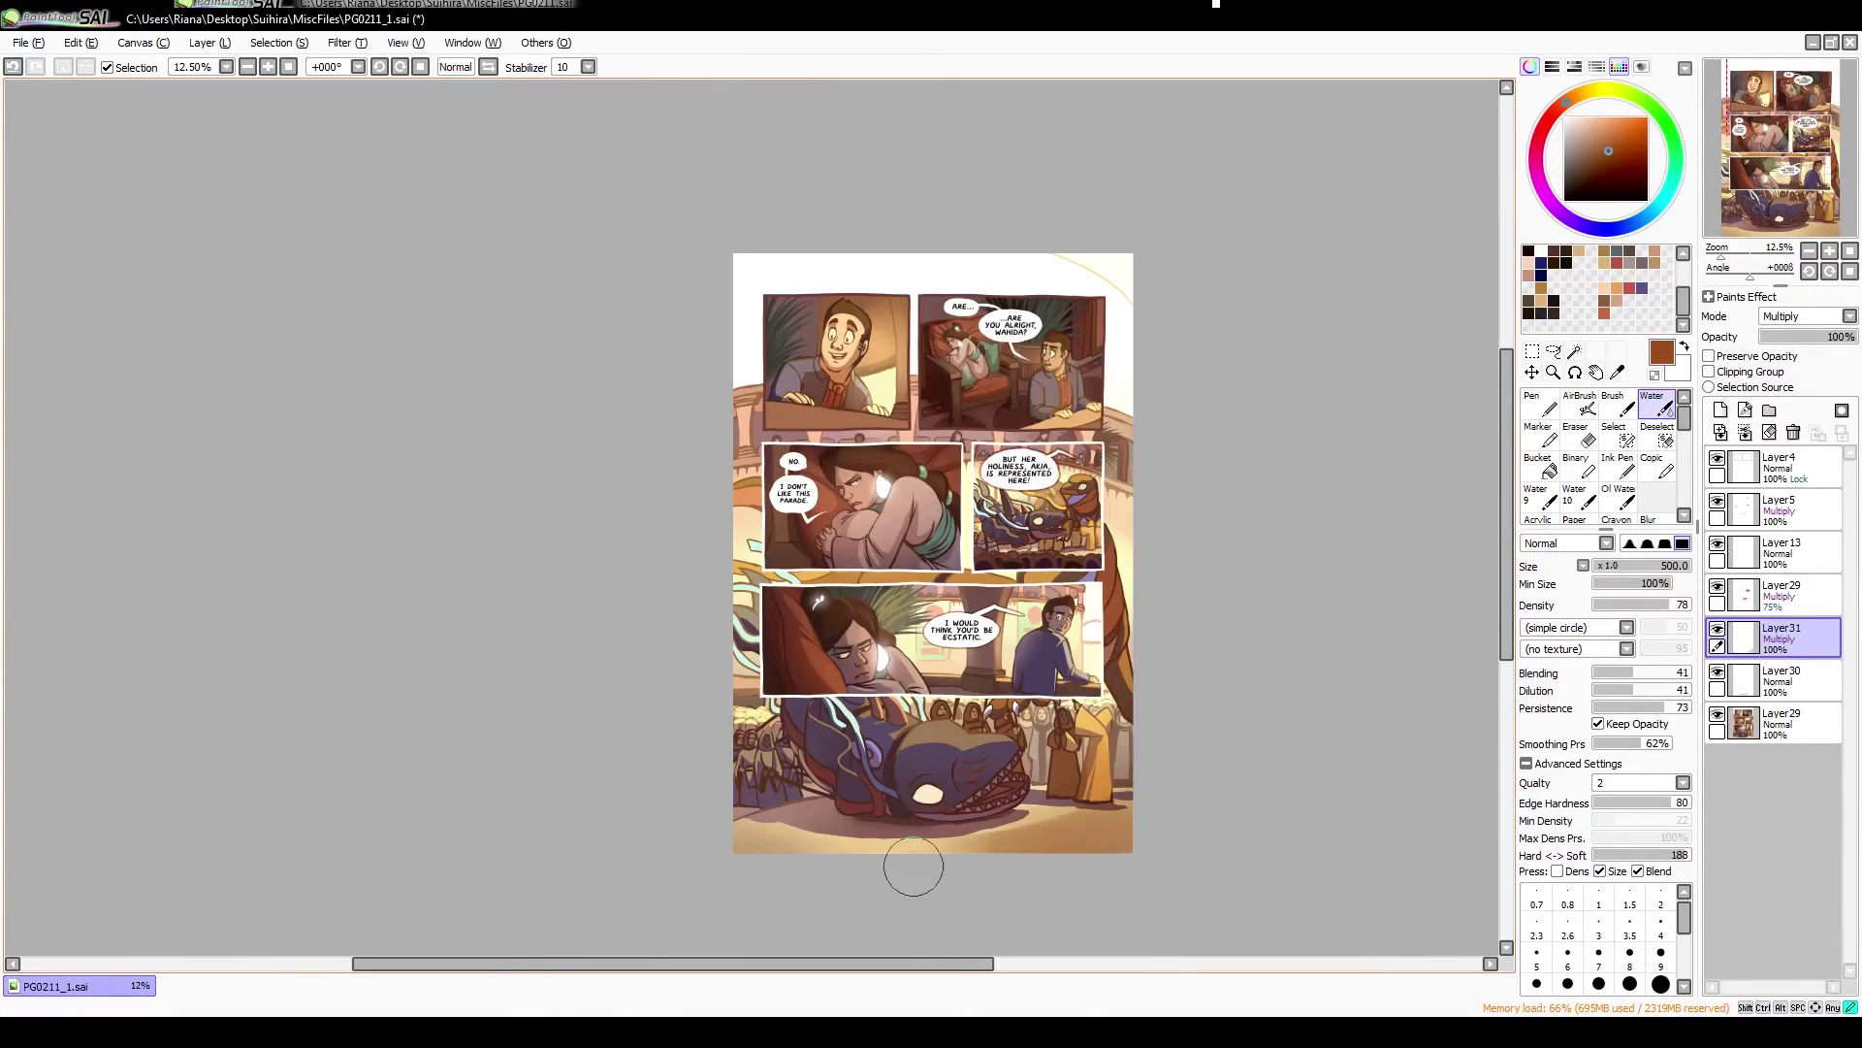